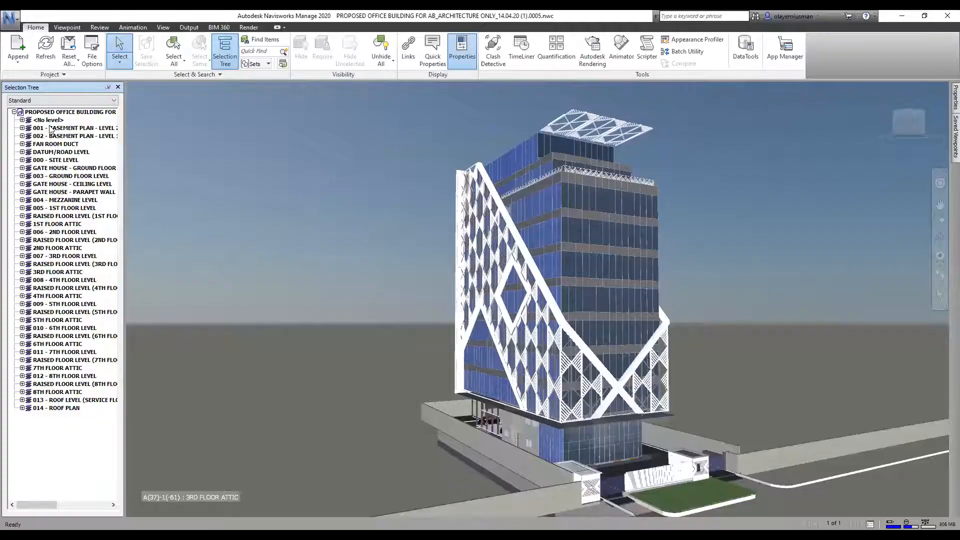
- Collapse the office building model's level list in the Selection Tree
left_click(14, 112)
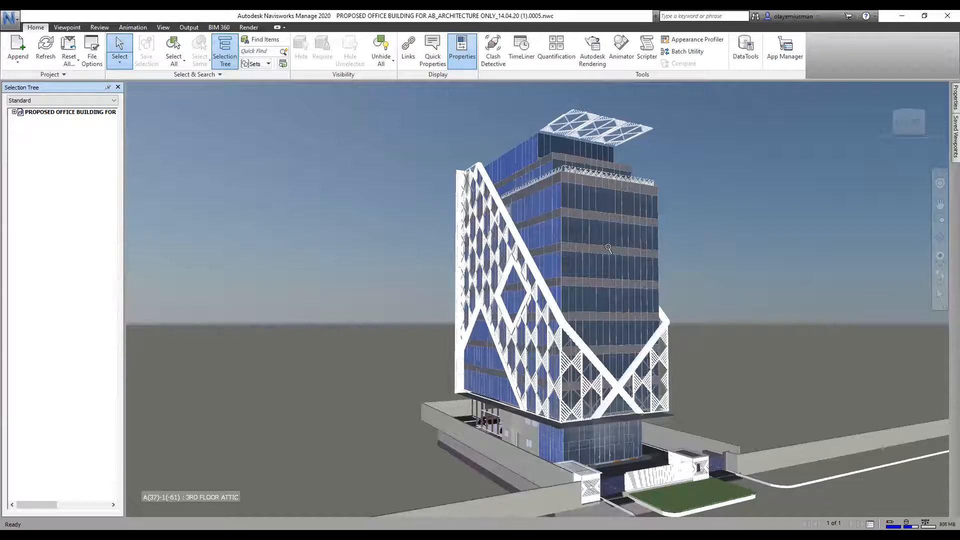
scroll(608, 249, "down", 3)
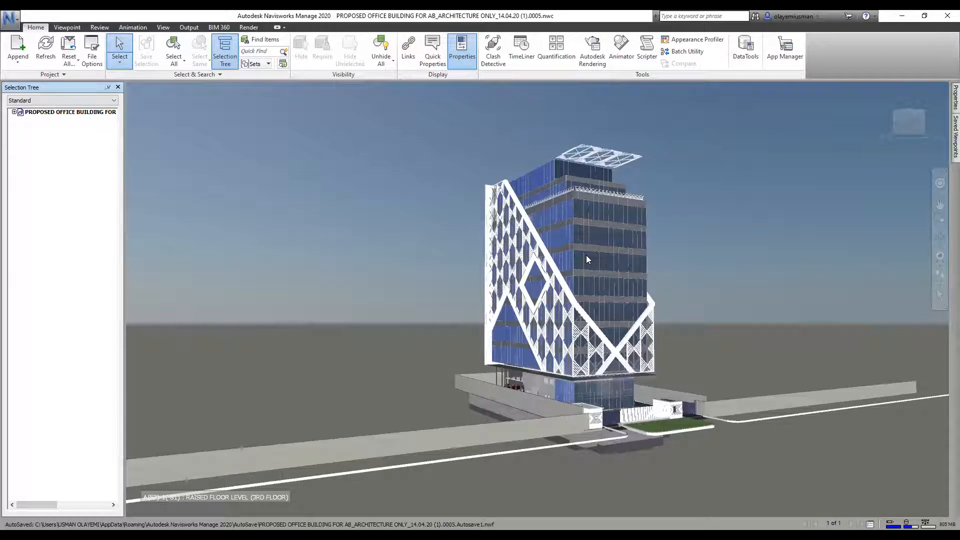
- Review the available file commands, recent documents, and the Append and Merge options for adding models
left_click(9, 21)
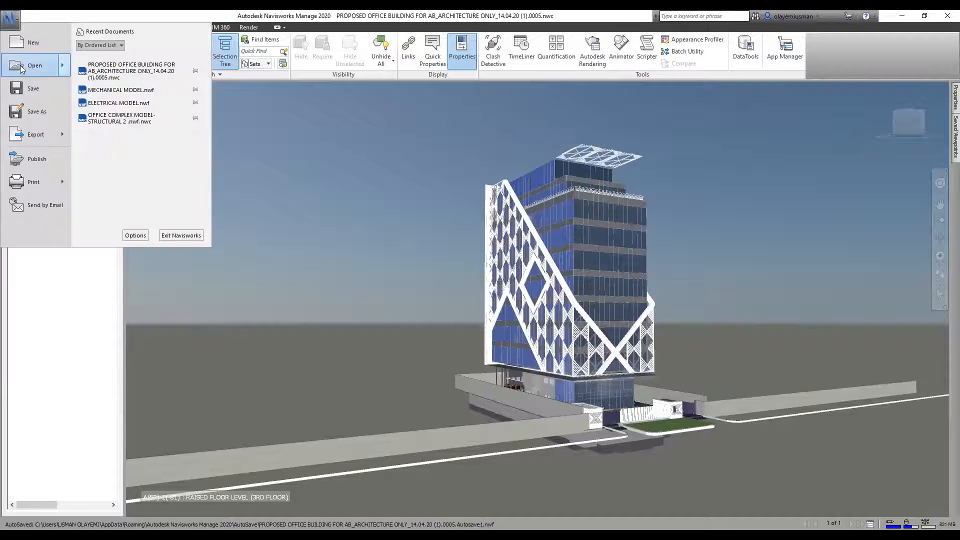
mouse_move(22, 69)
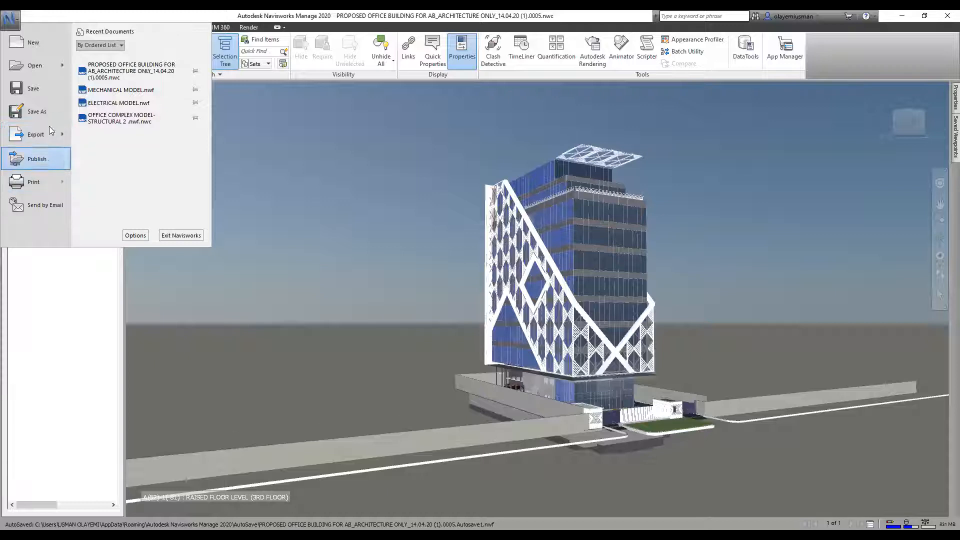
left_click(249, 191)
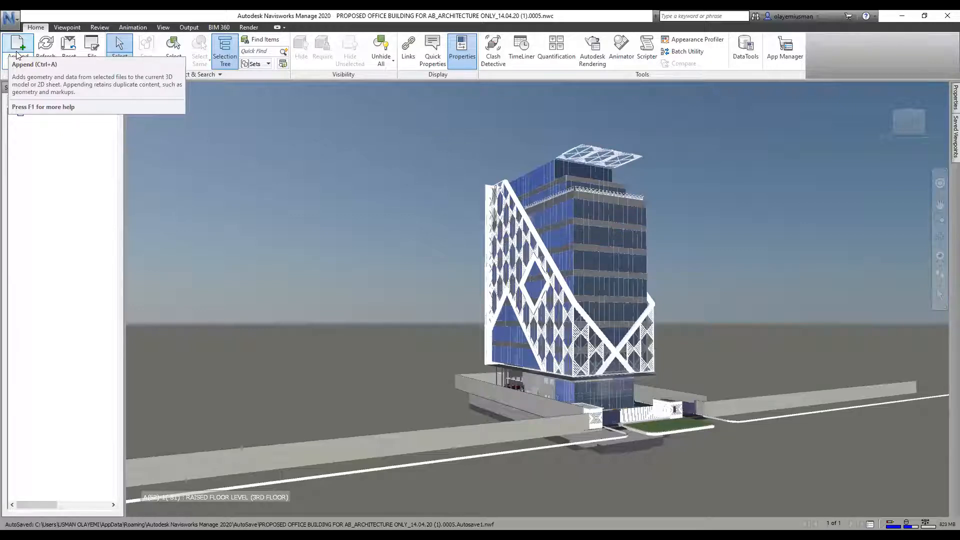
left_click(18, 61)
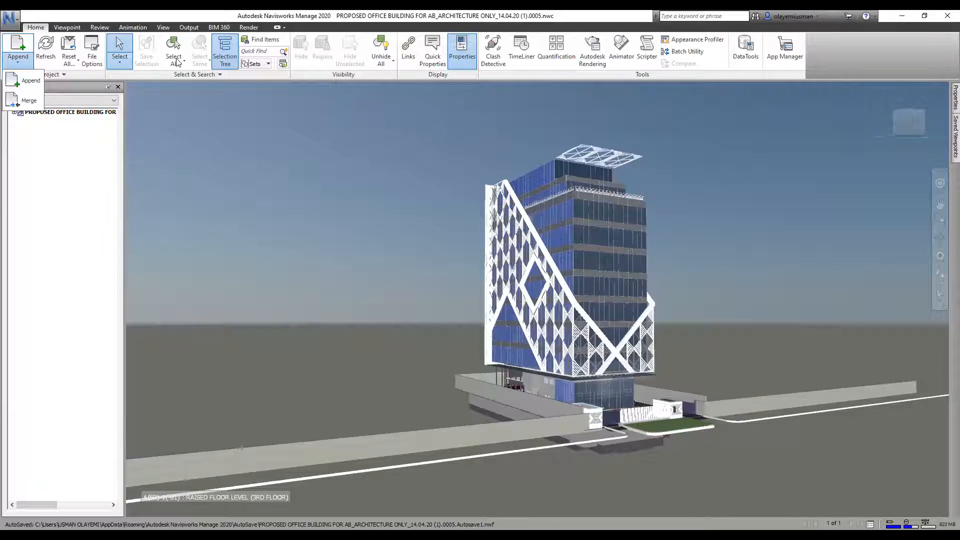
- Hide and reshow the Selection Tree, and expand the office building model into its levels
left_click(224, 65)
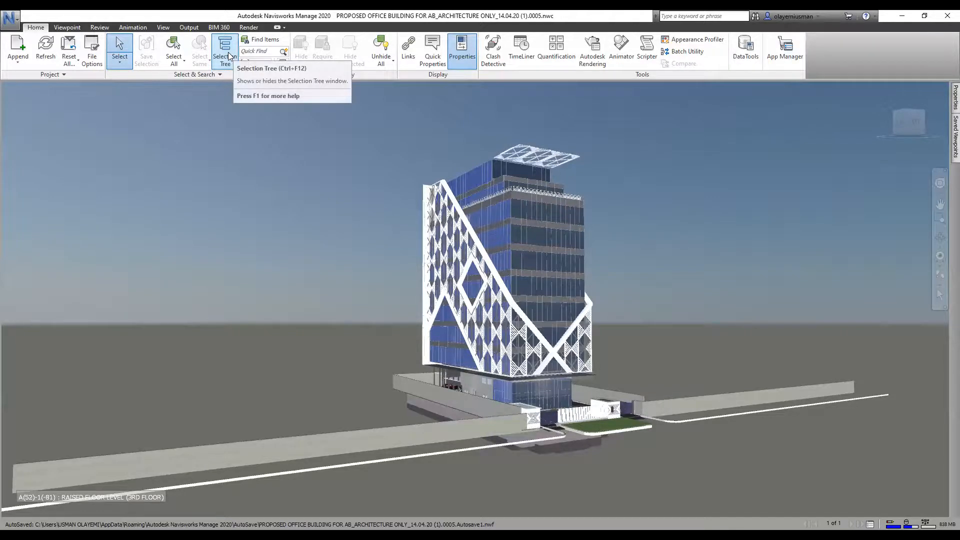
left_click(229, 52)
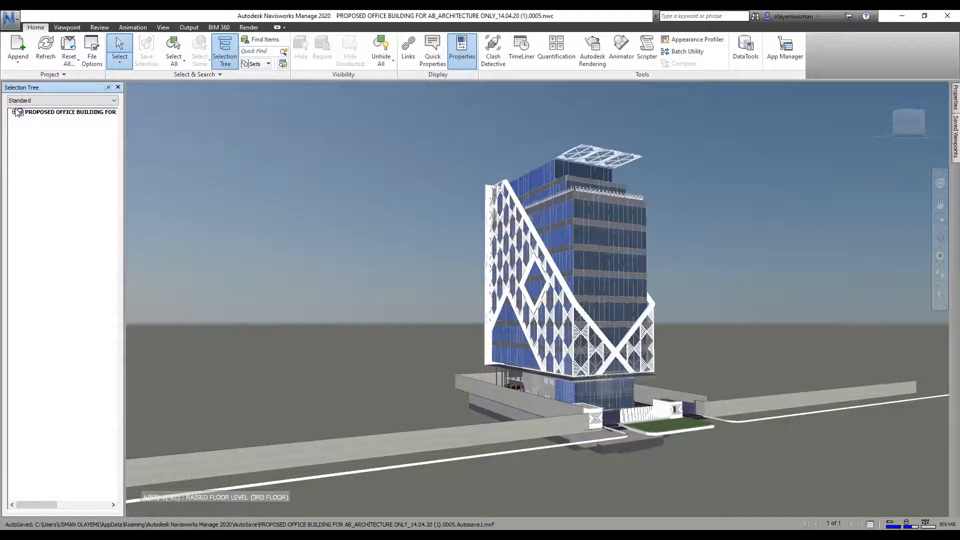
left_click(15, 111)
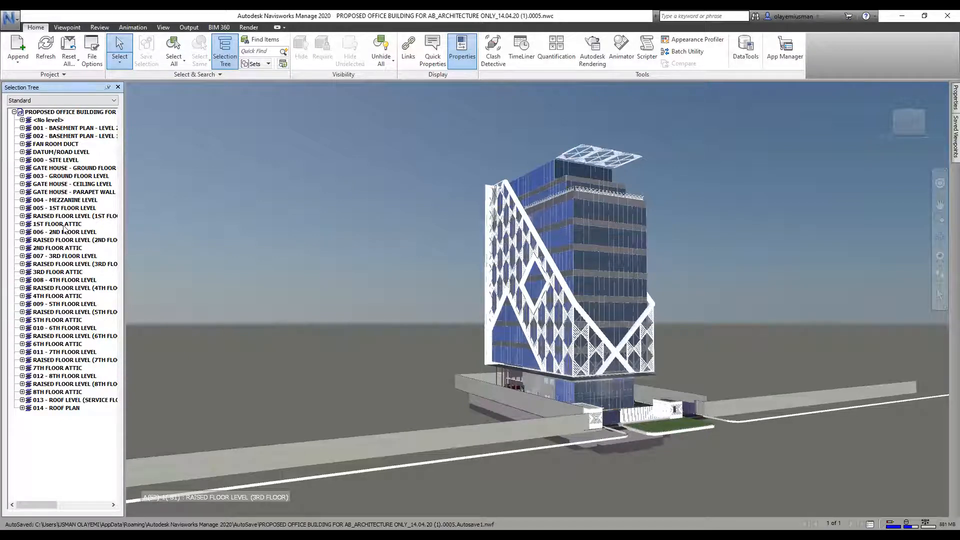
- Highlight the two basement levels, site level, gate house ground floor and 003 - GROUND FLOOR LEVEL one after another in the model
left_click(70, 128)
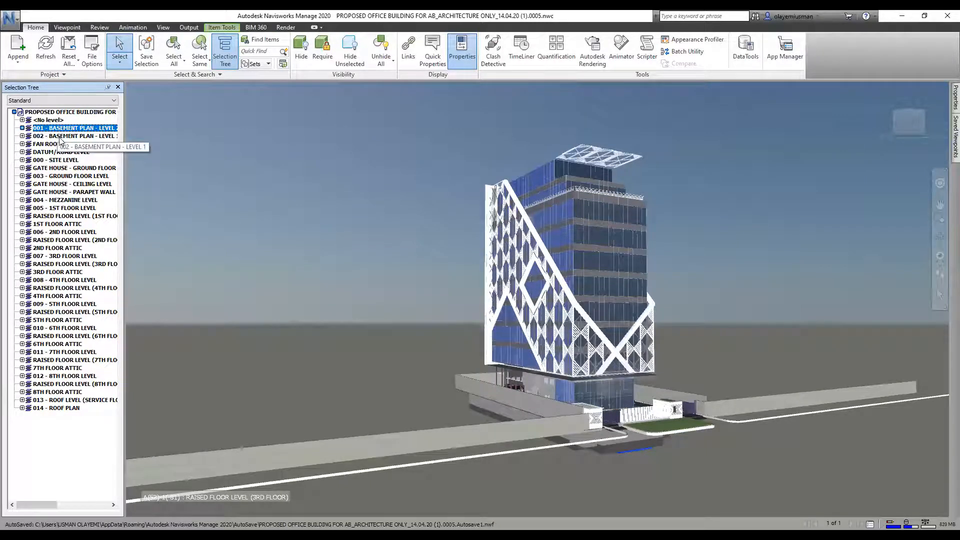
left_click(64, 136)
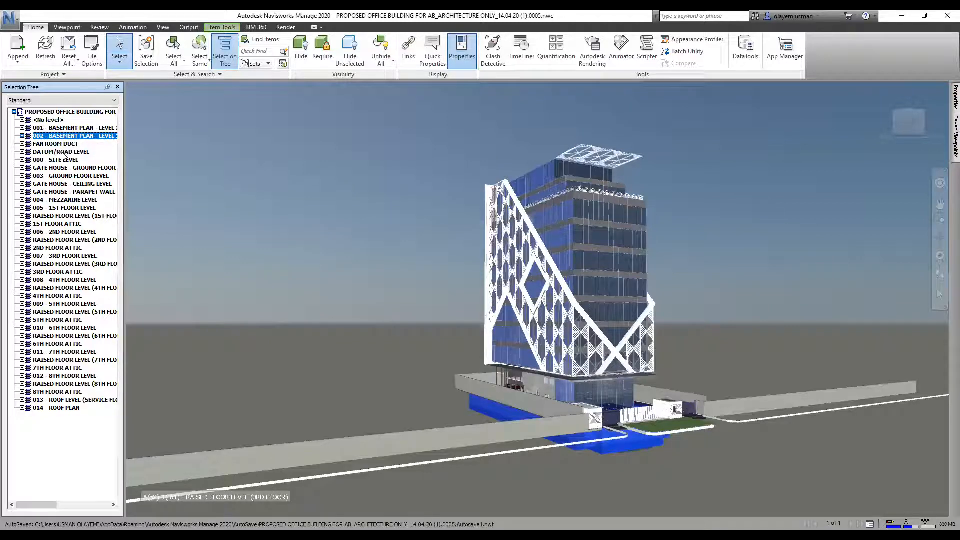
left_click(63, 160)
left_click(62, 168)
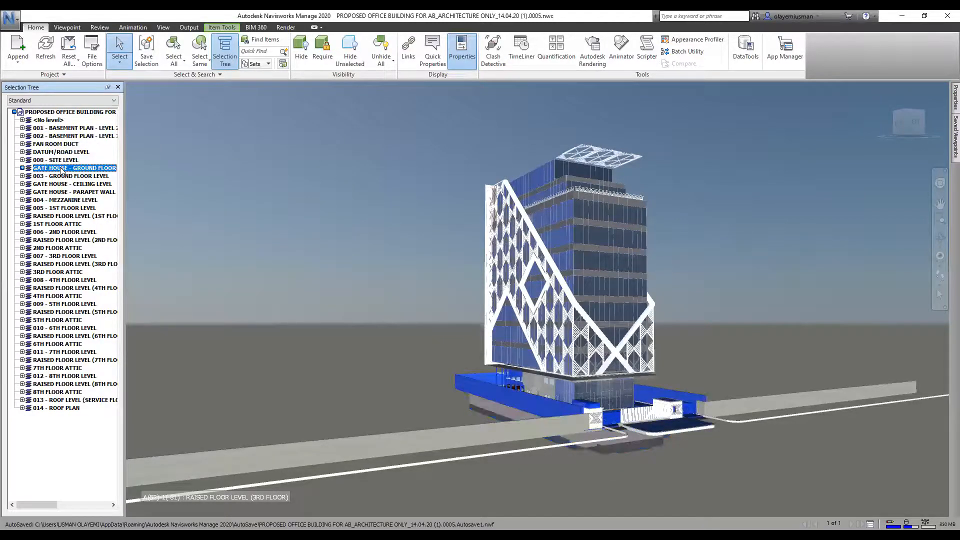
key("Down")
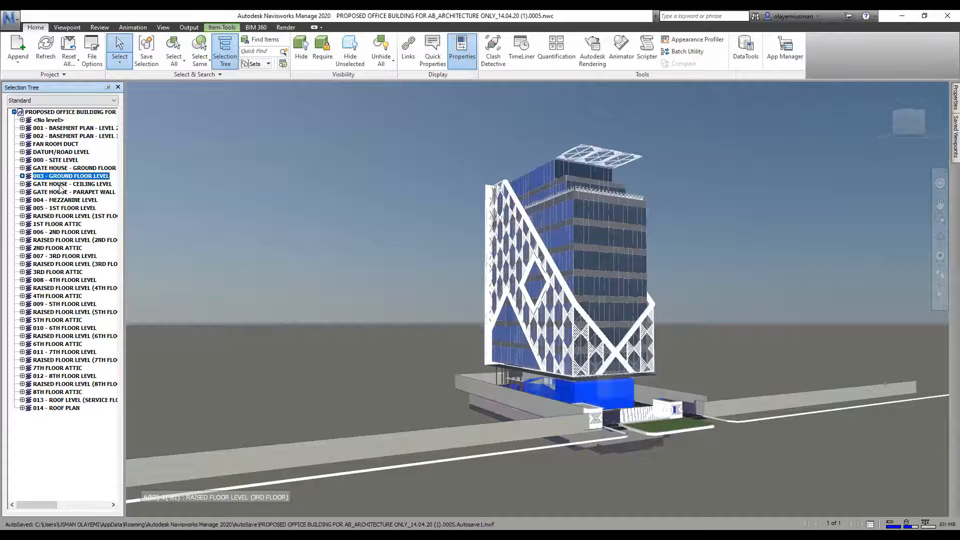
- Highlight the levels from 004 - MEZZANINE LEVEL up to 008 - 4TH FLOOR LEVEL in turn, including the 3rd floor attic
left_click(60, 201)
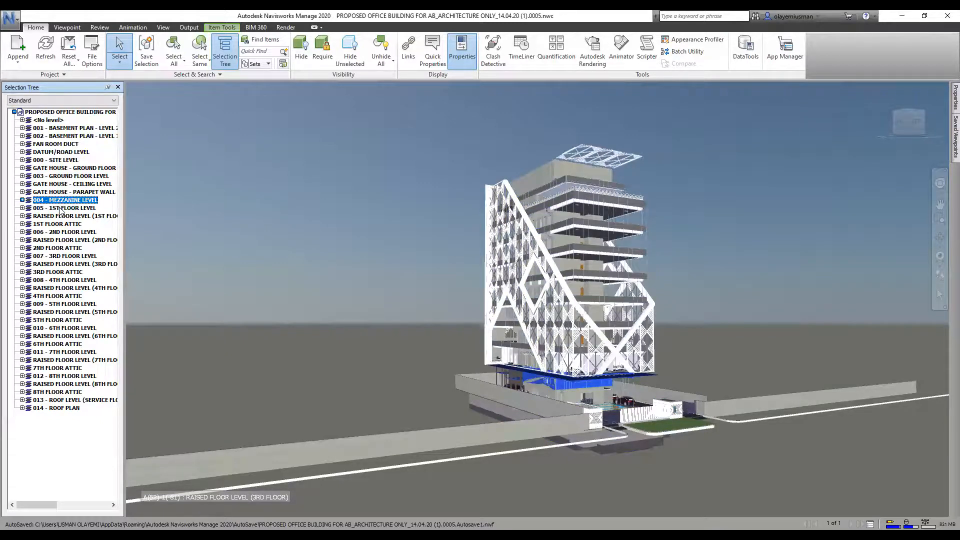
left_click(59, 208)
left_click(57, 232)
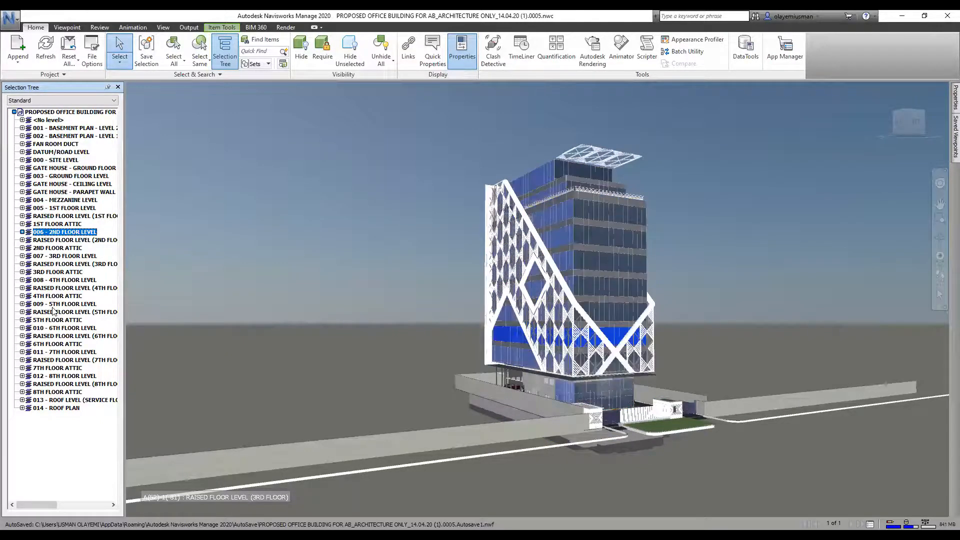
left_click(56, 257)
left_click(56, 274)
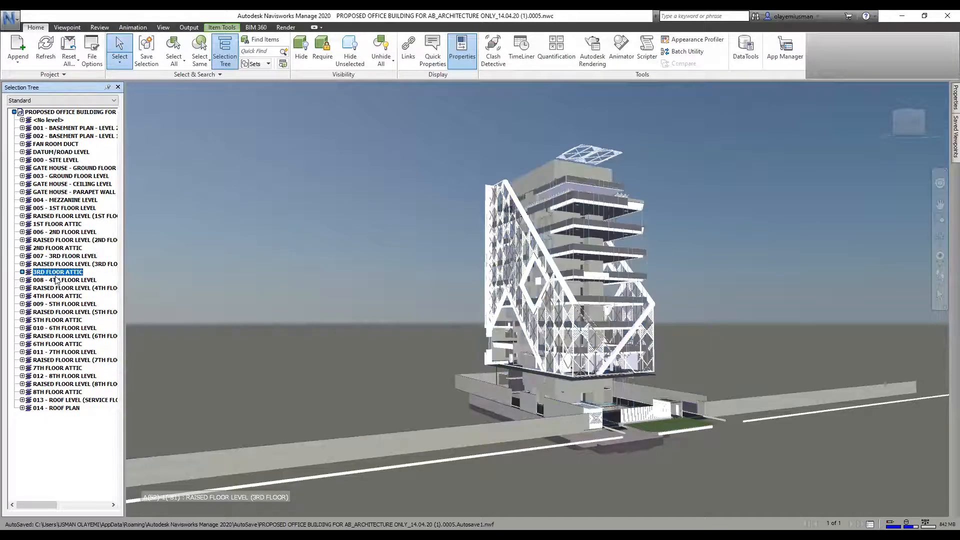
left_click(57, 280)
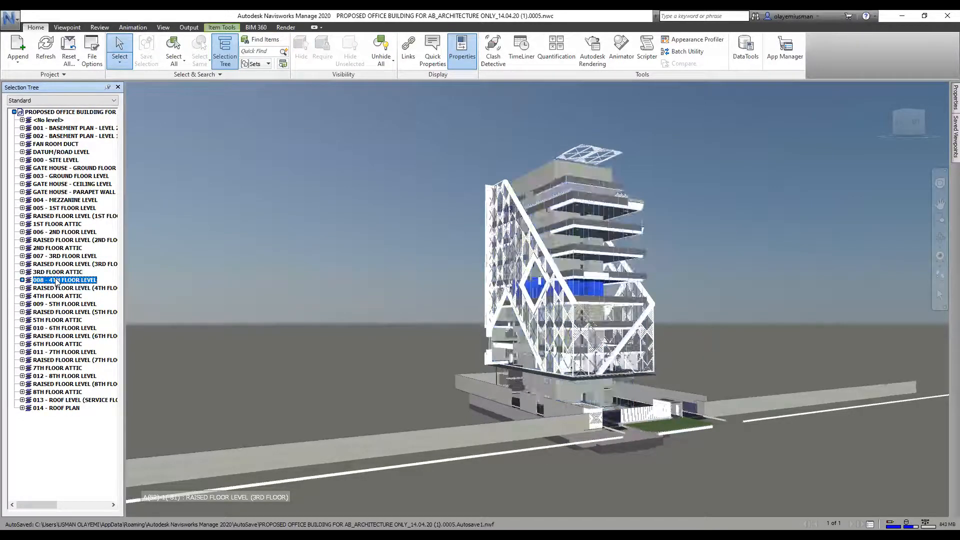
- Highlight the 5th floor, 5th floor attic and 6th floor in turn, ending with 002 - BASEMENT PLAN - LEVEL 1
left_click(59, 303)
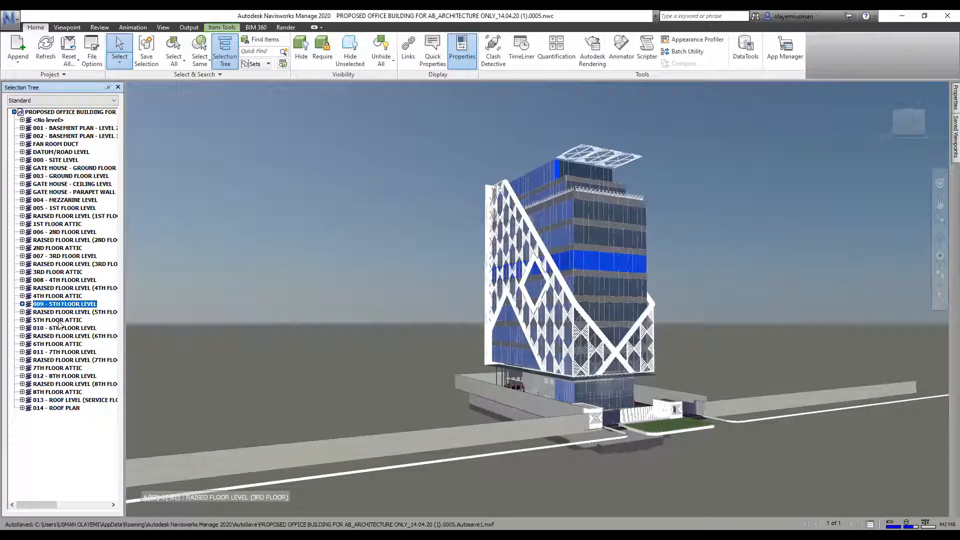
left_click(60, 320)
left_click(60, 328)
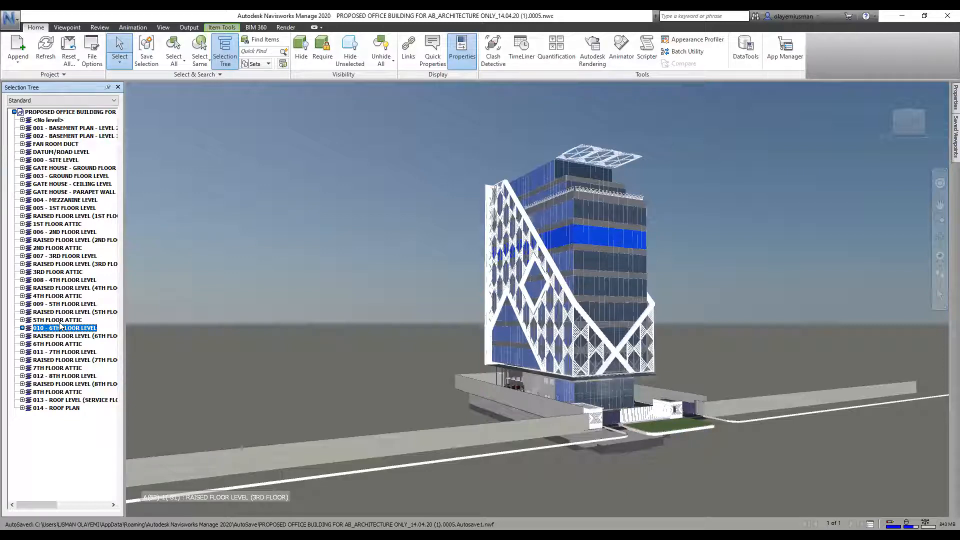
left_click(60, 136)
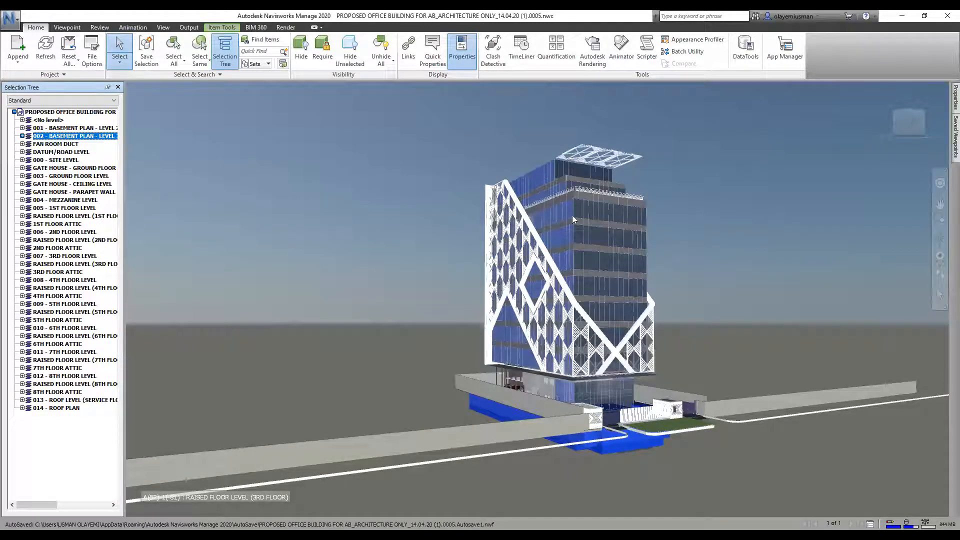
scroll(584, 274, "up", 3)
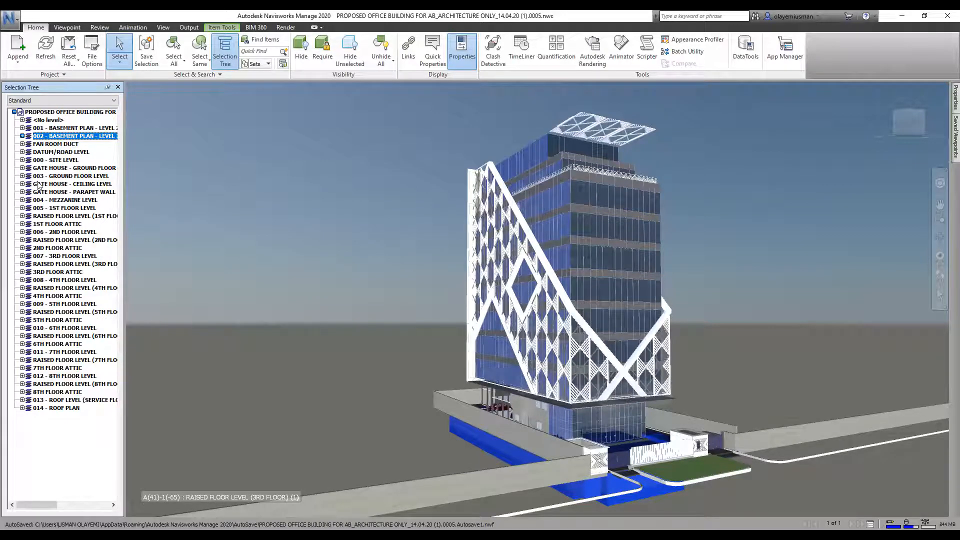
- Expand 007 - 3RD FLOOR LEVEL and highlight its ceilings, curtain panels, doors, mechanical equipment and walls in turn
left_click(22, 256)
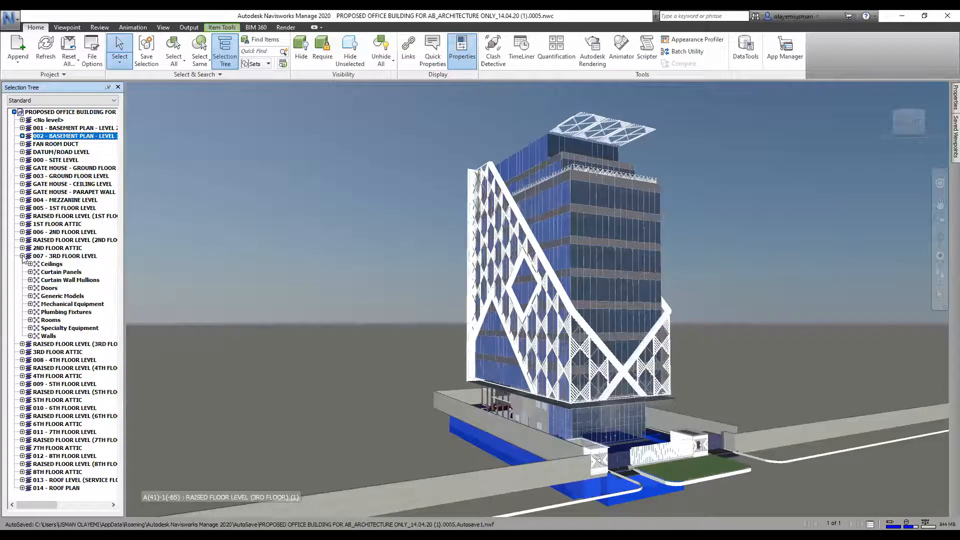
left_click(57, 265)
left_click(57, 272)
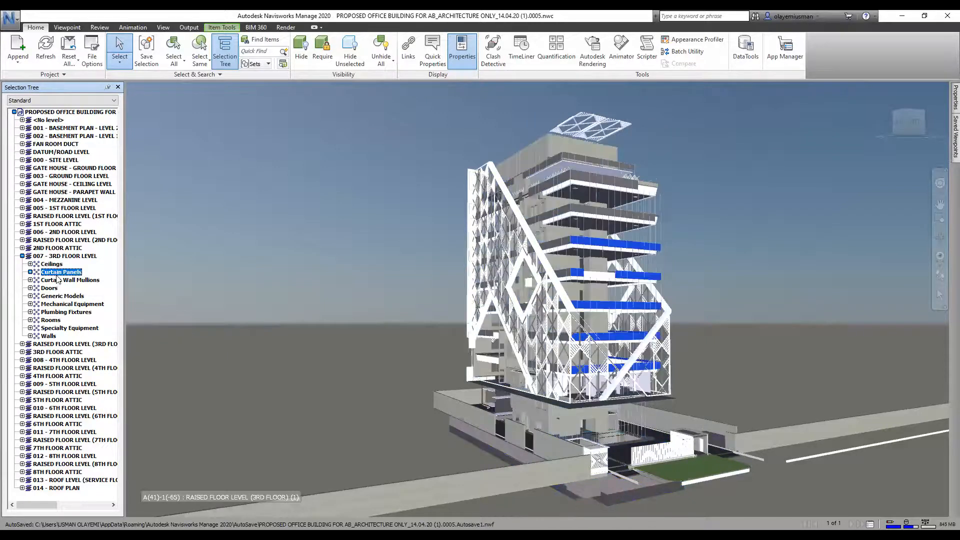
left_click(55, 288)
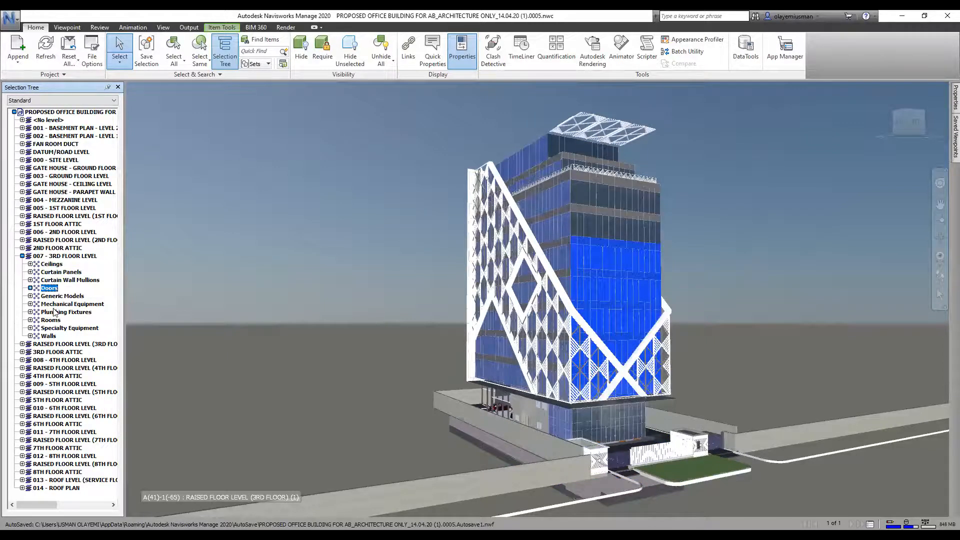
left_click(55, 304)
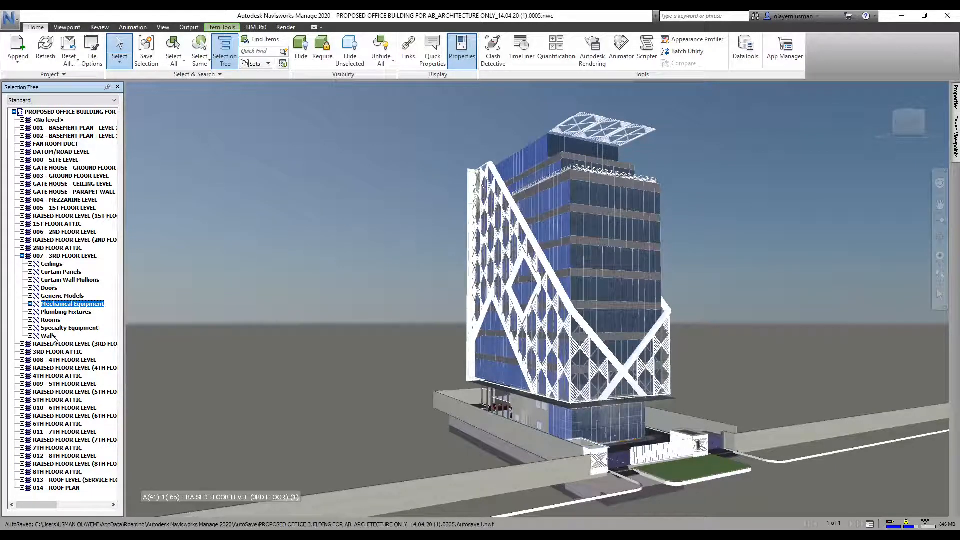
left_click(52, 336)
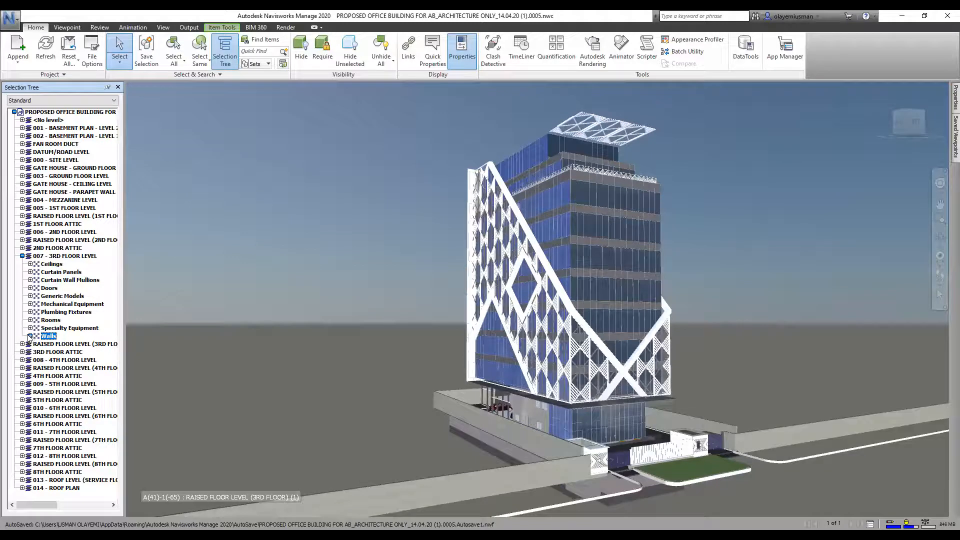
- Expand Walls and Basic Wall under the 3rd floor, and widen the Selection Tree to read the wall type names
left_click(29, 337)
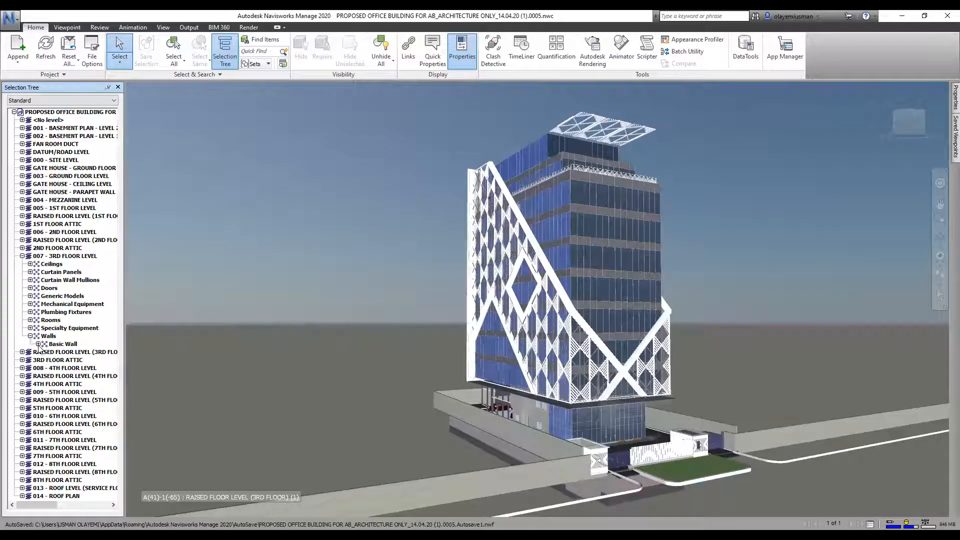
left_click(38, 344)
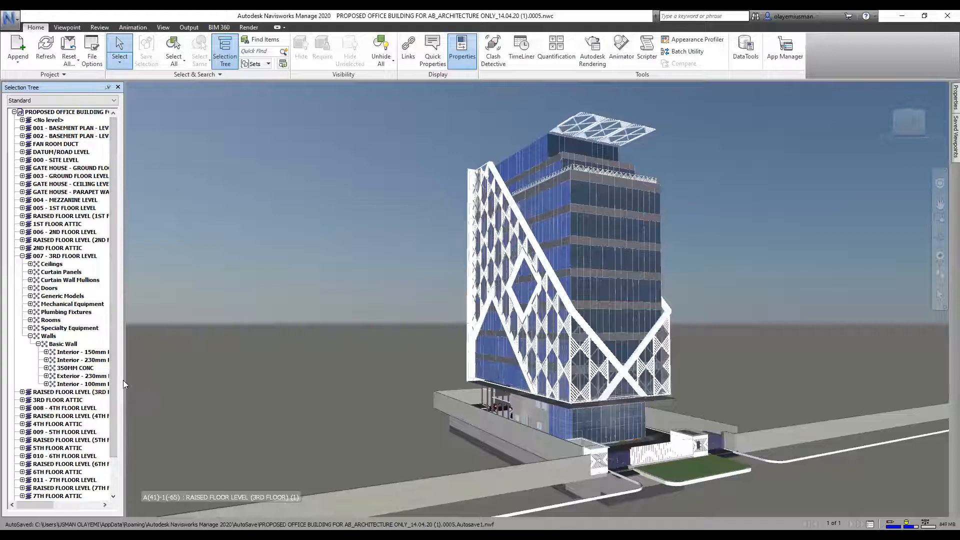
left_click_drag(124, 384, 156, 379)
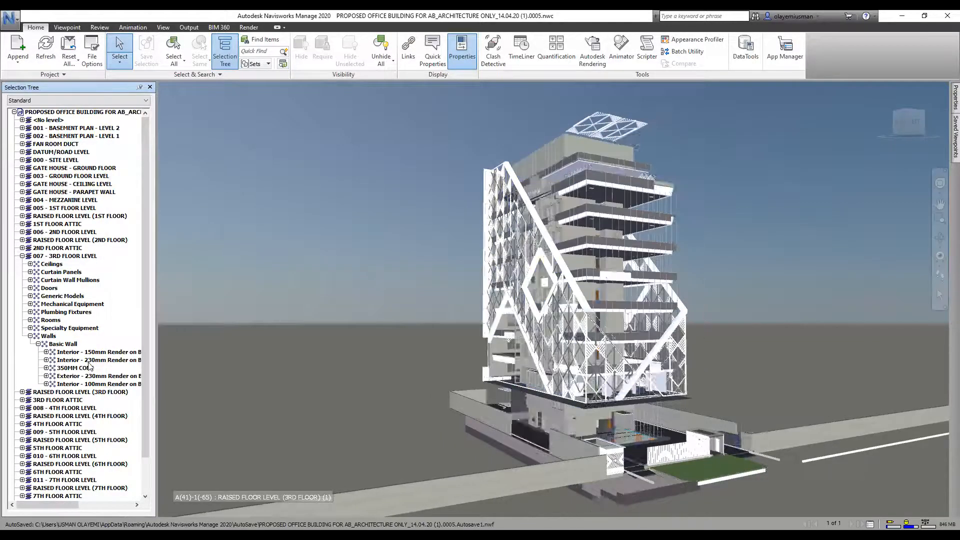
left_click_drag(65, 507, 85, 506)
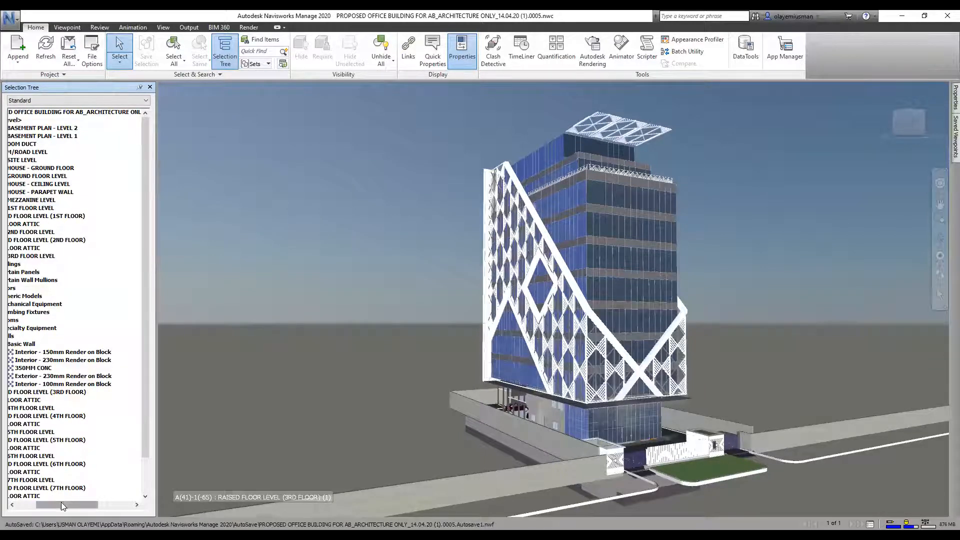
left_click_drag(60, 505, 55, 506)
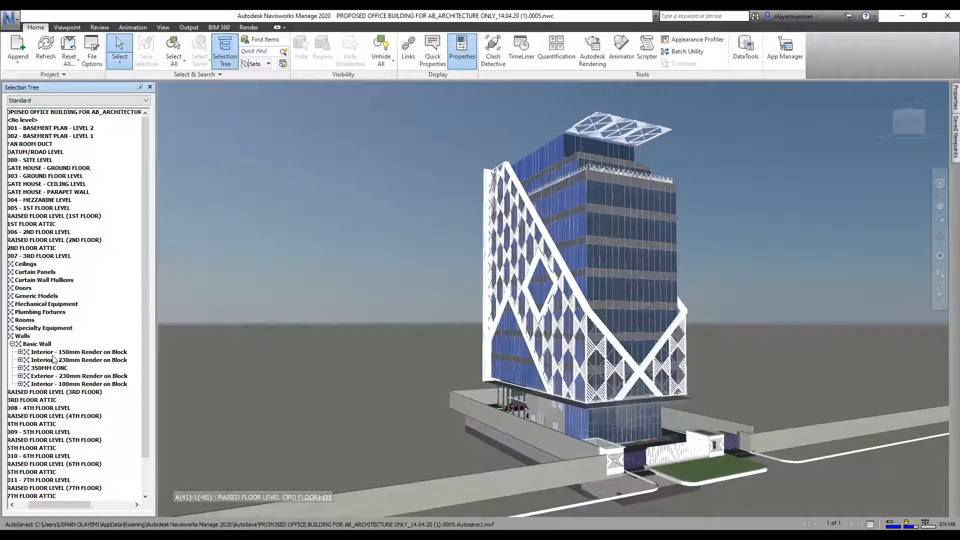
- Expand 010 - 6TH FLOOR LEVEL in the Selection Tree to show its element categories
scroll(53, 359, "down", 2)
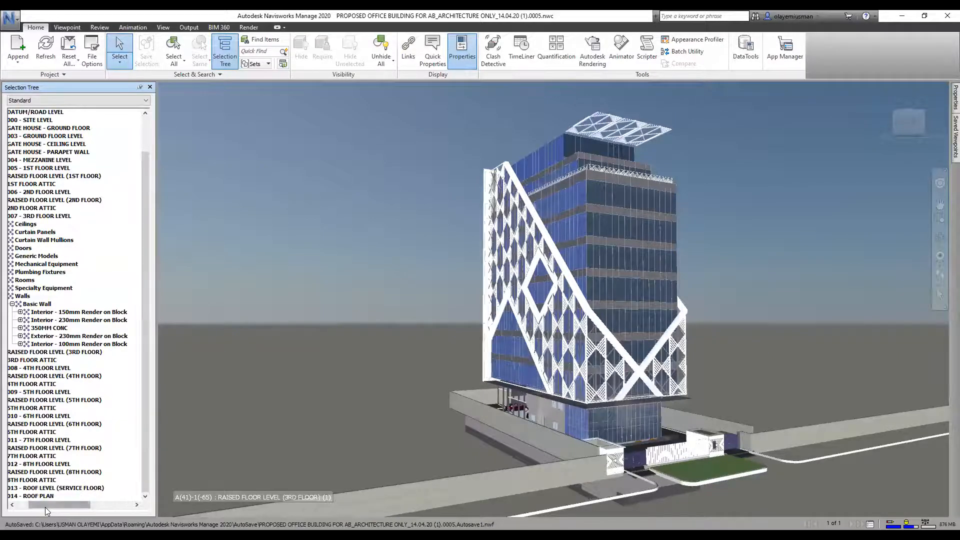
left_click_drag(44, 505, 38, 504)
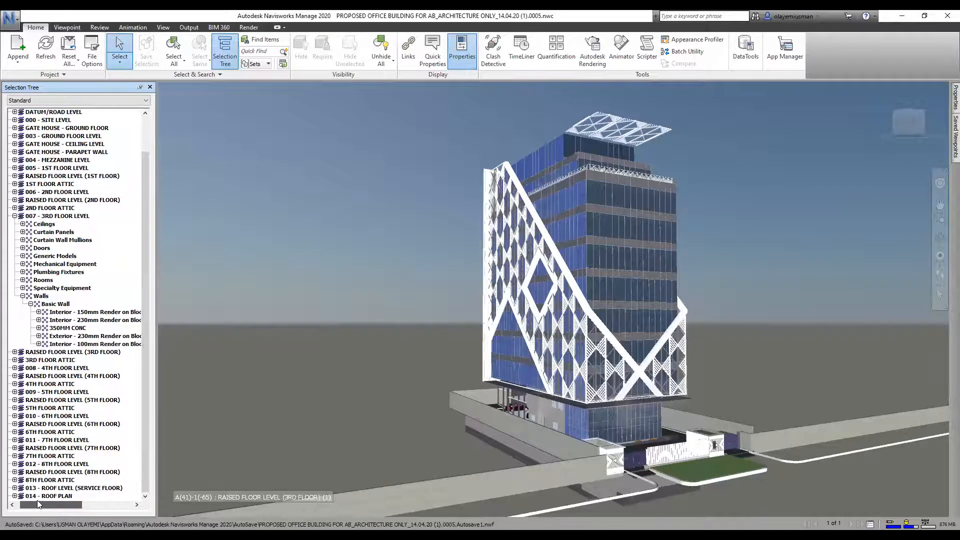
left_click(14, 416)
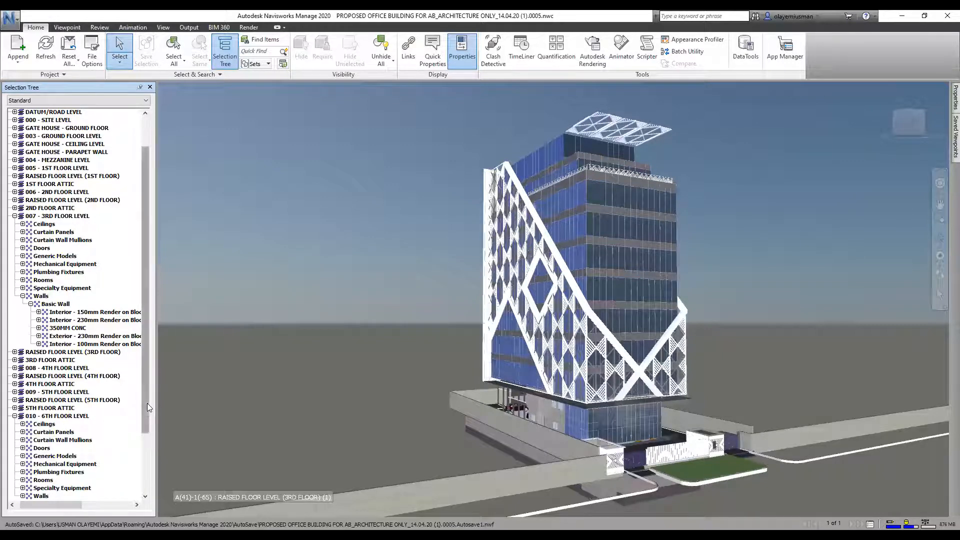
left_click_drag(144, 410, 144, 441)
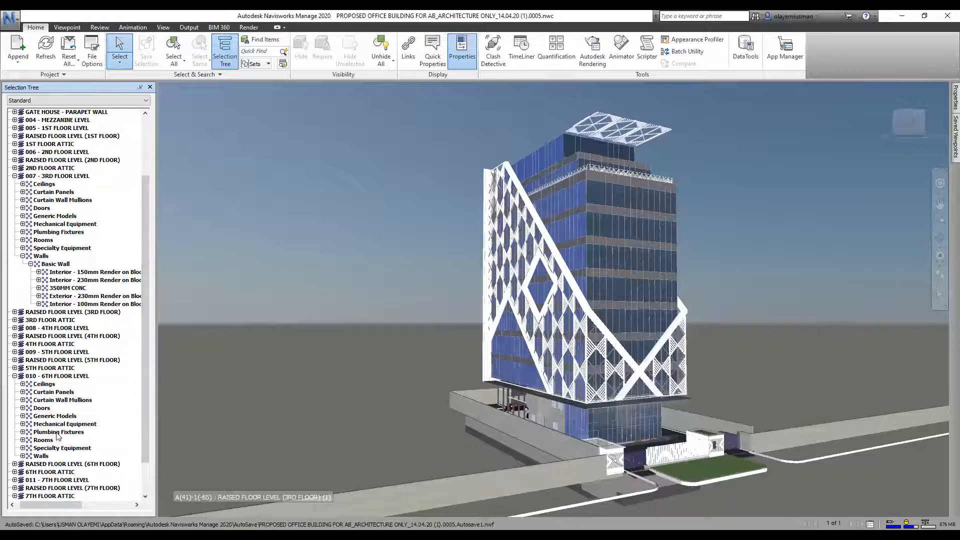
- Expand Walls and Basic Wall under 010 - 6TH FLOOR LEVEL in the Selection Tree to read the floor's wall types
left_click(23, 456)
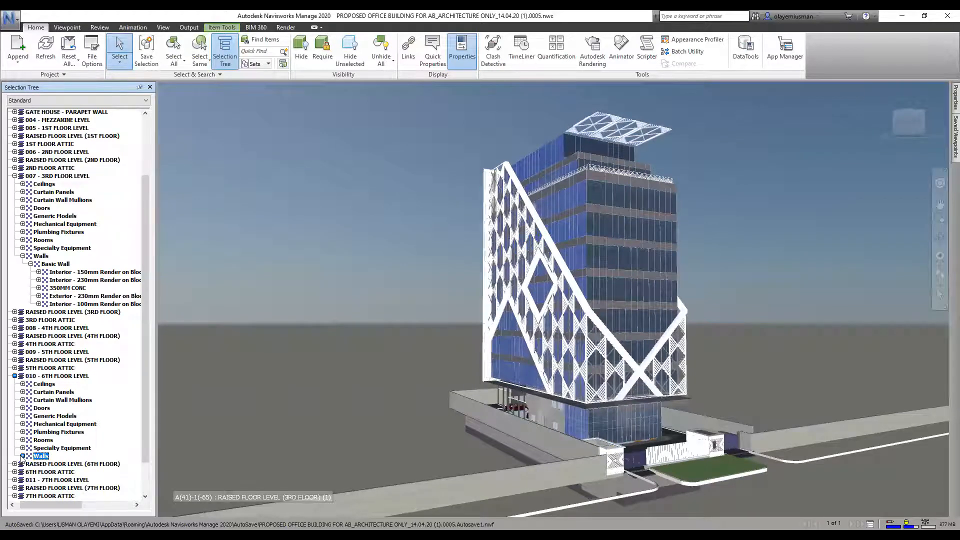
left_click(22, 456)
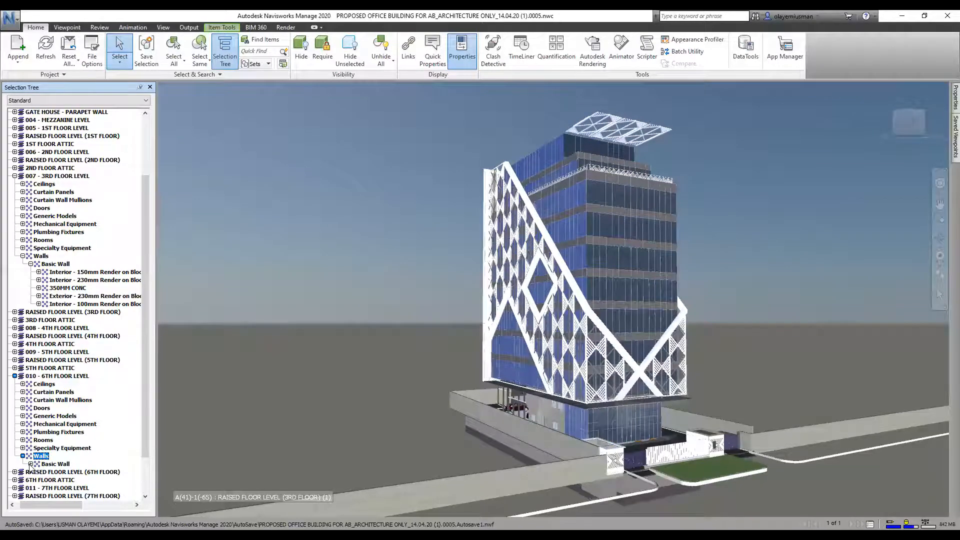
left_click(30, 463)
scroll(114, 399, "down", 2)
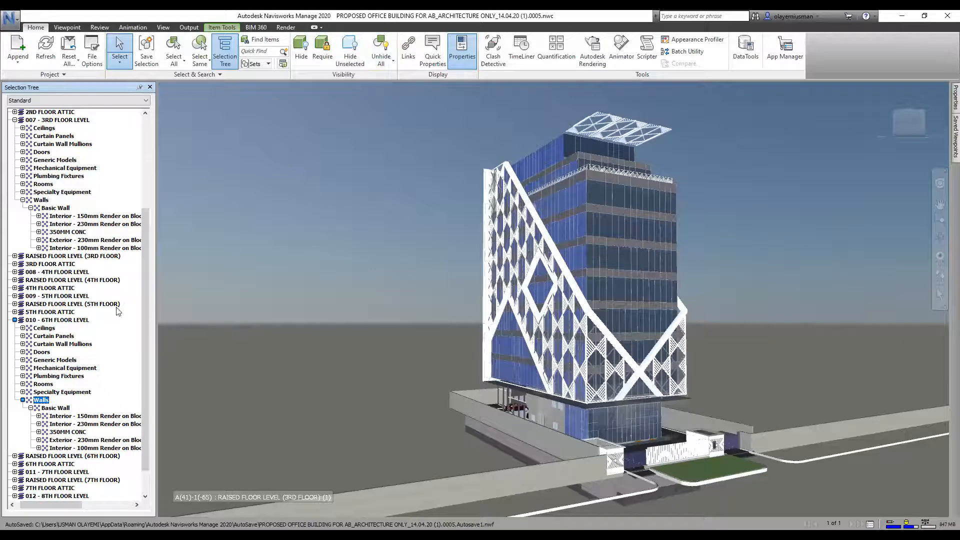
- Collapse 010 - 6TH FLOOR LEVEL, select it and hide everything else to isolate the floor for a close view from above
key("Escape")
left_click(15, 319)
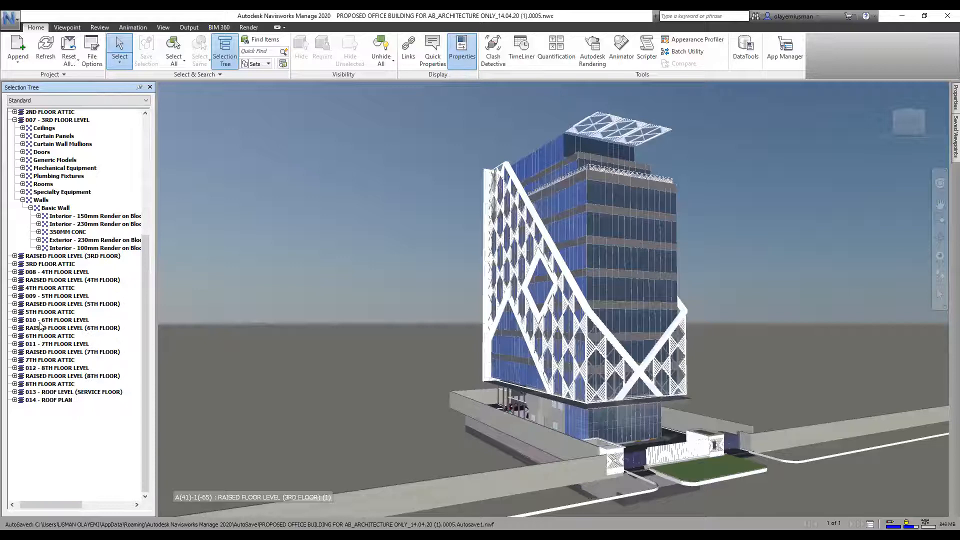
left_click(46, 321)
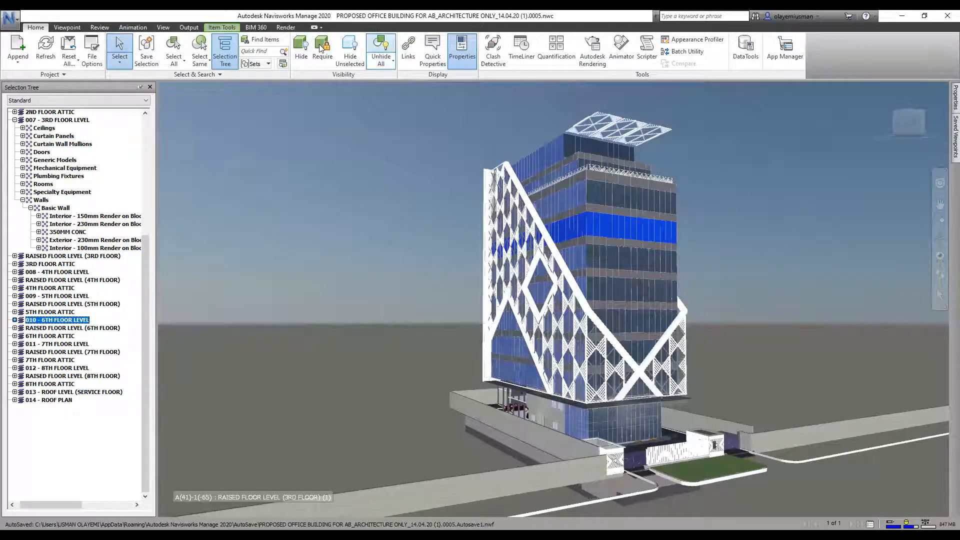
left_click(354, 46)
middle_click_drag(627, 228, 640, 300, "shift")
left_click(638, 215)
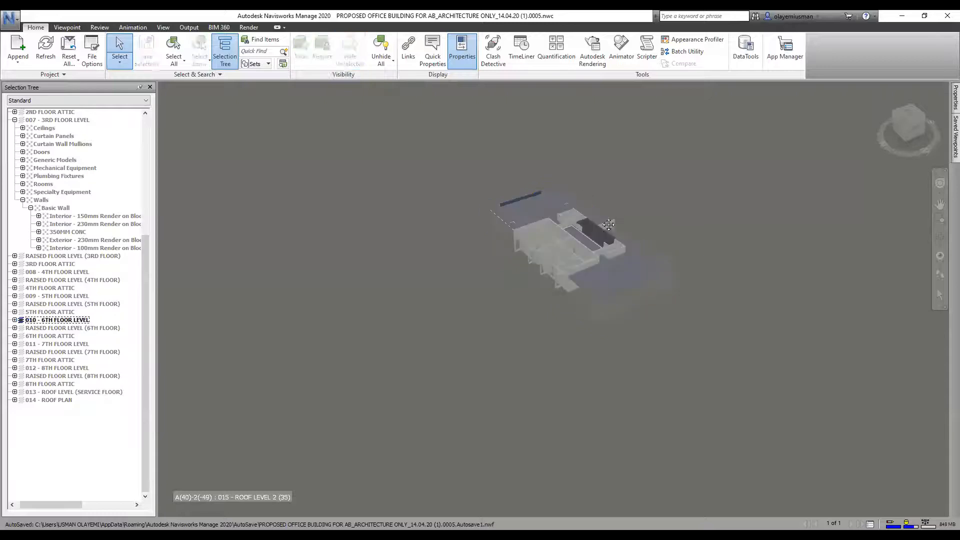
scroll(606, 225, "up", 1)
scroll(598, 231, "up", 5)
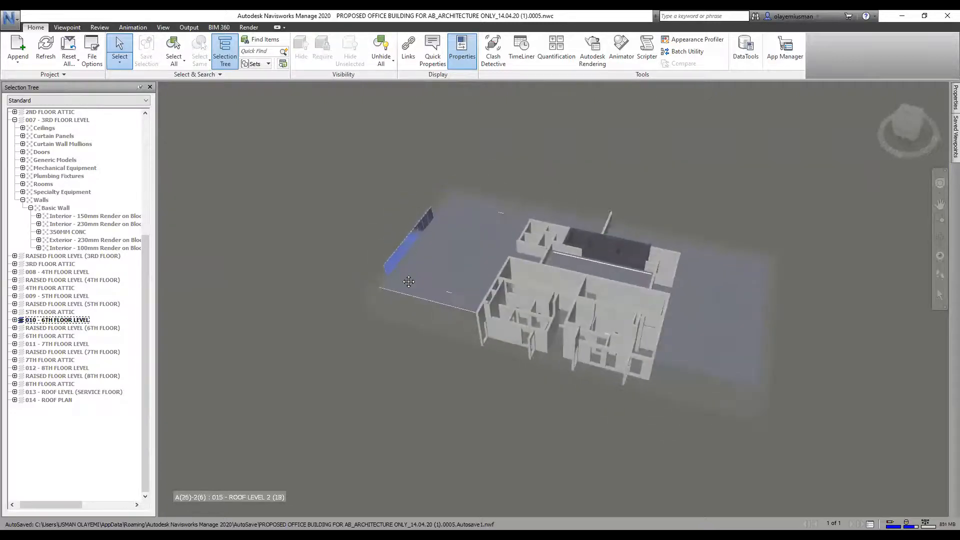
scroll(531, 300, "up", 3)
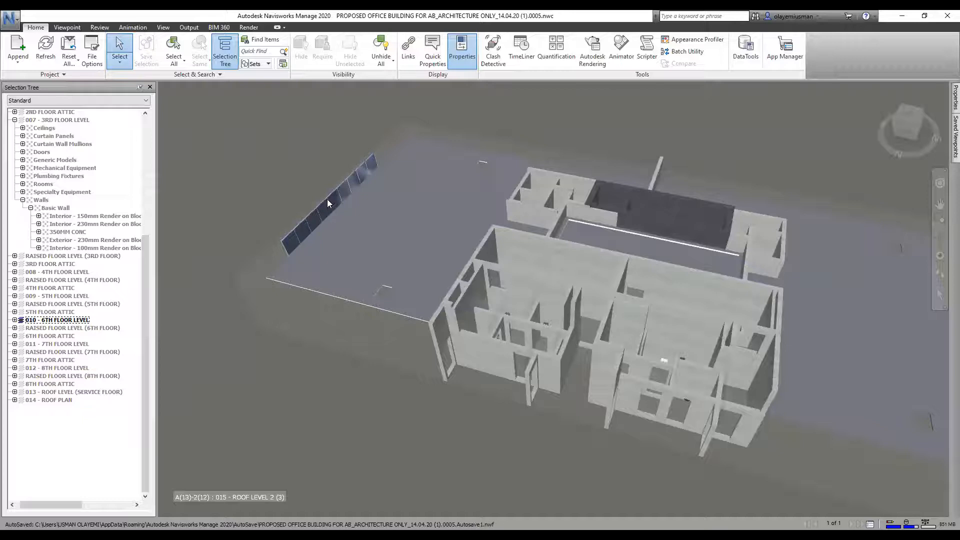
- Select a 350MM CONC wall, SERVICE STAIRS 618, MALE TOILET 615 and an Interior - 230mm wall in turn to locate them in the Selection Tree
left_click(660, 219)
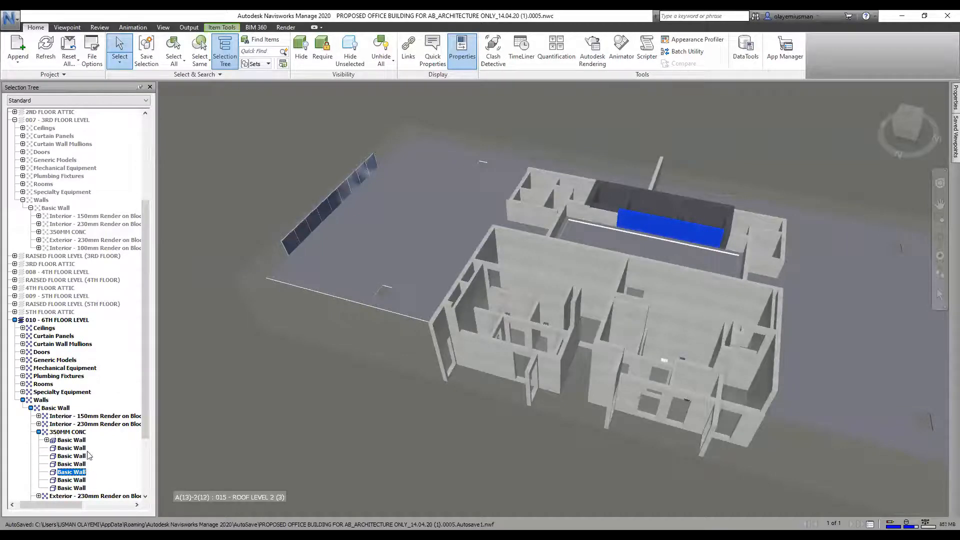
left_click(509, 245)
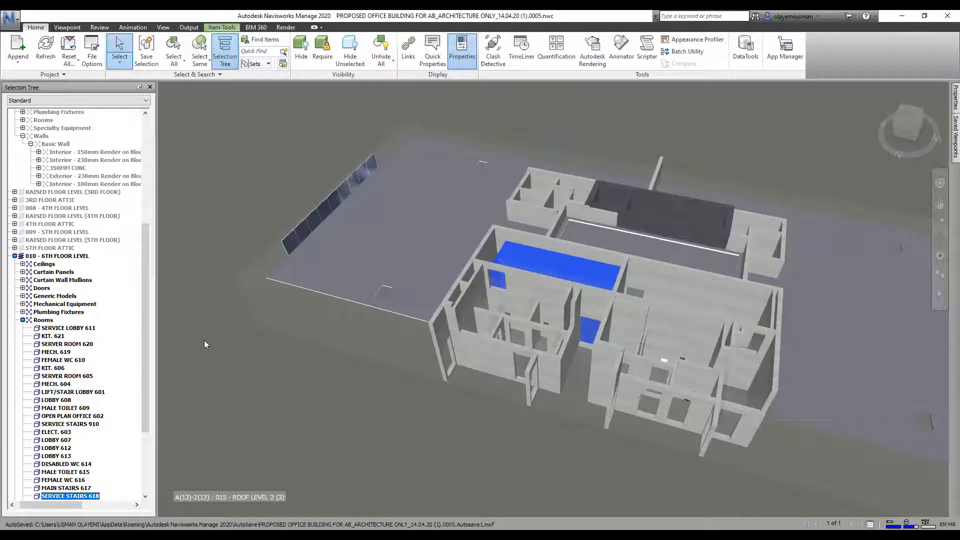
scroll(73, 456, "down", 1)
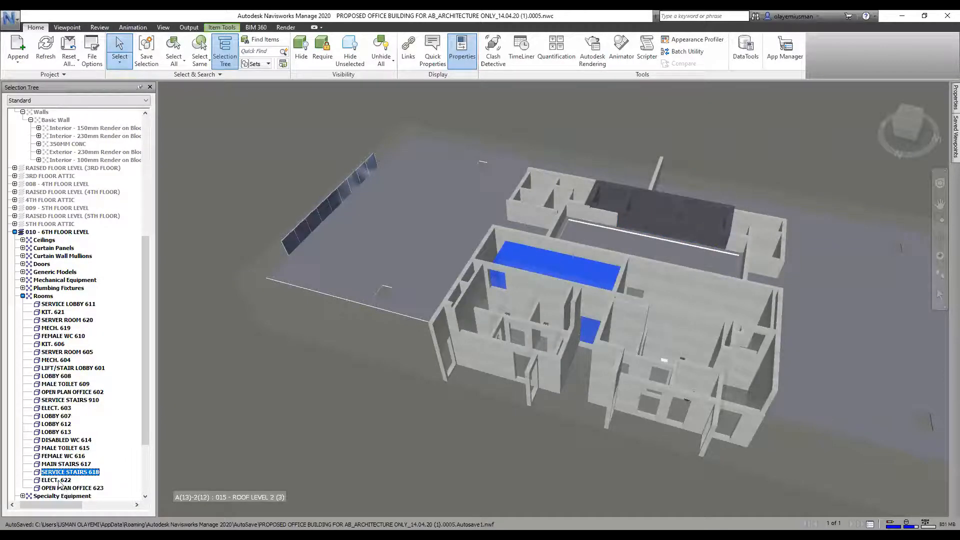
left_click(49, 447)
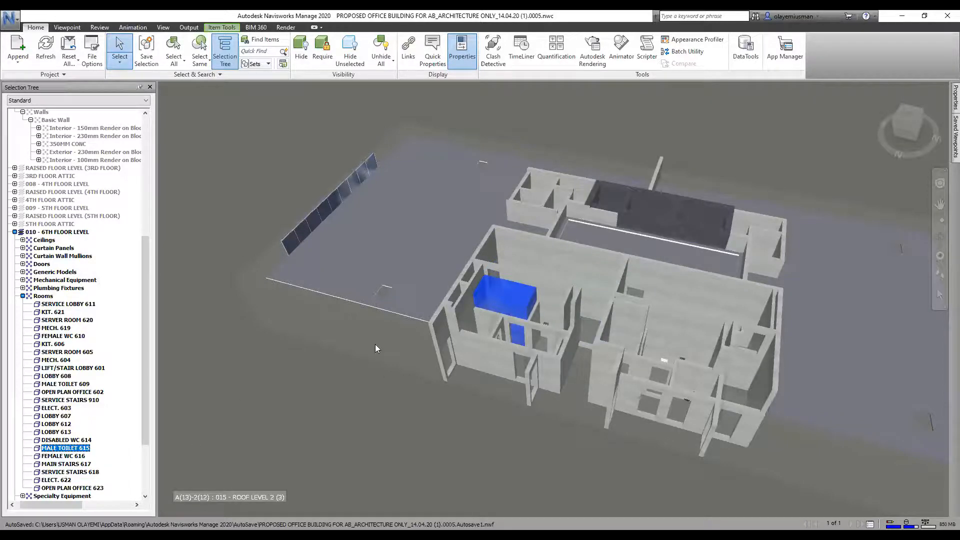
left_click(448, 294)
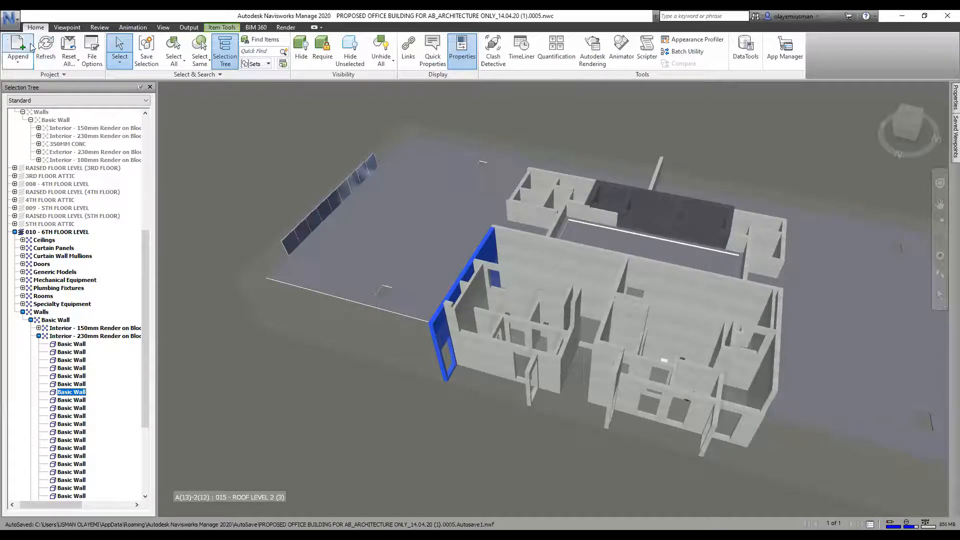
- Undo the element selections, view changes and hiding to restore the whole building with 010 - 6TH FLOOR LEVEL selected
left_click(68, 46)
key("Down")
key("Down")
key("Down")
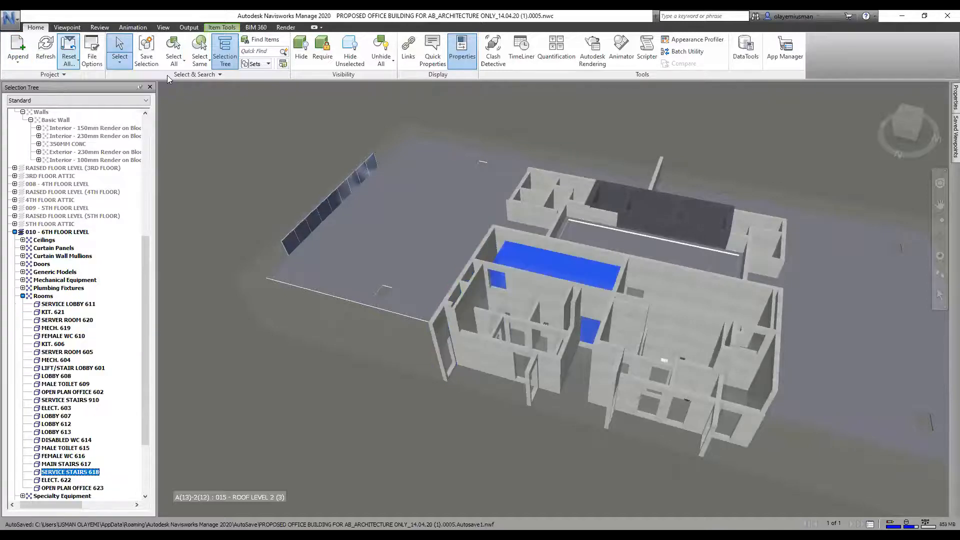
key("Escape")
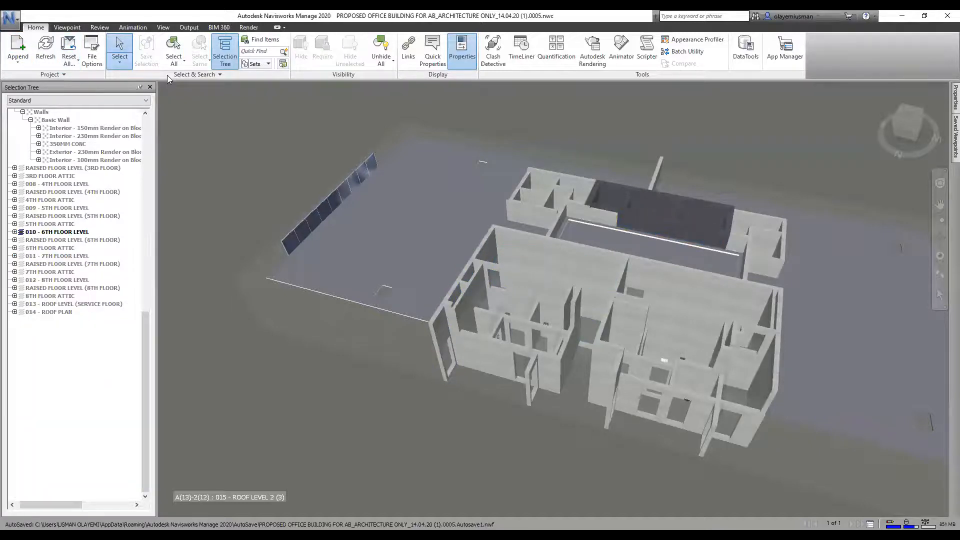
scroll(539, 299, "down", 3)
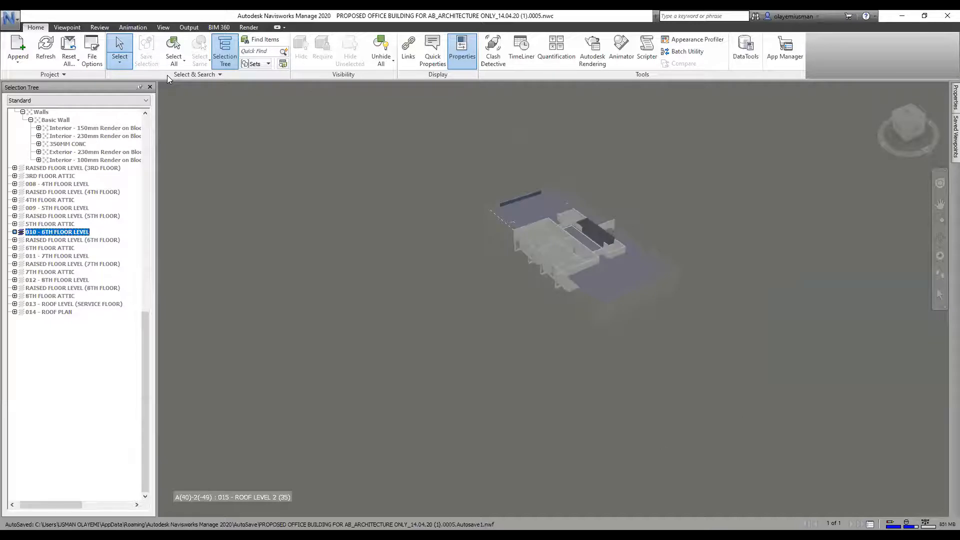
left_click(381, 50)
middle_click_drag(392, 171, 378, 130, "shift")
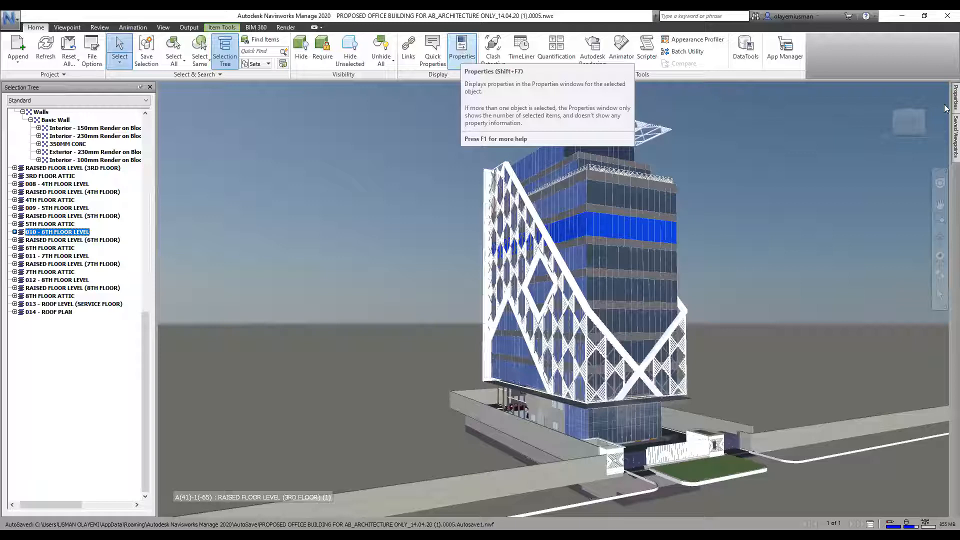
- Toggle the Properties window off and on, and select a Basic Wall under the 6th floor's Interior - 150mm Render on Block type
left_click(463, 57)
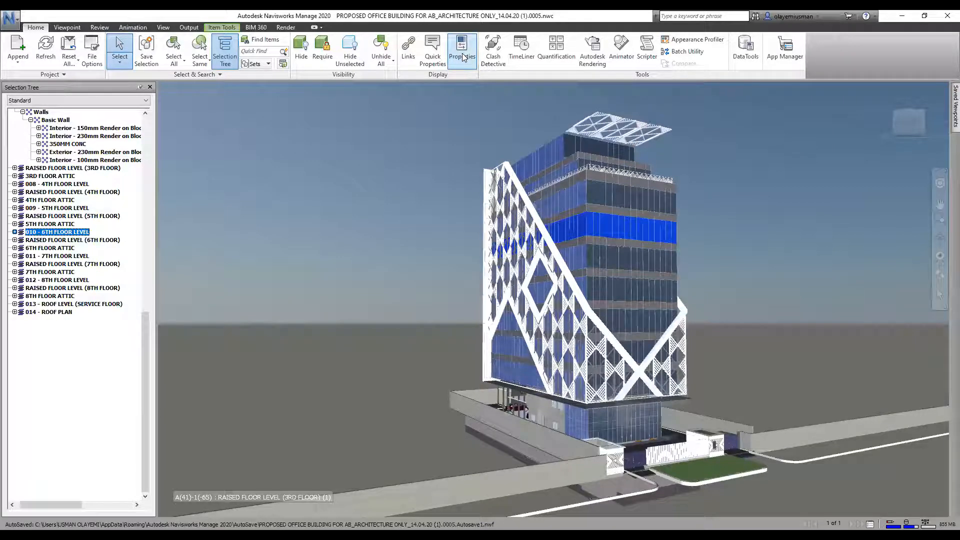
left_click(462, 57)
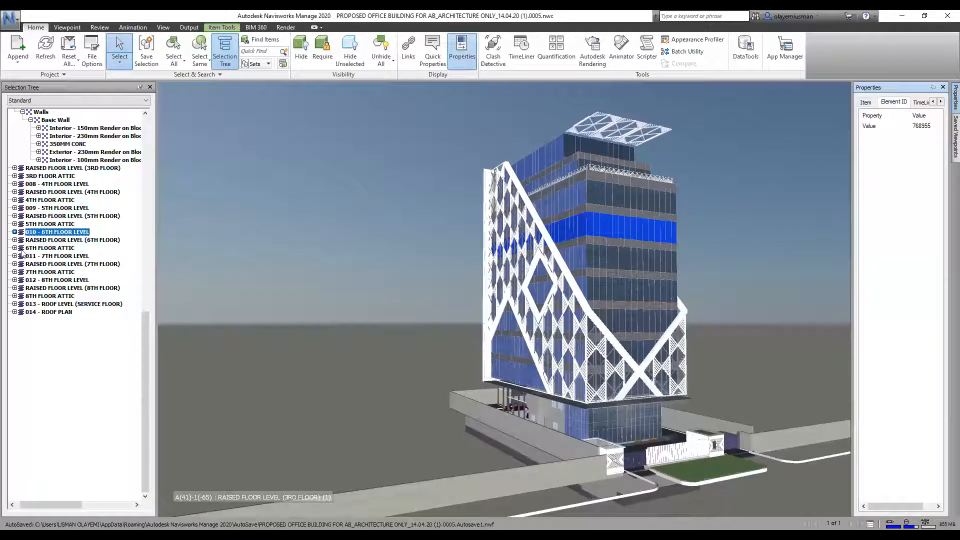
left_click(14, 232)
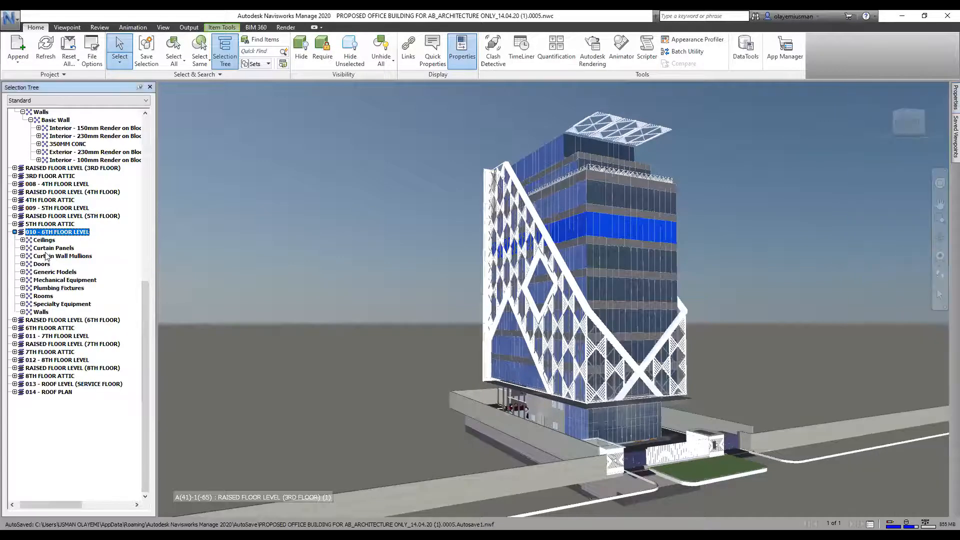
left_click(27, 312)
left_click(22, 311)
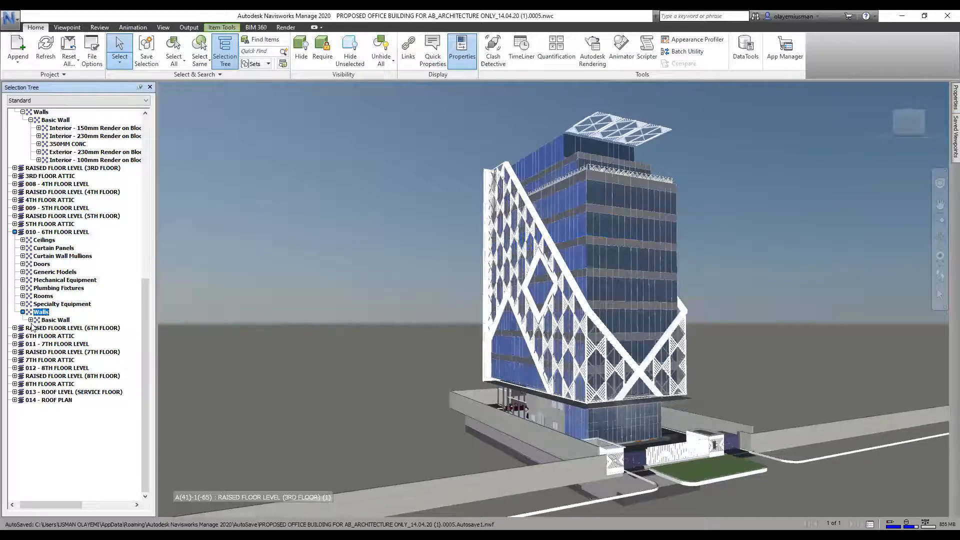
left_click(31, 320)
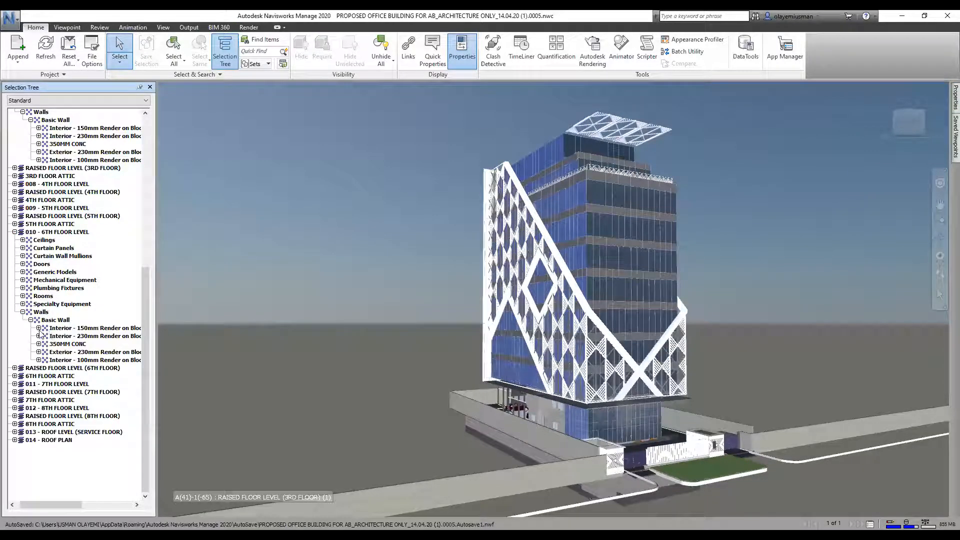
left_click(39, 328)
left_click(72, 343)
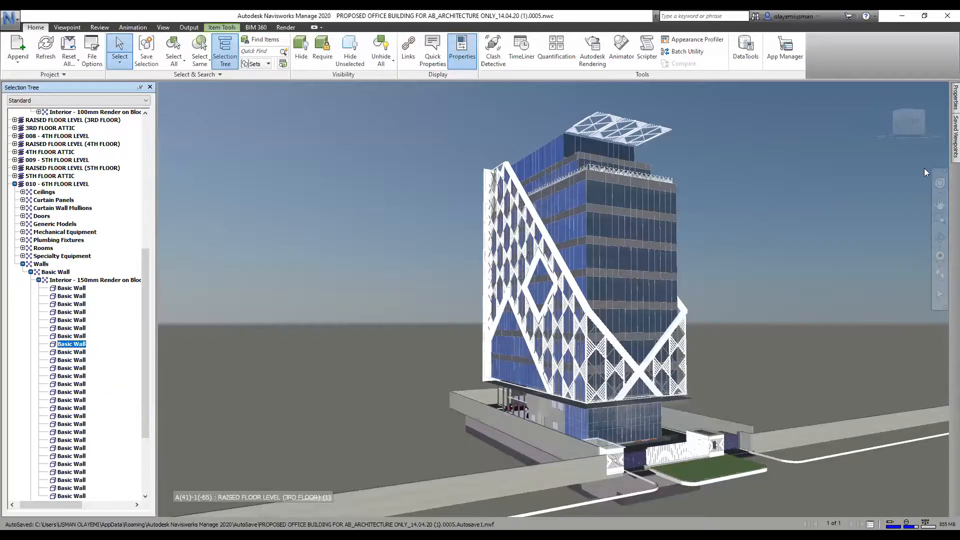
- Examine the selected wall's DISABLED WC 614, ATTIC AREA B A602 and Element properties in the pinned Properties window, and close the window
mouse_move(947, 99)
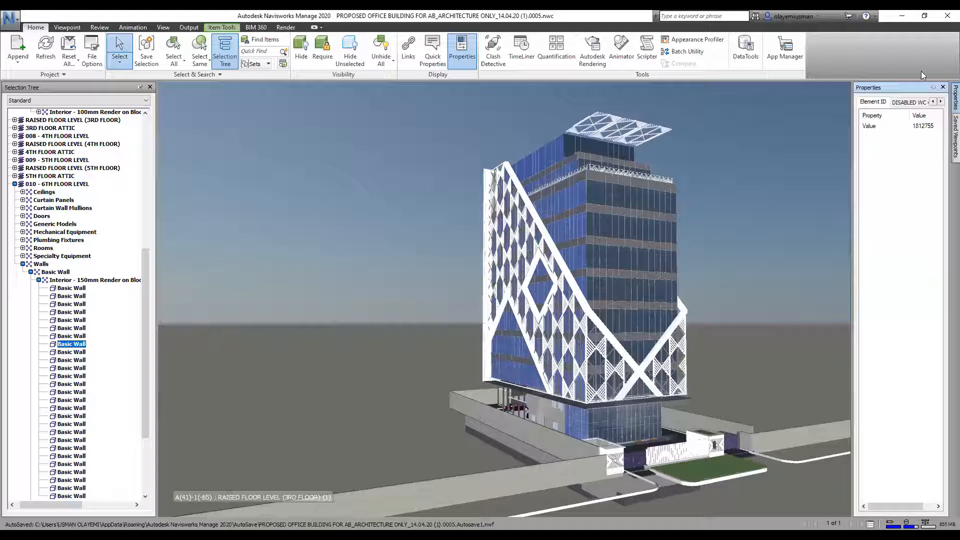
left_click(933, 87)
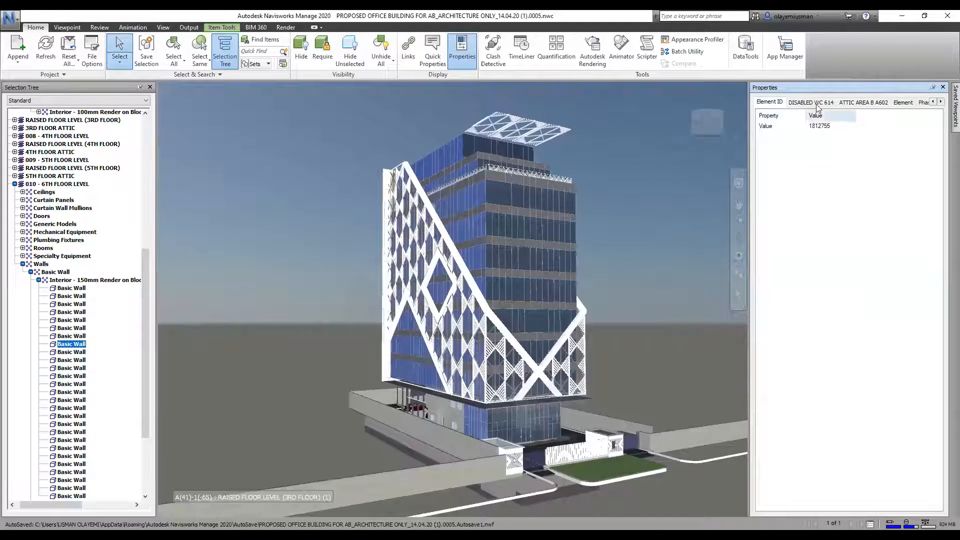
left_click(817, 104)
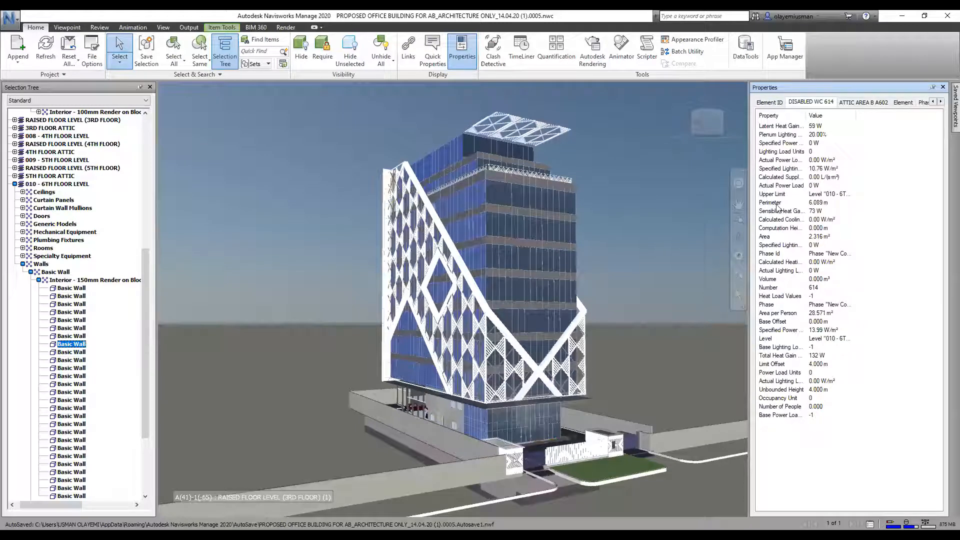
left_click(859, 103)
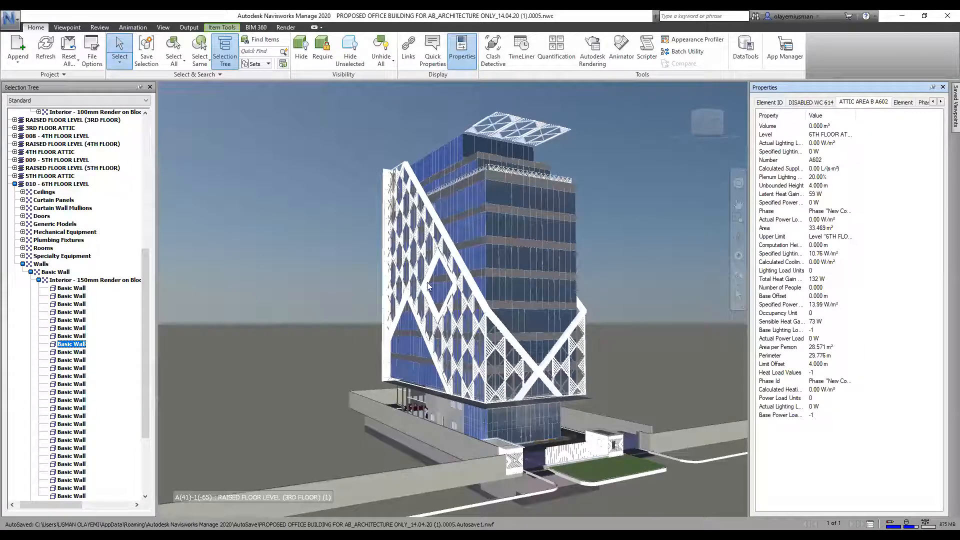
left_click(903, 103)
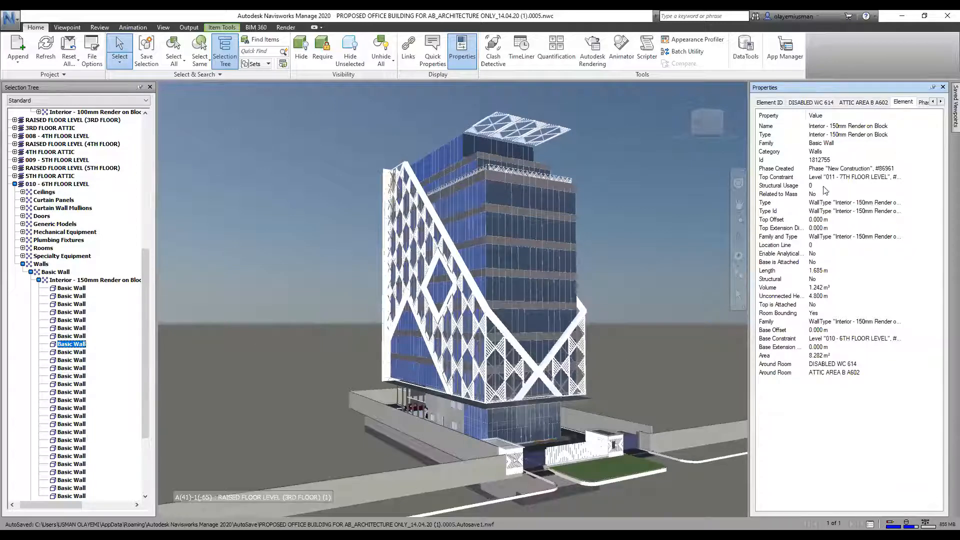
left_click(459, 49)
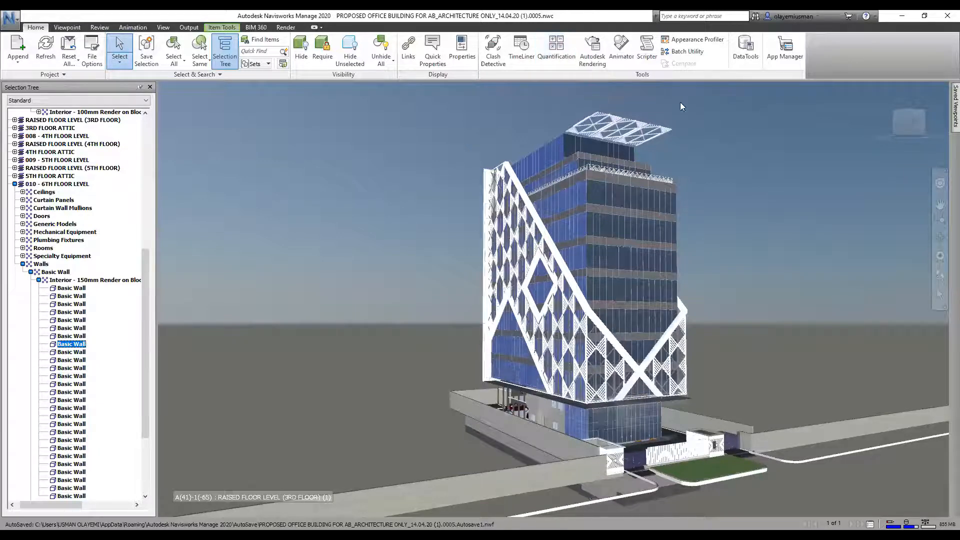
left_click(91, 29)
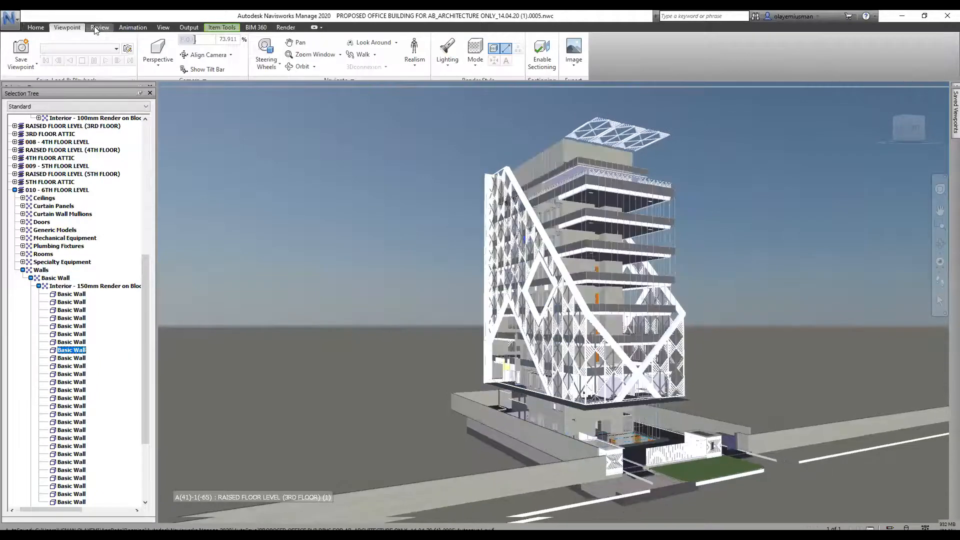
left_click(98, 28)
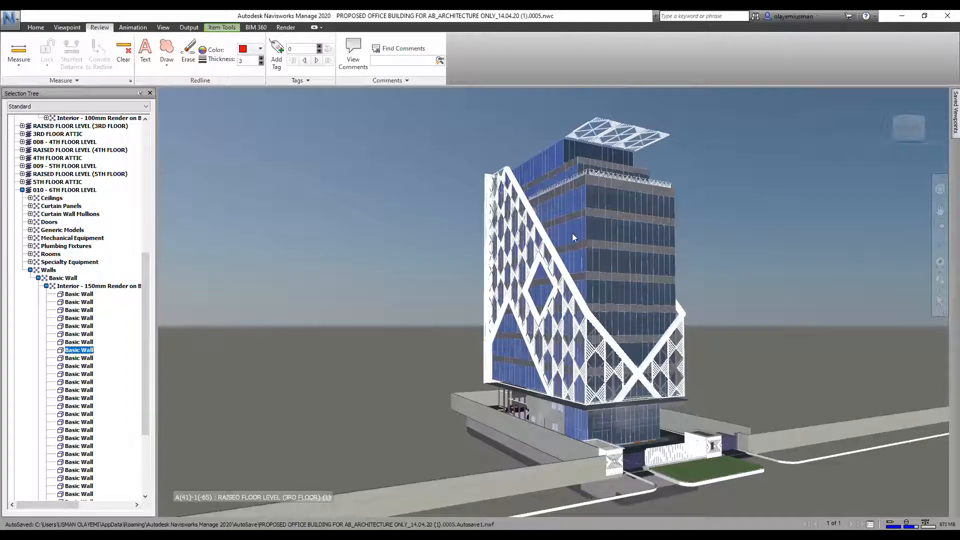
left_click(19, 50)
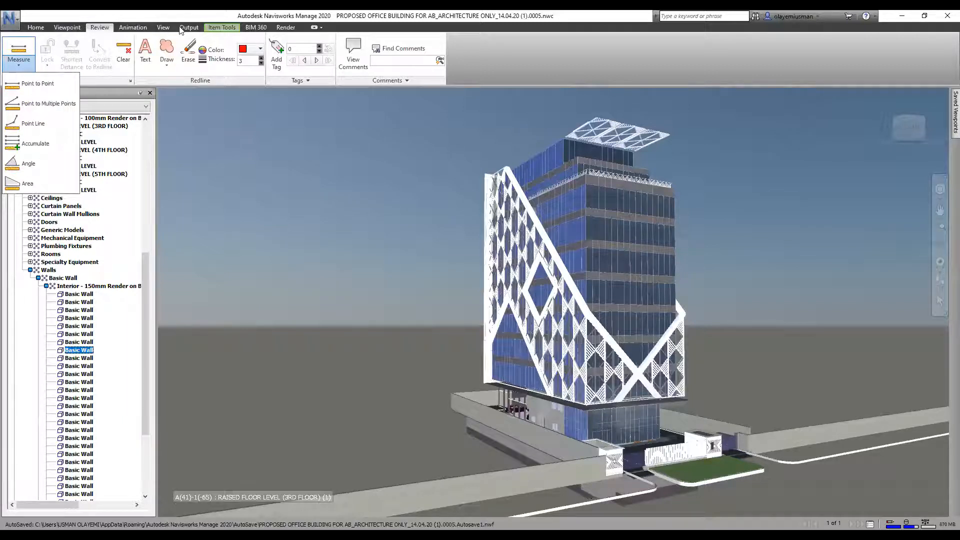
left_click(40, 28)
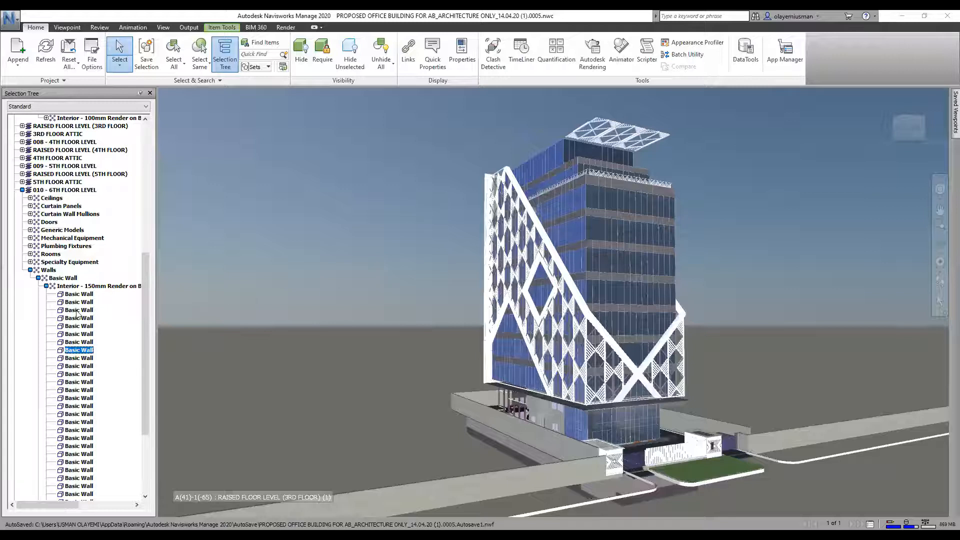
- Collapse Walls under 010 - 6TH FLOOR LEVEL and open the Quantification tool
left_click(30, 269)
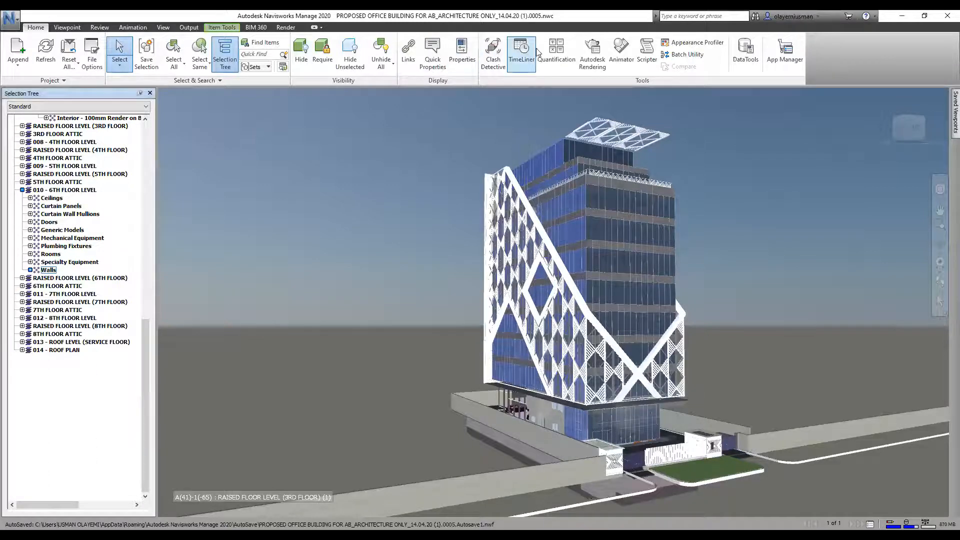
left_click(556, 51)
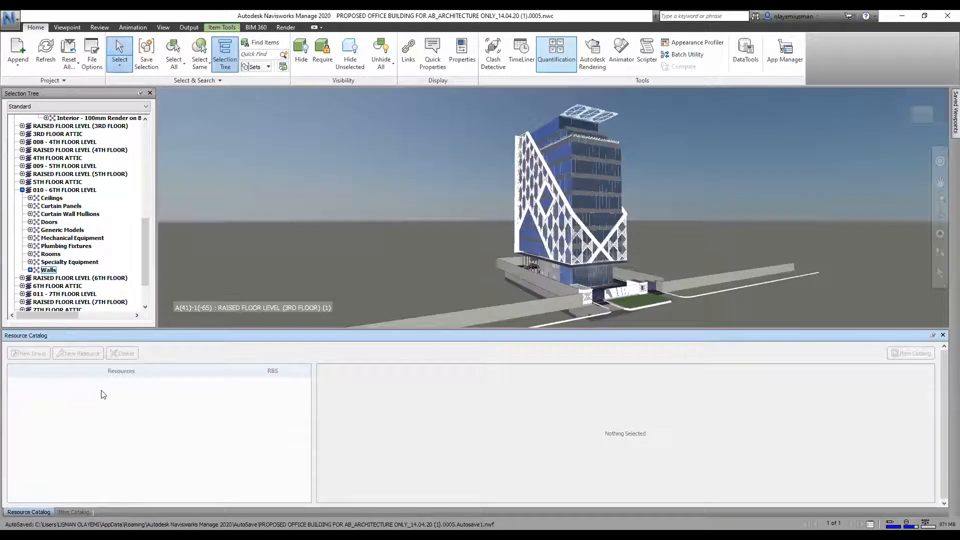
- Set up the quantification project with no catalog, metric units and the general takeoff properties, and create the takeoff database
left_click(73, 515)
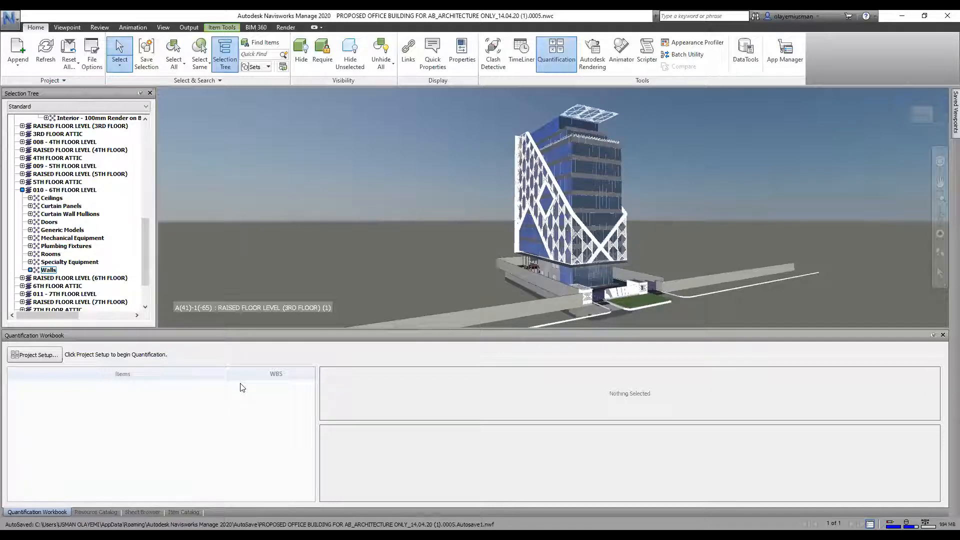
left_click(34, 357)
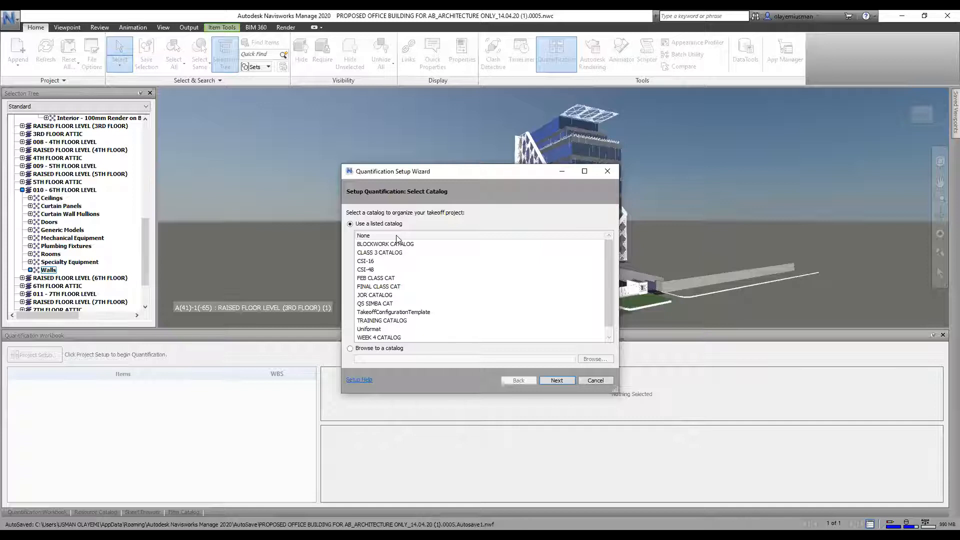
left_click(396, 235)
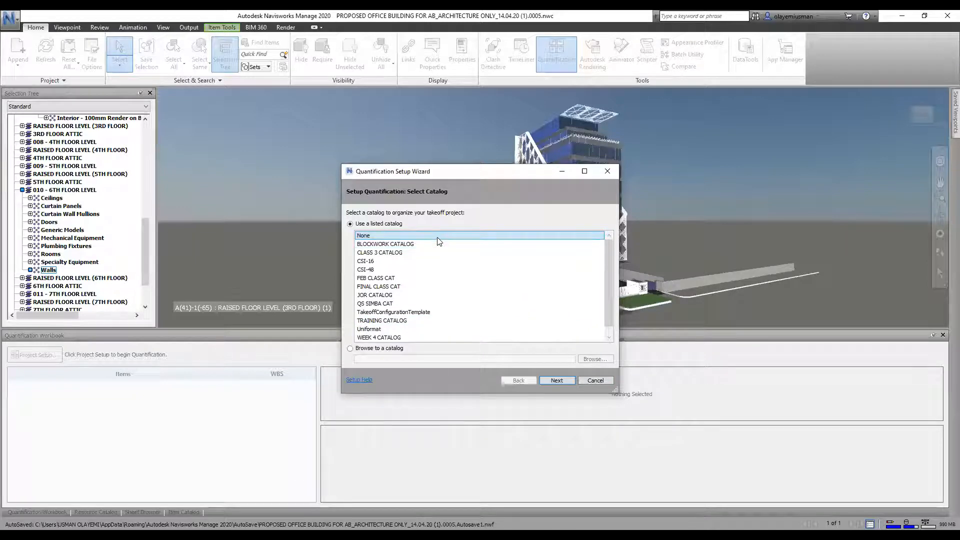
left_click(556, 383)
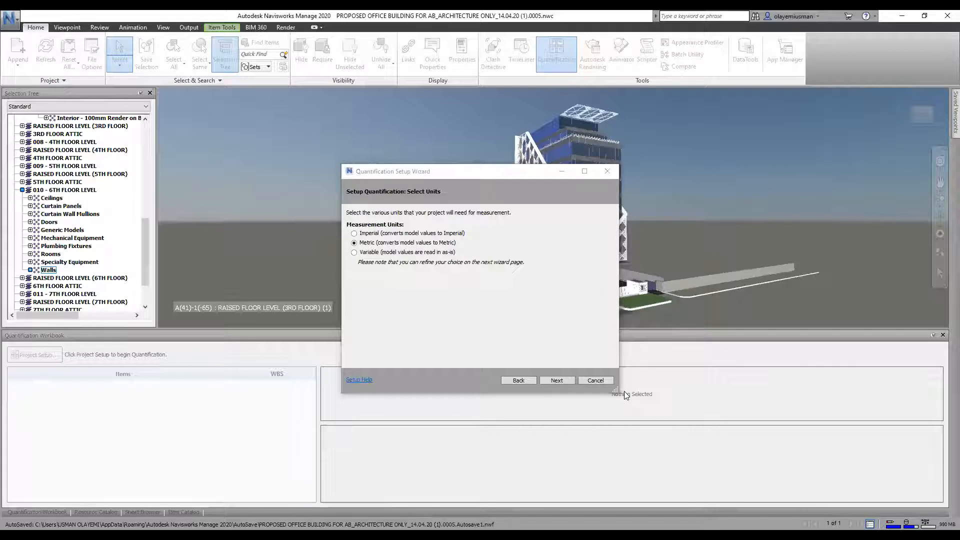
left_click(517, 281)
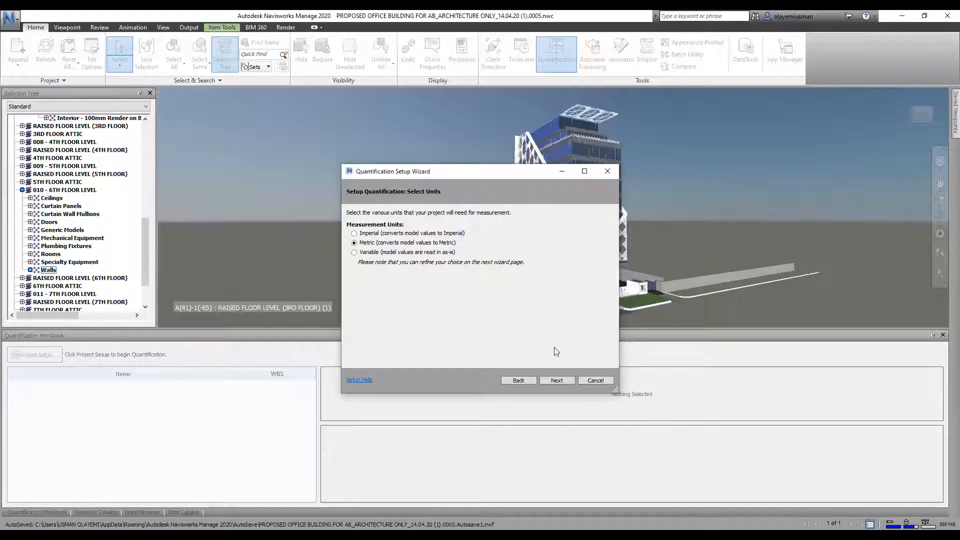
left_click(557, 379)
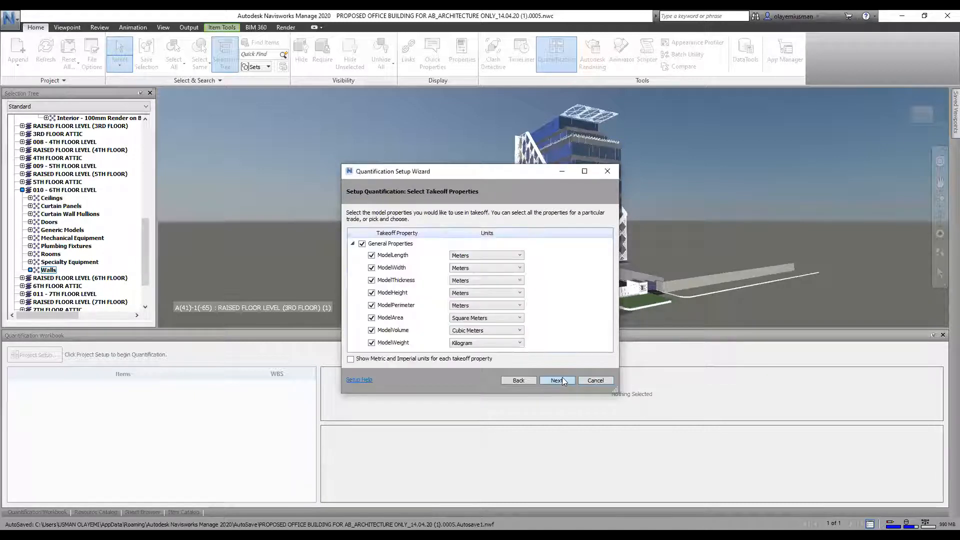
left_click(351, 359)
left_click(557, 380)
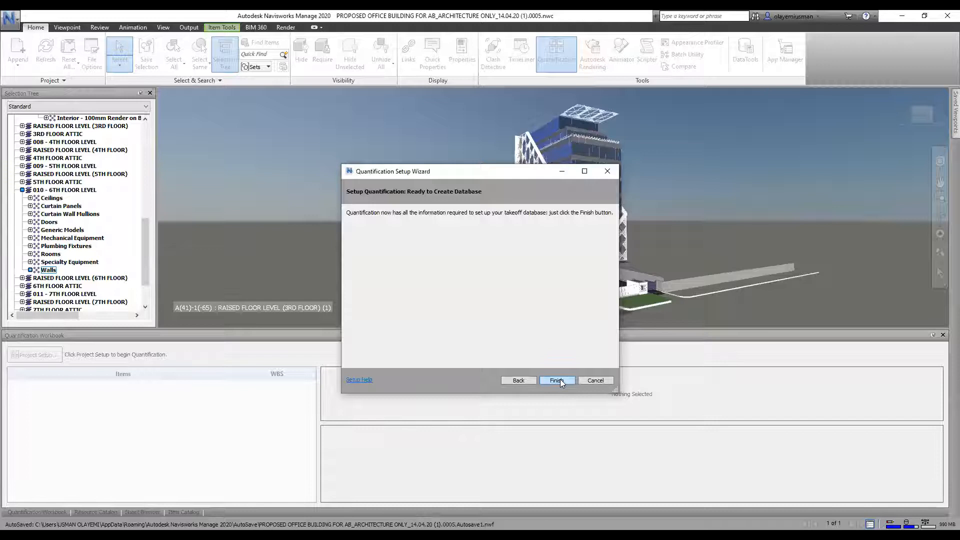
left_click(559, 380)
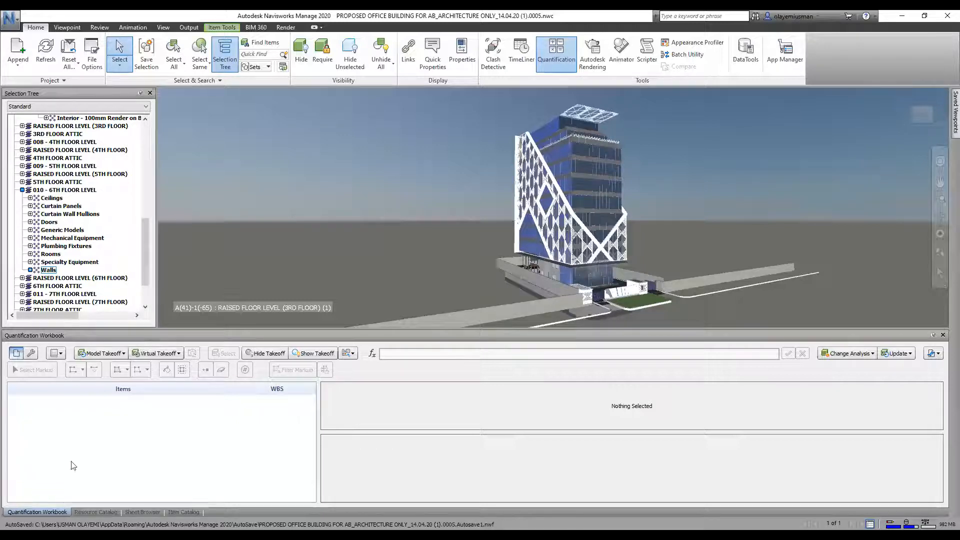
- Open the Item Catalog and create a new group named FOURTH FLOOR BLOCKWALL
left_click(143, 513)
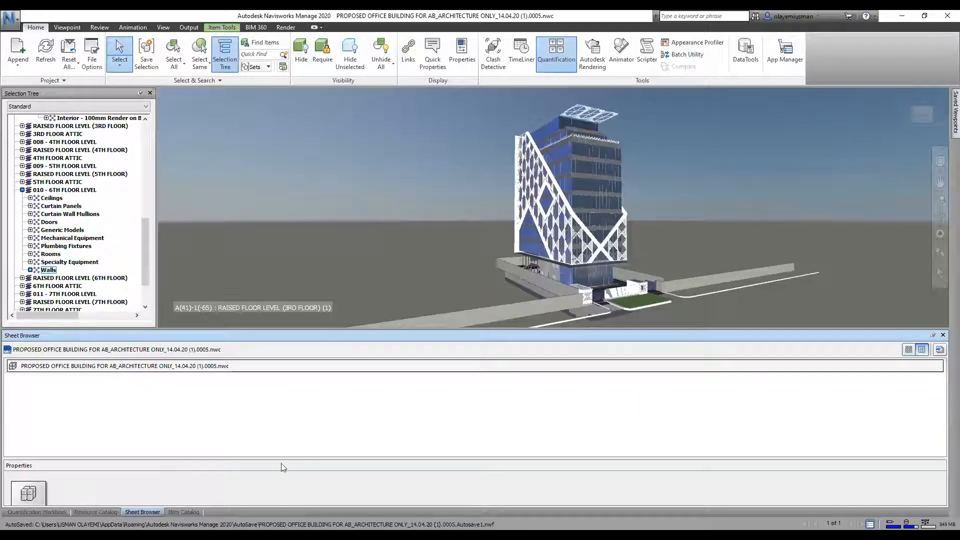
left_click(193, 513)
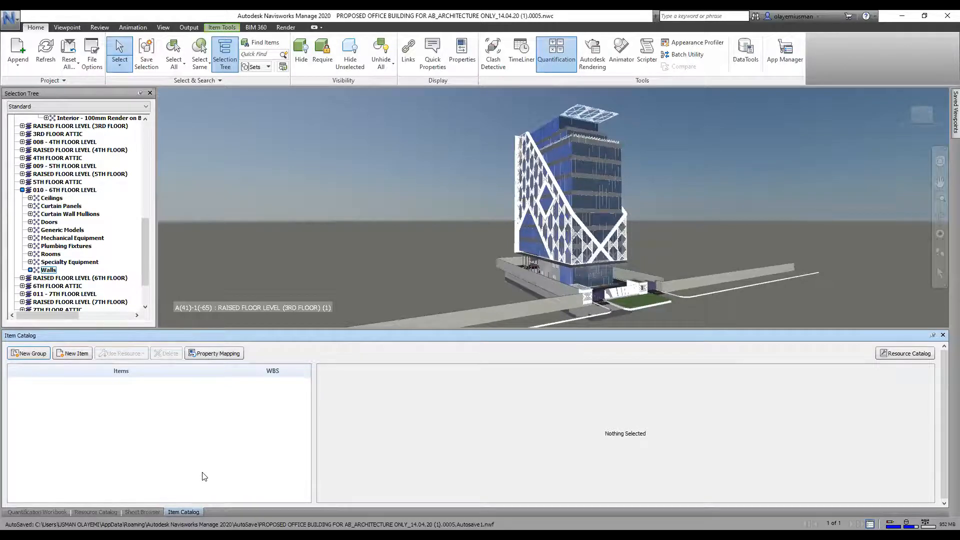
left_click(28, 353)
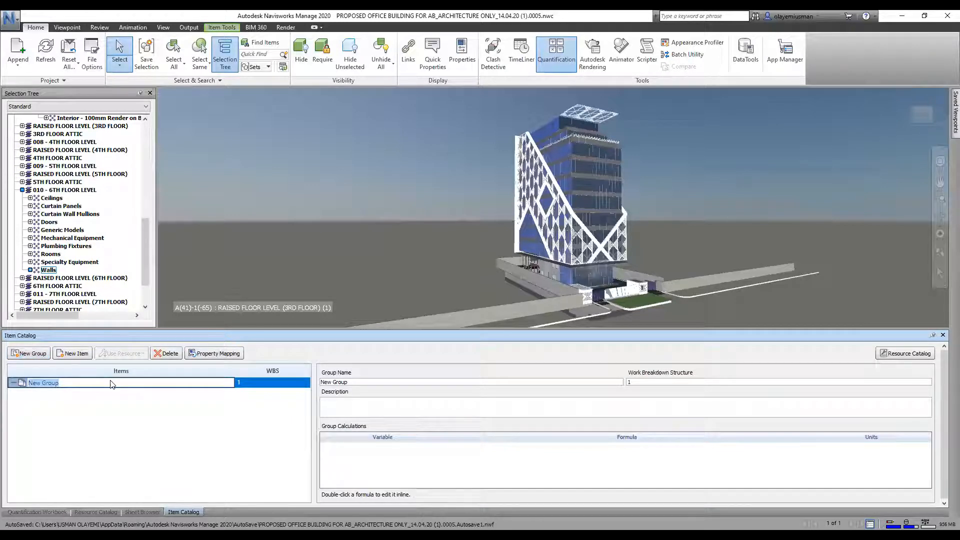
type("FO")
type("URTH FLOOR BLO")
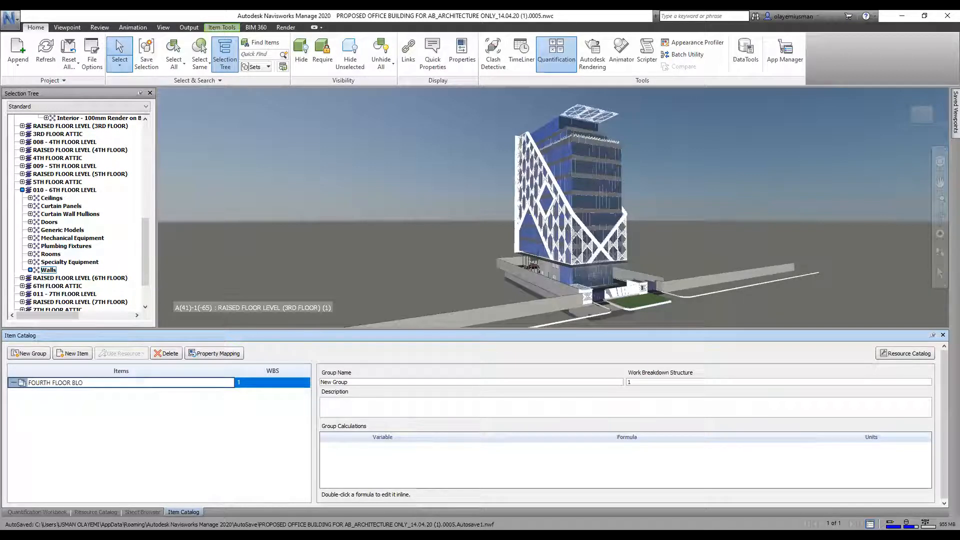
type("CKWALL")
left_click(73, 425)
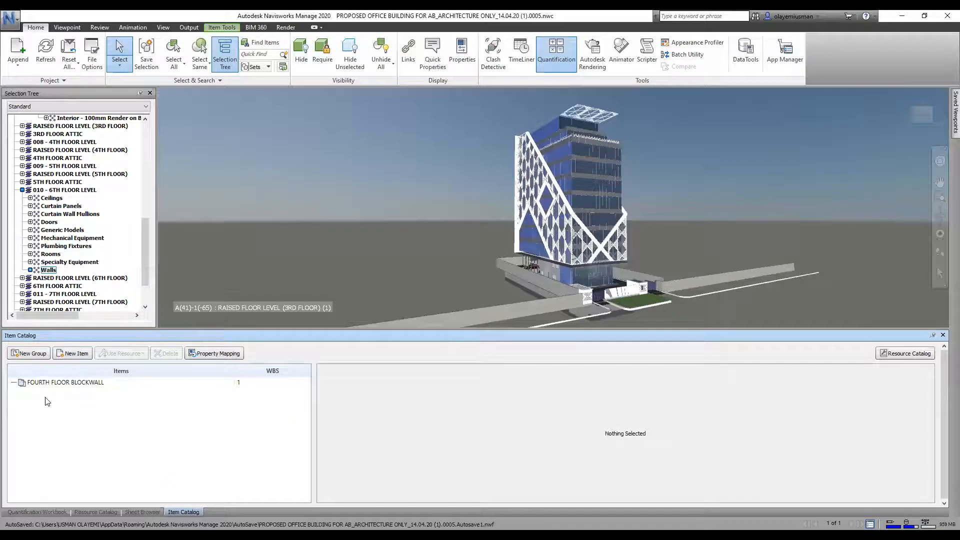
- Create a subgroup named EXTERNAL WALL under the FOURTH FLOOR BLOCKWALL group
left_click(22, 354)
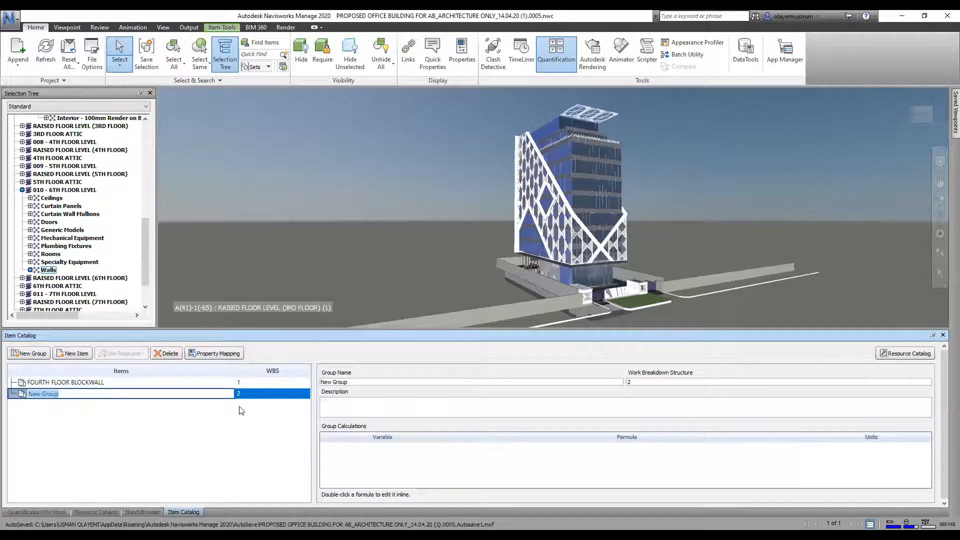
key("Escape")
left_click(73, 382)
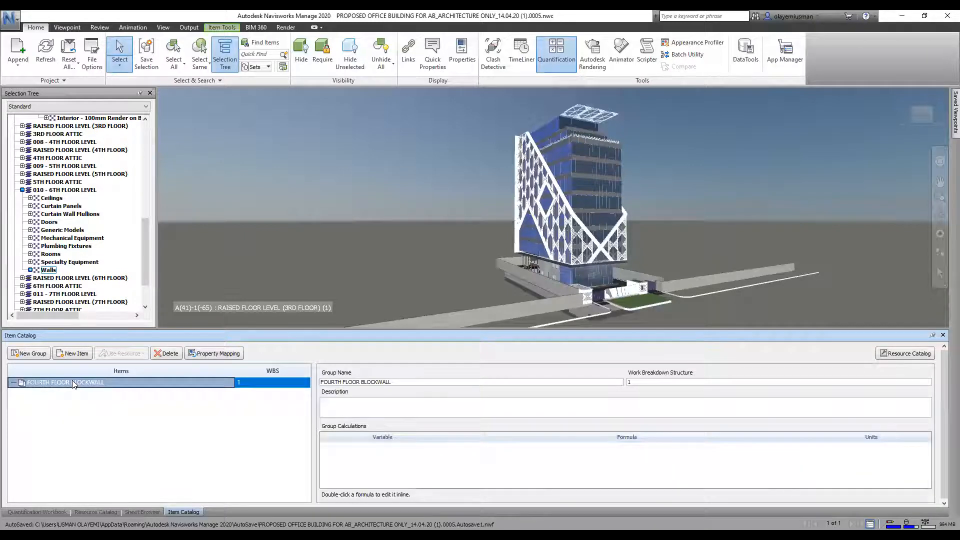
left_click(36, 355)
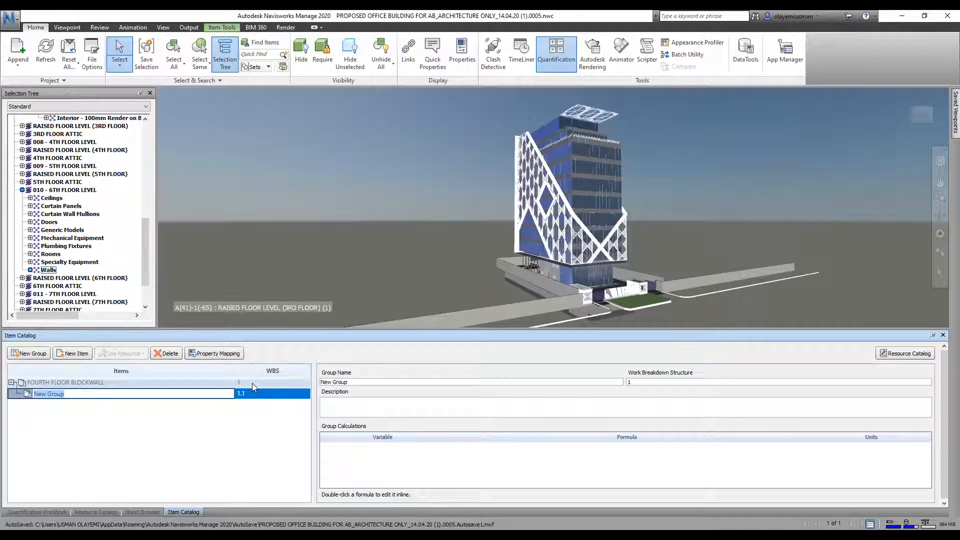
type("E")
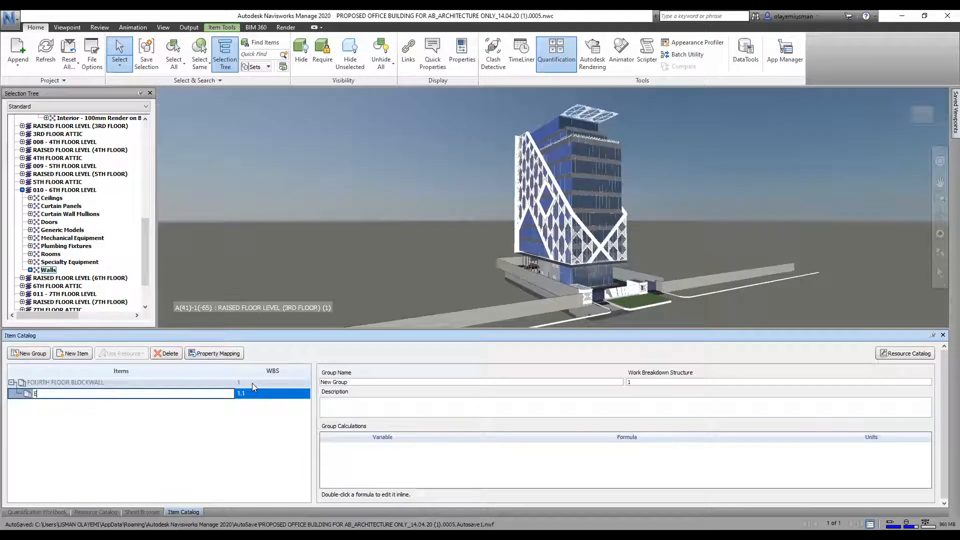
type("XTERNAL WALL")
left_click(223, 430)
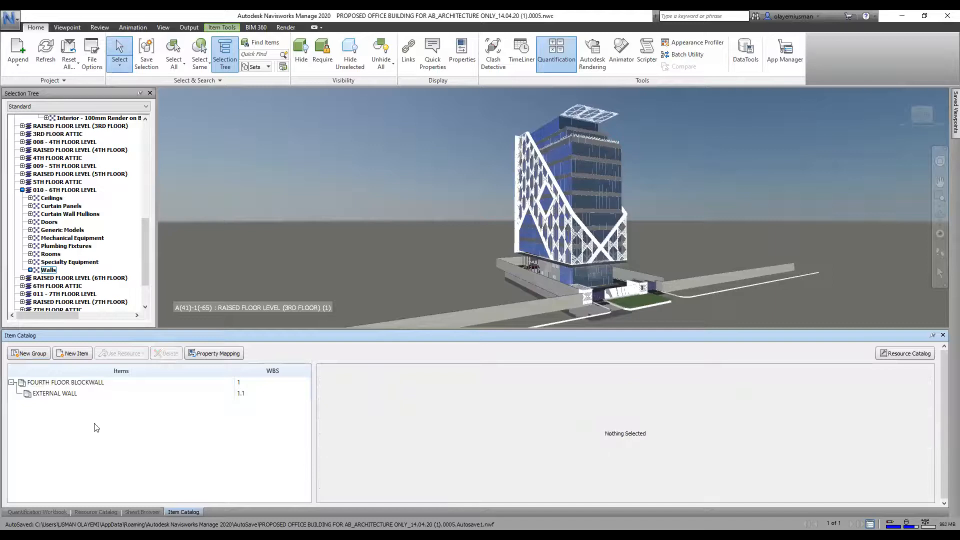
- Add a second subgroup named INTERNAL WALL under FOURTH FLOOR BLOCKWALL
left_click(64, 382)
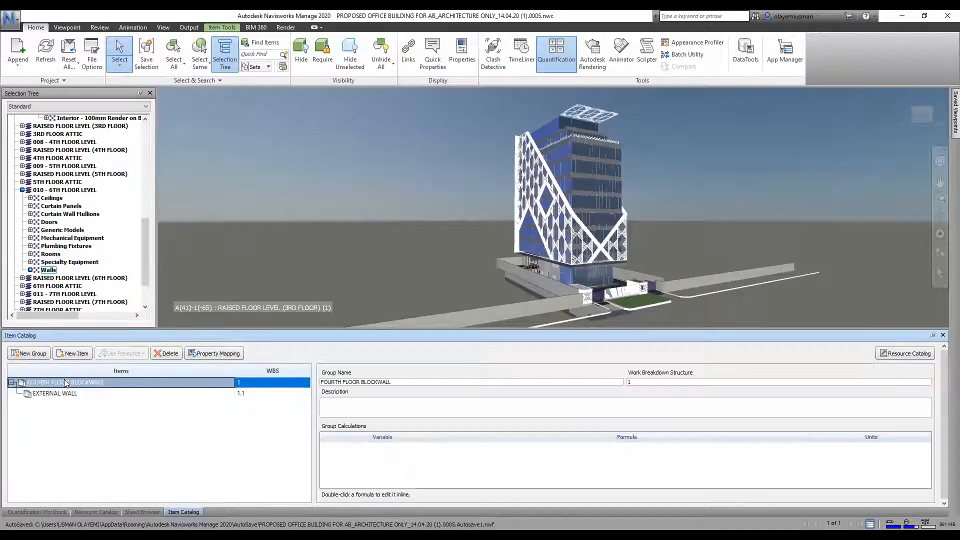
left_click(33, 353)
key("BackSpace")
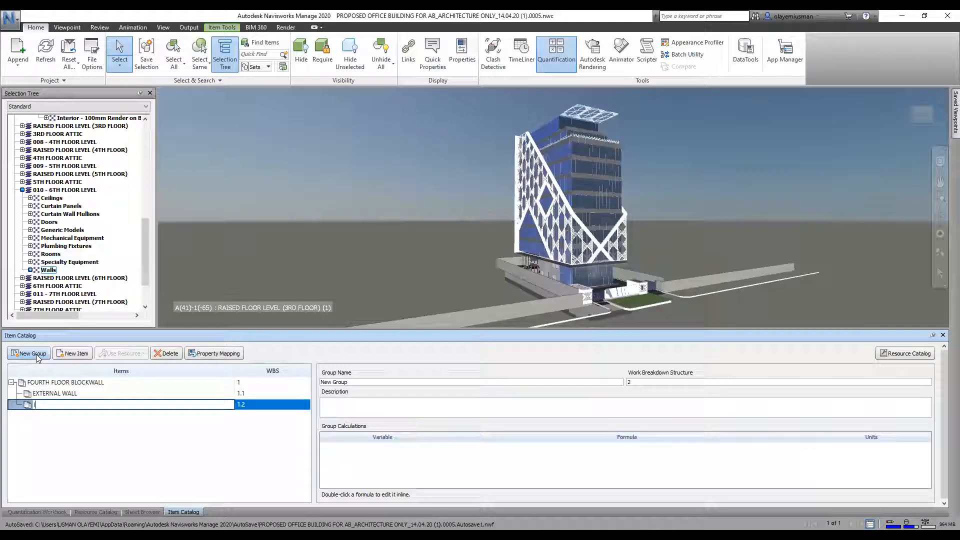
type("INTERNAL WALL")
key("Return")
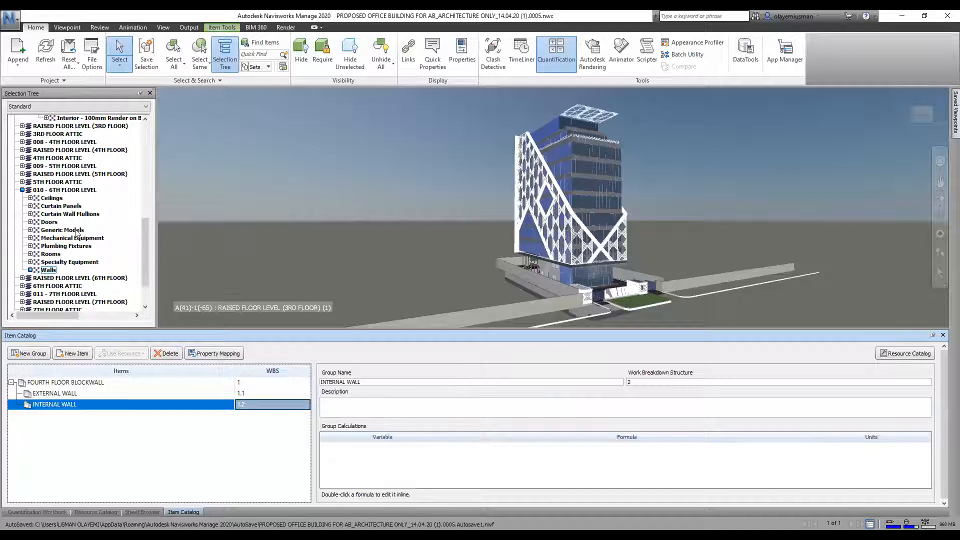
- Expand Walls and Basic Wall under 010 - 6TH FLOOR LEVEL, and widen the Selection Tree to show the full wall type names
scroll(78, 233, "down", 2)
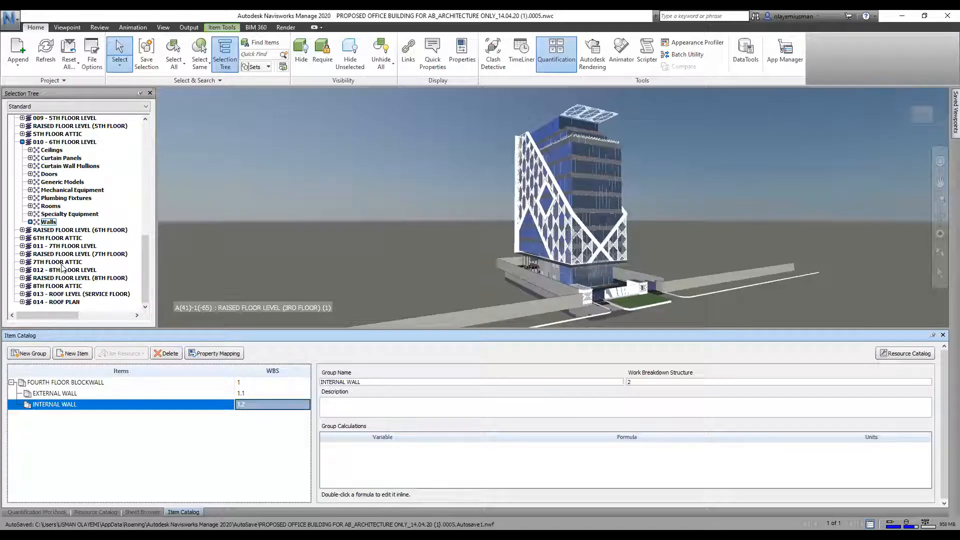
scroll(50, 250, "up", 3)
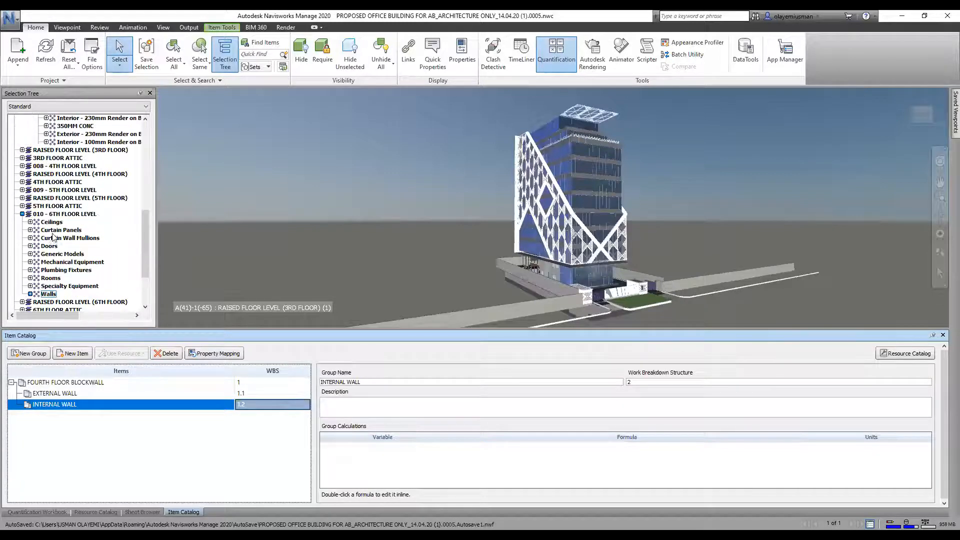
left_click(22, 214)
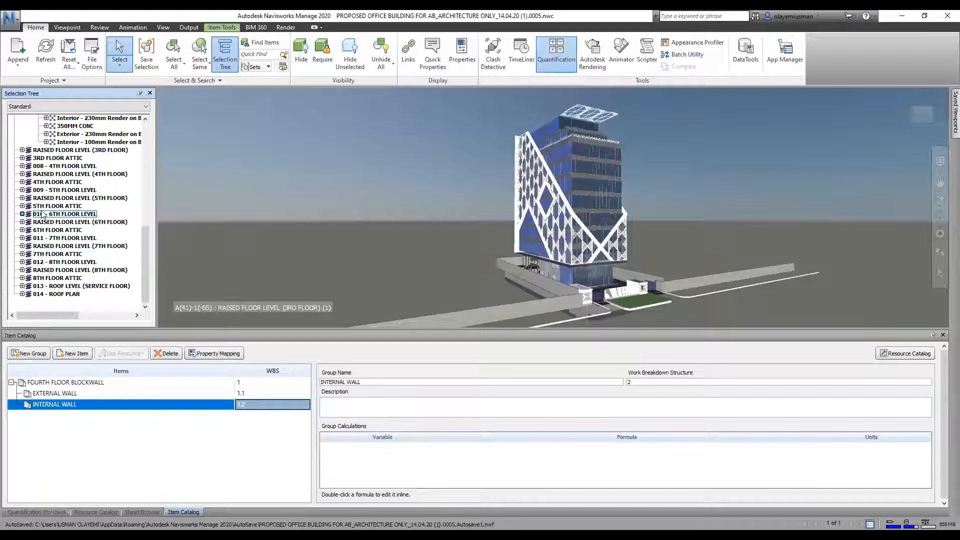
left_click(22, 214)
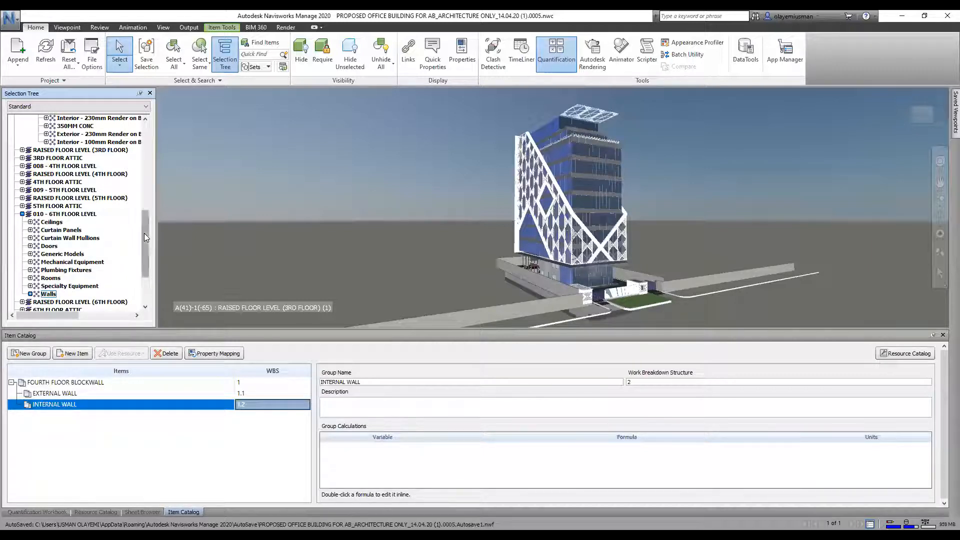
scroll(144, 233, "down", 3)
left_click(30, 221)
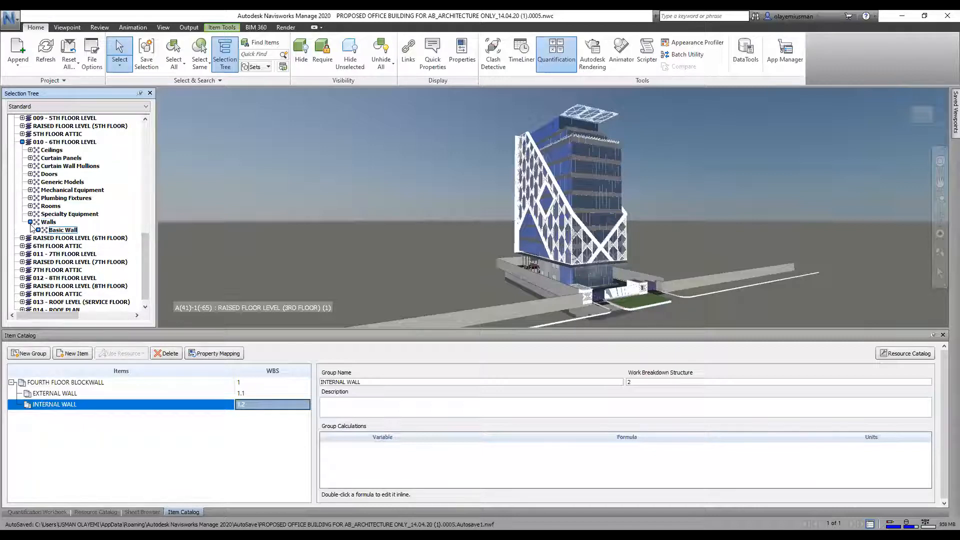
left_click(38, 230)
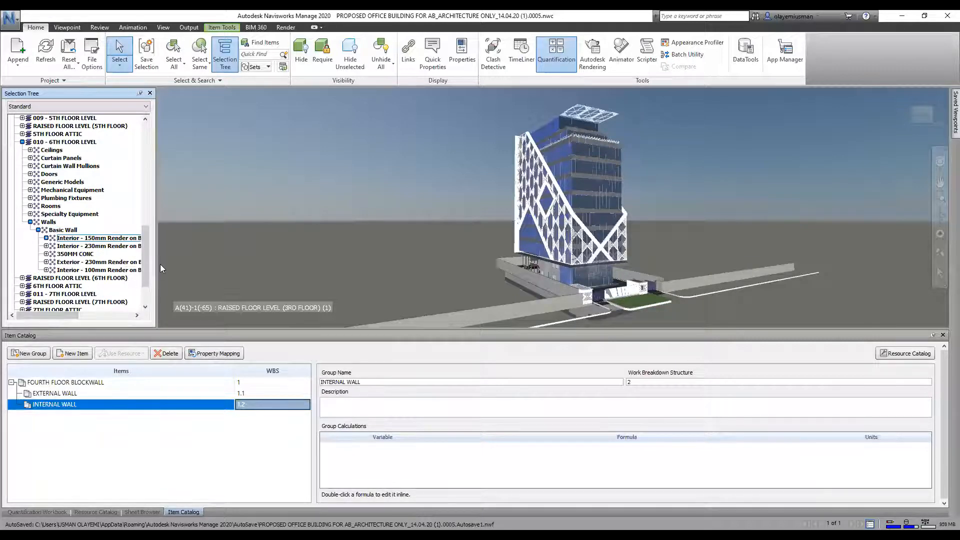
left_click_drag(157, 263, 246, 263)
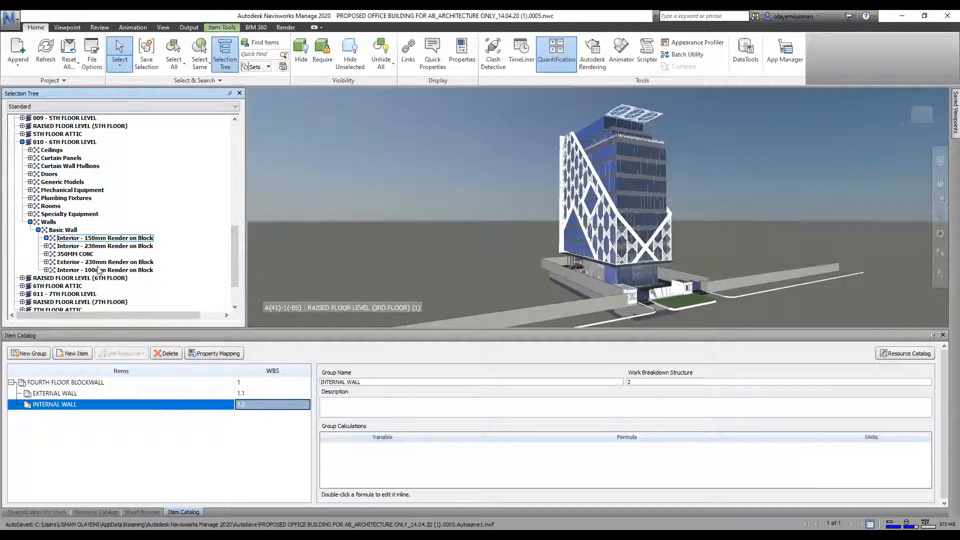
- Select the Interior - 150mm Render on Block wall type and bring up the Quantification Workbook docked below the model
left_click(99, 238)
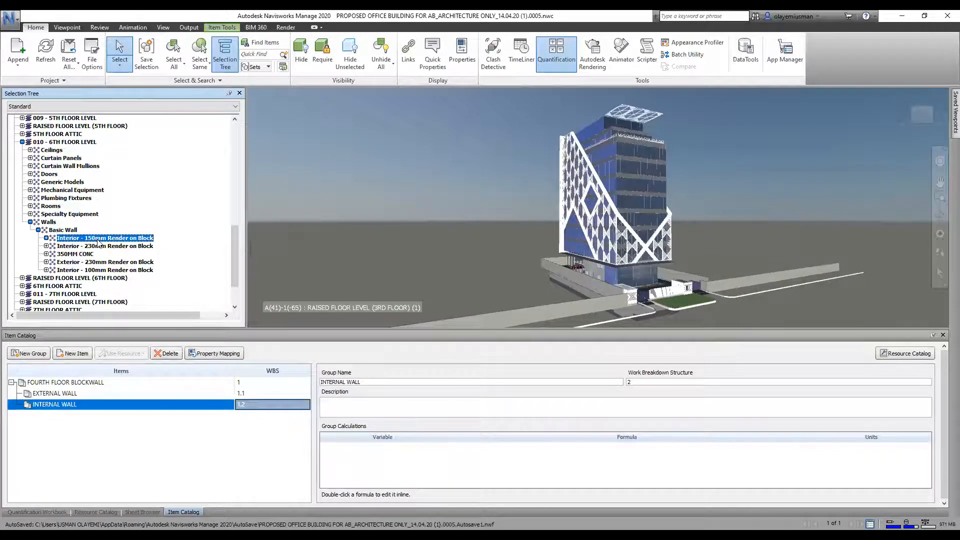
right_click(98, 241)
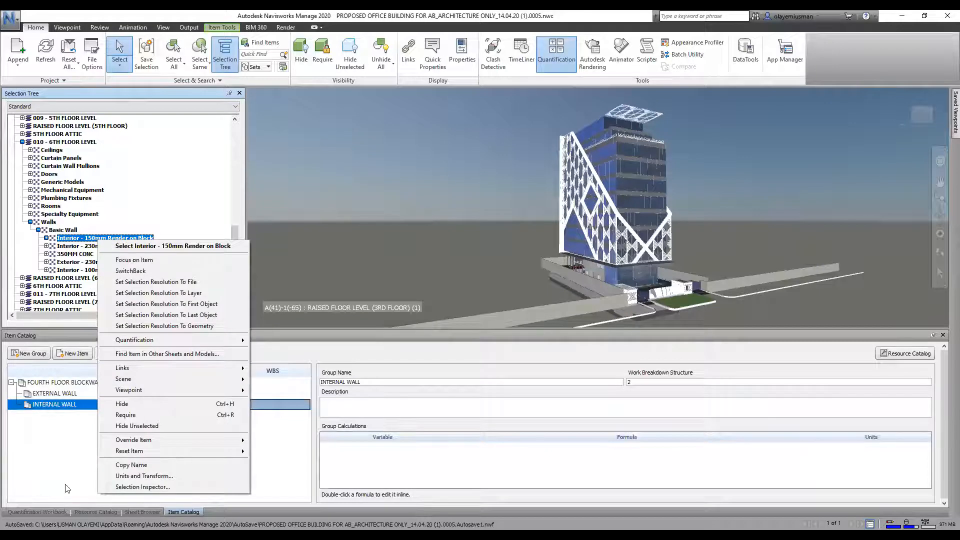
left_click(38, 511)
left_click_drag(38, 492, 41, 424)
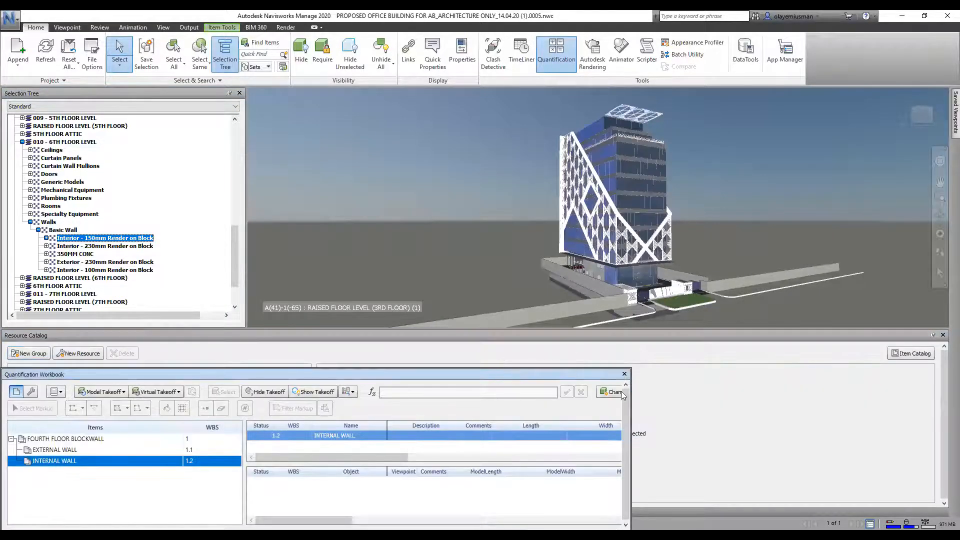
double_click(510, 372)
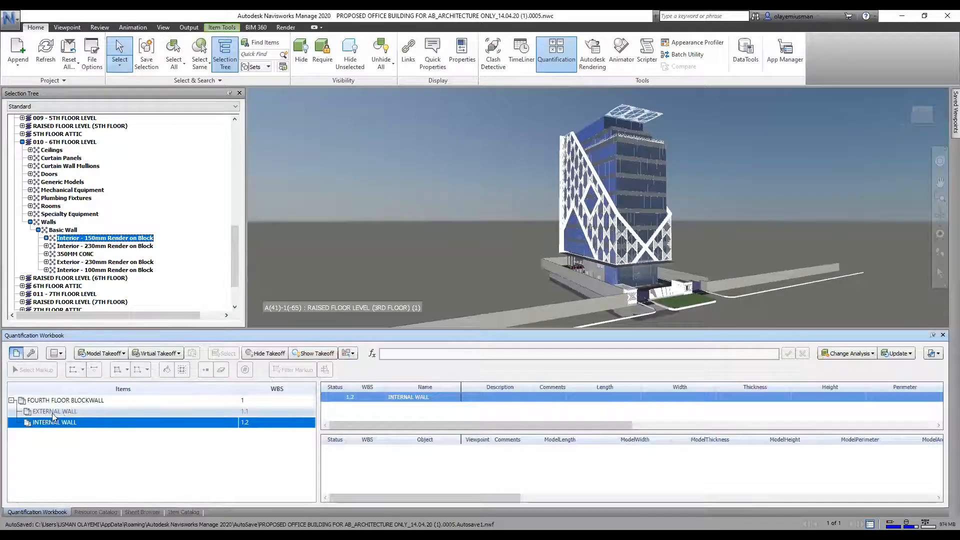
- Take off the 6th floor's Interior - 150mm Render on Block walls to the INTERNAL WALL group
left_click(100, 241)
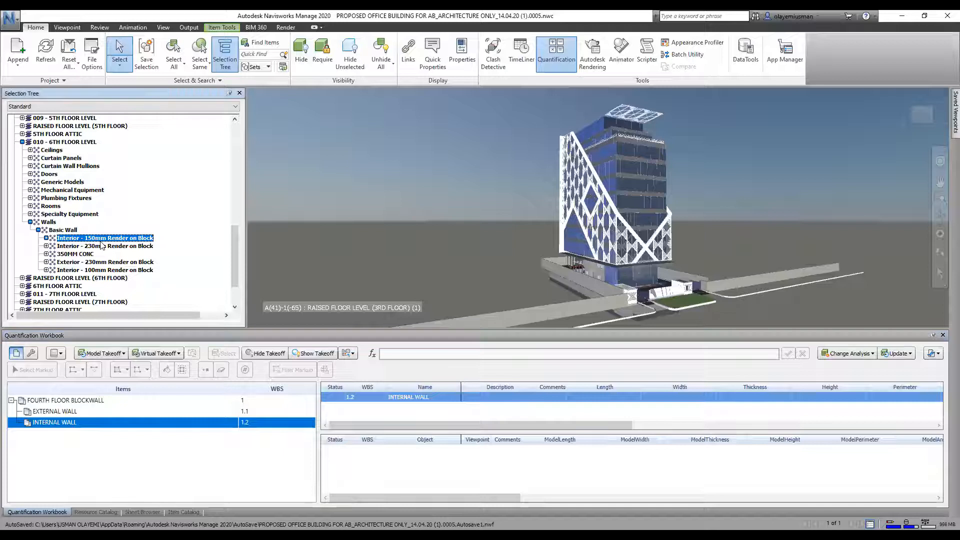
right_click(100, 243)
mouse_move(156, 339)
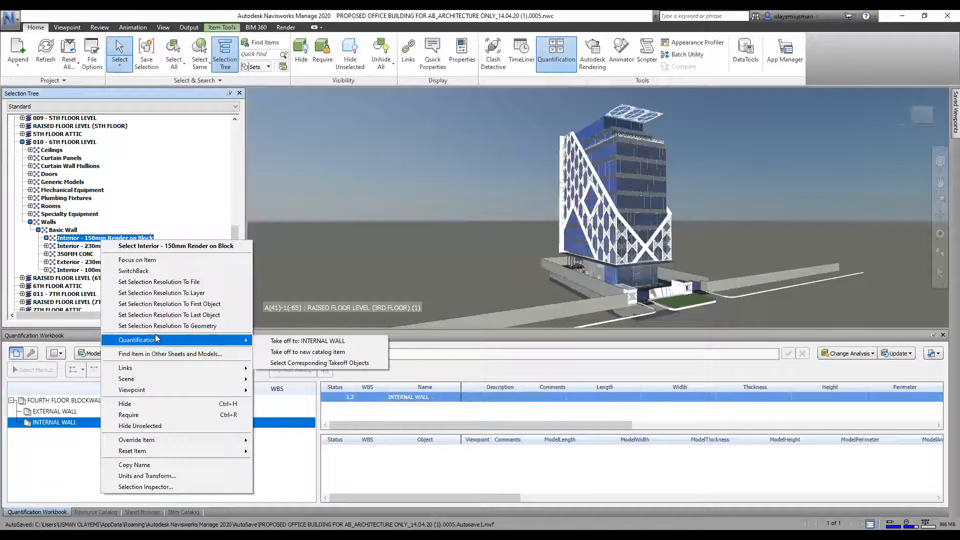
left_click(296, 344)
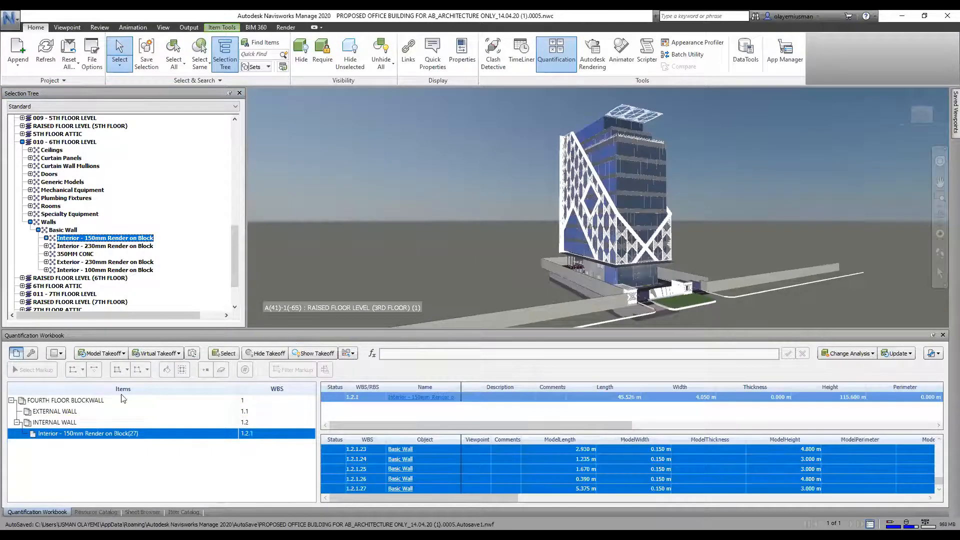
- Enlarge the Quantification Workbook to review the 150mm internal wall quantities and their area, and shrink it back below the Selection Tree
left_click(351, 498)
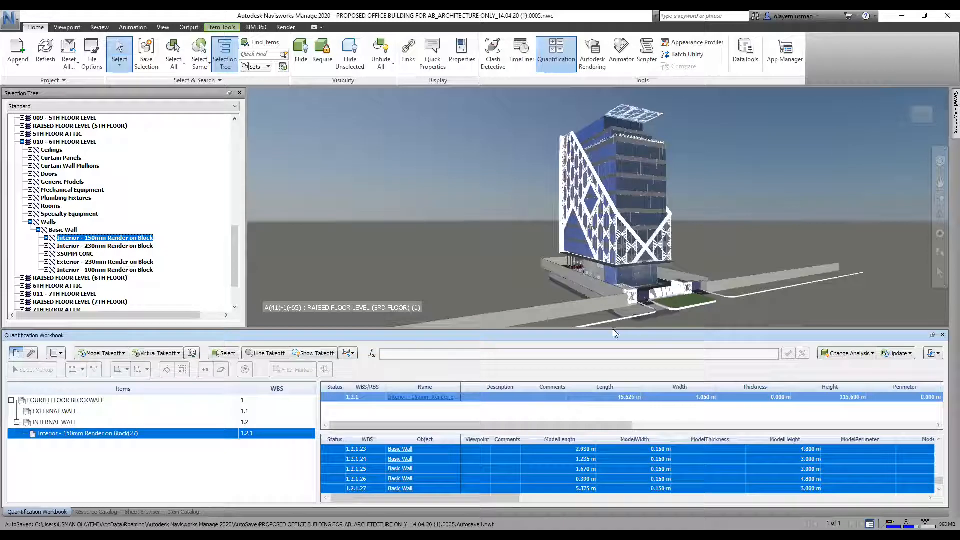
left_click_drag(612, 328, 585, 204)
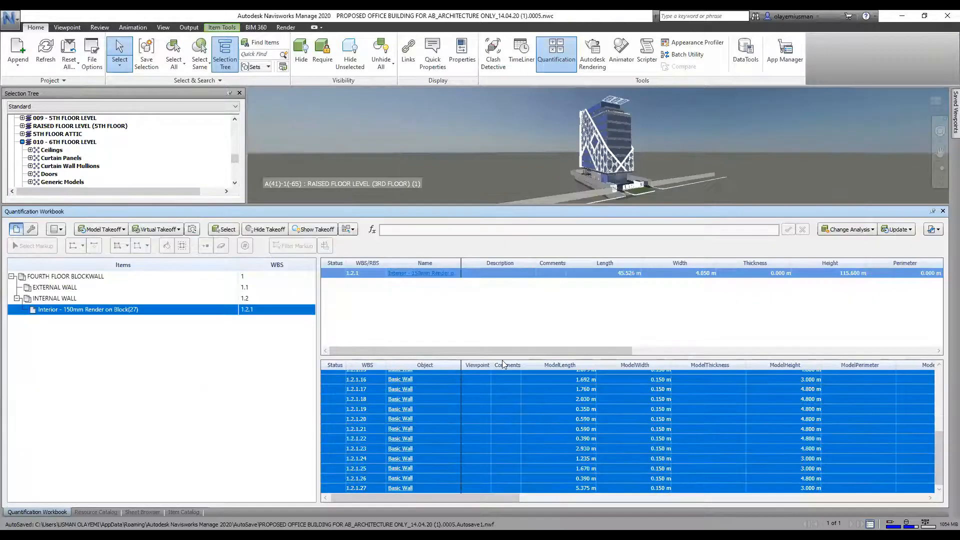
scroll(496, 446, "up", 4)
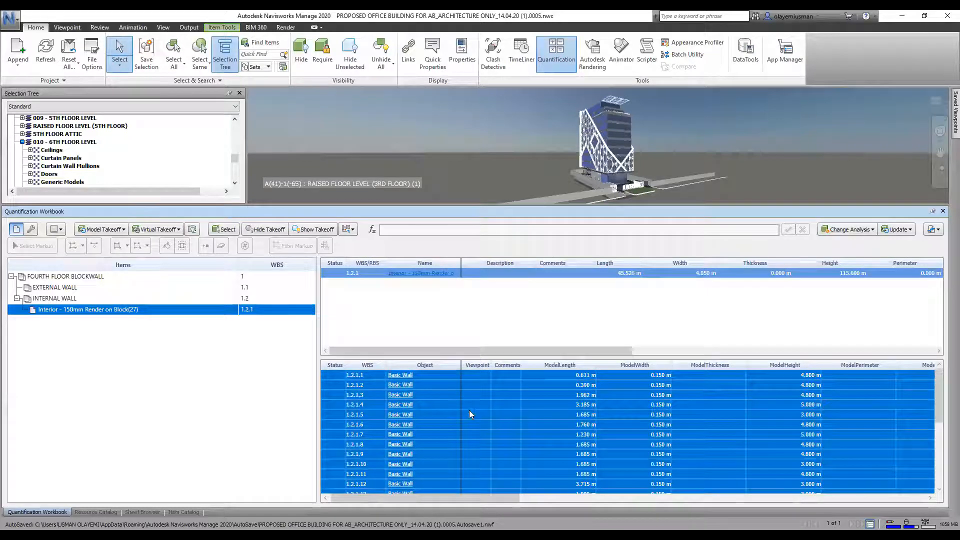
scroll(442, 480, "down", 4)
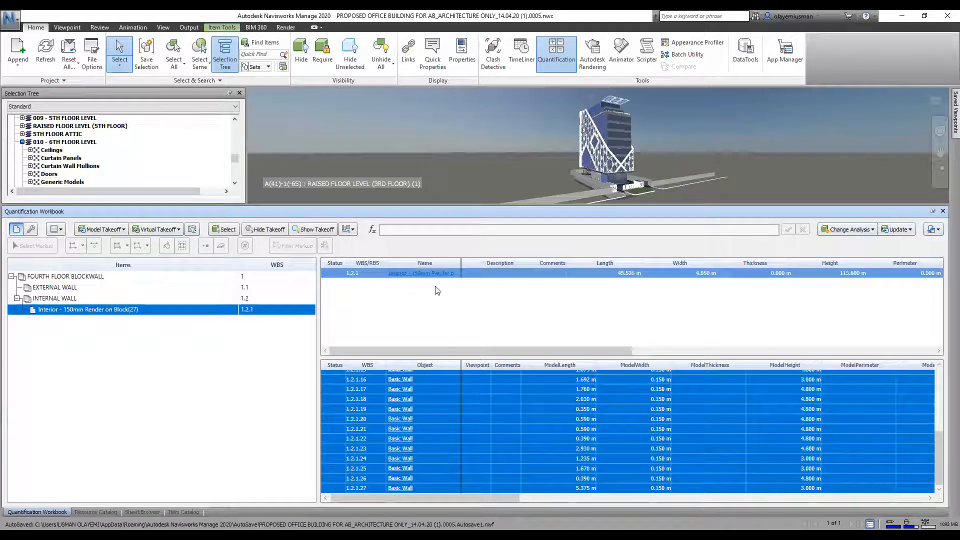
left_click_drag(539, 351, 646, 351)
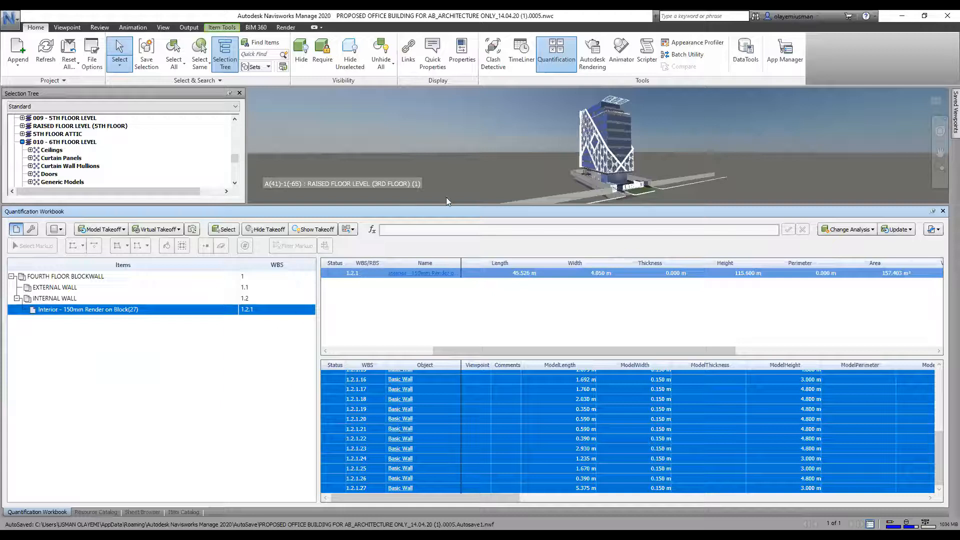
left_click_drag(437, 202, 456, 320)
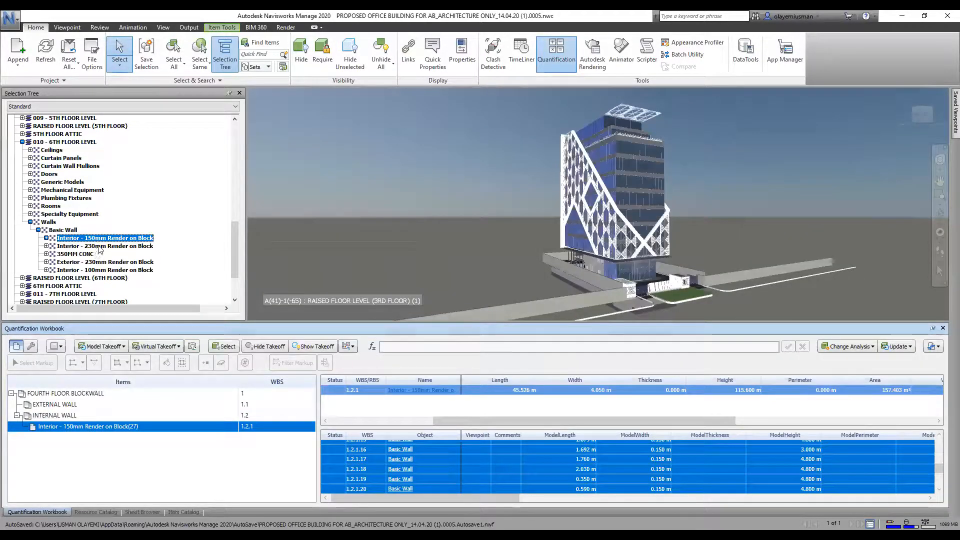
- Take off the 6th floor's Interior - 230mm Render on Block walls to the INTERNAL WALL group
left_click(101, 246)
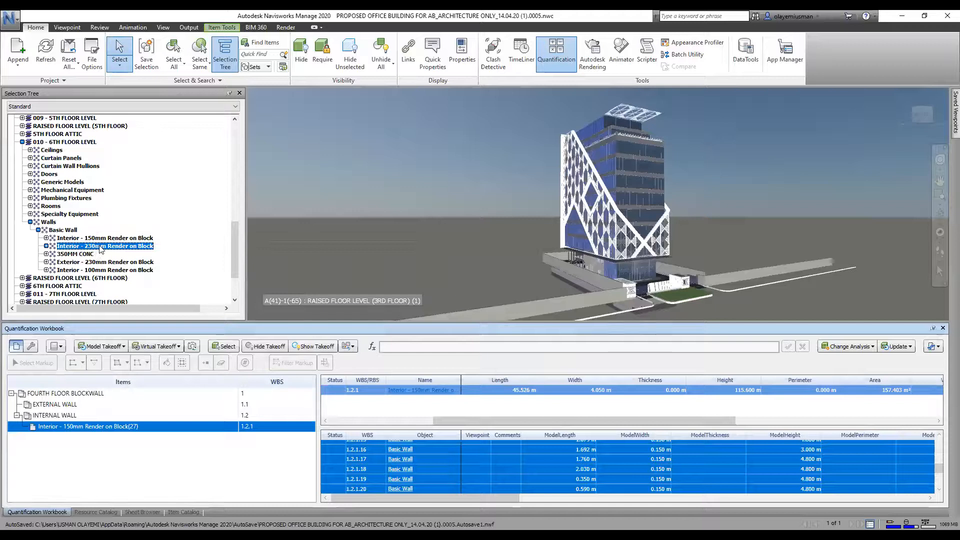
left_click(70, 415)
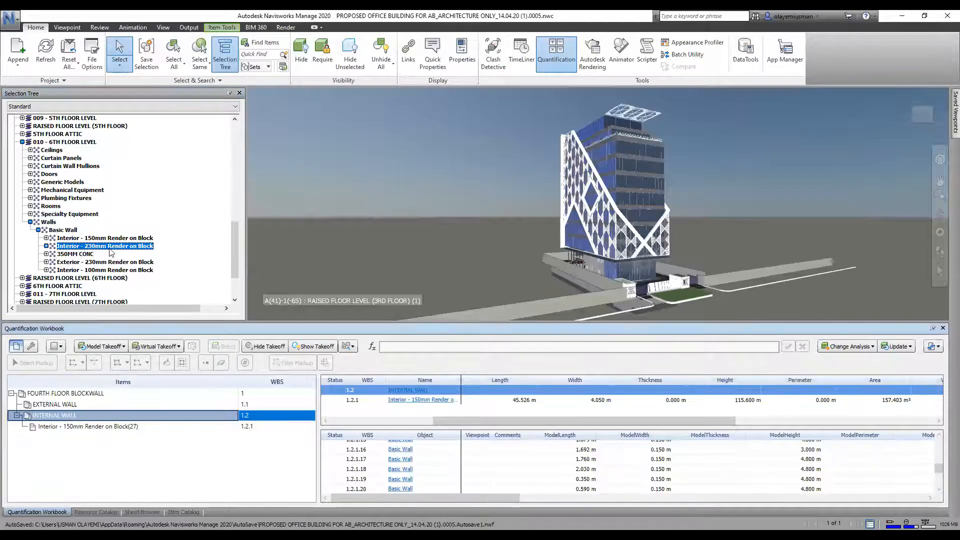
right_click(110, 249)
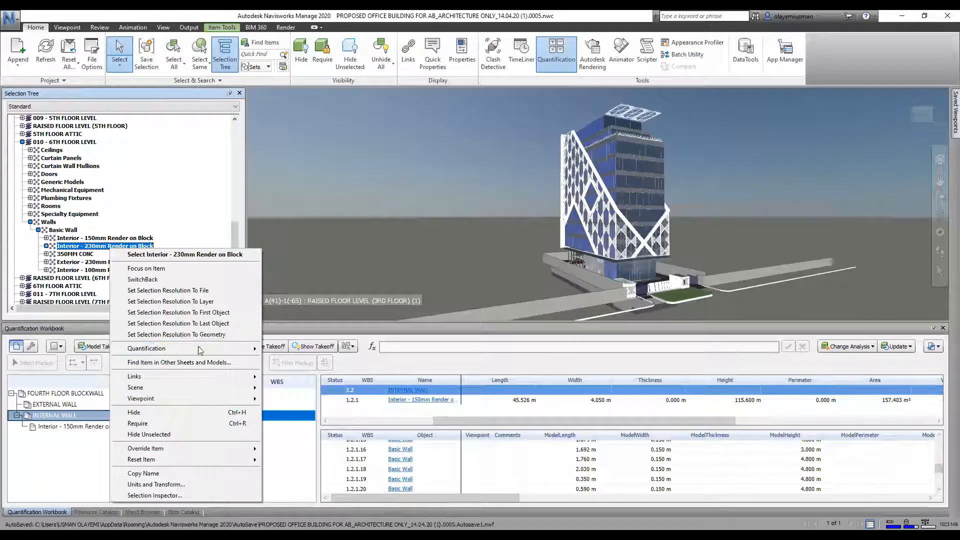
mouse_move(199, 348)
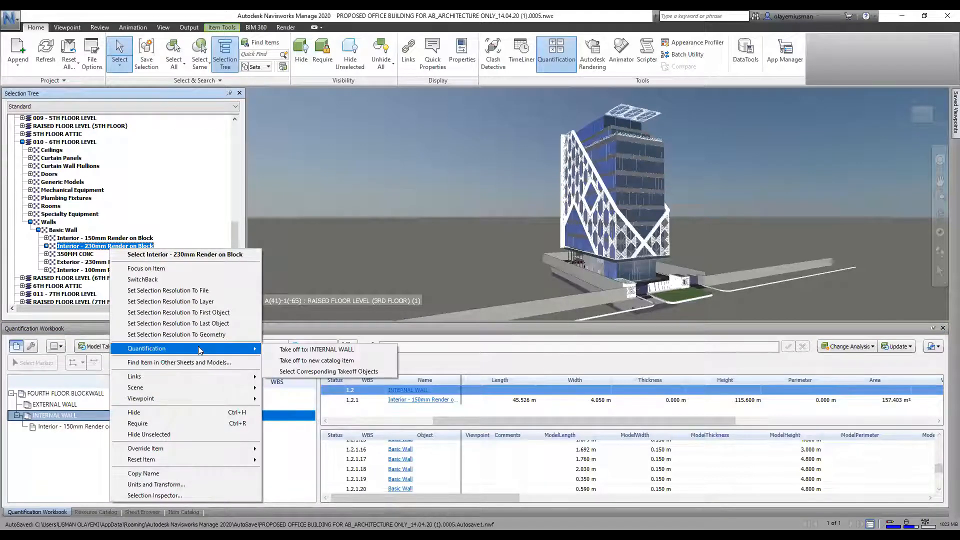
left_click(297, 350)
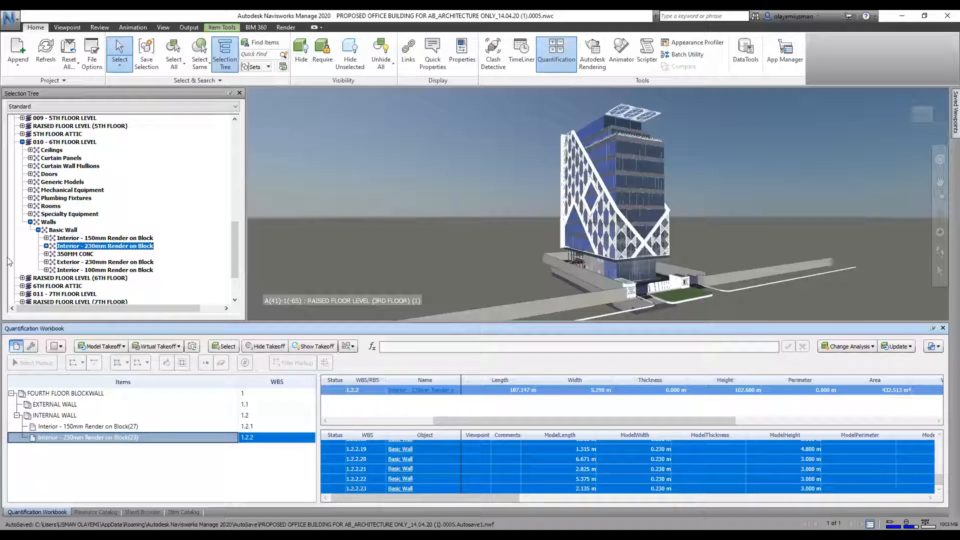
- Take off the 6th floor's Interior - 100mm Render on Block walls to the INTERNAL WALL group
left_click(93, 270)
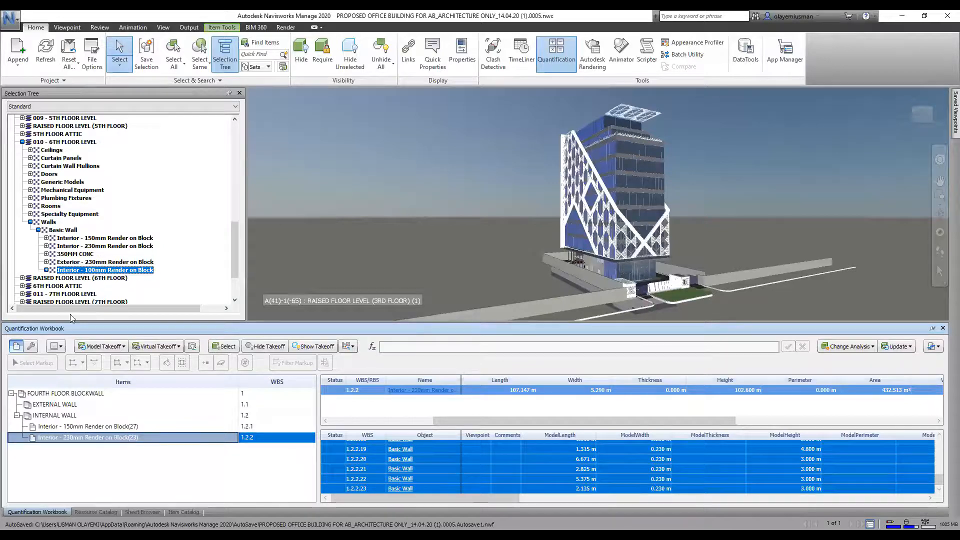
right_click(106, 270)
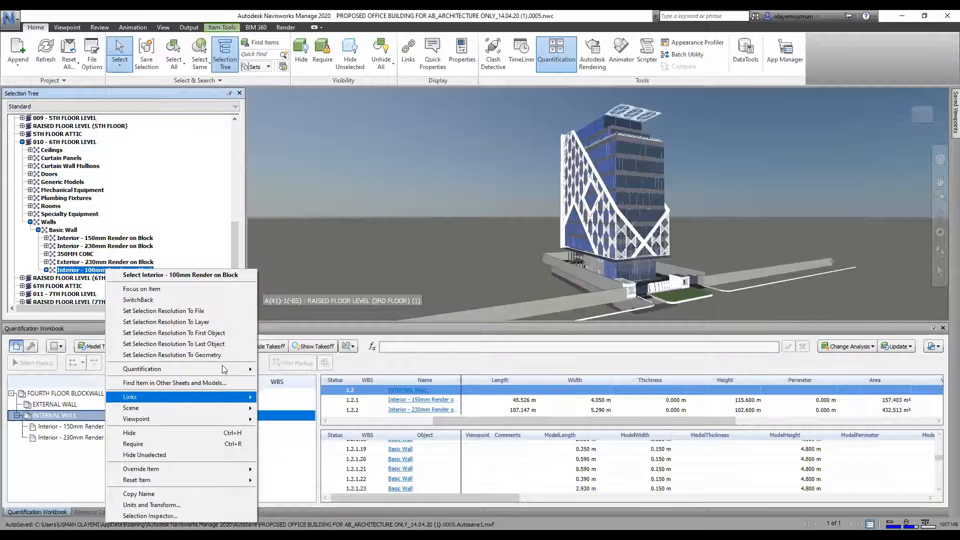
mouse_move(235, 369)
left_click(293, 369)
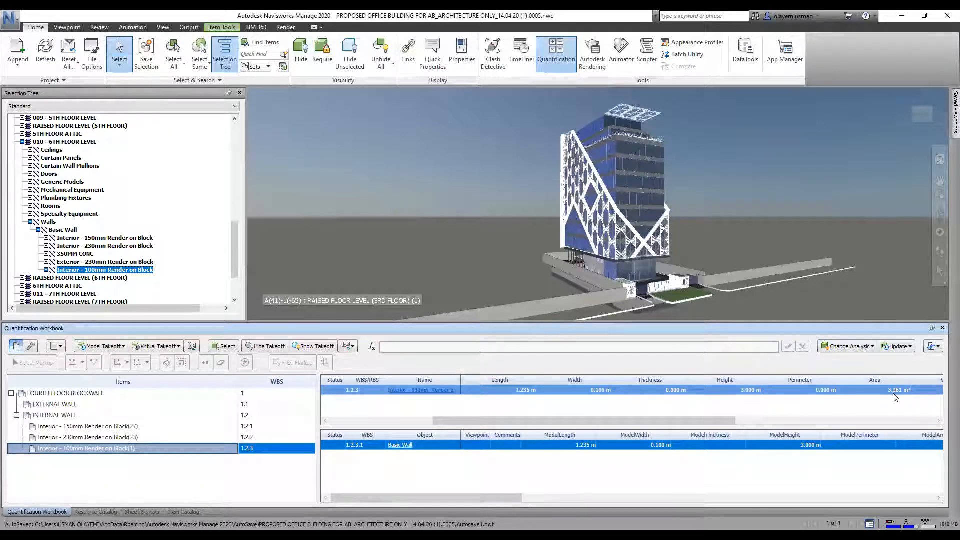
- Take off the 6th floor's Exterior - 230mm Render on Block walls to the EXTERNAL WALL group
left_click(57, 394)
left_click(56, 404)
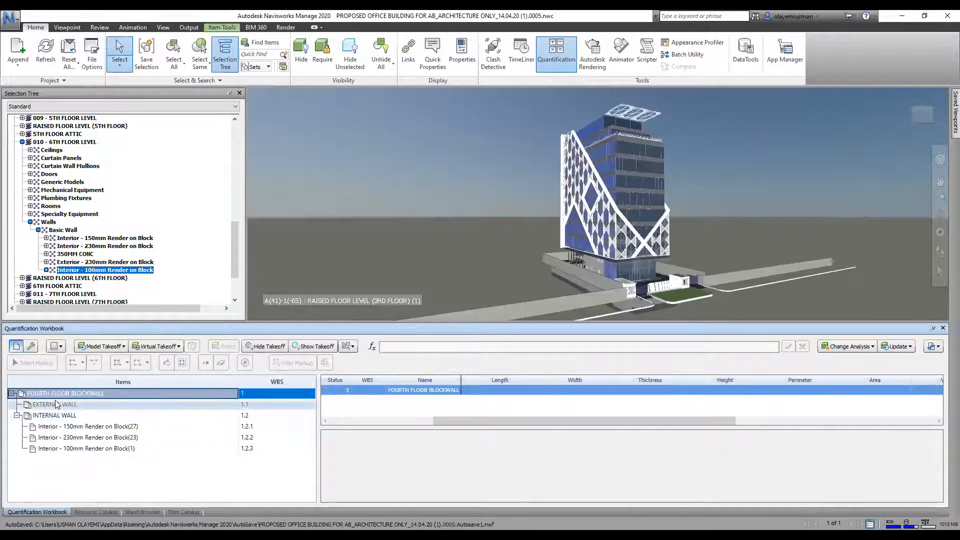
left_click(91, 263)
right_click(92, 263)
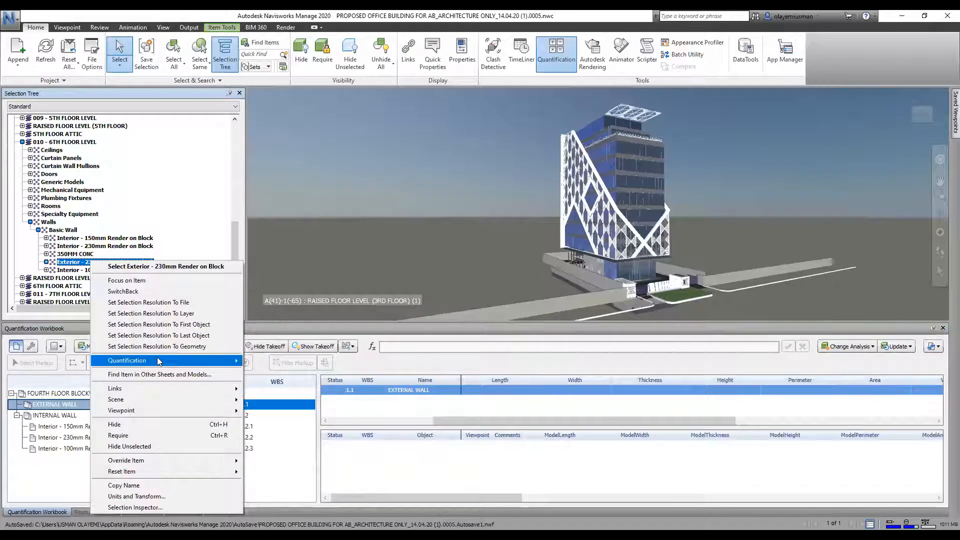
mouse_move(210, 360)
left_click(307, 363)
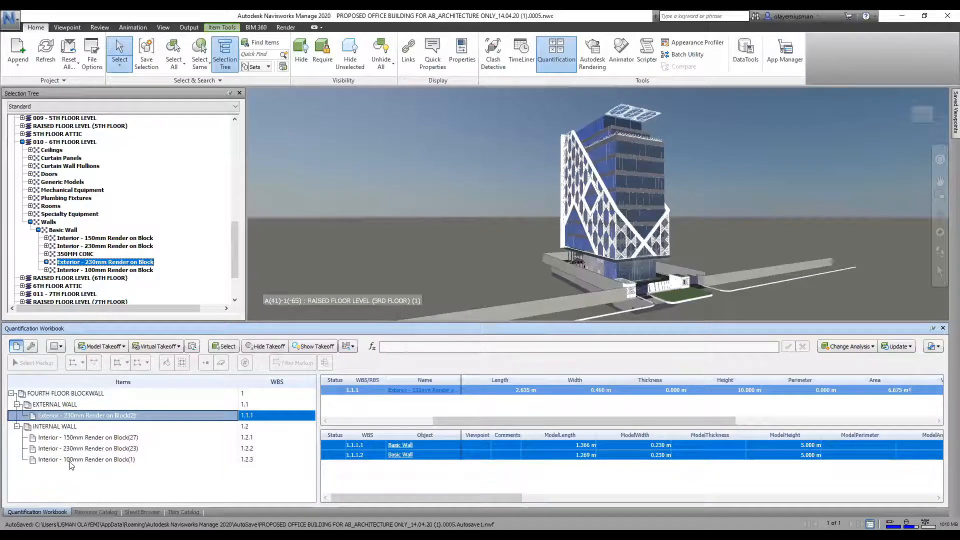
- Delete the FOURTH FLOOR BLOCKWALL group with all its subgroups, items and takeoffs from the Item Catalog
left_click(65, 393)
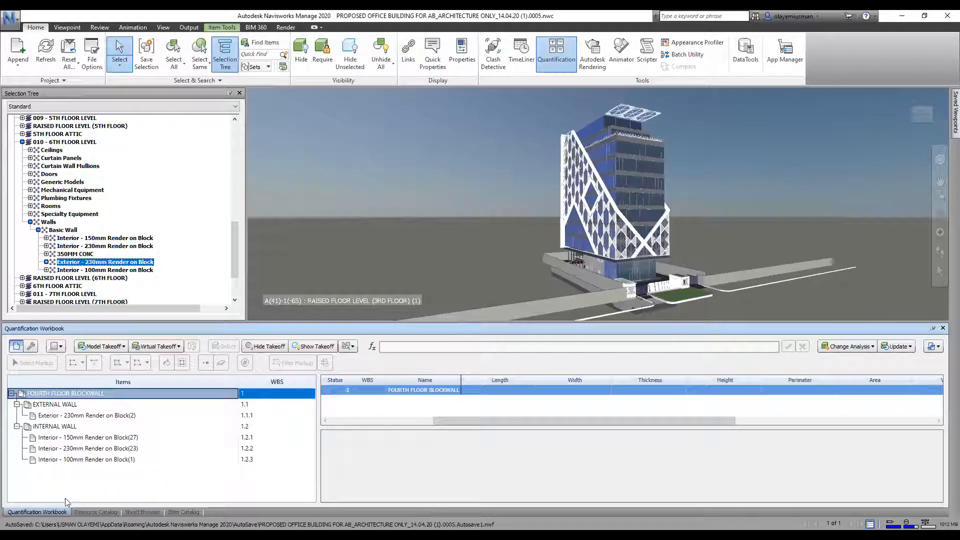
left_click(105, 463, "shift")
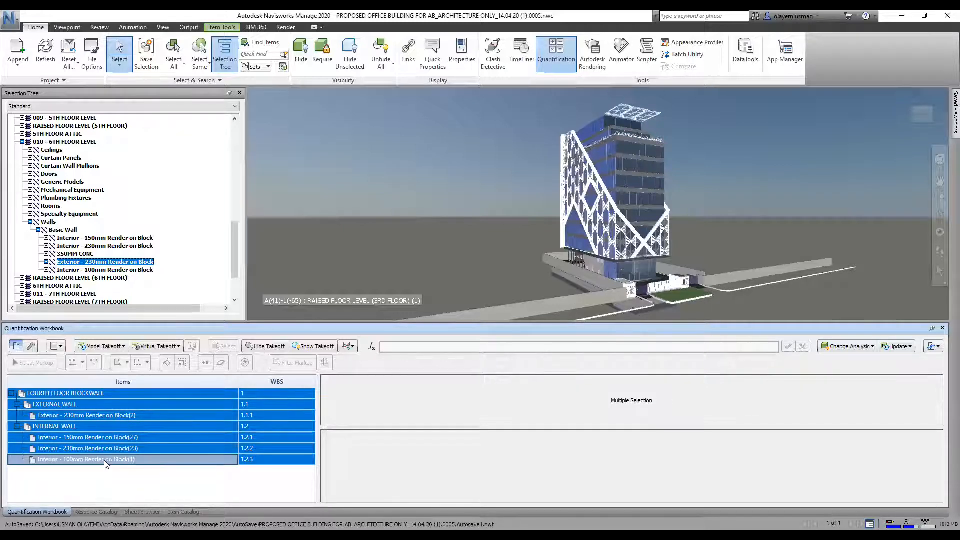
left_click(183, 512)
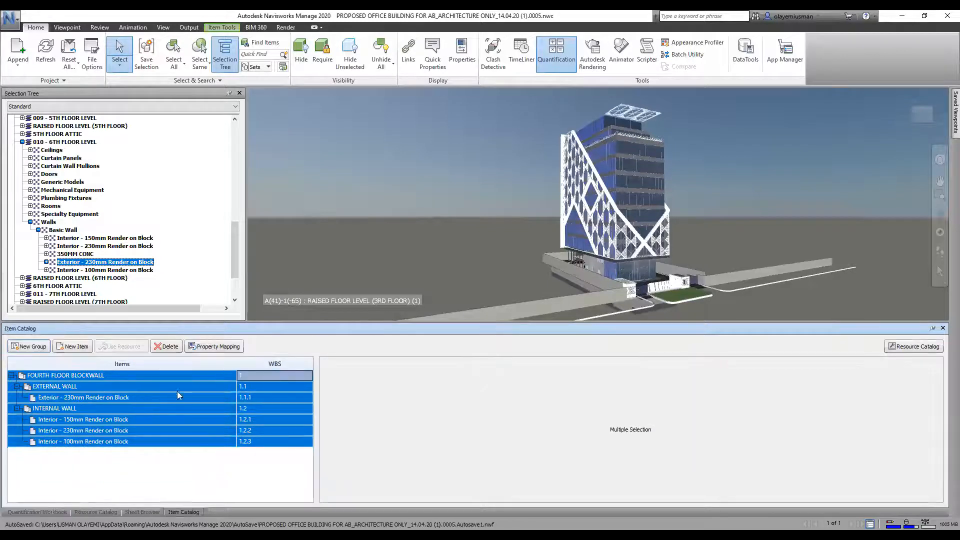
left_click(170, 346)
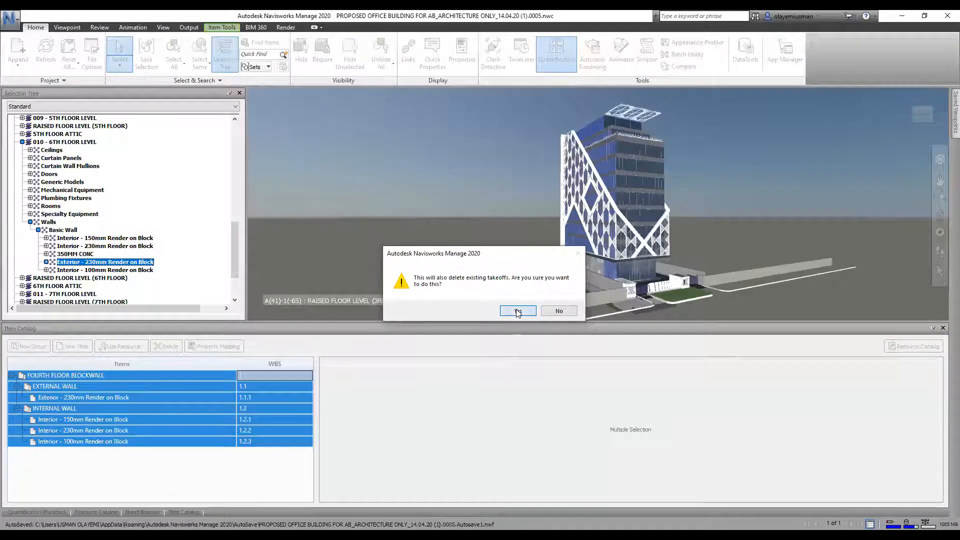
left_click(518, 311)
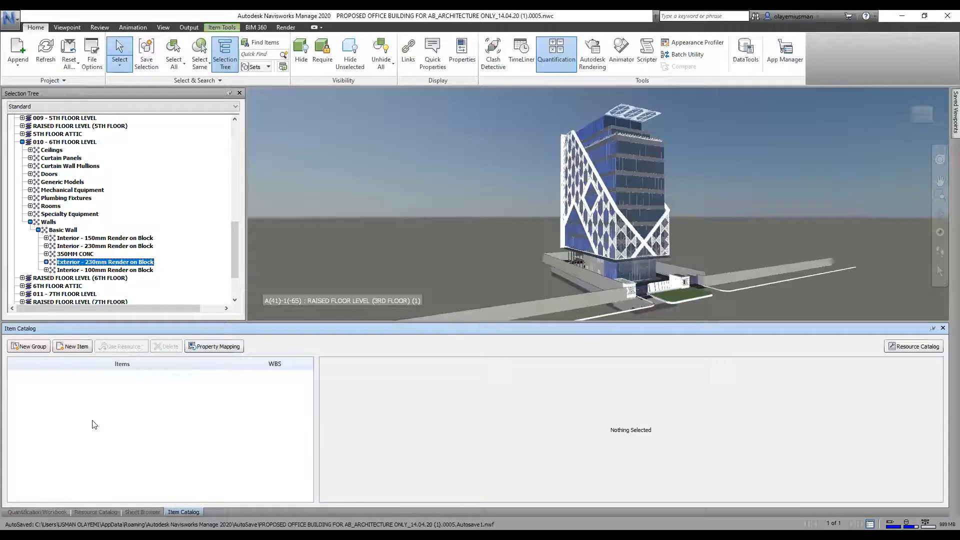
- Create a new top-level catalog group named BLOCKWALL
left_click(40, 348)
type("B")
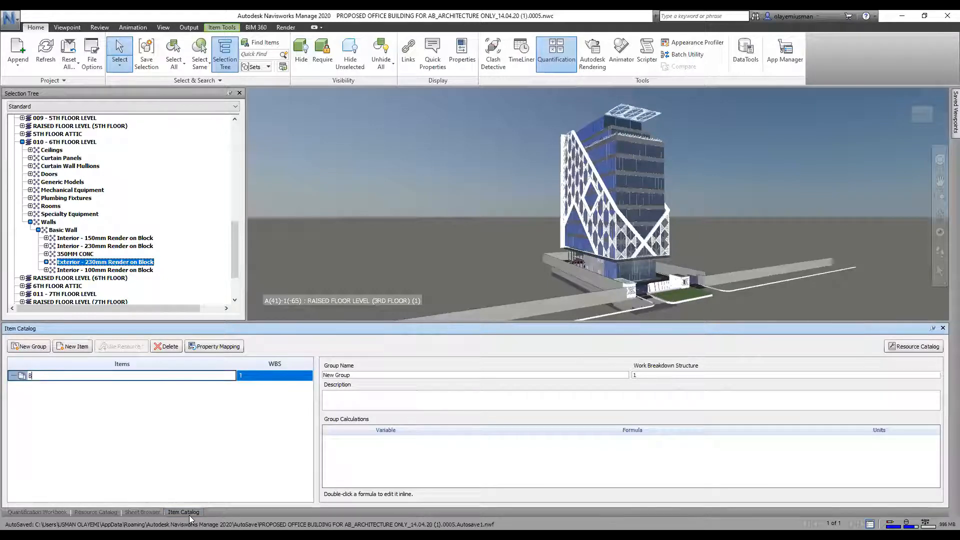
type("LOCKWALL")
key("Return")
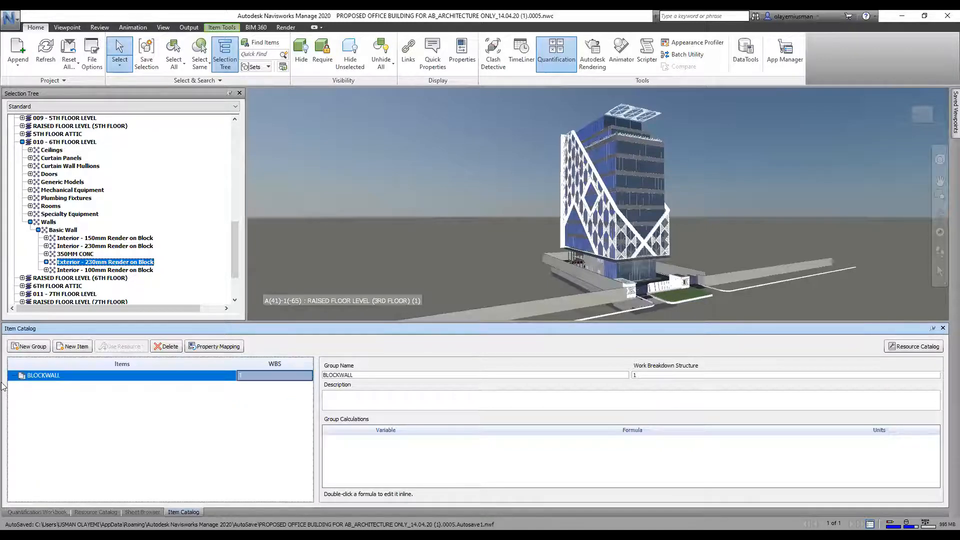
- Add two subgroups under BLOCKWALL, named EXTERNAL WALL and INTERNAL WALL
left_click(27, 347)
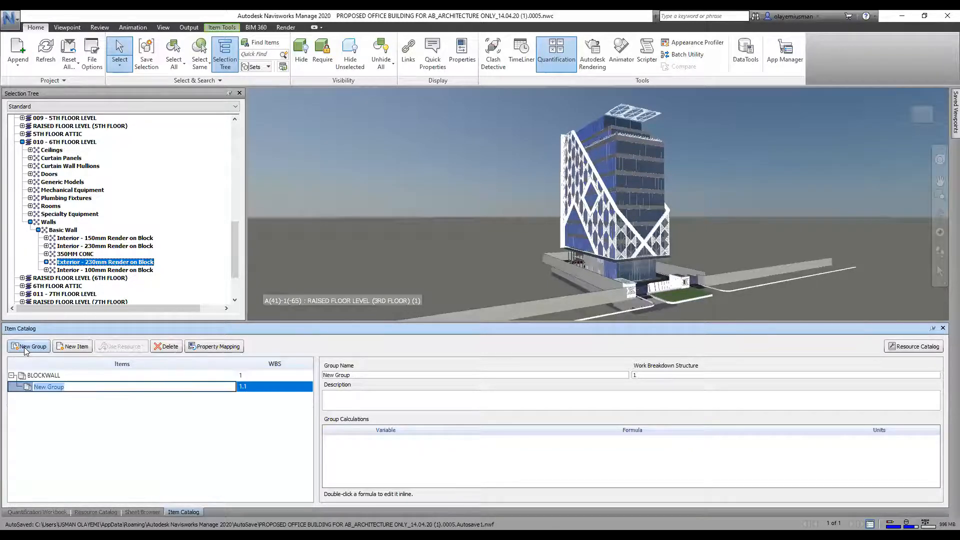
type("EXTERNAL WALL")
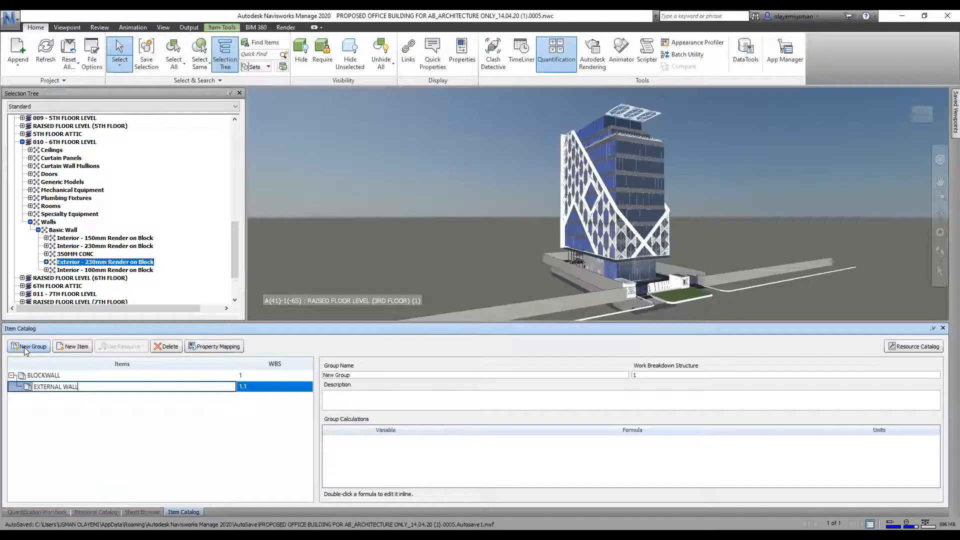
left_click(46, 375)
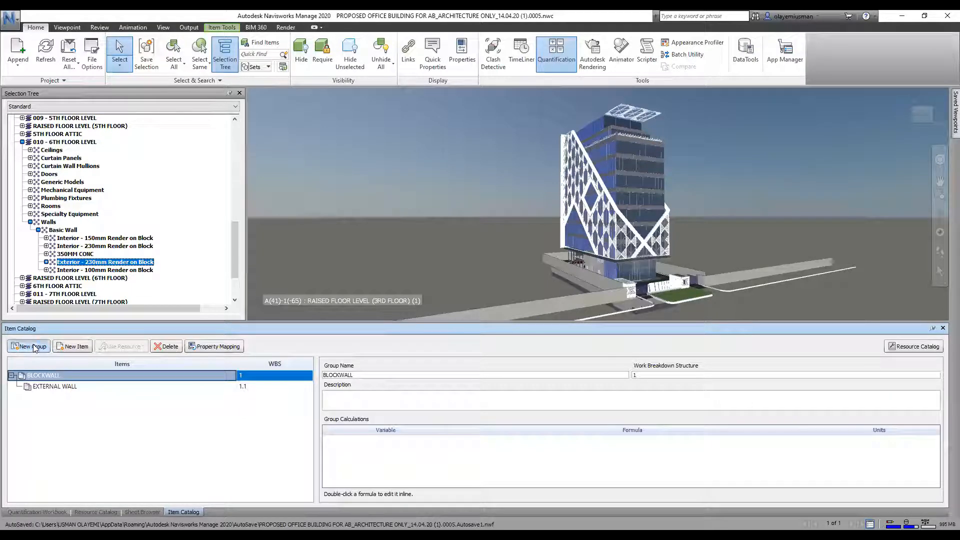
left_click(33, 347)
type("IN")
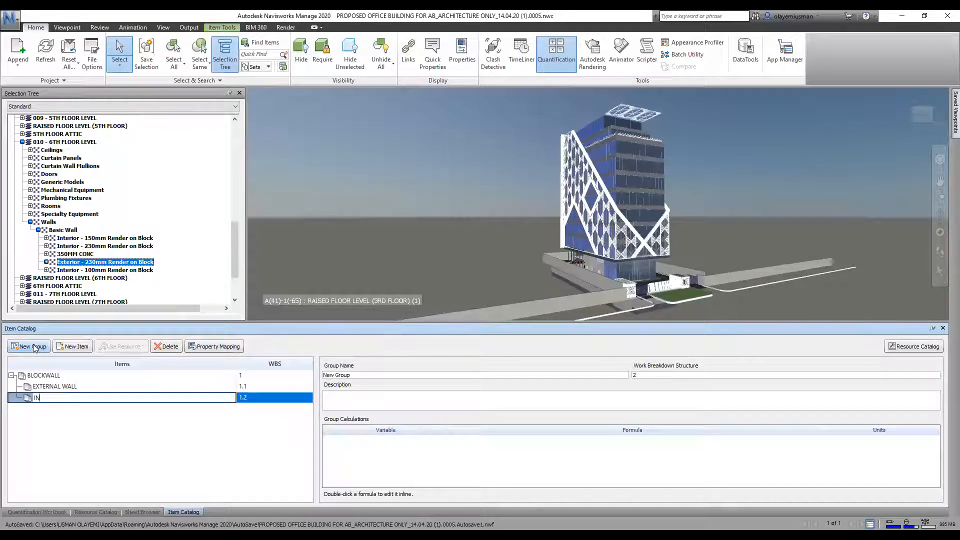
type("TERNAL WALL")
- Make EXTERNAL WALL the active group, select every item with the same name as Exterior - 230mm Render on Block, and check the selection across the floors
left_click(59, 387)
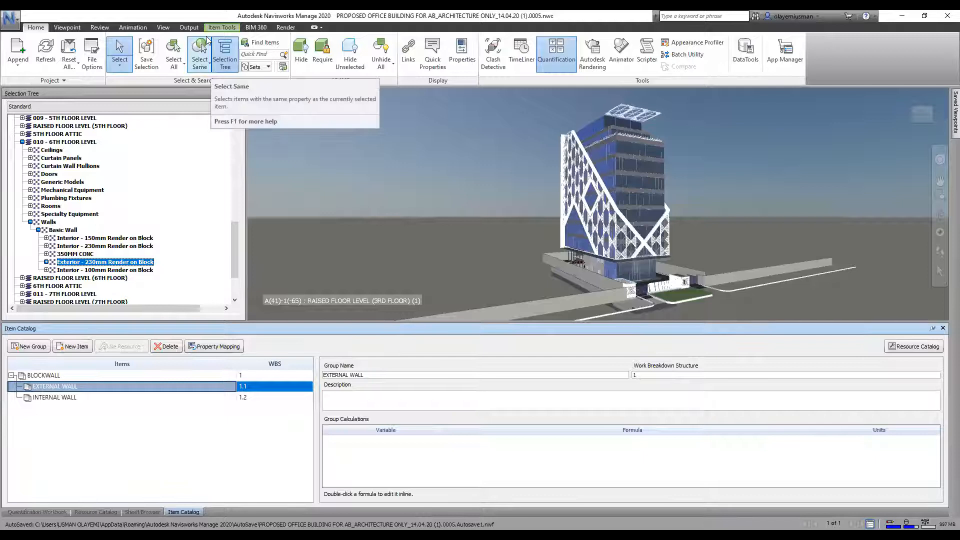
left_click(206, 70)
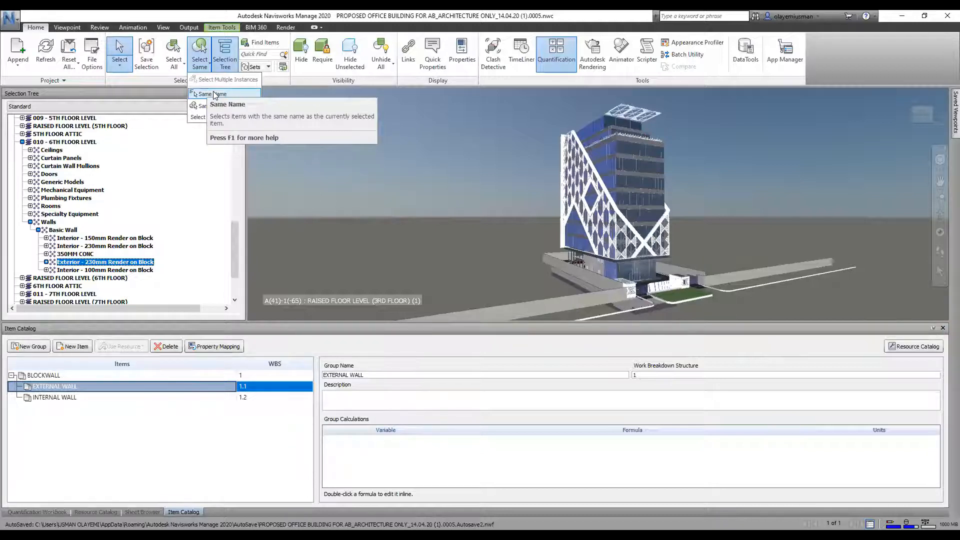
left_click(214, 94)
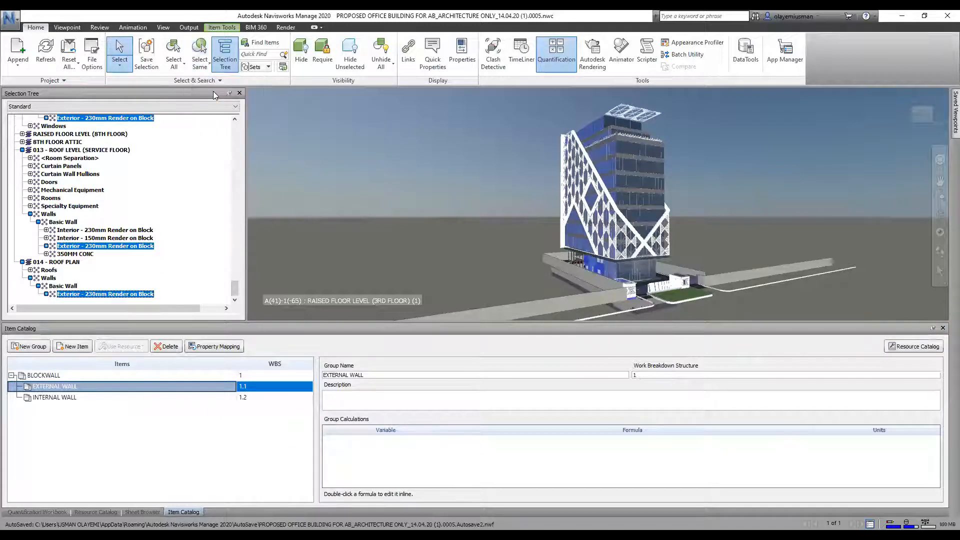
scroll(99, 193, "down", 5)
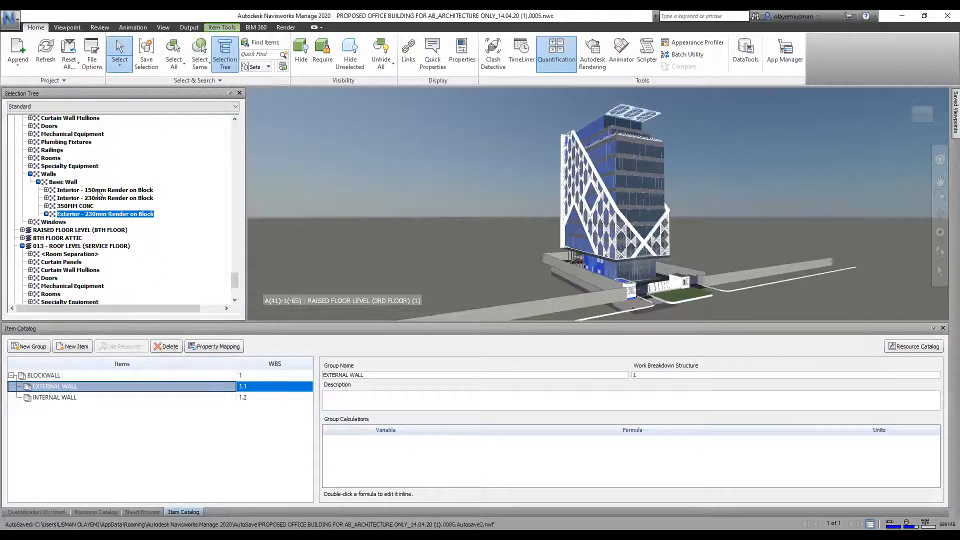
scroll(98, 193, "up", 3)
scroll(99, 193, "up", 18)
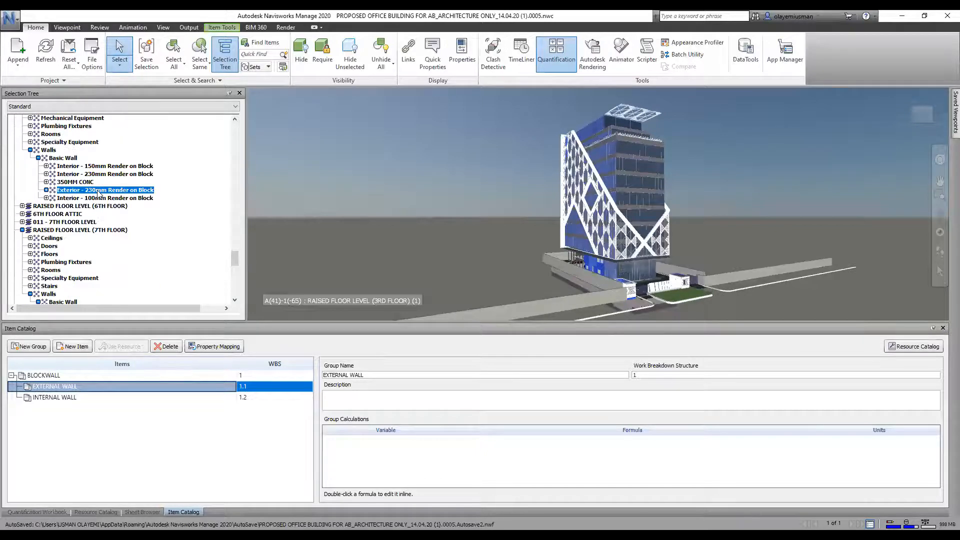
scroll(98, 193, "up", 18)
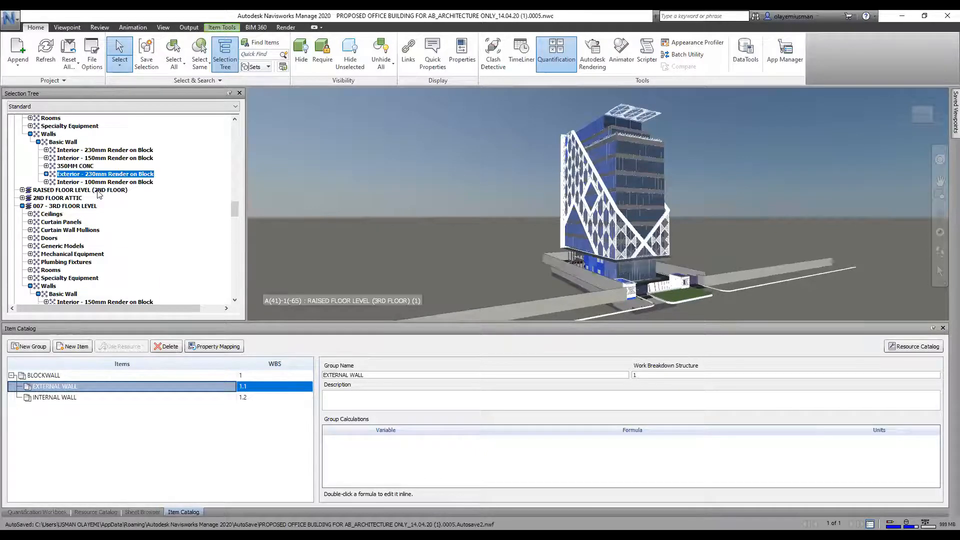
scroll(98, 193, "up", 18)
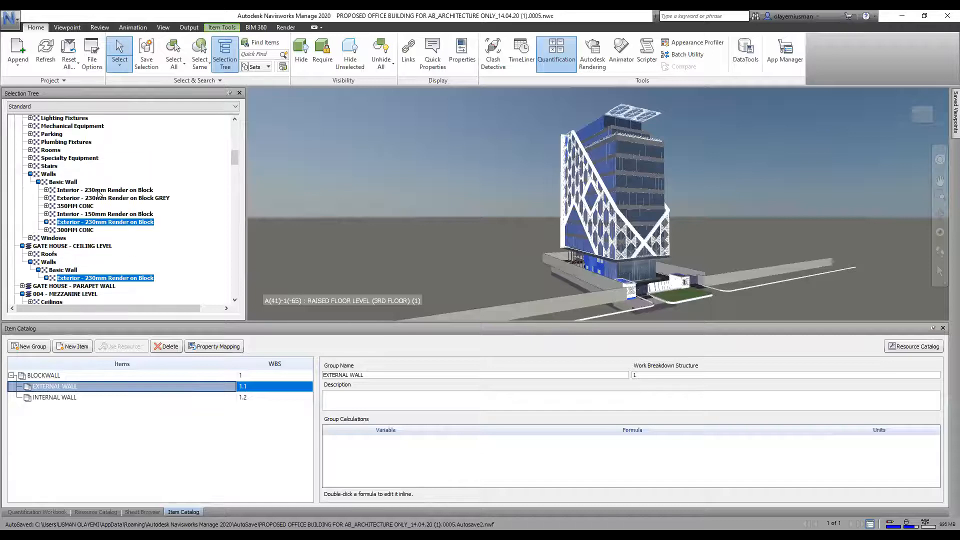
- Take off the selected Exterior - 230mm Render on Block walls from all floors to the EXTERNAL WALL group
scroll(98, 193, "up", 3)
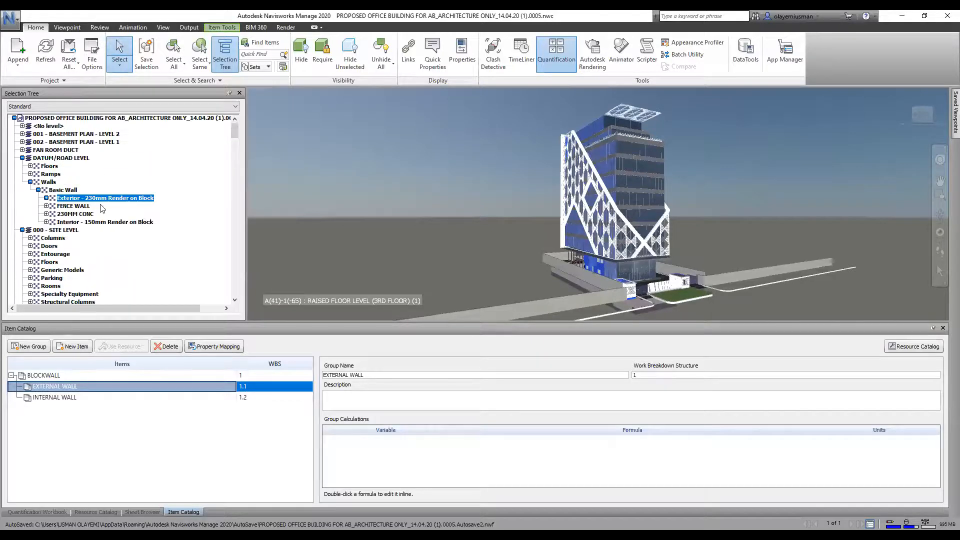
scroll(97, 200, "down", 15)
scroll(96, 232, "down", 18)
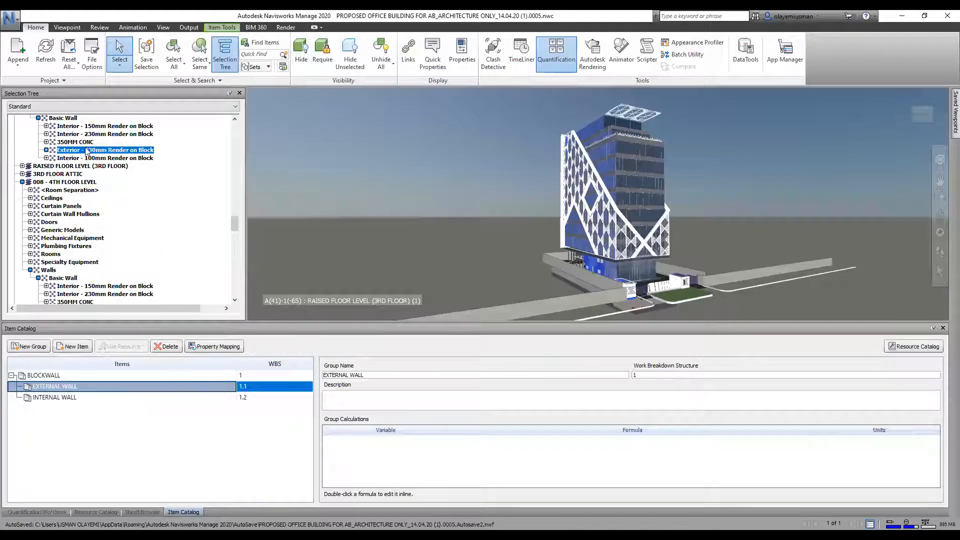
right_click(87, 151)
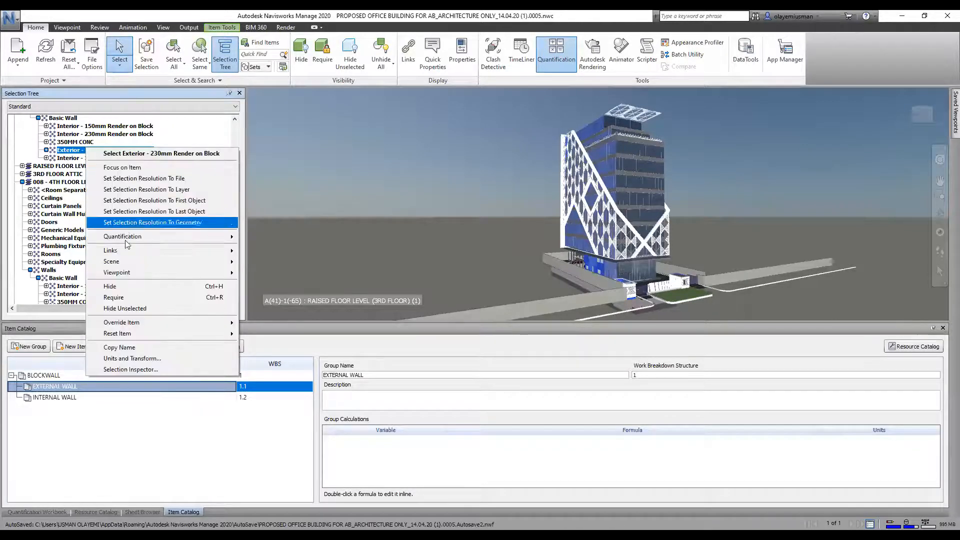
mouse_move(218, 236)
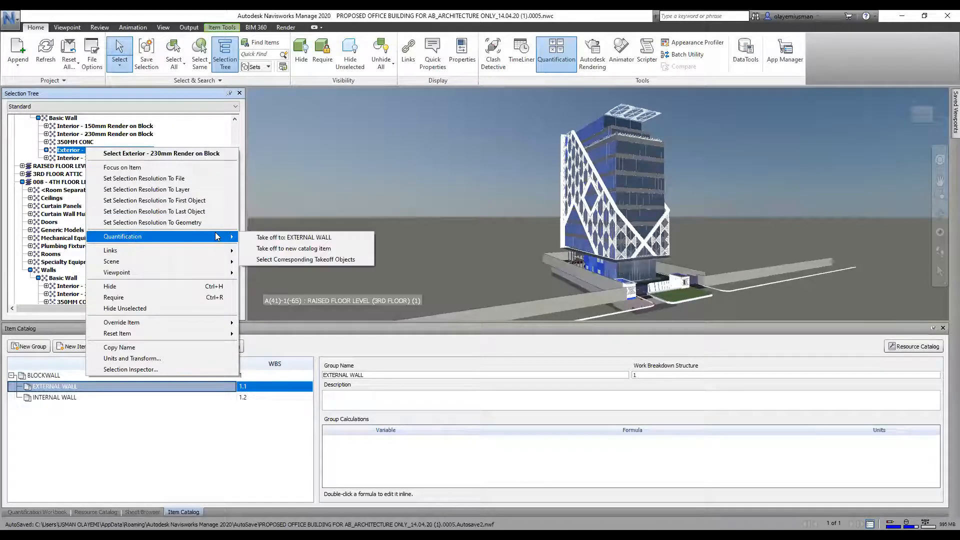
left_click(296, 237)
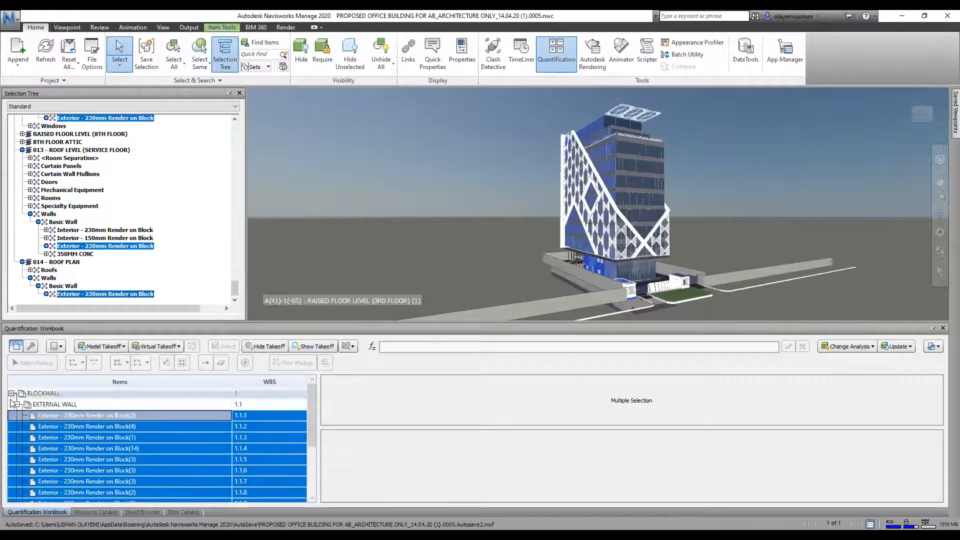
- Make INTERNAL WALL the active group and select the 6th floor's 150mm, 230mm and 100mm Interior Render on Block wall types together
left_click(16, 407)
left_click(53, 415)
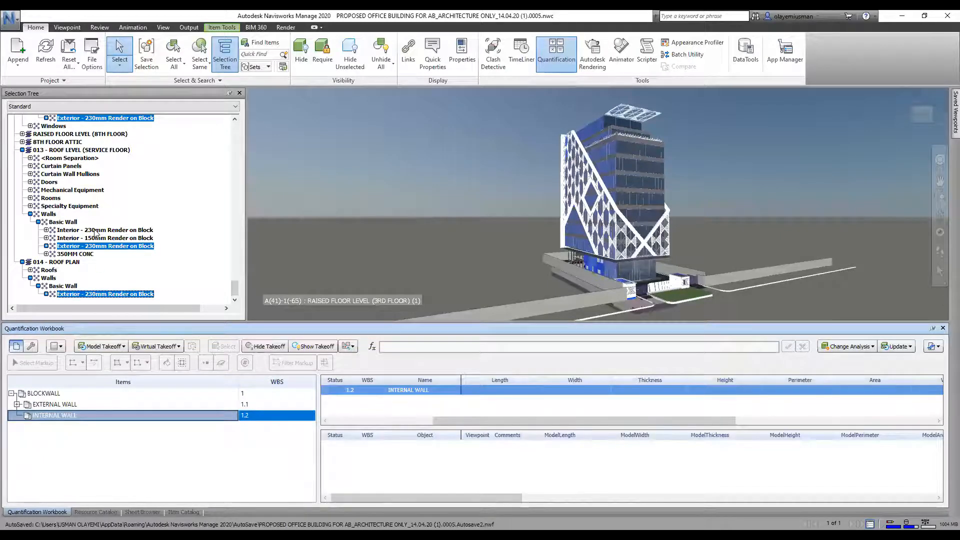
scroll(95, 245, "up", 4)
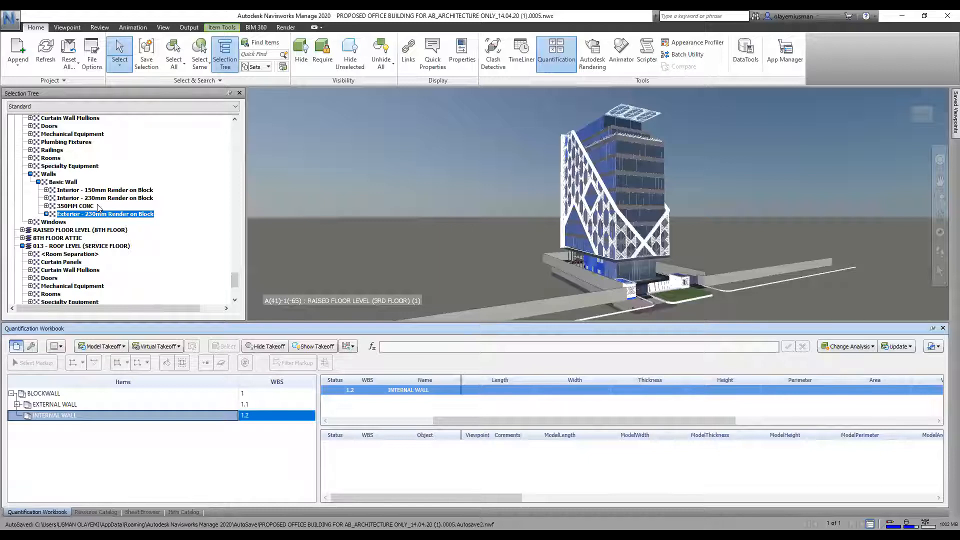
scroll(100, 192, "up", 4)
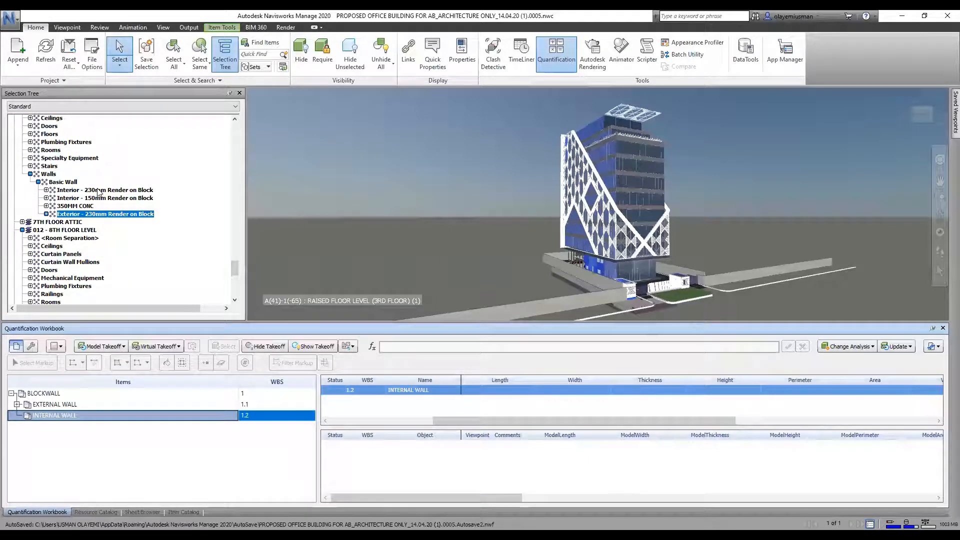
scroll(99, 199, "up", 8)
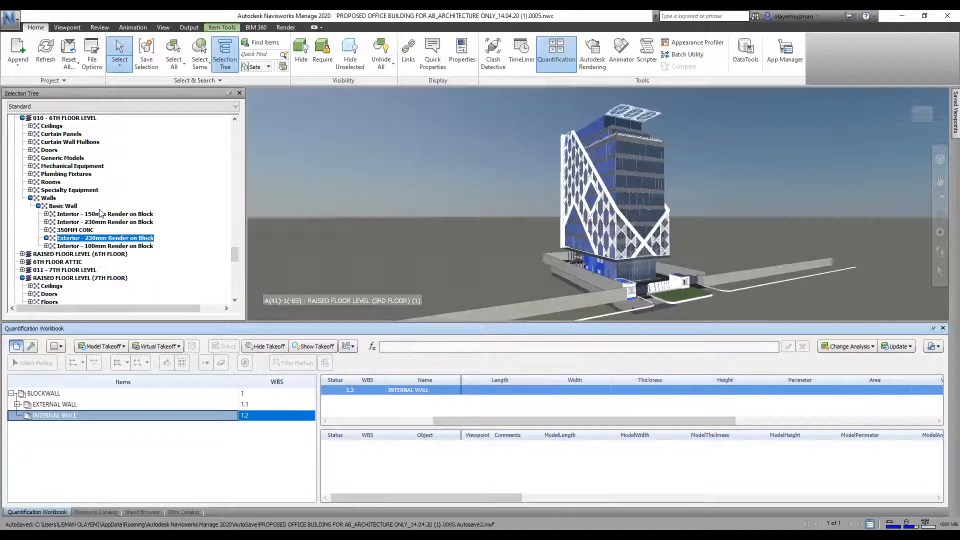
left_click(102, 214)
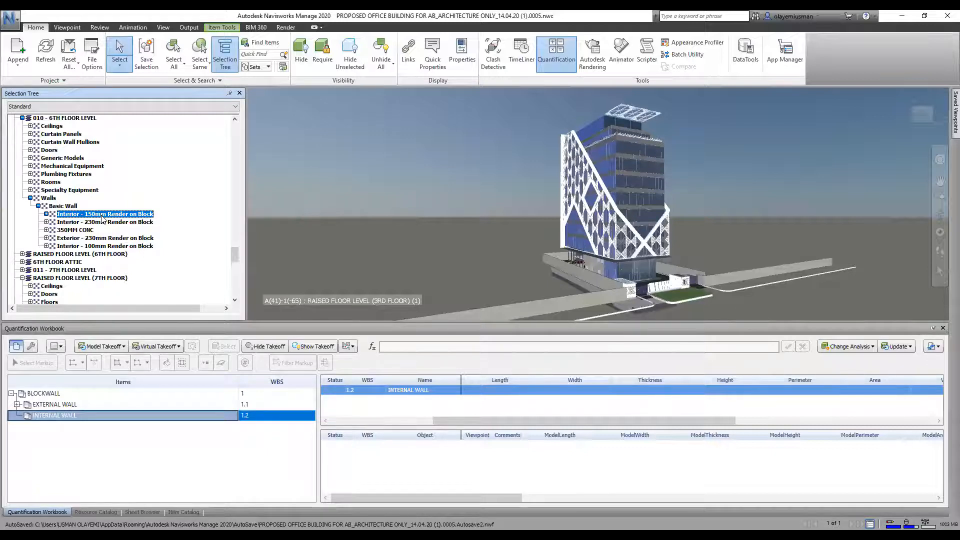
left_click(104, 222, "ctrl")
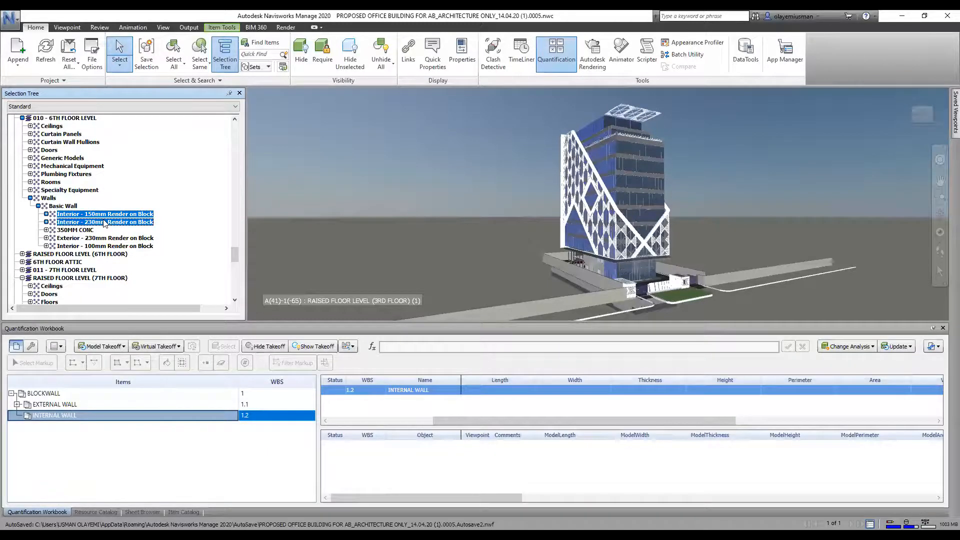
left_click(106, 247, "ctrl")
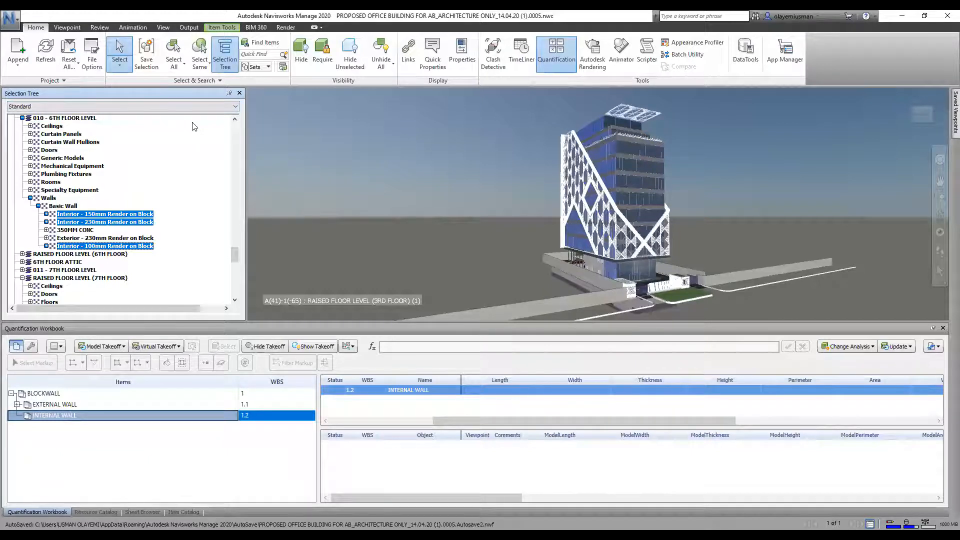
- Extend the selection to every item with the same names as the interior block walls and check it across the floors
left_click(207, 69)
left_click(208, 94)
scroll(99, 189, "down", 3)
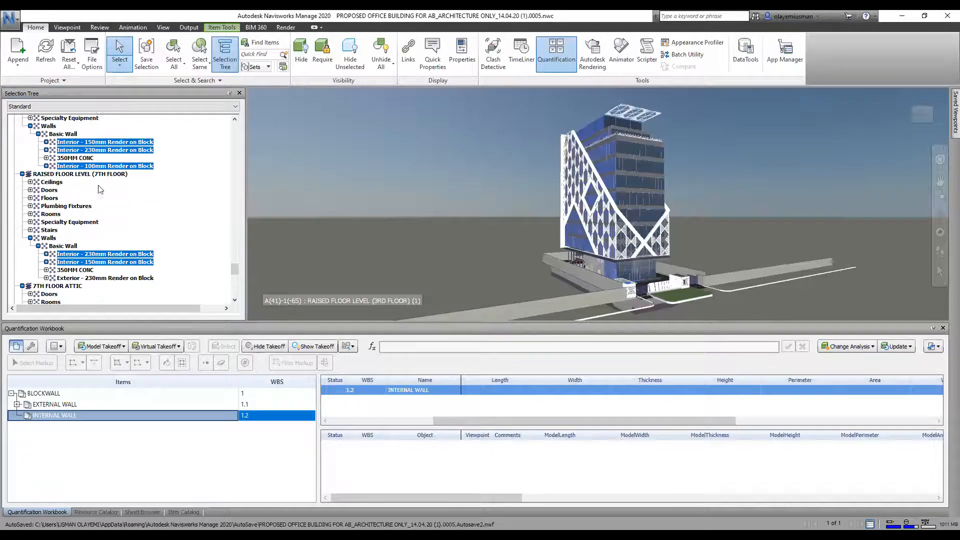
scroll(99, 189, "up", 5)
scroll(99, 189, "up", 10)
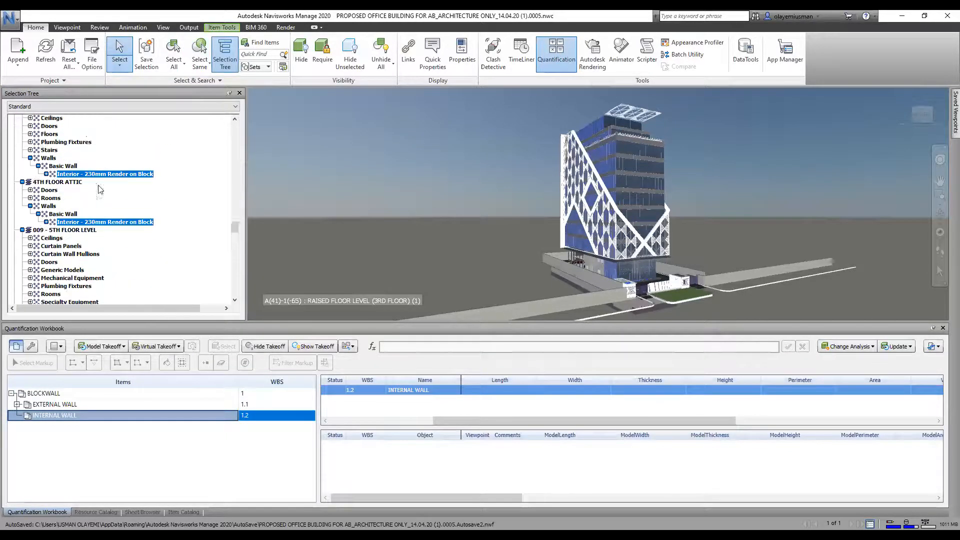
scroll(99, 189, "up", 8)
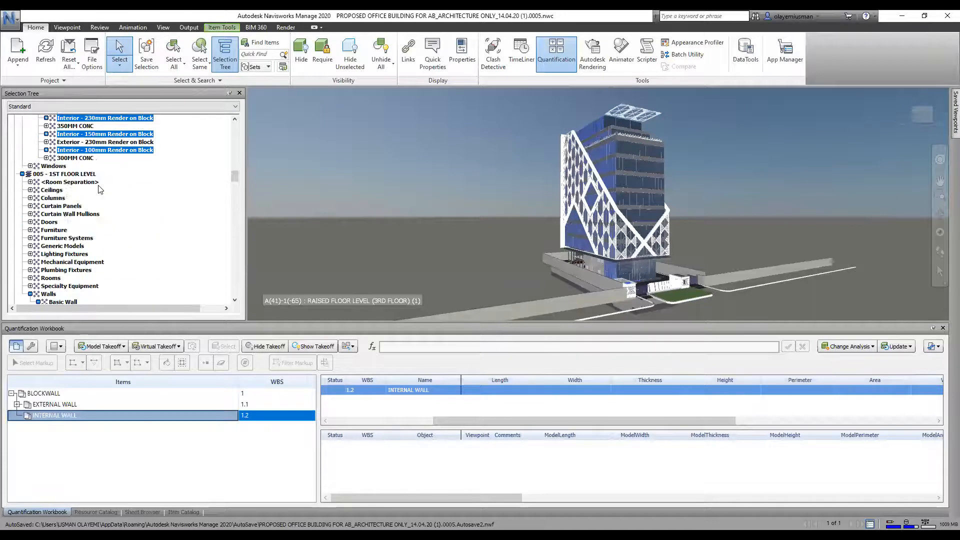
scroll(99, 189, "down", 4)
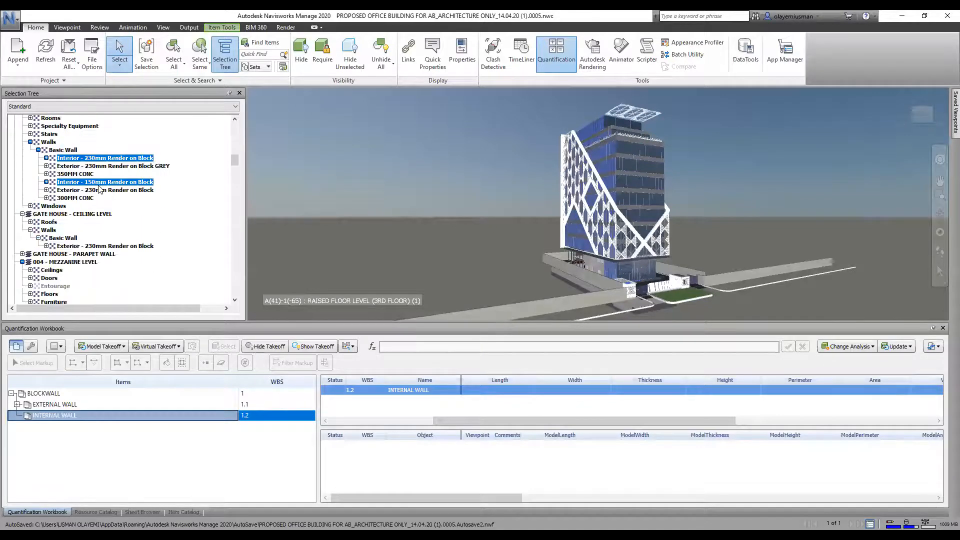
scroll(99, 189, "down", 6)
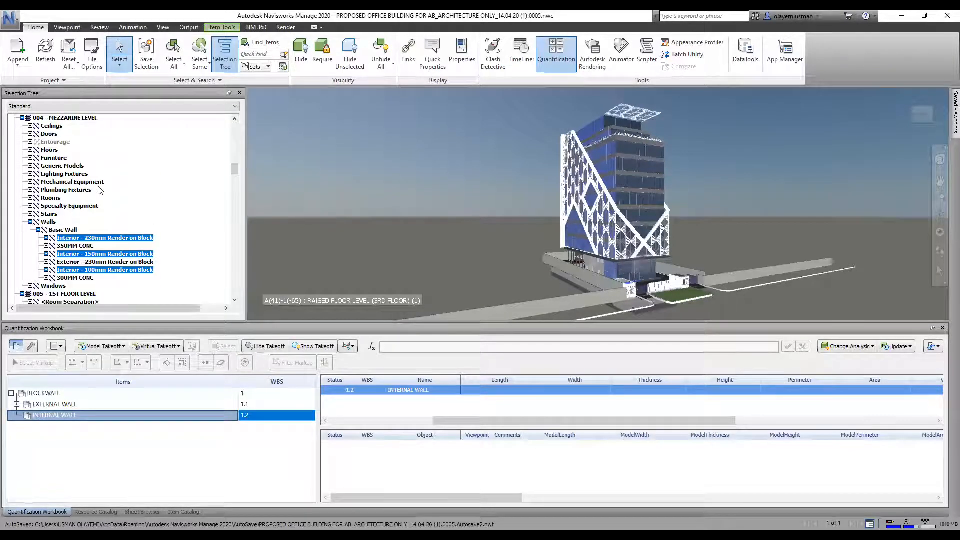
scroll(100, 190, "down", 3)
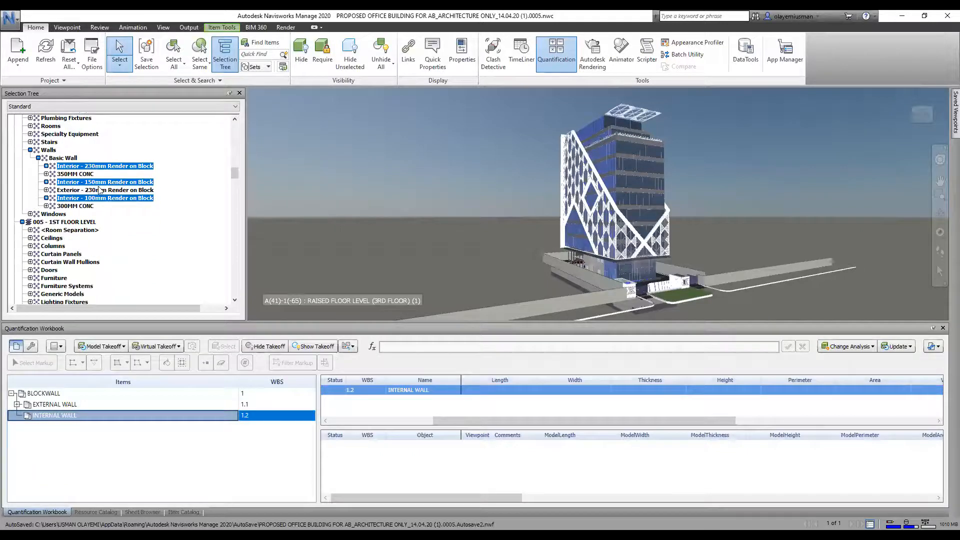
scroll(99, 189, "down", 6)
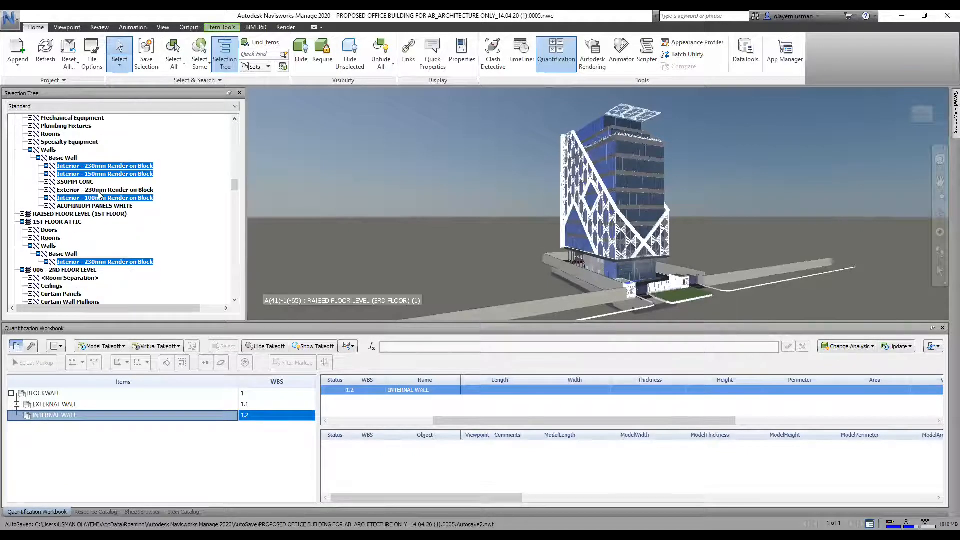
scroll(99, 194, "down", 2)
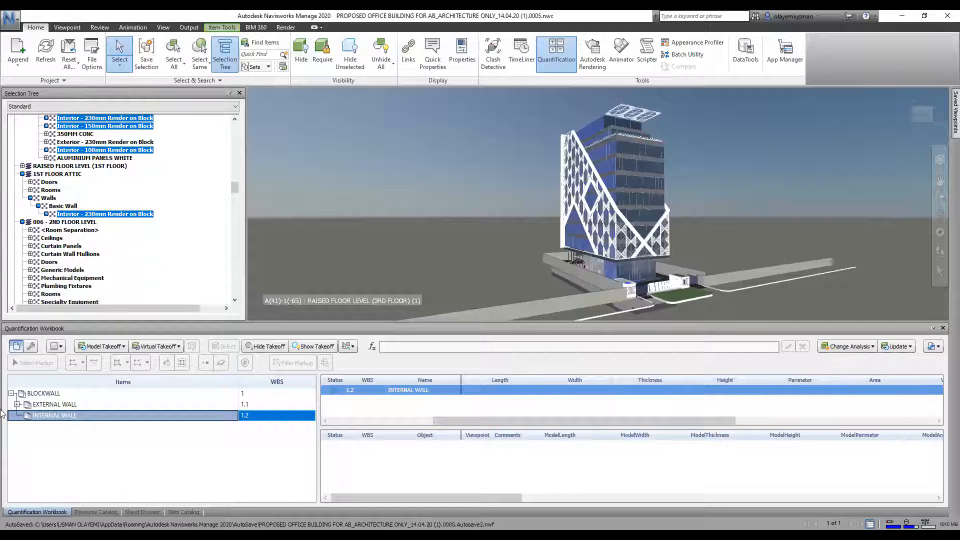
- Take off the selected interior block walls to the INTERNAL WALL group and look through the created items
right_click(109, 215)
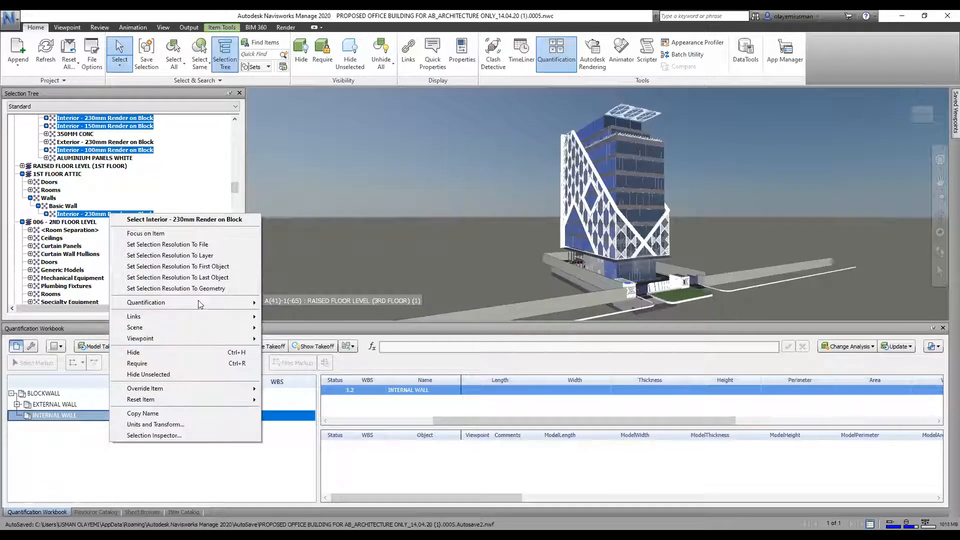
mouse_move(215, 303)
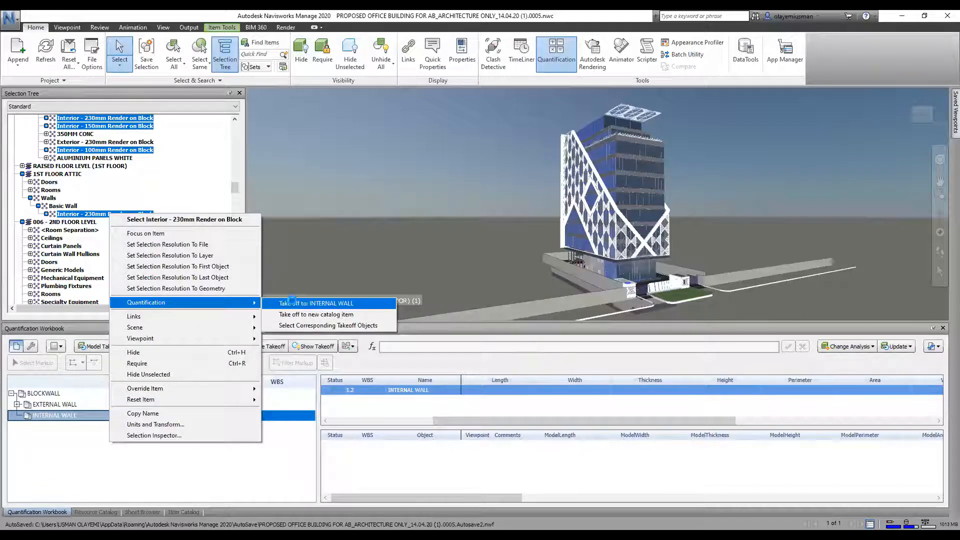
left_click(292, 303)
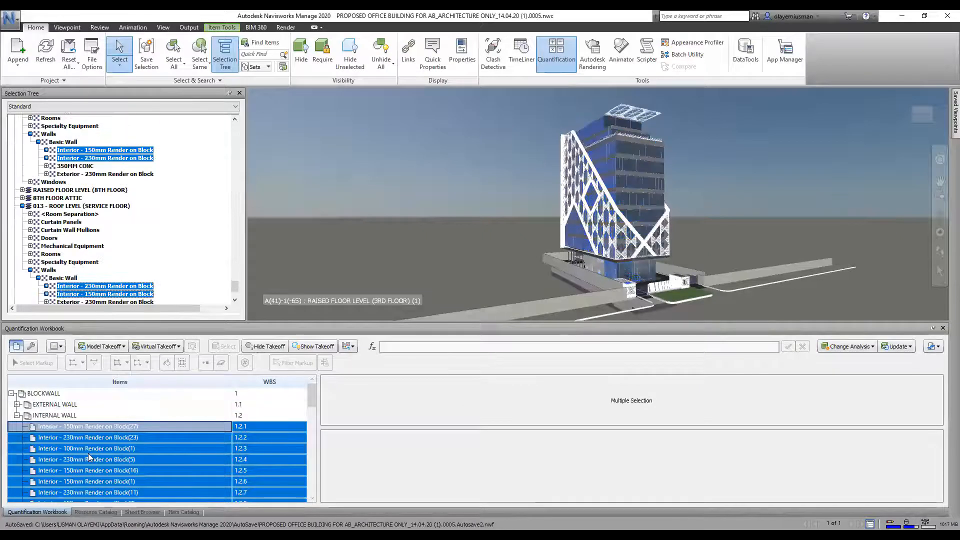
scroll(88, 454, "down", 5)
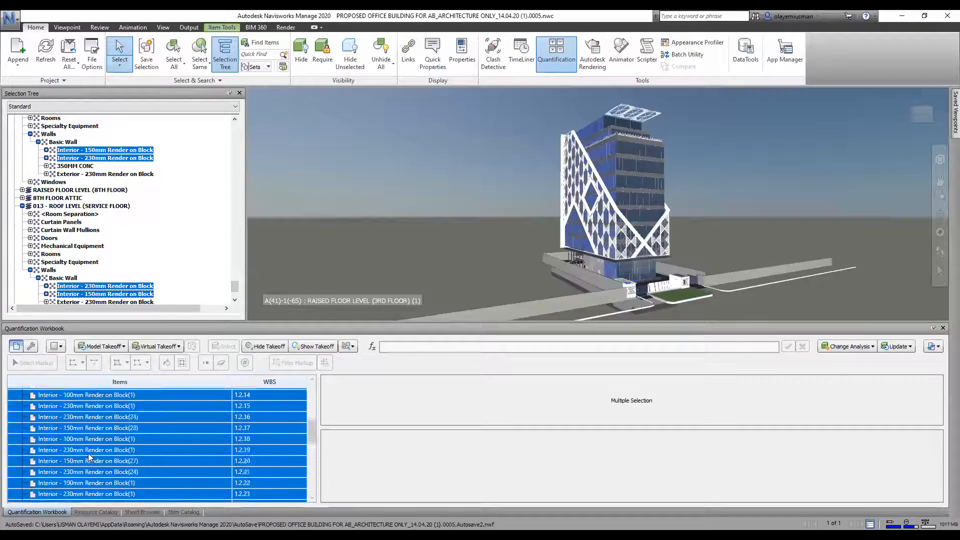
scroll(88, 453, "up", 5)
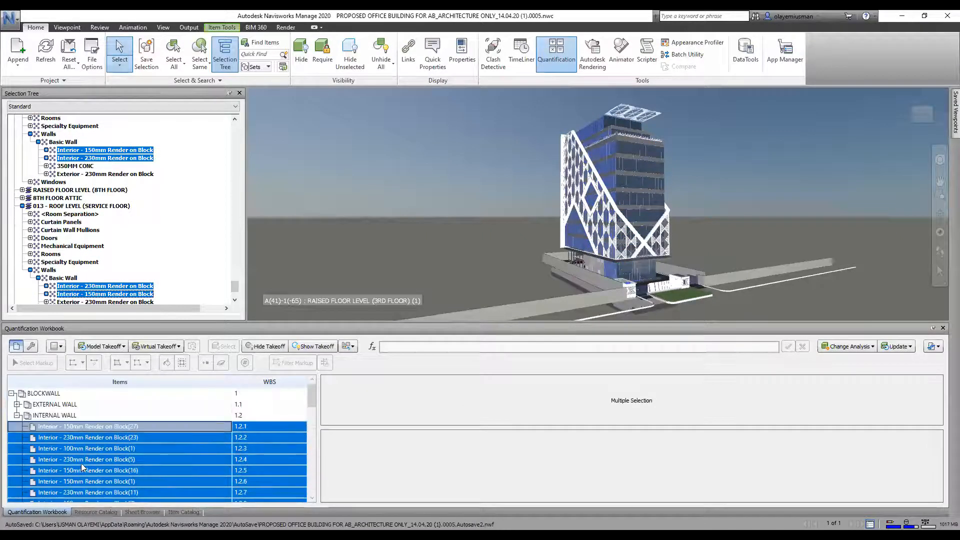
- Review the length, height, area and volume quantities of the INTERNAL WALL takeoffs, and display those of EXTERNAL WALL
left_click(68, 416)
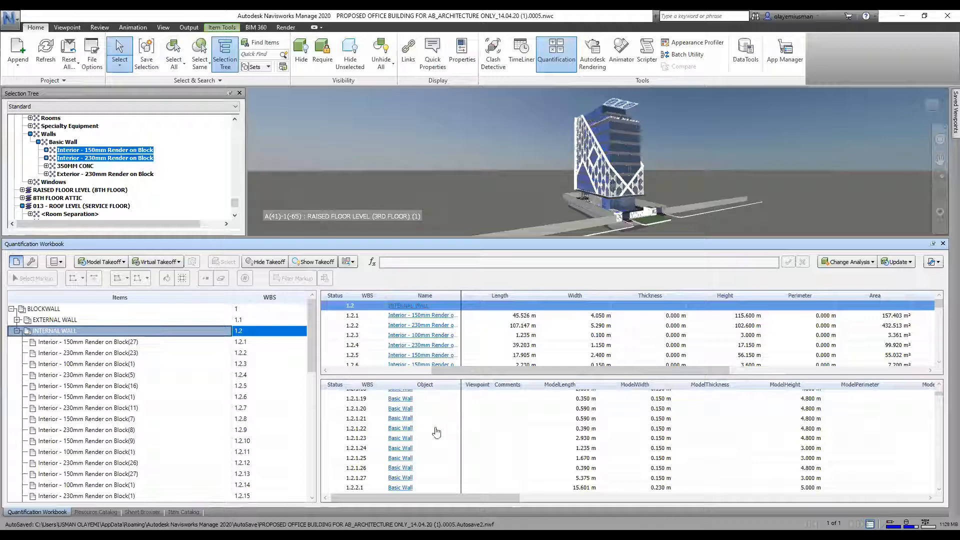
scroll(395, 434, "down", 8)
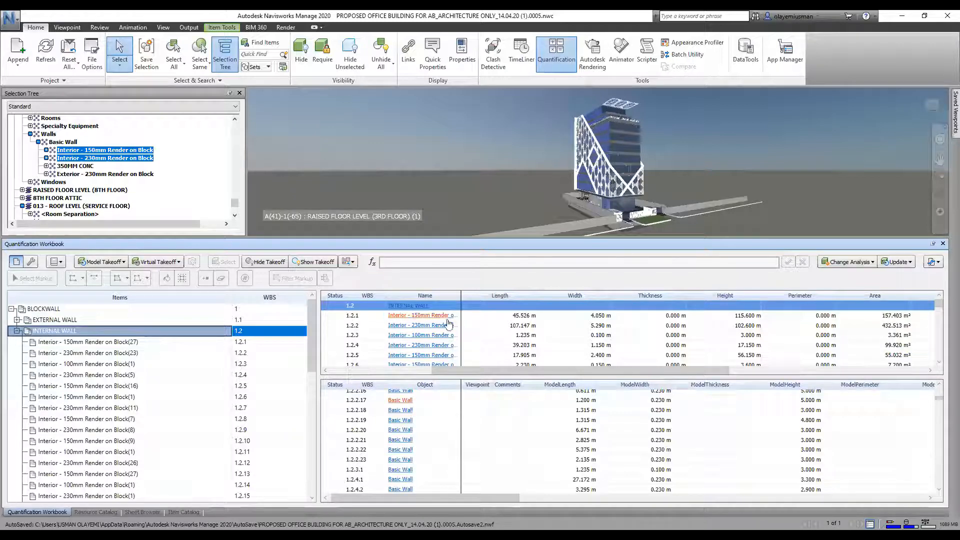
left_click_drag(478, 368, 601, 375)
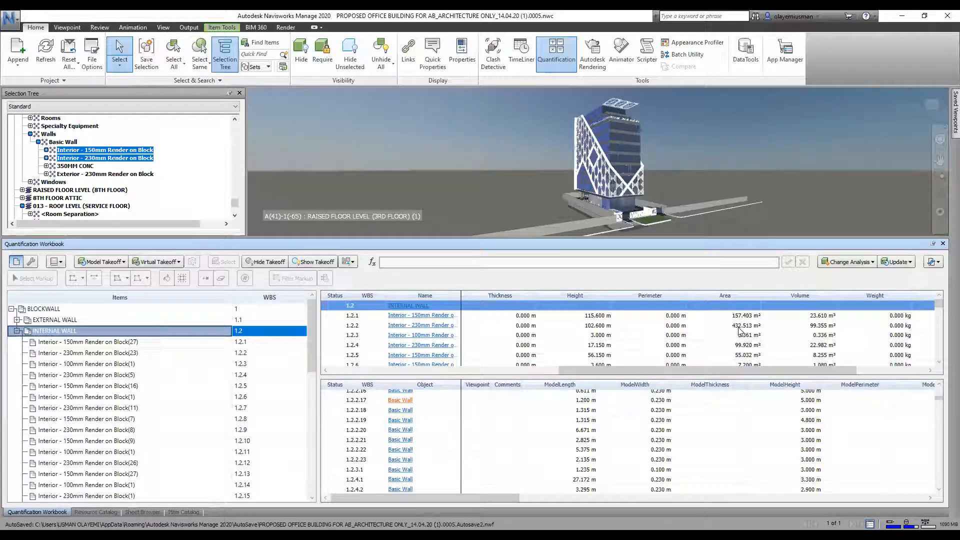
scroll(738, 329, "down", 2)
scroll(739, 330, "down", 7)
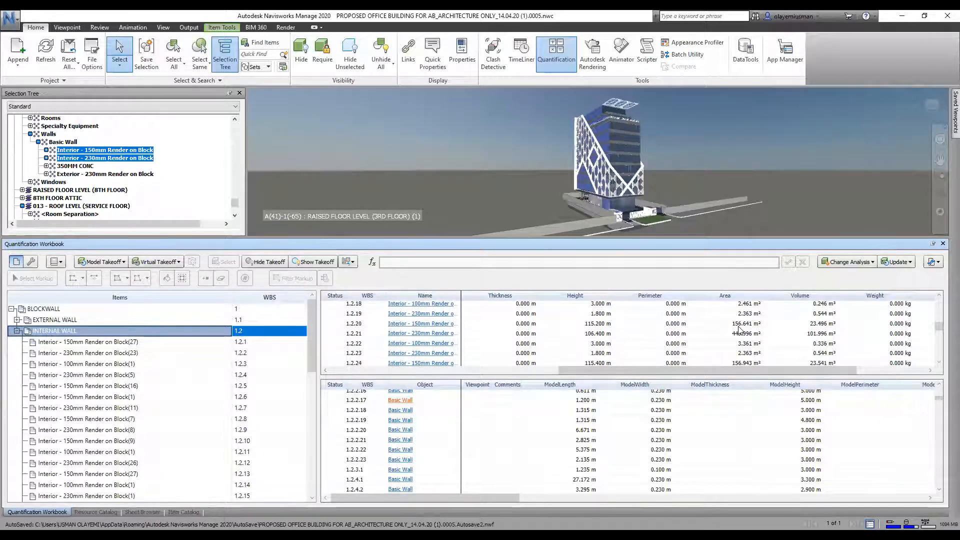
scroll(693, 341, "down", 3)
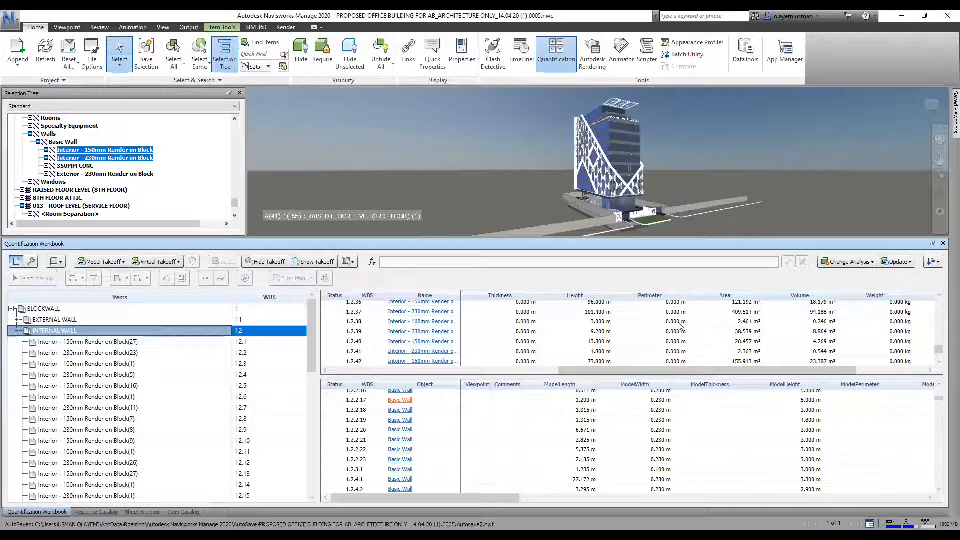
scroll(681, 330, "up", 12)
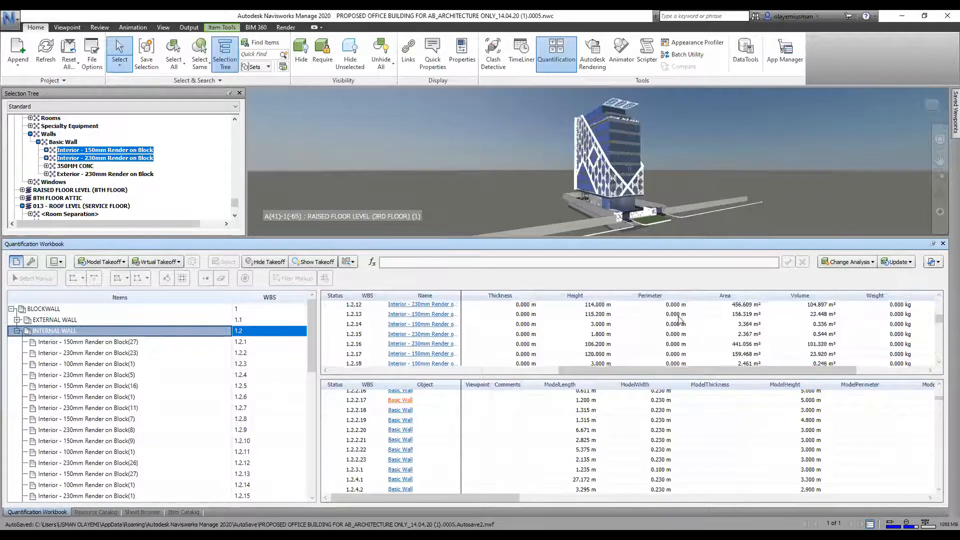
left_click(53, 321)
left_click(17, 331)
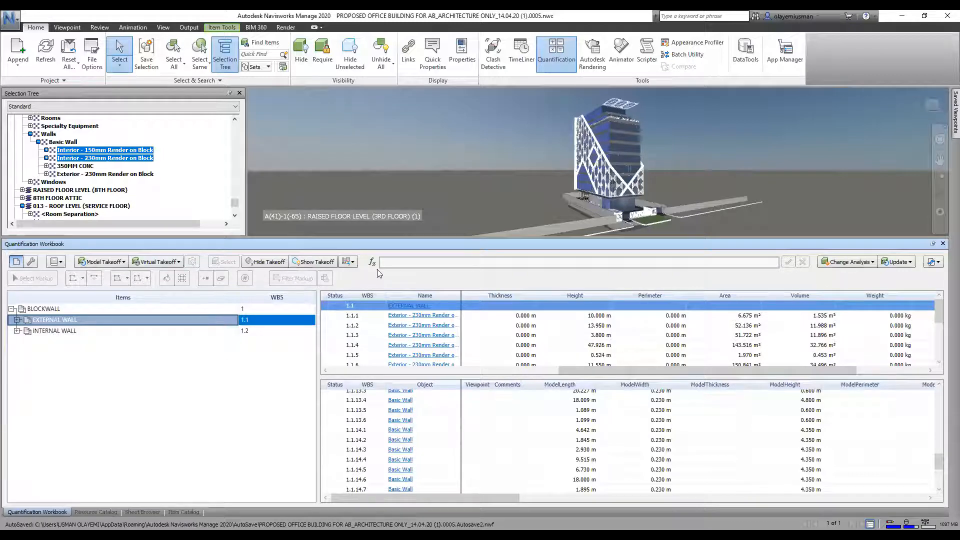
- Enlarge the 3D view above the Quantification Workbook and clear the wall selection in the model
left_click_drag(381, 237, 380, 344)
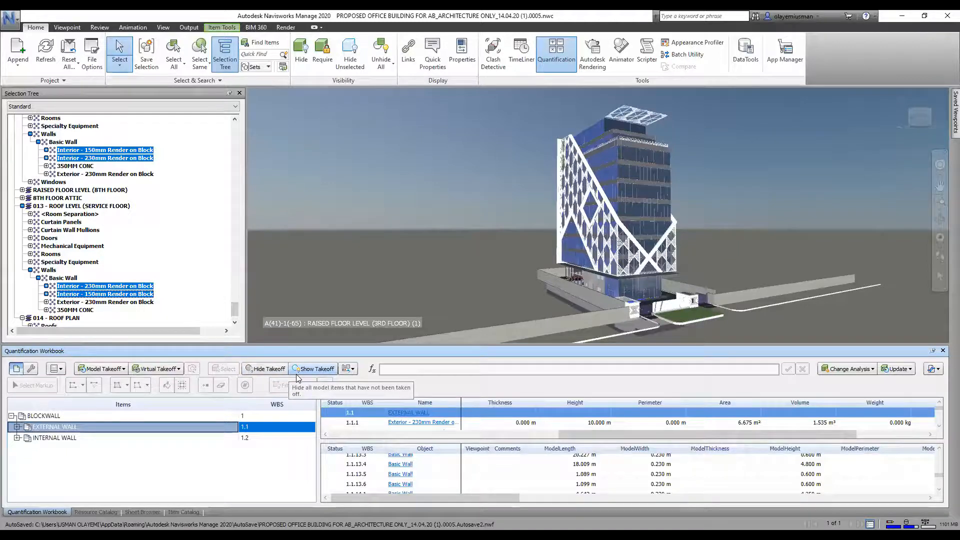
scroll(643, 194, "up", 4)
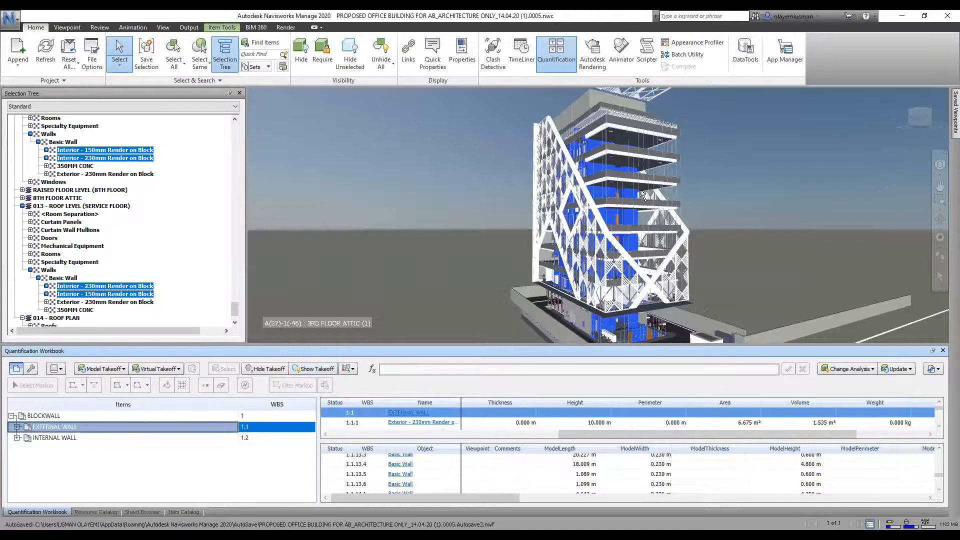
left_click(348, 257)
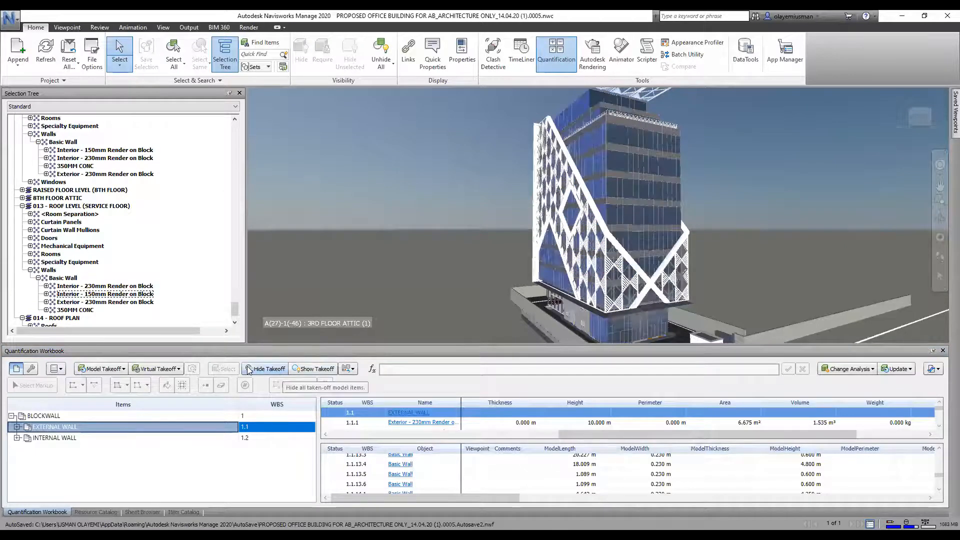
- Show only the taken-off items in the model and examine the block walls from different sides of the building
left_click(312, 369)
scroll(357, 224, "down", 2)
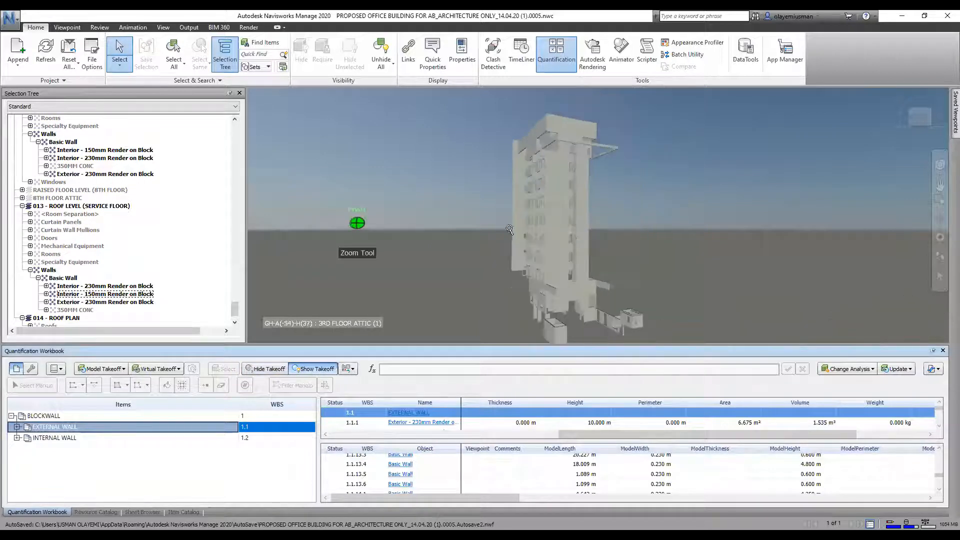
left_click(582, 243)
middle_click_drag(581, 242, 499, 210, "shift")
scroll(443, 170, "up", 3)
middle_click_drag(452, 175, 388, 172)
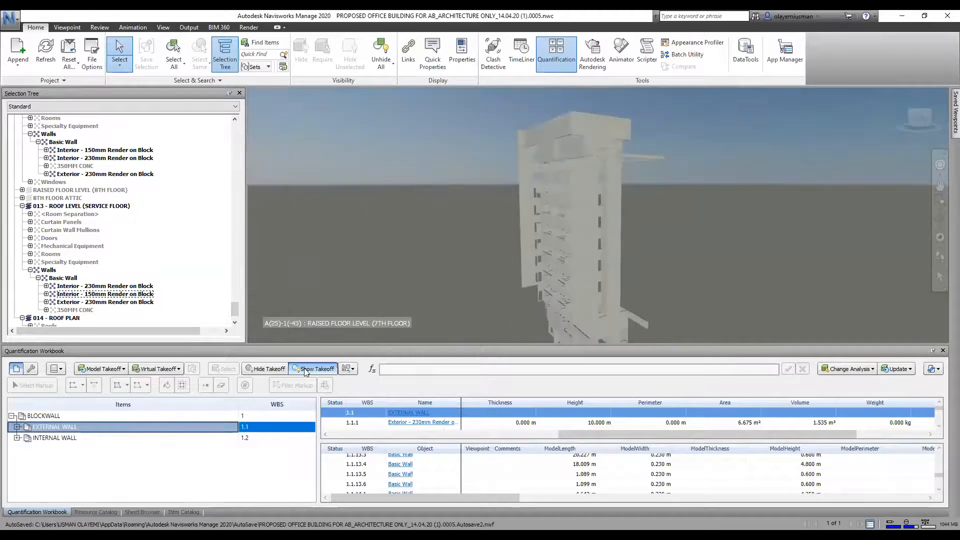
- Hide the taken-off items in the model and examine the remaining elements of the building
left_click(269, 370)
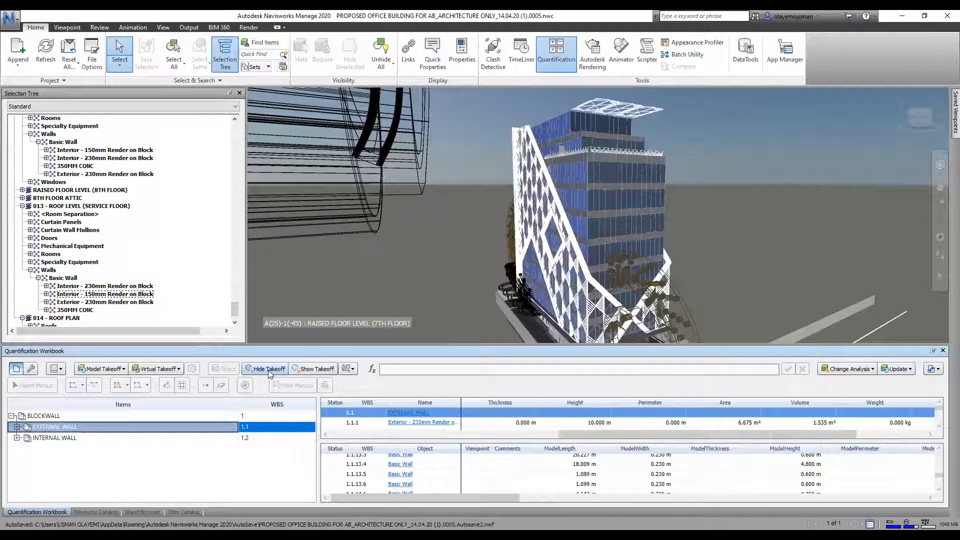
left_click(268, 370)
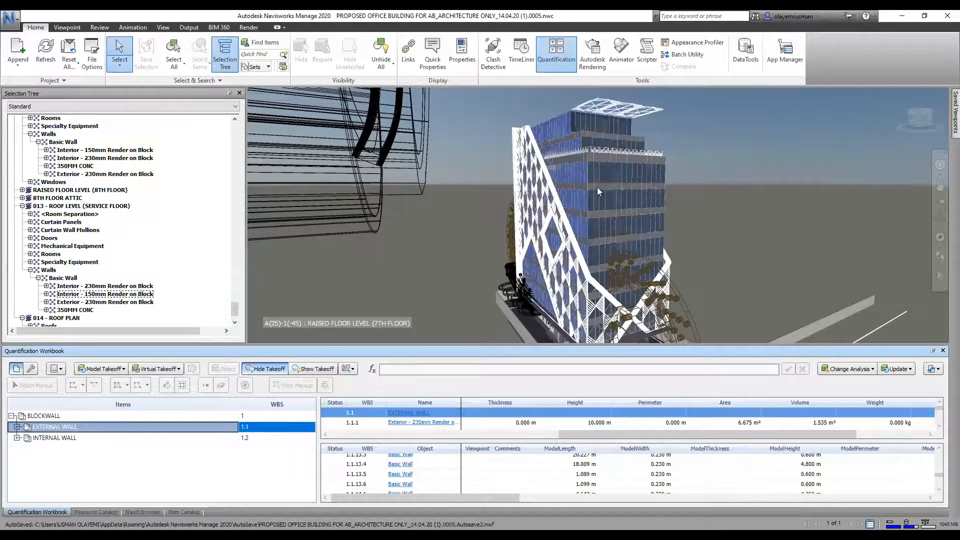
scroll(597, 187, "up", 4)
scroll(596, 187, "up", 2)
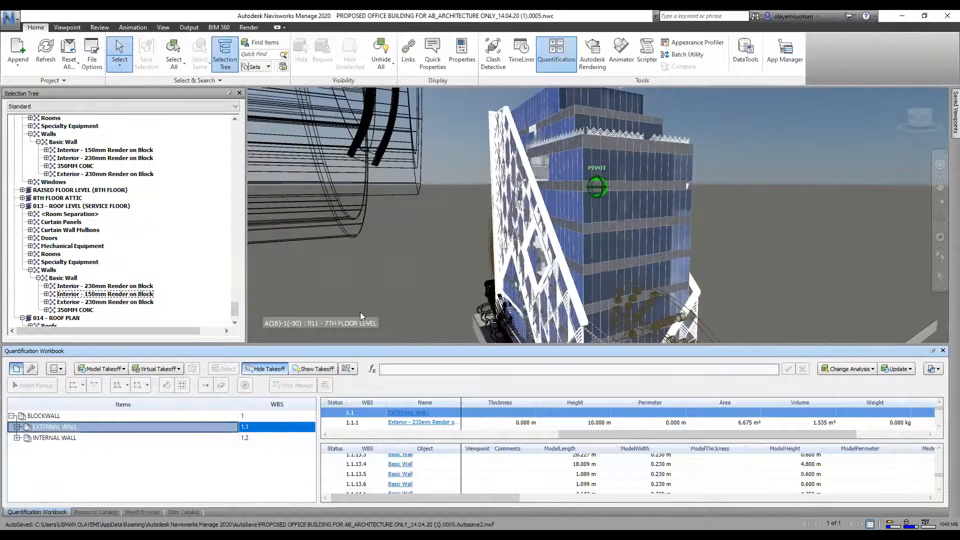
- Isolate the taken-off items in the model again and view the whole block wall structure from above
left_click(311, 370)
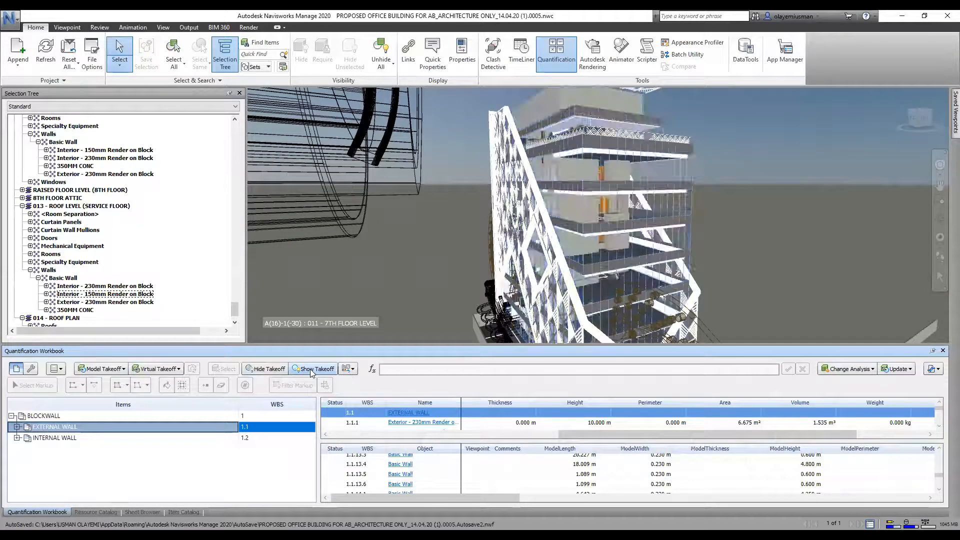
scroll(615, 157, "down", 3)
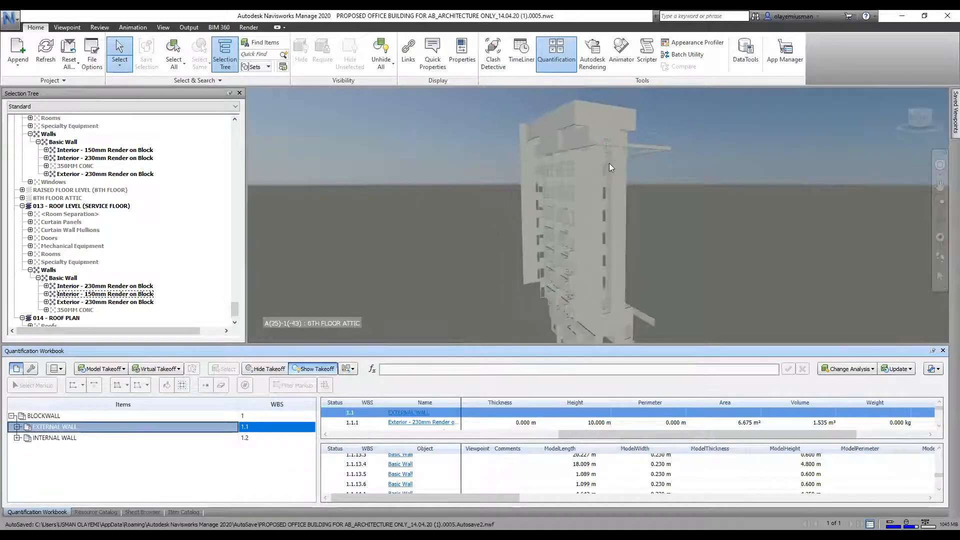
scroll(610, 160, "down", 2)
middle_click_drag(610, 158, 587, 177, "shift")
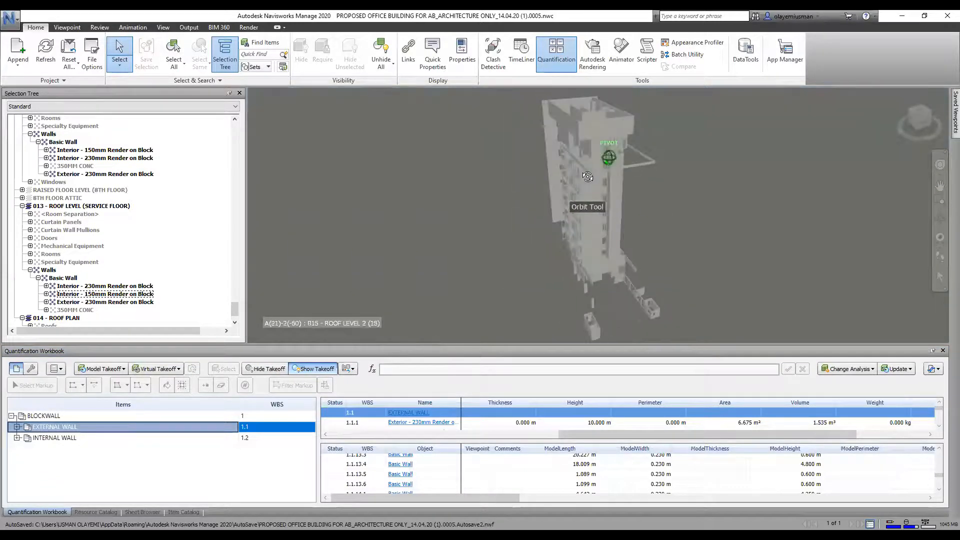
left_click(930, 369)
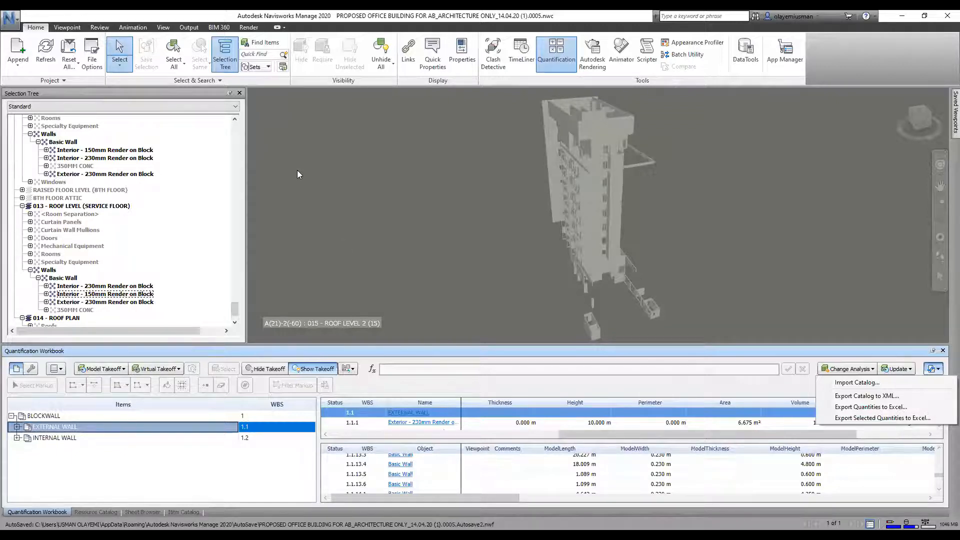
key("alt+Tab")
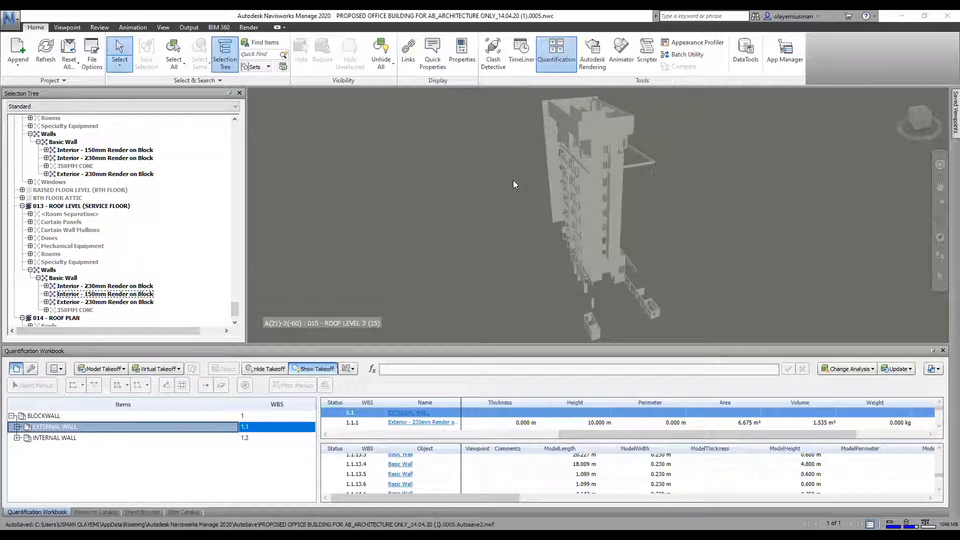
- Inspect the isolated external and internal block walls up close across several floors and from different sides
scroll(665, 193, "up", 5)
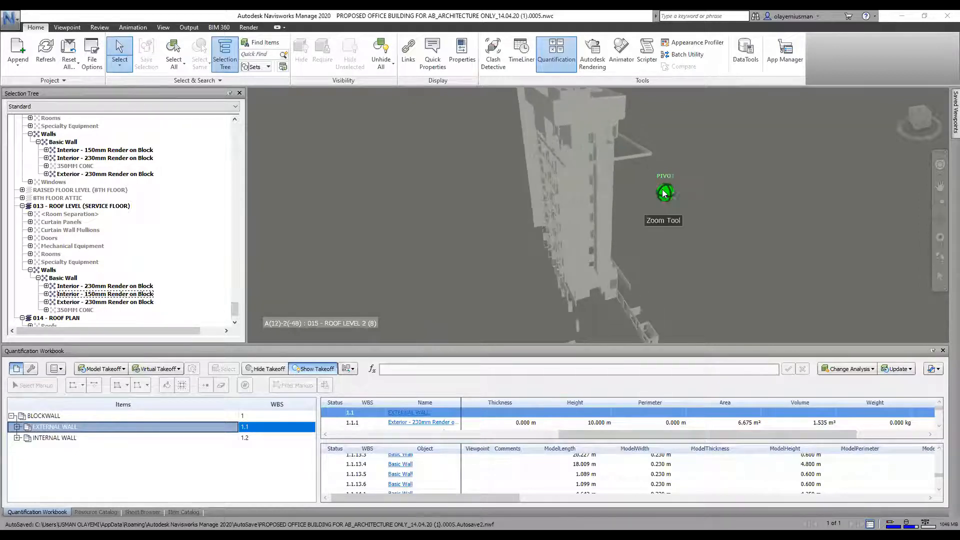
middle_click_drag(781, 176, 620, 191, "shift")
scroll(583, 145, "up", 3)
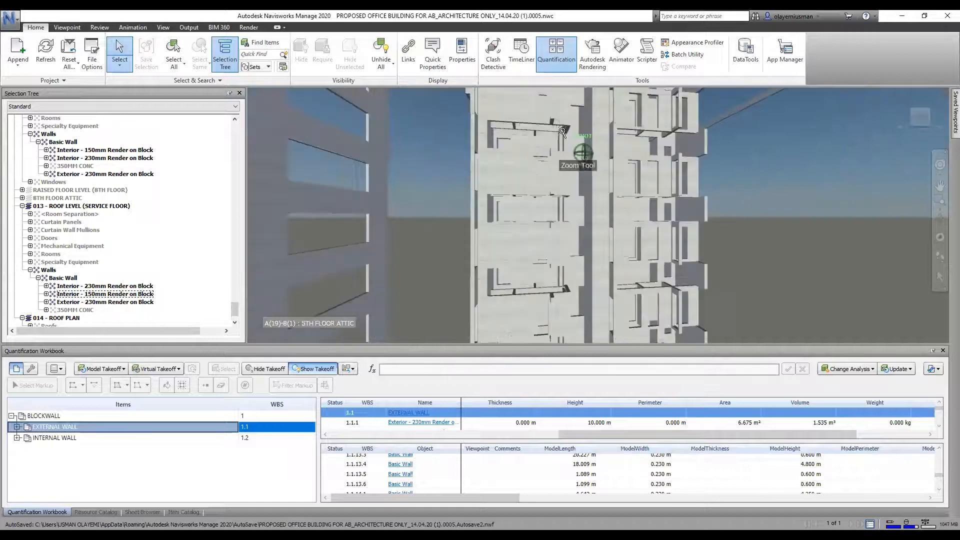
middle_click_drag(563, 134, 512, 152, "shift")
scroll(478, 153, "up", 3)
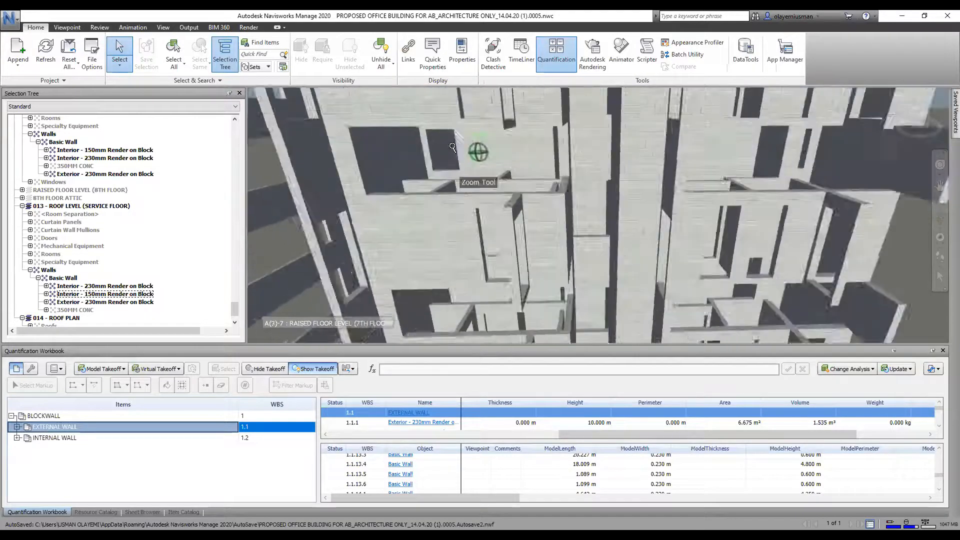
scroll(426, 189, "down", 5)
middle_click_drag(648, 204, 527, 185, "shift")
scroll(520, 200, "down", 8)
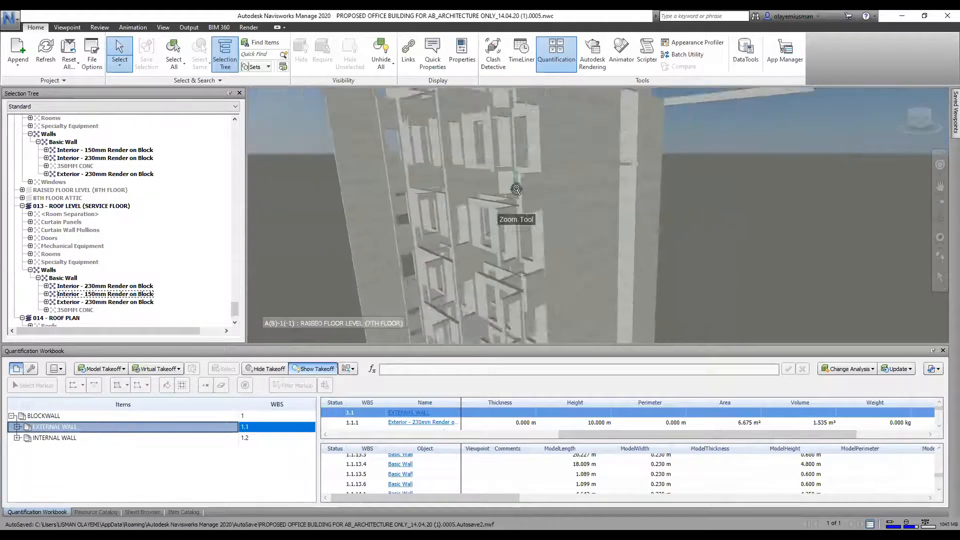
scroll(518, 217, "down", 4)
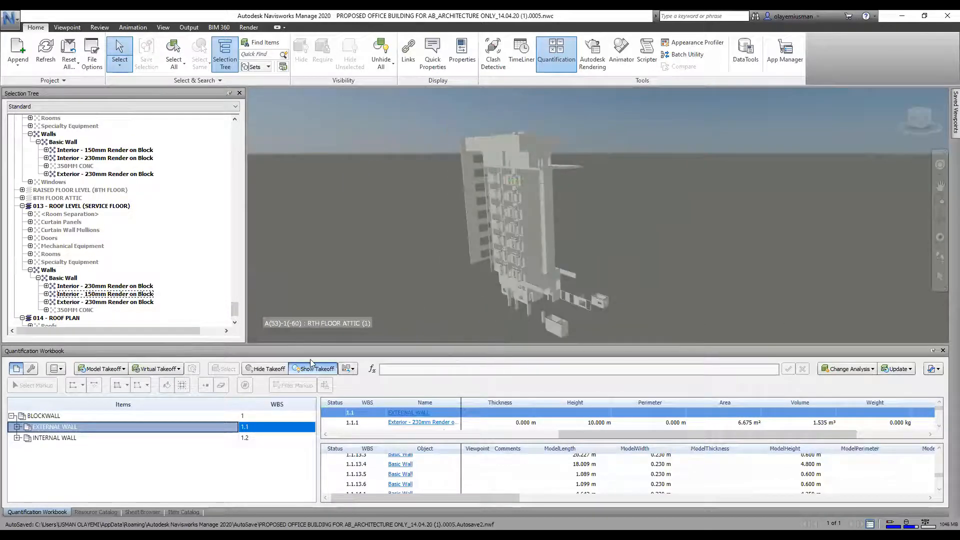
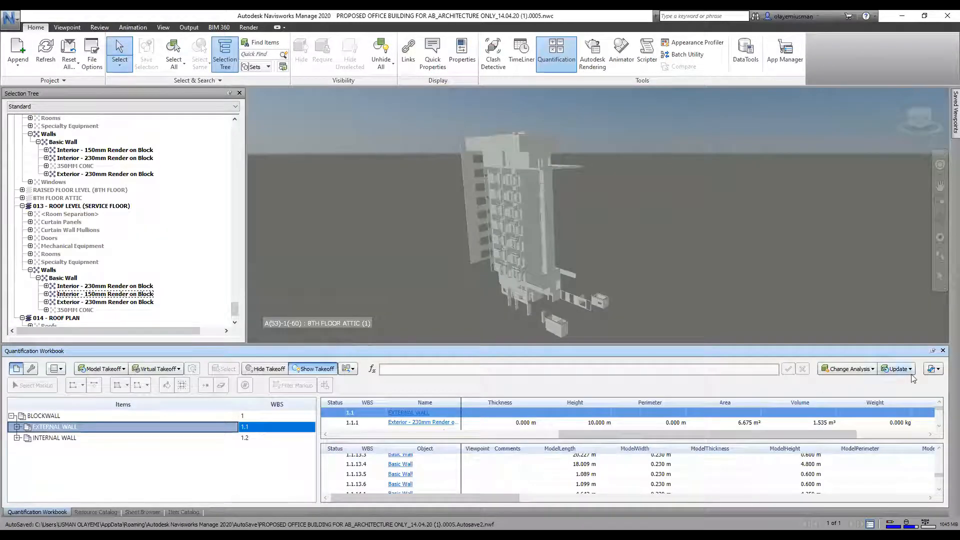
- Export the BLOCKWALL quantities to an Excel file named WA on the Desktop and open the exported file
left_click(931, 369)
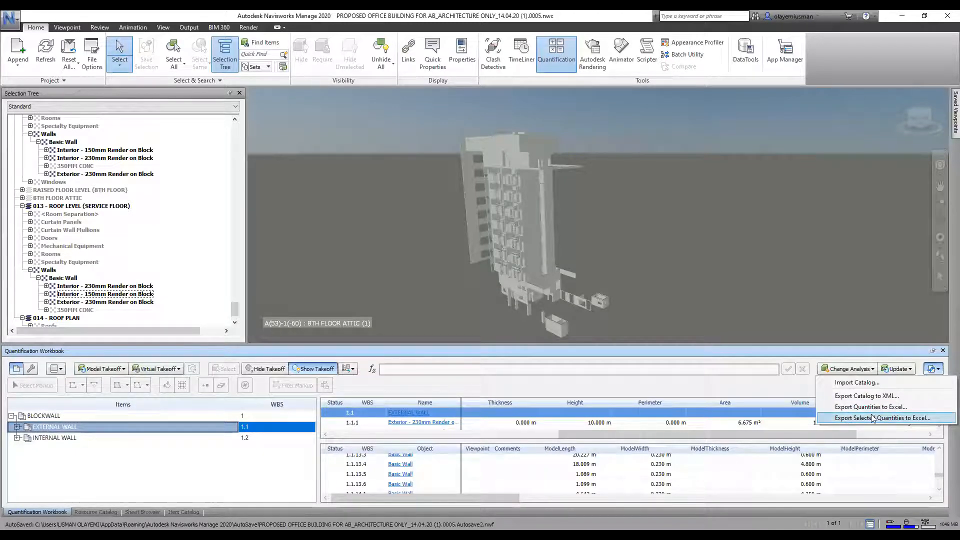
left_click(52, 415)
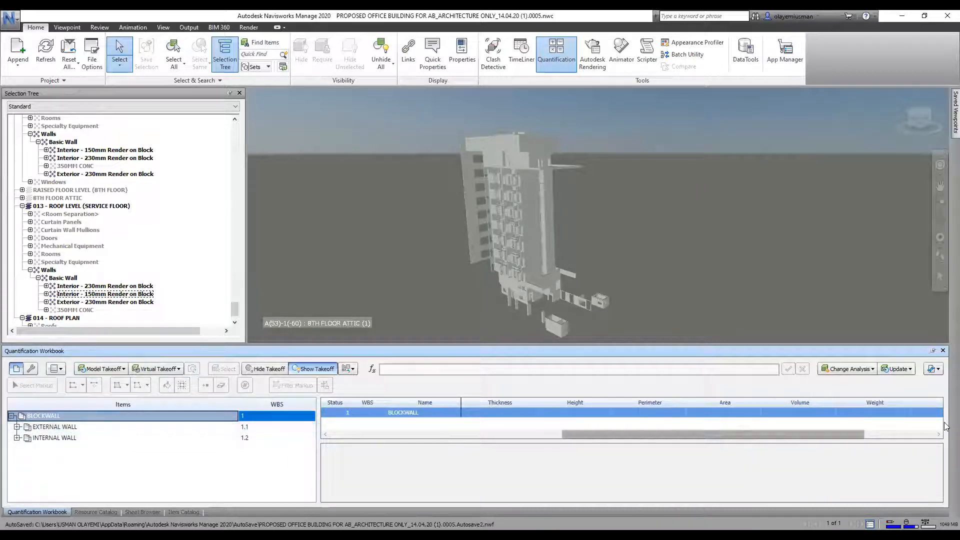
left_click(933, 369)
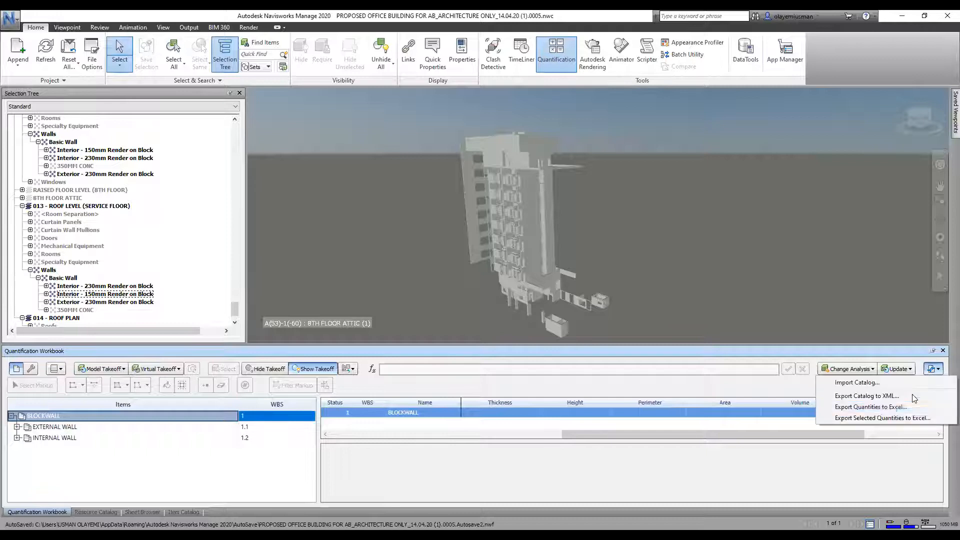
left_click(886, 407)
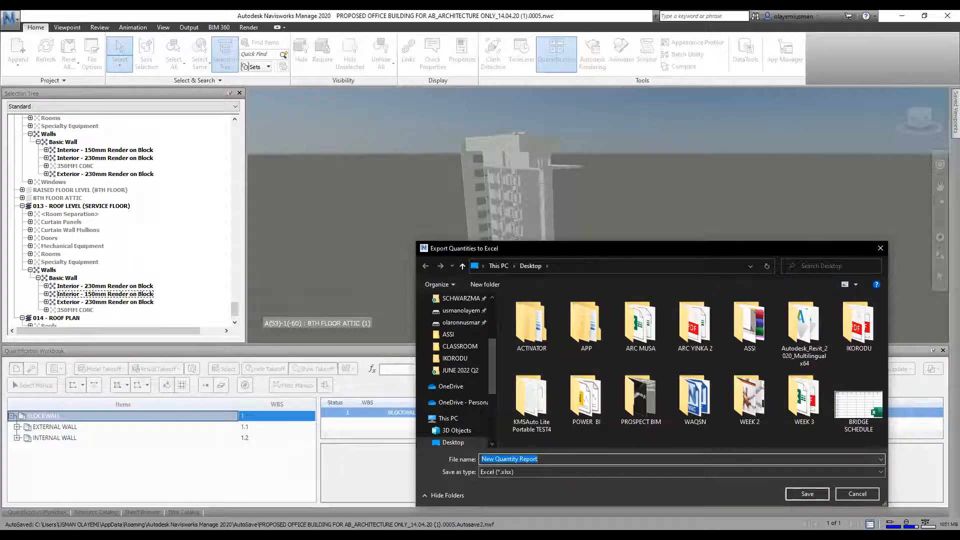
type("WA")
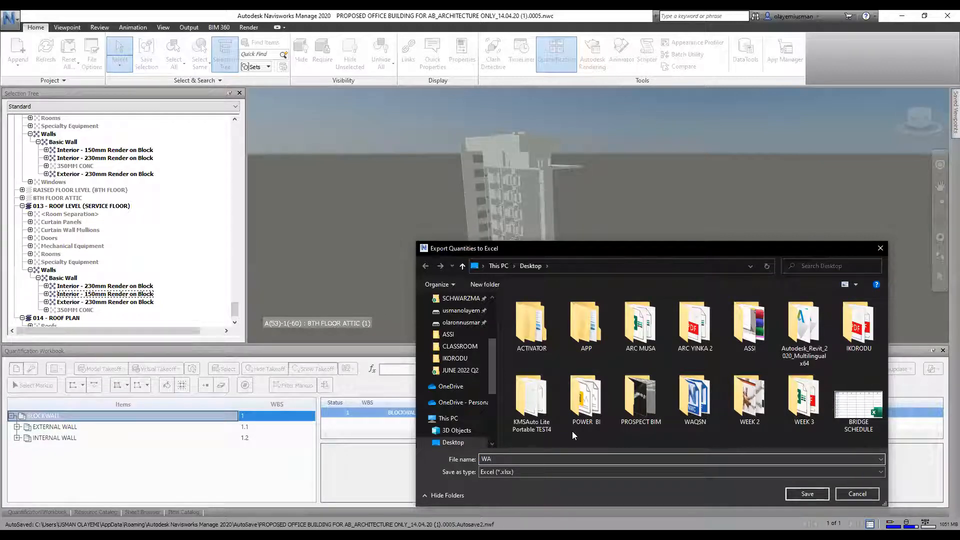
key("Return")
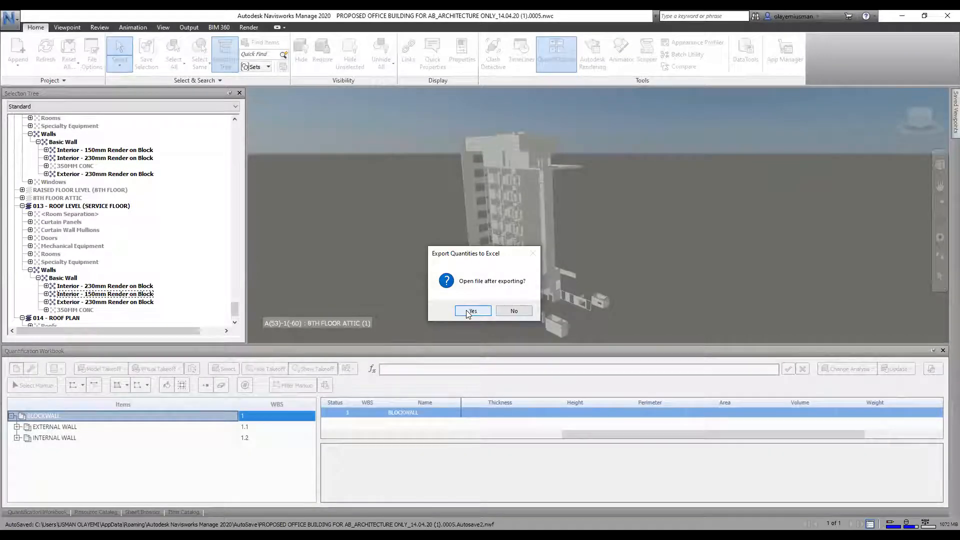
left_click(465, 310)
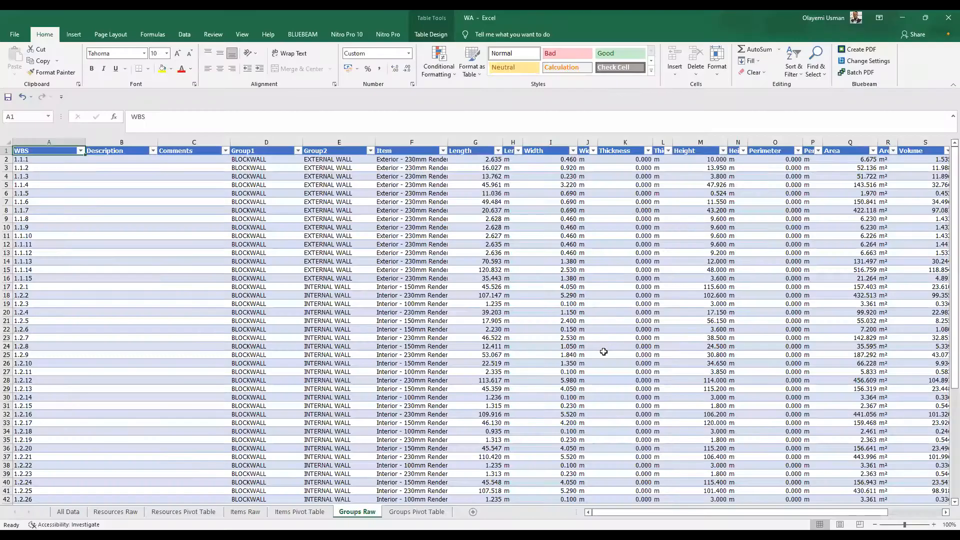
- Look through all rows of the Groups Raw sheet in the exported WA workbook
scroll(599, 352, "down", 12)
scroll(595, 352, "up", 12)
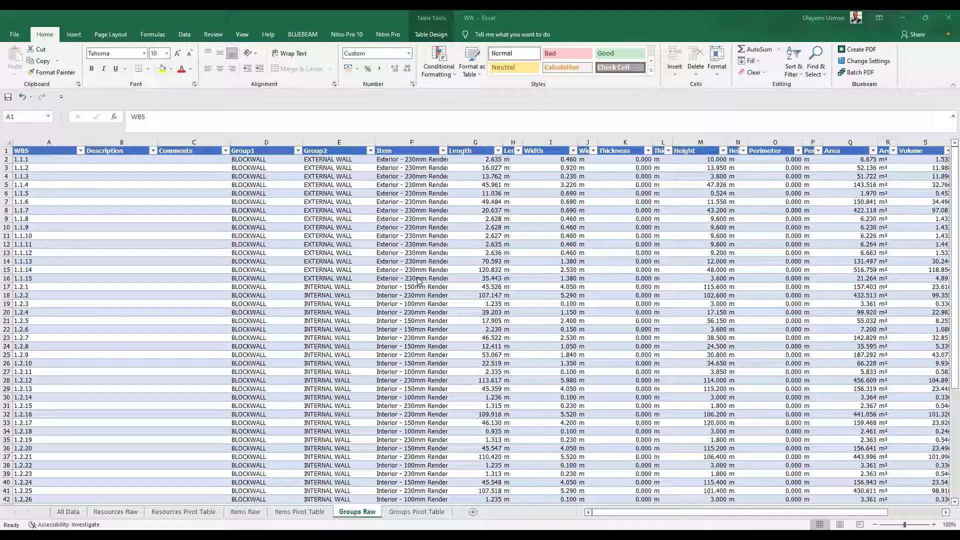
scroll(59, 300, "down", 8)
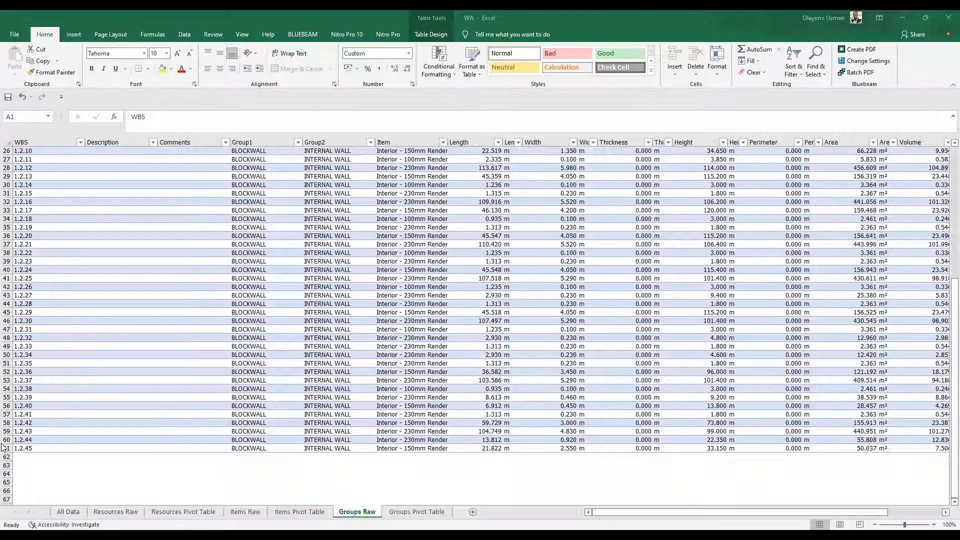
- Compare the All Data, Resources Raw and Items Raw sheets, and return to Groups Raw
left_click(64, 512)
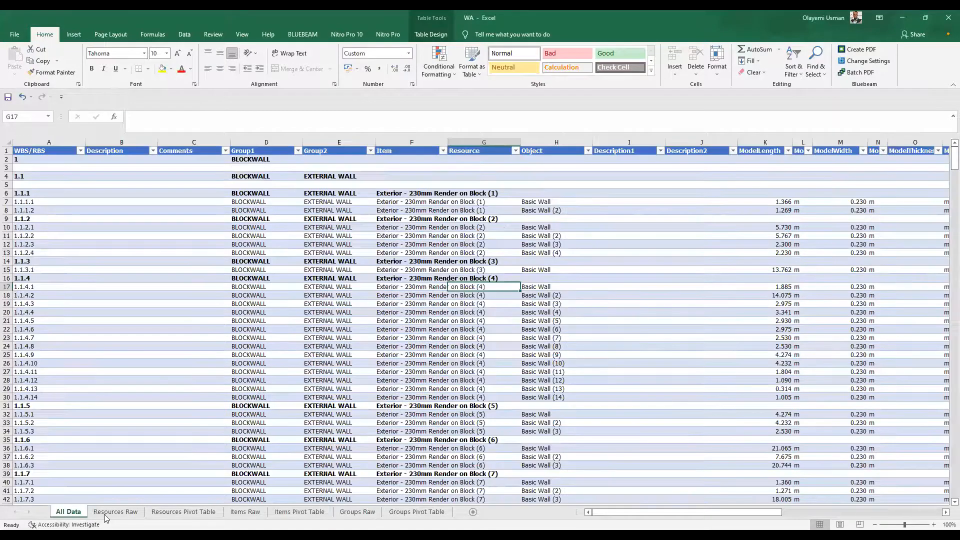
left_click(108, 514)
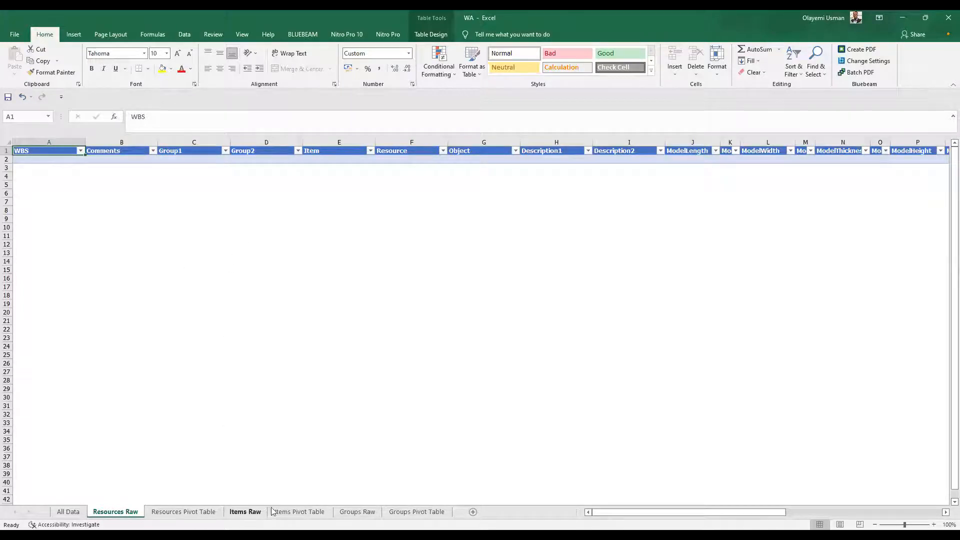
left_click(245, 512)
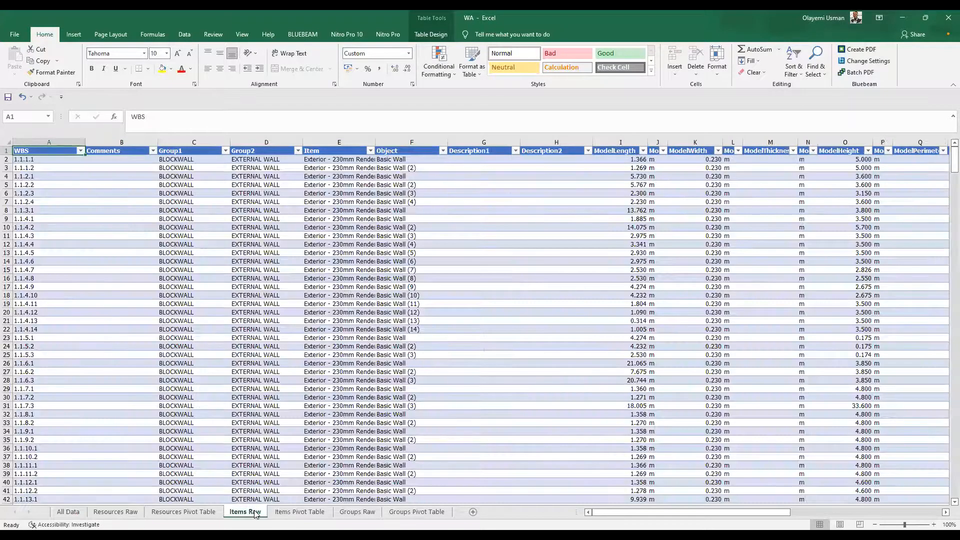
left_click(68, 511)
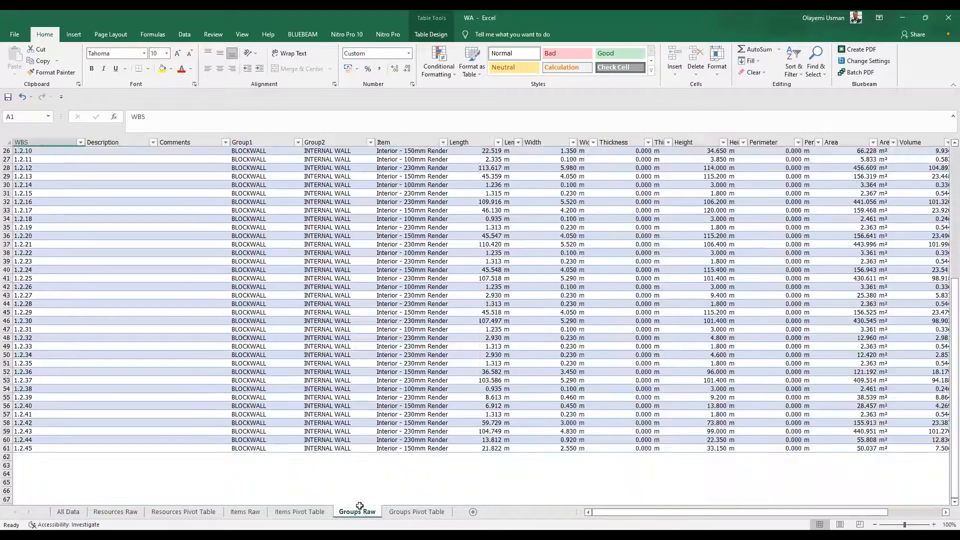
left_click(362, 513)
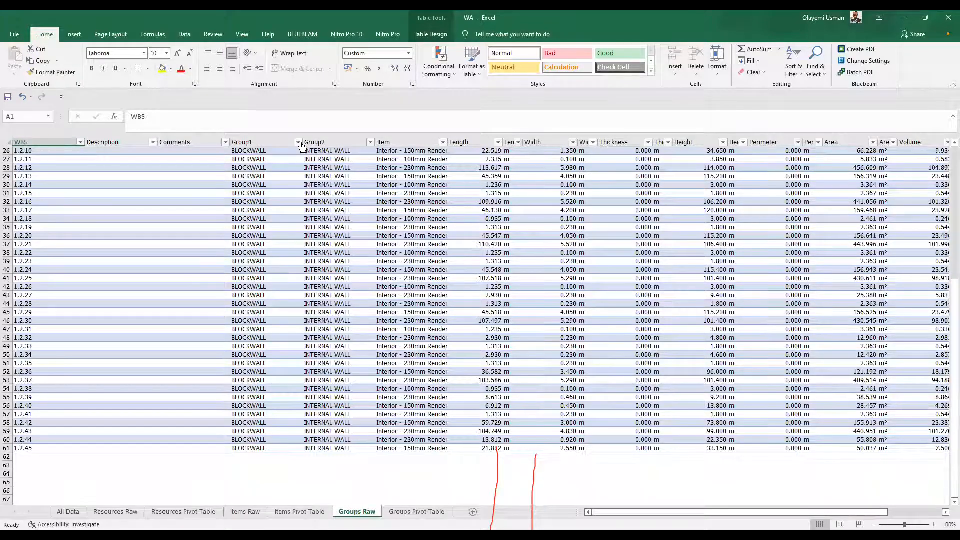
- Filter the Group2 column to EXTERNAL WALL only and select its Area values to read their sum
left_click(371, 142)
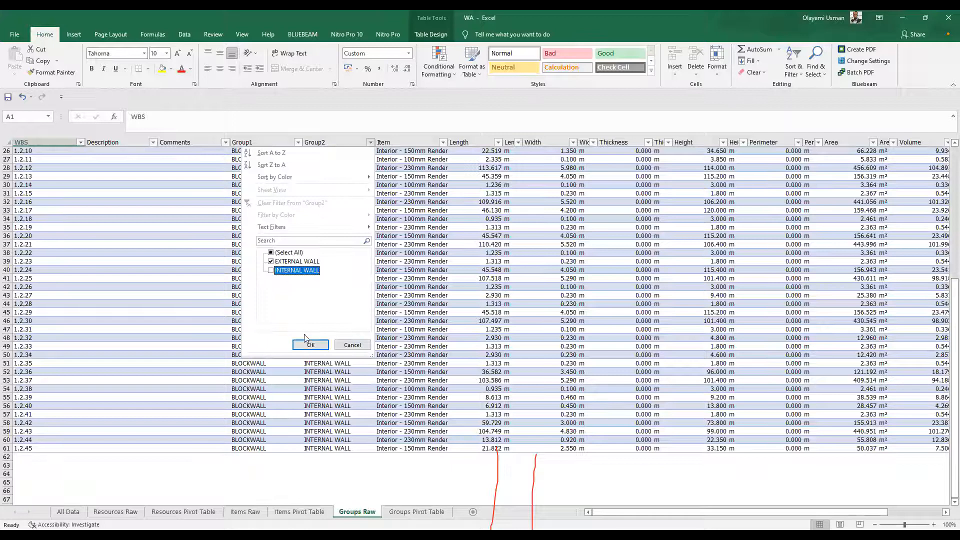
left_click(310, 345)
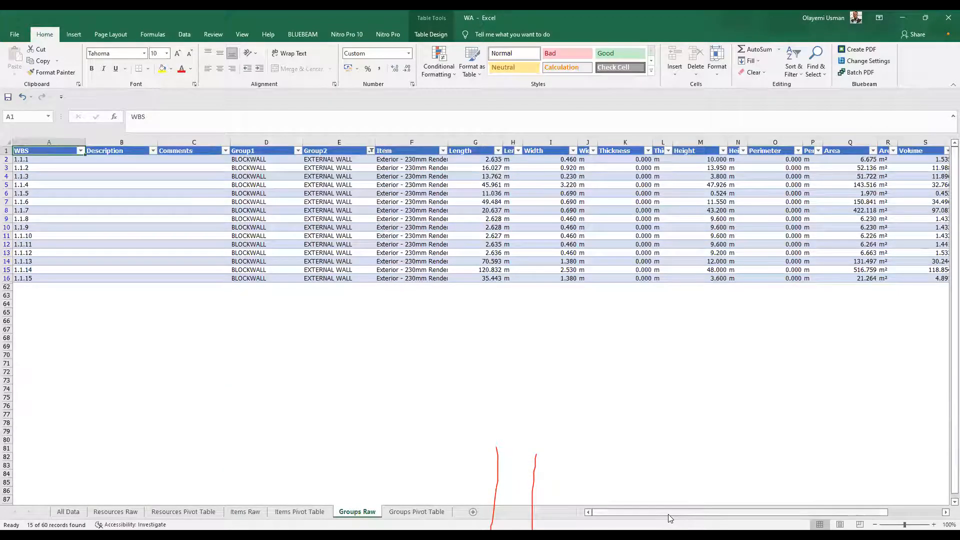
scroll(650, 153, "right", 2)
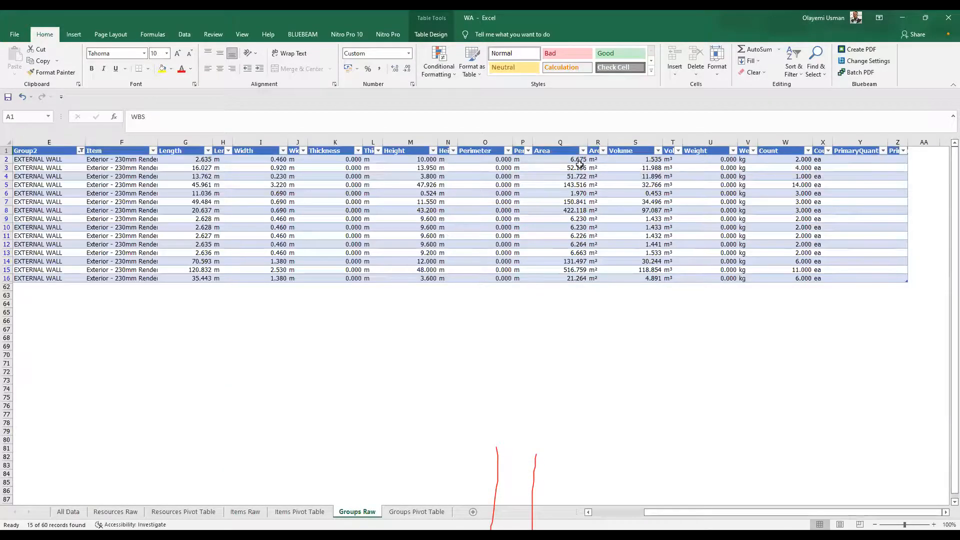
left_click_drag(575, 159, 575, 298)
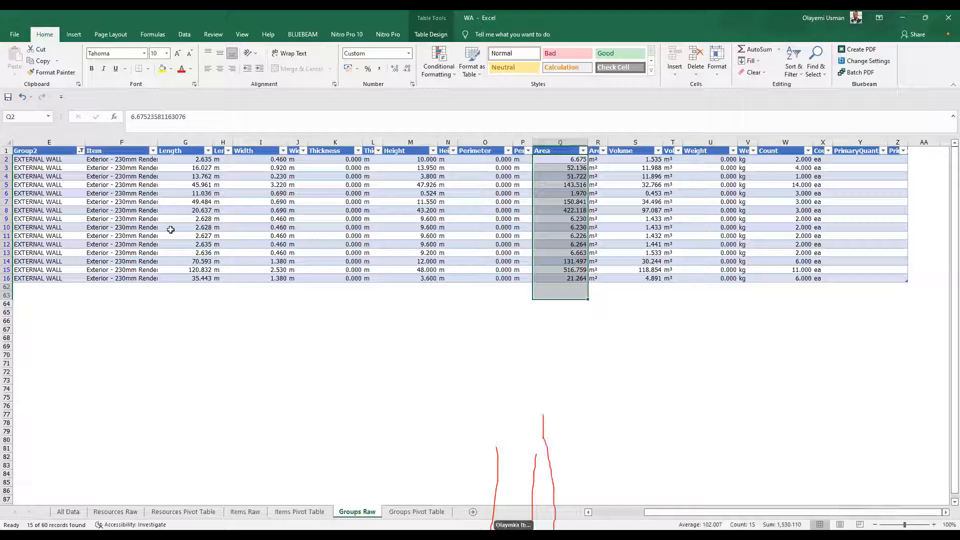
left_click_drag(723, 513, 677, 504)
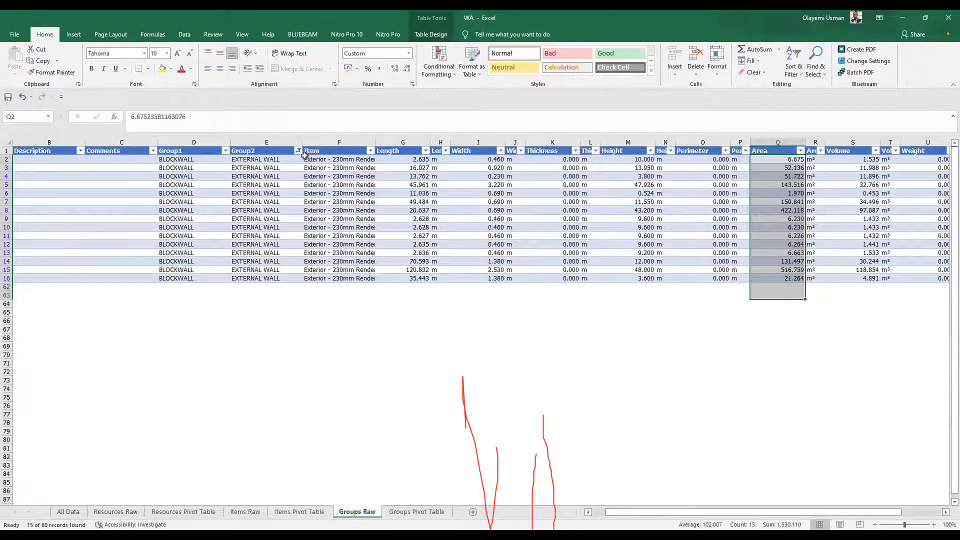
- Change the Group2 column filter to show only the INTERNAL WALL rows
left_click(298, 150)
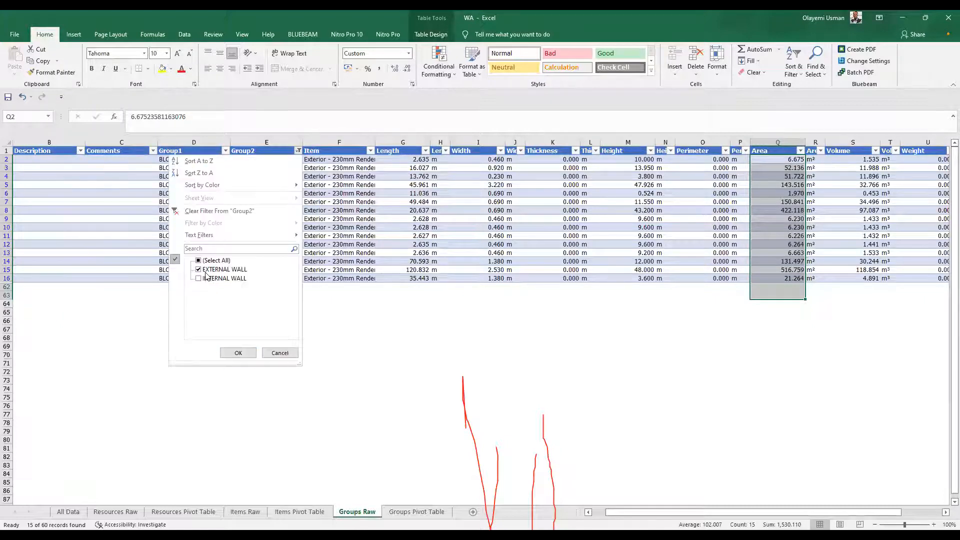
left_click(198, 269)
left_click(199, 278)
left_click(200, 278)
left_click(238, 353)
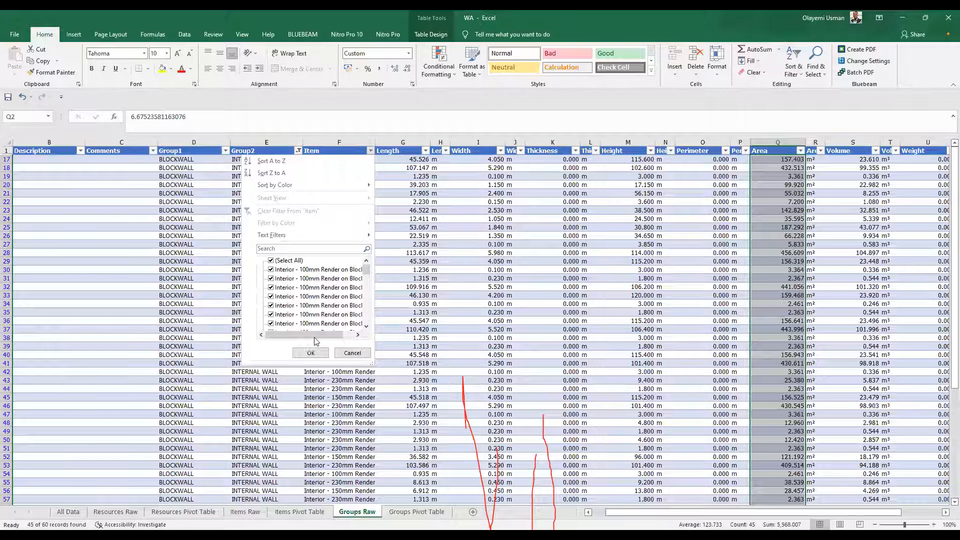
left_click(290, 248)
type("100")
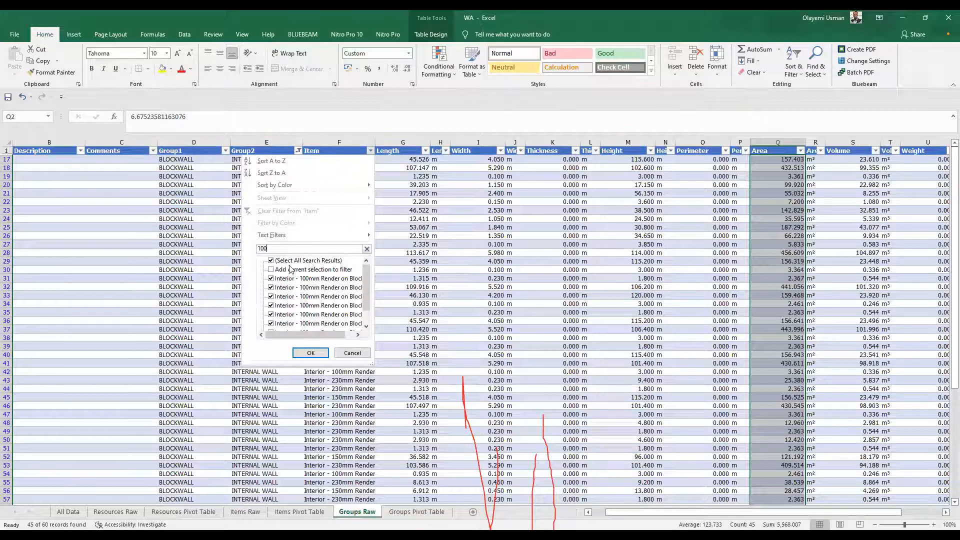
left_click(272, 261)
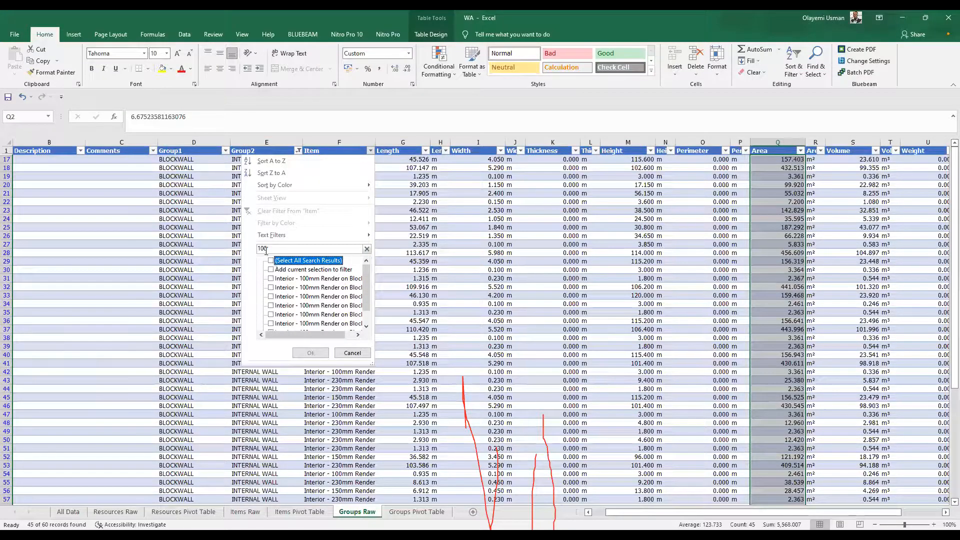
left_click(273, 269)
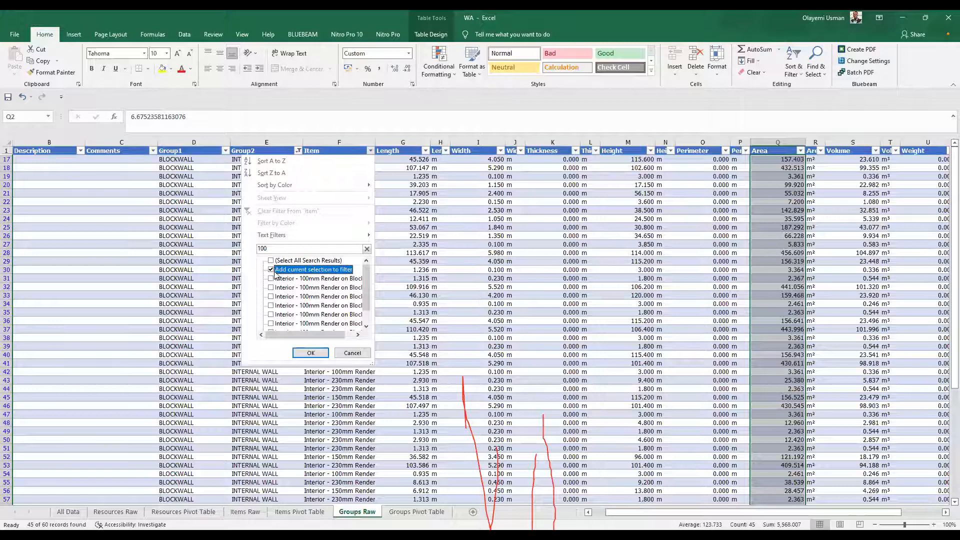
left_click(273, 278)
left_click(274, 287)
left_click(273, 296)
left_click(274, 315)
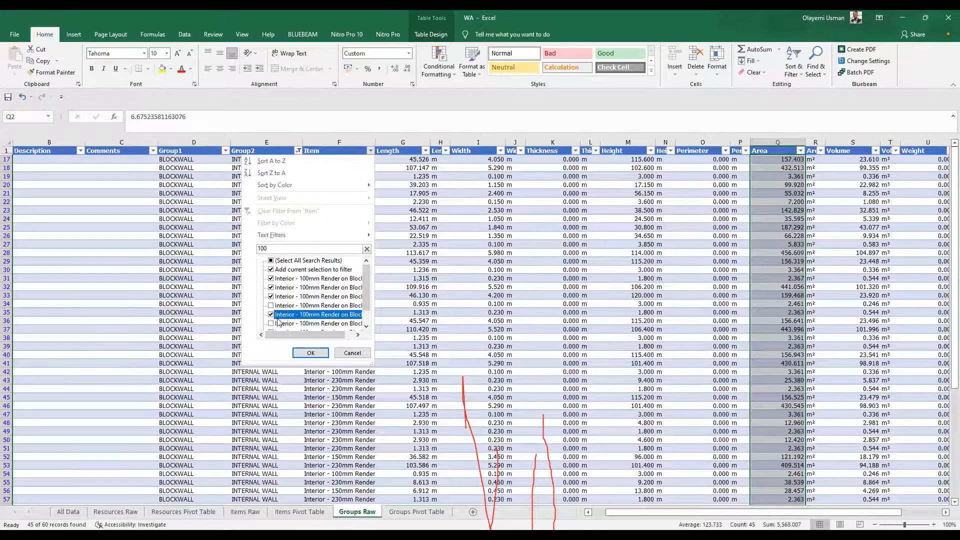
left_click(273, 296)
left_click(305, 315)
left_click(294, 306)
left_click(291, 297)
scroll(365, 297, "down", 2)
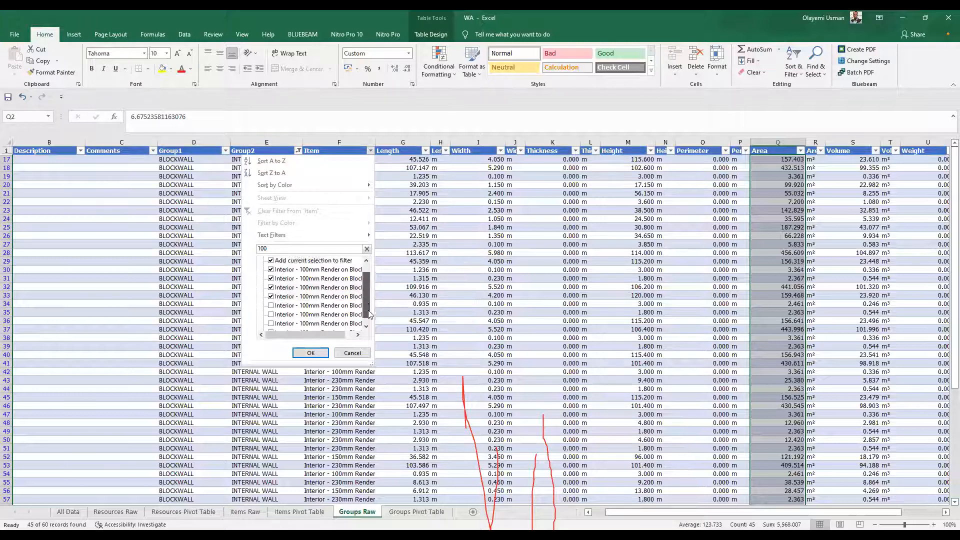
left_click(281, 297)
left_click(282, 306)
left_click(283, 314)
left_click(284, 323)
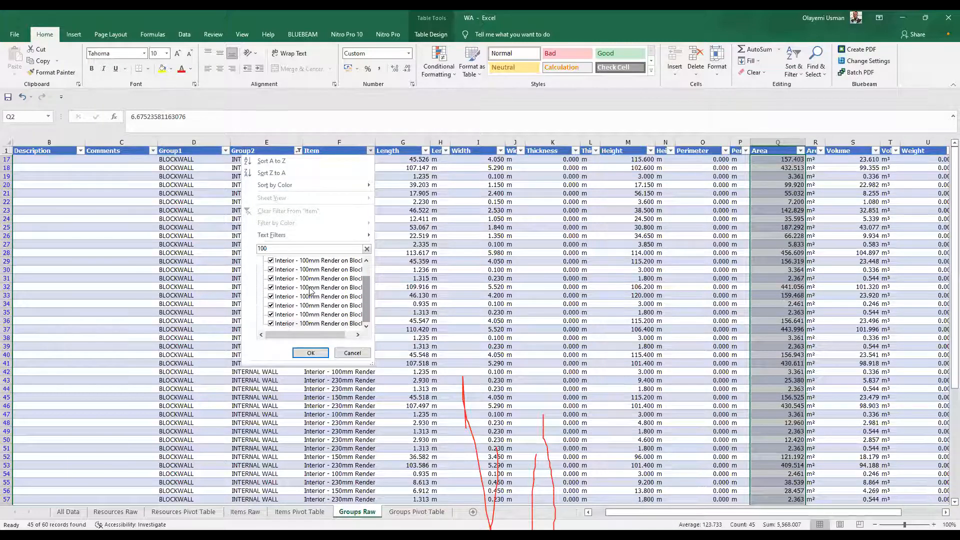
scroll(303, 368, "up", 2)
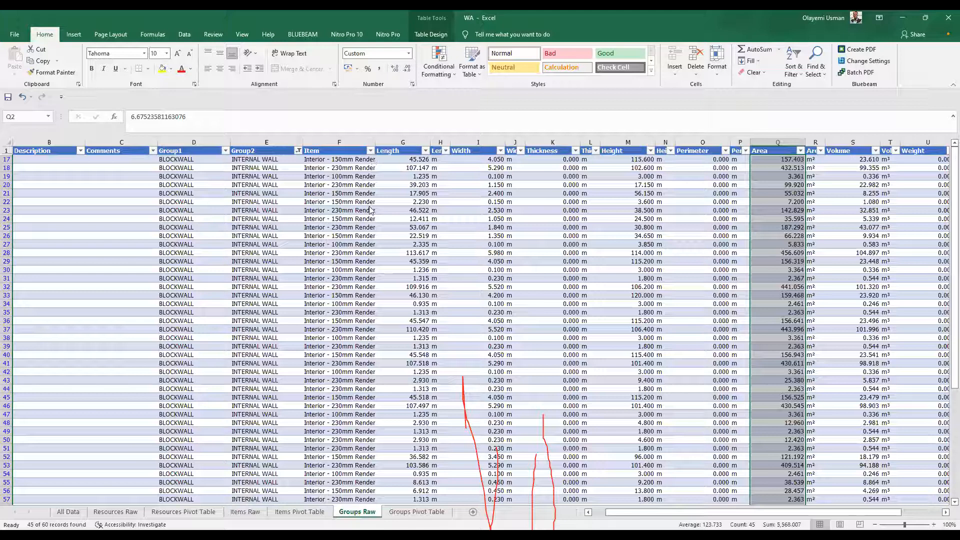
- Filter the Item column by the search term 100 to read the Area sum of the 100mm internal walls
left_click(370, 151)
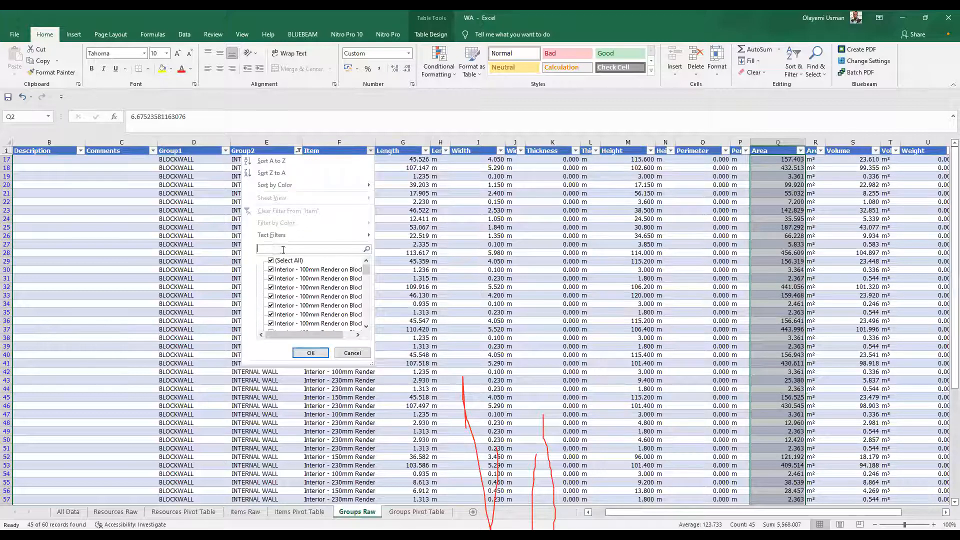
left_click(271, 261)
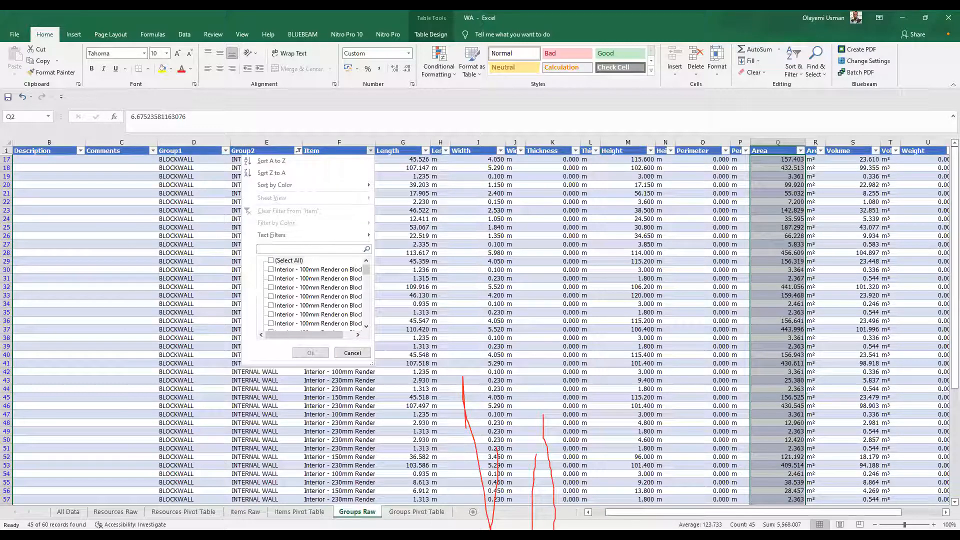
type("100")
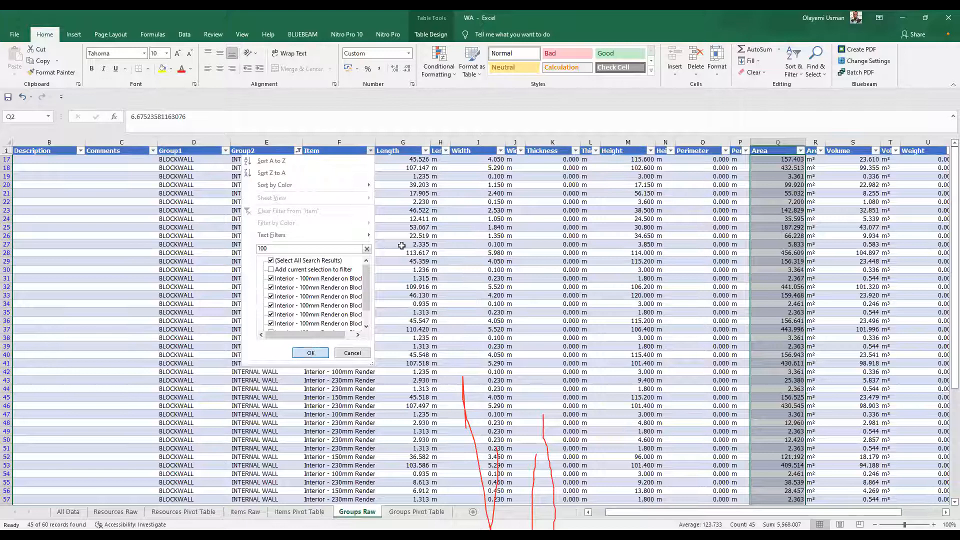
left_click(310, 353)
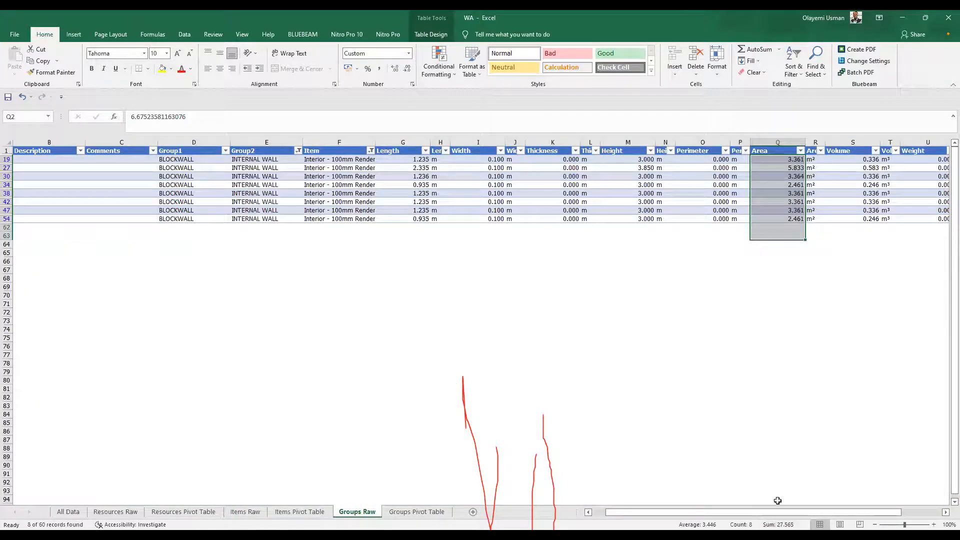
- Filter the Item column by the search term 230 to show only the 230mm internal walls
left_click(368, 151)
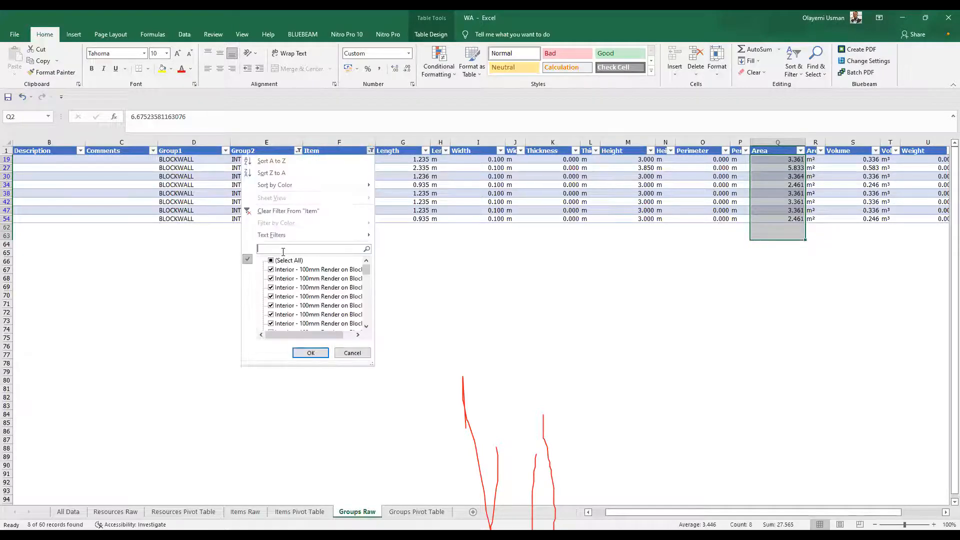
type("230")
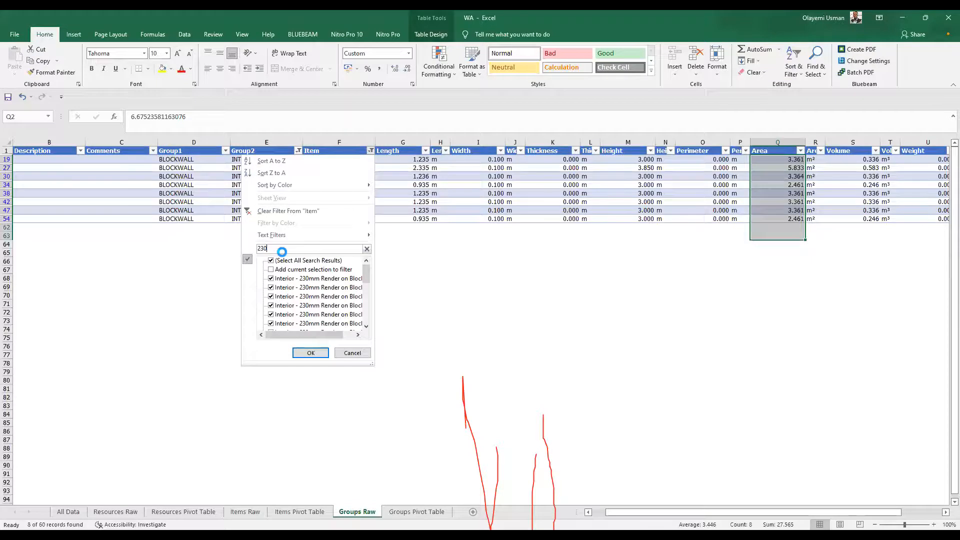
key("Return")
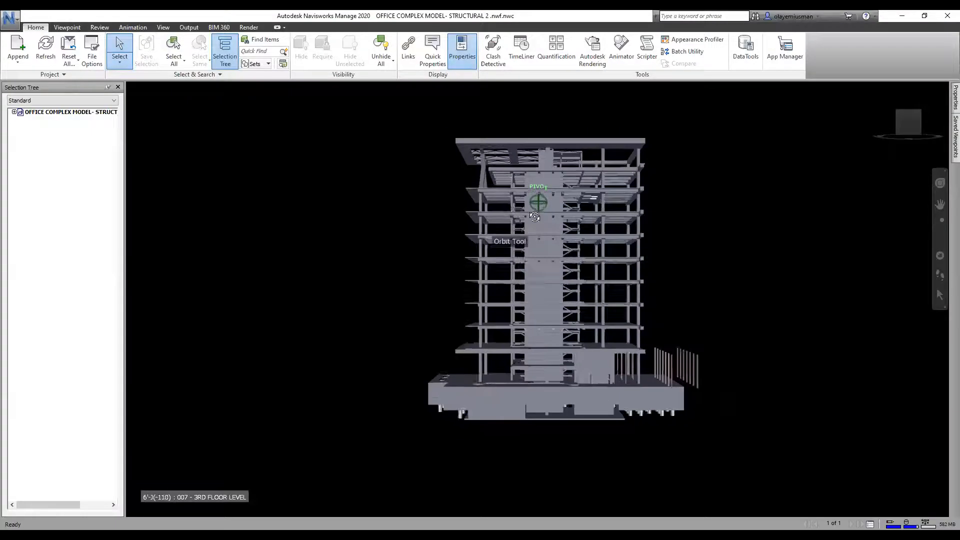
- In the Navisworks structural model, list the building levels and highlight Basement Plan - Level 1, 1st Floor Level and Roof Plan in turn
mouse_move(540, 204)
middle_mouse_down("shift")
mouse_move(665, 233)
mouse_move(563, 202)
middle_mouse_up("shift")
scroll(564, 202, "up", 4)
scroll(556, 244, "down", 3)
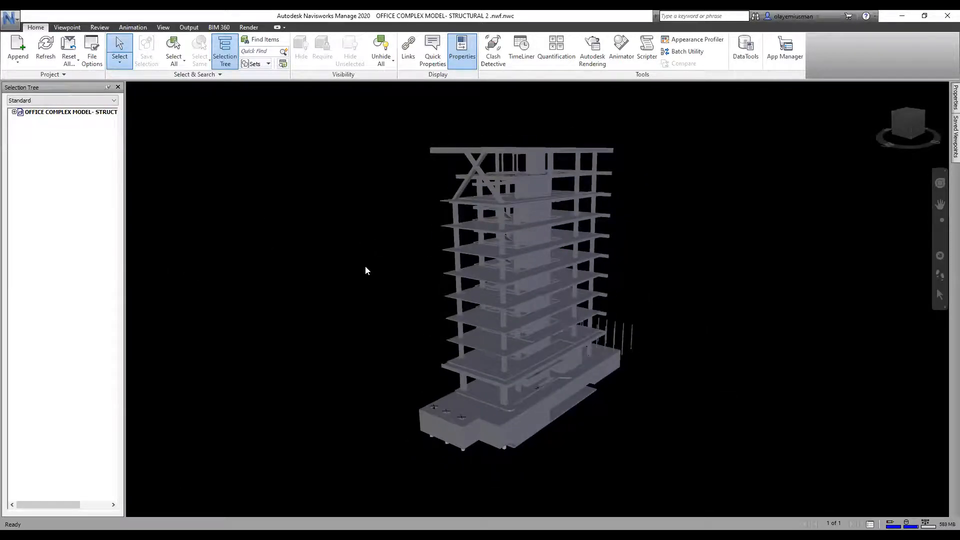
middle_click_drag(530, 254, 443, 247, "shift")
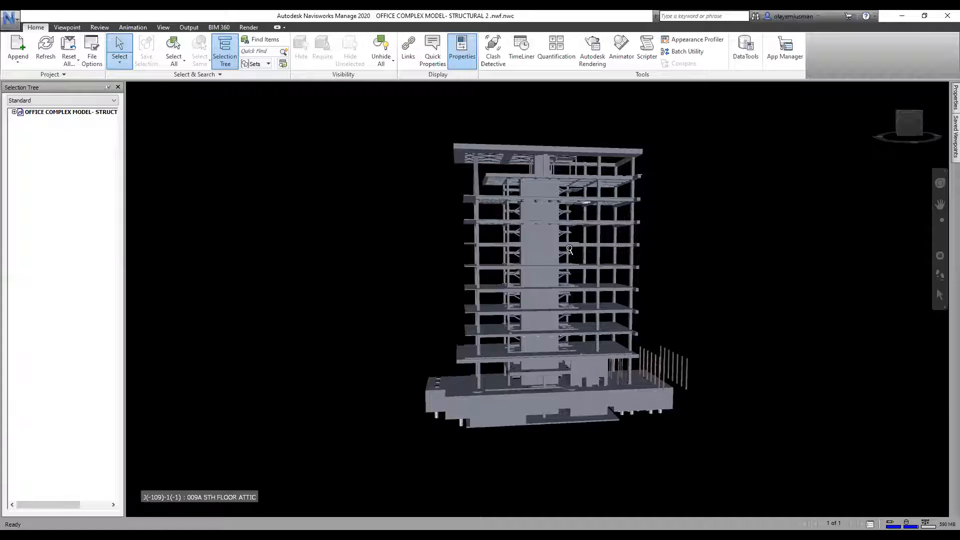
scroll(569, 250, "up", 2)
middle_click_drag(440, 251, 592, 262, "shift")
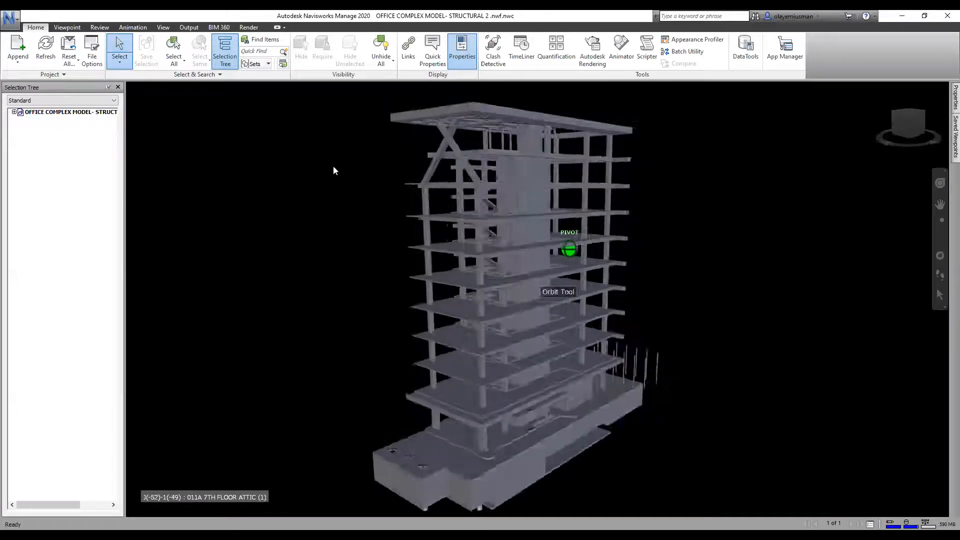
left_click(14, 112)
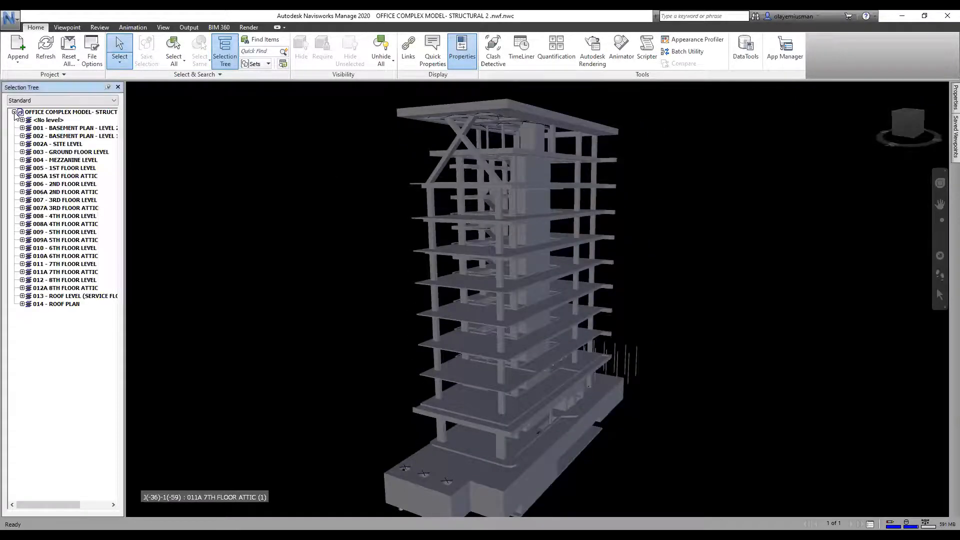
left_click(78, 136)
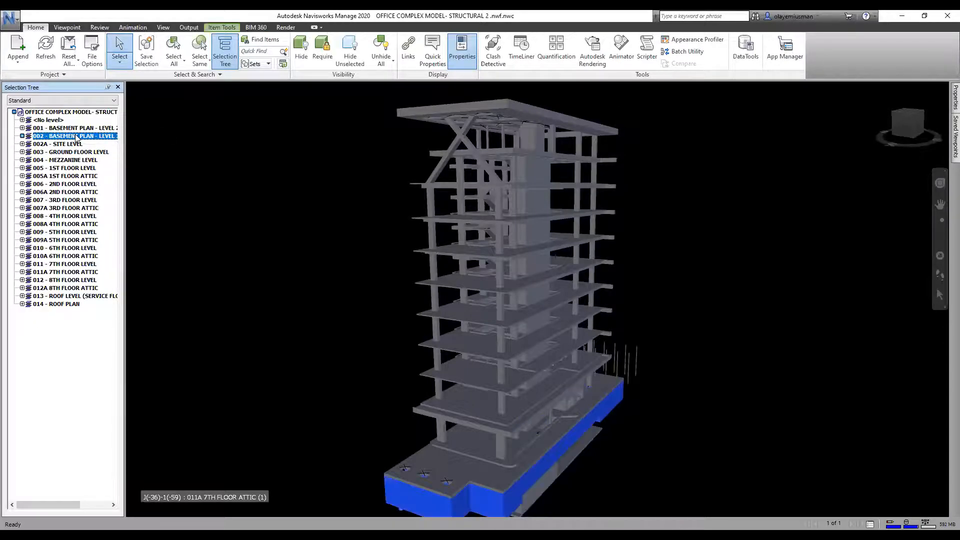
left_click(69, 168)
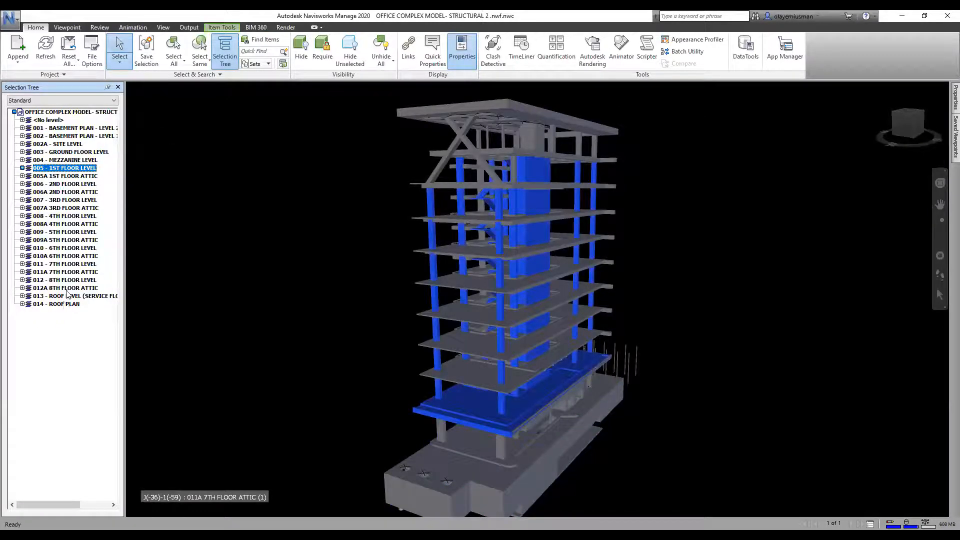
left_click(69, 310)
left_click(69, 304)
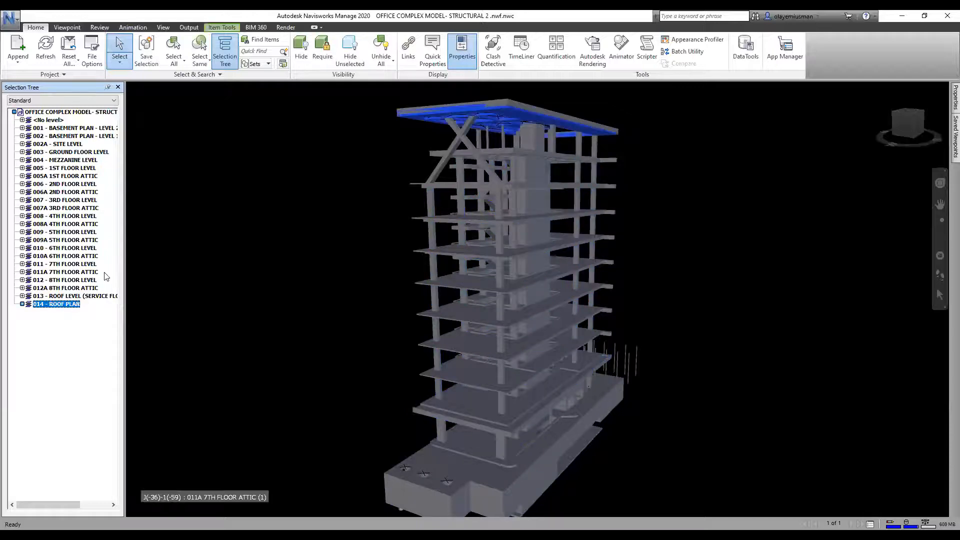
- Expand the 3rd and 4th floor levels in the selection tree and highlight the 4th floor's Structural Framing
left_click(22, 200)
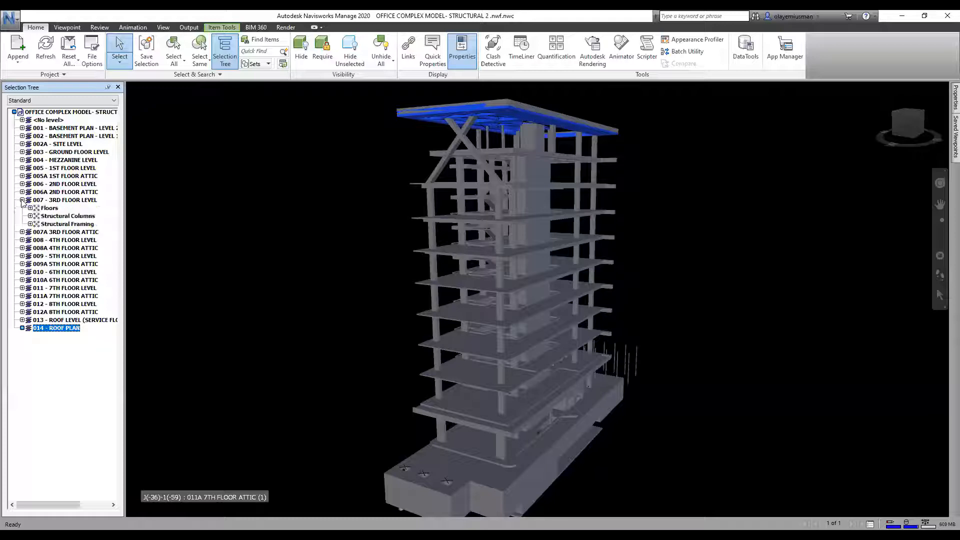
left_click(30, 216)
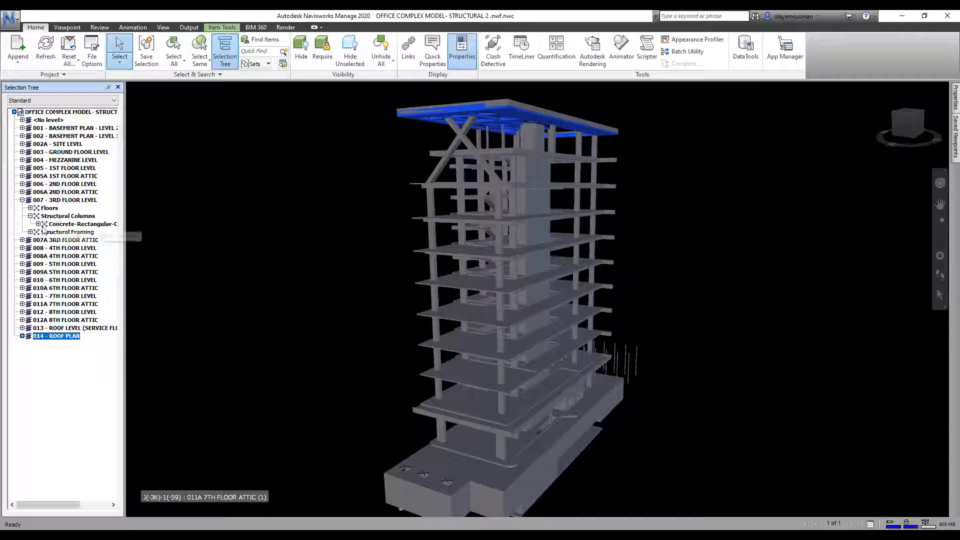
left_click(22, 247)
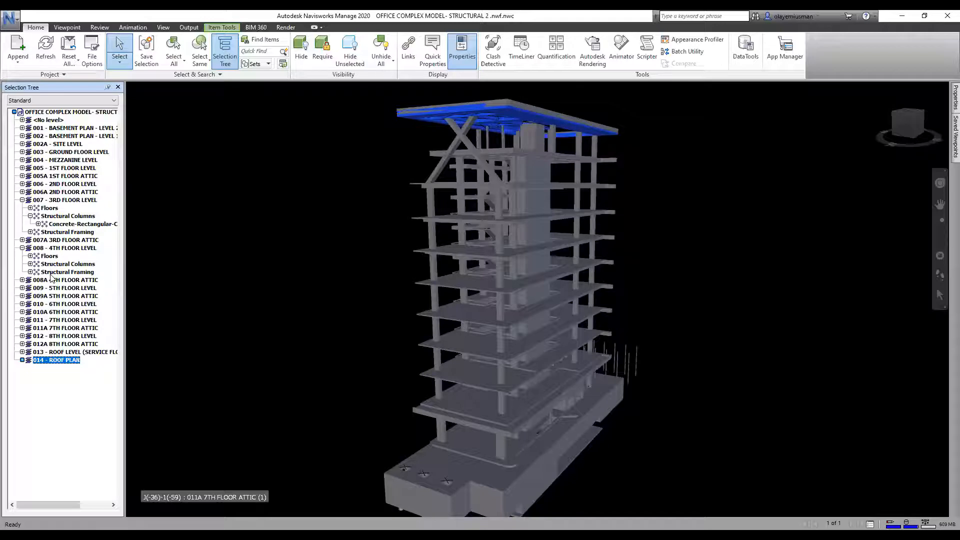
left_click(52, 272)
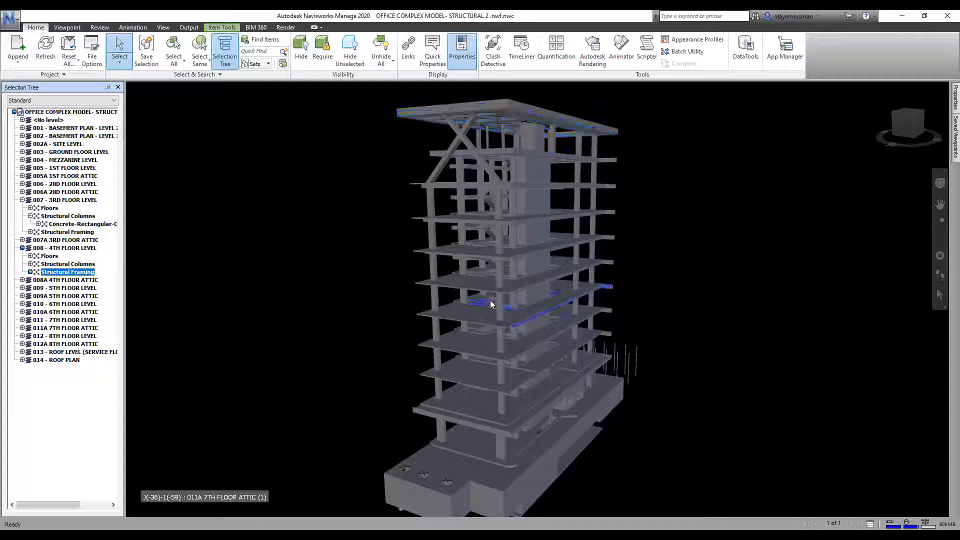
scroll(596, 313, "up", 2)
middle_click_drag(597, 314, 570, 272, "shift")
scroll(570, 299, "up", 4)
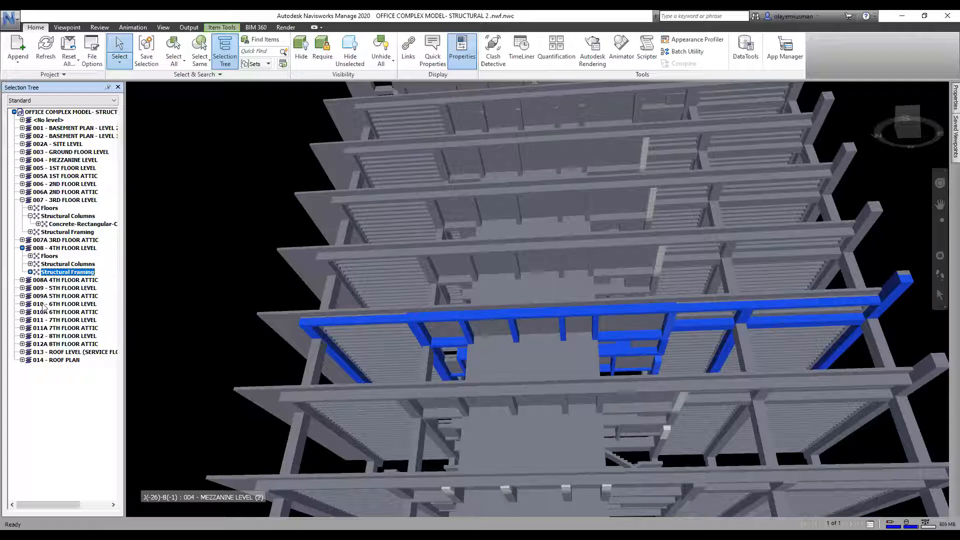
- Among the 4th floor's concrete rectangular beams, highlight the 650 x 750mm, 230 x 700mm and 350 x 750mm sizes, and select the floor's Structural Columns
left_click(30, 272)
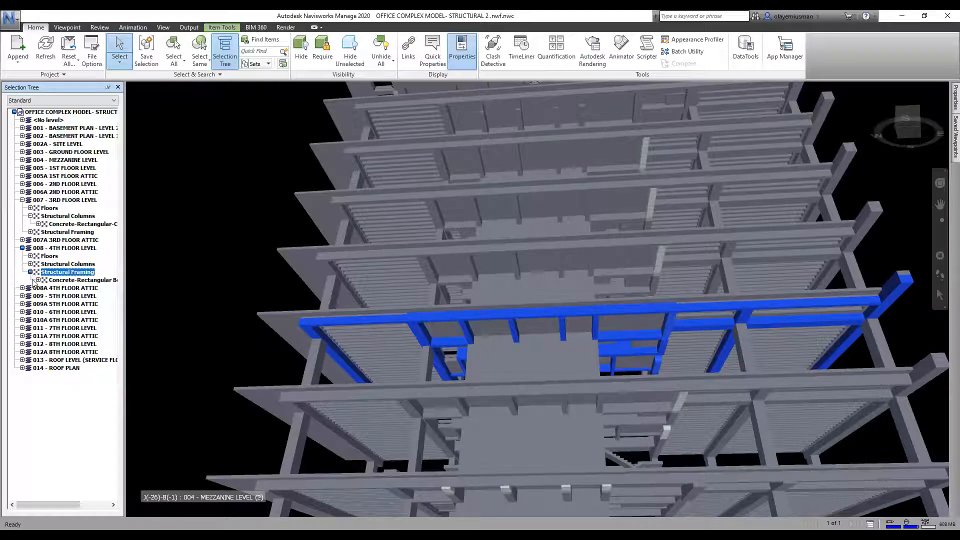
left_click(39, 280)
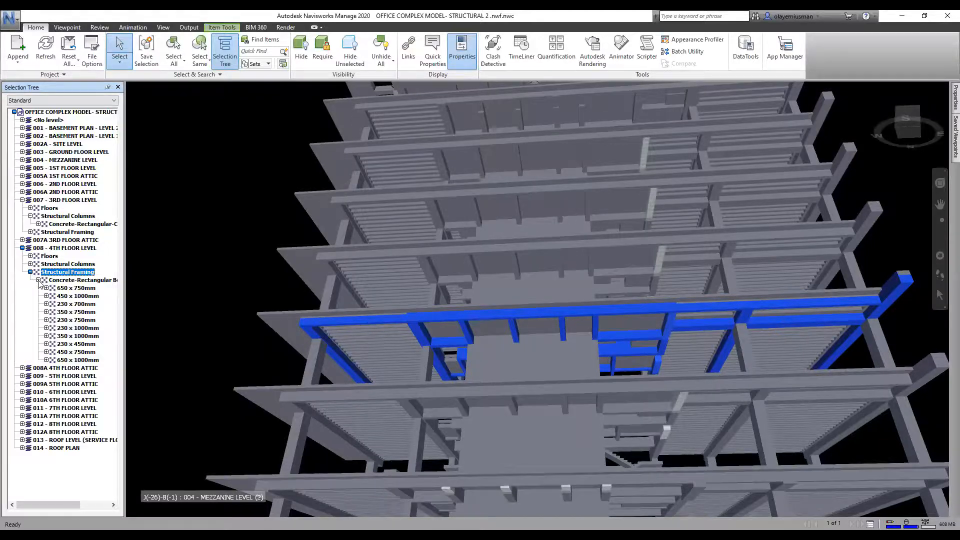
left_click(72, 288)
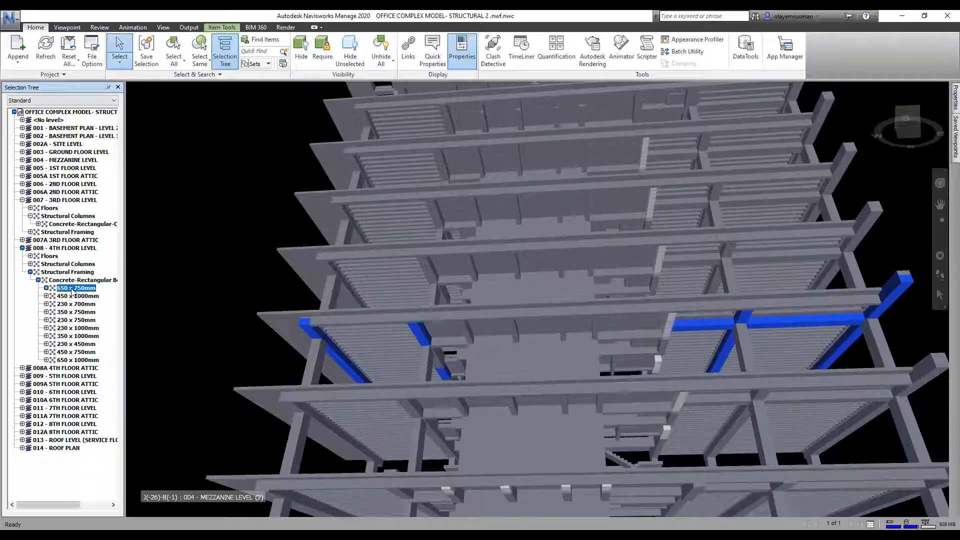
left_click(73, 304)
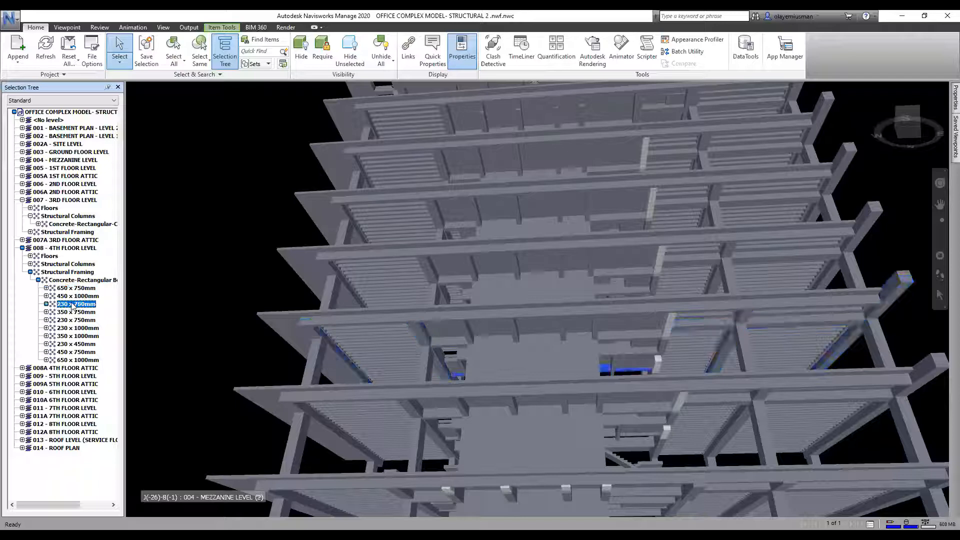
left_click(72, 312)
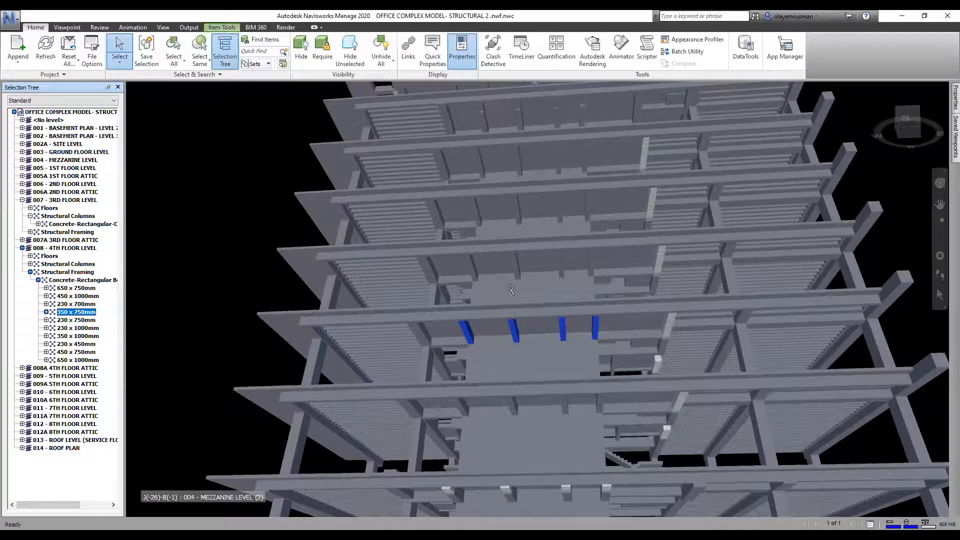
scroll(510, 288, "down", 4)
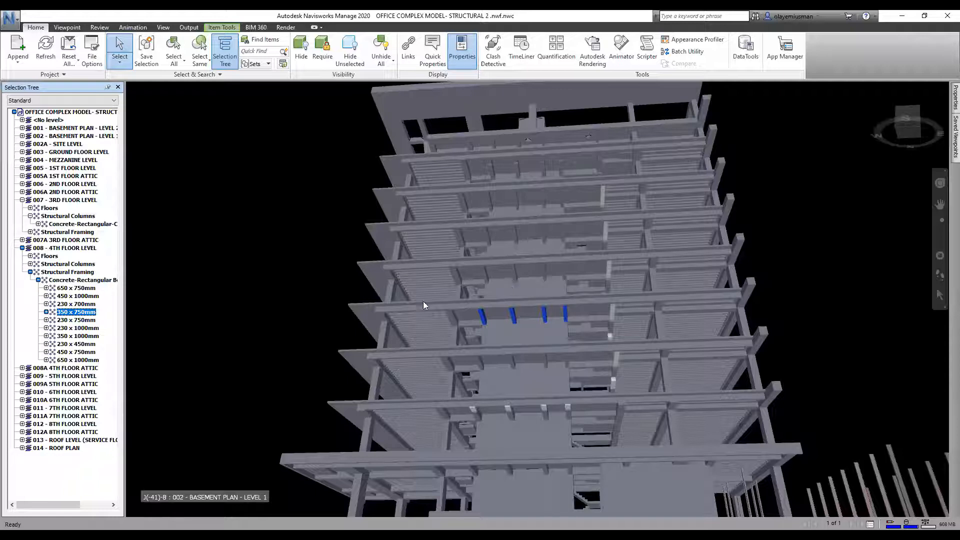
left_click(70, 264)
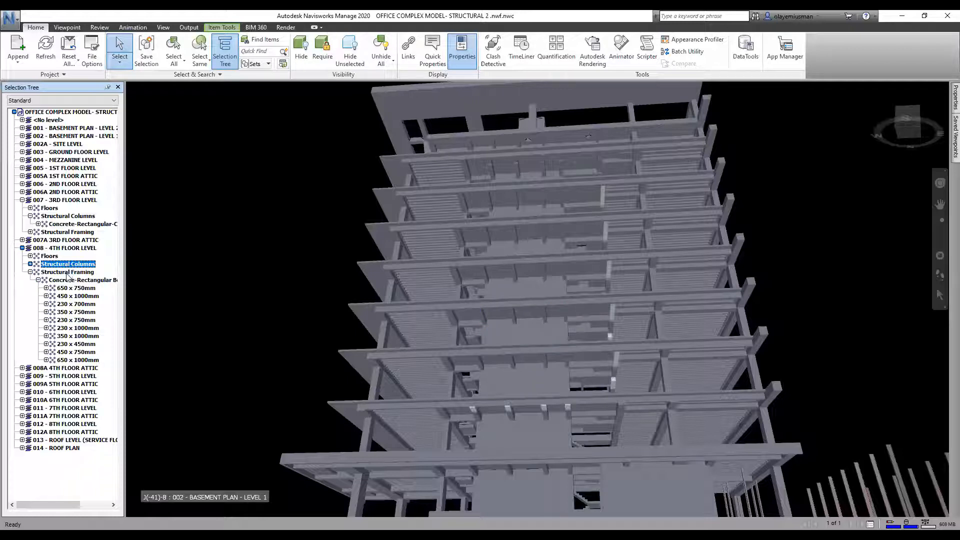
- Add the 4th floor's Structural Framing to the selected Structural Columns and list its concrete rectangular beam sizes
left_click(67, 272, "ctrl")
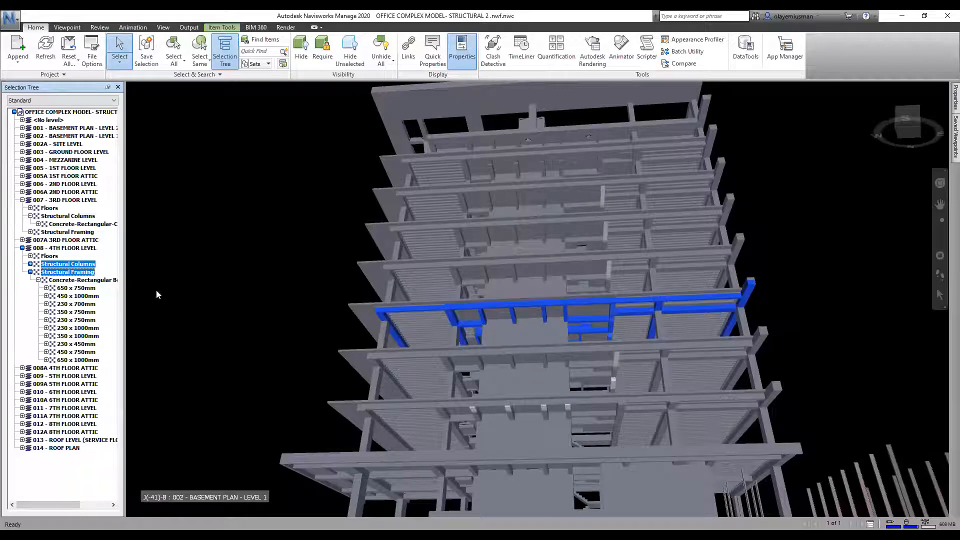
left_click(30, 272)
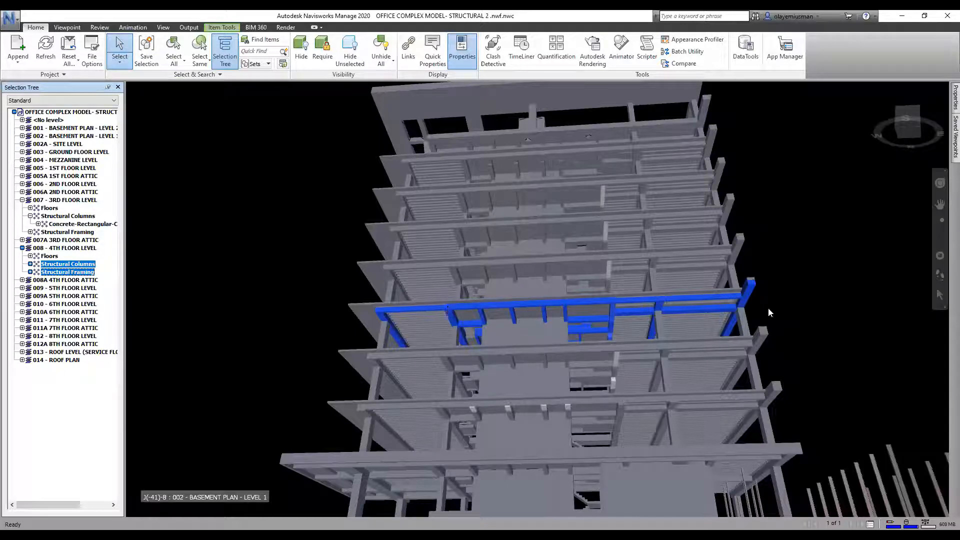
mouse_move(748, 319)
middle_mouse_down("shift")
mouse_move(729, 338)
mouse_move(664, 361)
mouse_move(730, 364)
mouse_move(710, 365)
middle_mouse_up("shift")
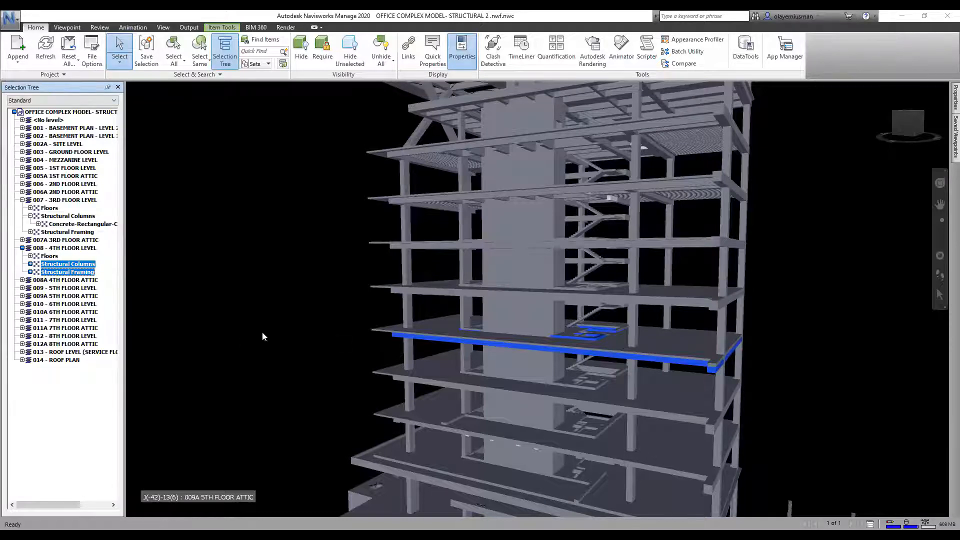
left_click(30, 272)
left_click(38, 280)
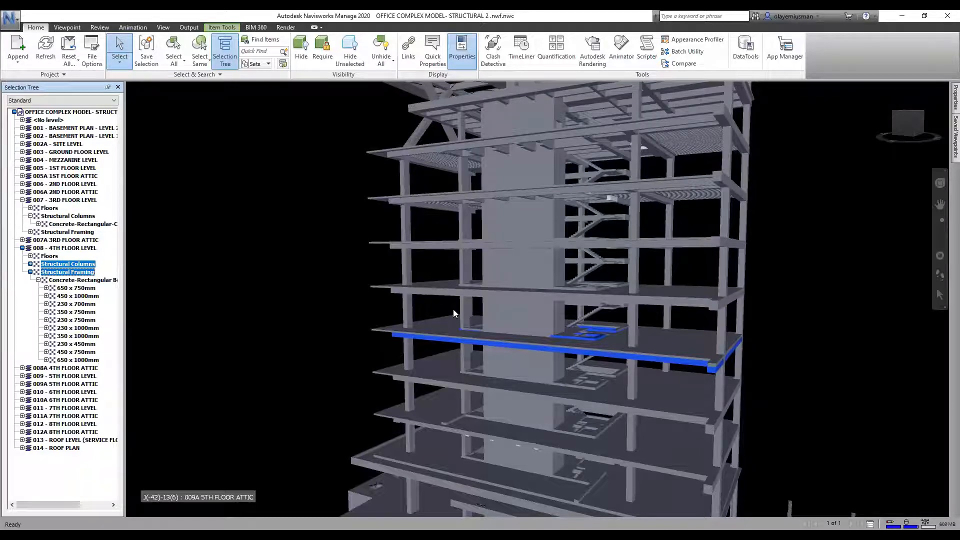
scroll(381, 344, "up", 3)
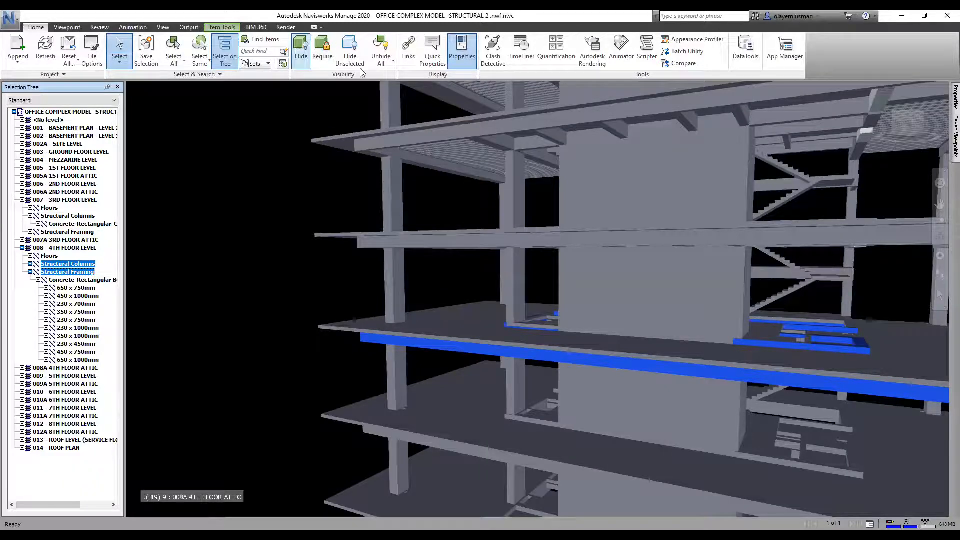
- Hide everything except the selected 4th floor columns and framing, and examine the isolated beam layout from above and from the side
left_click(350, 53)
middle_click_drag(503, 271, 480, 400, "shift")
scroll(335, 270, "up", 1)
scroll(378, 284, "up", 2)
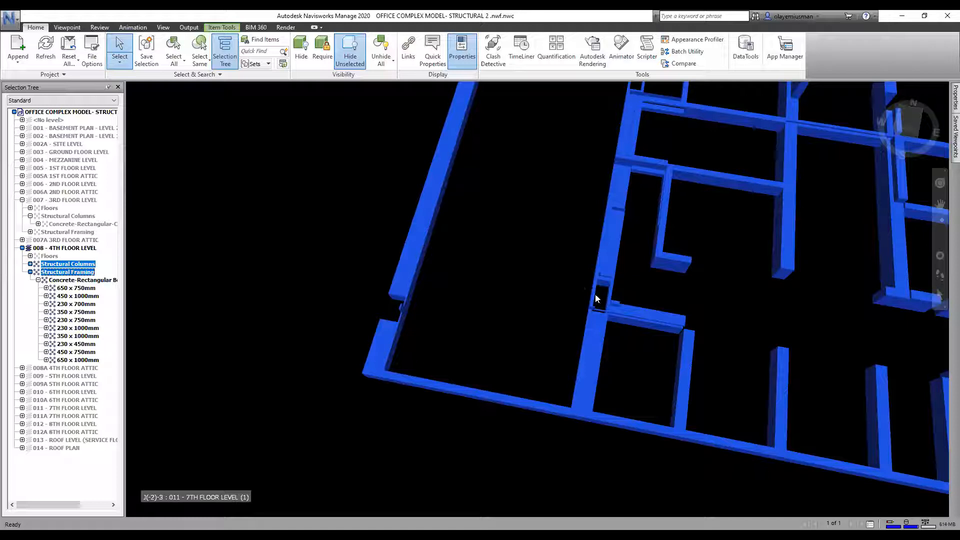
middle_click_drag(472, 226, 476, 448)
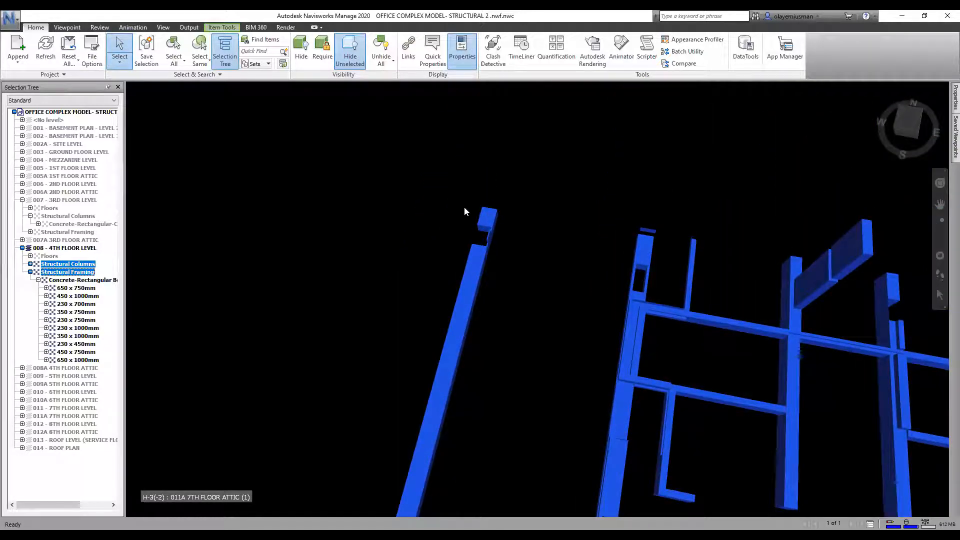
scroll(592, 165, "down", 3)
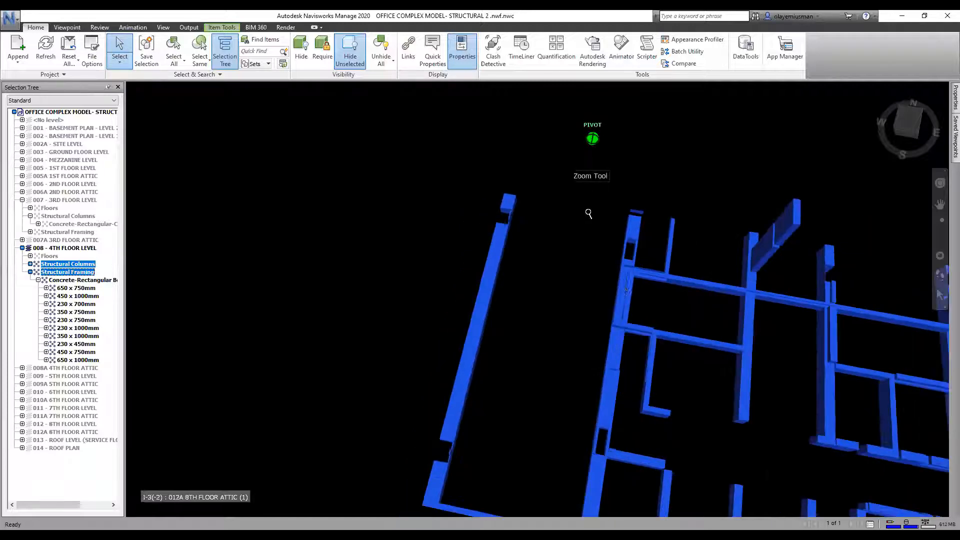
scroll(778, 292, "down", 1)
middle_click_drag(735, 308, 559, 297)
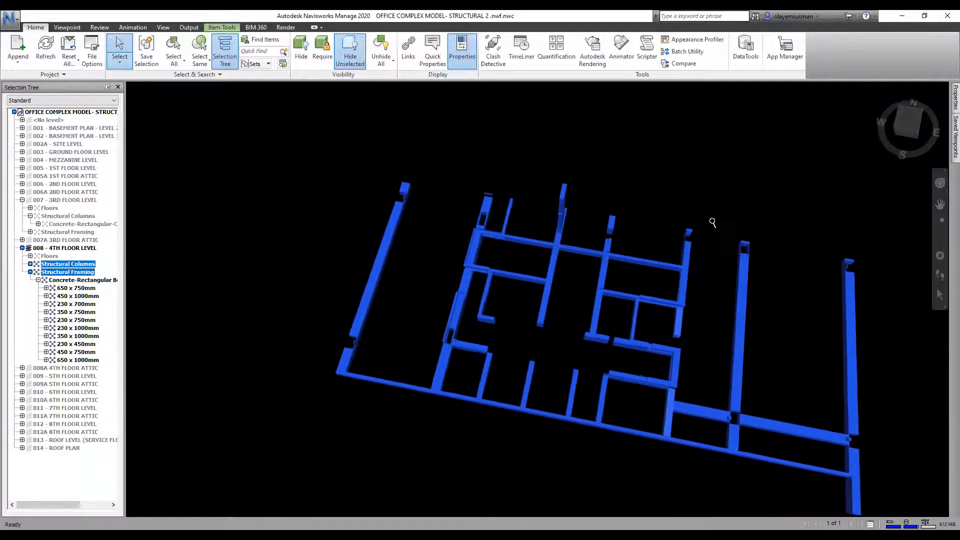
scroll(710, 220, "up", 5)
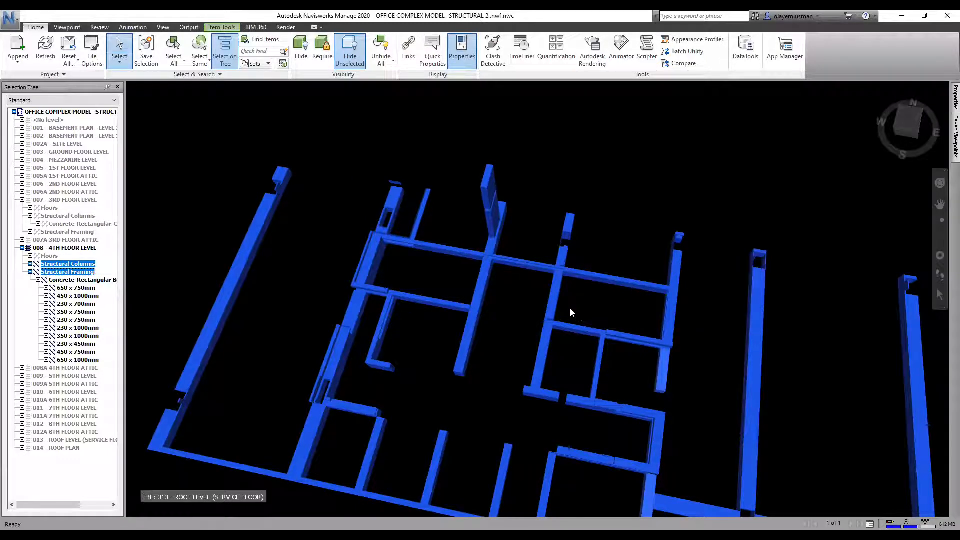
scroll(572, 312, "down", 2)
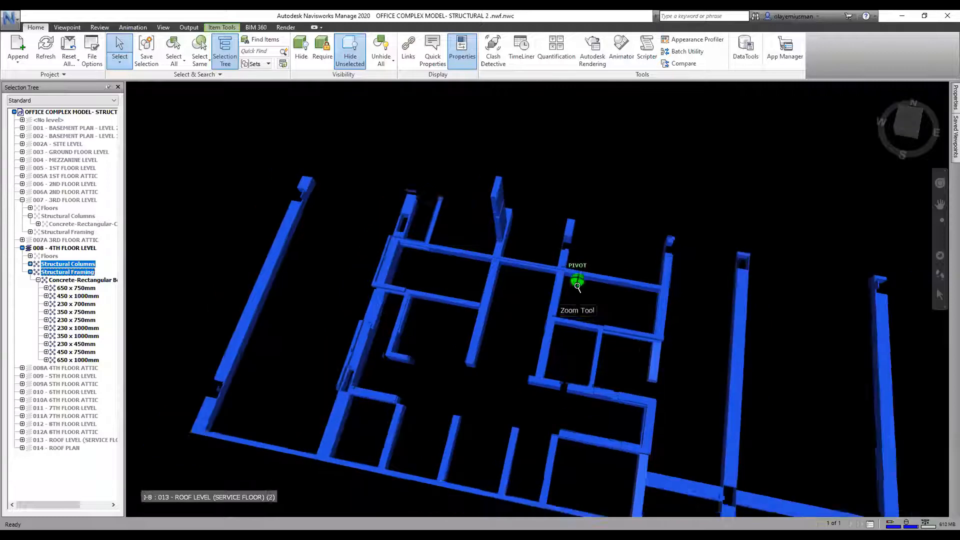
mouse_move(617, 324)
middle_mouse_down("shift")
mouse_move(602, 273)
mouse_move(618, 315)
mouse_move(643, 238)
mouse_move(446, 345)
middle_mouse_up("shift")
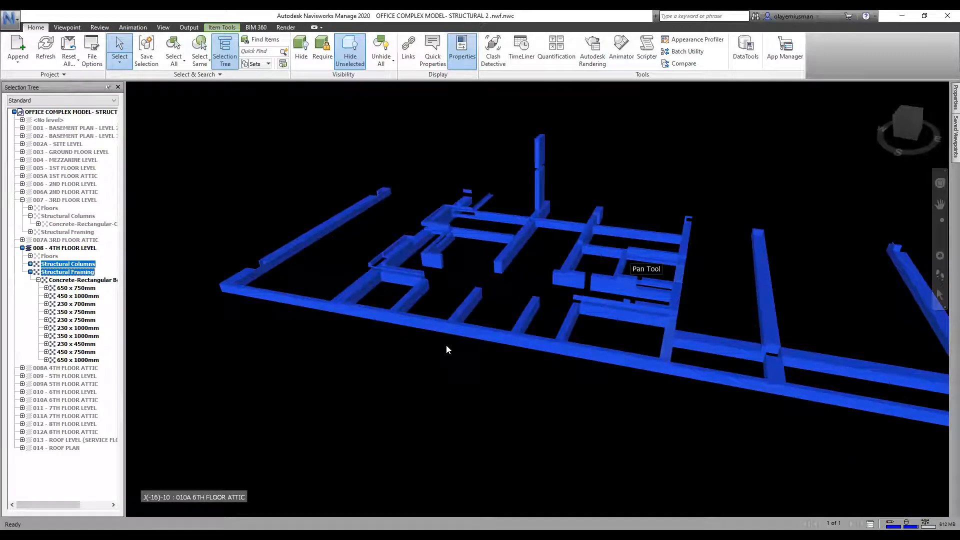
- Collapse the 4th floor's Structural Framing branch and unhide all elements of the building
left_click(30, 272)
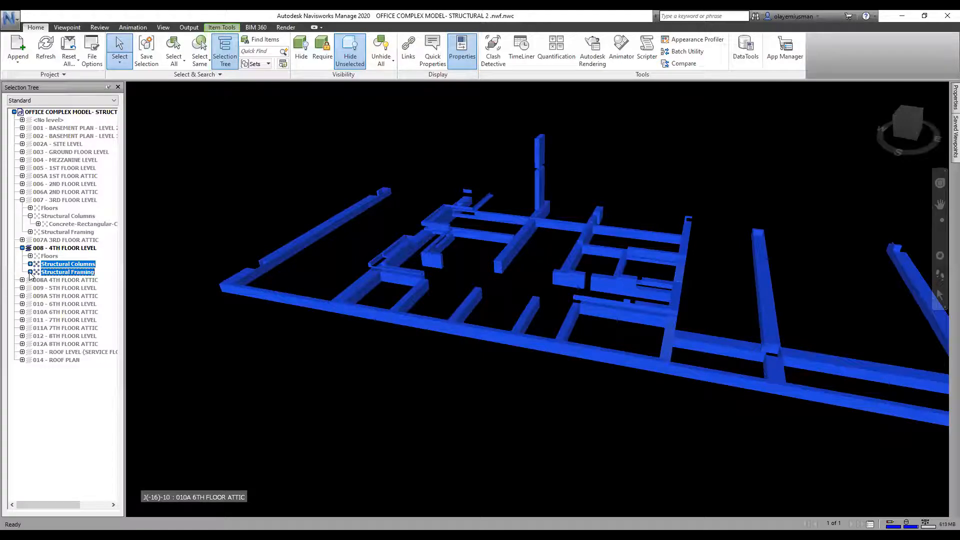
left_click(374, 44)
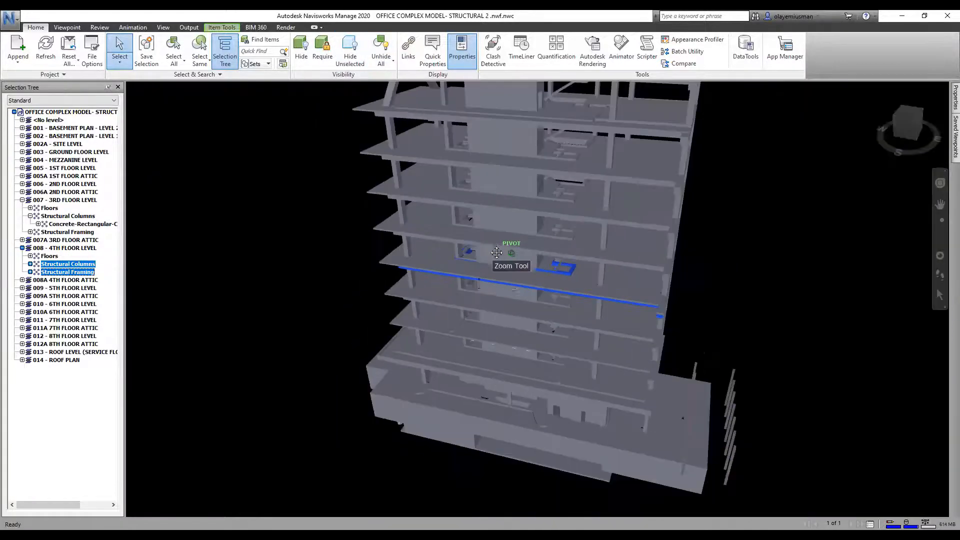
middle_click_drag(484, 269, 499, 334)
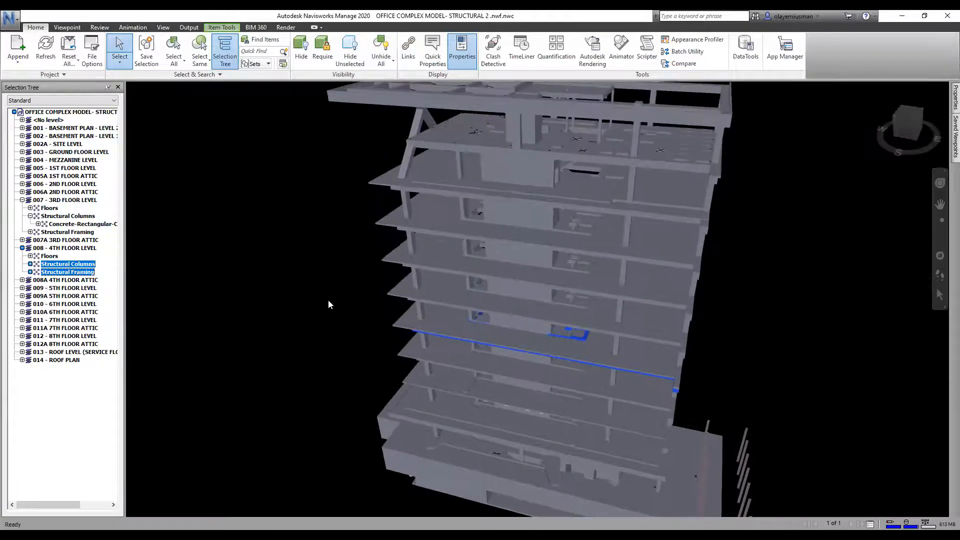
- Set up a Quantification project with no catalog, metric units, all general takeoff properties, and both metric and imperial units shown for each property
left_click(556, 45)
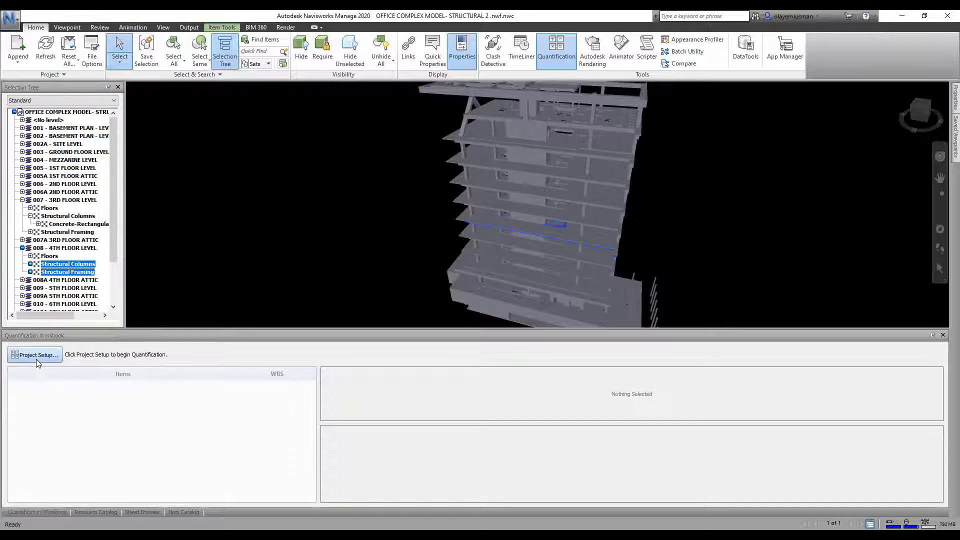
left_click(377, 235)
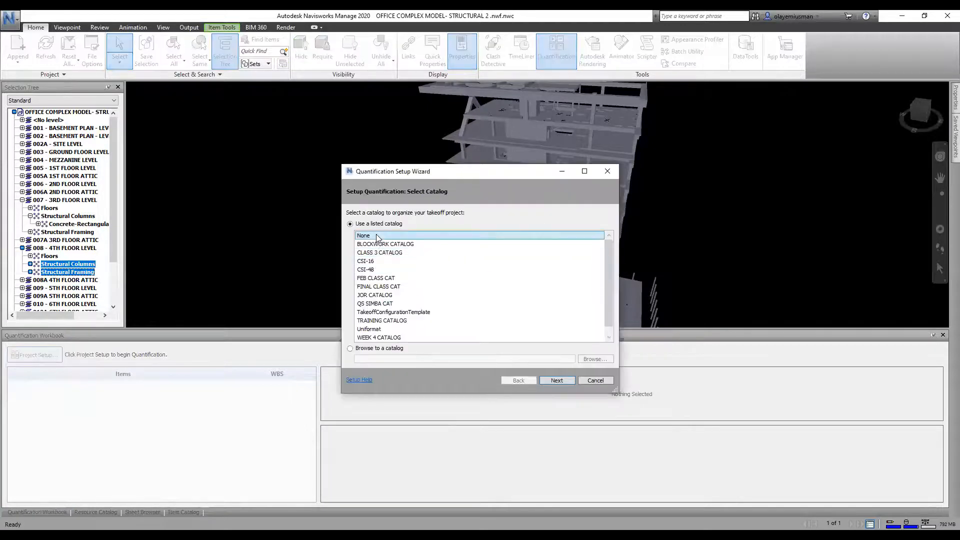
left_click(559, 380)
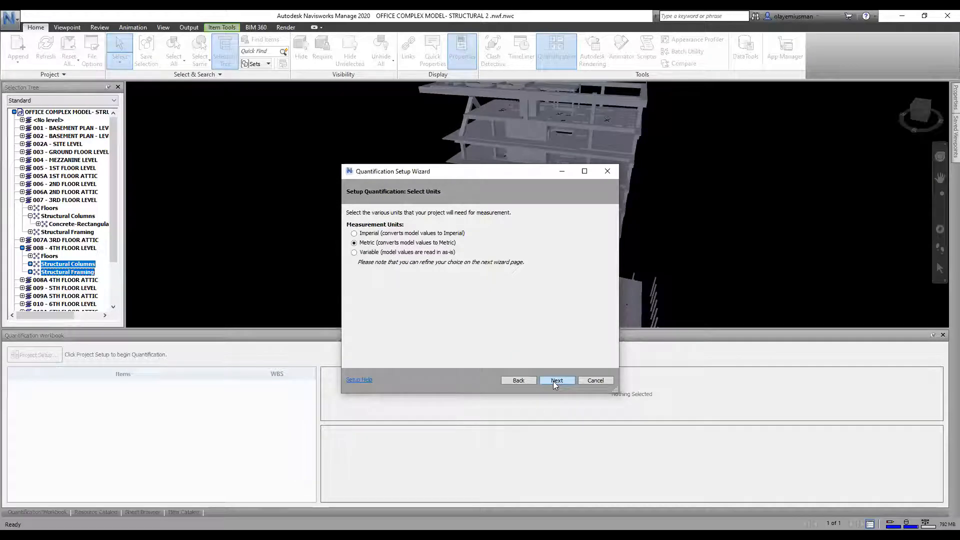
left_click(553, 381)
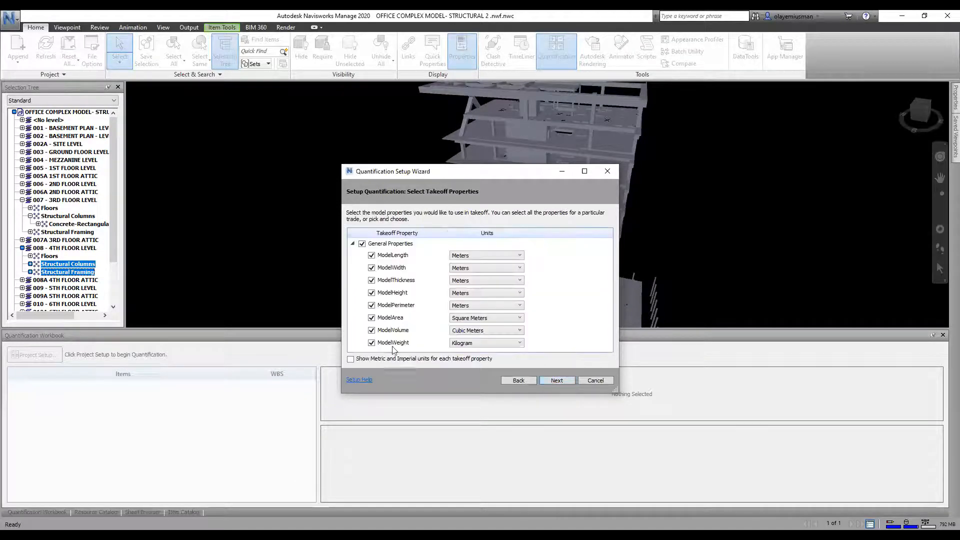
left_click(374, 361)
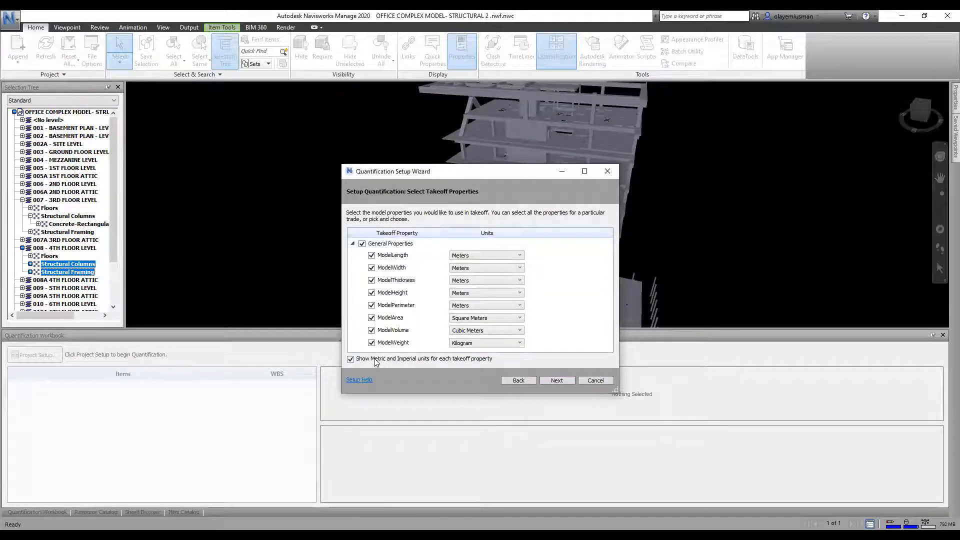
left_click(558, 381)
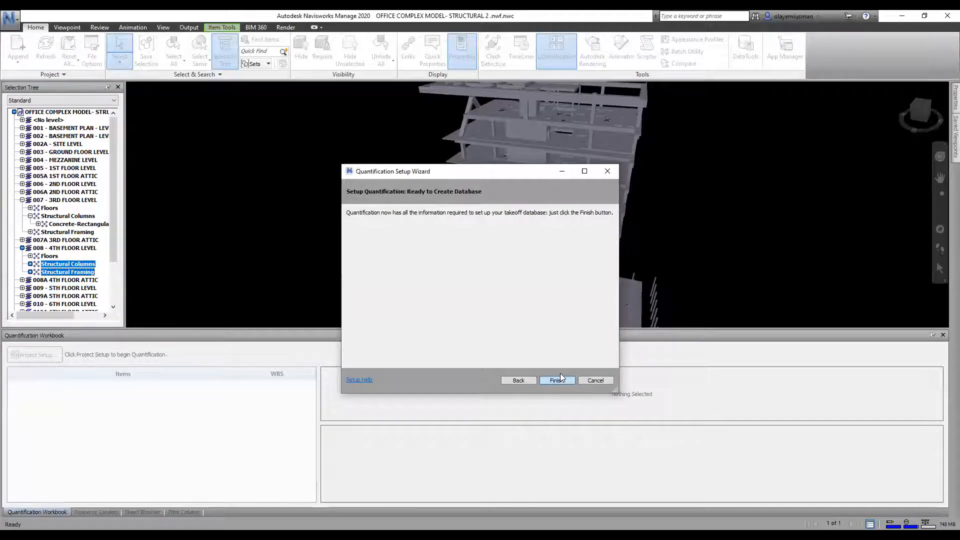
left_click(558, 380)
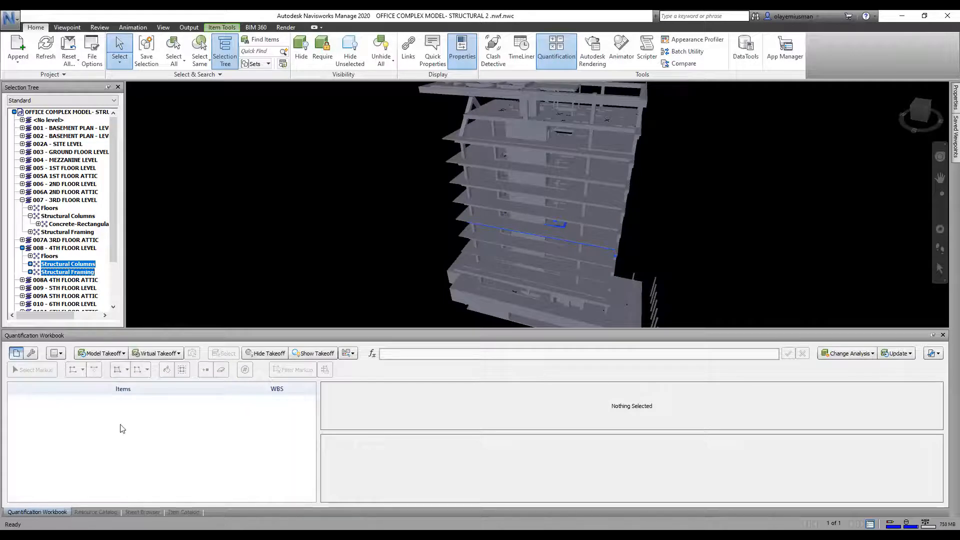
- Select only the 4th floor's Structural Framing and create an item catalog group named 4th floor beams
left_click(58, 272)
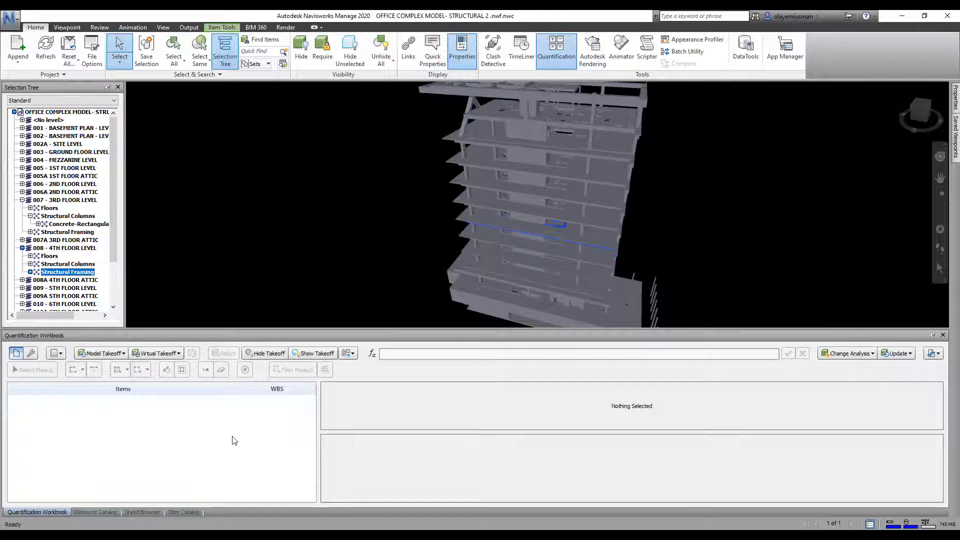
left_click(178, 512)
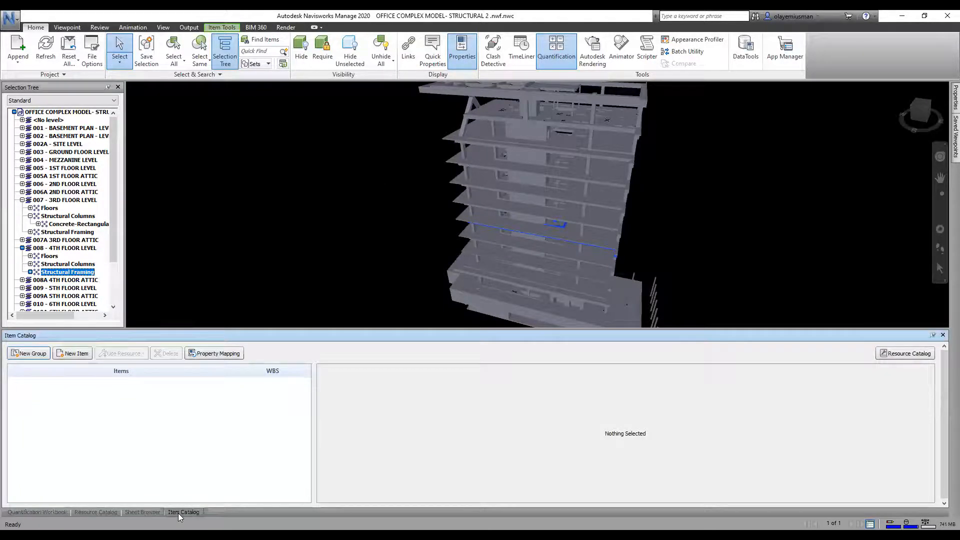
left_click(25, 354)
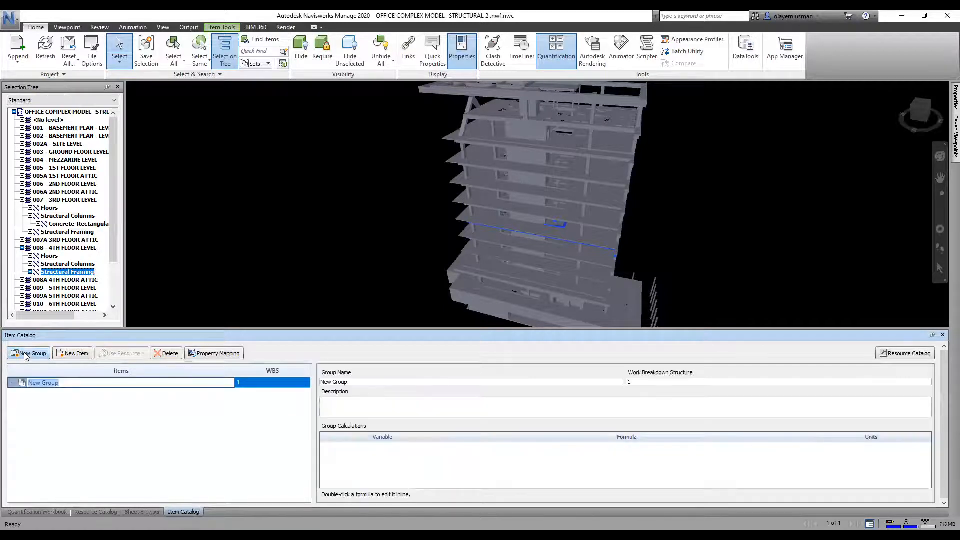
type("4th floor beams")
key("Return")
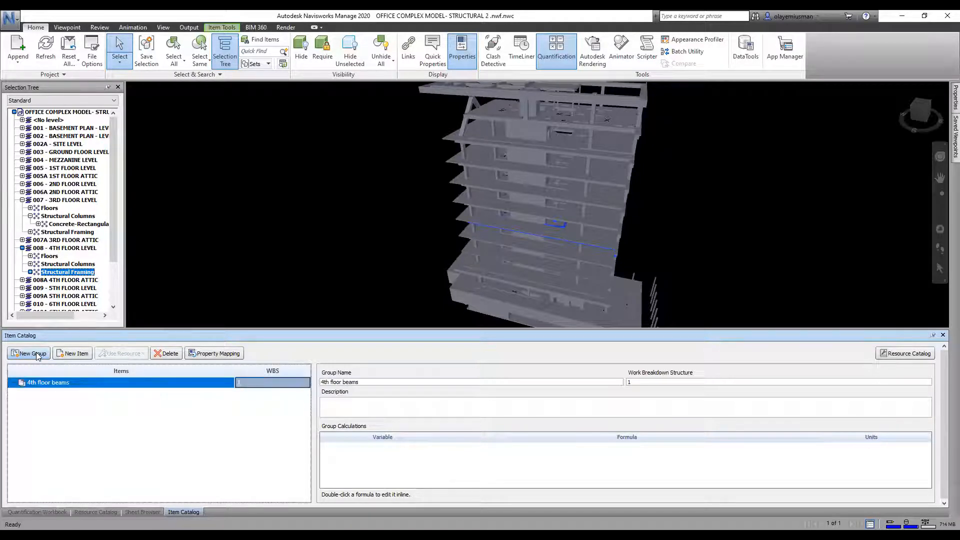
- Take off the 4th floor's Structural Framing to the 4th floor beams group
right_click(67, 273)
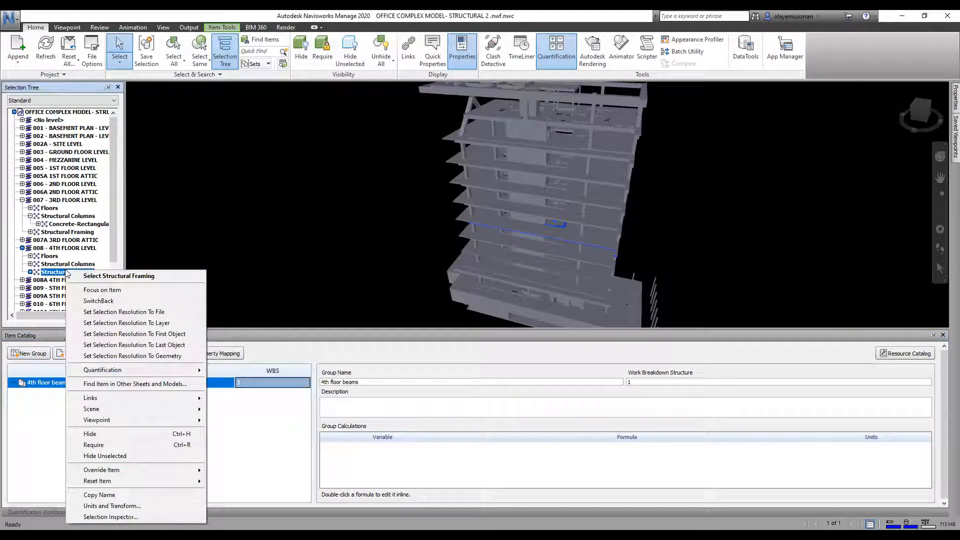
mouse_move(132, 369)
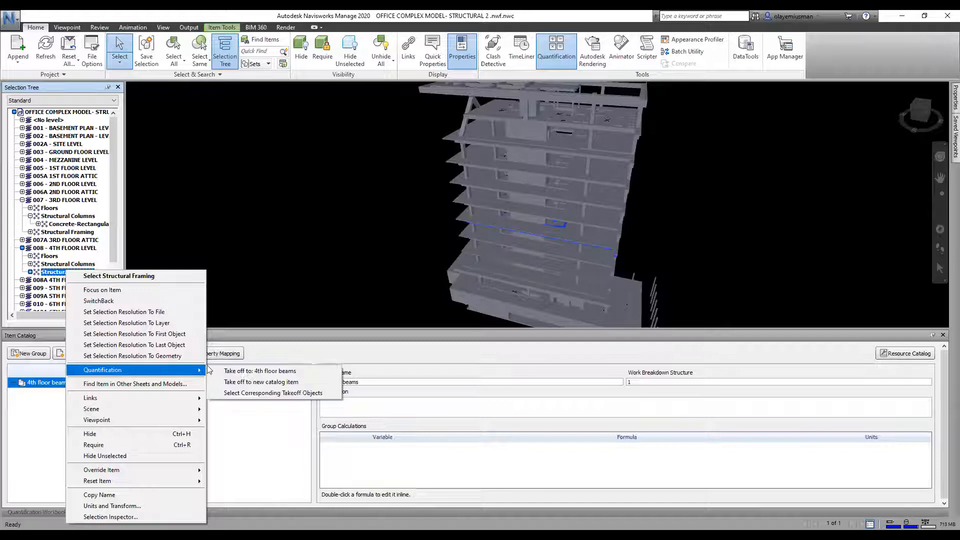
left_click(257, 372)
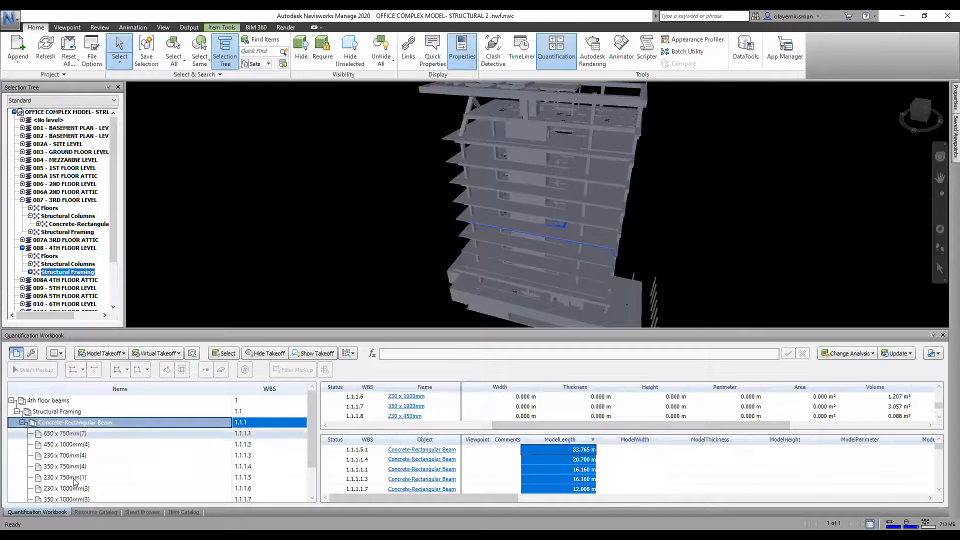
- Create a resource catalog group named FORMWORK
left_click(88, 512)
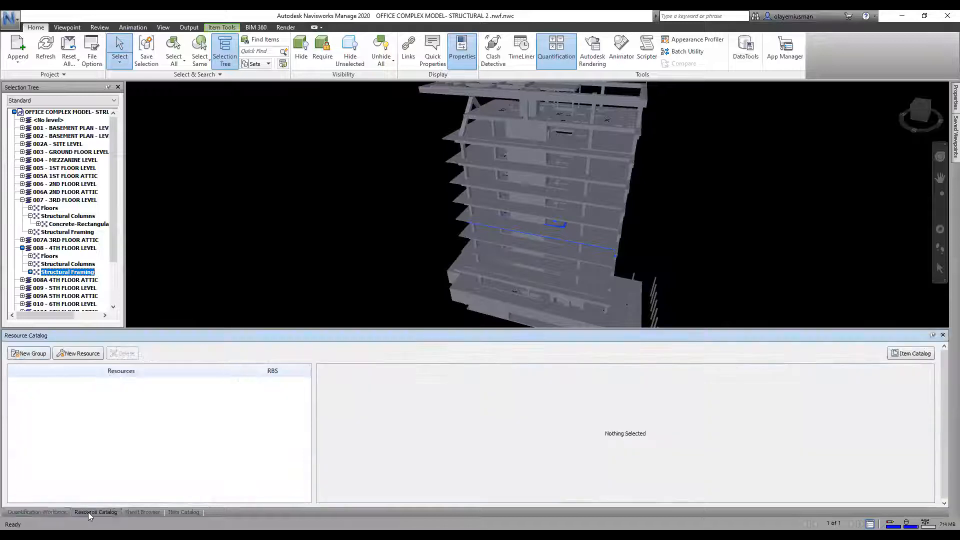
left_click(29, 354)
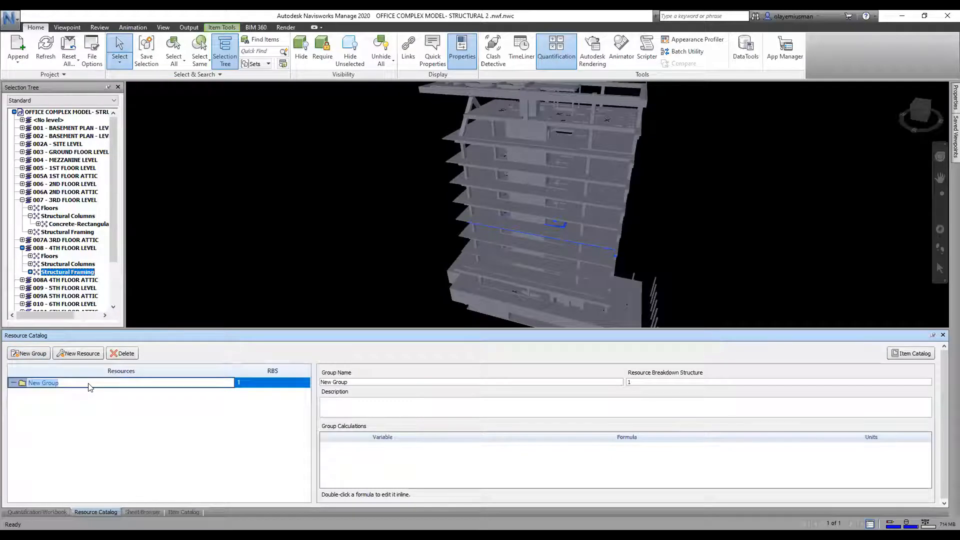
type("FORMWORK")
key("Return")
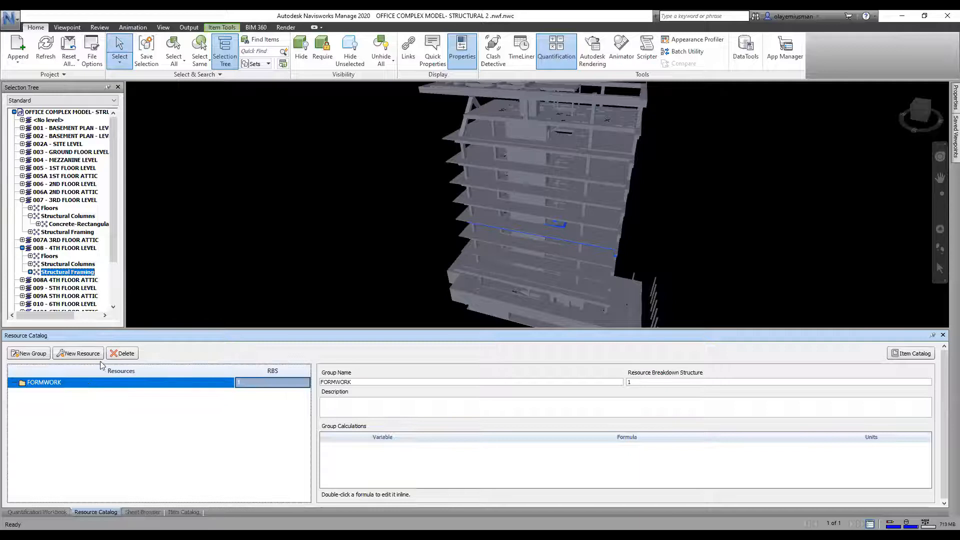
- Expand the 4th floor's Structural Framing down to its concrete rectangular beam sizes and review the list
left_click(30, 271)
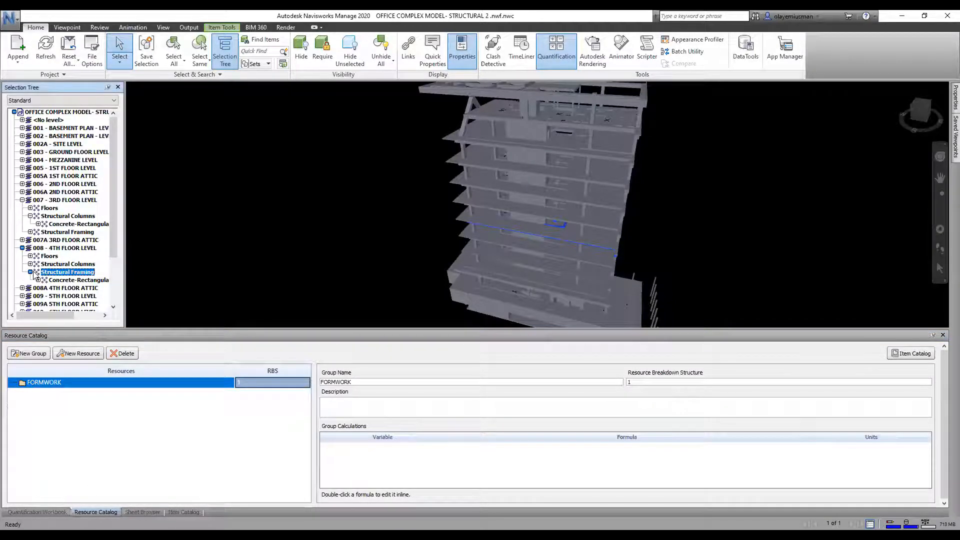
left_click(38, 279)
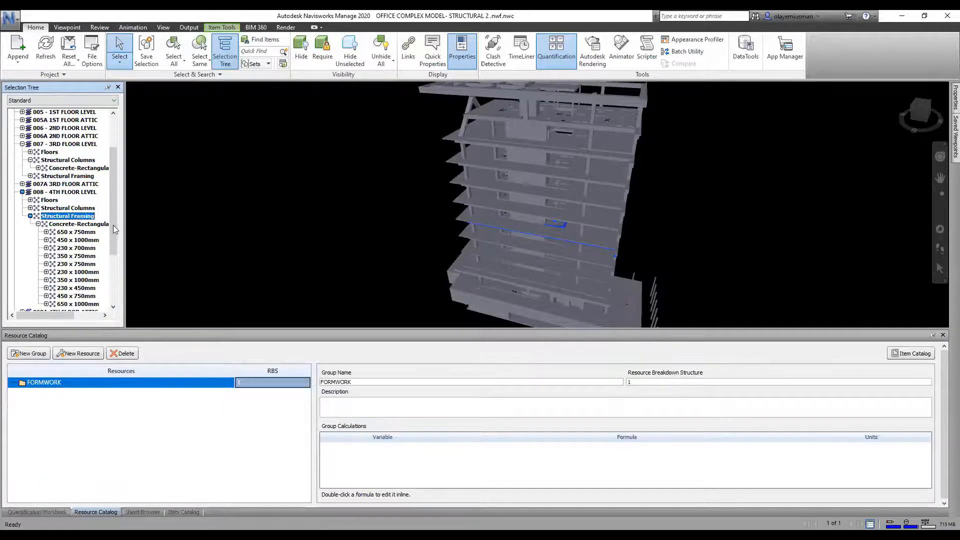
left_click_drag(114, 229, 117, 256)
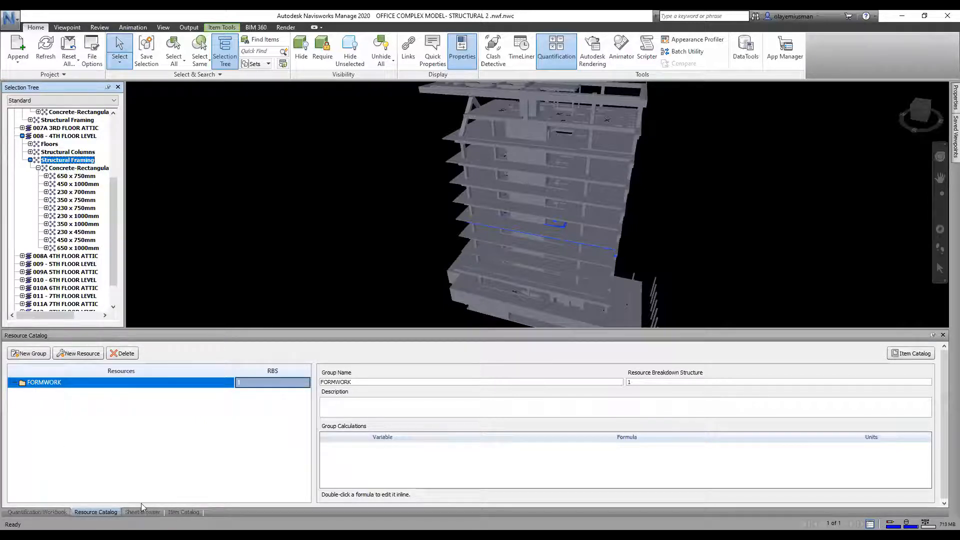
- Add a resource named 650 x 750mm to the FORMWORK group, copying the name from the matching 4th floor beam size
left_click(82, 354)
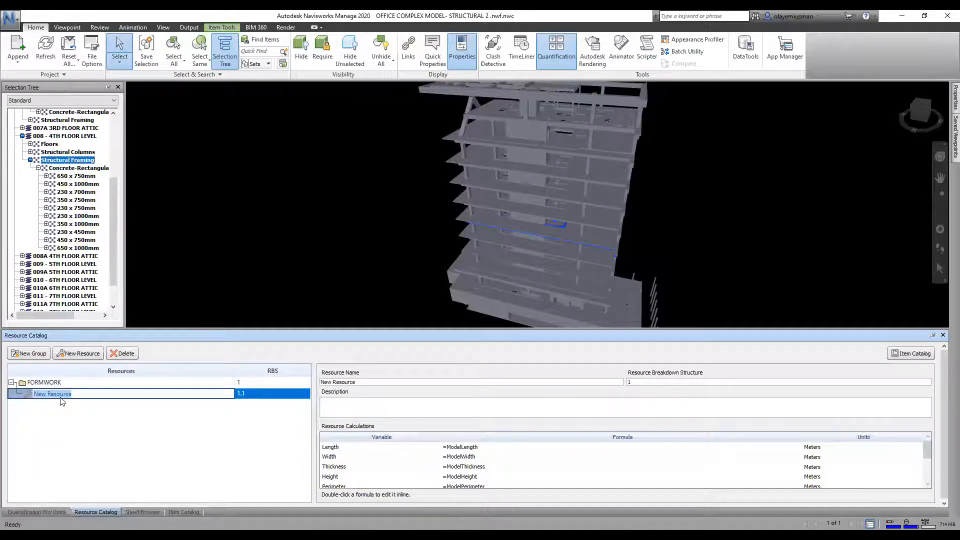
right_click(62, 177)
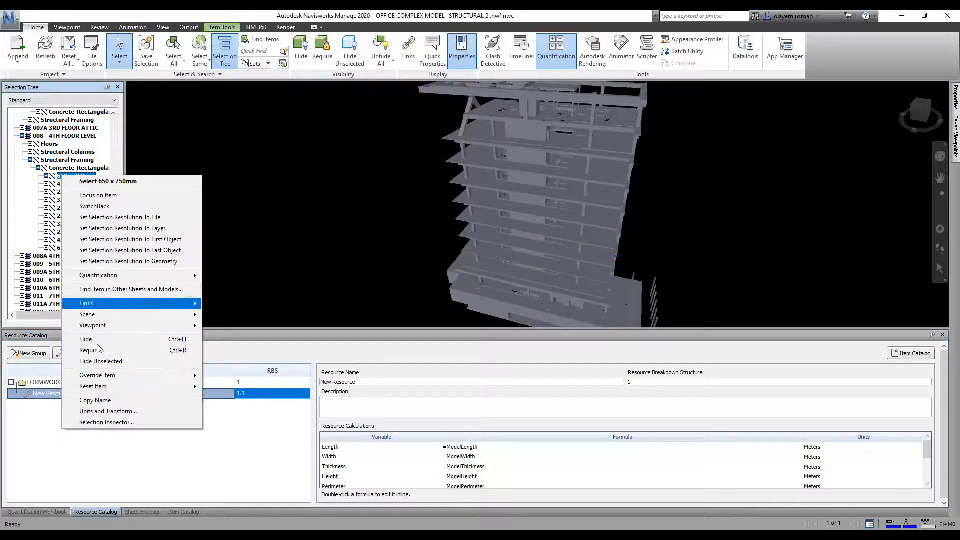
left_click(102, 399)
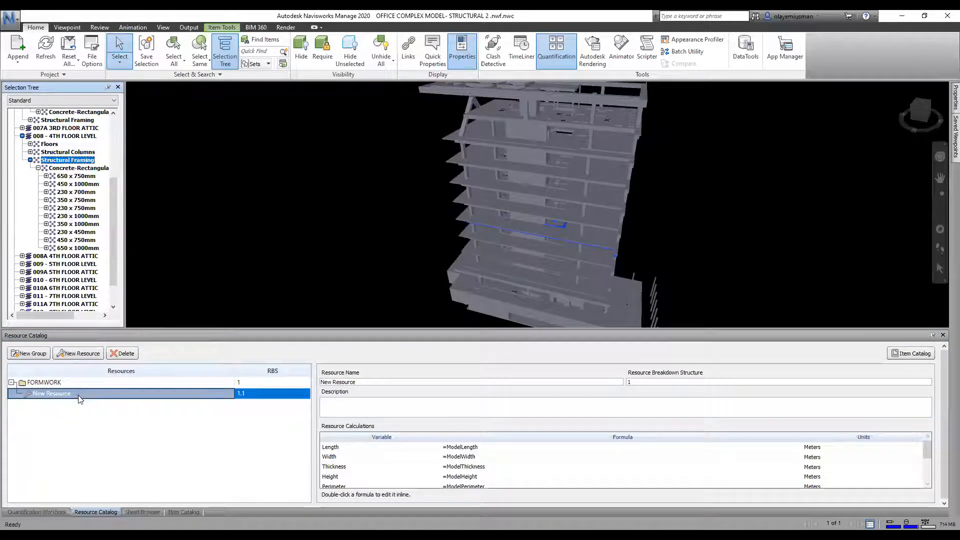
left_click(78, 394)
key("ctrl+v")
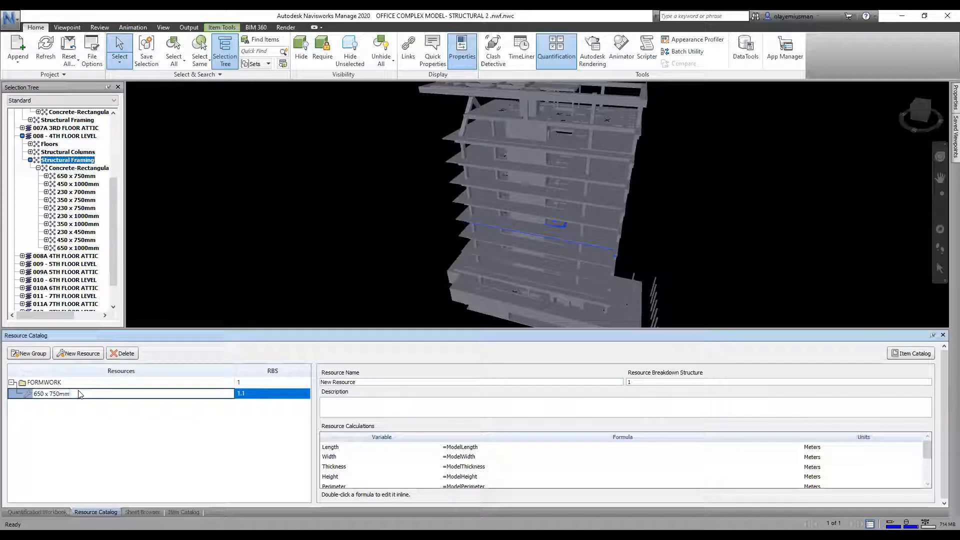
key("Return")
left_click(80, 393)
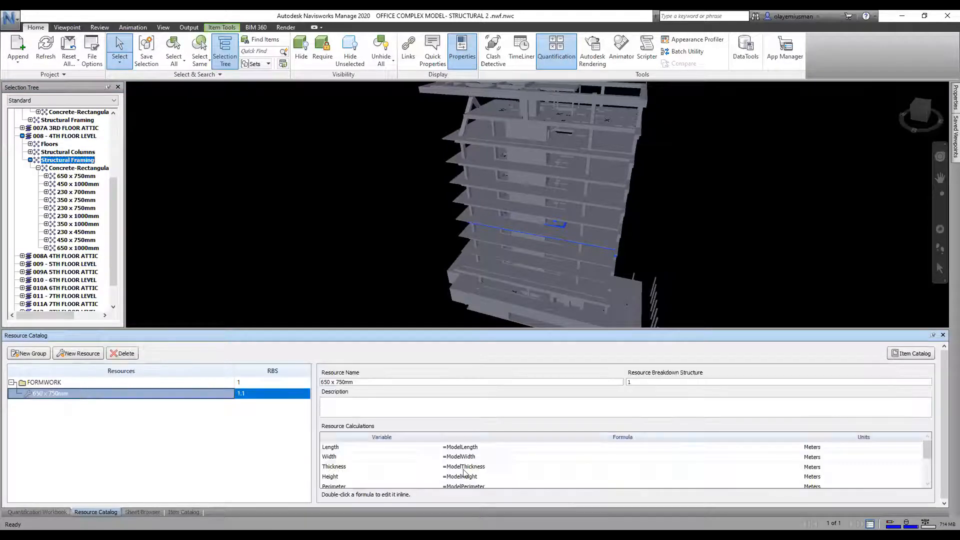
- Set the Area formula of the 650 x 750mm formwork resource to =ModelLength*0.65
left_click_drag(499, 327, 501, 301)
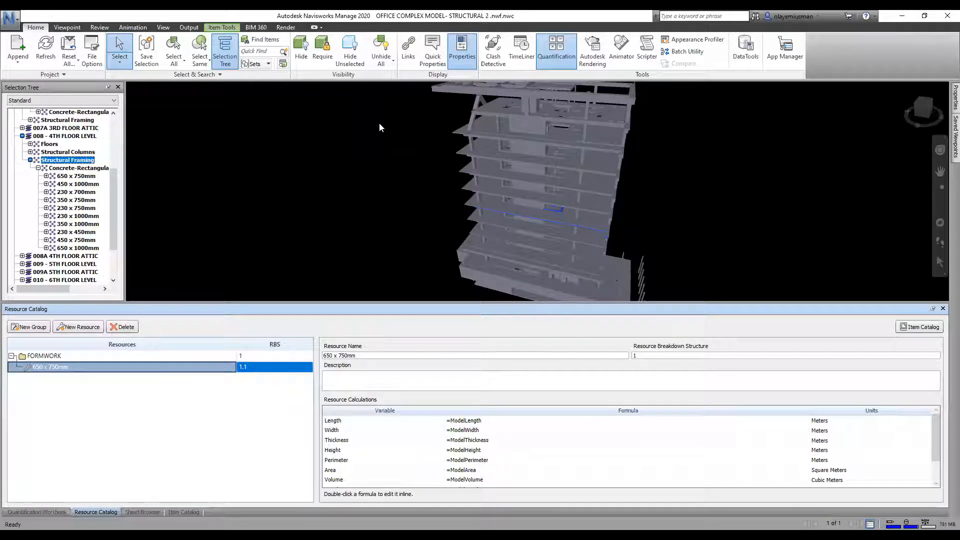
key("alt+Tab")
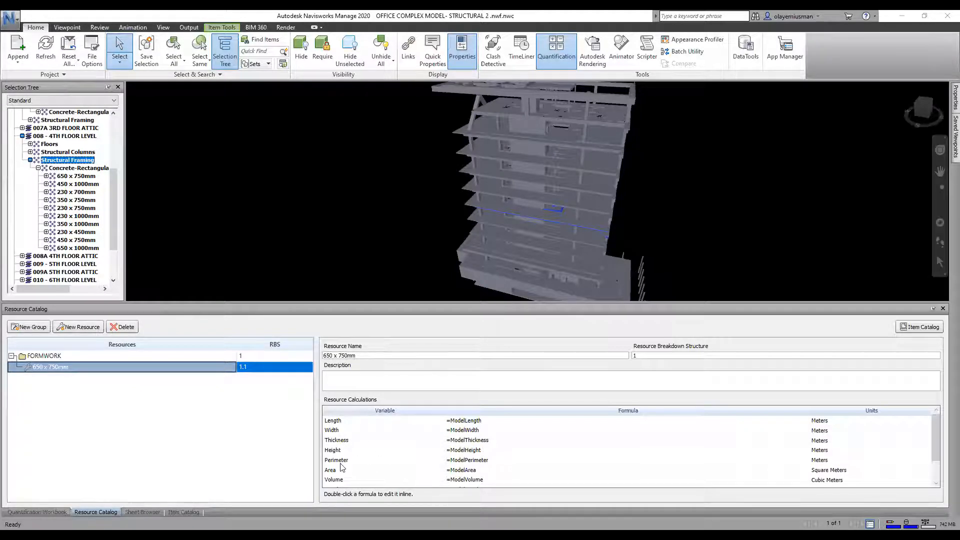
left_click(467, 471)
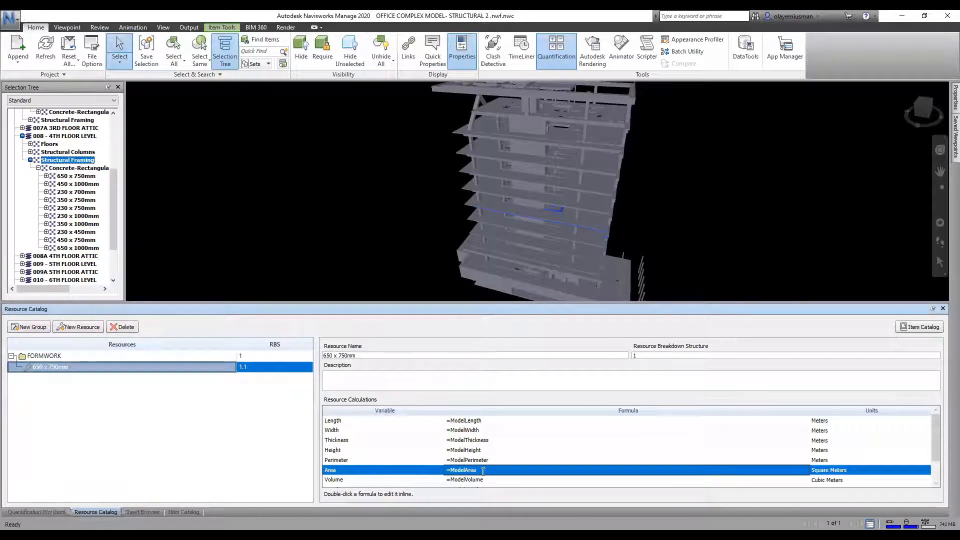
double_click(483, 472)
key("BackSpace")
key("BackSpace")
key("BackSpace")
key("BackSpace")
key("BackSpace")
key("BackSpace")
key("BackSpace")
key("BackSpace")
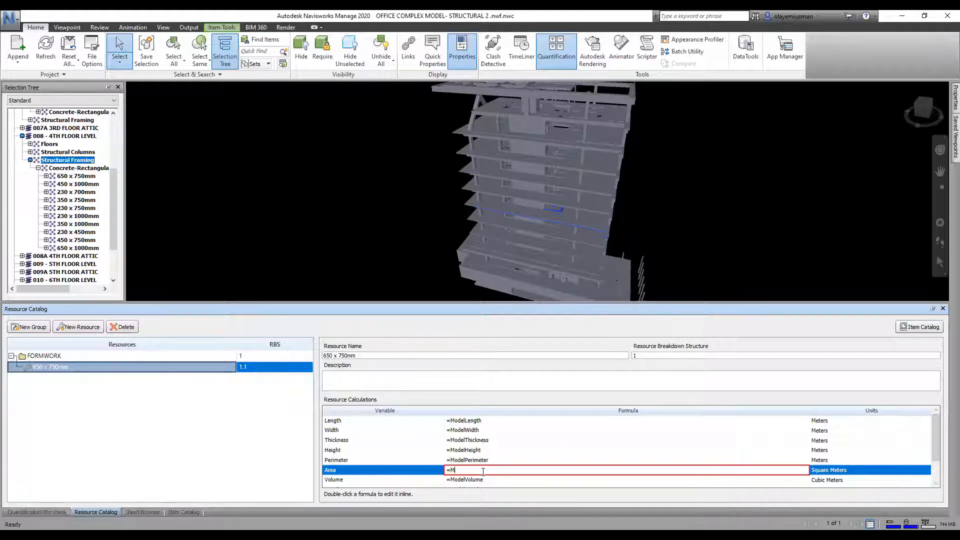
key("BackSpace")
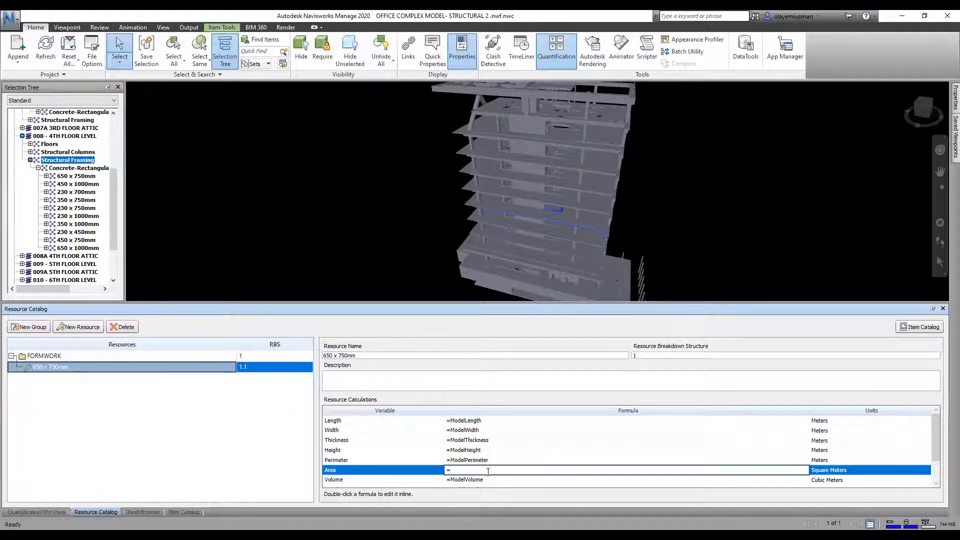
type("modellength")
type("*")
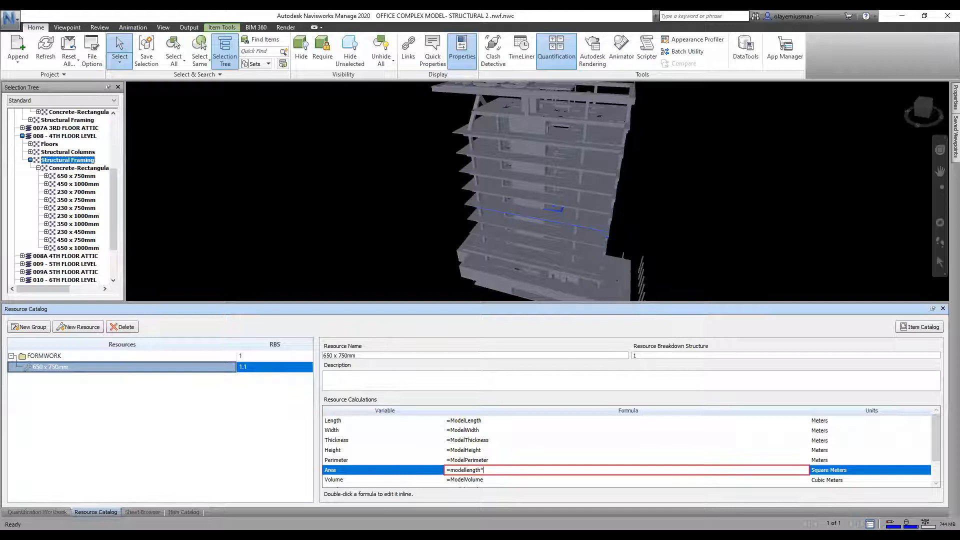
type("0.65")
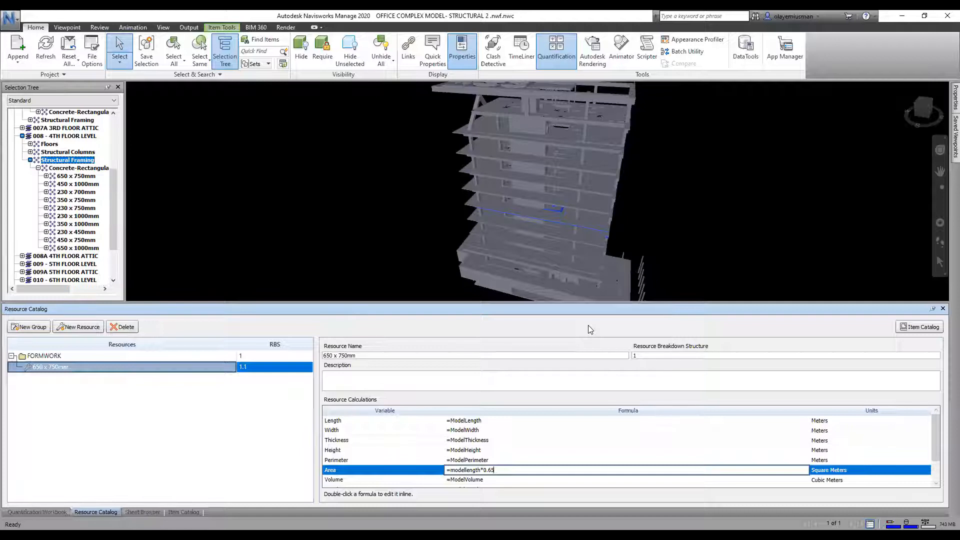
key("Return")
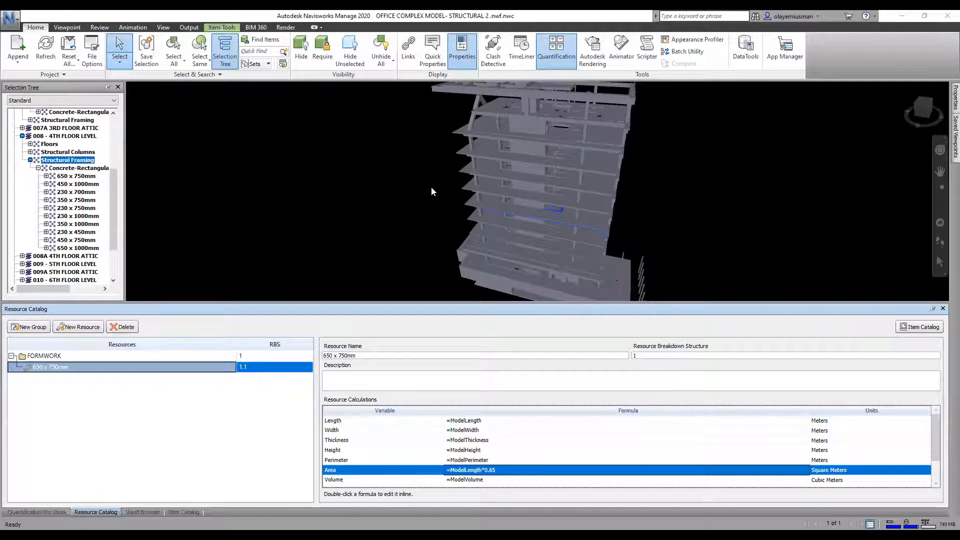
- Extend the resource's Area formula by doubling the 0.65 term and adding the model length multiplied by 0.75
double_click(500, 469)
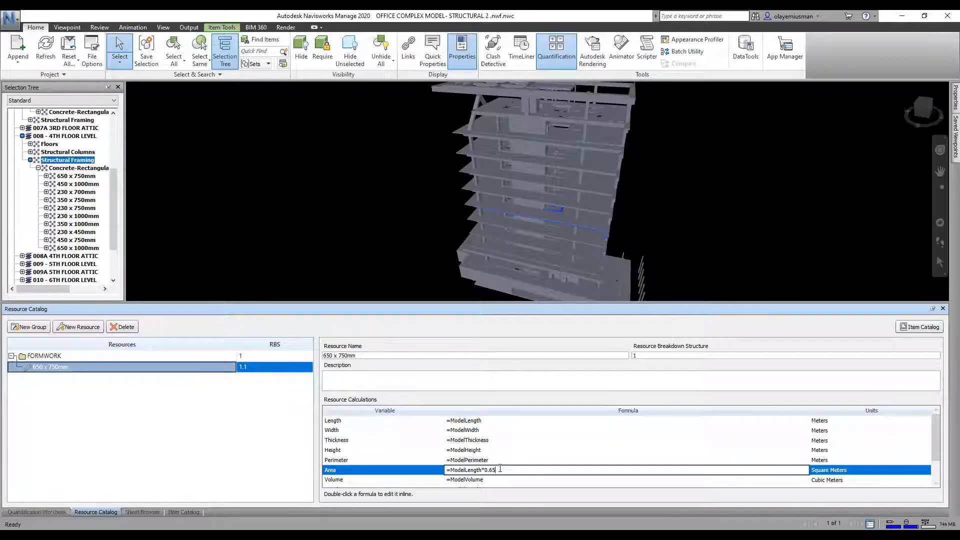
type("*2+model")
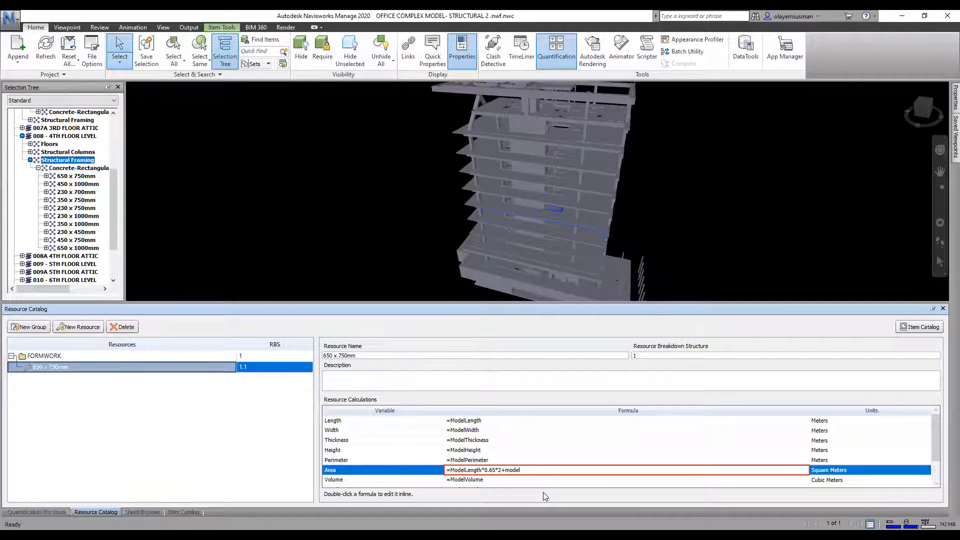
type("length*")
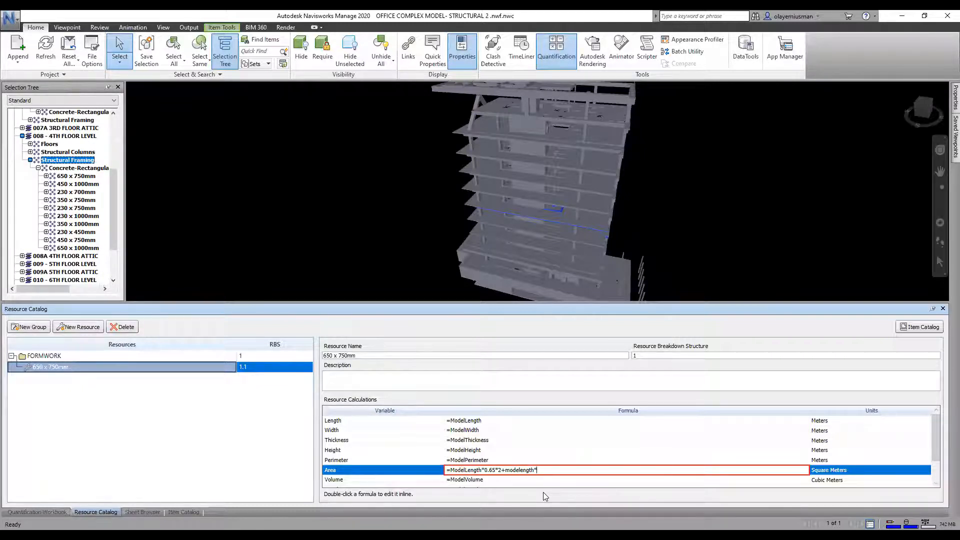
type("0.75")
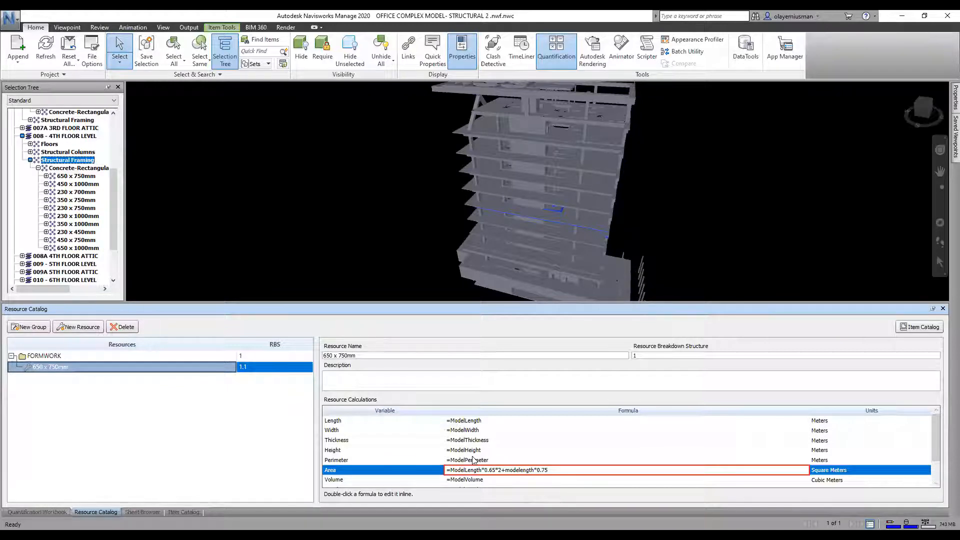
- Bracket both terms and correct the second variable's spelling so the Area formula reads =(ModelLength*0.65*2)+(ModelLength*0.75)
left_click(502, 469)
type(")")
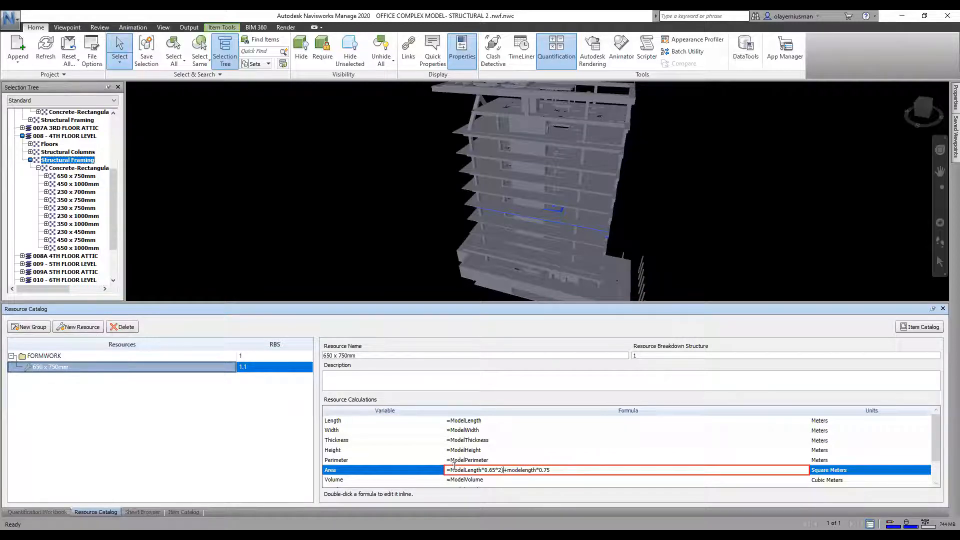
type("(")
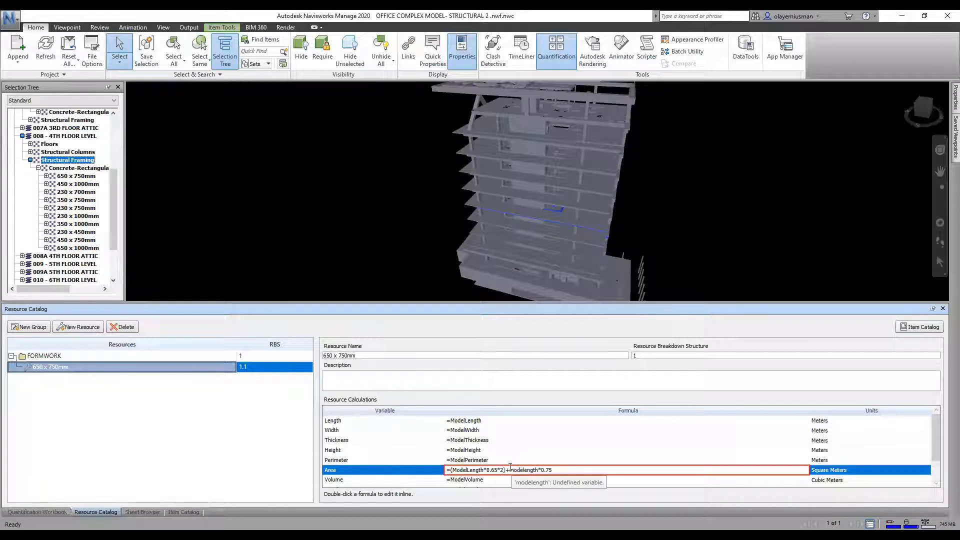
left_click(510, 469)
type("(")
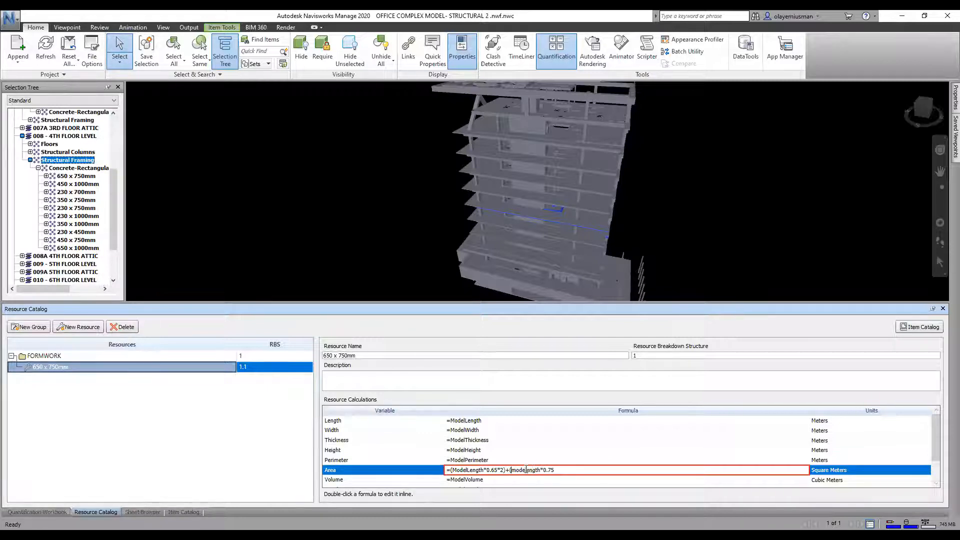
left_click(556, 468)
type(")")
double_click(526, 470)
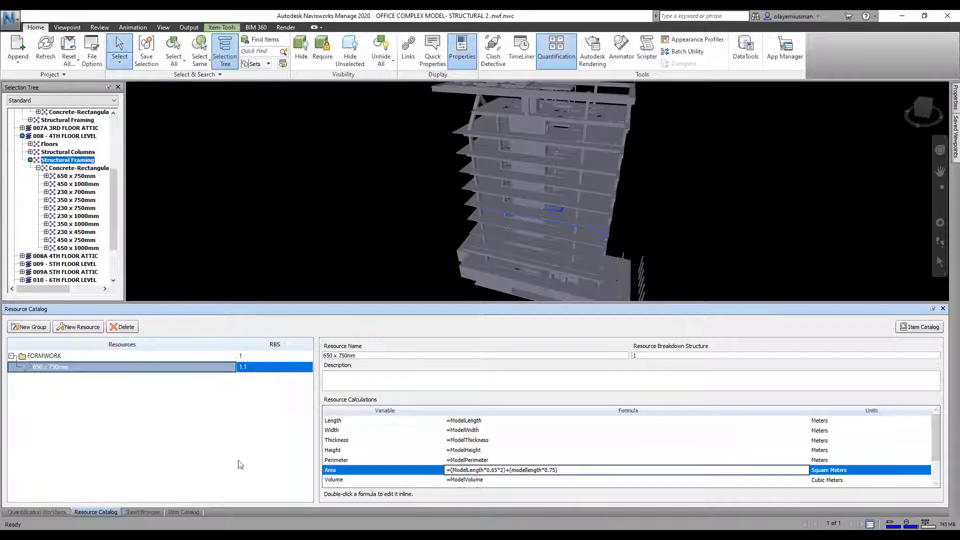
left_click(214, 473)
left_click(72, 367)
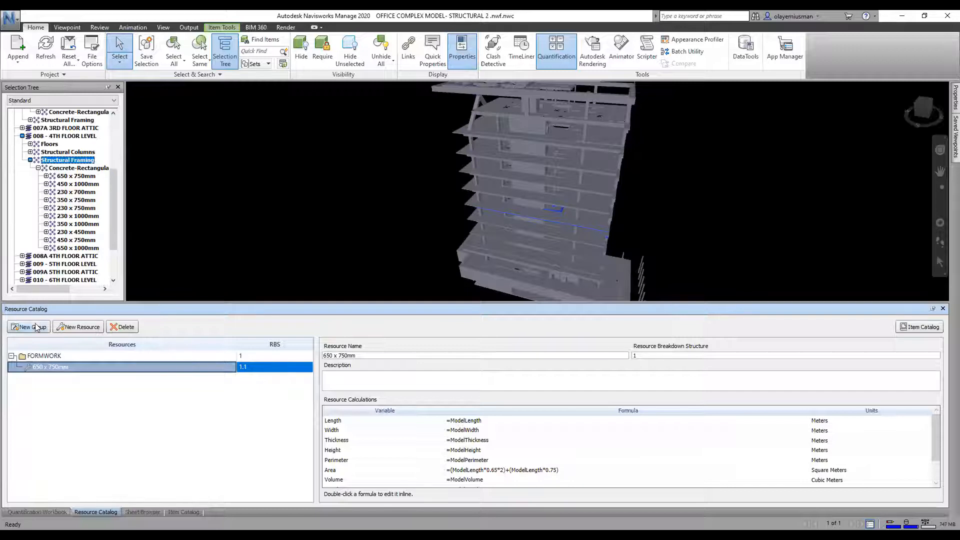
- Assign the existing FORMWORK master resource 650 x 750mm to the 650 x 750mm beam item in the item catalog
left_click(42, 511)
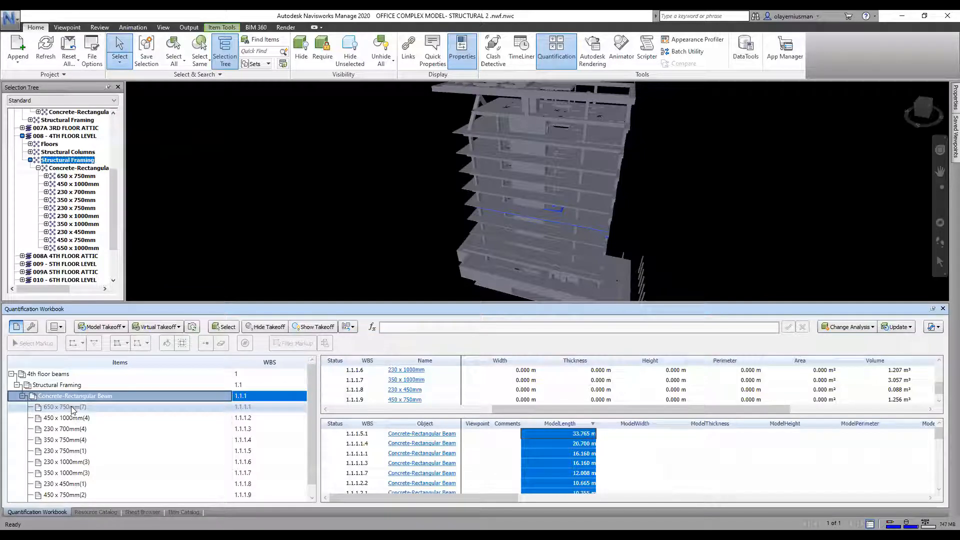
left_click(174, 513)
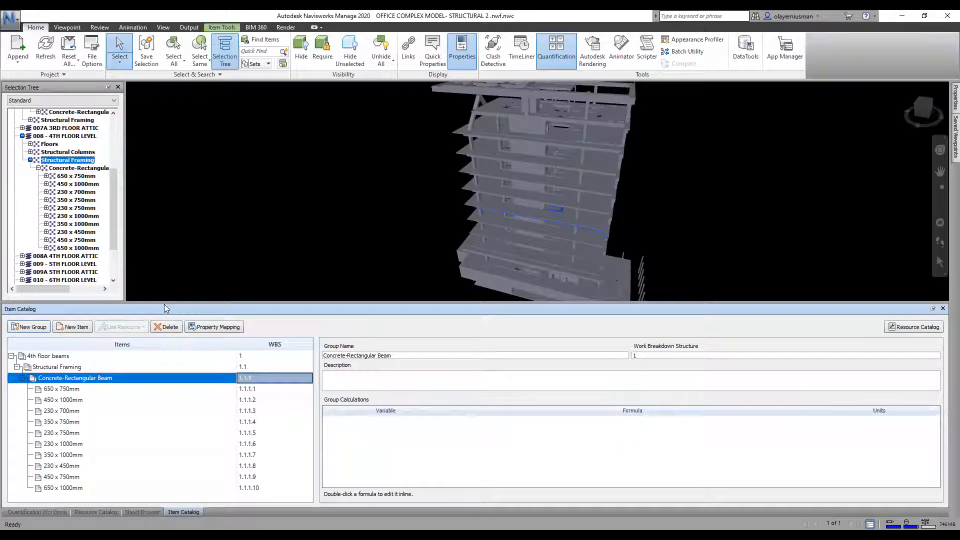
left_click(58, 389)
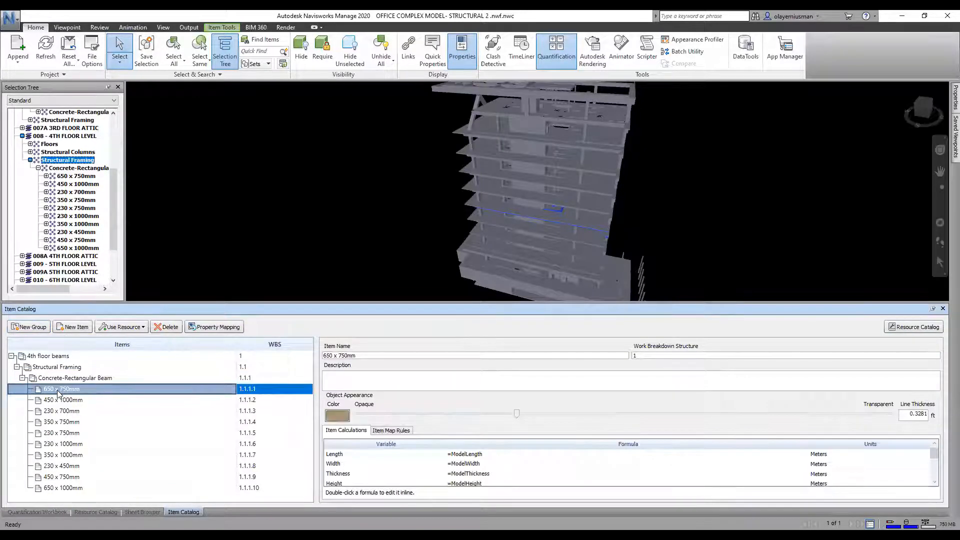
left_click(125, 327)
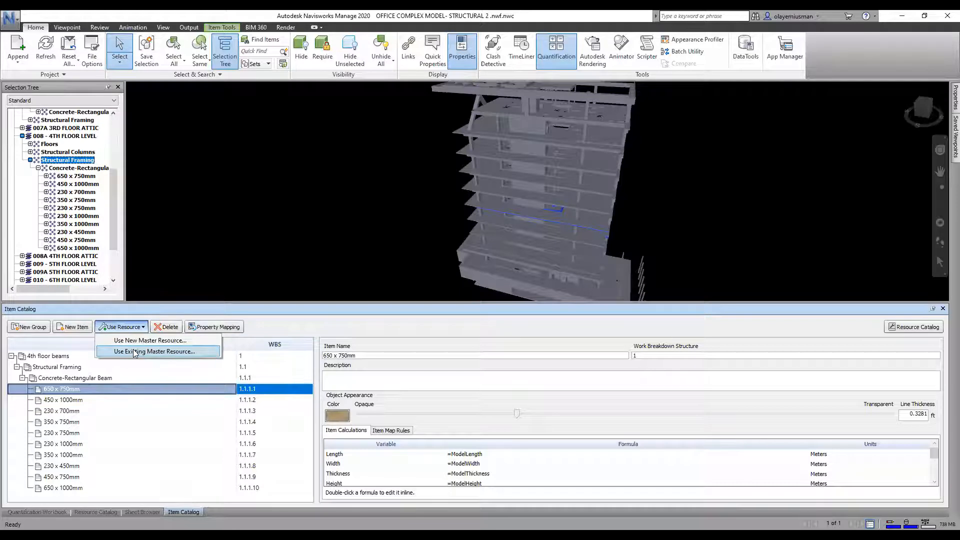
left_click(135, 351)
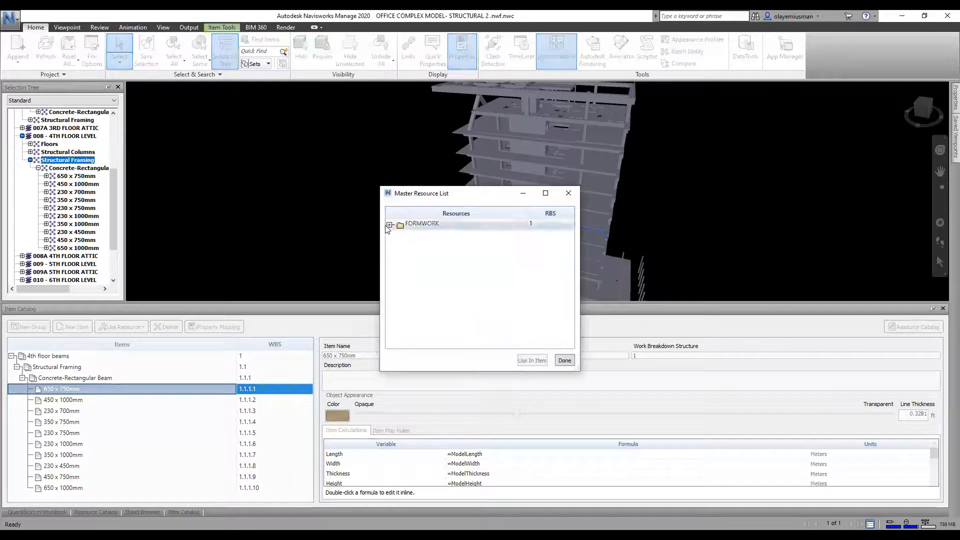
left_click(389, 225)
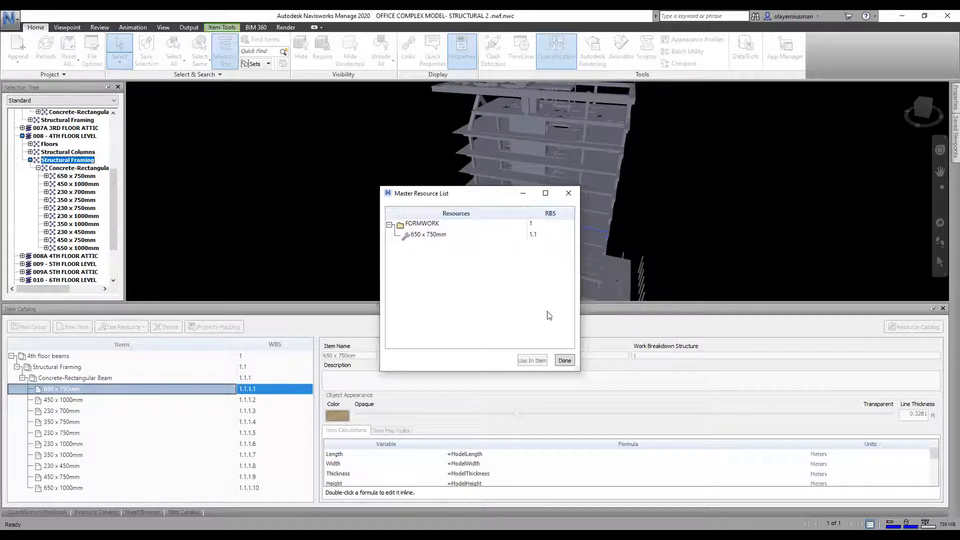
left_click(491, 236)
left_click(430, 234)
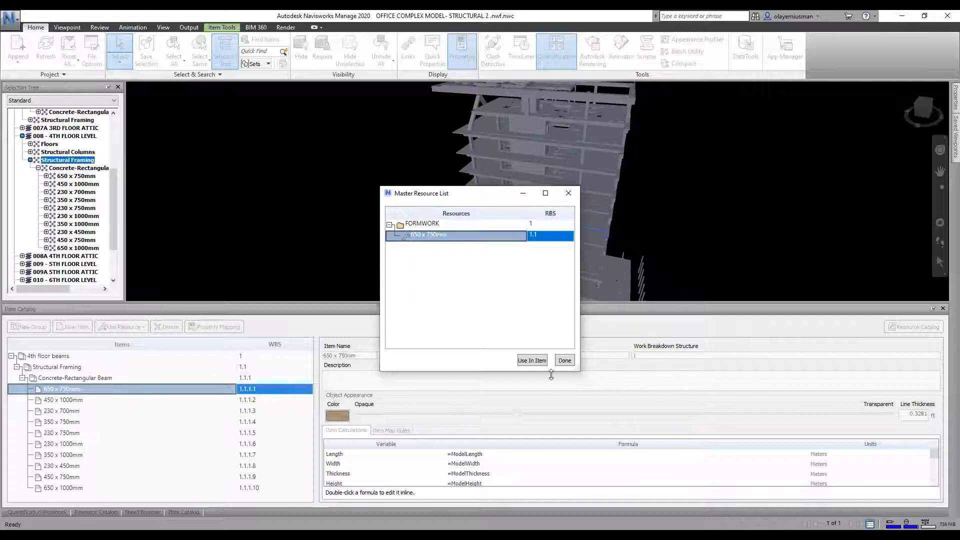
left_click(532, 361)
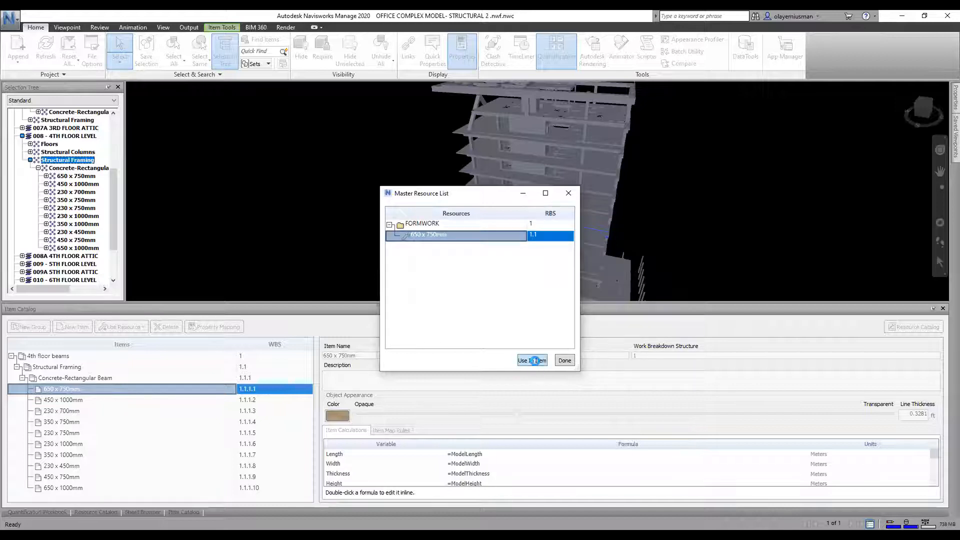
left_click(565, 365)
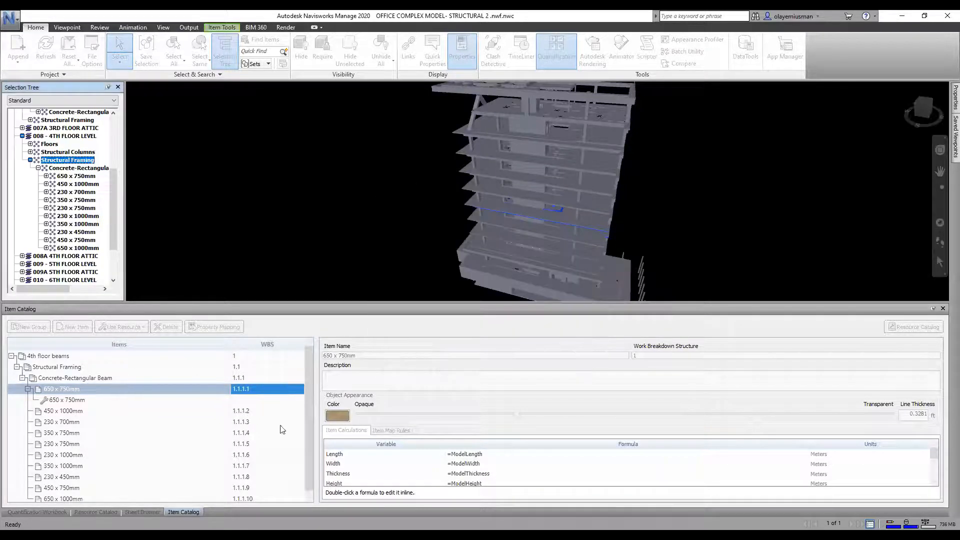
- Check the Area formula of the beam item's 650 x 750mm formwork resource and its calculated quantities in the Quantification Workbook
left_click(150, 399)
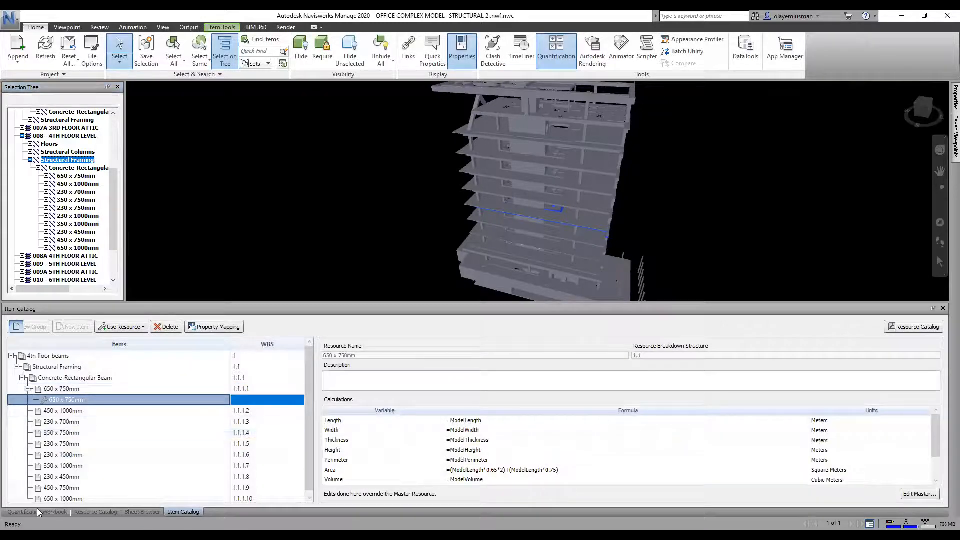
left_click(37, 508)
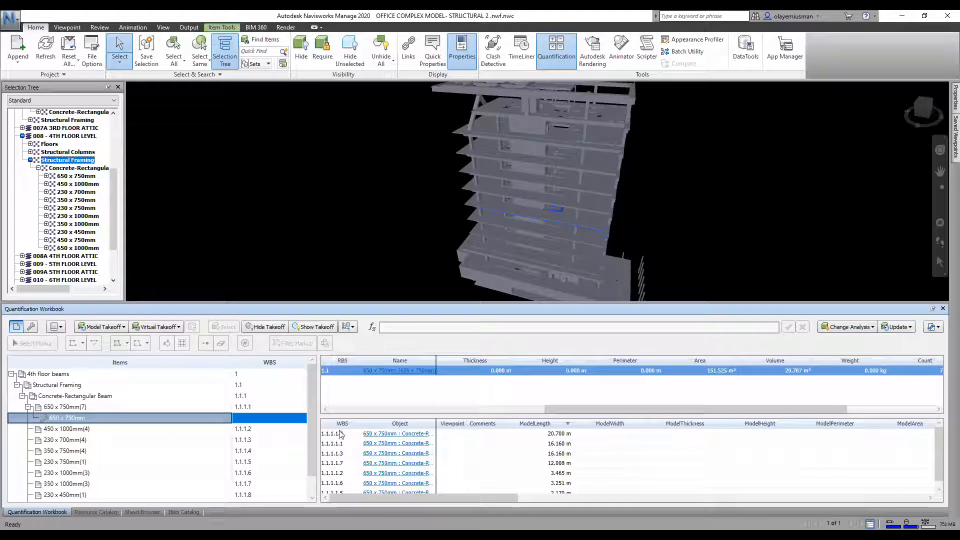
left_click_drag(614, 408, 653, 408)
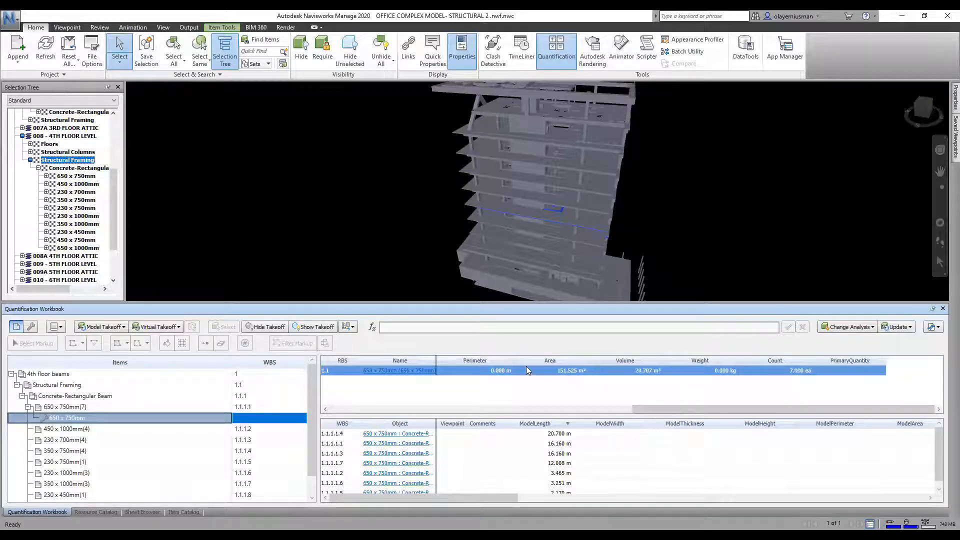
left_click_drag(641, 411, 596, 411)
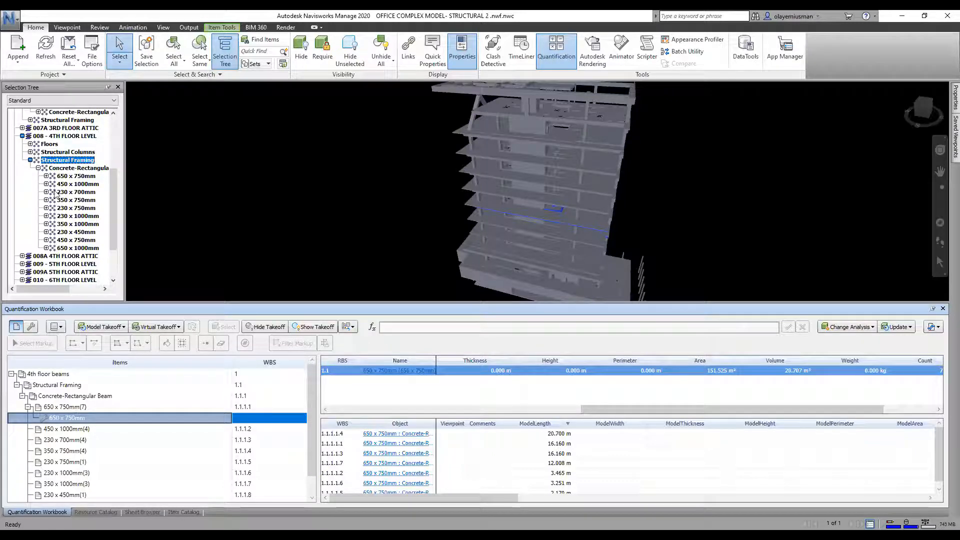
- Export all quantities to an Excel workbook named wa 2 and open the exported file
scroll(60, 193, "up", 5)
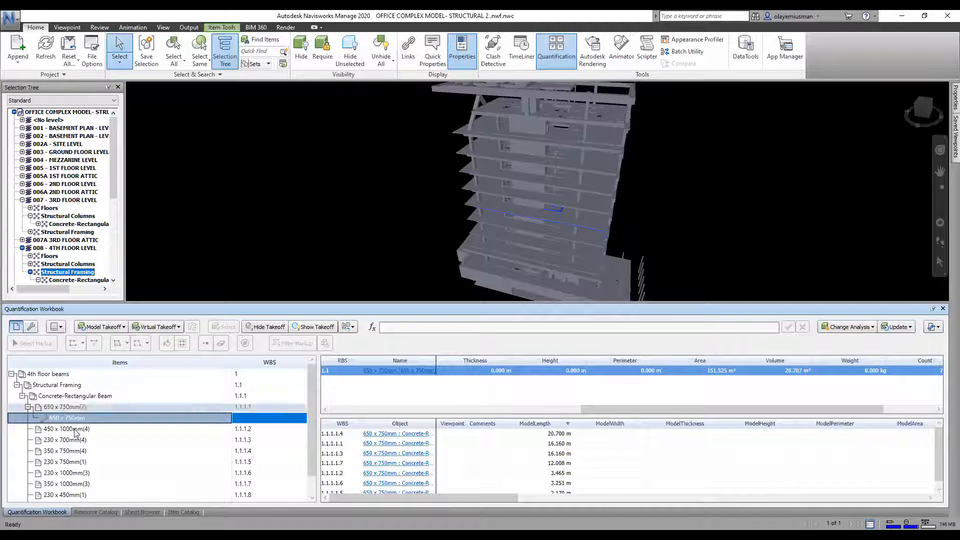
left_click(932, 327)
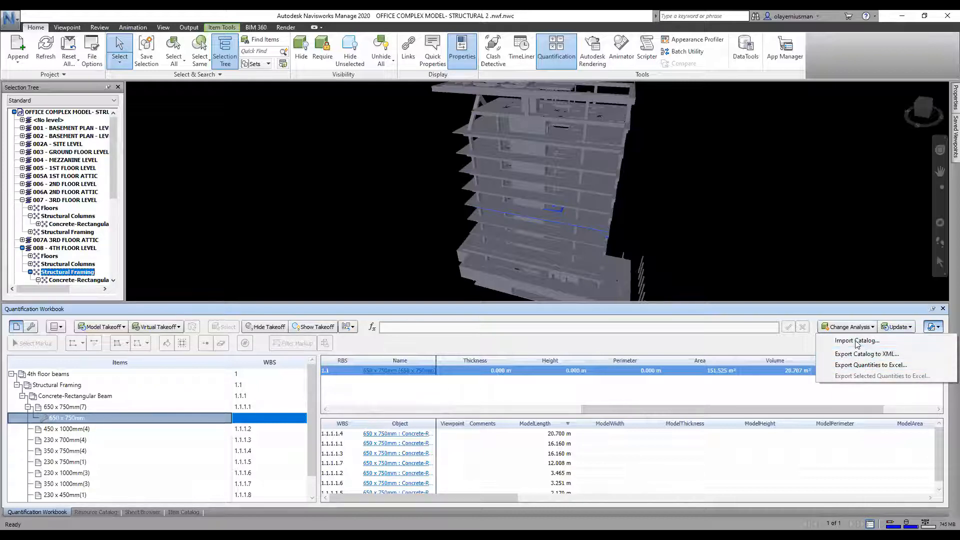
left_click(851, 366)
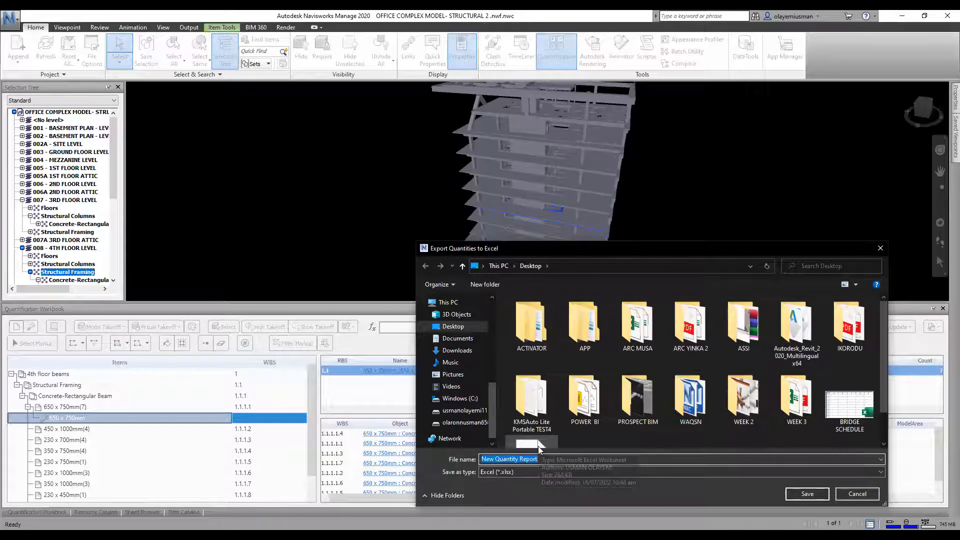
key("Return")
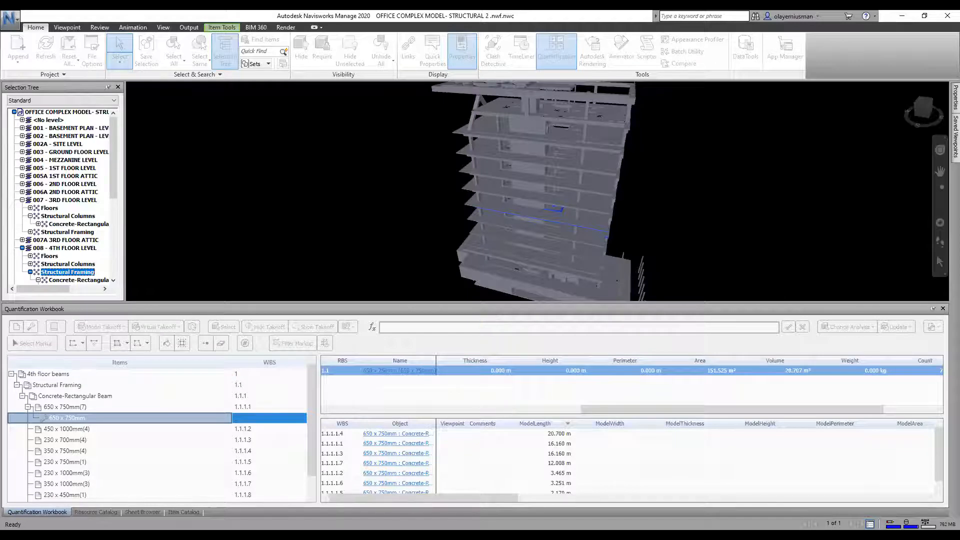
left_click(476, 310)
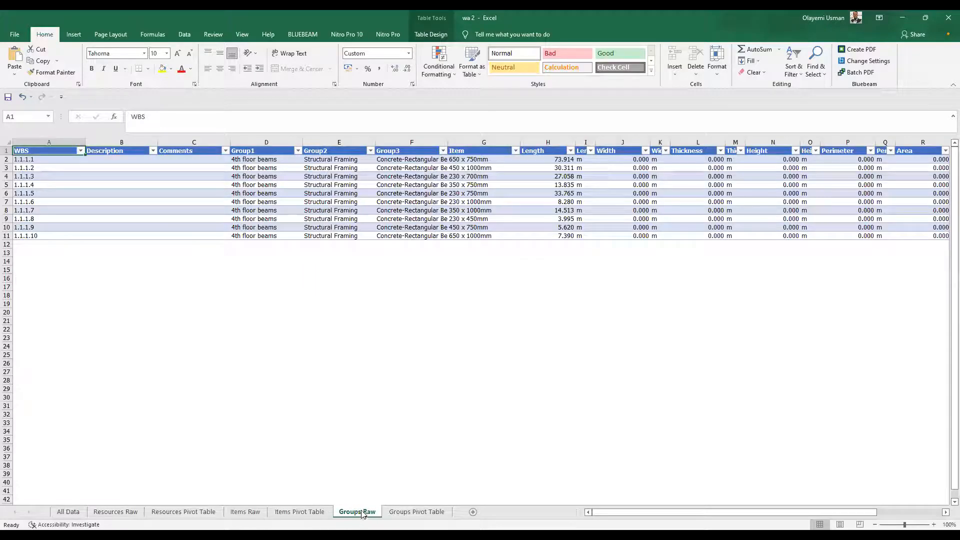
- Examine the beam volumes on the Groups Raw sheet and the 650 x 750mm formwork areas on the Resources Raw sheet
left_click_drag(742, 513, 758, 513)
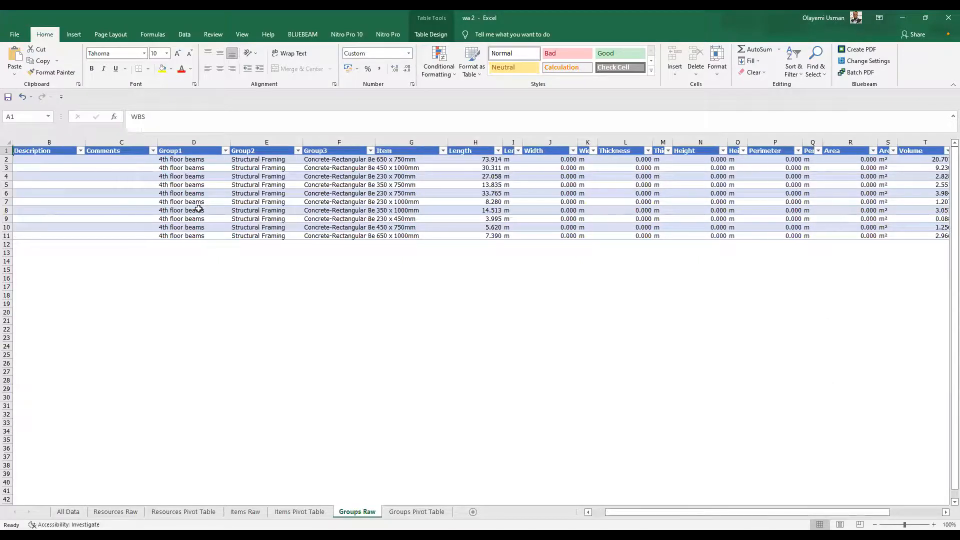
left_click_drag(913, 160, 925, 247)
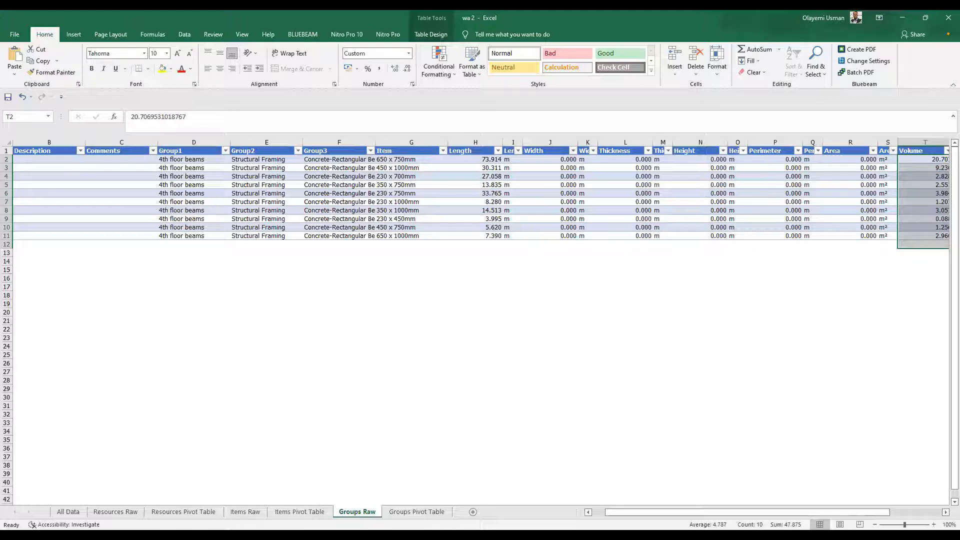
left_click(109, 513)
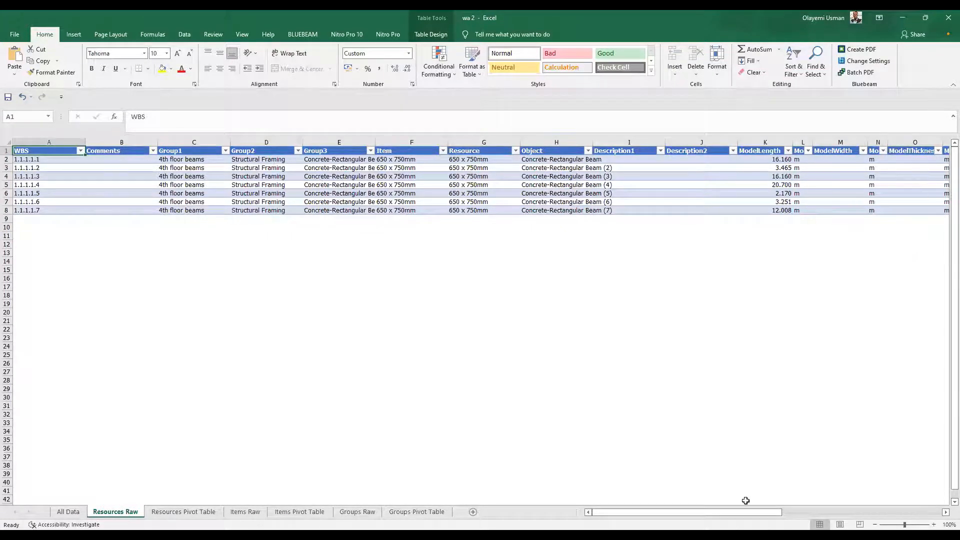
scroll(776, 517, "right", 5)
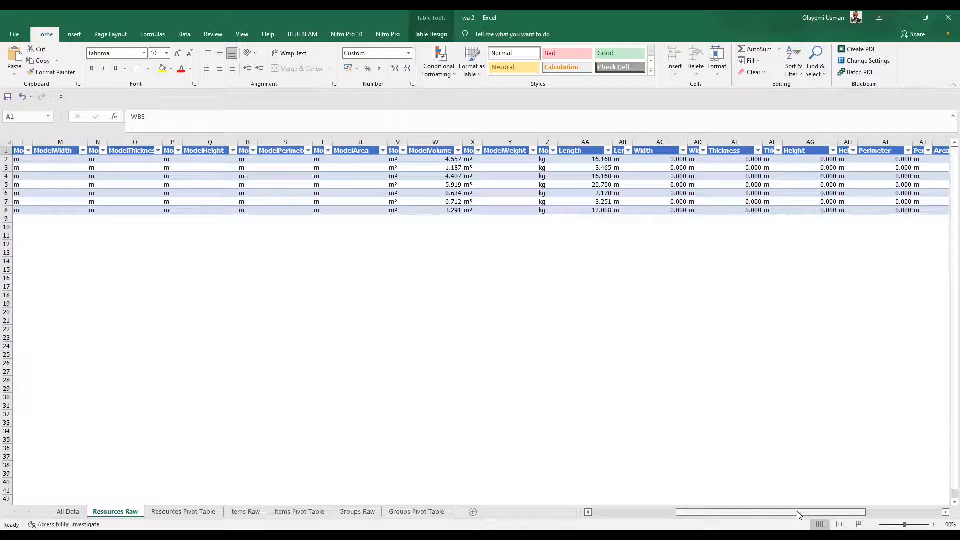
scroll(825, 161, "right", 3)
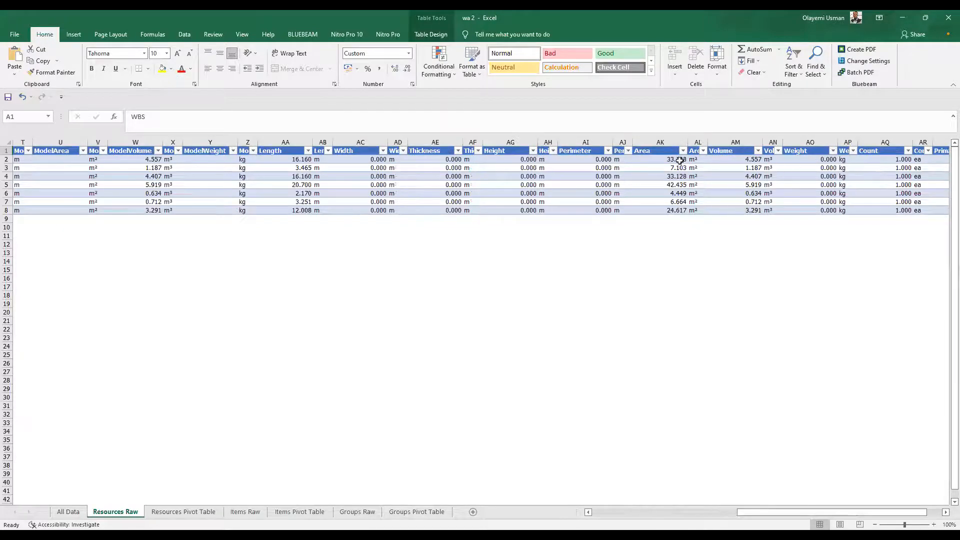
left_click_drag(680, 160, 666, 262)
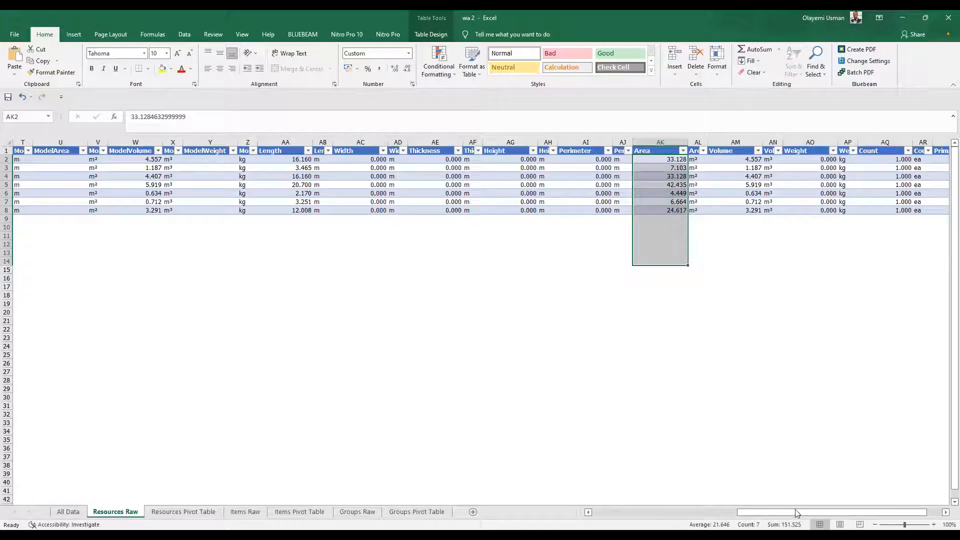
left_click_drag(793, 512, 673, 514)
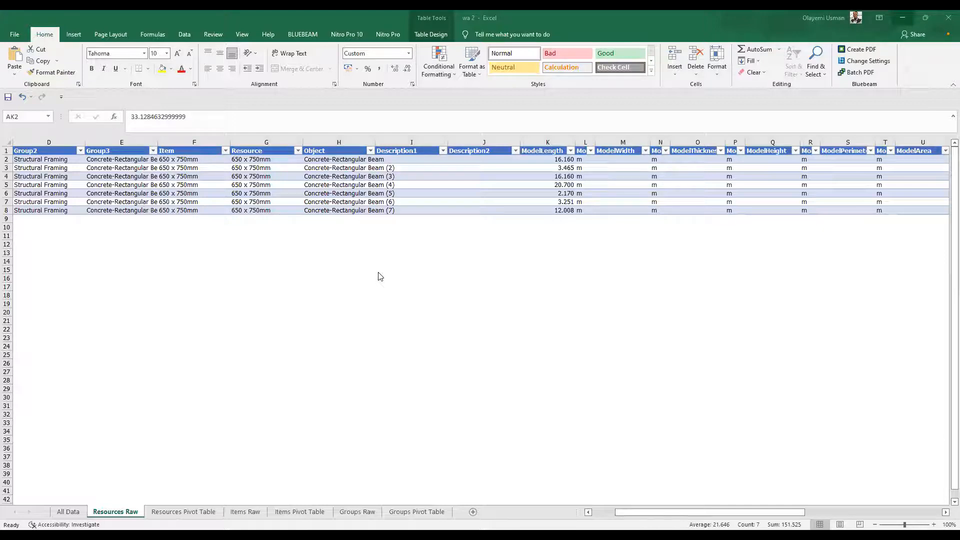
- Switch back to Navisworks and add a top-level group named ALL COLUMN to the item catalog beside the 4th floor beams
key("alt+Tab")
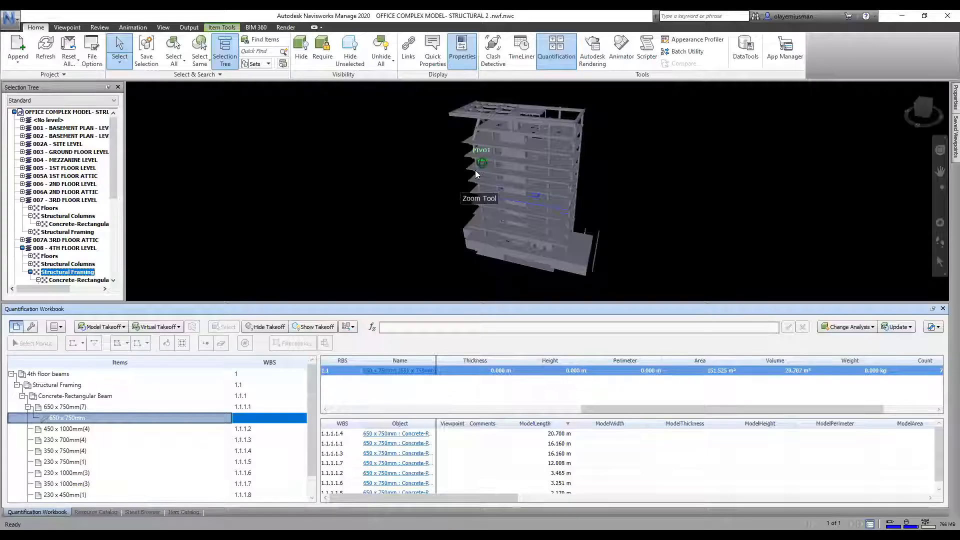
middle_click_drag(480, 177, 486, 194)
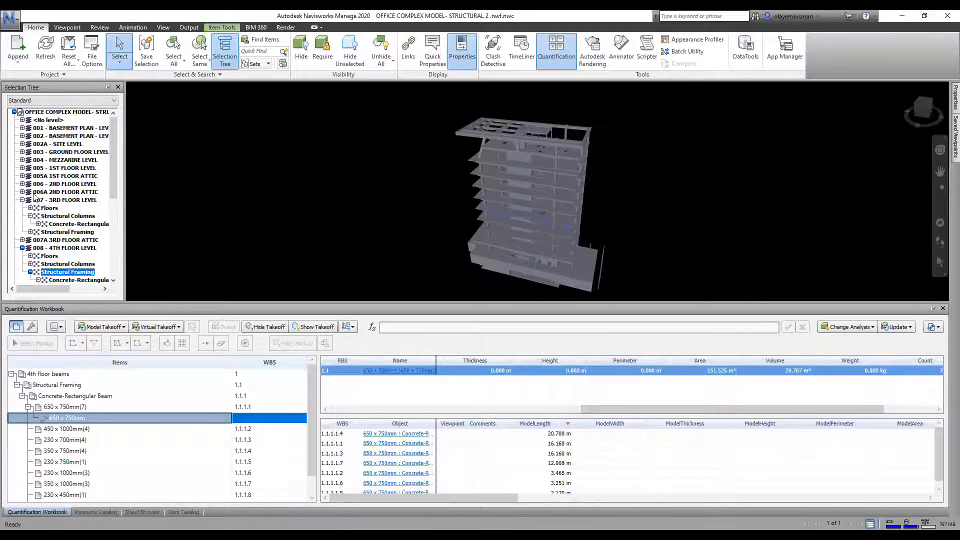
left_click(11, 373)
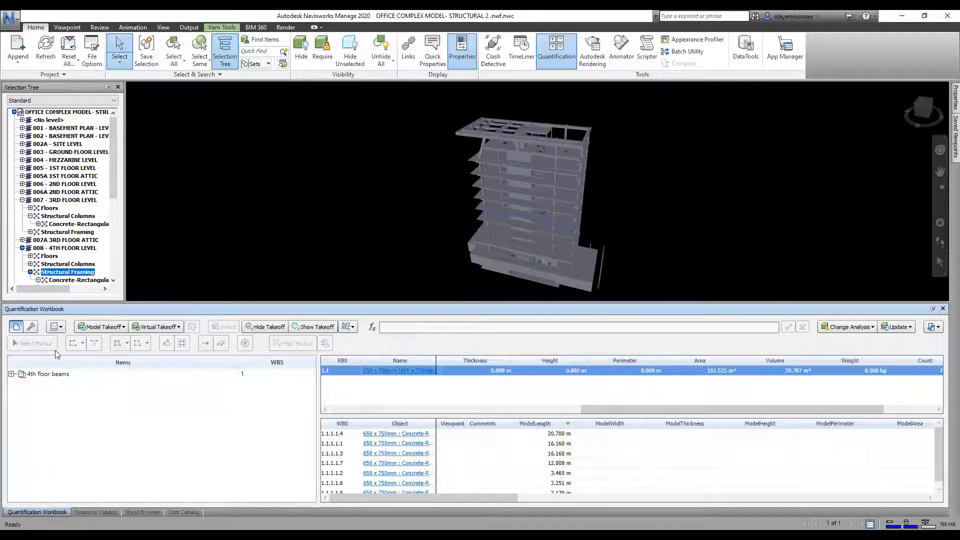
left_click(119, 420)
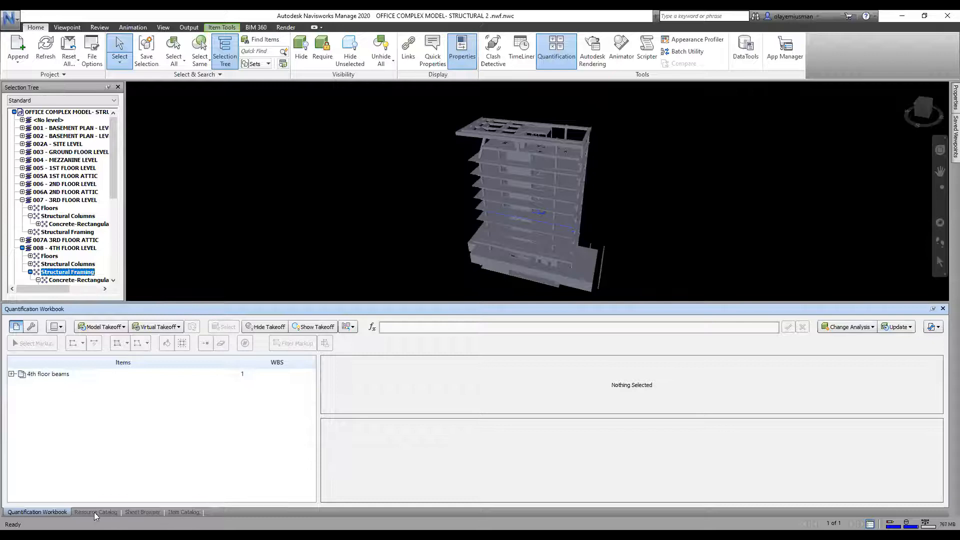
left_click(184, 512)
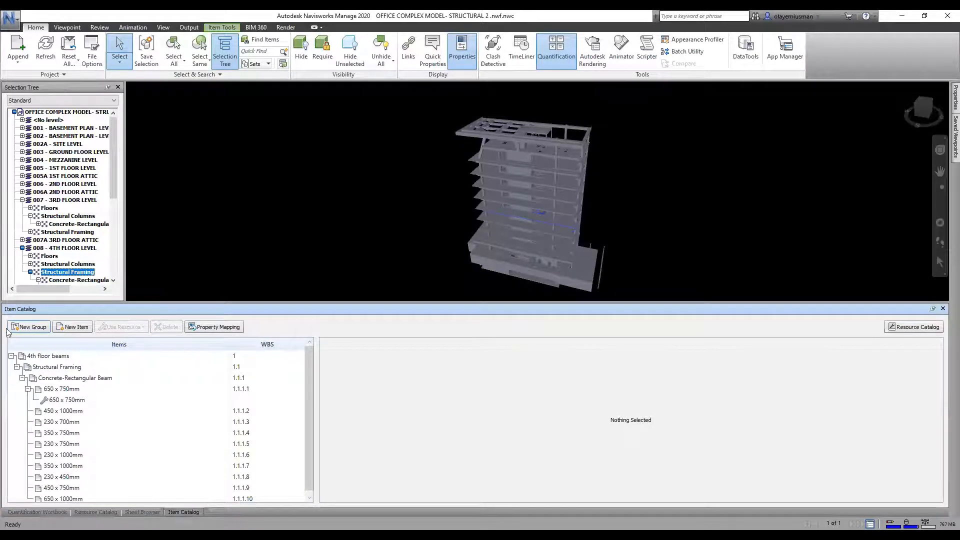
left_click(11, 356)
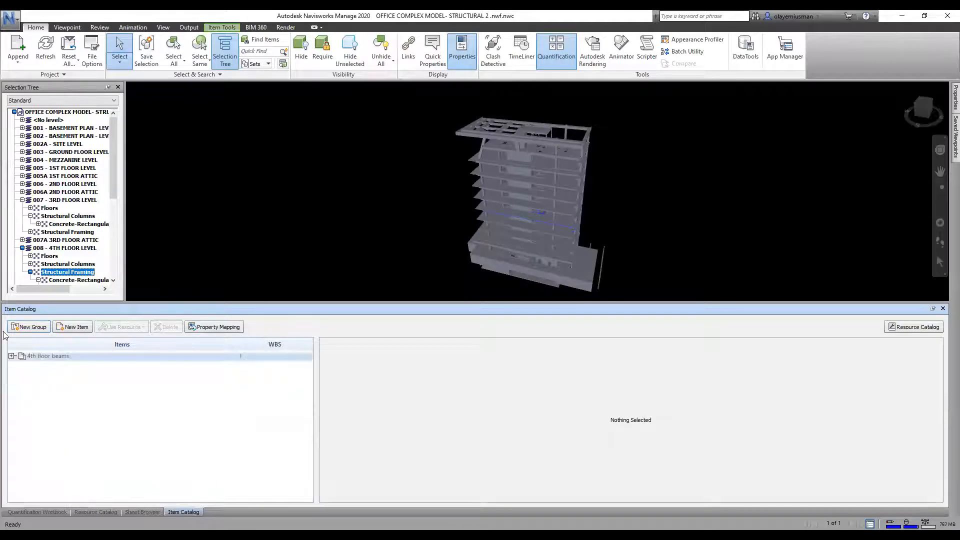
left_click(28, 326)
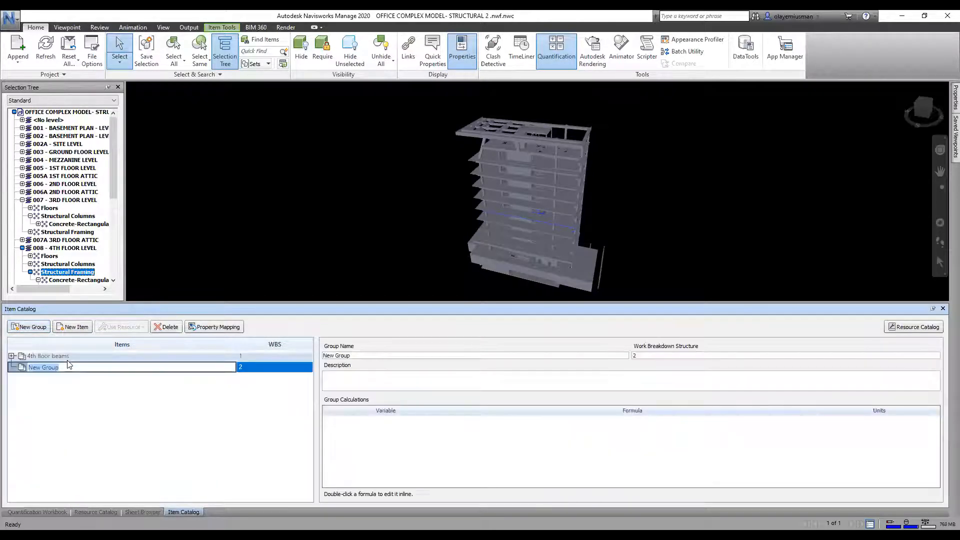
type("C")
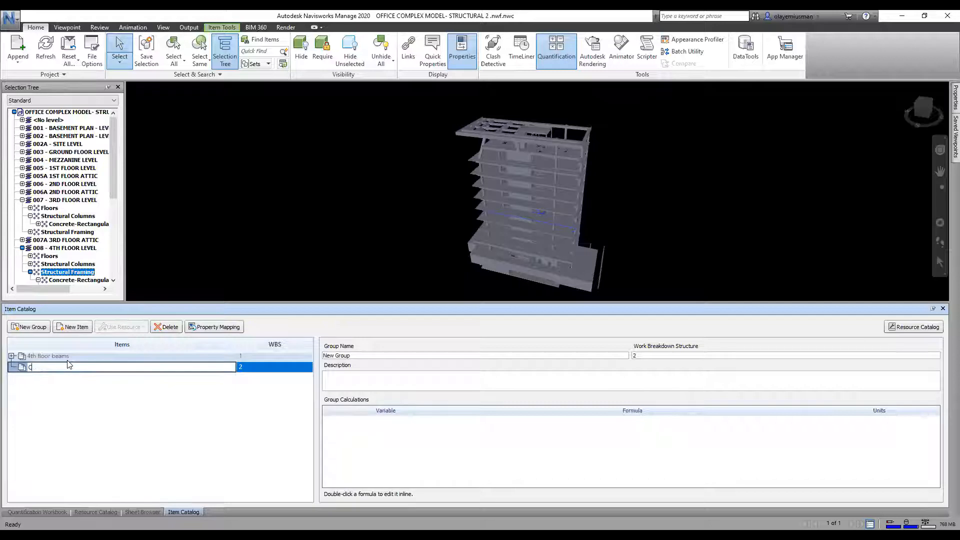
type("OLUMN")
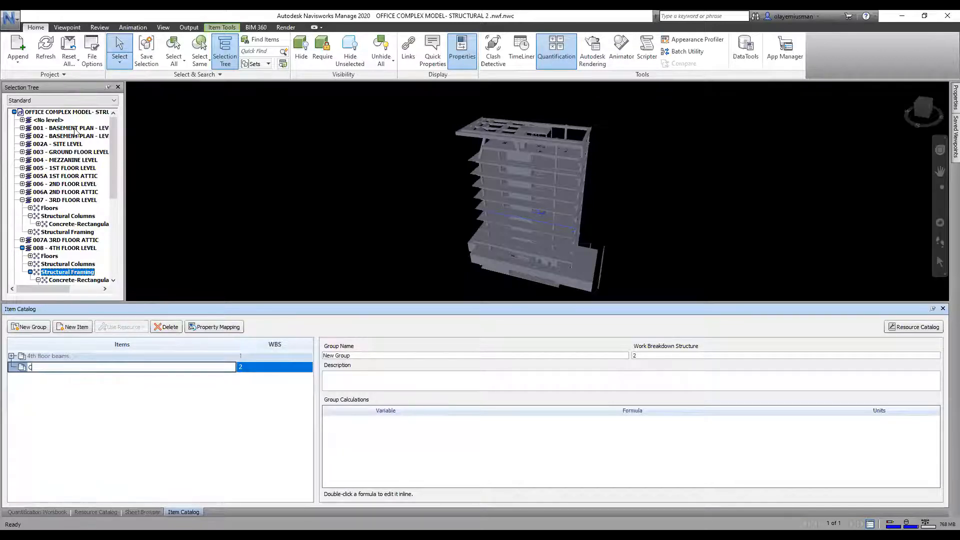
key("Return")
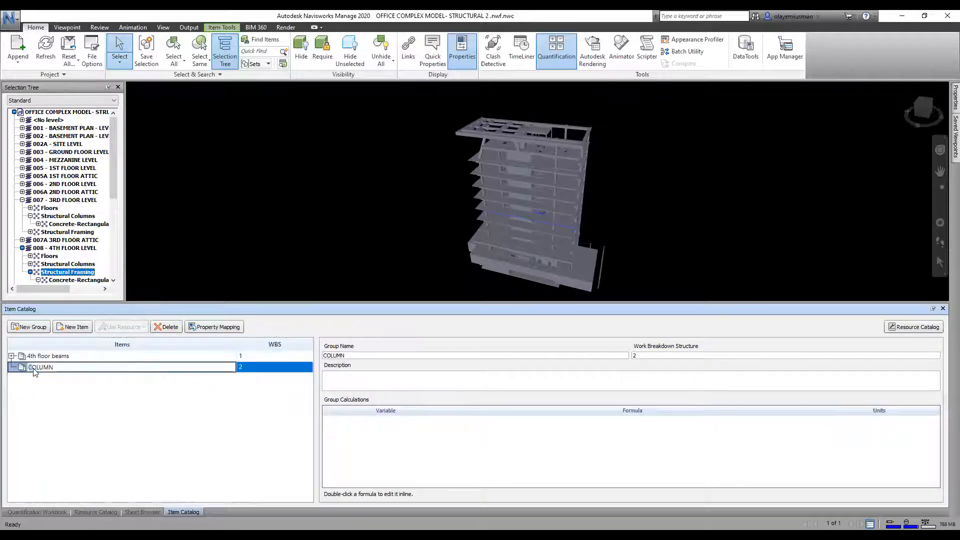
type("ALL")
key("Return")
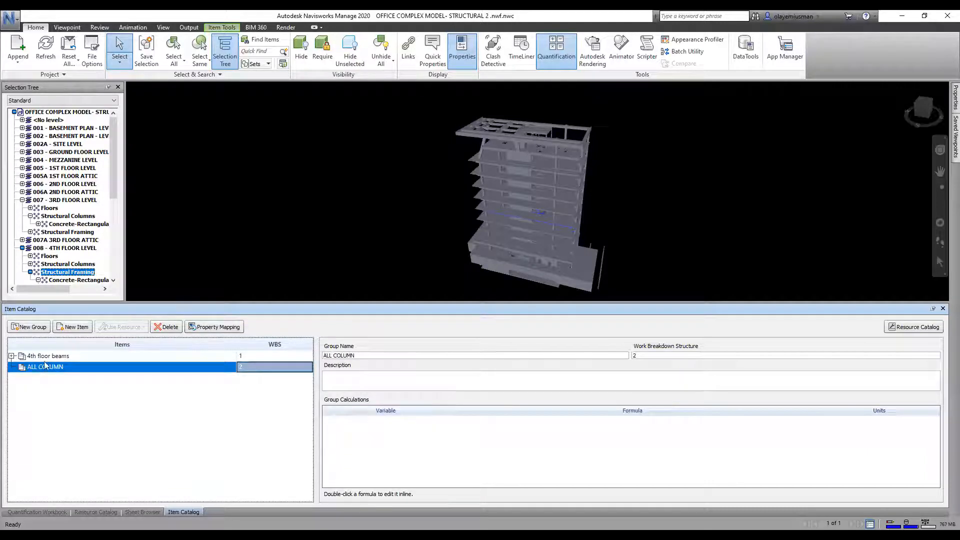
- Select the 3rd floor level's Structural Columns and extend the selection to the matching Structural Columns on all other levels
left_click(73, 224)
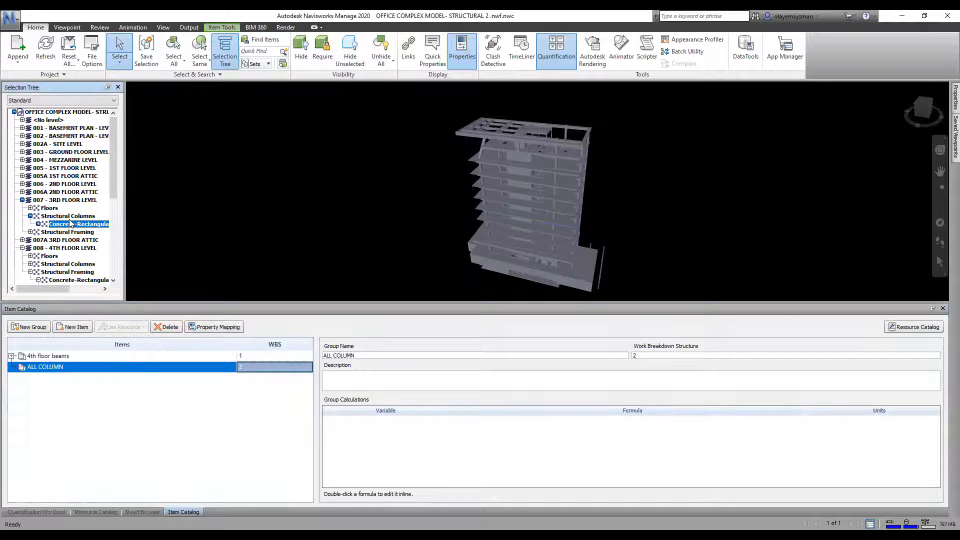
left_click(65, 218)
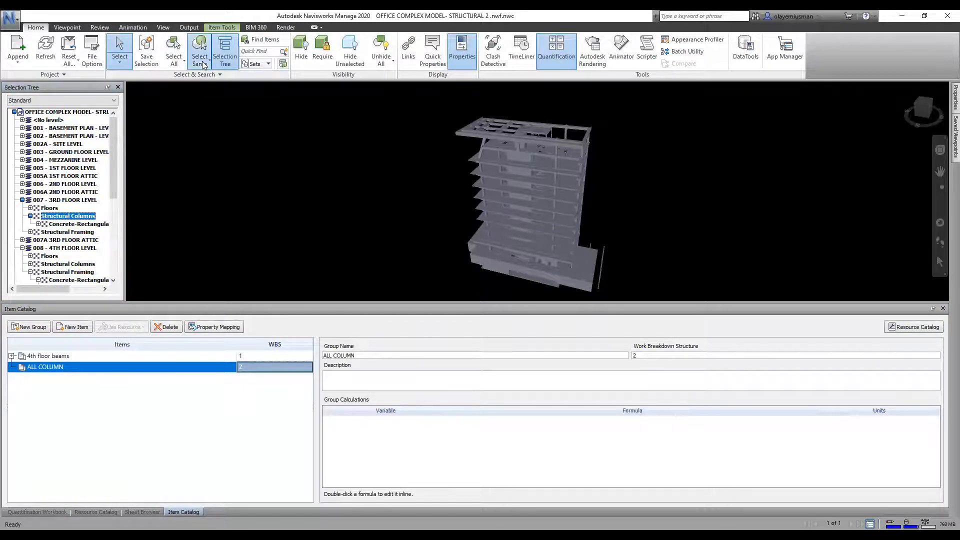
left_click(206, 91)
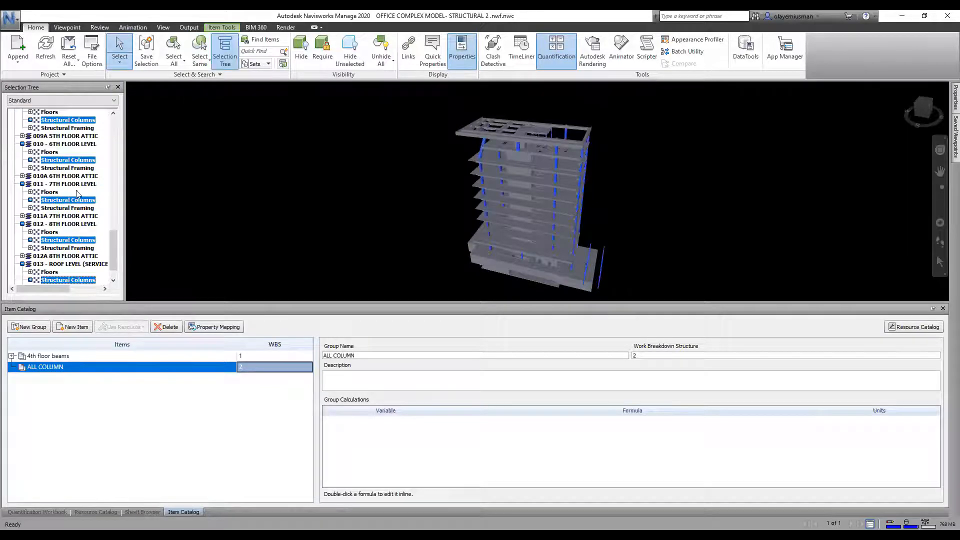
scroll(69, 200, "up", 5)
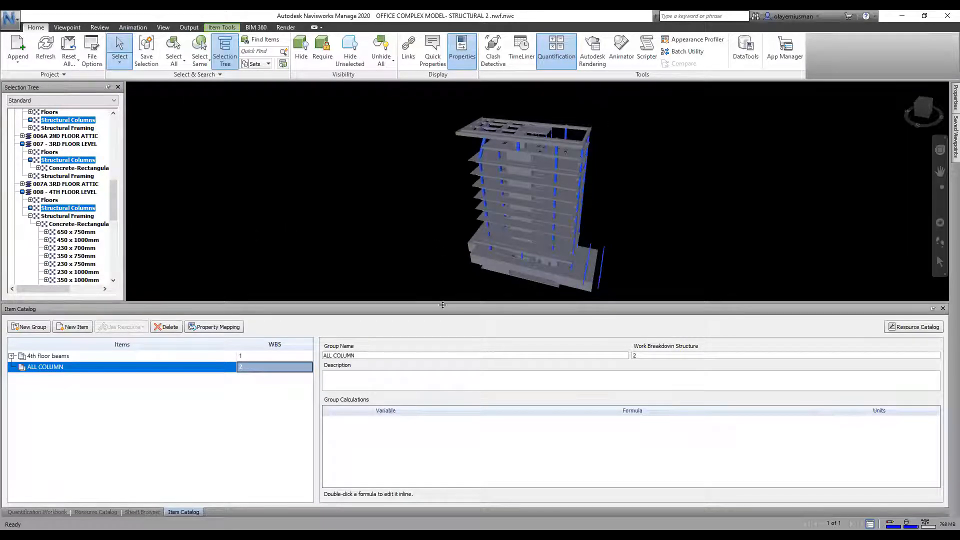
scroll(530, 194, "up", 3)
scroll(530, 194, "down", 3)
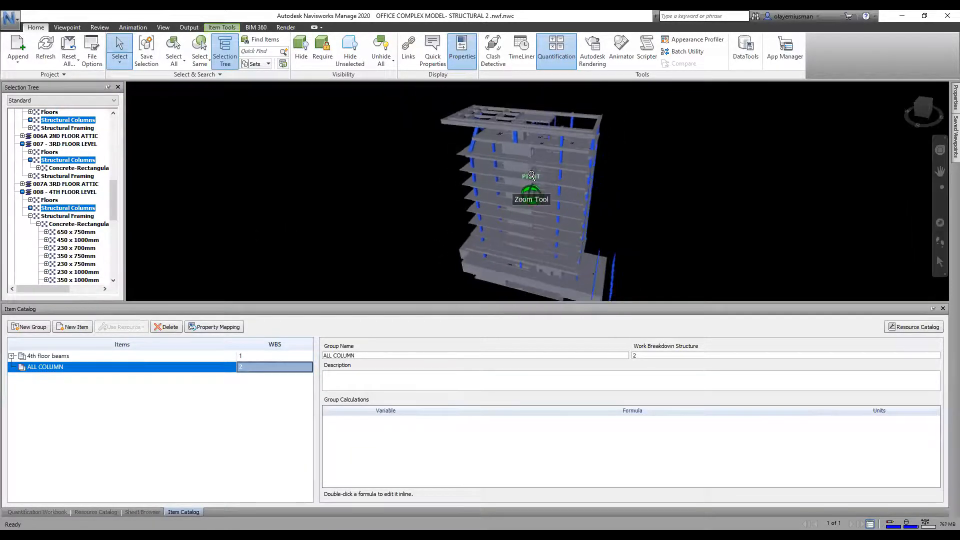
scroll(549, 193, "up", 2)
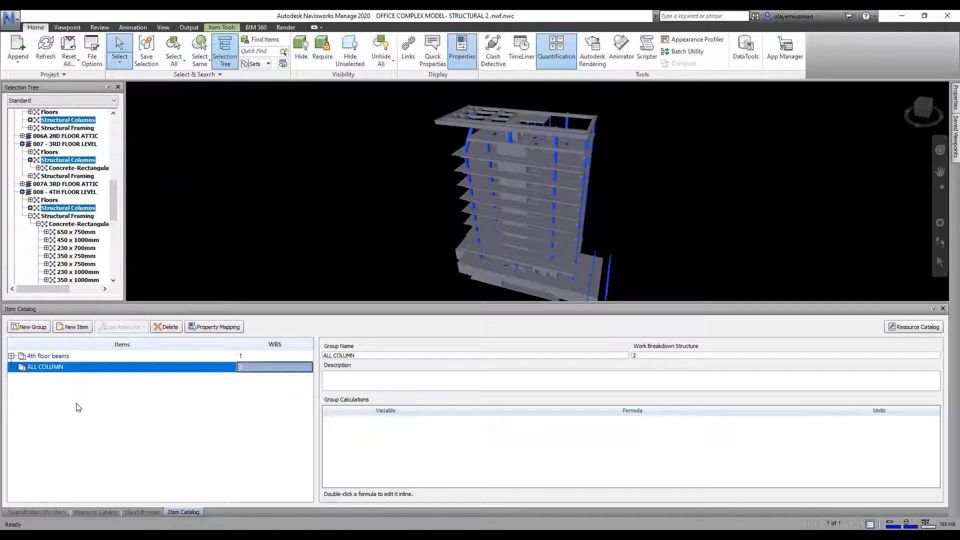
- Take off the selected structural columns to the ALL COLUMN group, review its column items, and collapse the group
right_click(66, 208)
mouse_move(152, 295)
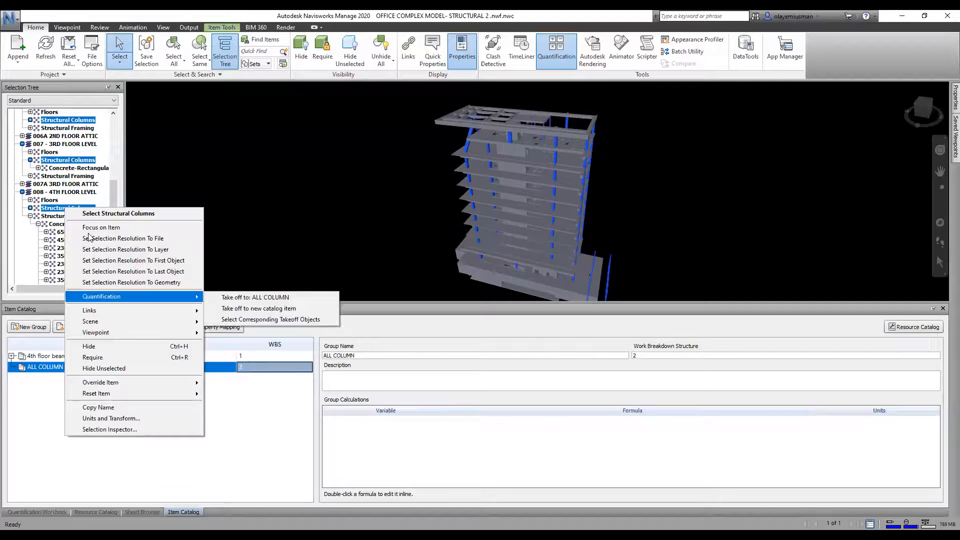
left_click(231, 296)
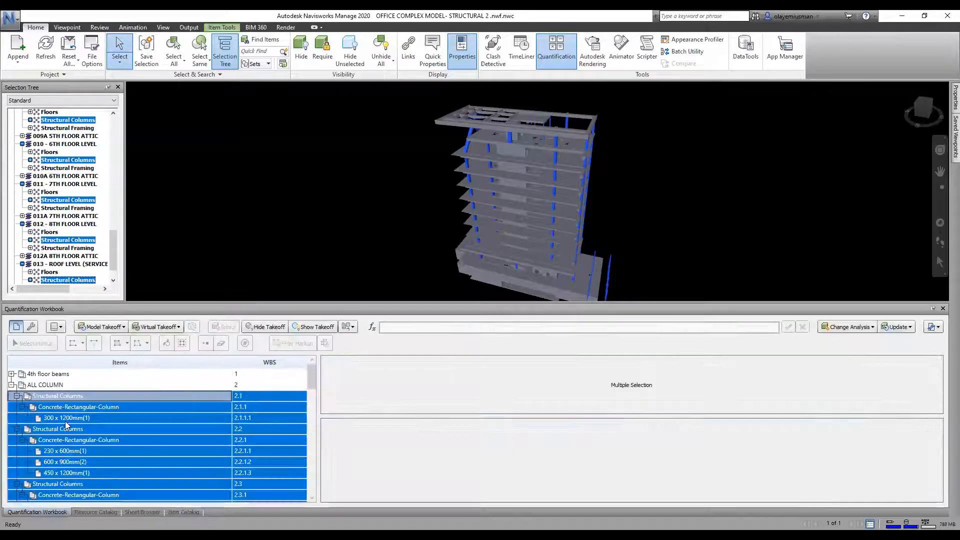
scroll(79, 422, "down", 20)
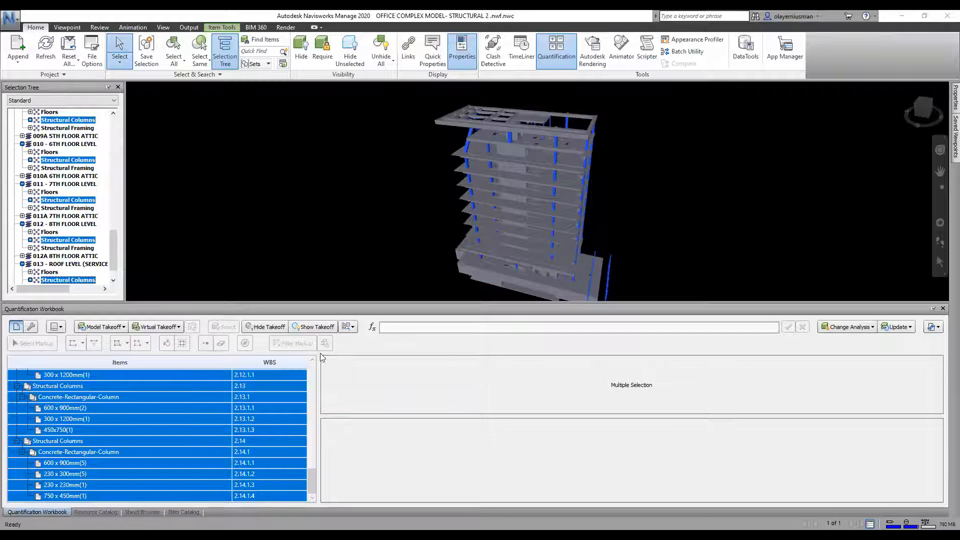
scroll(118, 397, "up", 20)
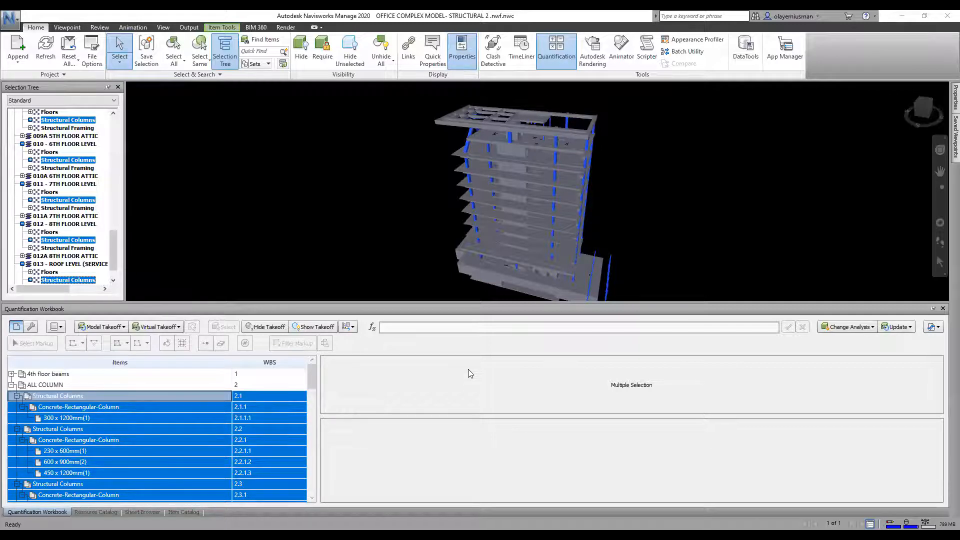
left_click(11, 385)
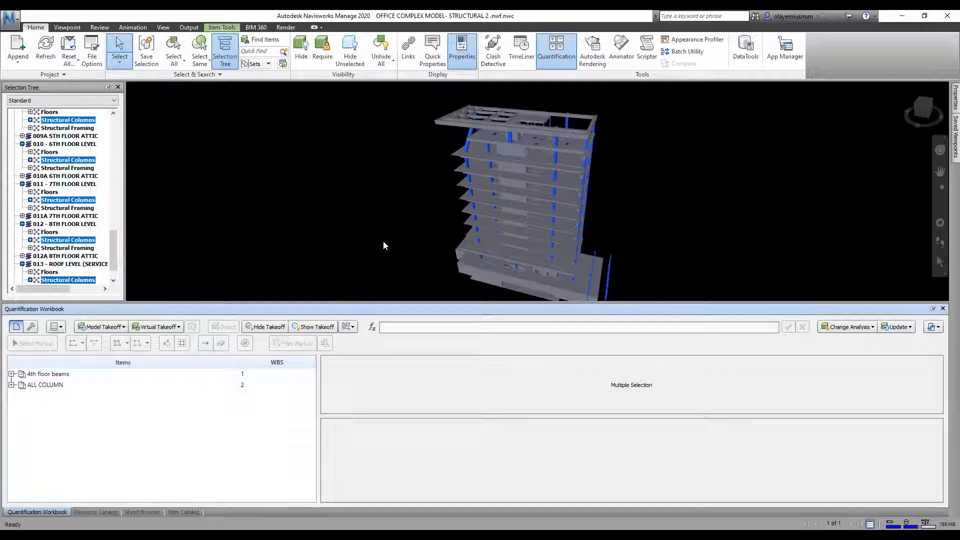
right_click(555, 180)
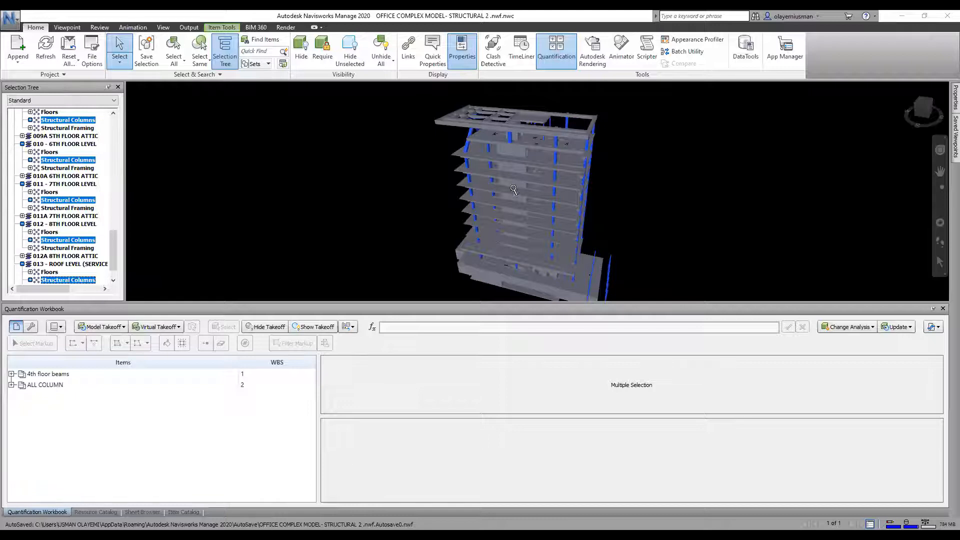
scroll(513, 188, "up", 1)
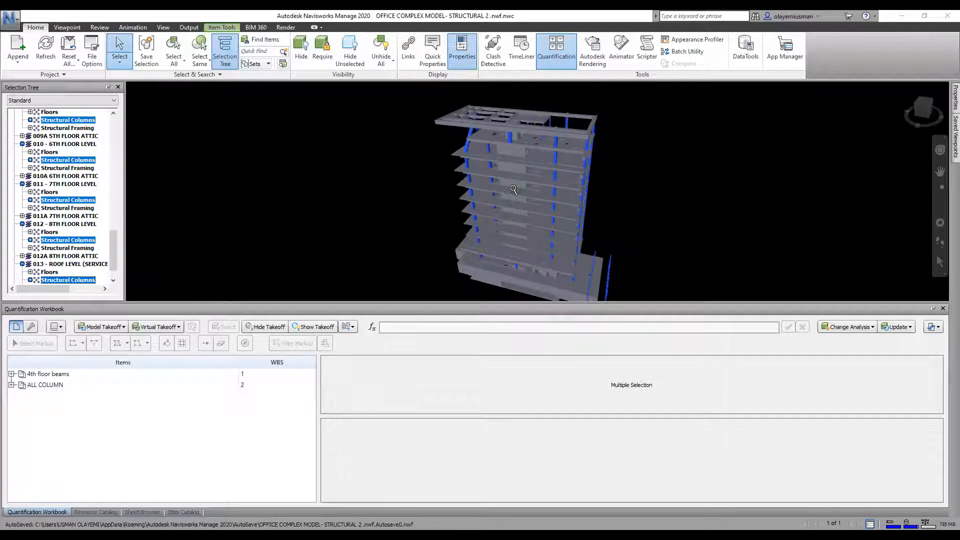
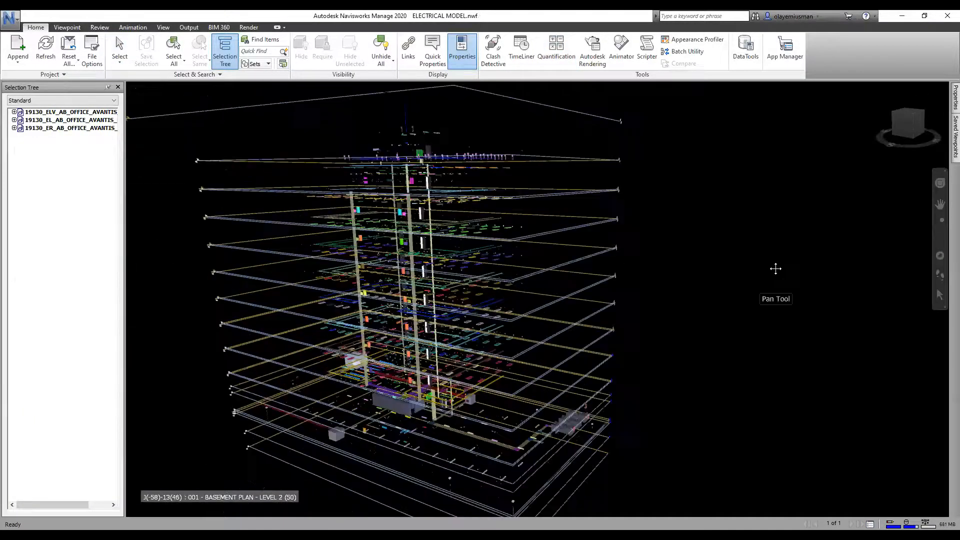
scroll(397, 287, "up", 3)
scroll(397, 287, "down", 3)
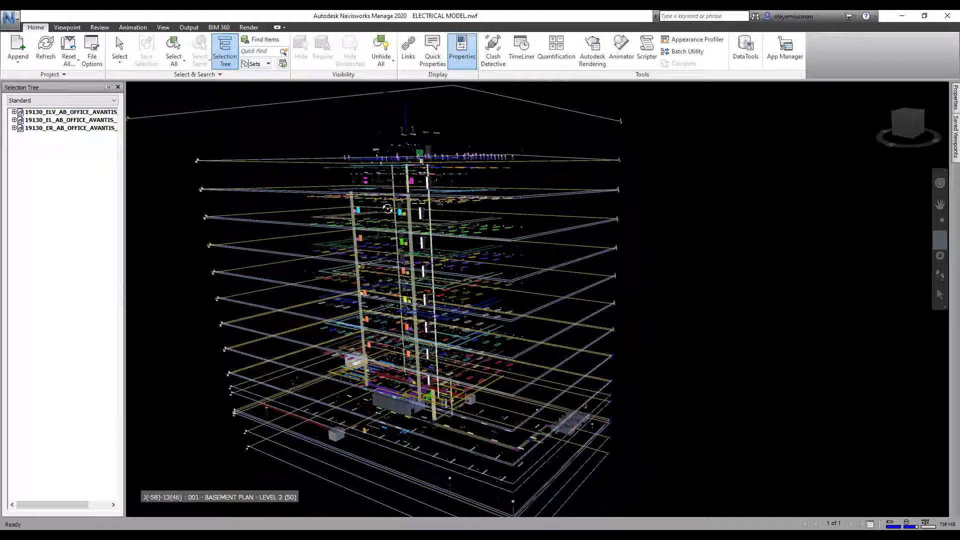
scroll(405, 255, "up", 1)
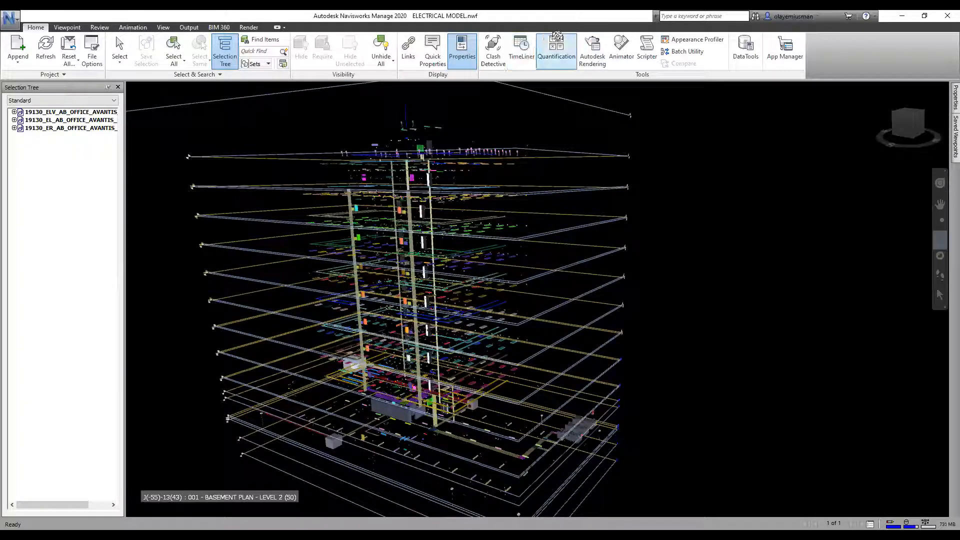
- Review the electrical model's takeoff groups in the Quantification Workbook, from BASEMENT II down to New 2, and close the quantification windows
left_click(556, 40)
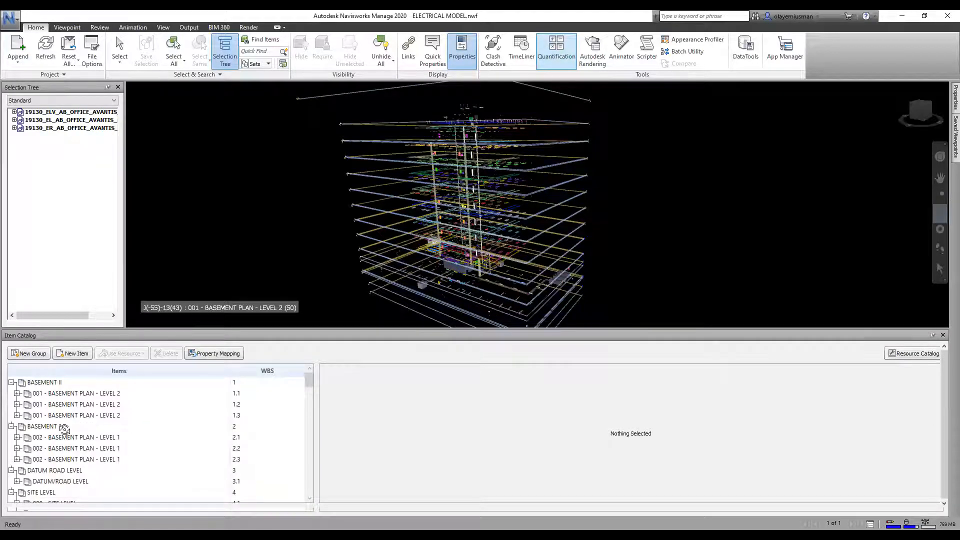
scroll(72, 456, "down", 15)
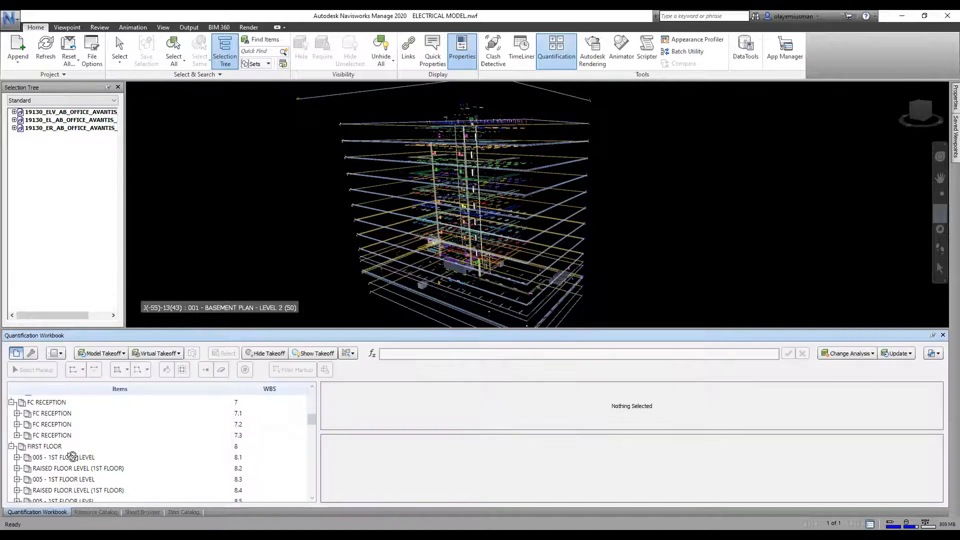
scroll(72, 456, "down", 15)
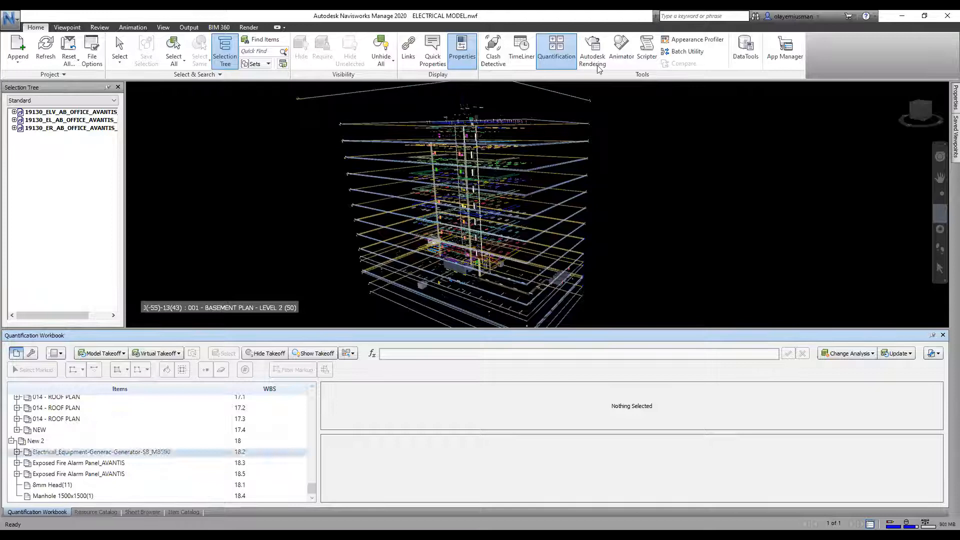
left_click(542, 48)
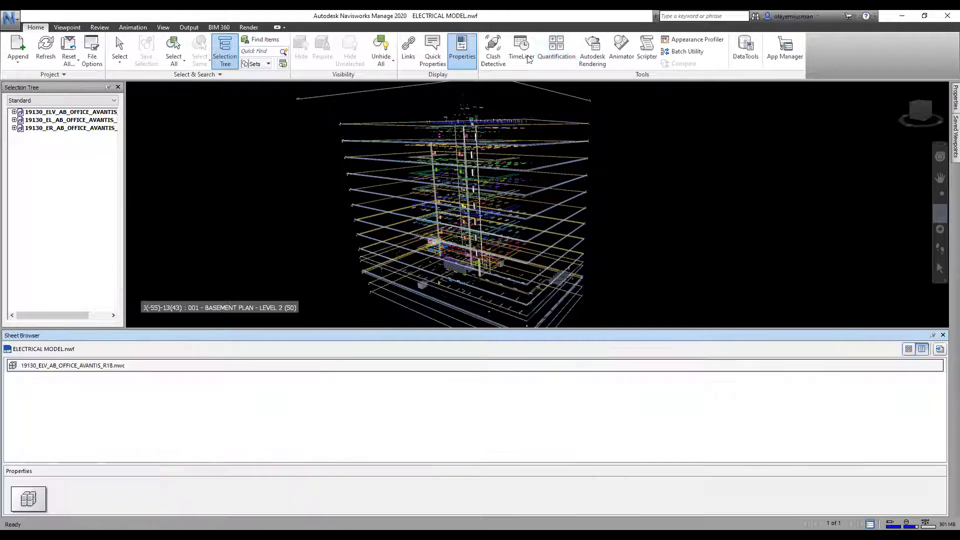
left_click(942, 335)
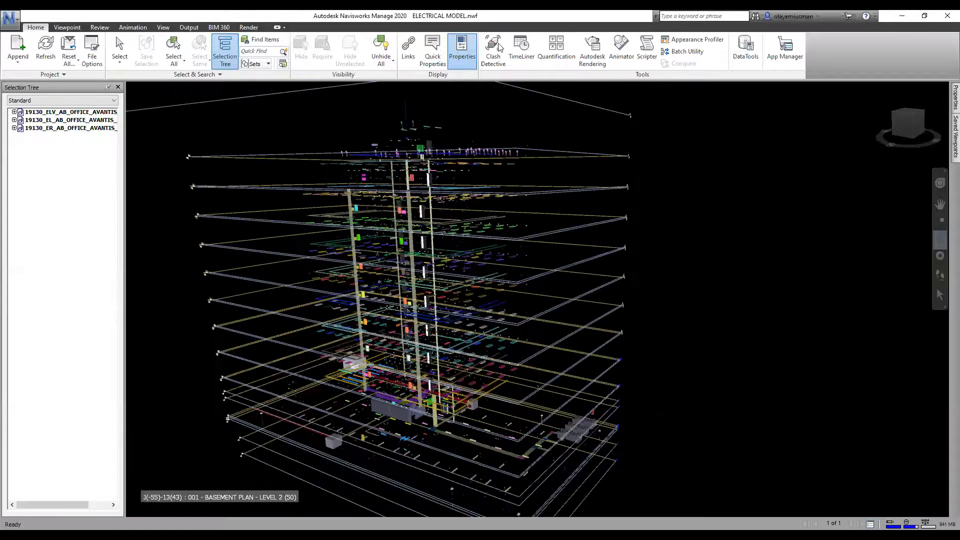
- Append the MECHANICAL MODEL file to the electrical model for clash detection
left_click(500, 63)
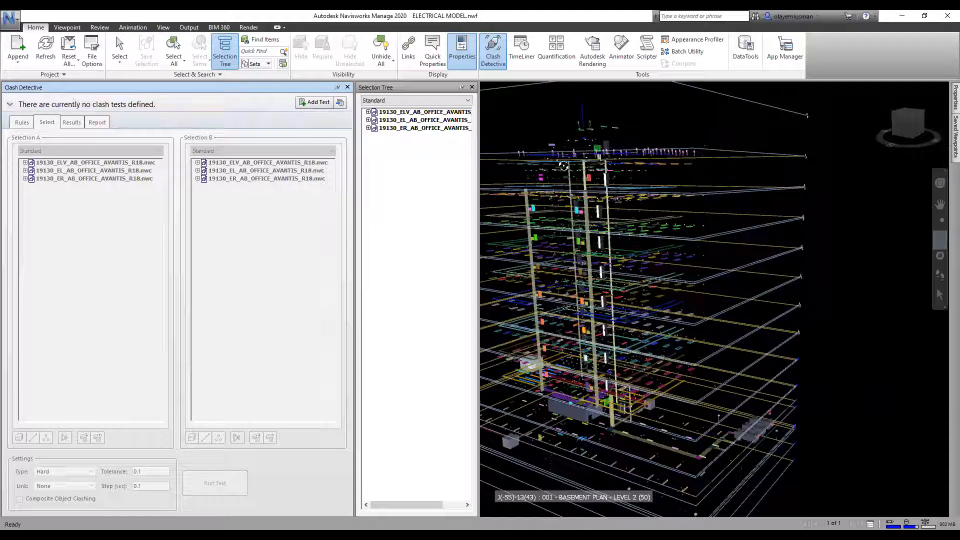
left_click(16, 61)
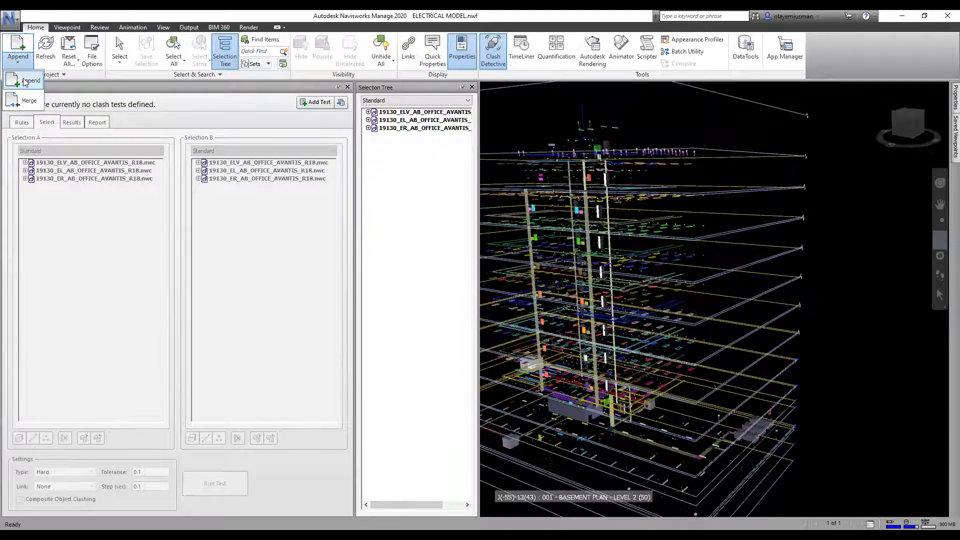
left_click(26, 82)
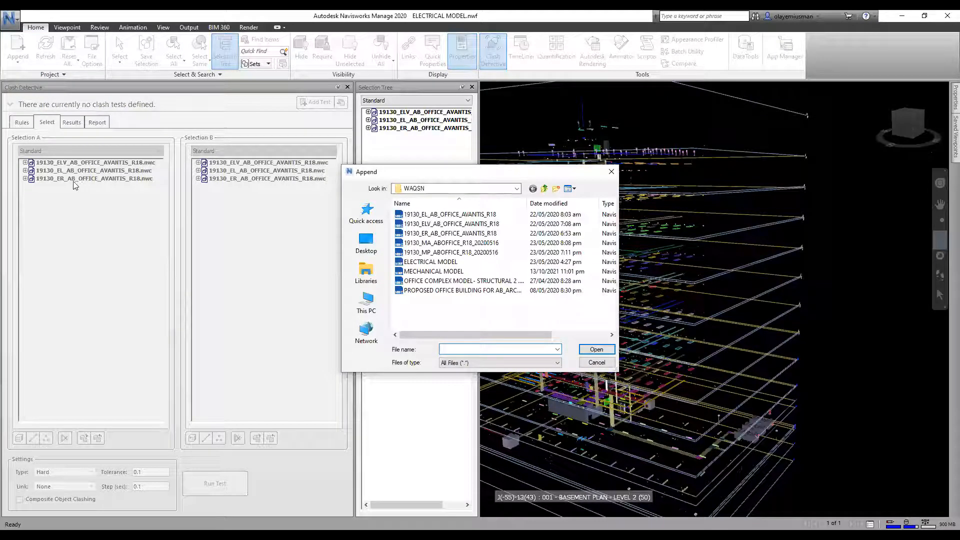
left_click(440, 273)
left_click(598, 350)
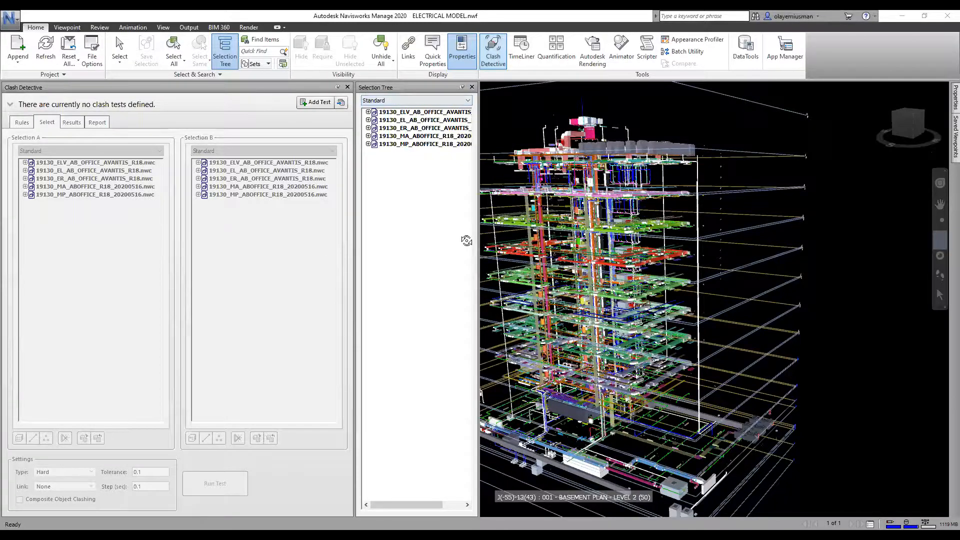
key("ctrl+F2")
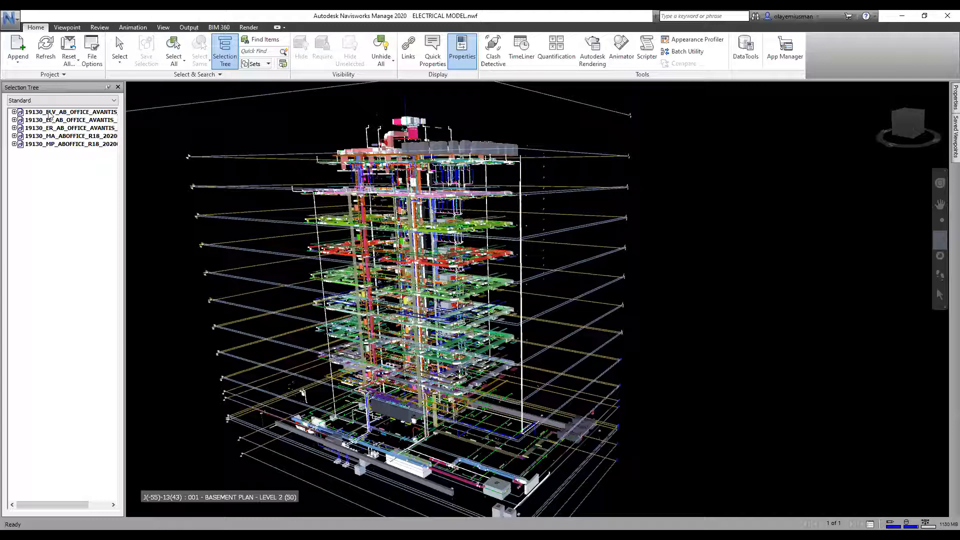
- Check the units and transform settings of the ELV and EL electrical files
left_click(50, 114)
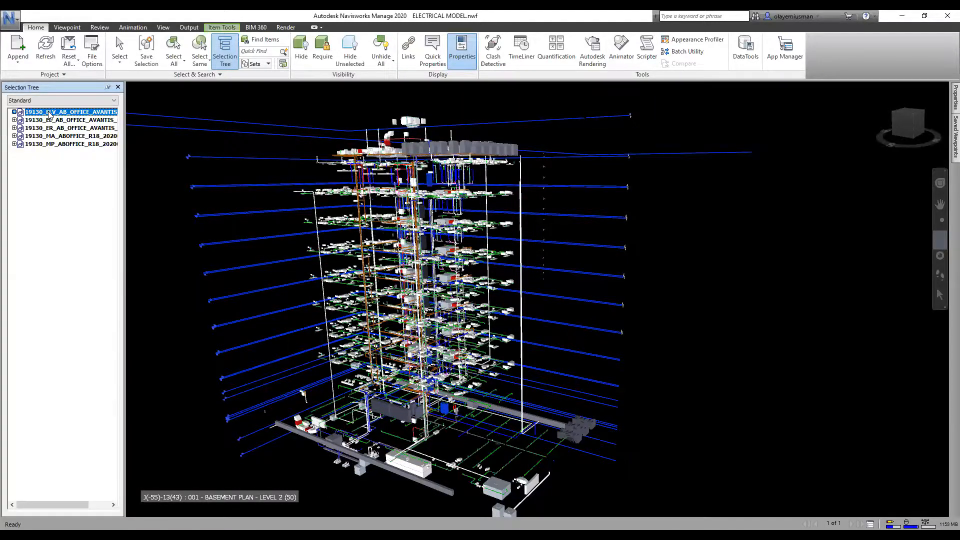
right_click(50, 114)
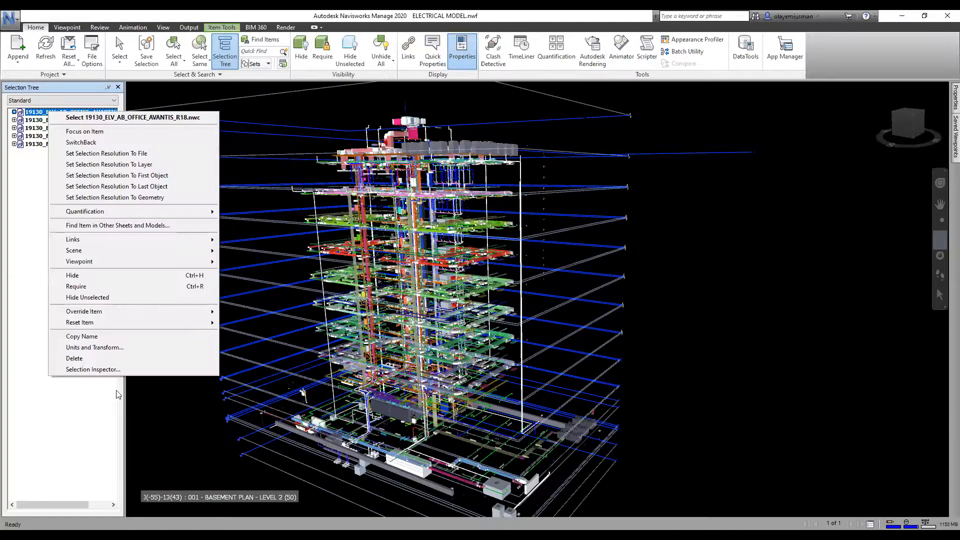
left_click(88, 348)
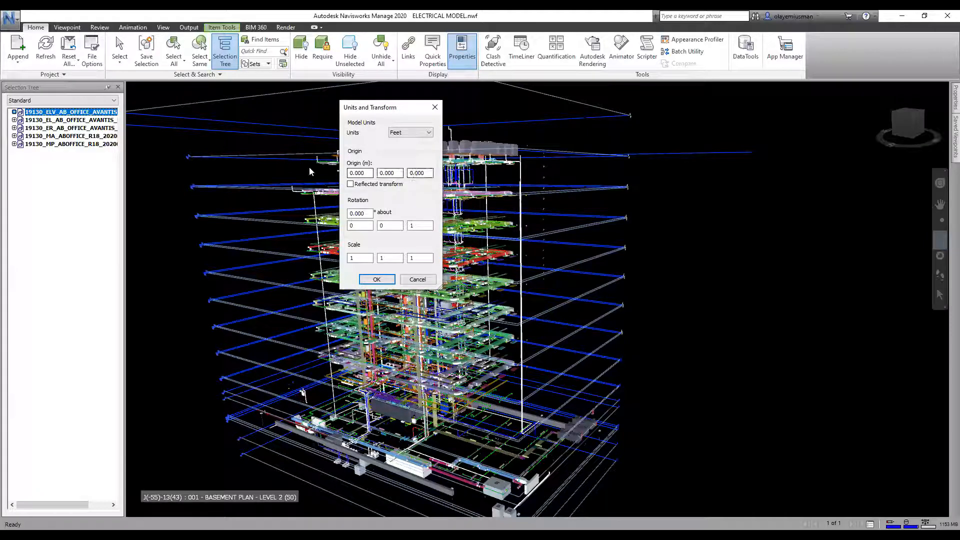
left_click(433, 110)
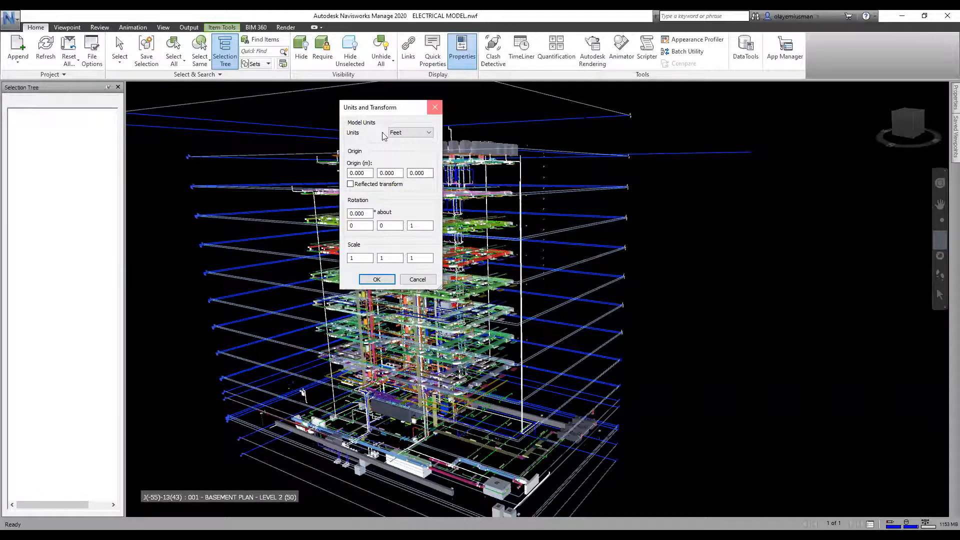
right_click(81, 121)
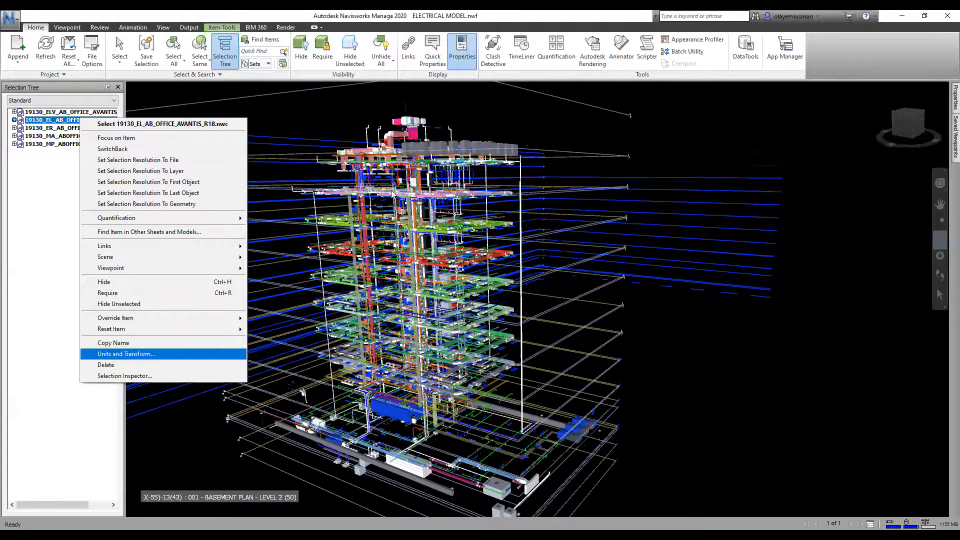
left_click(126, 353)
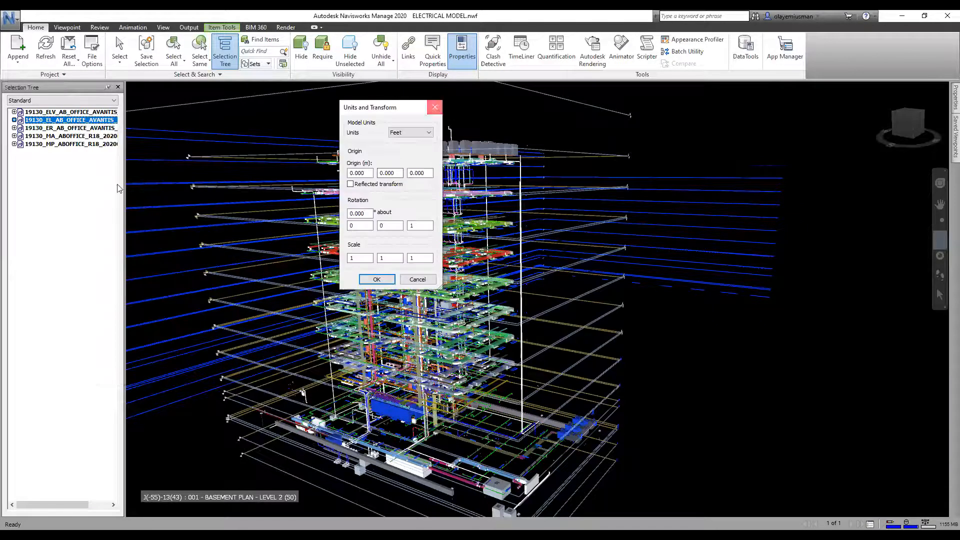
key("Return")
- Check the units and transform settings of the MP mechanical file
right_click(71, 143)
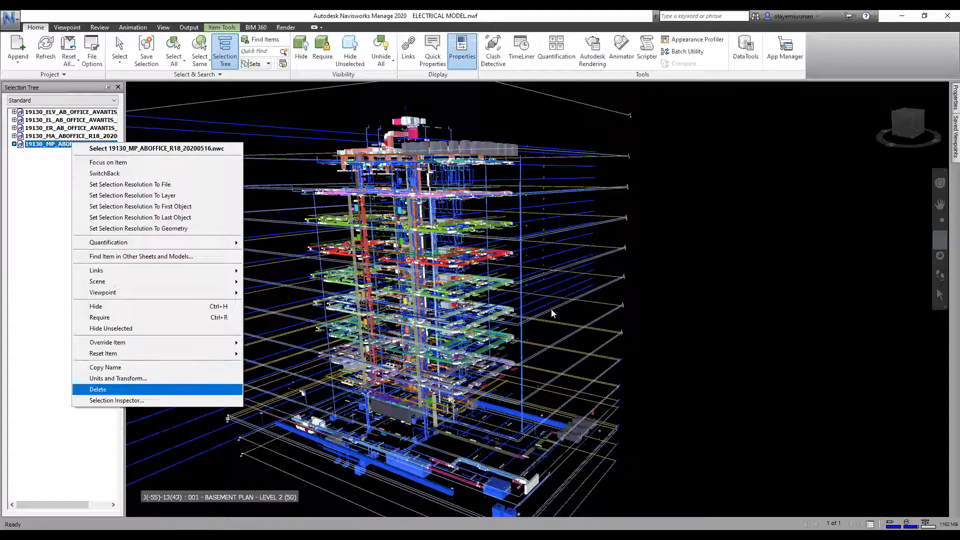
left_click(100, 389)
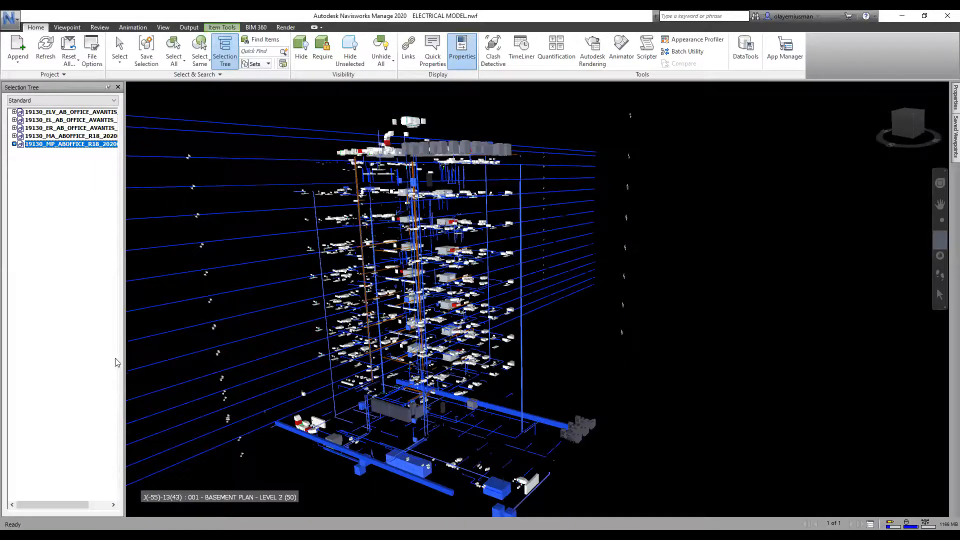
left_click(115, 381)
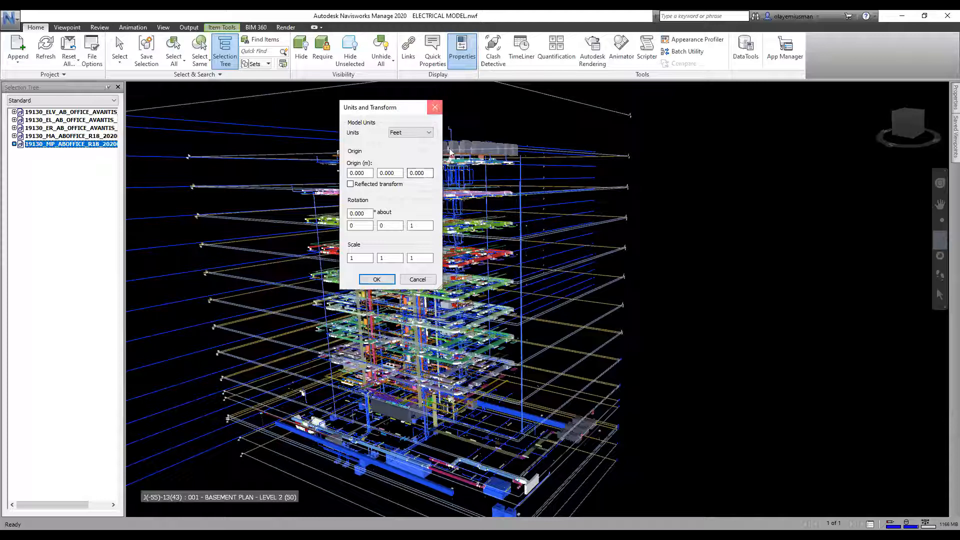
left_click(377, 279)
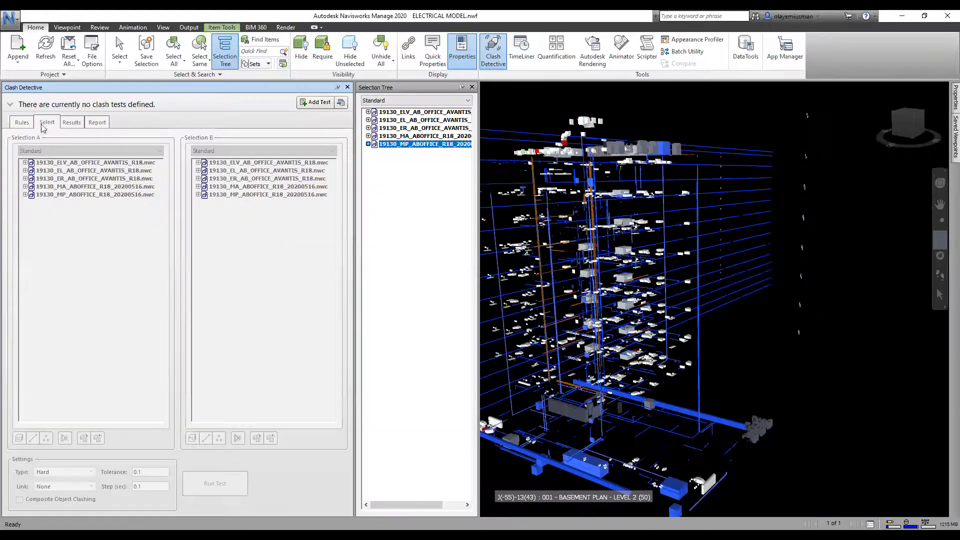
- Add a new clash test in Clash Detective and name it ELE VS MECH
left_click(10, 105)
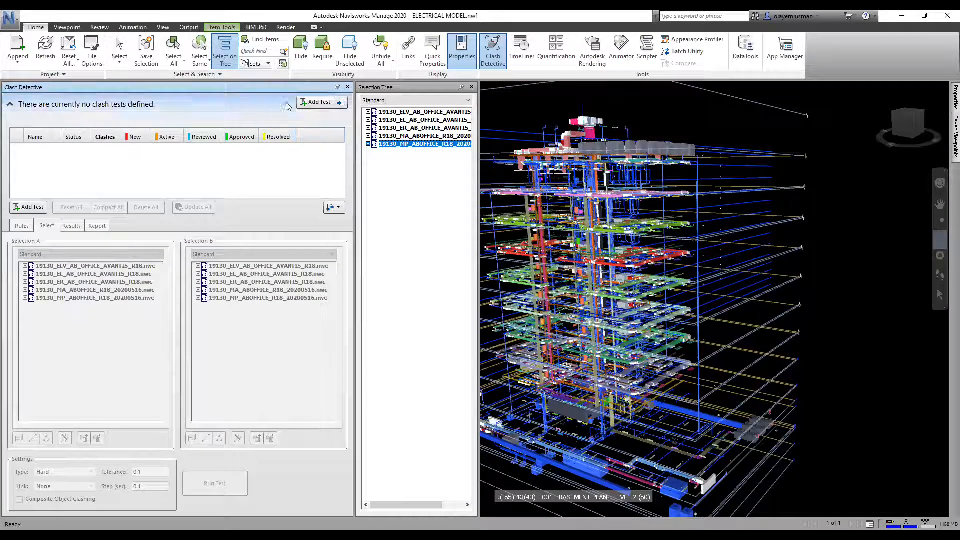
left_click(319, 103)
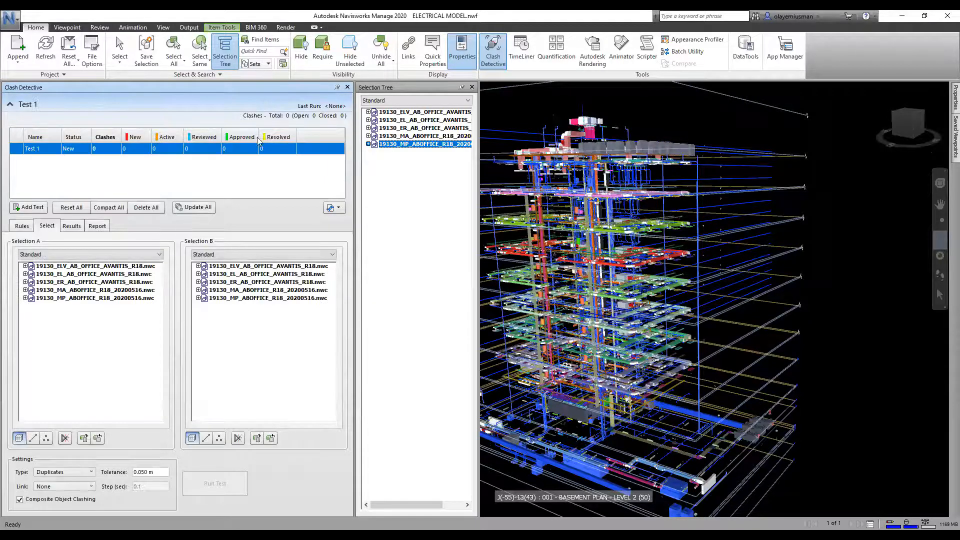
left_click(32, 148)
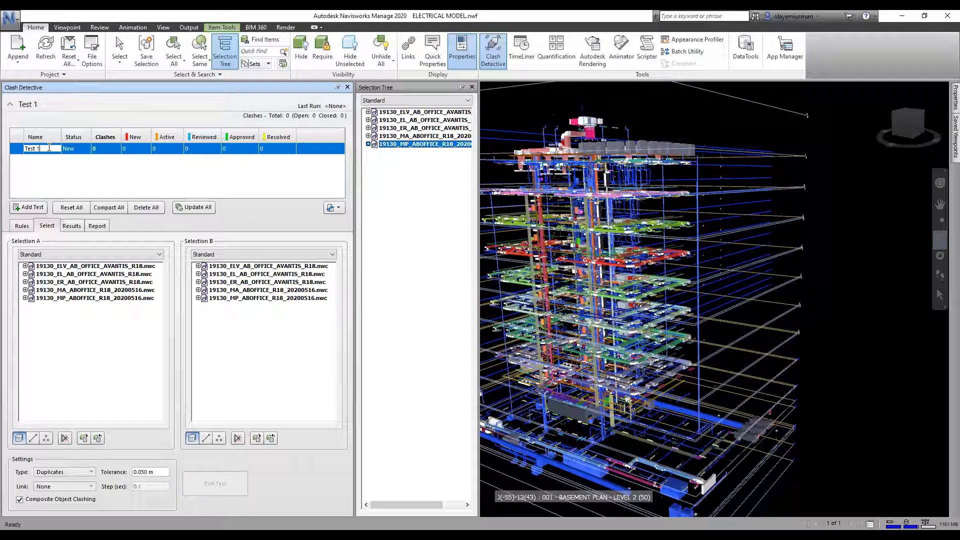
key("BackSpace")
key("BackSpace")
key("BackSpace")
key("BackSpace")
key("BackSpace")
type("EL")
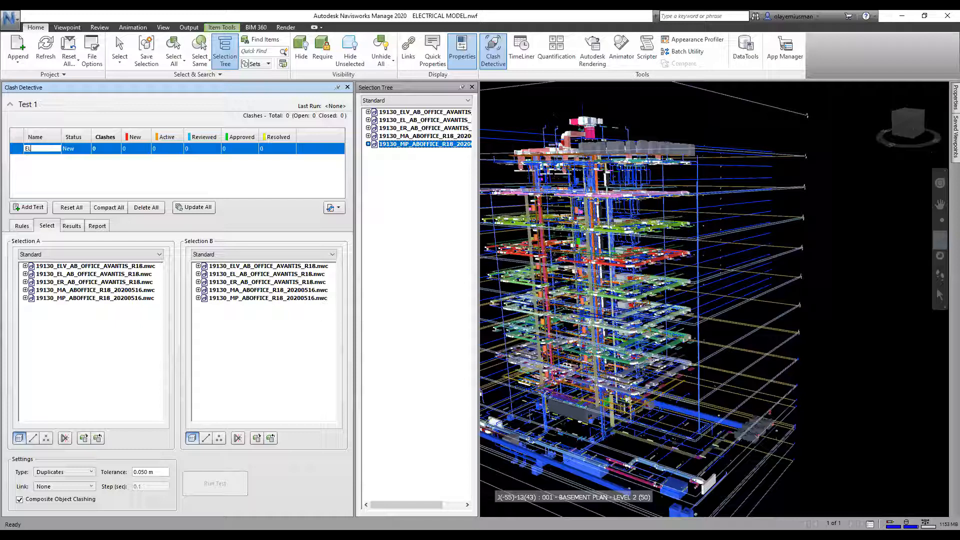
type("E VS MECH")
key("Return")
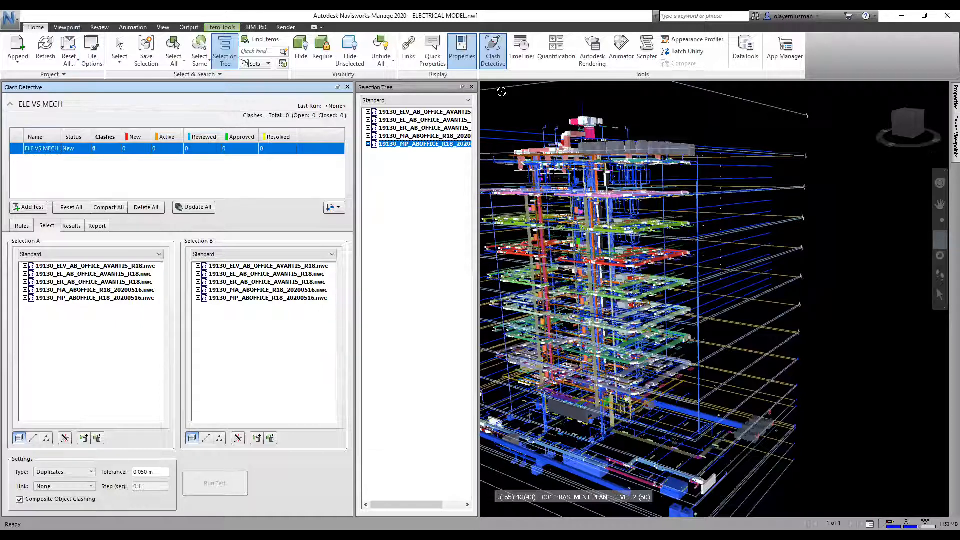
left_click(696, 18)
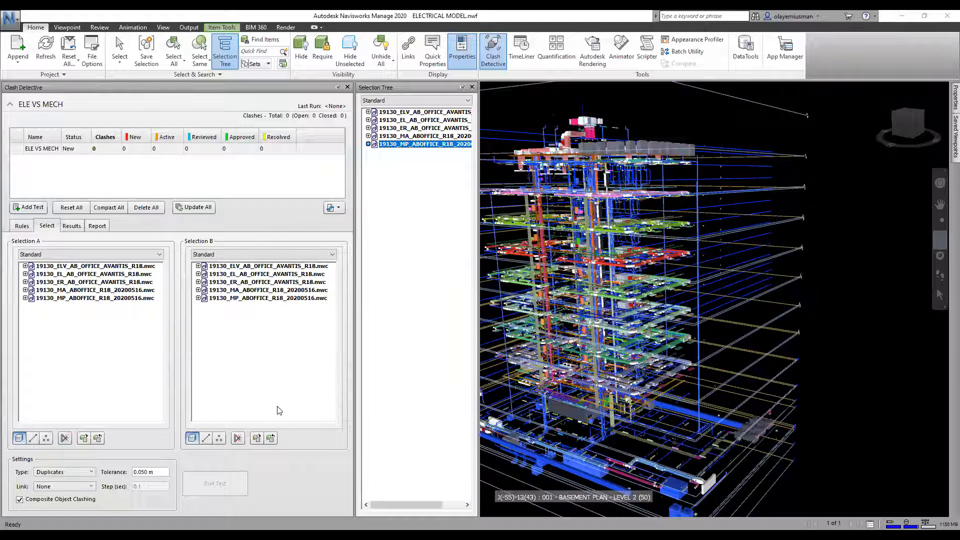
- Look over the available clash types and choose the ELV, EL and ER electrical files as Selection A
left_click(88, 472)
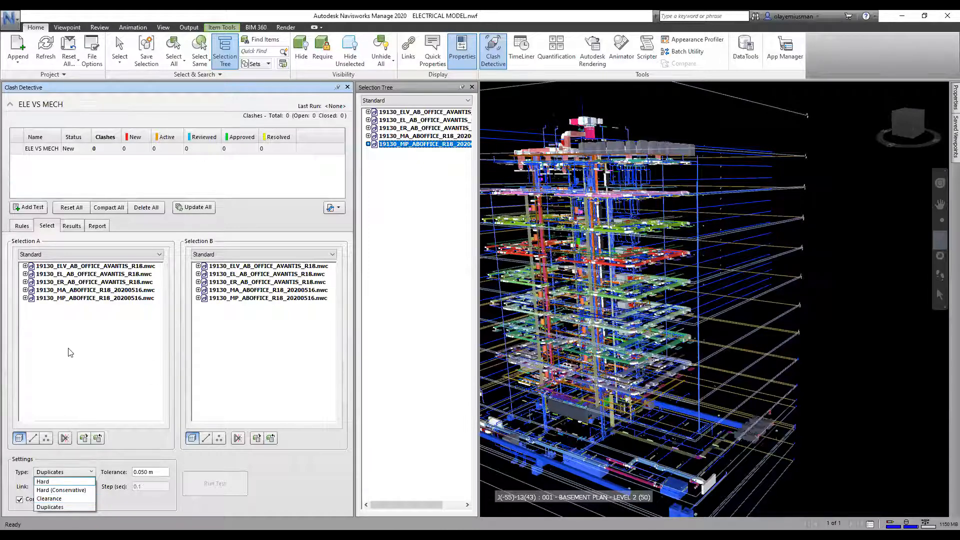
left_click(67, 266)
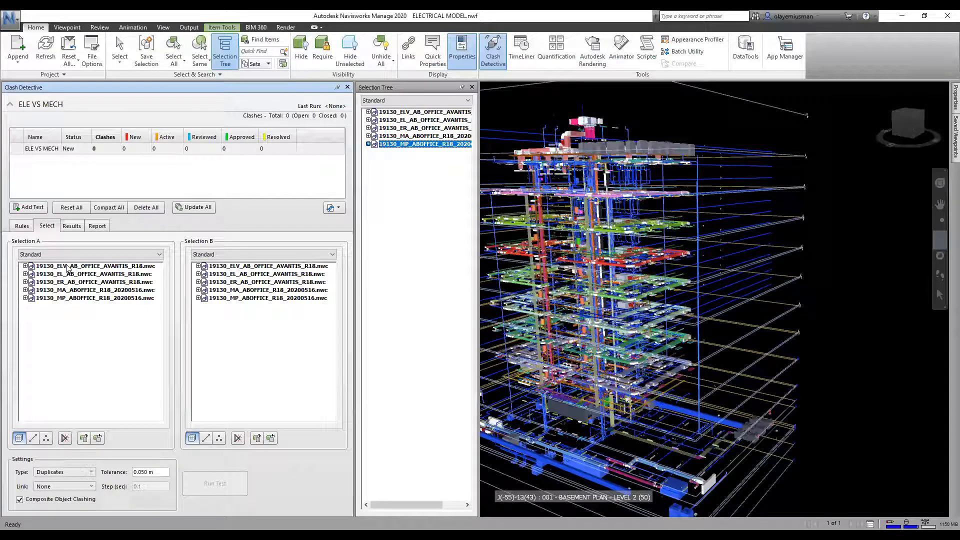
left_click(67, 266)
left_click(67, 274, "ctrl")
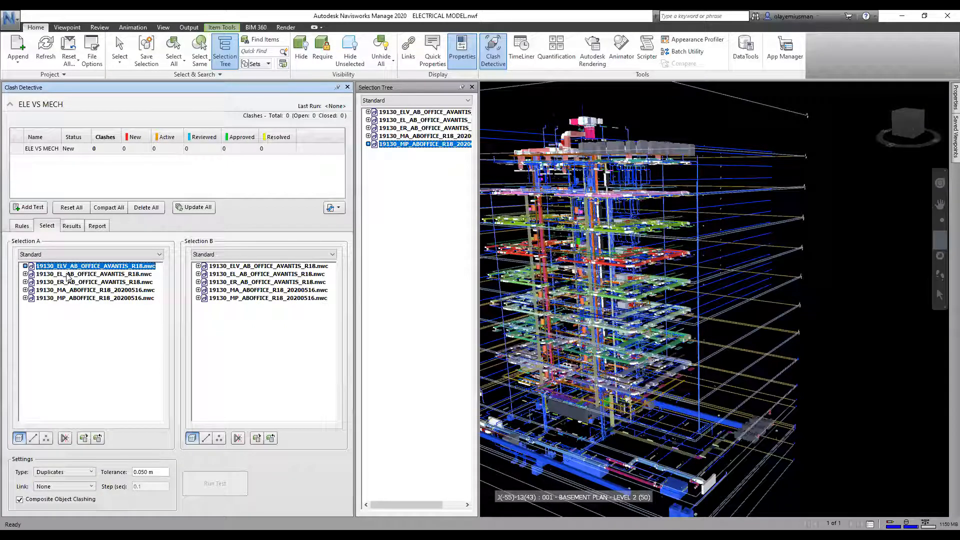
left_click(67, 283, "ctrl")
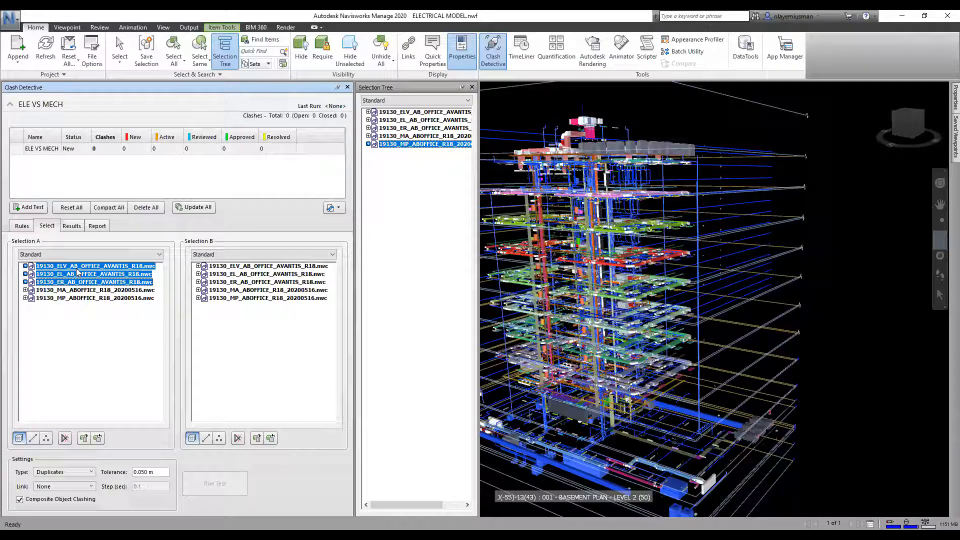
- Choose the MA and MP mechanical files as Selection B and check the test's ignore-clash rules
left_click(235, 289)
left_click(235, 337)
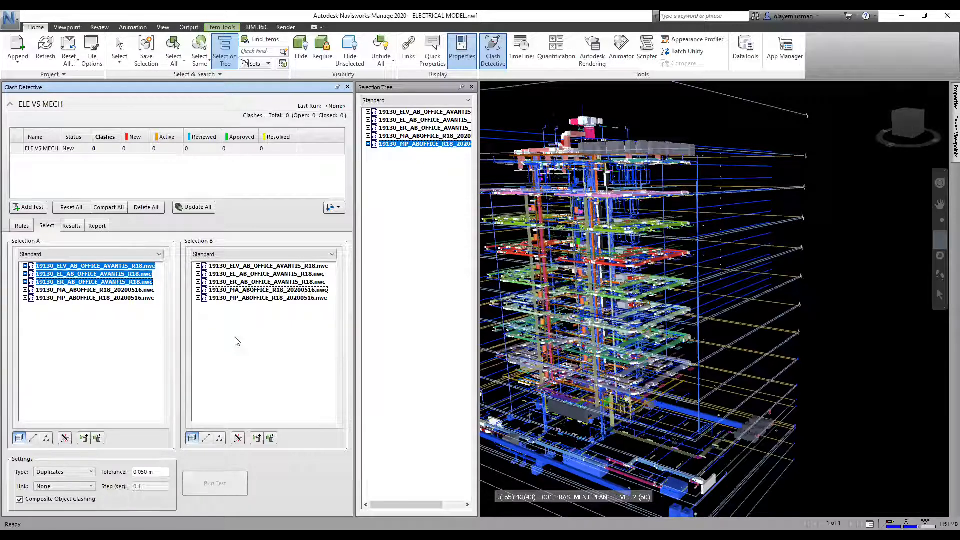
left_click(236, 291)
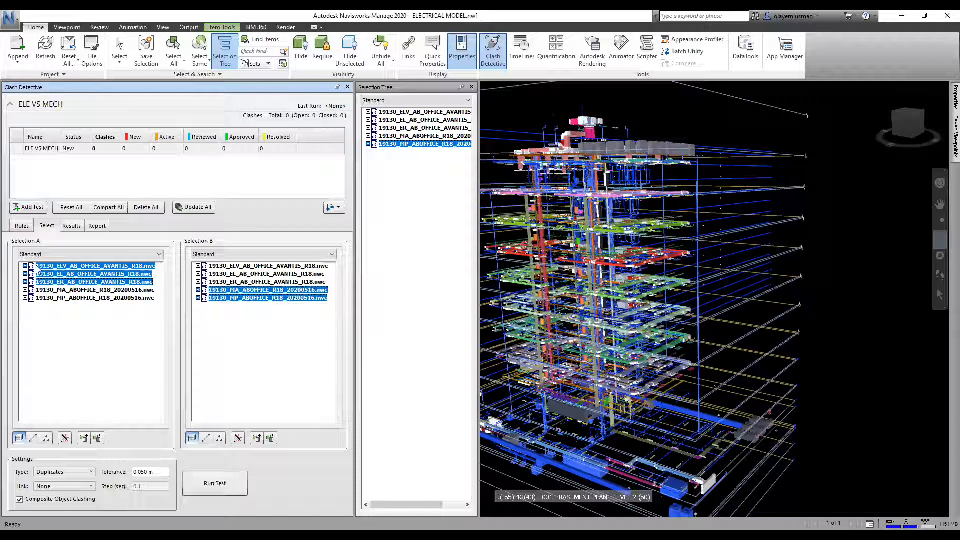
left_click(22, 226)
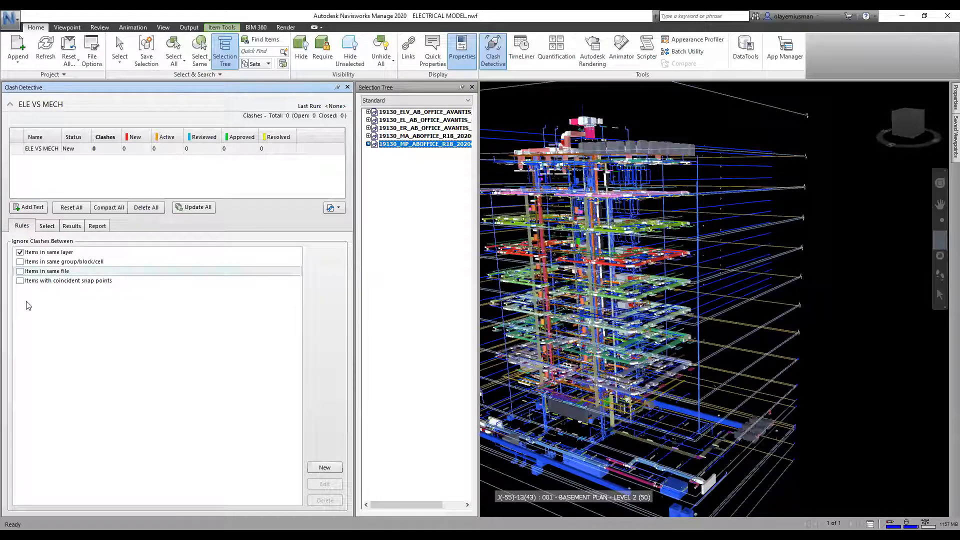
left_click(53, 227)
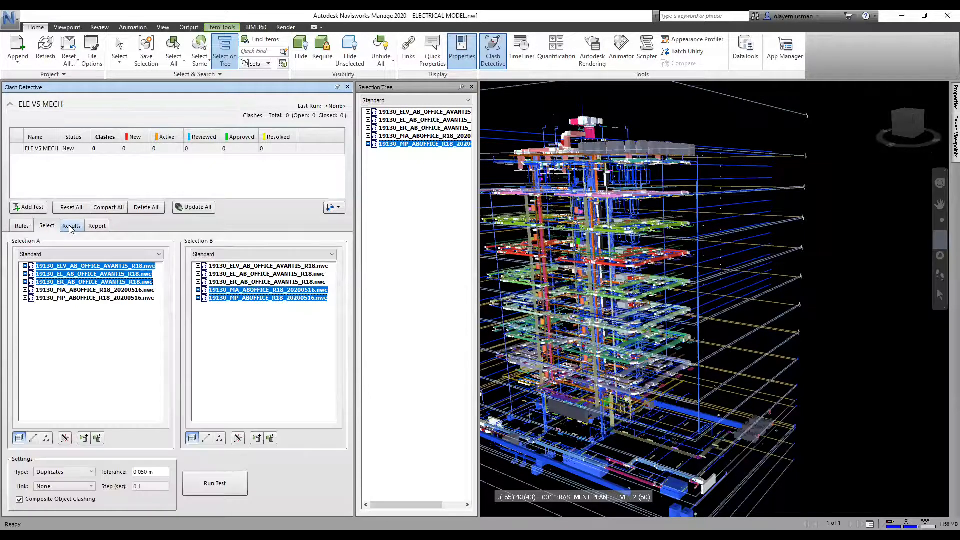
- Run the ELE VS MECH clash test and check its results against the model
left_click(70, 226)
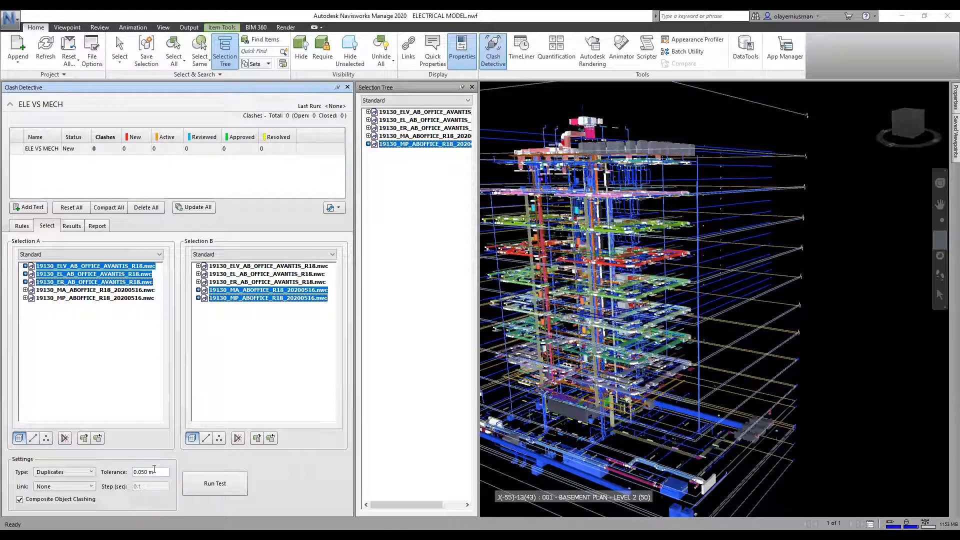
left_click(216, 489)
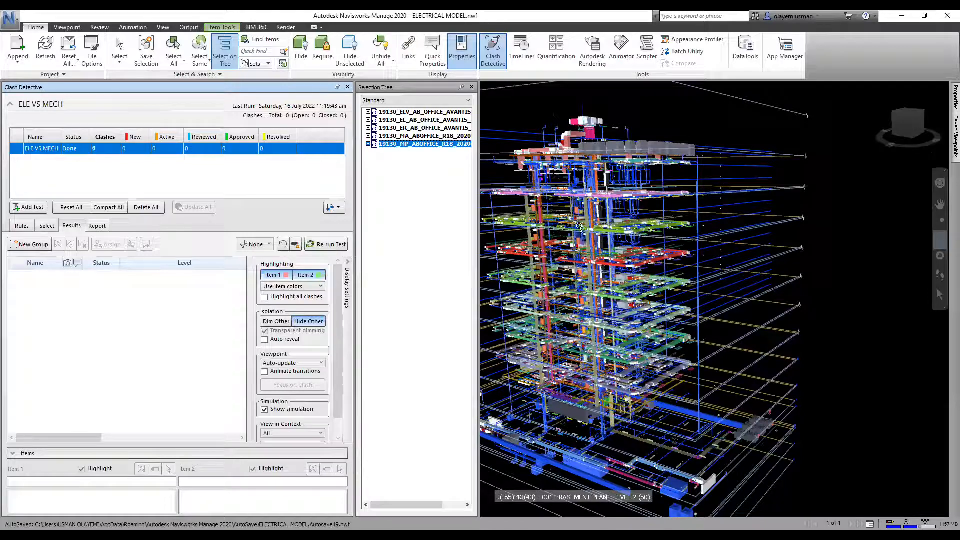
scroll(577, 231, "down", 3)
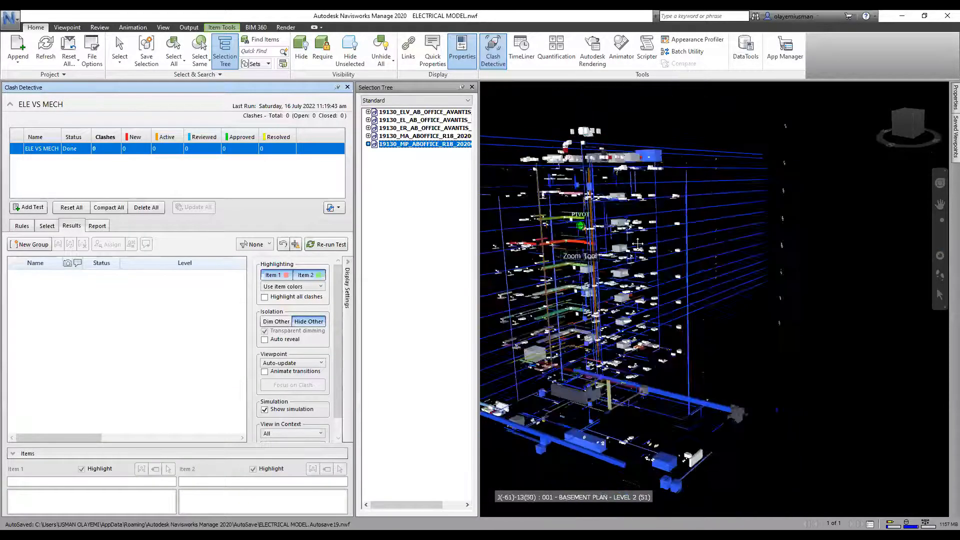
middle_click_drag(644, 297, 677, 300)
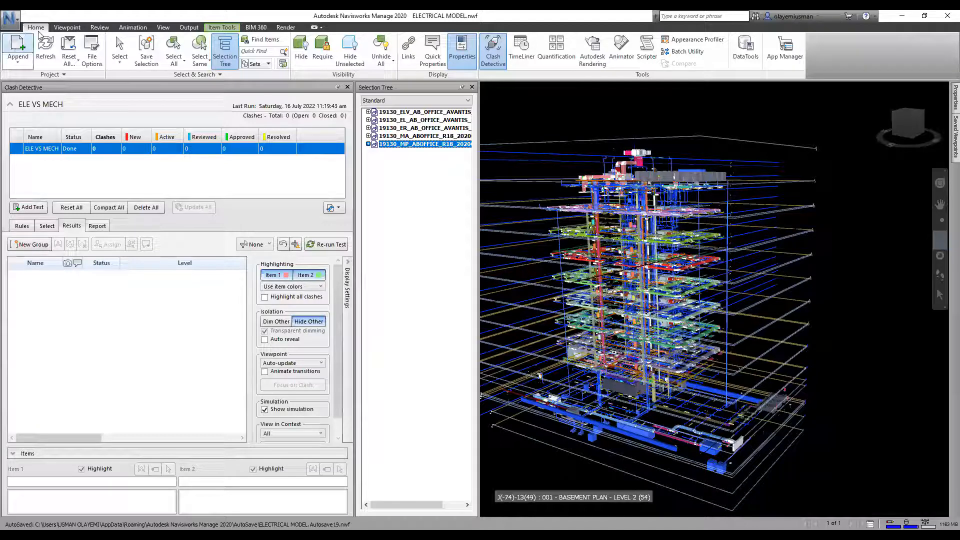
- Rotate the 19130_MP_ABOFFICE_R18_20200516.nwc model by 1° in its units and transform settings
right_click(388, 145)
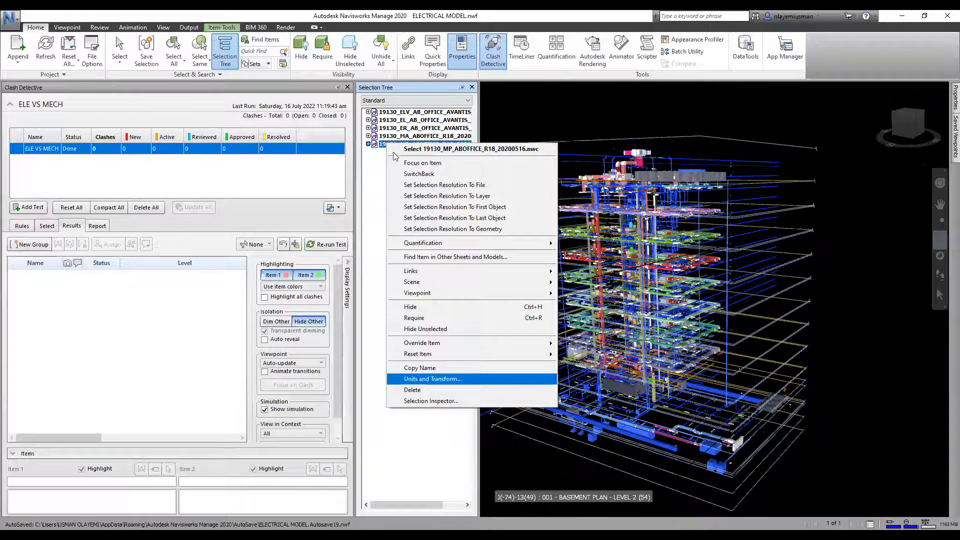
key("Return")
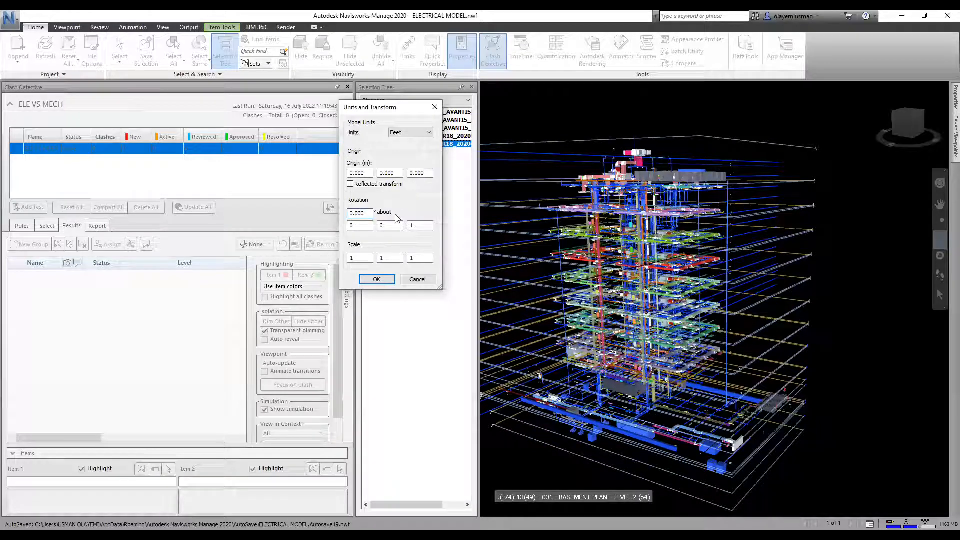
type("1")
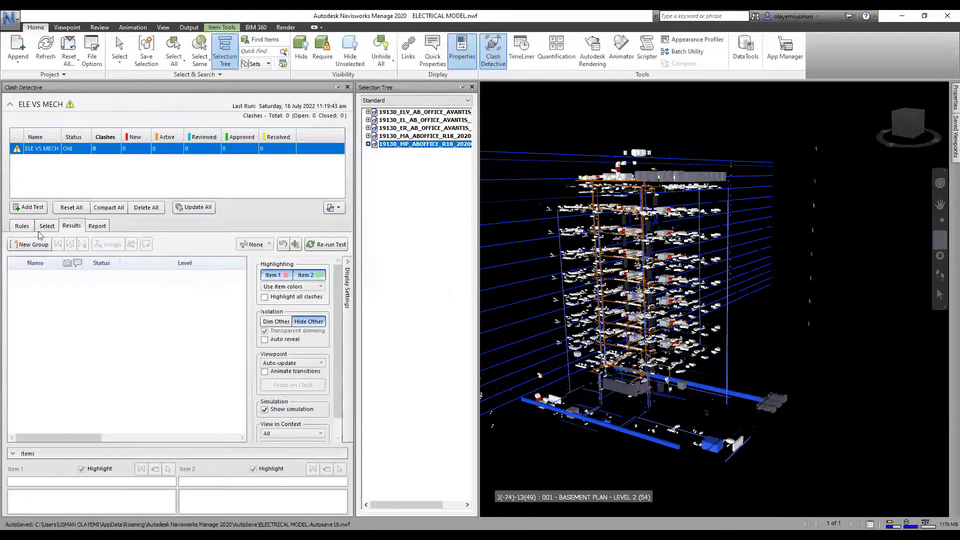
- Add a clash test comparing the ELV, EL and ER models in Selection A with the MA and MP models in Selection B
left_click(29, 207)
left_click(72, 265)
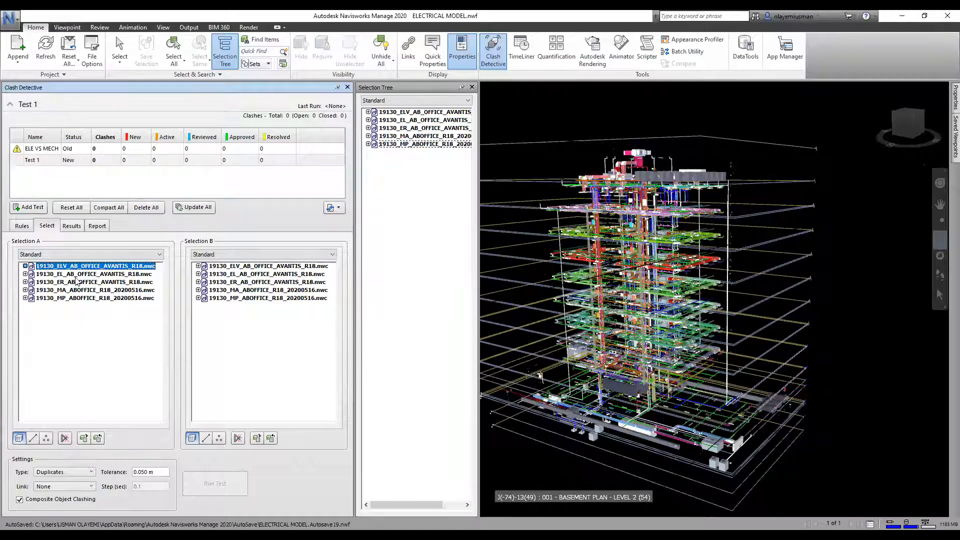
left_click(79, 272)
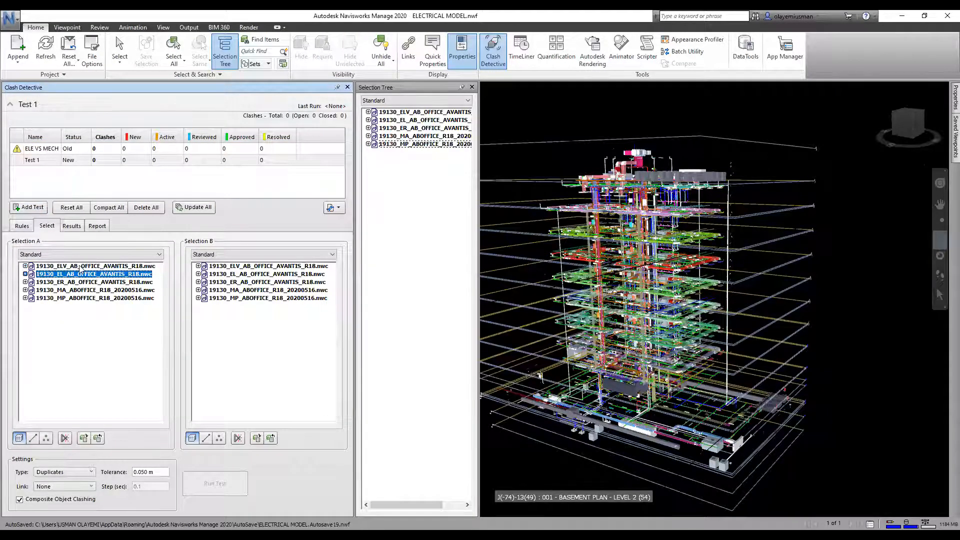
left_click(80, 267, "ctrl")
left_click(82, 282, "ctrl")
left_click(223, 290)
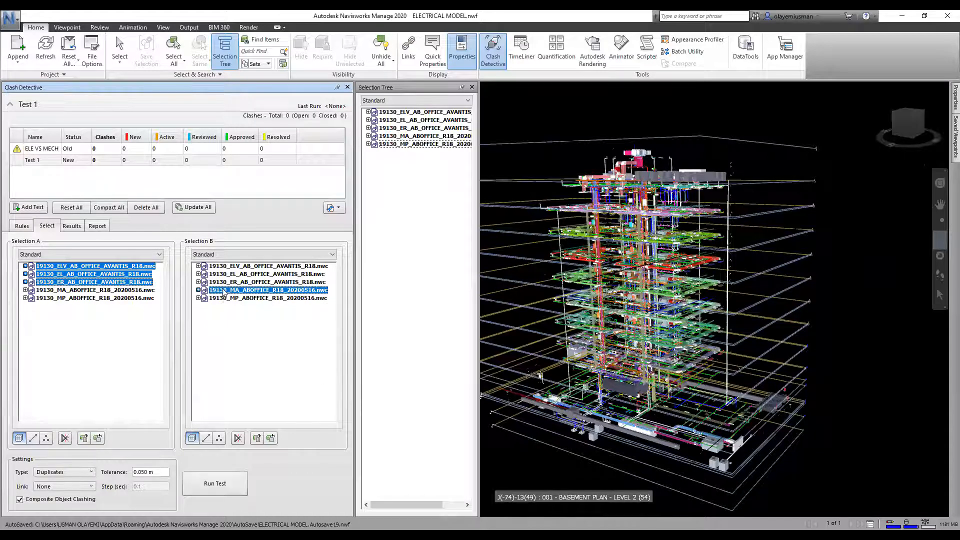
left_click(222, 298, "ctrl")
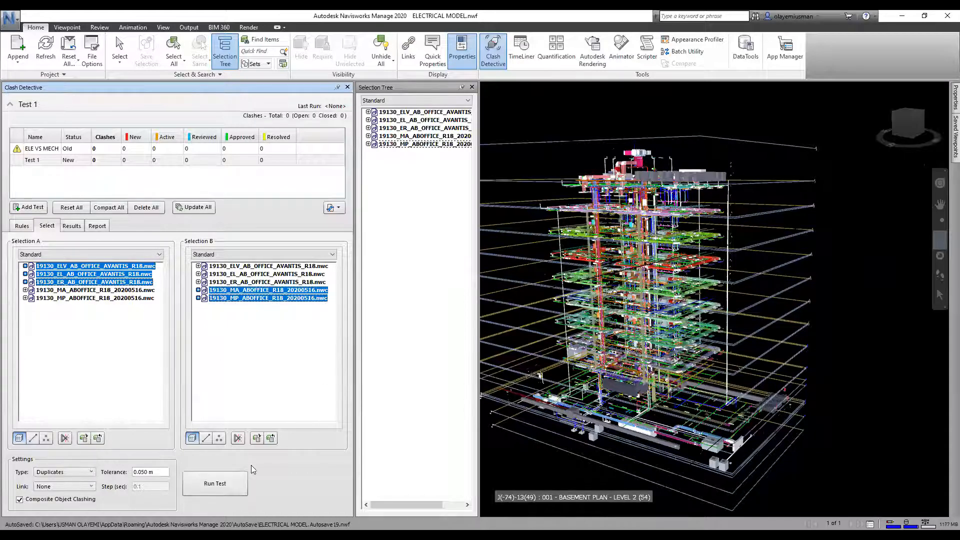
- Set the tolerance of Test 1 to 0.1 m and run the test
left_click(145, 472)
key("BackSpace")
key("BackSpace")
type("1")
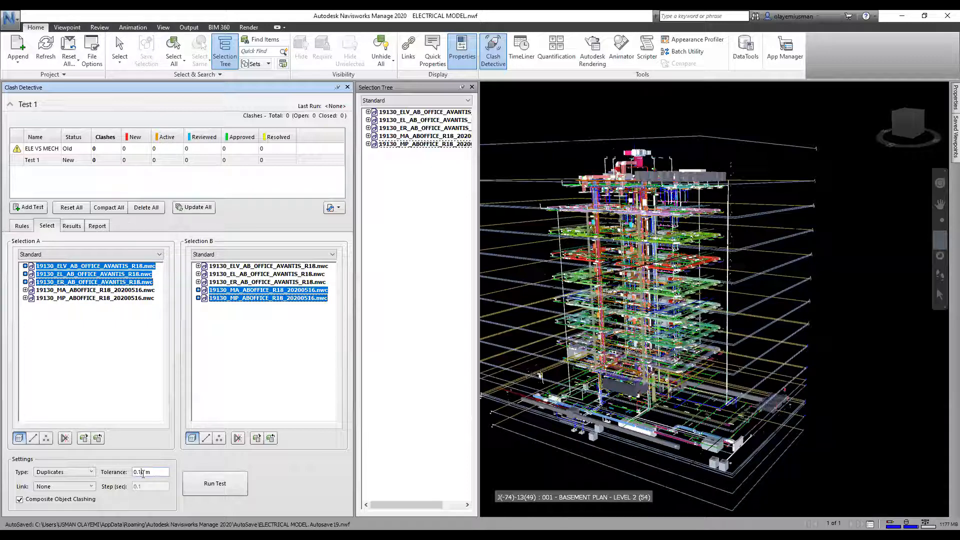
left_click(218, 483)
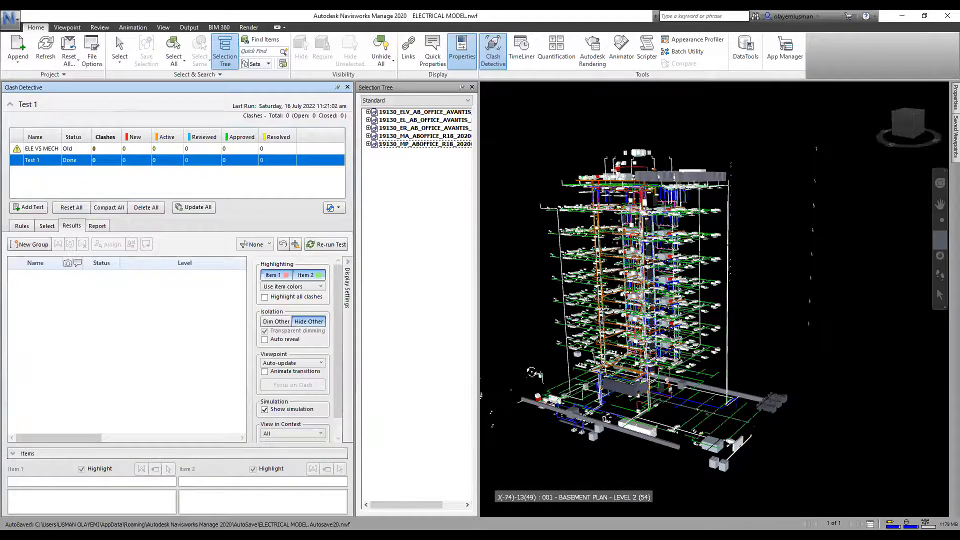
- Set the rotation of the 19130_MP_ABOFFICE_R18_20200516.nwc model to 20° in its units and transform settings
left_click(400, 145)
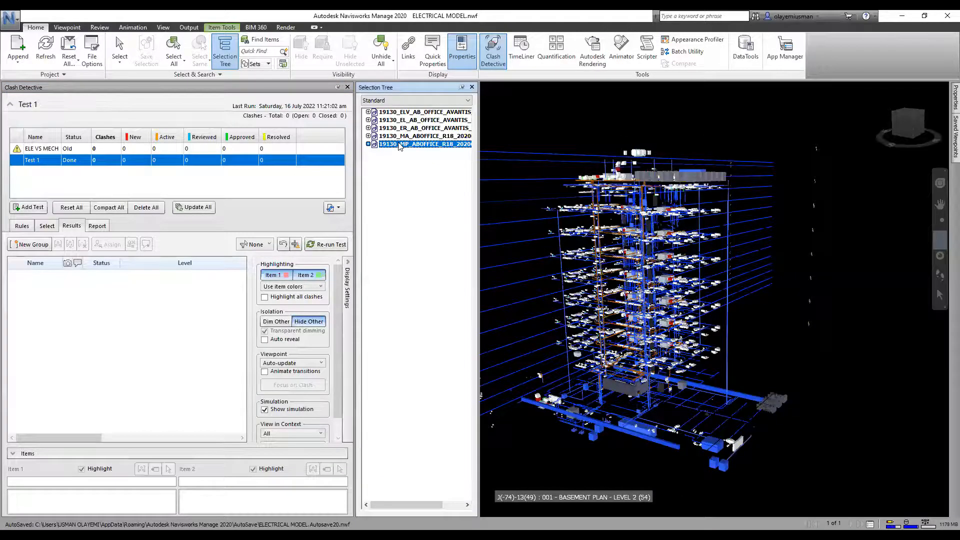
right_click(399, 144)
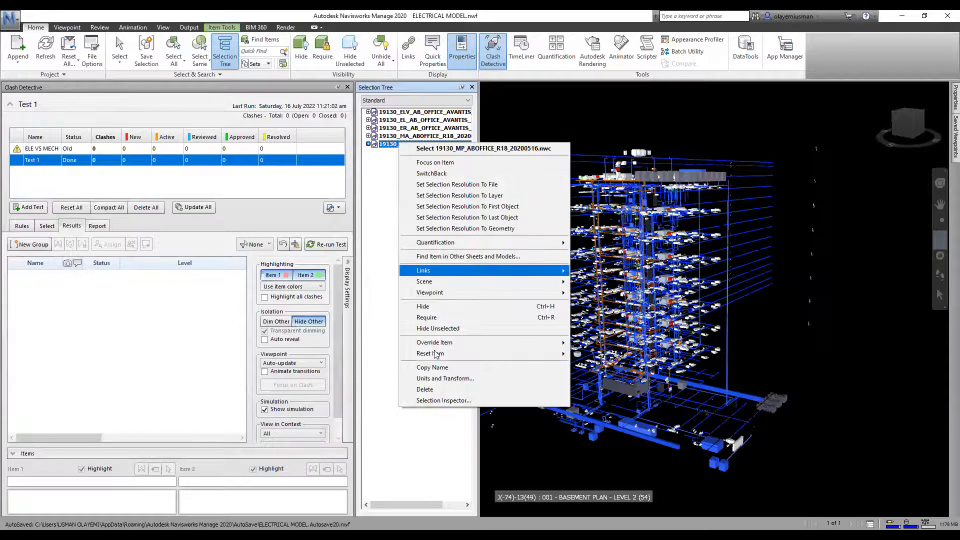
left_click(439, 378)
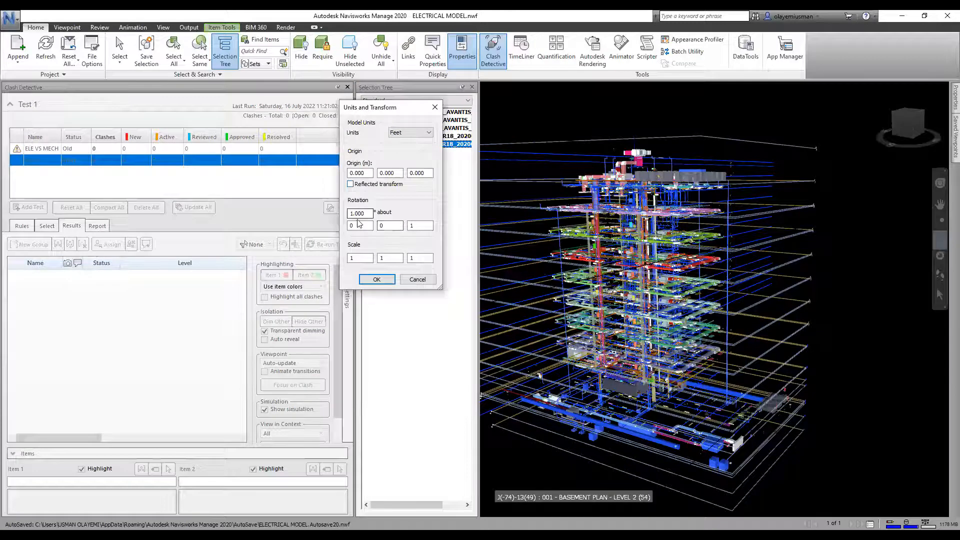
double_click(352, 214)
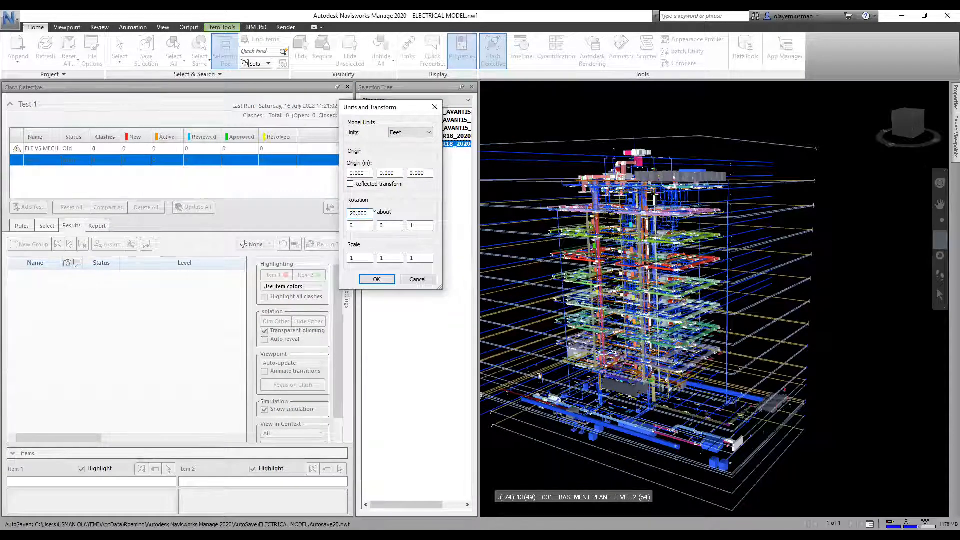
left_click(379, 279)
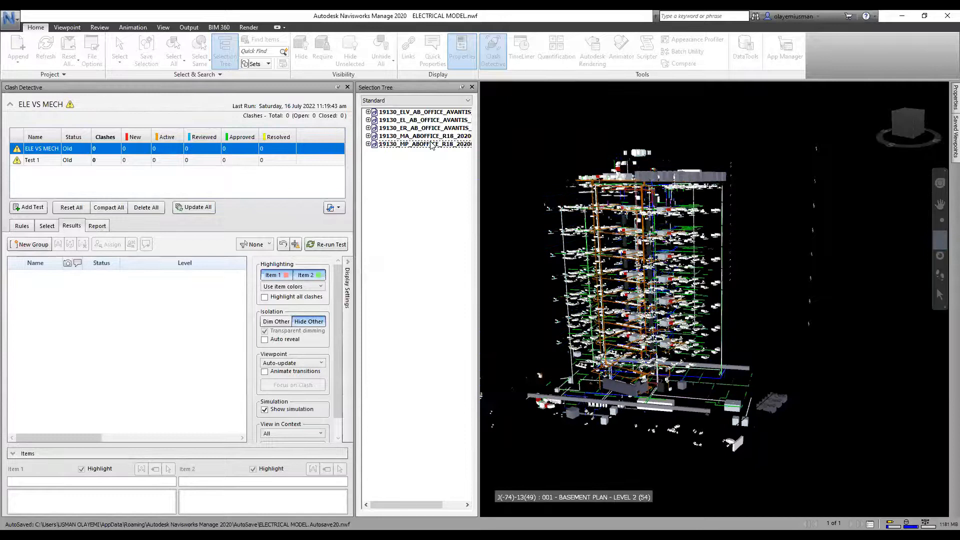
right_click(430, 144)
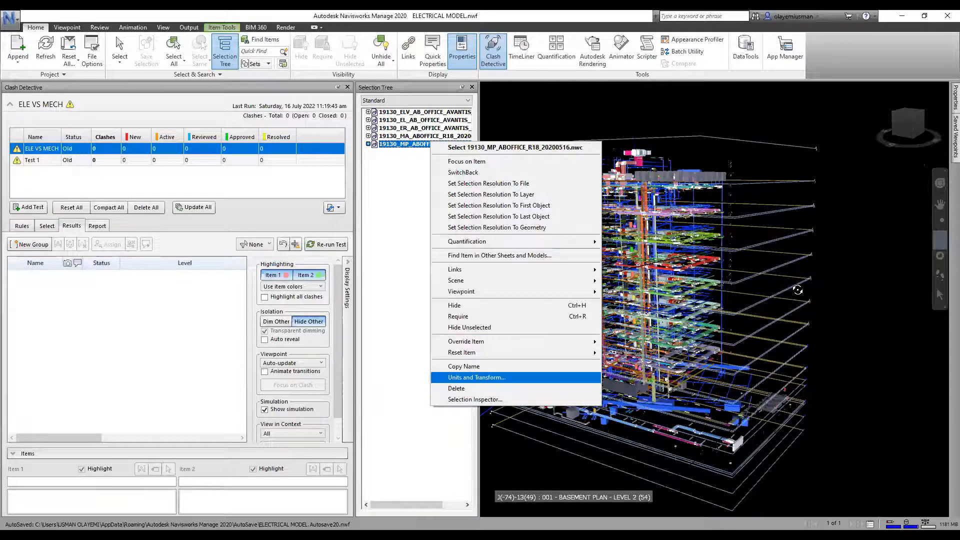
left_click(469, 327)
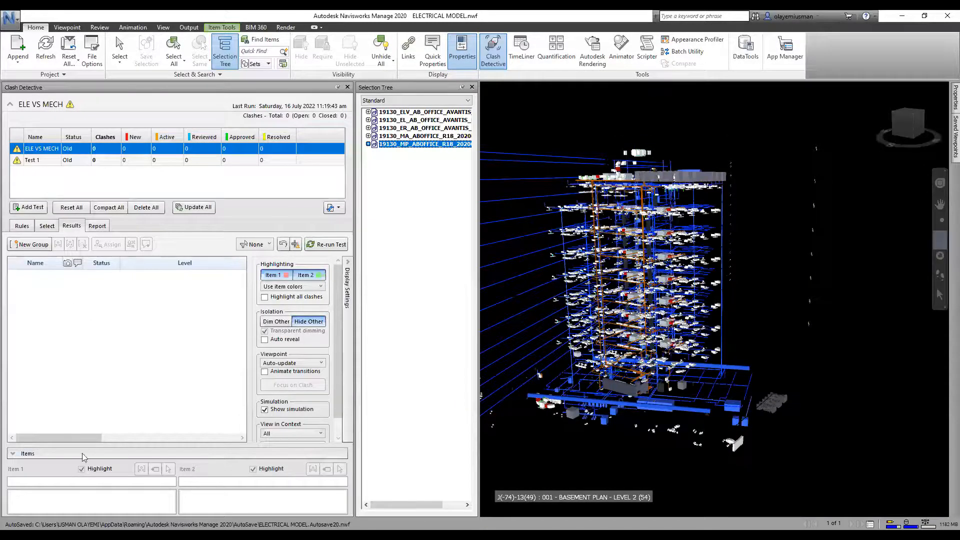
- Add another clash test with the ELV, EL and ER models against the MA model, and run it
left_click(28, 206)
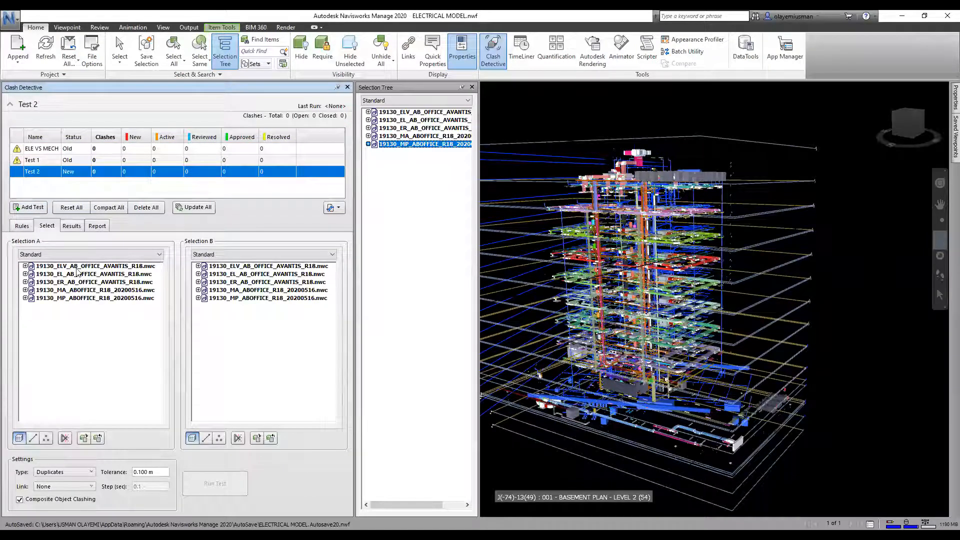
left_click(78, 266)
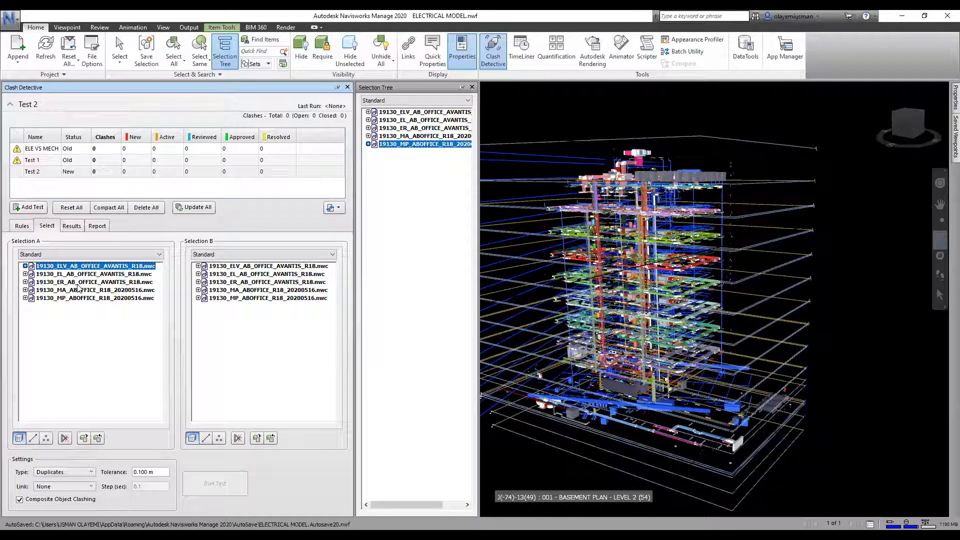
left_click(78, 284, "shift")
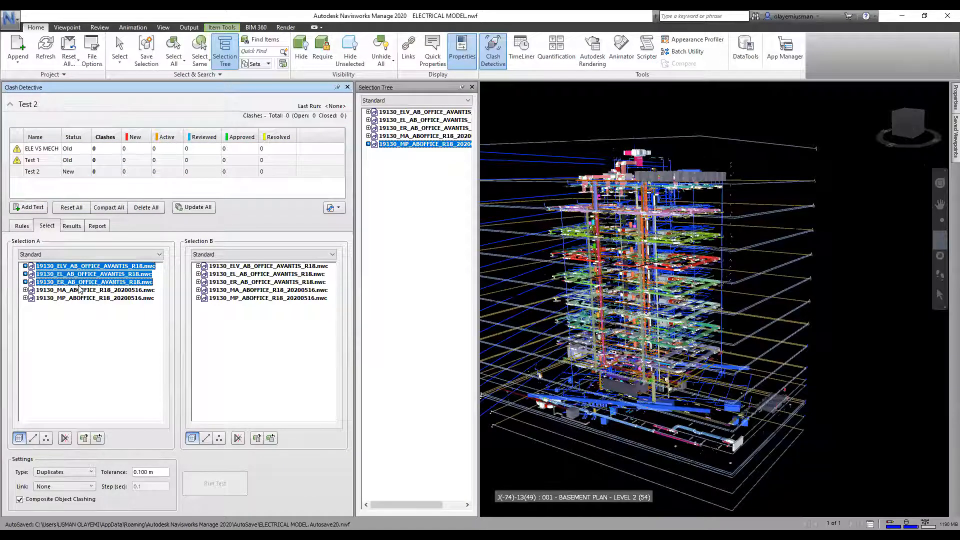
left_click(226, 291)
left_click(219, 483)
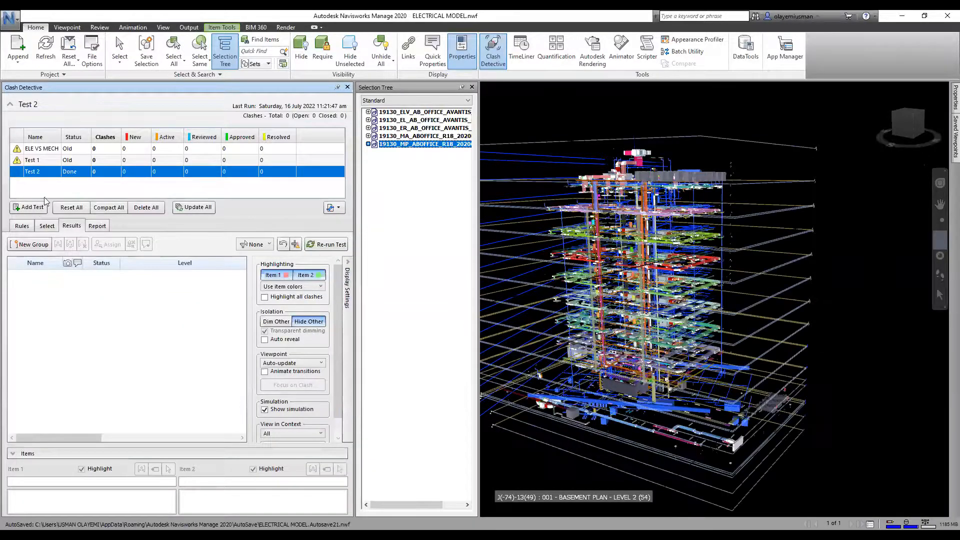
- Add the MP model to Selection B of Test 2 and run the test again
left_click(46, 225)
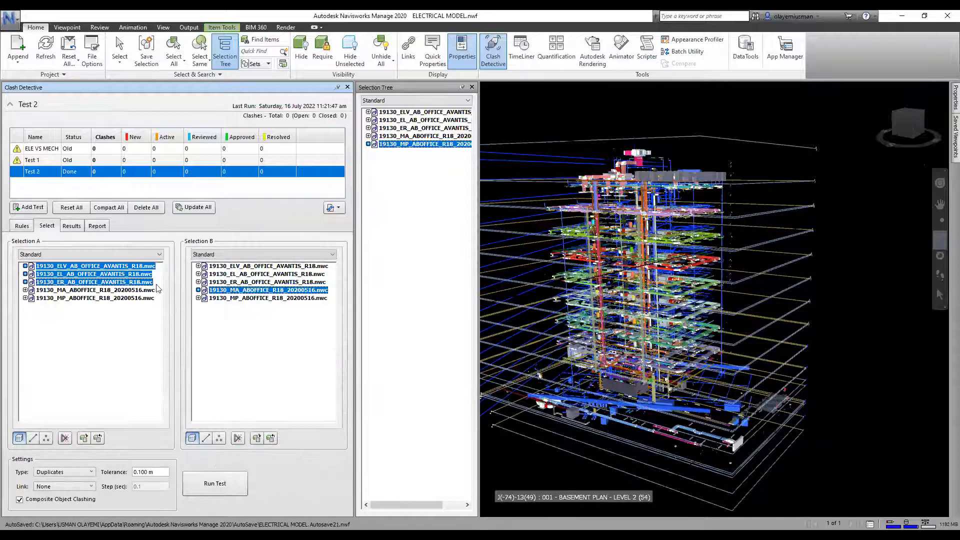
left_click(265, 298, "ctrl")
left_click(215, 483)
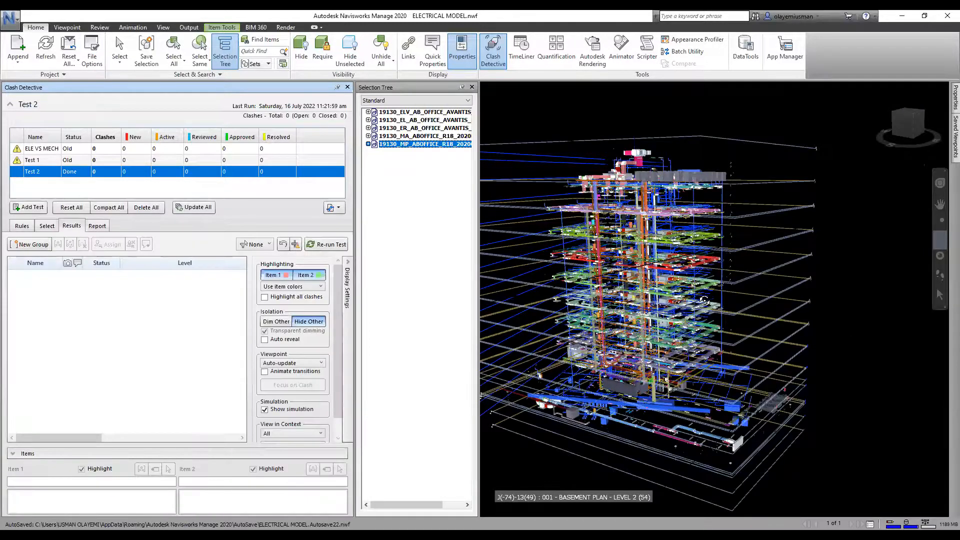
- Examine the rotated MP model against the other models around the building's lower floors
scroll(699, 295, "down", 1)
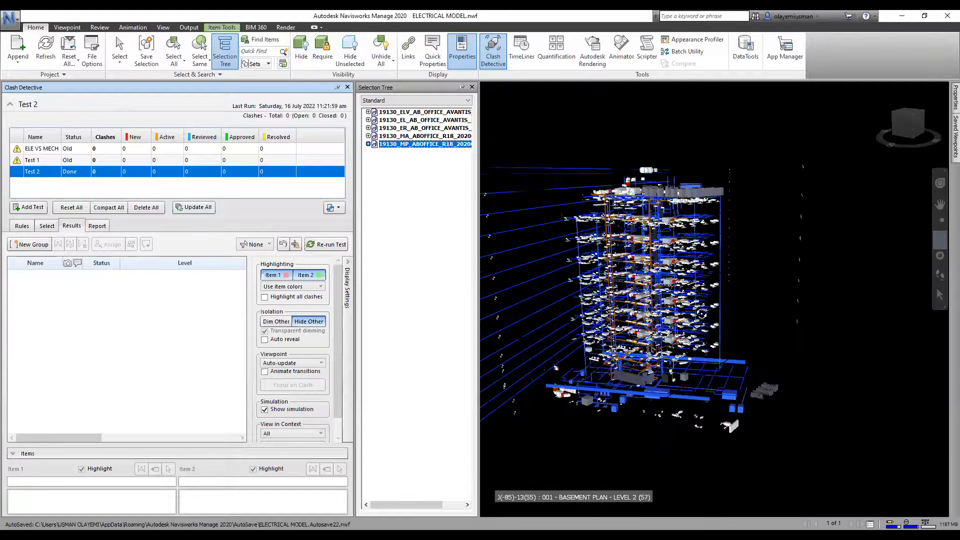
middle_click_drag(701, 313, 668, 315, "shift")
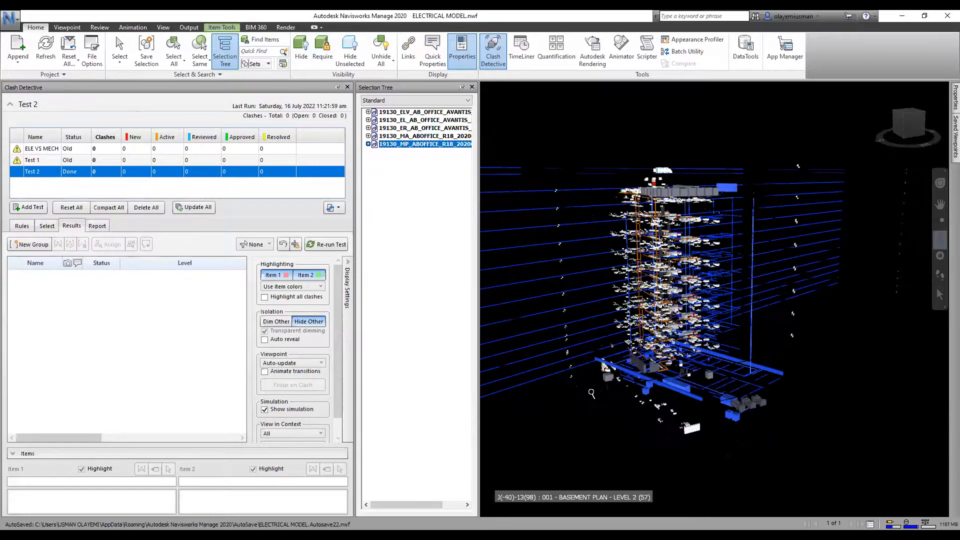
scroll(591, 394, "up", 1)
scroll(663, 377, "up", 1)
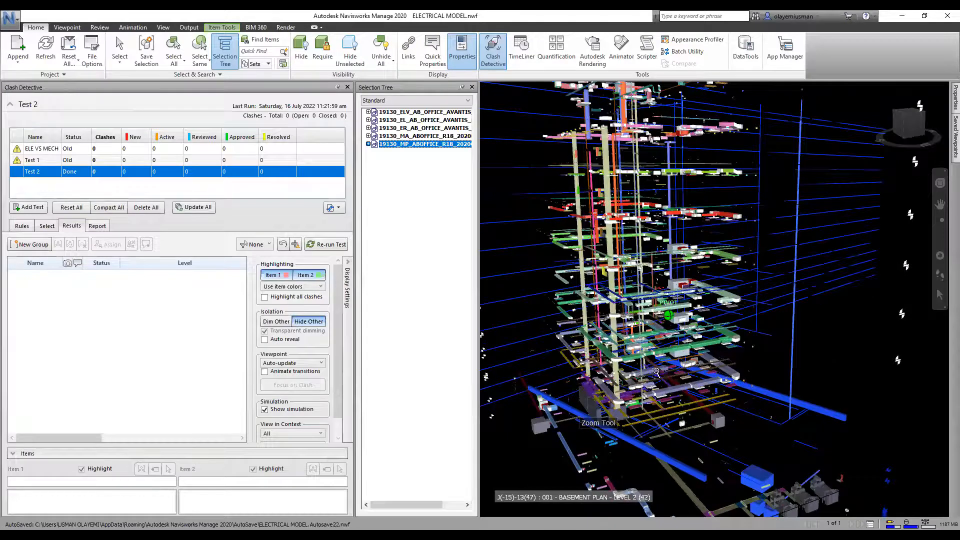
scroll(667, 320, "up", 1)
mouse_move(690, 329)
middle_mouse_down()
mouse_move(760, 290)
mouse_move(640, 330)
mouse_move(691, 244)
mouse_move(680, 281)
mouse_move(741, 267)
middle_mouse_up()
scroll(742, 269, "down", 6)
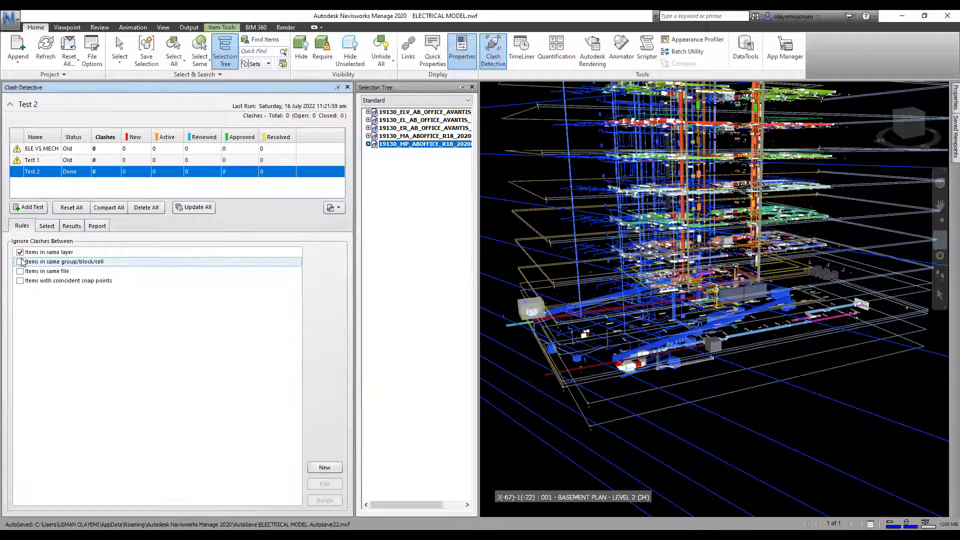
- Make Test 2 also ignore clashes between items in the same group/block/cell, in the same file, and with coincident snap points
left_click(21, 262)
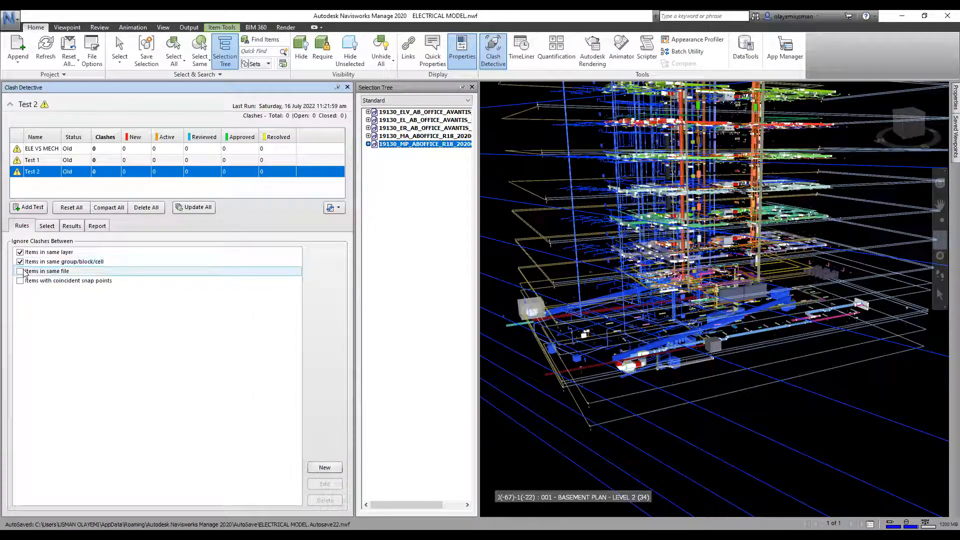
left_click(20, 271)
left_click(20, 280)
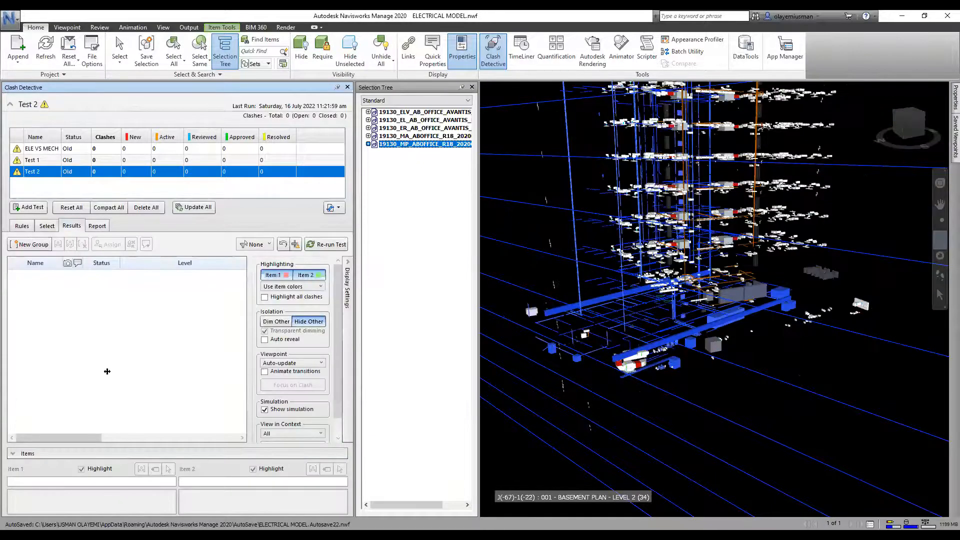
- Add a Hard clash test with the ELV, EL and ER models against the MA and MP models, and run it
left_click(32, 207)
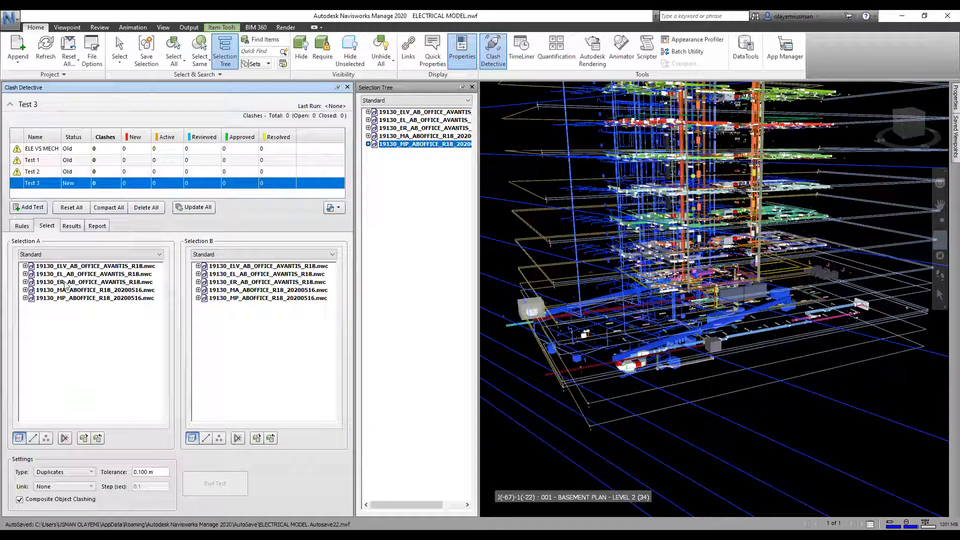
left_click_drag(64, 266, 64, 277)
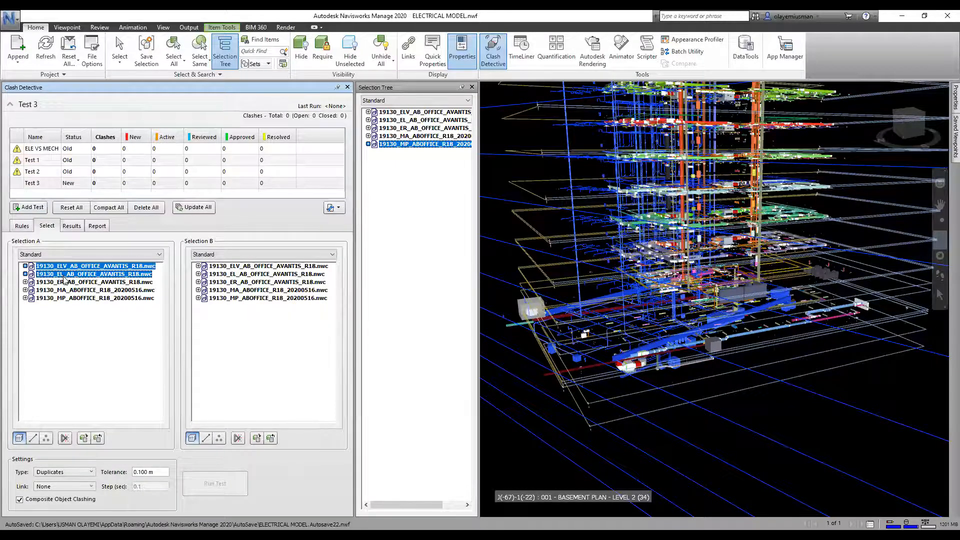
left_click(64, 282, "shift")
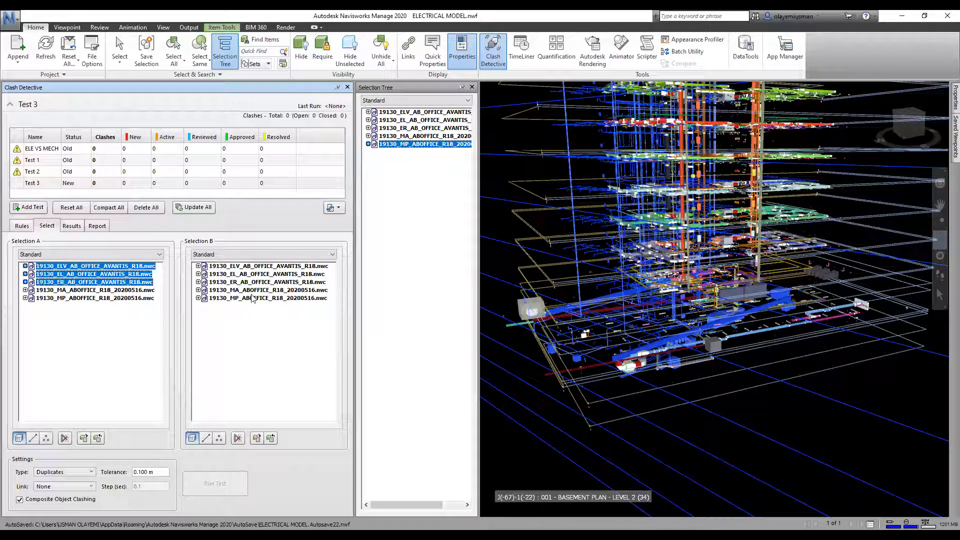
left_click_drag(253, 299, 252, 290)
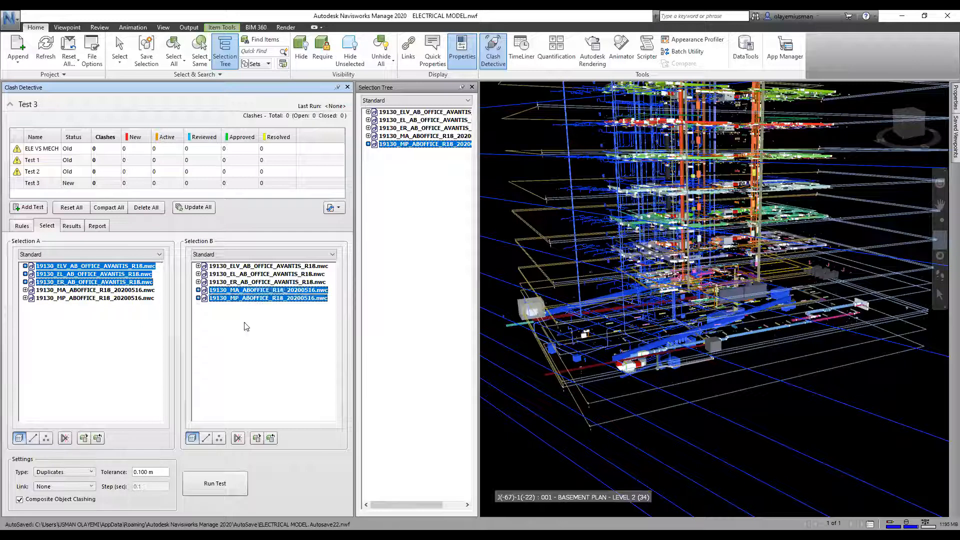
left_click(88, 472)
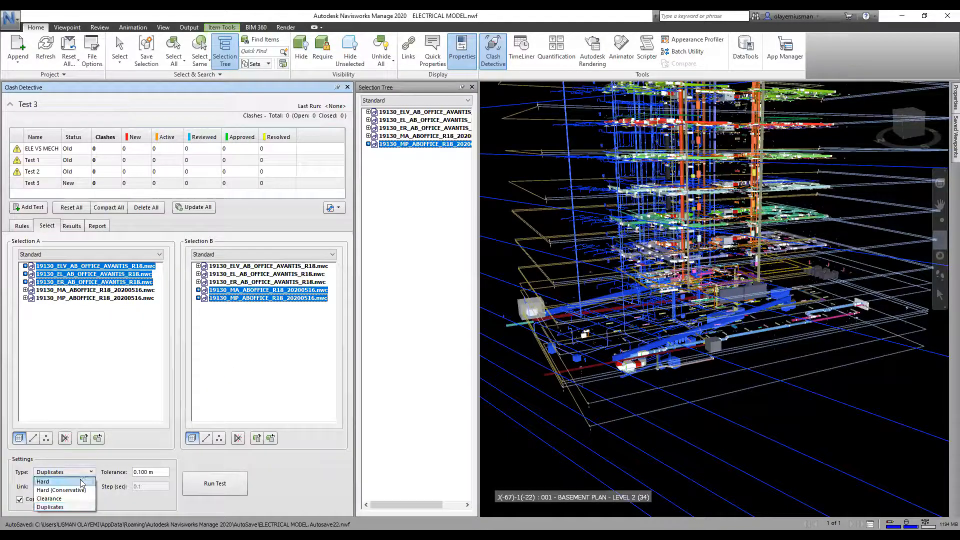
left_click(215, 485)
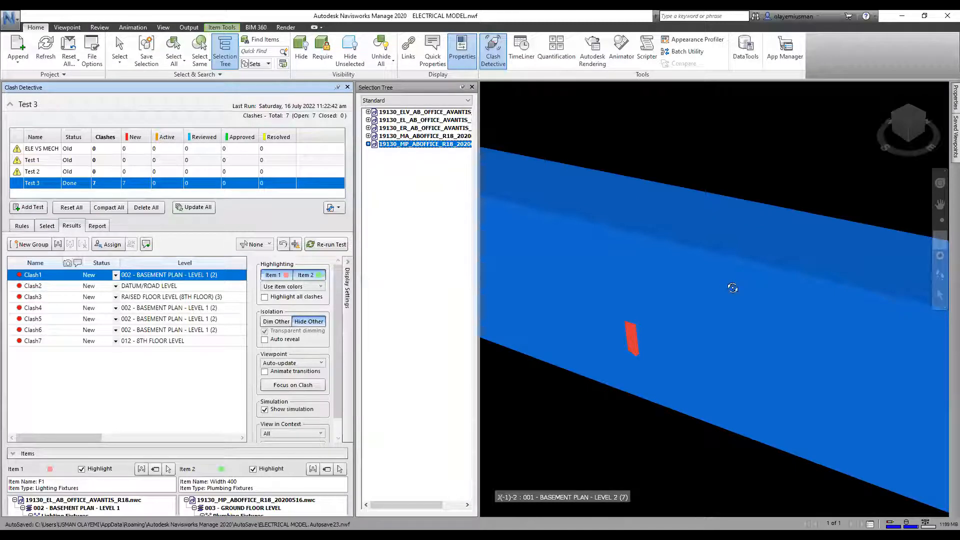
- Examine Clash1 from several angles, checking where the light fixture meets the plumbing fixture
scroll(730, 286, "down", 2)
scroll(731, 285, "down", 1)
middle_click_drag(766, 329, 751, 286, "shift")
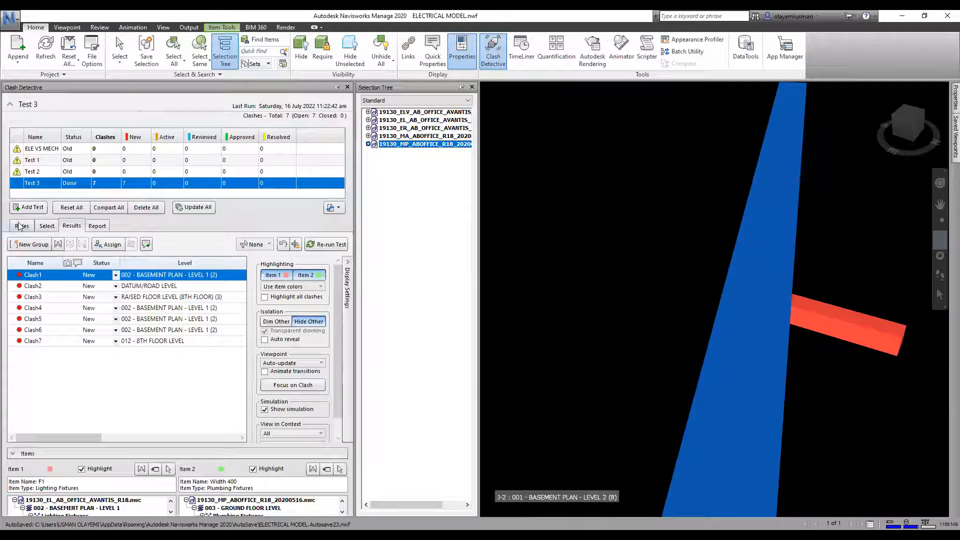
scroll(714, 226, "down", 2)
scroll(734, 183, "down", 1)
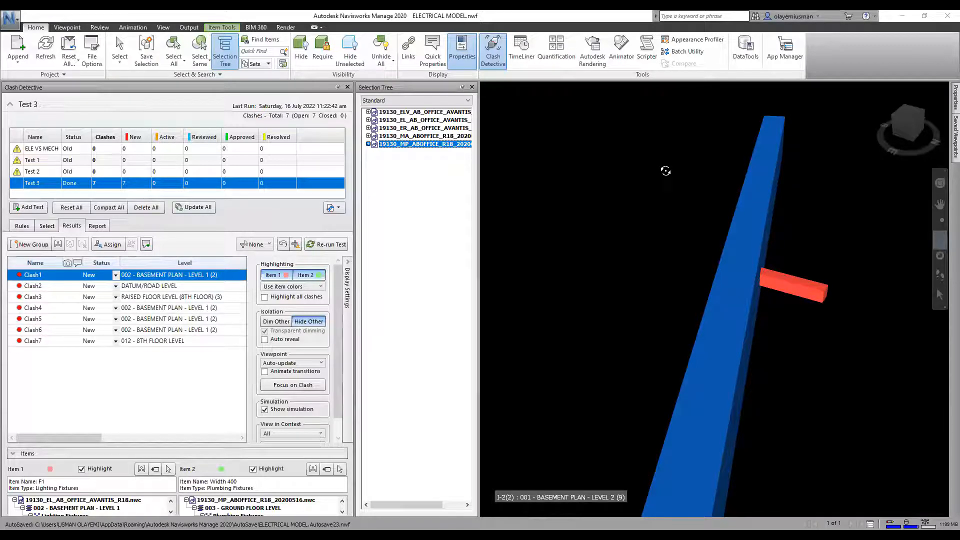
scroll(745, 287, "up", 1)
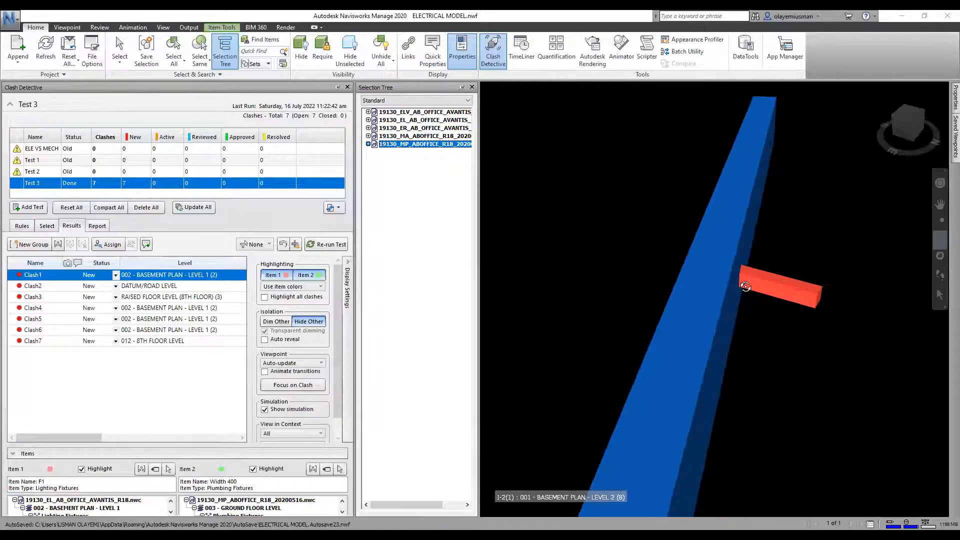
scroll(746, 286, "down", 1)
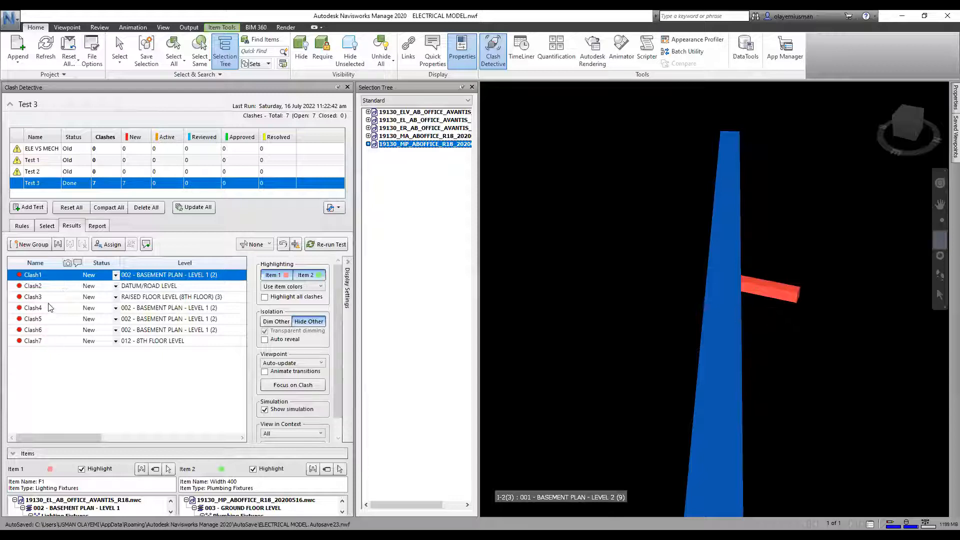
- Inspect Clash2, selecting its F1E light fixture in the model, and view Clash3
left_click(48, 289)
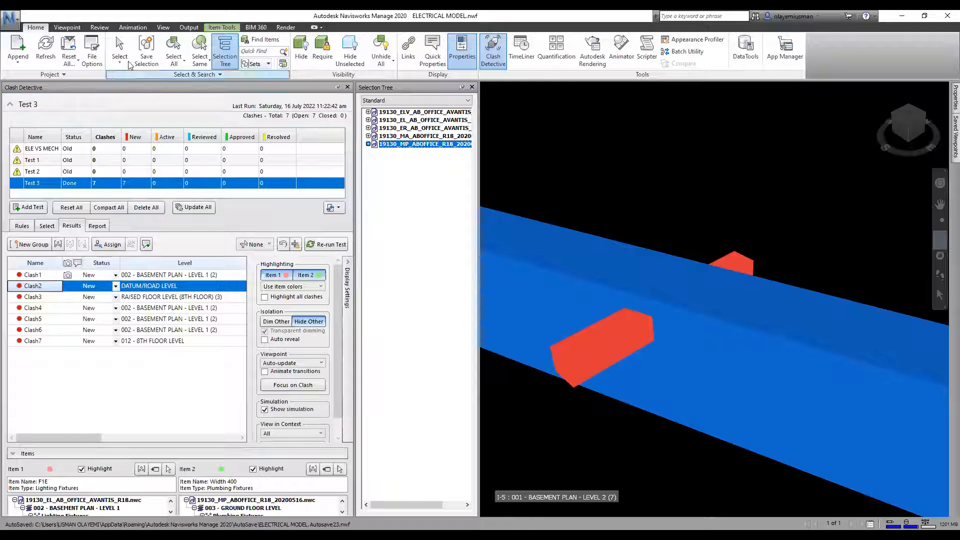
left_click(92, 52)
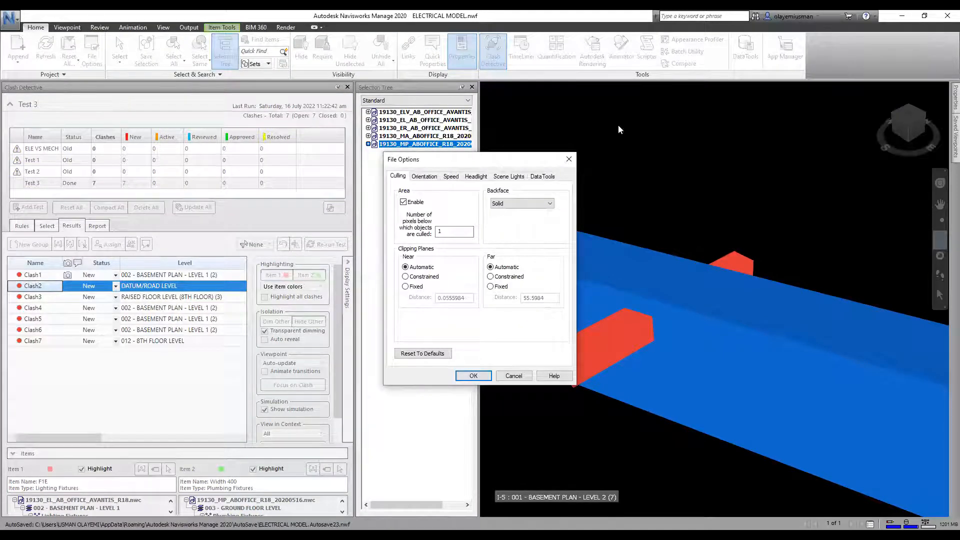
left_click(564, 155)
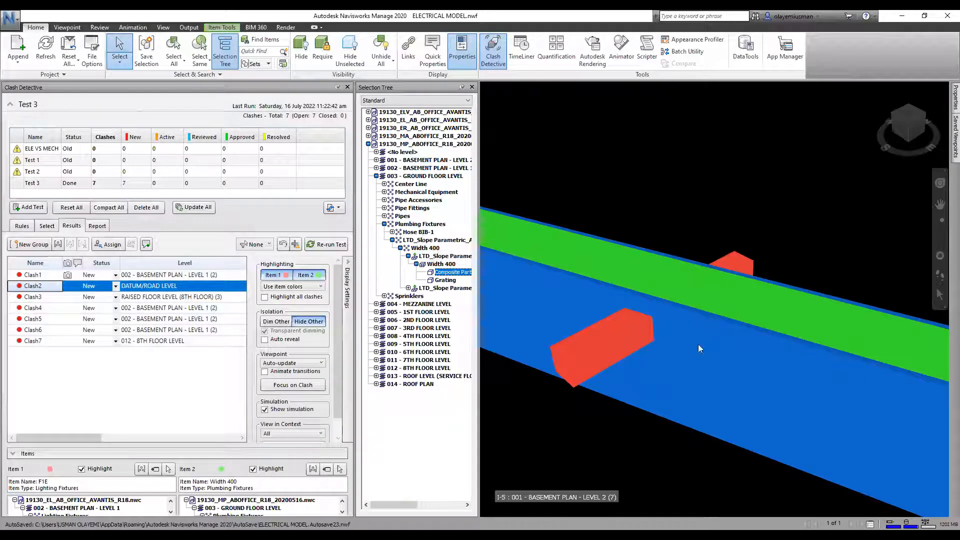
left_click(614, 341)
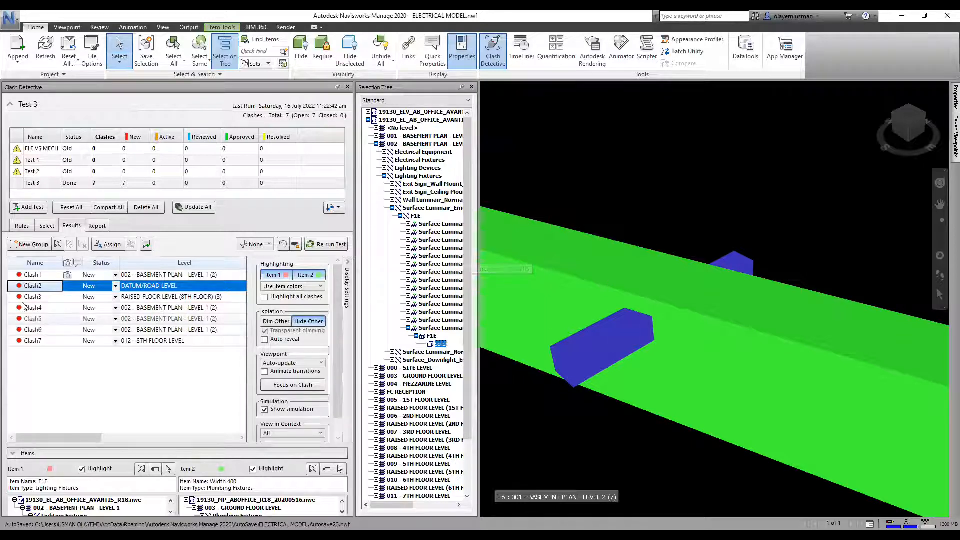
key("Down")
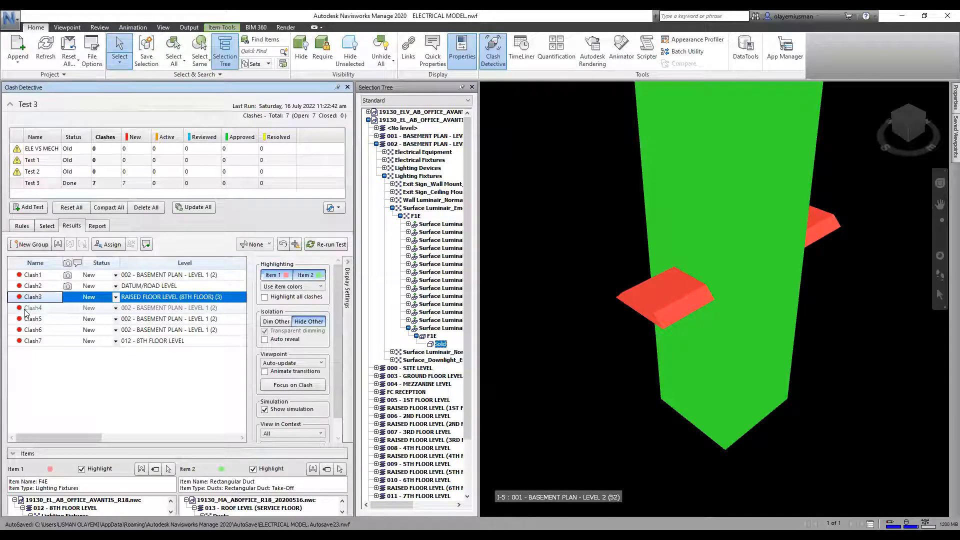
- Assign Clash4 to the responsible engineer with the note HJDOS
left_click(26, 311)
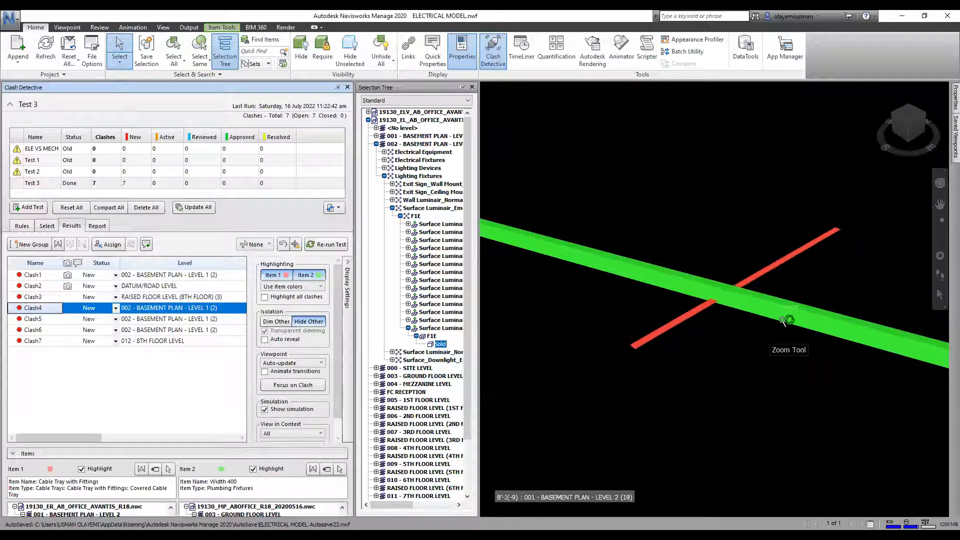
scroll(681, 304, "up", 3)
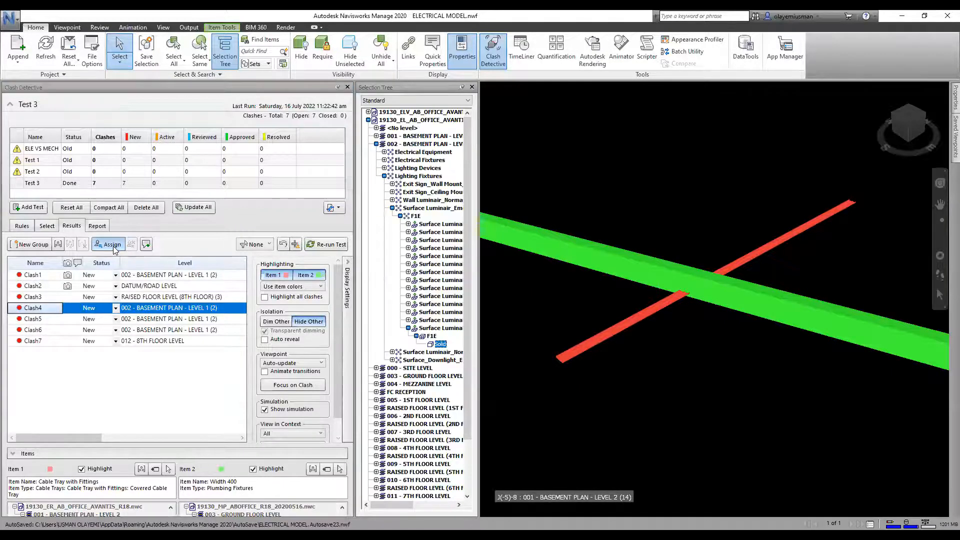
left_click(114, 247)
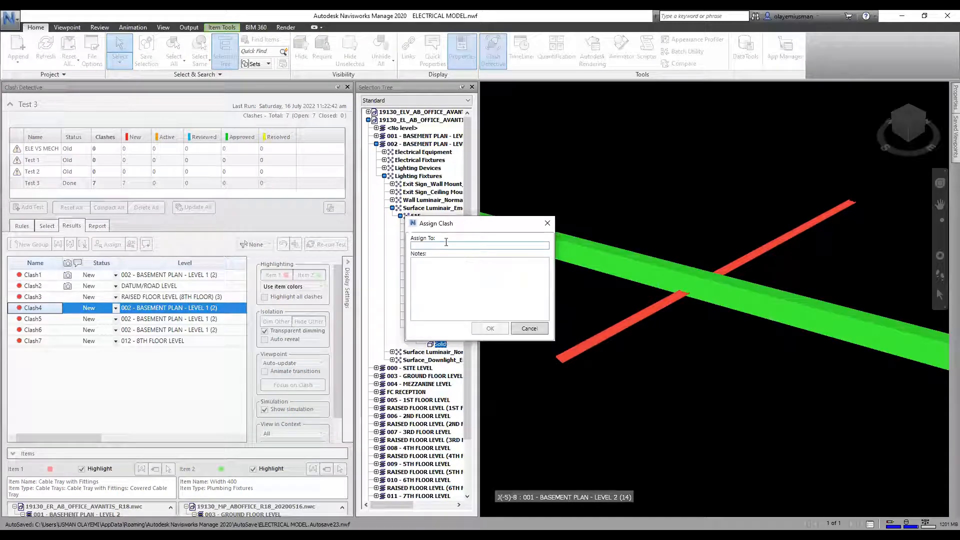
type("E")
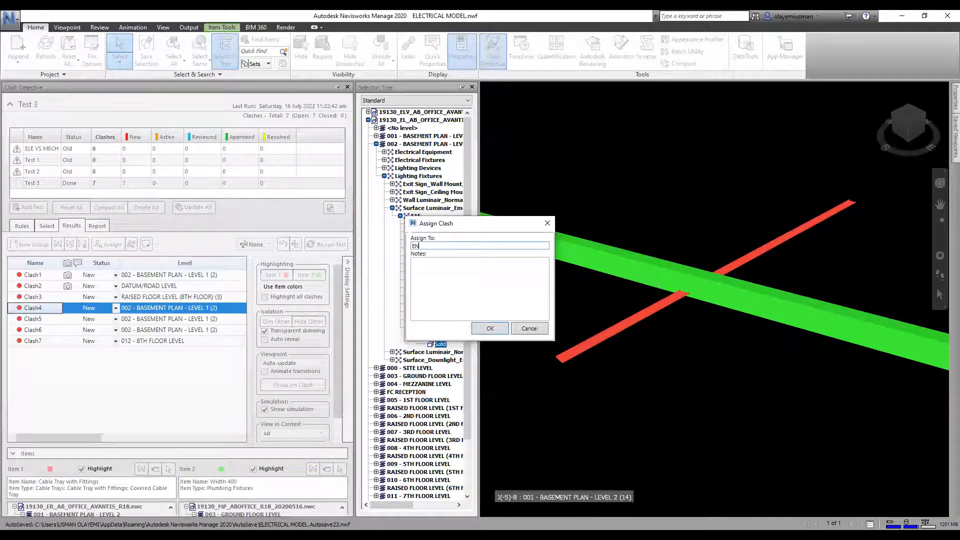
type("NGT TUND")
left_click(433, 278)
type("H")
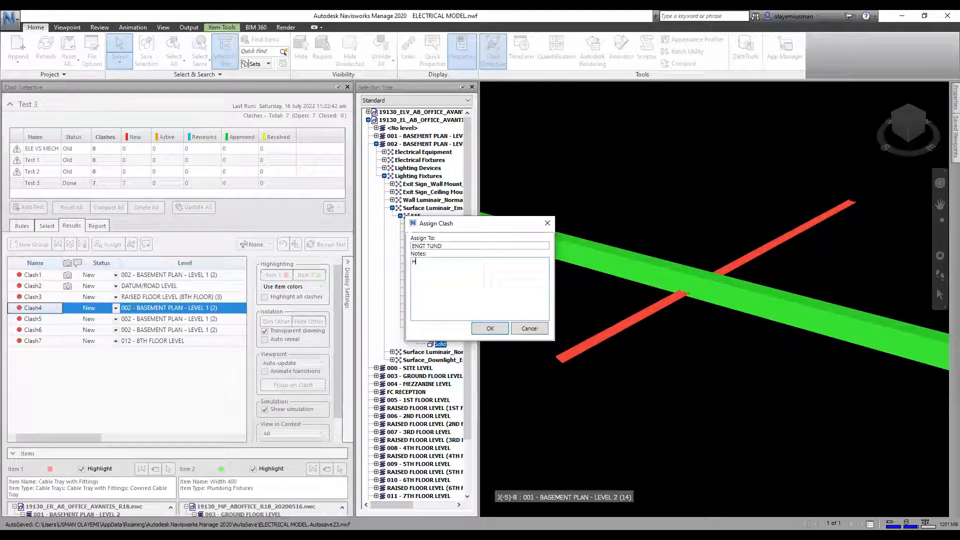
type("JDOS")
left_click(490, 332)
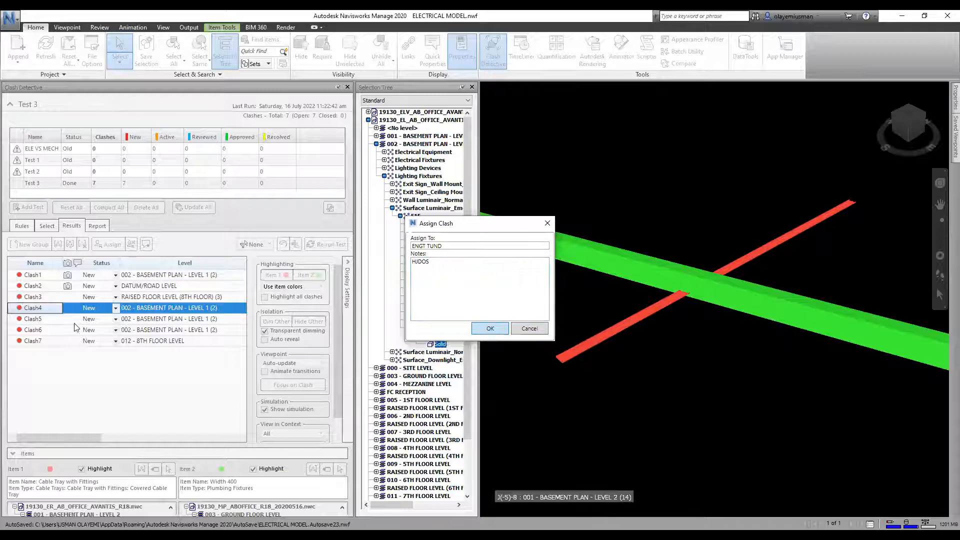
- View Clash6, and write the current test's report in HTML (Tabular) format to the Desktop as Test 3
left_click(33, 330)
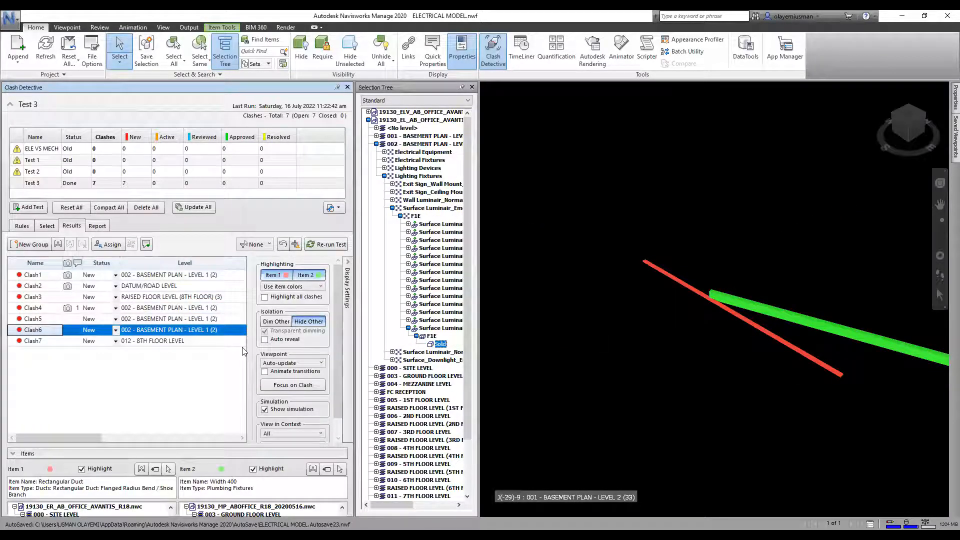
left_click(98, 228)
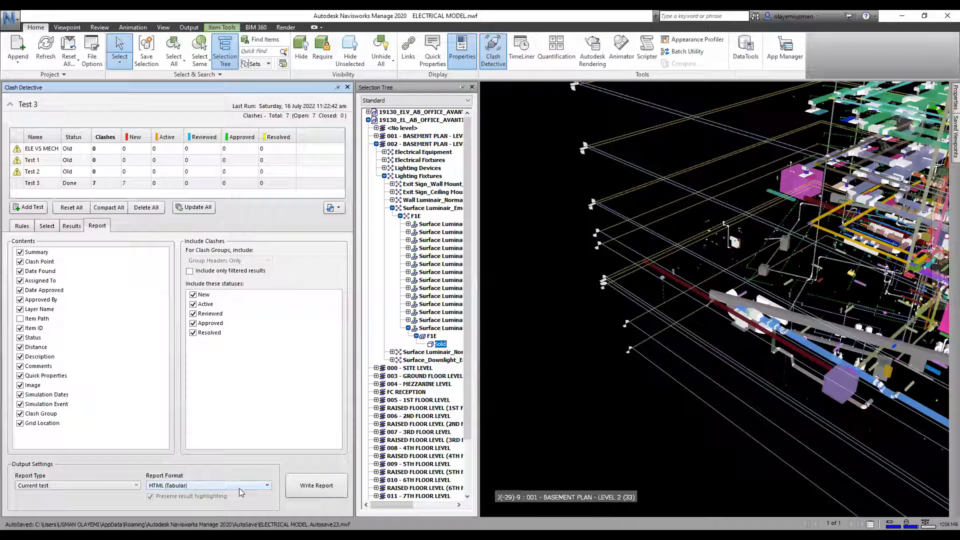
left_click(239, 488)
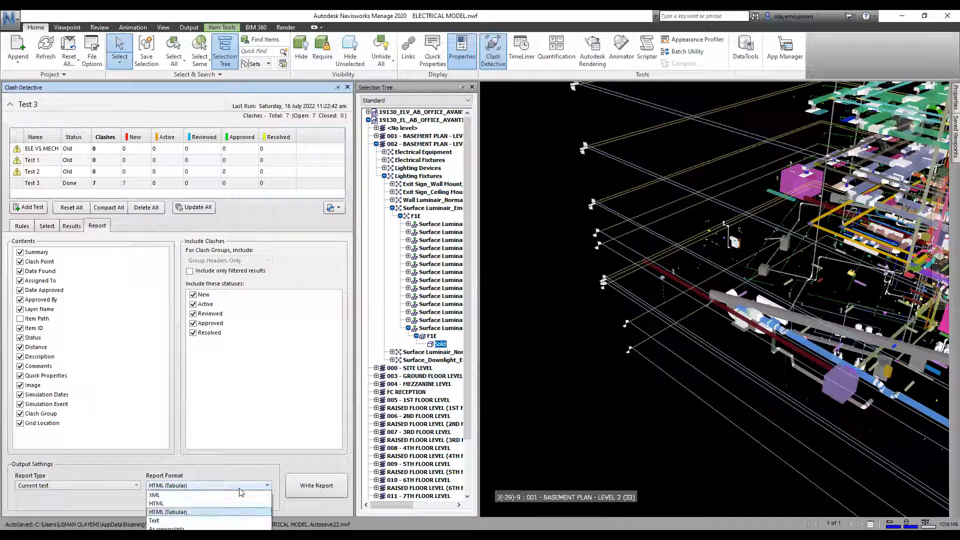
left_click(221, 512)
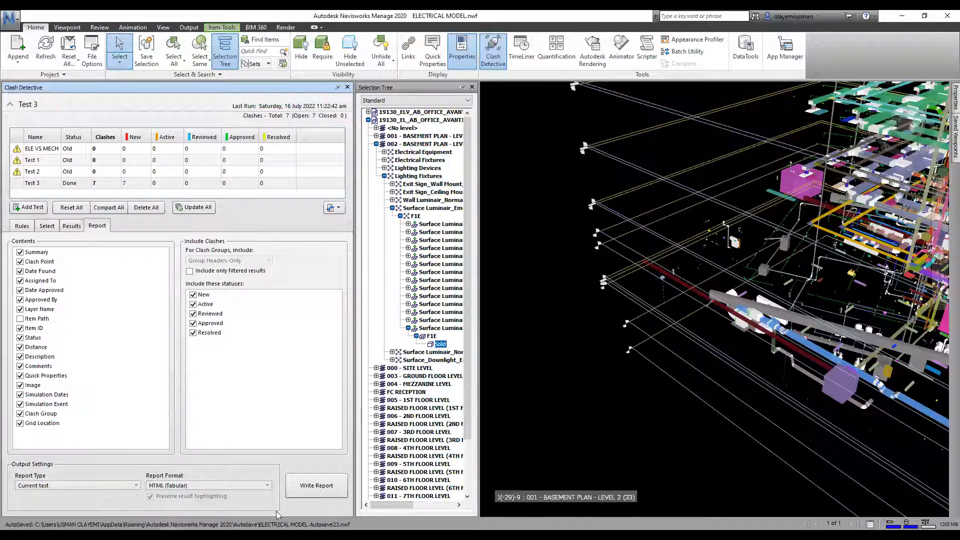
left_click(314, 485)
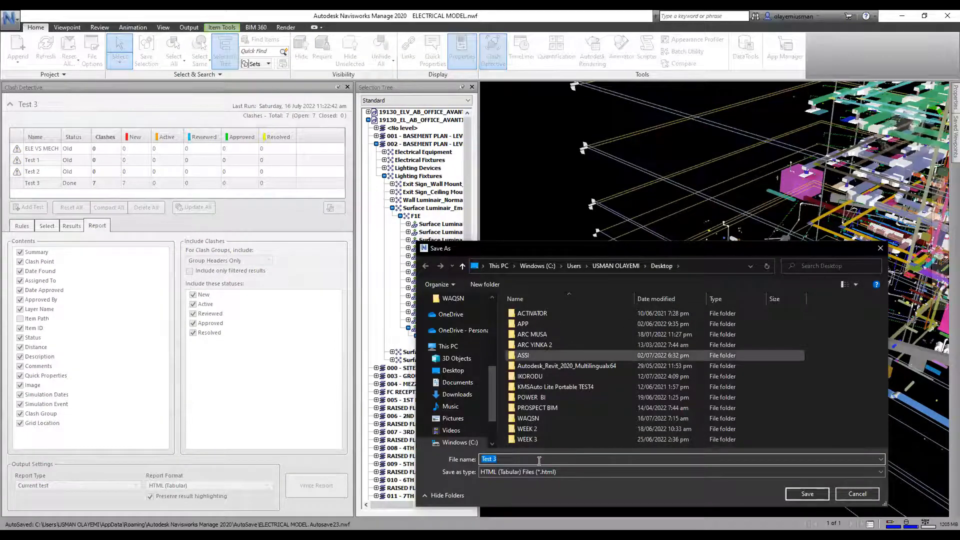
left_click(453, 370)
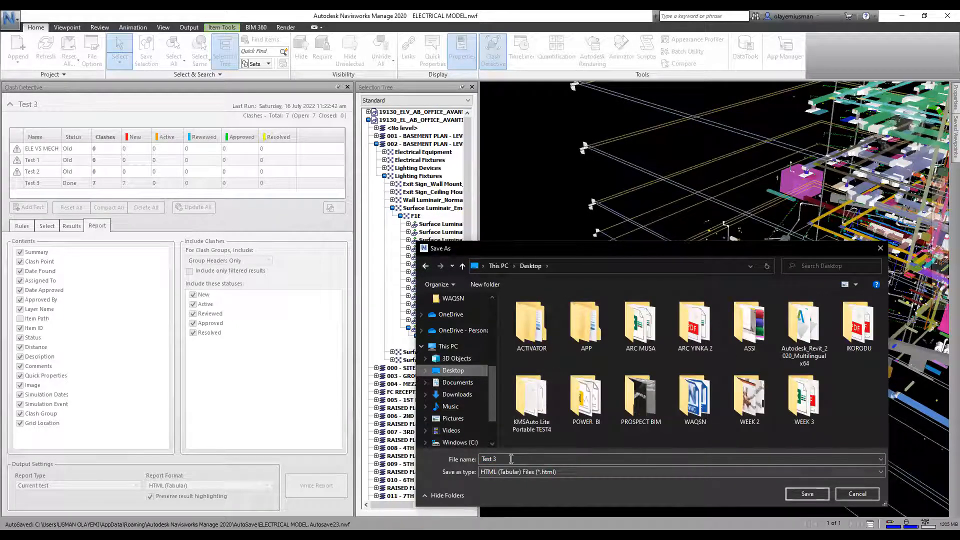
left_click(807, 494)
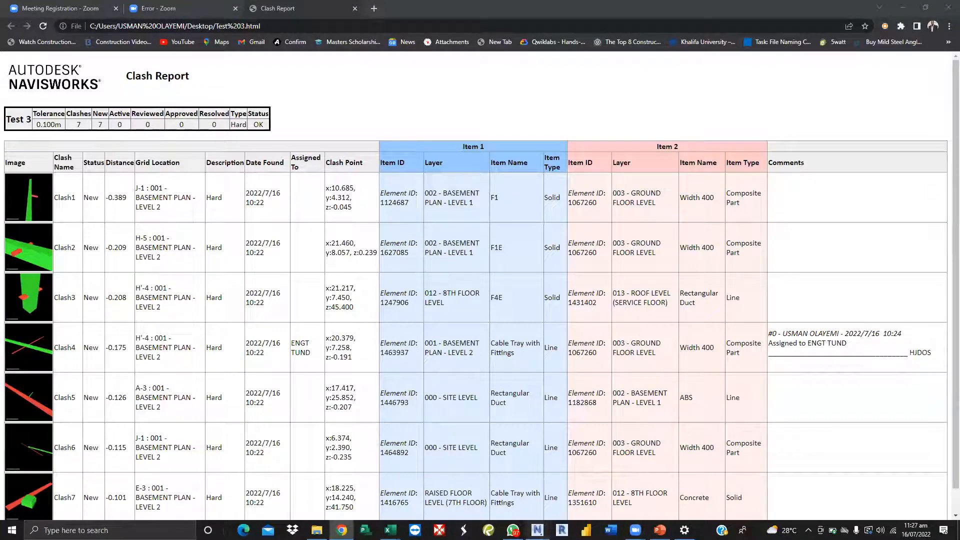
- Switch back to Navisworks and set the status of Clash1 in Test 3 to Approved
mouse_move(536, 530)
left_click(662, 477)
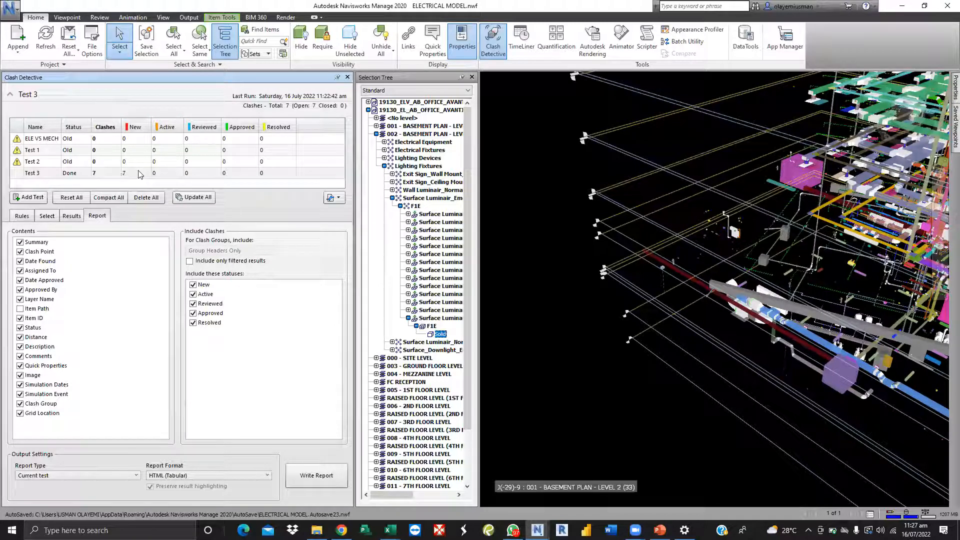
left_click(61, 221)
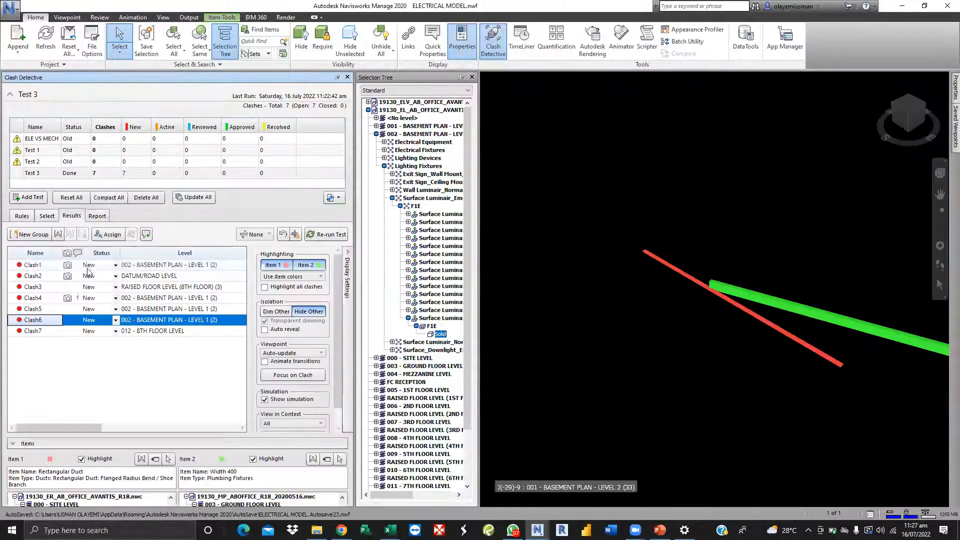
left_click(116, 264)
left_click(116, 265)
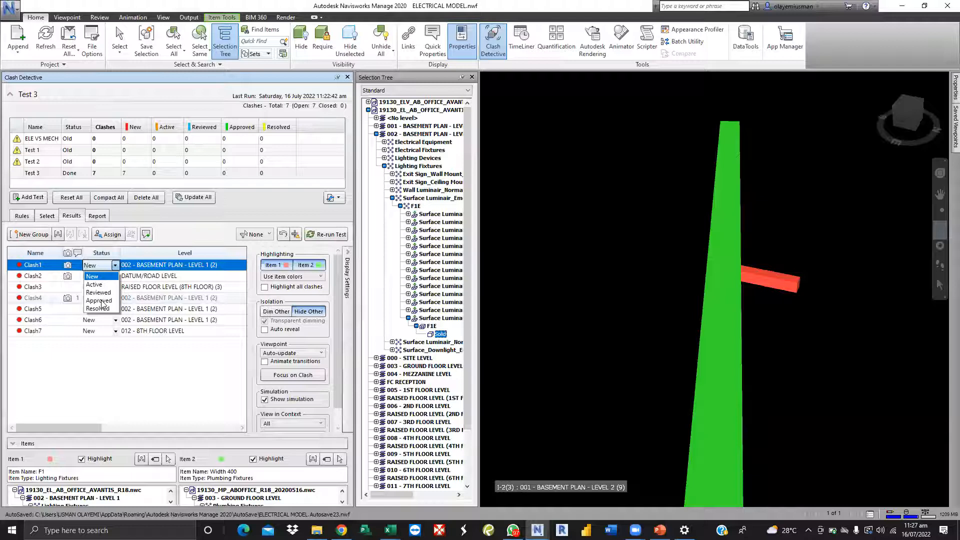
left_click(101, 301)
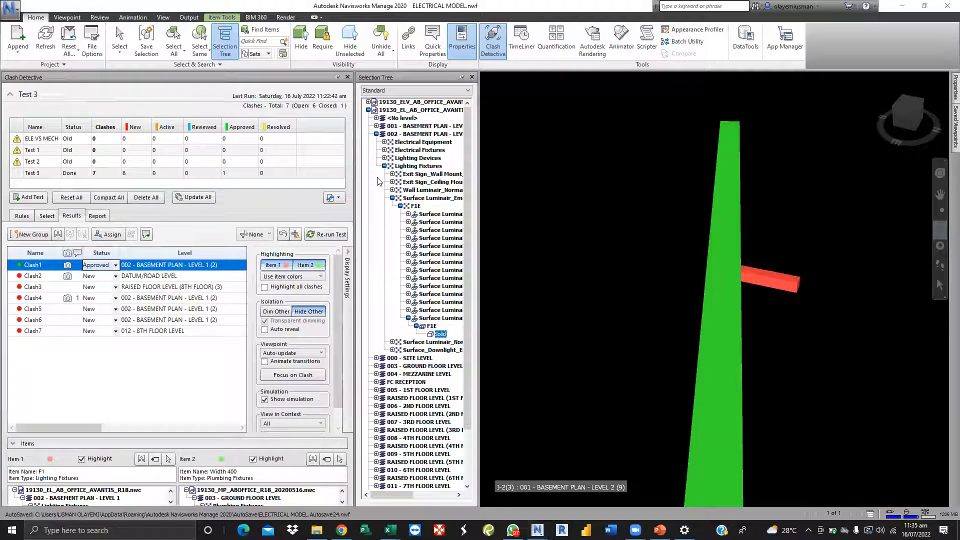
left_click(635, 530)
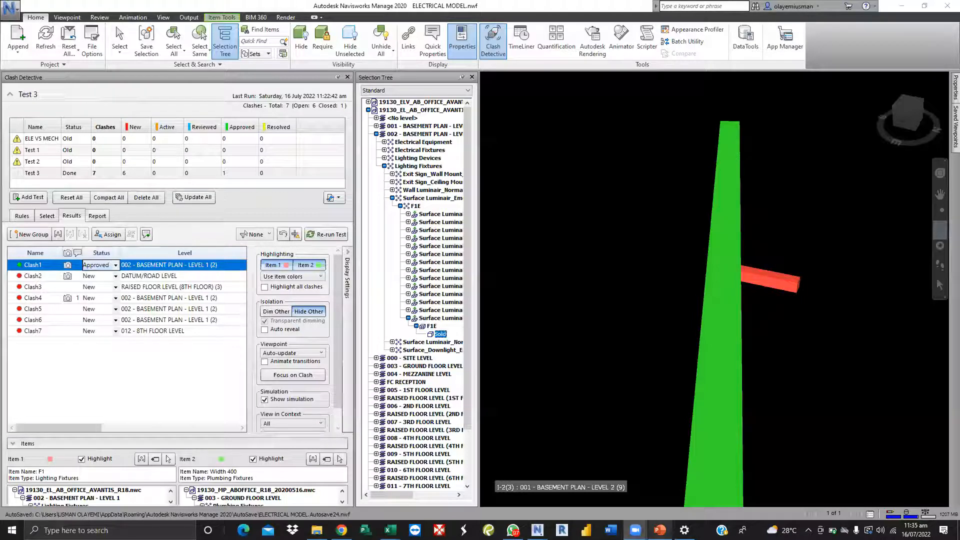
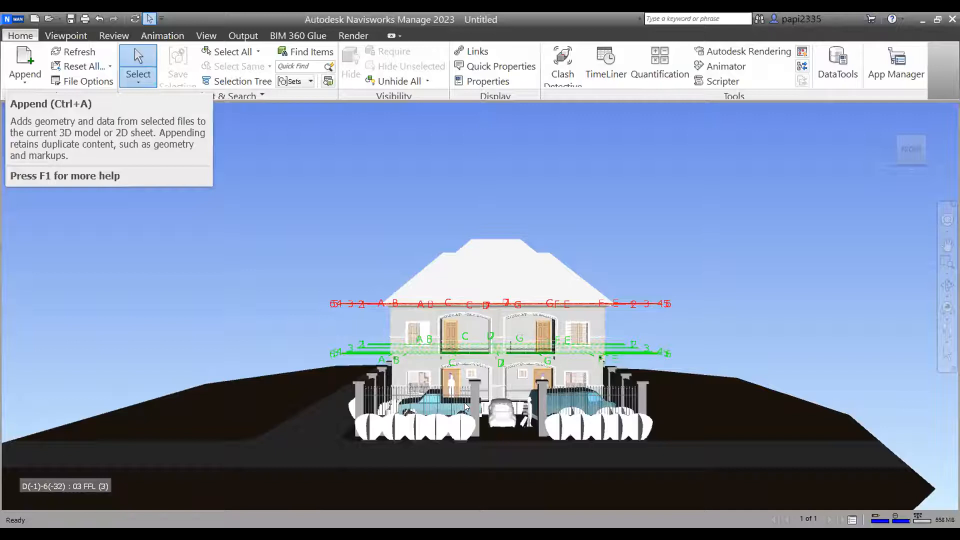
middle_click_drag(496, 196, 496, 196)
scroll(540, 308, "up", 2)
scroll(539, 308, "down", 3)
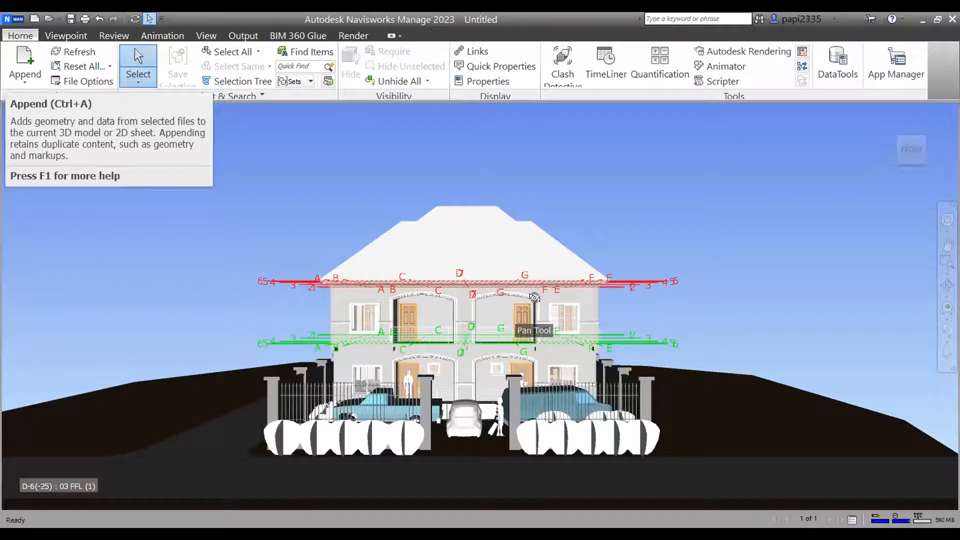
- Select the ground-floor exterior wall on the front façade of the house
scroll(499, 289, "up", 3)
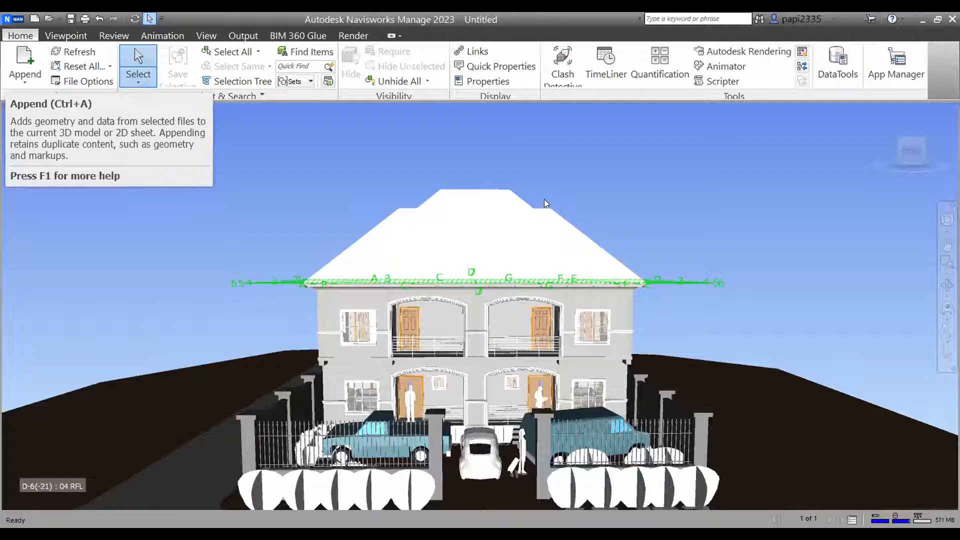
middle_click_drag(438, 220, 452, 193)
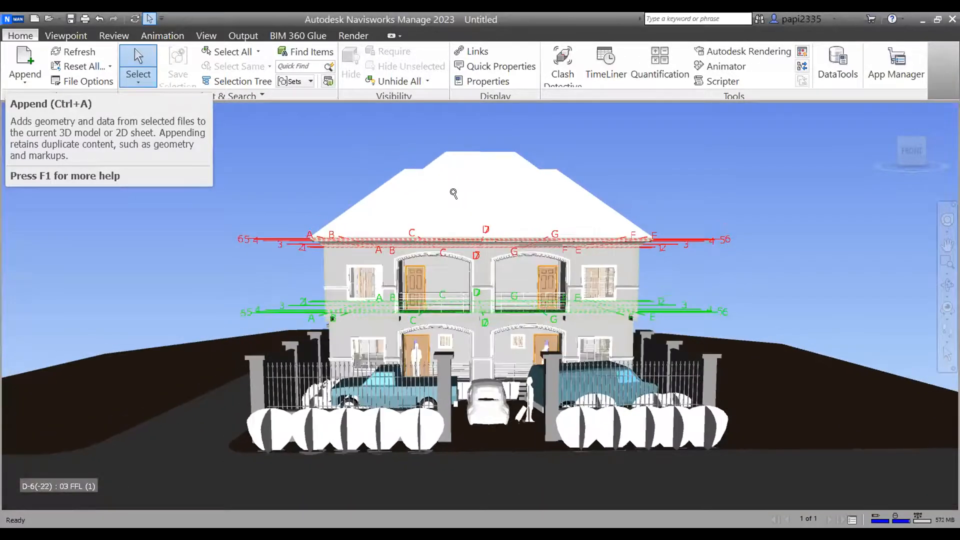
scroll(454, 193, "up", 2)
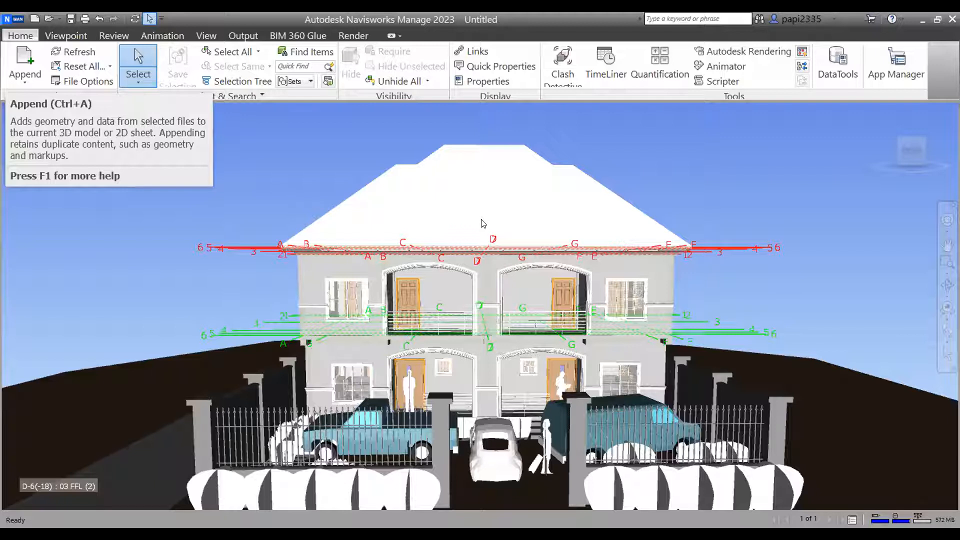
scroll(530, 319, "up", 3)
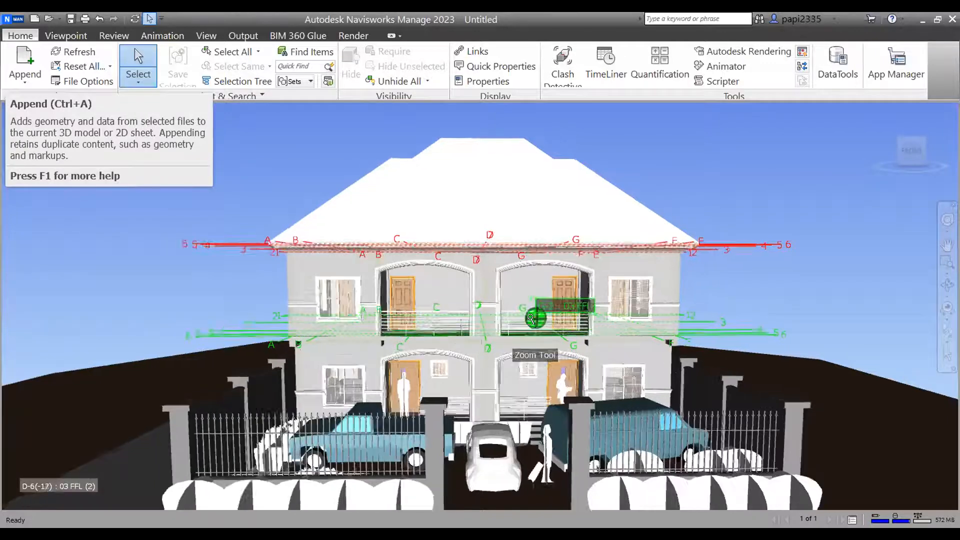
scroll(528, 320, "up", 4)
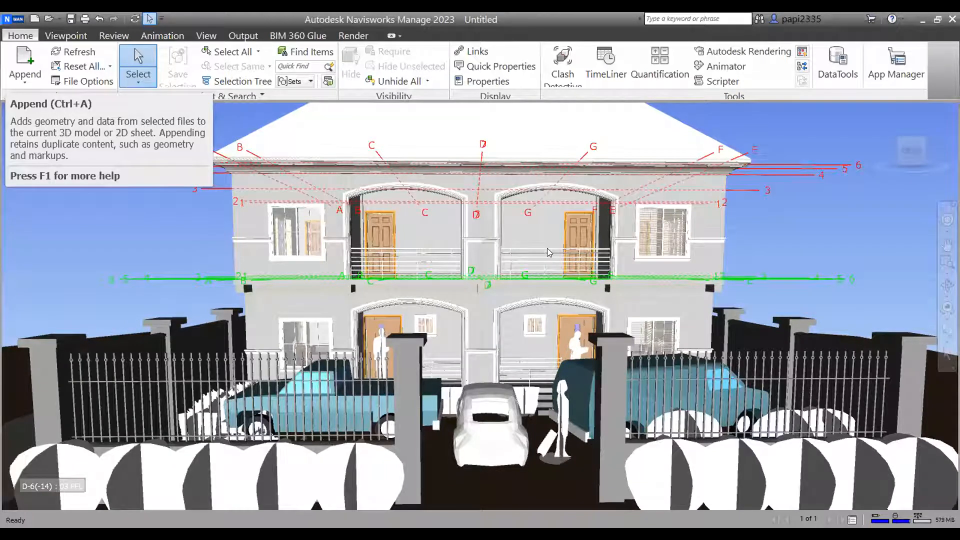
left_click(673, 328)
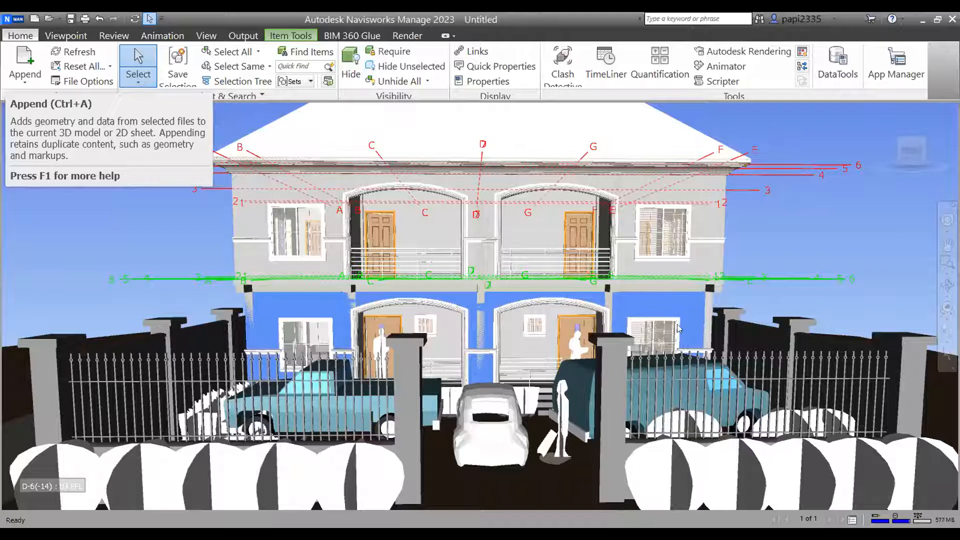
- Show the Properties window for the selected wall and widen it to fit more property categories
middle_click_drag(694, 253, 628, 268)
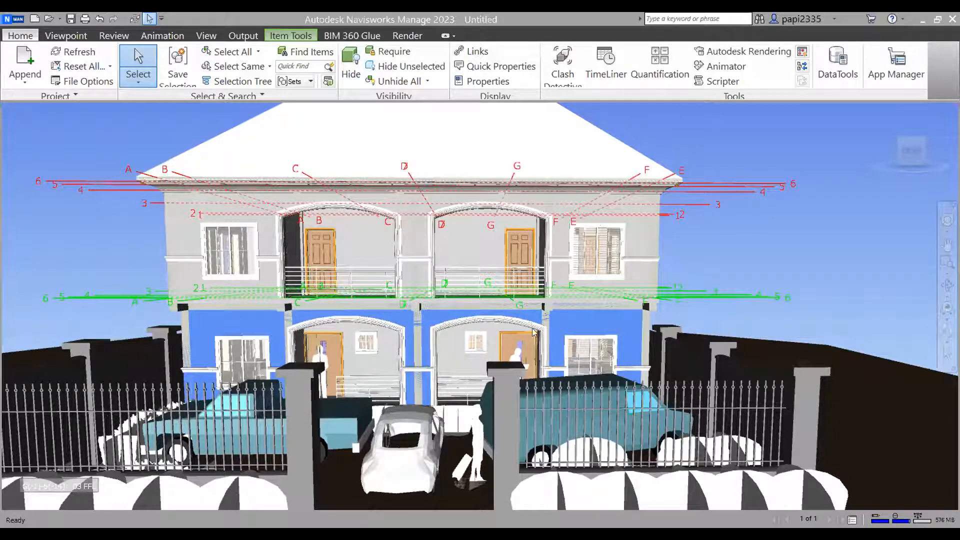
left_click(205, 36)
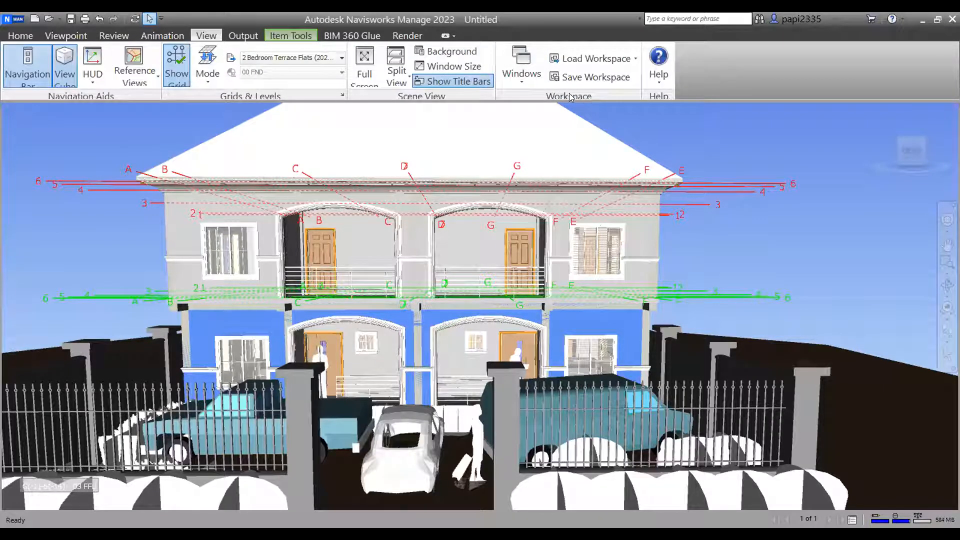
left_click(521, 85)
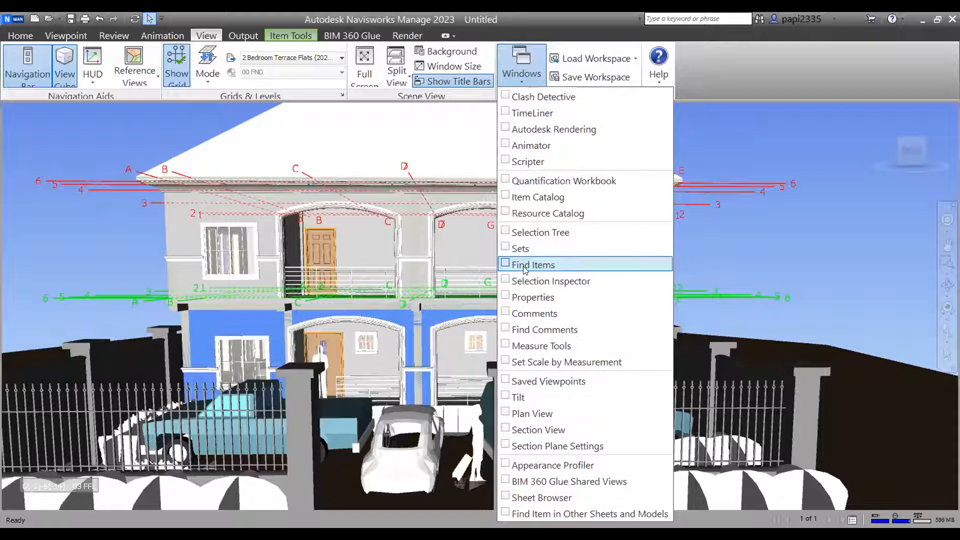
left_click(502, 294)
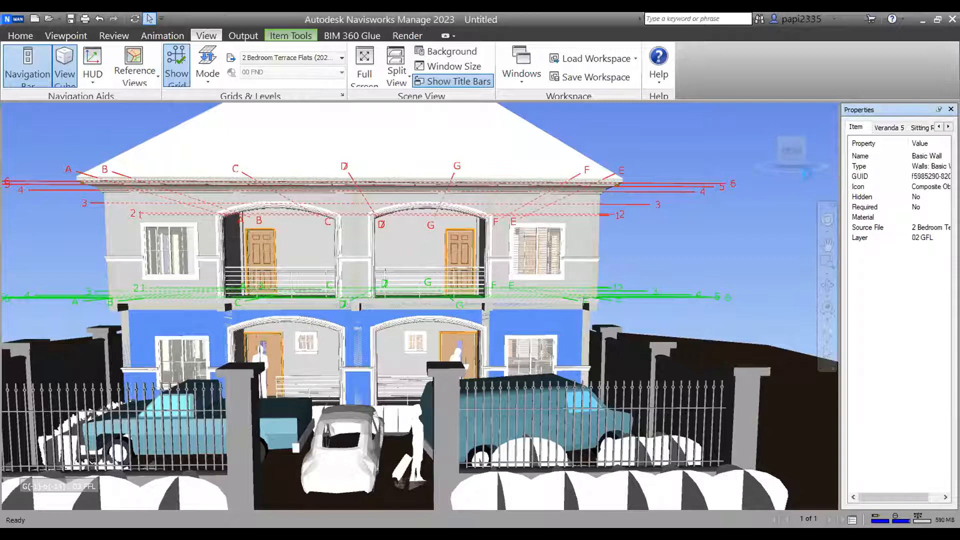
left_click_drag(716, 177, 699, 178)
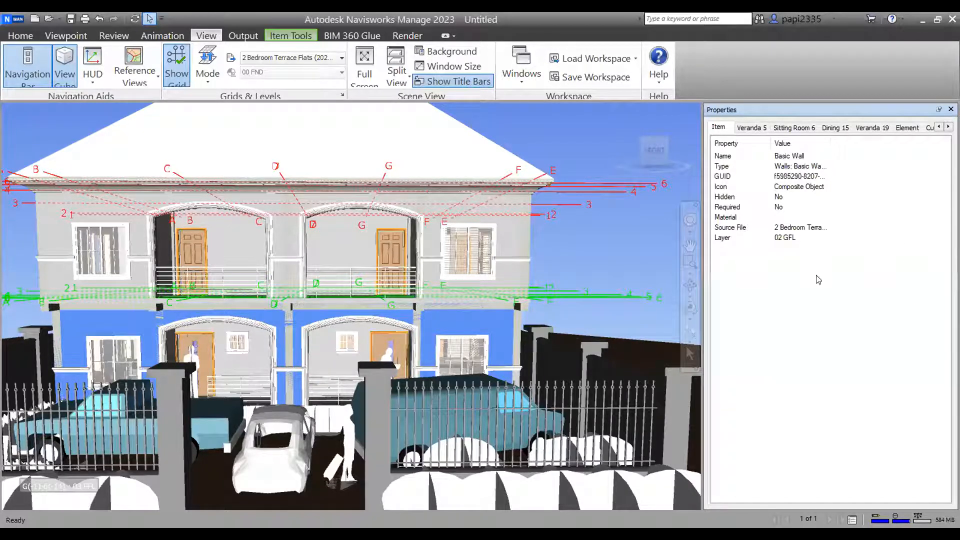
left_click_drag(701, 165, 545, 178)
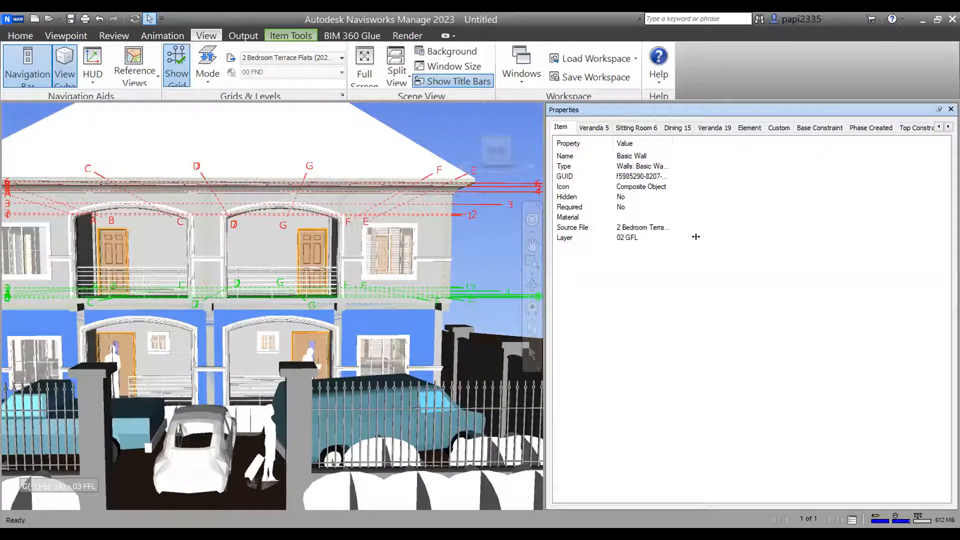
- Look up the WallType properties of the selected wall
left_click(946, 126)
left_click(947, 126)
left_click(944, 124)
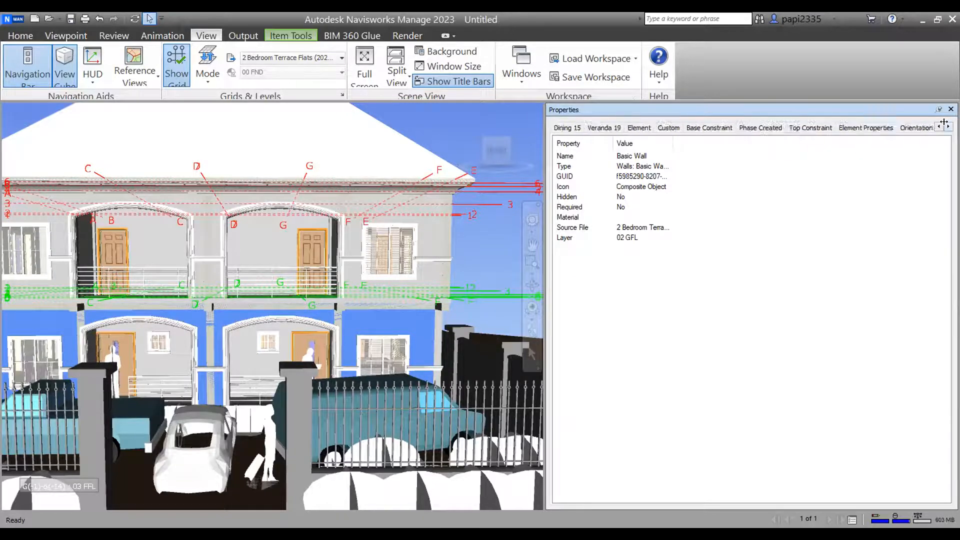
left_click(944, 124)
left_click(944, 124)
left_click(944, 124)
left_click(944, 124)
left_click(944, 124)
left_click(945, 124)
left_click(945, 124)
left_click(944, 124)
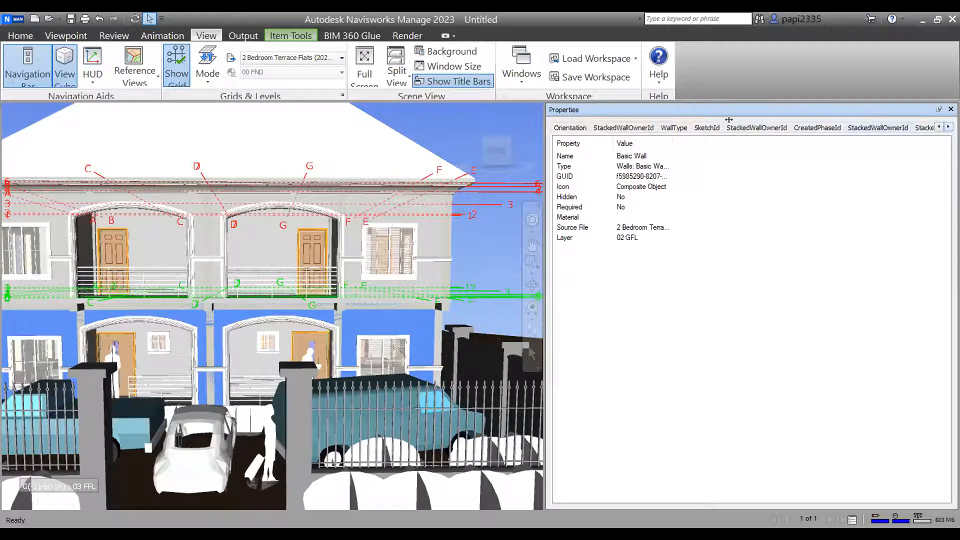
left_click(677, 131)
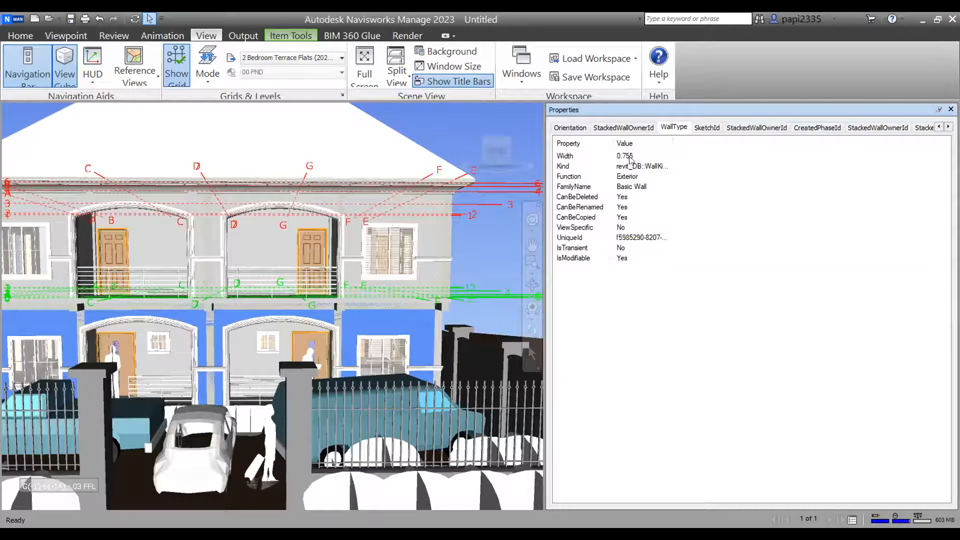
- View the wall's Orientation properties and return to its general Item properties
left_click(628, 128)
left_click(568, 128)
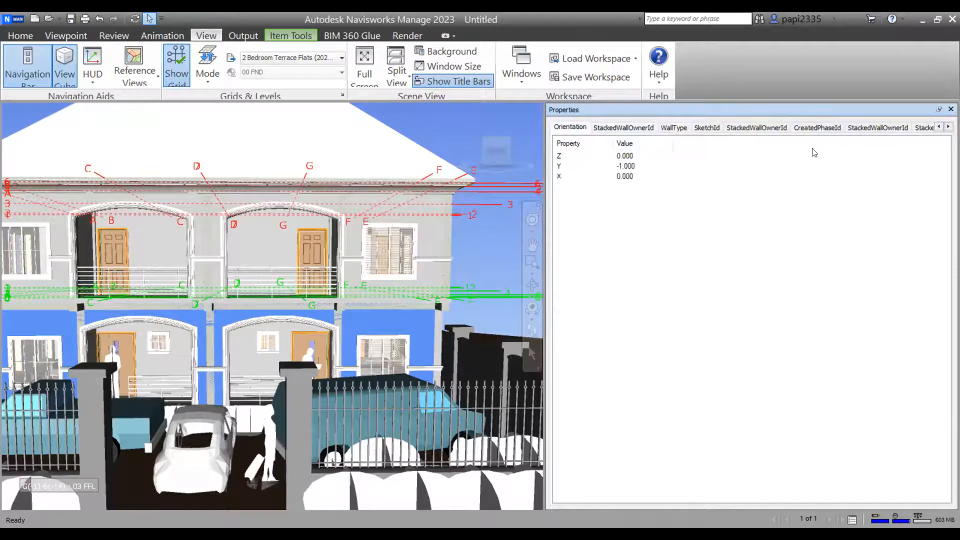
left_click(937, 126)
left_click(937, 126)
left_click(938, 127)
left_click(937, 127)
left_click(938, 126)
left_click(937, 127)
left_click(937, 126)
left_click(937, 127)
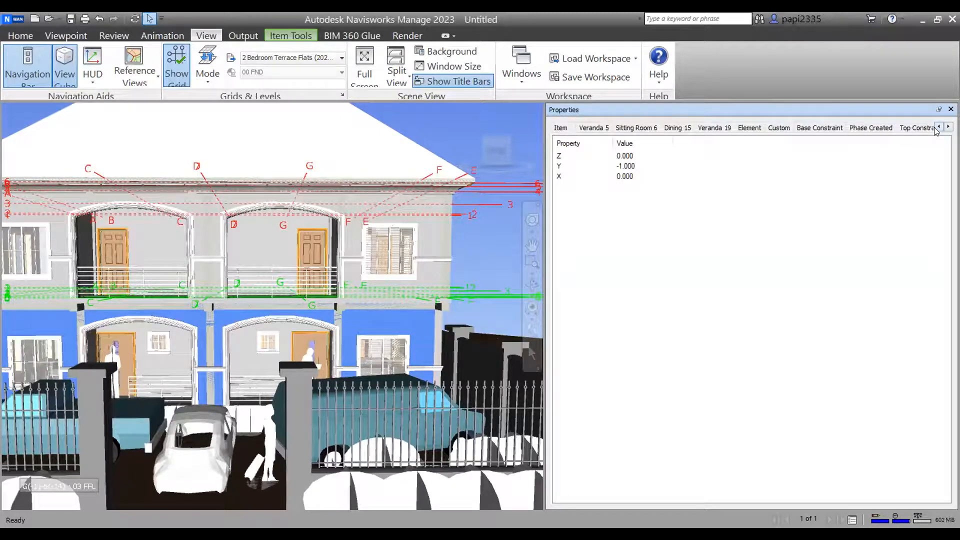
left_click(570, 128)
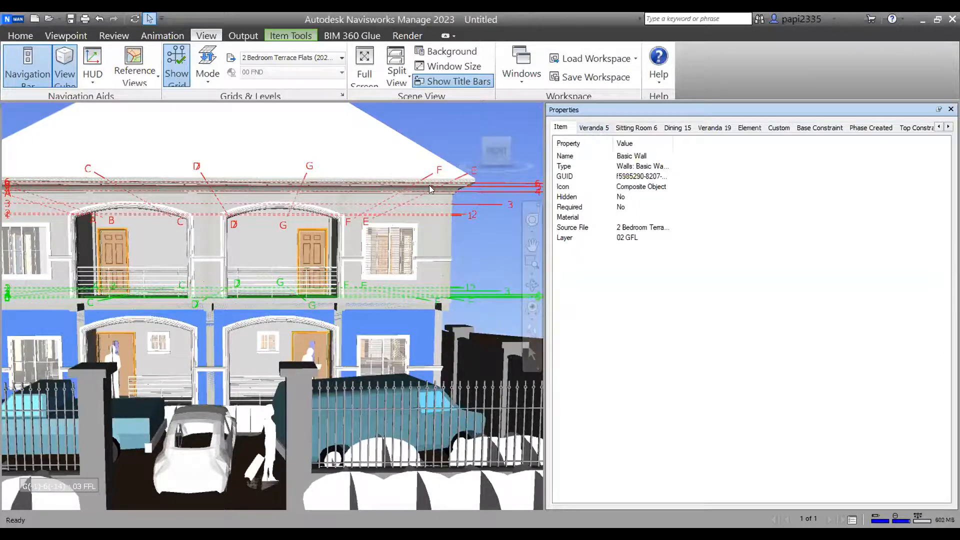
- Clear the selection of the ground-floor exterior wall
scroll(432, 183, "down", 3)
middle_click_drag(432, 183, 461, 240)
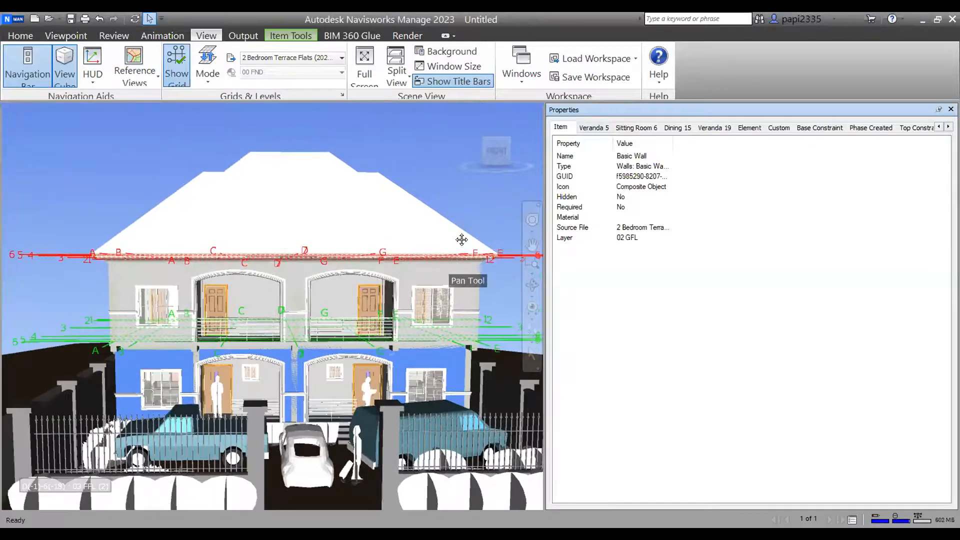
middle_click_drag(436, 191, 409, 311, "shift")
scroll(412, 311, "up", 2)
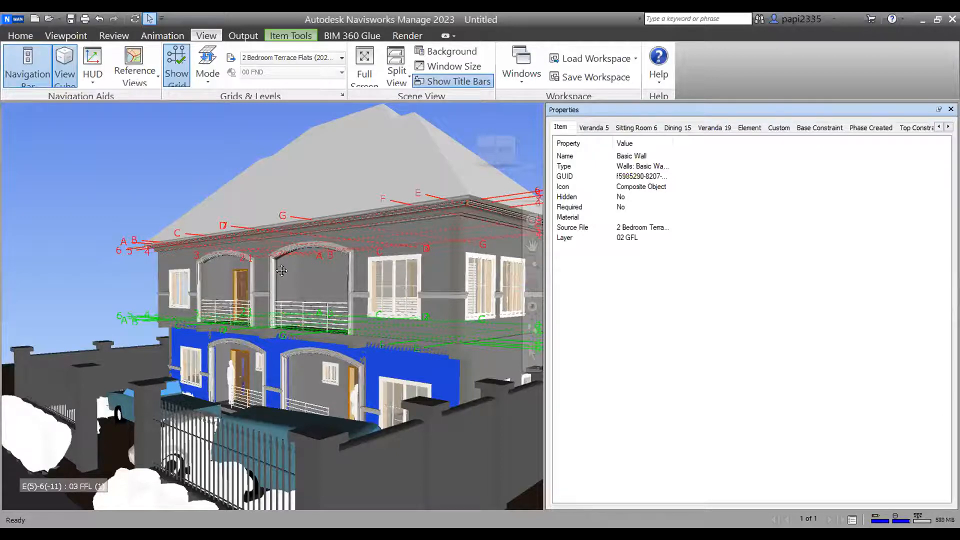
key("Escape")
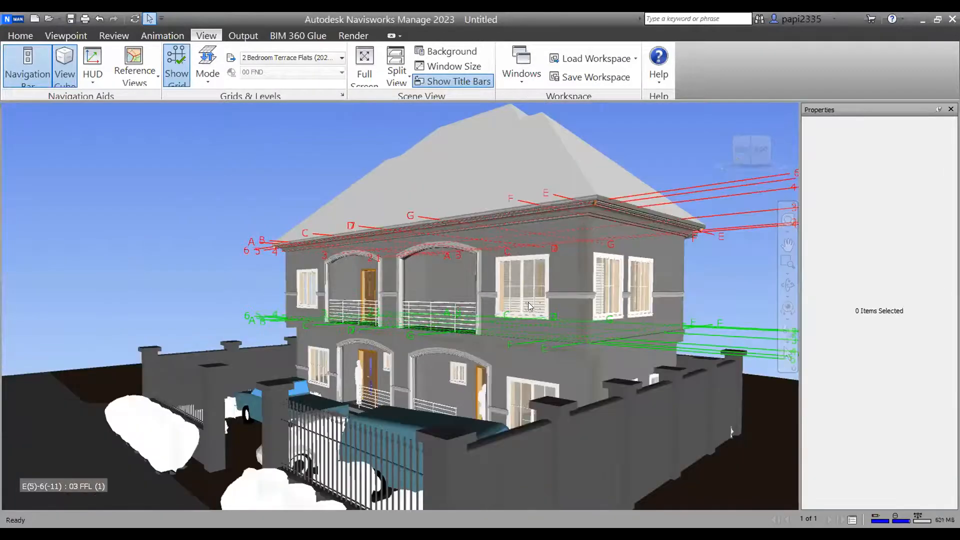
- Select the coping on the boundary wall to view its properties, and clear the selection
middle_click_drag(528, 303, 465, 441)
scroll(649, 446, "up", 5)
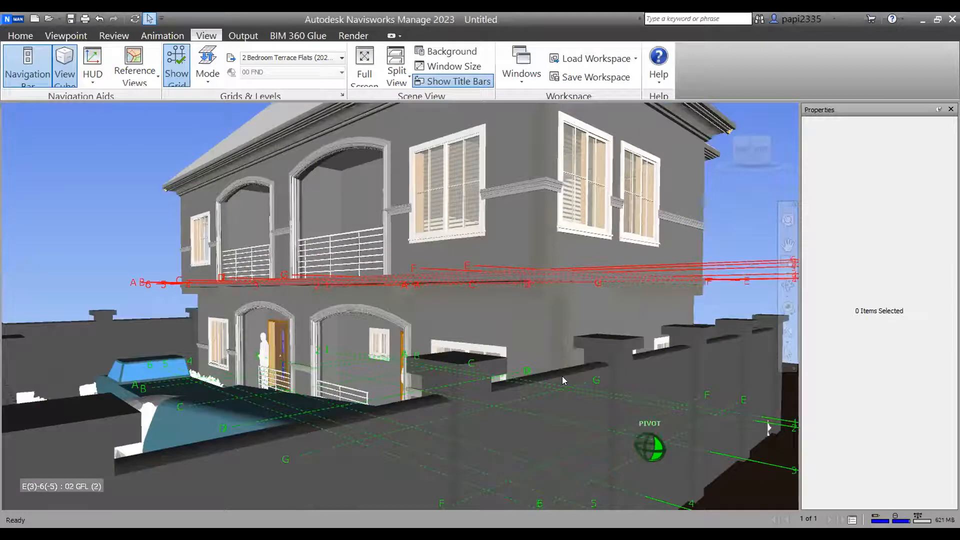
left_click(562, 378)
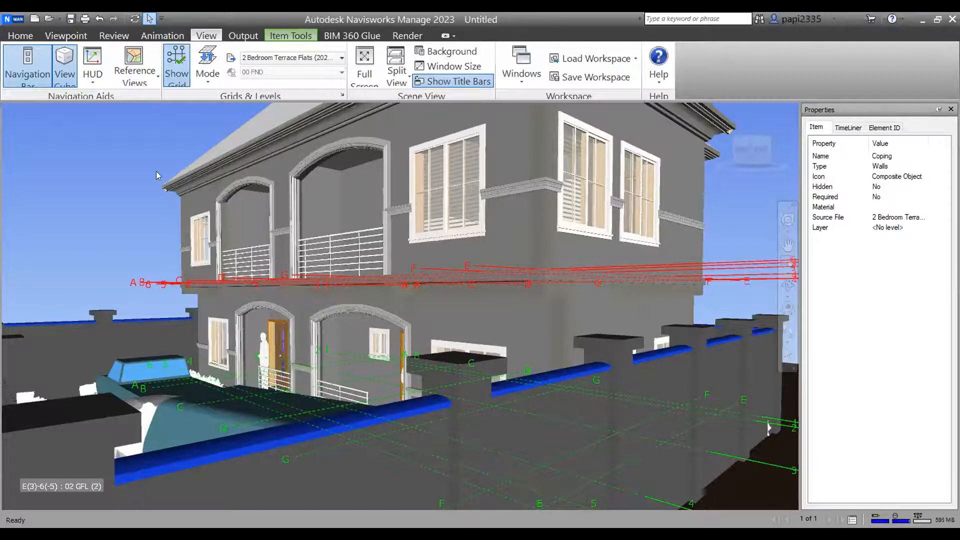
left_click(146, 208)
- Examine the front façade of the house, its fence and the parked cars from an angle
middle_click_drag(589, 369, 722, 425)
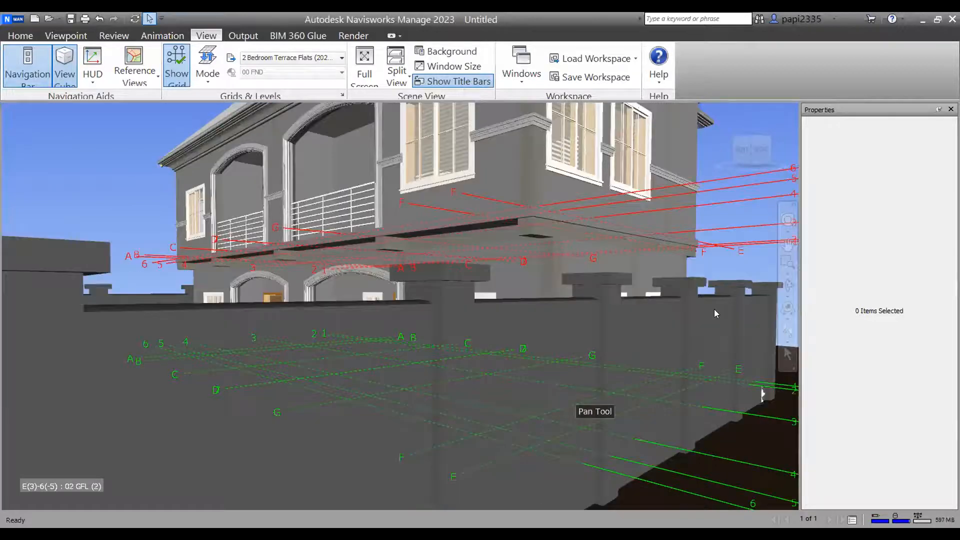
middle_click_drag(683, 262, 690, 296)
scroll(690, 296, "down", 2)
scroll(686, 340, "up", 5)
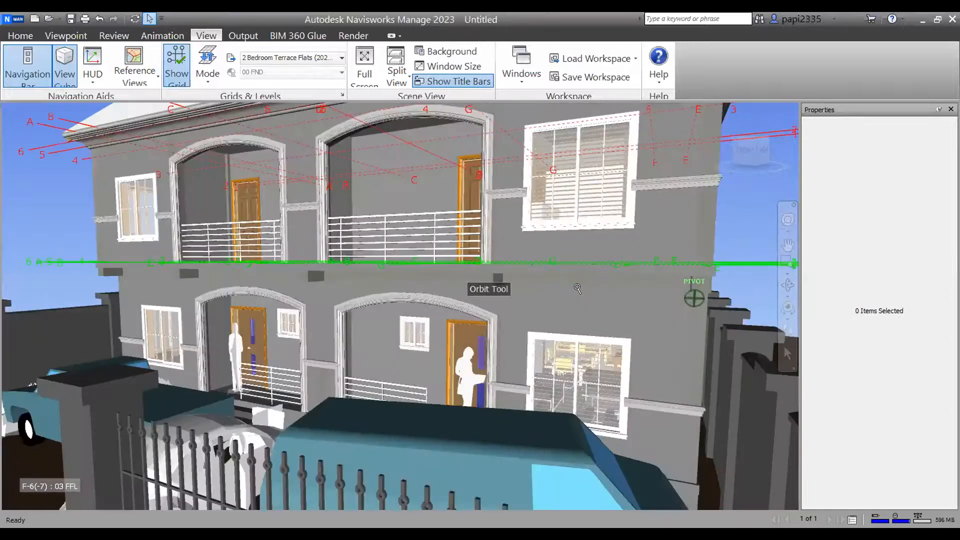
scroll(685, 336, "down", 1)
middle_click_drag(685, 336, 682, 314, "shift")
middle_click_drag(515, 322, 579, 323)
scroll(583, 318, "up", 1)
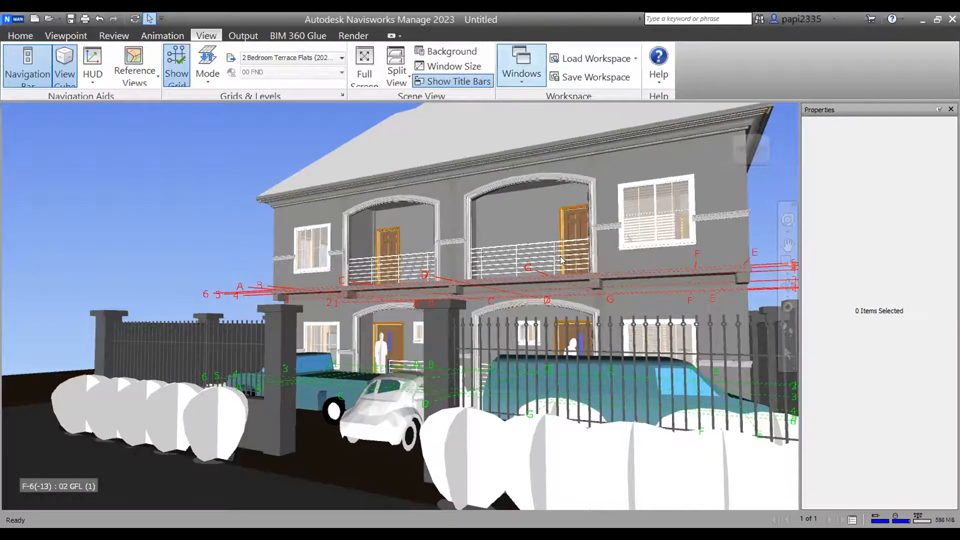
- Show the Quantification Workbook window
left_click(521, 65)
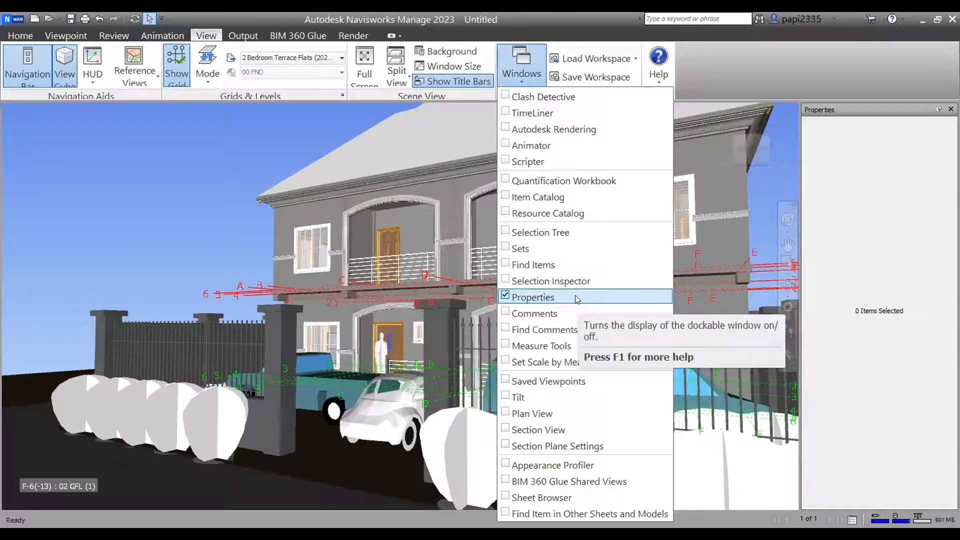
left_click(513, 181)
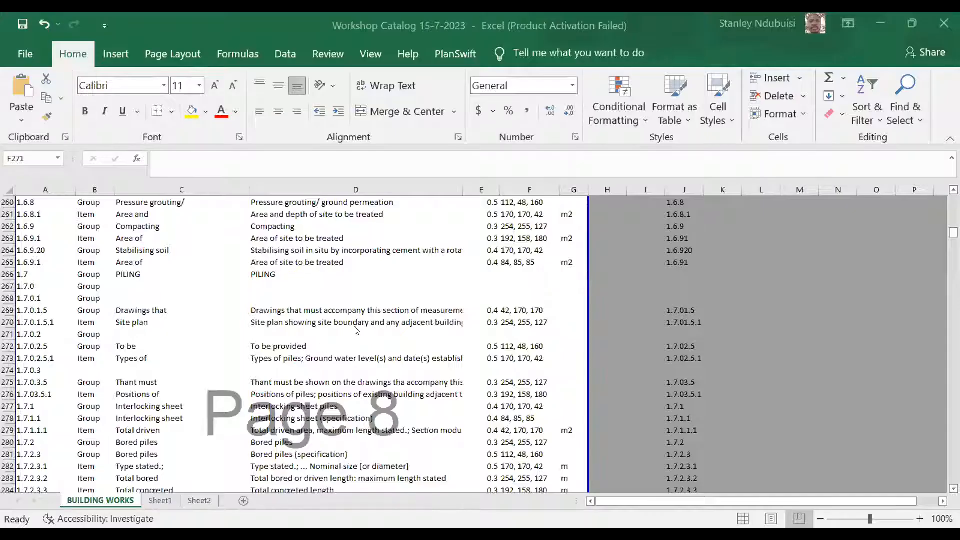
- Return to the start of the BUILDING WORKS catalog sheet and select the BESMM4 (Revised) row
scroll(343, 305, "up", 15)
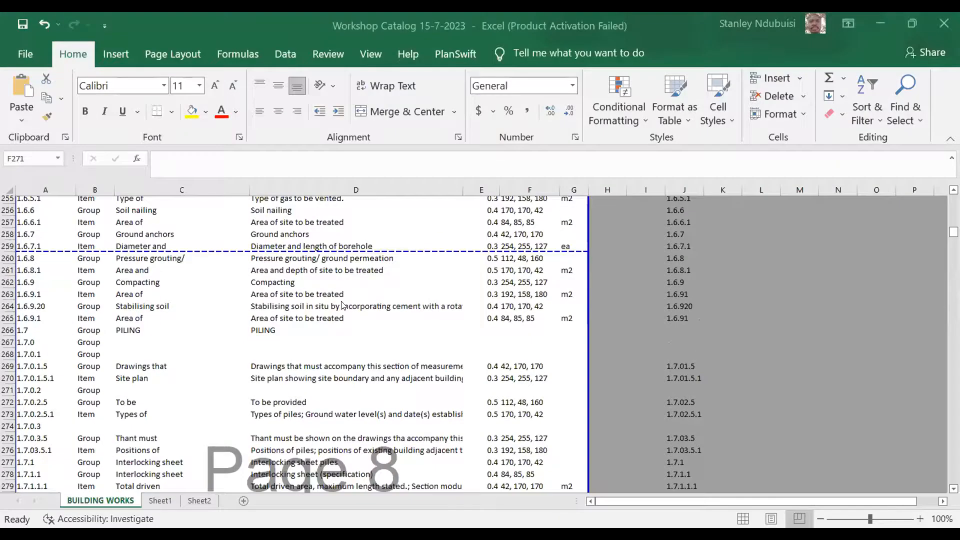
scroll(343, 305, "up", 20)
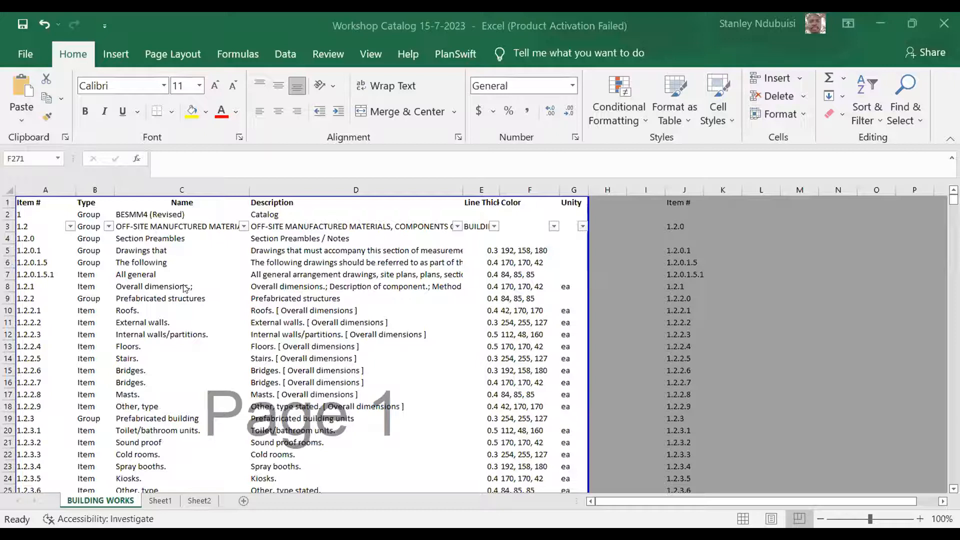
left_click(28, 217)
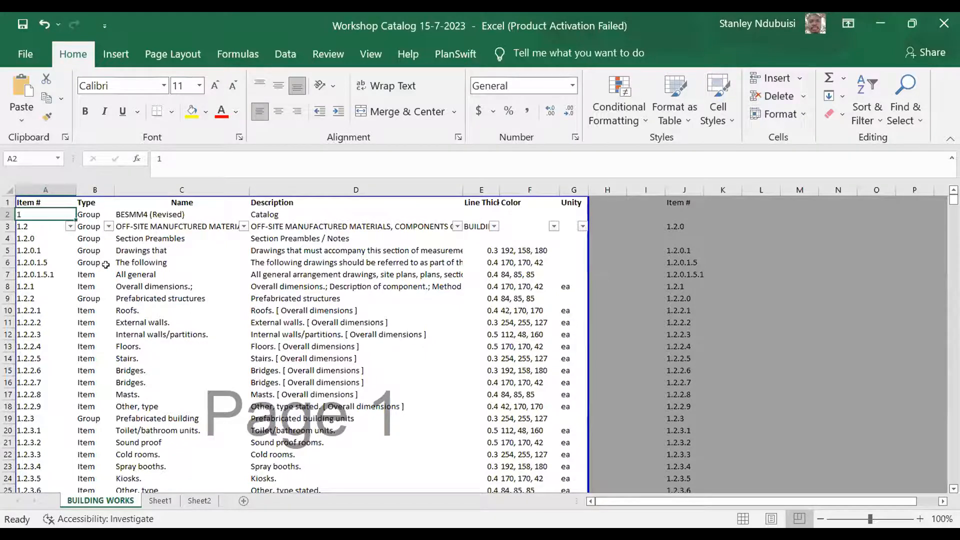
left_click(7, 214)
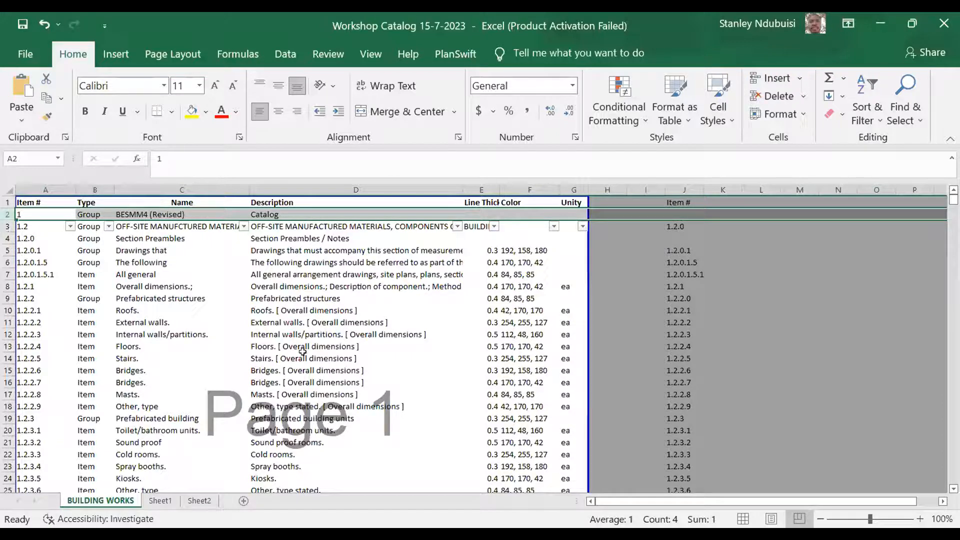
- Look through the catalog's item rows and select rows 2 to 12 of the BUILDING WORKS sheet
scroll(302, 351, "down", 8)
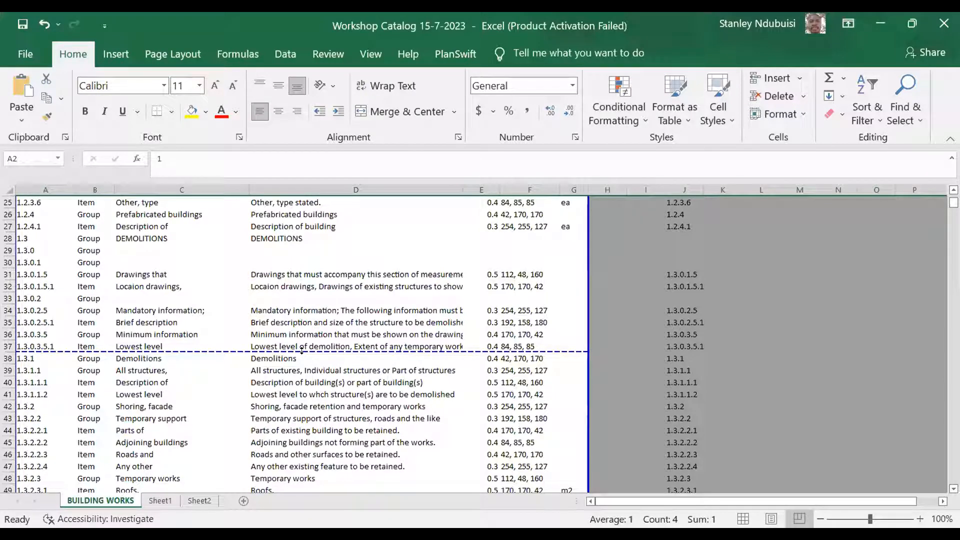
scroll(302, 350, "up", 8)
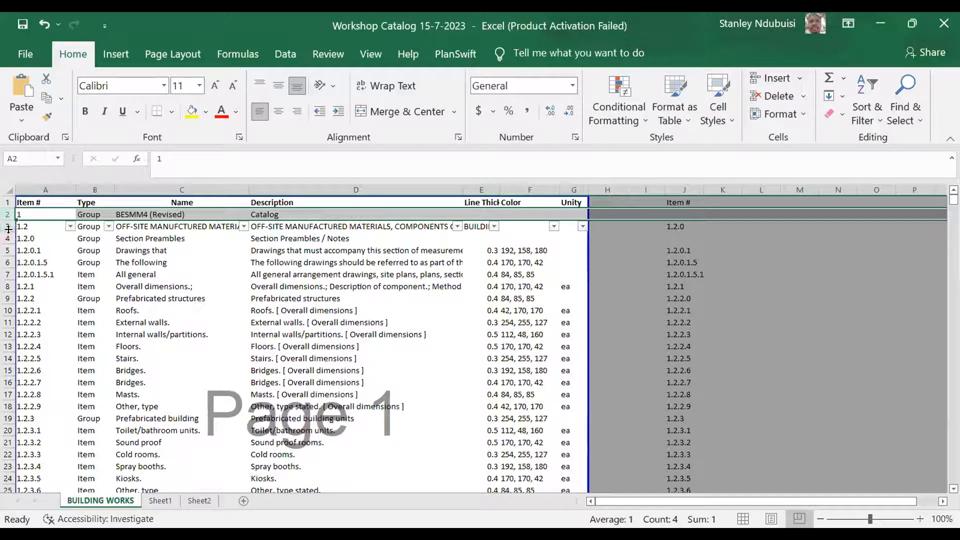
left_click_drag(6, 219, 5, 220)
left_click(123, 331, "shift")
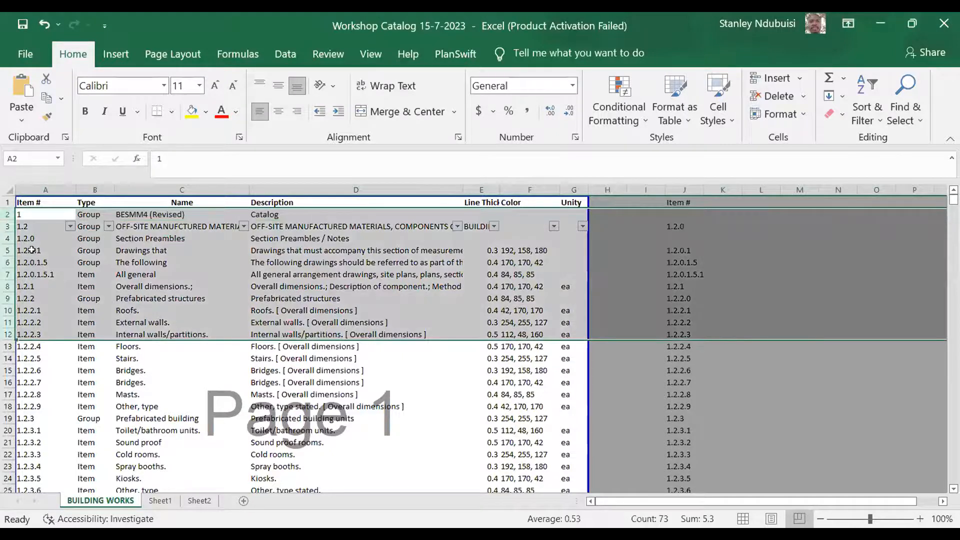
- Examine the Item # and Type columns, the Section Preambles row, and the Roofs item's type, name, description and color in the BUILDING WORKS sheet
left_click(47, 207)
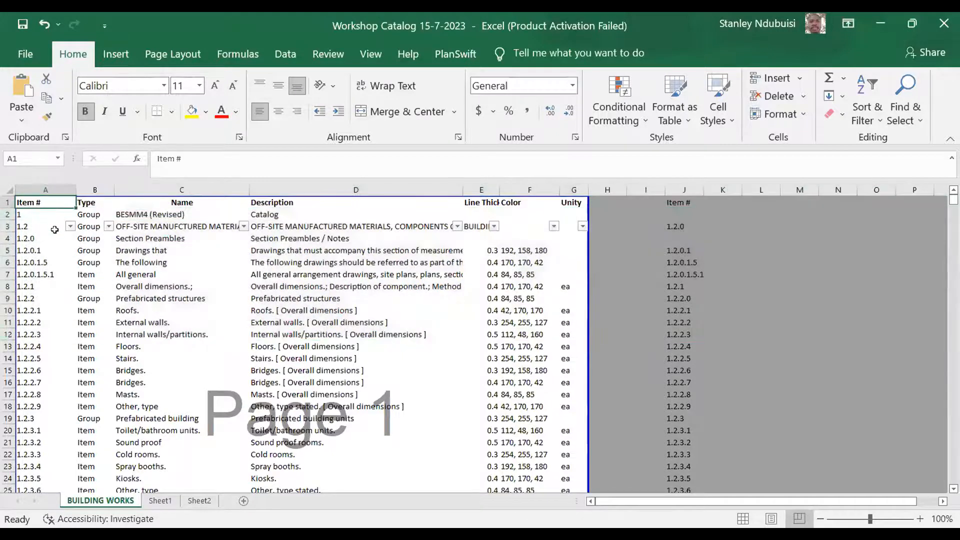
left_click(56, 184)
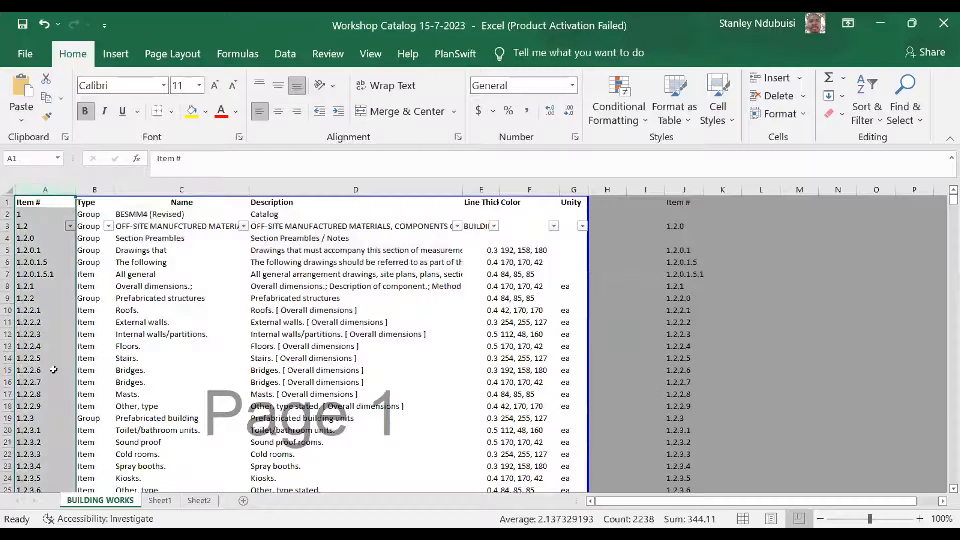
left_click(89, 185)
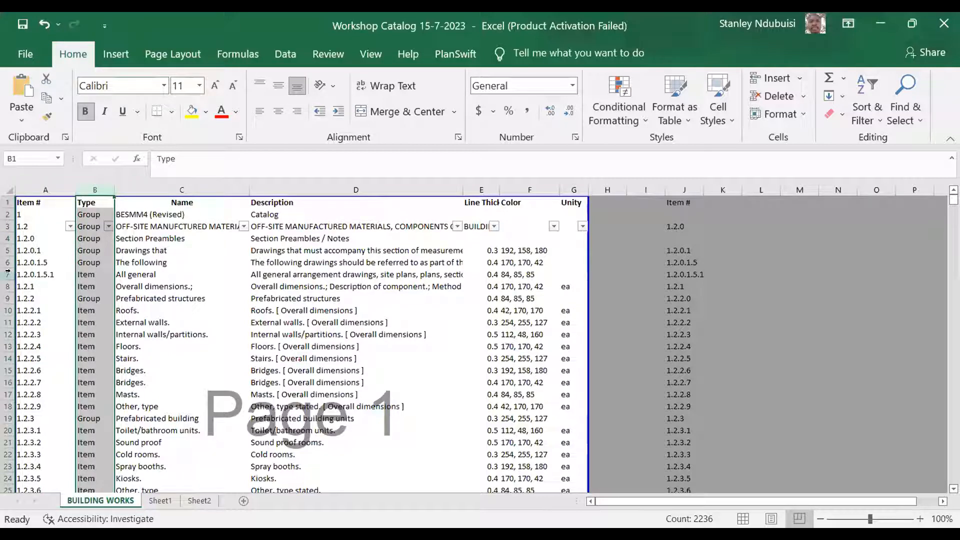
left_click(7, 238)
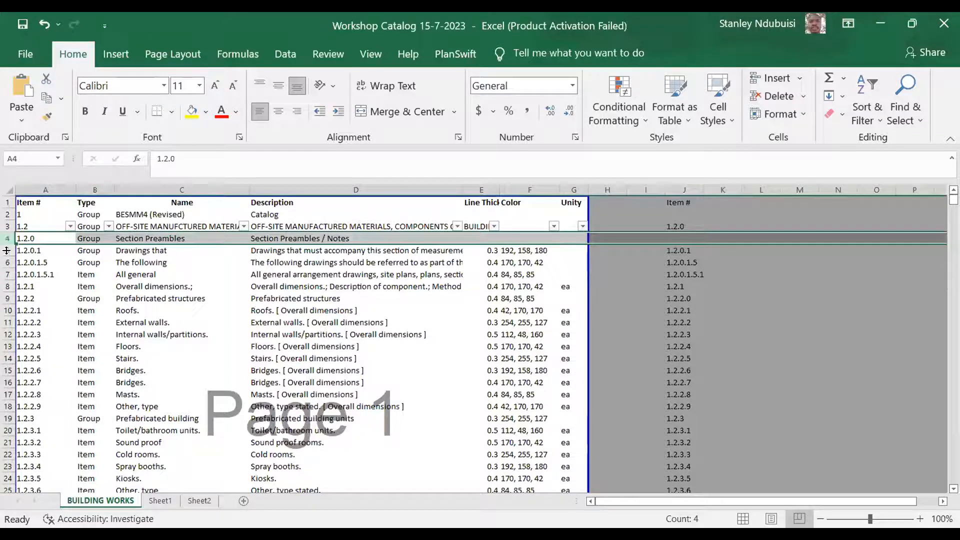
left_click(8, 309)
left_click(87, 310)
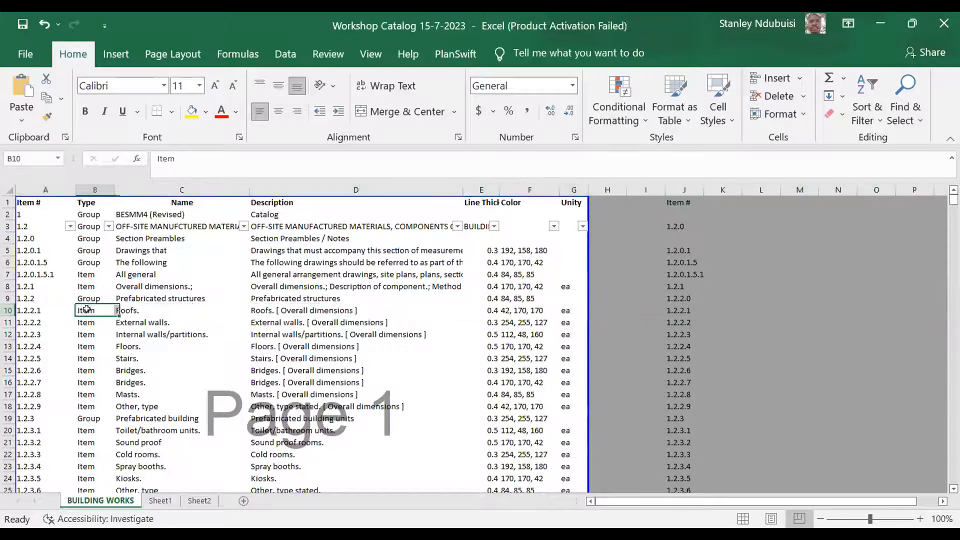
left_click(139, 309)
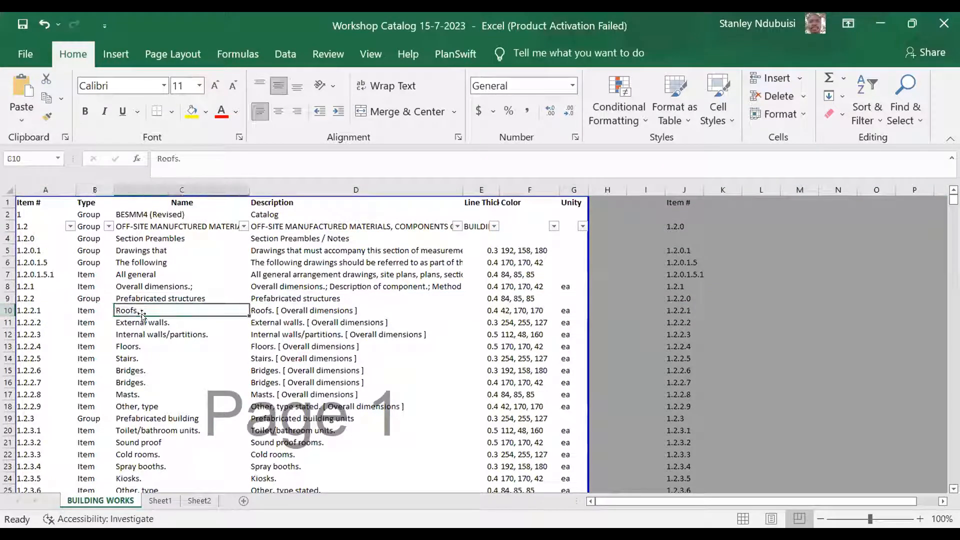
left_click(278, 312)
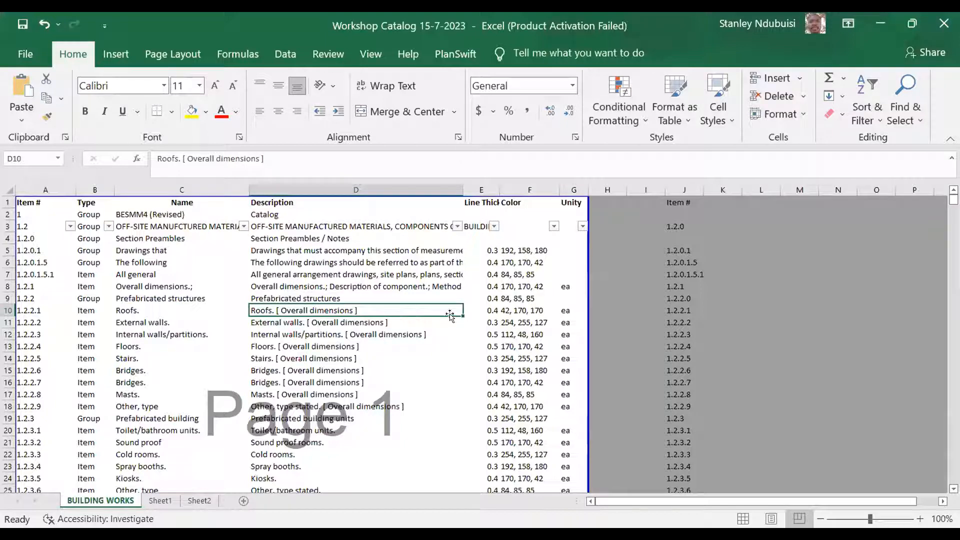
left_click(504, 309)
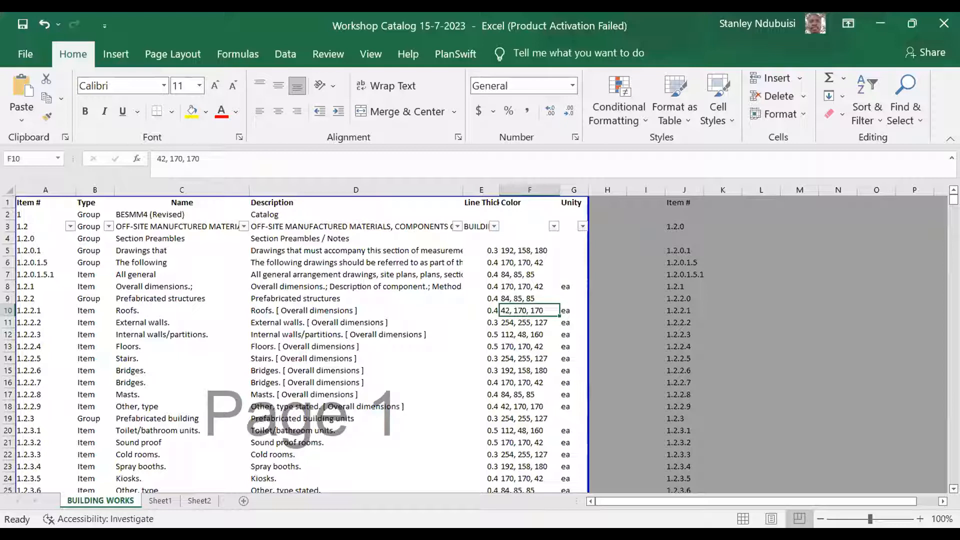
- Switch to Navisworks and choose None as the listed catalog for the quantification setup
key("alt+Tab")
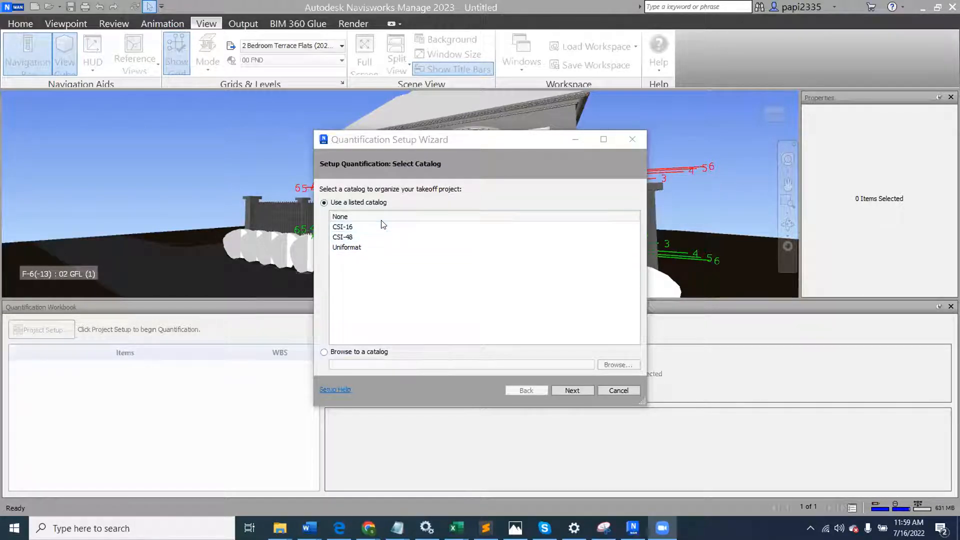
left_click(388, 237)
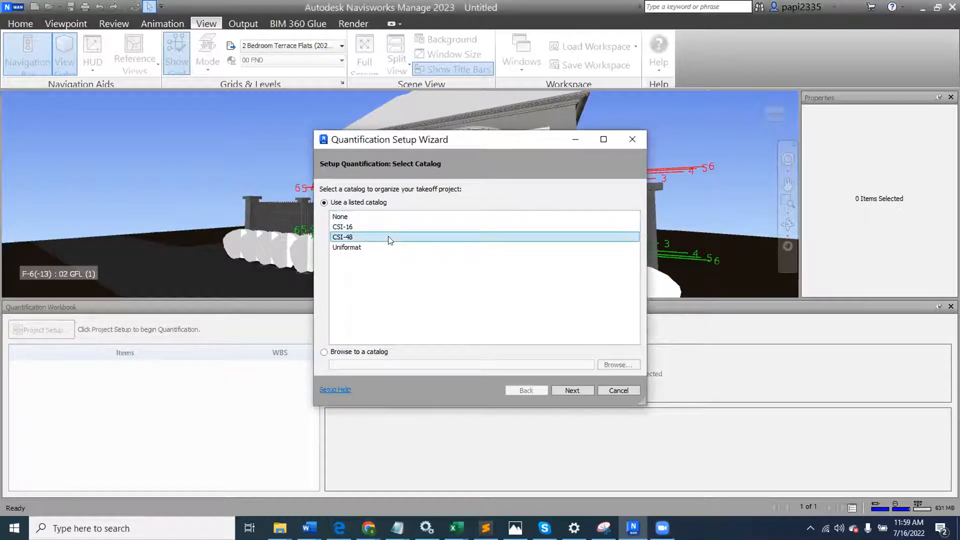
left_click(389, 245)
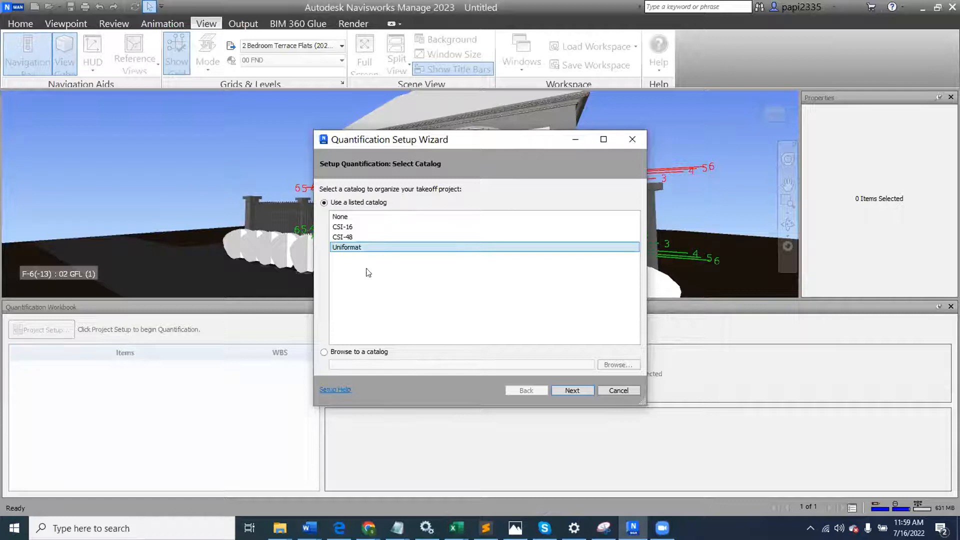
left_click(356, 218)
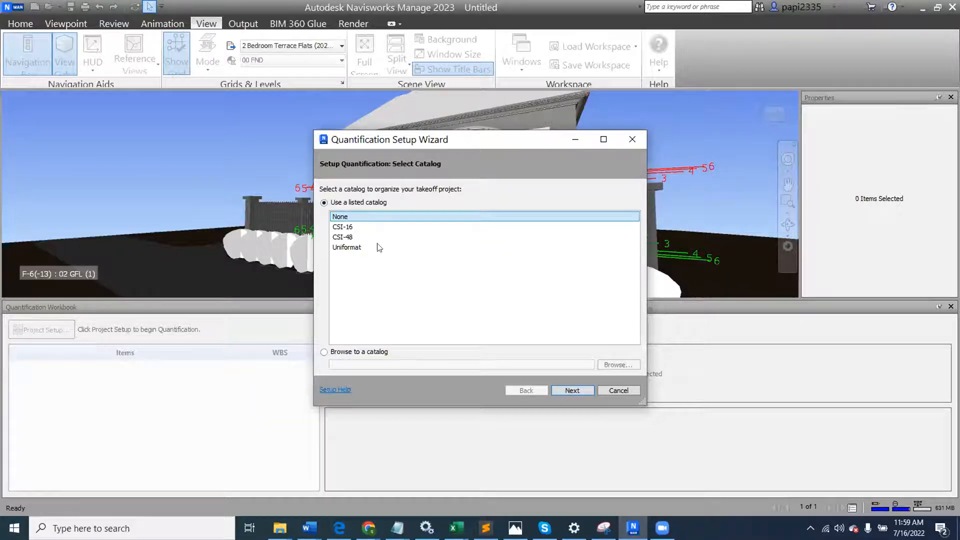
left_click(571, 390)
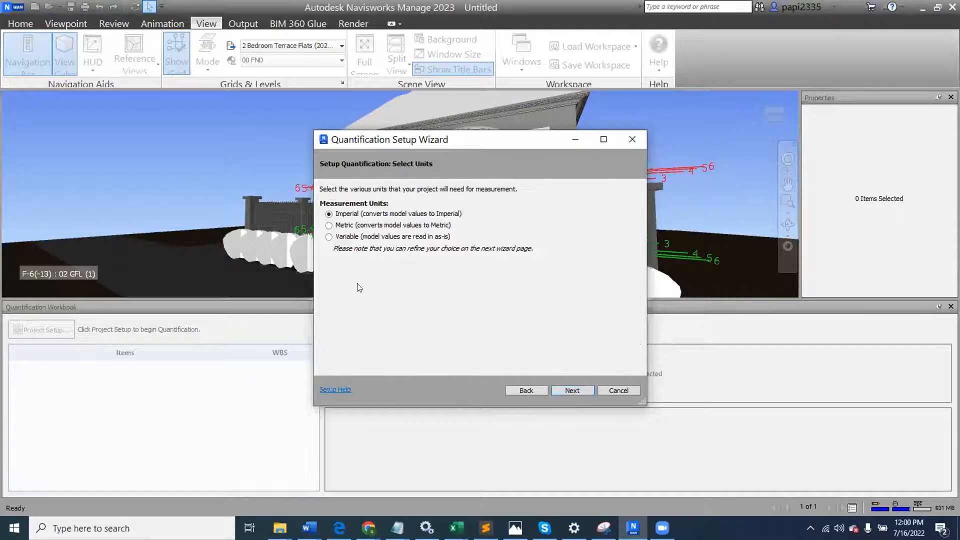
- Set the measurement units to Metric, accept the default takeoff properties and finish creating the takeoff database
left_click(329, 225)
left_click(562, 388)
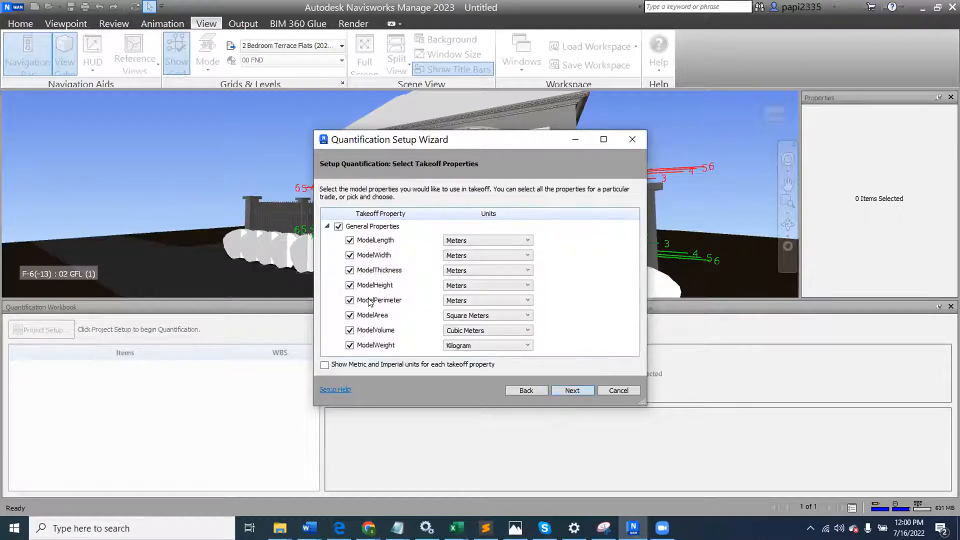
left_click(575, 393)
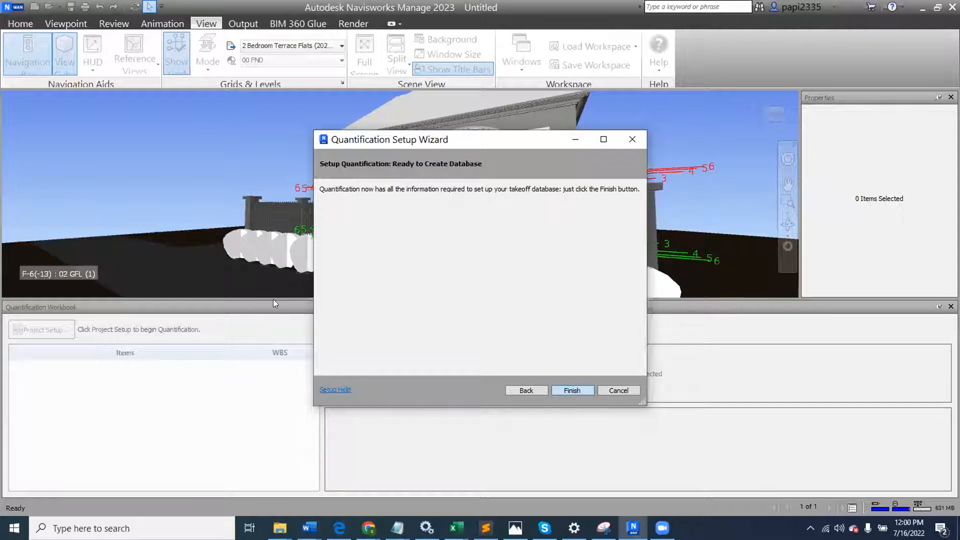
left_click(575, 391)
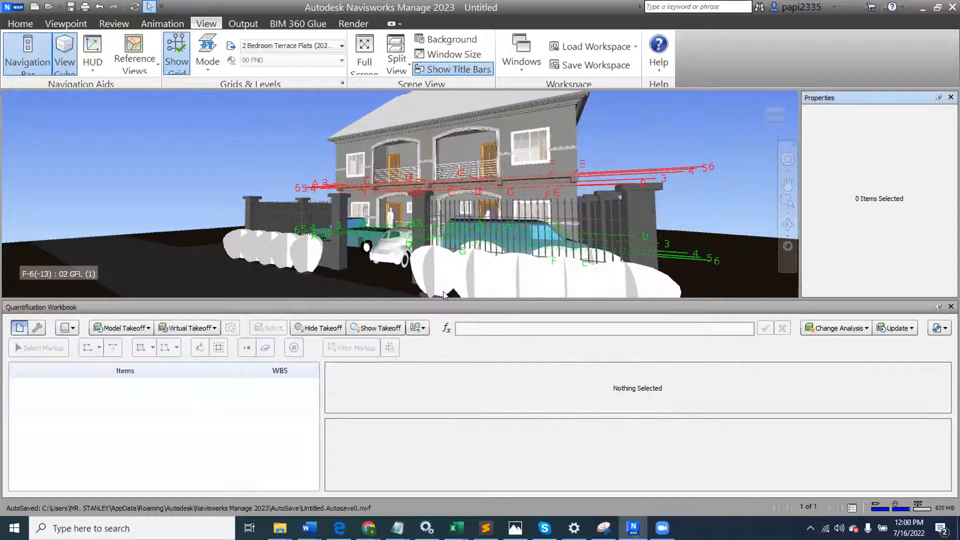
- Enlarge the Quantification Workbook pane upward over the model view and widen the Navisworks window on both sides
left_click_drag(452, 295, 465, 247)
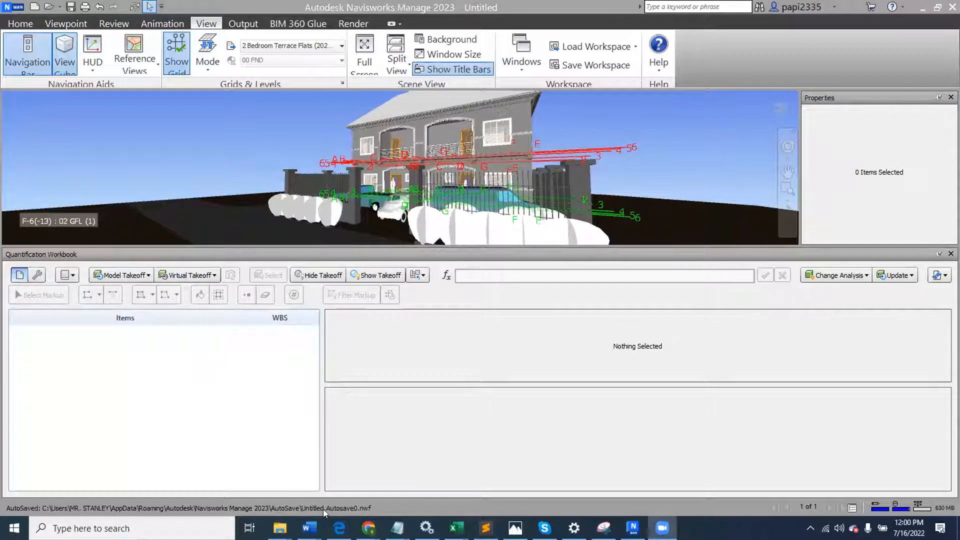
mouse_move(661, 527)
left_click_drag(337, 246, 355, 109)
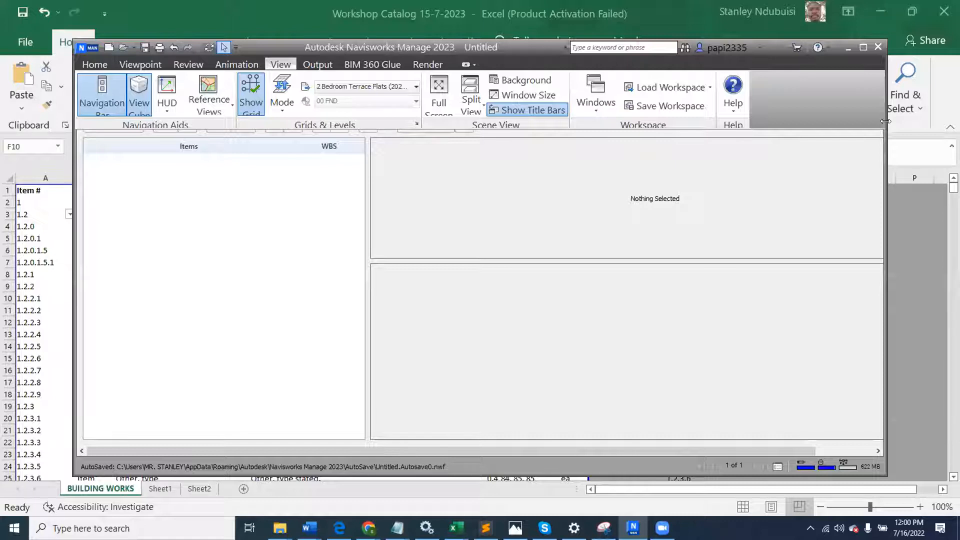
left_click_drag(885, 120, 953, 121)
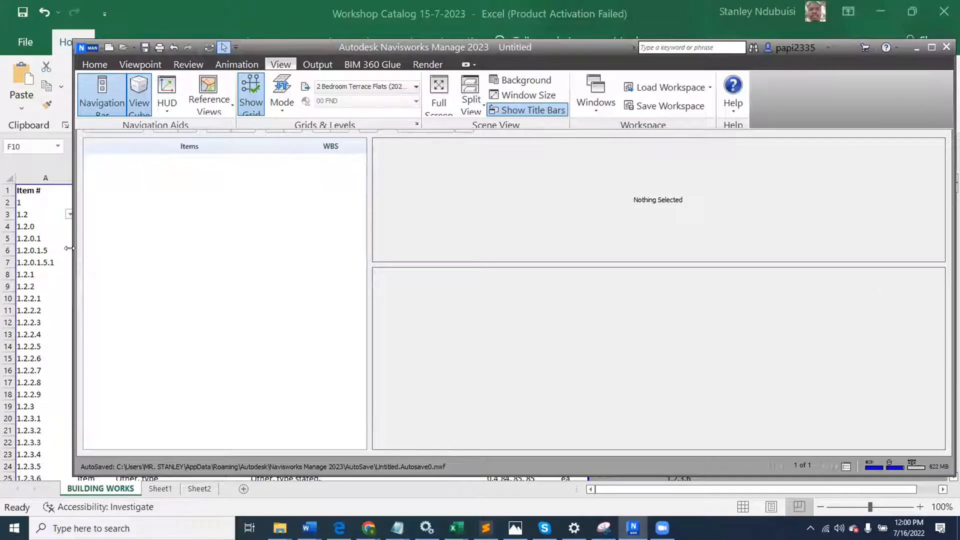
left_click_drag(69, 248, 41, 248)
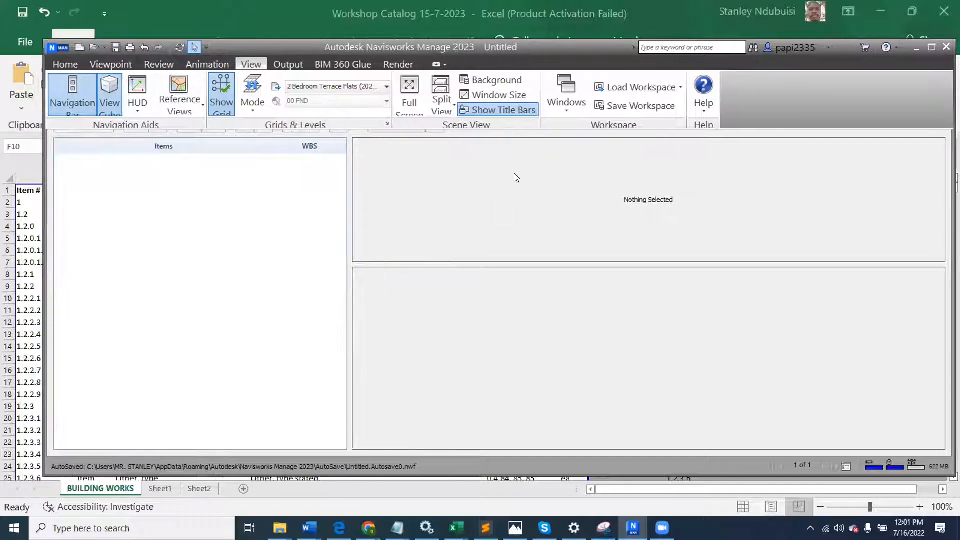
- Show the Item Catalog and Resource Catalog windows, bring Item Catalog to the front and maximize the application window
left_click(566, 108)
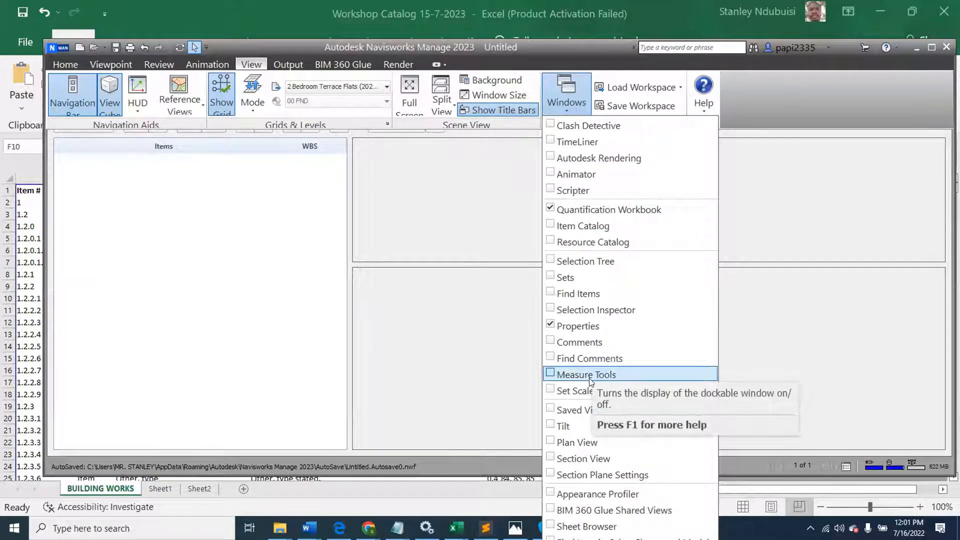
left_click(551, 225)
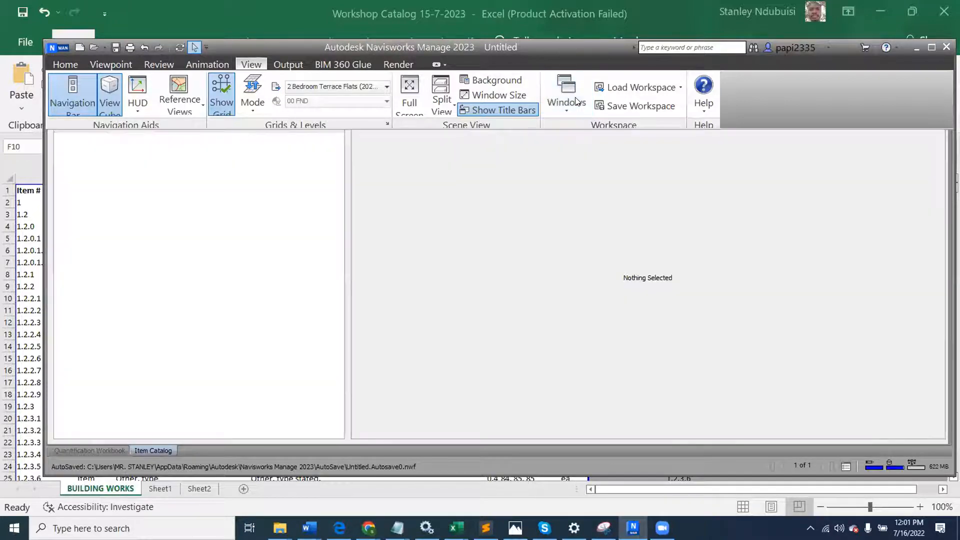
left_click(573, 97)
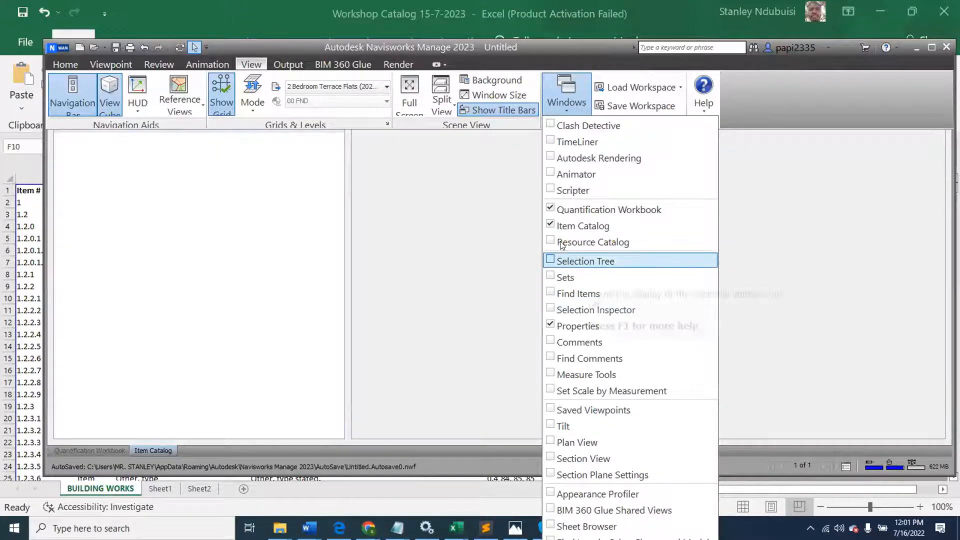
left_click(164, 449)
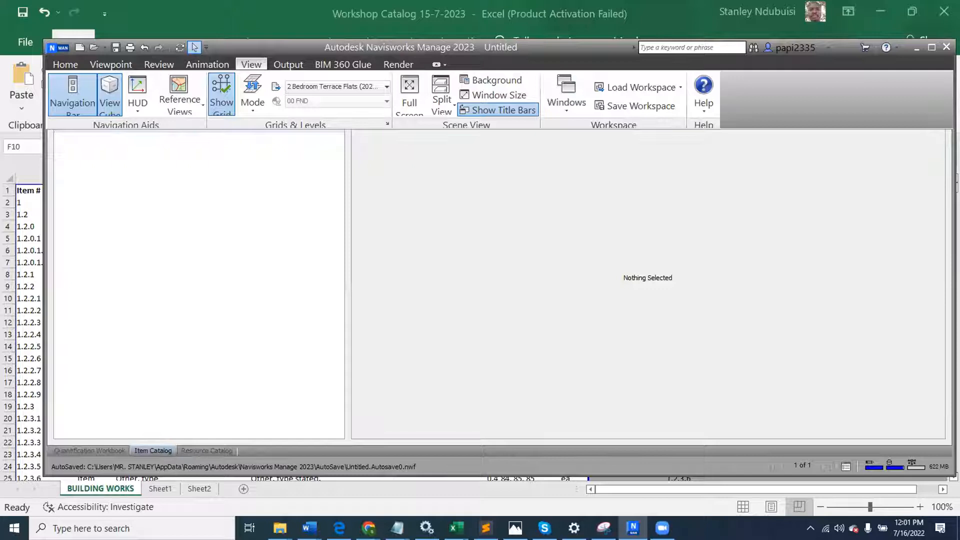
left_click(931, 46)
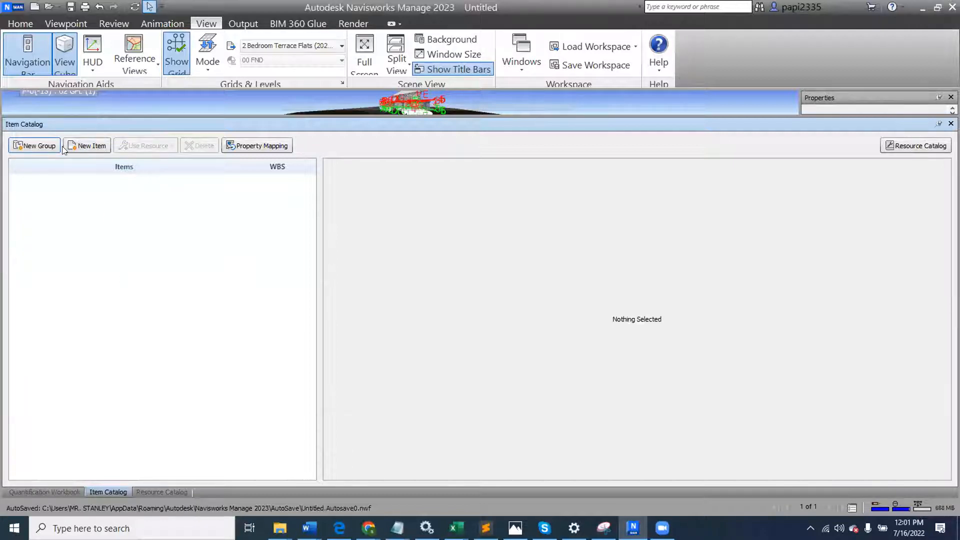
- Create a top-level item catalog group named BESMM4 (R)
left_click(42, 146)
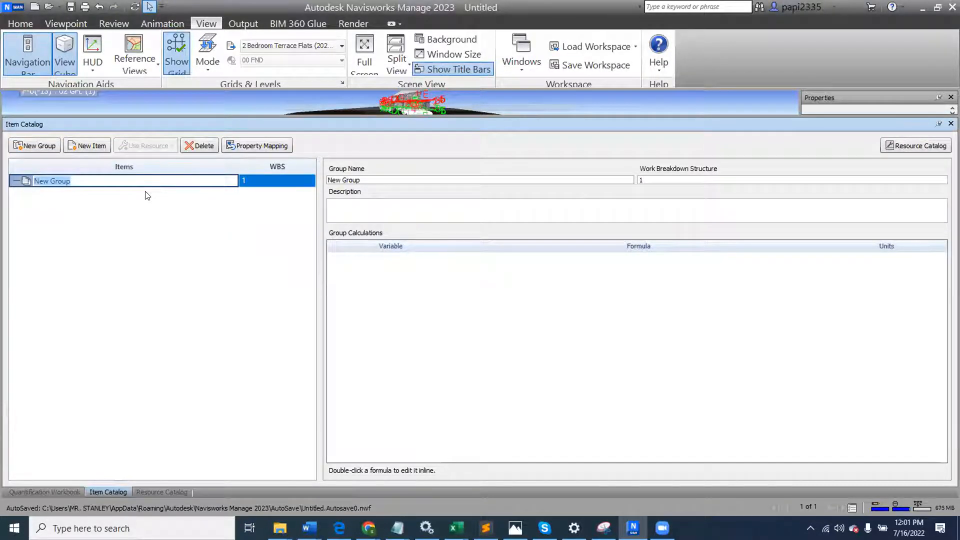
type("BESMM4")
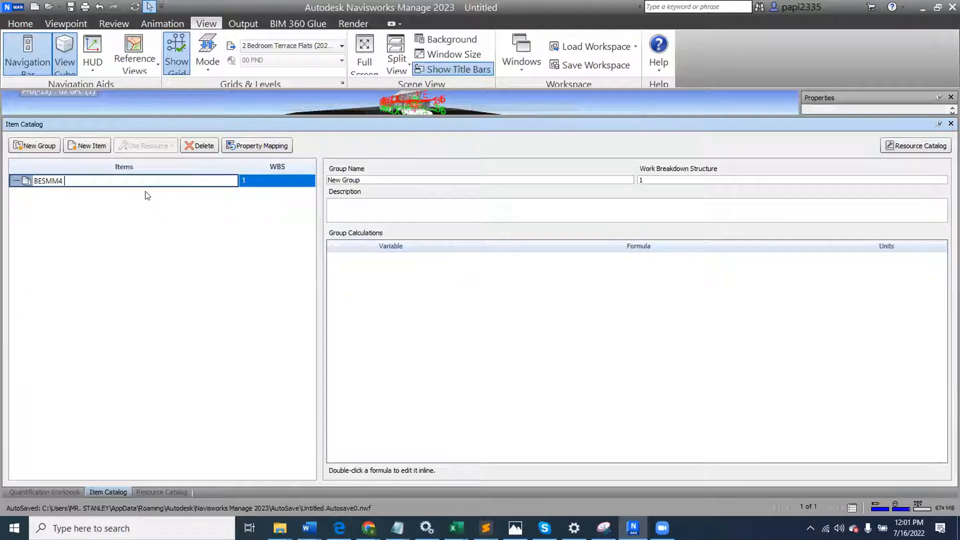
type(" (R")
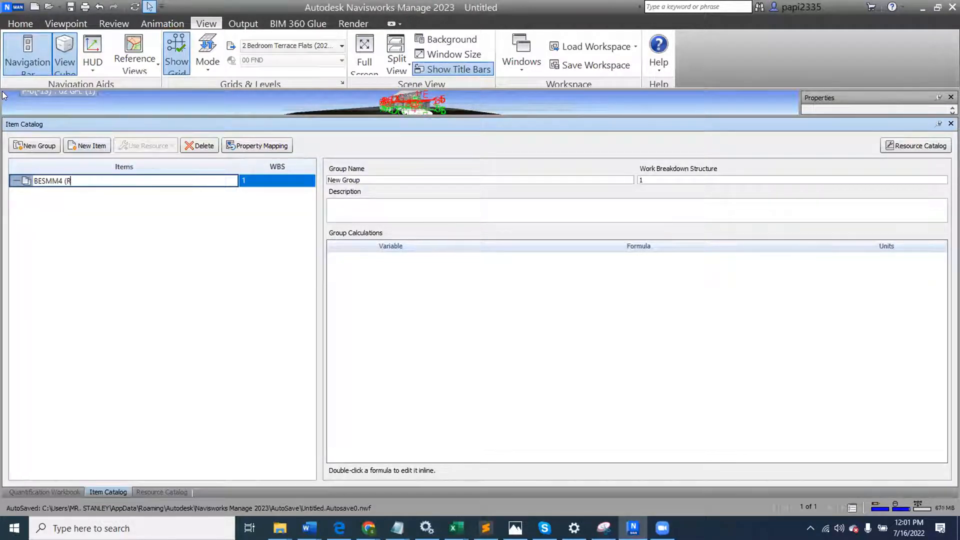
type(")")
left_click(79, 205)
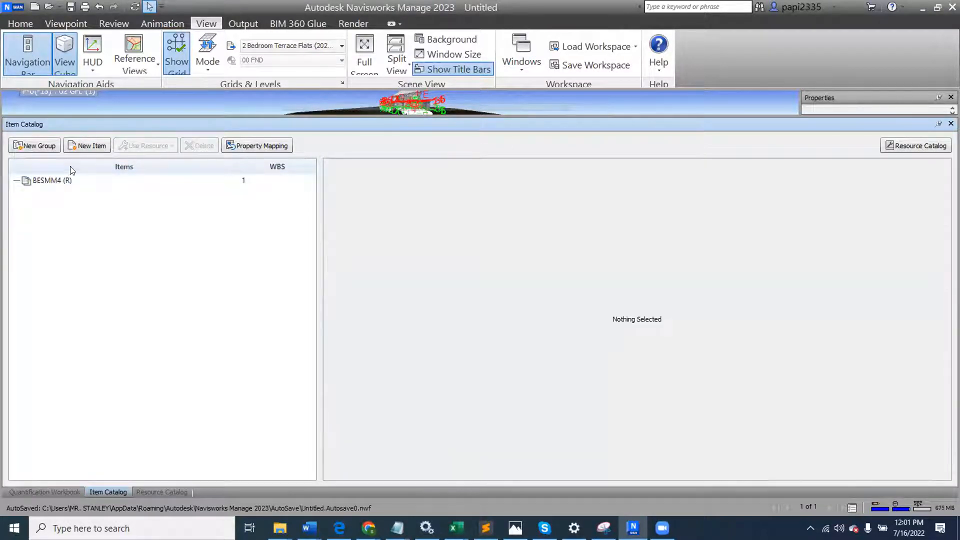
- Add a subgroup named PRELIMINARIES under the BESMM4 (R) group
left_click(42, 181)
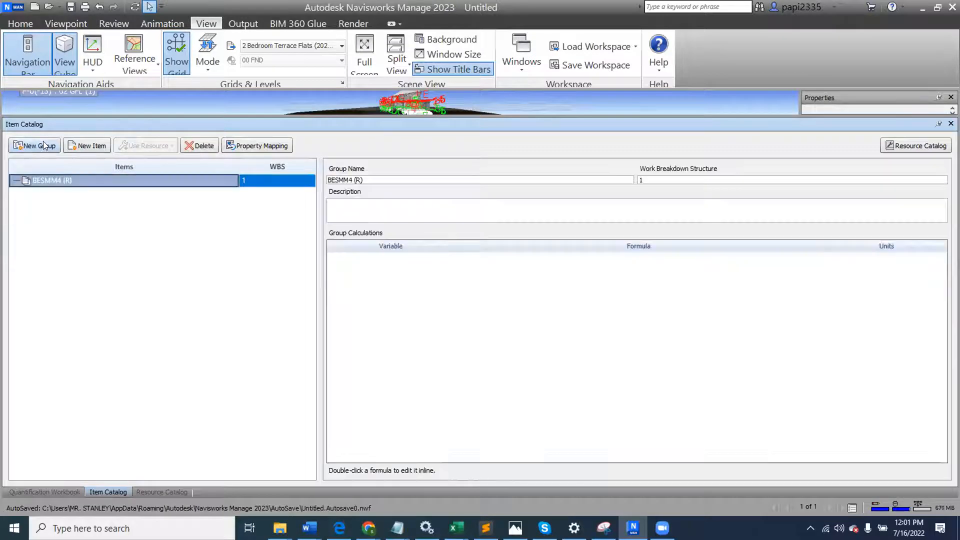
left_click(38, 146)
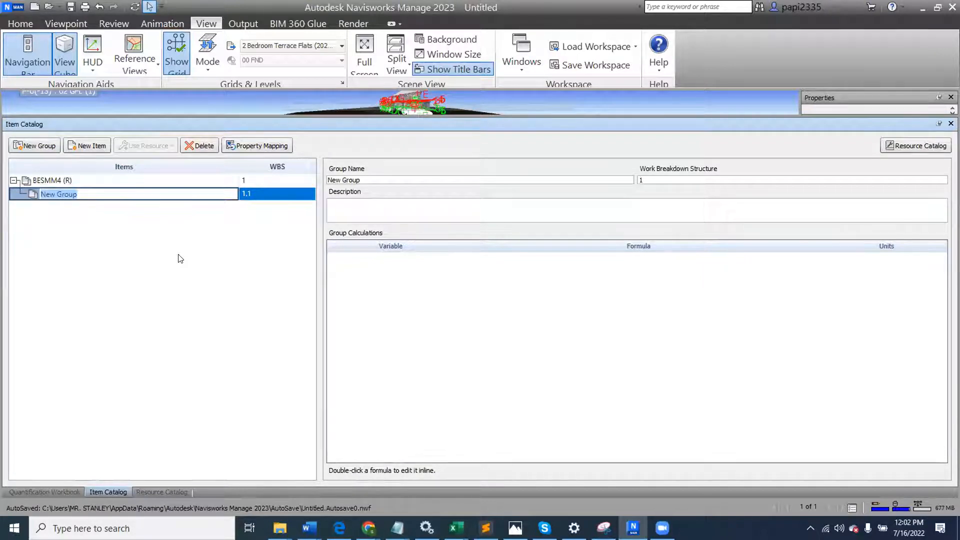
type("PRELIMINARIES")
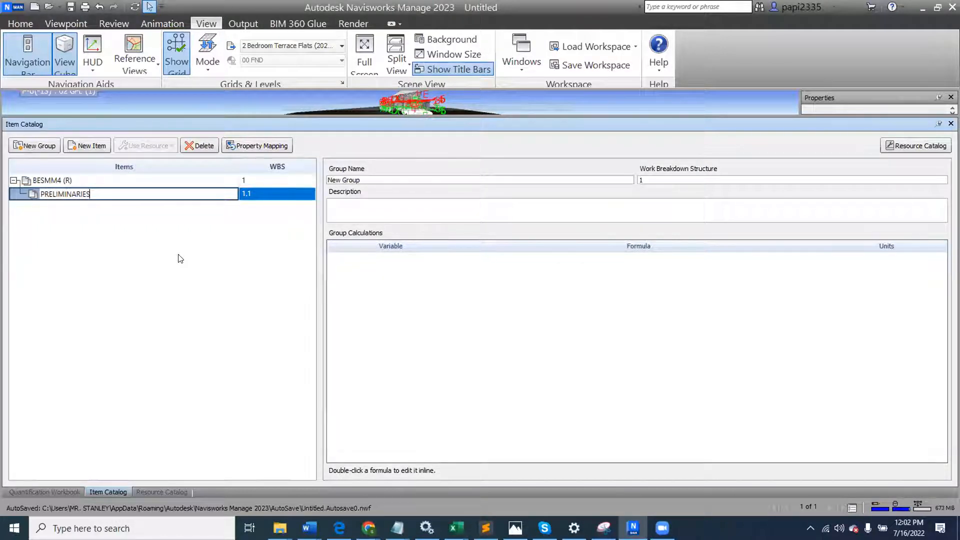
key("Return")
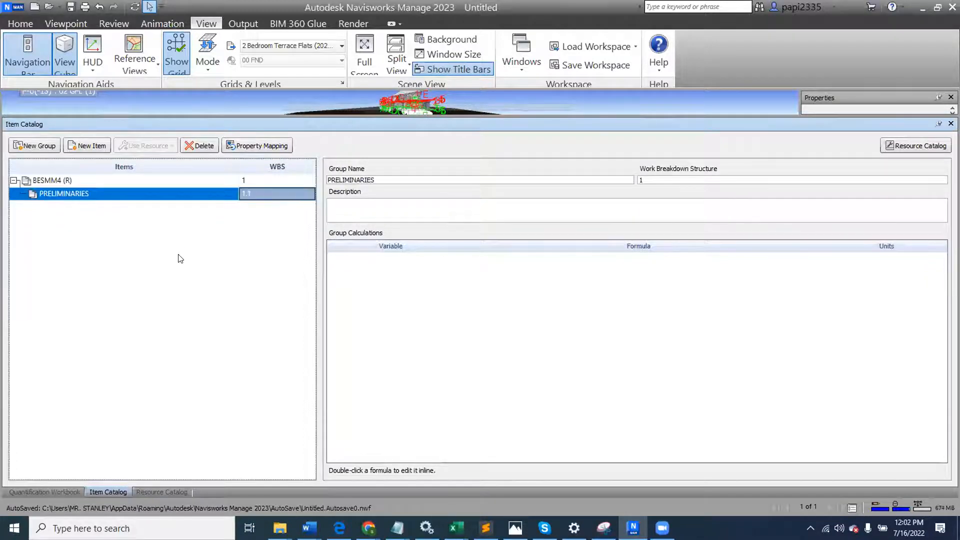
- Add a second subgroup named OFF-SITE MANUFACTURED PRODUCTS under the BESMM4 (R) group
left_click(52, 183)
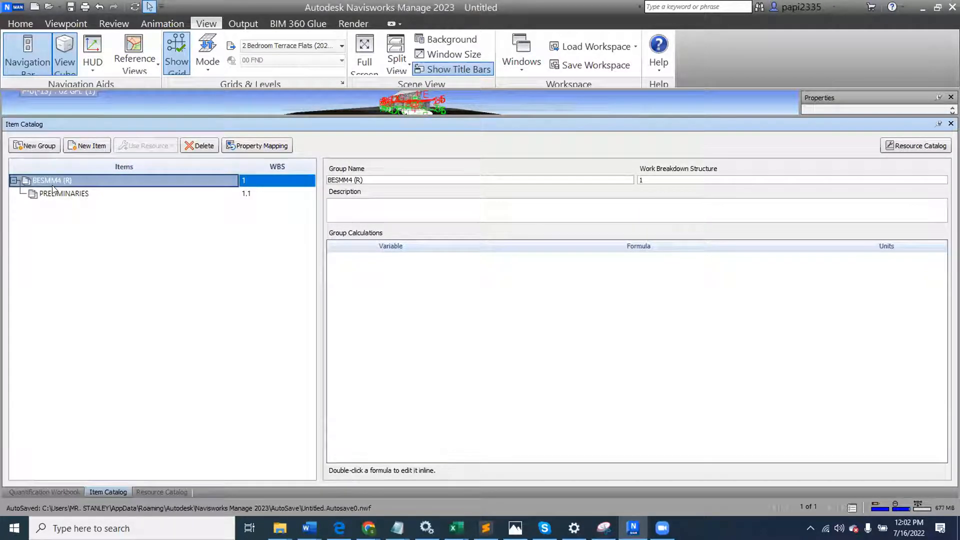
left_click(34, 145)
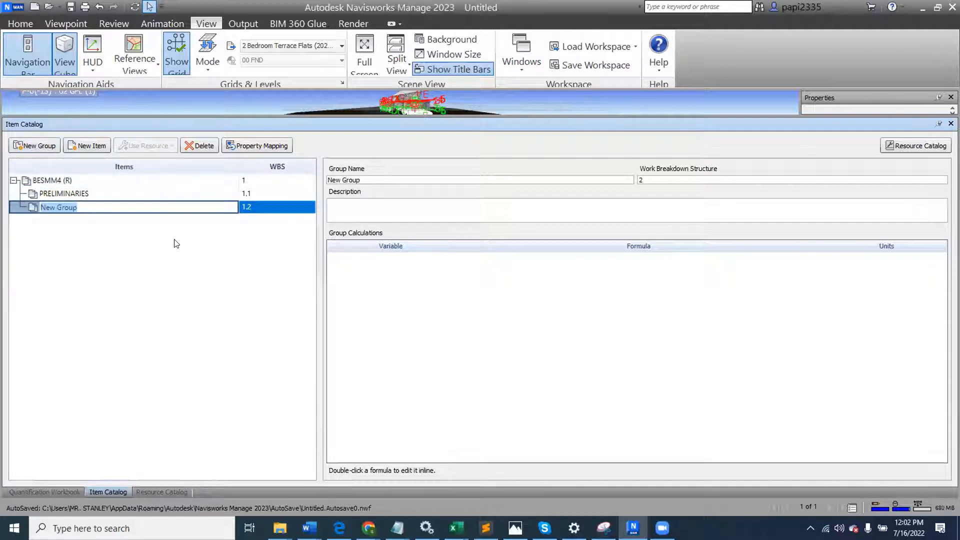
type("OFF-S")
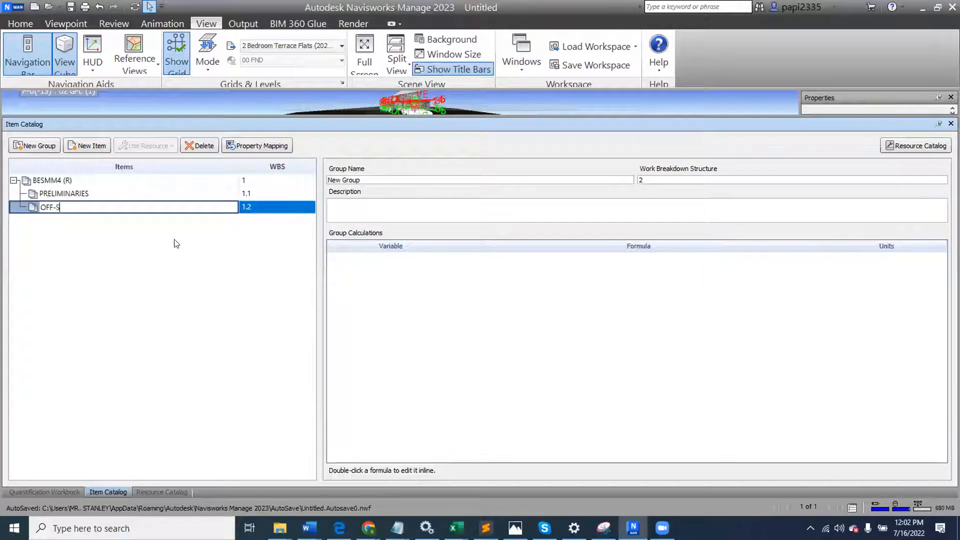
type("ITE MANUFA")
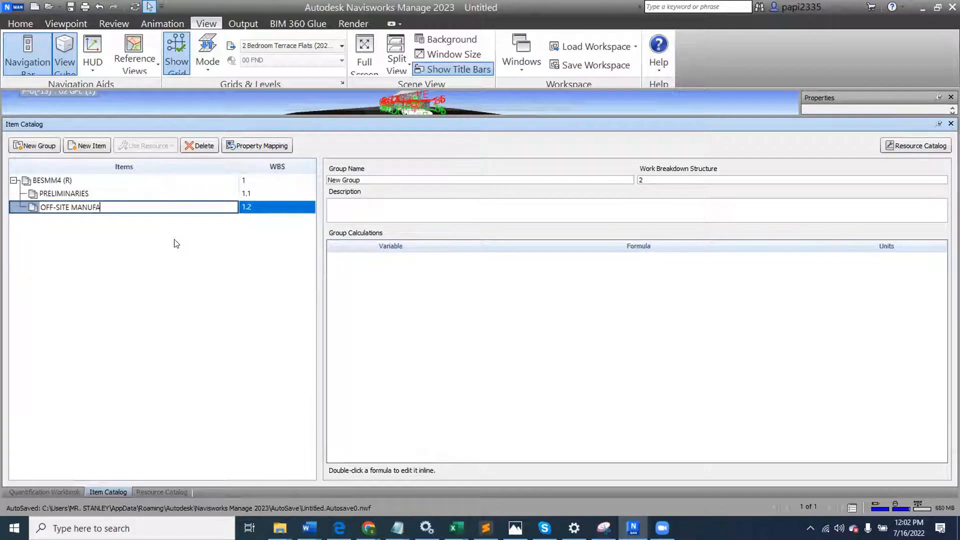
type("CTURE")
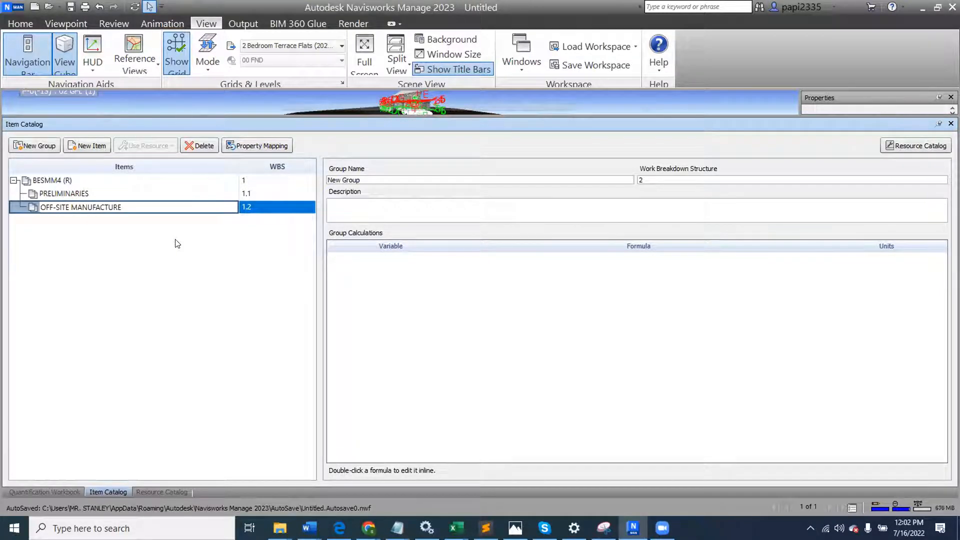
type("D PRODUCTS")
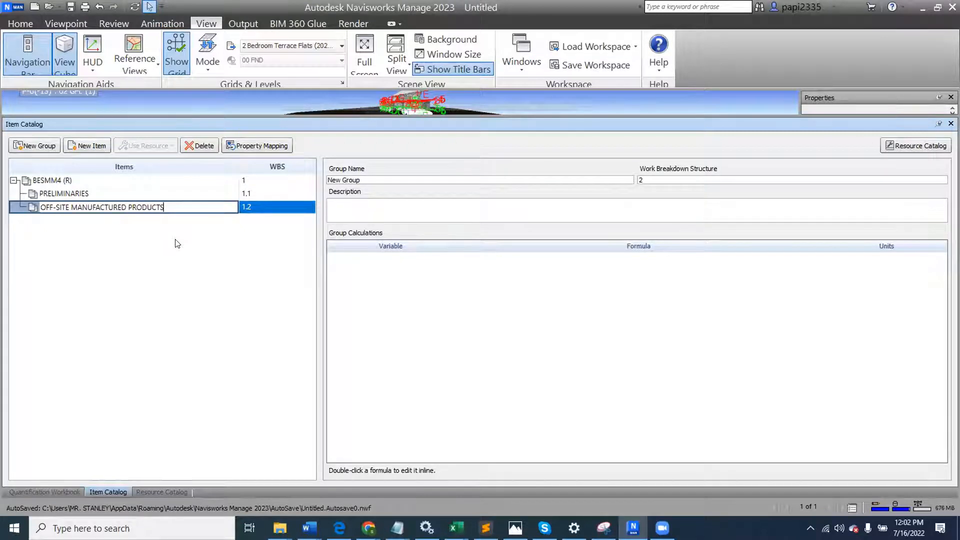
key("Return")
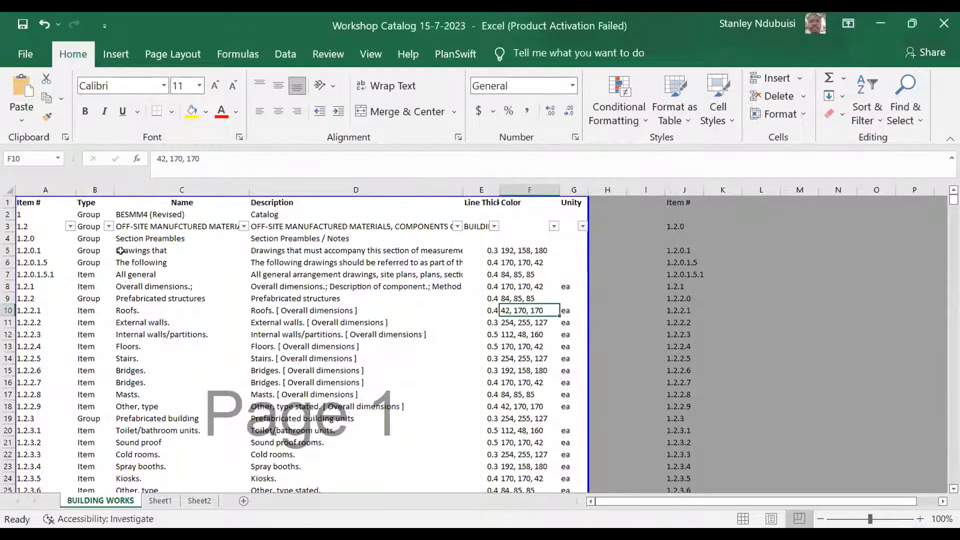
- Examine the item numbers and names in the Excel workshop catalog, from the BESMM4 (Revised) row to the Drawings that row
left_click(70, 212)
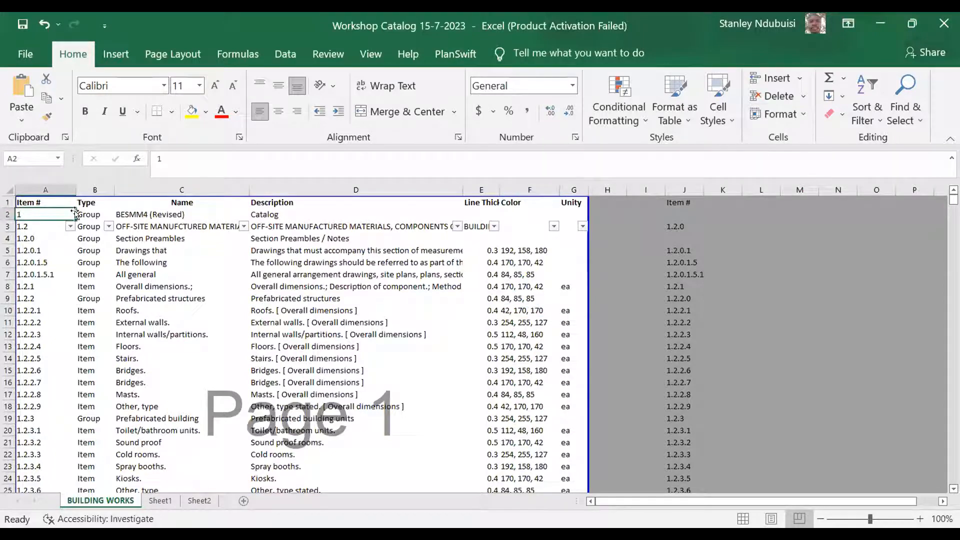
left_click(168, 216)
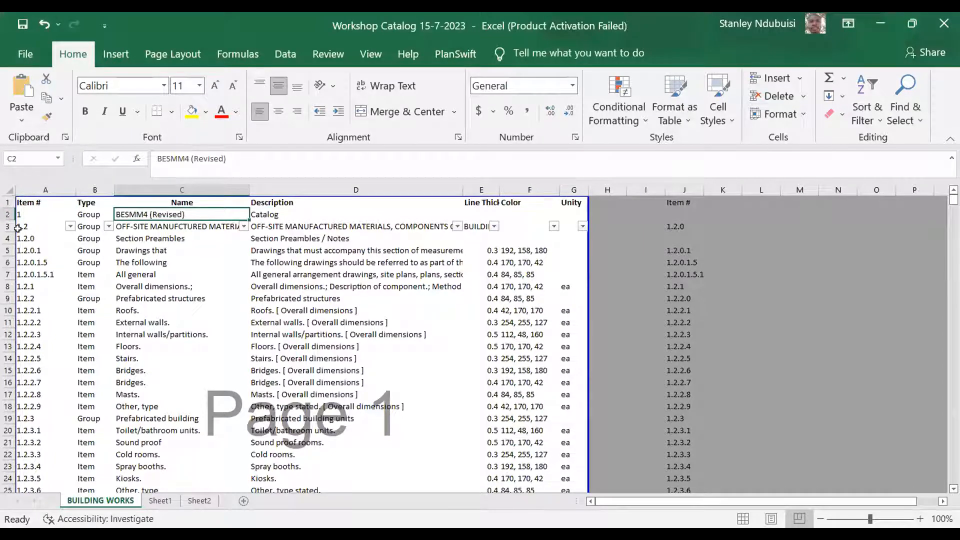
left_click(169, 222)
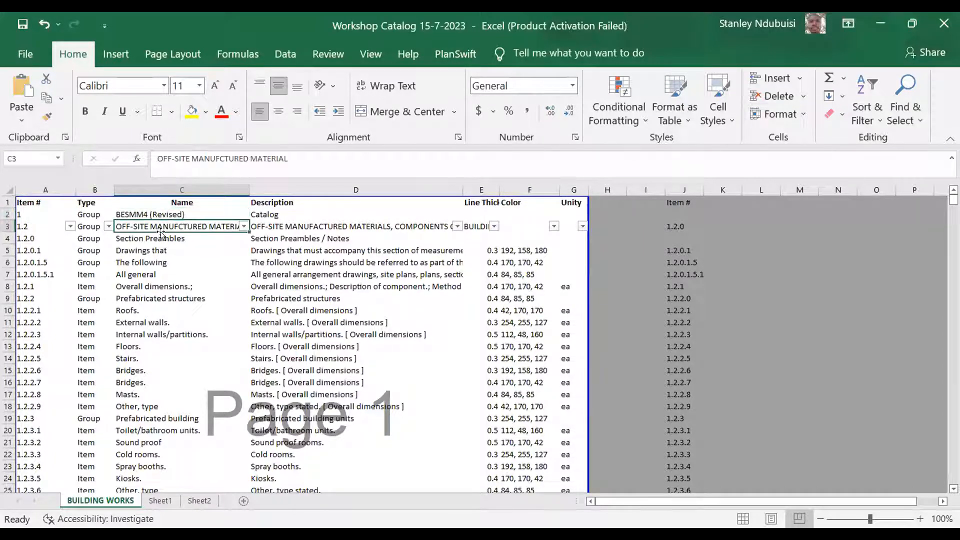
left_click(30, 242)
left_click(164, 242)
left_click(33, 252)
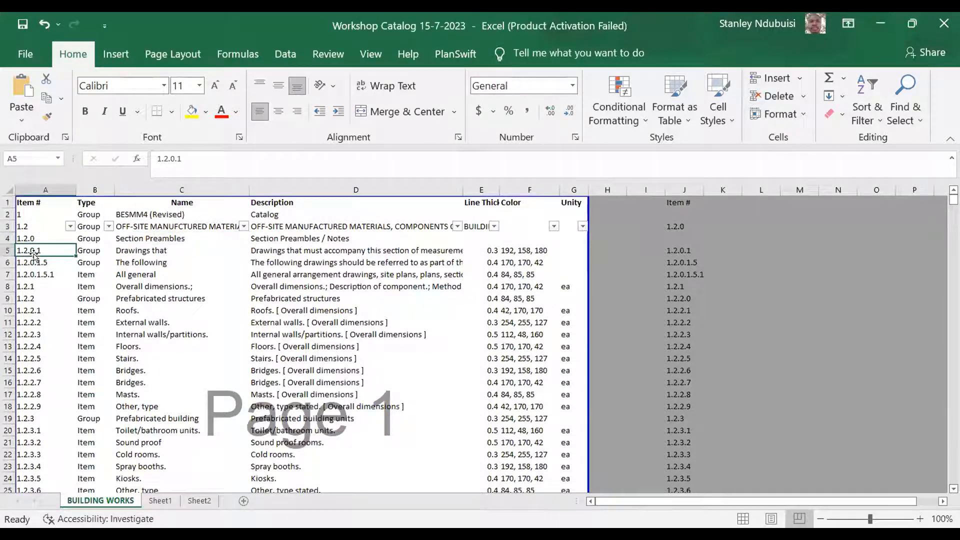
left_click(144, 251)
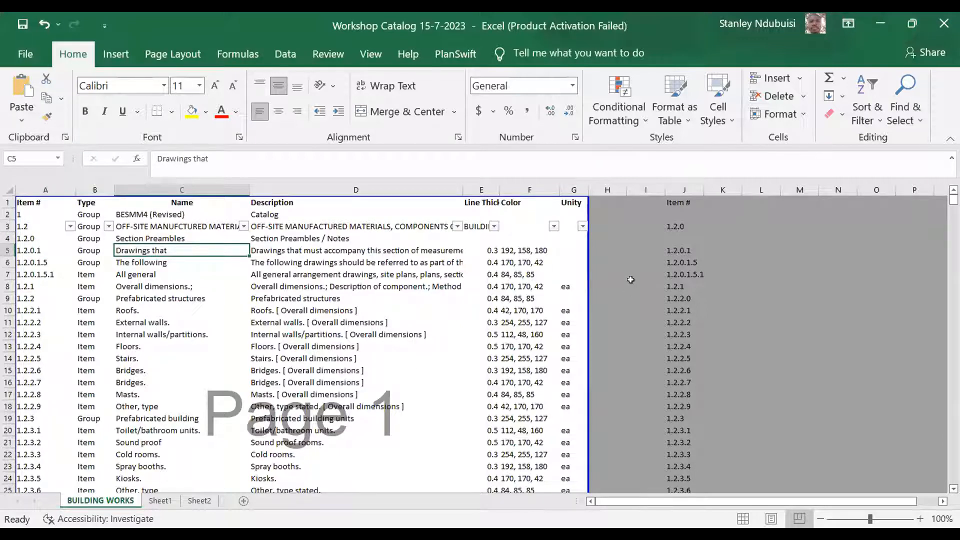
- Switch back to Navisworks and set the Work Breakdown Structure of the OFF-SITE MANUFACTURED PRODUCTS group to 2.0
key("alt+Tab")
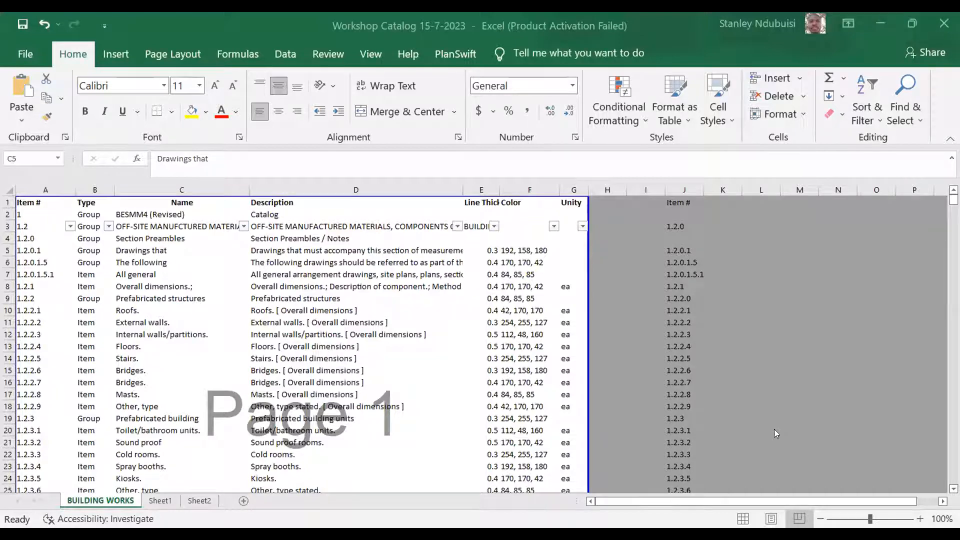
key("alt+Tab")
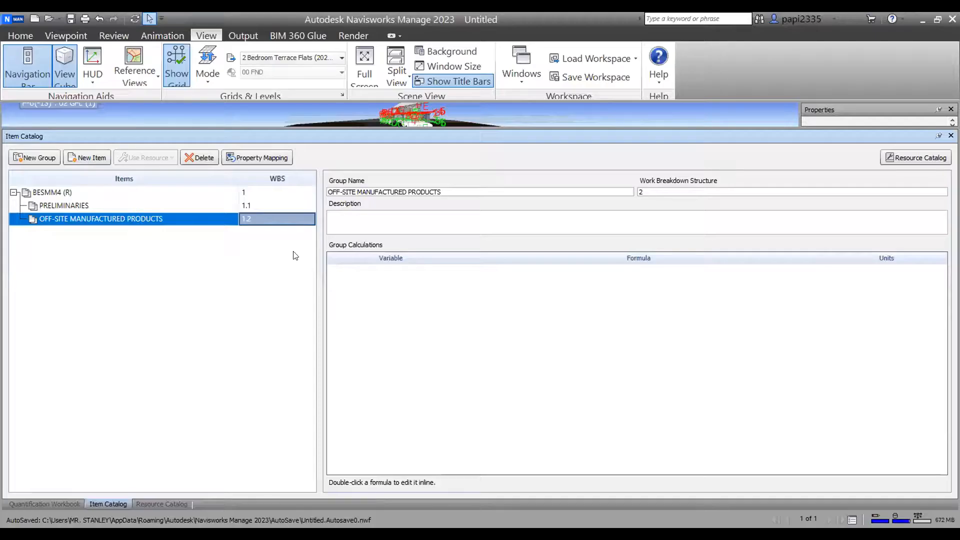
left_click(654, 191)
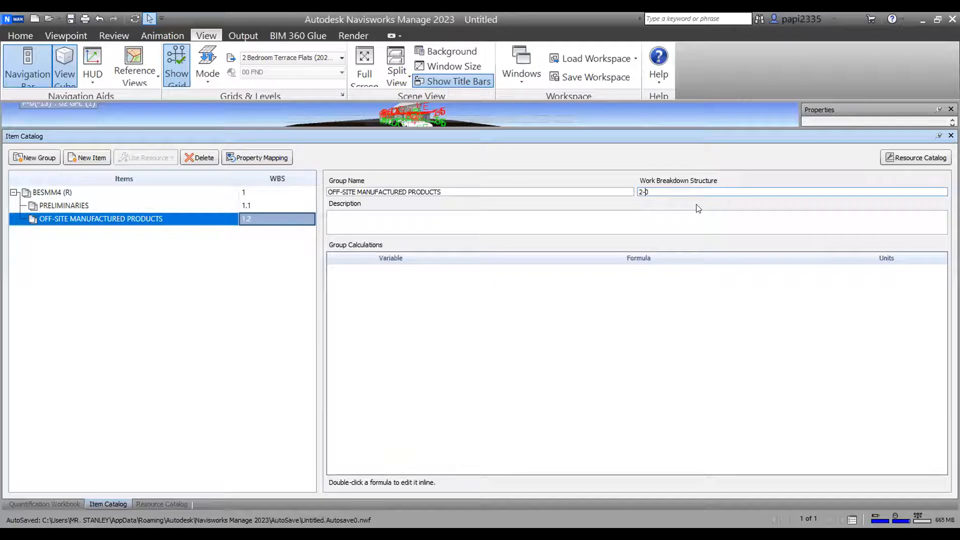
type("_")
key("BackSpace")
type(".")
key("Tab")
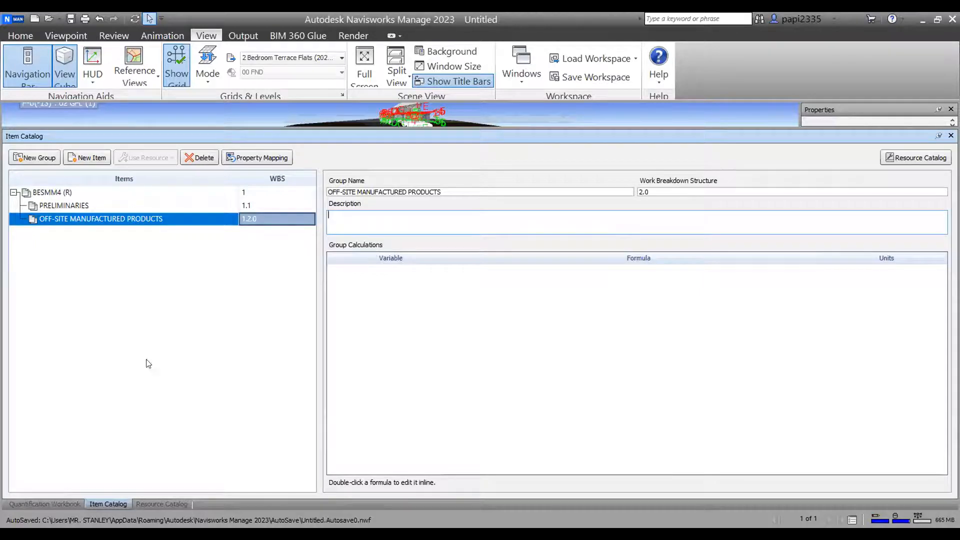
- Paste the copied BESMM4 (r) XML file into the catalogs folder and import it as a catalog in the Quantification Workbook
left_click(14, 192)
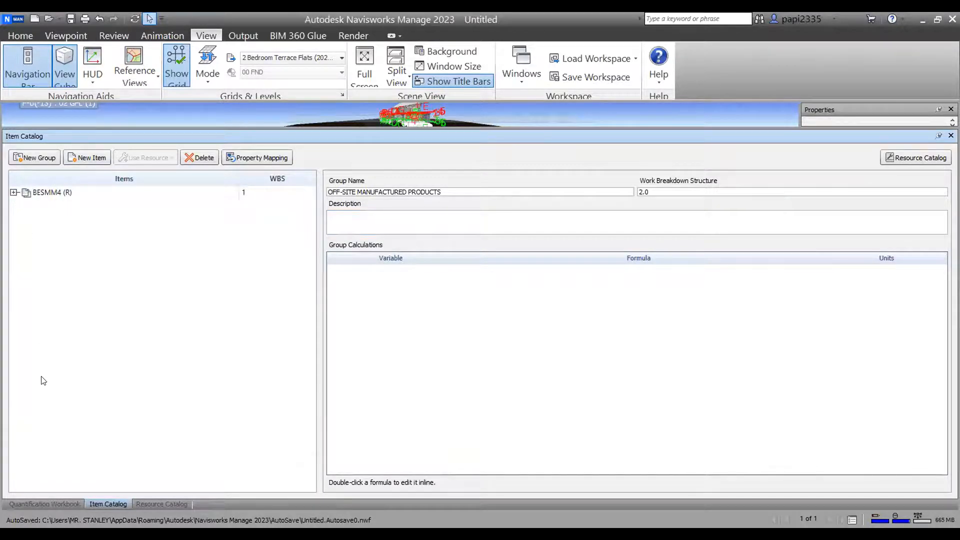
left_click(63, 503)
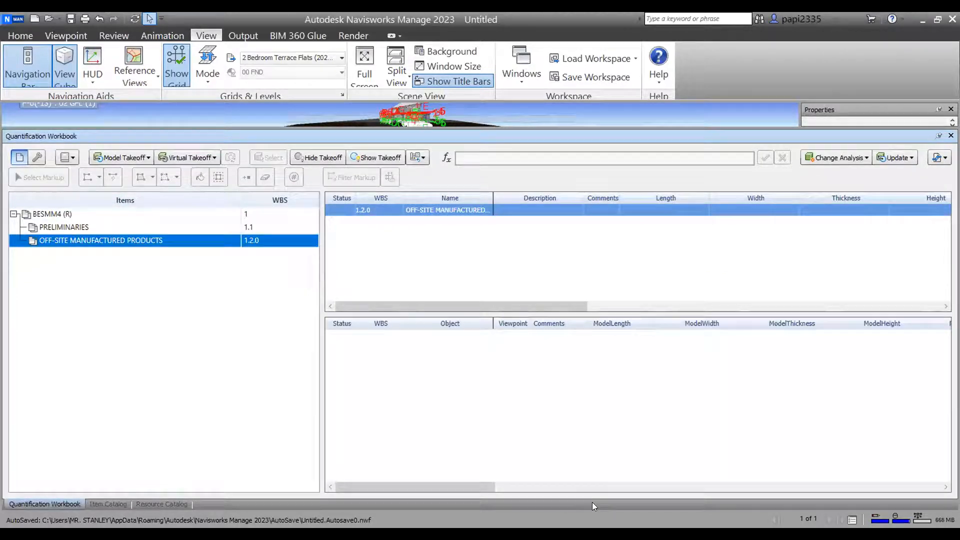
left_click(938, 158)
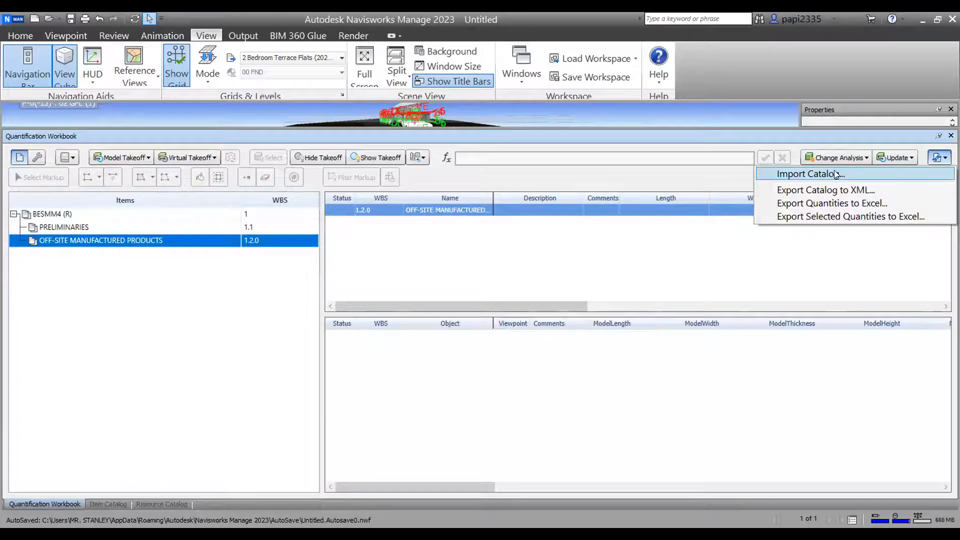
left_click(835, 173)
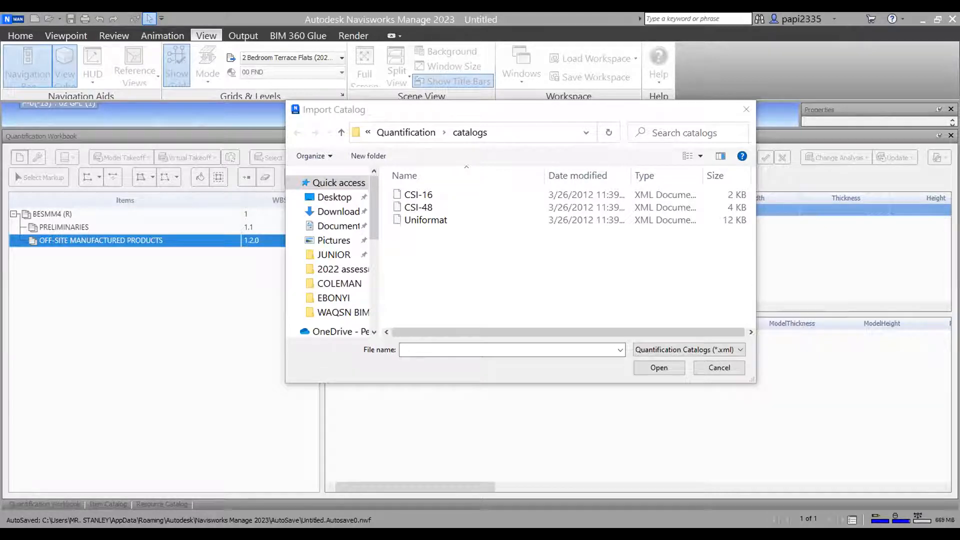
left_click(400, 237)
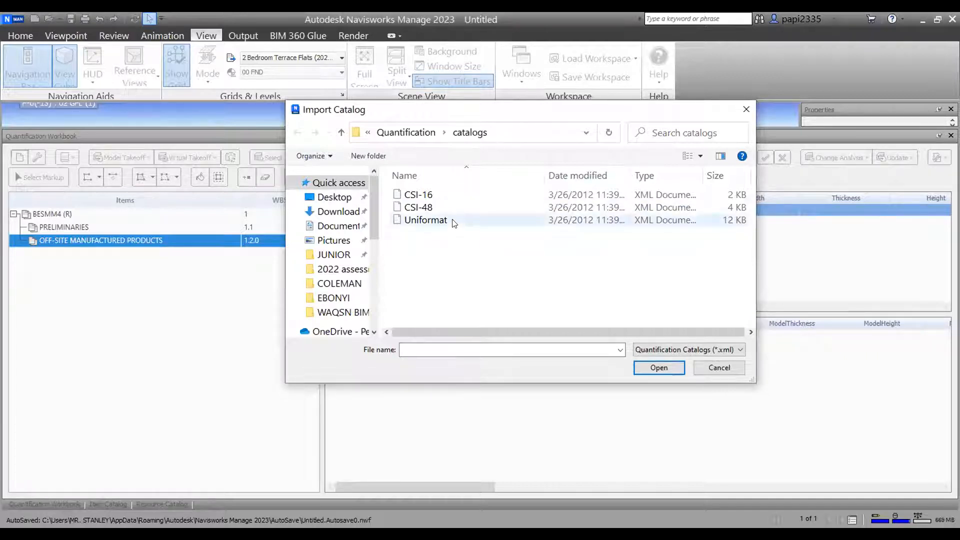
right_click(435, 253)
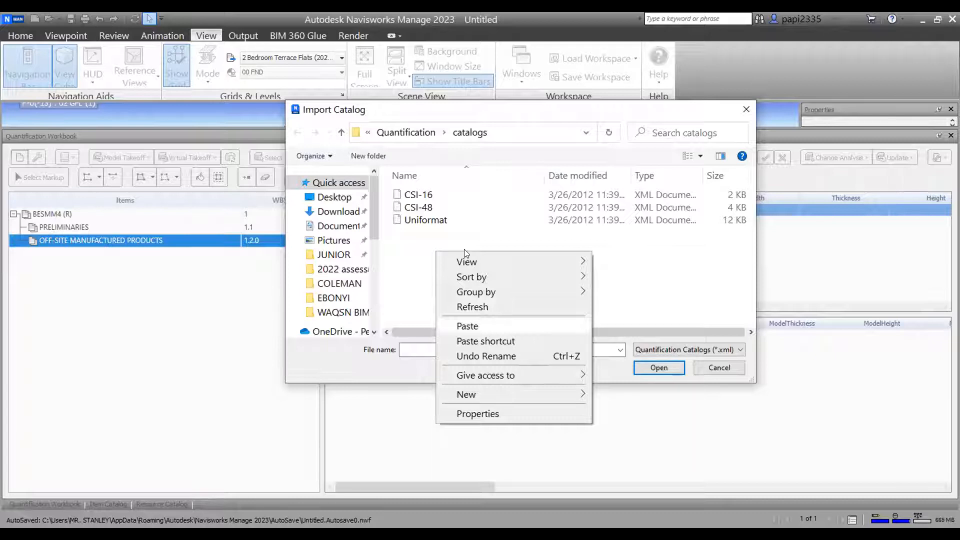
left_click(467, 326)
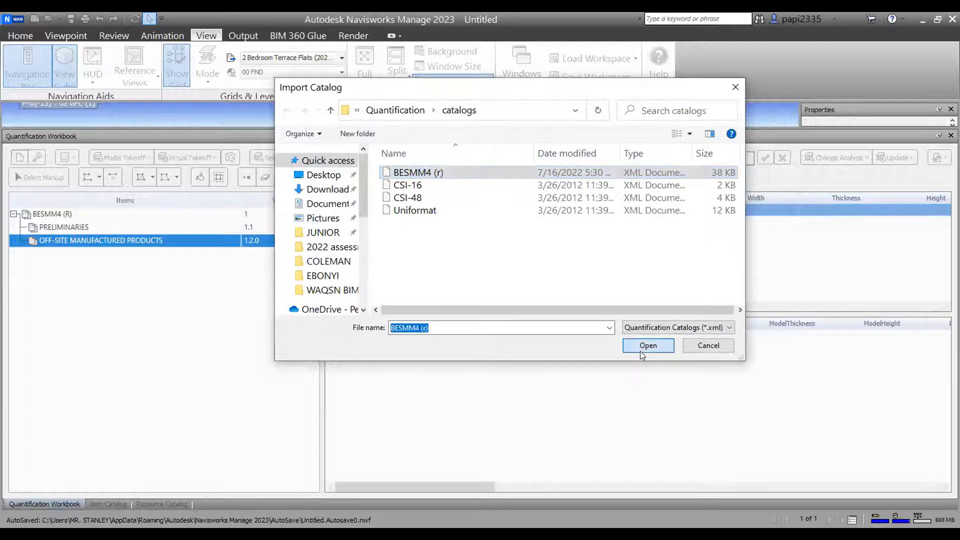
left_click(641, 350)
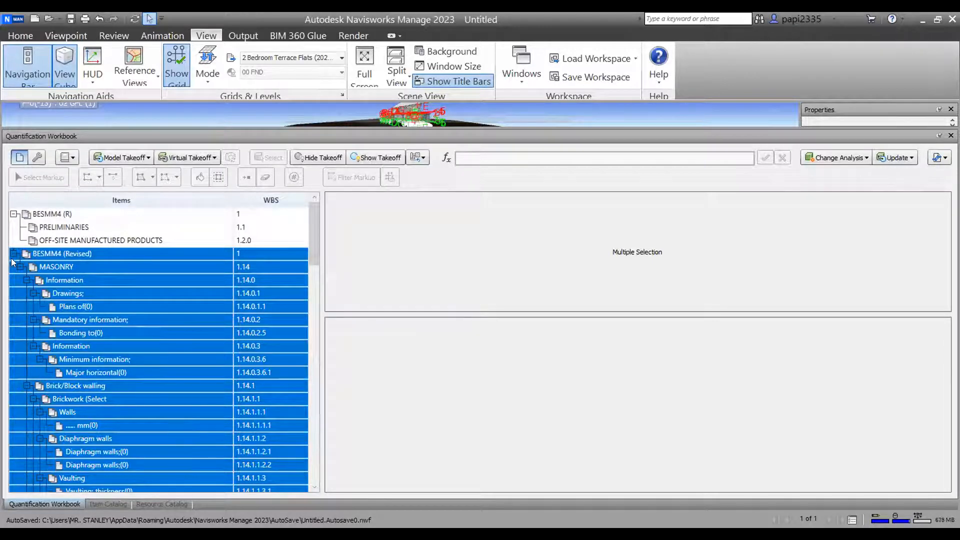
- Collapse the BESMM4 (R) group and review the MASONRY groups of the imported BESMM4 (Revised) catalog in the Item Catalog
left_click(14, 213)
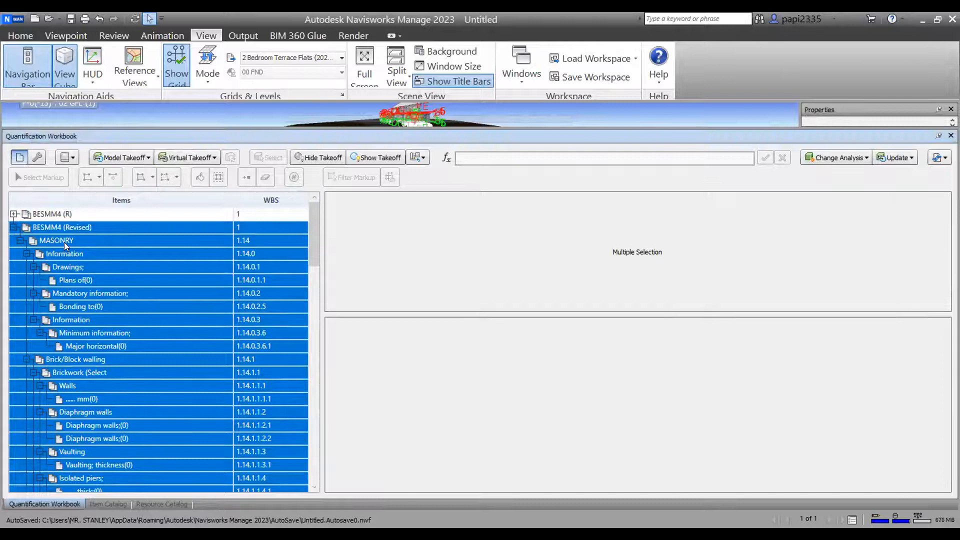
left_click(64, 228)
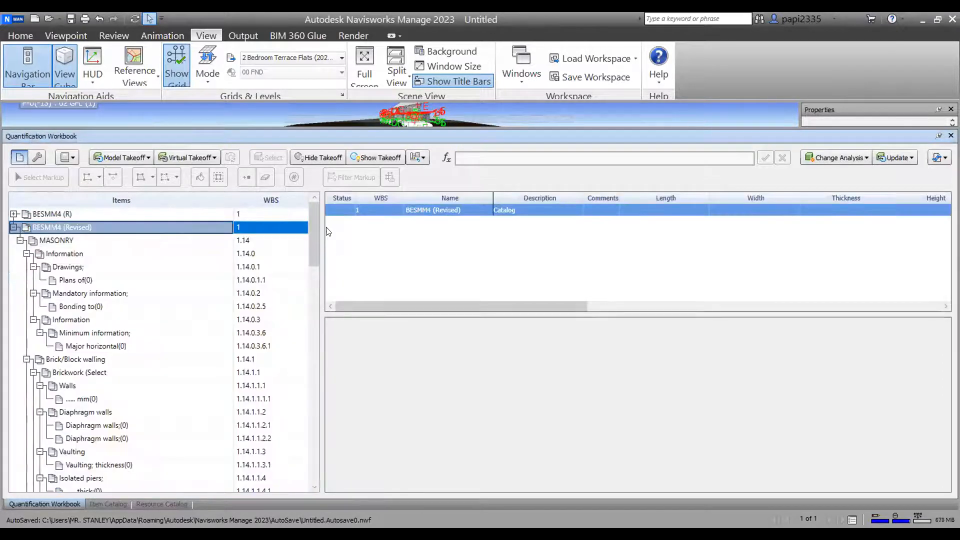
left_click(121, 504)
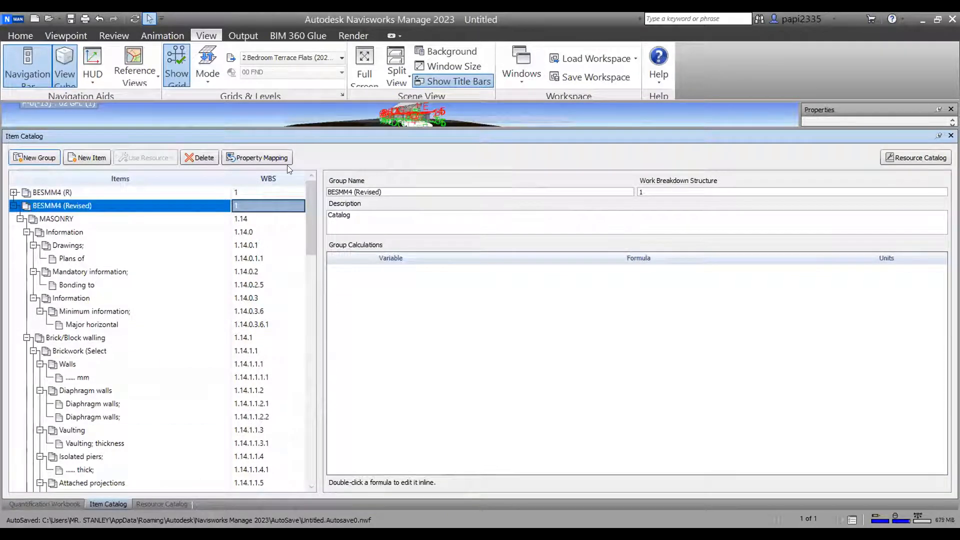
left_click(83, 216)
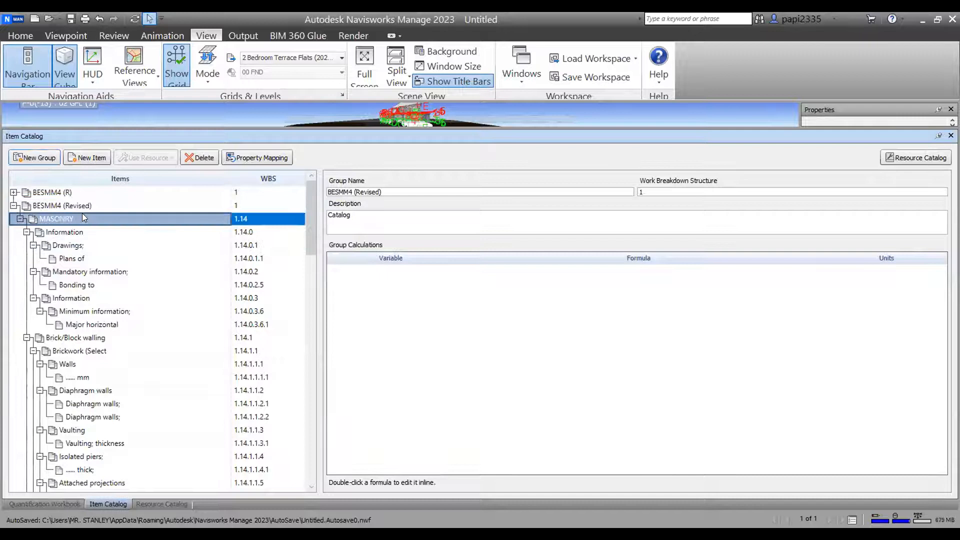
left_click(79, 228)
left_click(79, 216)
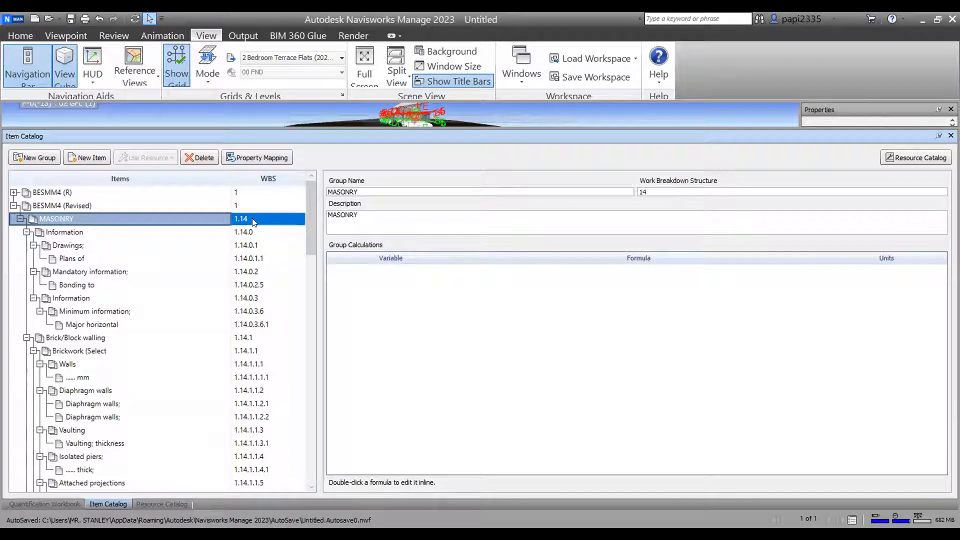
left_click(100, 233)
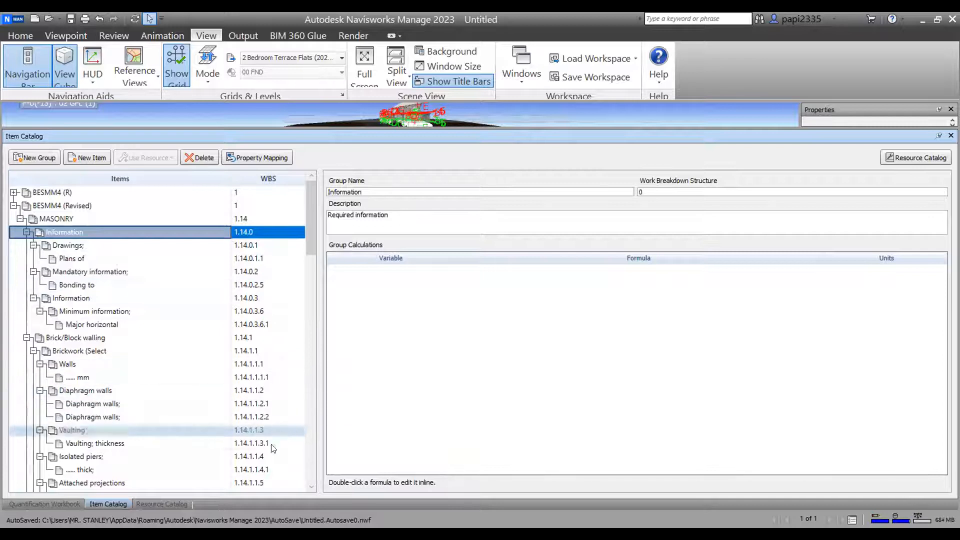
scroll(275, 396, "down", 5)
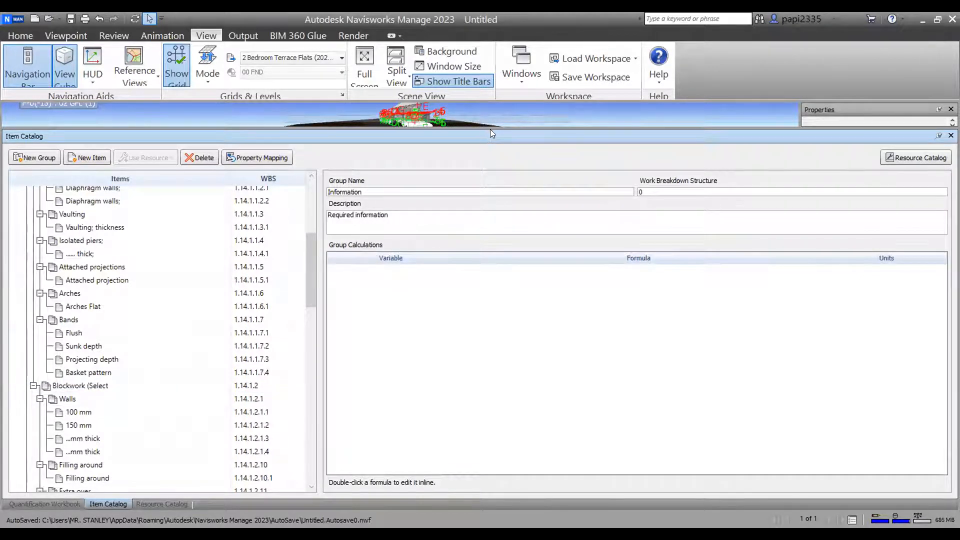
- Enlarge the model view, select the upper-floor front wall of the house and widen the Properties pane
left_click_drag(489, 125, 492, 328)
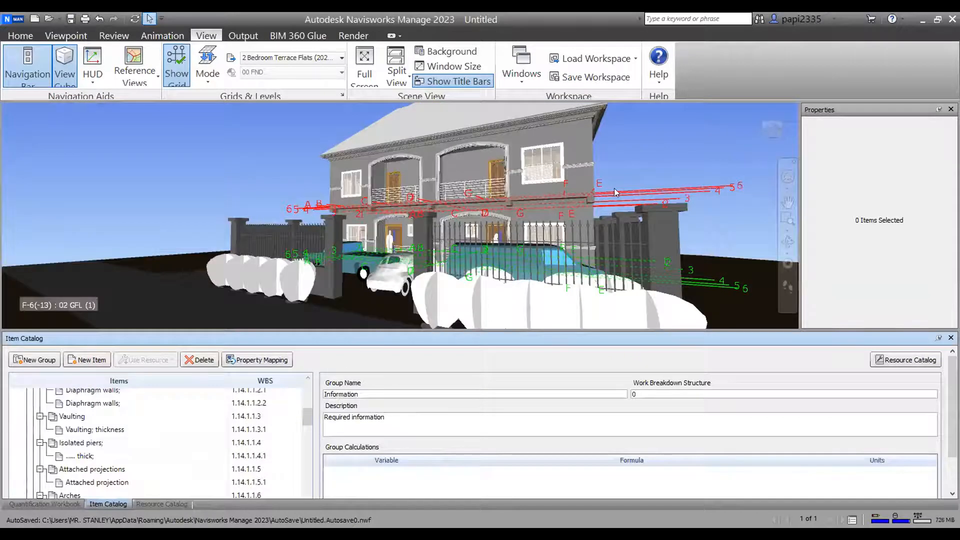
middle_click_drag(575, 179, 517, 181)
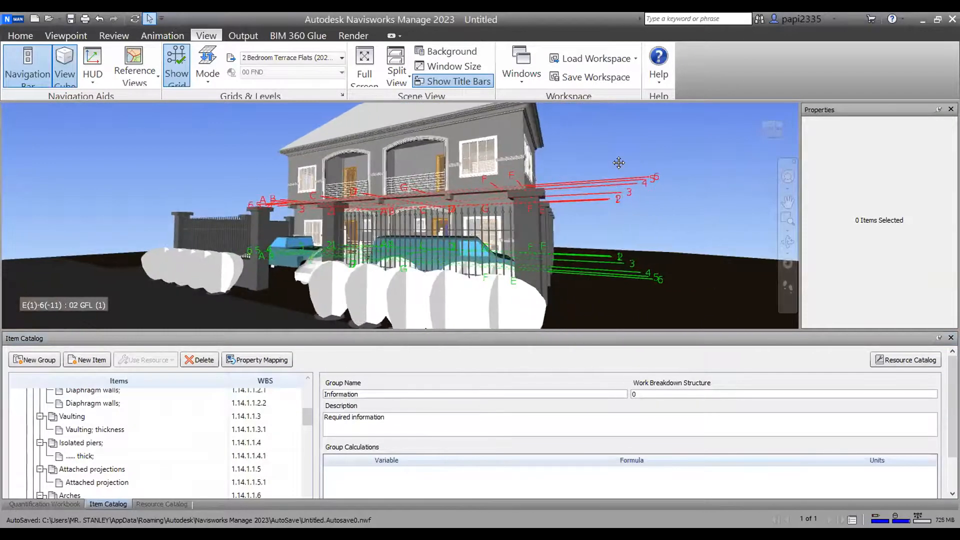
middle_click_drag(620, 165, 619, 210)
middle_click_drag(564, 147, 527, 199)
left_click(528, 205)
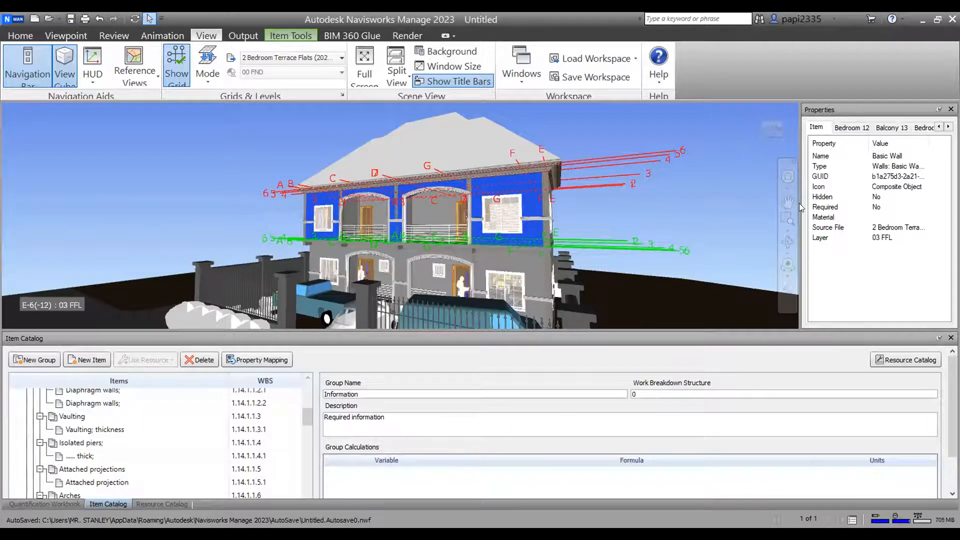
left_click_drag(798, 202, 676, 206)
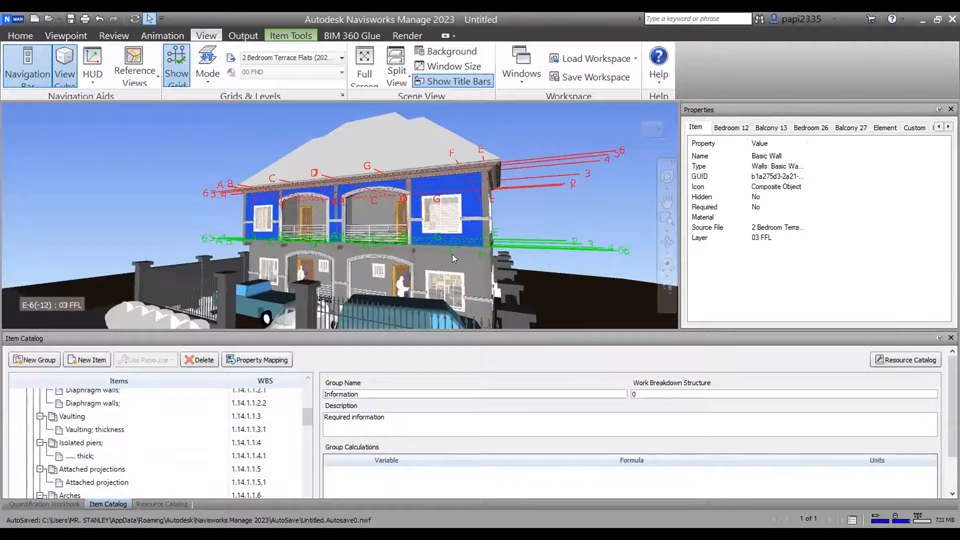
- Inspect the selected upper-floor wall up close and review the Select Same options available for it
scroll(420, 216, "up", 1)
scroll(420, 216, "up", 4)
middle_click_drag(552, 243, 481, 252)
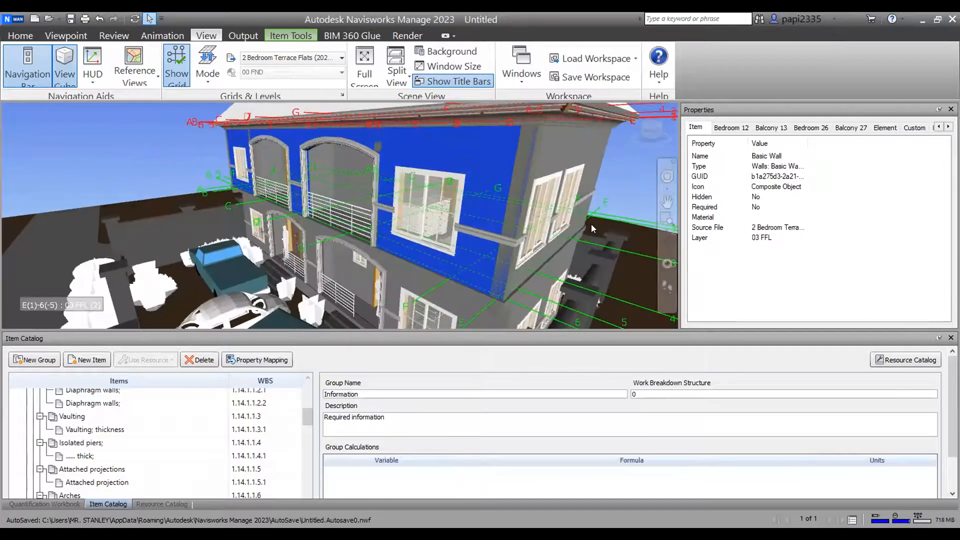
middle_click_drag(416, 262, 453, 249, "shift")
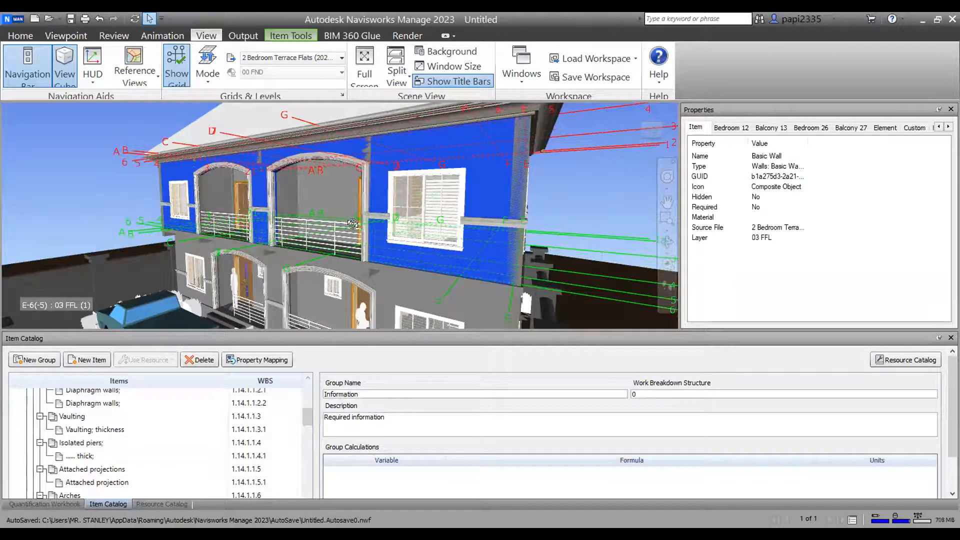
left_click(24, 35)
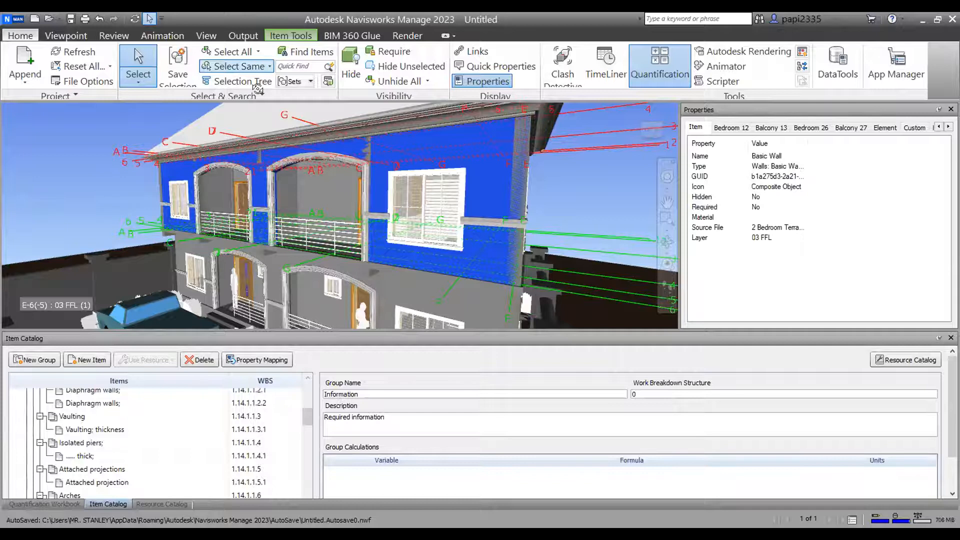
left_click(260, 64)
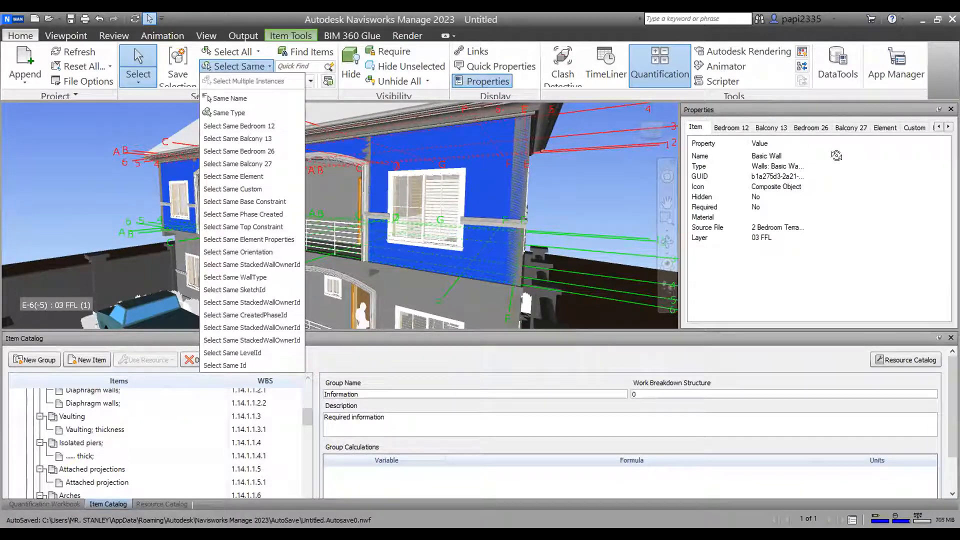
- Widen the Value column of the Properties pane to show full values and reselect the upper-floor front wall
left_click(805, 143)
left_click_drag(804, 144, 899, 144)
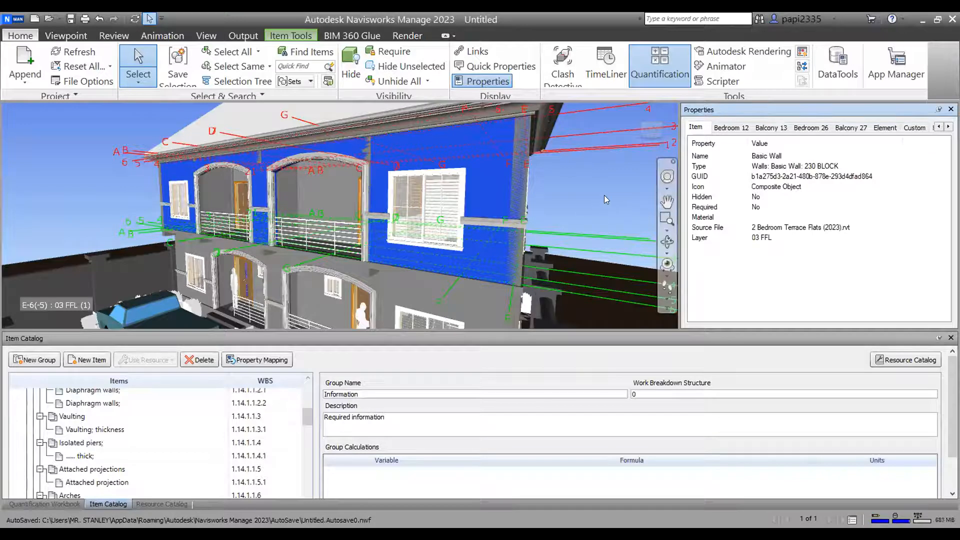
left_click(579, 185)
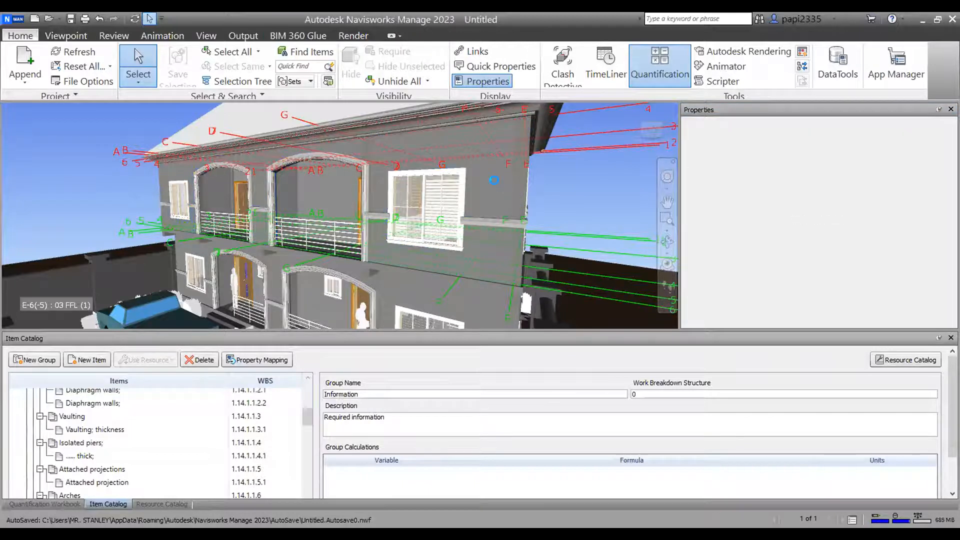
left_click(498, 186)
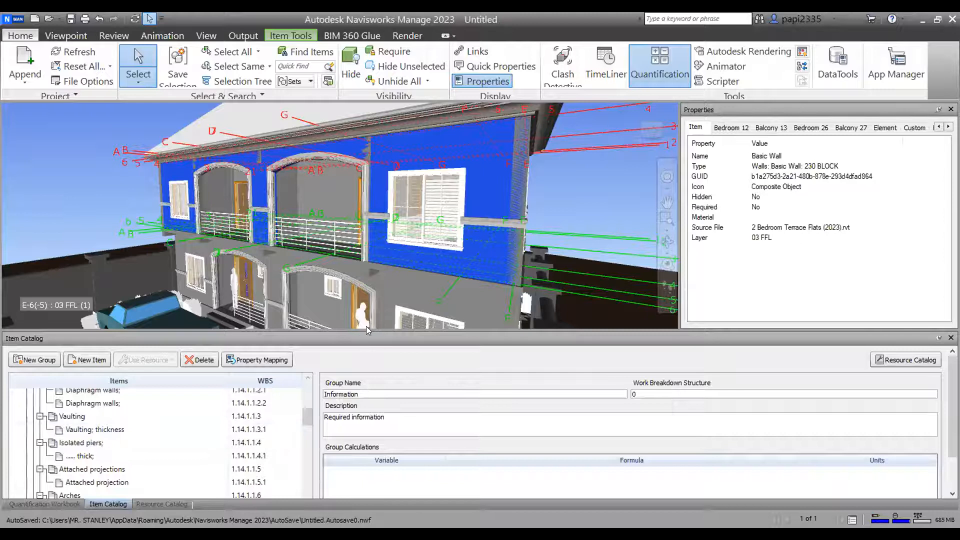
- Open the Find Items window, widen it and place it clear of the wall's properties
left_click(261, 90)
left_click(204, 35)
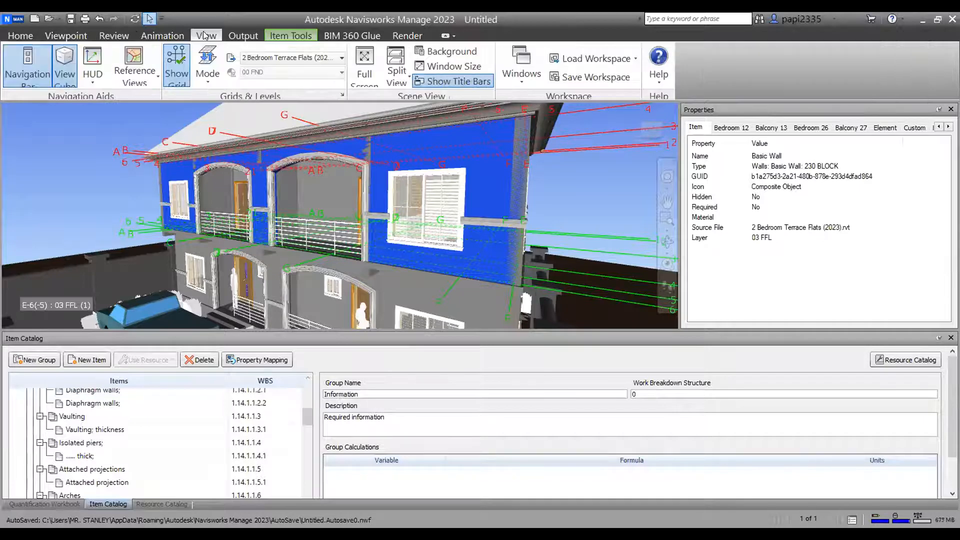
left_click(522, 78)
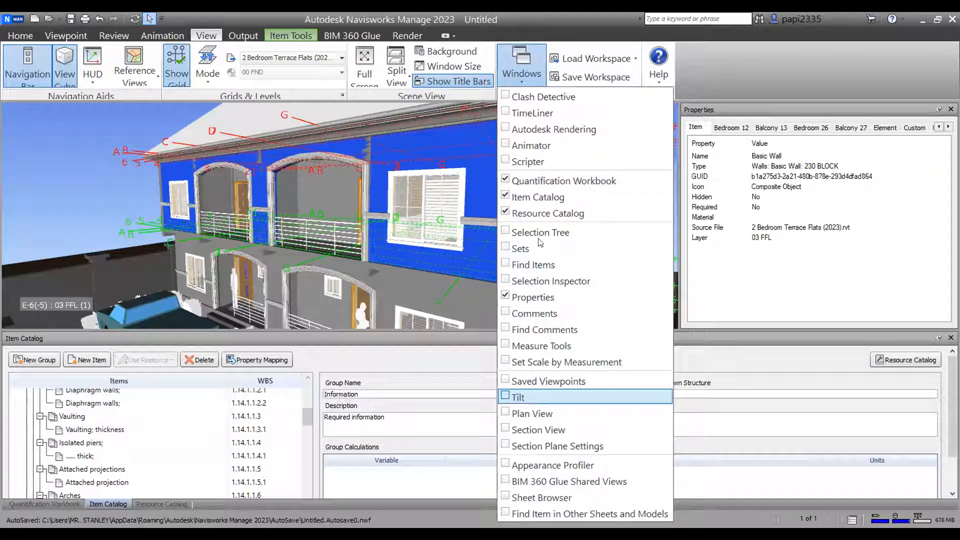
left_click(504, 266)
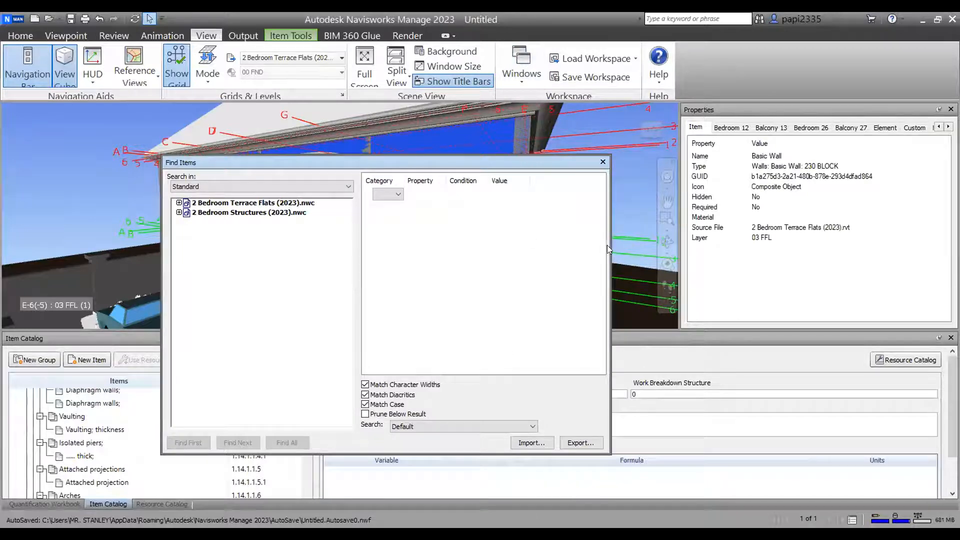
left_click_drag(614, 245, 739, 248)
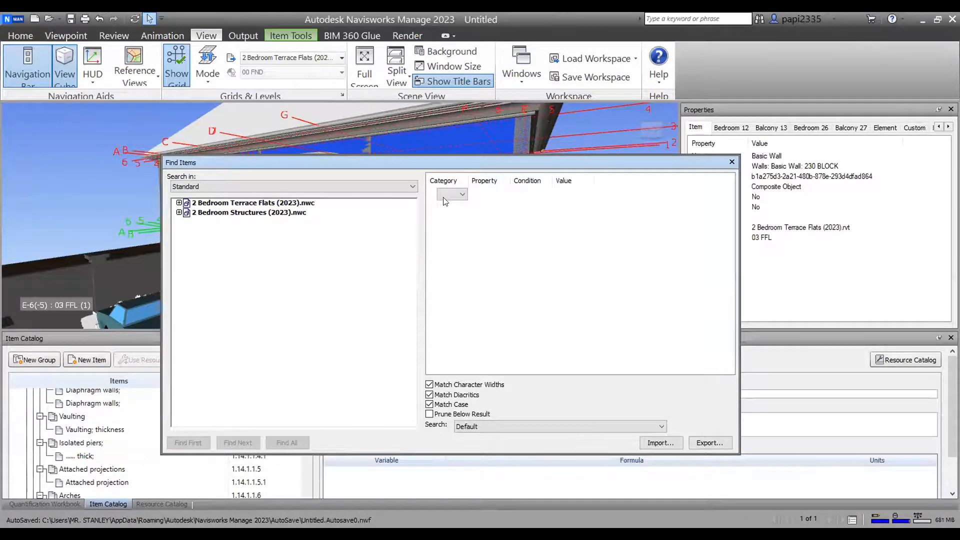
left_click_drag(700, 163, 613, 197)
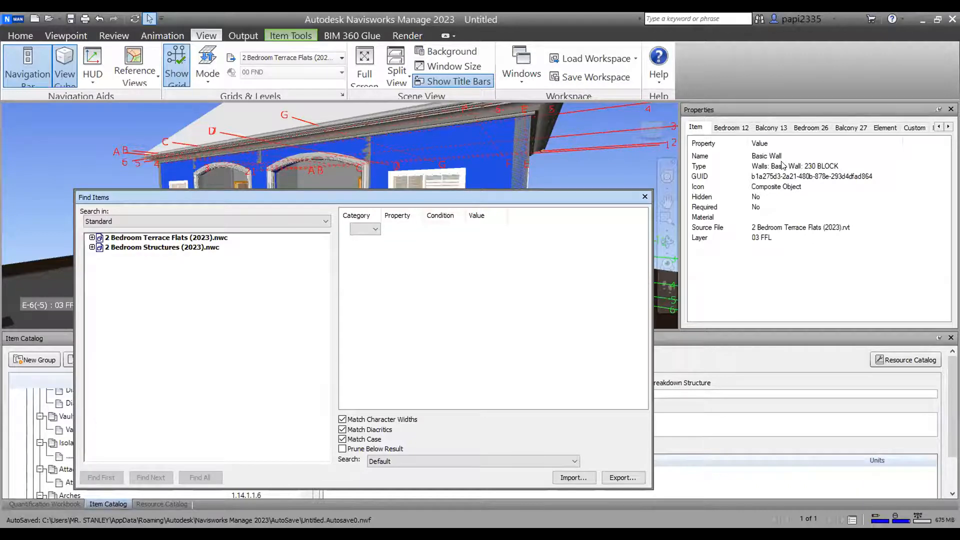
- Define a Find Items condition with category Item, property Type and condition =
left_click(693, 129)
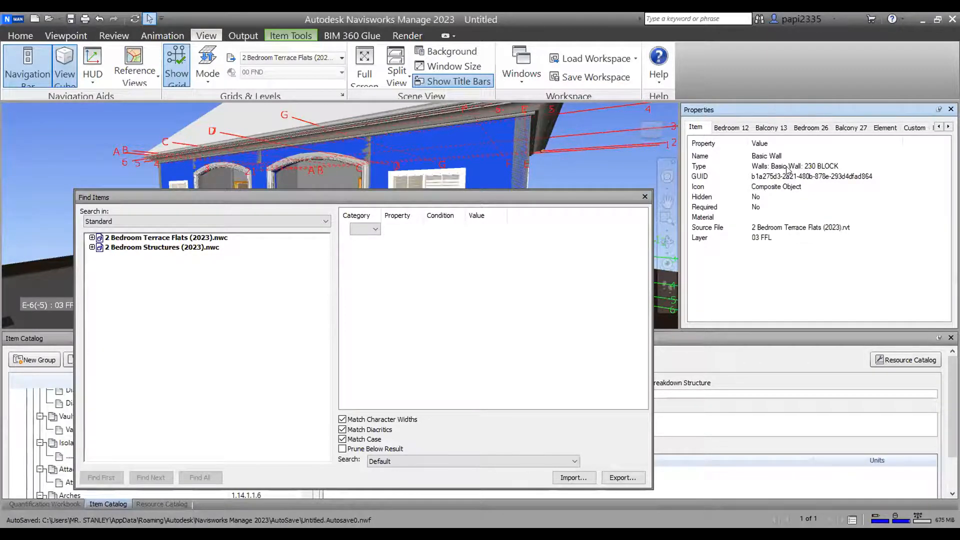
left_click(376, 231)
left_click(385, 271)
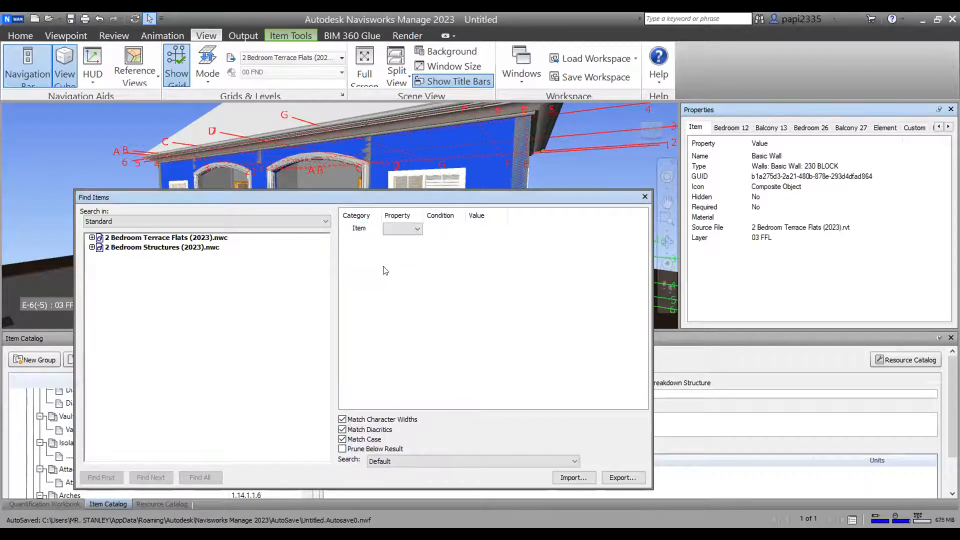
left_click(417, 229)
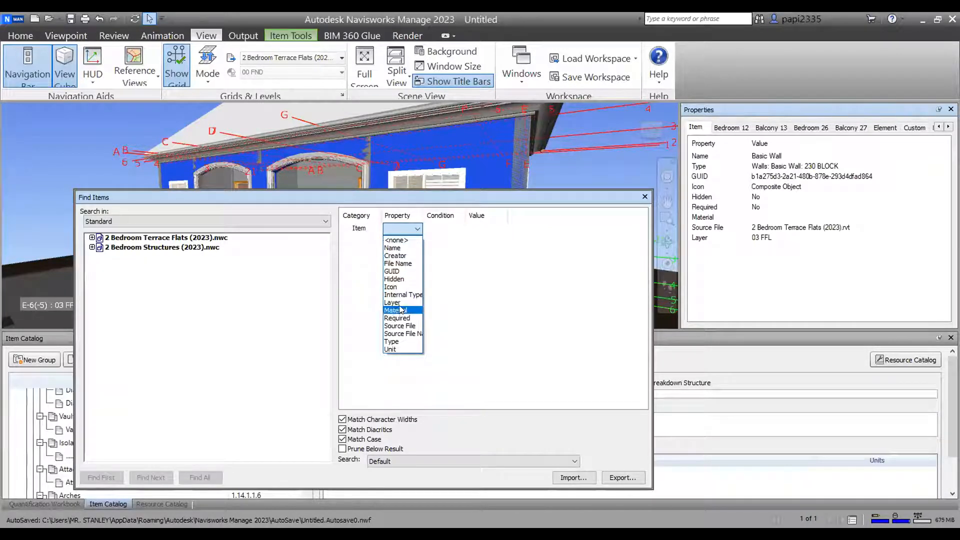
left_click(397, 342)
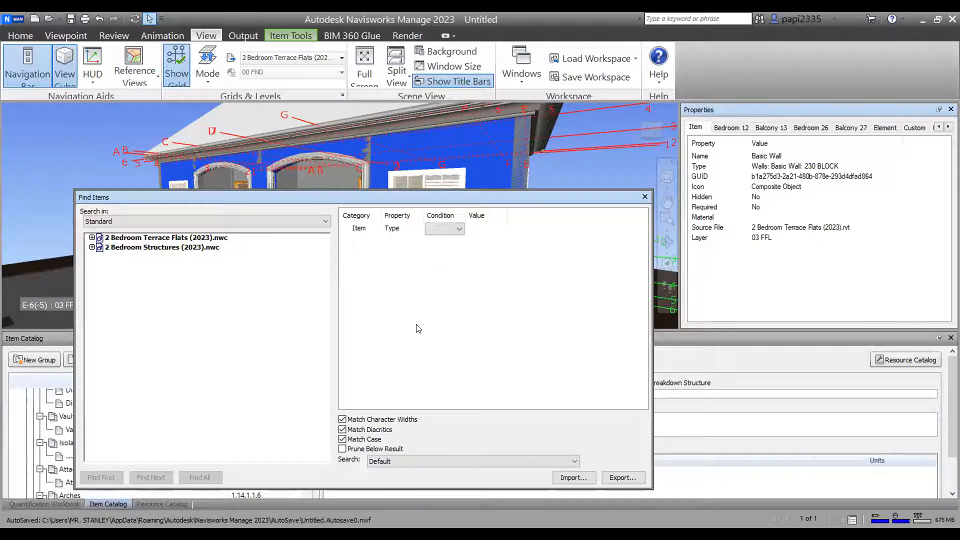
left_click(438, 231)
left_click(457, 233)
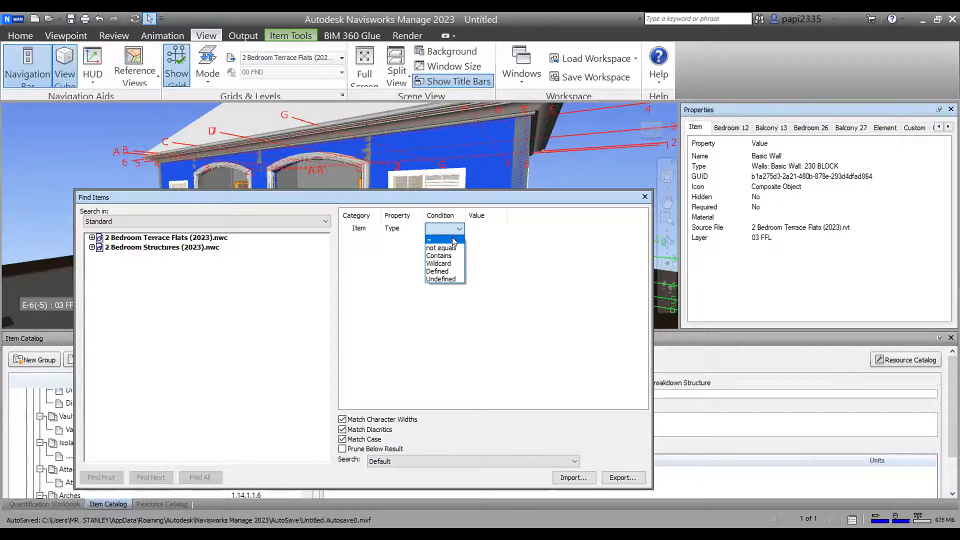
left_click(454, 240)
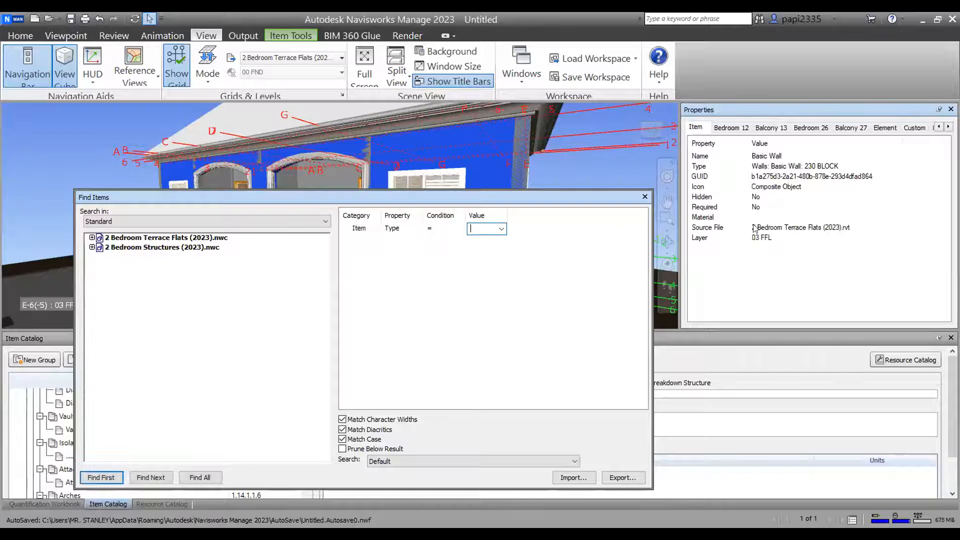
- Copy the wall's Type value, Walls: Basic Wall: 230 BLOCK, and paste it as the search condition's value
right_click(780, 170)
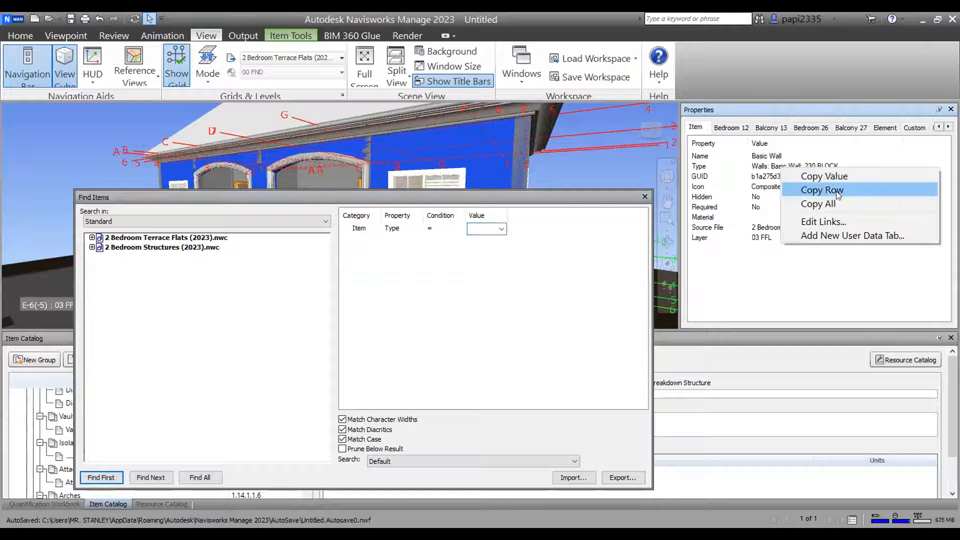
left_click(823, 176)
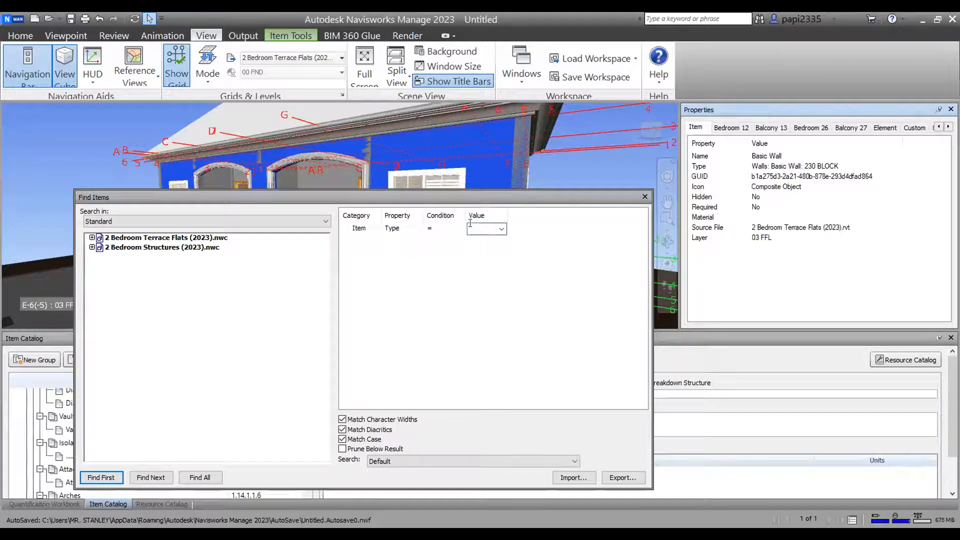
left_click(474, 228)
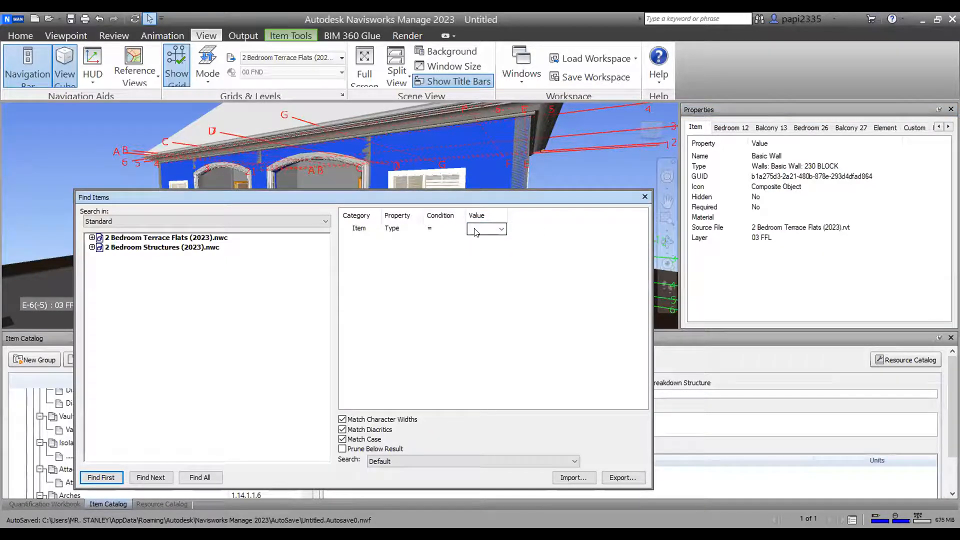
right_click(475, 231)
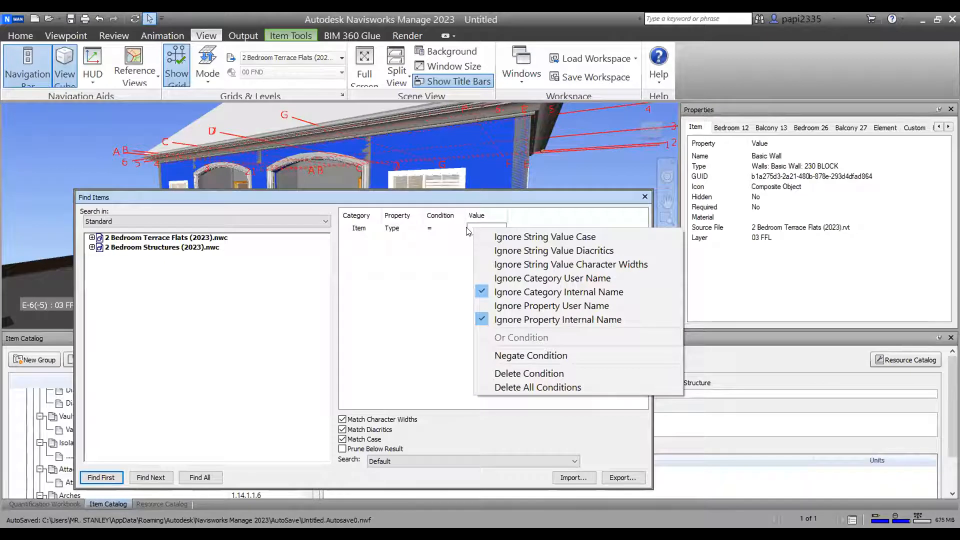
key("Escape")
key("ctrl+v")
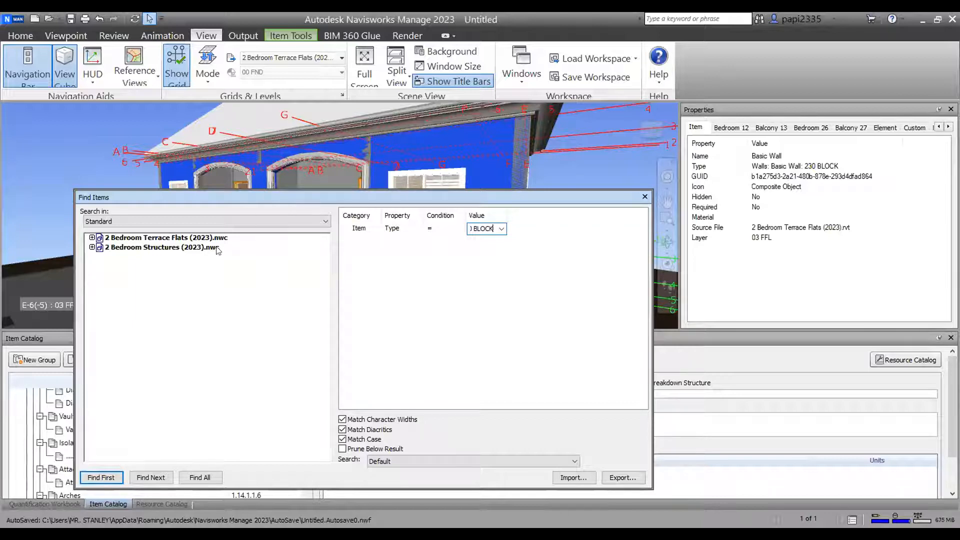
- Search 2 Bedroom Terrace Flats (2023).nwc for all matching walls with Match Character Widths, Match Diacritics and Match Case turned off
left_click(142, 240)
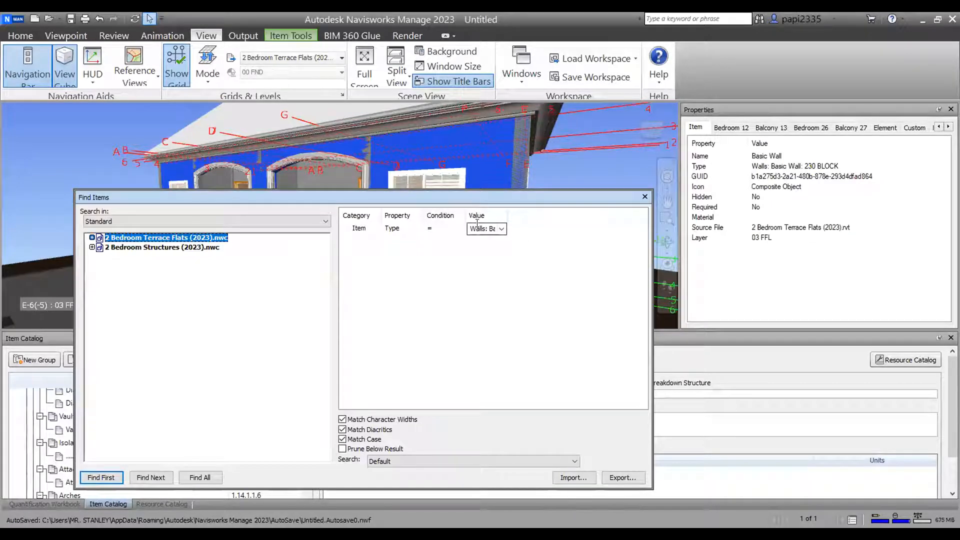
left_click(342, 419)
left_click(342, 429)
left_click(342, 438)
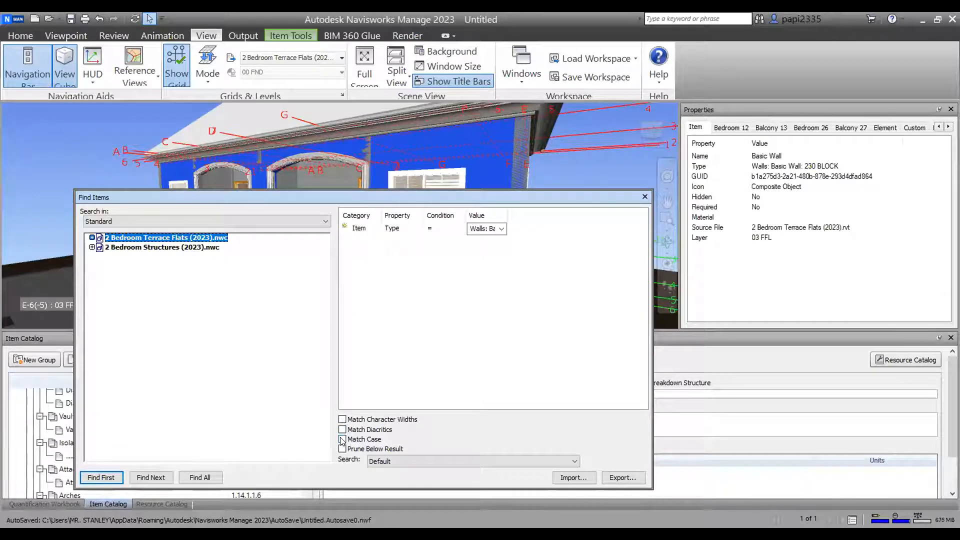
left_click(202, 477)
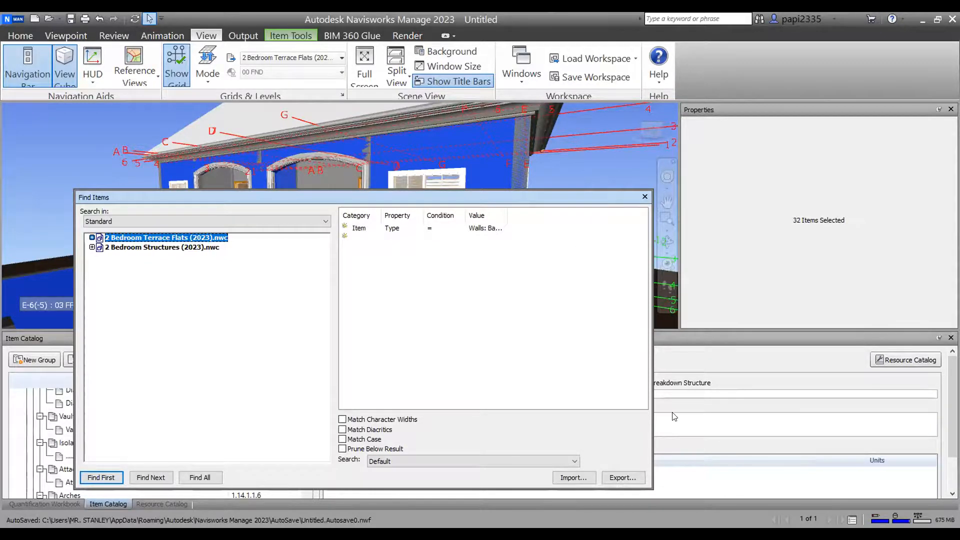
- Dock the Find Items window with the quantification windows and enlarge the Quantification Workbook
left_click_drag(571, 197, 672, 416)
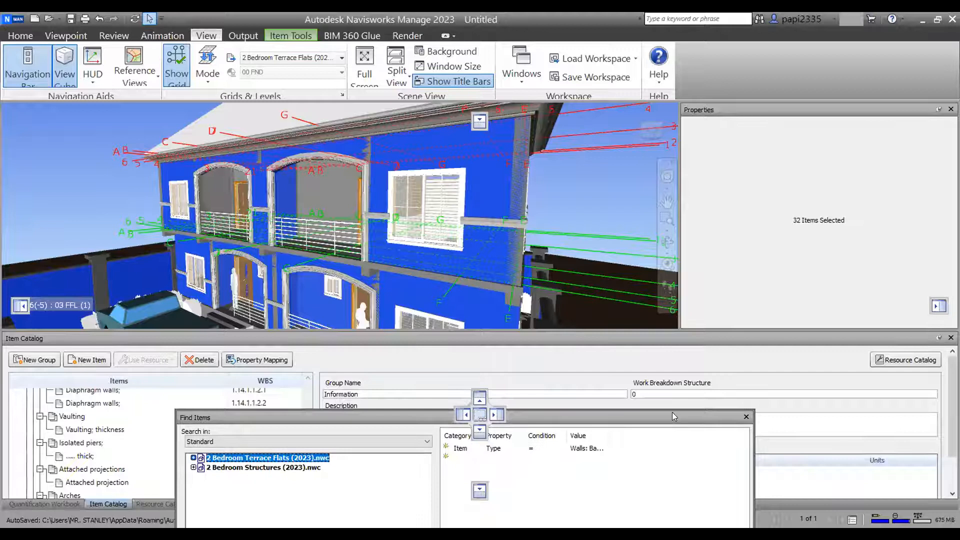
left_click_drag(668, 339, 668, 338)
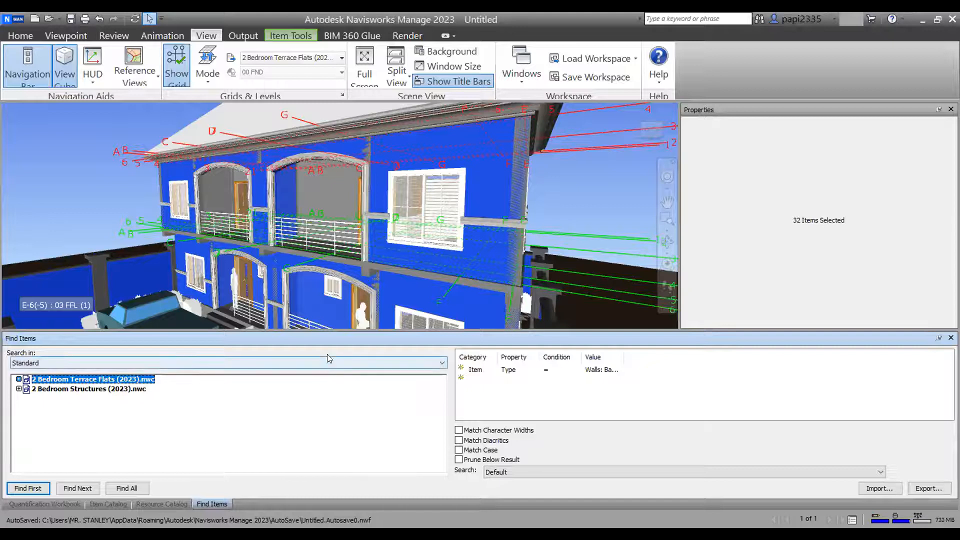
left_click(49, 503)
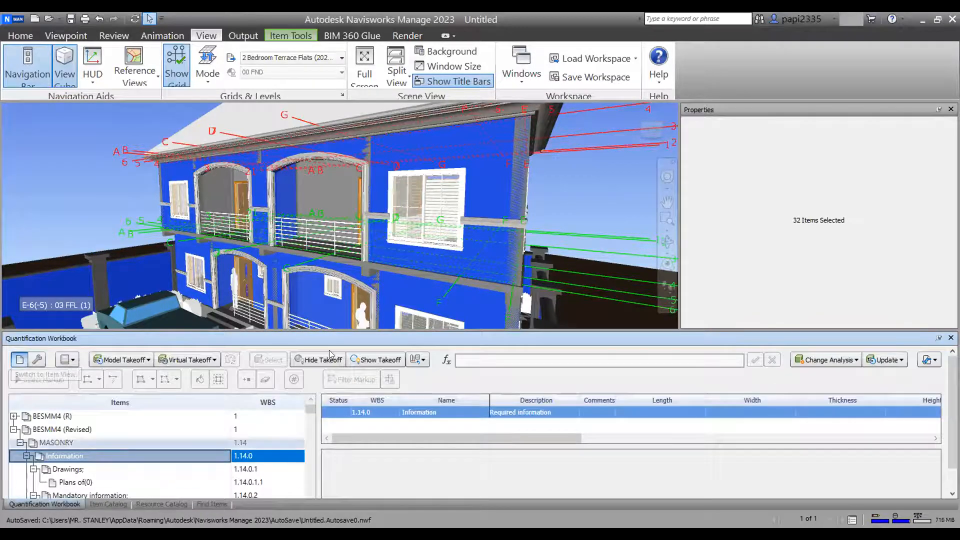
left_click_drag(367, 327, 374, 160)
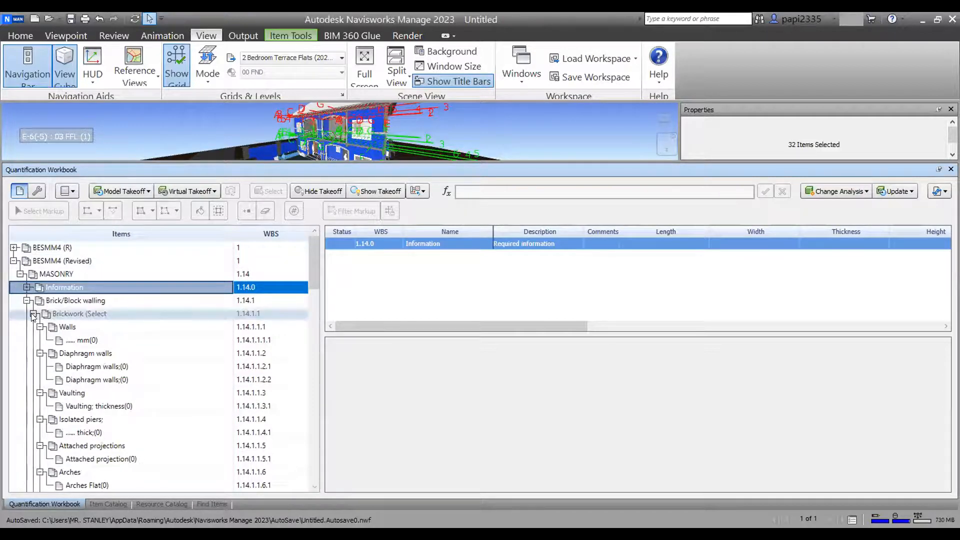
- Set the description of the placeholder mm item under Brickwork Walls in the Item Catalog to 230 mm thick brickwork
left_click(81, 328)
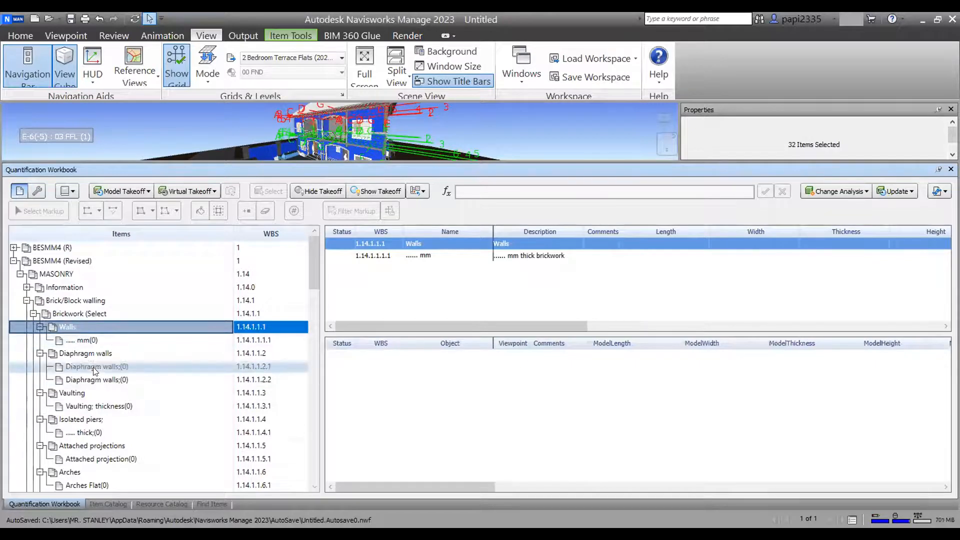
left_click(86, 340)
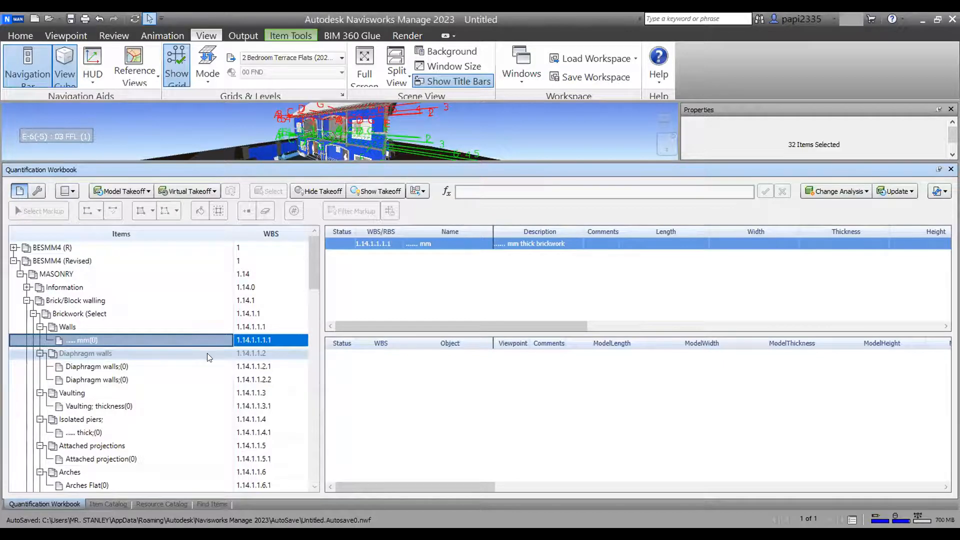
left_click(110, 504)
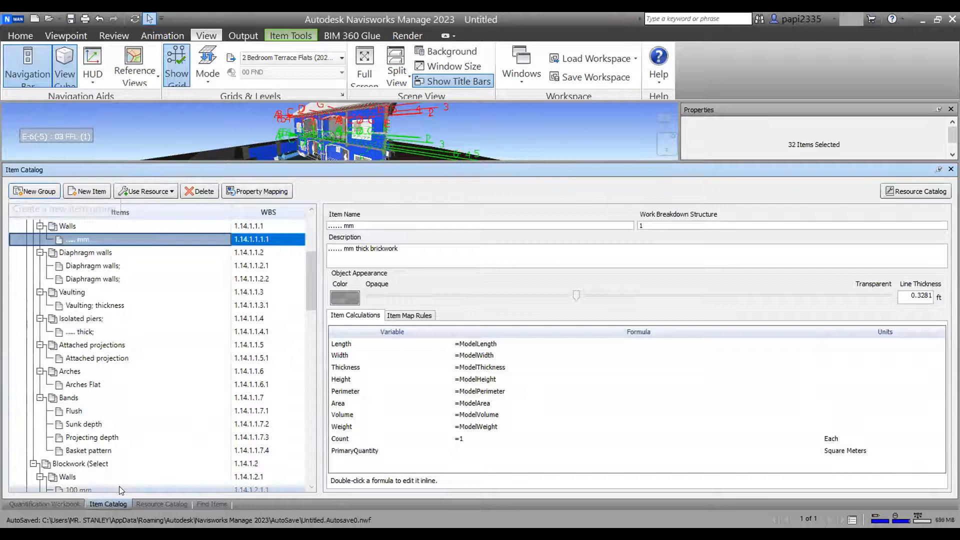
left_click(421, 245)
left_click_drag(323, 248, 311, 251)
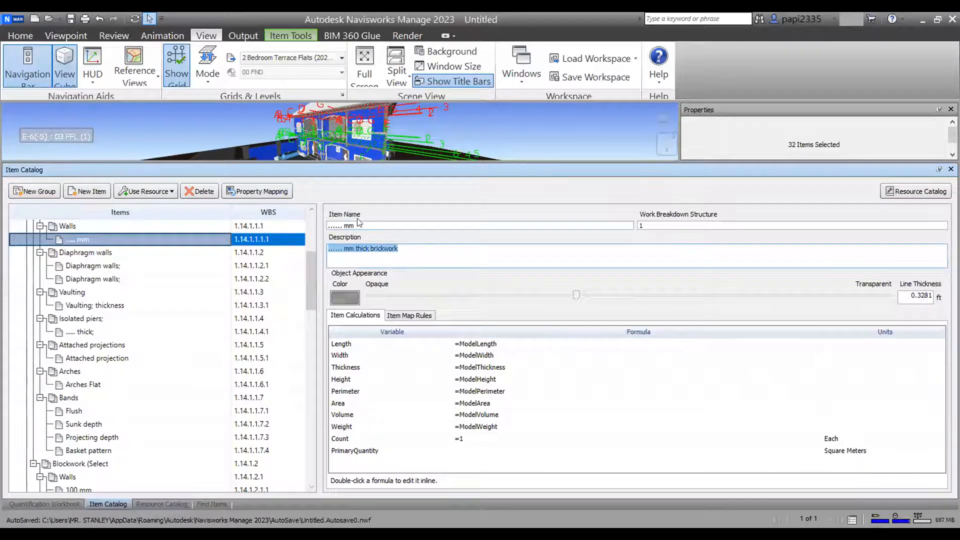
left_click_drag(358, 225, 293, 234)
left_click(420, 248)
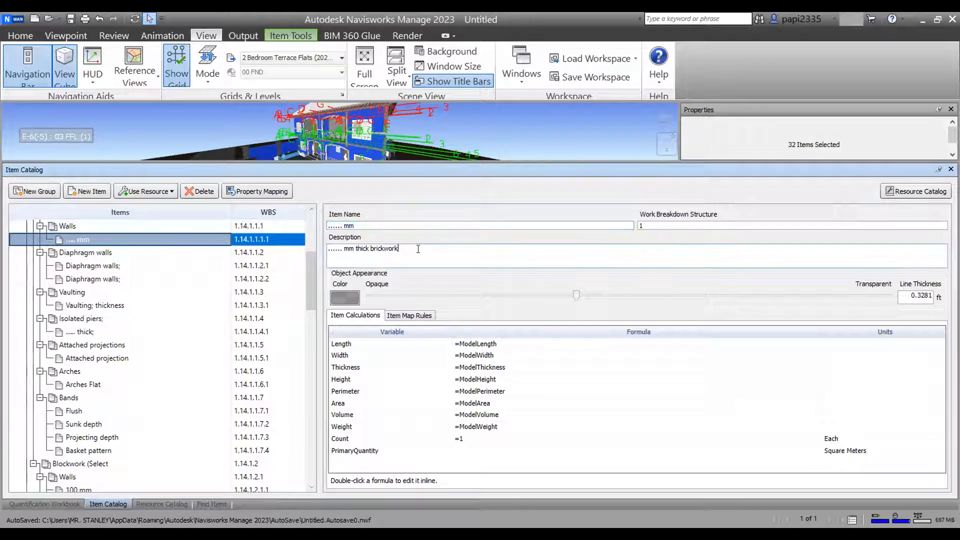
double_click(329, 248)
type("230")
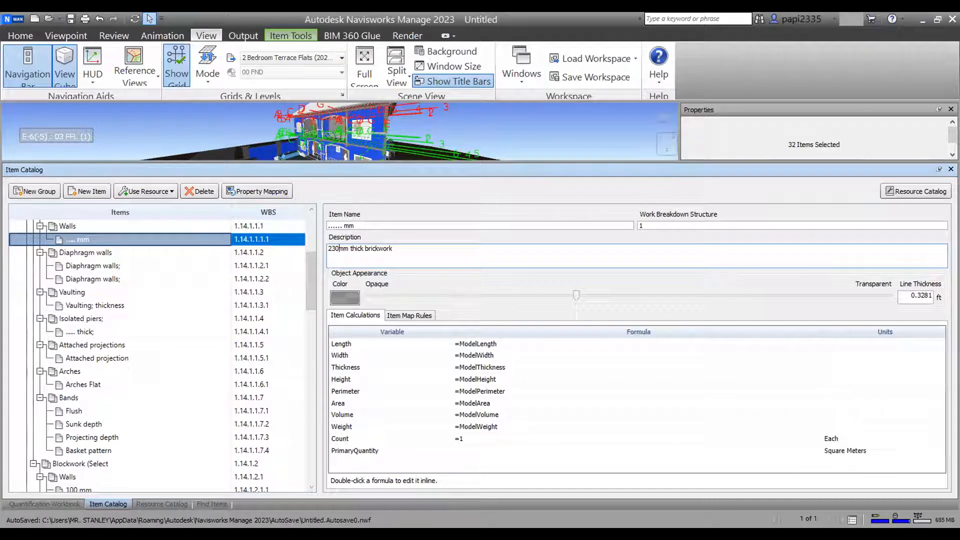
type("MM")
key("BackSpace")
key("BackSpace")
key("BackSpace")
key("BackSpace")
type("0")
left_click(59, 504)
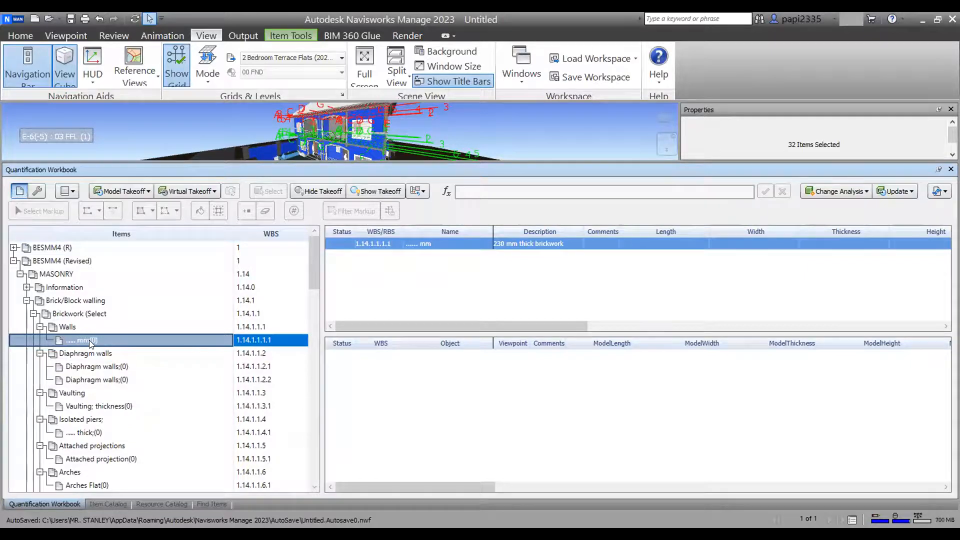
- Rename the same Brickwork Walls catalog item as 230mm BLOCK
left_click(111, 504)
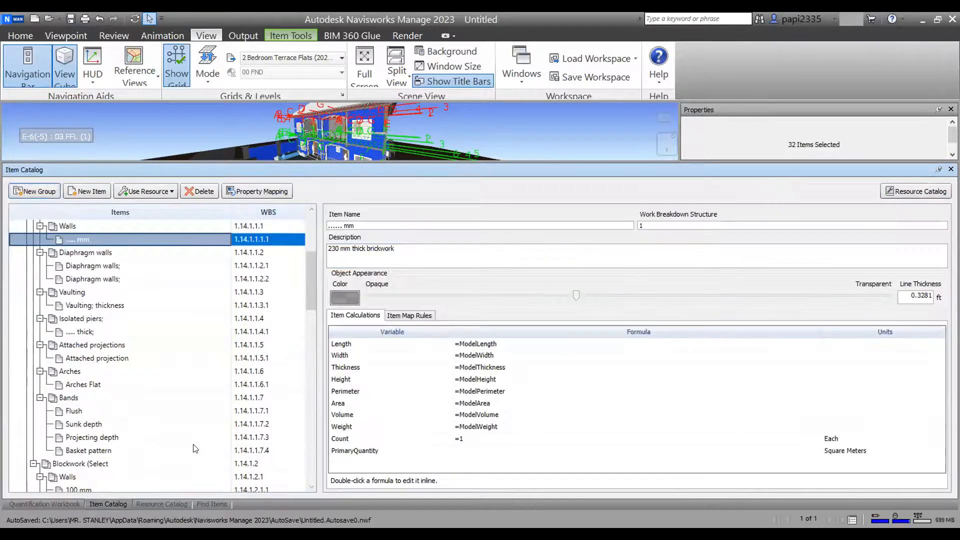
double_click(334, 225)
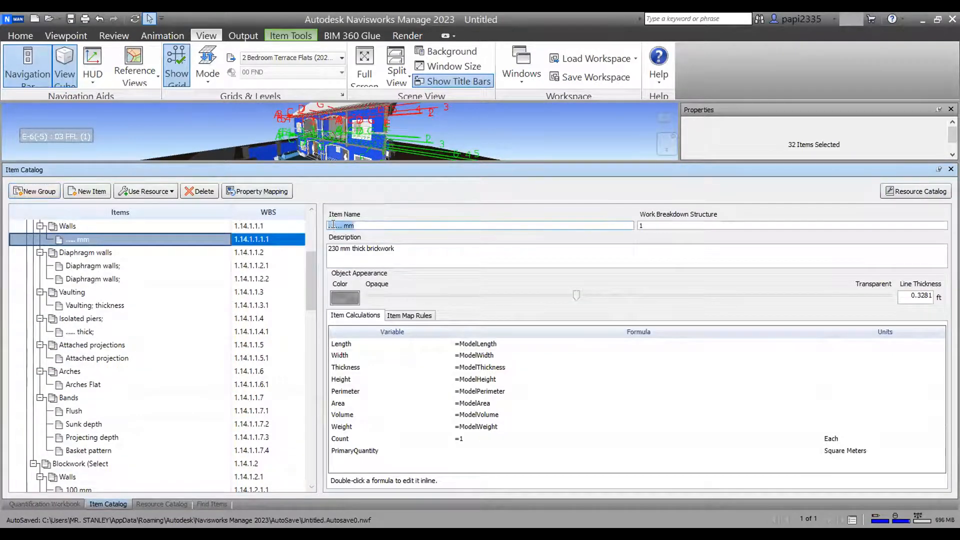
type("230")
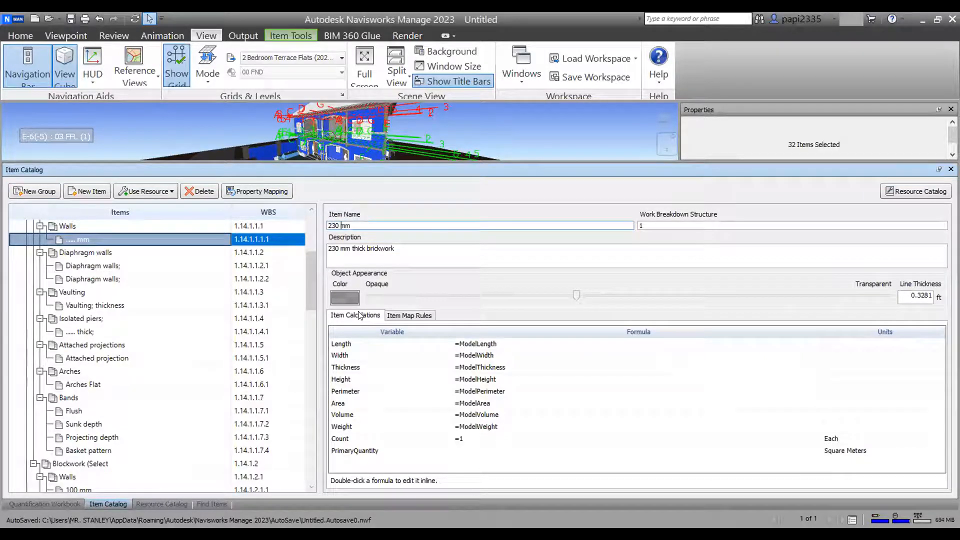
key("BackSpace")
type("BLOCK")
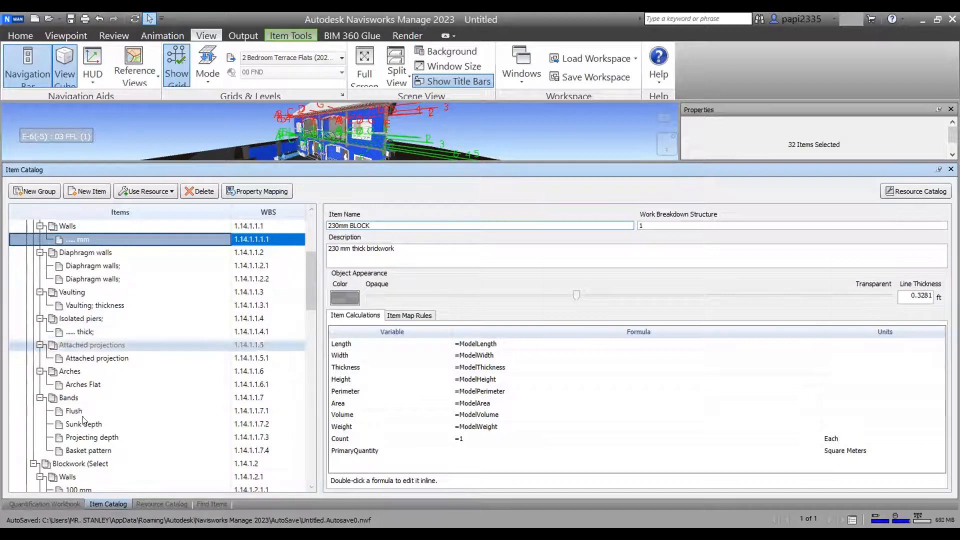
- Take off the selected model walls into the 230mm BLOCK item and examine their length, height, area, volume and primary quantity columns
left_click(59, 503)
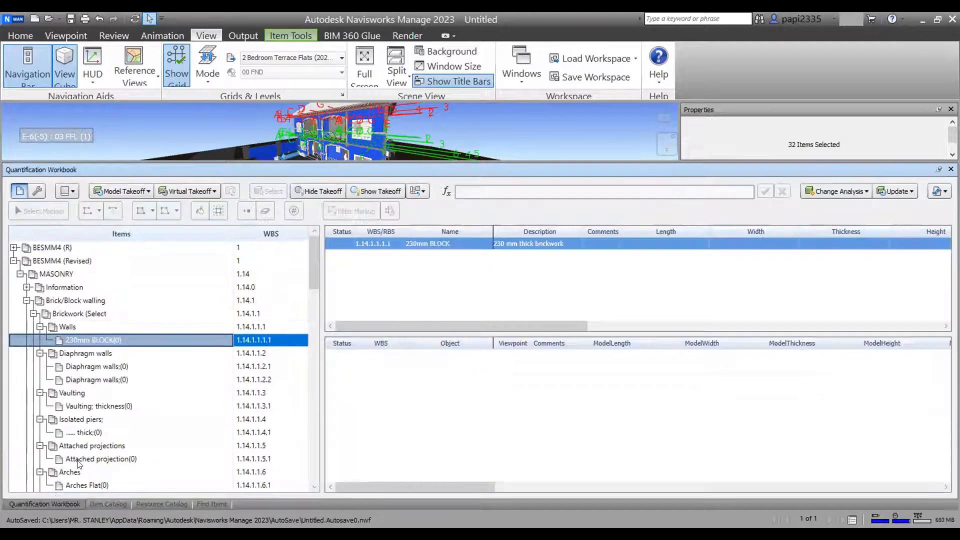
right_click(71, 339)
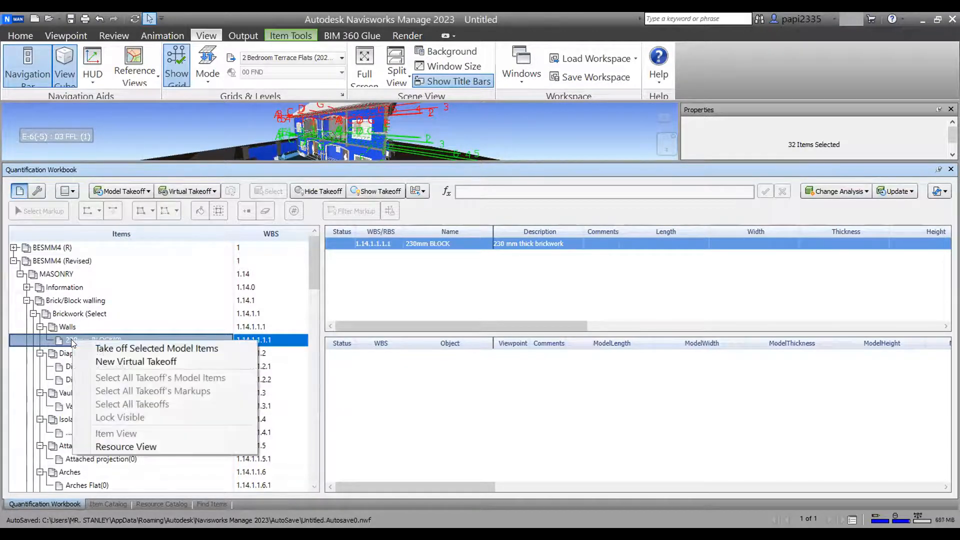
left_click(146, 192)
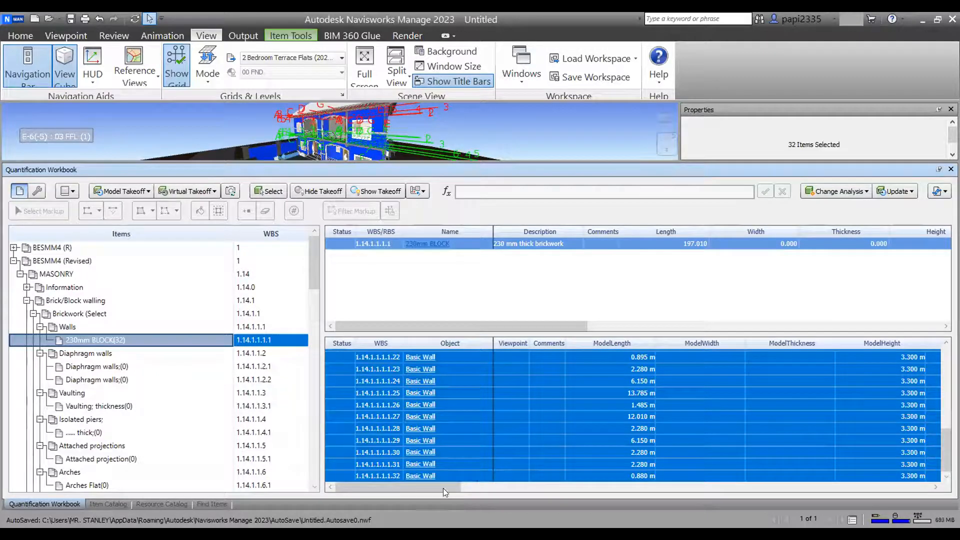
left_click_drag(437, 489, 770, 511)
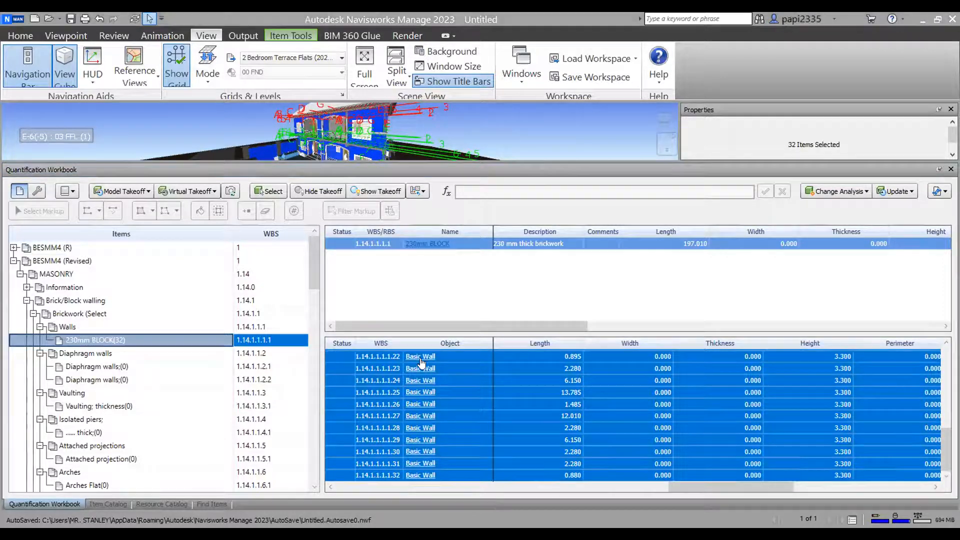
left_click(105, 501)
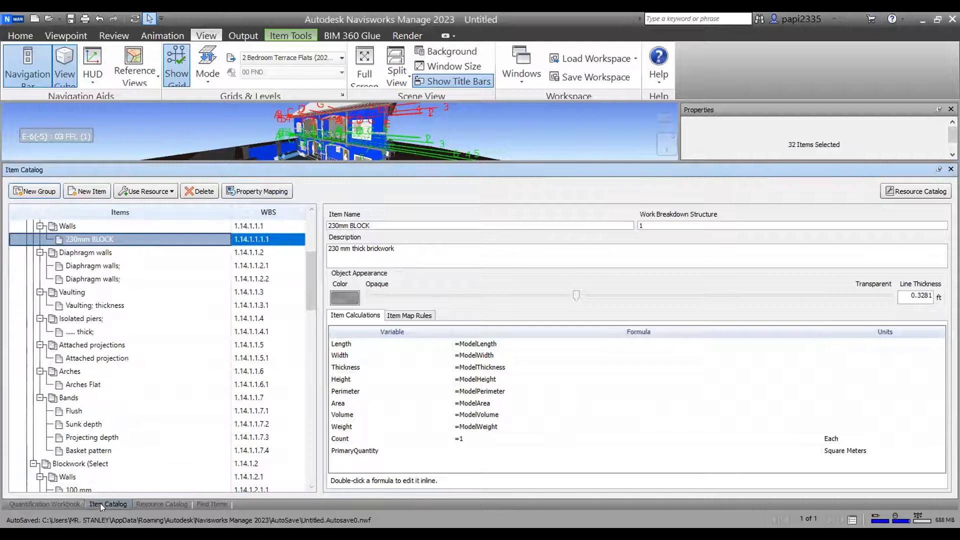
left_click(68, 502)
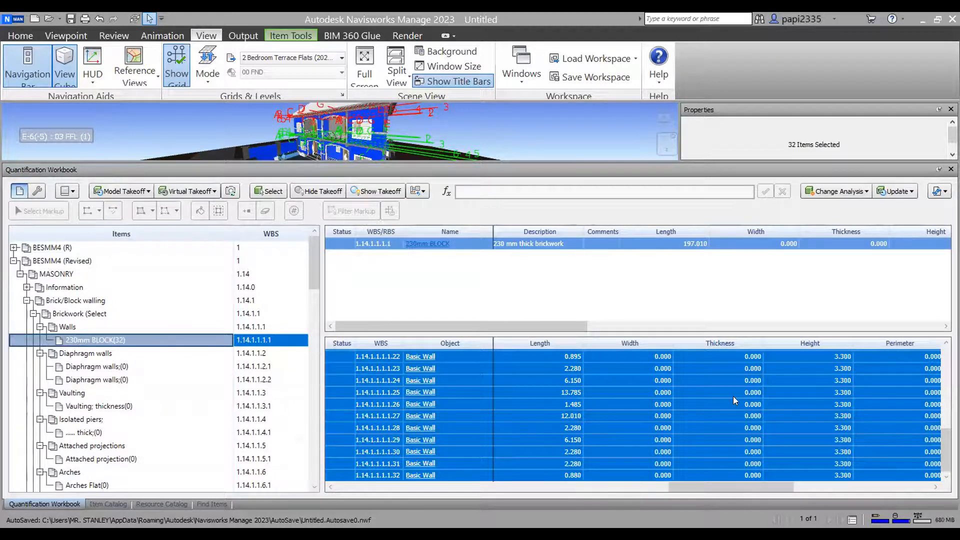
left_click(704, 404)
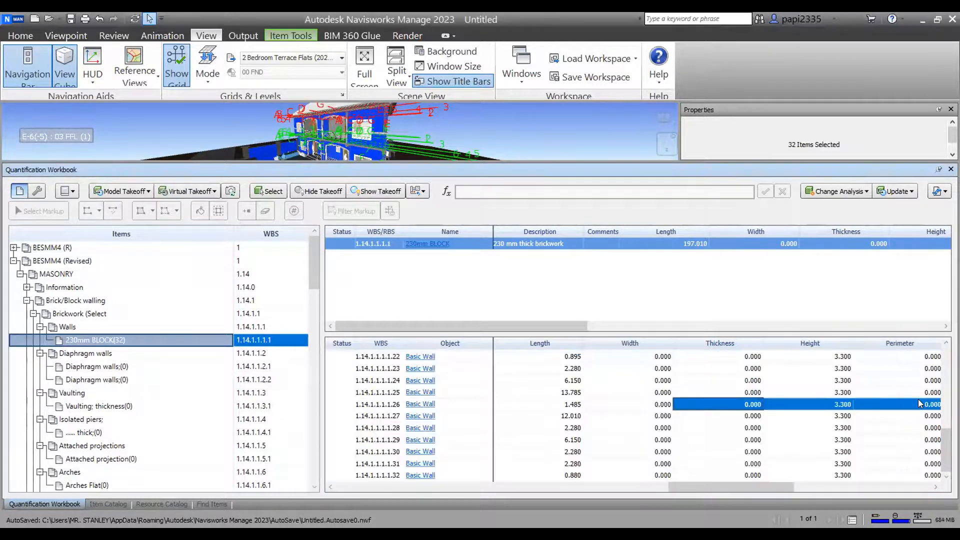
left_click(827, 487)
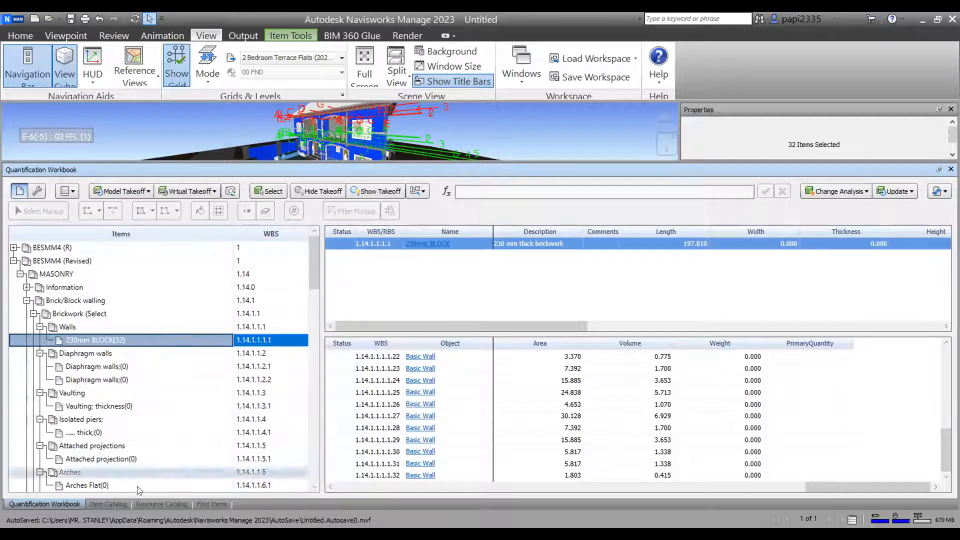
- Set the 230mm BLOCK item's PrimaryQuantity formula to =Area and check the walls' primary quantities in the Quantification Workbook
left_click(102, 503)
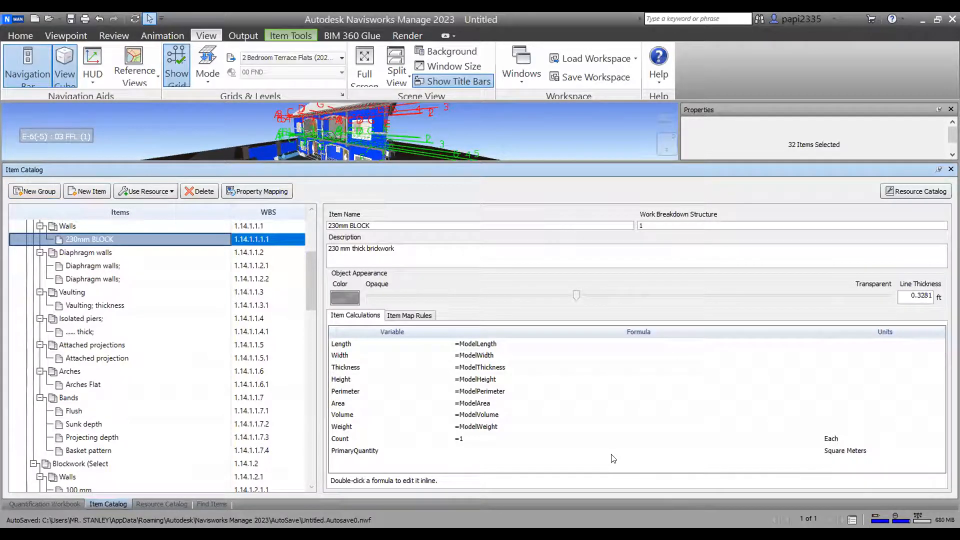
left_click(598, 452)
double_click(596, 450)
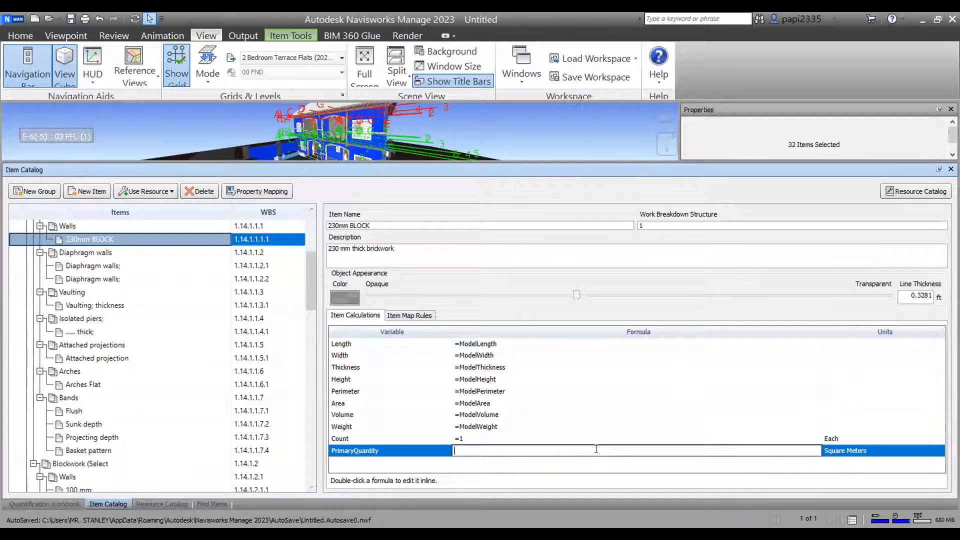
type("=")
key("BackSpace")
type("_")
key("BackSpace")
type("=AREAA")
key("BackSpace")
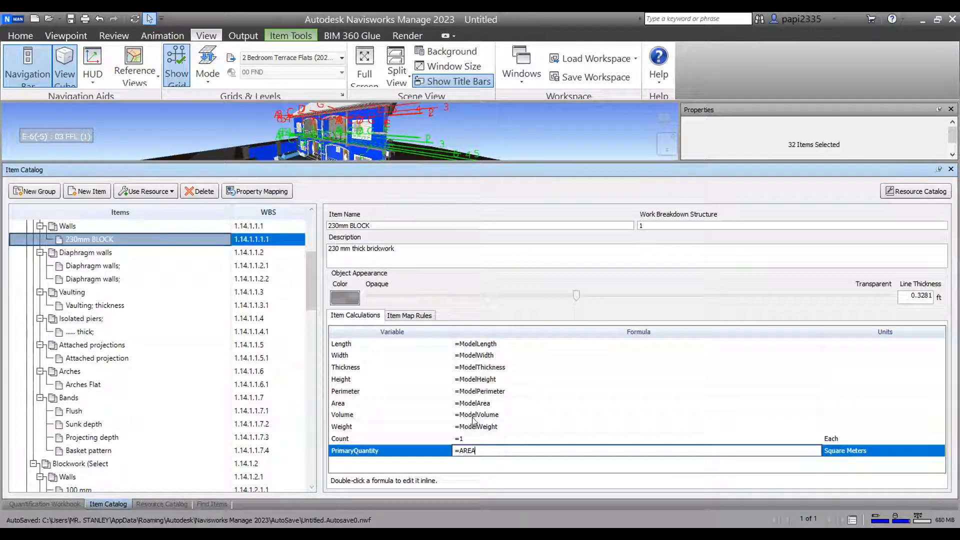
left_click(513, 404)
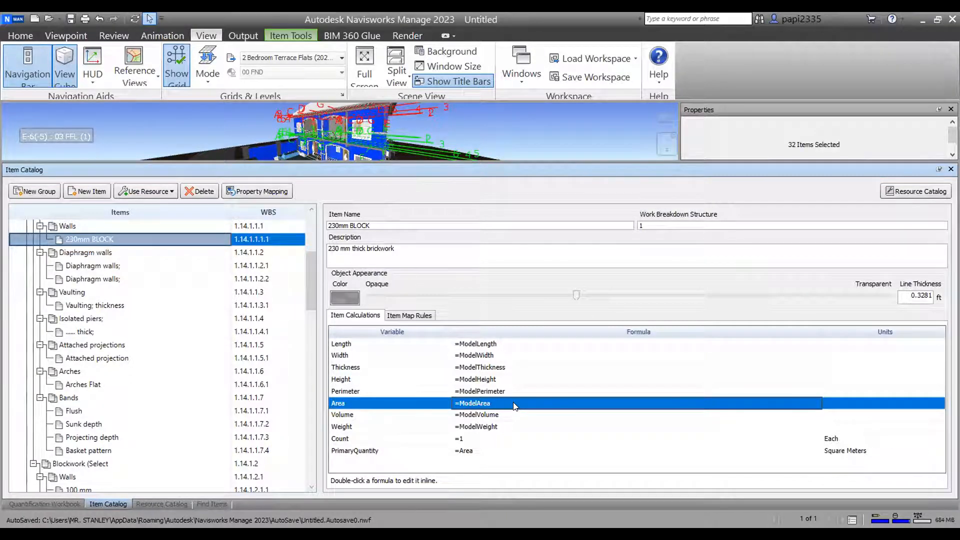
left_click(500, 454)
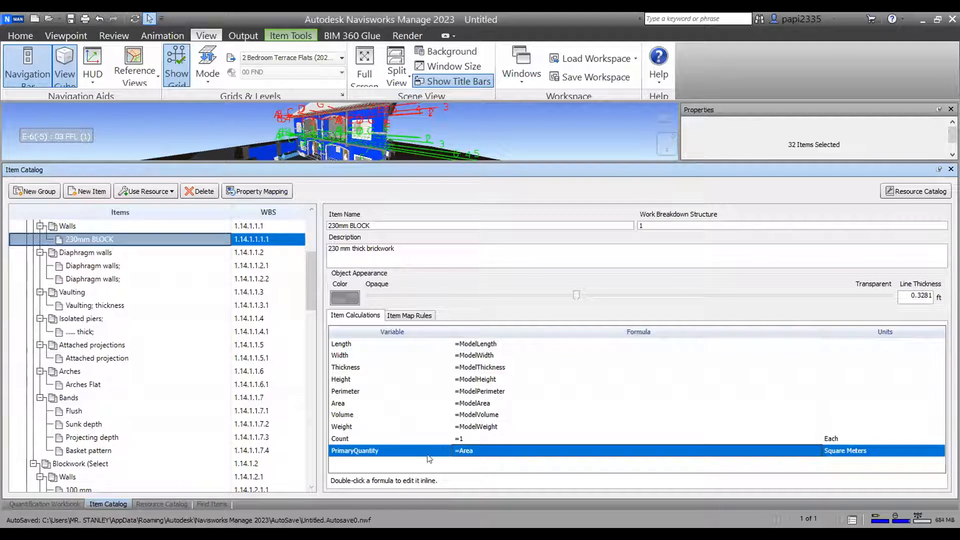
left_click(500, 426)
left_click(465, 452)
left_click(558, 402)
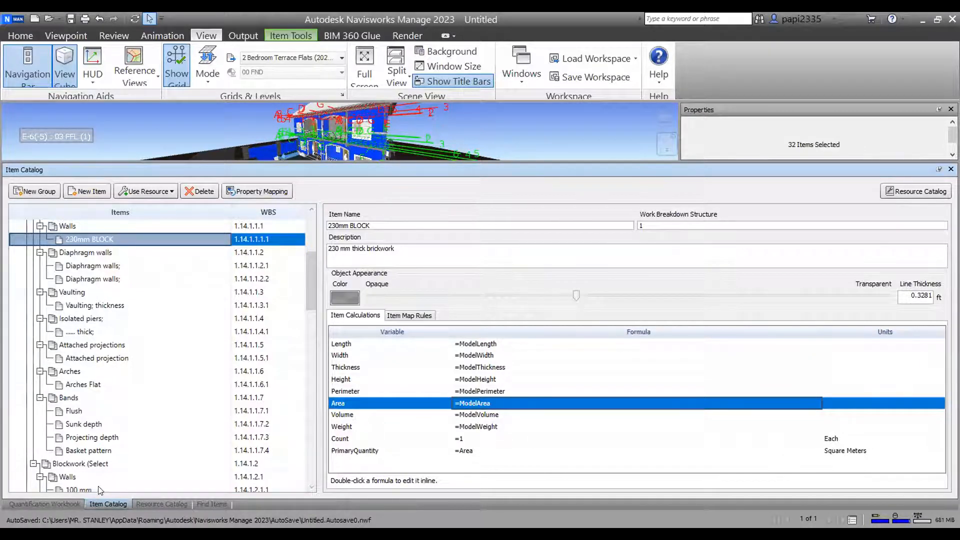
left_click(63, 504)
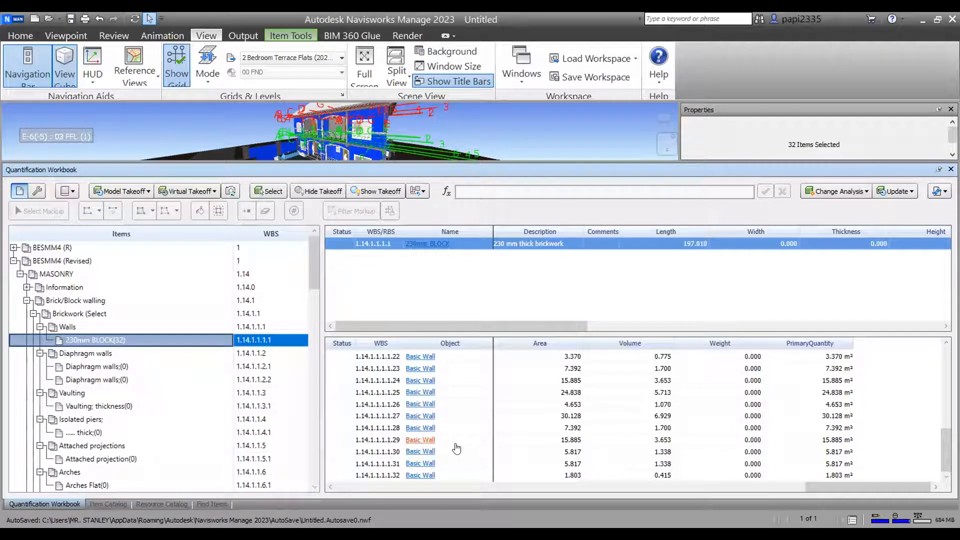
- Change the 230mm BLOCK item's Area formula to =Length*Height and return to the wall takeoff quantities
left_click(124, 500)
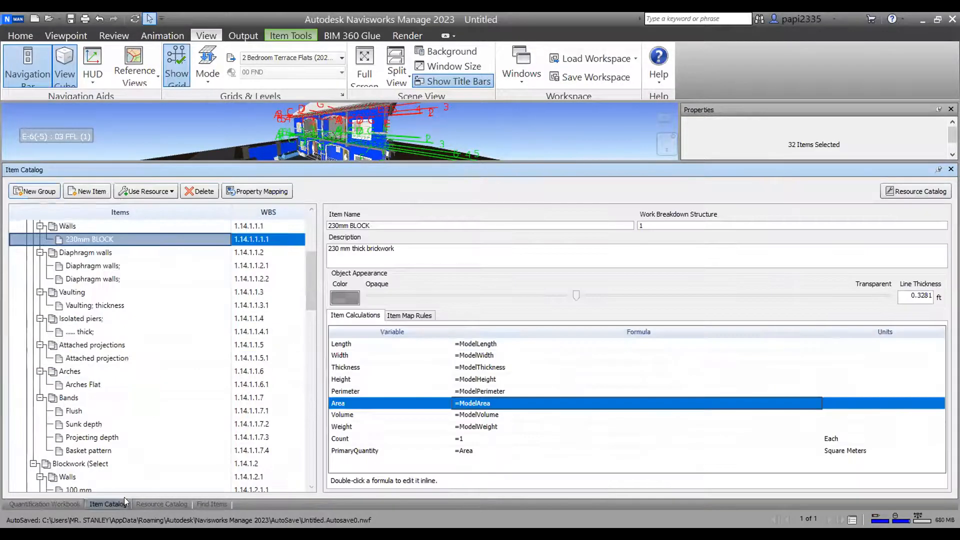
double_click(514, 403)
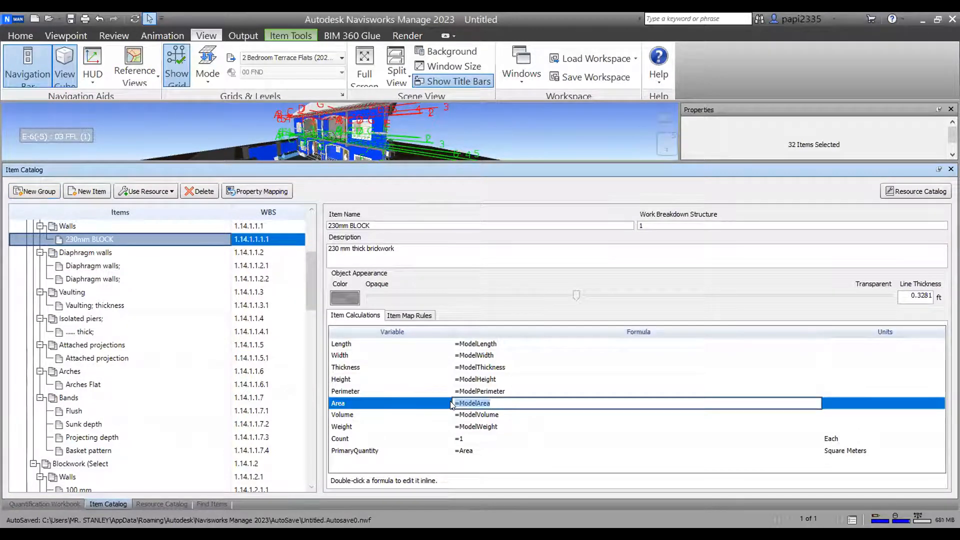
key("BackSpace")
type("LENGTH")
type("*HEIGHT")
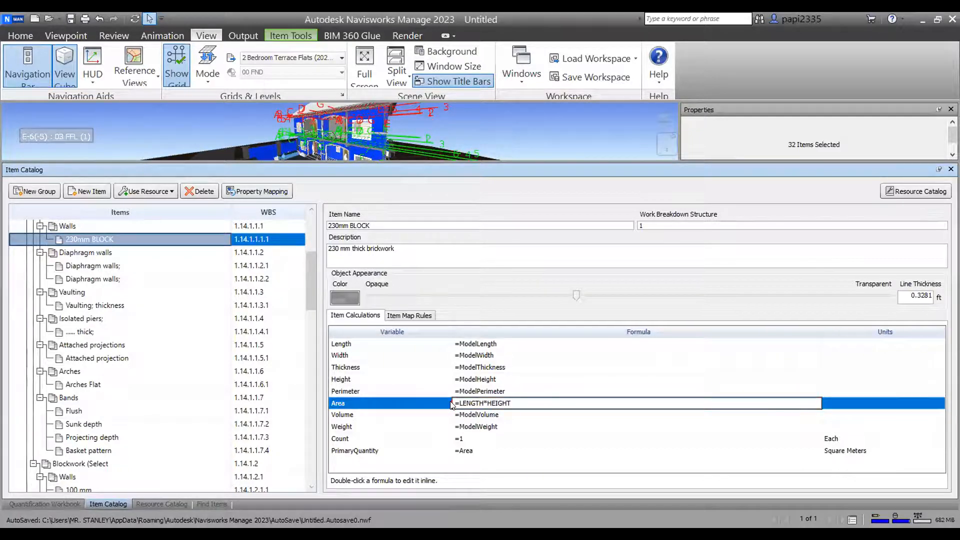
key("Return")
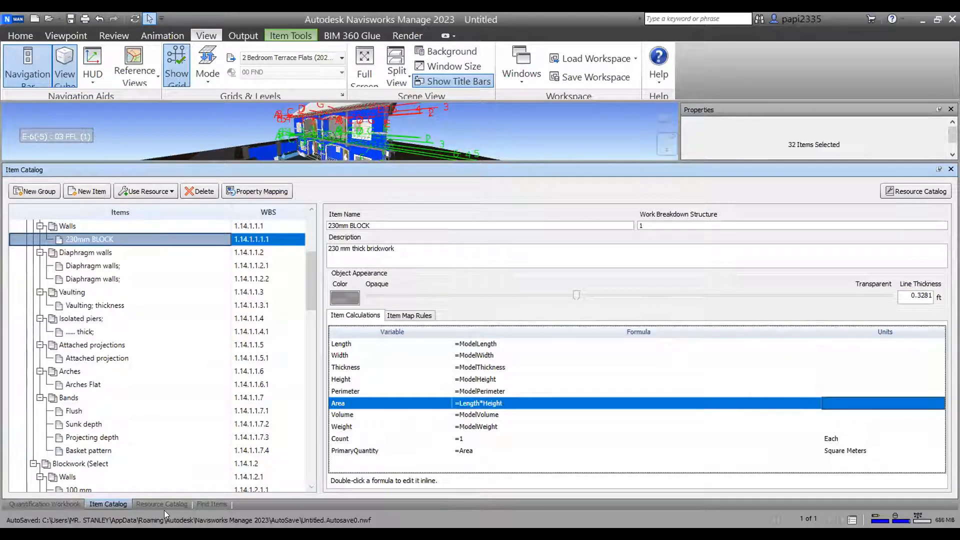
left_click(59, 503)
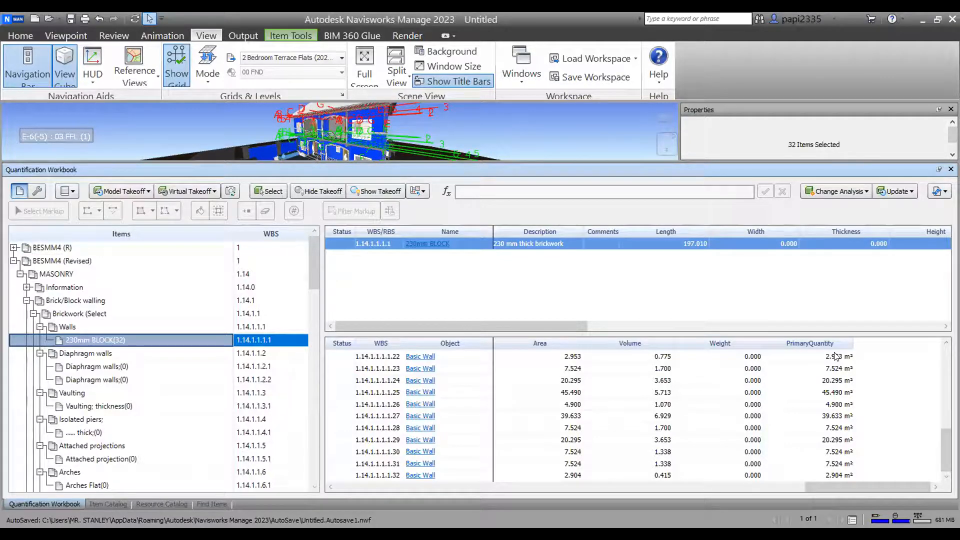
- Override the ModelArea of wall takeoff 1.14.1.1.1.23 with 9 m² and check its takeoff status
left_click_drag(855, 484, 579, 506)
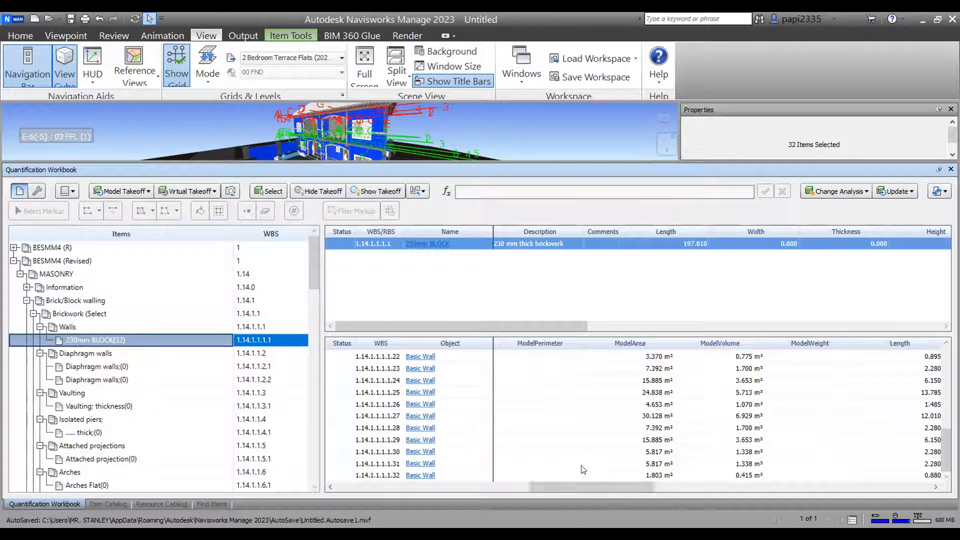
left_click(647, 368)
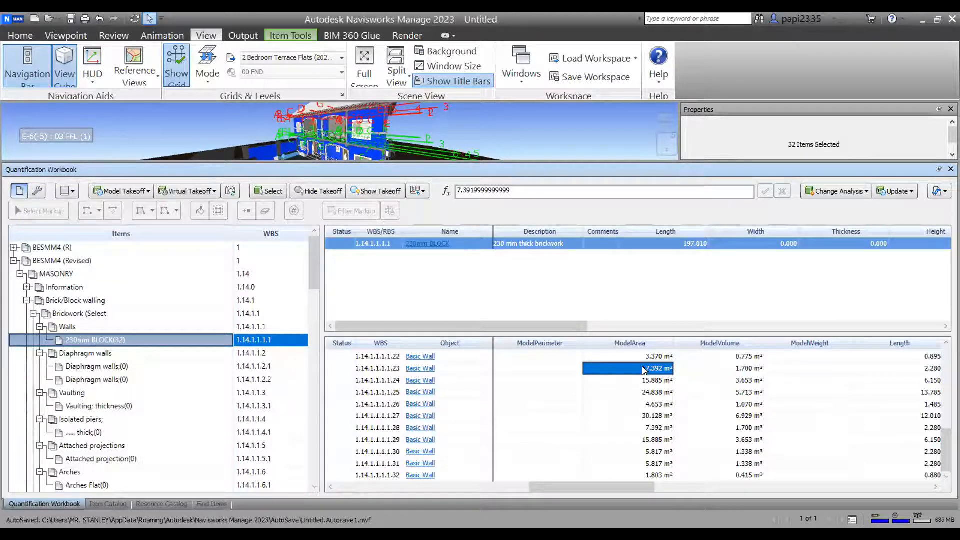
left_click(643, 368)
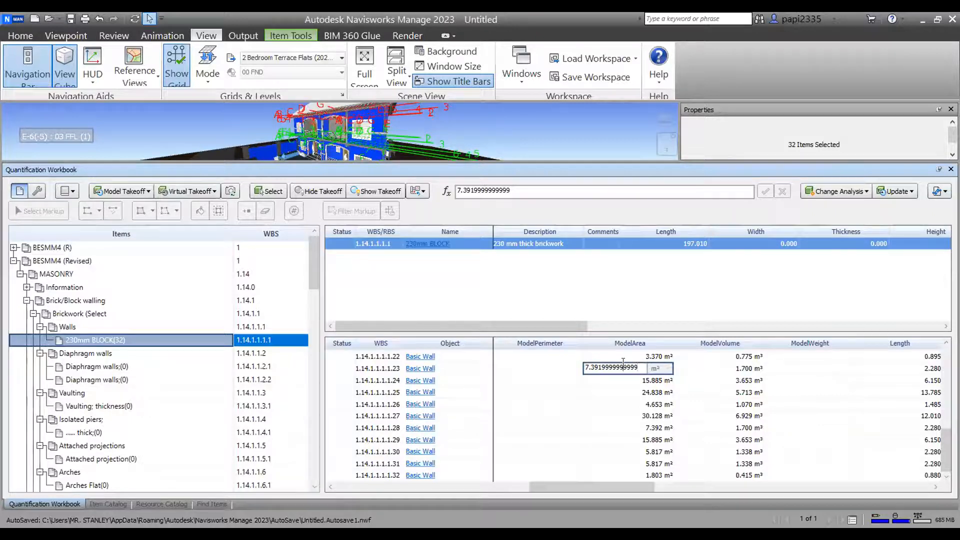
double_click(622, 368)
key("BackSpace")
key("BackSpace")
key("BackSpace")
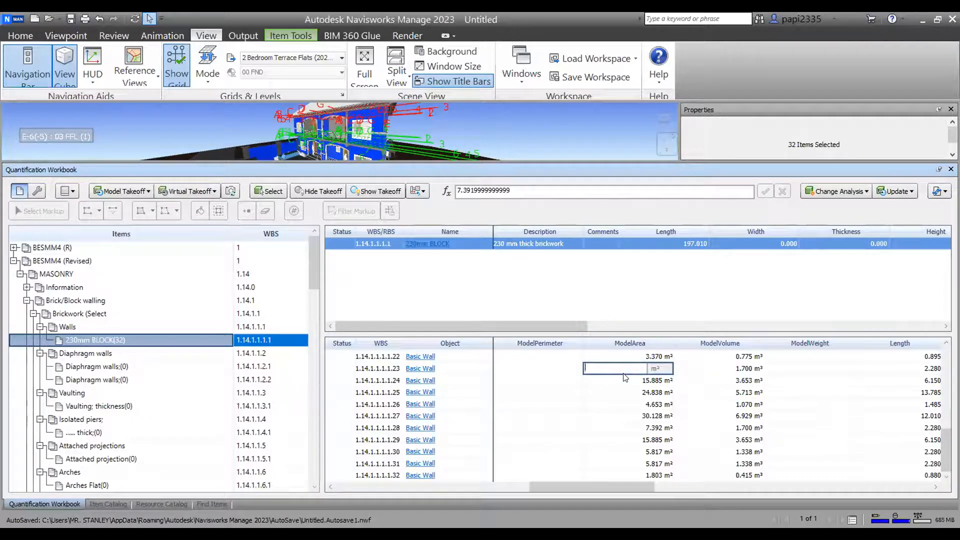
type("9")
key("Tab")
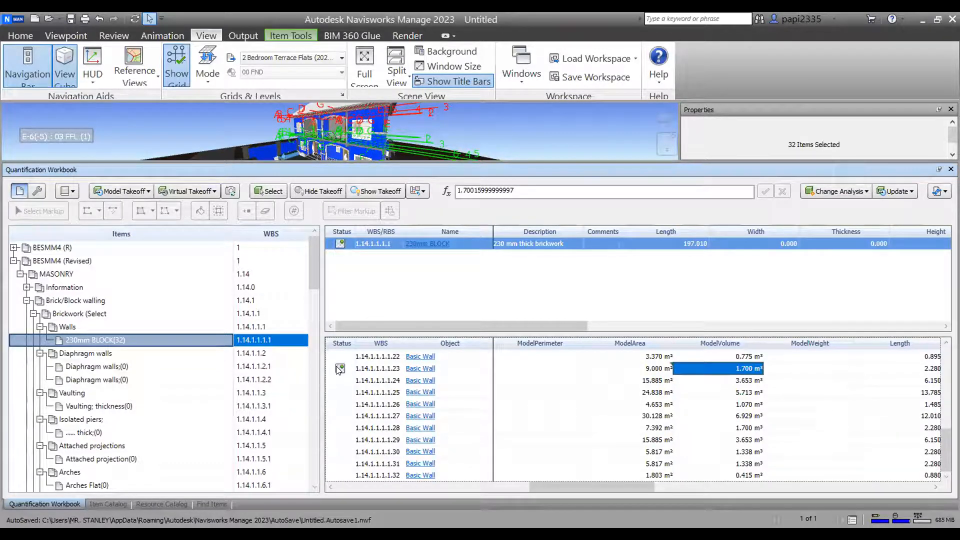
mouse_move(339, 369)
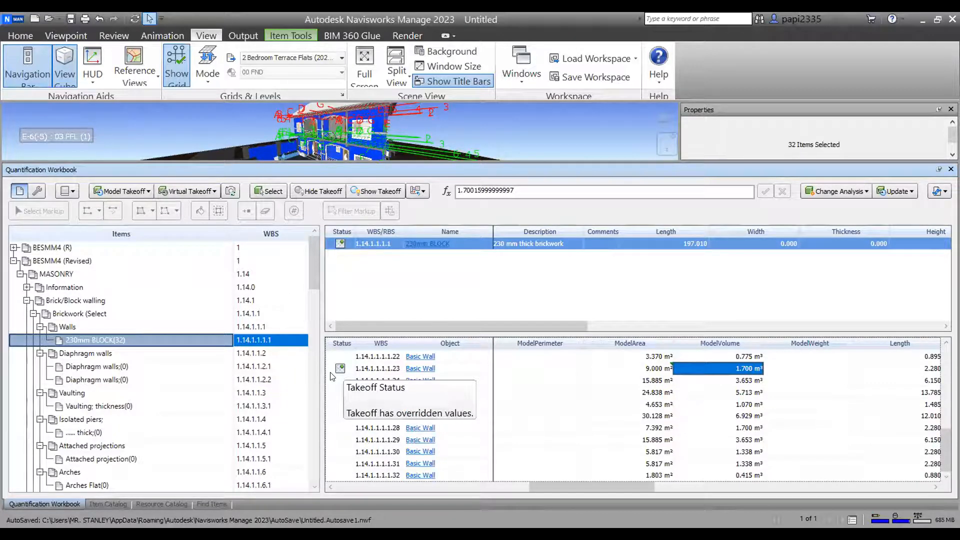
- Review the walls' model height, area and primary quantity columns, and clear the change analysis results
left_click_drag(576, 482, 498, 505)
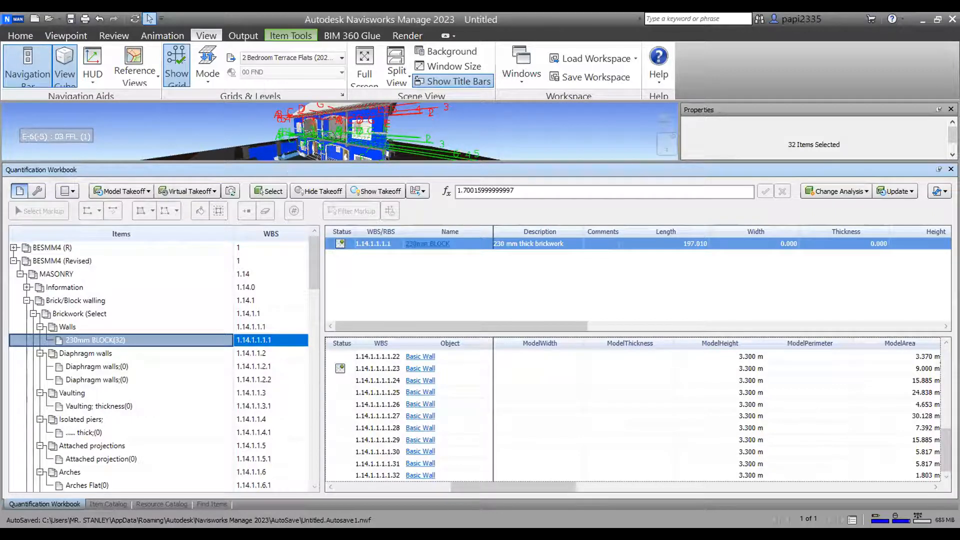
left_click_drag(501, 485, 862, 496)
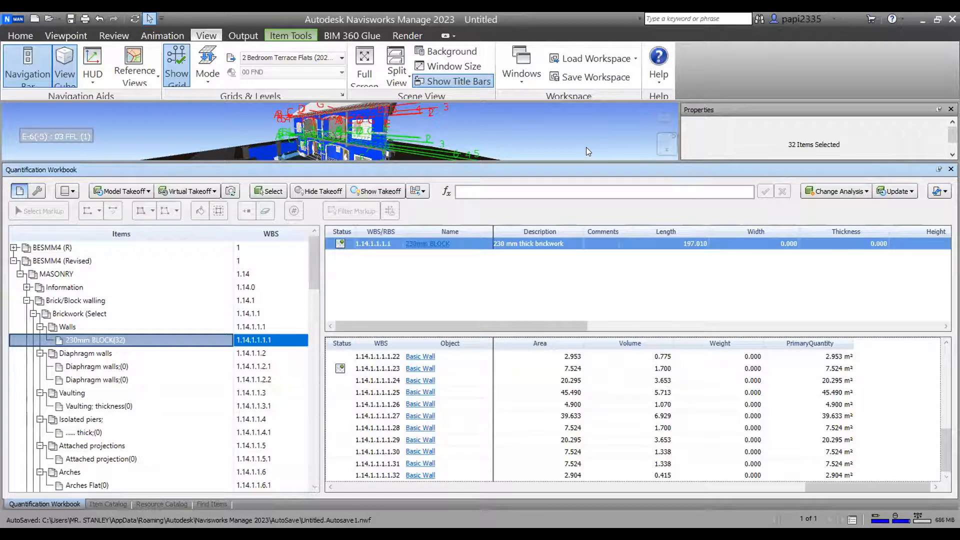
left_click(866, 191)
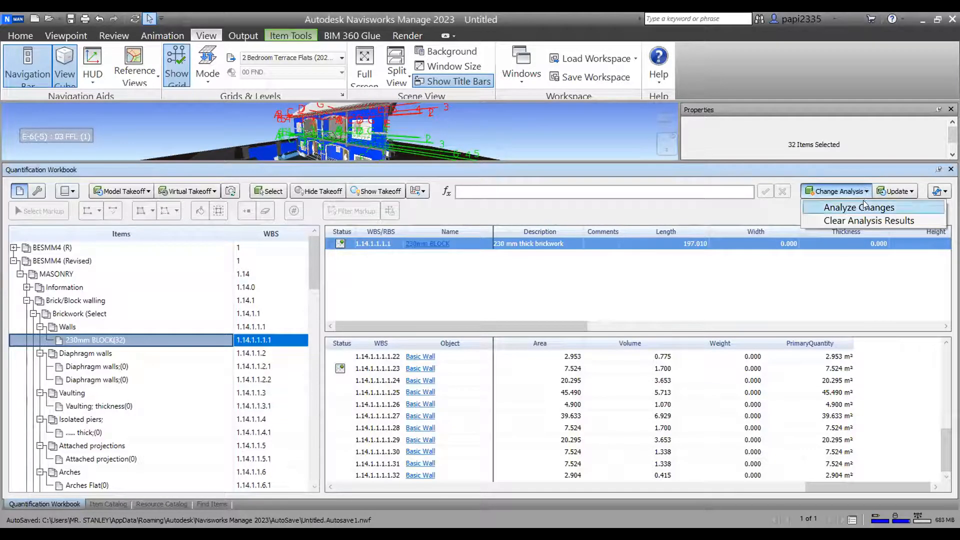
left_click(843, 223)
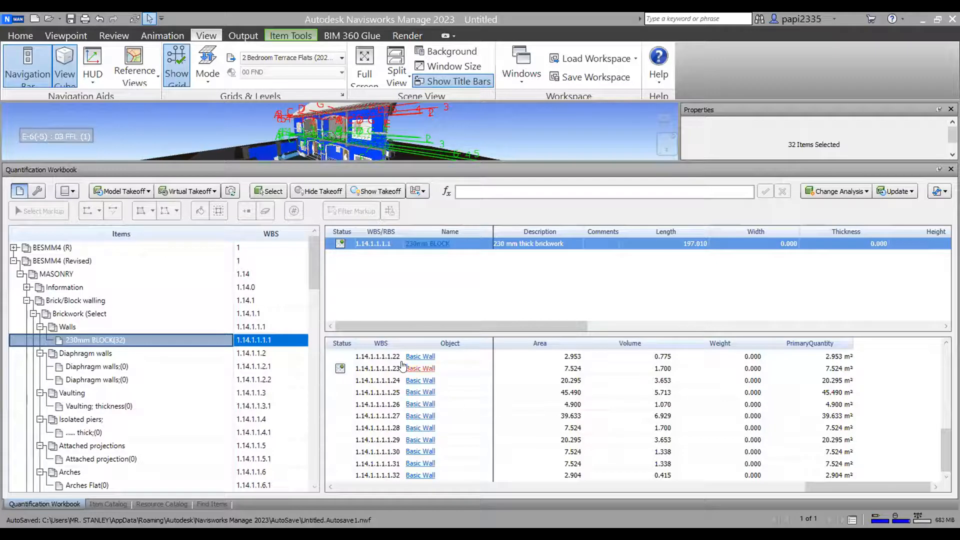
- Select all takeoffs of the 230mm BLOCK item and review the update options available for them
left_click(376, 247)
right_click(376, 247)
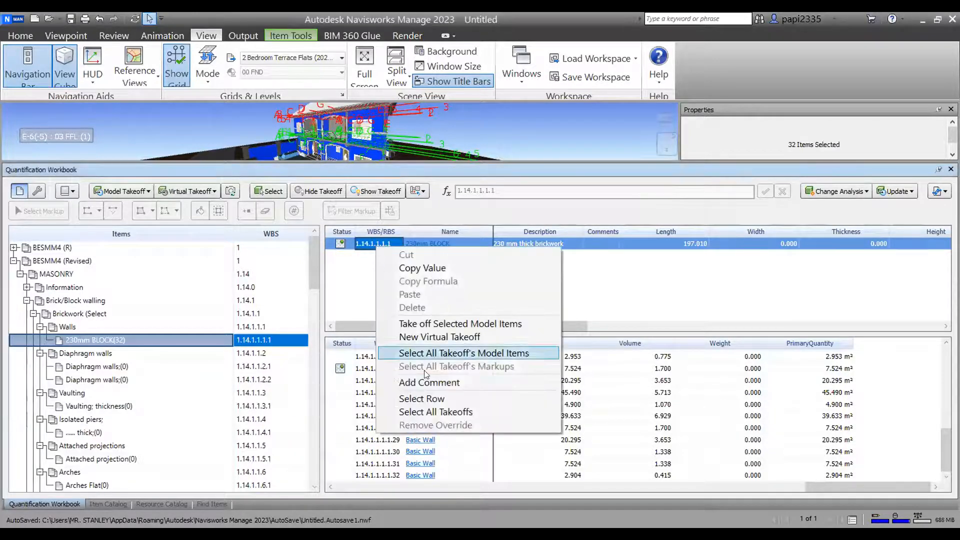
left_click(434, 410)
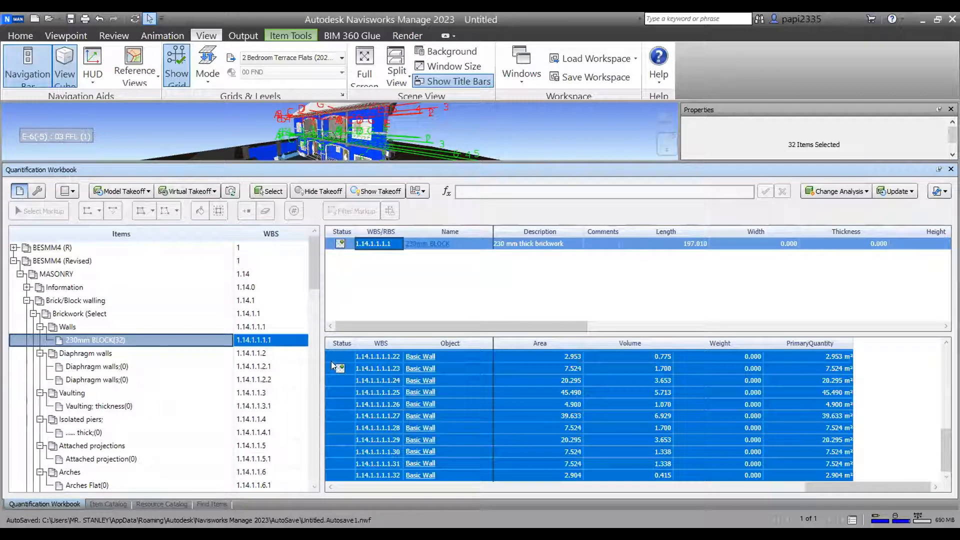
left_click(895, 192)
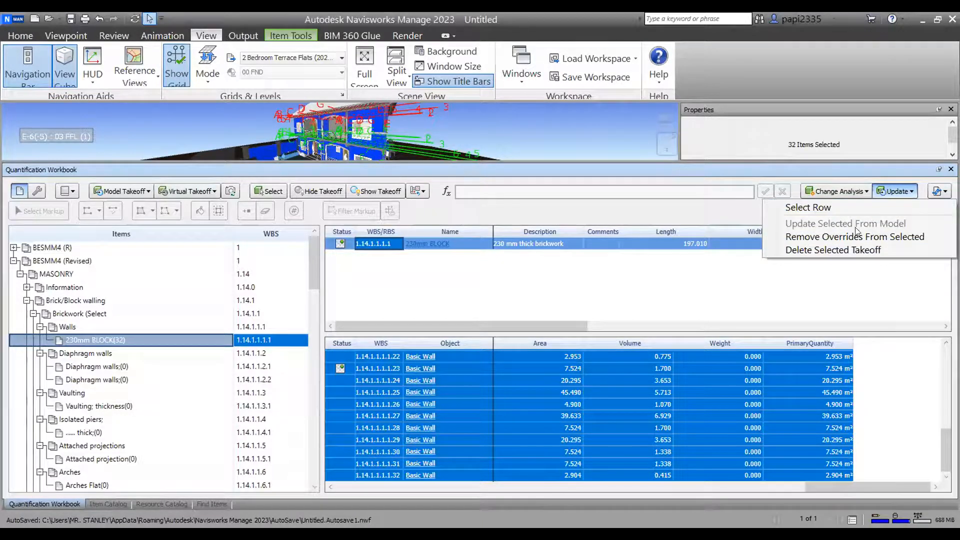
- Select the row of overridden wall takeoff 1.14.1.1.1.23, review its update options and inspect the wall in the model
left_click(407, 368)
left_click(371, 371)
right_click(374, 370)
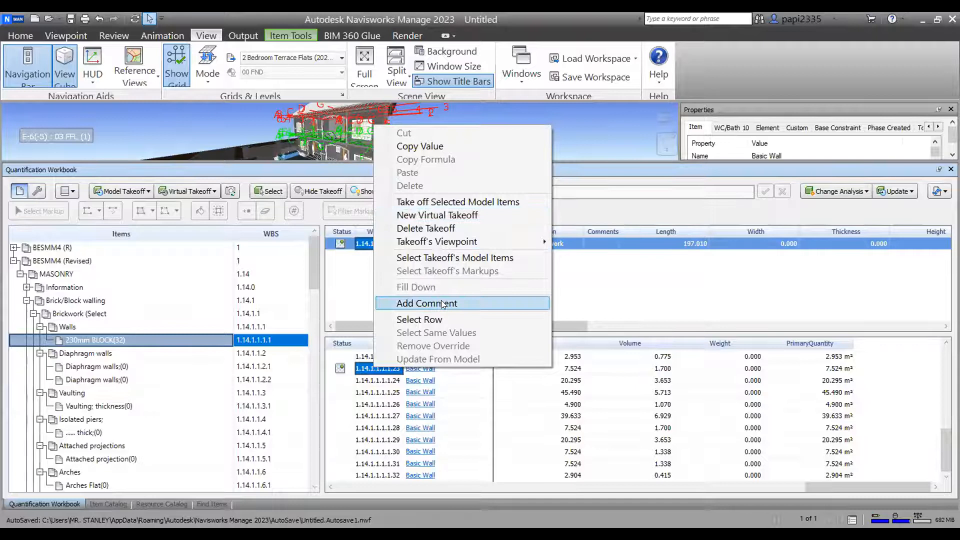
left_click(441, 320)
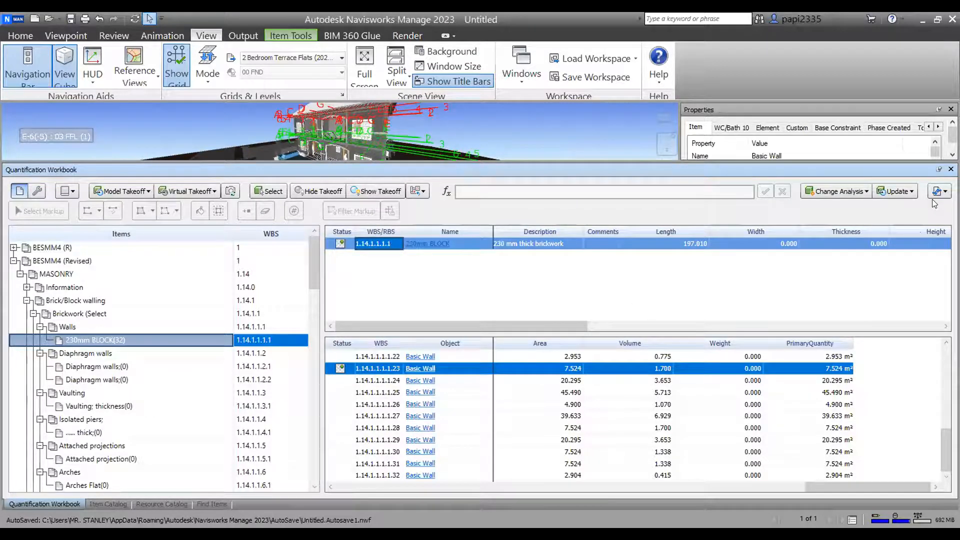
left_click(897, 192)
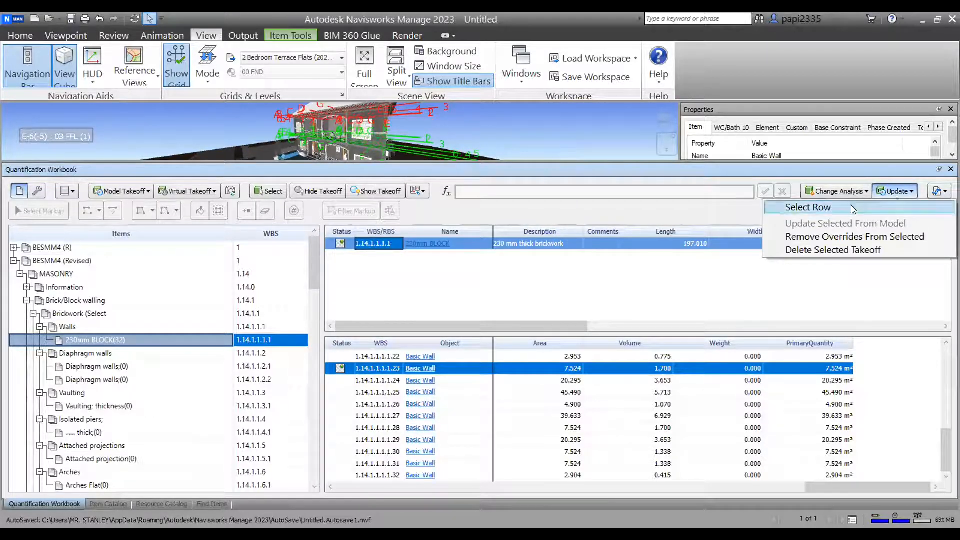
left_click(435, 415)
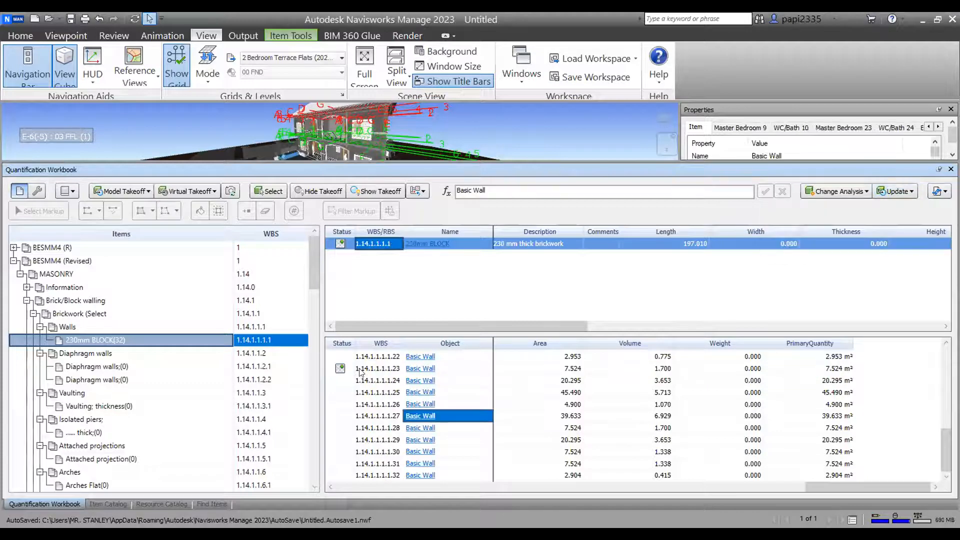
left_click(340, 368)
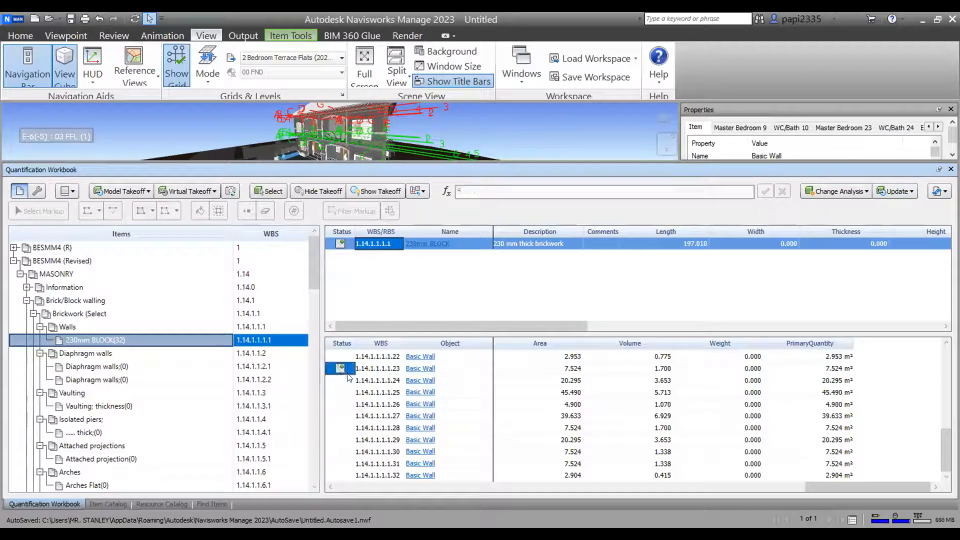
left_click(352, 192)
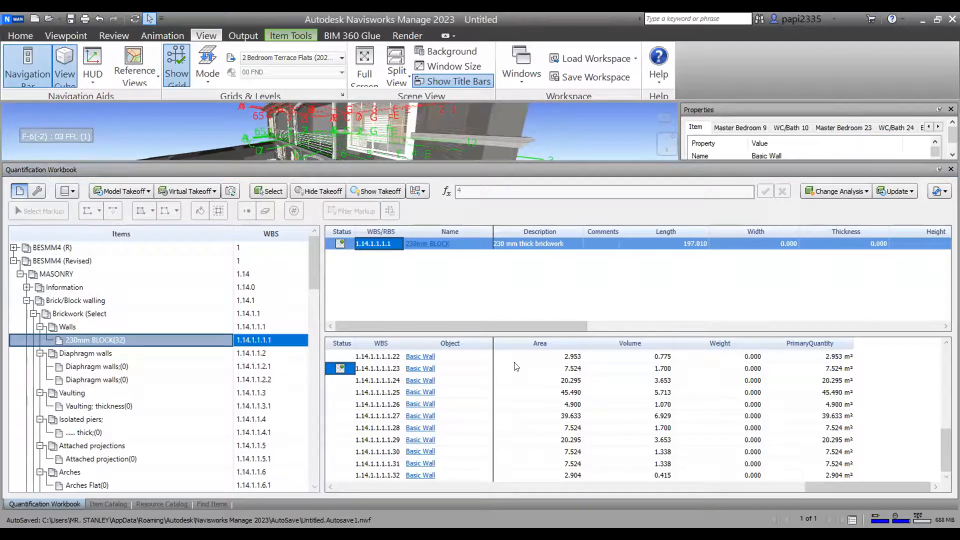
- Reselect every 230mm BLOCK takeoff, recheck whether updating from the model is offered, and clear the model selection
left_click(385, 244)
right_click(386, 245)
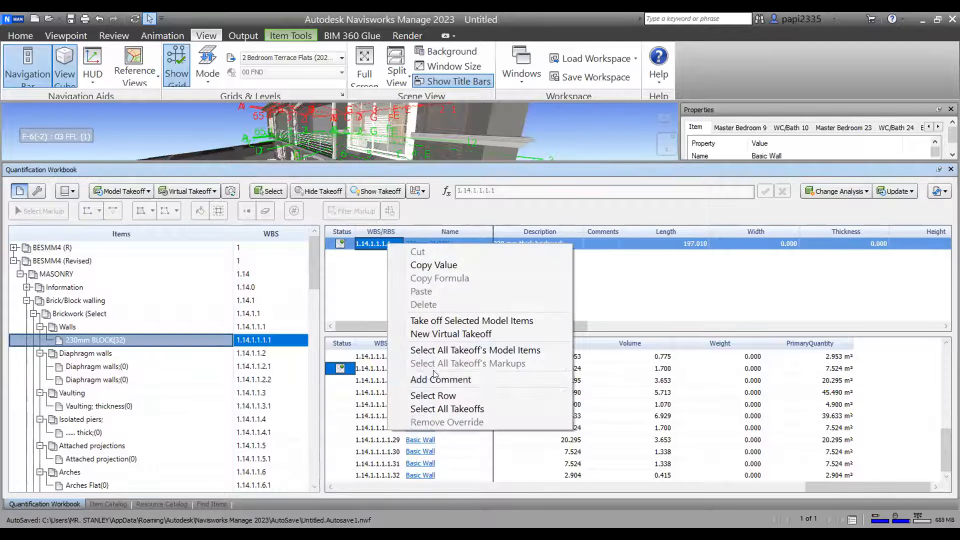
left_click(451, 408)
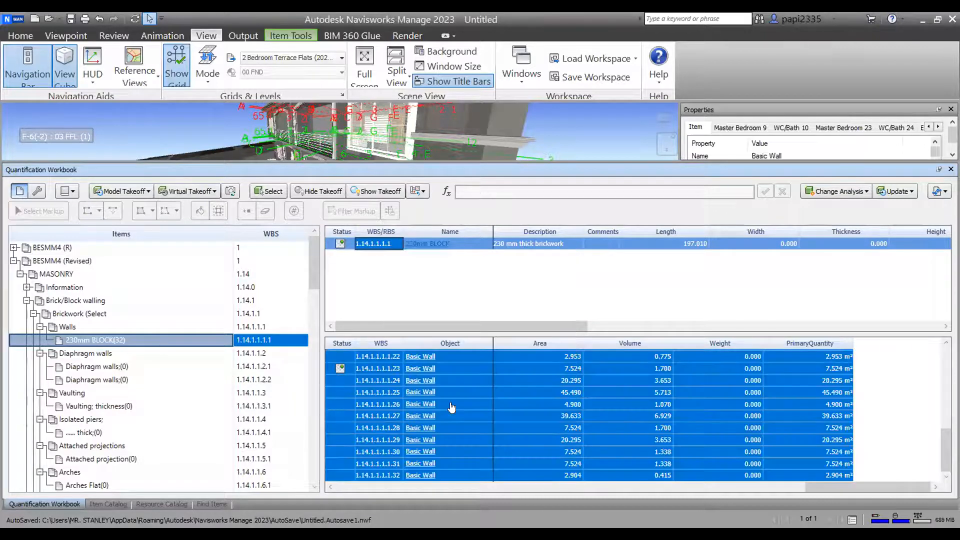
left_click(909, 192)
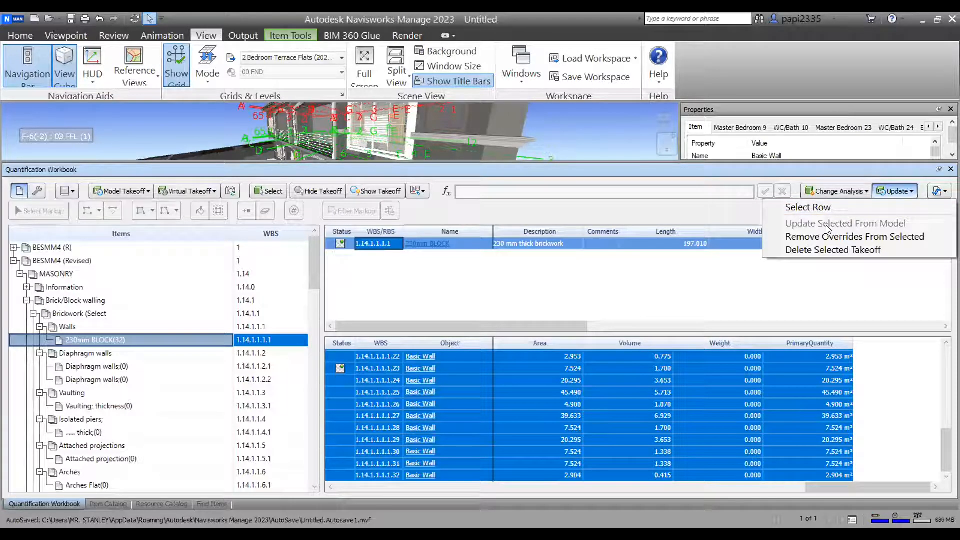
left_click(580, 131)
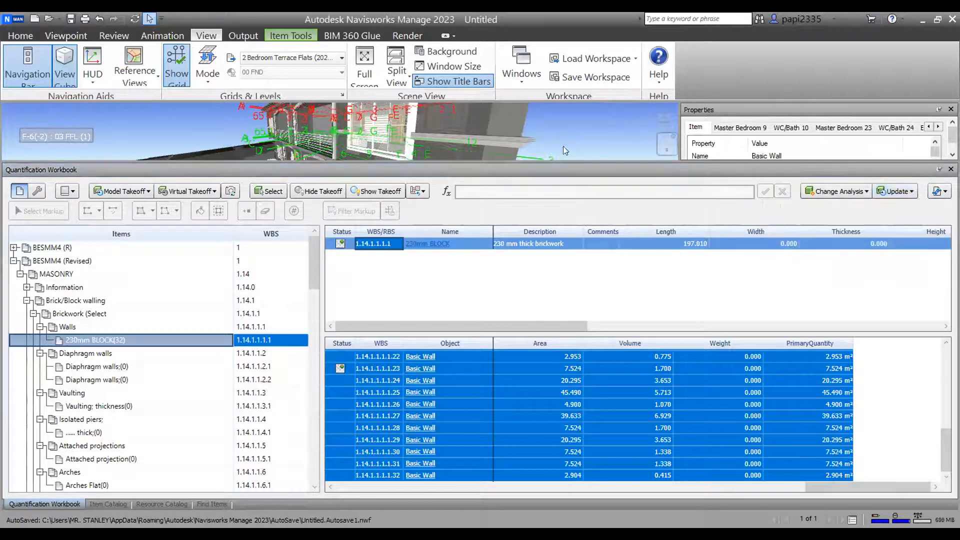
left_click(571, 143)
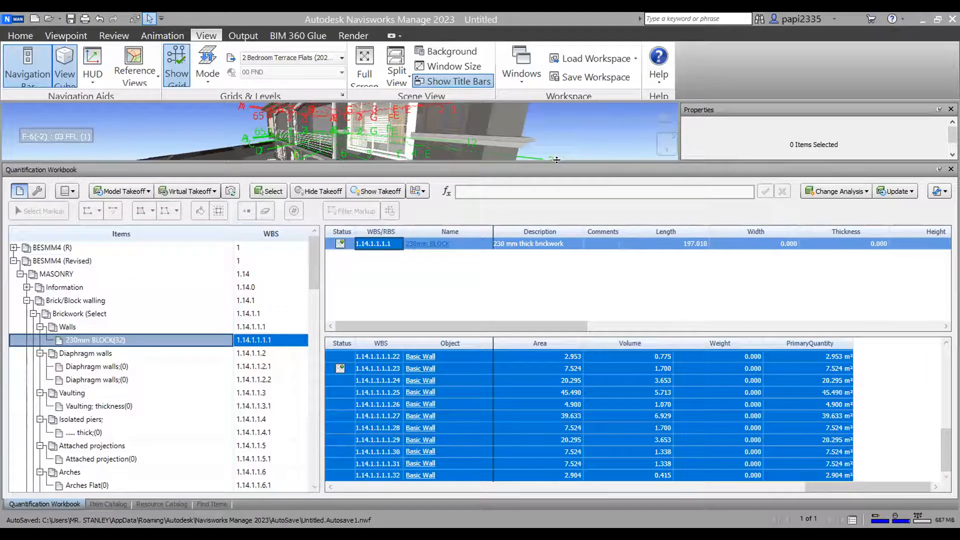
- Enlarge the model view to examine the house and its compound from the front, and return to the wall takeoff list
left_click_drag(549, 307, 549, 308)
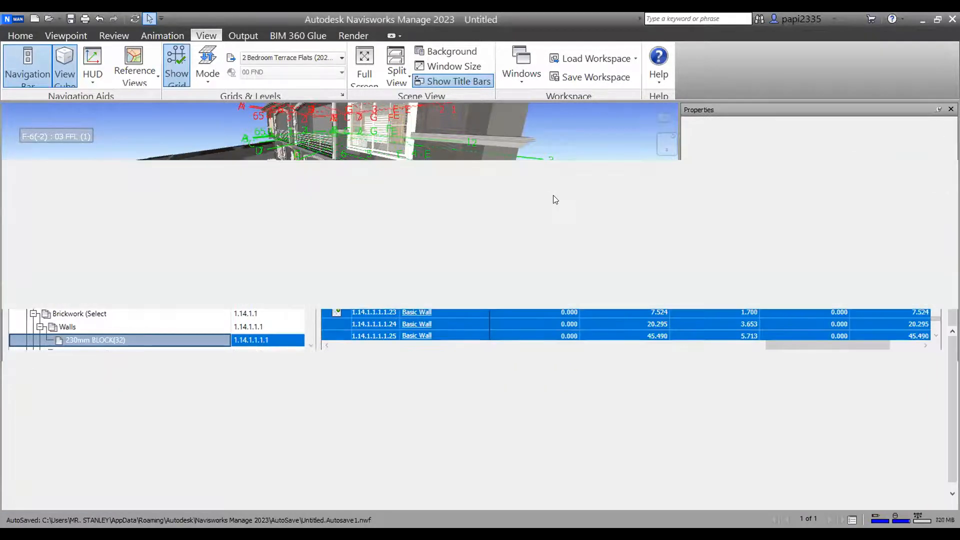
middle_click_drag(280, 258, 375, 234)
scroll(430, 249, "down", 5)
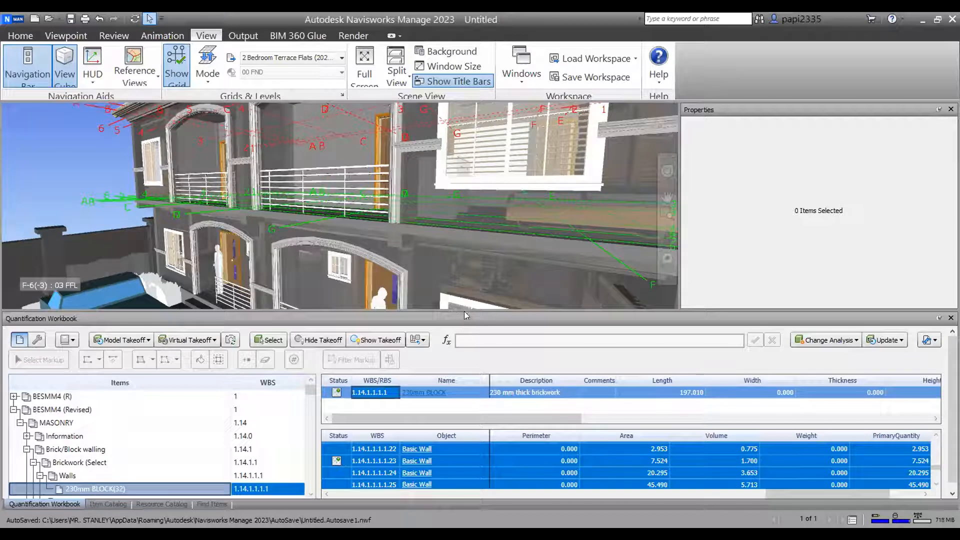
left_click_drag(464, 315, 472, 242)
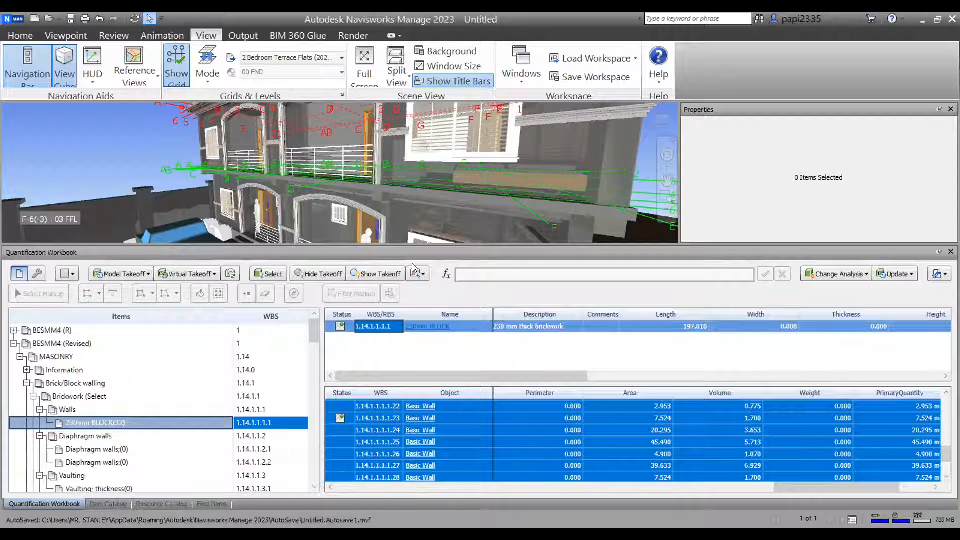
scroll(326, 125, "down", 3)
middle_click_drag(326, 134, 455, 136)
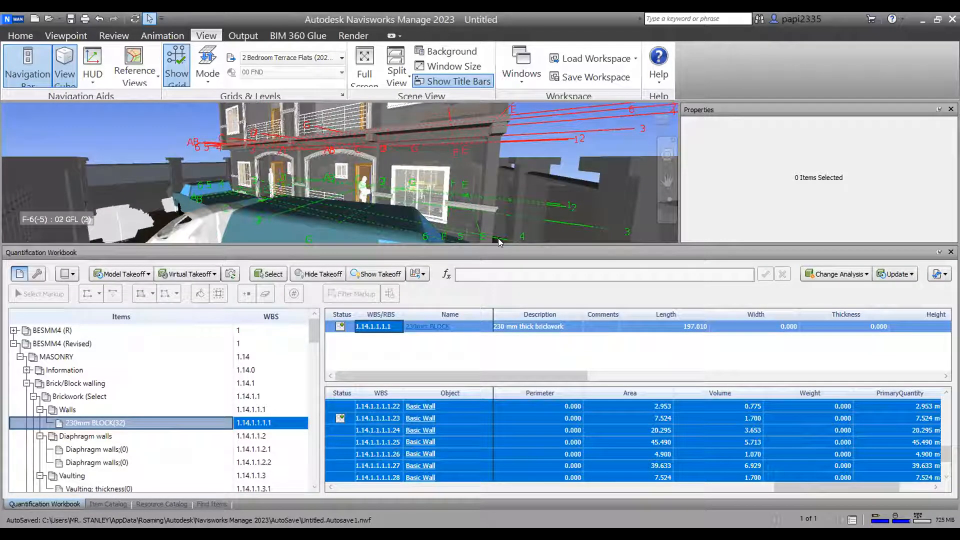
left_click_drag(503, 326, 502, 328)
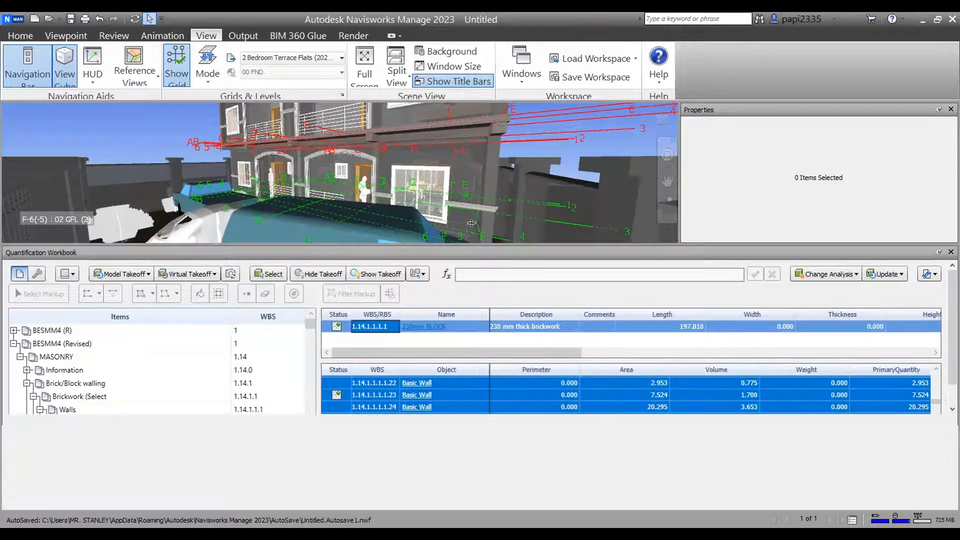
scroll(473, 225, "down", 1)
scroll(474, 225, "down", 5)
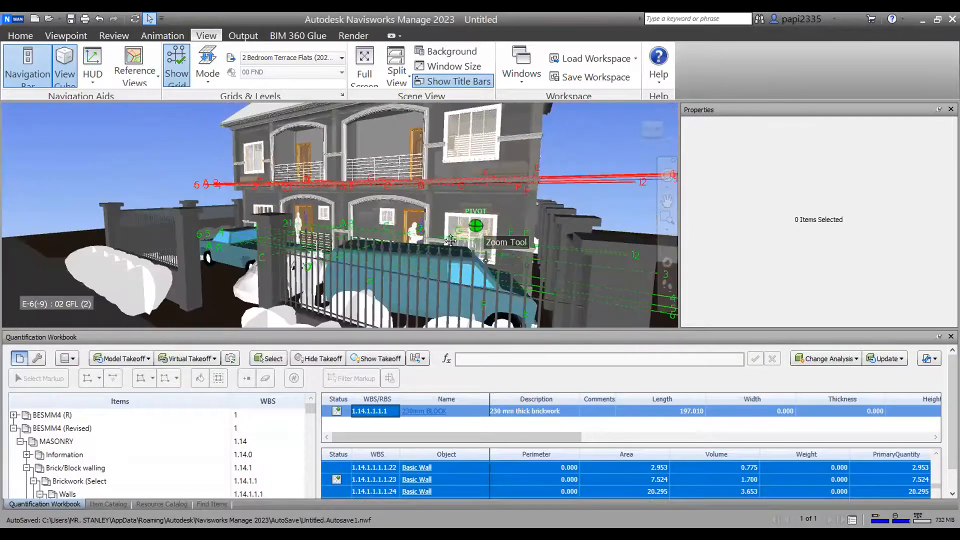
scroll(537, 209, "down", 2)
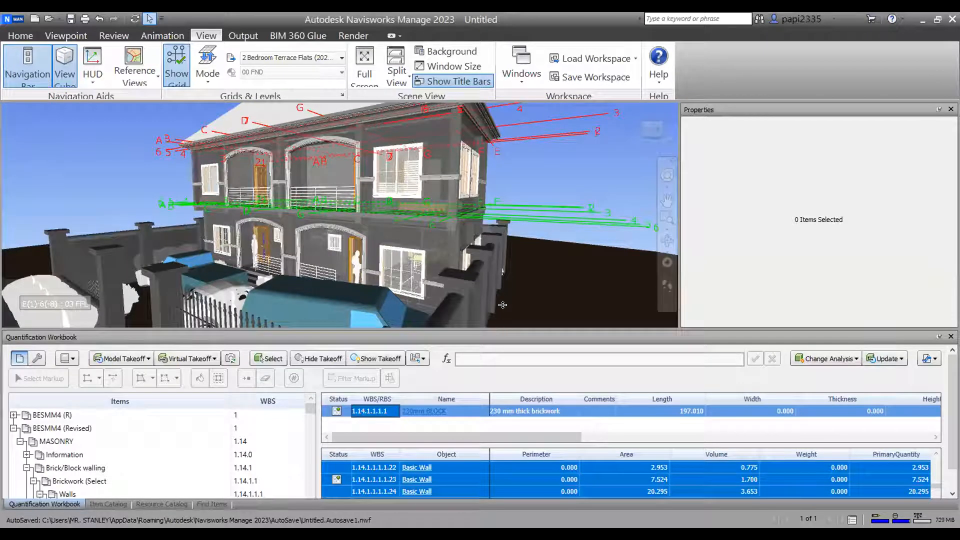
left_click_drag(497, 327, 500, 336)
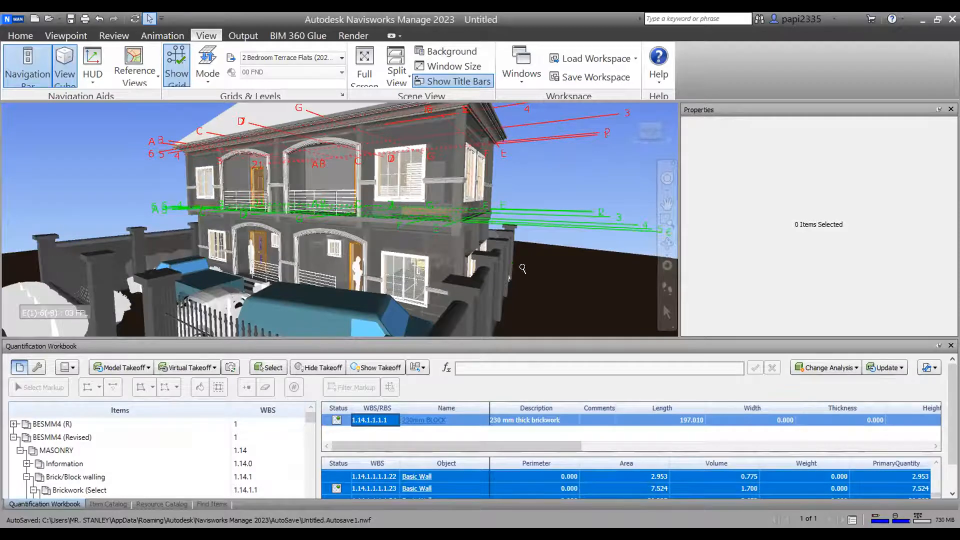
scroll(522, 268, "down", 2)
middle_click_drag(521, 268, 522, 242)
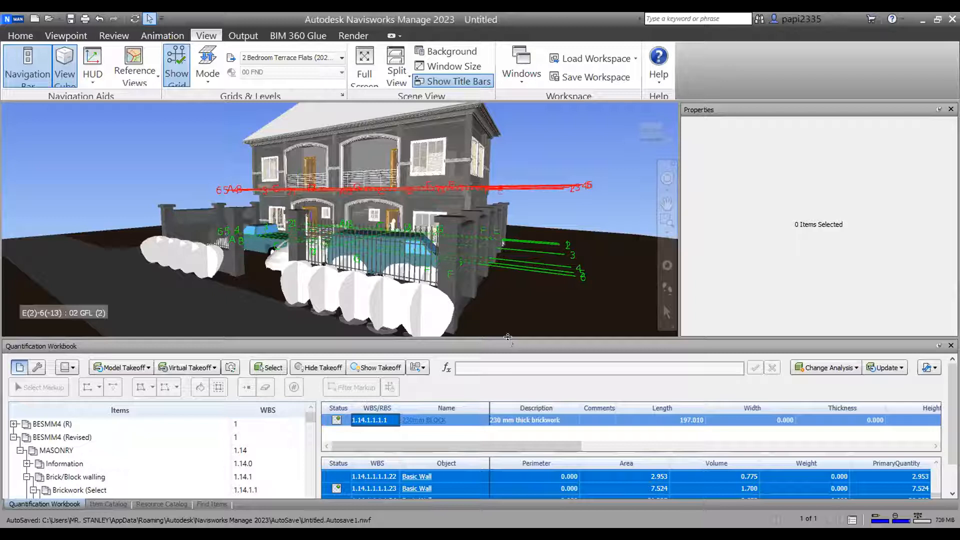
left_click_drag(507, 337, 503, 194)
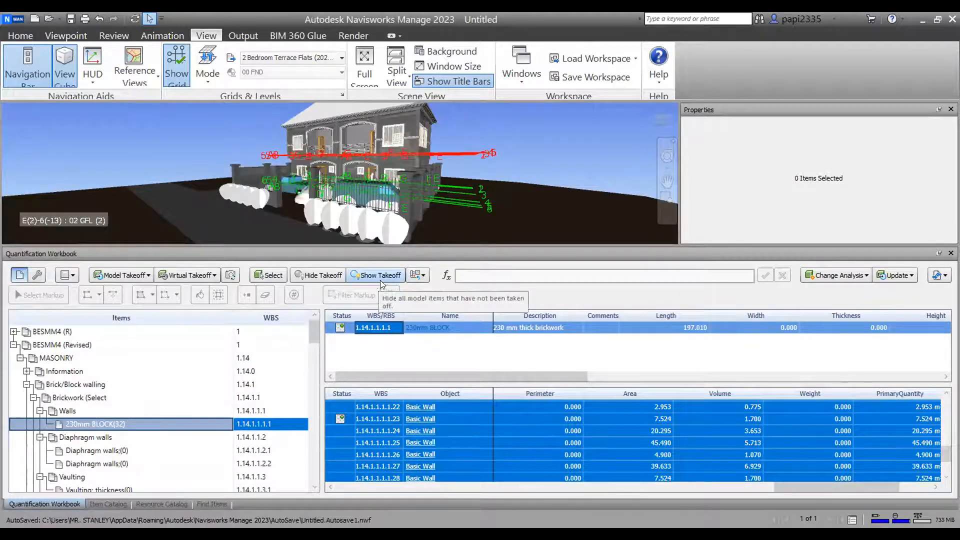
scroll(617, 439, "down", 2)
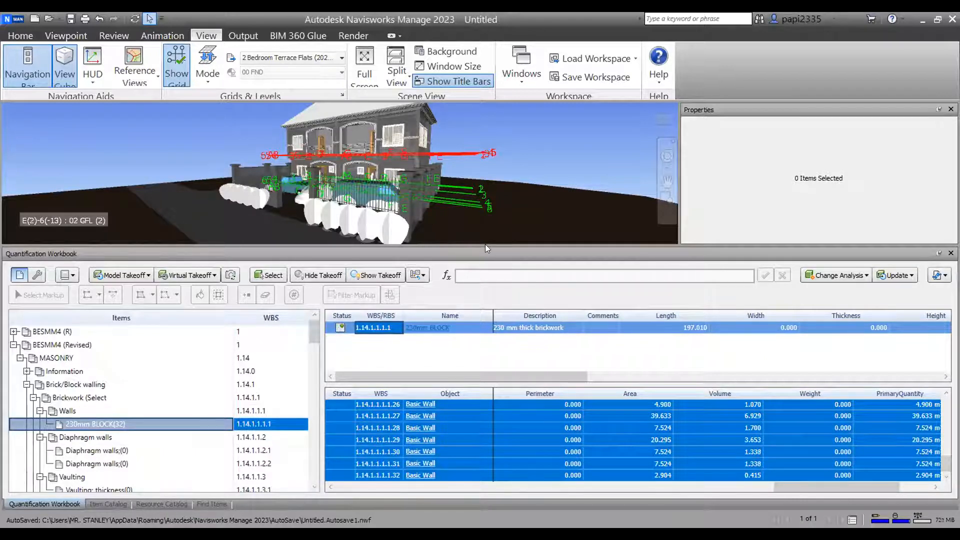
scroll(387, 144, "up", 3)
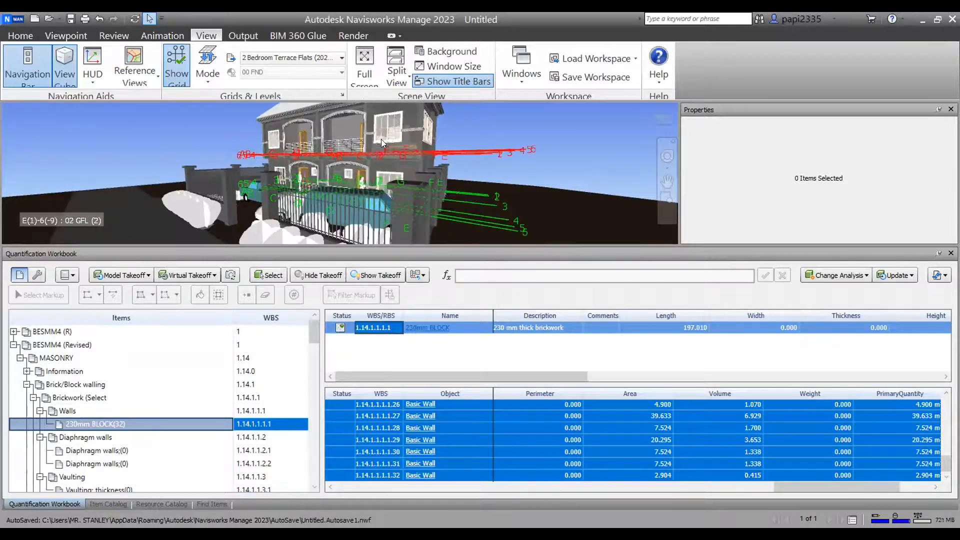
scroll(387, 144, "down", 3)
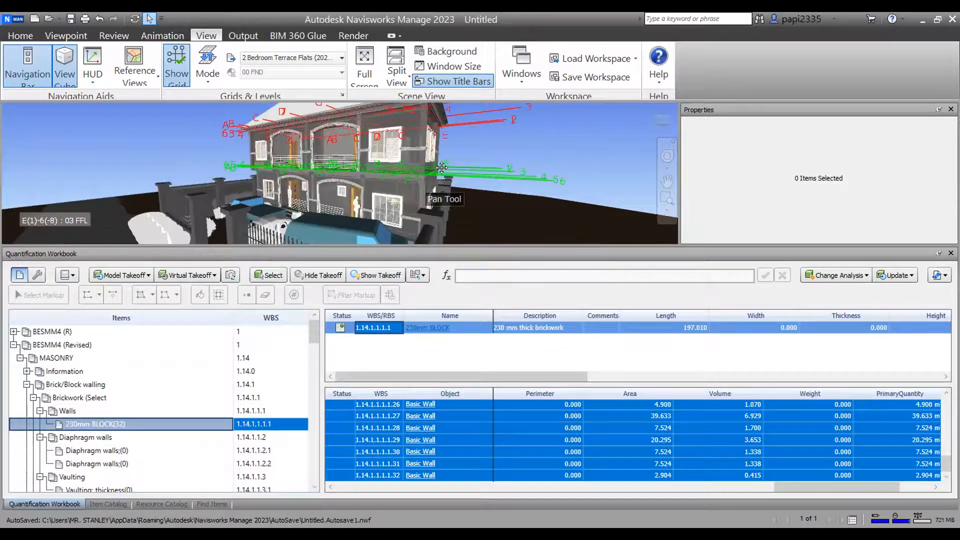
scroll(414, 187, "up", 3)
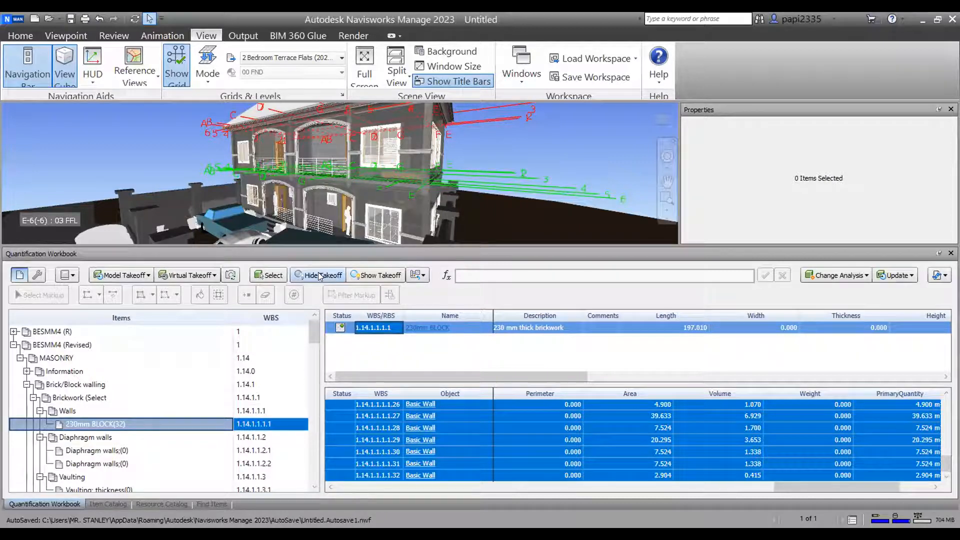
scroll(545, 137, "up", 6)
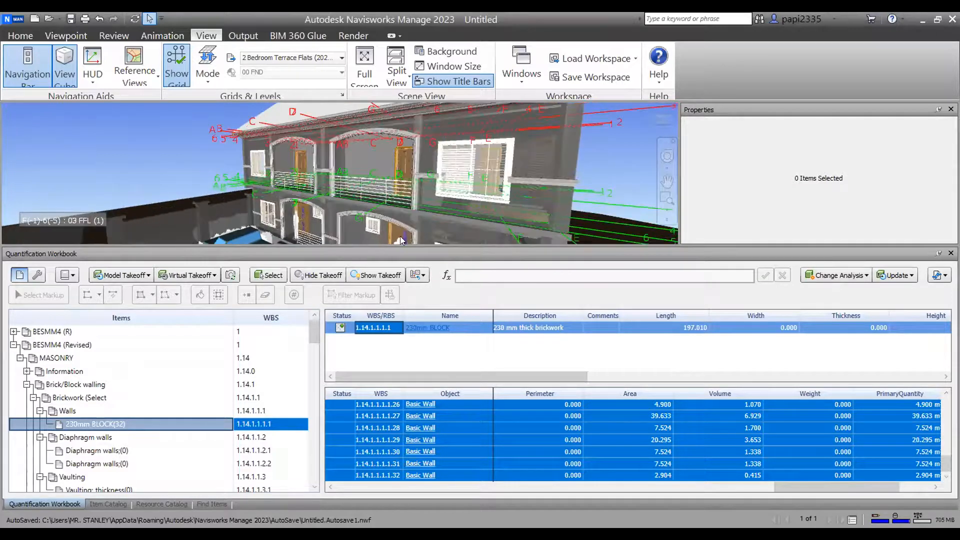
scroll(471, 145, "down", 4)
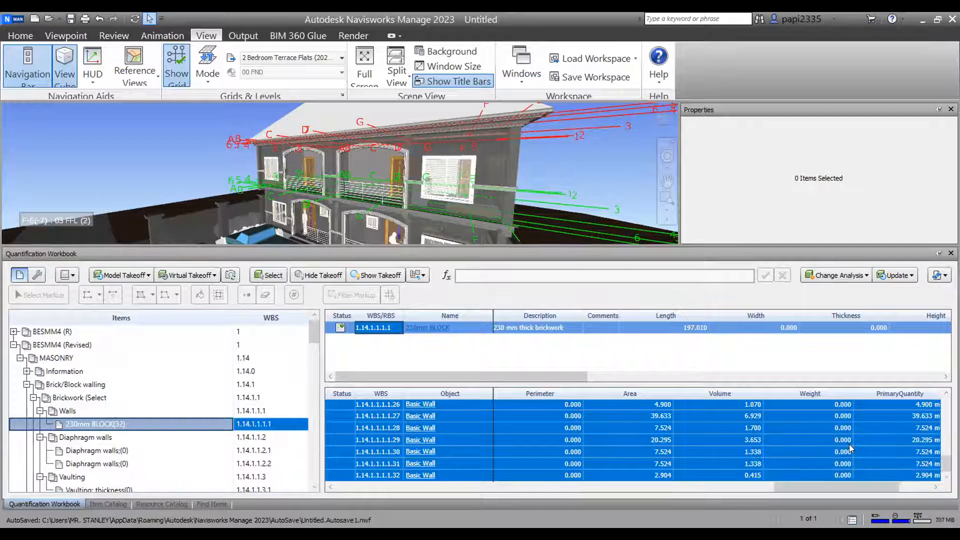
- Insert the PDF file 2 Bedroom Terrace Flats (2023) from the Building folder into the project's sheets
left_click(851, 521)
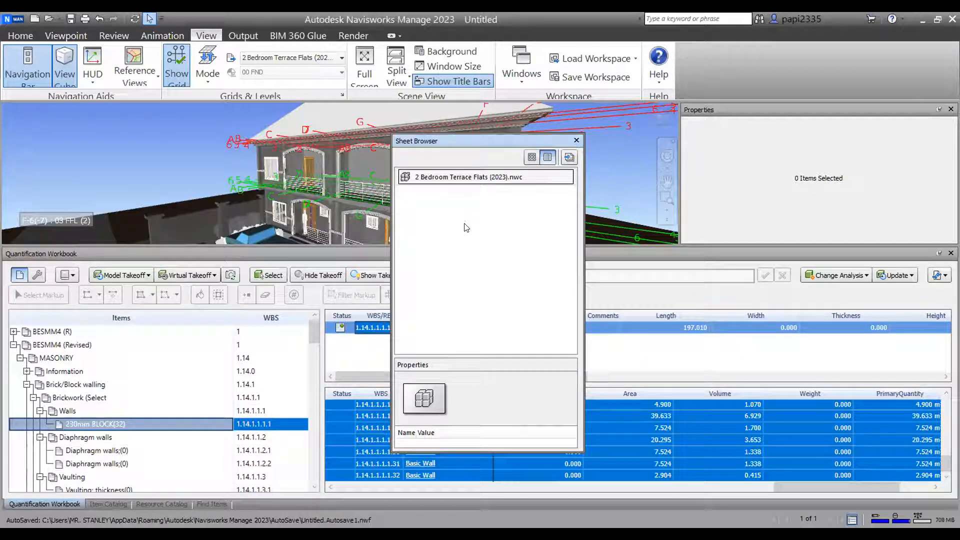
left_click(568, 159)
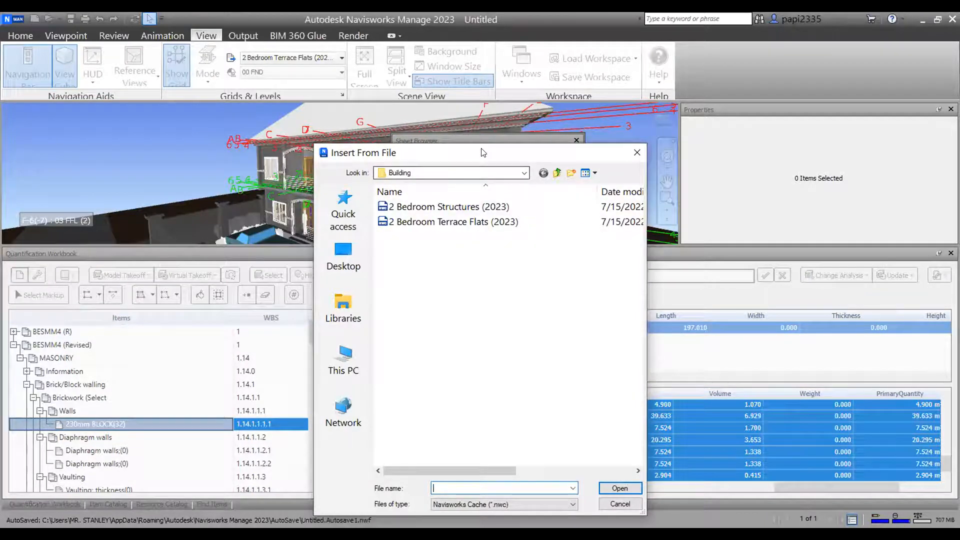
left_click_drag(484, 152, 259, 99)
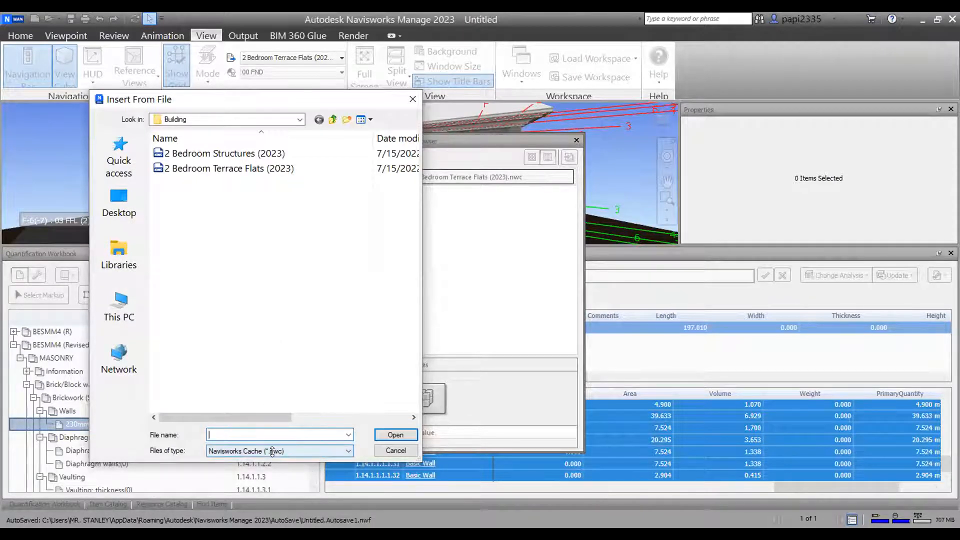
left_click(271, 451)
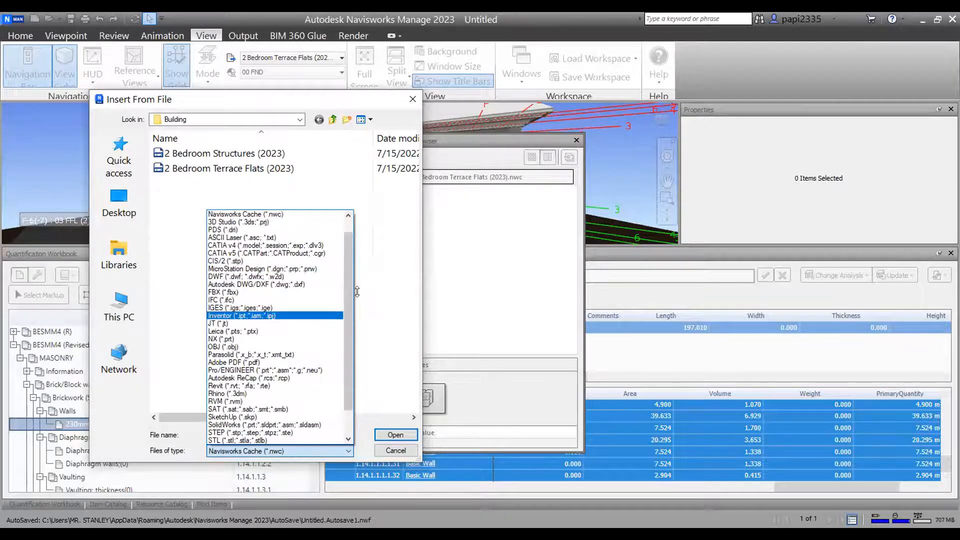
scroll(347, 286, "down", 2)
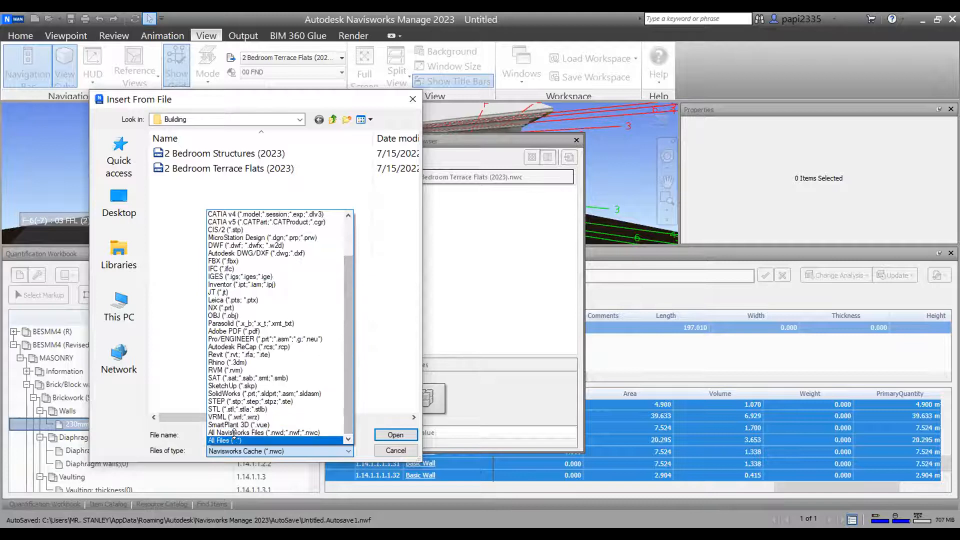
left_click(236, 438)
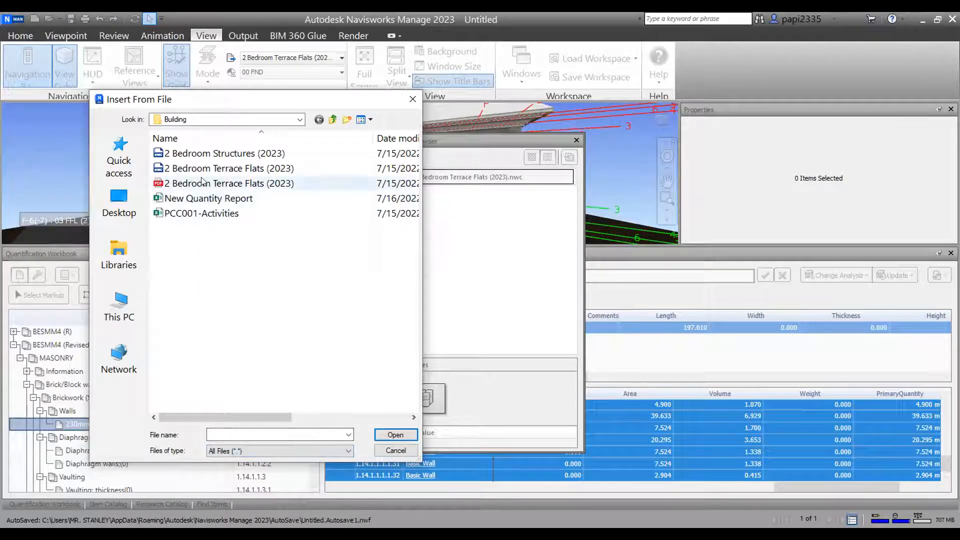
left_click(221, 183)
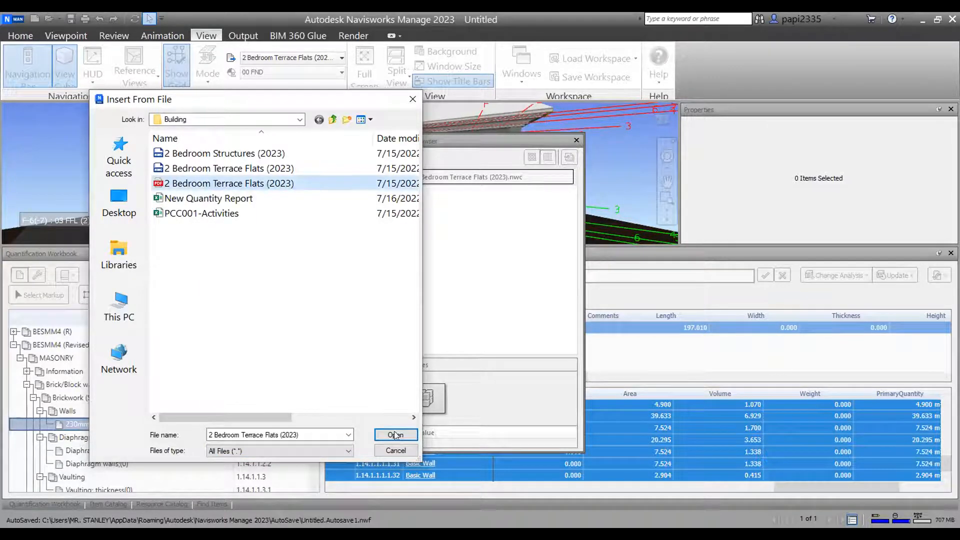
left_click(387, 435)
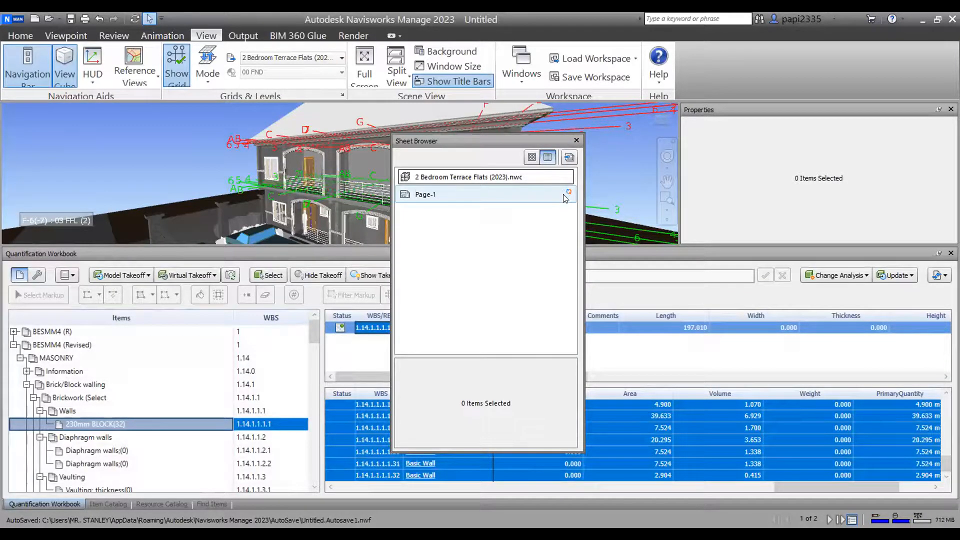
- Open the Page-1 floor plan sheet and dock the Sheet Browser beside an enlarged drawing view
left_click(475, 196)
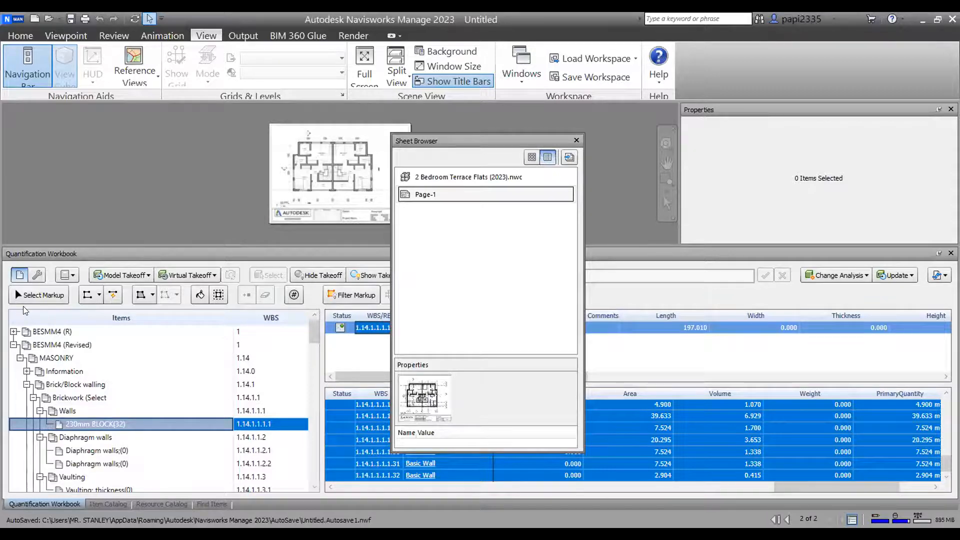
scroll(343, 167, "up", 5)
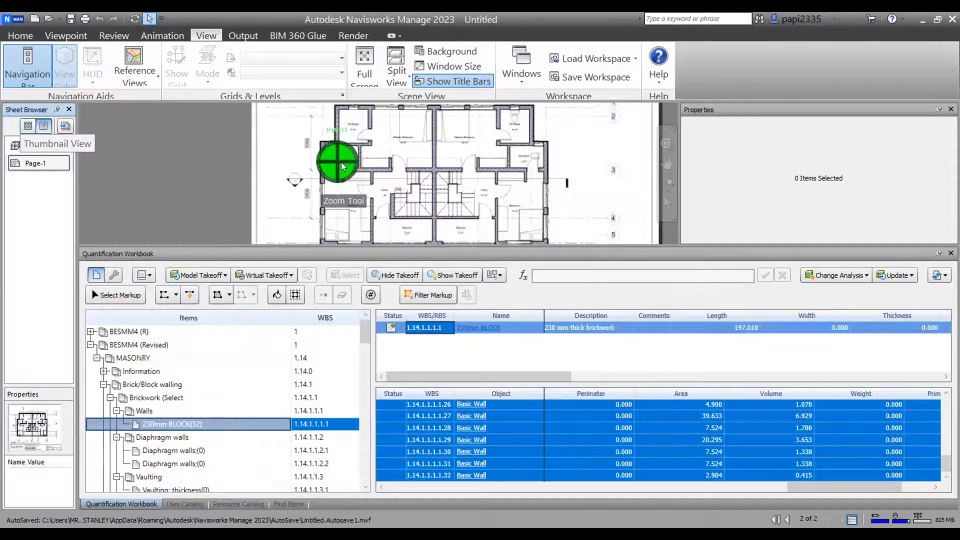
scroll(343, 166, "up", 2)
left_click_drag(522, 246, 520, 407)
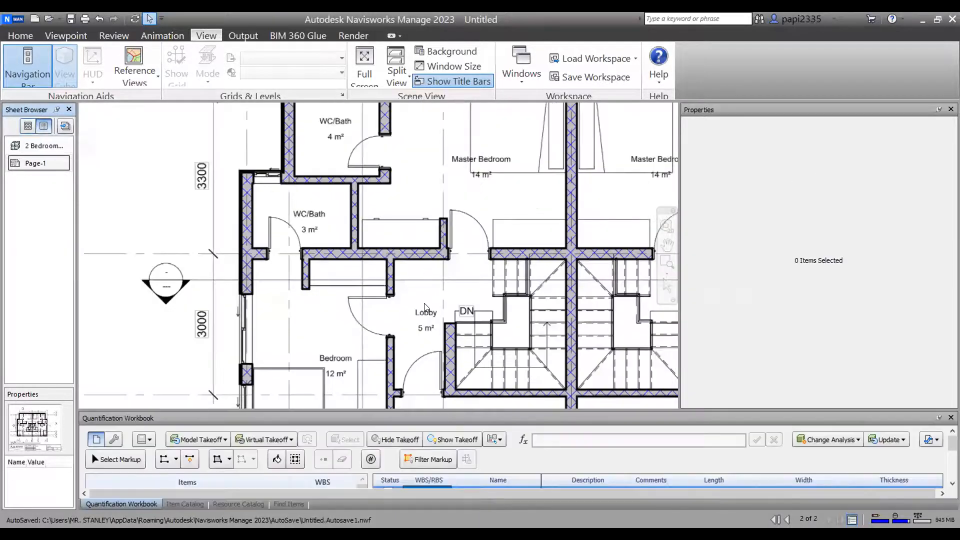
- Examine the floor plan's block walls around the bedroom, lobby and balconies and the 3000 dimension along the outer wall
scroll(424, 307, "down", 1)
middle_click_drag(424, 307, 441, 189)
middle_click_drag(477, 231, 453, 229)
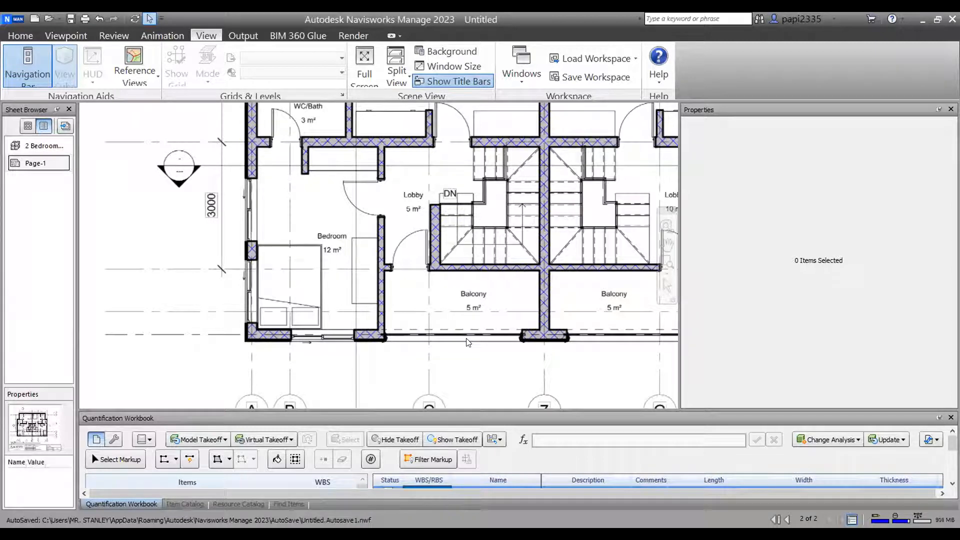
scroll(454, 319, "down", 1)
middle_click_drag(458, 208, 445, 201)
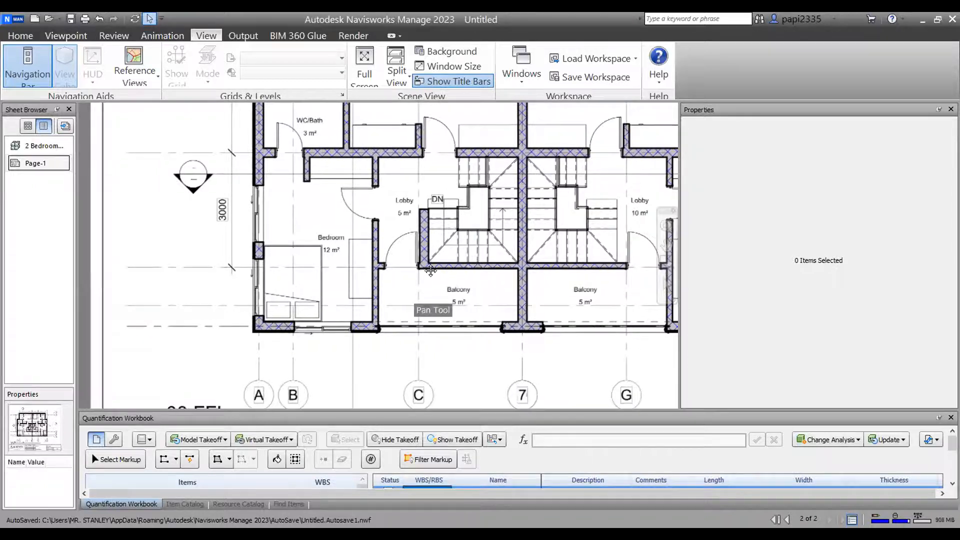
middle_click_drag(431, 271, 421, 286)
scroll(365, 322, "up", 1)
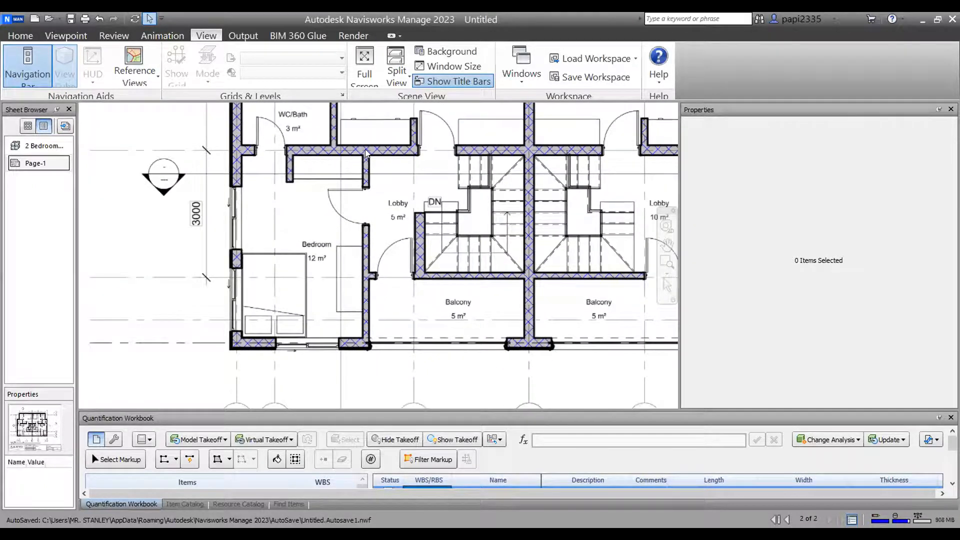
scroll(366, 152, "up", 4)
scroll(368, 185, "up", 1)
scroll(369, 185, "down", 2)
scroll(369, 185, "up", 5)
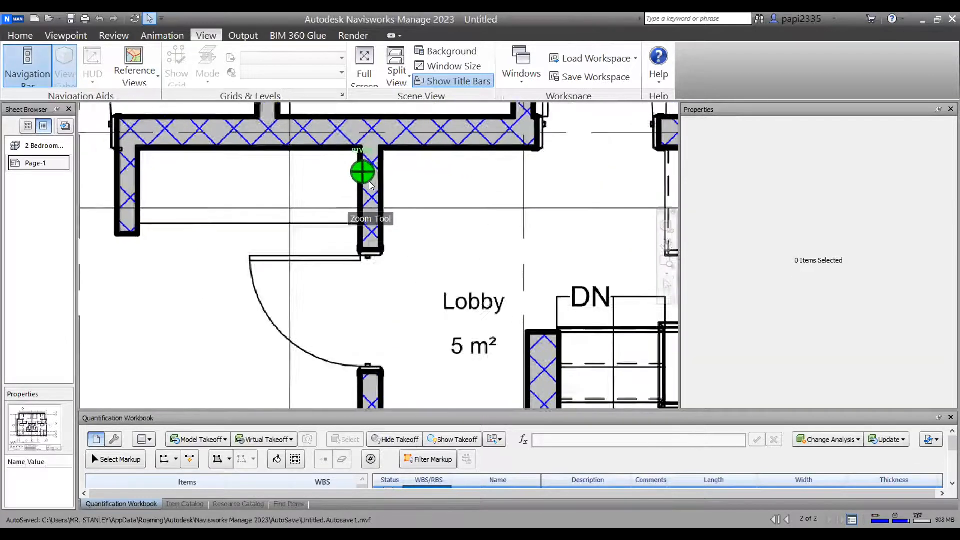
scroll(370, 186, "down", 2)
scroll(369, 192, "down", 3)
scroll(370, 194, "down", 3)
scroll(206, 235, "up", 4)
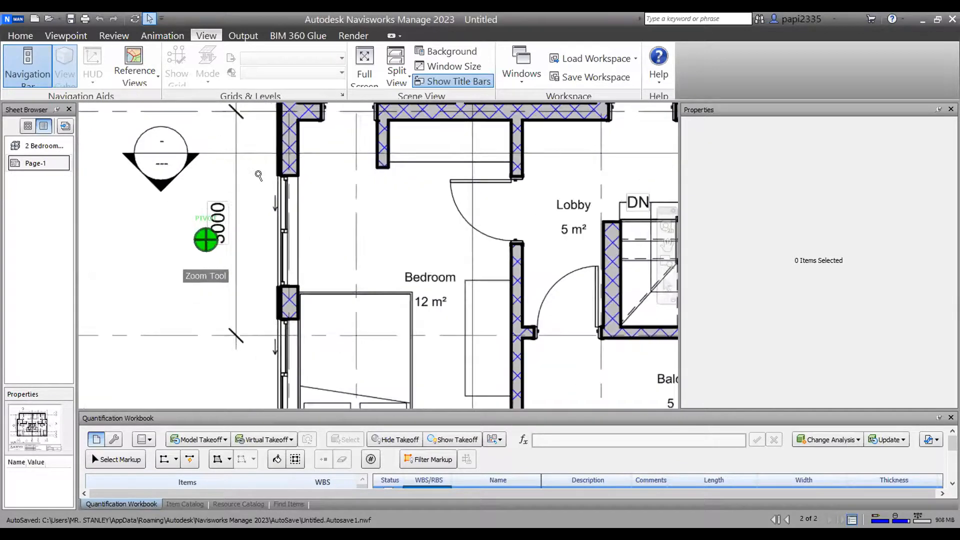
middle_click_drag(259, 175, 280, 232)
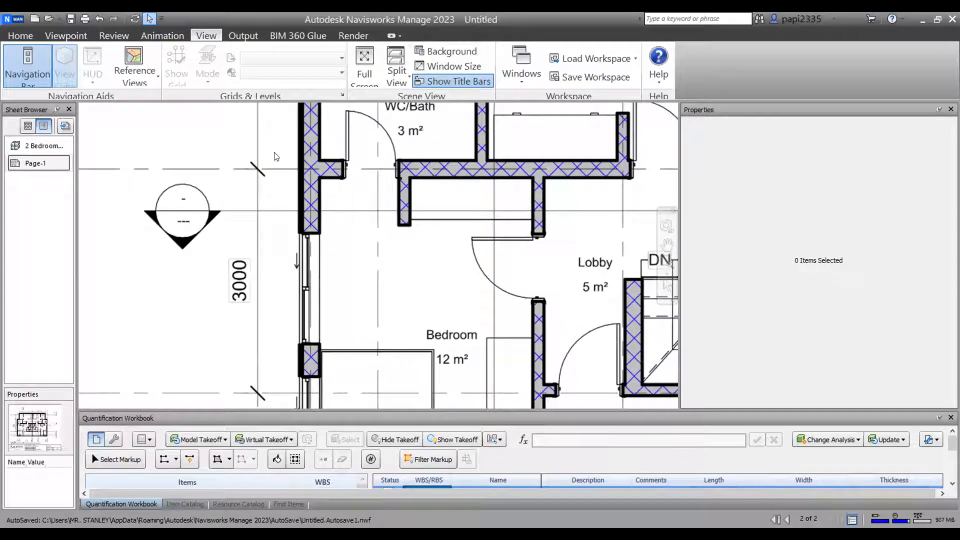
scroll(266, 201, "down", 3)
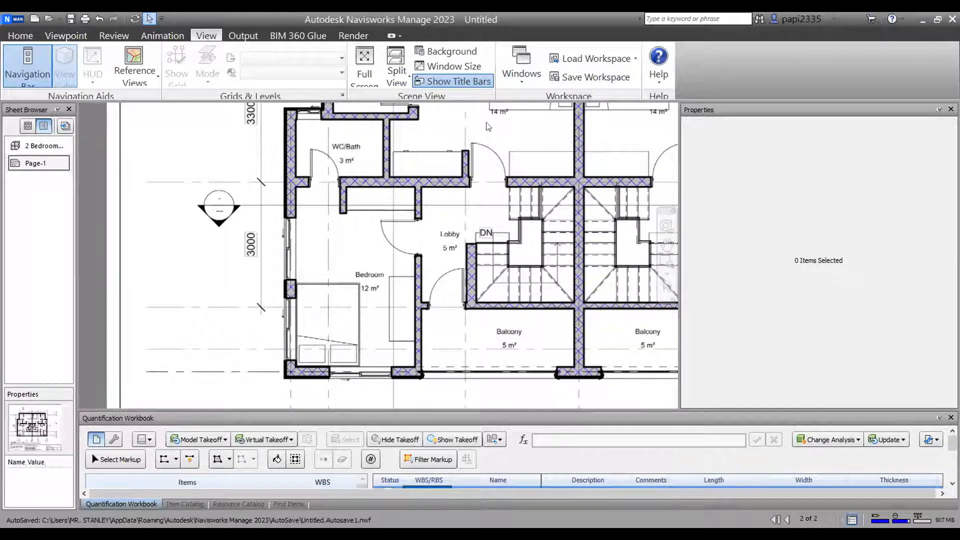
- Open Set Scale by Measurement and start a new measurement, bringing the plan's 3000 dimension into clear view
left_click(521, 75)
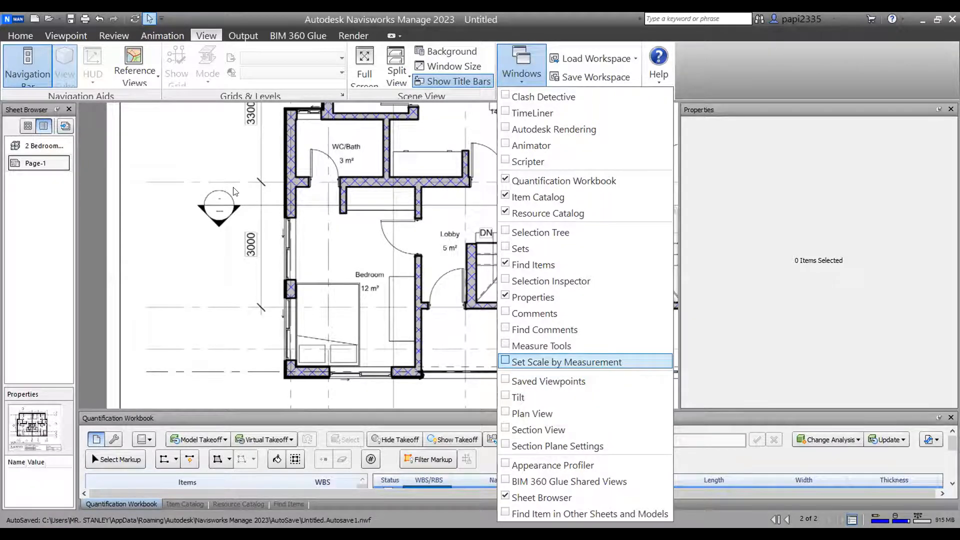
left_click(516, 363)
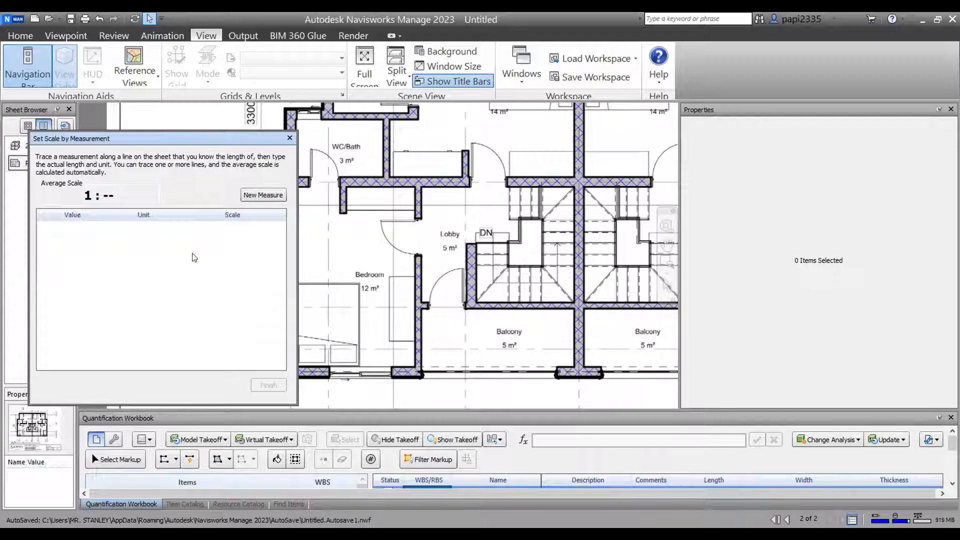
left_click(256, 197)
middle_click_drag(574, 242, 767, 255)
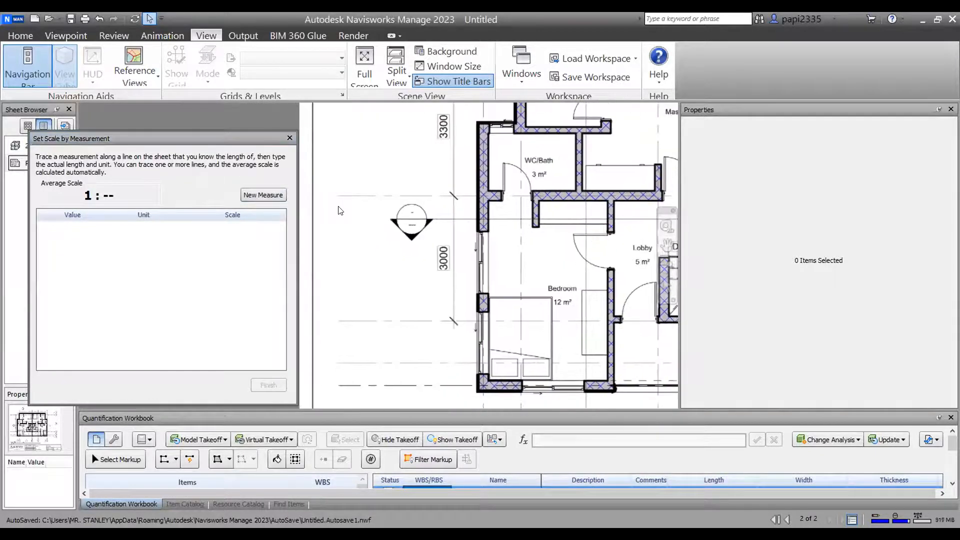
left_click(256, 197)
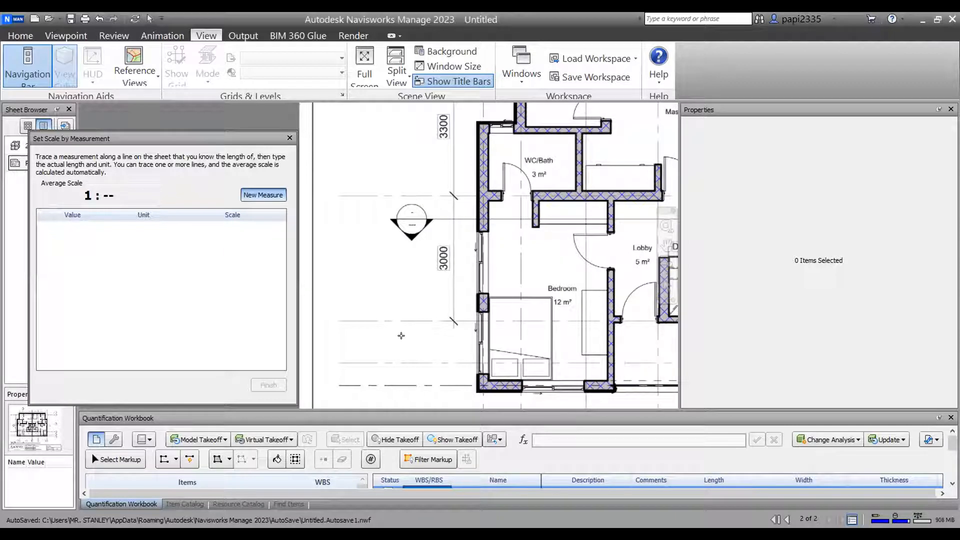
left_click(258, 197)
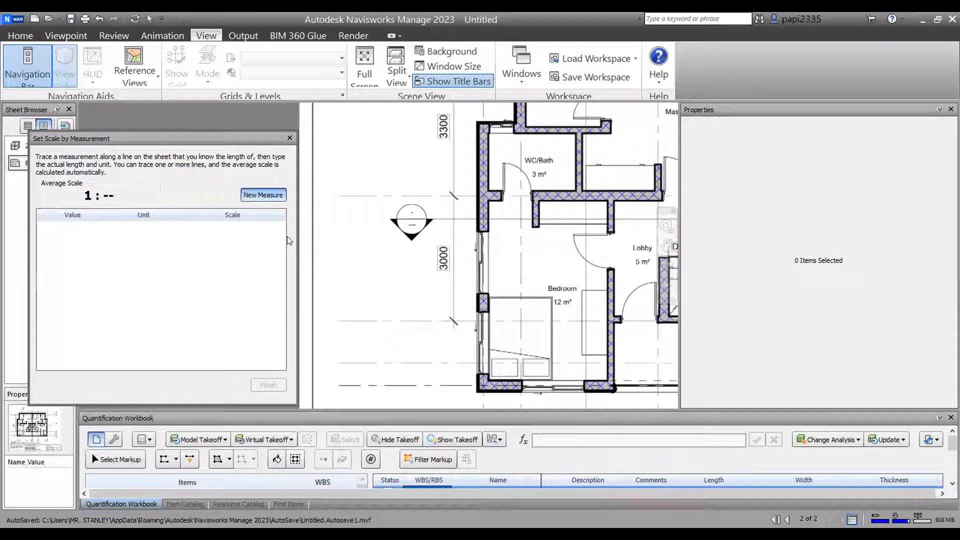
- Trace the scale measurement along the plan's 3000 dimension line, from its lower tick mark to its upper tick mark
scroll(357, 253, "down", 3)
middle_click_drag(628, 295, 490, 336)
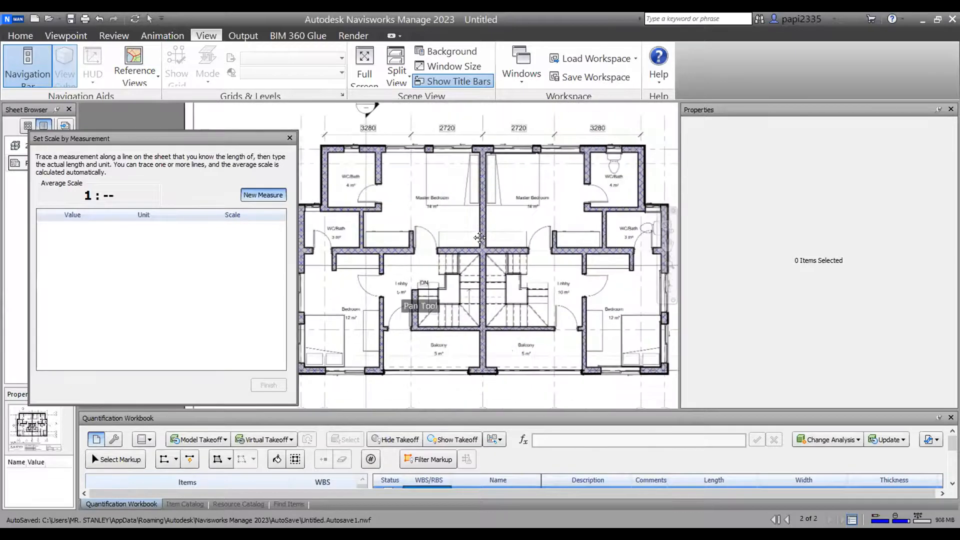
scroll(380, 310, "up", 5)
scroll(386, 340, "up", 6)
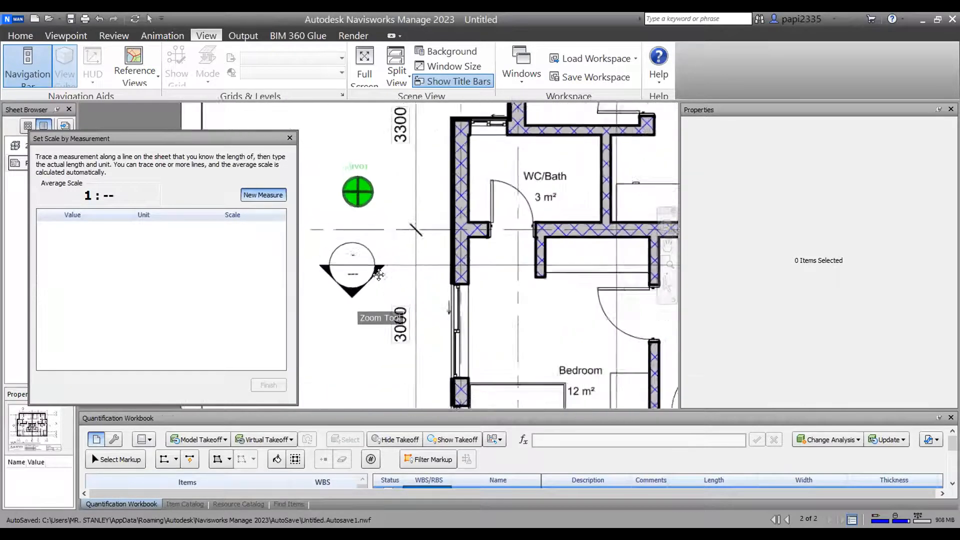
scroll(450, 161, "down", 1)
scroll(470, 215, "down", 3)
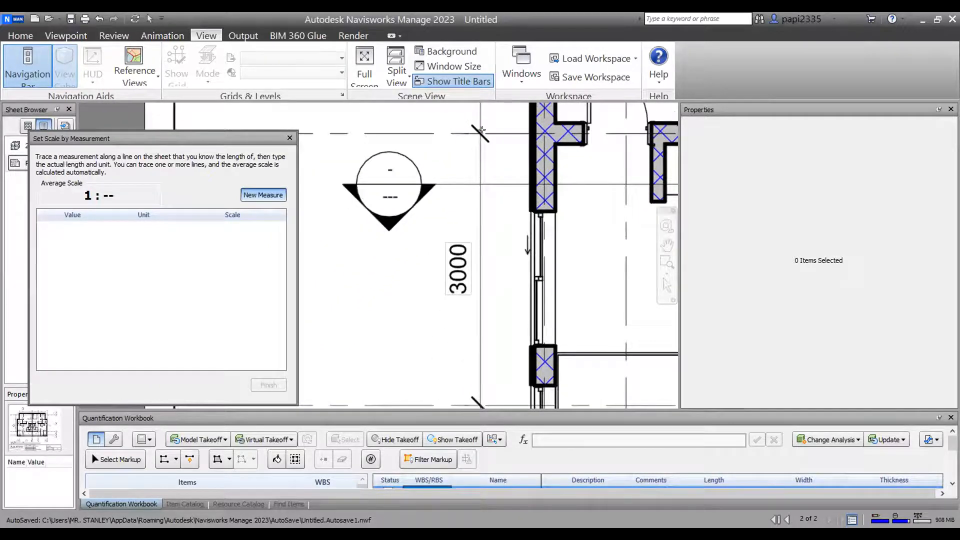
scroll(483, 326, "up", 4)
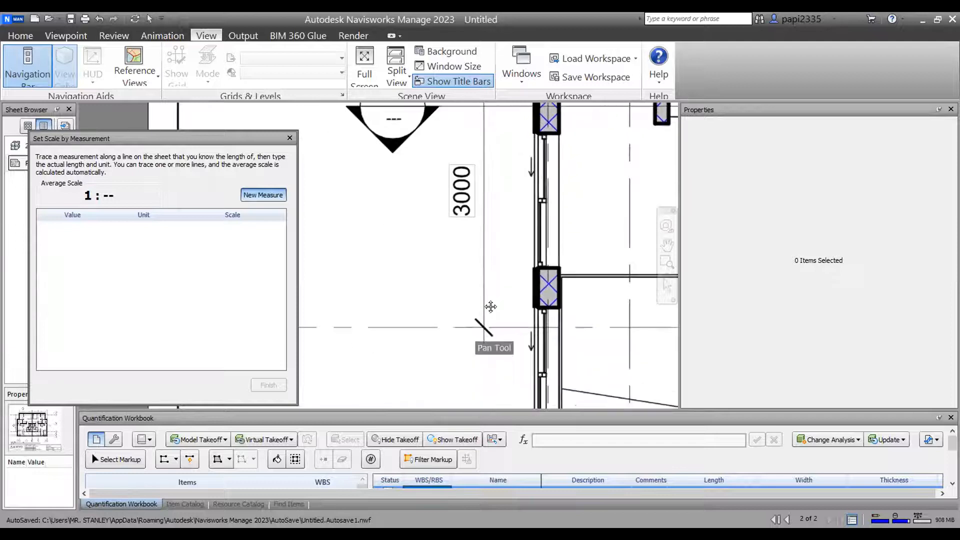
scroll(483, 326, "up", 4)
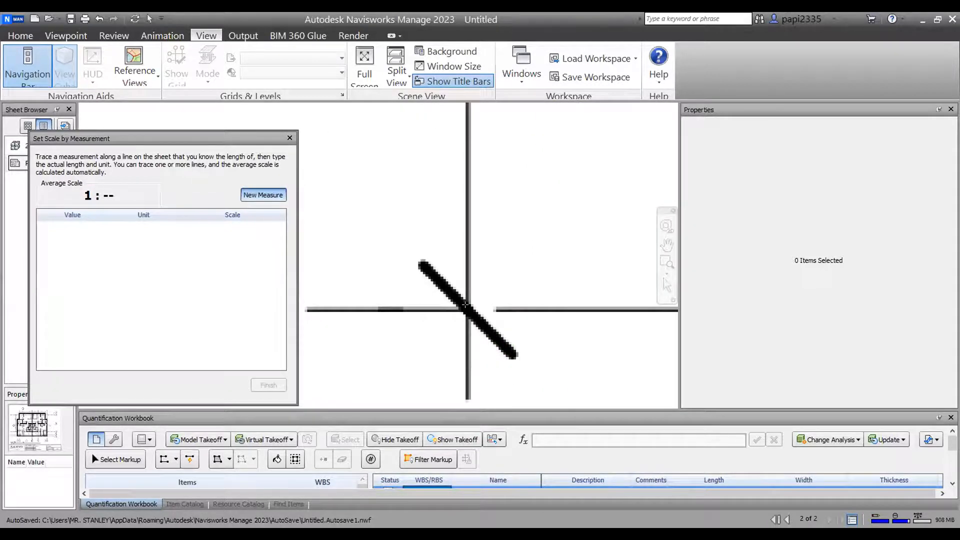
scroll(465, 305, "down", 4)
scroll(463, 312, "down", 2)
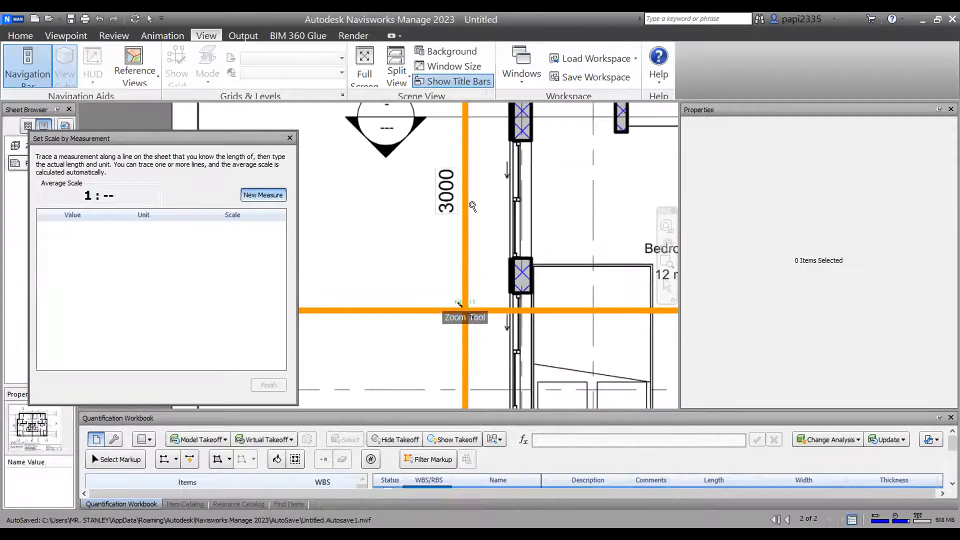
middle_click_drag(472, 154, 471, 264)
scroll(461, 173, "up", 2)
scroll(463, 207, "up", 4)
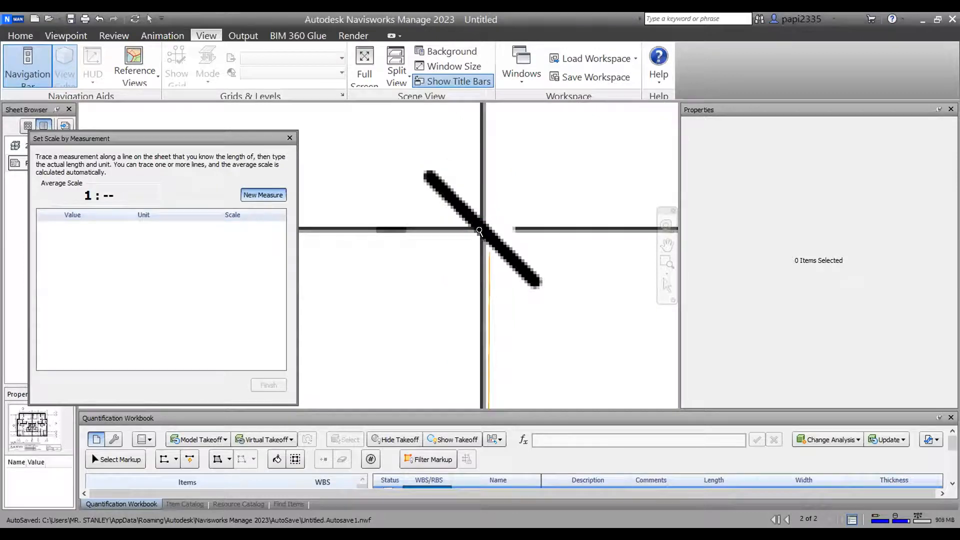
left_click(479, 230)
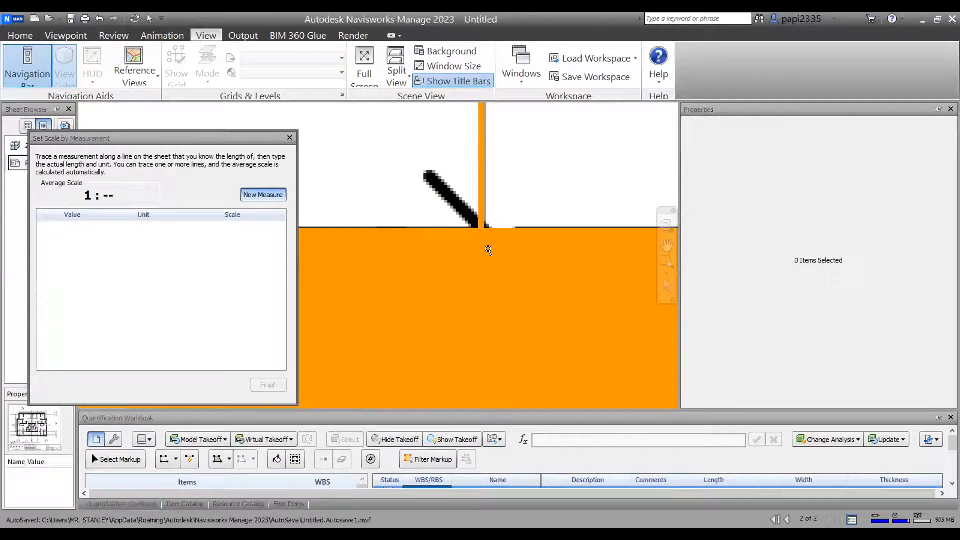
- Set the traced line's real length to 3000 millimeters and finish setting the sheet scale
left_click(455, 285)
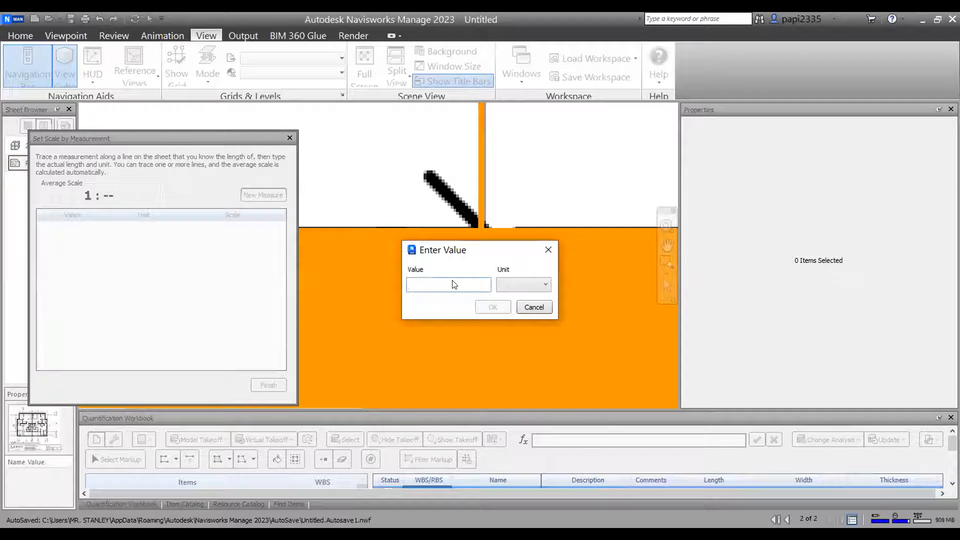
type("3000")
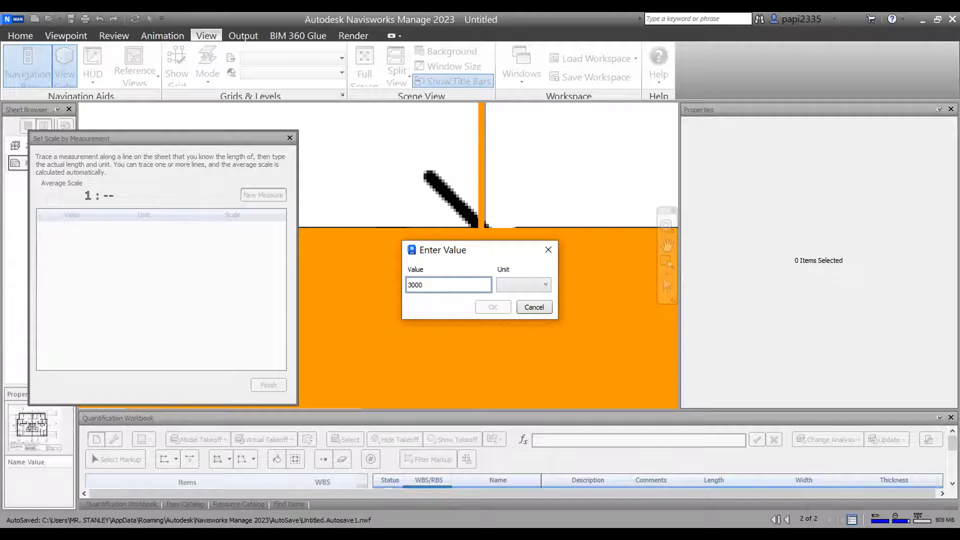
left_click(521, 285)
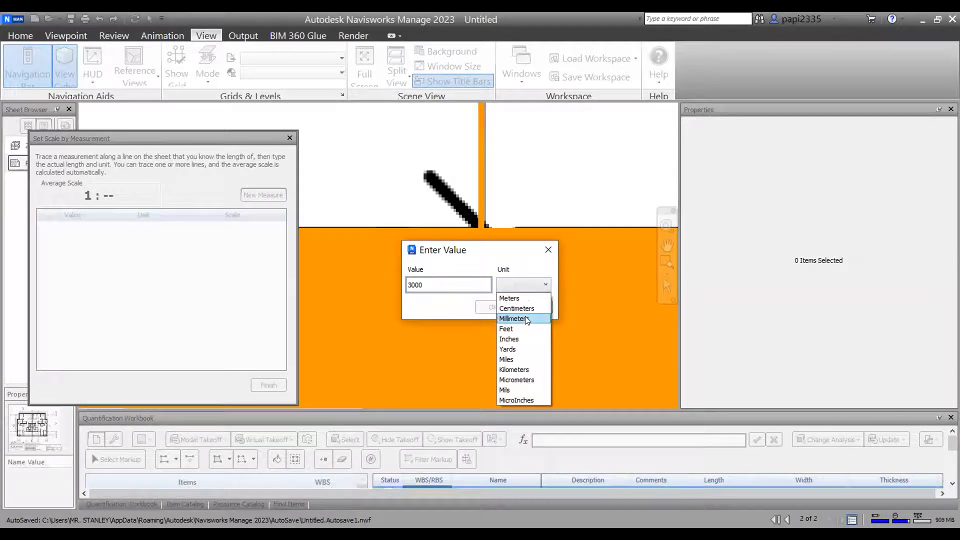
left_click(525, 316)
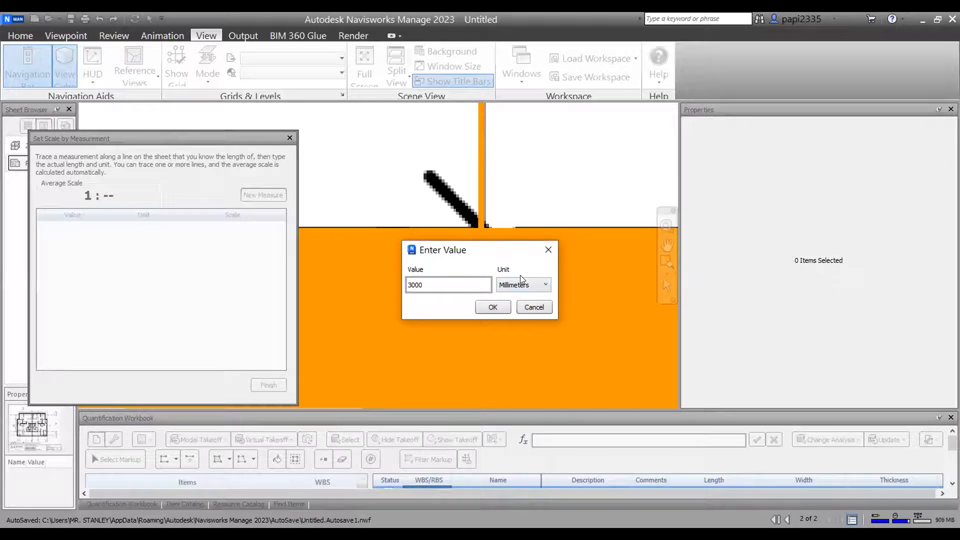
left_click(492, 308)
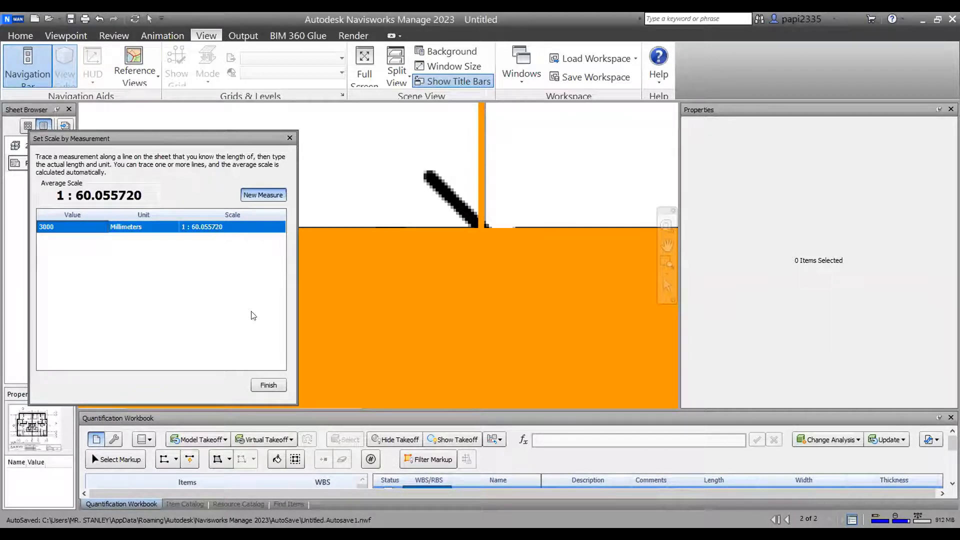
left_click(269, 385)
- Measure the 3280 dimension above the upper-left WC/Bath point to point, between its two tick marks, to check the scale
scroll(402, 186, "up", 5)
scroll(401, 185, "down", 8)
scroll(559, 222, "down", 5)
scroll(479, 190, "up", 1)
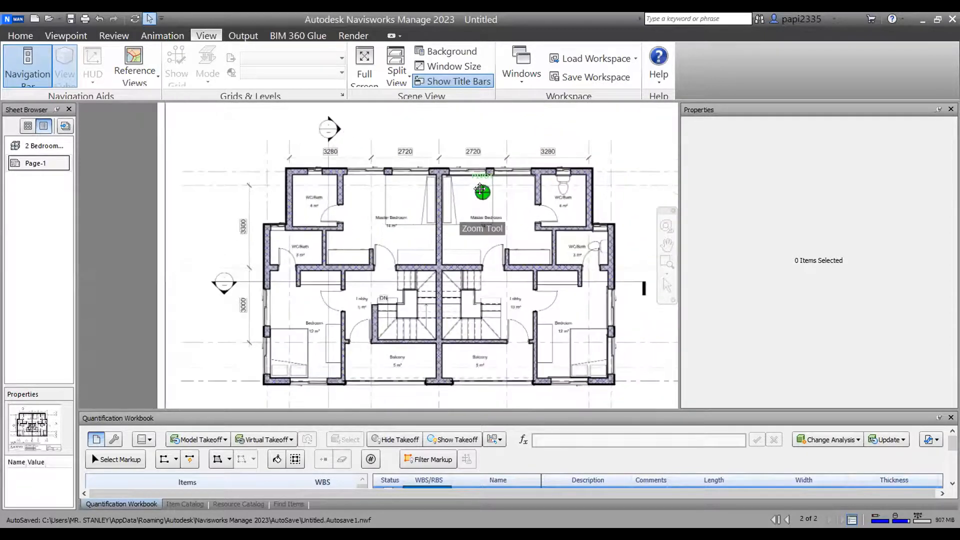
scroll(480, 190, "up", 1)
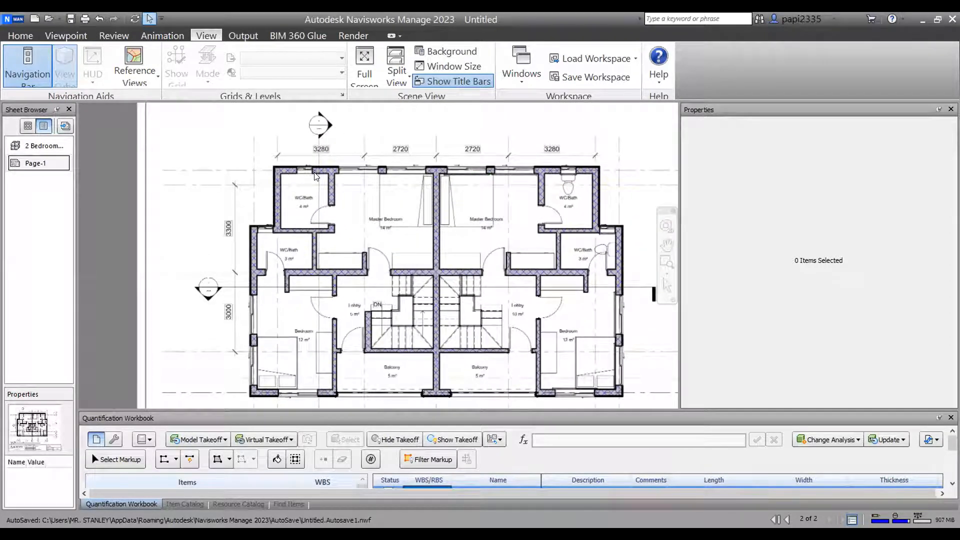
left_click(114, 36)
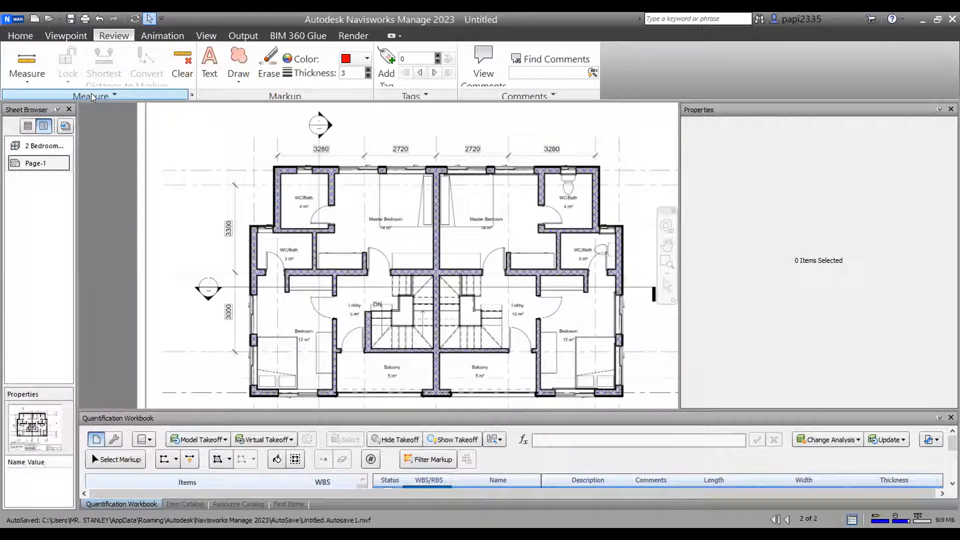
left_click(23, 80)
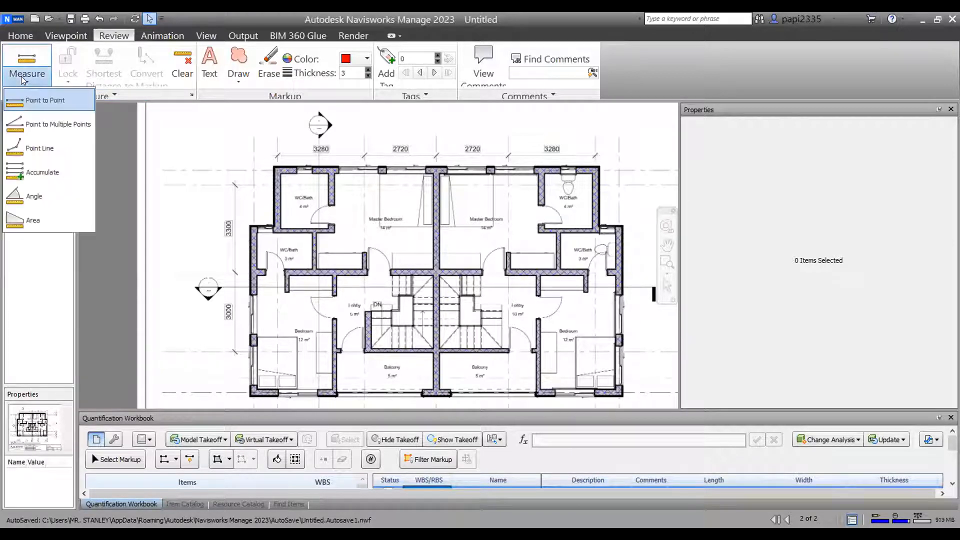
left_click(30, 101)
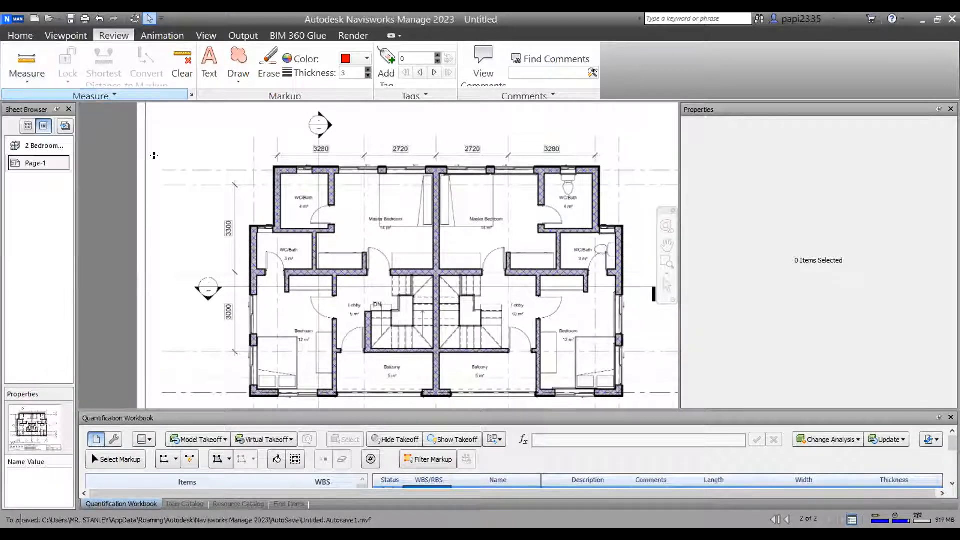
scroll(260, 118, "up", 5)
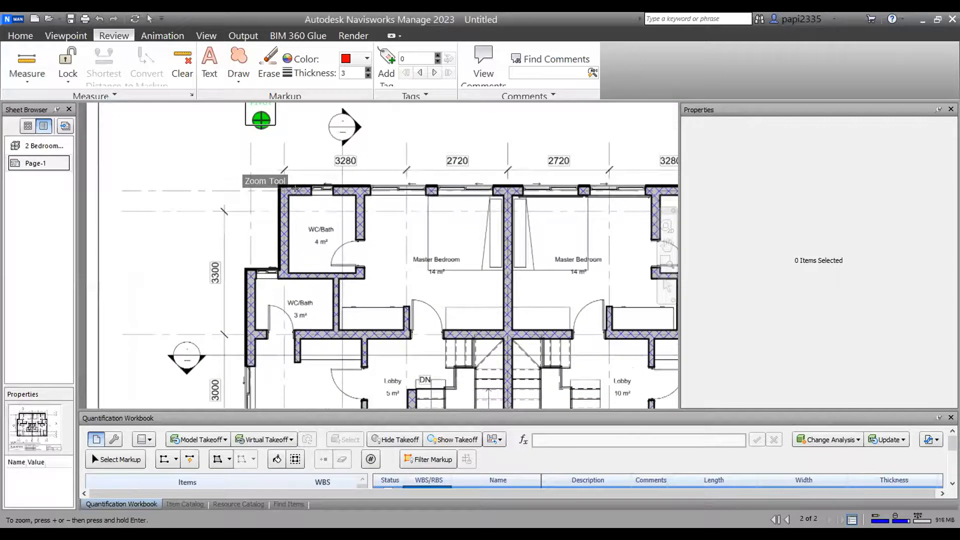
scroll(336, 246, "up", 5)
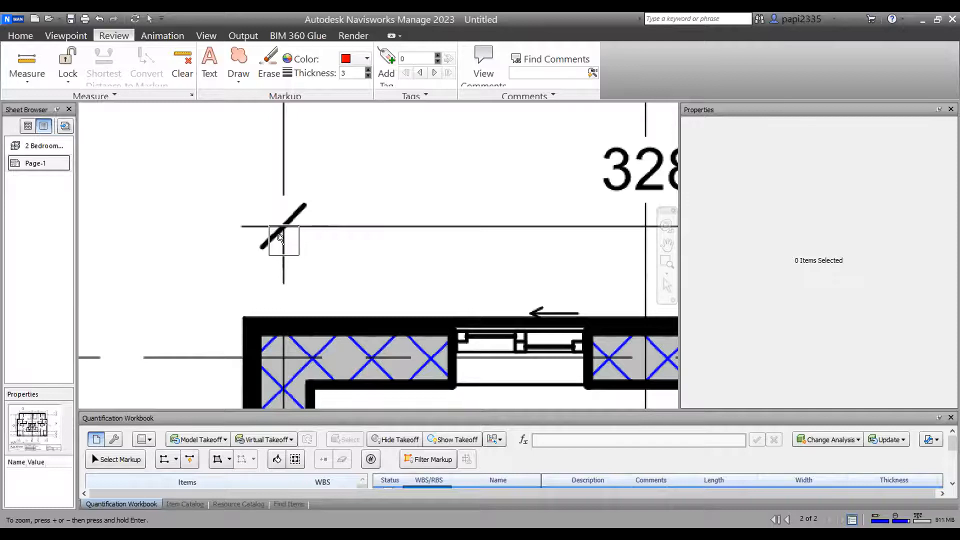
left_click(282, 241)
scroll(280, 240, "down", 1)
middle_click_drag(510, 260, 385, 260)
middle_click_drag(591, 254, 501, 255)
scroll(555, 247, "up", 2)
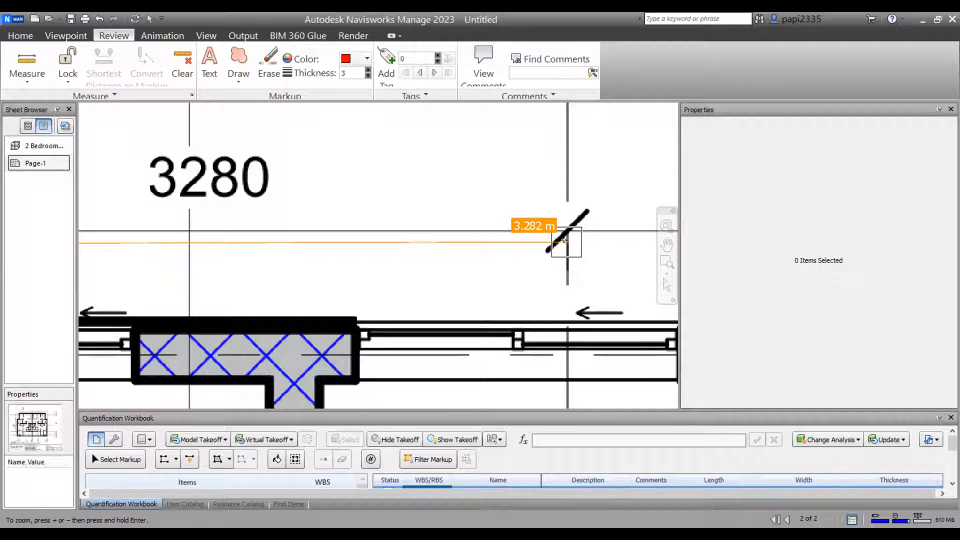
left_click(564, 240)
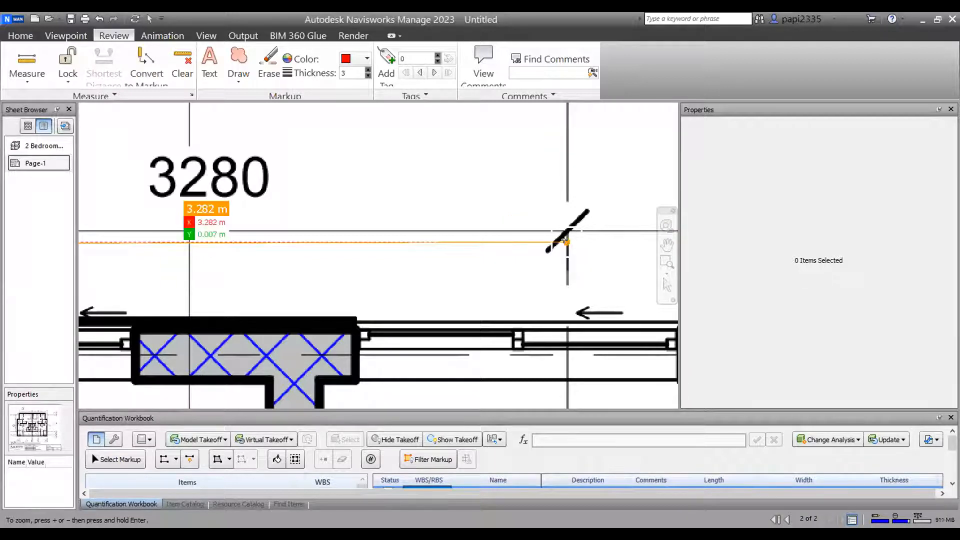
- Enlarge the Quantification Workbook so the Walls group and its takeoff rows are in view below the floor plan
scroll(554, 222, "down", 5)
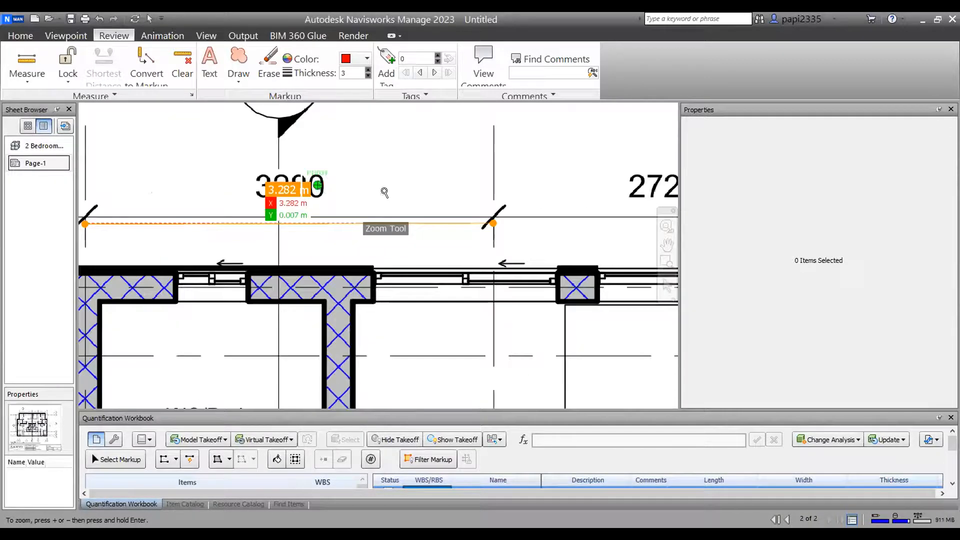
scroll(388, 187, "down", 4)
middle_click_drag(410, 281, 420, 186)
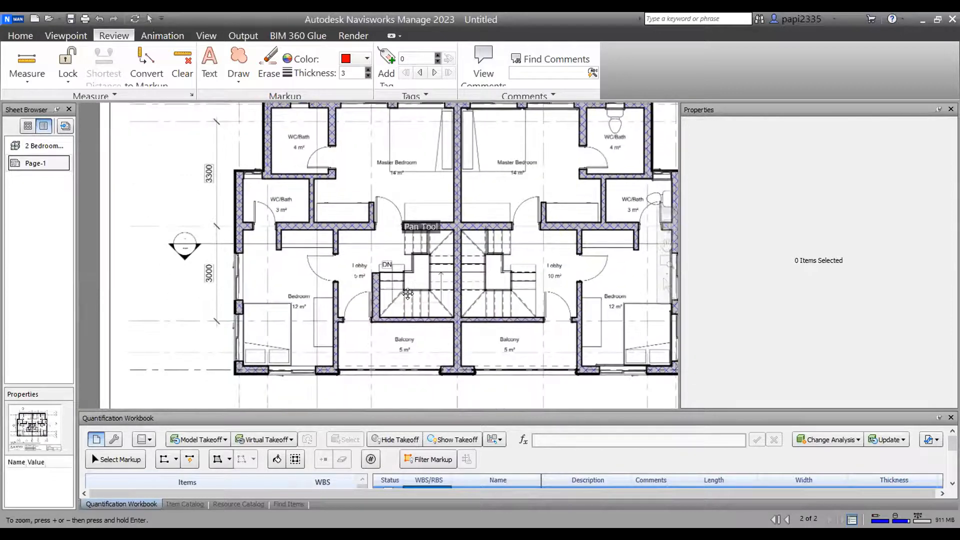
scroll(336, 302, "up", 4)
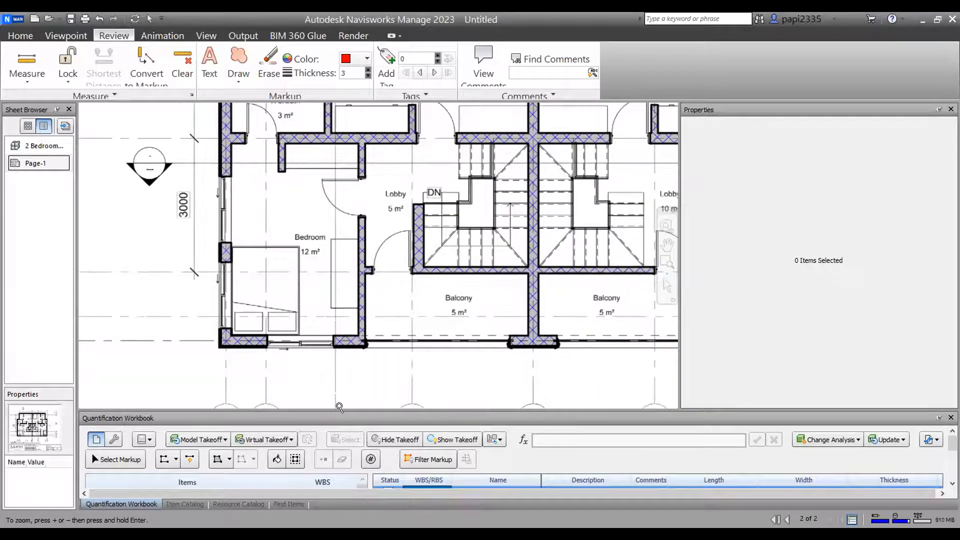
left_click_drag(339, 408, 365, 224)
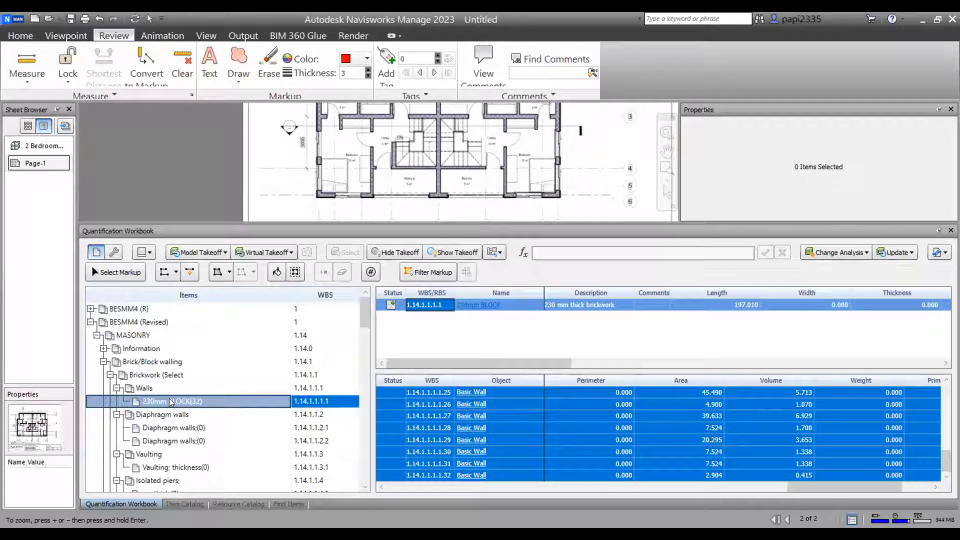
- Duplicate the 230mm BLOCK item within the Walls group of the Item Catalog
left_click(185, 503)
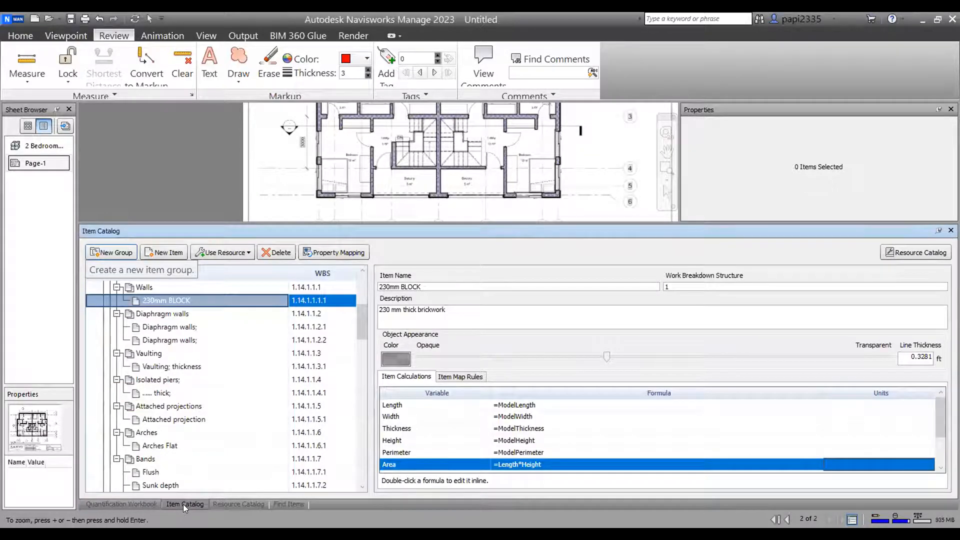
right_click(153, 299)
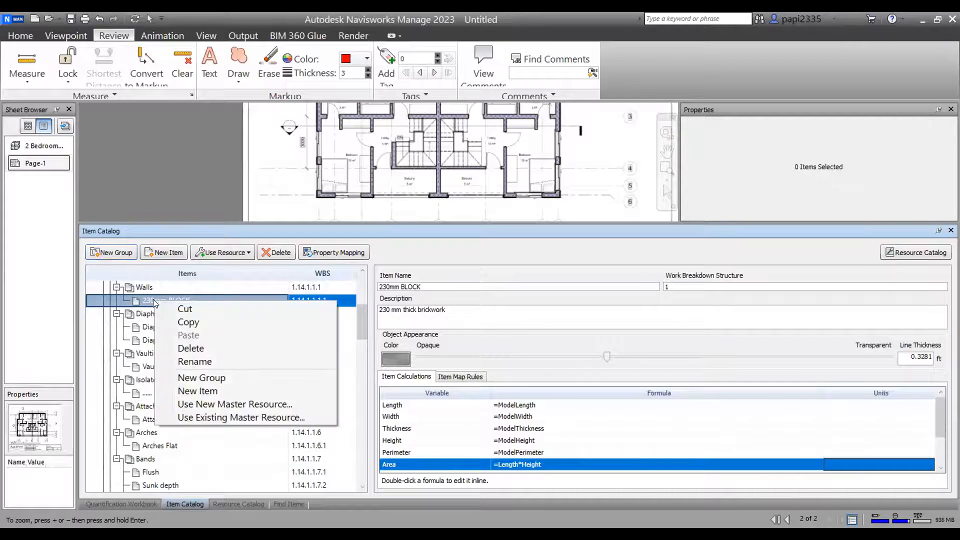
left_click(189, 324)
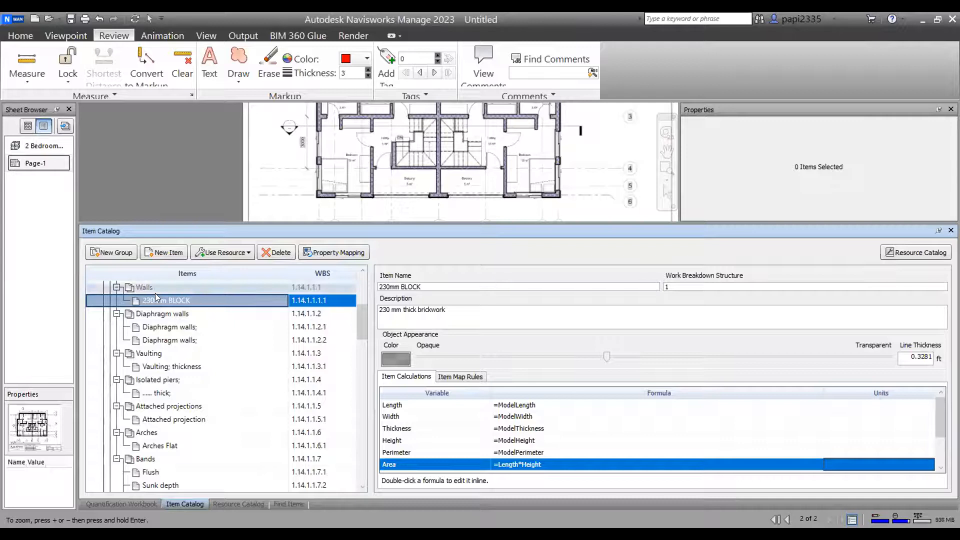
left_click(141, 287)
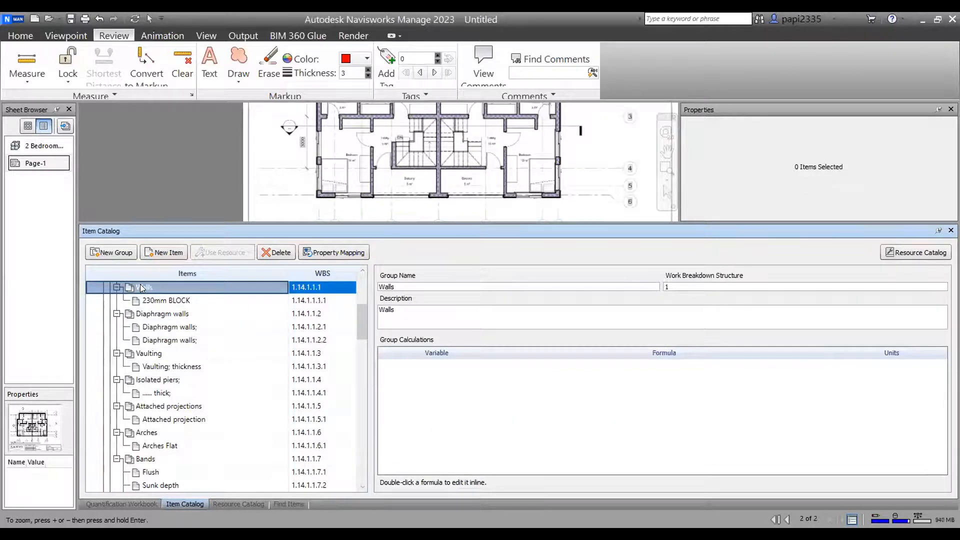
right_click(140, 283)
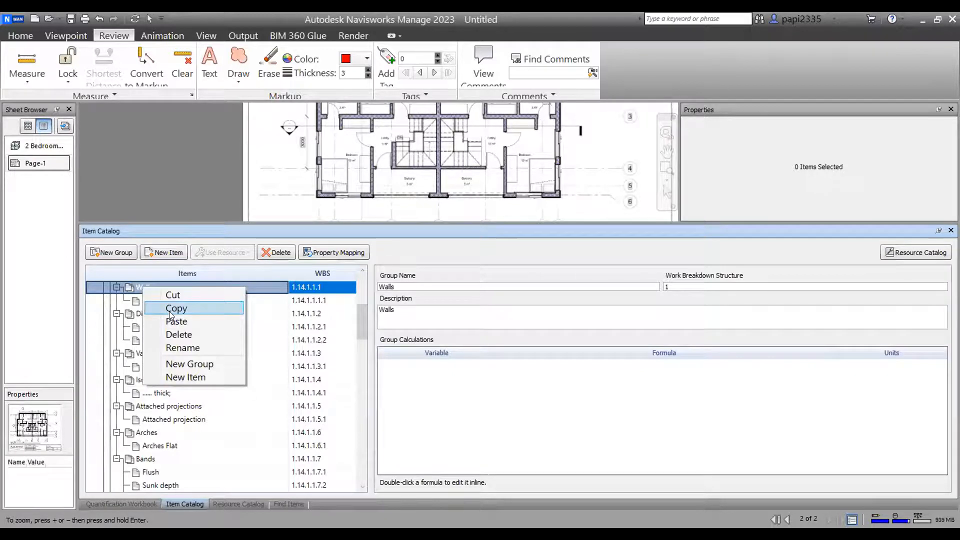
left_click(184, 321)
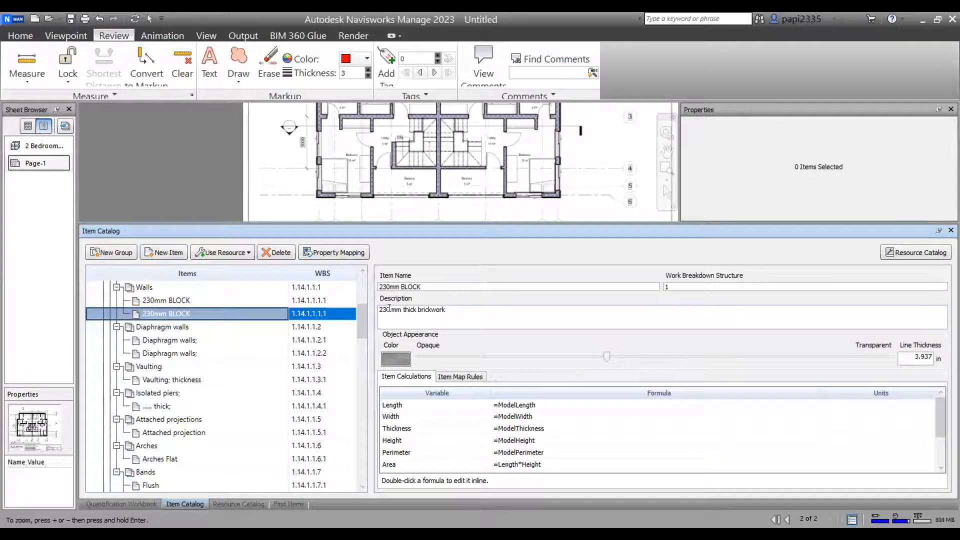
- Describe the copied item as 150 mm thick brickwork, rename it 150mm BLOCK, and return to the Quantification Workbook
type("1")
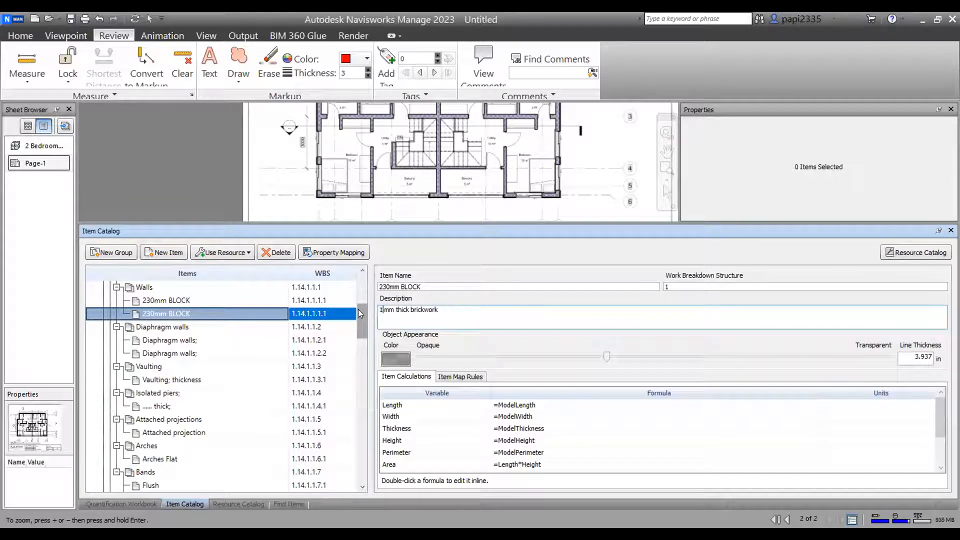
type("50")
left_click_drag(390, 285, 370, 289)
type("150")
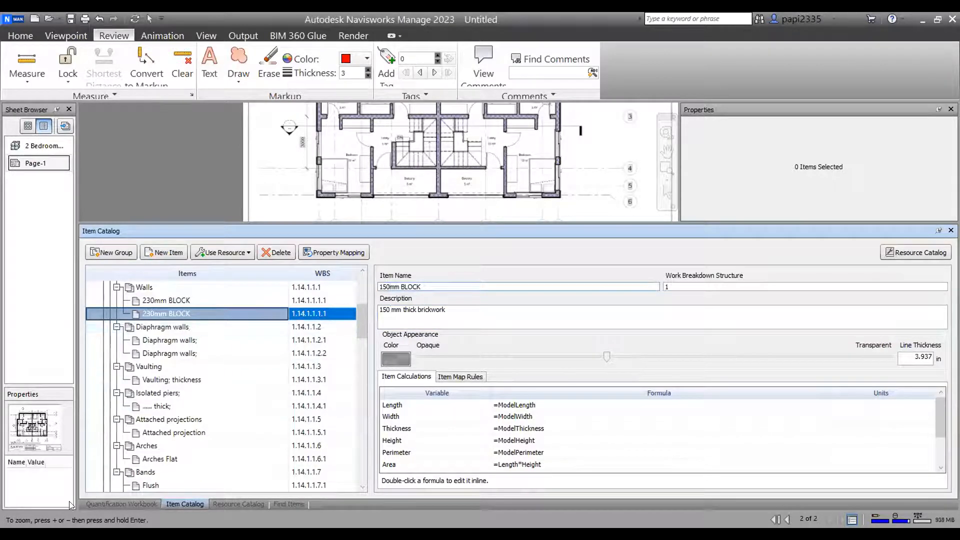
left_click(109, 502)
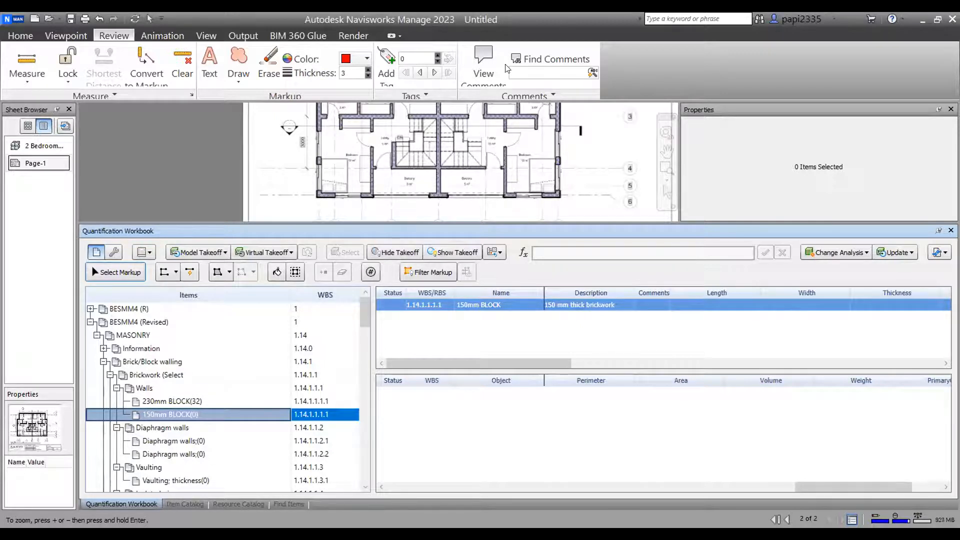
- Examine the 2D takeoff tools in the Quantification Workbook, including the polyline and area variants, with the balcony and bedroom walls in view
scroll(428, 155, "up", 1)
scroll(428, 154, "up", 1)
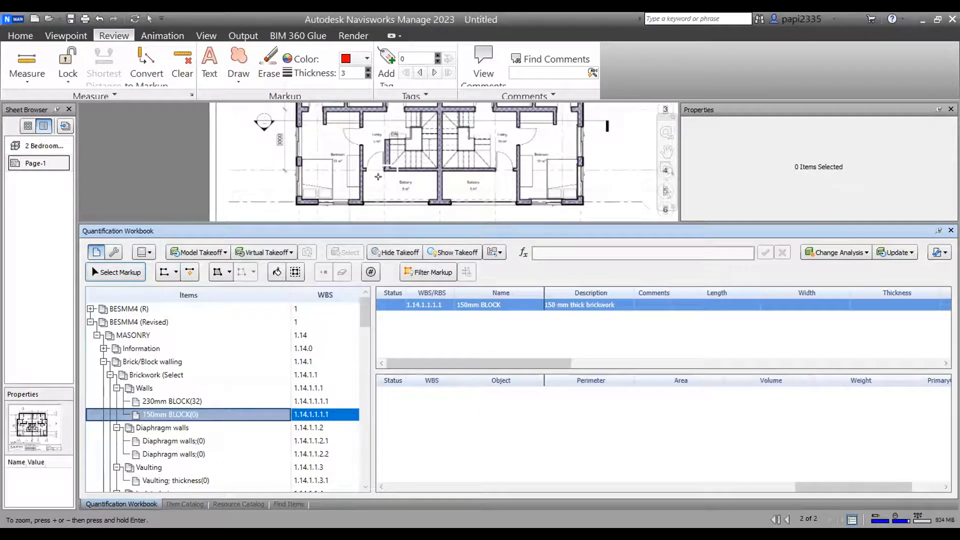
scroll(377, 179, "up", 2)
middle_click_drag(386, 165, 396, 150)
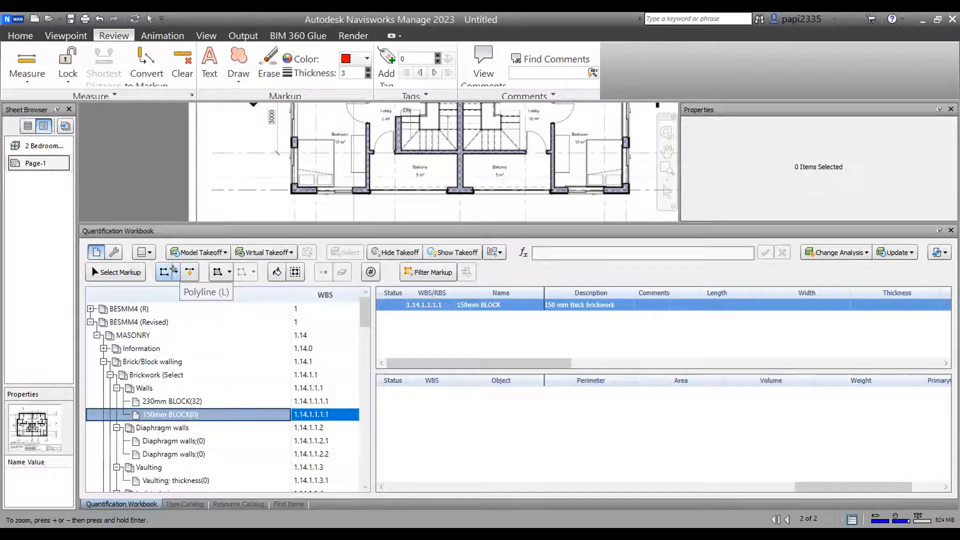
left_click(174, 270)
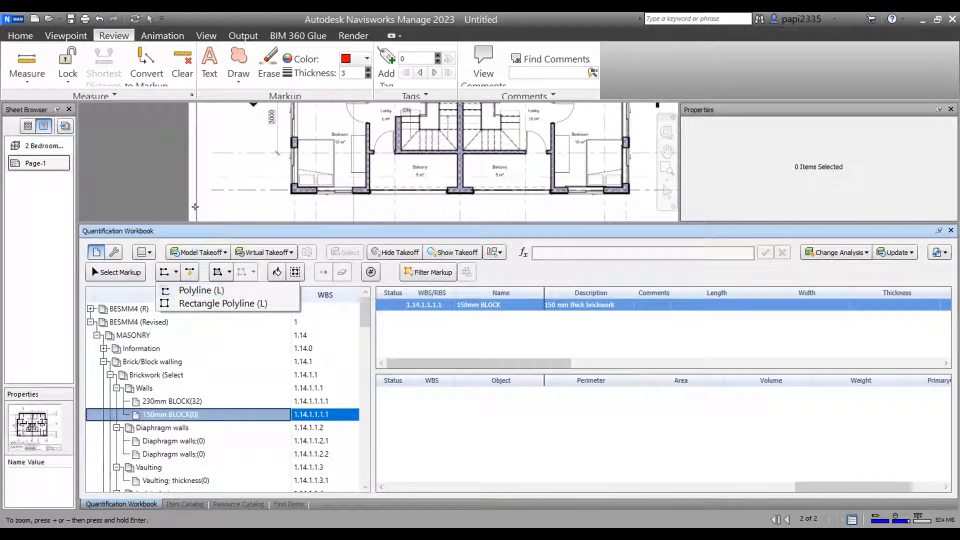
left_click(210, 230)
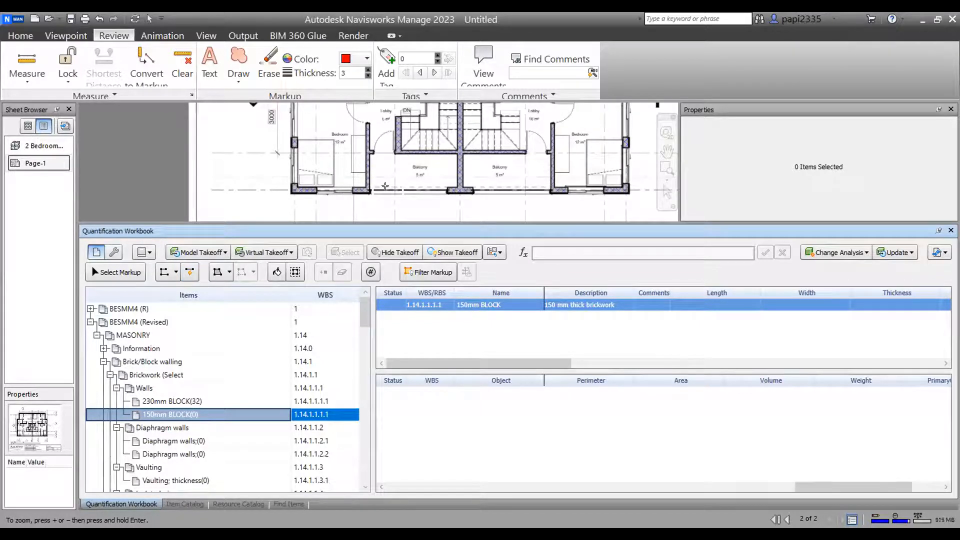
left_click(189, 273)
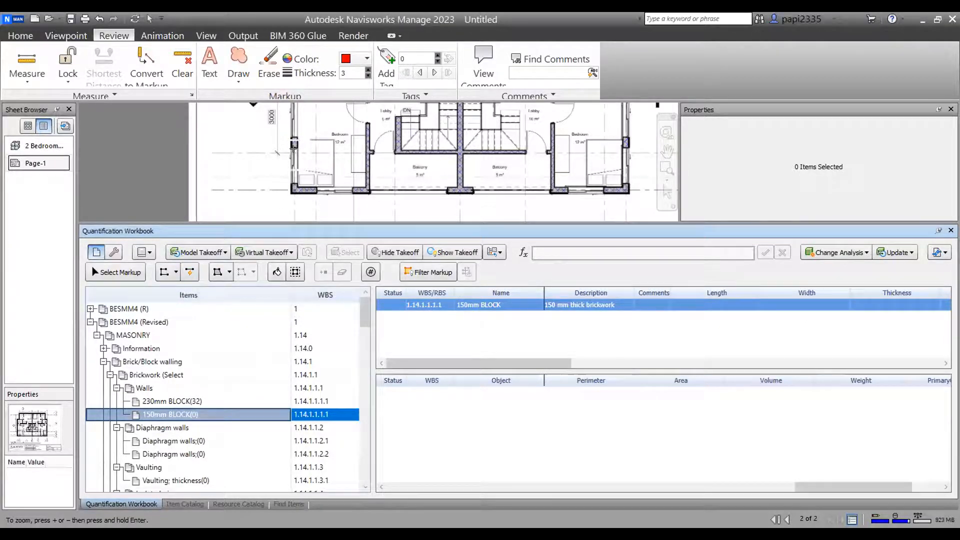
left_click(229, 274)
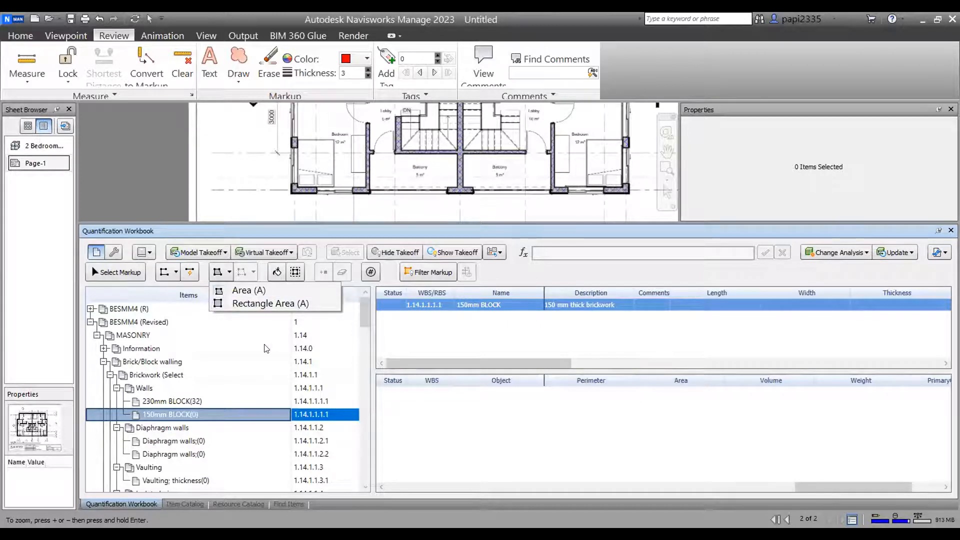
left_click(308, 233)
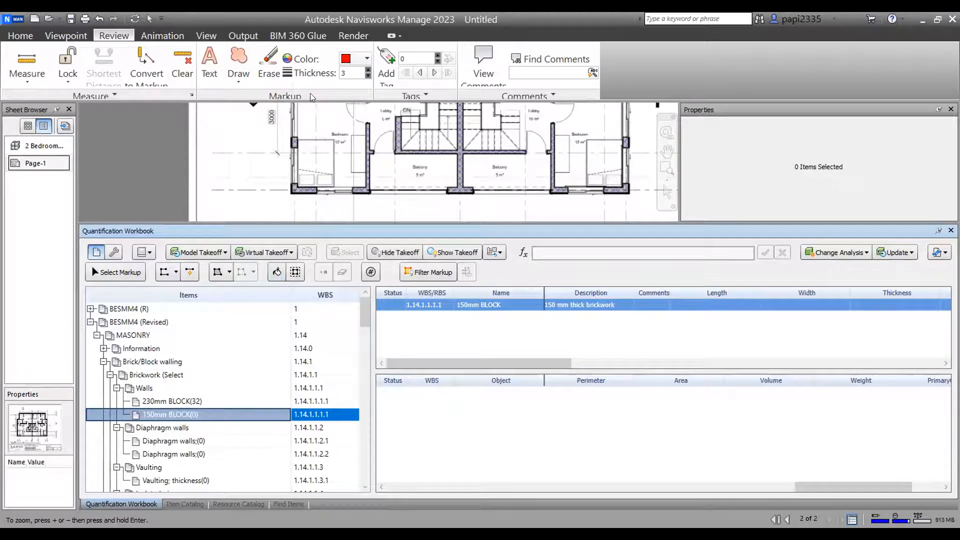
left_click(294, 272)
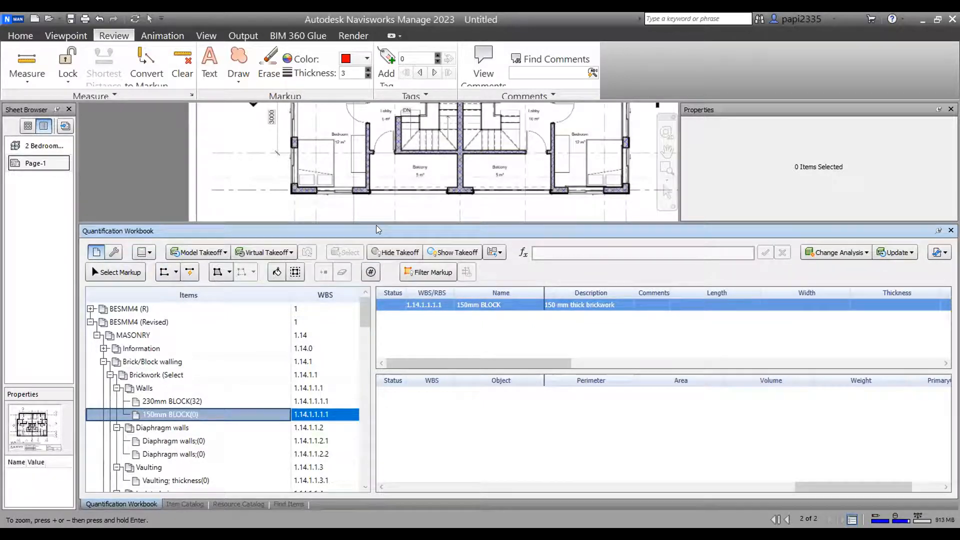
scroll(328, 154, "up", 4)
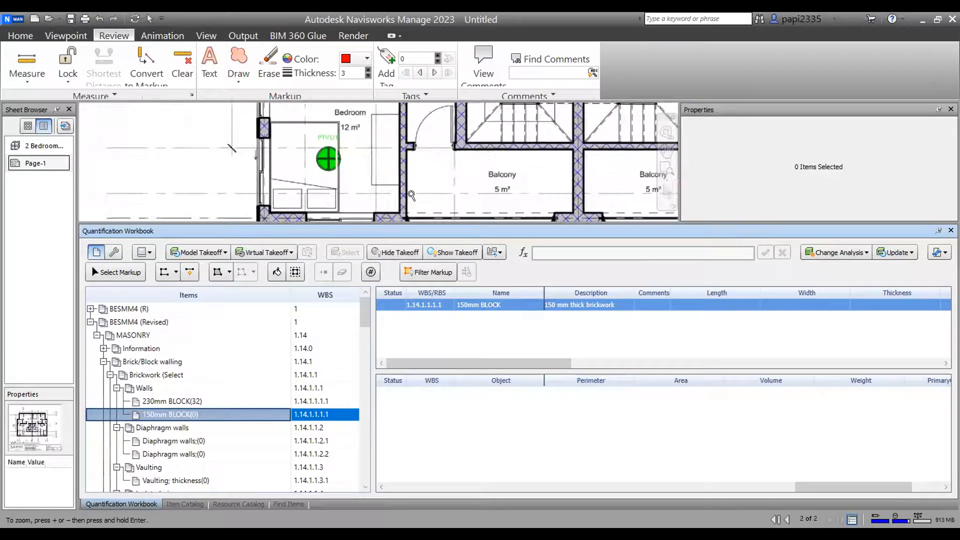
scroll(354, 154, "up", 2)
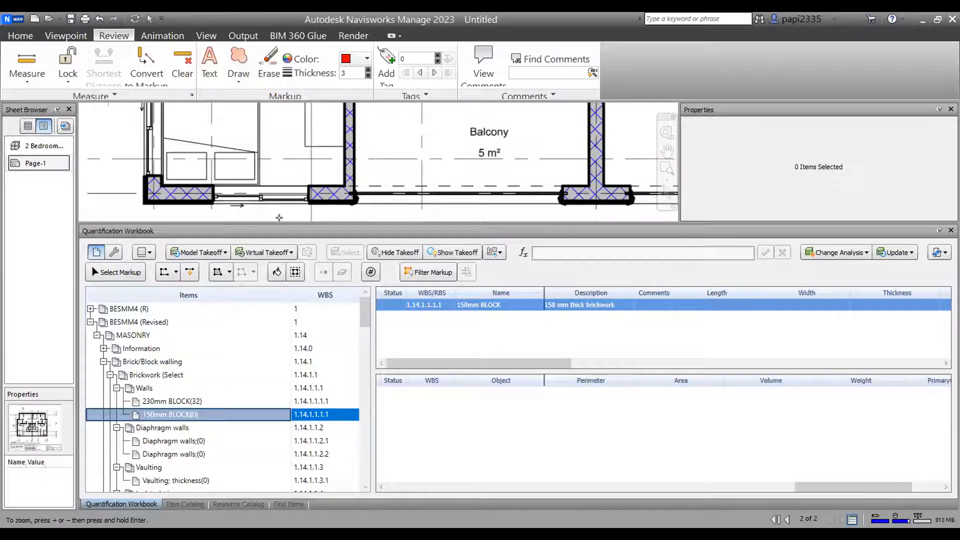
left_click(282, 219)
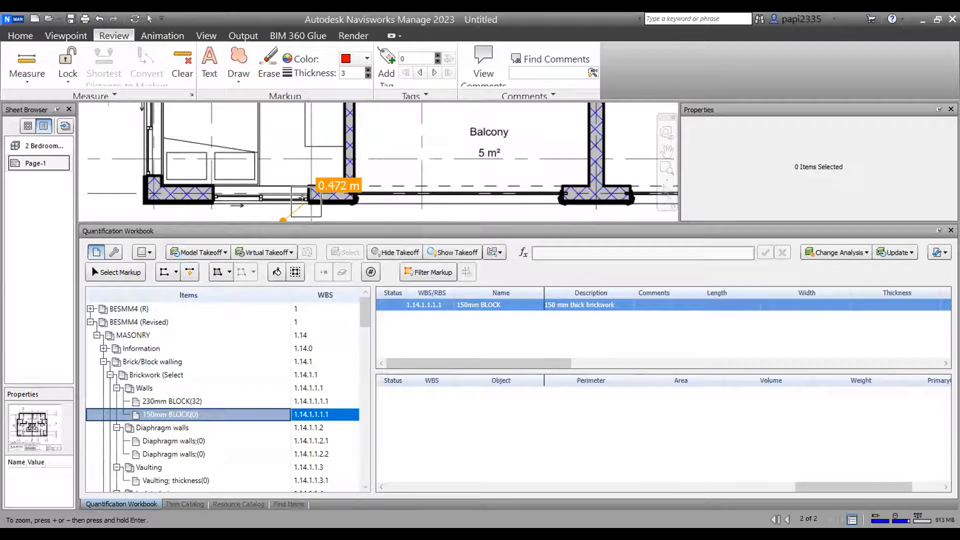
left_click(103, 272)
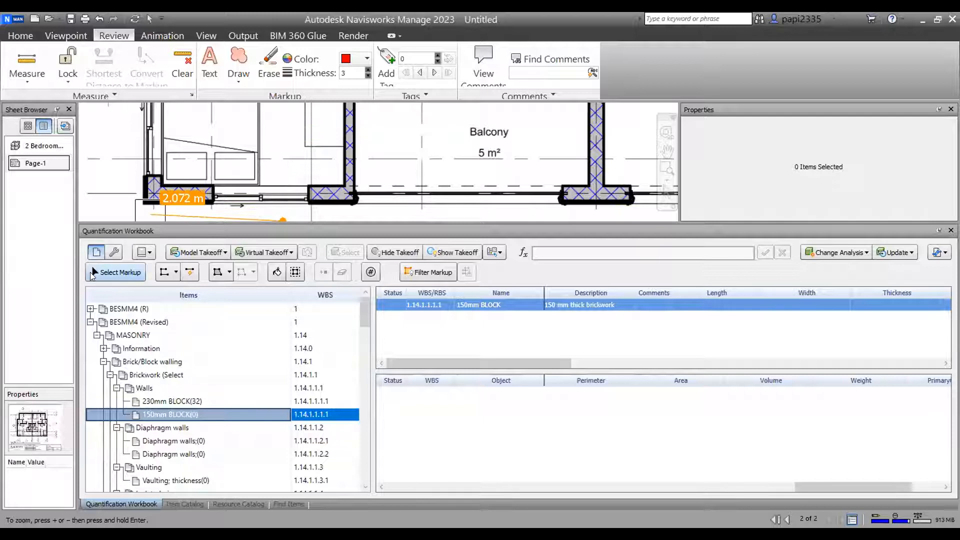
scroll(285, 185, "down", 3)
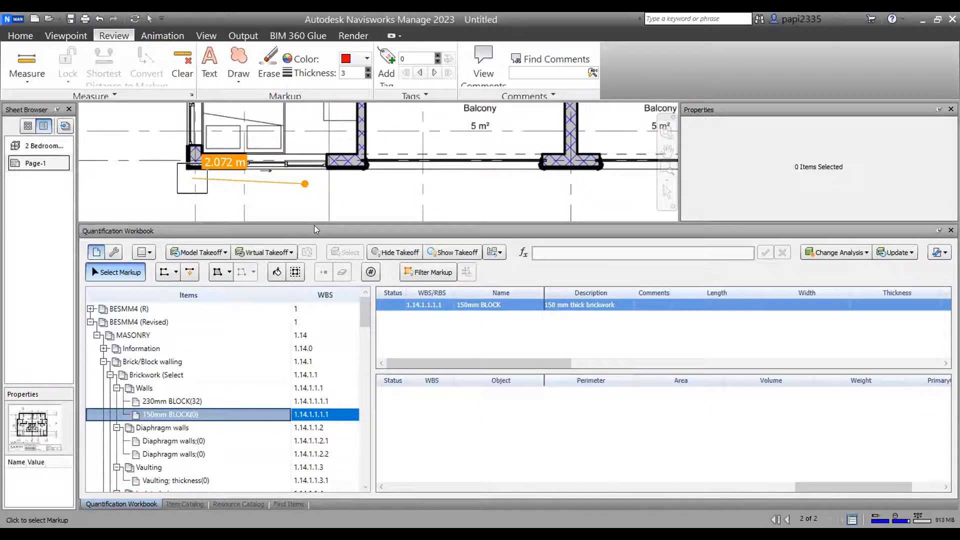
- Set the 150mm BLOCK item's line thickness to 6 in within the Item Catalog
left_click(178, 502)
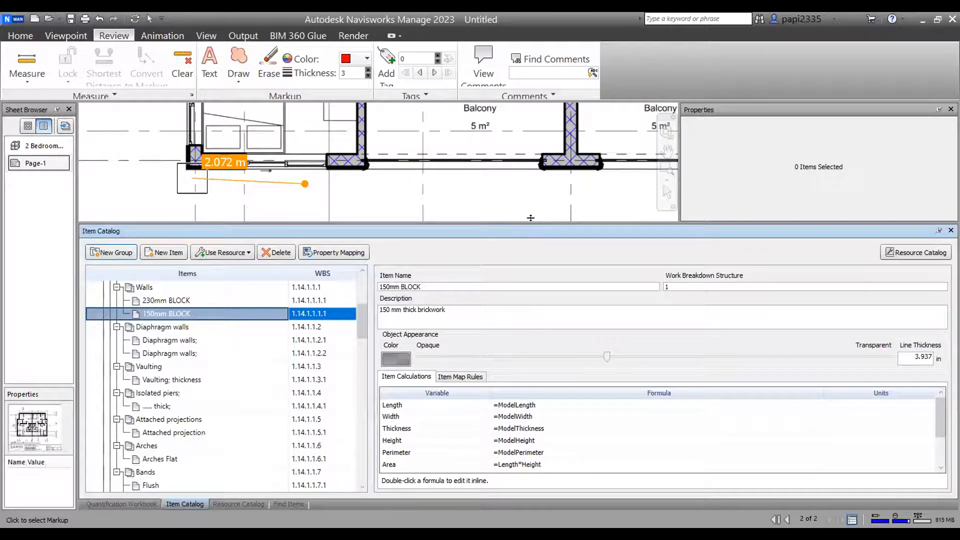
left_click_drag(530, 218, 532, 180)
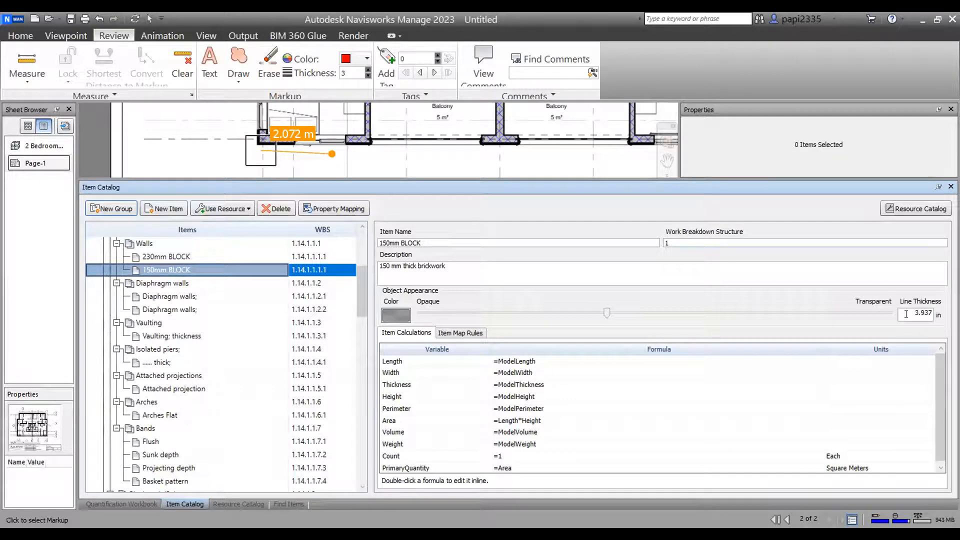
double_click(922, 313)
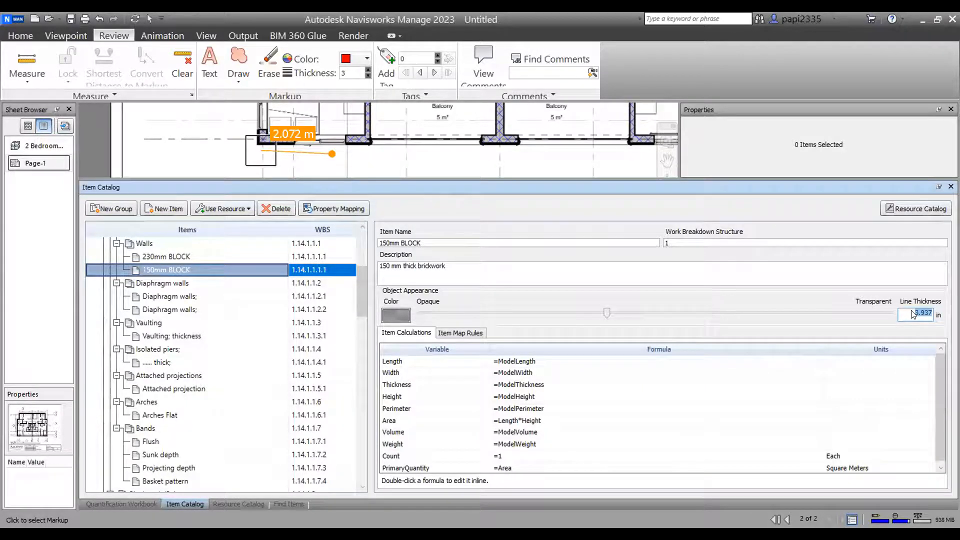
type("6")
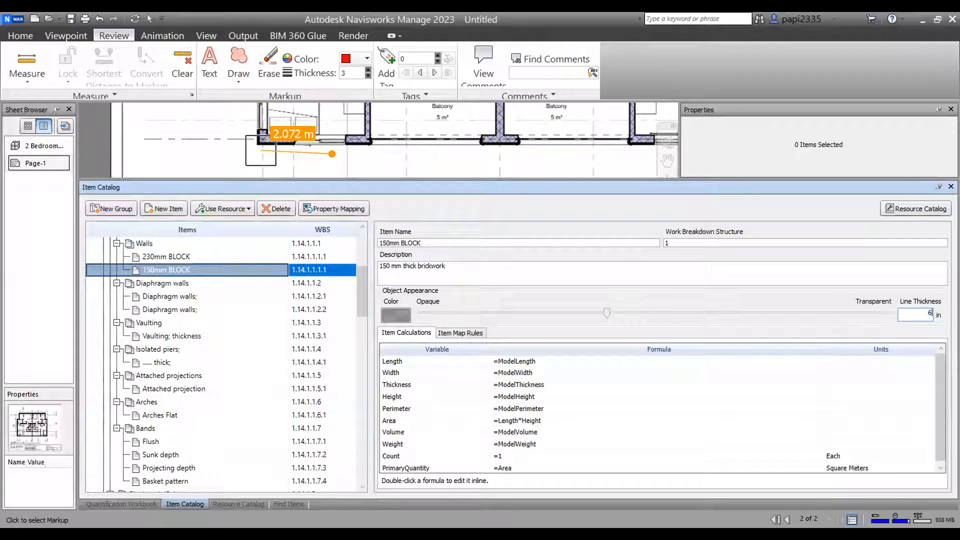
left_click(141, 503)
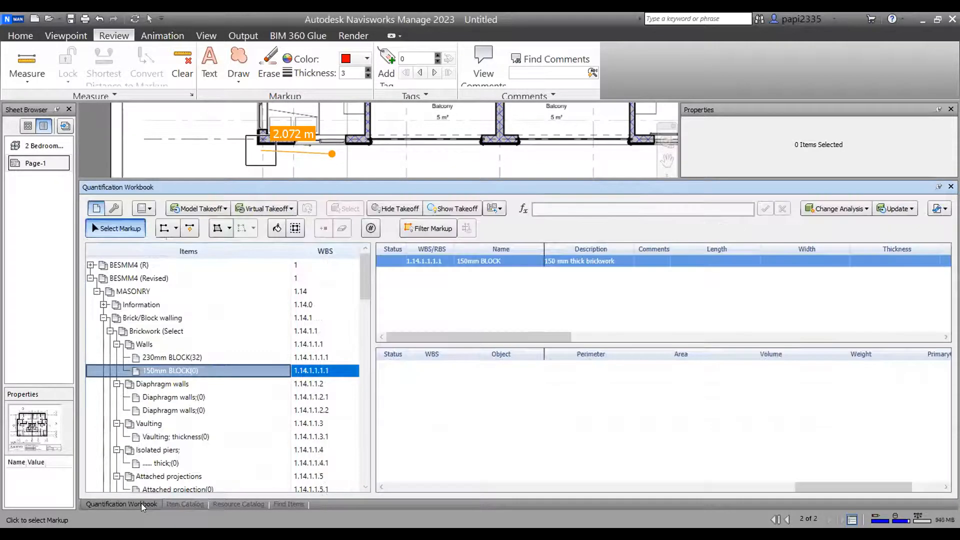
- Change the 150mm BLOCK item's appearance colour to red in the Item Catalog and return to the Quantification Workbook
left_click(179, 506)
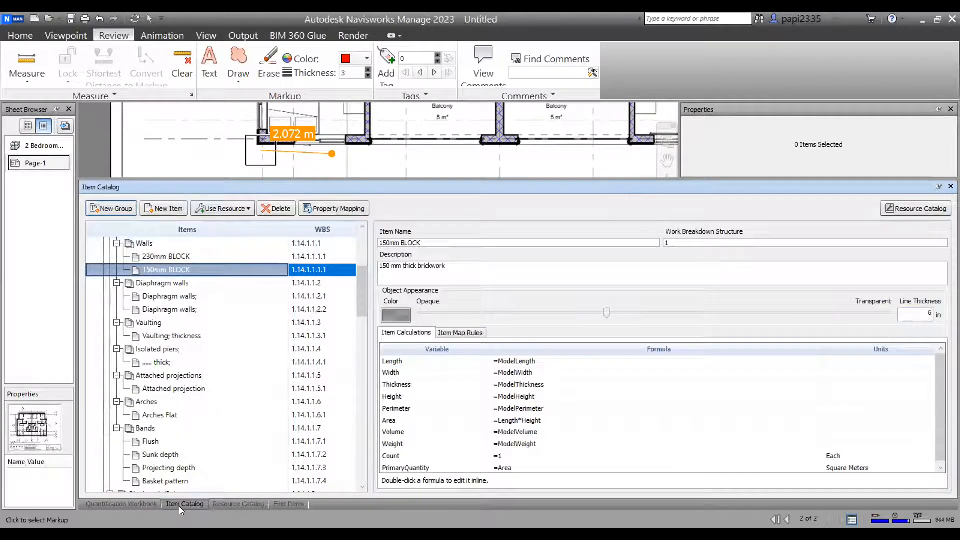
left_click(398, 314)
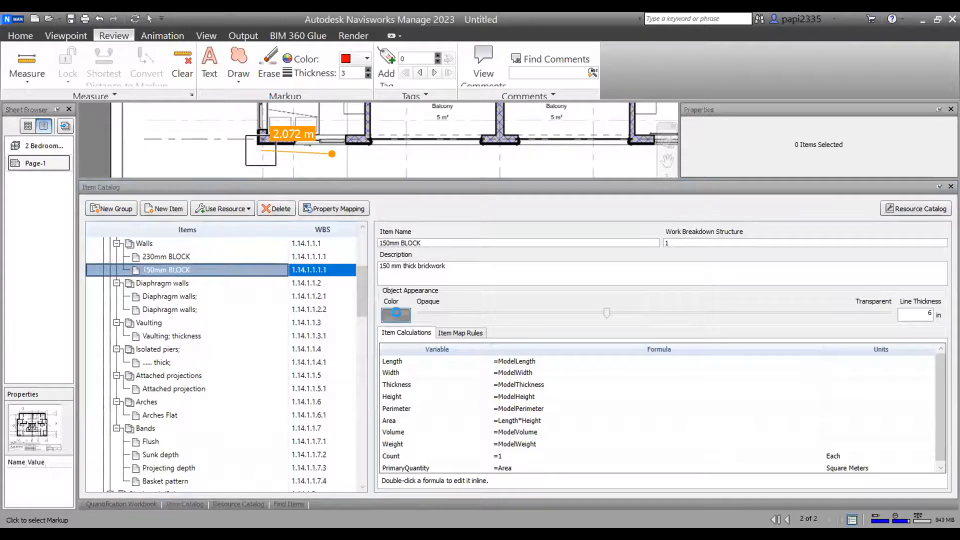
left_click(424, 168)
left_click(436, 305)
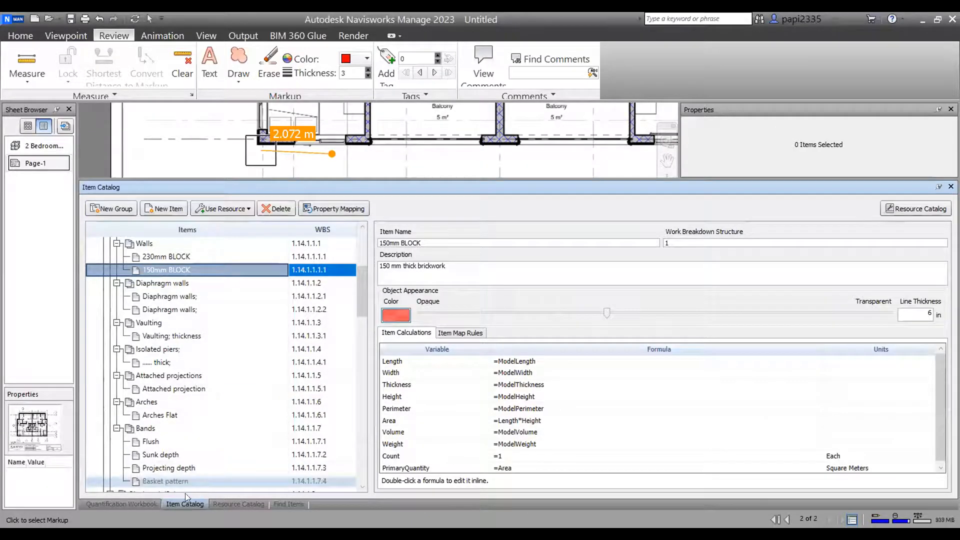
left_click(138, 503)
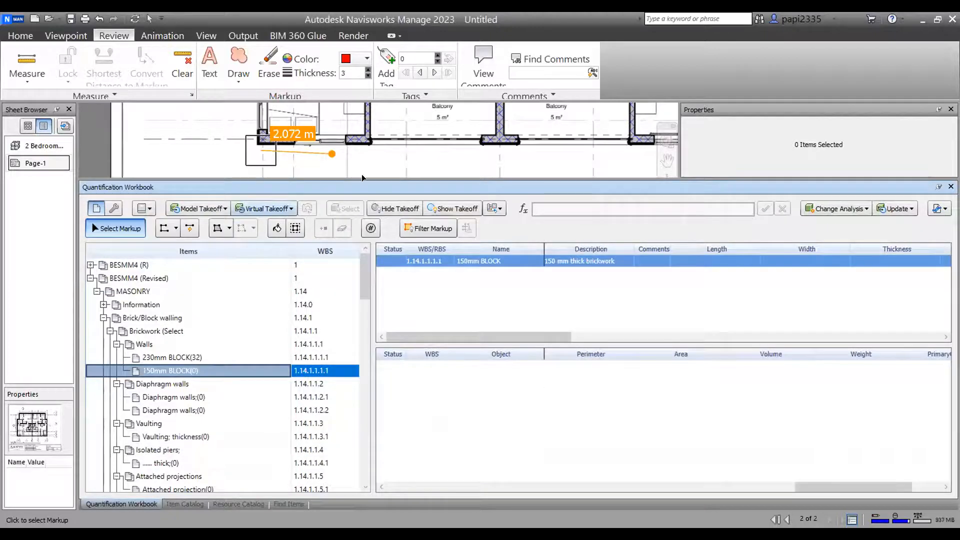
- Trace a 150mm BLOCK polyline about 4.39 m long along the left bedroom's wall, from the balcony corner up to the wall below the WC/Bath
left_click_drag(422, 176, 395, 335)
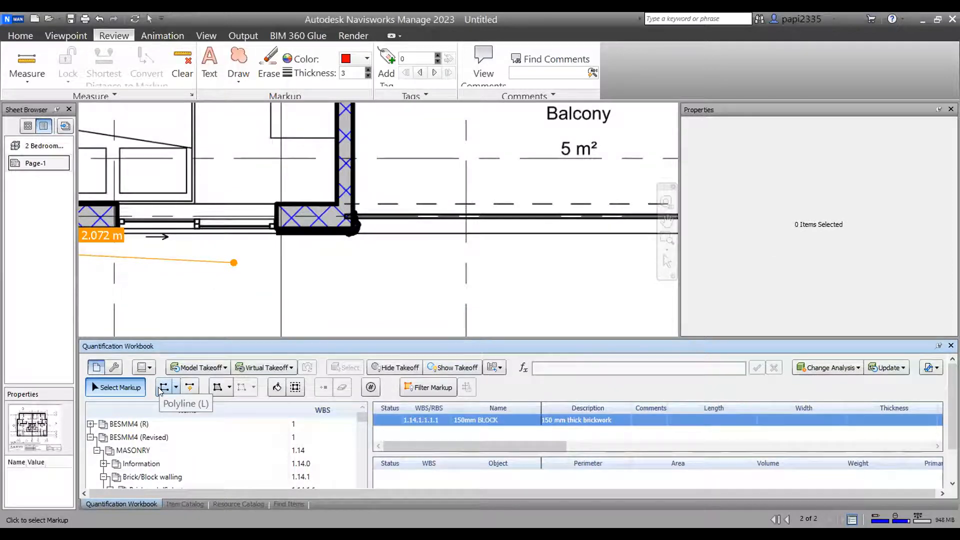
left_click(164, 387)
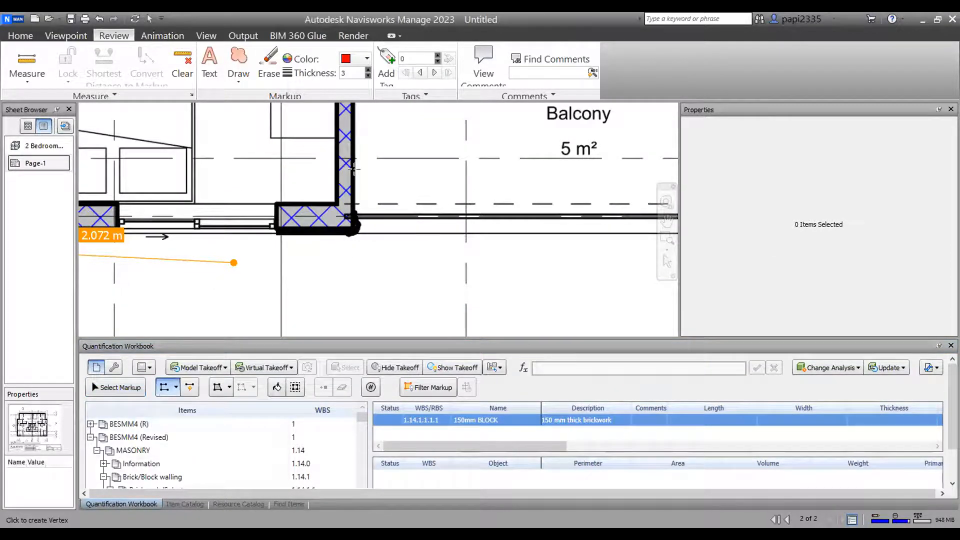
scroll(344, 175, "up", 2)
scroll(343, 177, "up", 3)
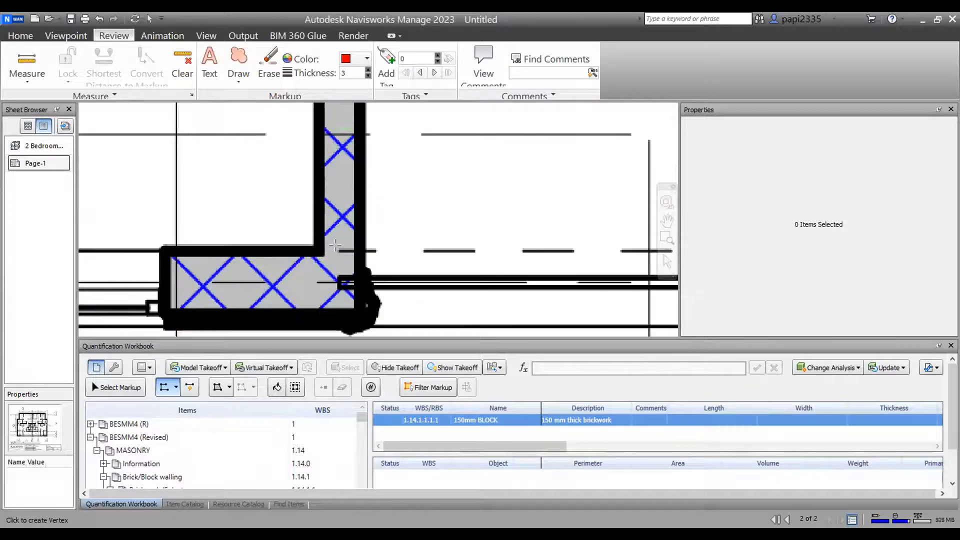
left_click(334, 246)
scroll(334, 213, "down", 1)
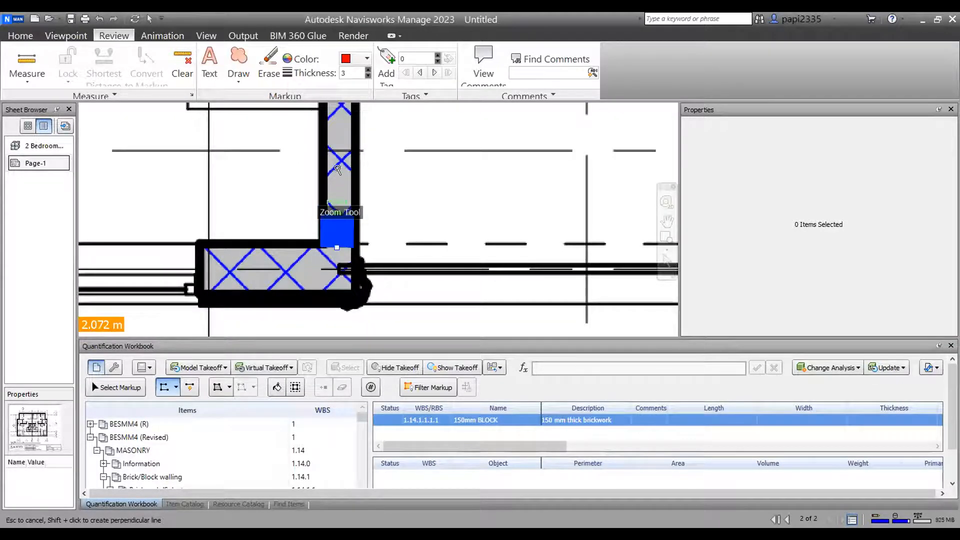
middle_click_drag(339, 150, 321, 274)
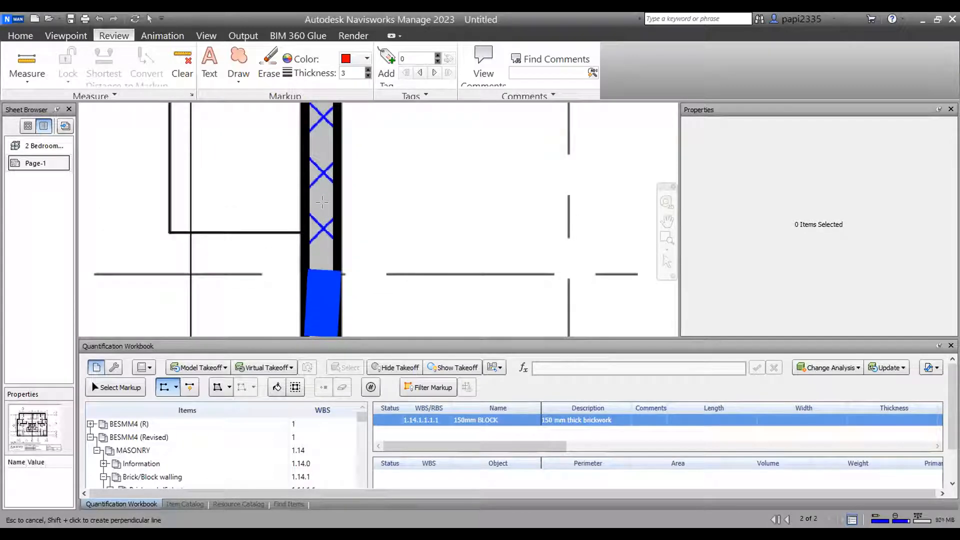
scroll(324, 187, "down", 1)
middle_click_drag(325, 123, 327, 293)
middle_click_drag(325, 117, 325, 307)
scroll(324, 176, "down", 1)
middle_click_drag(325, 178, 318, 349)
middle_click_drag(313, 135, 312, 241)
scroll(317, 221, "up", 1)
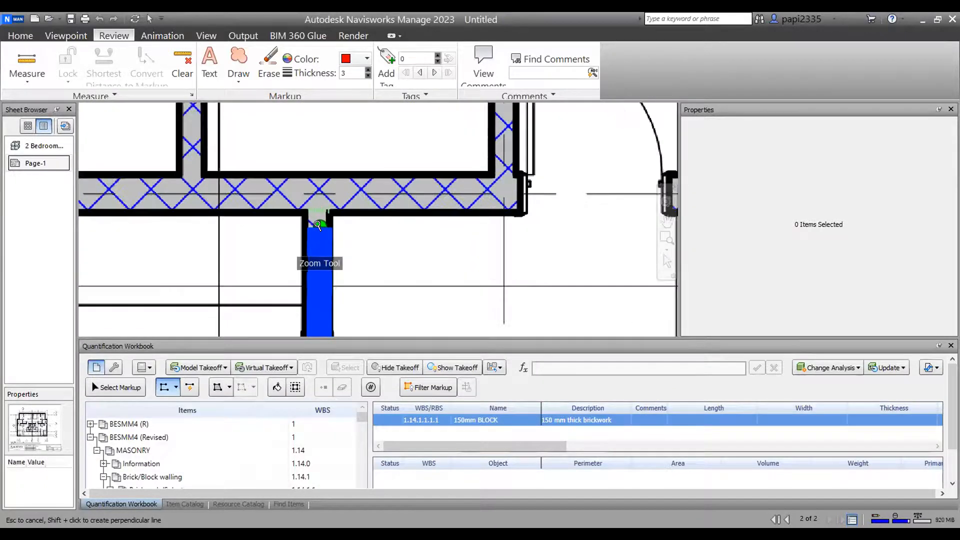
scroll(316, 204, "up", 1)
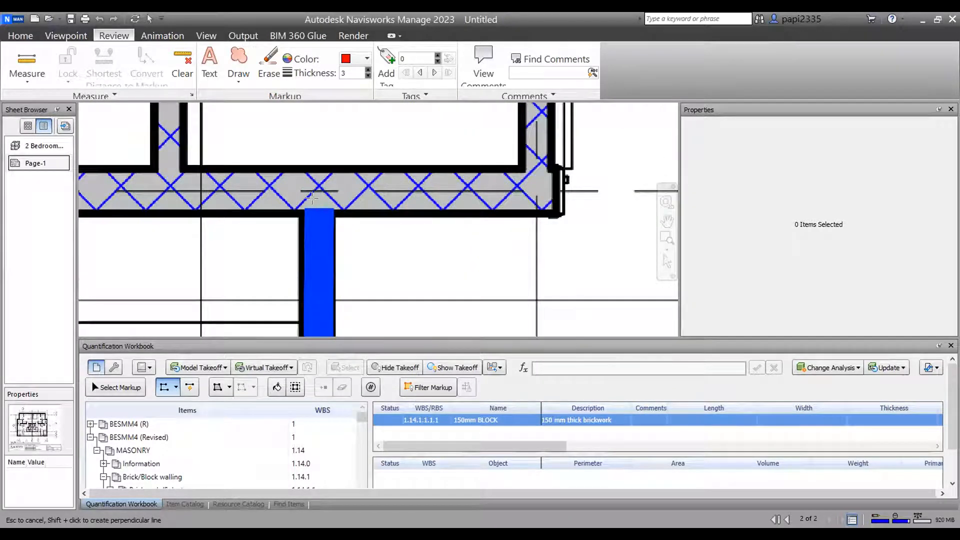
left_click(316, 202)
right_click(316, 202)
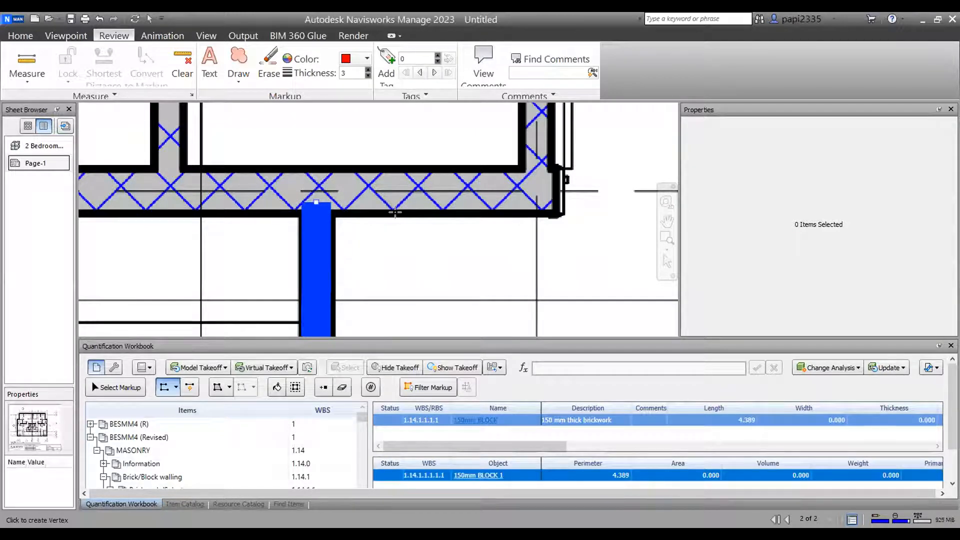
- Enlarge the Quantification Workbook and check the traced 150mm BLOCK wall's quantity columns, from Length through Height and Area to PrimaryQuantity
scroll(366, 138, "down", 4)
scroll(365, 138, "down", 3)
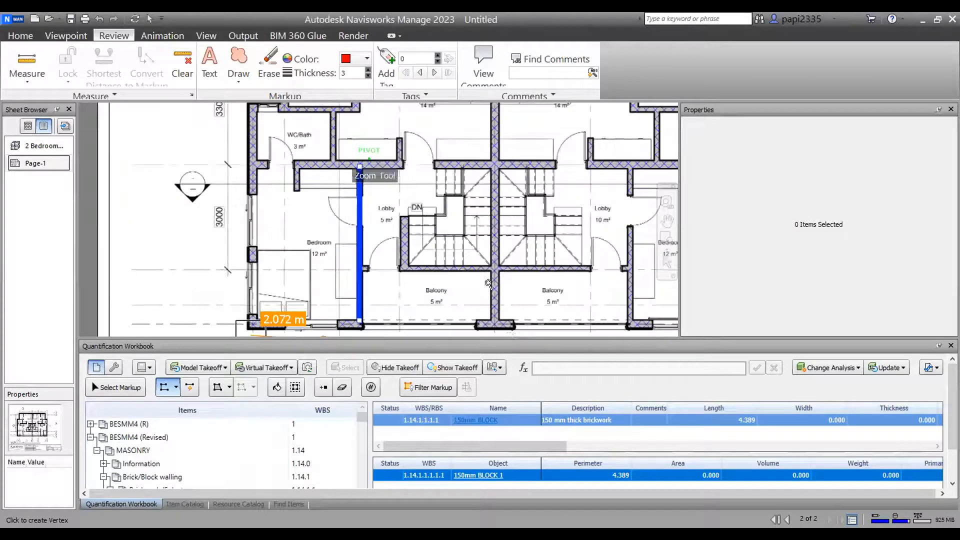
left_click_drag(516, 342, 516, 182)
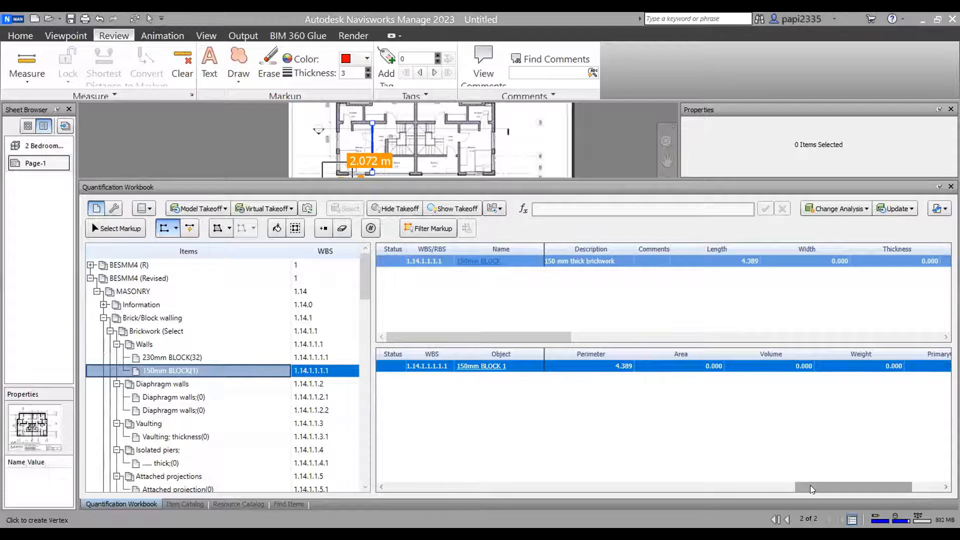
left_click_drag(811, 489, 710, 520)
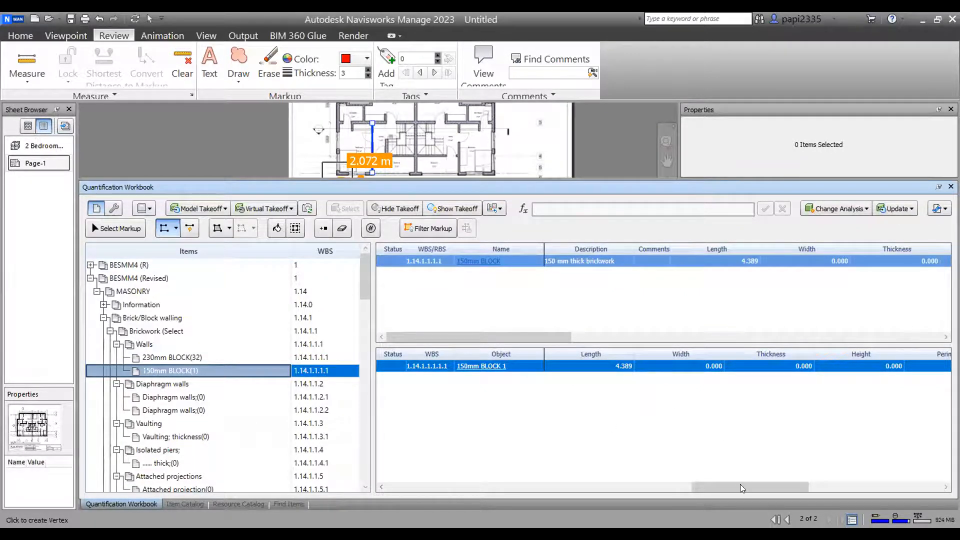
left_click_drag(741, 490, 817, 493)
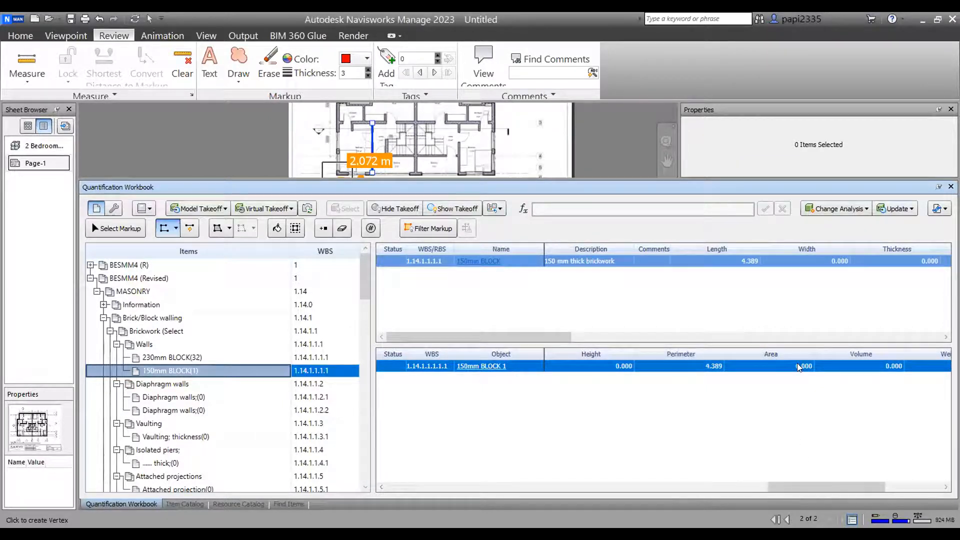
left_click_drag(874, 487, 933, 482)
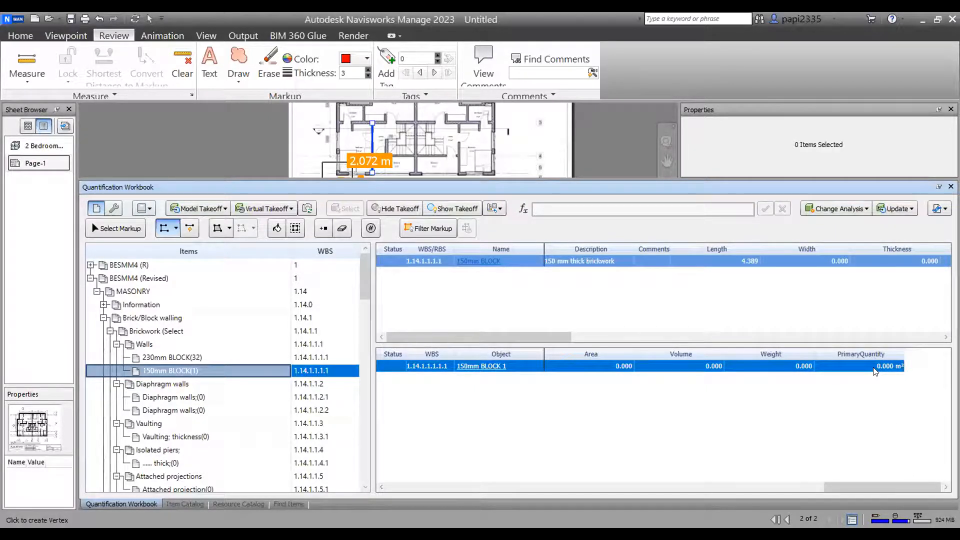
- Set the 150mm BLOCK item's Height formula to =3 with Meters as its unit in the Item Catalog
left_click_drag(849, 487, 428, 511)
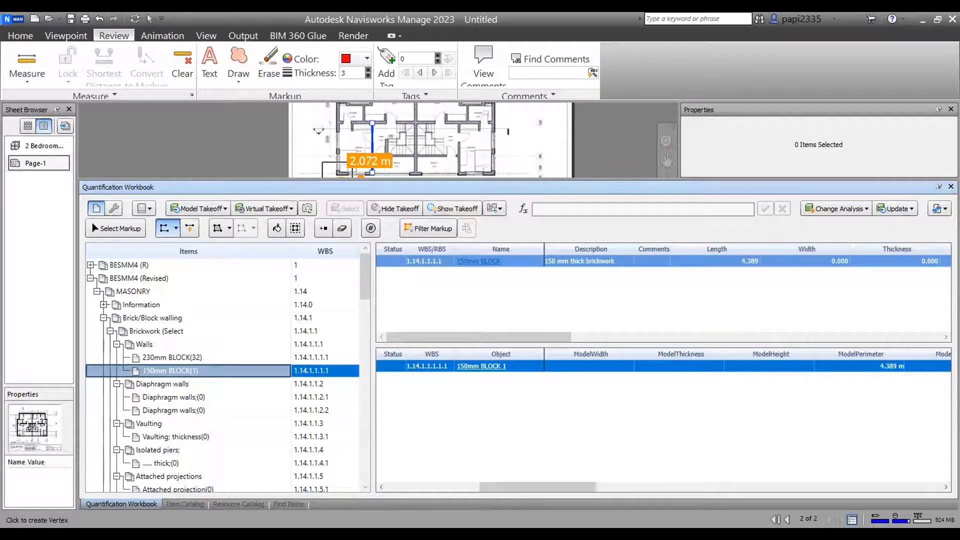
left_click_drag(514, 515, 419, 510)
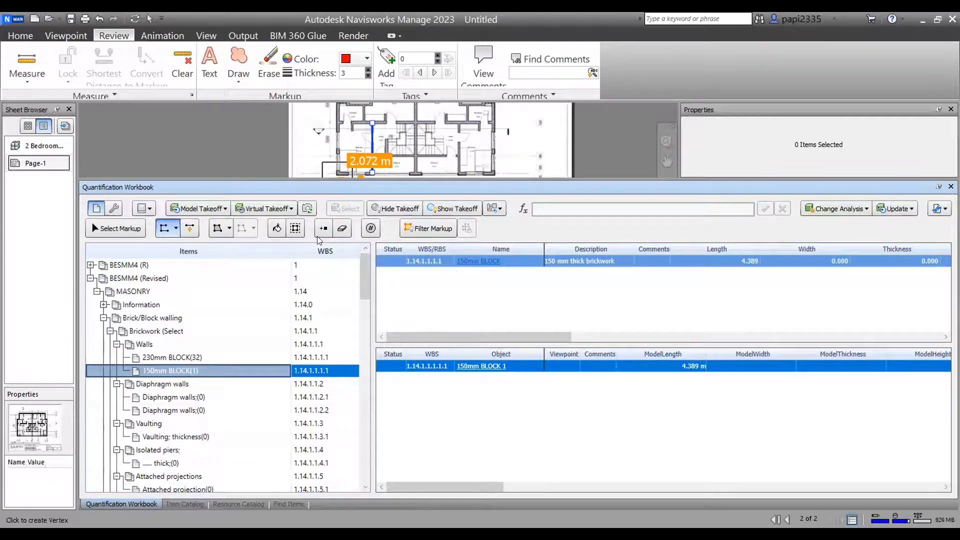
left_click(179, 503)
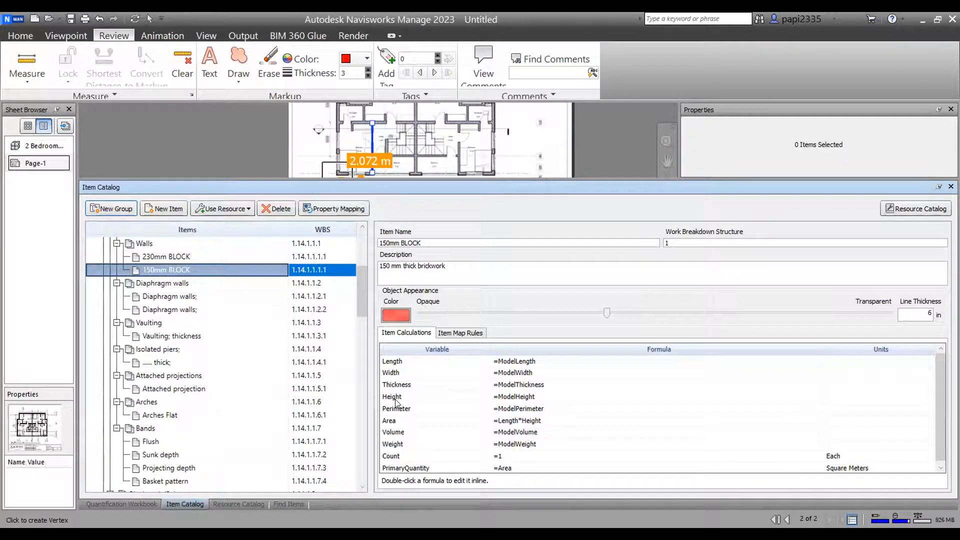
left_click(567, 399)
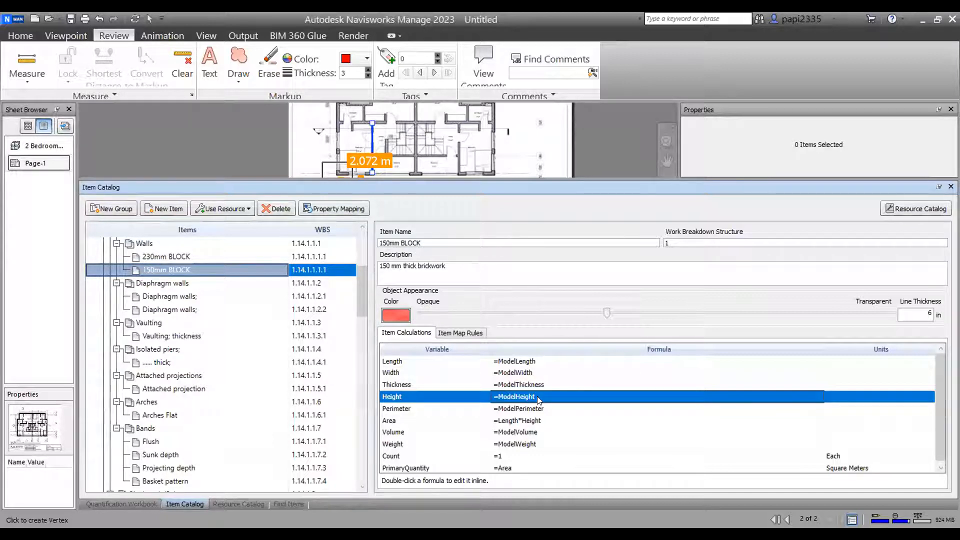
type("=3")
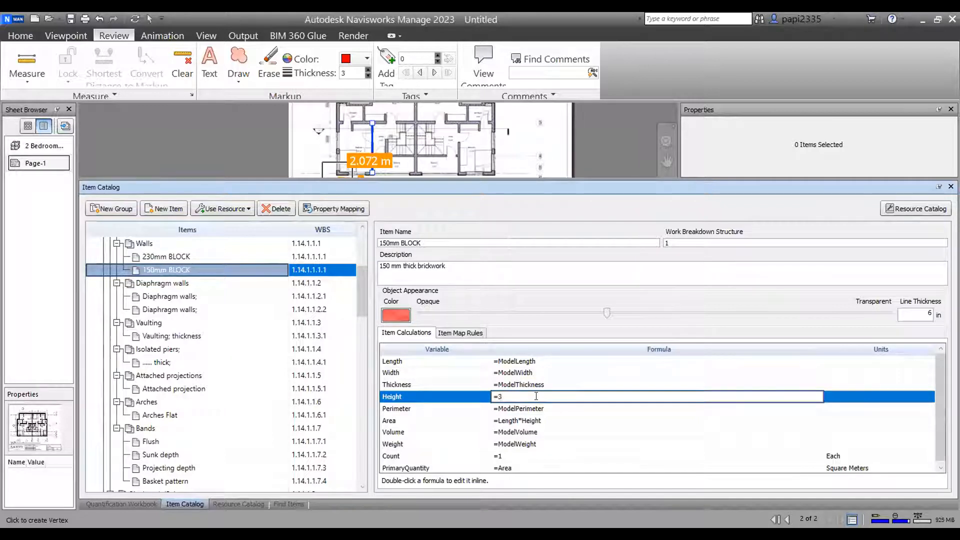
left_click(741, 422)
left_click(763, 398)
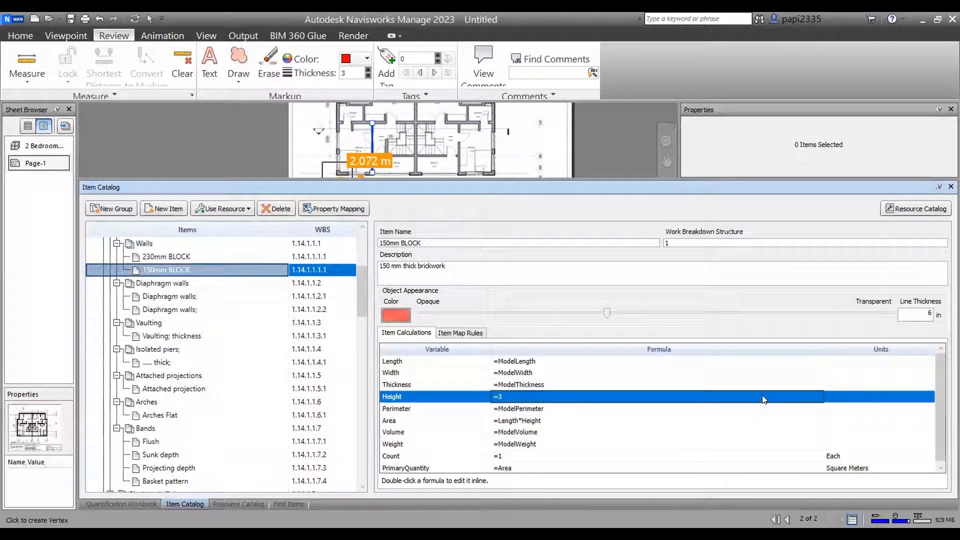
left_click(847, 398)
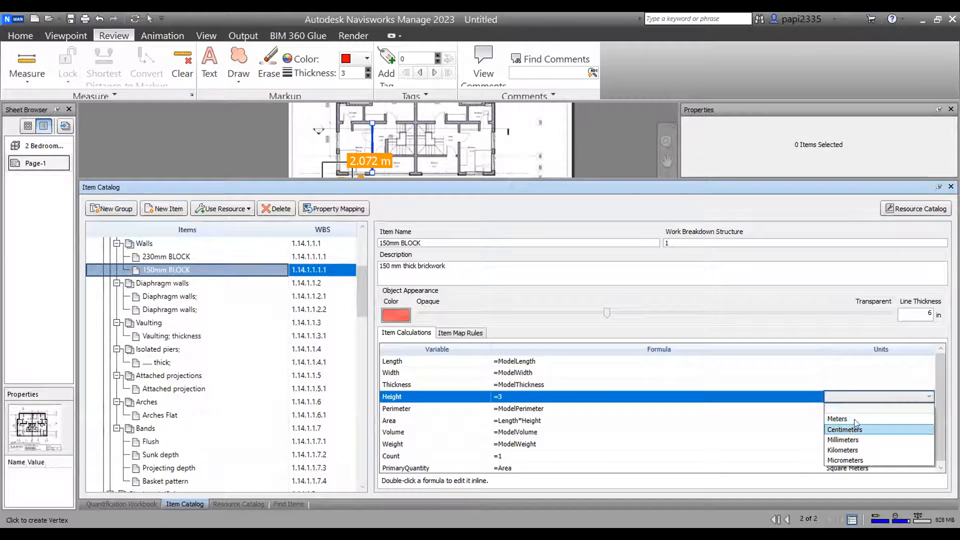
left_click(854, 419)
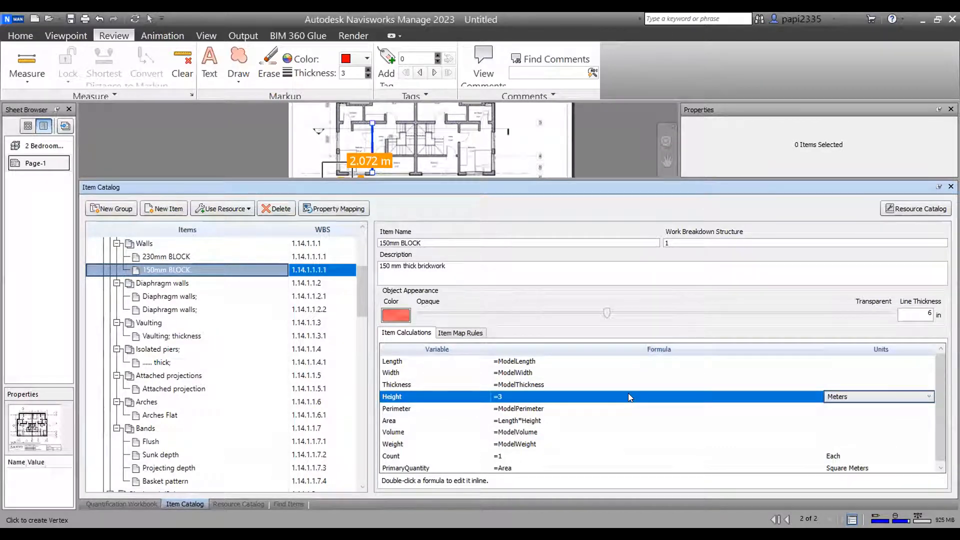
- Check the traced 150mm BLOCK wall's Height, Area and PrimaryQuantity columns in the Quantification Workbook
left_click(136, 500)
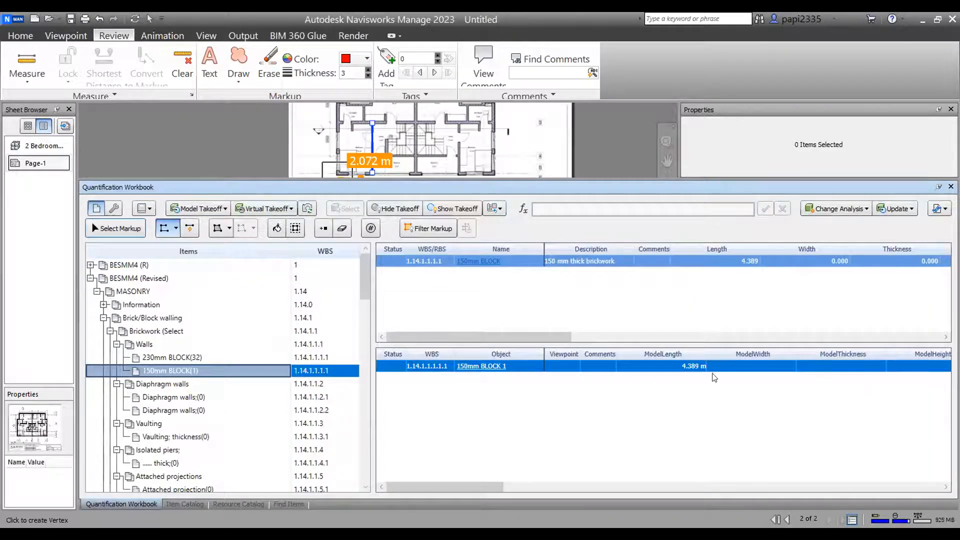
left_click_drag(493, 493, 812, 514)
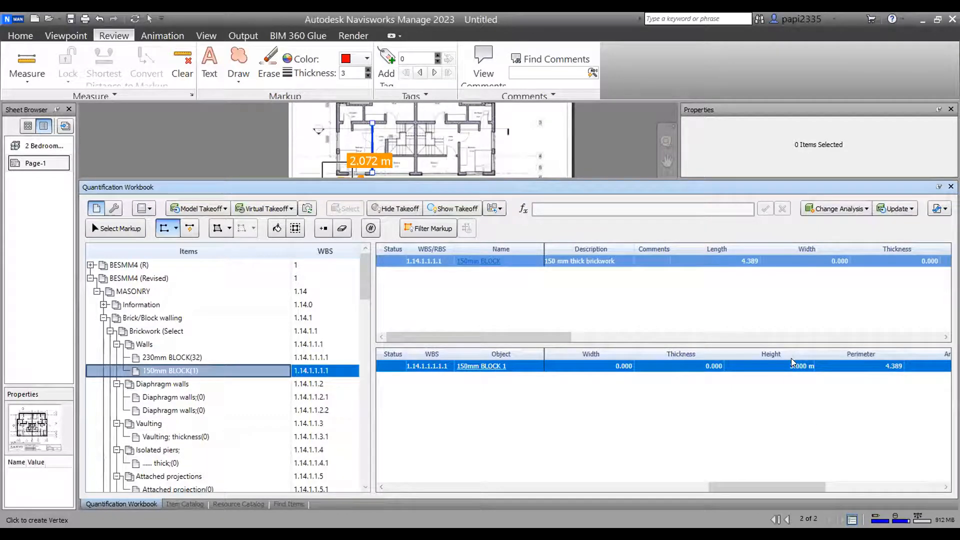
left_click_drag(772, 487, 820, 490)
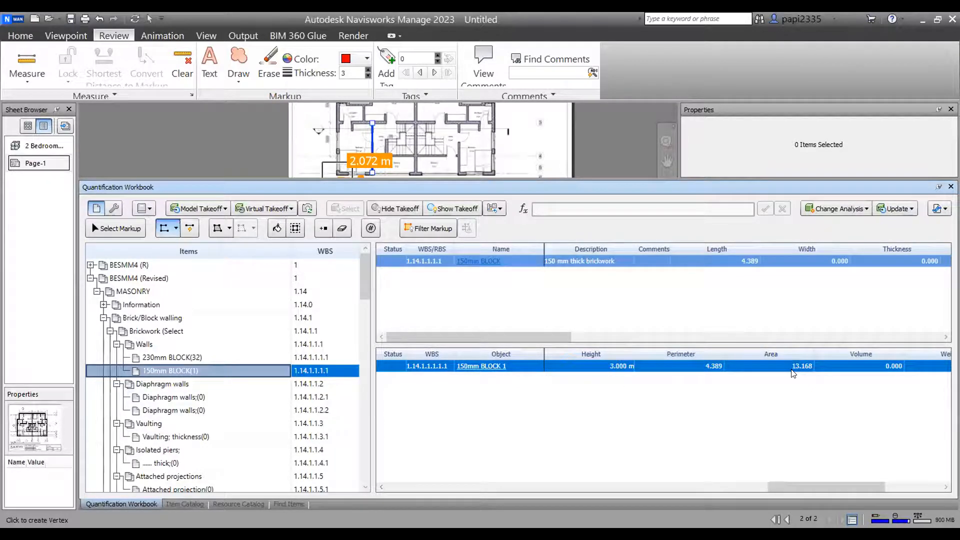
left_click_drag(831, 487, 887, 488)
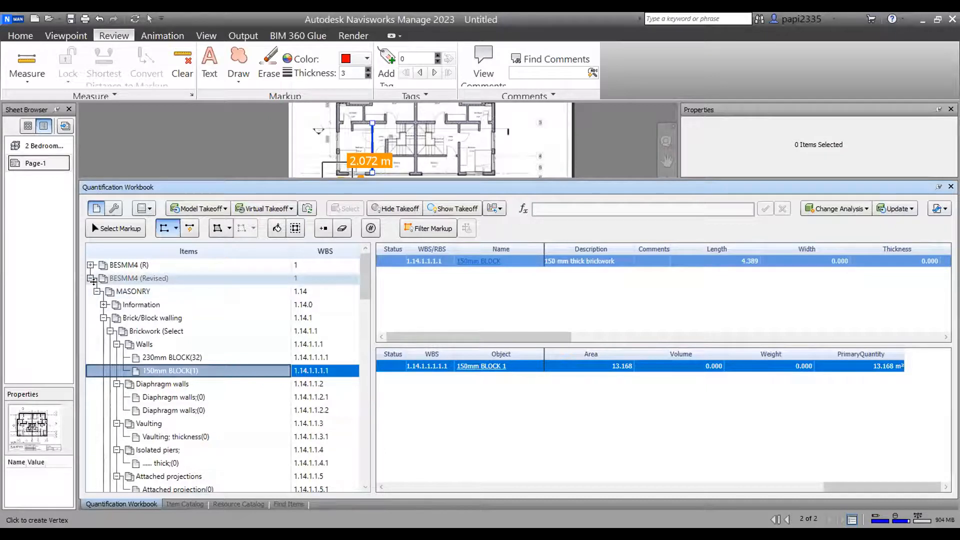
- Collapse the Brick/Block walling, Glass block and Natural stone groups in the Quantification Workbook, and collapse their parent MASONRY group
scroll(90, 281, "down", 5)
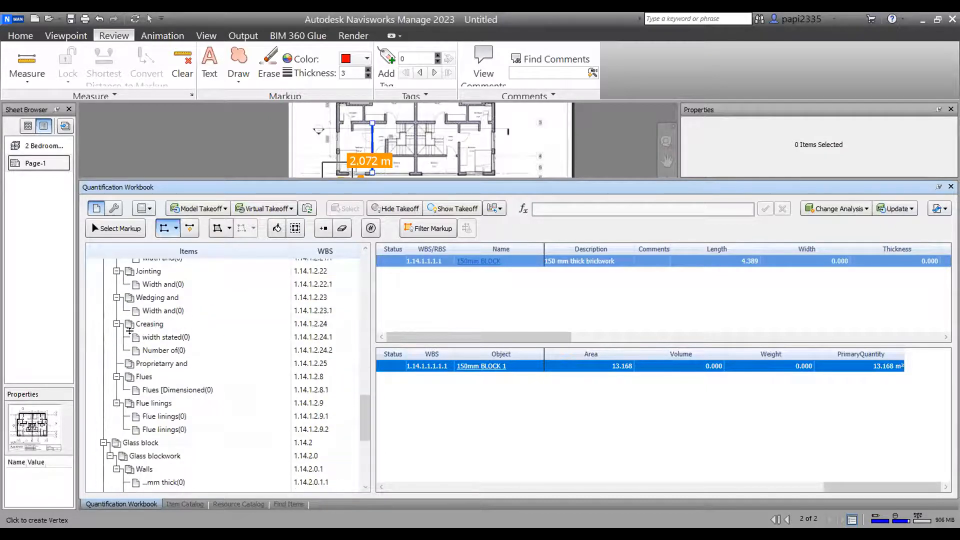
scroll(130, 331, "up", 5)
left_click(104, 317)
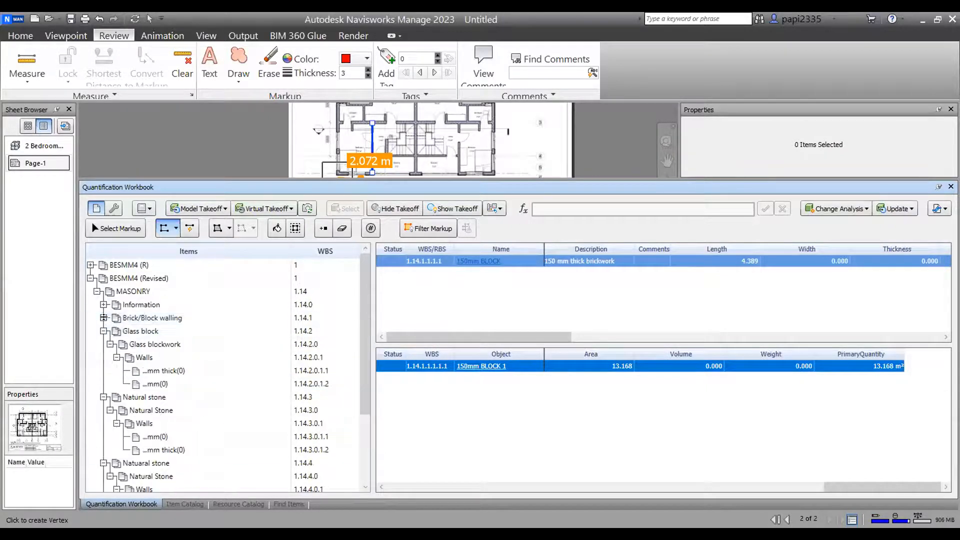
left_click(103, 331)
left_click(104, 344)
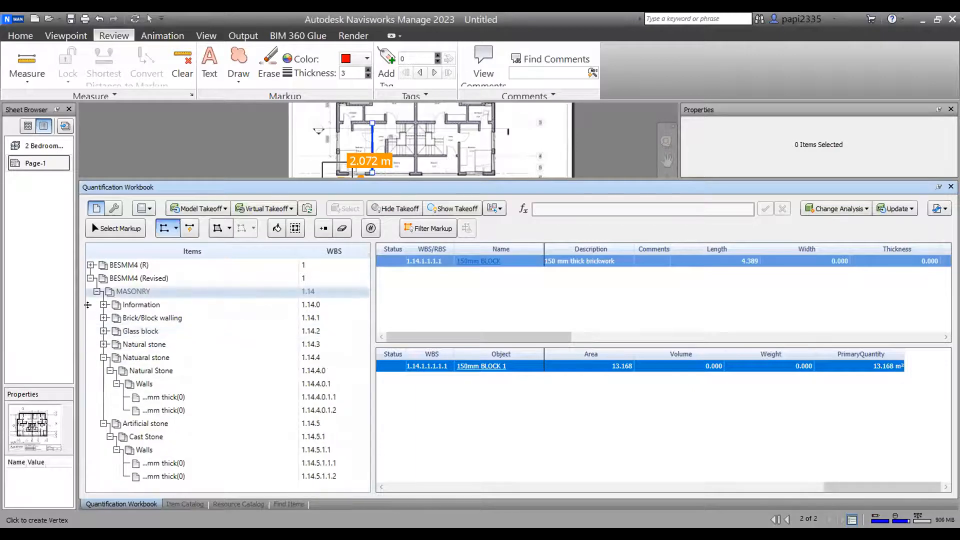
left_click(95, 293)
left_click(91, 290)
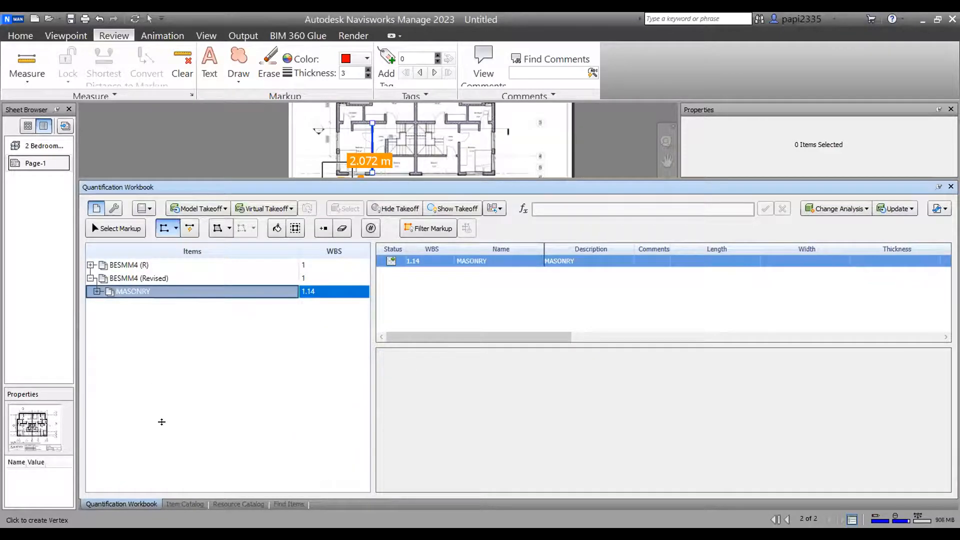
- Collapse the MASONRY group and its expanded subgroups in the Item Catalog
left_click(180, 503)
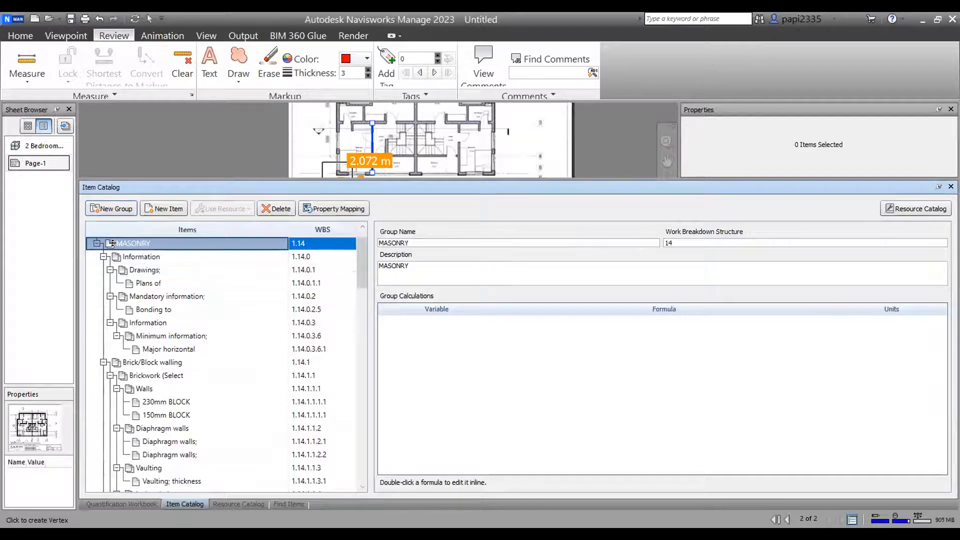
left_click(104, 256)
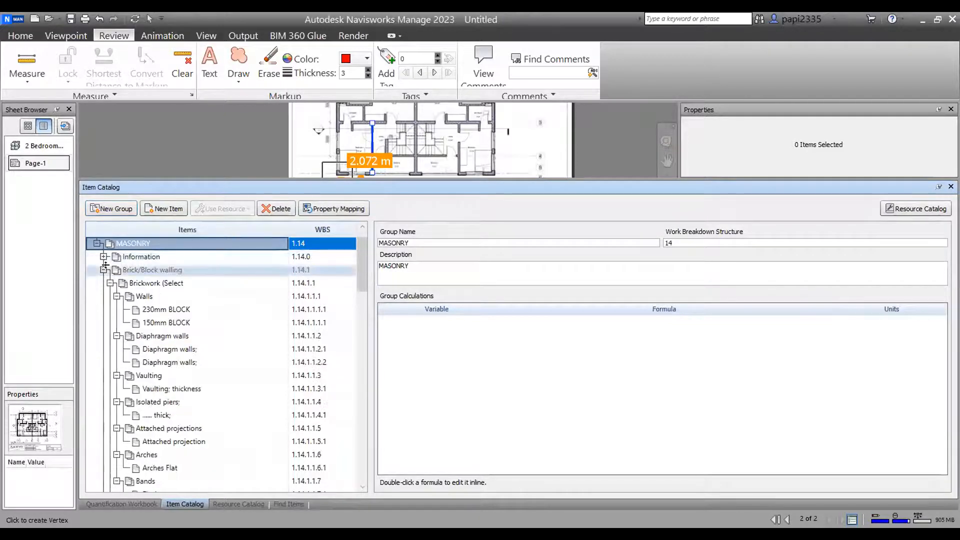
left_click(103, 270)
left_click(103, 349)
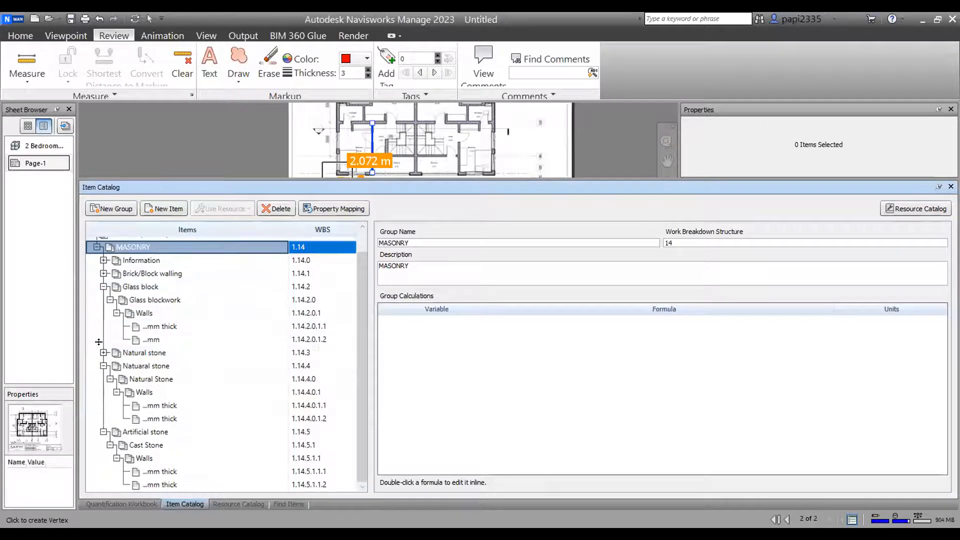
left_click(101, 367)
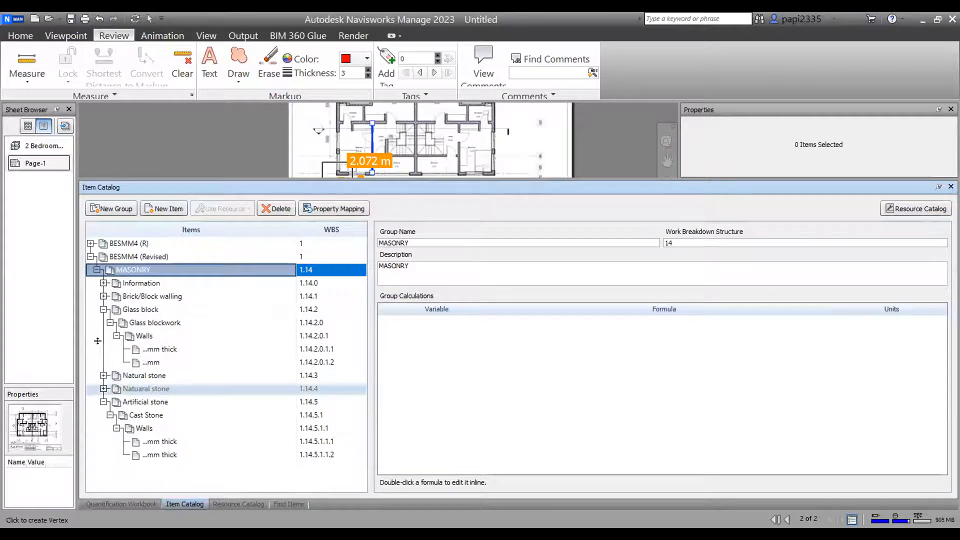
left_click(102, 310)
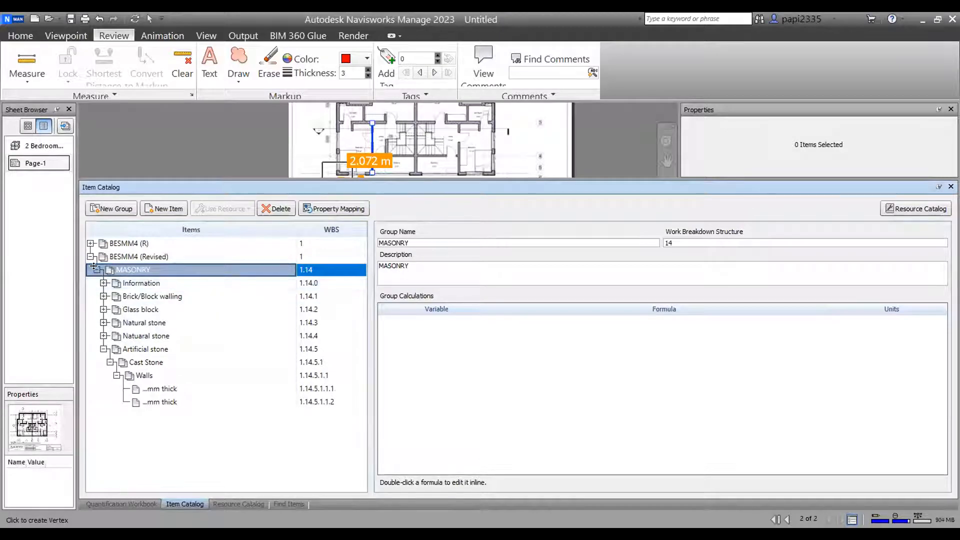
left_click(95, 269)
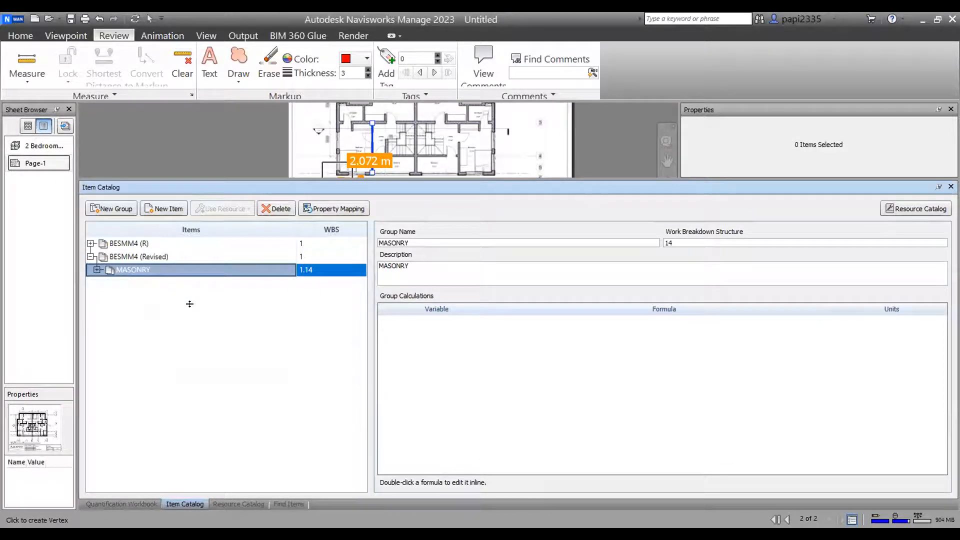
- Add a new group under BESMM4 (Revised) in the Item Catalog and start its name with "FI"
left_click(128, 255)
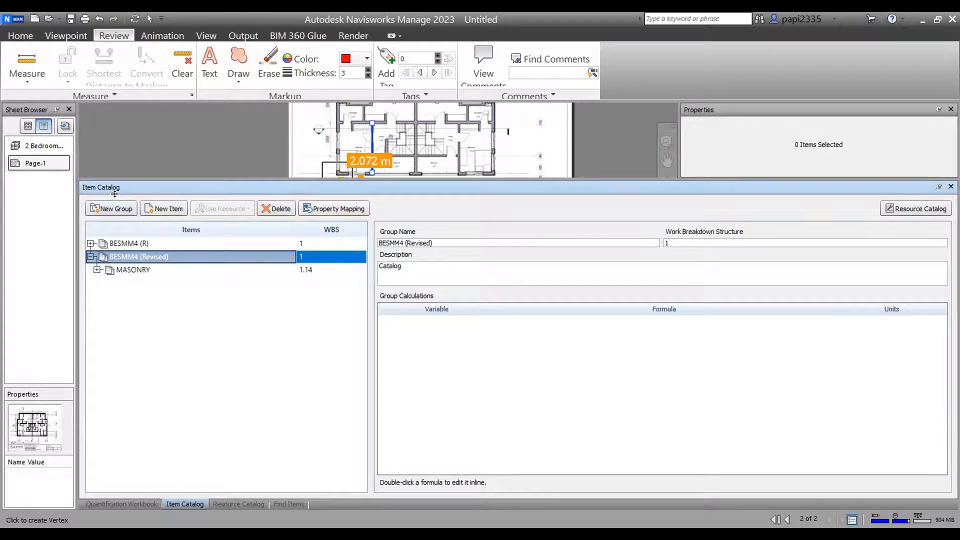
left_click(105, 207)
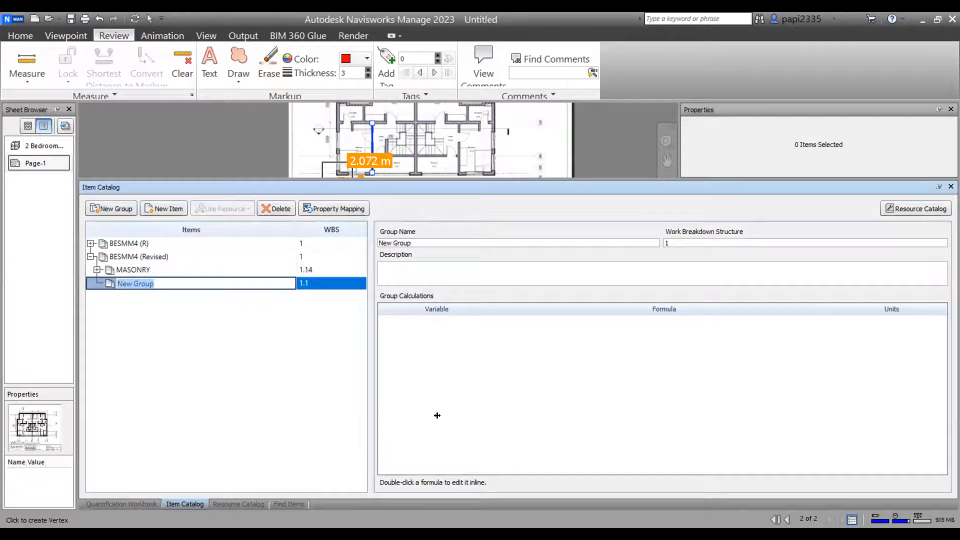
type("fINISH")
key("BackSpace")
key("BackSpace")
key("BackSpace")
key("BackSpace")
key("BackSpace")
key("BackSpace")
type("Fi")
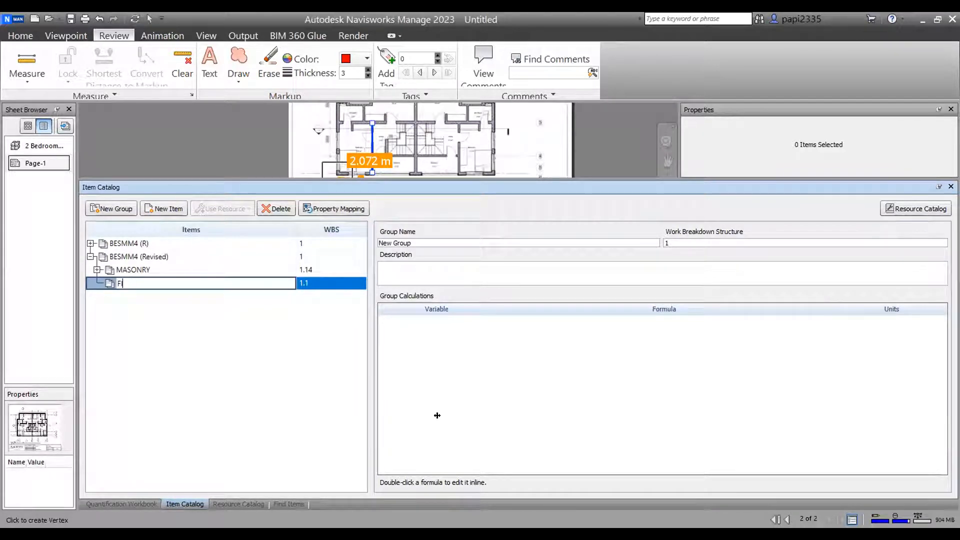
- Name the new group under BESMM4 (Revised) FINISHES and add a subgroup named FLOOR FINISHES inside it
type("NISHES")
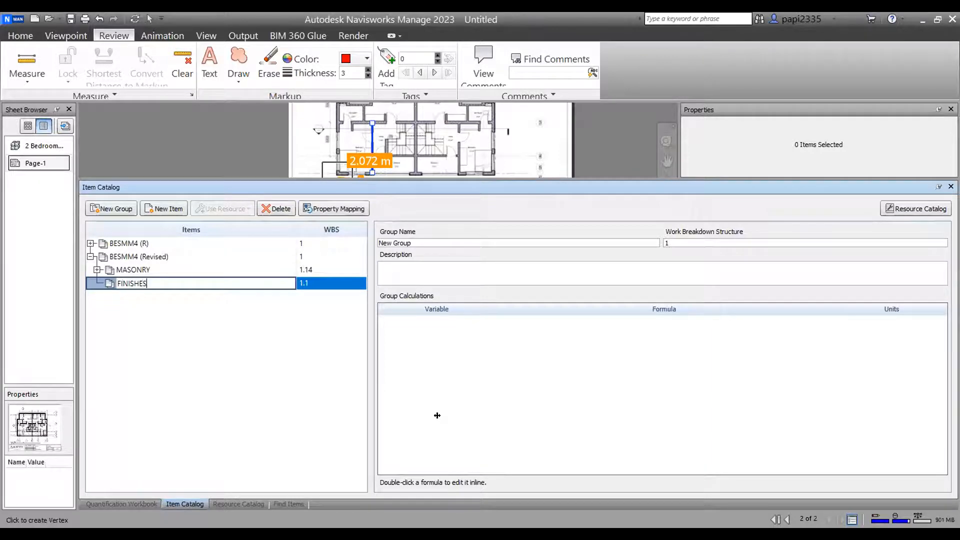
key("Return")
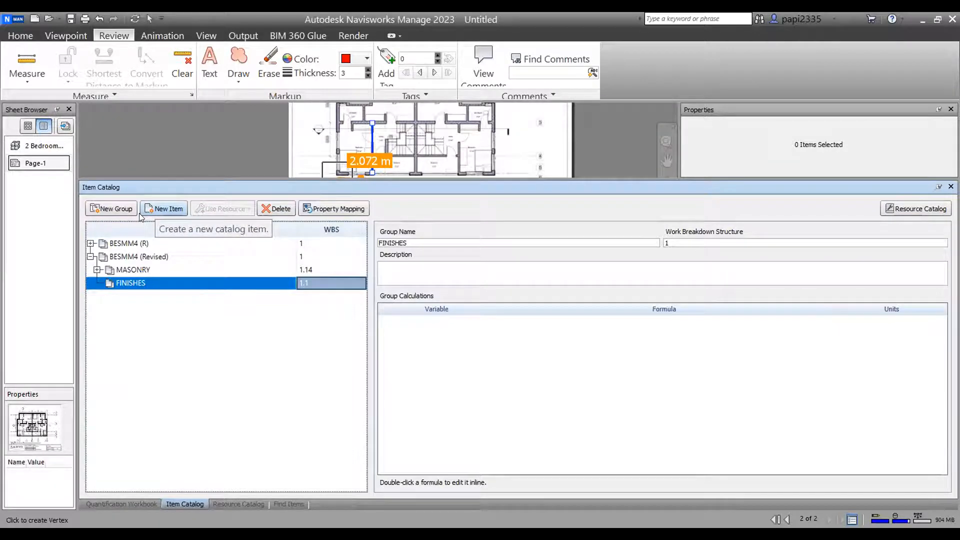
left_click(114, 209)
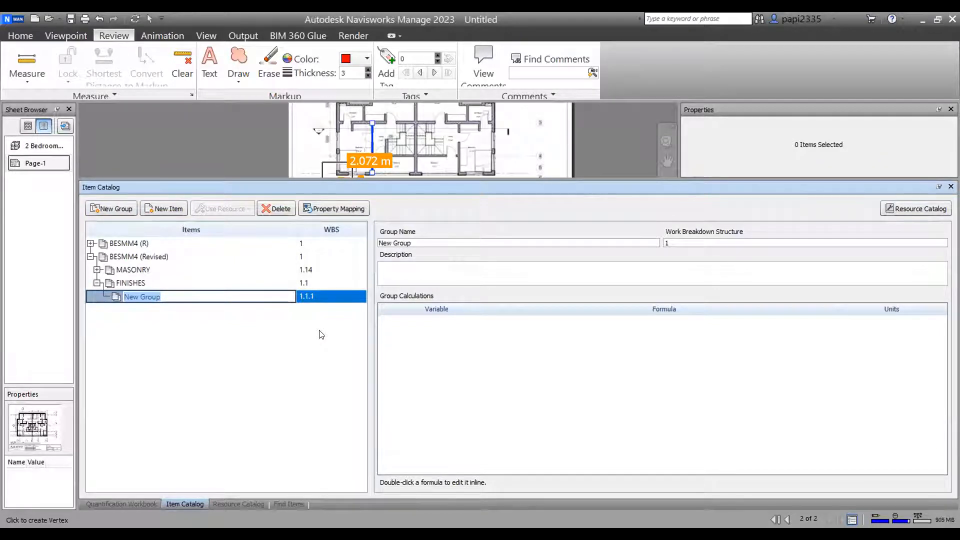
type("FLOOR FINISHES")
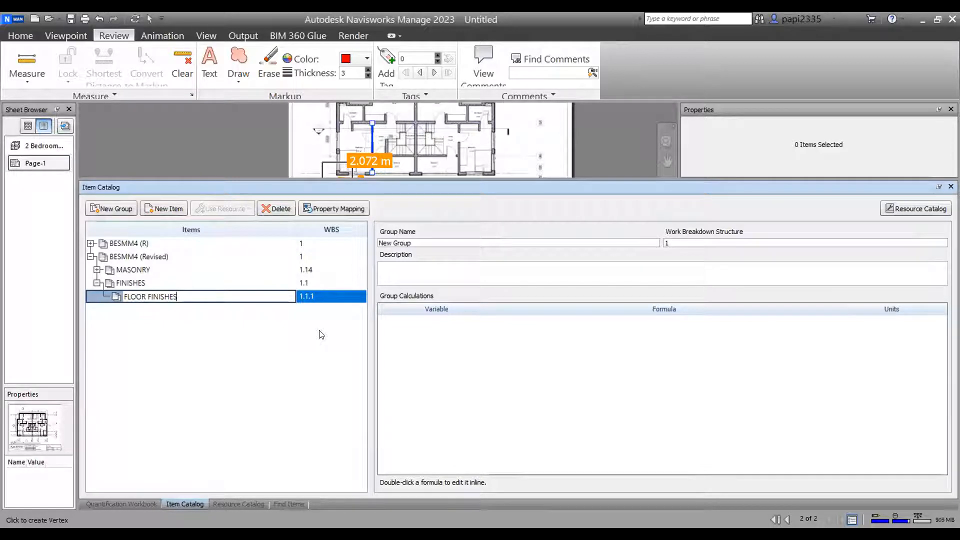
key("Return")
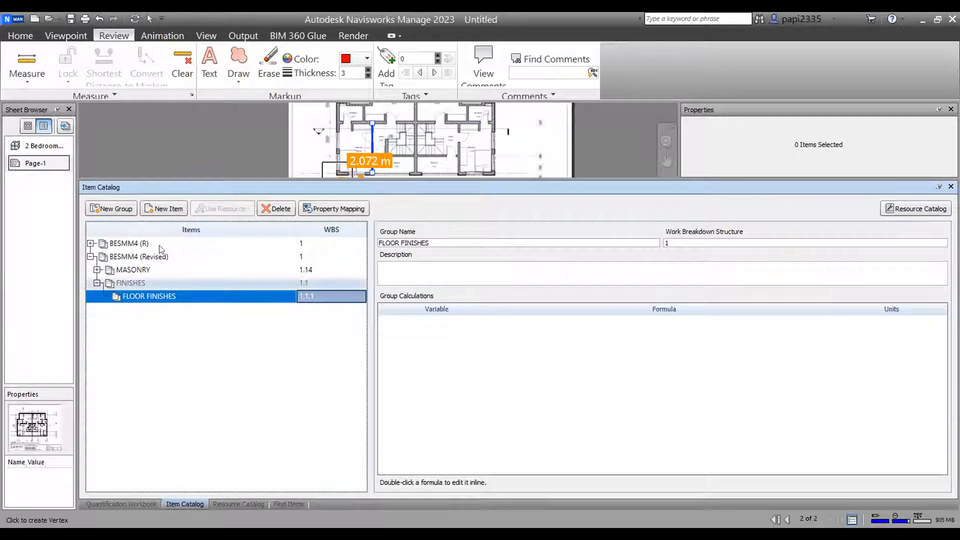
- Add a catalog item named TILES to the FLOOR FINISHES group
left_click(163, 208)
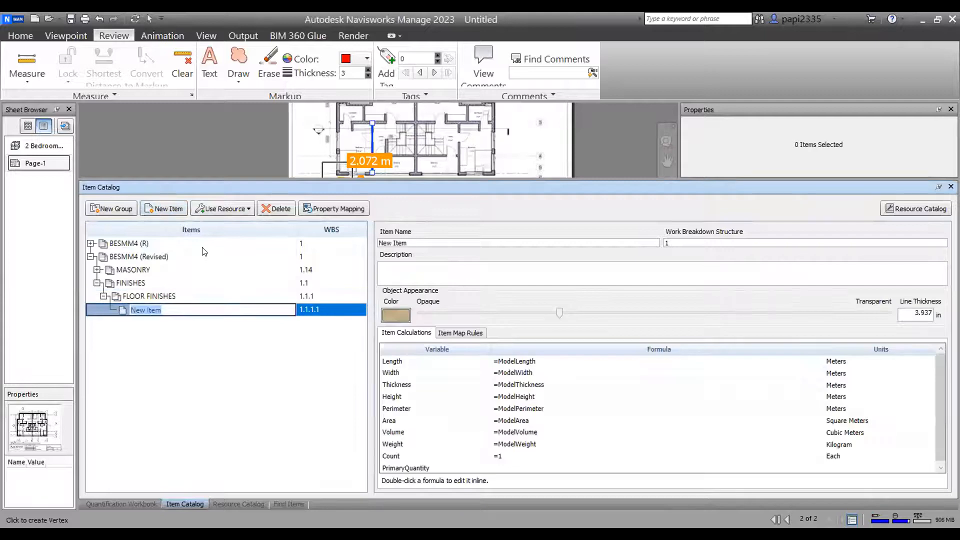
type("TILES")
key("Return")
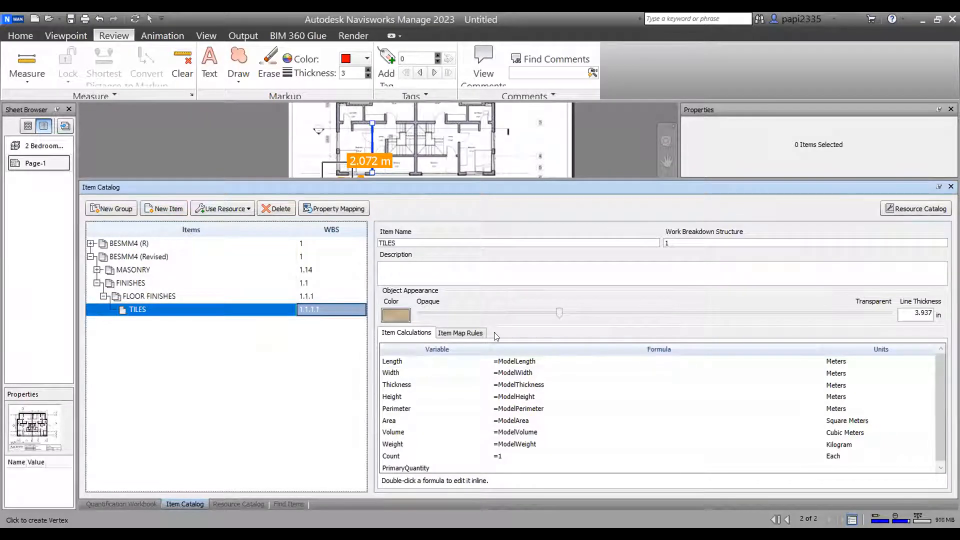
- Set the TILES item's PrimaryQuantity formula to =AREA with Square Meters as its unit
scroll(516, 390, "down", 1)
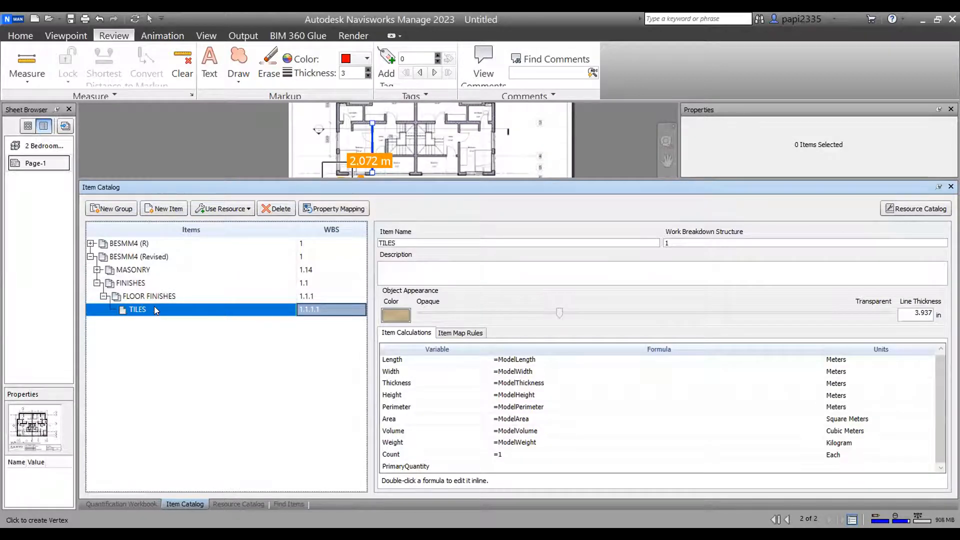
left_click(532, 466)
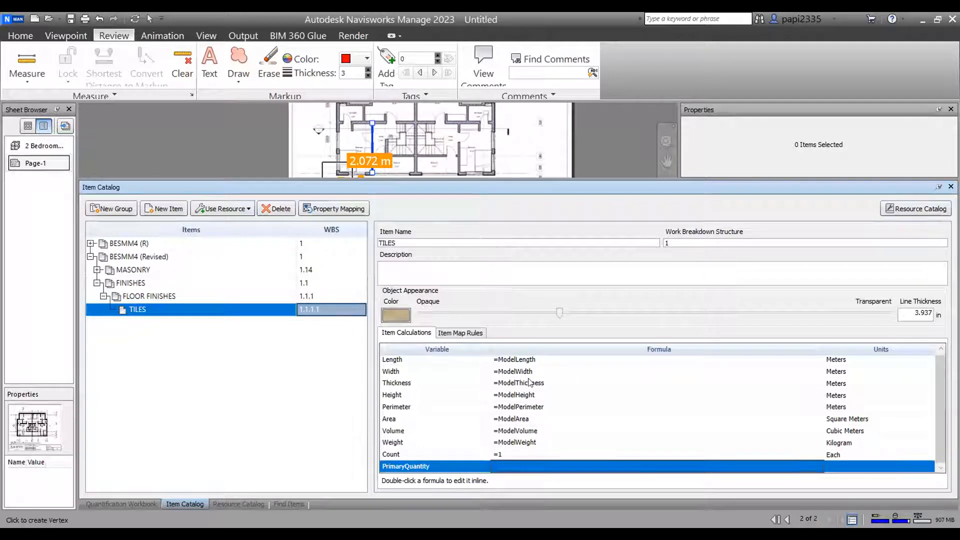
double_click(593, 470)
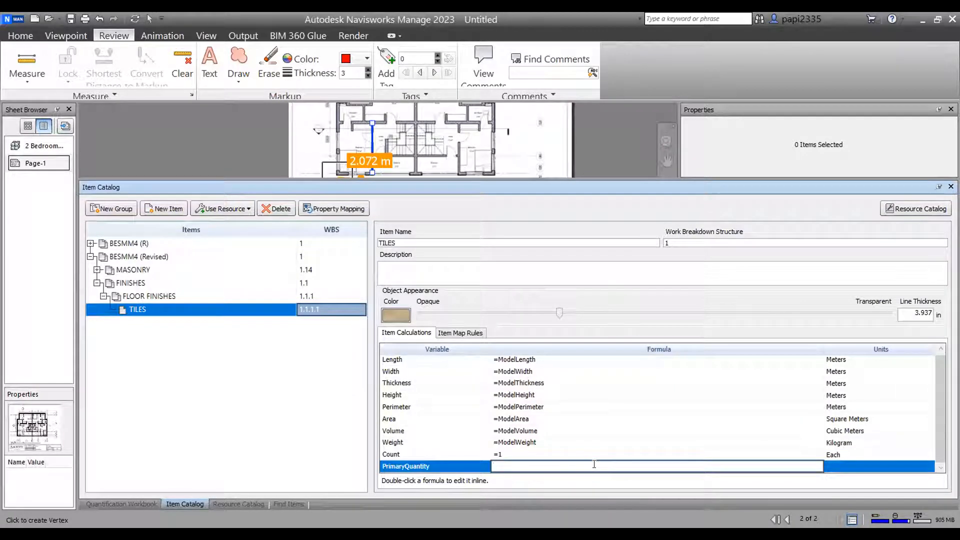
type("=AREA")
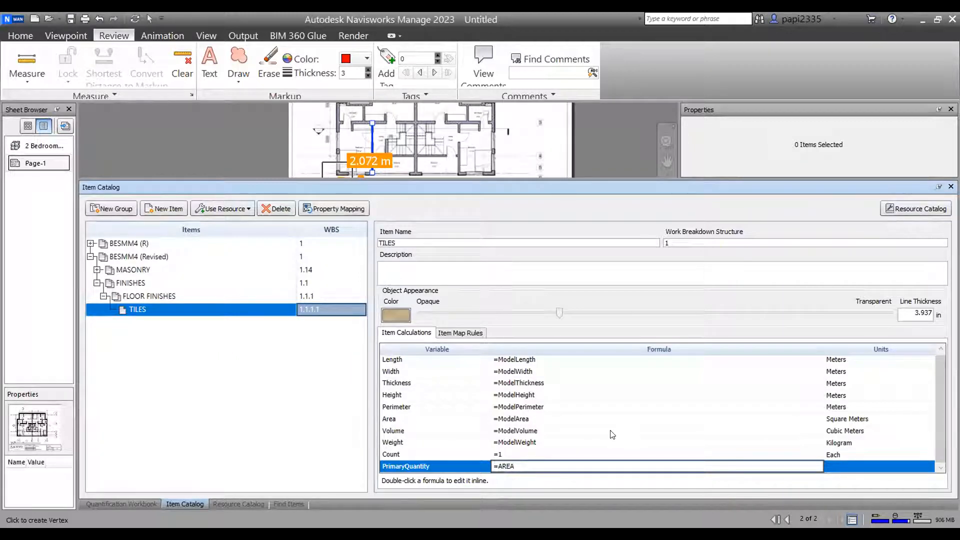
left_click(883, 467)
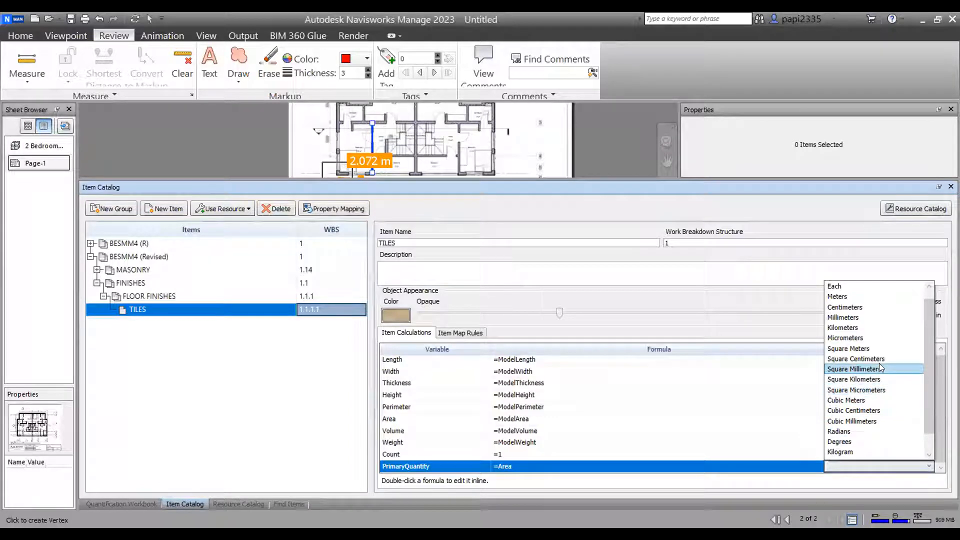
left_click(878, 348)
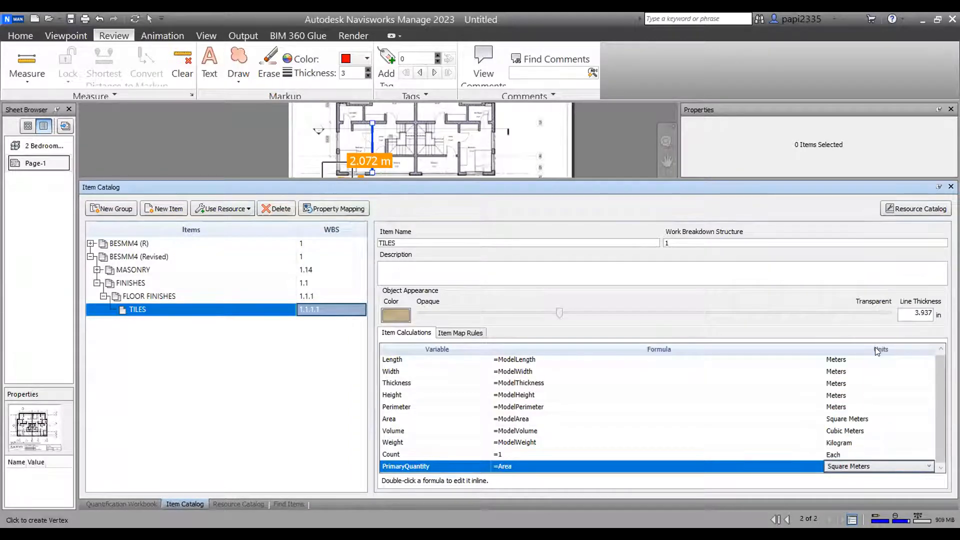
- Change the TILES item's object appearance color to yellow
left_click(396, 315)
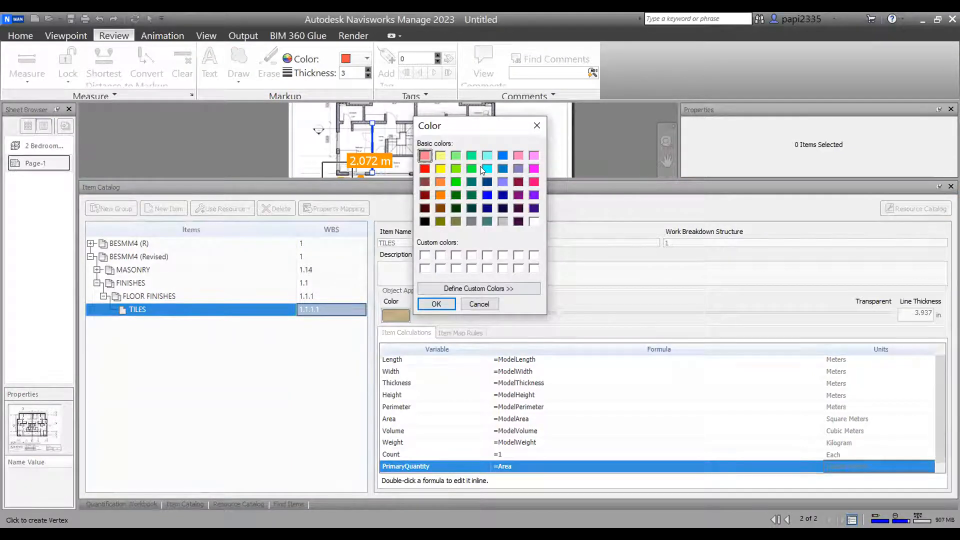
left_click(441, 168)
left_click(435, 304)
- In the Quantification Workbook, start an Area takeoff for TILES and trace the right-hand Master Bedroom's upper wall to the WC/Bath wall
left_click(120, 505)
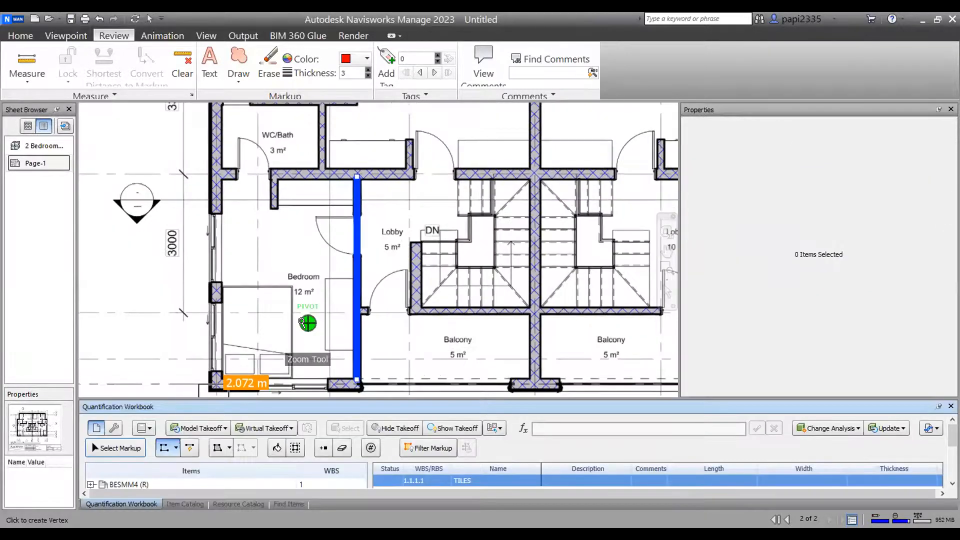
scroll(349, 236, "down", 2)
middle_click_drag(230, 232, 146, 310)
middle_click_drag(453, 330, 316, 325)
middle_click_drag(308, 128, 207, 231)
scroll(208, 231, "up", 5)
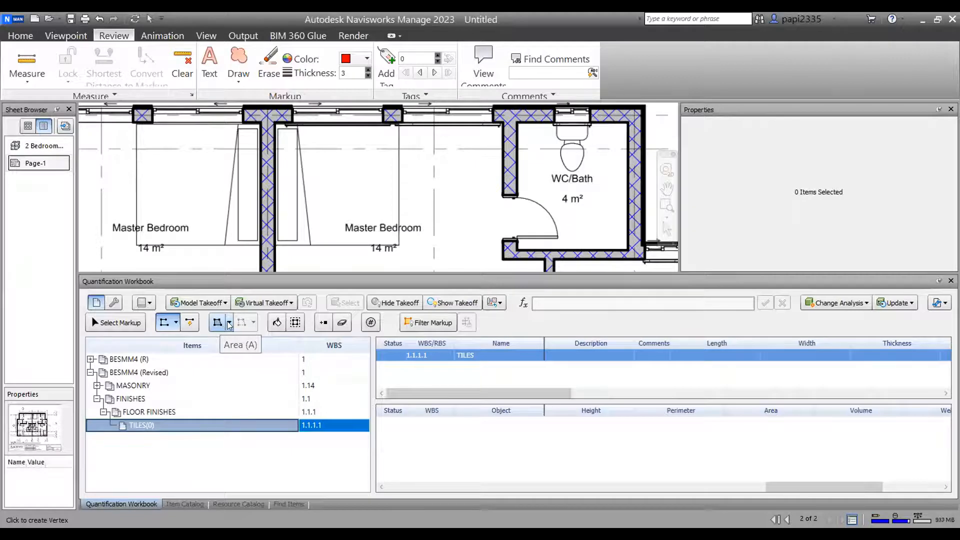
mouse_move(458, 150)
middle_mouse_down()
mouse_move(272, 124)
mouse_move(163, 159)
middle_mouse_up()
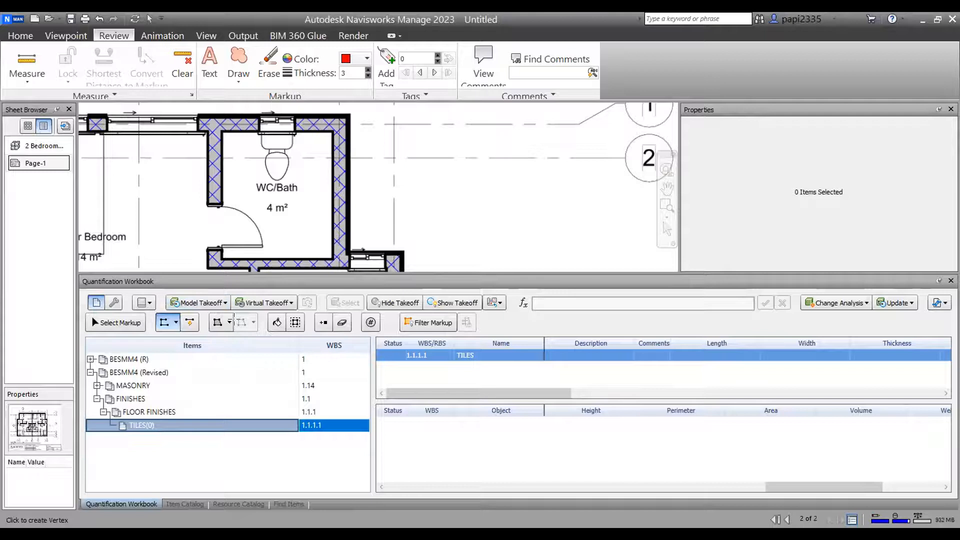
left_click(228, 323)
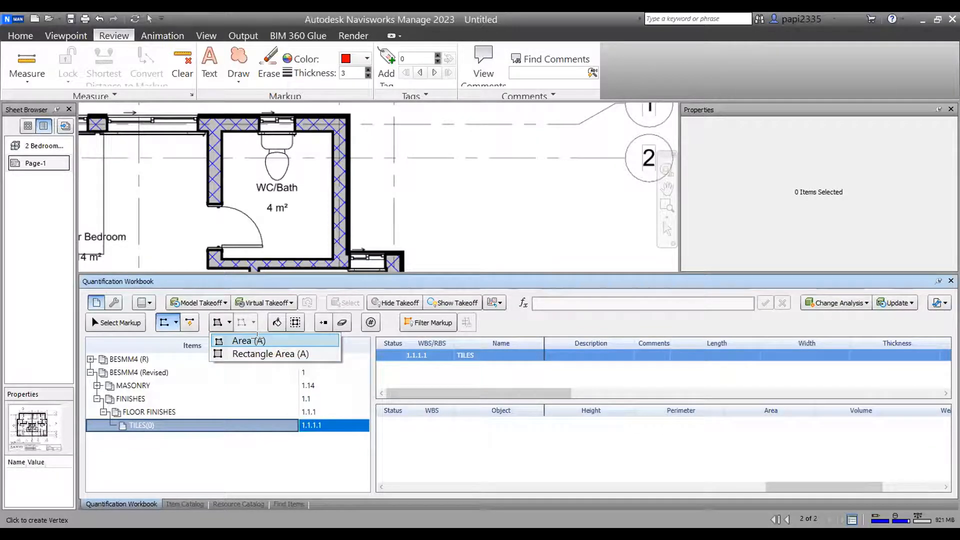
left_click(257, 340)
middle_click_drag(230, 160, 487, 164)
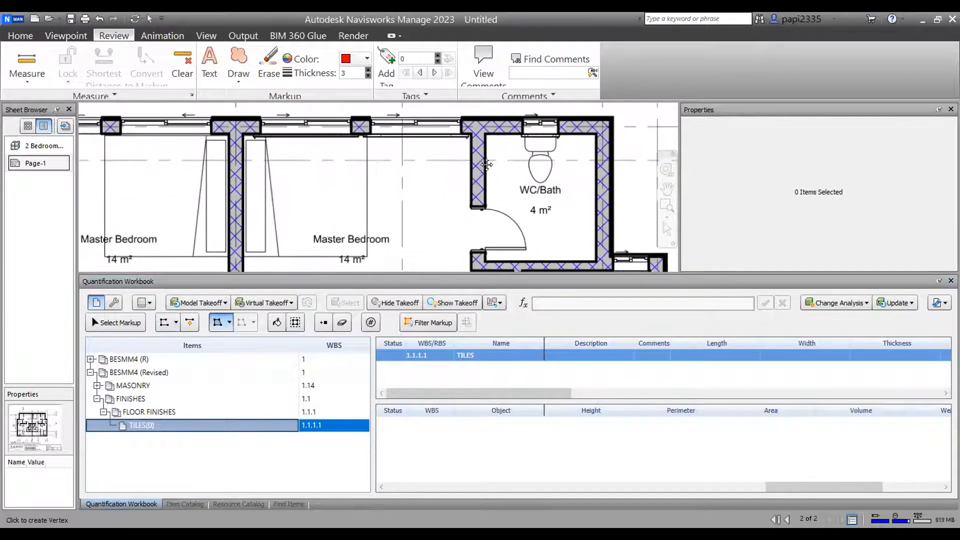
scroll(256, 136, "up", 5)
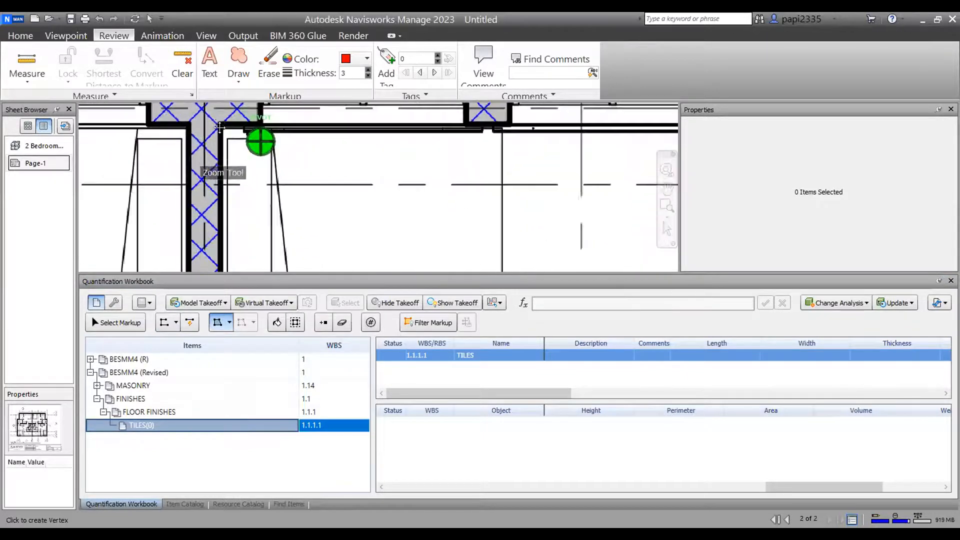
left_click(218, 124)
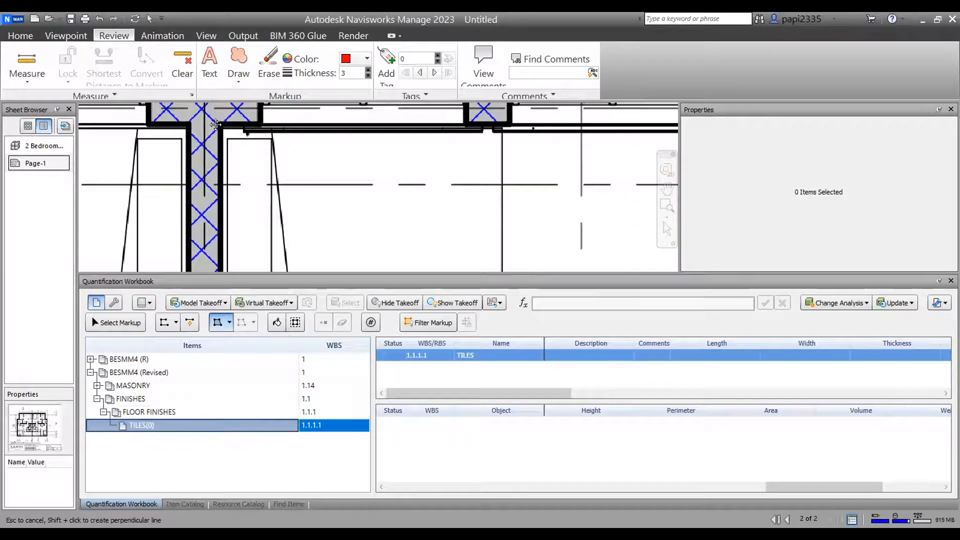
scroll(217, 123, "down", 3)
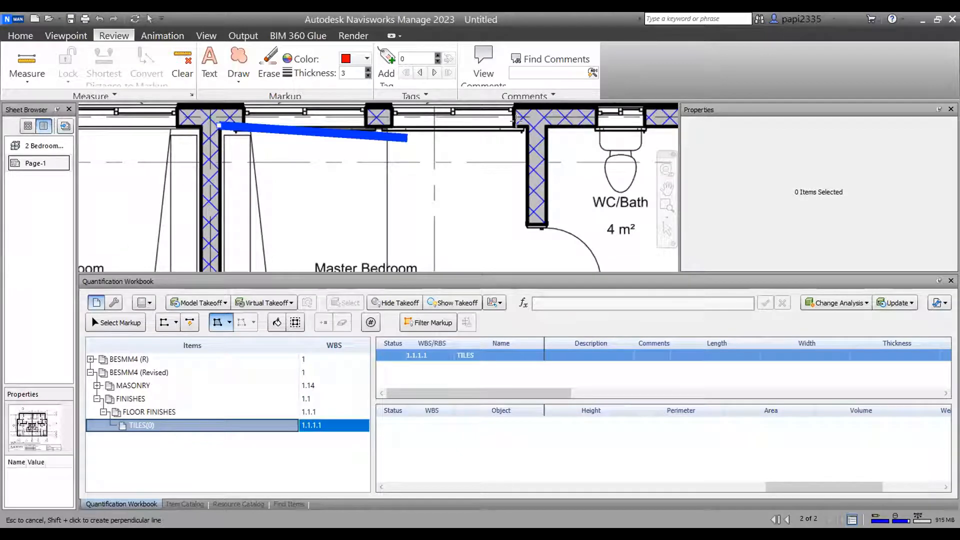
middle_click_drag(514, 120, 406, 124)
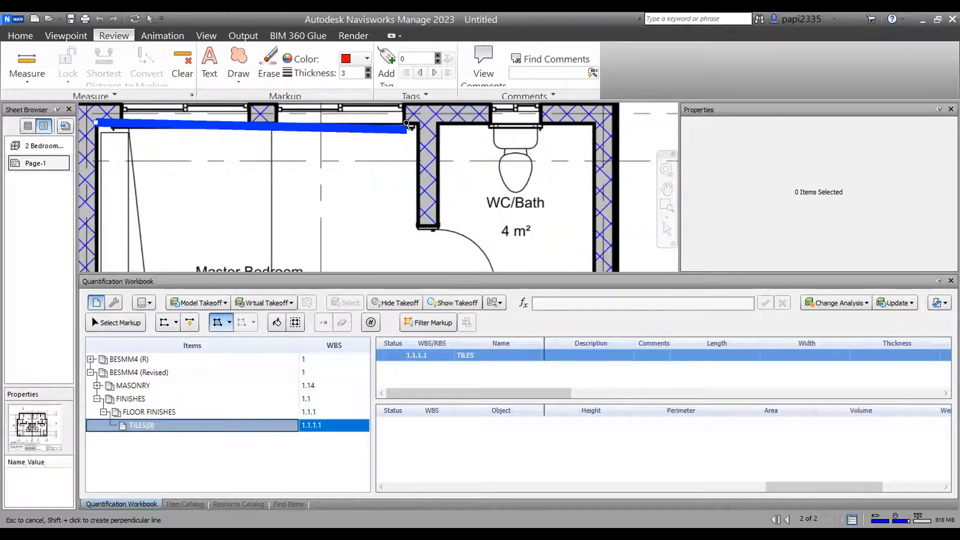
scroll(407, 123, "up", 2)
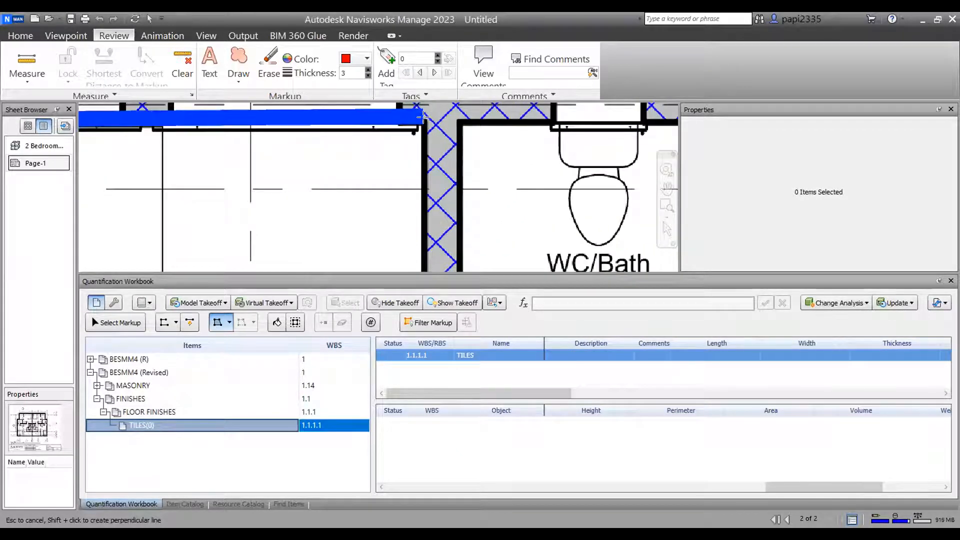
- Continue the tile area down the Master Bedroom's right side, following the wall corners beside both WC/Bath rooms to the wardrobe recess
scroll(422, 116, "down", 3)
middle_click_drag(300, 214, 171, 112)
scroll(238, 186, "down", 1)
scroll(269, 185, "up", 2)
middle_click_drag(307, 192, 271, 158)
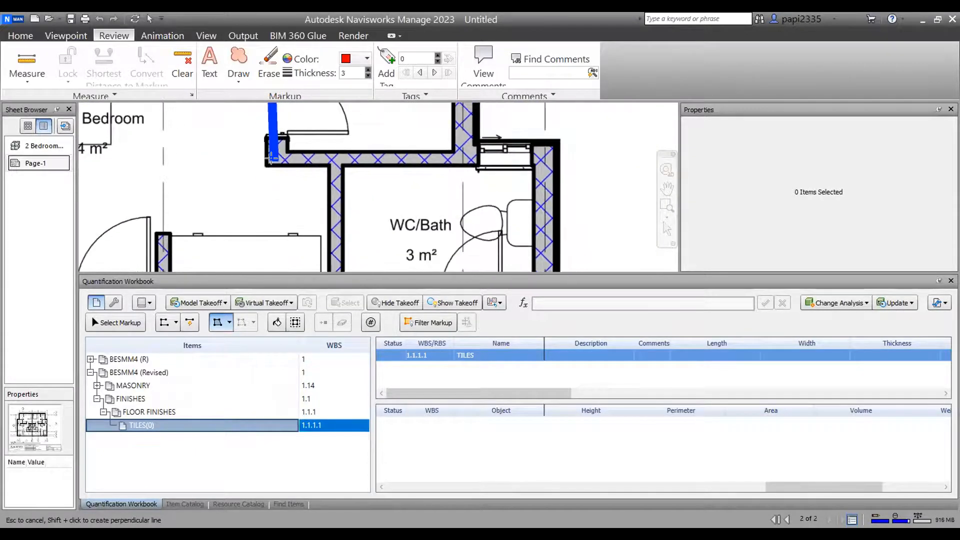
scroll(272, 160, "up", 1)
left_click(310, 168)
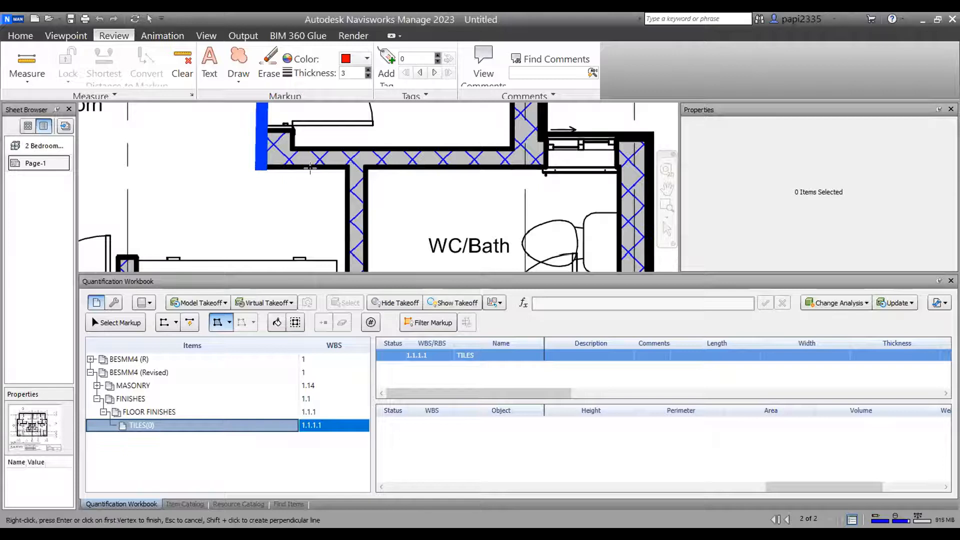
middle_click_drag(332, 165, 257, 148)
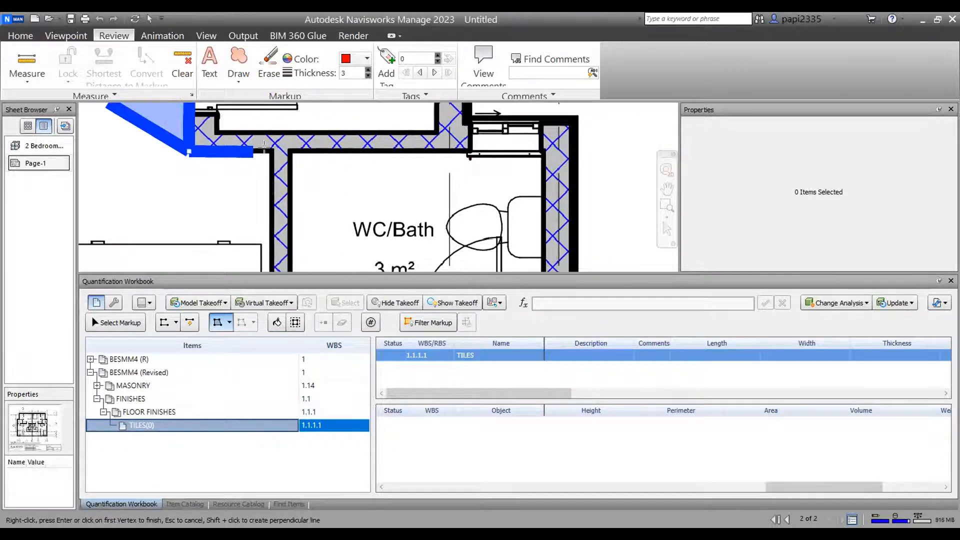
left_click(271, 151)
scroll(270, 152, "down", 2)
middle_click_drag(249, 227, 319, 141)
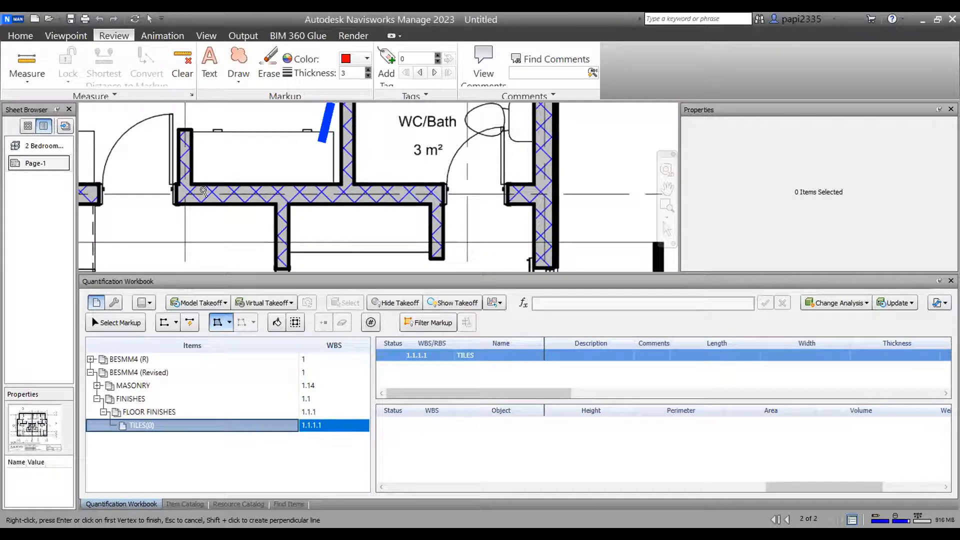
- Trace the tile area along the wardrobe recess, around the stub wall and past the door, and finish it at the dividing wall's lower corner
left_click(192, 183)
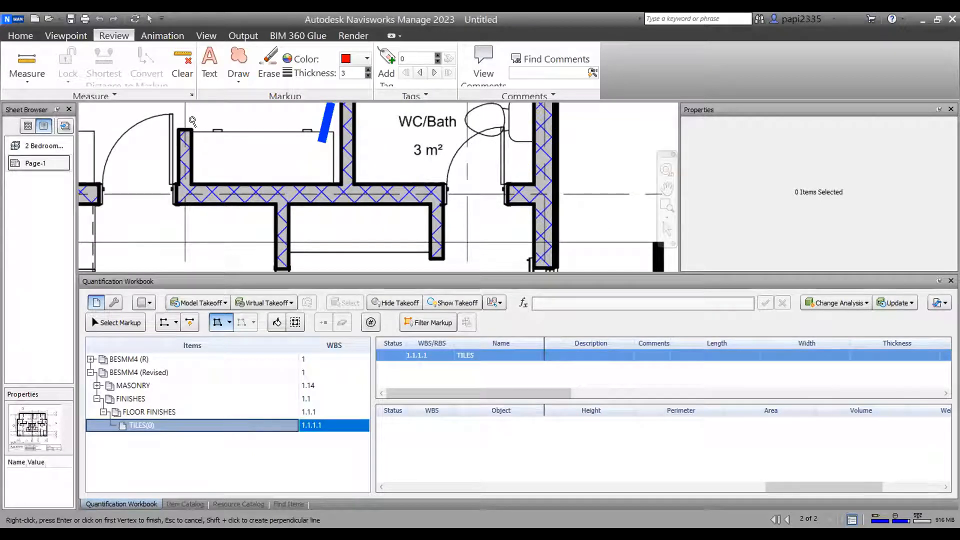
middle_click_drag(192, 127, 245, 207)
left_click(218, 153)
left_click(200, 158)
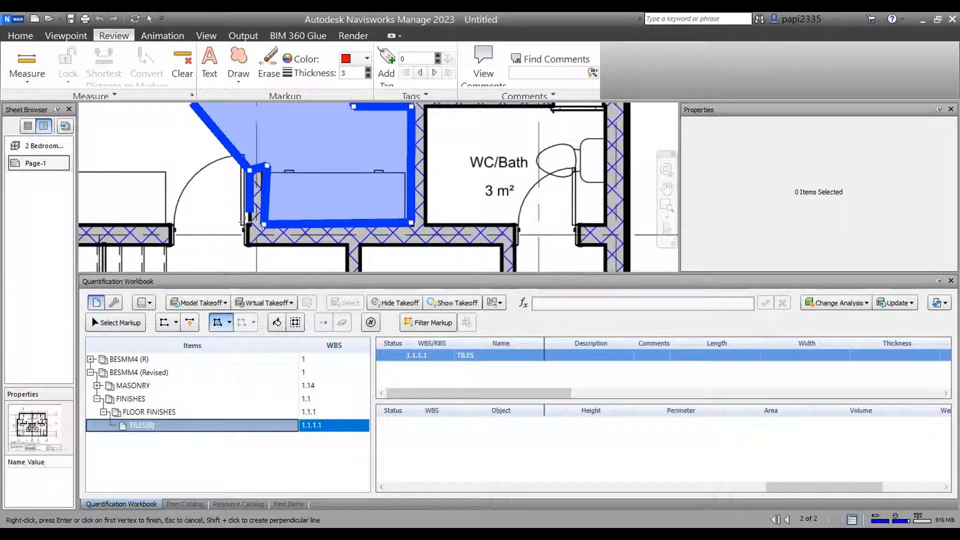
left_click(247, 224)
scroll(248, 225, "down", 2)
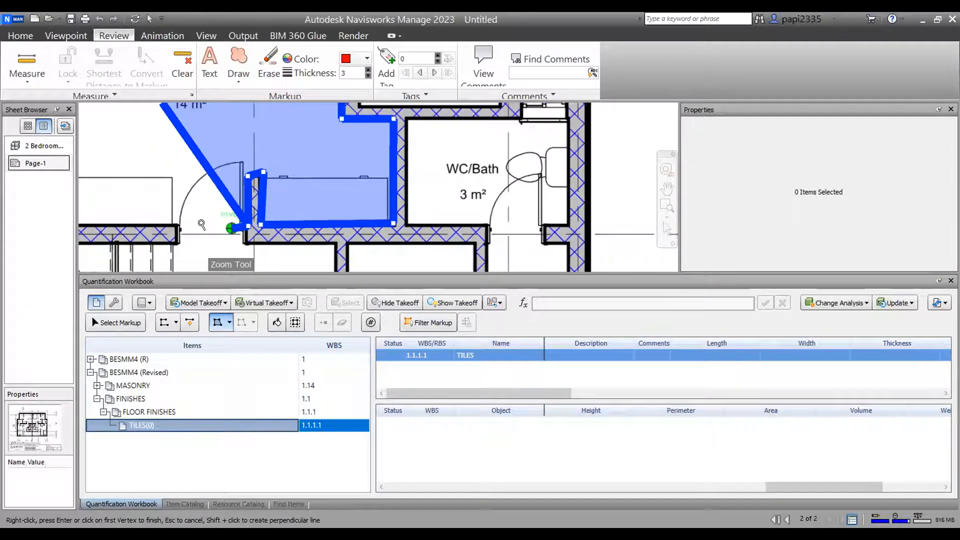
middle_click_drag(193, 212, 434, 214)
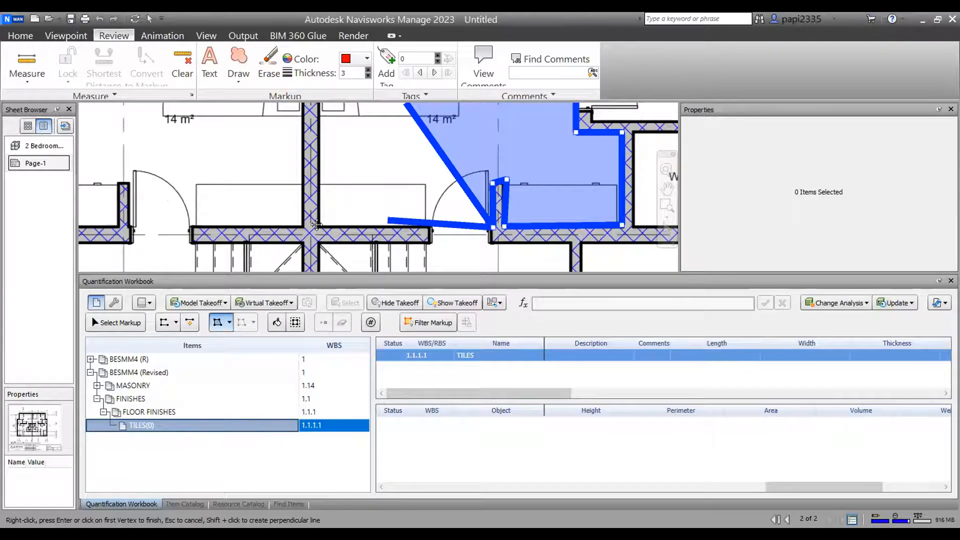
left_click(317, 225)
right_click(317, 224)
- Check the outlined tile area against the Master Bedroom walls and open the TILES item in the Item Catalog
scroll(317, 225, "down", 3)
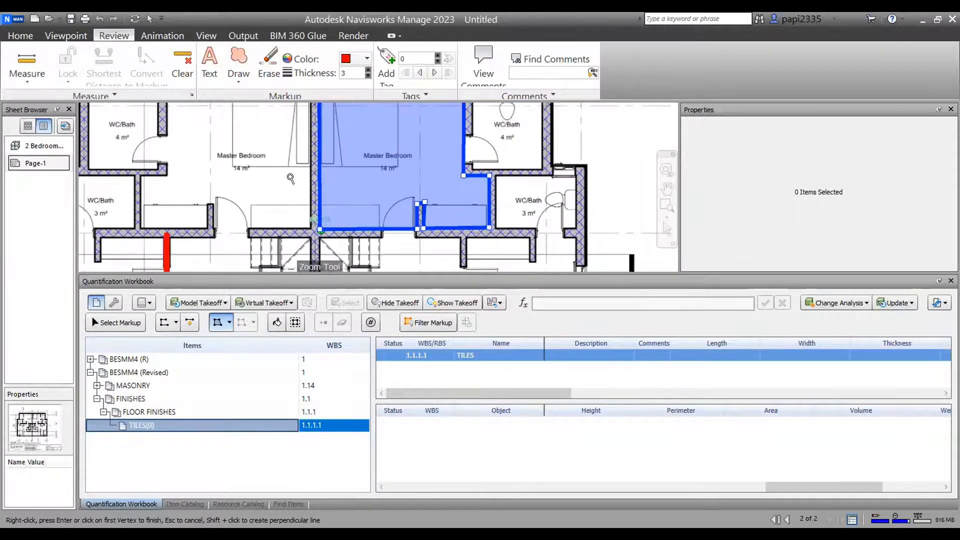
scroll(287, 197, "down", 1)
middle_click_drag(327, 129, 376, 148)
scroll(320, 155, "up", 1)
scroll(286, 126, "up", 1)
scroll(328, 152, "up", 3)
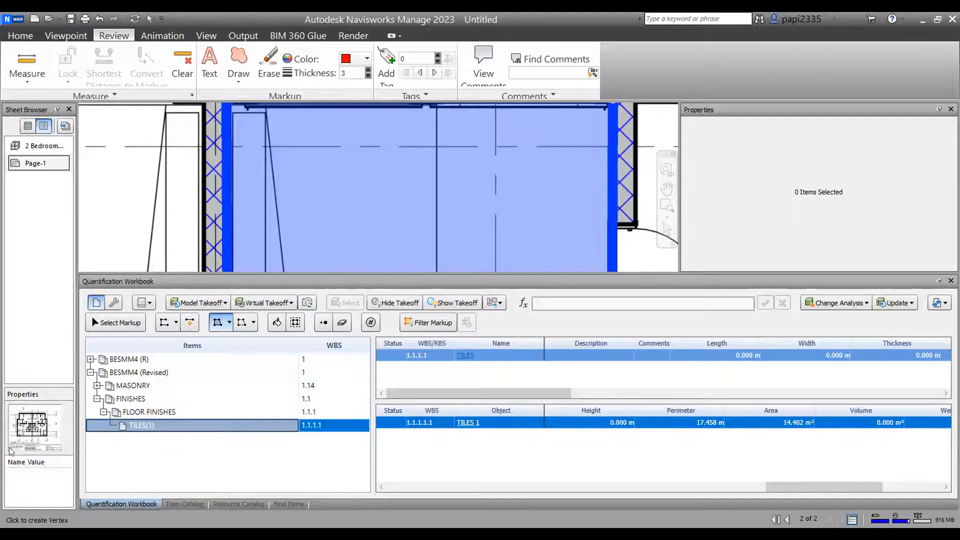
left_click(183, 504)
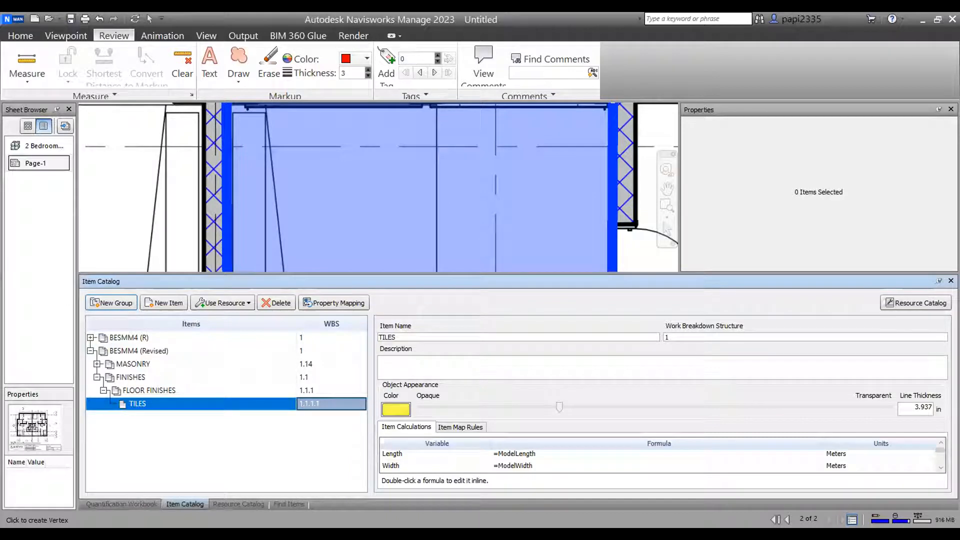
- Set the TILES item's line thickness to 1 in
double_click(922, 408)
type("1")
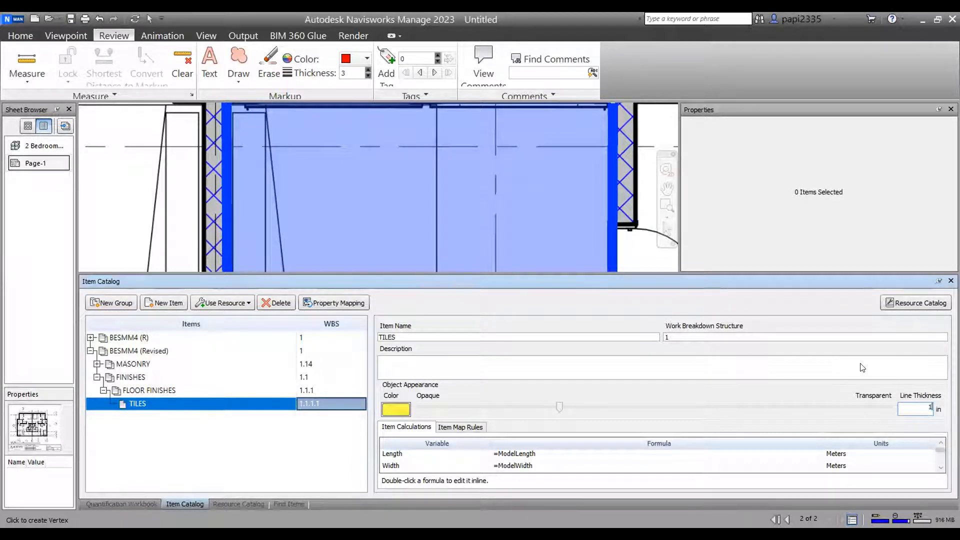
left_click(860, 366)
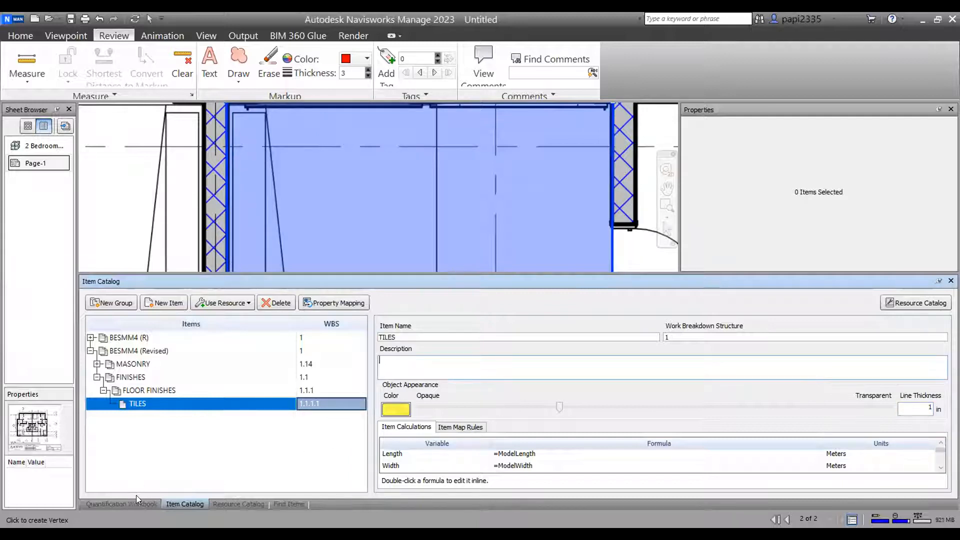
- Return to the Quantification Workbook and inspect the Master Bedroom tile markup's thinner outline along the walls
left_click(121, 503)
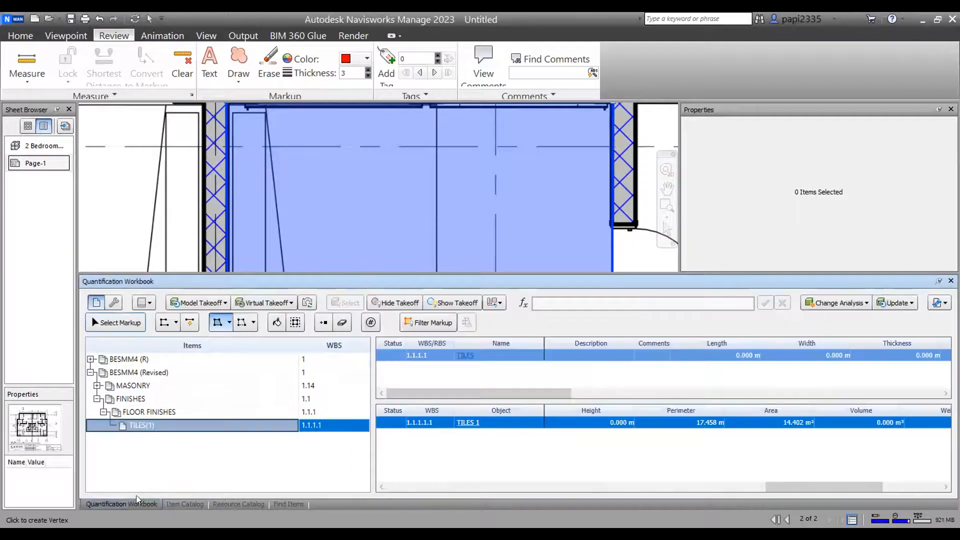
left_click(116, 325)
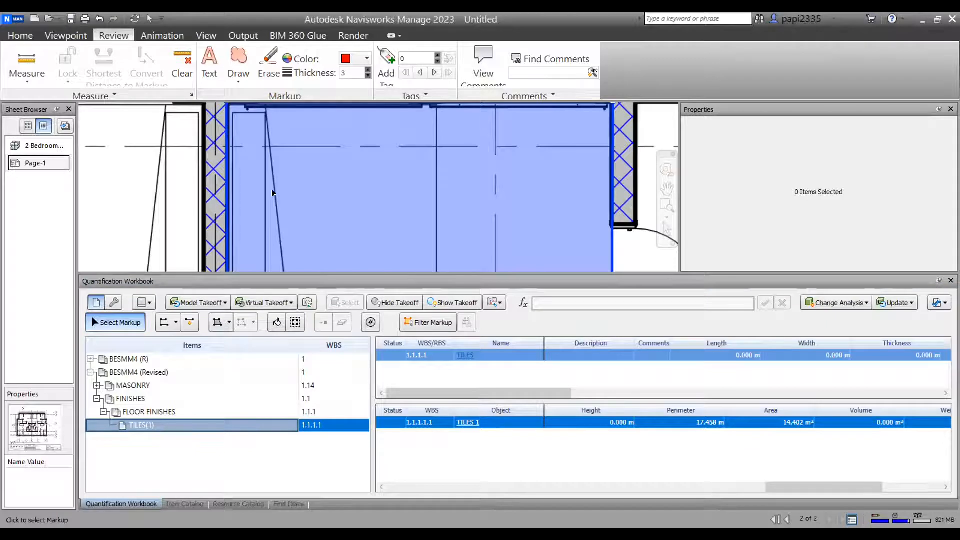
scroll(295, 185, "down", 1)
scroll(275, 176, "up", 3)
left_click(237, 196)
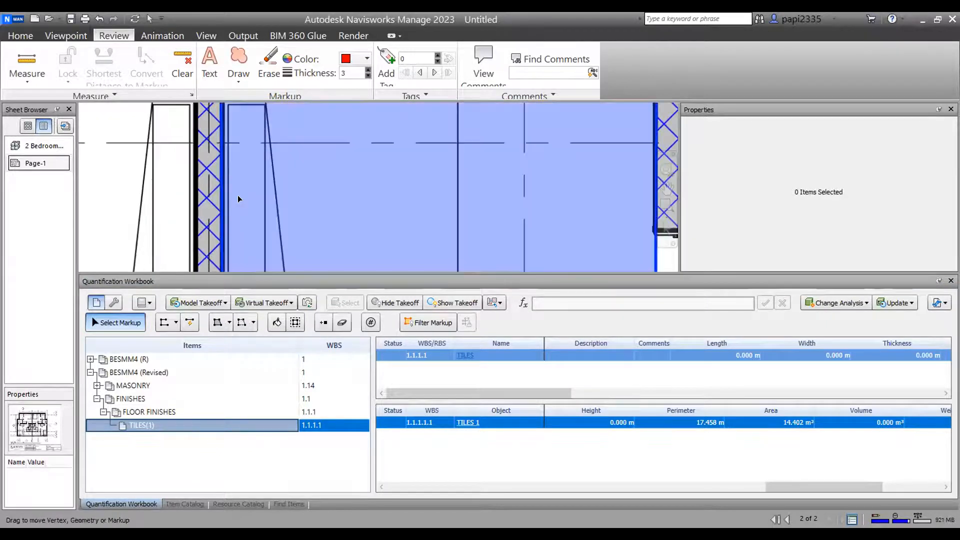
scroll(238, 199, "down", 4)
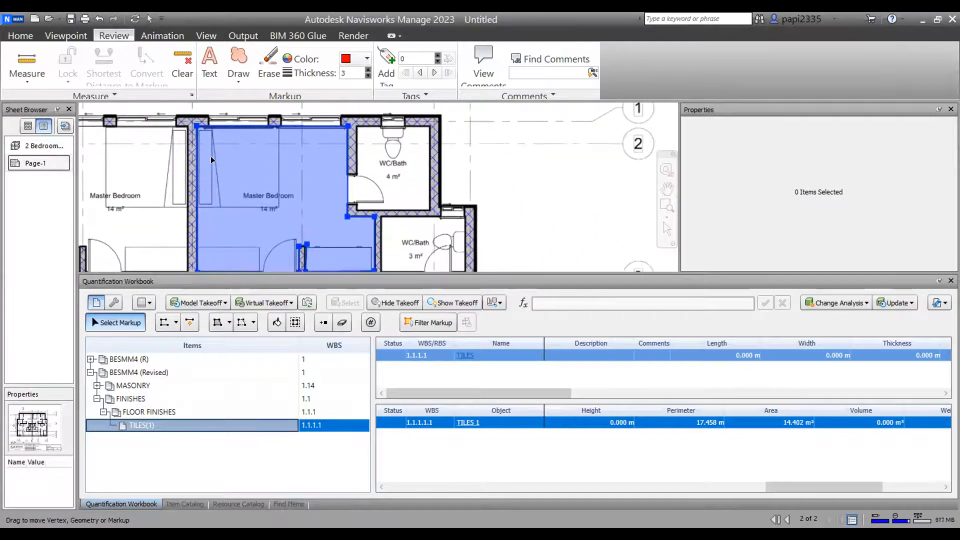
middle_click_drag(258, 197, 188, 182)
left_click(404, 146)
- Take off the tile area of the 4 m² WC/Bath beside the Master Bedroom with a Rectangle Area spanning its inner wall corners
scroll(289, 124, "up", 3)
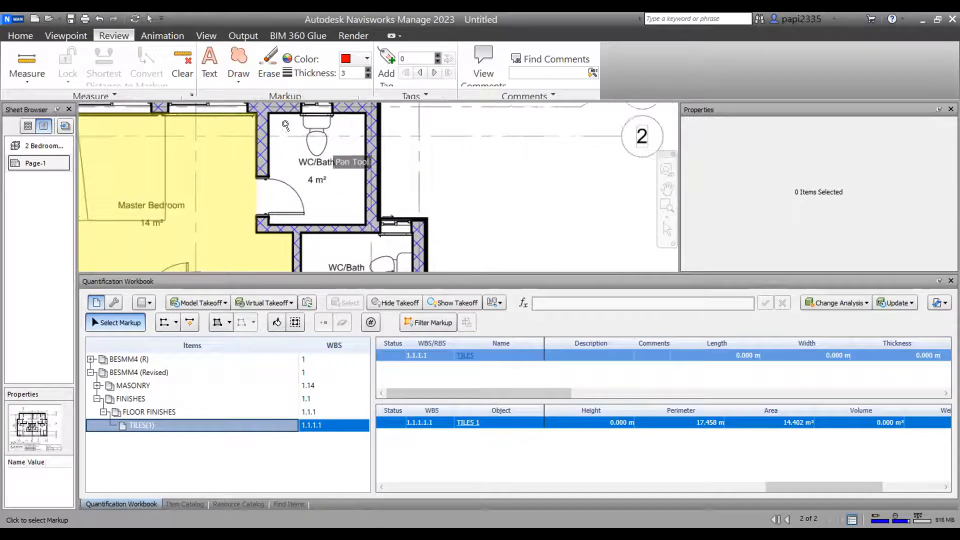
middle_click_drag(321, 142, 249, 142)
scroll(251, 142, "up", 1)
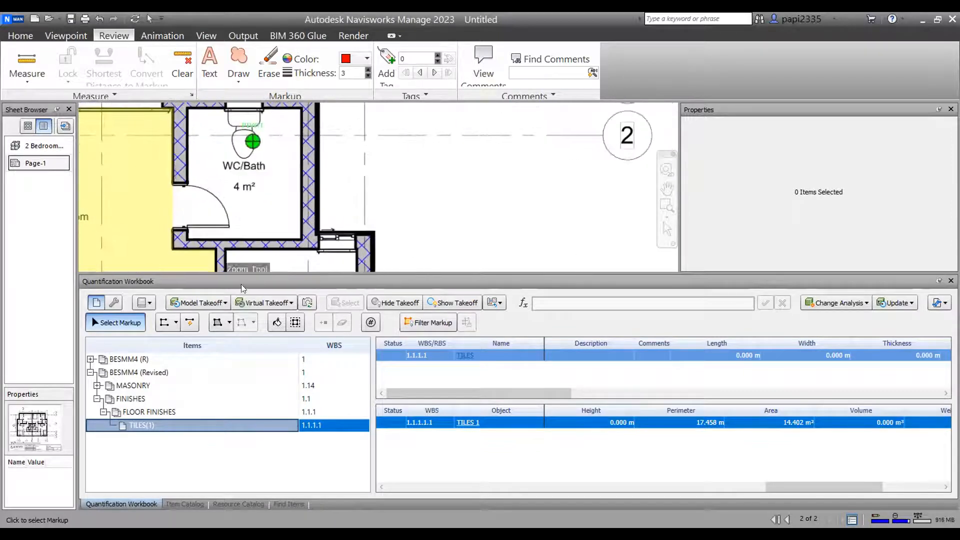
left_click(228, 323)
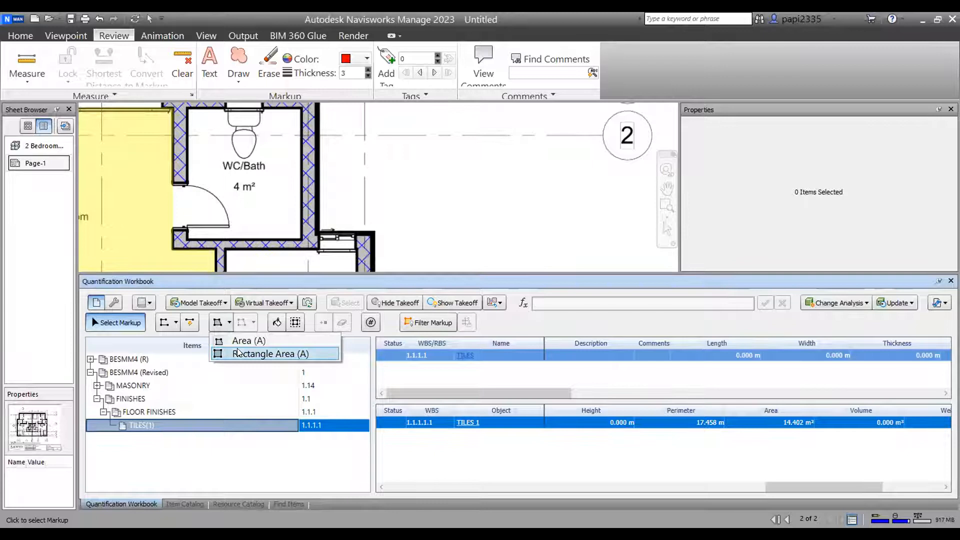
left_click(238, 352)
middle_click_drag(187, 127, 177, 147)
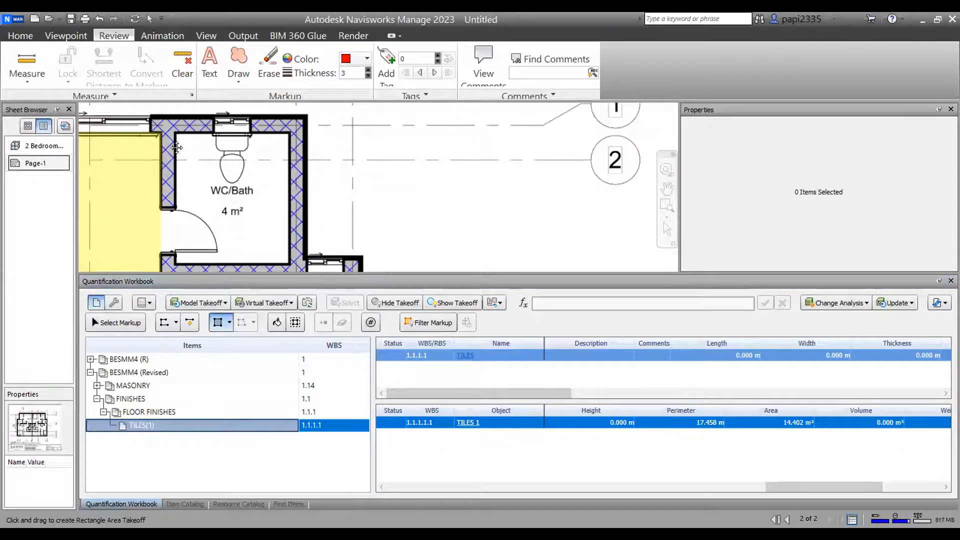
left_click(174, 131)
scroll(235, 195, "down", 1)
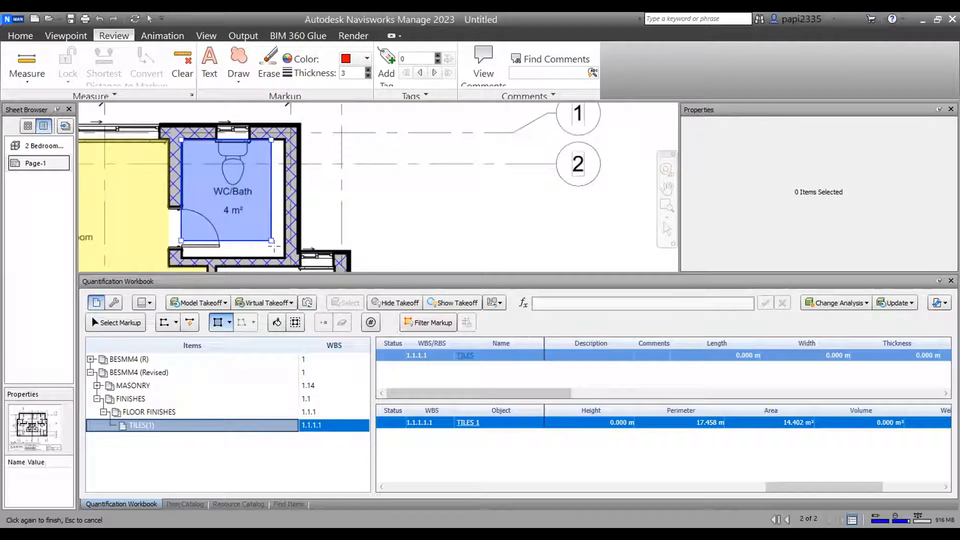
left_click(285, 258)
scroll(349, 172, "down", 1)
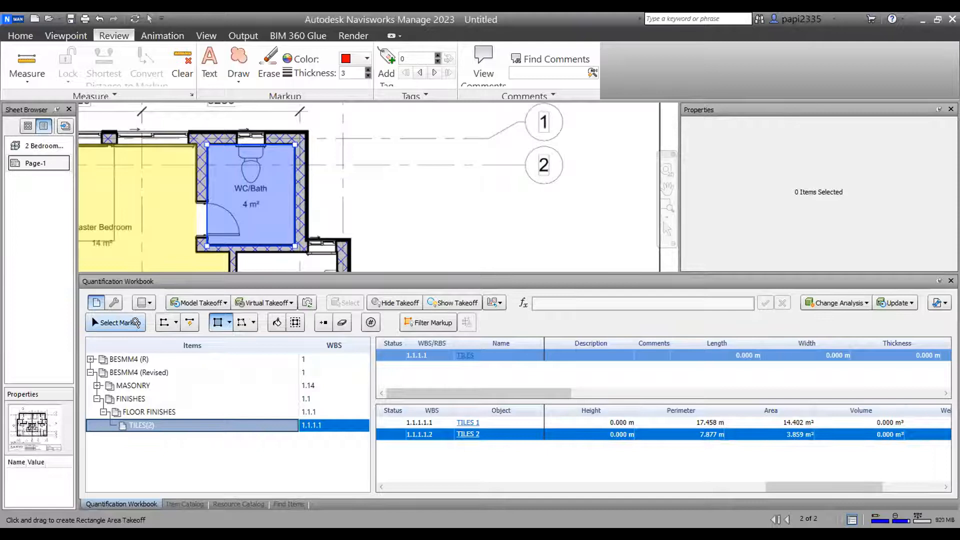
- Leave the area takeoff tool and review the WC/Bath tile entry's area and primary quantity in the workbook
left_click(135, 322)
left_click(489, 434)
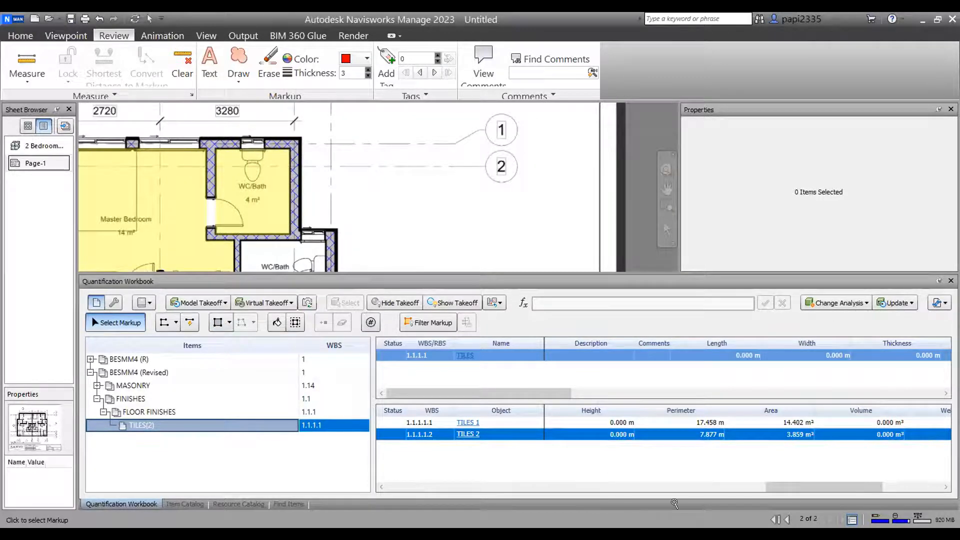
left_click_drag(779, 485, 838, 481)
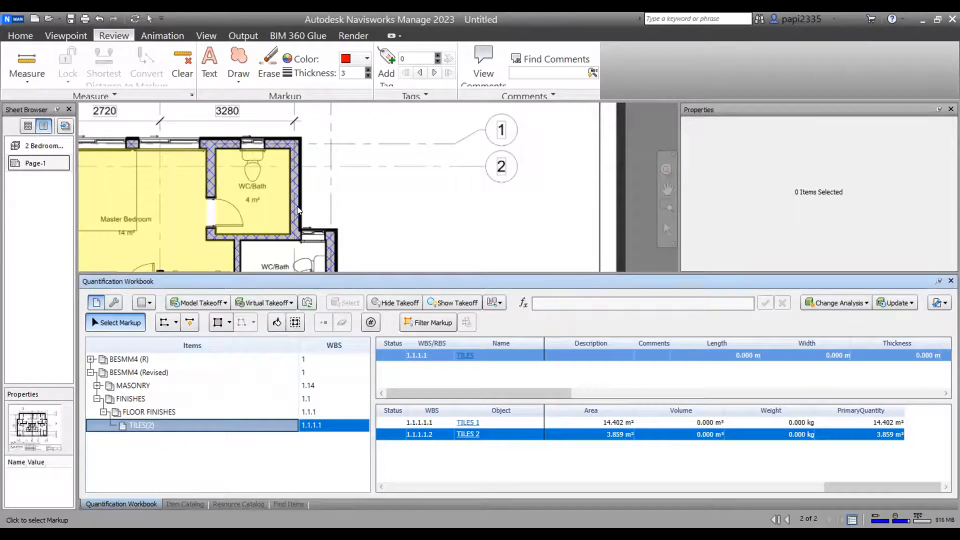
- In the Item Catalog, collapse FINISHES and add a group named MECHANIAL WORK under BESMM4 (Revised)
middle_click_drag(258, 262, 278, 215)
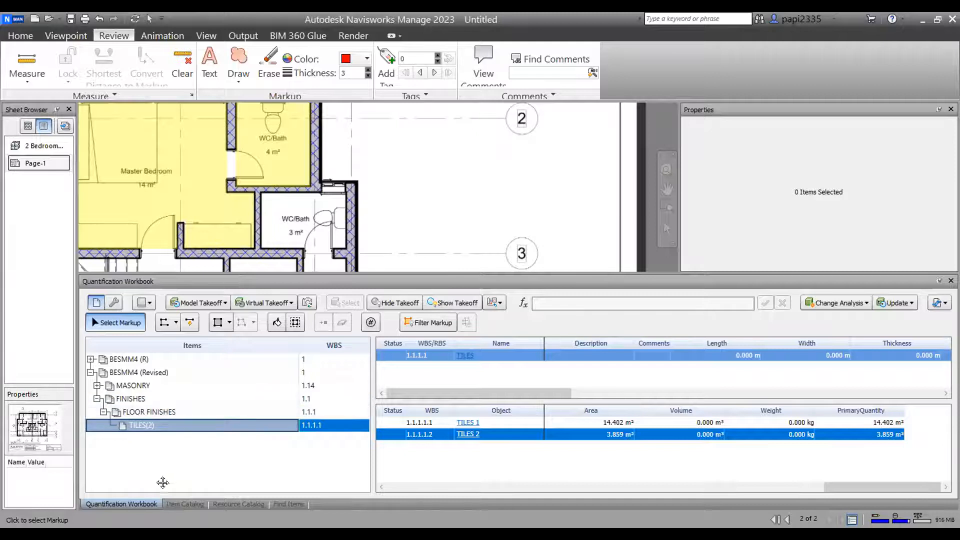
left_click(175, 503)
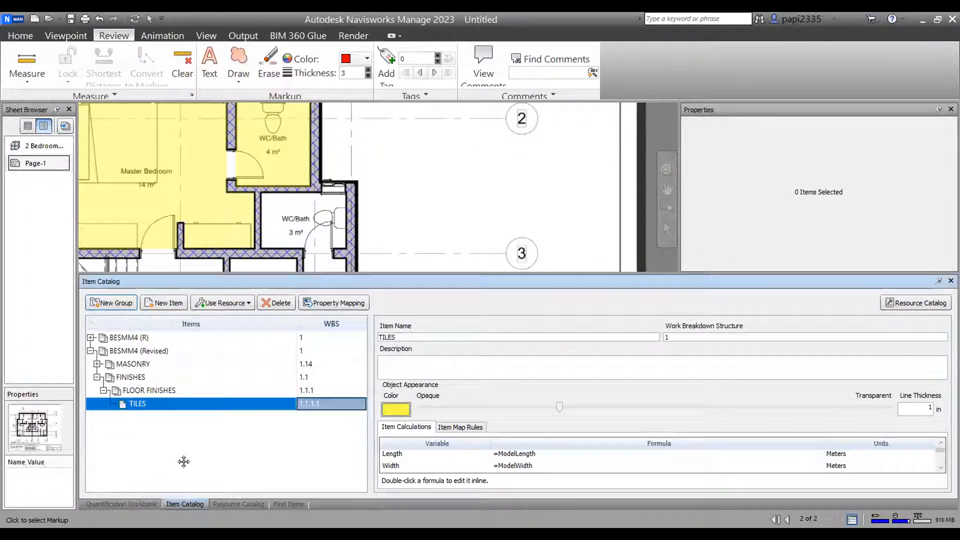
left_click(94, 377)
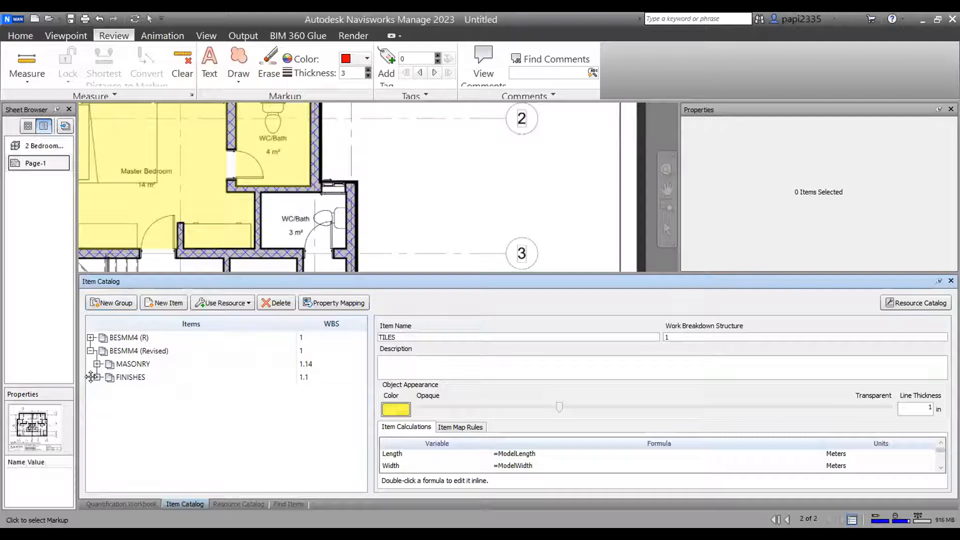
left_click(120, 352)
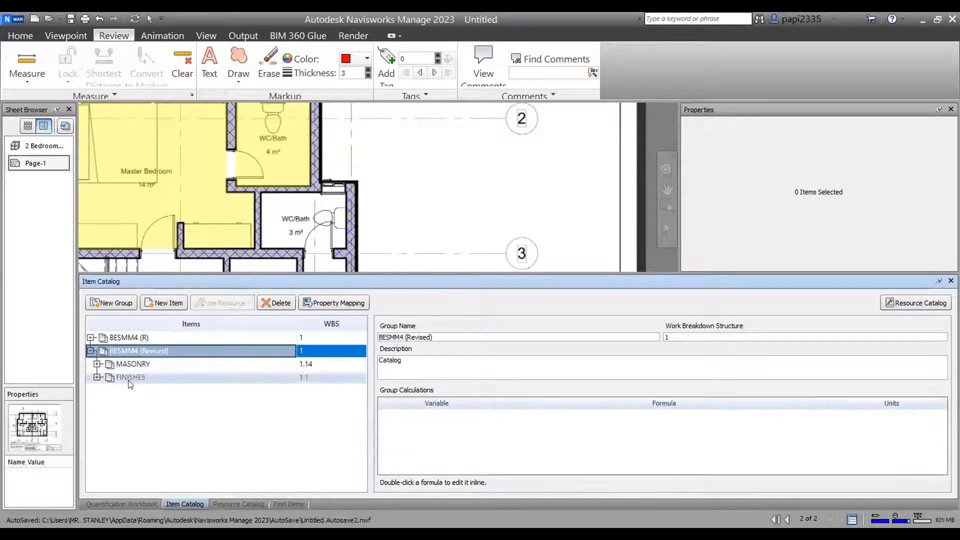
left_click(112, 303)
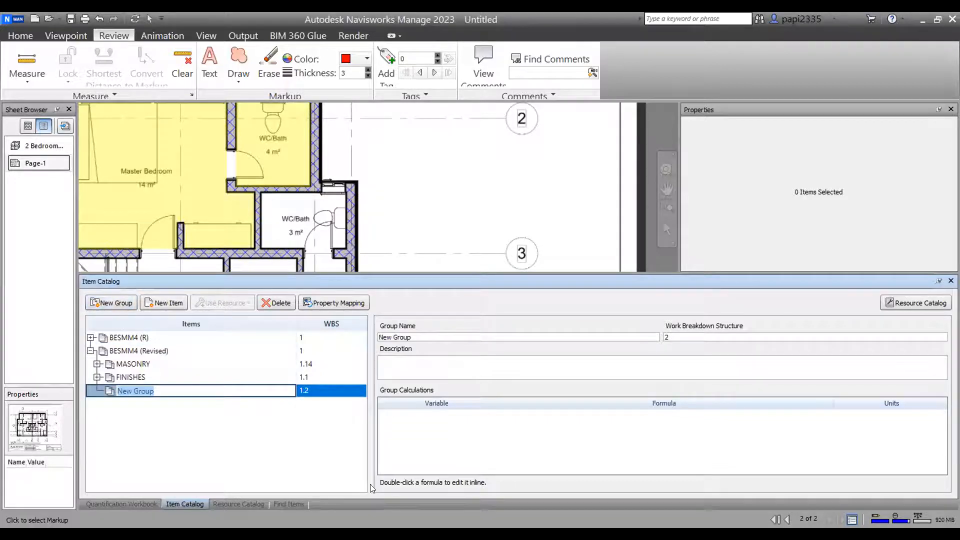
type("MECHANIAL")
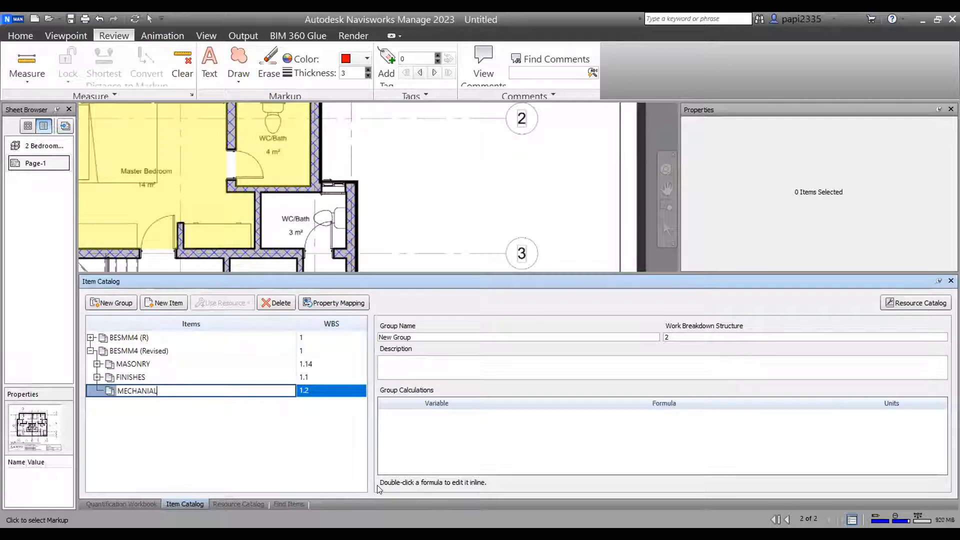
type(" WORK")
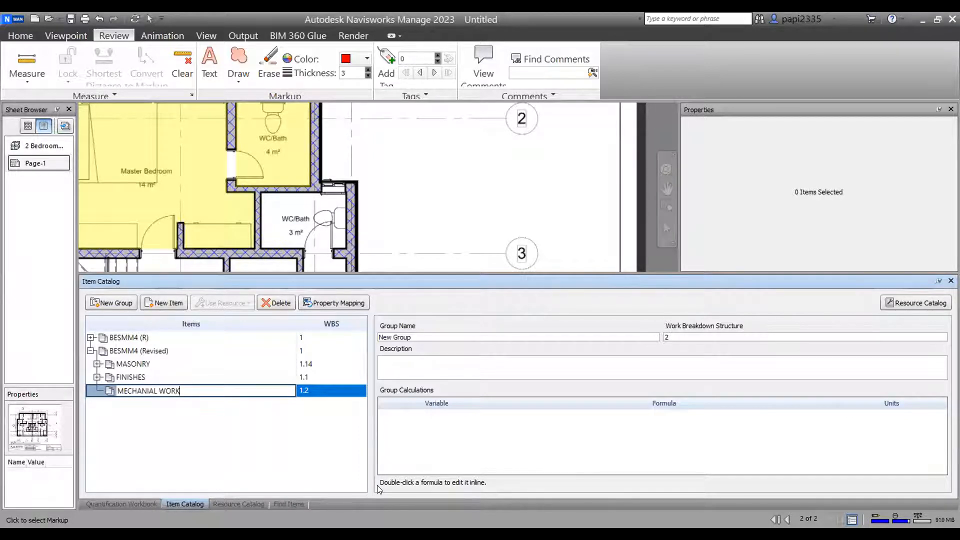
key("Return")
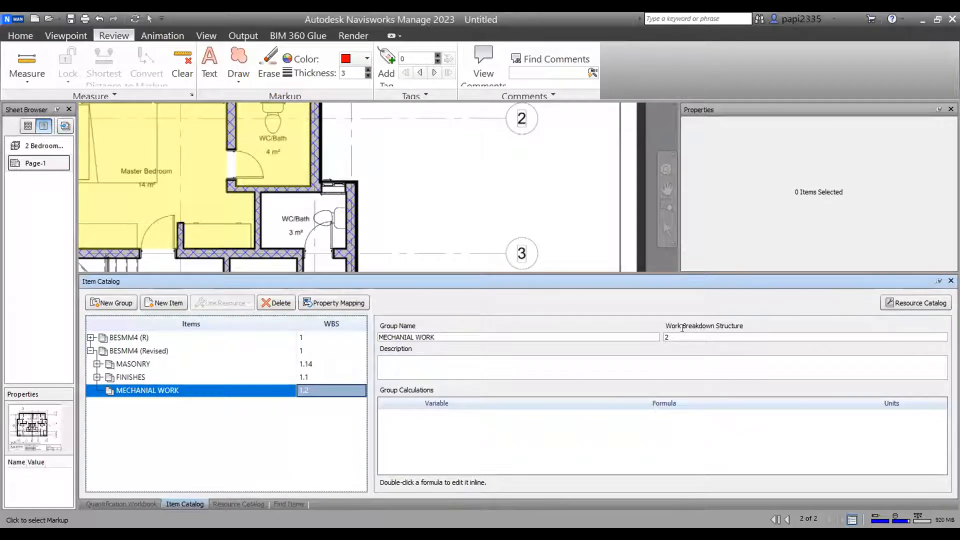
- Set the MECHANIAL WORK group's Work Breakdown Structure code to 38
left_click(667, 338)
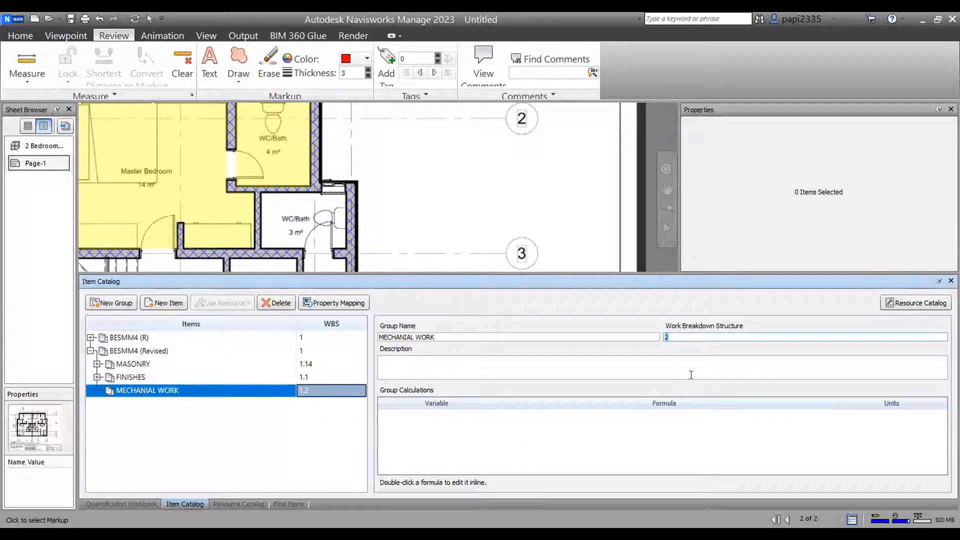
type("38")
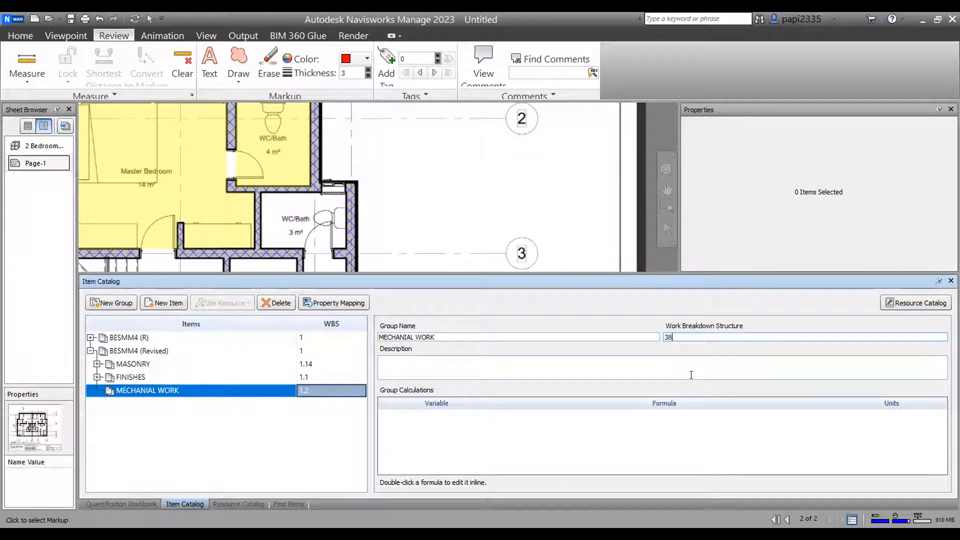
left_click(690, 375)
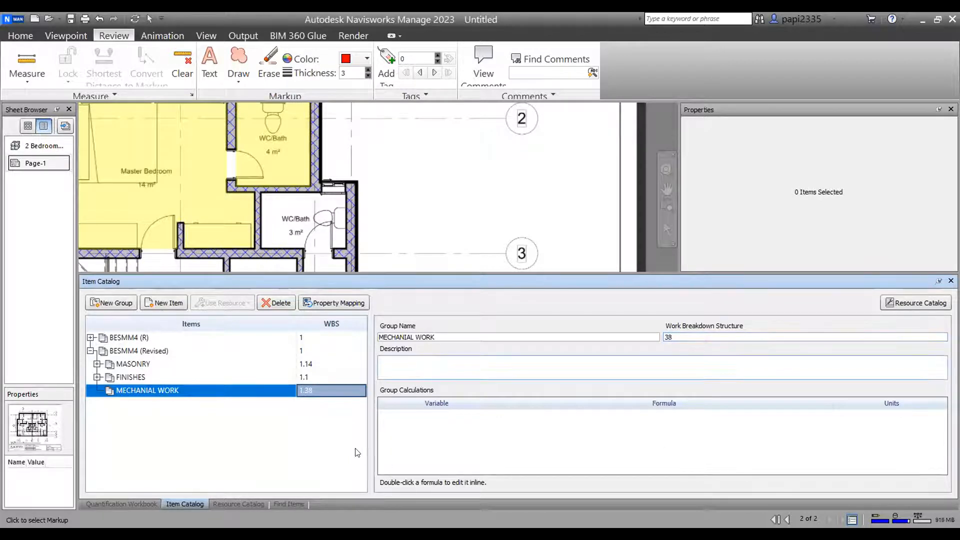
- Set the FINISHES group's Work Breakdown Structure code to 28 and reselect the MECHANIAL WORK group
left_click(208, 373)
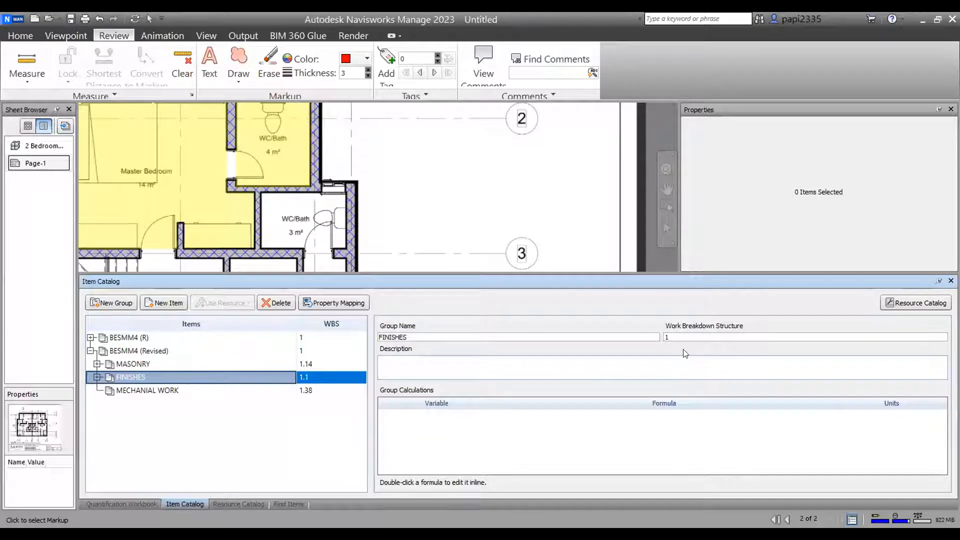
left_click(666, 336)
left_click_drag(666, 336, 649, 339)
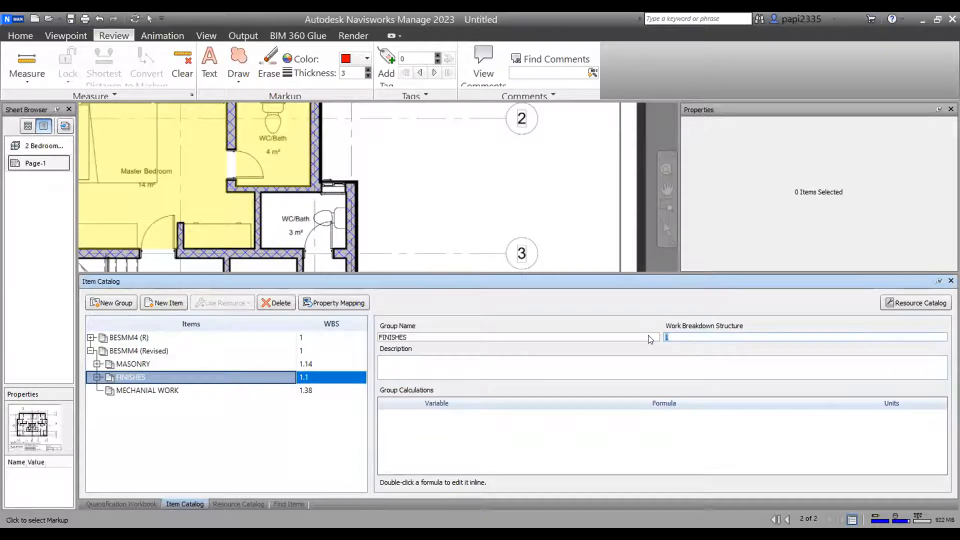
type("28")
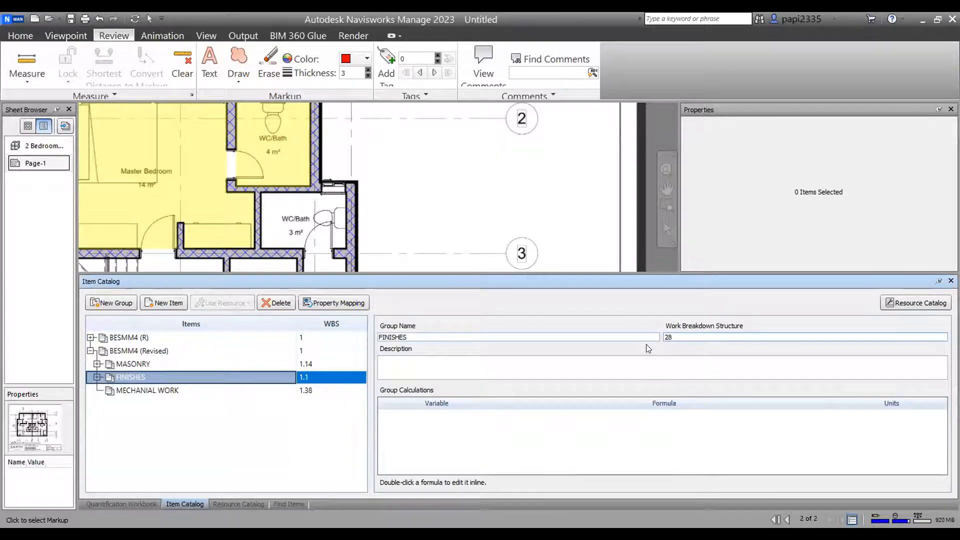
left_click(644, 358)
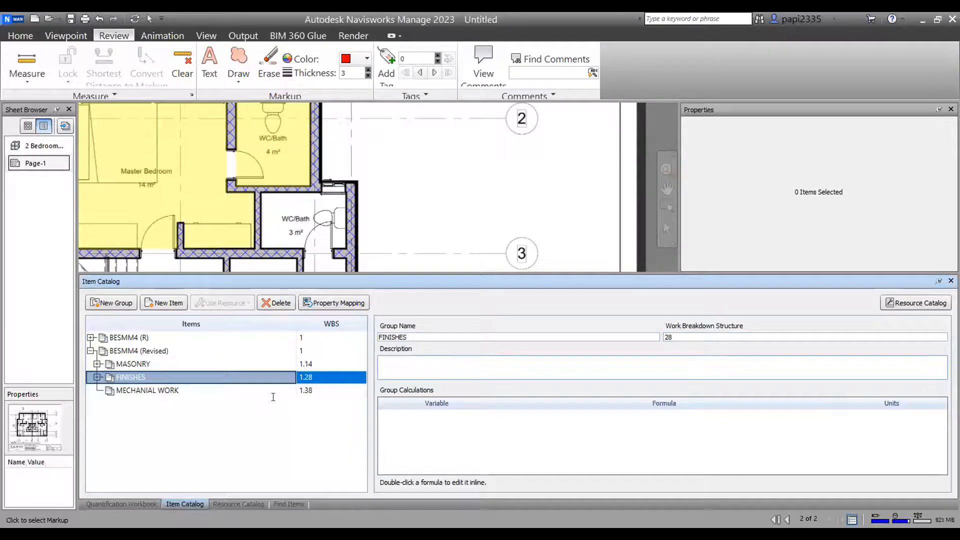
left_click(267, 390)
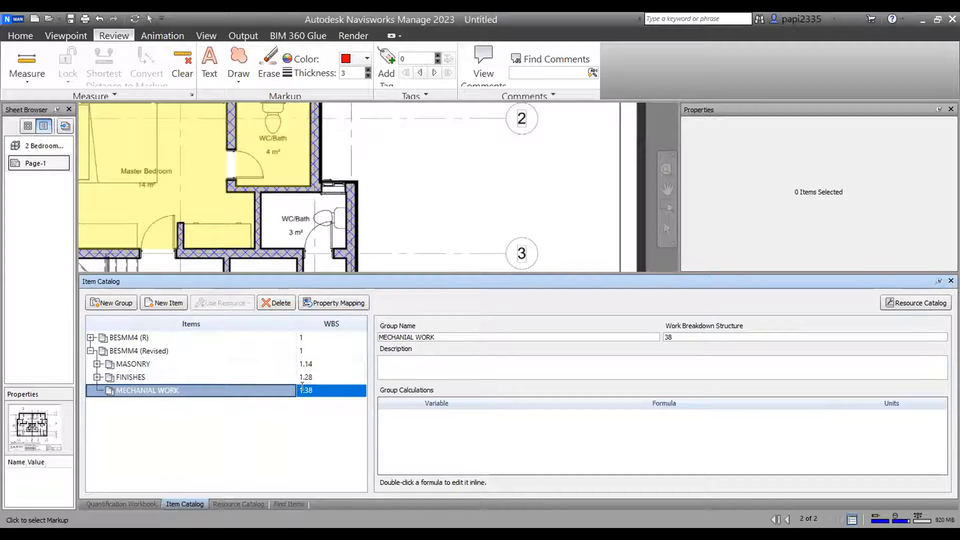
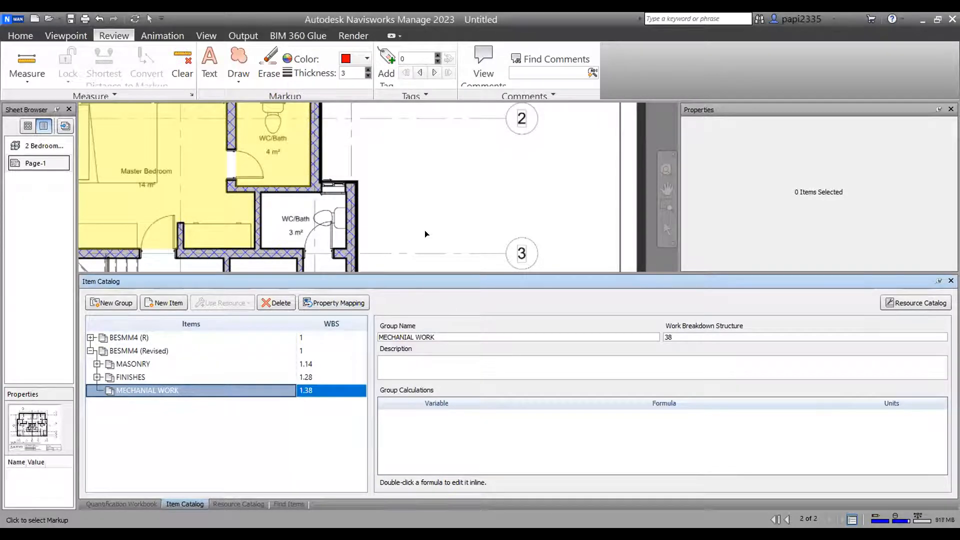
scroll(424, 233, "down", 2)
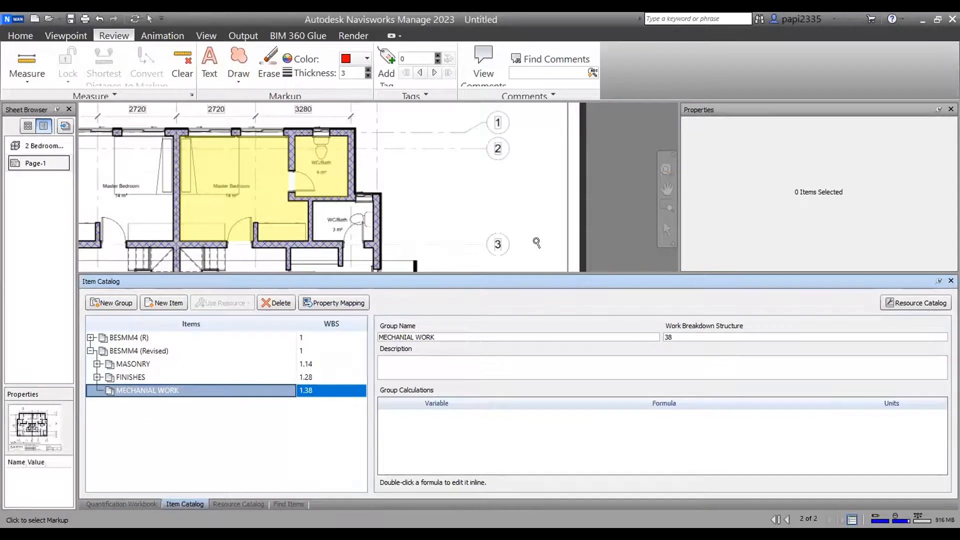
scroll(537, 242, "down", 2)
middle_click_drag(449, 247, 469, 214)
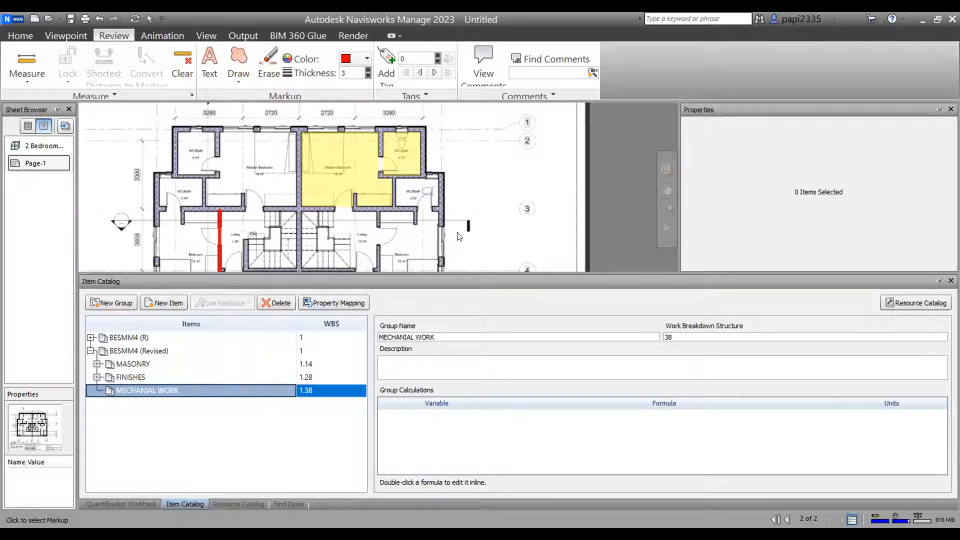
scroll(329, 175, "up", 2)
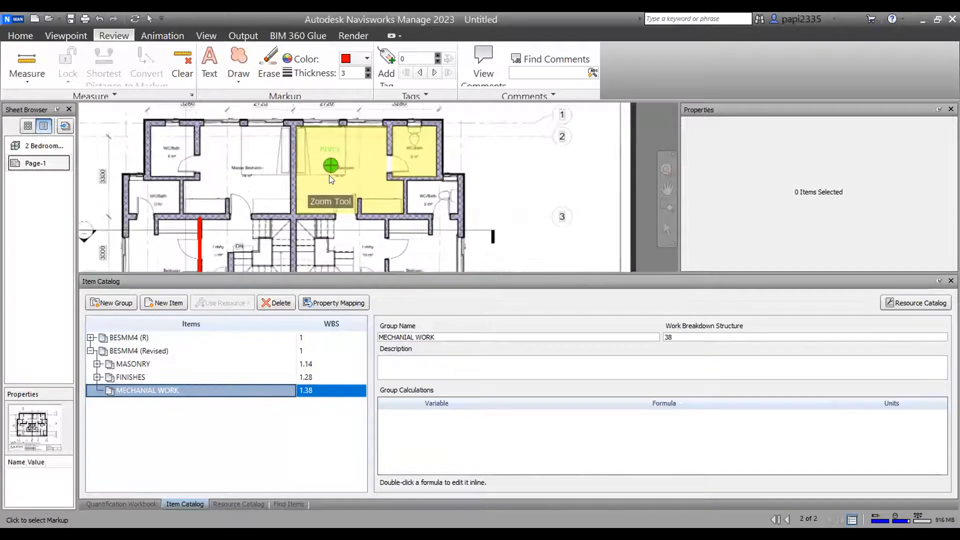
scroll(329, 175, "up", 1)
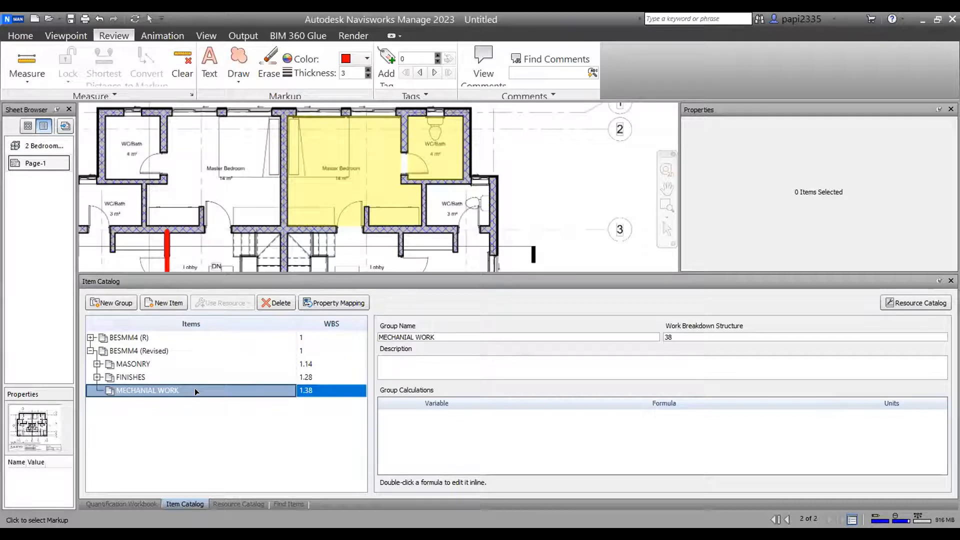
- Add a catalog item named PRIMARY ITEM under the MECHANIAL WORK group
left_click(157, 302)
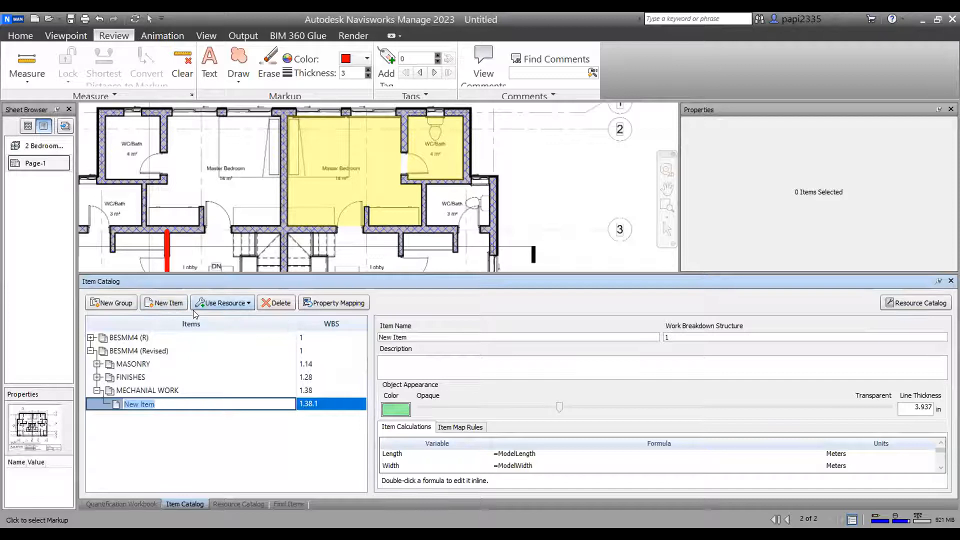
type("pRIMARY")
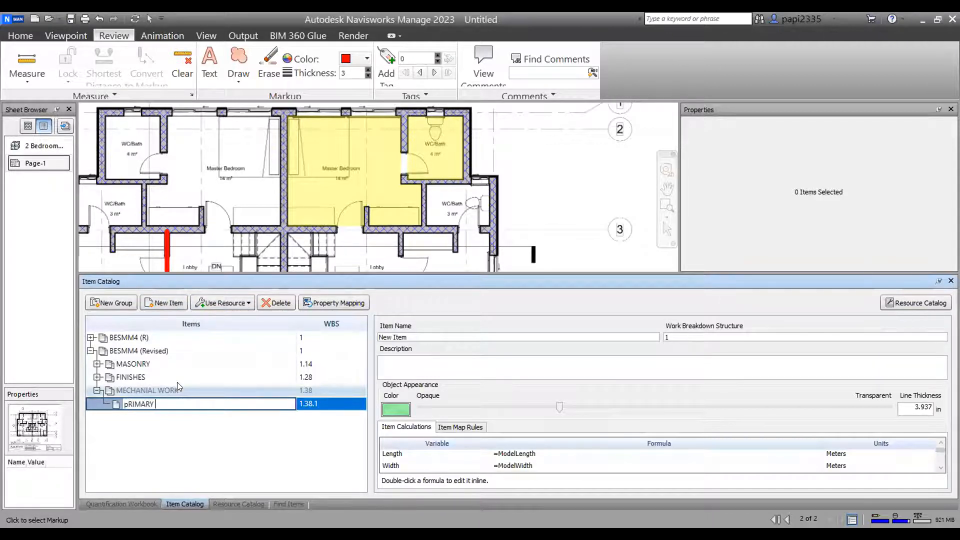
key("BackSpace")
key("BackSpace")
key("BackSpace")
key("BackSpace")
key("BackSpace")
key("BackSpace")
key("BackSpace")
type("PRIMARY ITEM")
key("Return")
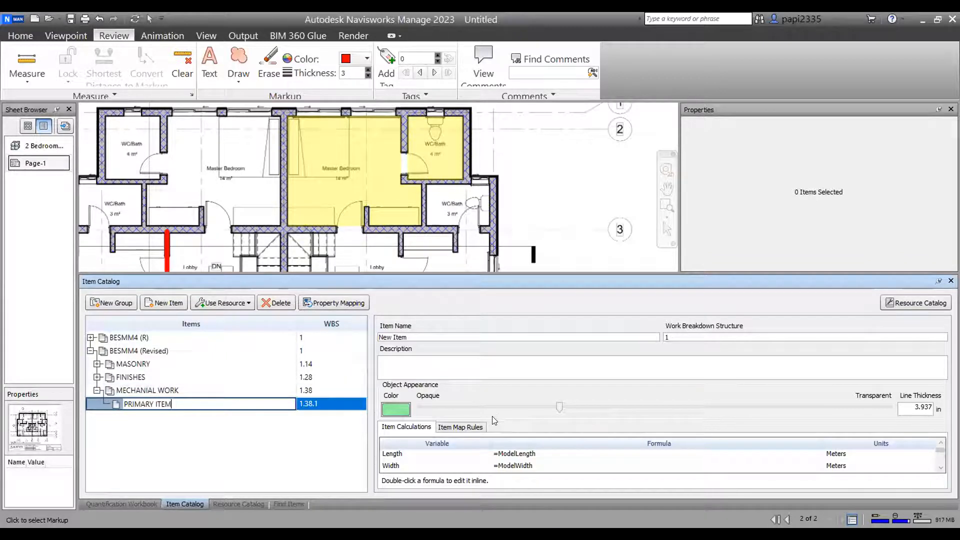
- Set the PRIMARY ITEM item's object colour to red and its line thickness to 10 in
left_click(398, 411)
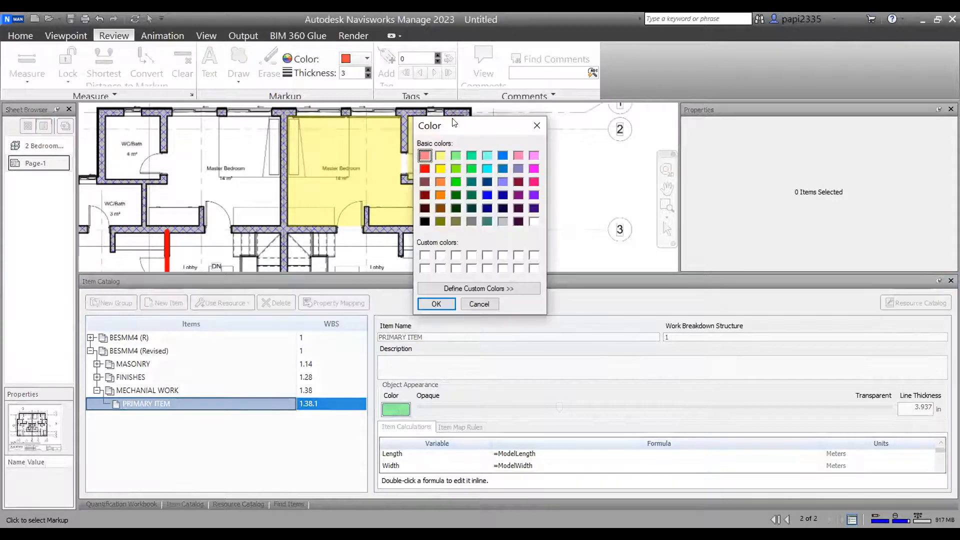
left_click(425, 169)
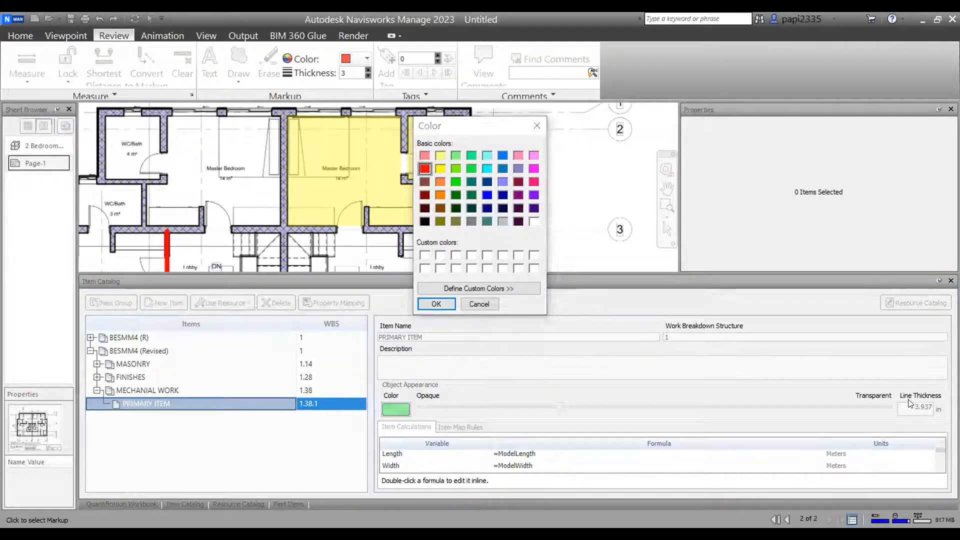
left_click(436, 303)
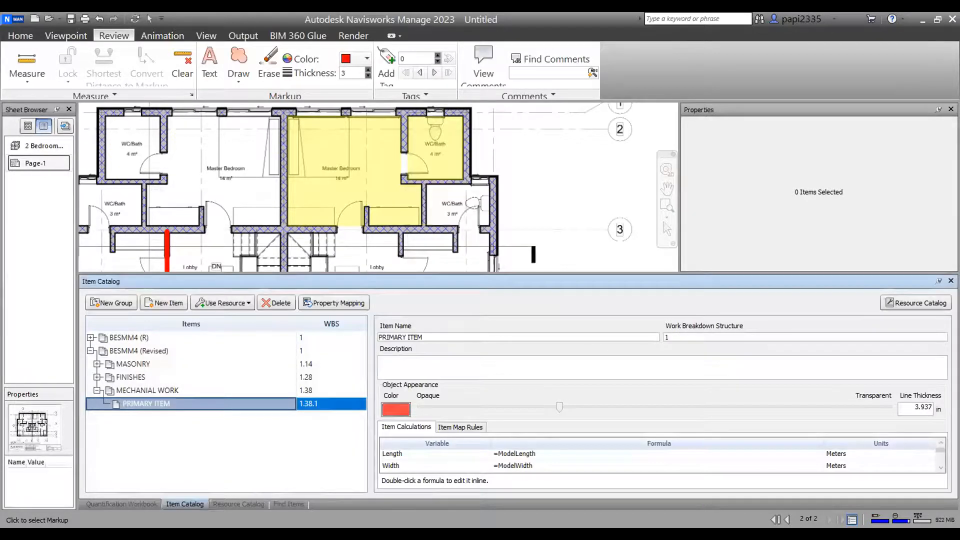
double_click(910, 408)
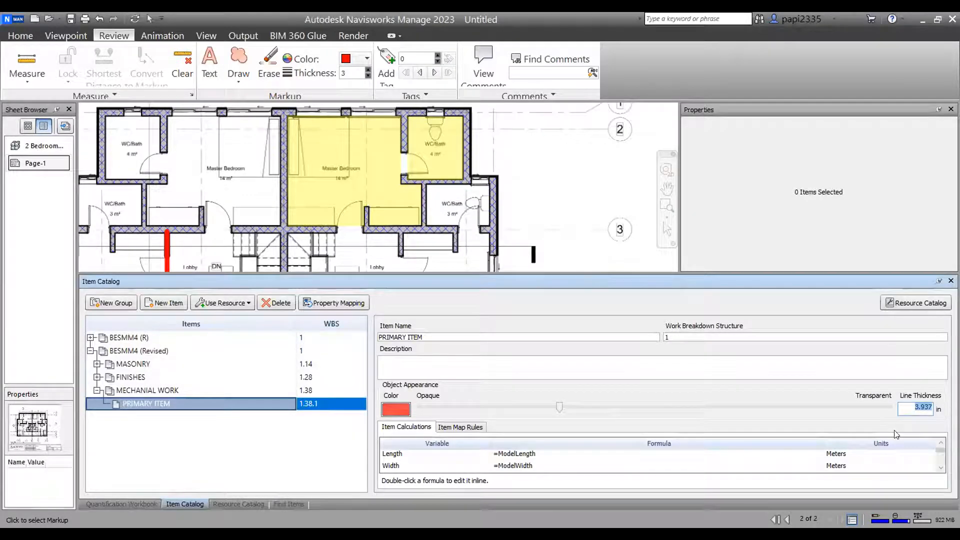
type("2")
key("BackSpace")
type("10")
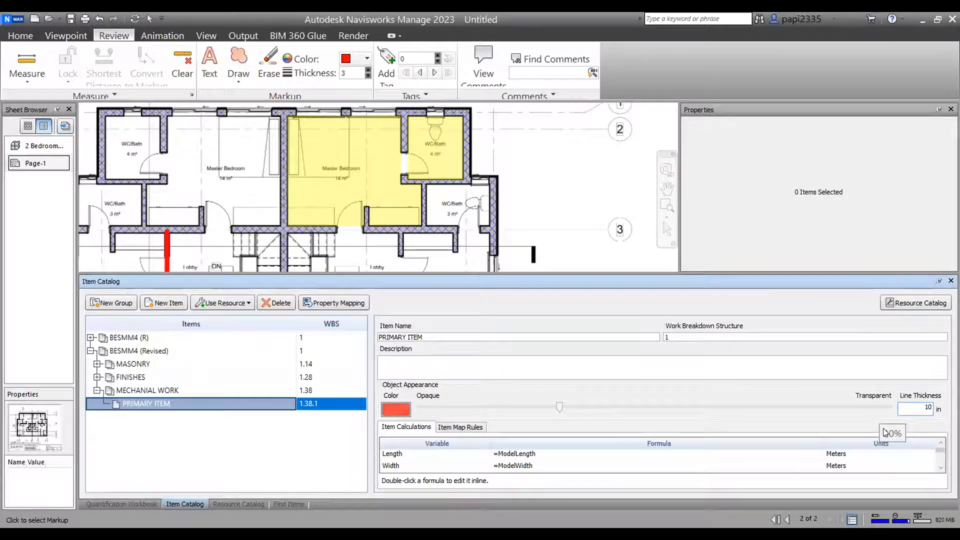
- Open the Quantification Workbook and check the PRIMARY ITEM entry under MECHANIAL WORK against the plan and the available takeoff tools
left_click(122, 504)
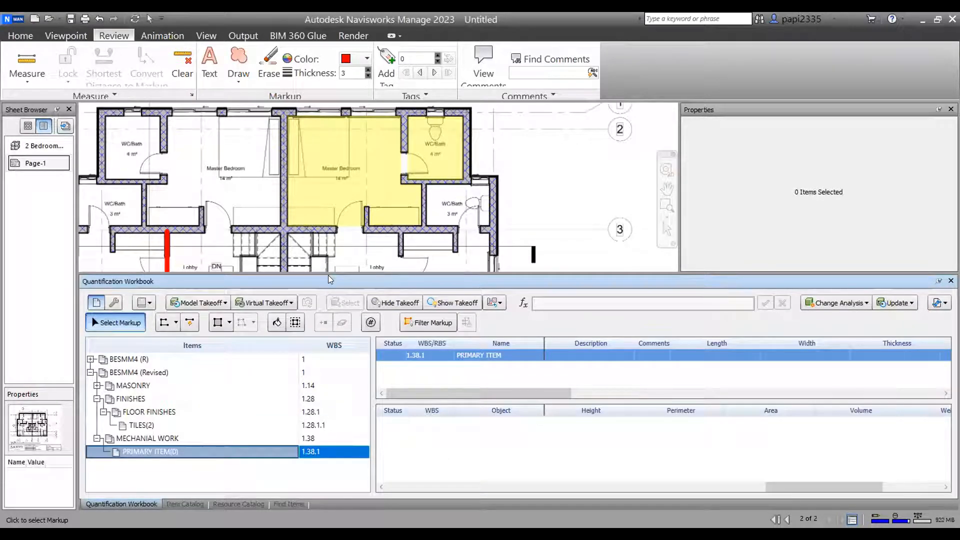
left_click_drag(328, 271, 348, 346)
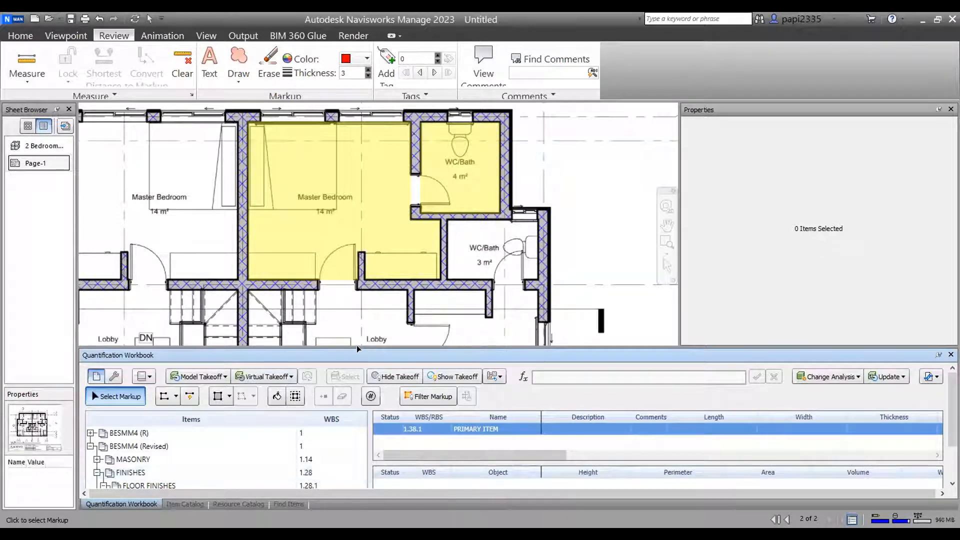
left_click_drag(358, 349, 363, 283)
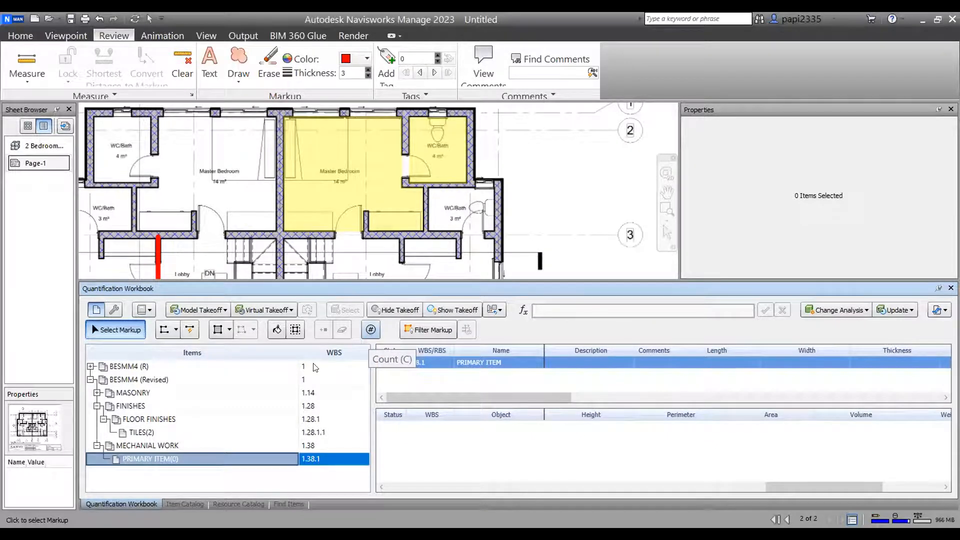
left_click(168, 434)
left_click(166, 458)
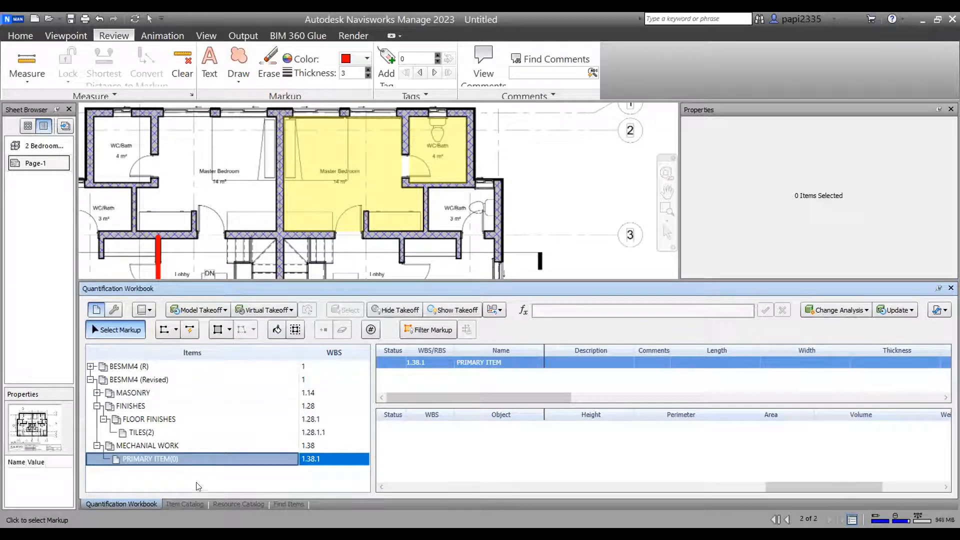
- In the Item Catalog, delete the PRIMARY ITEM item and add a group named PRIMARY ITEM under MECHANIAL WORK in its place
left_click(186, 503)
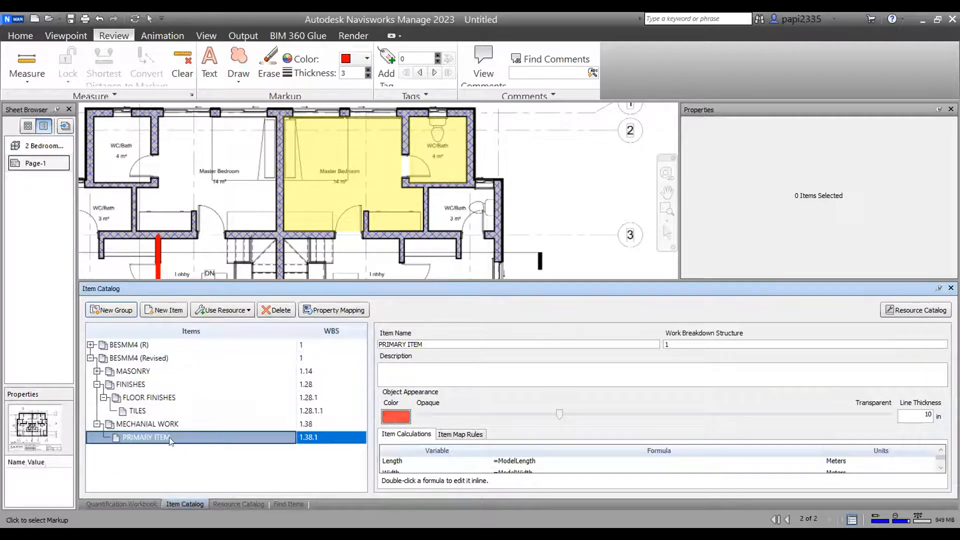
left_click(271, 310)
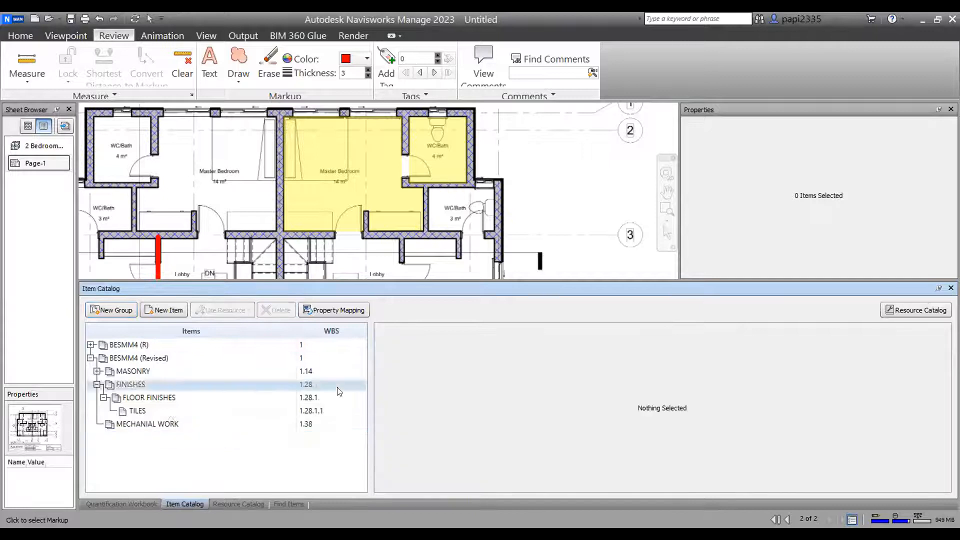
left_click(148, 423)
left_click(116, 310)
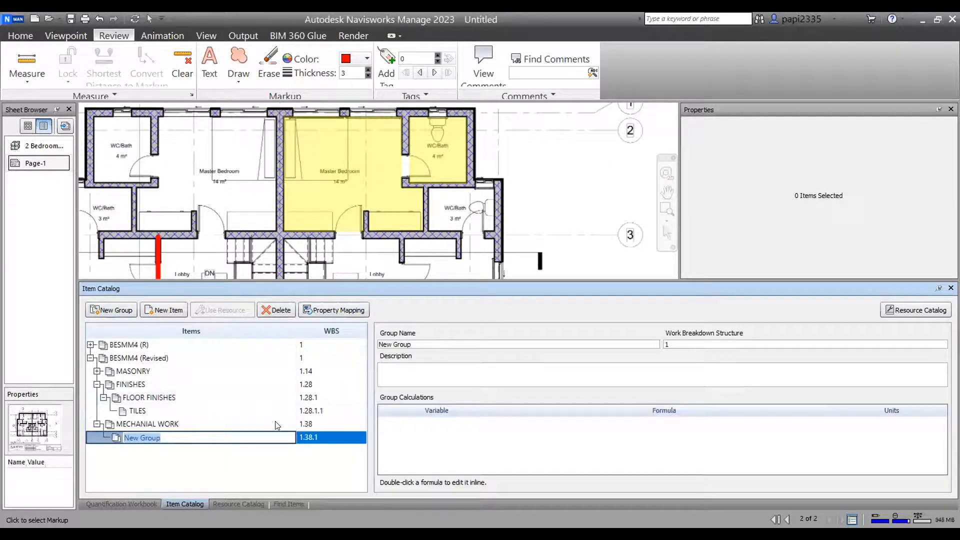
type("PRIM")
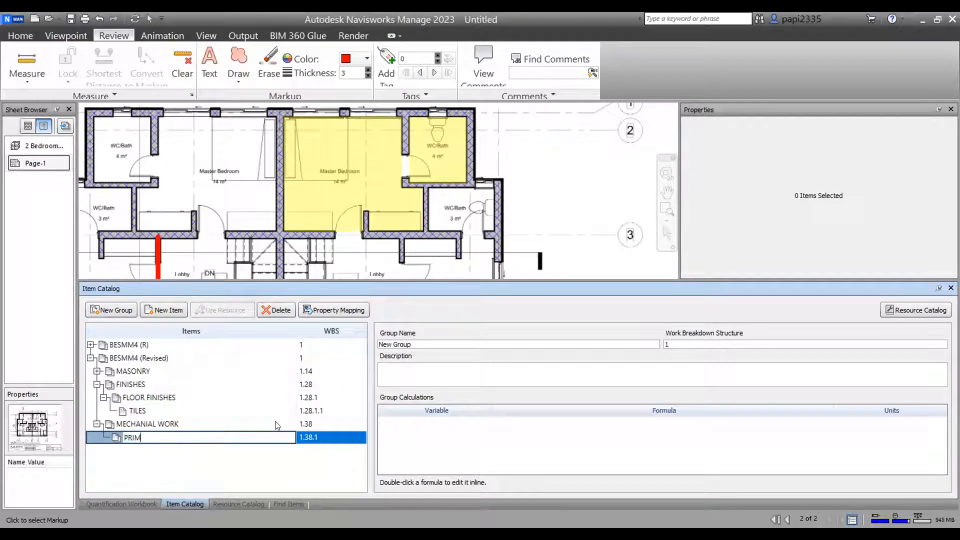
type("ARY ITEM")
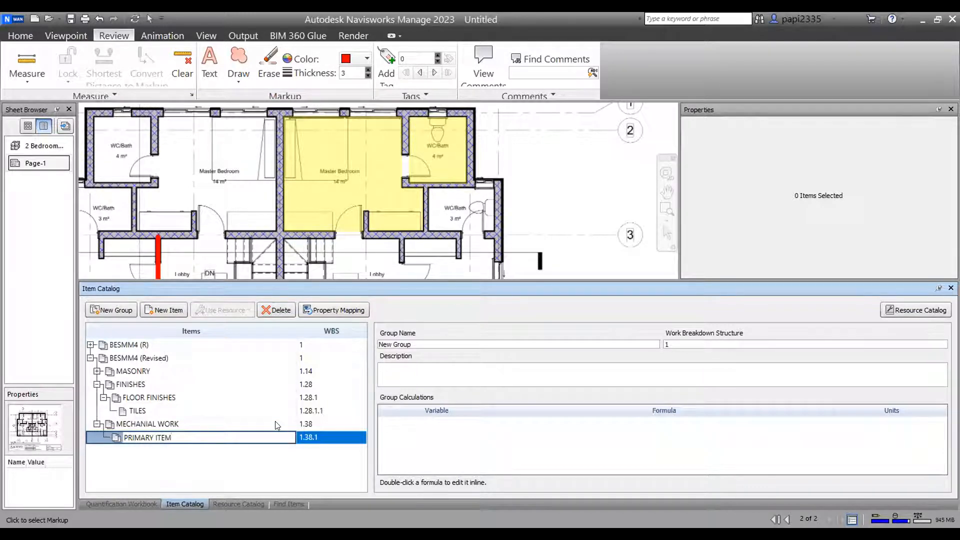
key("Return")
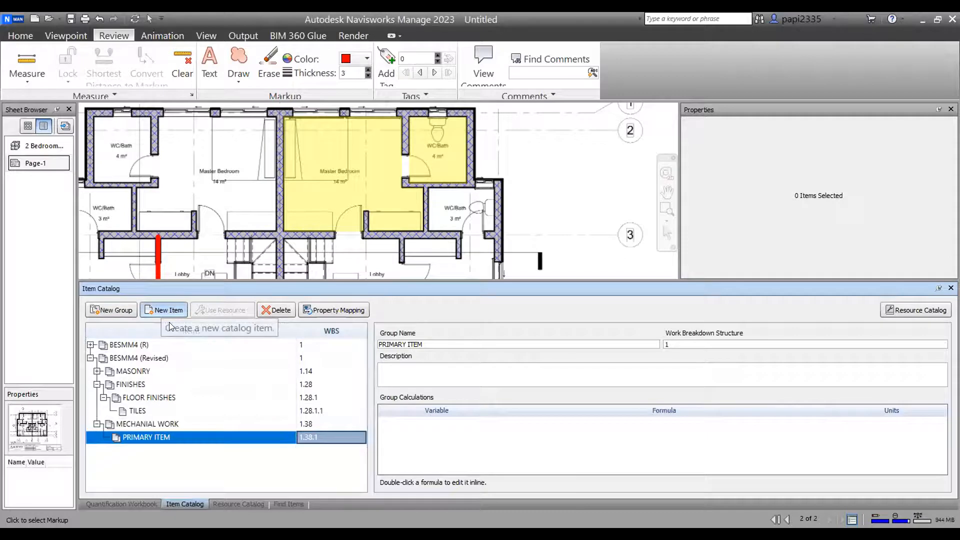
- Add two catalog items named WC and WHB under the PRIMARY ITEM group
type("WC")
left_click(283, 437)
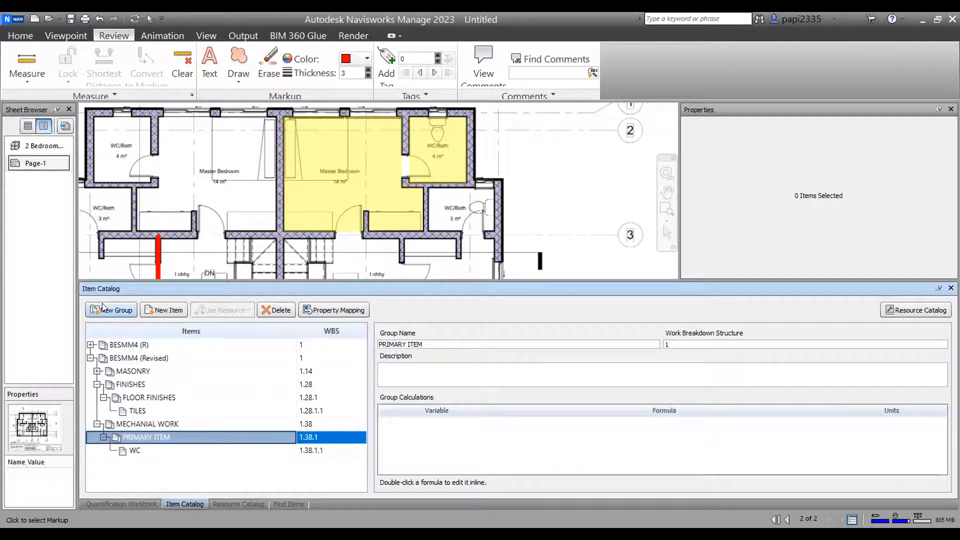
left_click(164, 309)
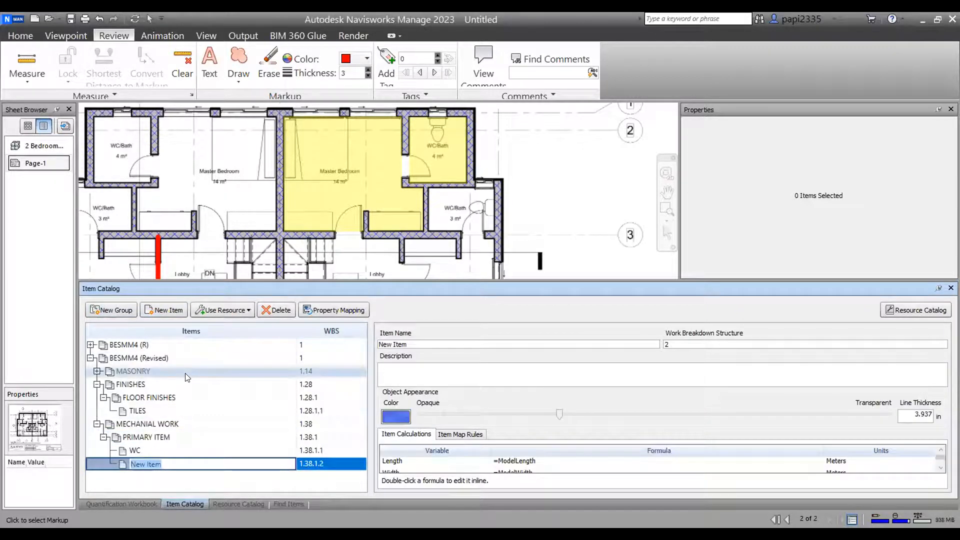
type("WHB")
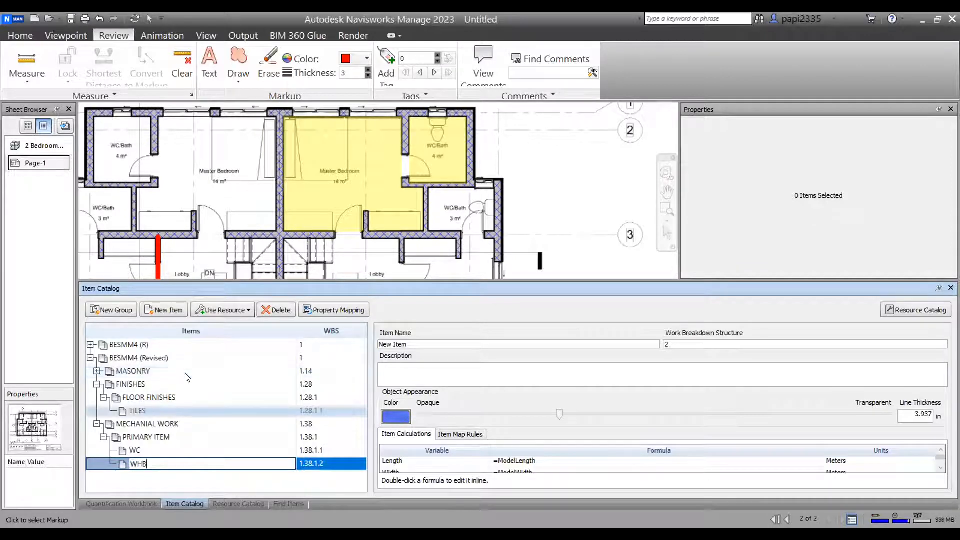
left_click(140, 410)
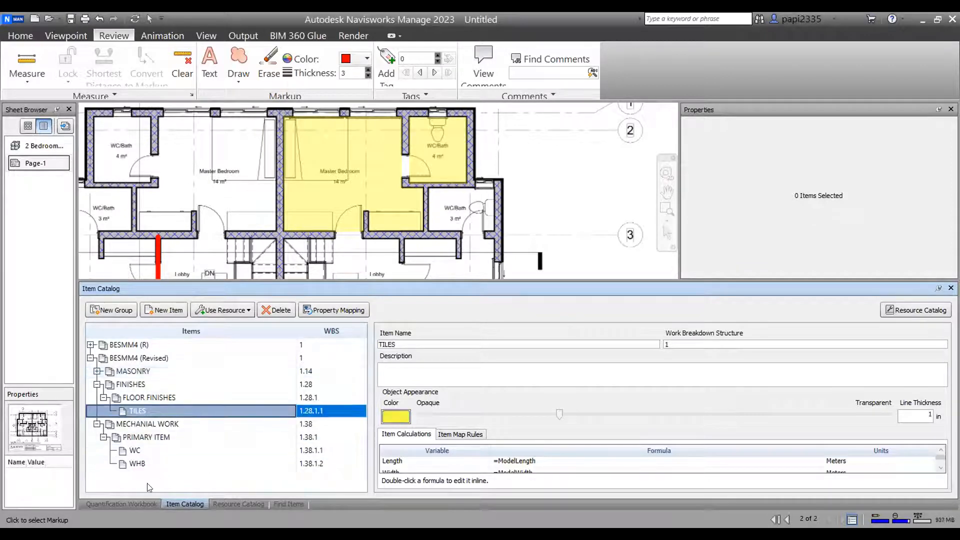
- In the Quantification Workbook, use Count on the WC item to mark the toilets in the 4 m² and 3 m² WC/Baths of the yellow-highlighted unit
left_click(131, 503)
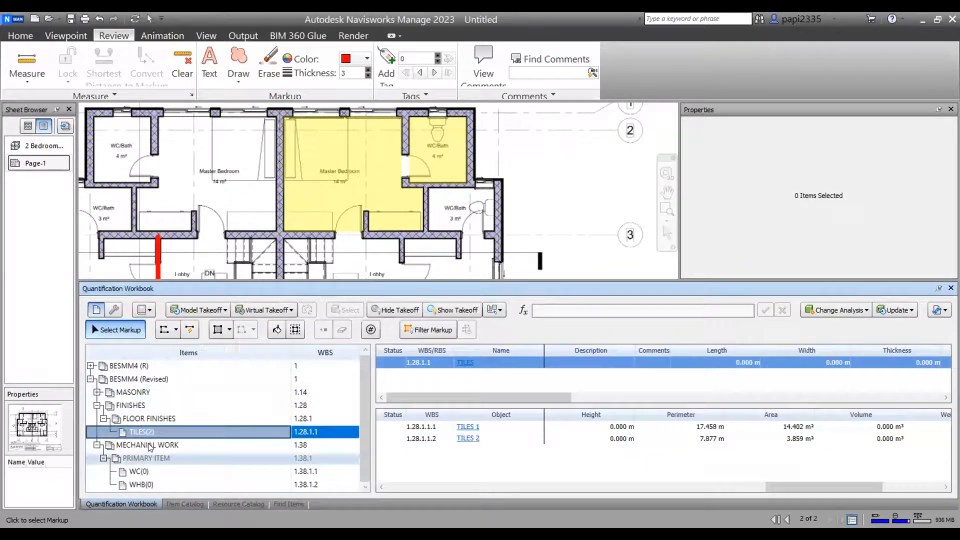
left_click(155, 469)
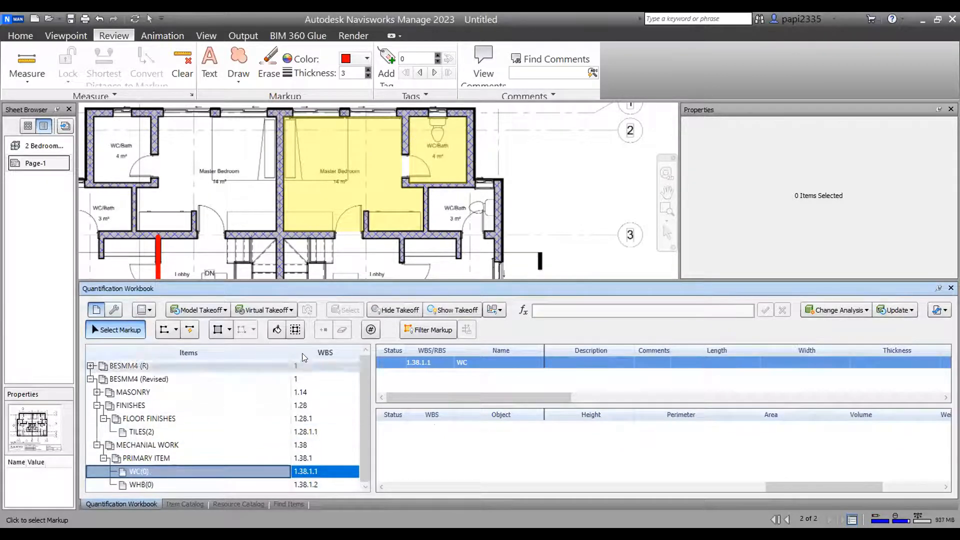
left_click(370, 329)
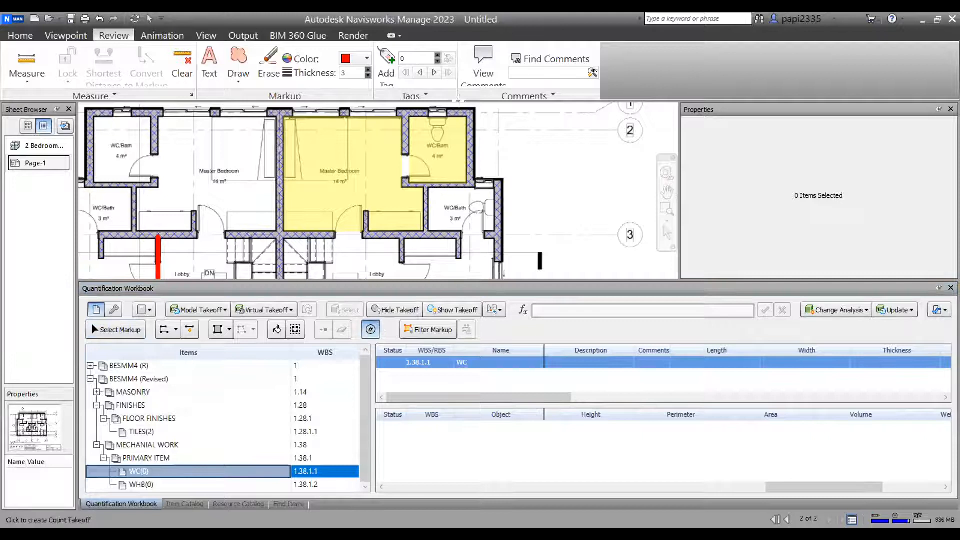
scroll(438, 127, "up", 2)
scroll(438, 128, "up", 1)
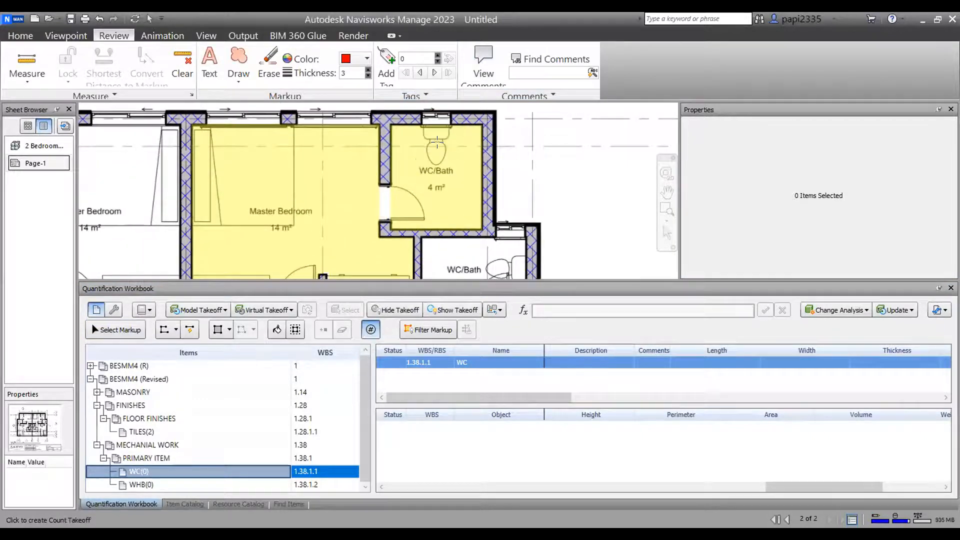
left_click(440, 145)
scroll(489, 164, "down", 1)
middle_click_drag(497, 240, 319, 169)
left_click(318, 170)
- Count one WC in each of the 4 m² and 3 m² WC/Baths of the adjoining mirrored unit, and leave the Count tool
scroll(330, 170, "down", 3)
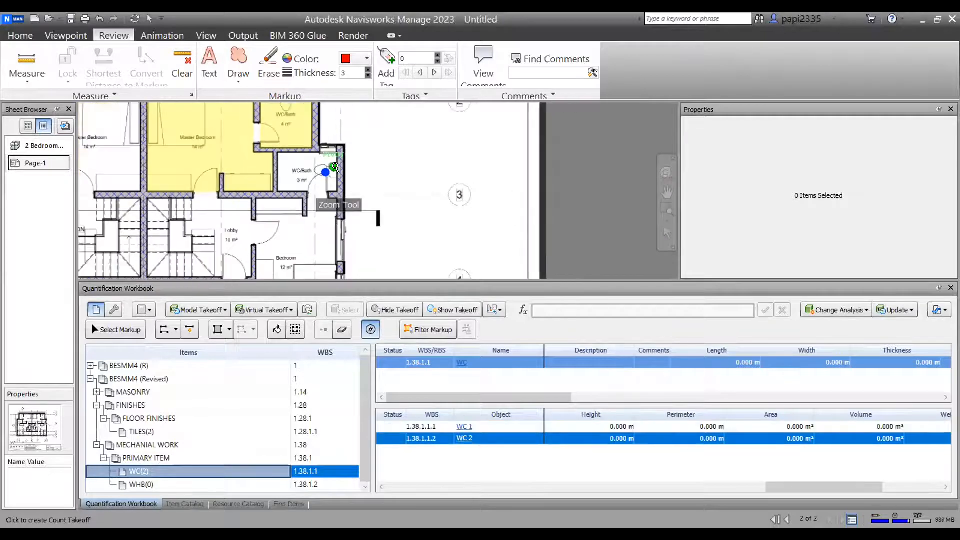
middle_click_drag(197, 160, 346, 154)
scroll(279, 116, "up", 2)
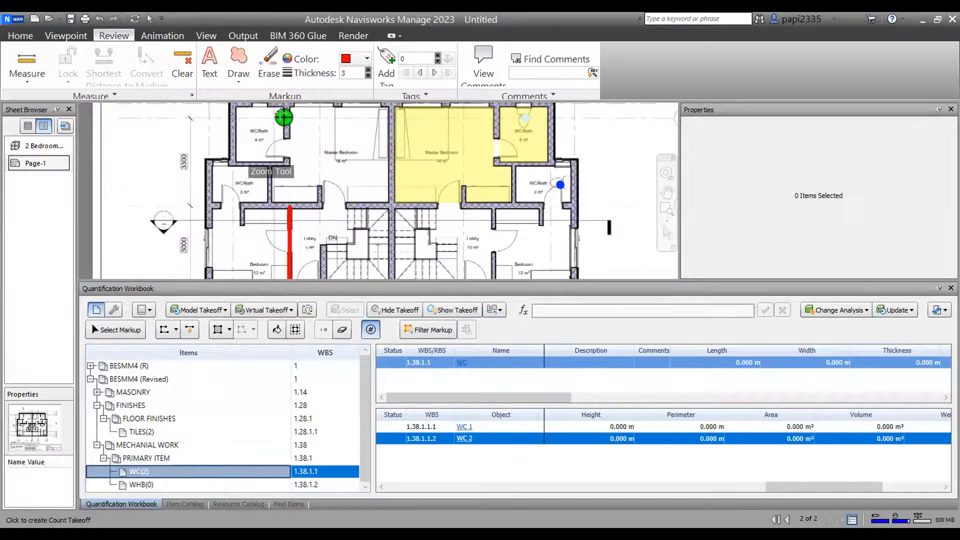
middle_click_drag(279, 122, 280, 203)
scroll(264, 212, "up", 1)
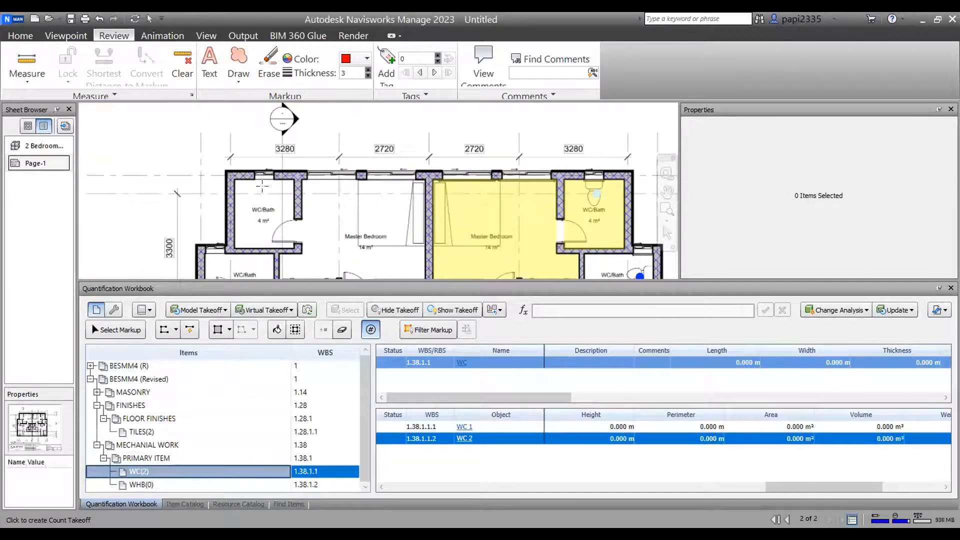
left_click(262, 186)
scroll(262, 186, "down", 2)
scroll(254, 198, "up", 3)
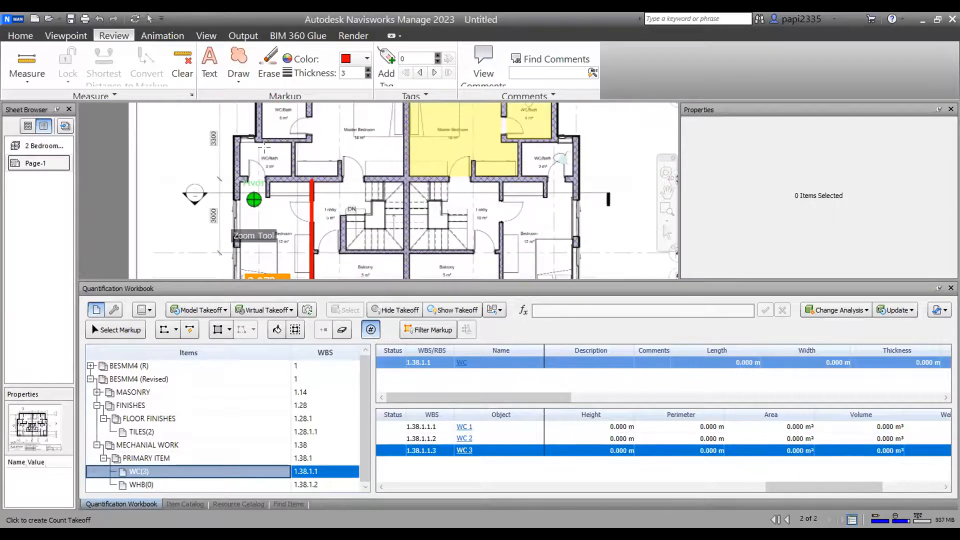
scroll(254, 198, "up", 2)
middle_click_drag(265, 222, 238, 225)
scroll(277, 164, "down", 1)
middle_click_drag(278, 165, 249, 209)
scroll(224, 205, "up", 2)
left_click(186, 203)
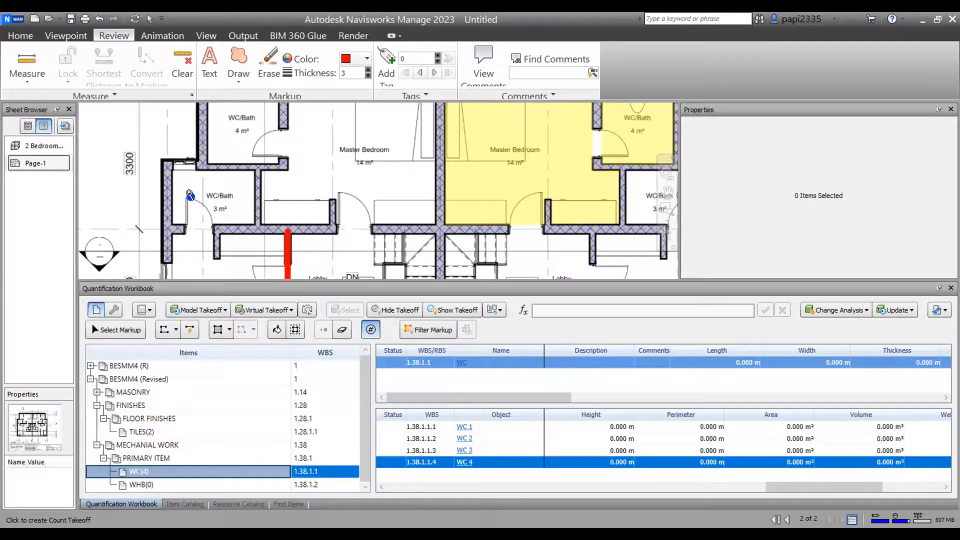
scroll(185, 202, "down", 2)
mouse_move(292, 225)
middle_mouse_down()
mouse_move(277, 150)
mouse_move(266, 172)
middle_mouse_up()
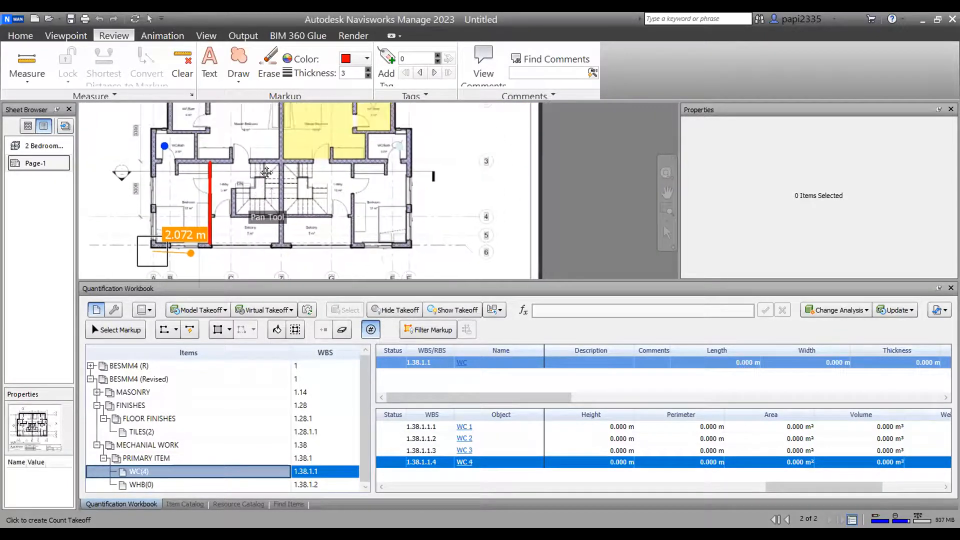
left_click(115, 329)
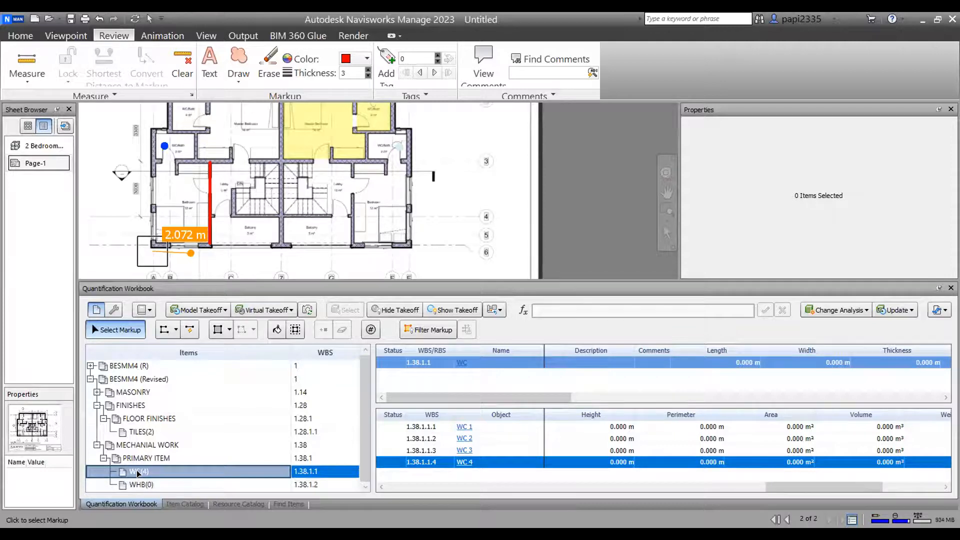
- Use Count on the WHB item to mark the wash basins in the 3 m² and 4 m² WC/Baths of the yellow-highlighted unit
key("Down")
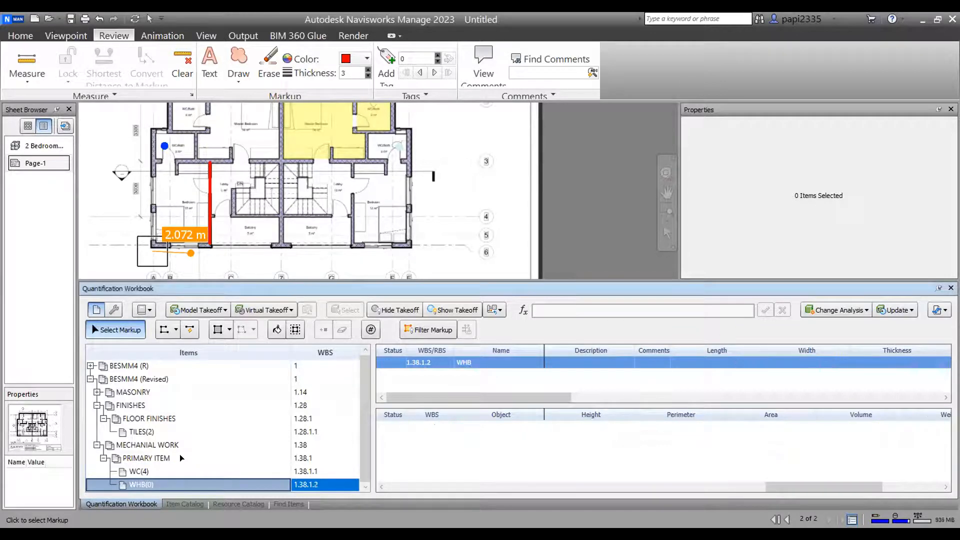
left_click(371, 330)
scroll(404, 125, "up", 3)
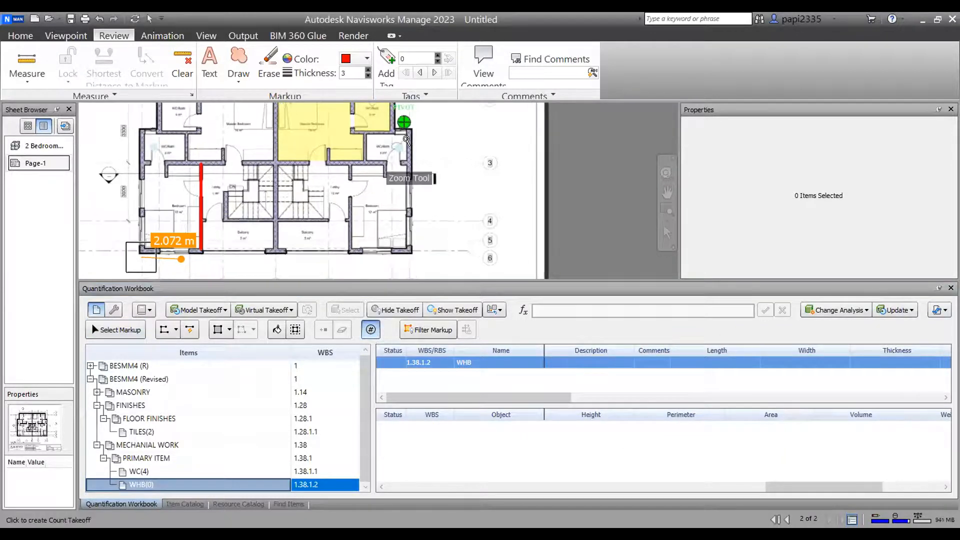
middle_click_drag(406, 138, 261, 145)
scroll(233, 202, "up", 2)
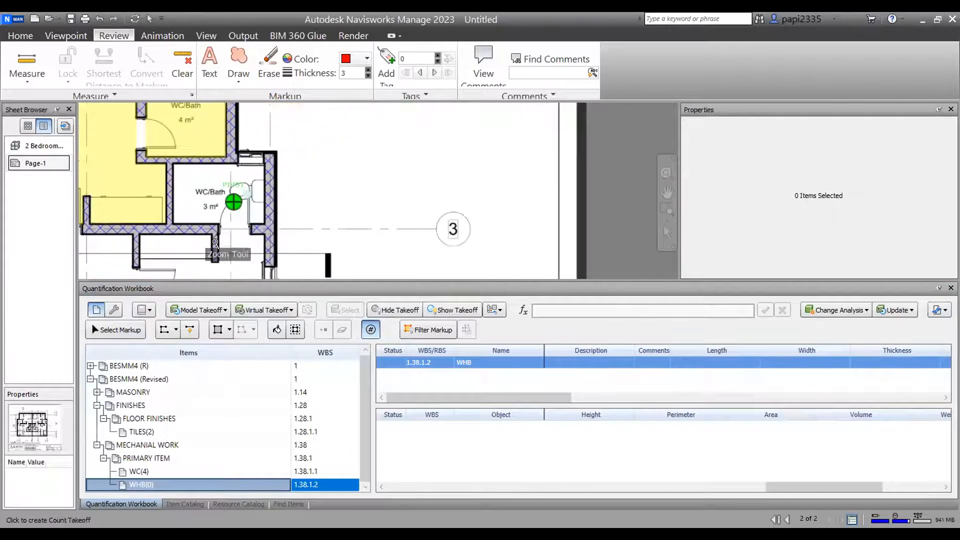
scroll(302, 243, "down", 1)
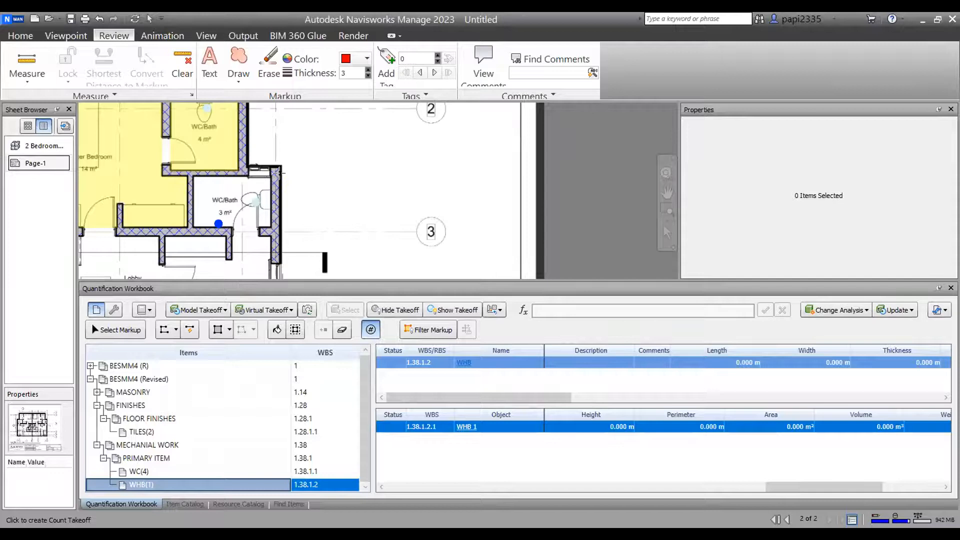
left_click(212, 164)
- Count one WHB in each of the 4 m² and 3 m² WC/Baths of the adjoining mirrored unit, and leave the Count tool
scroll(367, 167, "down", 4)
middle_click_drag(182, 184, 343, 165)
scroll(230, 164, "up", 1)
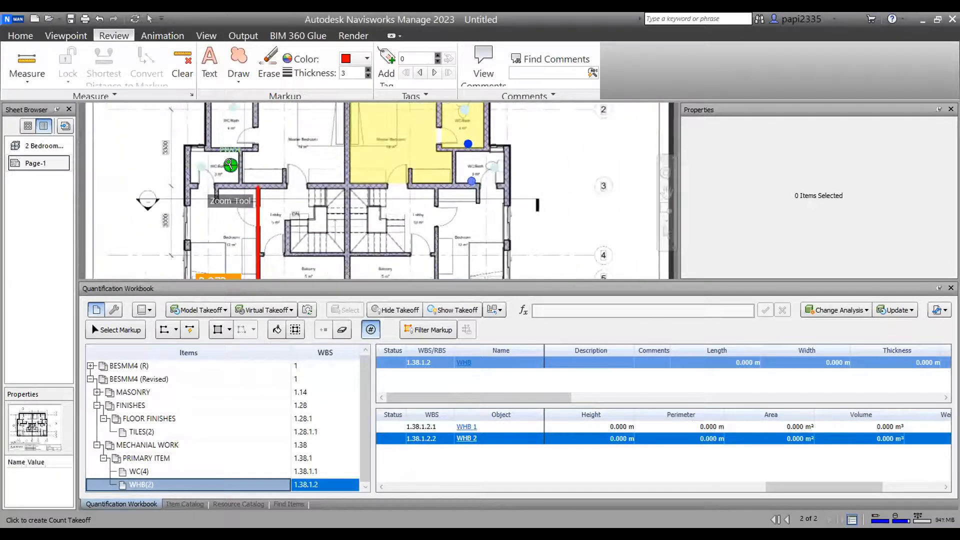
scroll(230, 164, "up", 1)
left_click(230, 140)
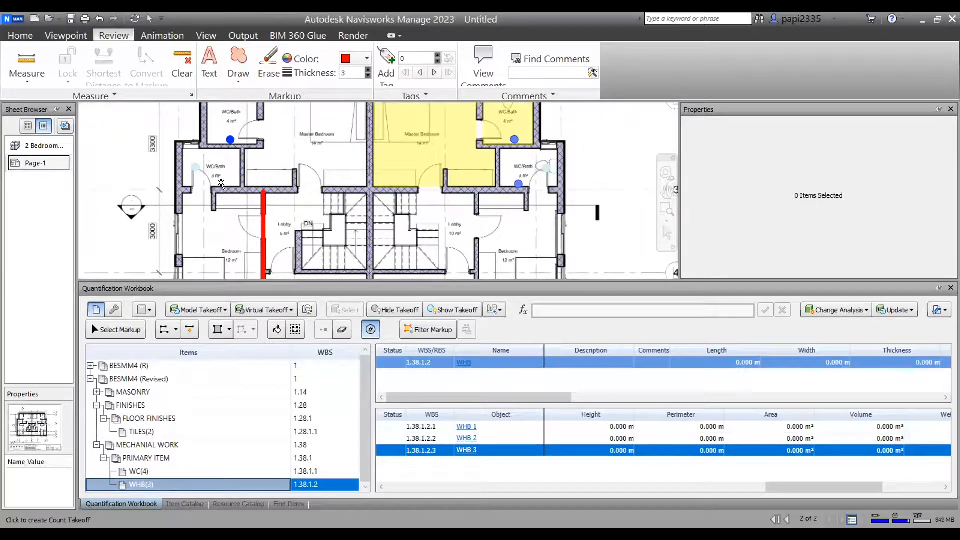
left_click(223, 183)
scroll(263, 198, "down", 2)
key("Escape")
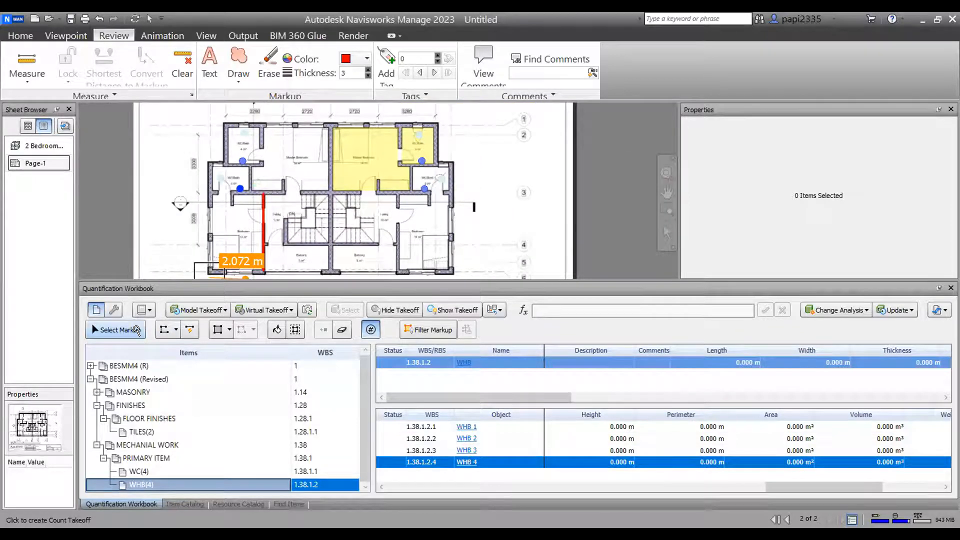
- Enlarge the Quantification Workbook and examine the red wall markup between the 12 m² Bedroom and the 5 m² Lobby
scroll(455, 231, "down", 1)
scroll(456, 231, "down", 1)
scroll(456, 231, "up", 1)
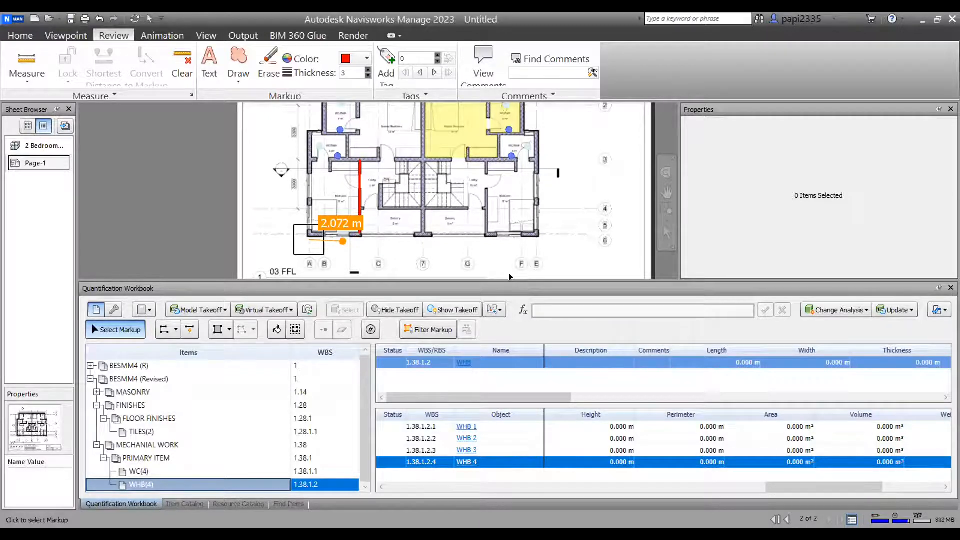
left_click_drag(510, 259, 405, 244)
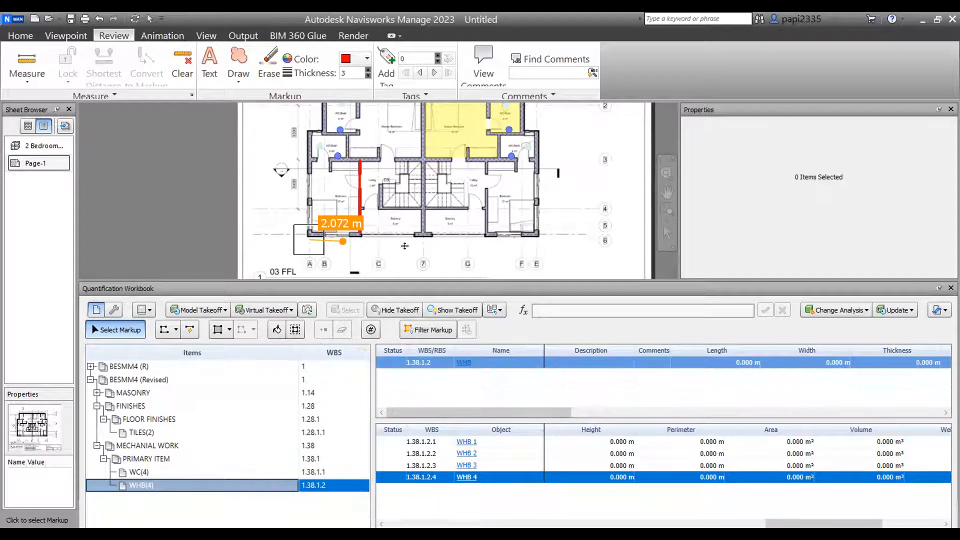
middle_click_drag(434, 227, 408, 223)
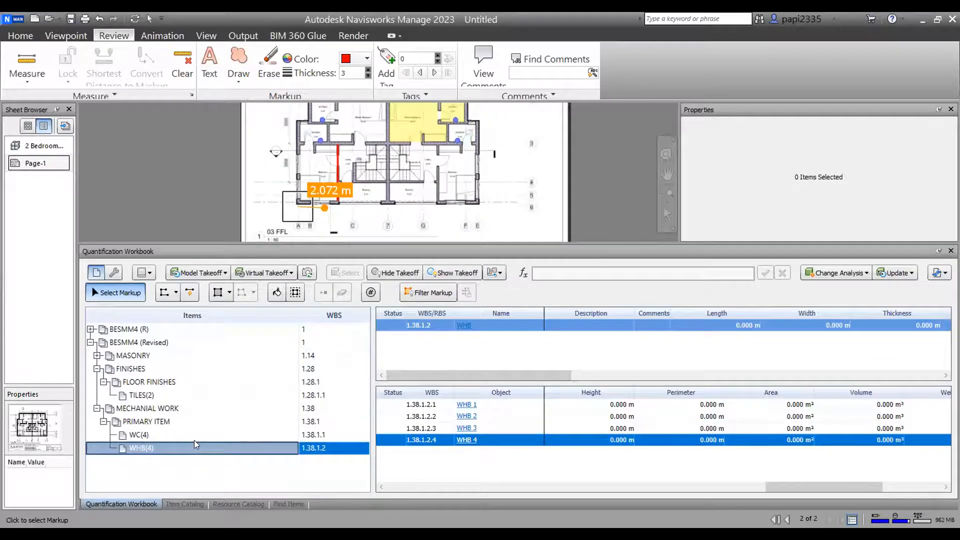
scroll(329, 160, "up", 3)
scroll(327, 176, "up", 5)
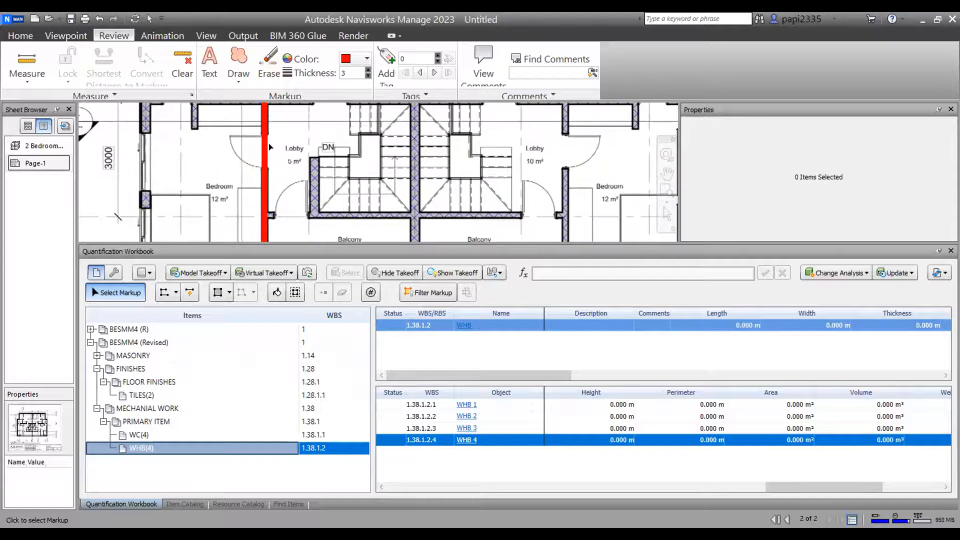
scroll(278, 148, "up", 4)
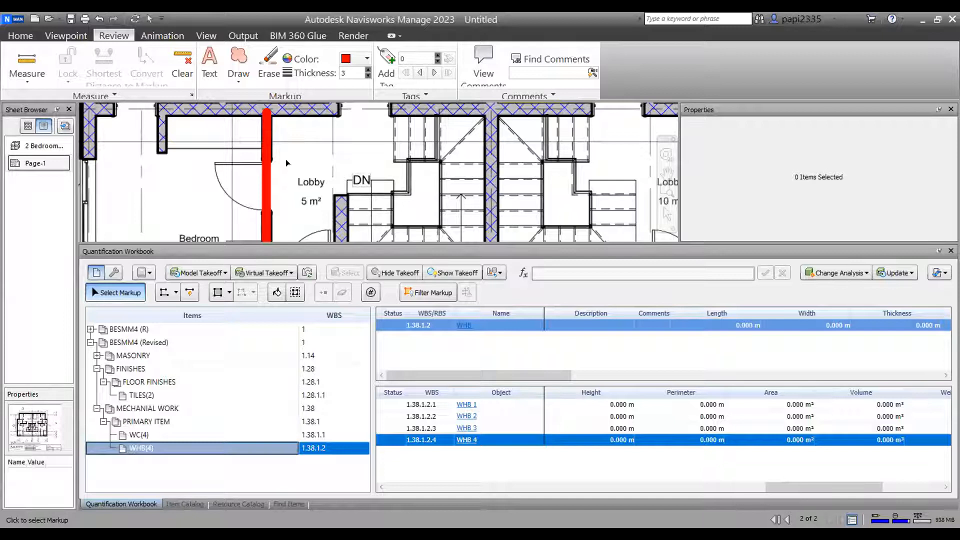
scroll(270, 159, "down", 2)
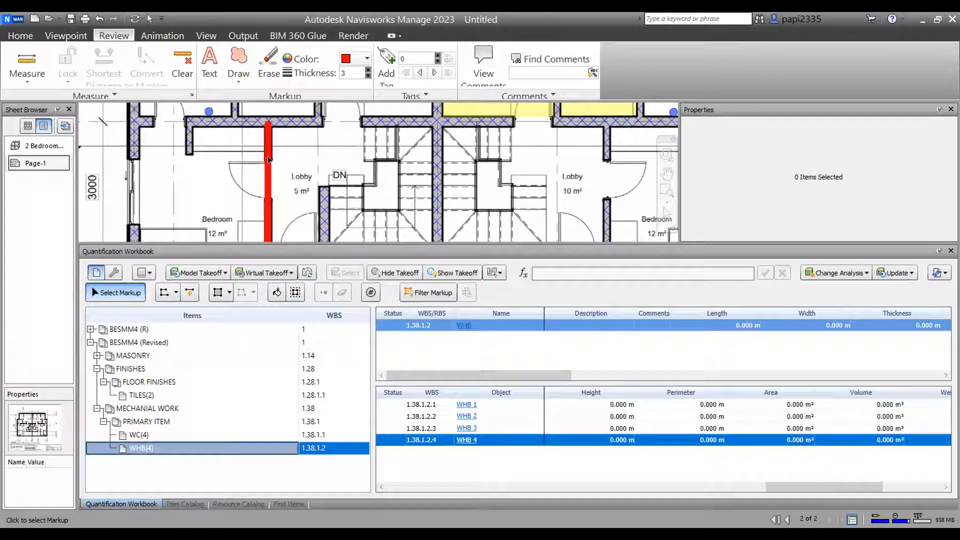
- Collapse the PRIMARY ITEM, MECHANIAL WORK and FINISHES groups and expand MASONRY in the takeoff items
left_click(140, 421)
left_click(103, 421)
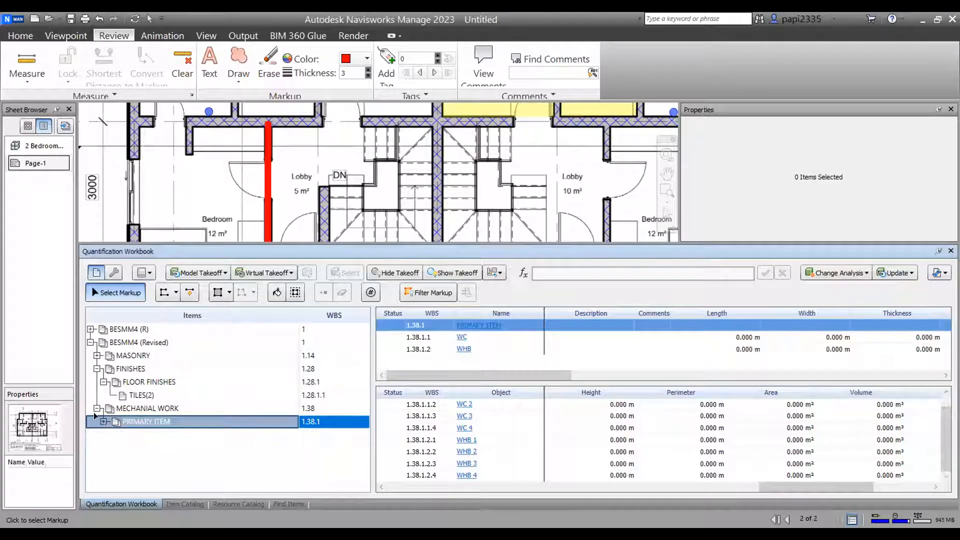
left_click(97, 408)
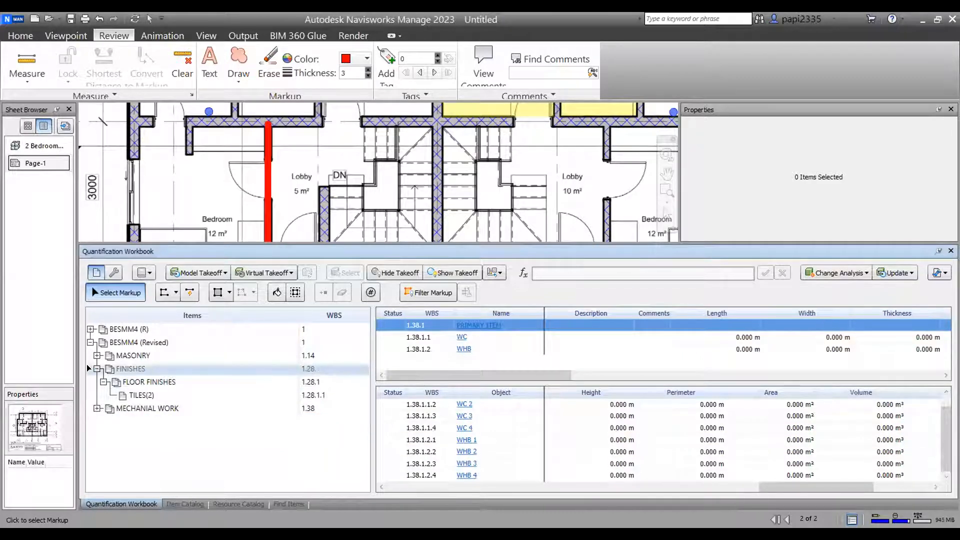
left_click(97, 368)
left_click(97, 355)
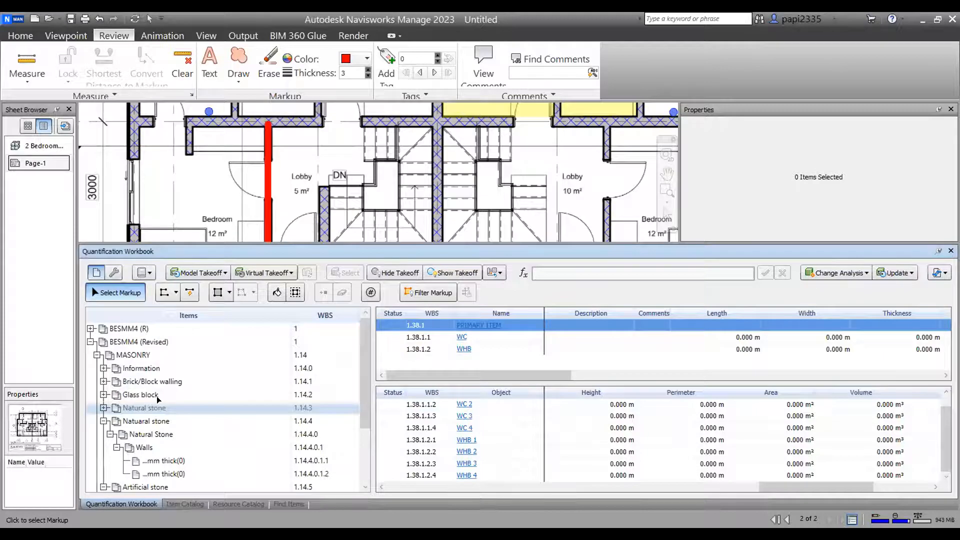
- Review the wall thickness items under Artificial stone and Natuaral stone in the MASONRY group
scroll(140, 400, "down", 2)
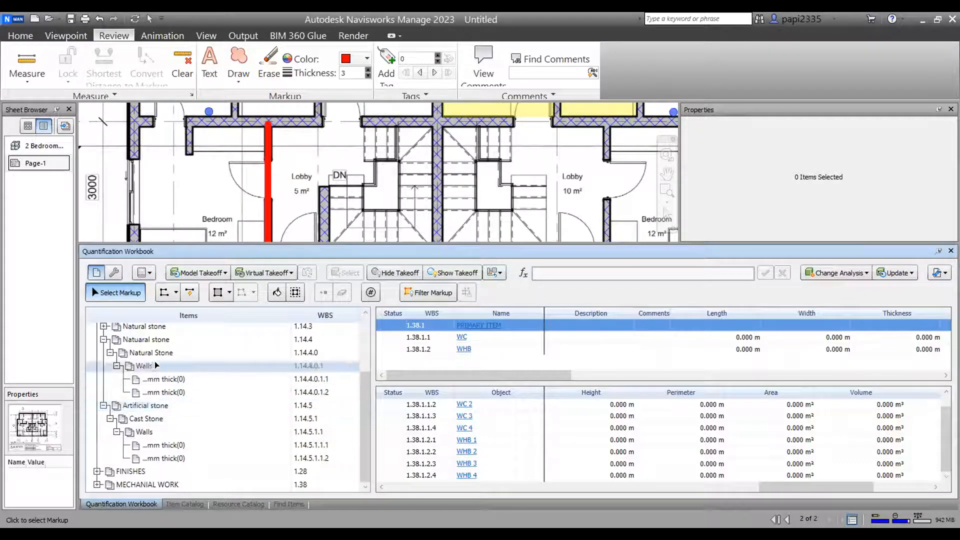
left_click(168, 458)
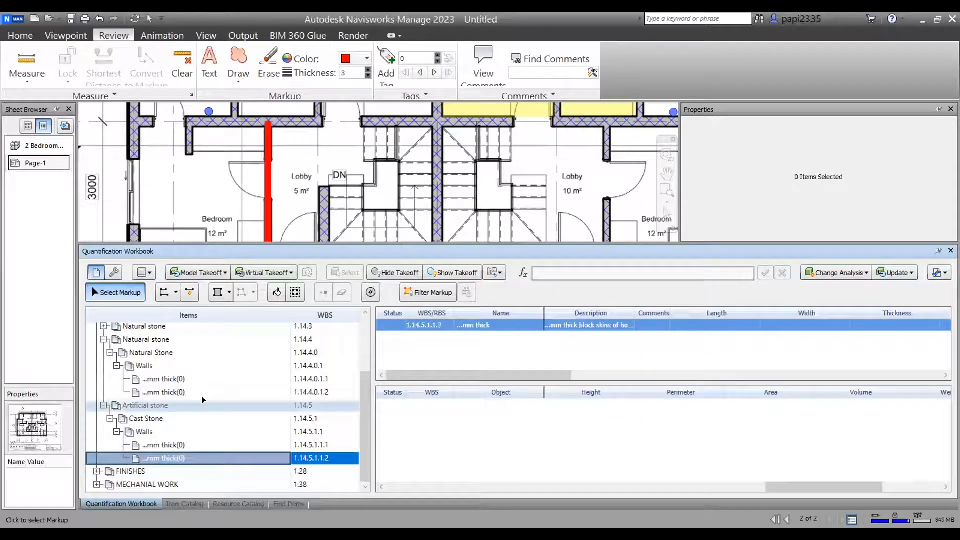
scroll(128, 383, "up", 2)
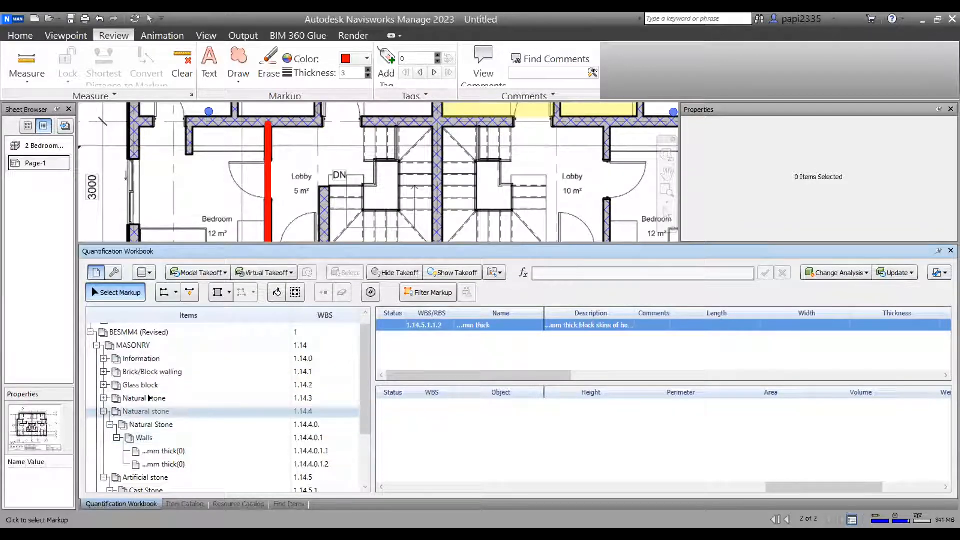
left_click(173, 436)
scroll(200, 400, "down", 2)
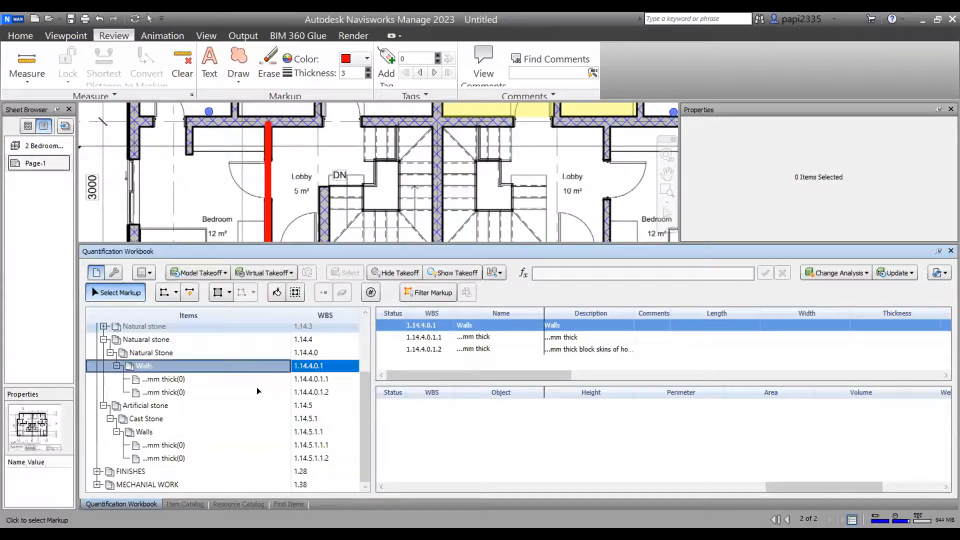
left_click(202, 379)
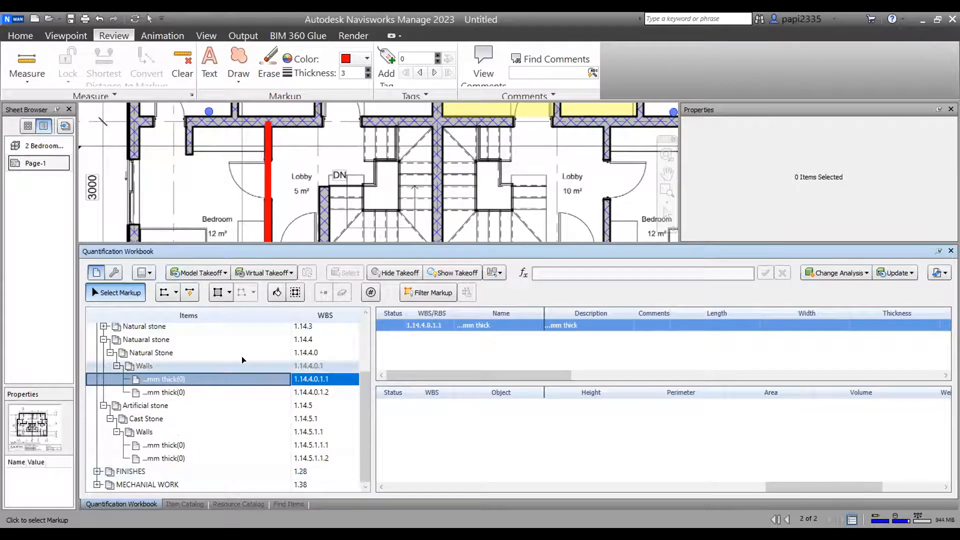
scroll(210, 365, "up", 2)
- Expand BESMM4 (R) to check its groups, and reopen BESMM4 (Revised)
left_click(90, 342)
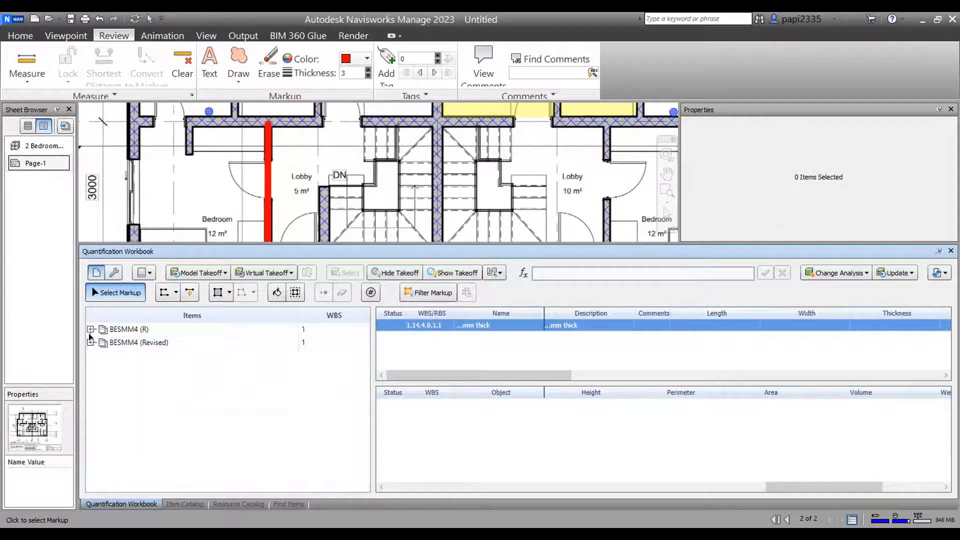
left_click(90, 329)
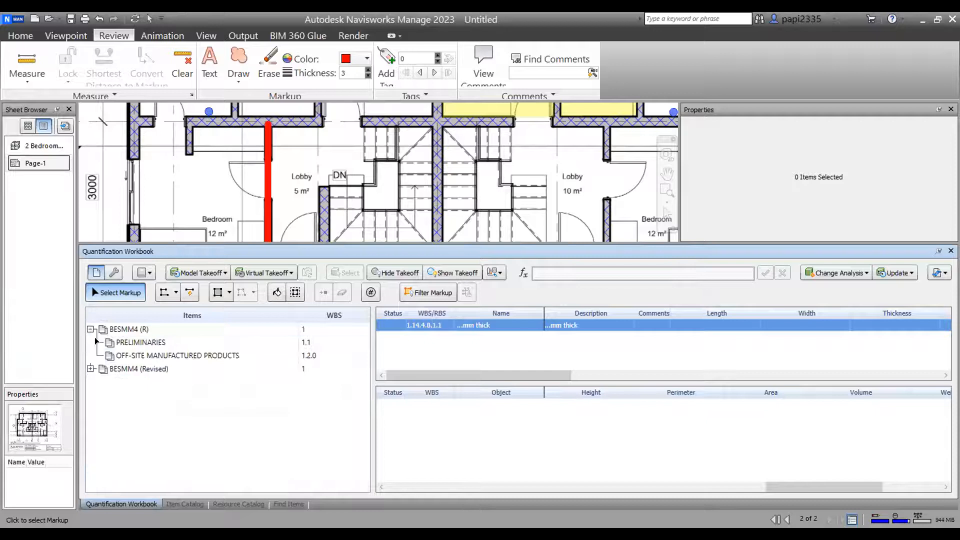
left_click(90, 369)
- Look at the Walls group under Natuaral stone and select its second thickness item, 1.14.4.0.1.2
scroll(252, 394, "down", 2)
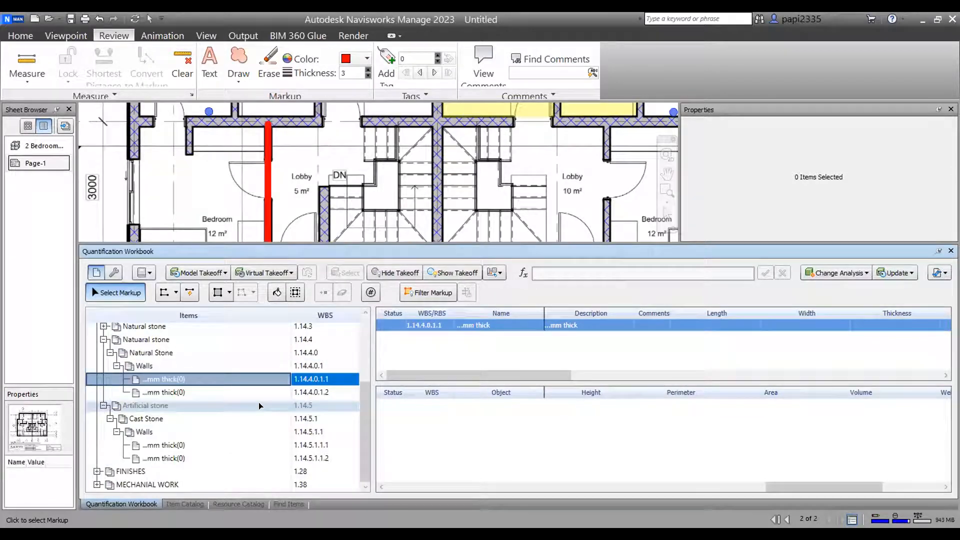
left_click(152, 366)
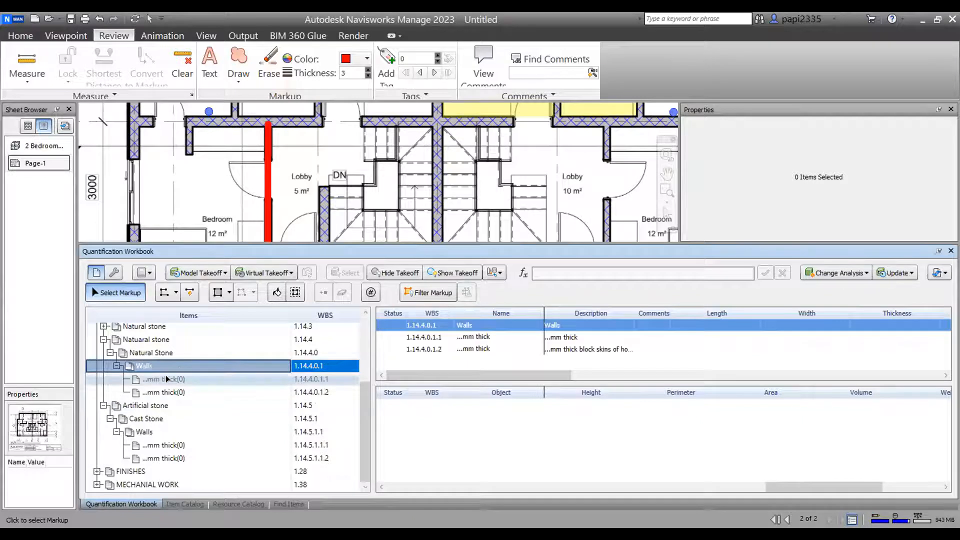
left_click(167, 379)
left_click(176, 388)
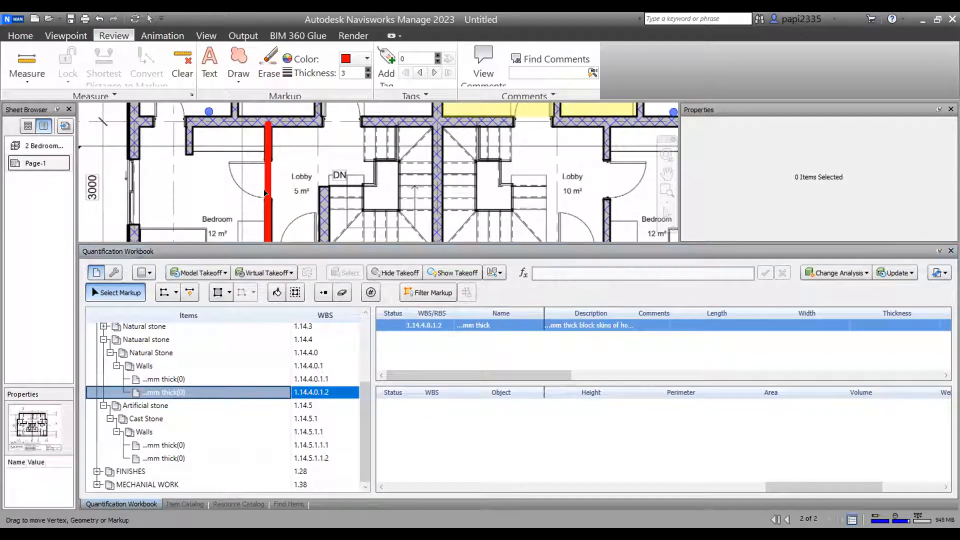
- Check the row commands available for the selected wall thickness item and the Artificial stone group, selecting the whole Artificial stone row
right_click(508, 328)
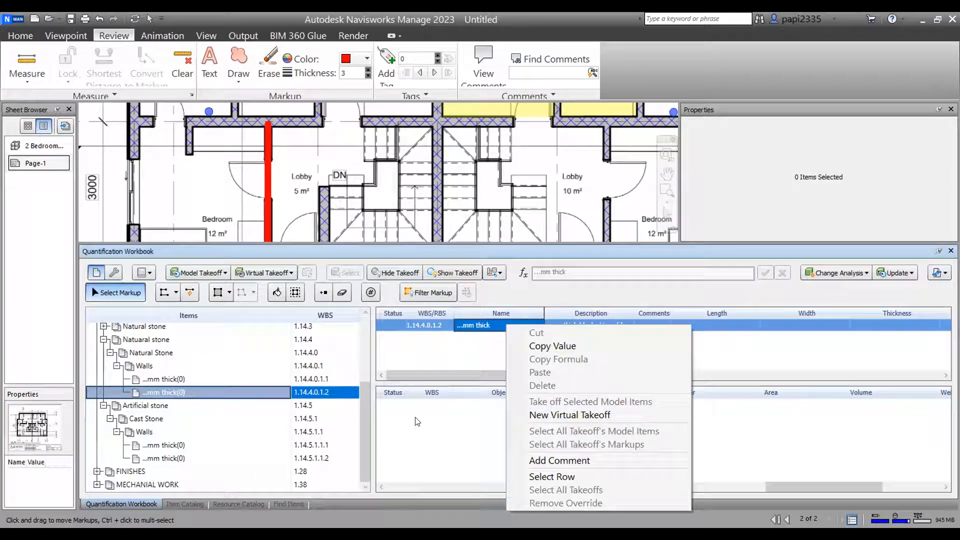
left_click(238, 406)
left_click(436, 328)
right_click(436, 328)
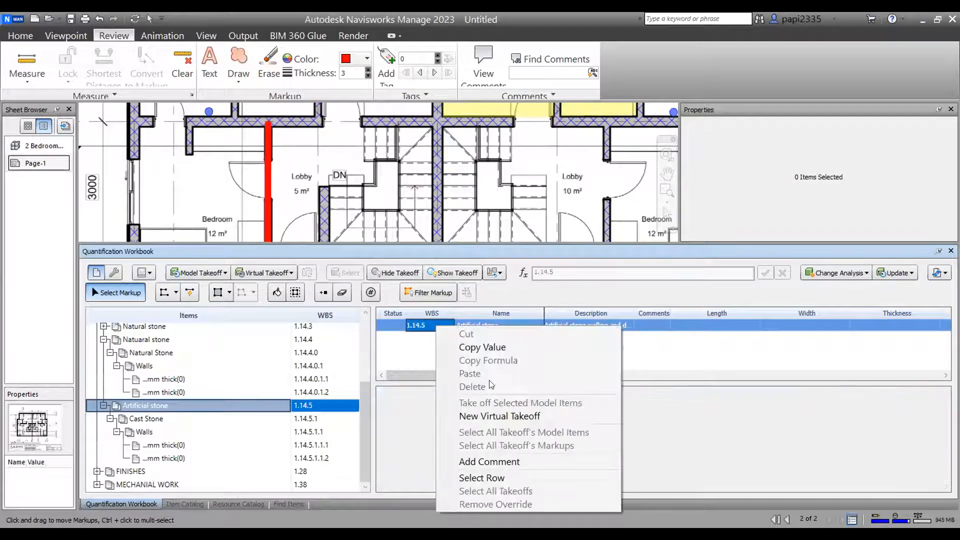
left_click(502, 478)
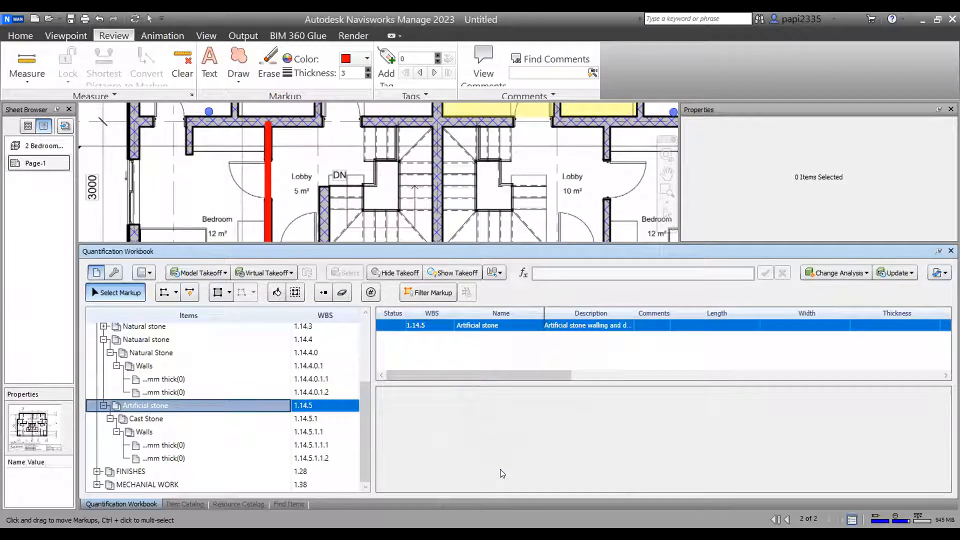
right_click(467, 325)
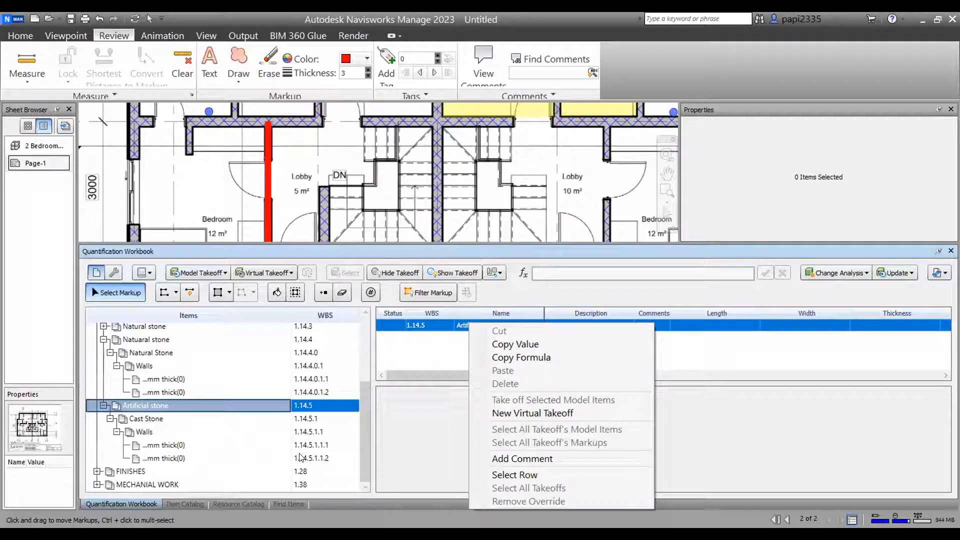
left_click(186, 505)
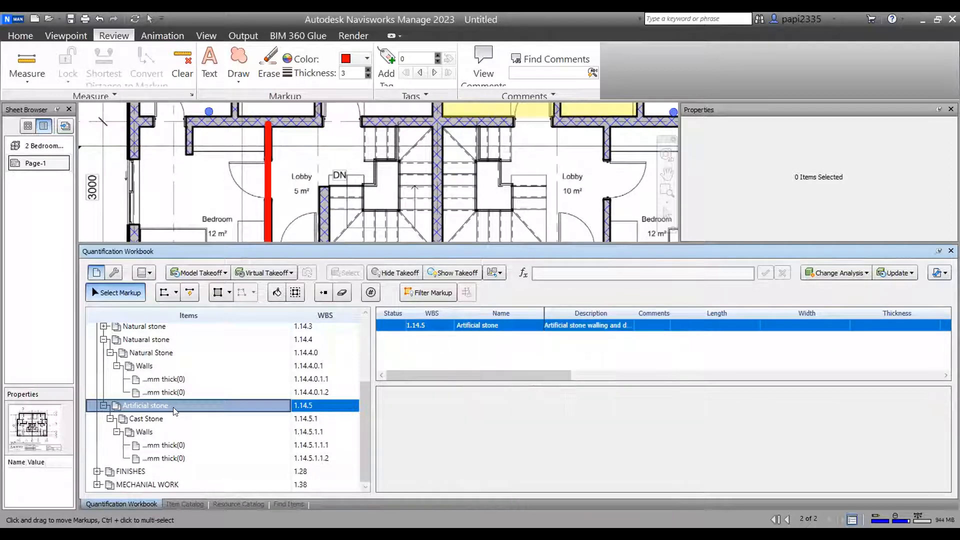
- Enlarge the Quantification Workbook further and select the Natuaral stone group under MASONRY
scroll(176, 416, "up", 3)
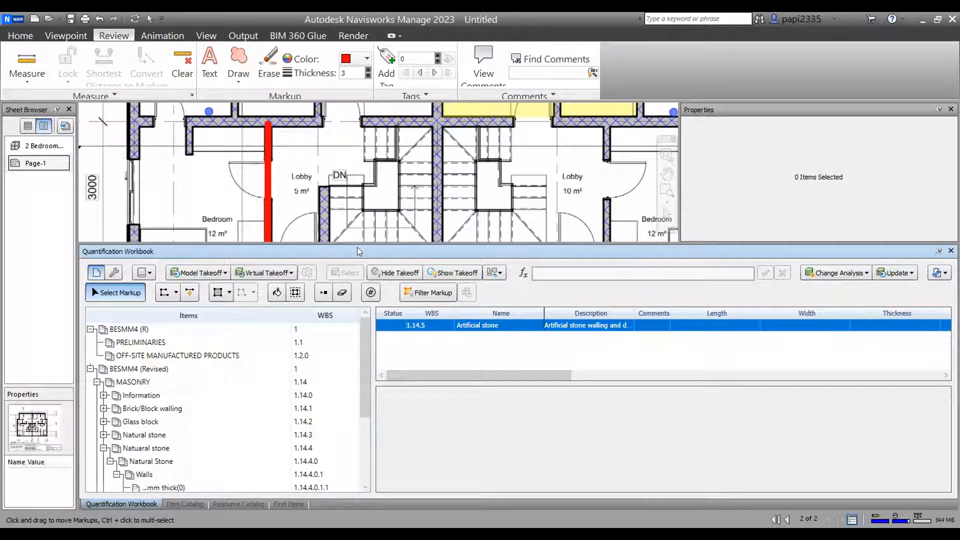
left_click_drag(370, 245, 370, 154)
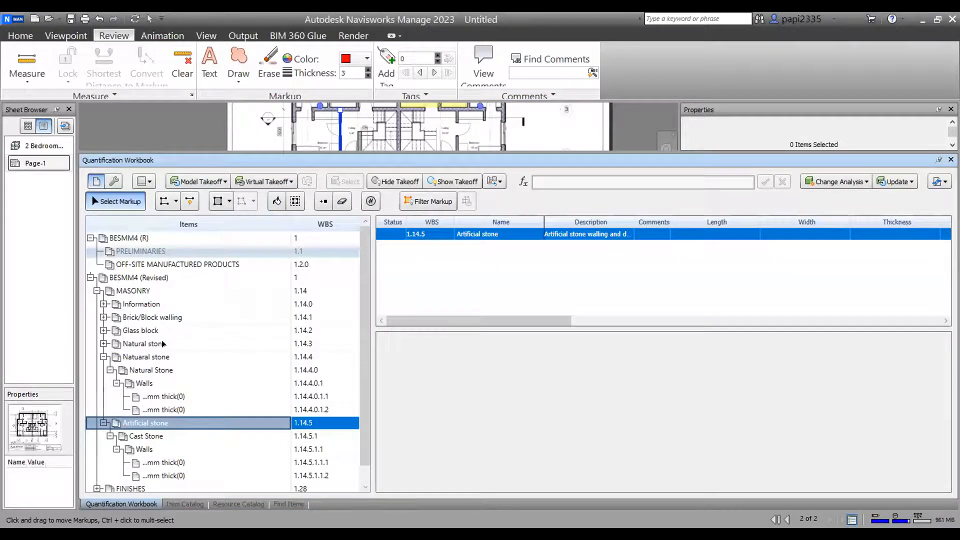
scroll(162, 344, "down", 1)
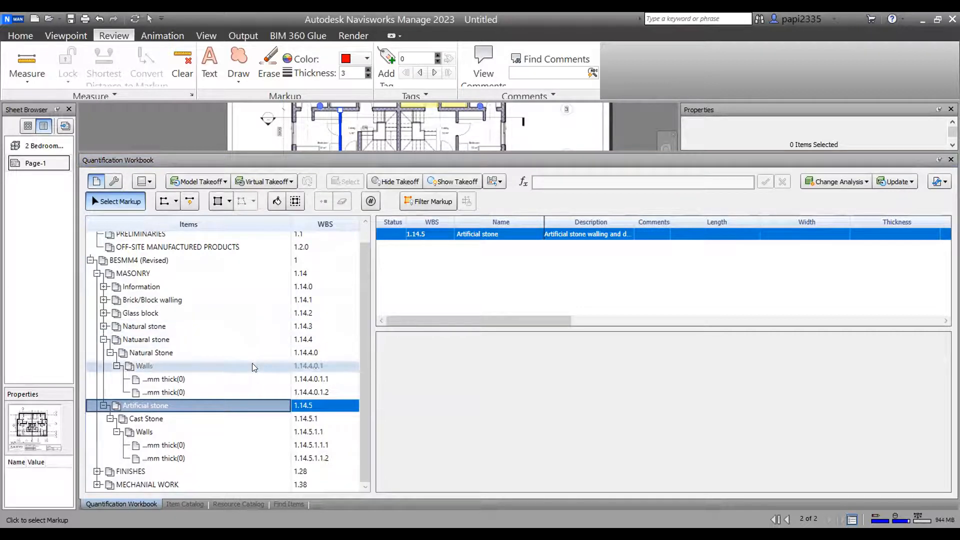
scroll(252, 363, "up", 1)
left_click(179, 356)
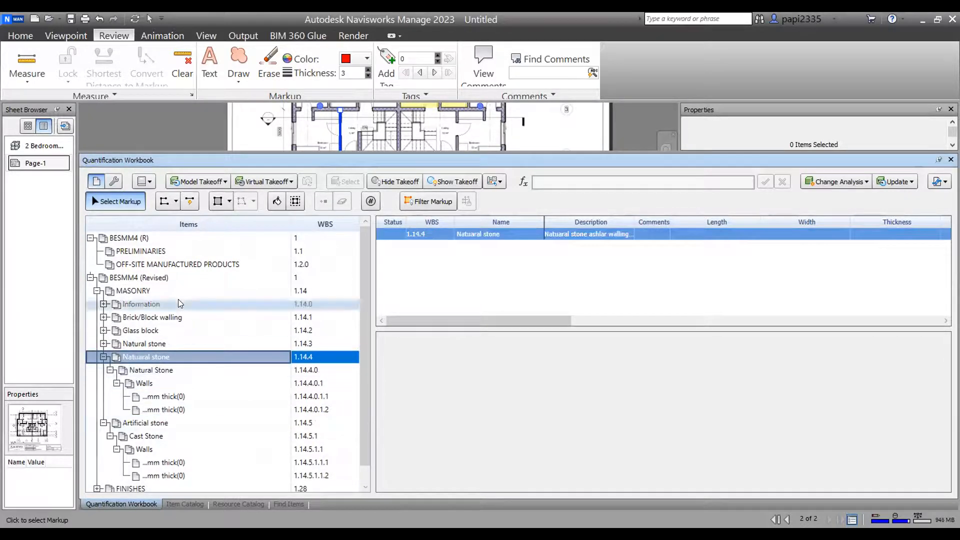
- Expand the Information and Brick/Block walling groups under MASONRY, and select the 150mm BLOCK item under Brickwork walls
left_click(158, 303)
left_click(103, 304)
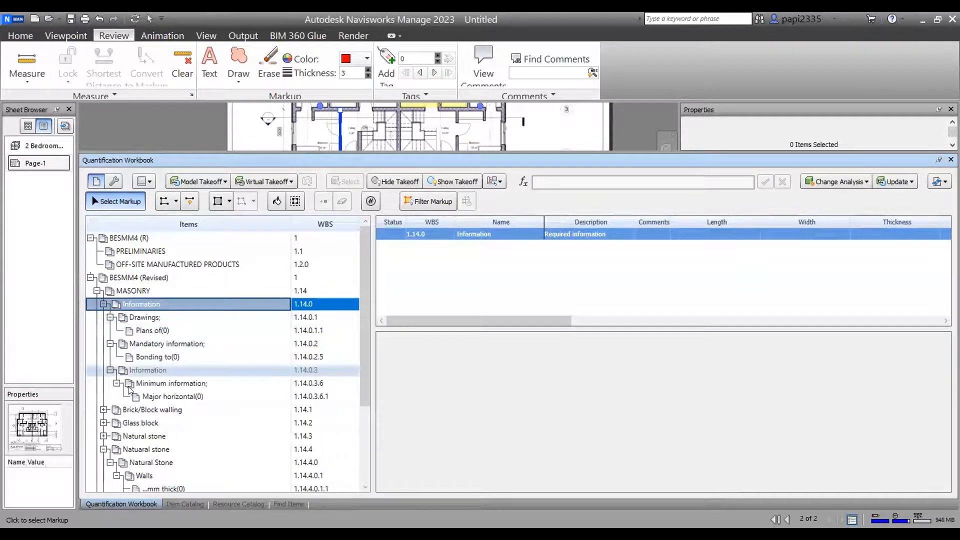
left_click(103, 410)
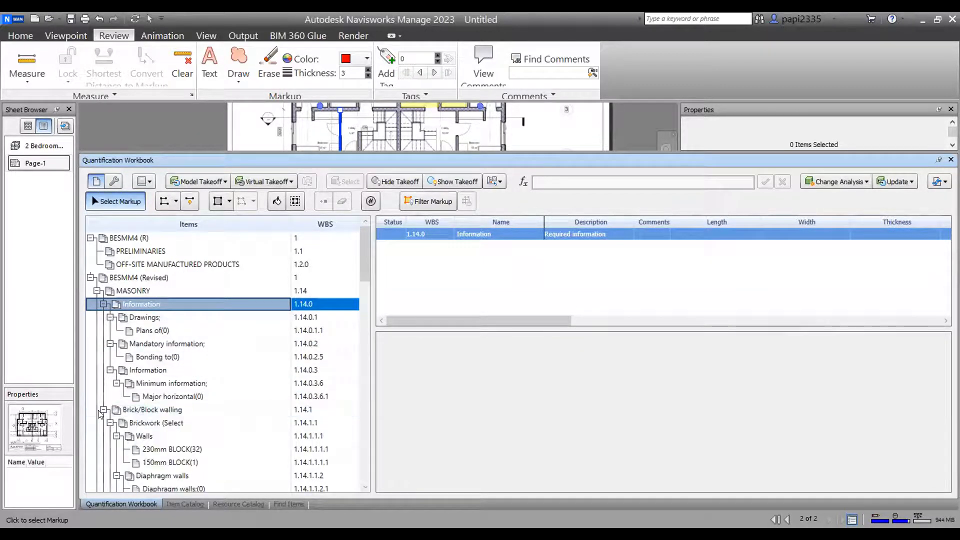
scroll(225, 387, "down", 5)
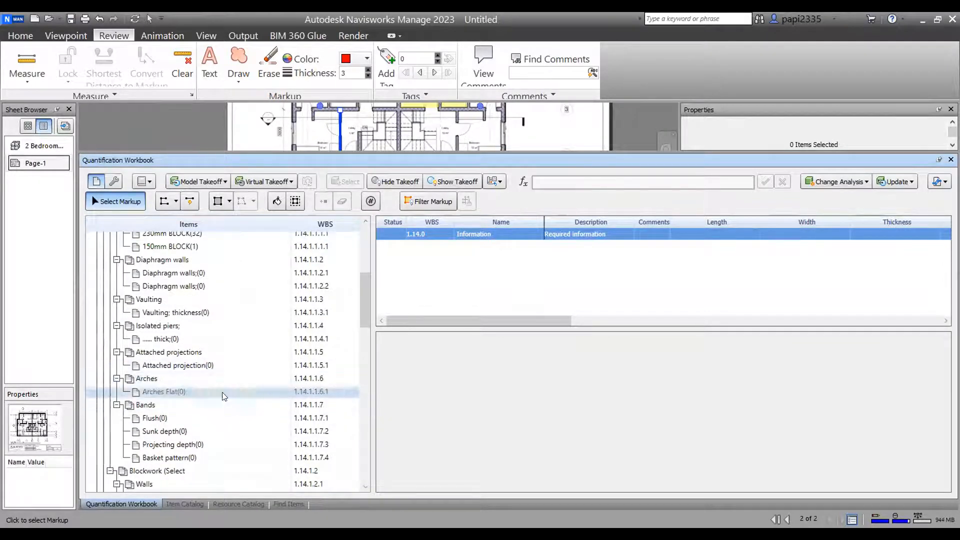
left_click(215, 245)
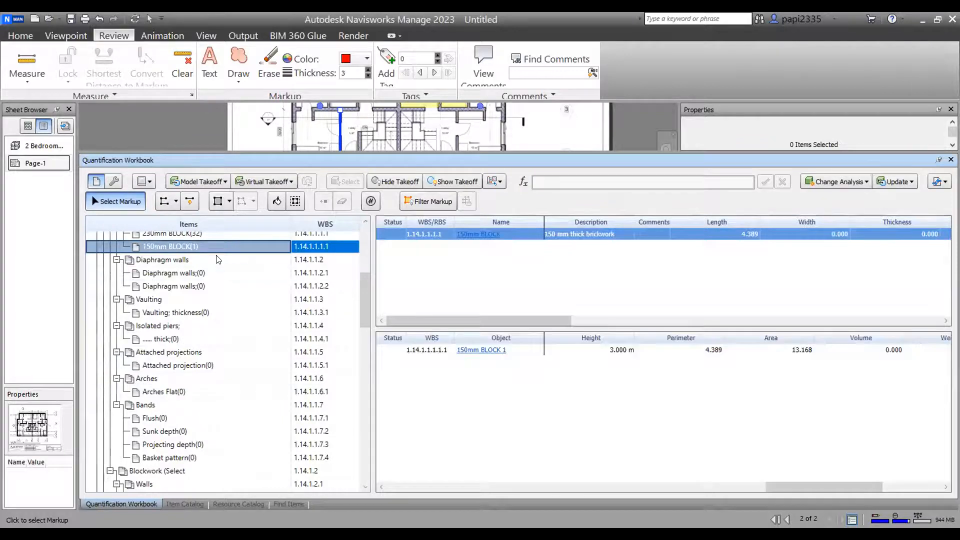
scroll(215, 245, "up", 4)
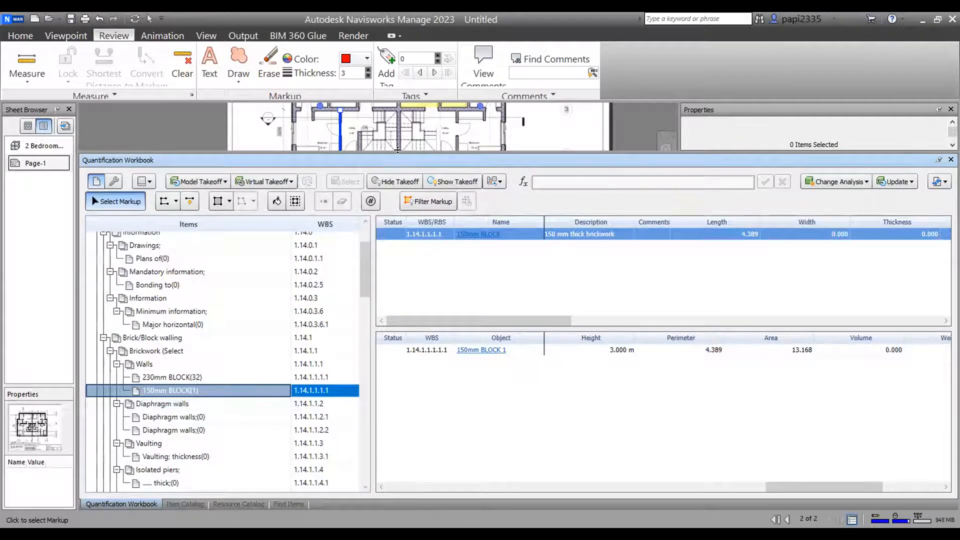
- Resize the Quantification Workbook to examine the highlighted 150mm BLOCK wall between the bedroom and lobby on the plan
left_click_drag(405, 349, 405, 347)
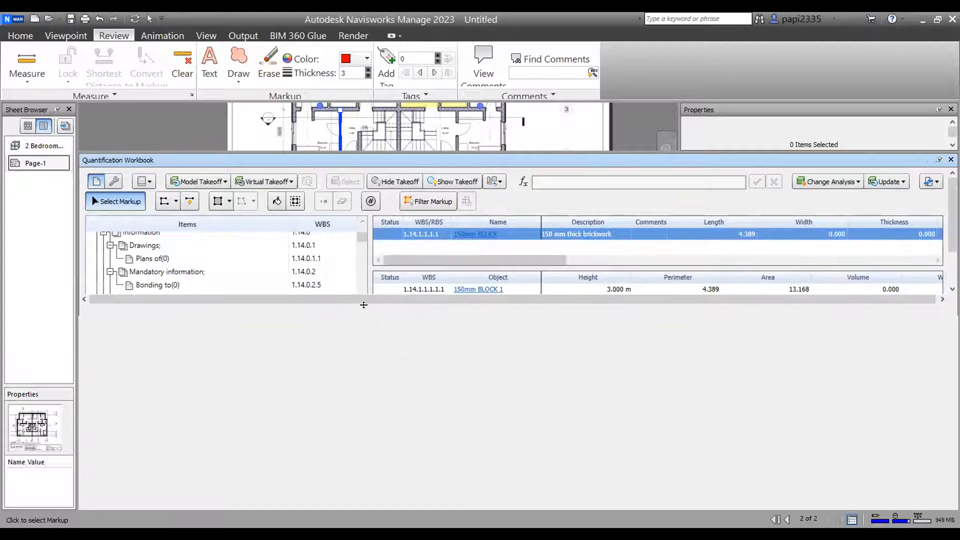
middle_click_drag(229, 232, 303, 228)
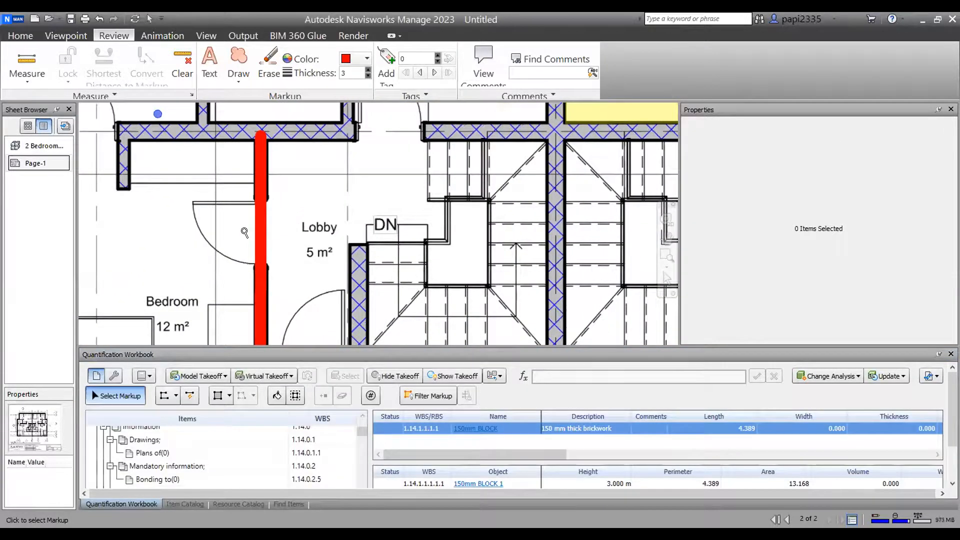
scroll(248, 230, "up", 2)
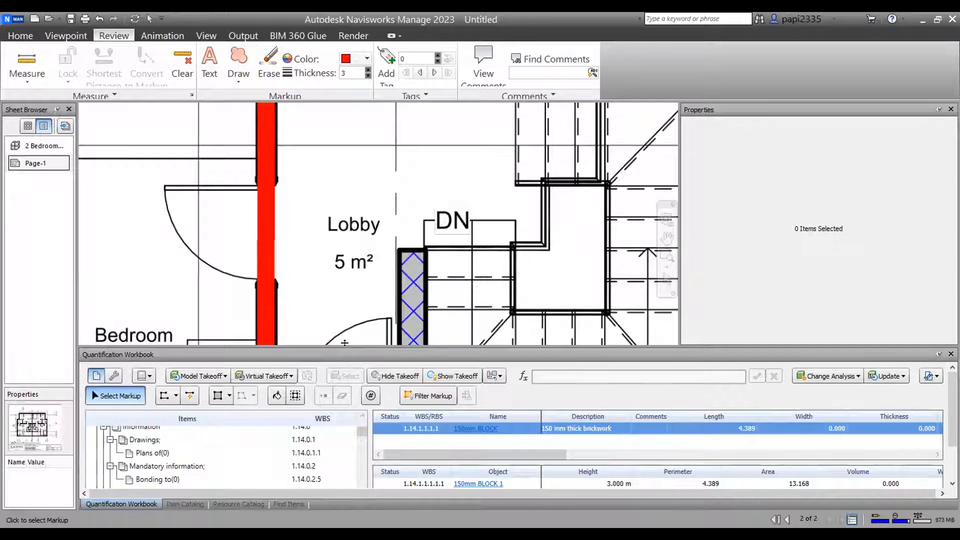
left_click_drag(350, 348, 350, 233)
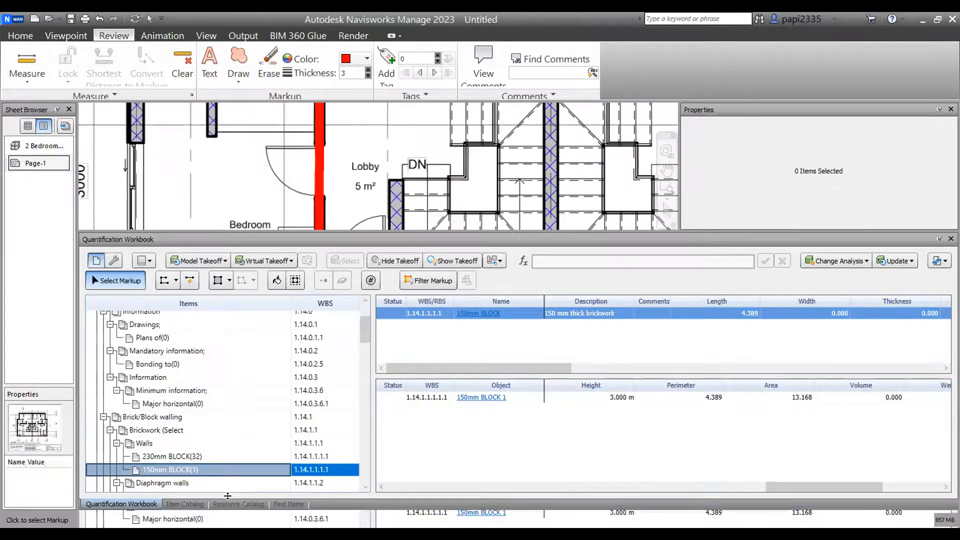
- Add a group named 150 BLOCK to the Brickwork Walls group in the Item Catalog
left_click(191, 504)
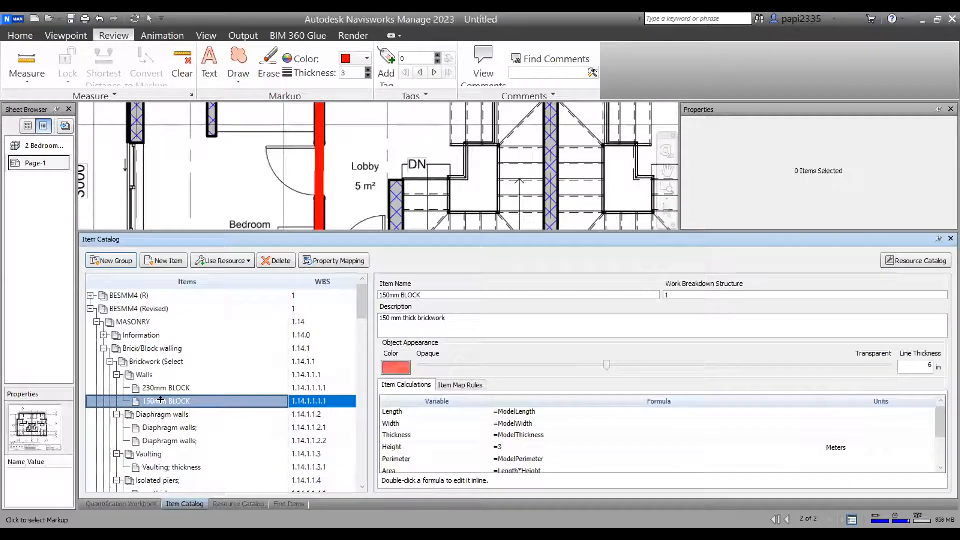
left_click(111, 260)
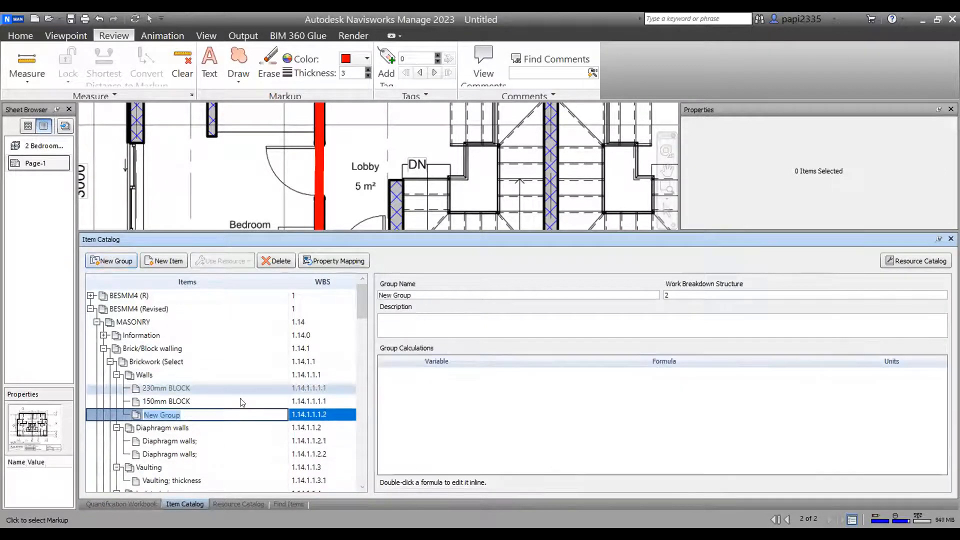
type("150")
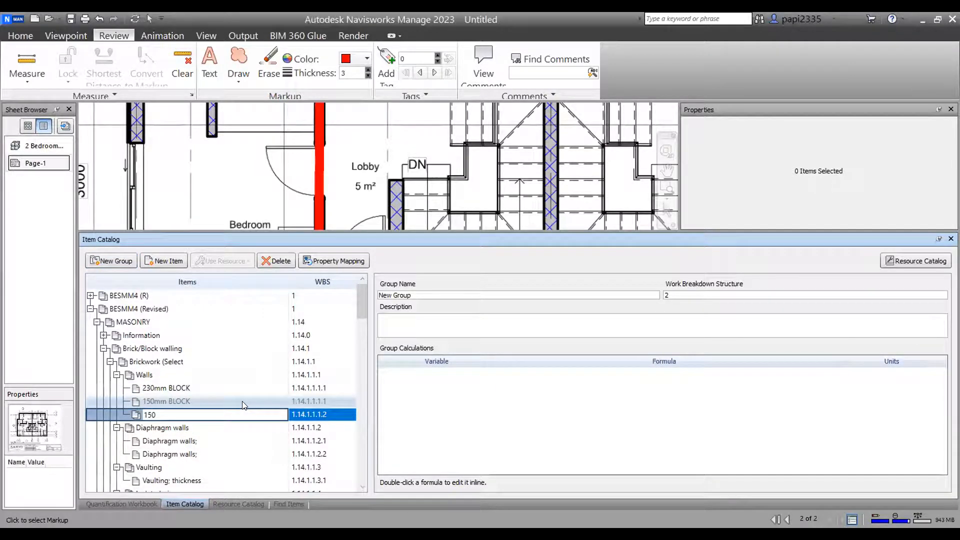
type("BLOCK")
key("Return")
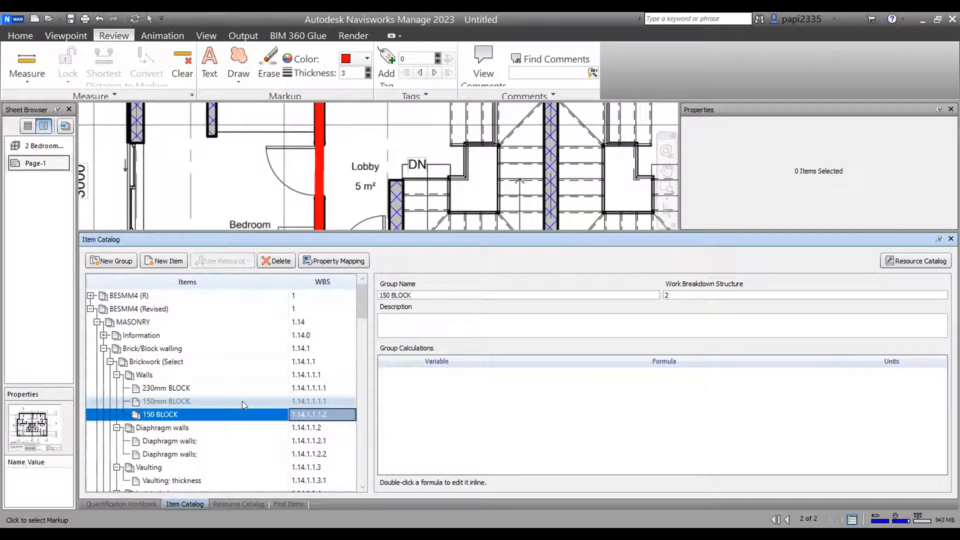
- Move the 150mm BLOCK item into the 150 BLOCK group by cutting and pasting it
left_click(168, 402)
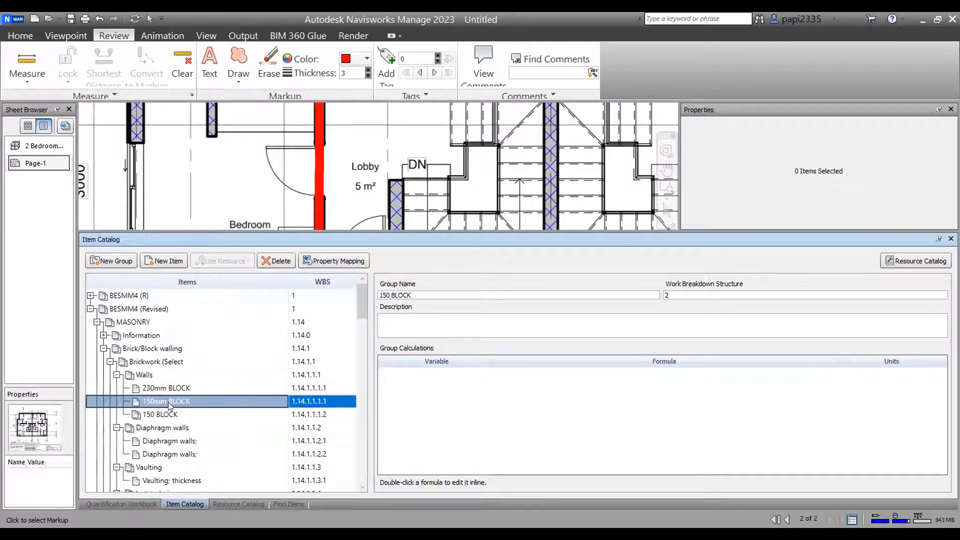
right_click(174, 403)
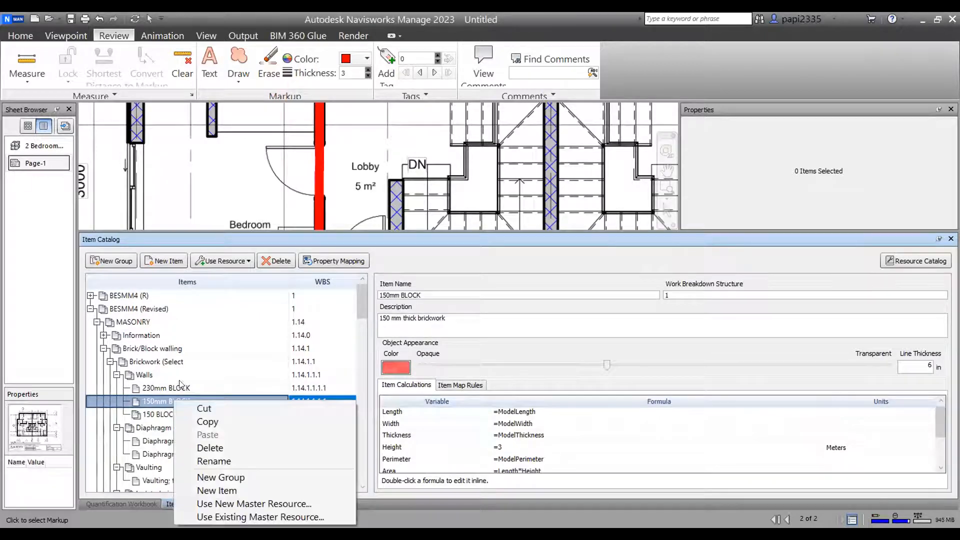
left_click(185, 410)
right_click(169, 414)
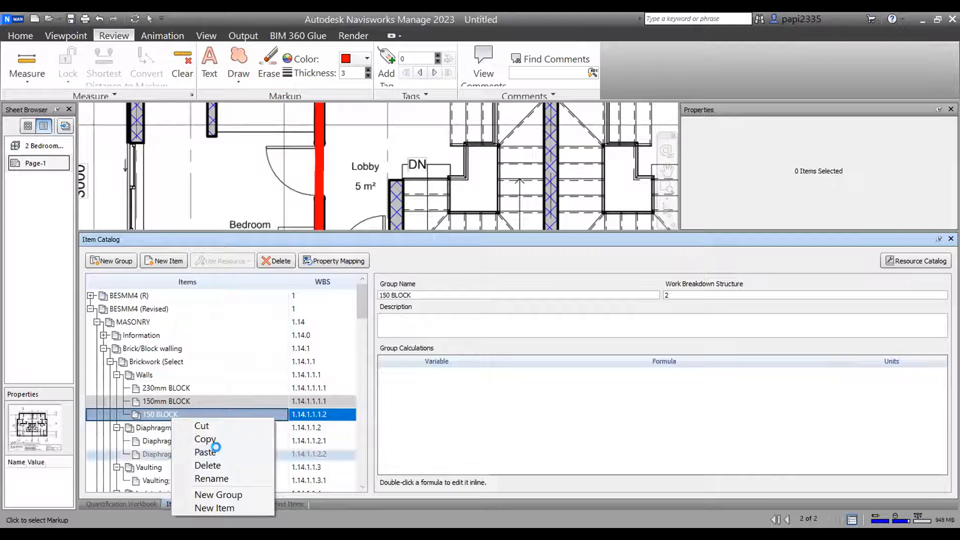
left_click(218, 451)
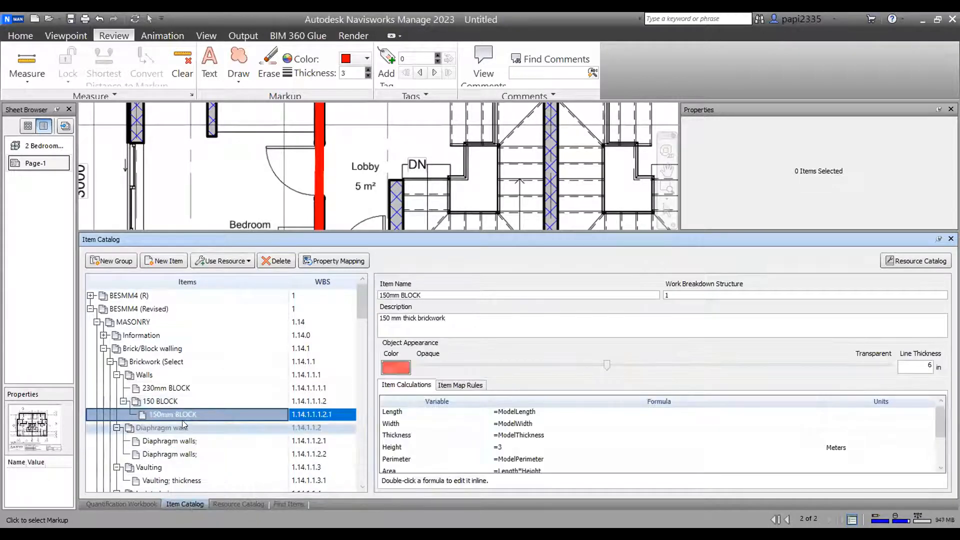
left_click(173, 402)
left_click(159, 391)
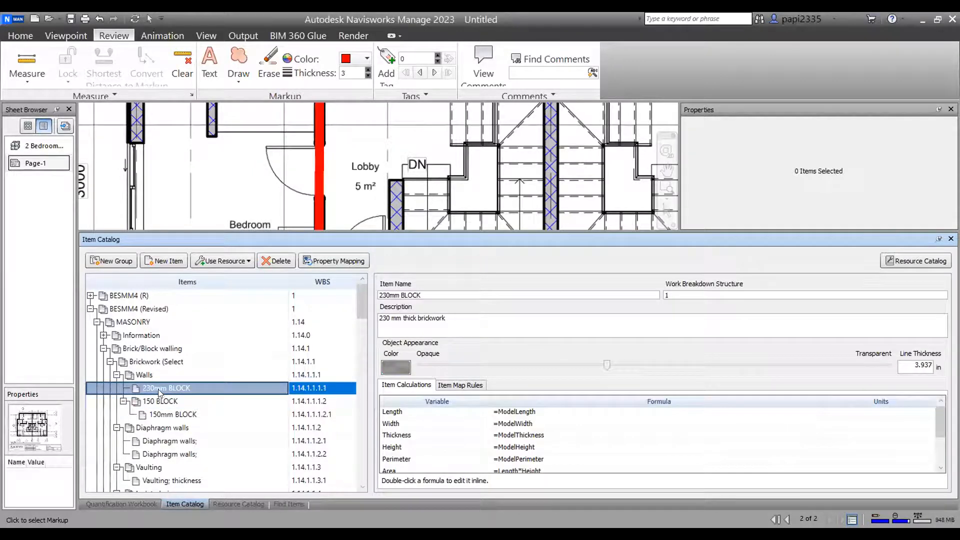
left_click(164, 399)
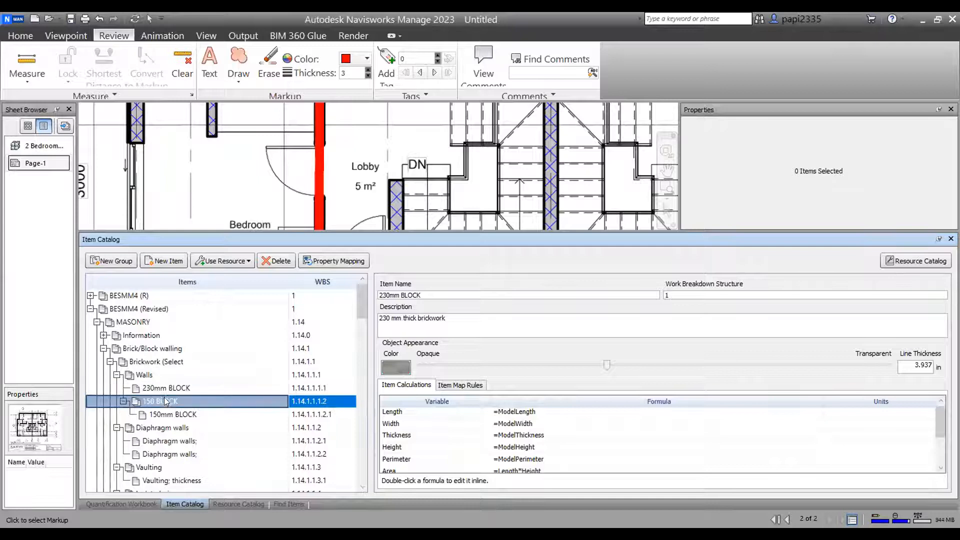
left_click(170, 414)
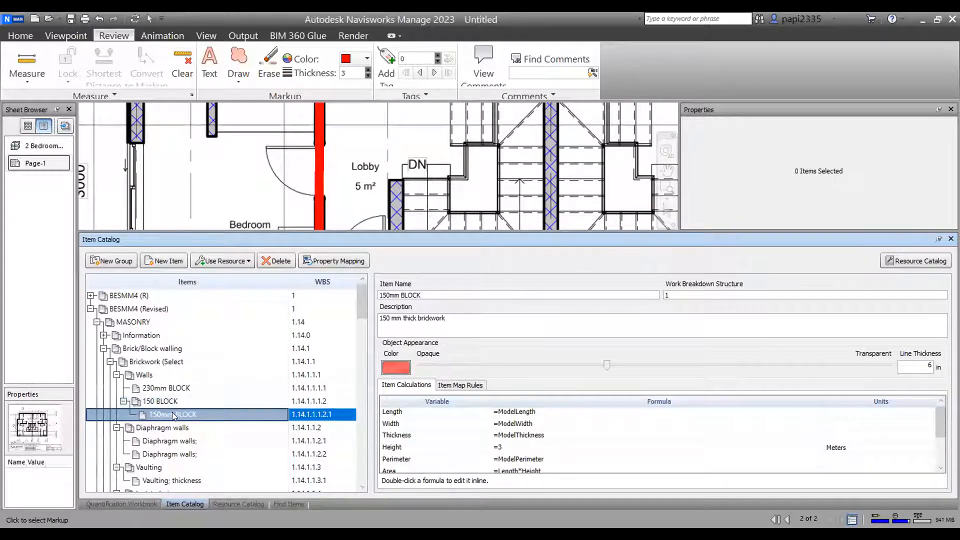
left_click(165, 261)
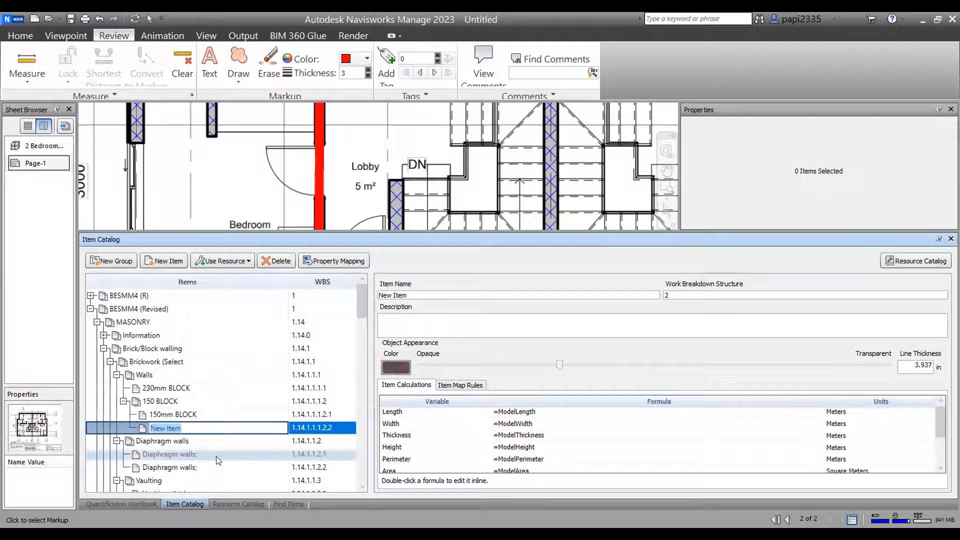
left_click(276, 261)
left_click(176, 391)
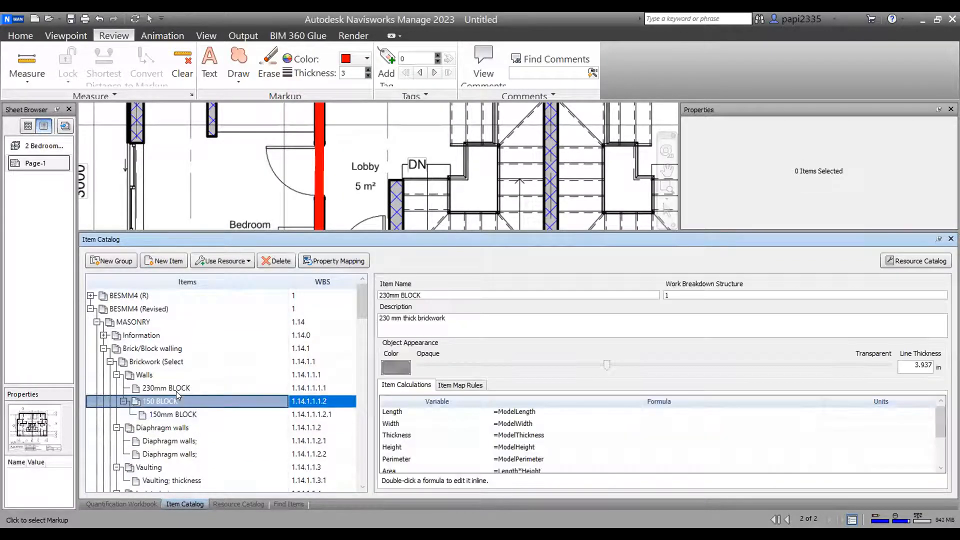
- Create a group named DOORS inside the 150 BLOCK group
left_click(165, 401)
left_click(119, 260)
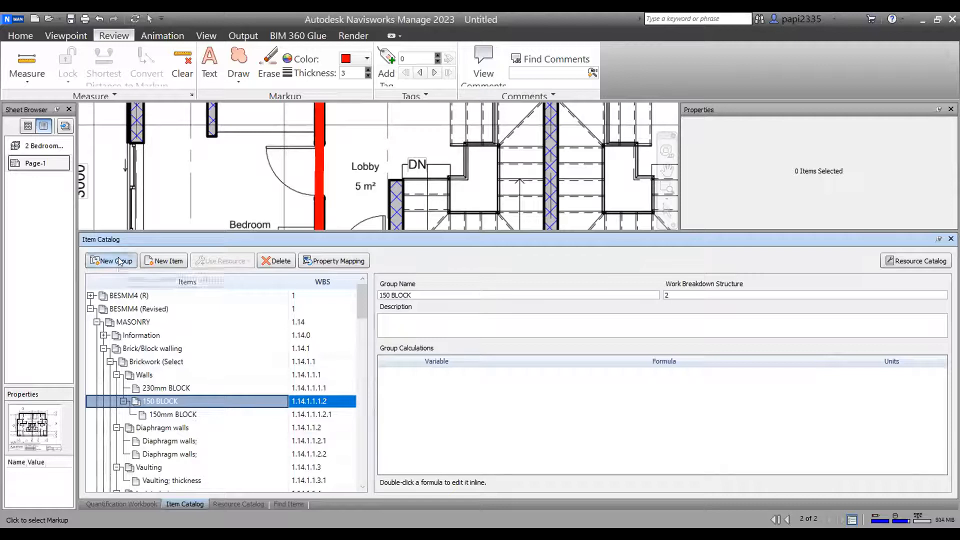
type("D")
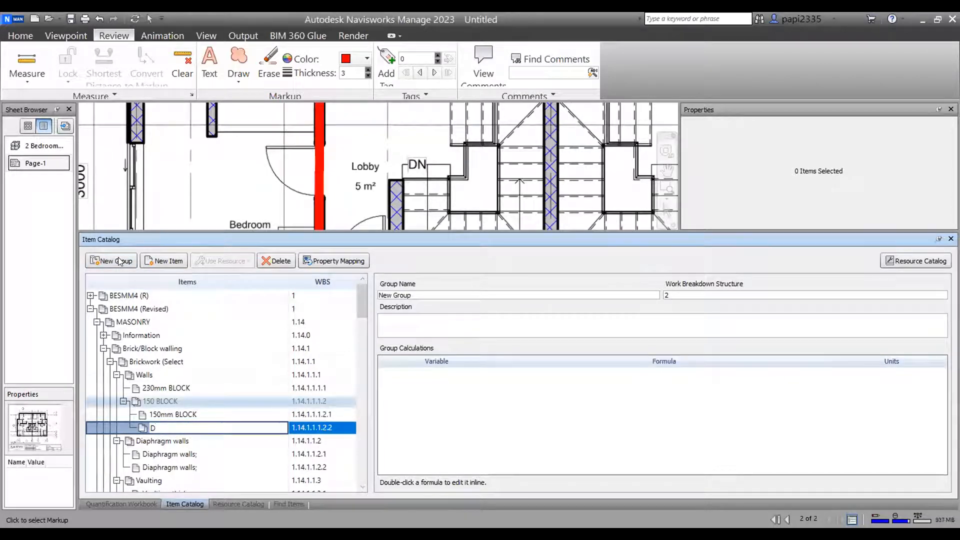
type("OORS")
key("Return")
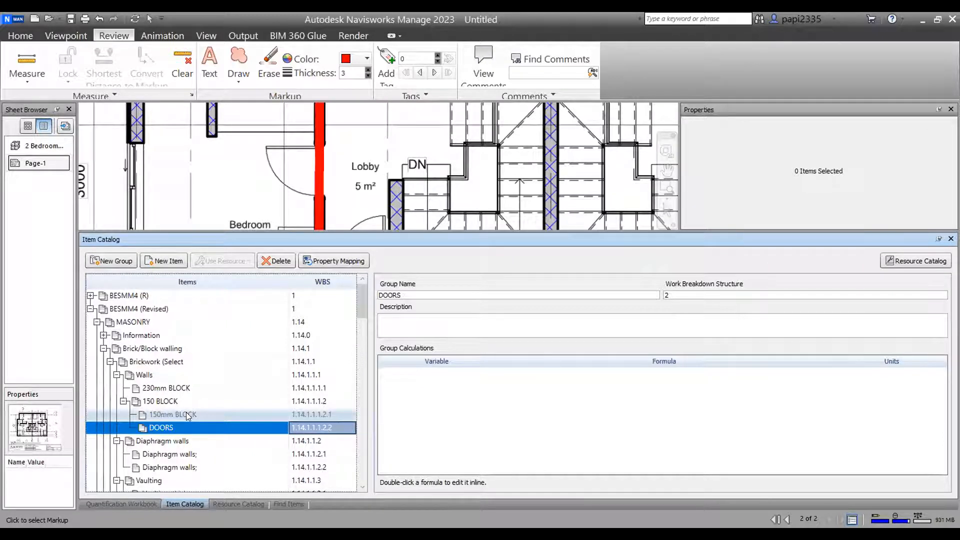
left_click(154, 402)
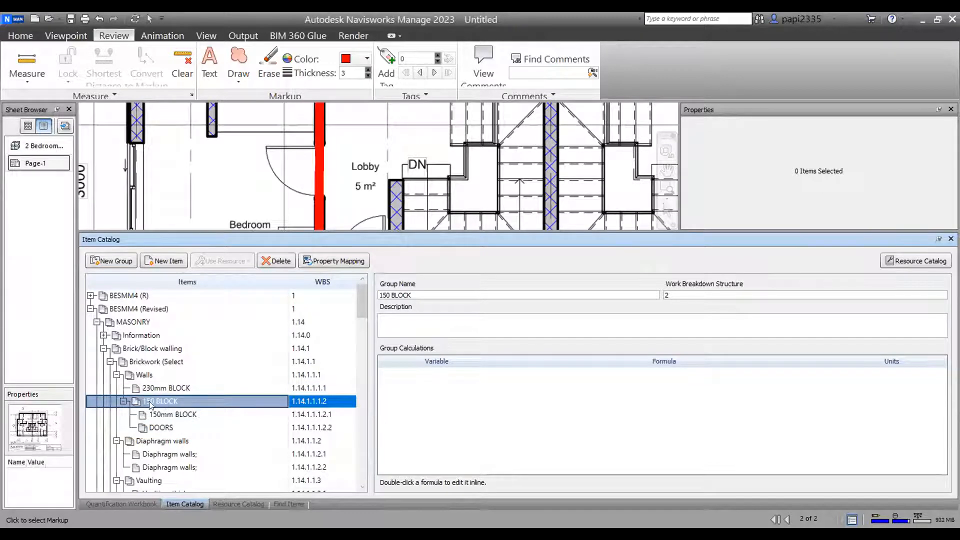
left_click(176, 414)
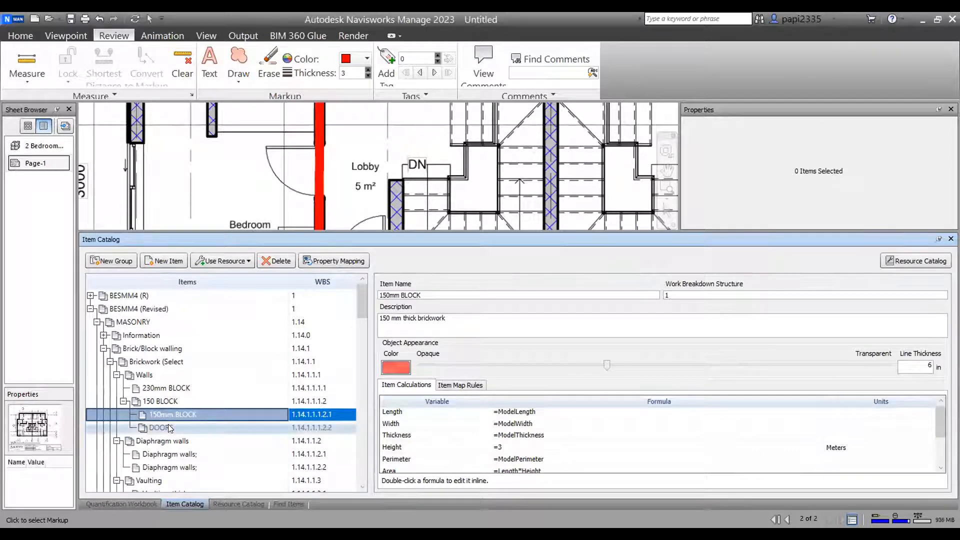
left_click(168, 427)
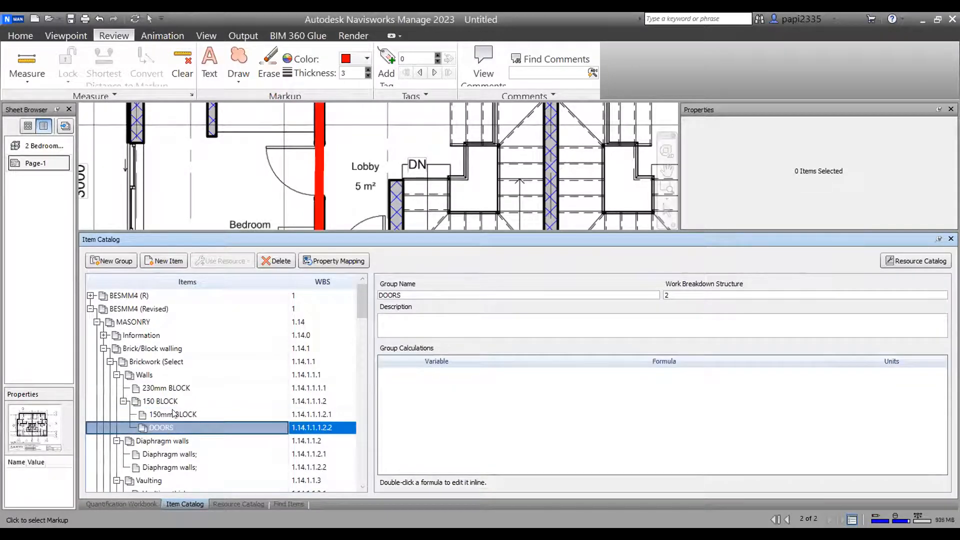
left_click(173, 409)
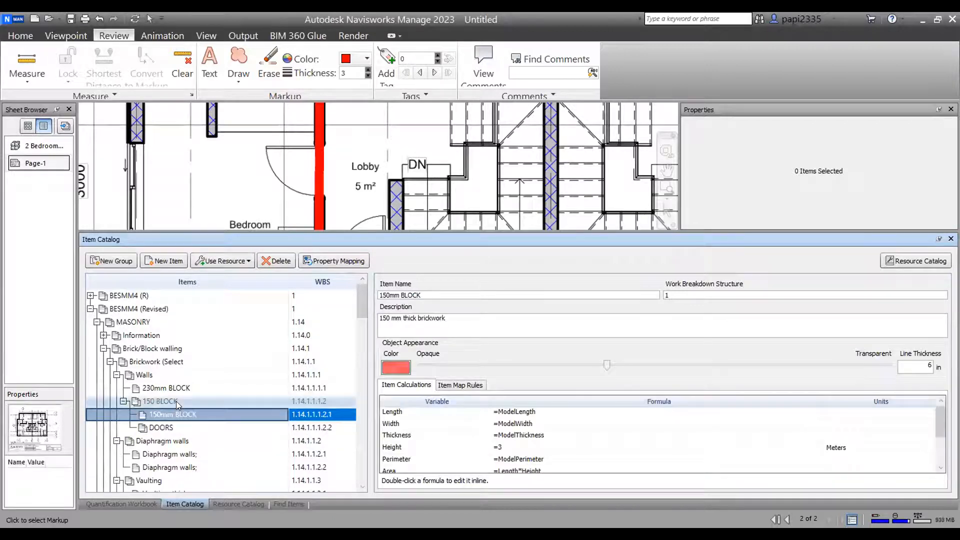
left_click(176, 401)
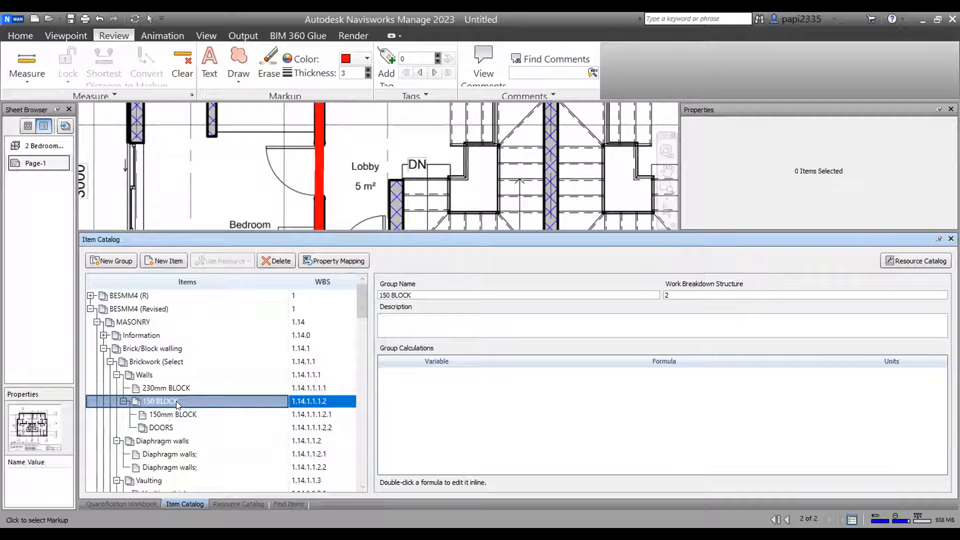
left_click(182, 439)
- Add an item named 750X2100 to the DOORS group and select it to show its item calculations
left_click(178, 426)
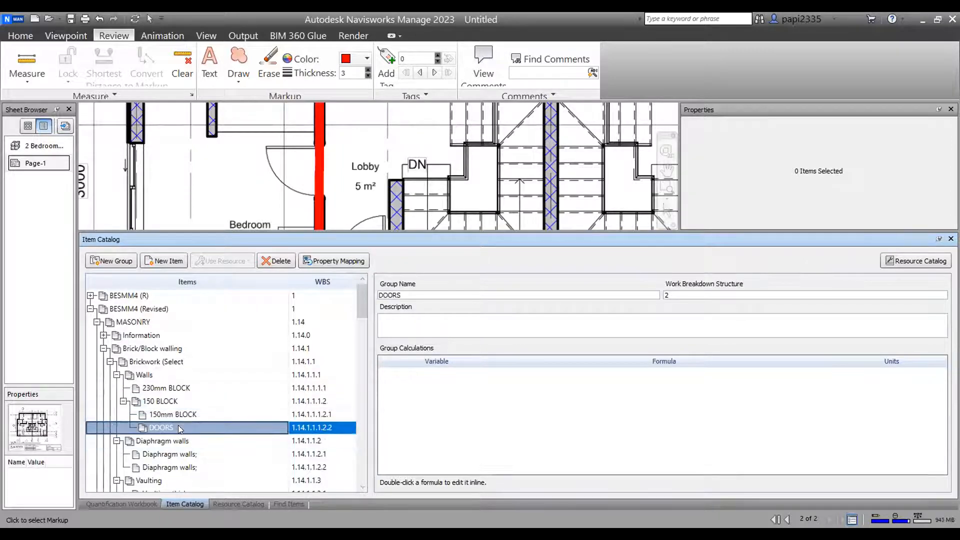
left_click(163, 260)
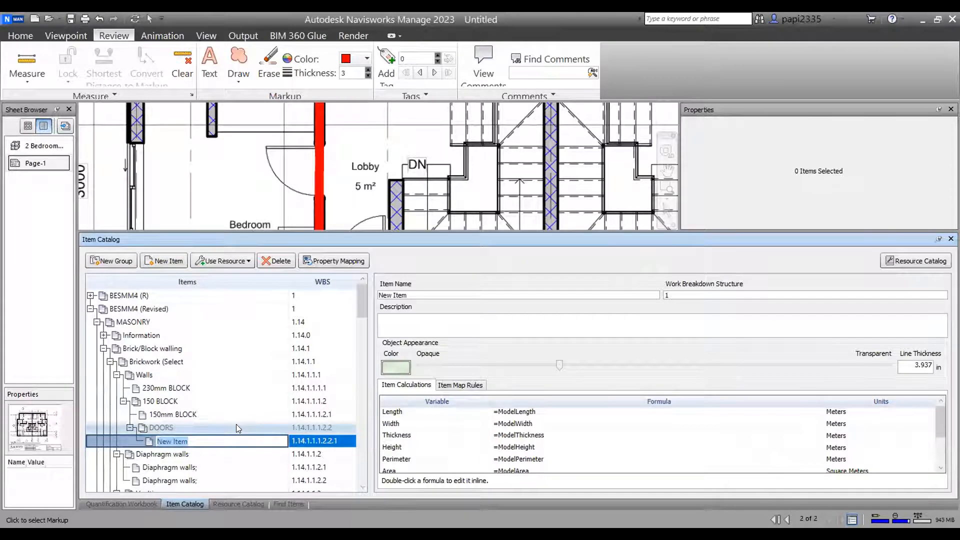
type("750X2100")
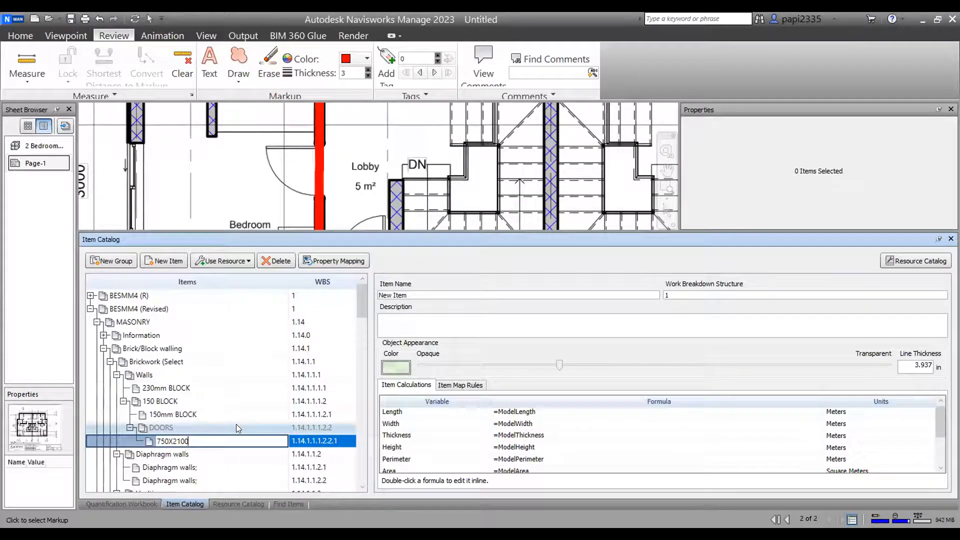
left_click(218, 426)
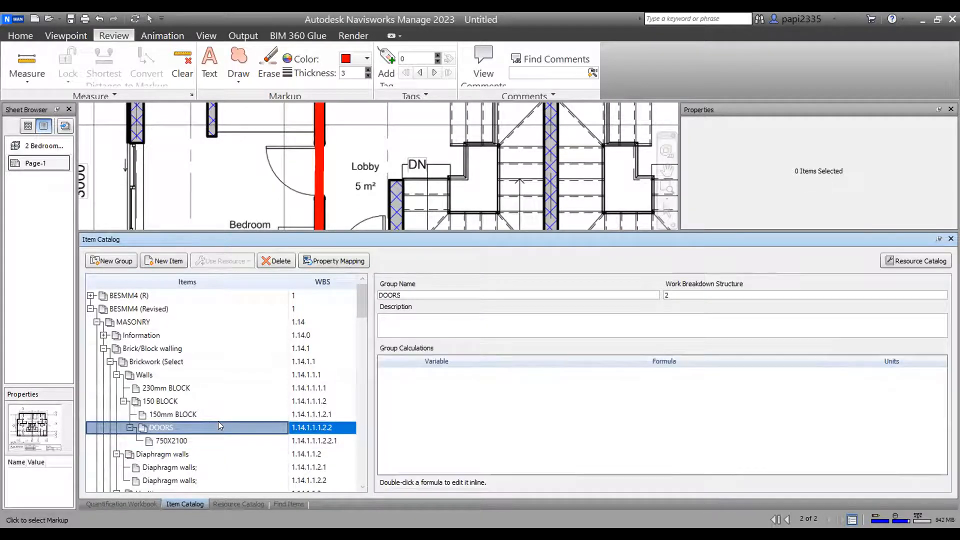
left_click(209, 442)
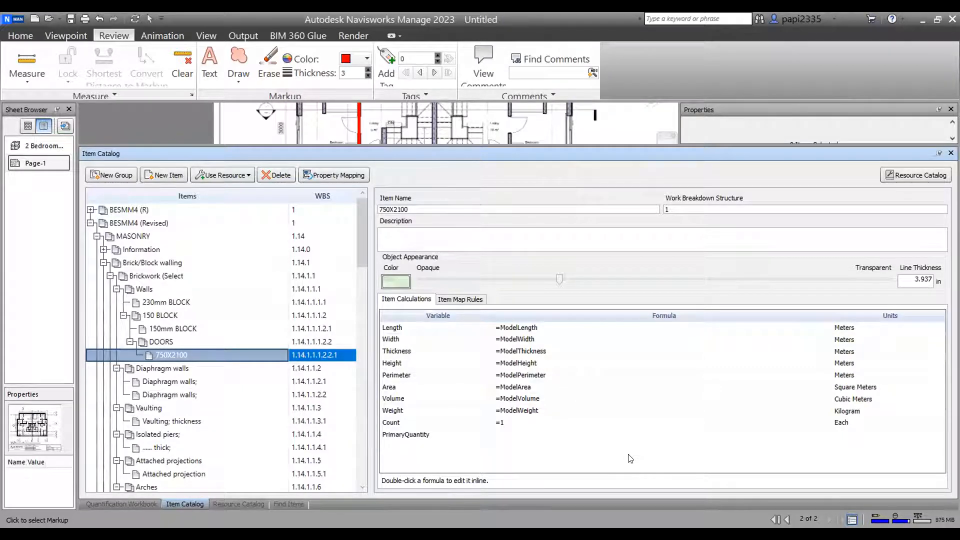
- Set the 750X2100 door item's Height formula to =2.1 and its Width formula to =0.75
left_click(540, 435)
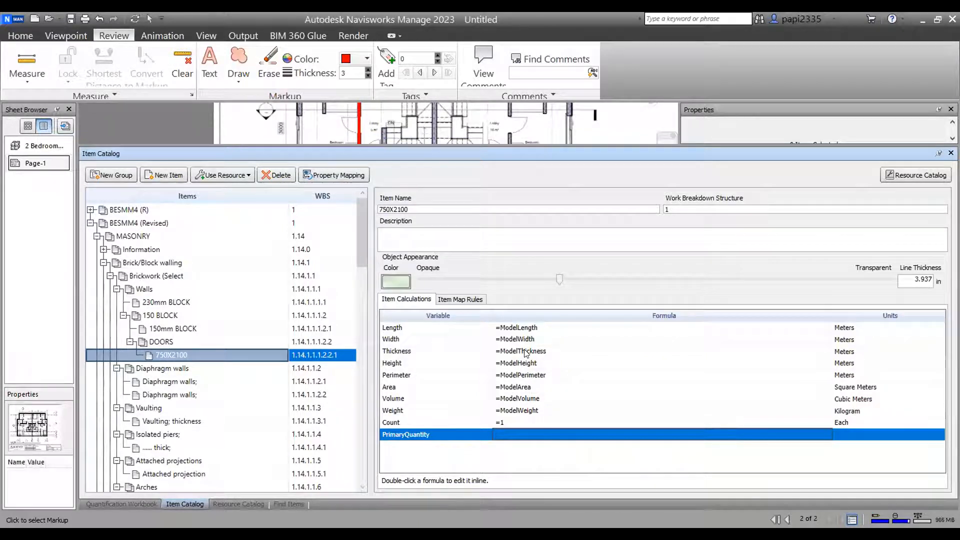
left_click(560, 363)
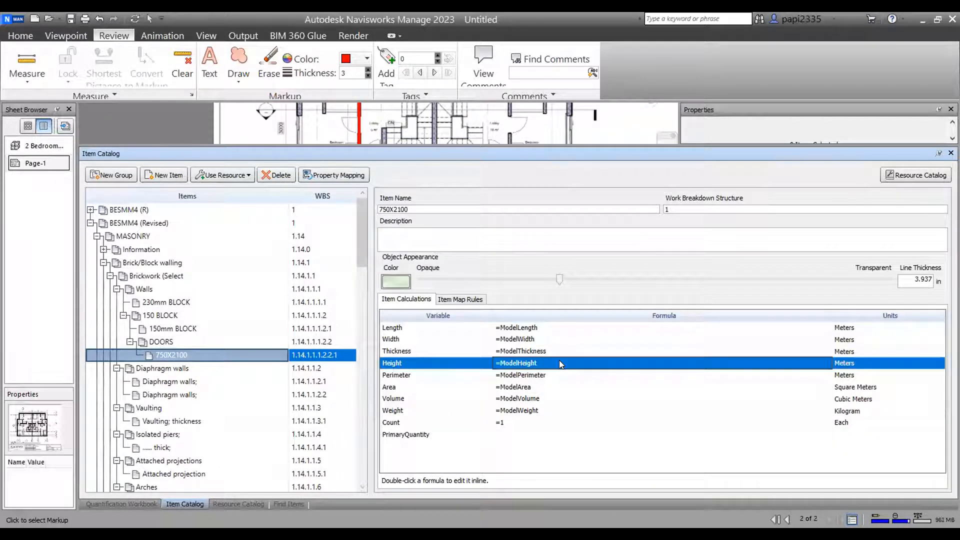
double_click(559, 363)
key("BackSpace")
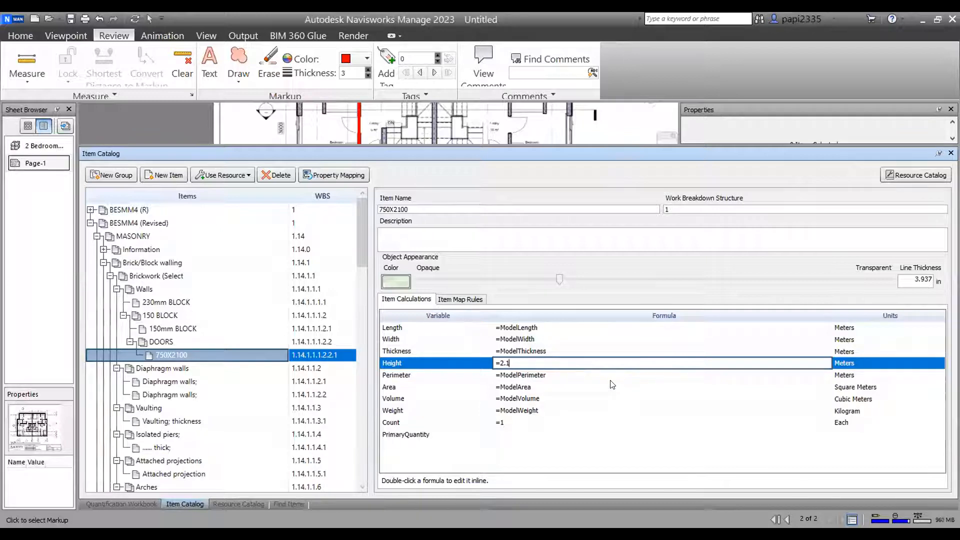
left_click(582, 333)
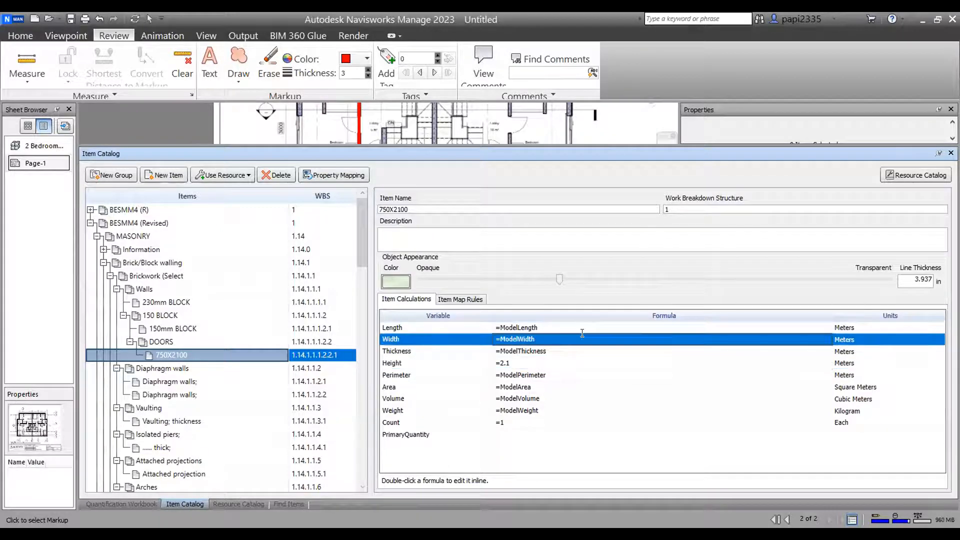
type("=")
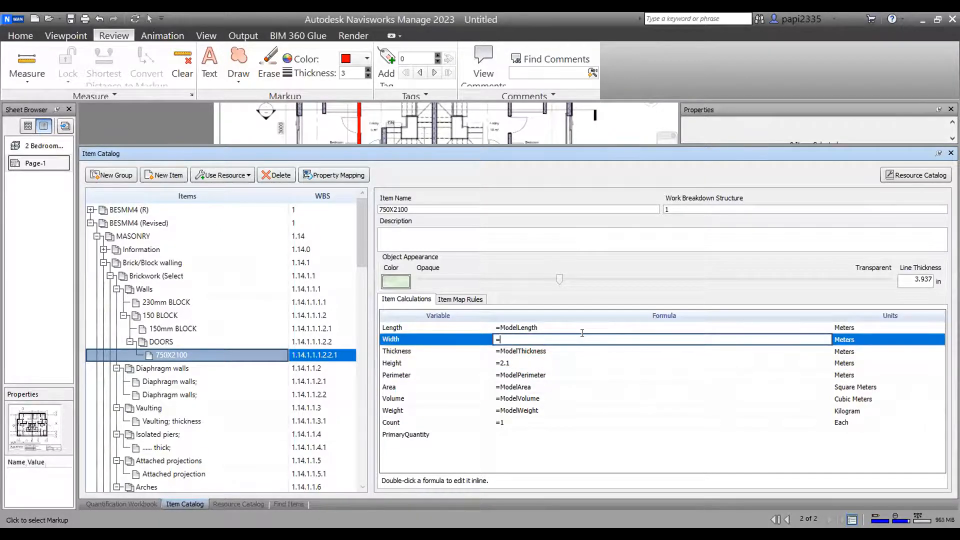
type("0.75")
- Set the Area formula of the 750X2100 door item to =Length*Width
left_click(645, 390)
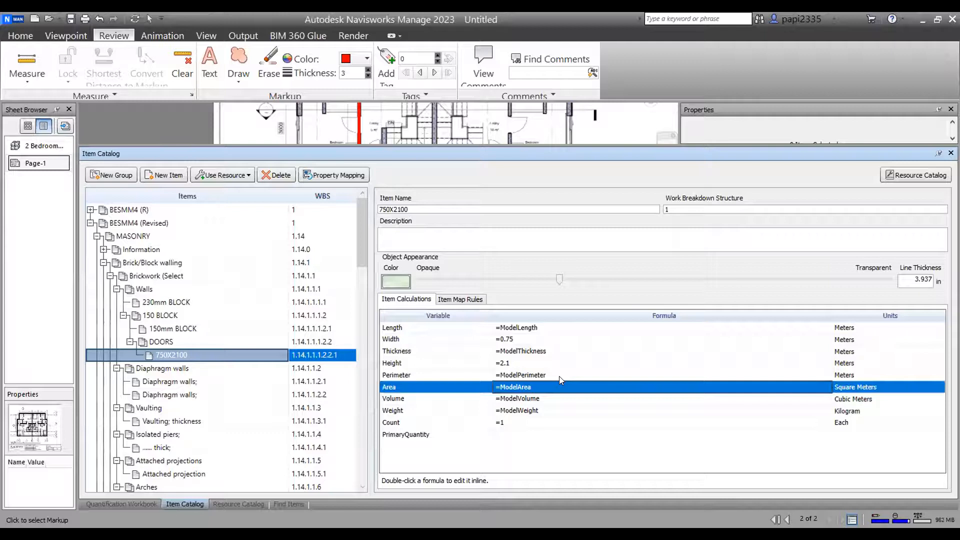
type("=")
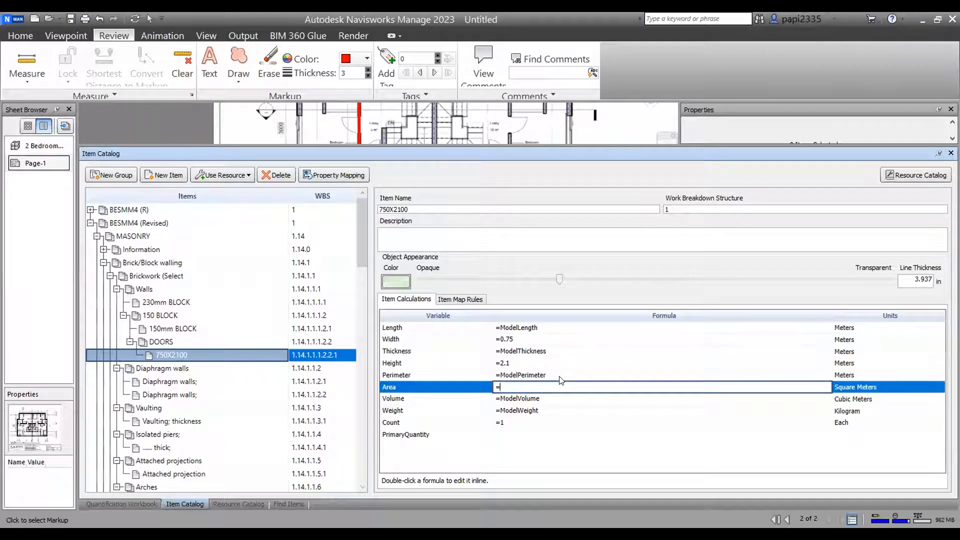
type("LENGTH*")
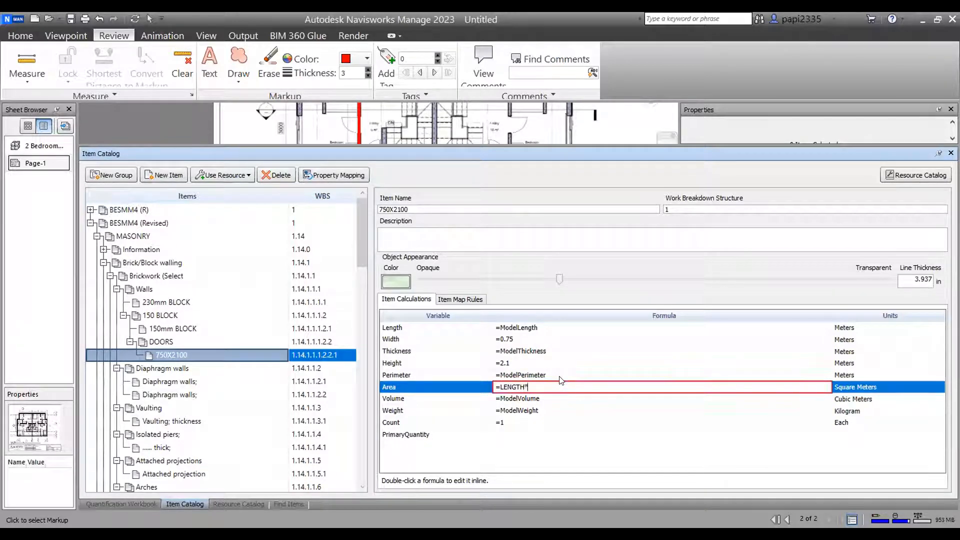
type("WIDTH")
key("BackSpace")
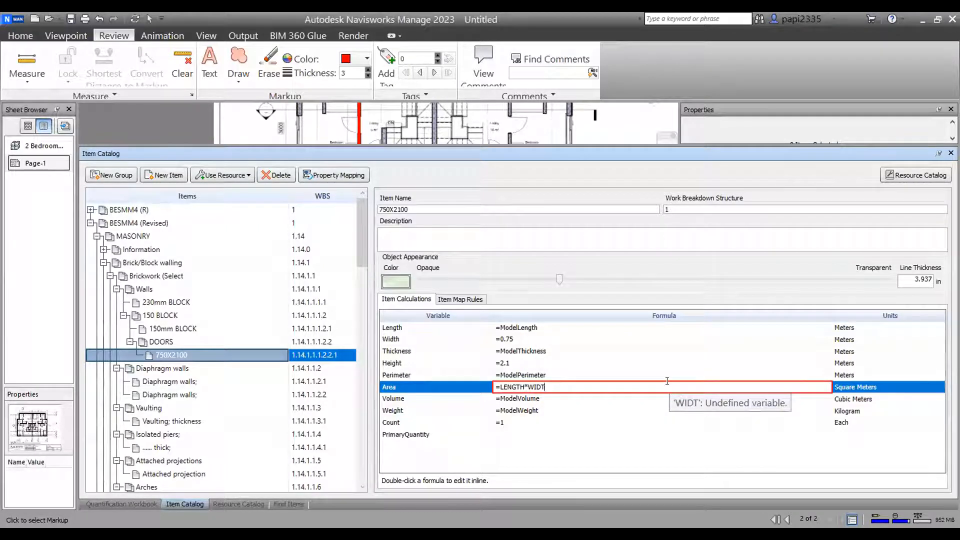
type("h")
key("Return")
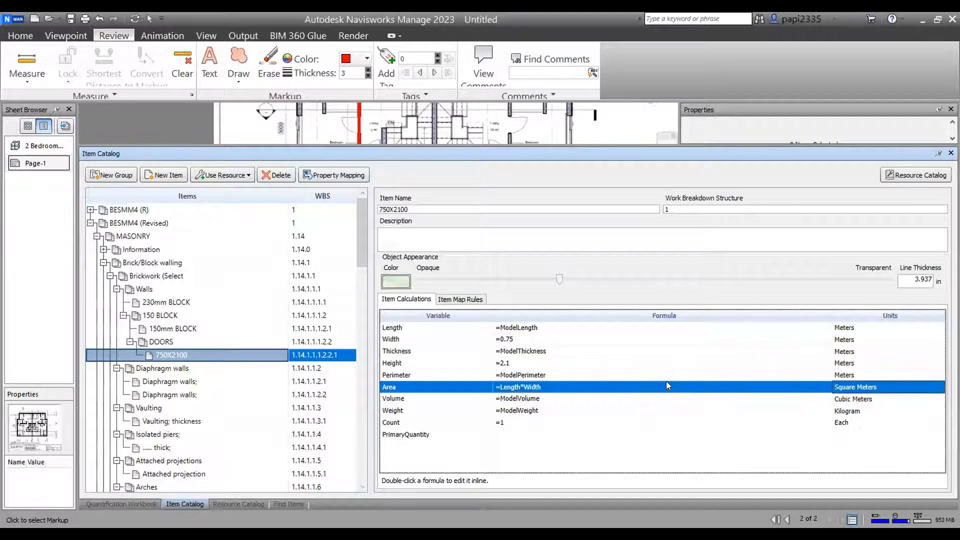
- Define the door item's PrimaryQuantity as =Area with Square Meters as its unit
left_click(576, 431)
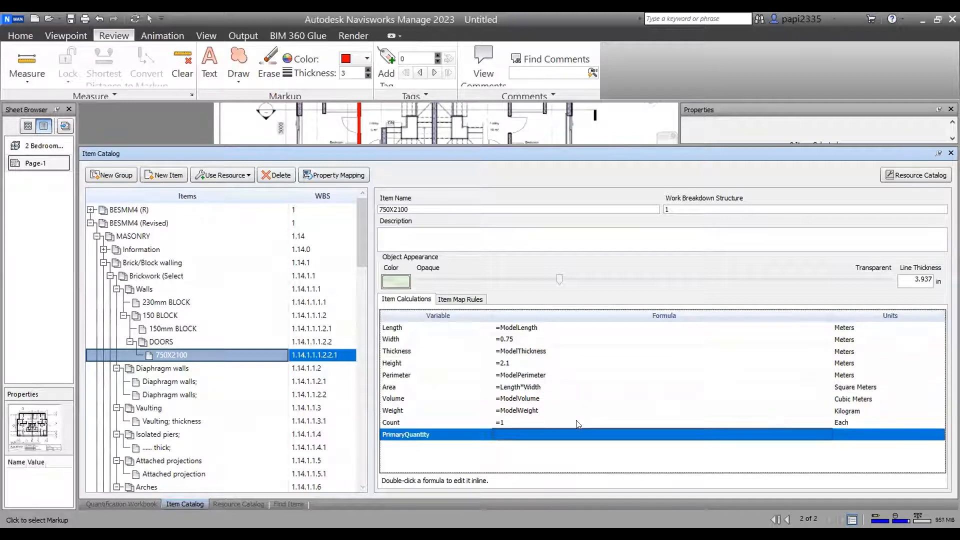
double_click(530, 433)
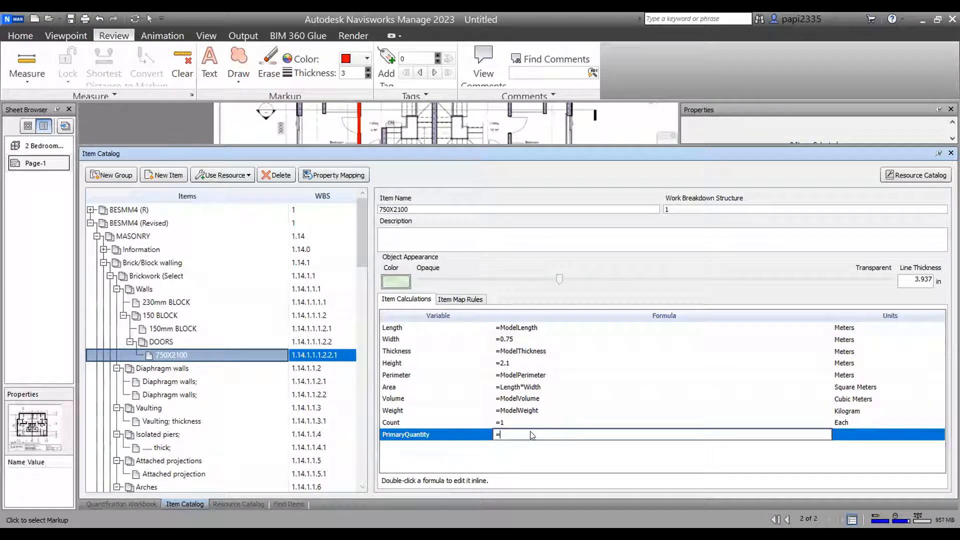
type("ARE")
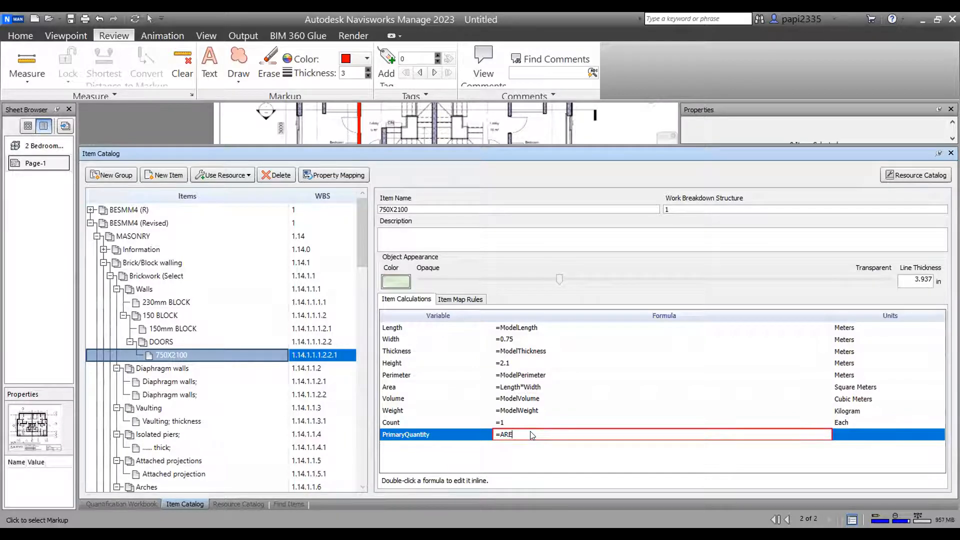
type("A")
key("Return")
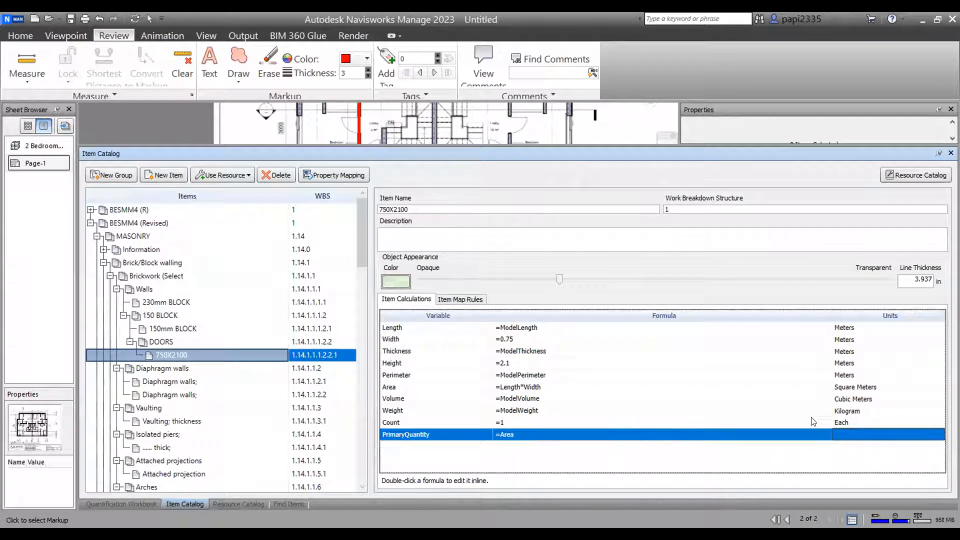
left_click(846, 438)
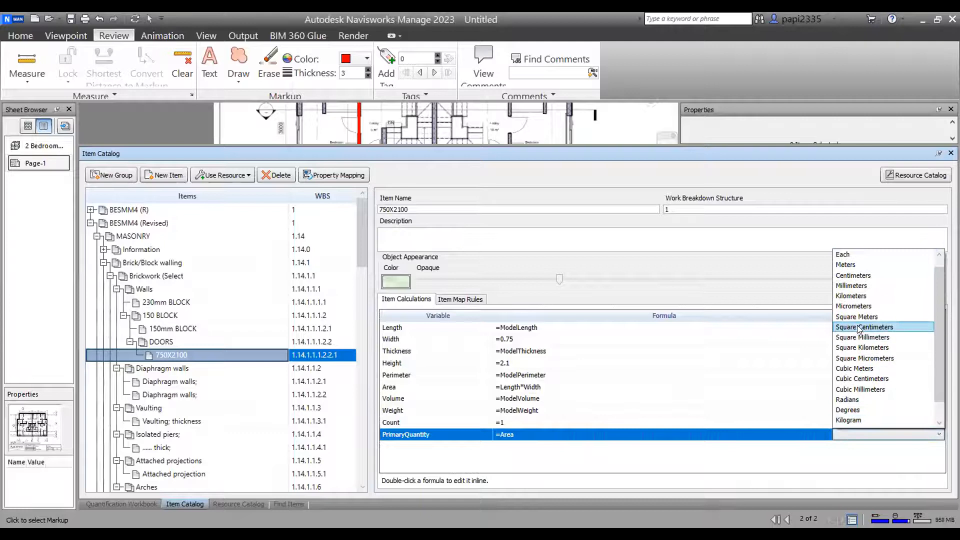
left_click(880, 323)
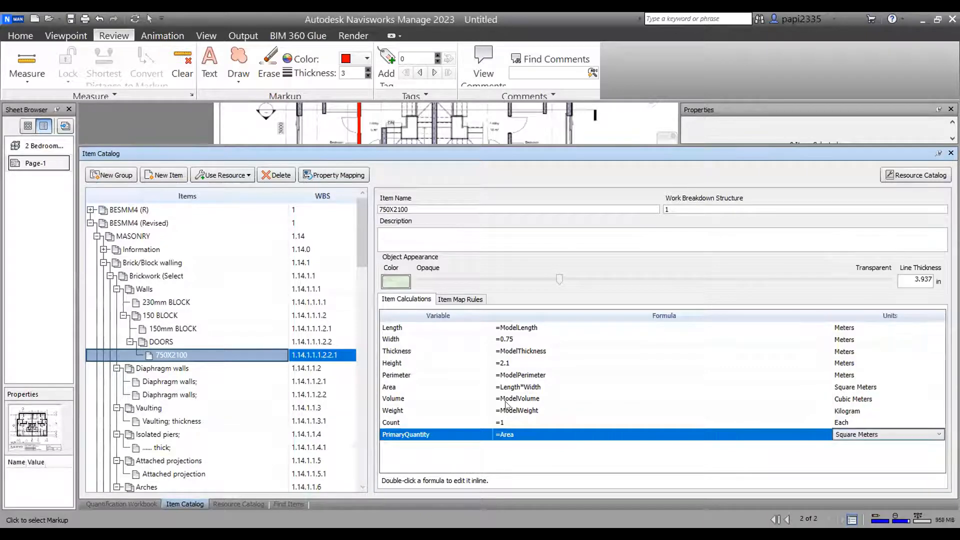
- Return to the Quantification Workbook and reduce its height to expose the floor plan around the lobbies and balconies
left_click(119, 506)
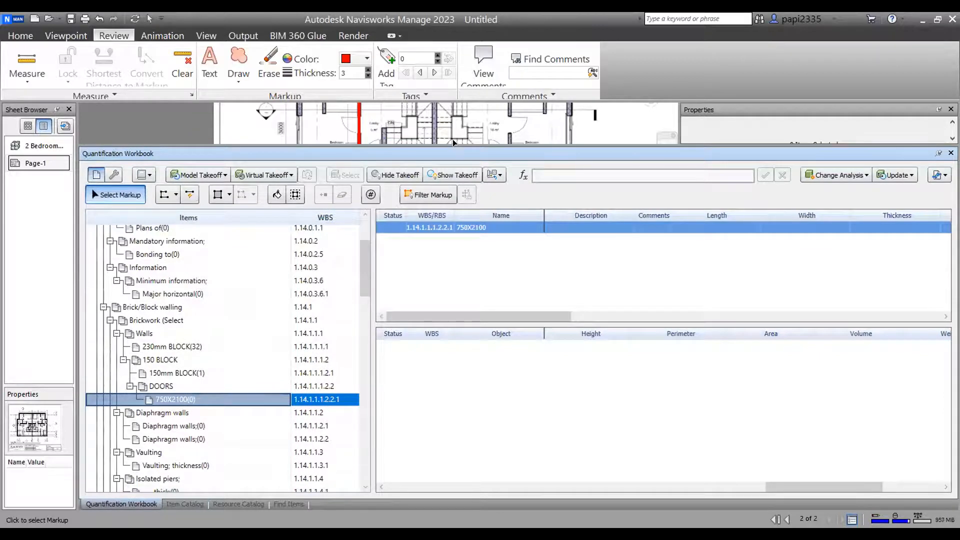
left_click_drag(470, 319, 475, 331)
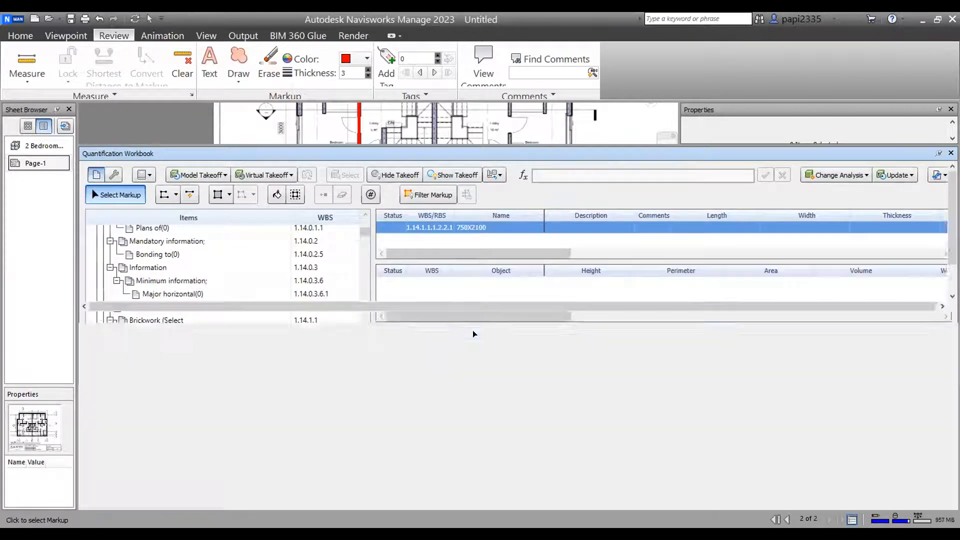
scroll(319, 222, "down", 6)
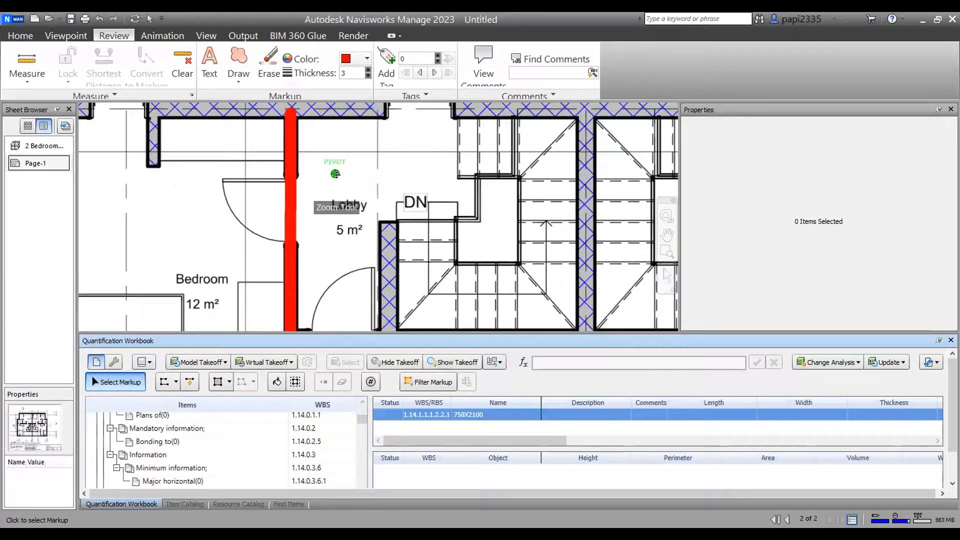
scroll(231, 211, "up", 3)
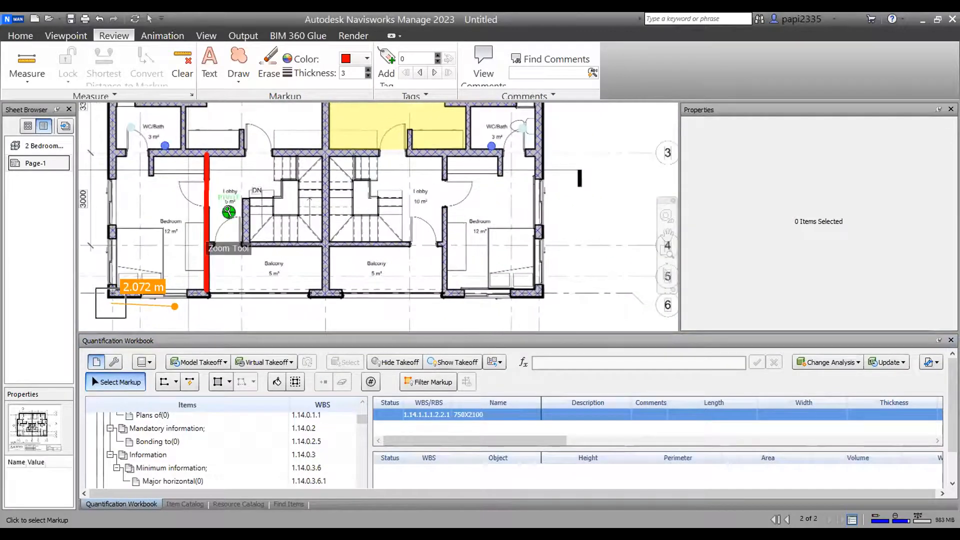
scroll(156, 437, "down", 5)
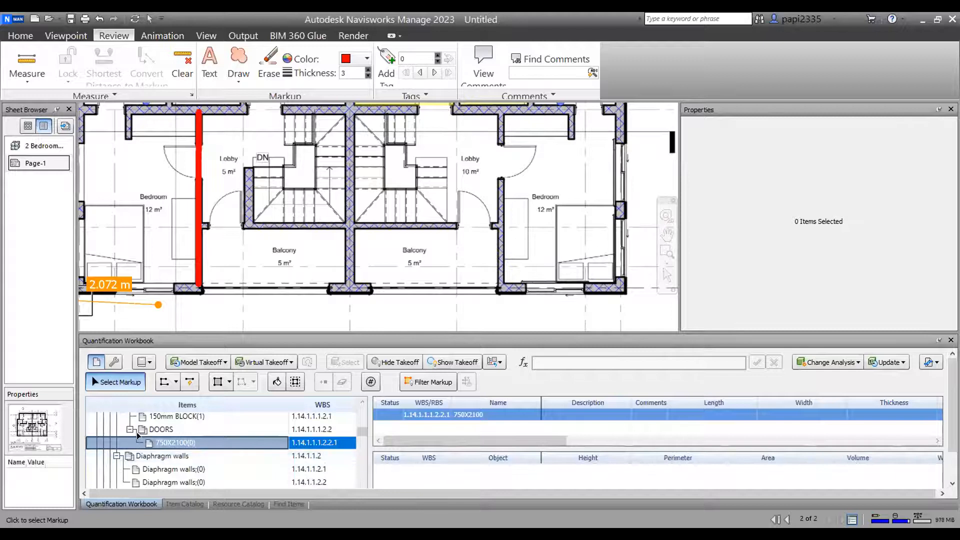
- Trace a 150mm BLOCK polyline takeoff about 3.66 m long along the wall between the 5 m² lobby's stairs and its balcony, across the door opening
left_click(155, 416)
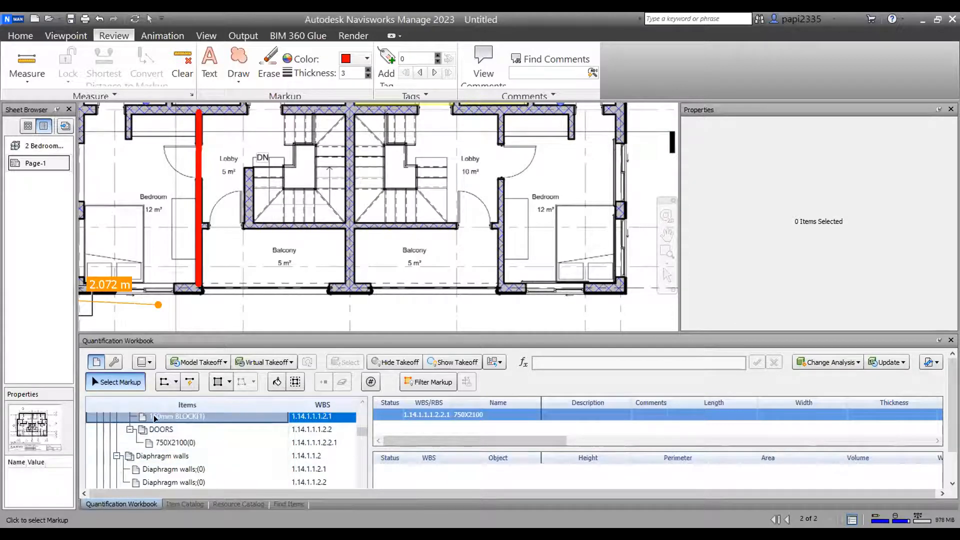
left_click(163, 381)
scroll(220, 215, "up", 2)
scroll(218, 215, "up", 1)
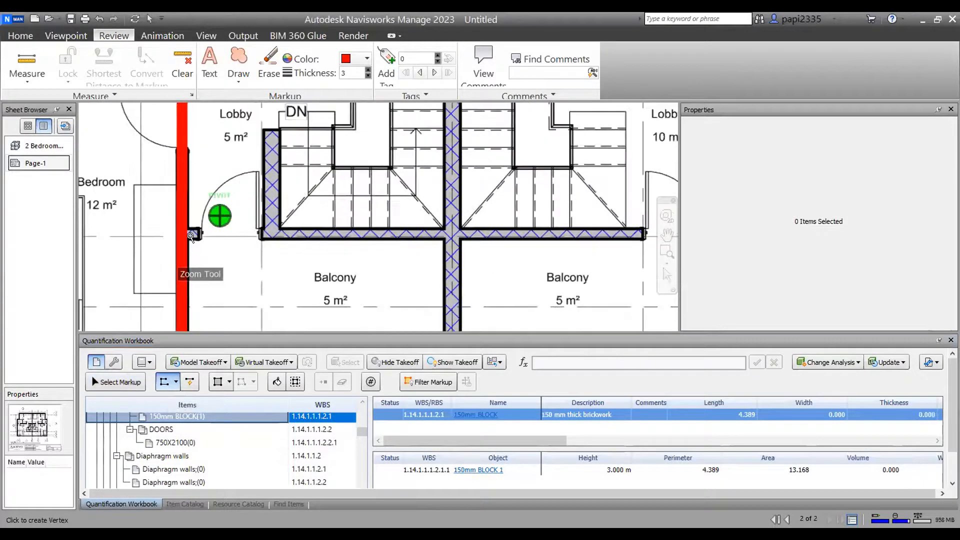
left_click(185, 231)
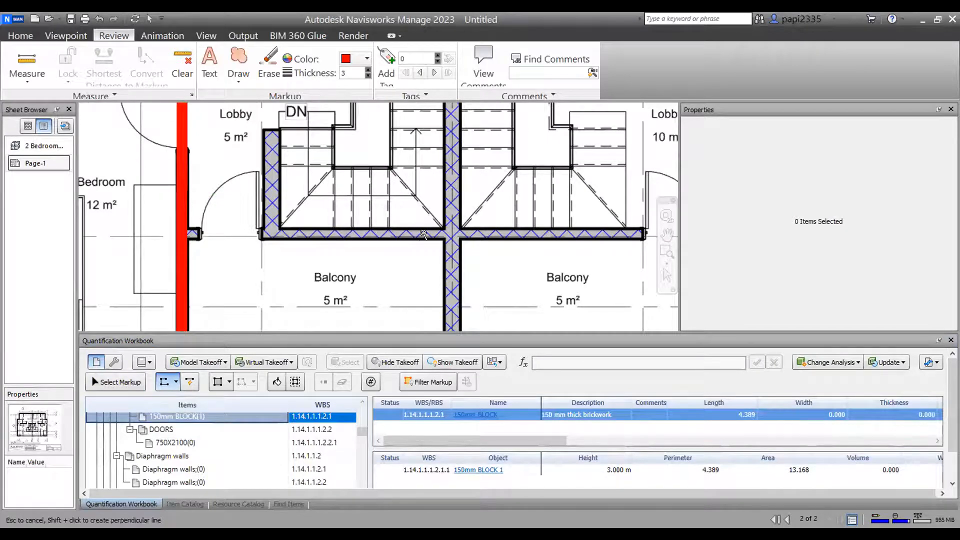
left_click(442, 234)
scroll(441, 234, "down", 1)
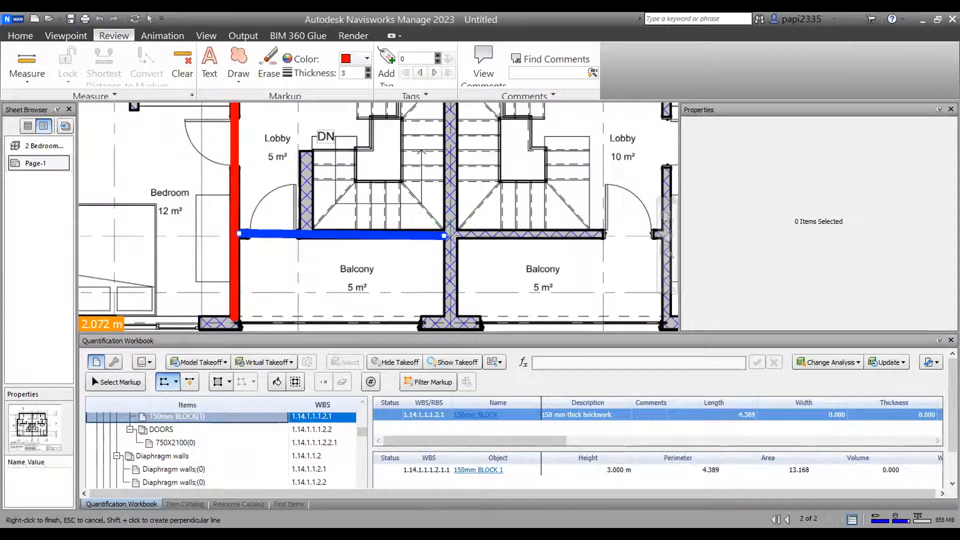
right_click(431, 269)
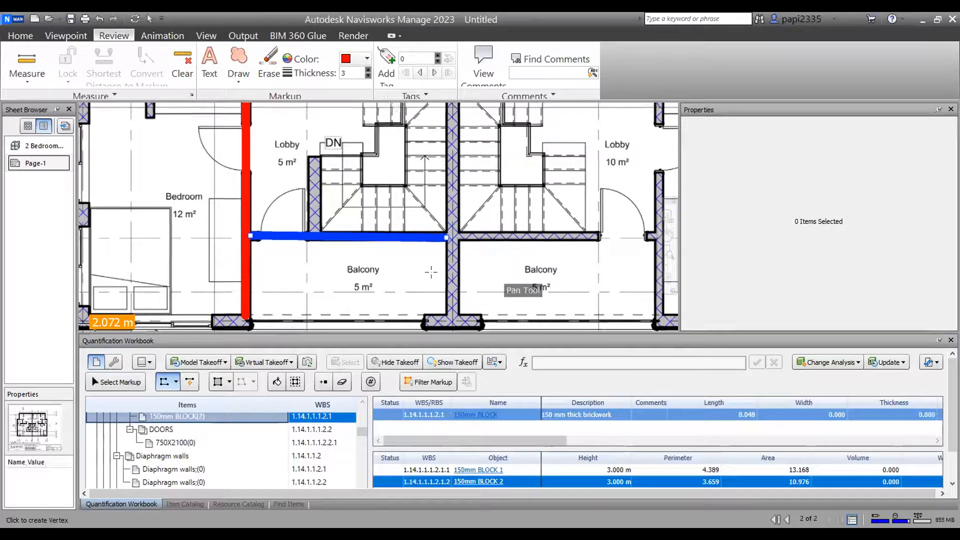
- Trace the 150mm BLOCK wall between the 10 m² lobby's stairs and its balcony, from the central party wall across the door opening to the bedroom wall
scroll(440, 235, "up", 5)
left_click(379, 257)
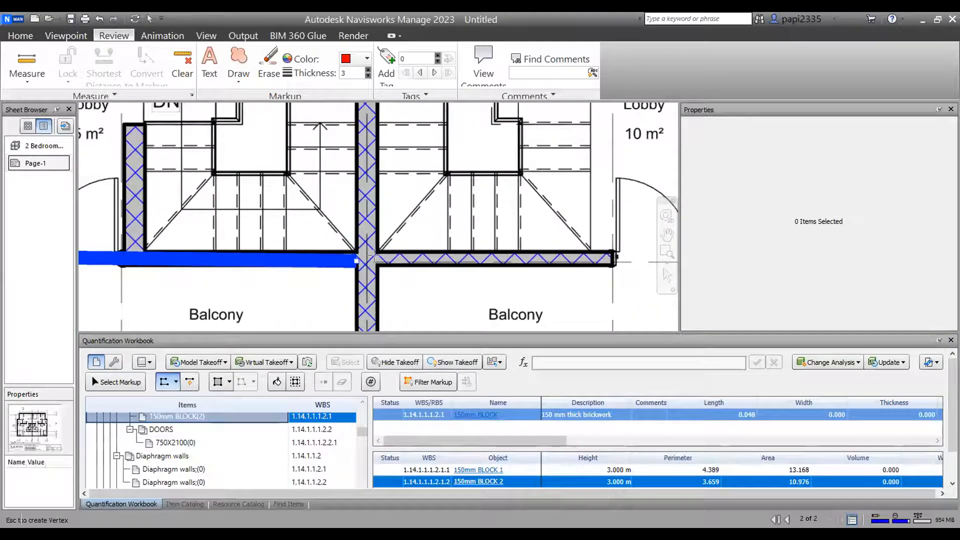
scroll(448, 258, "down", 1)
middle_click_drag(533, 263, 418, 265)
scroll(526, 252, "up", 1)
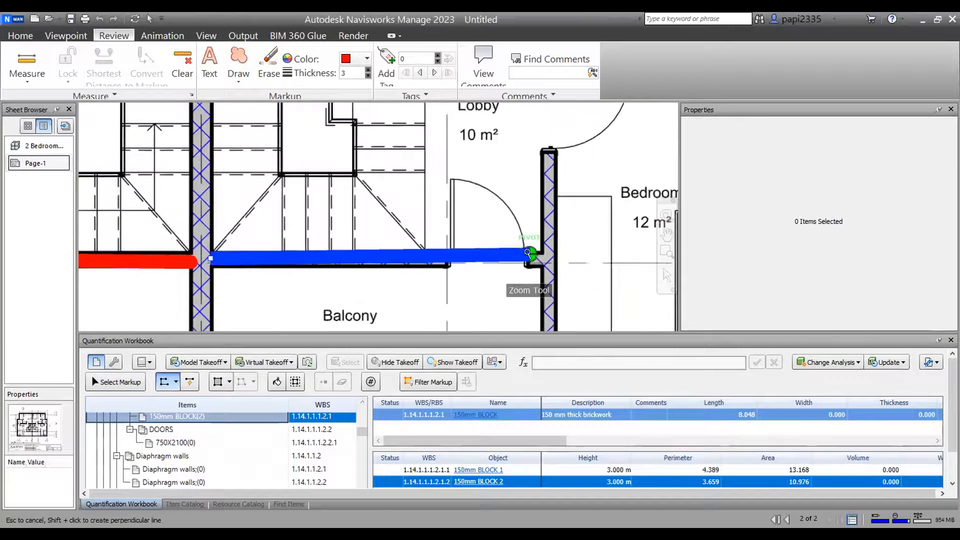
left_click(536, 260)
scroll(539, 258, "down", 1)
scroll(472, 235, "down", 1)
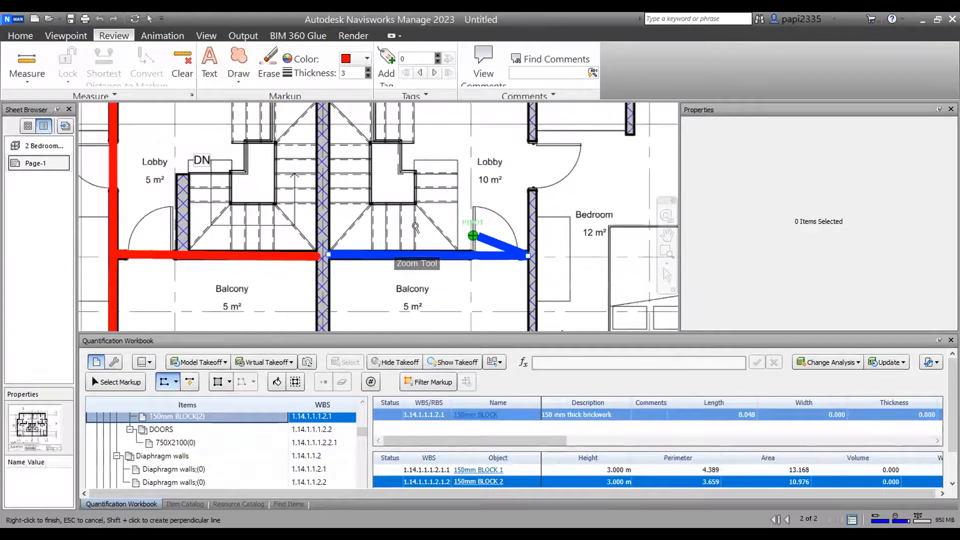
right_click(521, 135)
- Trace the 150mm BLOCK wall separating the 10 m² lobby and its balcony from the adjoining bedroom, then switch back to selecting markups
middle_click_drag(551, 122, 328, 203)
scroll(310, 178, "up", 1)
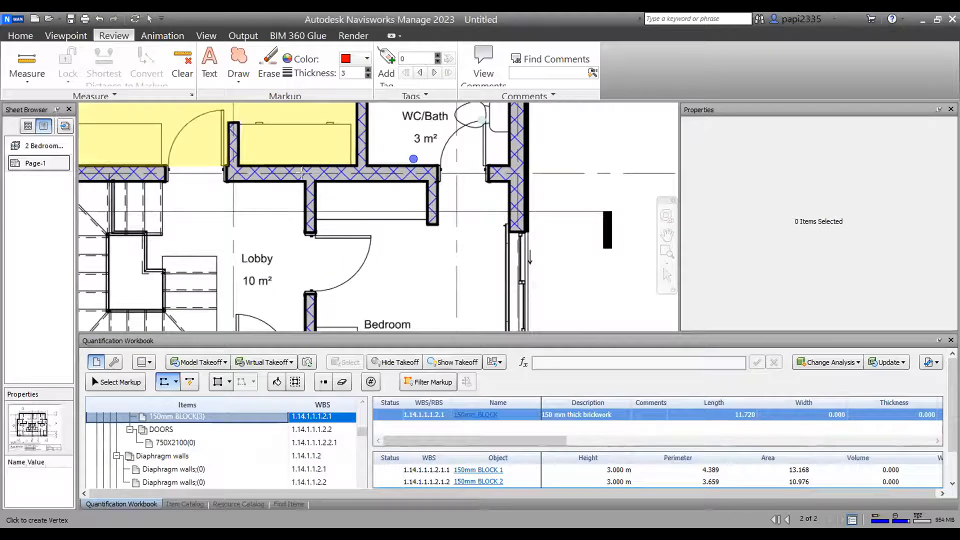
left_click(306, 176)
scroll(320, 195, "down", 2)
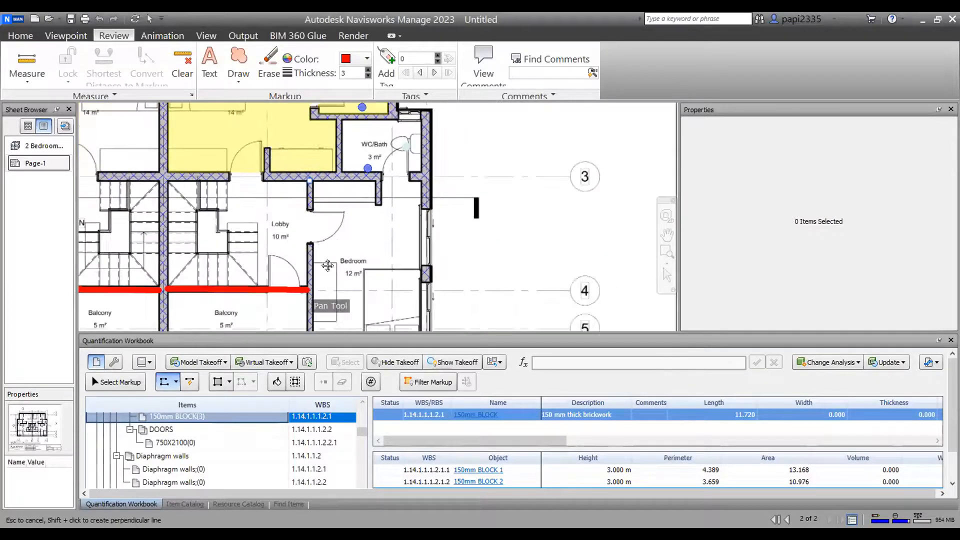
middle_click_drag(326, 265, 293, 195)
scroll(293, 194, "up", 2)
left_click(307, 215)
scroll(307, 215, "down", 3)
right_click(240, 186)
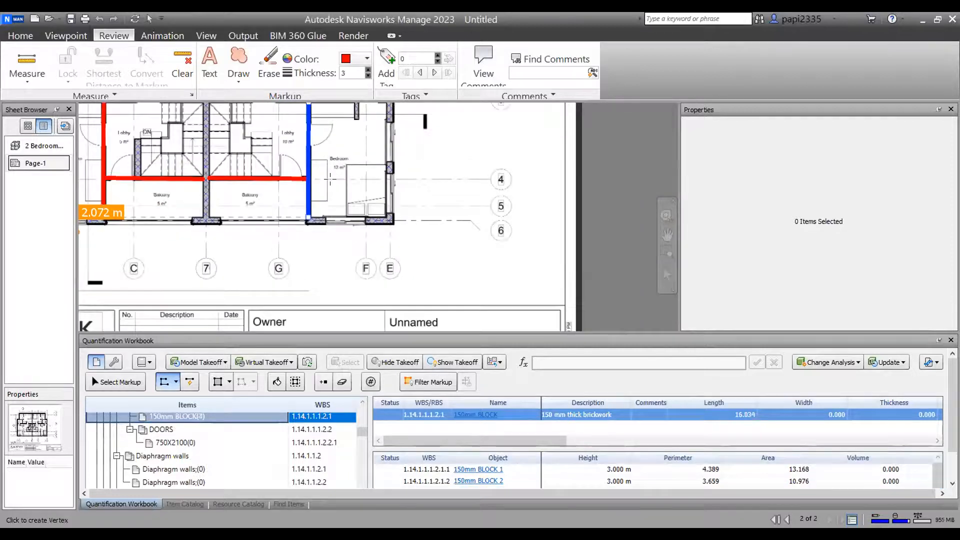
scroll(270, 258, "up", 3)
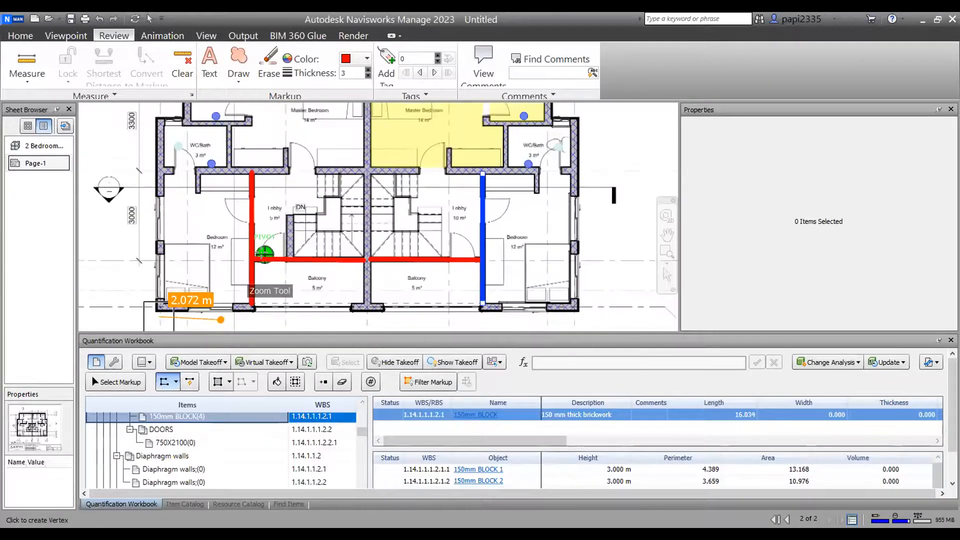
scroll(270, 258, "up", 1)
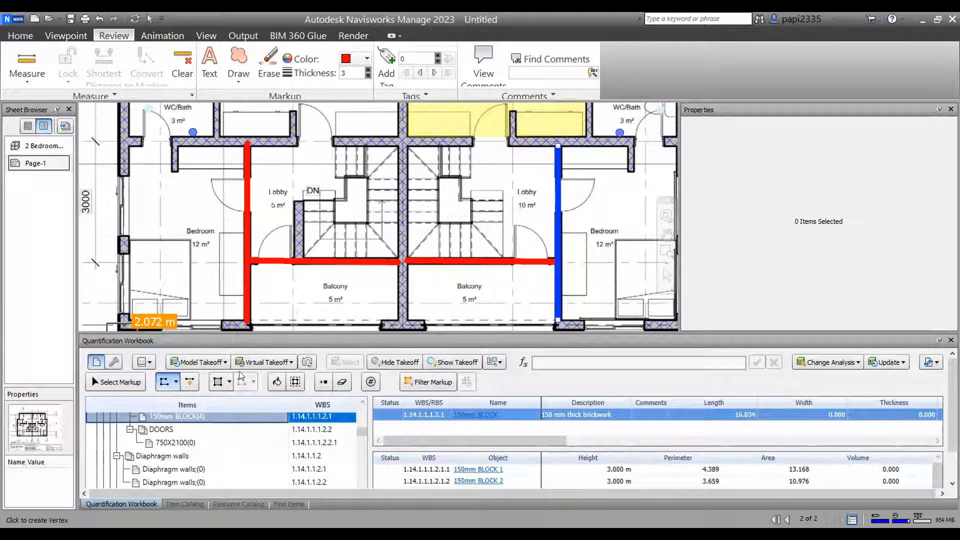
left_click(127, 388)
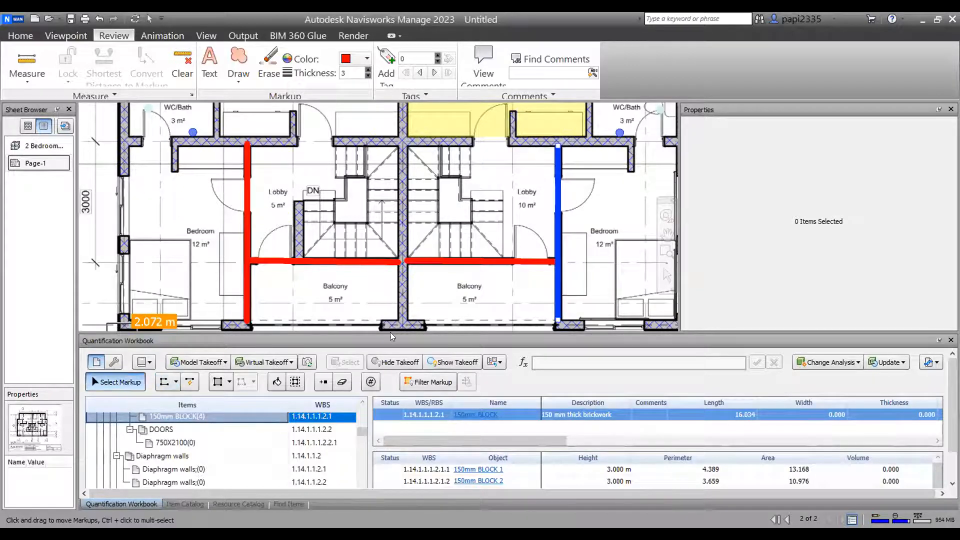
- Enlarge the Quantification Workbook, choose the 750X2100 door item for a count takeoff, and open its definition in the Item Catalog
left_click_drag(390, 332, 396, 269)
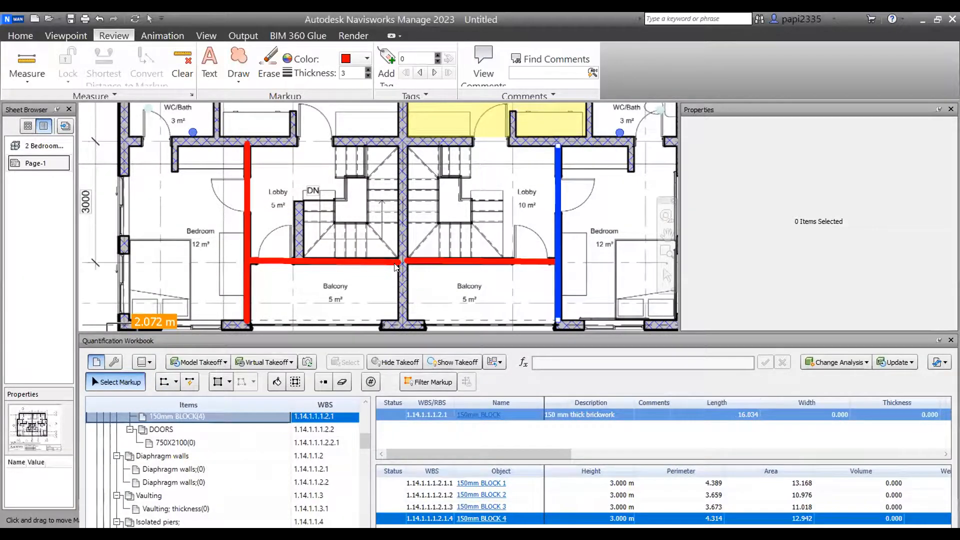
scroll(397, 267, "down", 1)
middle_click_drag(326, 225, 317, 169)
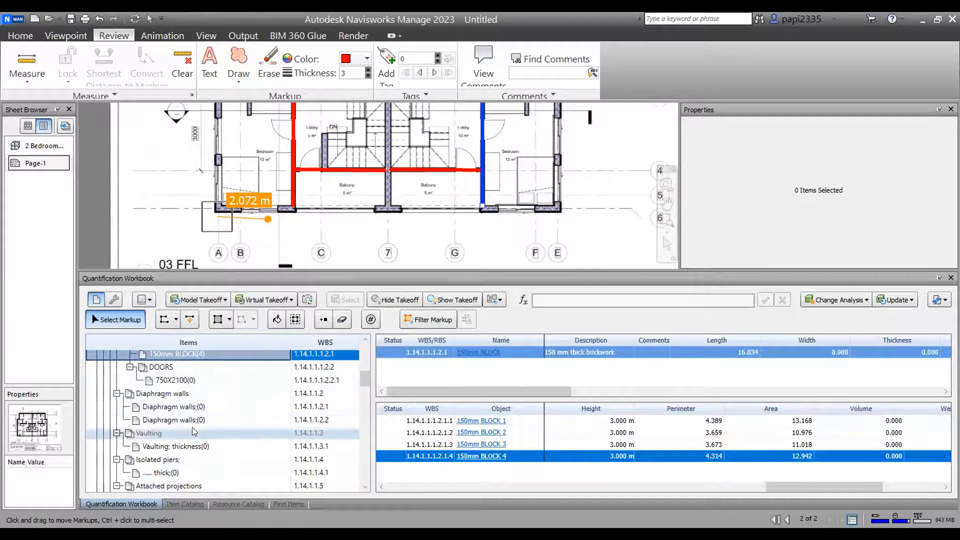
left_click(190, 381)
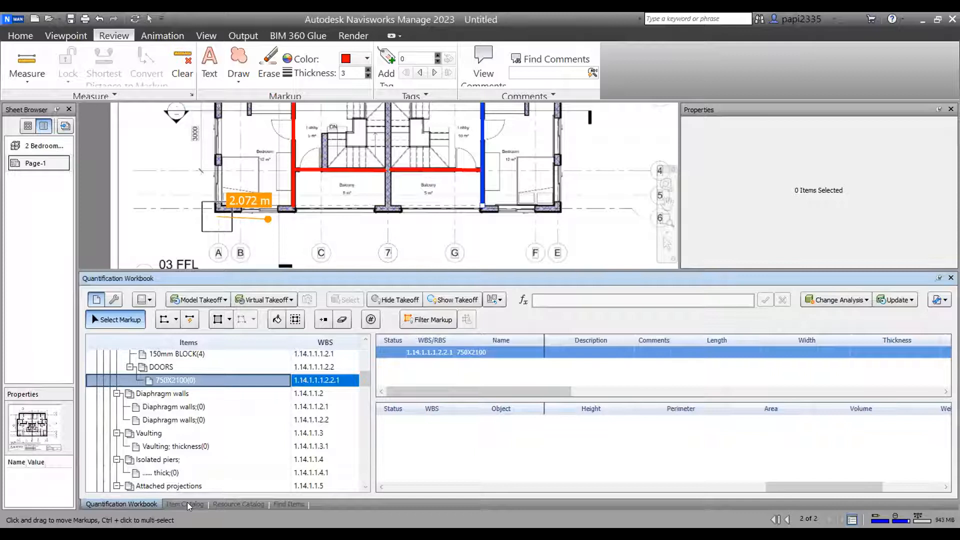
left_click(371, 319)
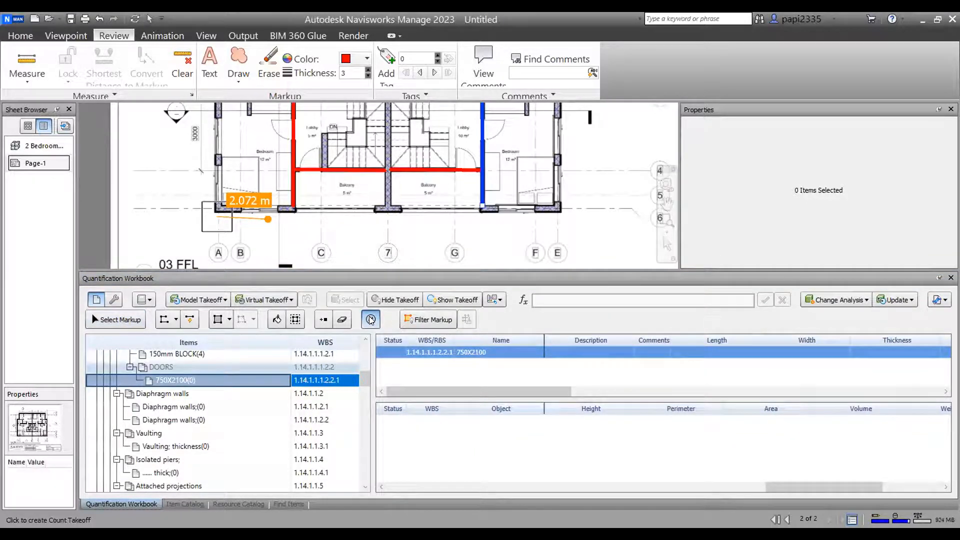
left_click(195, 500)
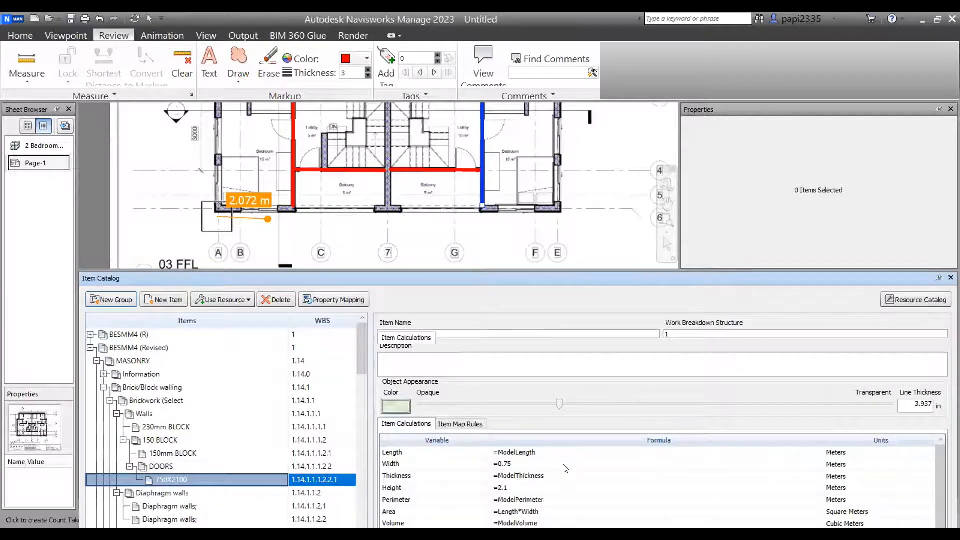
- Set the Area formula of the 750X2100 door item to =Length*Width*Count
scroll(563, 457, "down", 1)
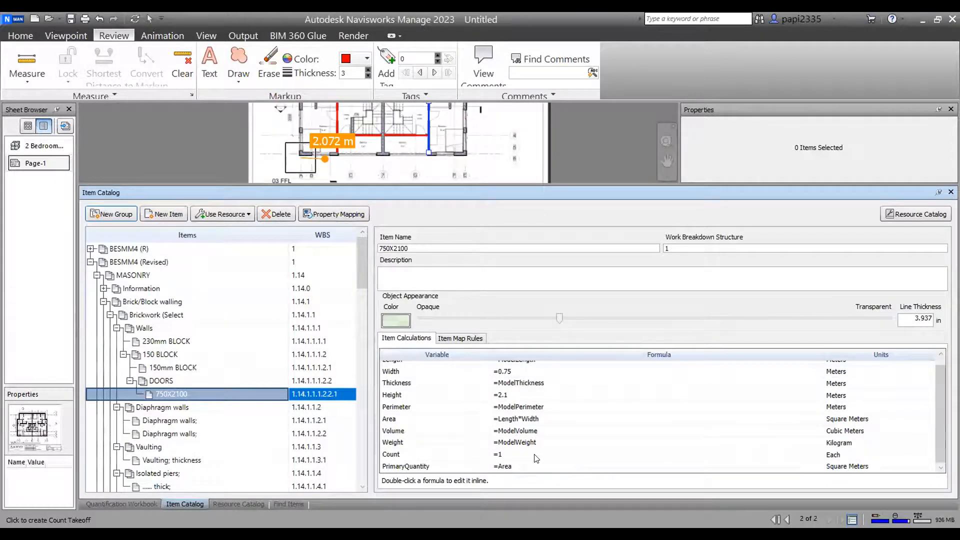
double_click(553, 422)
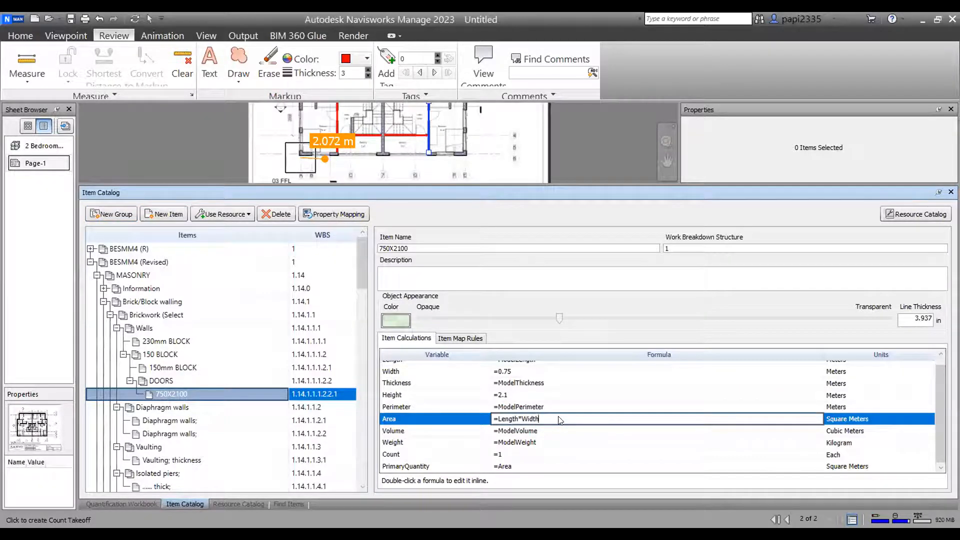
key("BackSpace")
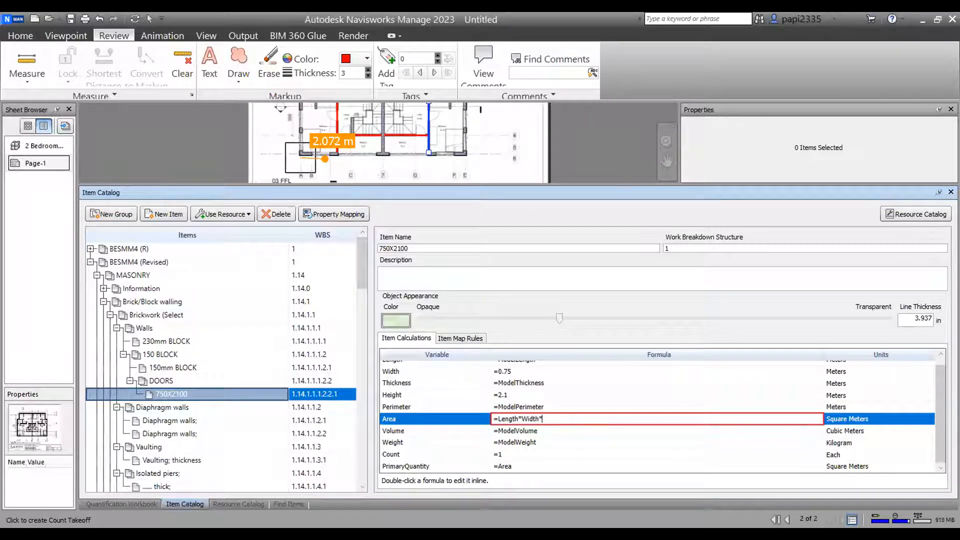
type("COUNT")
key("Return")
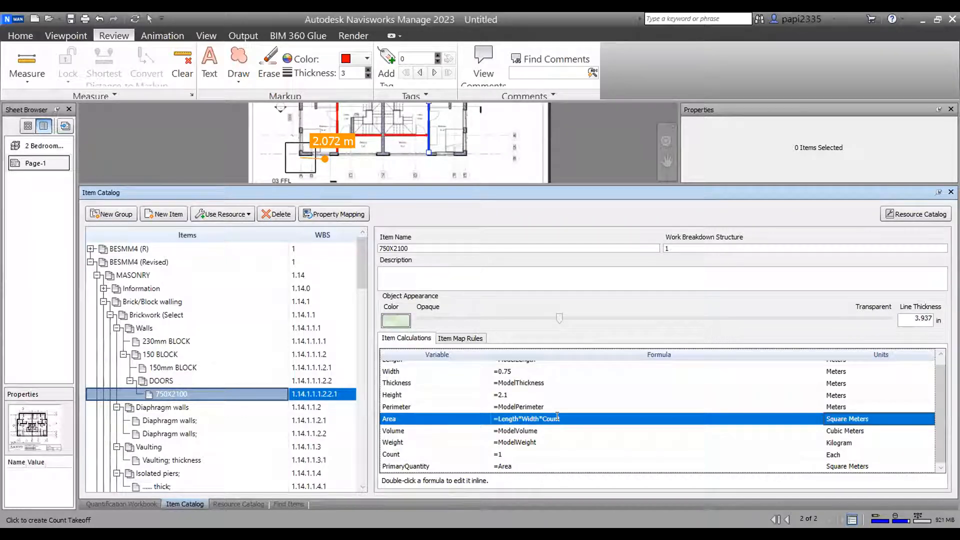
- Set the PrimaryQuantity formula of the 750X2100 door item to =Area*-1 so that it is a deduction
left_click(529, 463)
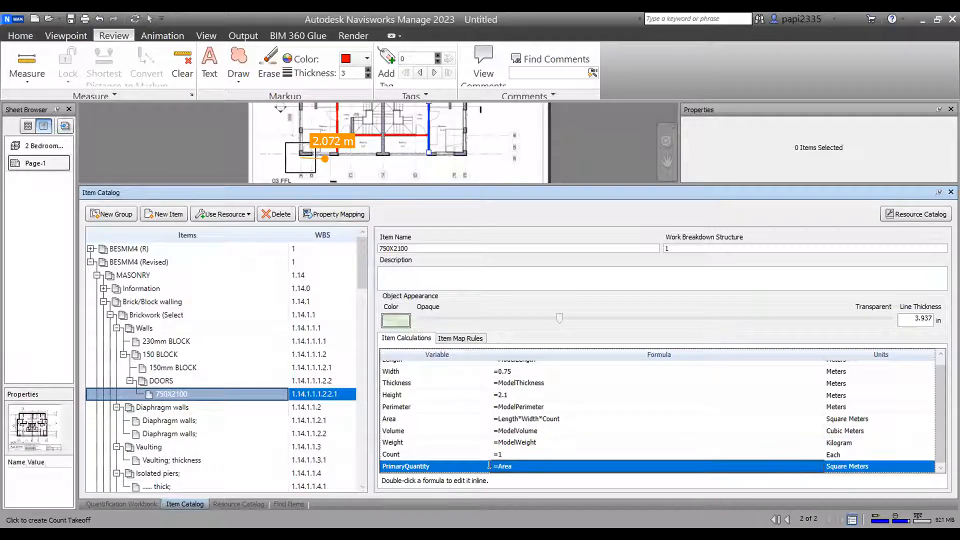
double_click(504, 465)
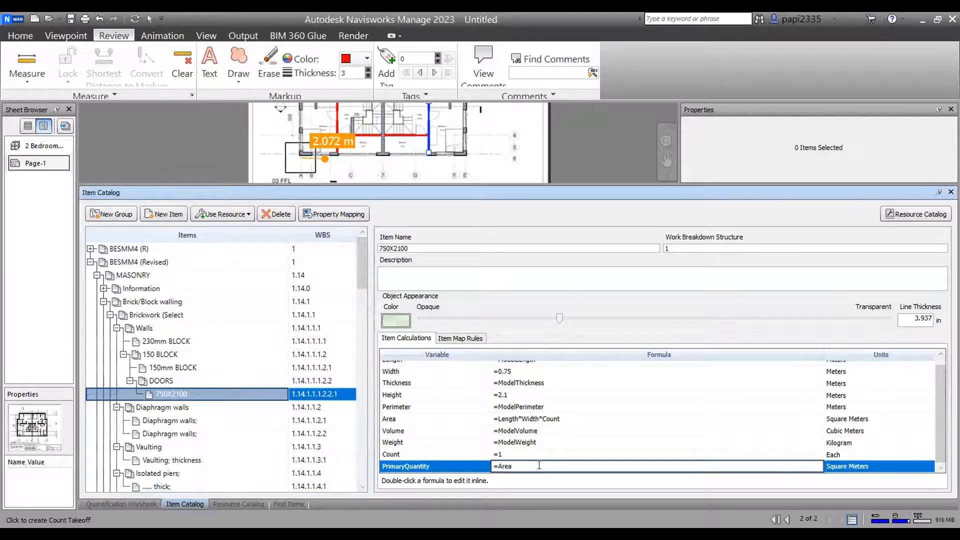
type("-1")
key("Return")
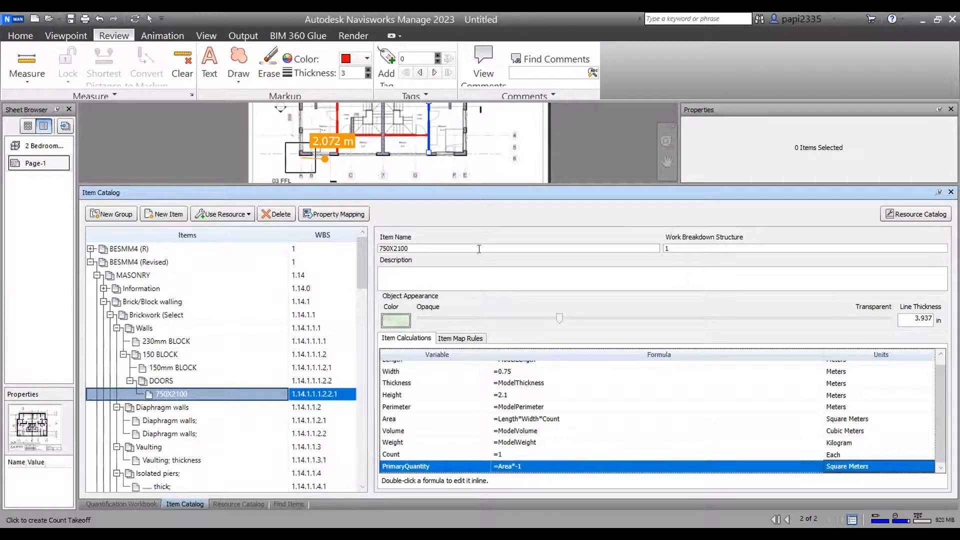
- Return to the Quantification Workbook and place 750X2100 count markups at the 5 m² lobby's bedroom door and balcony door
left_click(117, 505)
left_click_drag(295, 188, 292, 331)
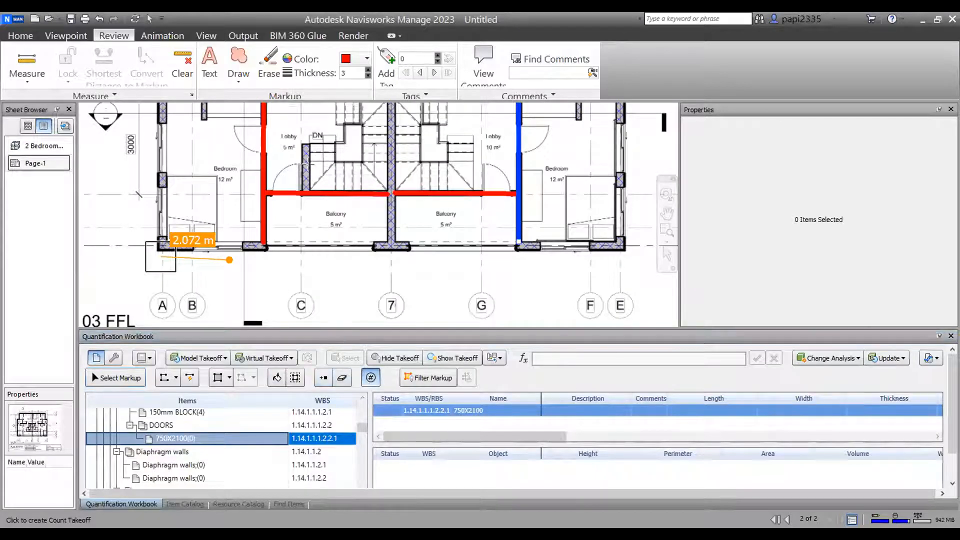
scroll(270, 129, "up", 2)
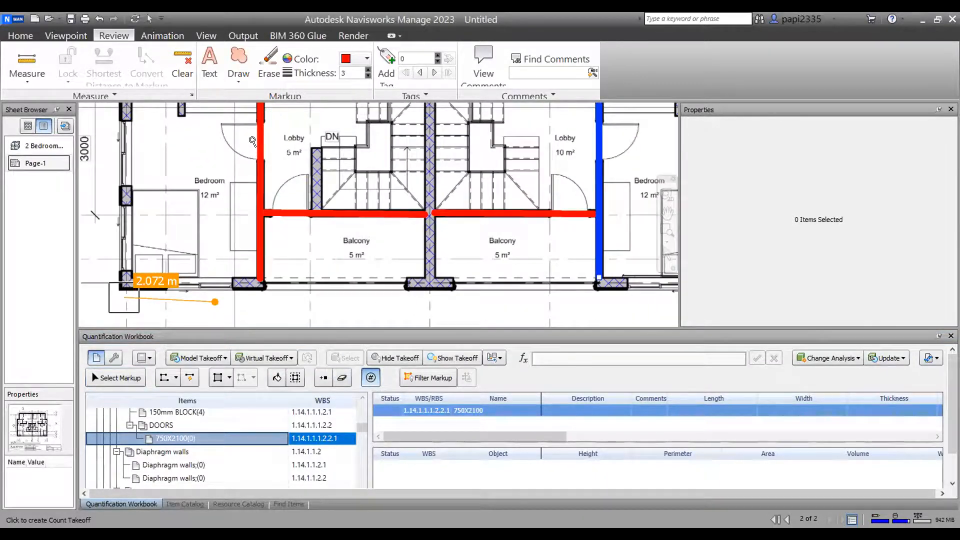
left_click(254, 144)
scroll(285, 203, "down", 1)
scroll(285, 202, "up", 2)
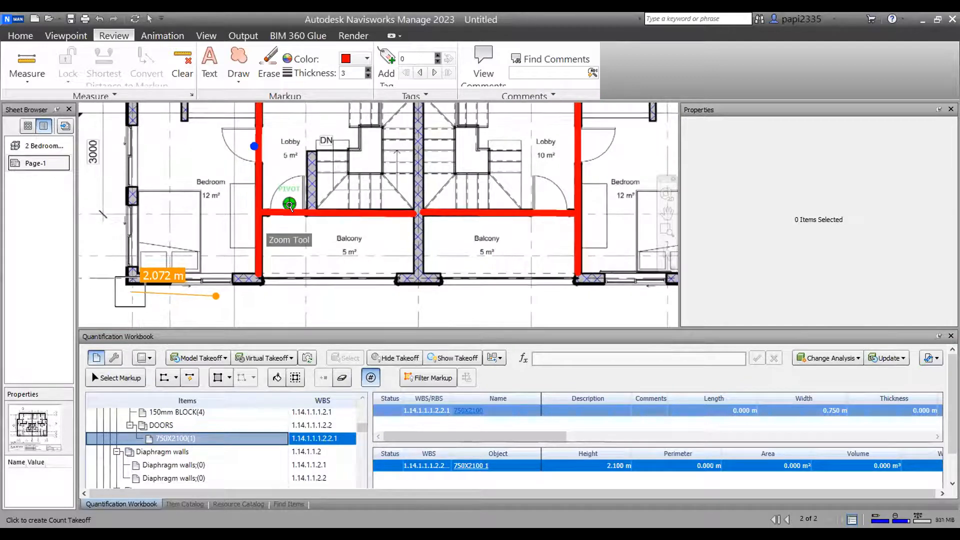
left_click(291, 203)
scroll(332, 264, "down", 1)
- Place 750X2100 count markups at the 10 m² lobby's balcony door and bedroom door
middle_click_drag(442, 261, 327, 265)
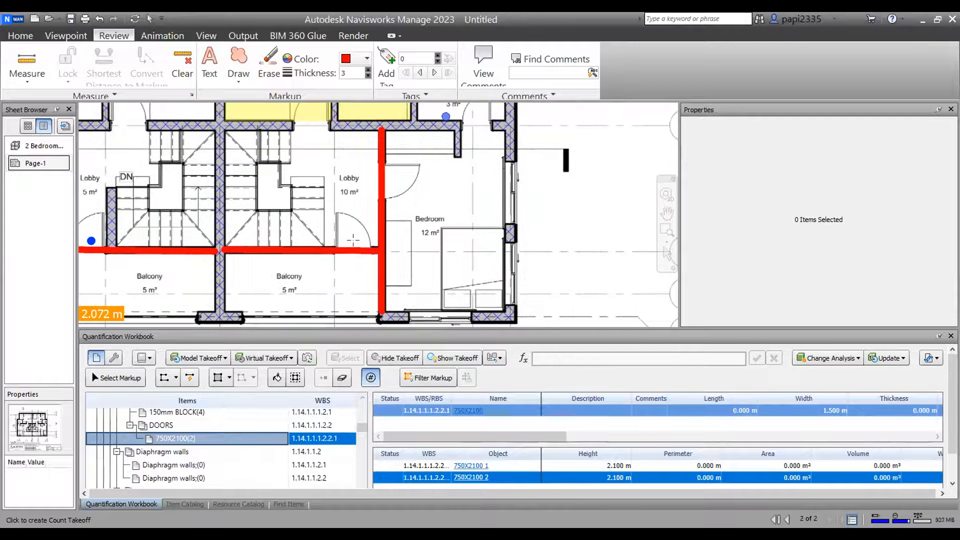
left_click(353, 240)
middle_click_drag(390, 170, 253, 181)
left_click(251, 193)
scroll(310, 200, "down", 1)
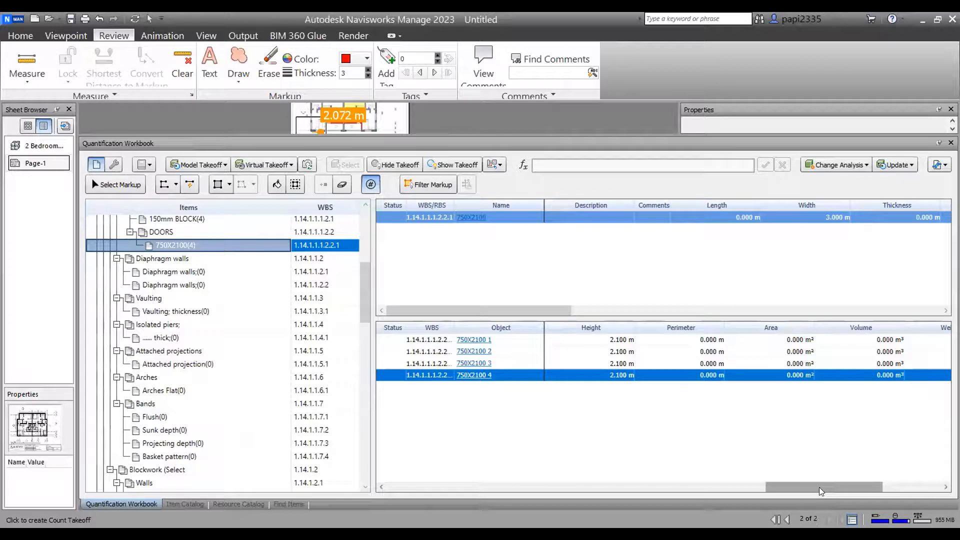
- Examine the primary quantities of the counted 750X2100 doors and of the 150mm BLOCK item
left_click_drag(820, 491, 878, 491)
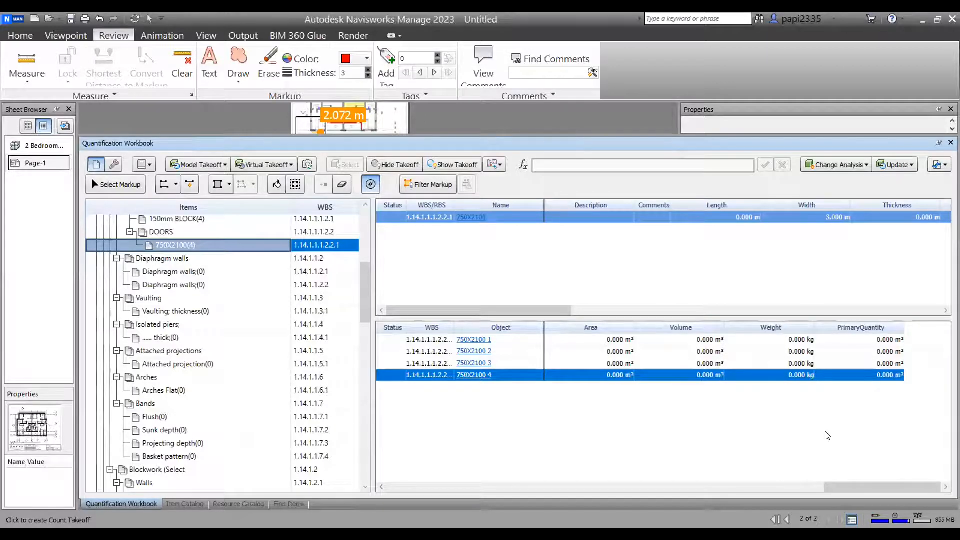
mouse_move(860, 490)
left_mouse_down()
mouse_move(820, 500)
mouse_move(871, 491)
left_mouse_up()
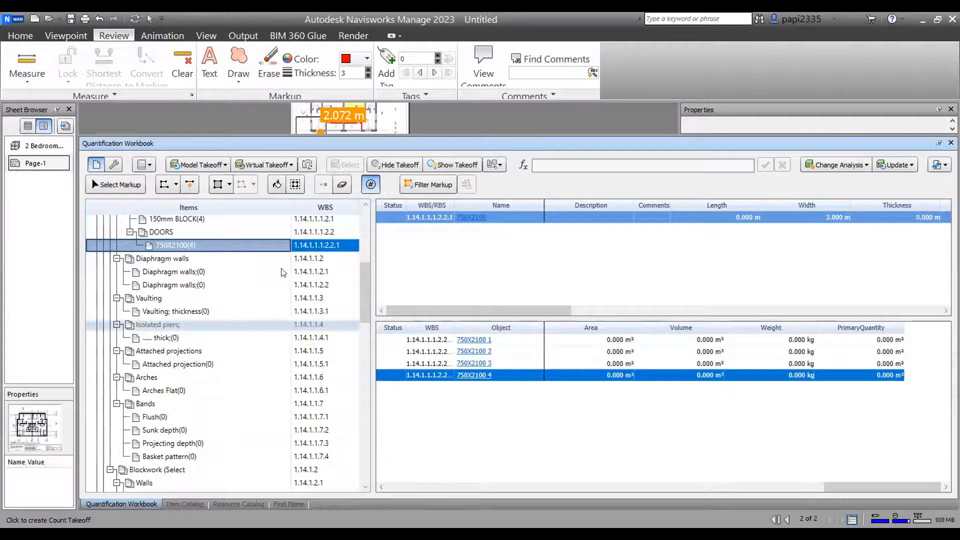
left_click(174, 233)
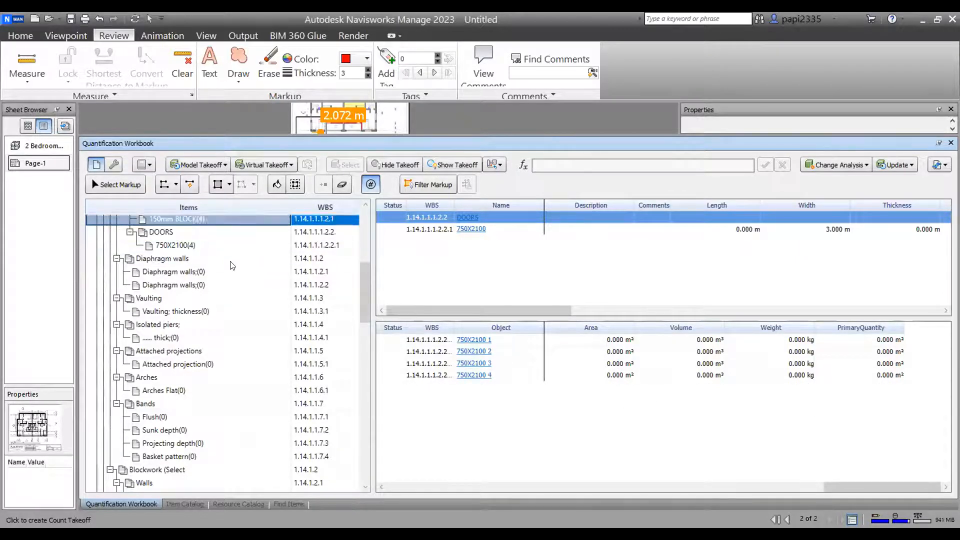
scroll(187, 240, "up", 2)
left_click(191, 279)
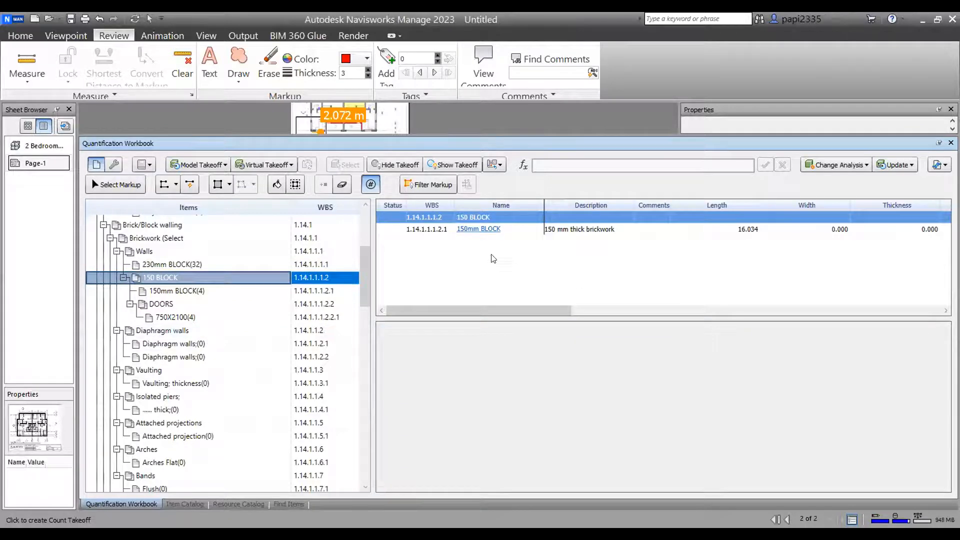
left_click_drag(493, 312, 885, 325)
left_click(894, 231)
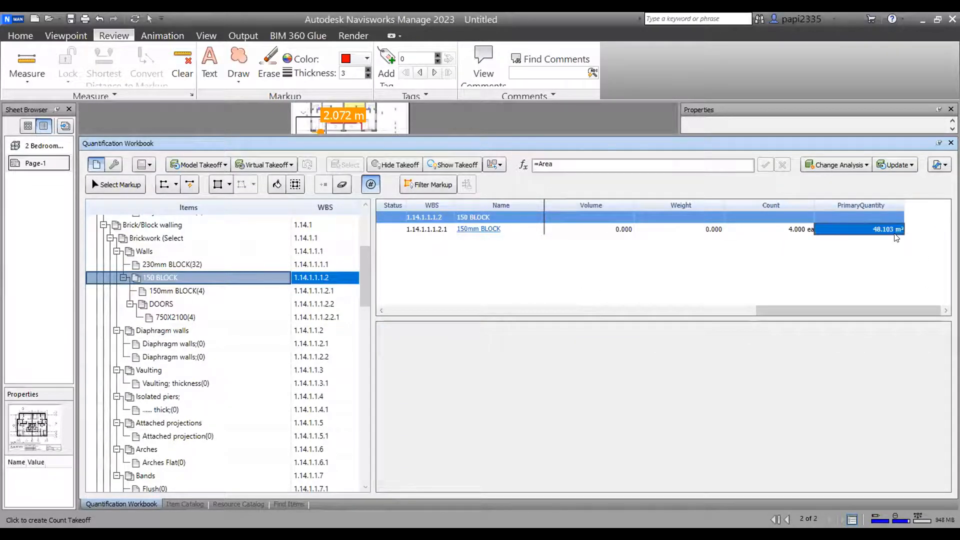
- Check the DOORS group's areas and primary quantities, and review the 750X2100 item's formulas in the Item Catalog
left_click(202, 291)
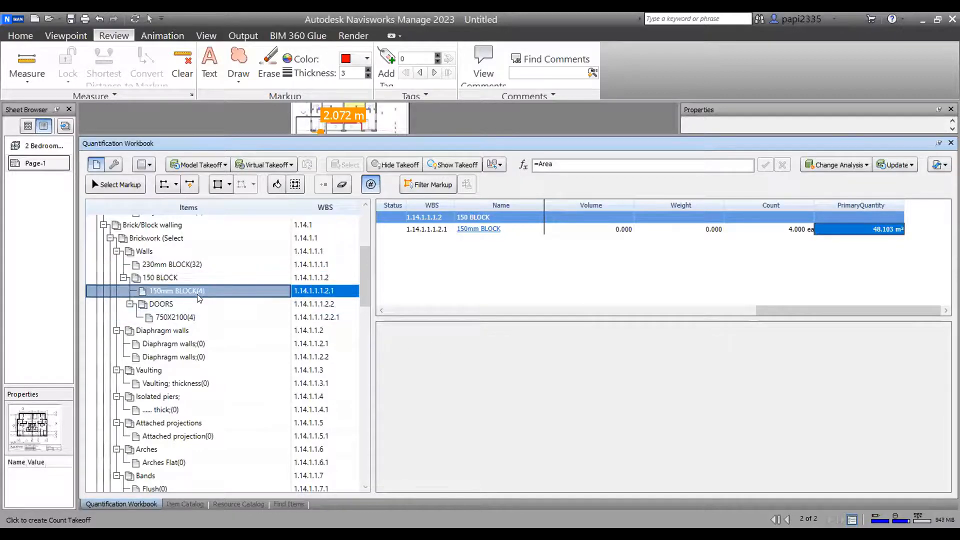
left_click(175, 305)
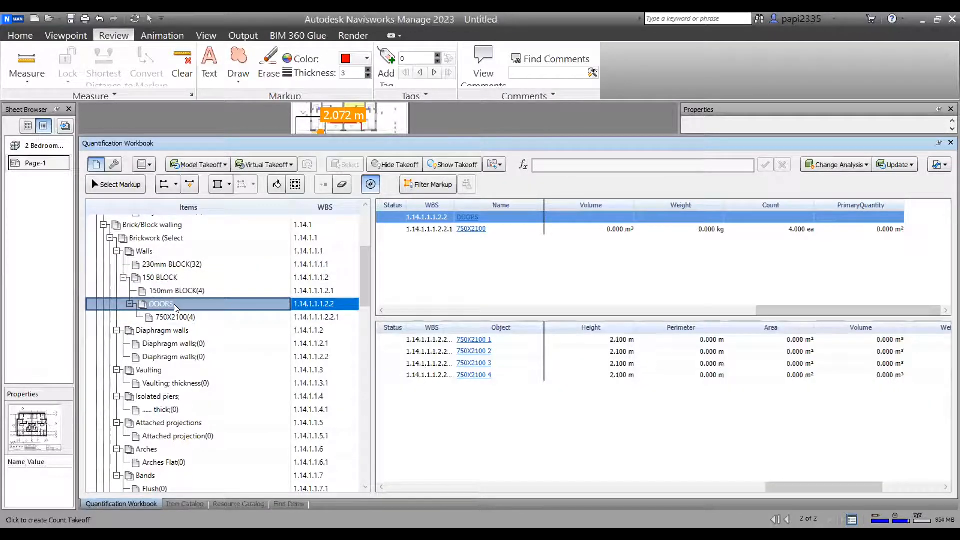
left_click_drag(821, 488, 879, 487)
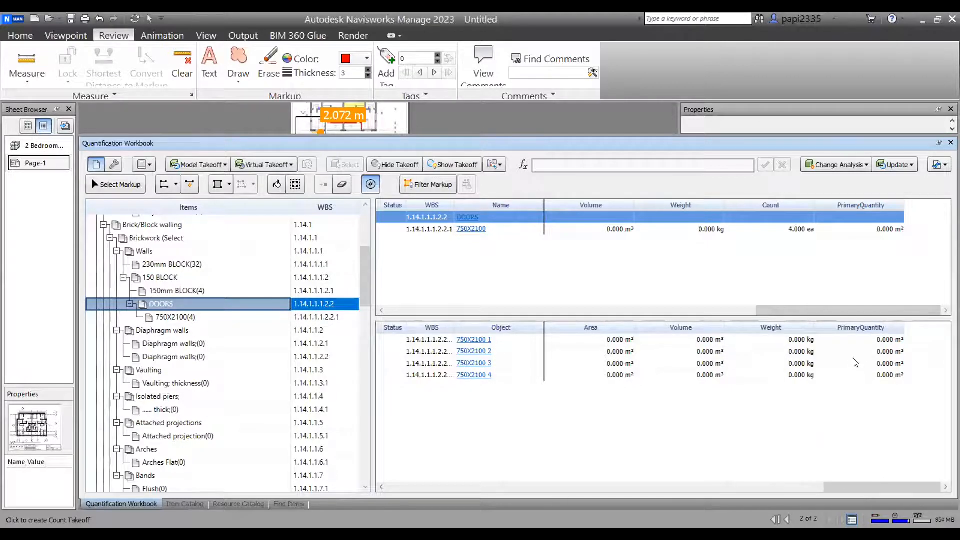
left_click(185, 503)
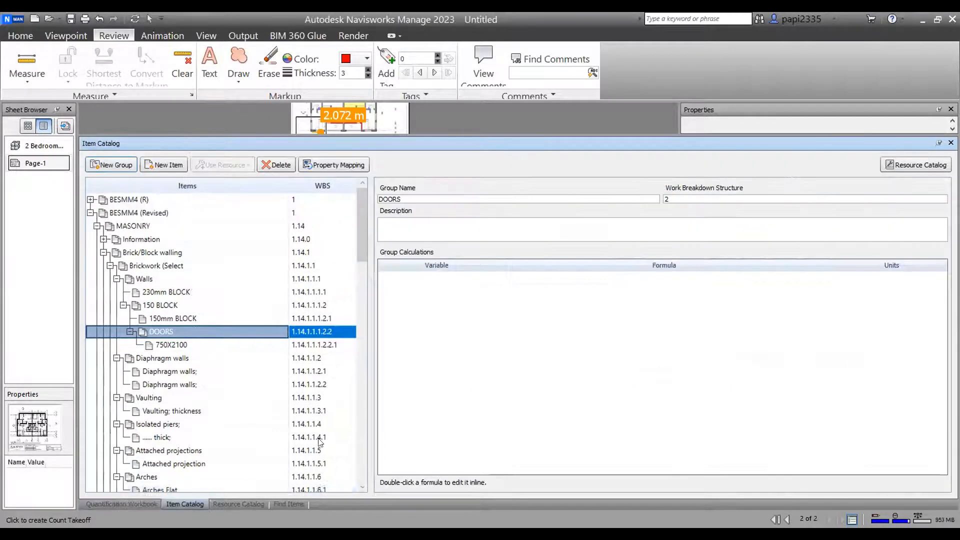
left_click(184, 344)
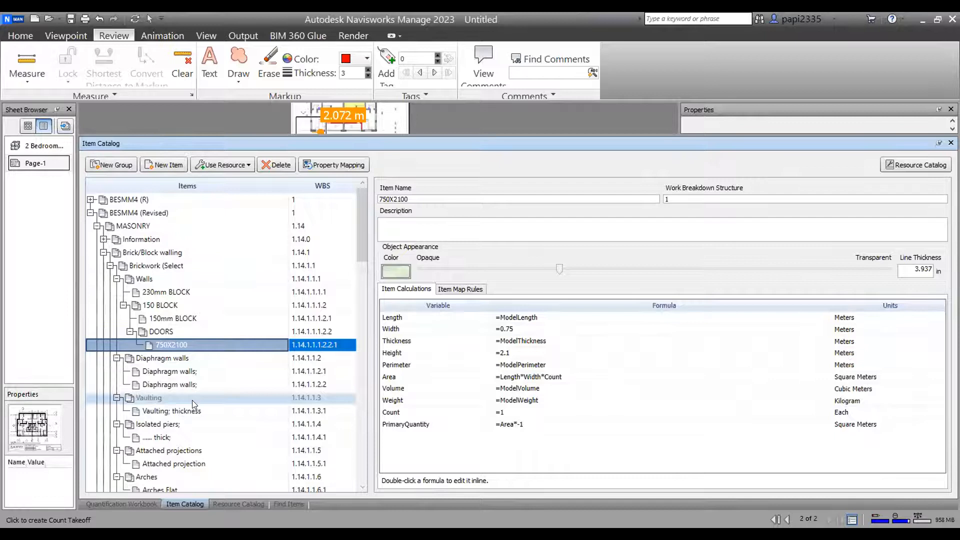
- Return to the Quantification Workbook, expose the plan, and add another 750X2100 count on the lobby side of the 10 m² lobby's bedroom door
left_click(130, 504)
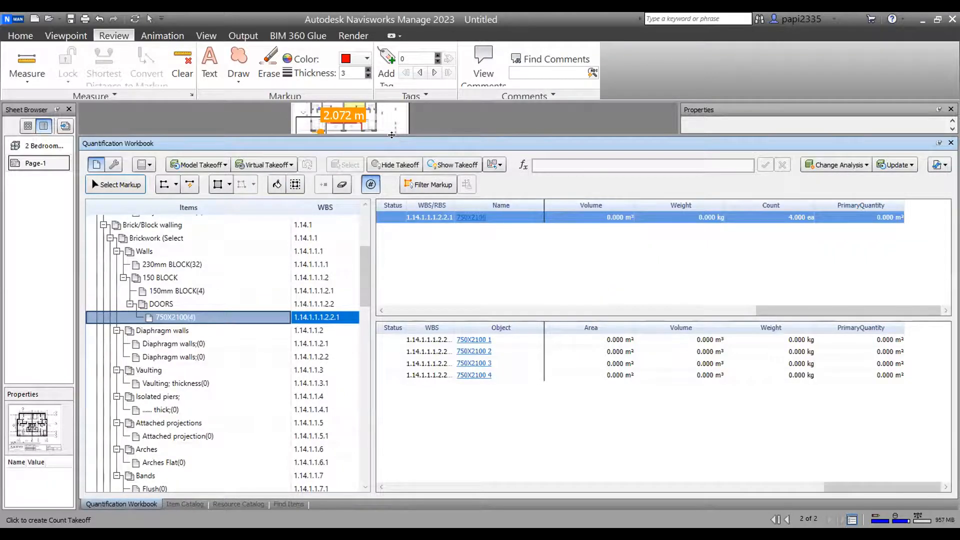
left_click_drag(363, 312, 360, 354)
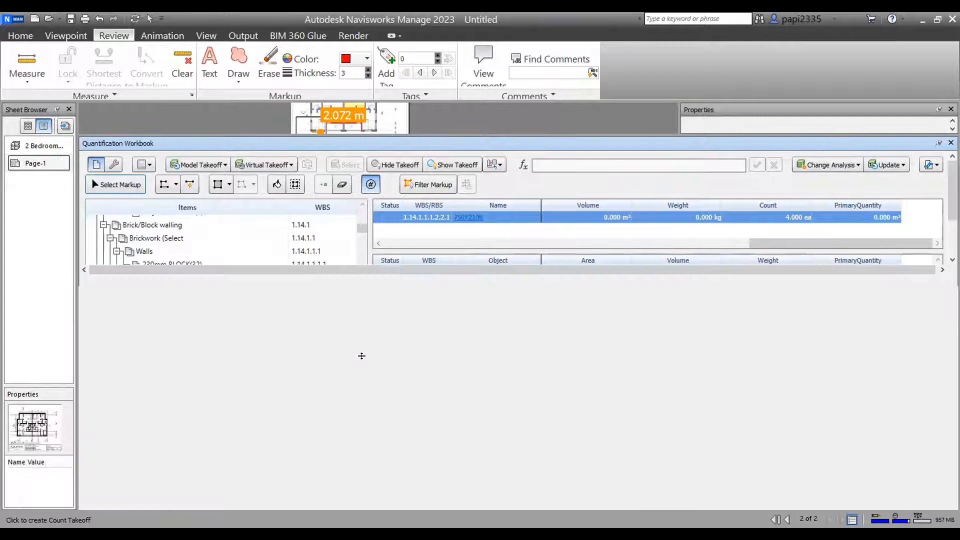
scroll(258, 194, "down", 1)
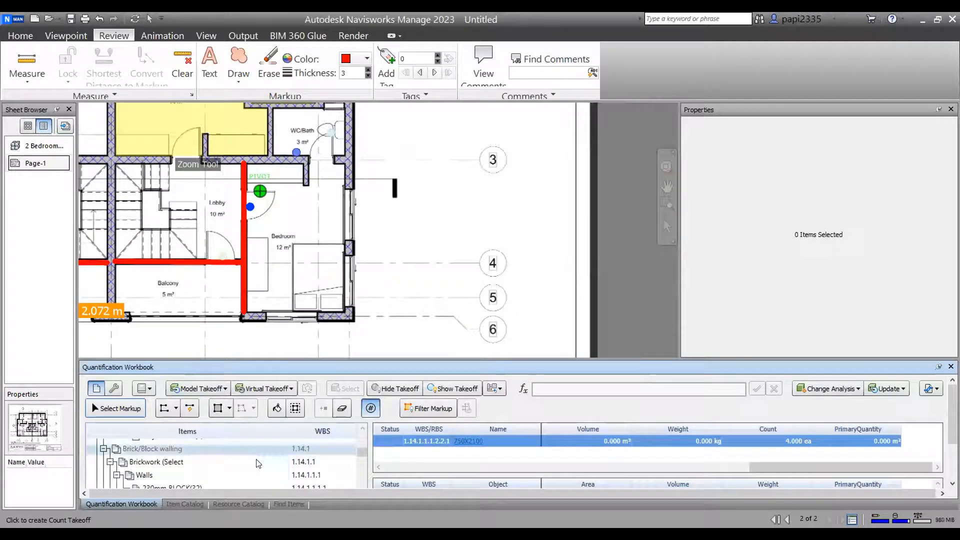
left_click(371, 409)
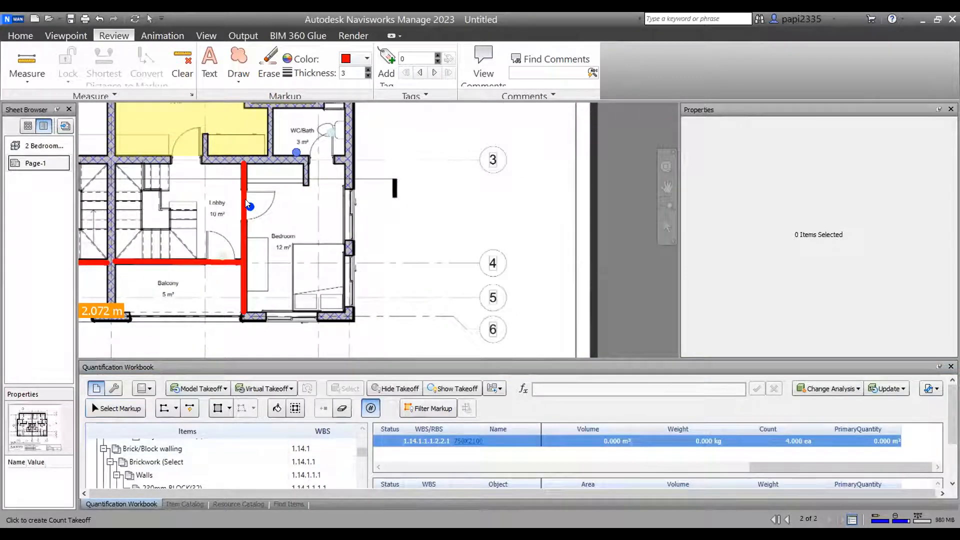
left_click(235, 208)
- Add second 750X2100 counts at the 5 m² lobby's bedroom and balcony doors and the 10 m² lobby's balcony door, then resume selecting markups
scroll(327, 281, "down", 1)
mouse_move(192, 272)
middle_mouse_down()
mouse_move(299, 269)
mouse_move(403, 298)
middle_mouse_up()
scroll(285, 268, "up", 2)
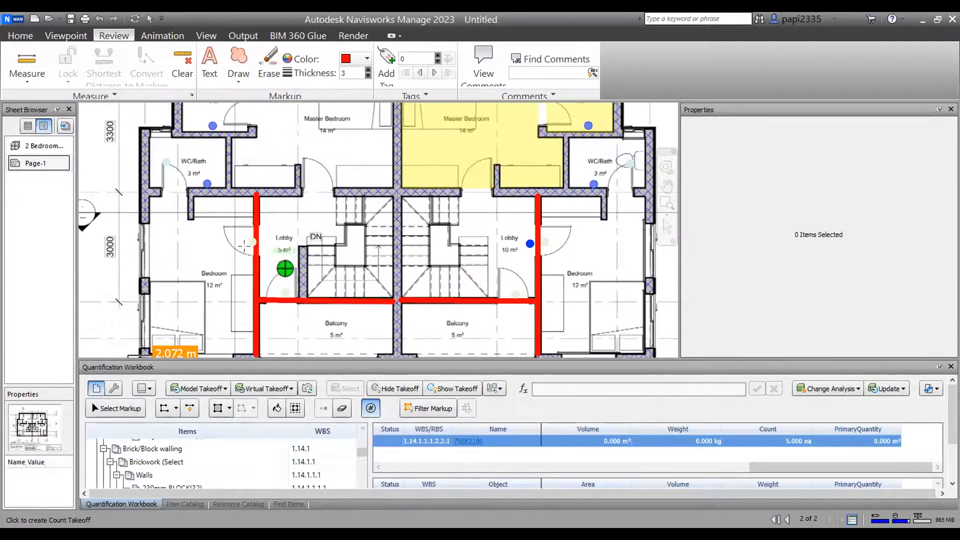
left_click(264, 242)
left_click(281, 306)
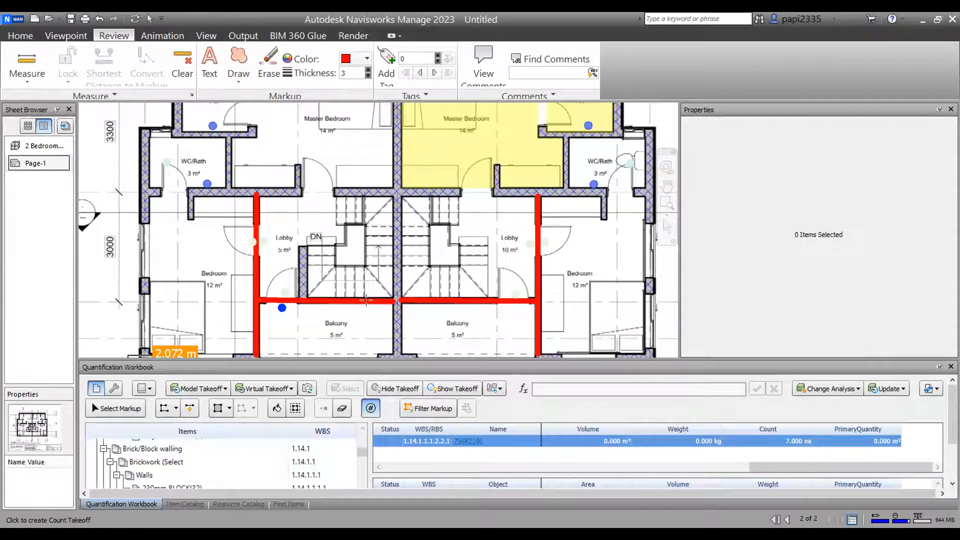
left_click(506, 305)
scroll(339, 286, "down", 1)
left_click(115, 407)
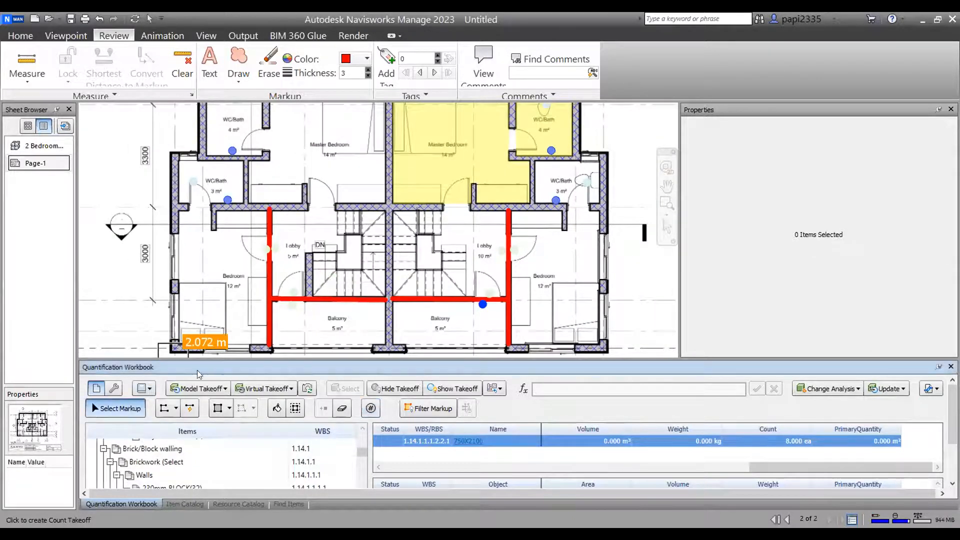
scroll(330, 230, "down", 1)
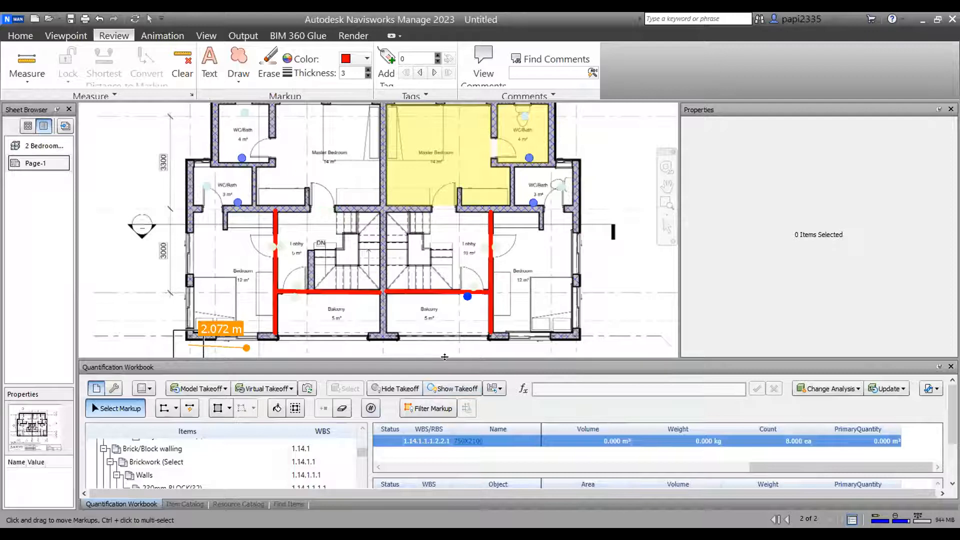
- Review the 750X2100 item's formulas in the Item Catalog and change its Area formula to =Height*Width*Count
left_click_drag(510, 288, 510, 203)
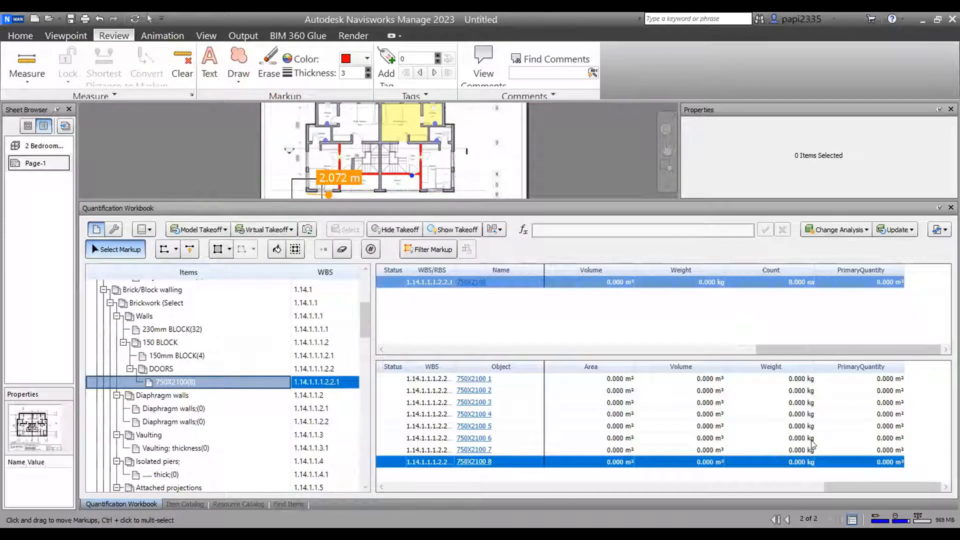
left_click(199, 502)
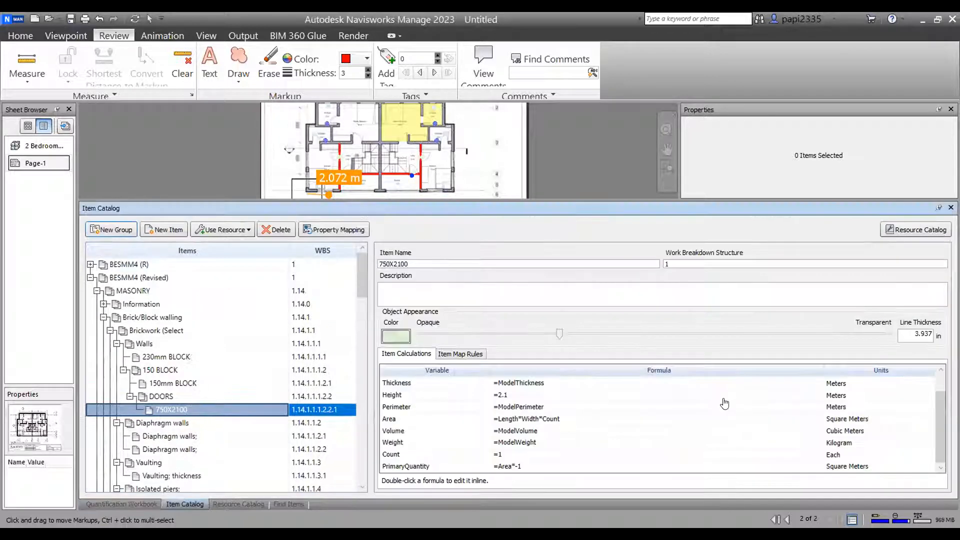
left_click(557, 468)
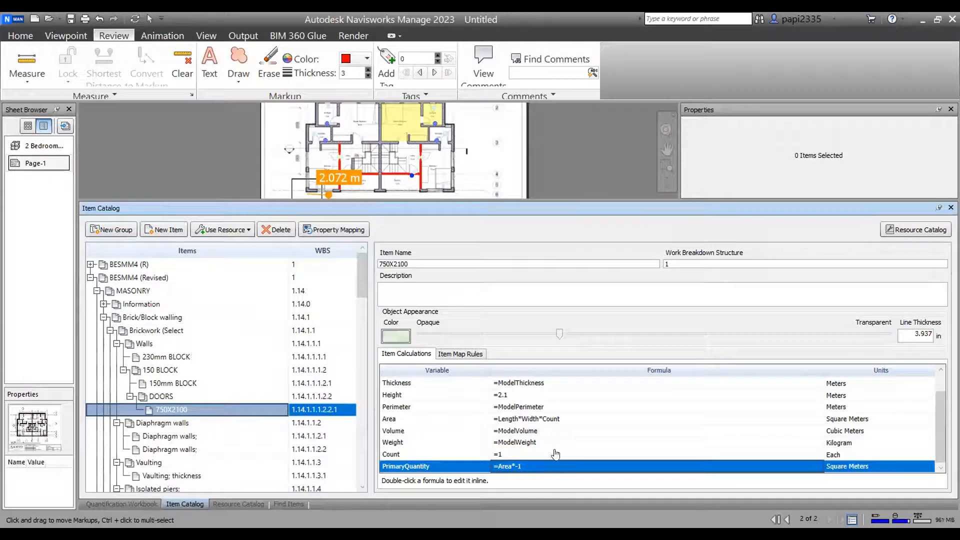
left_click(535, 398)
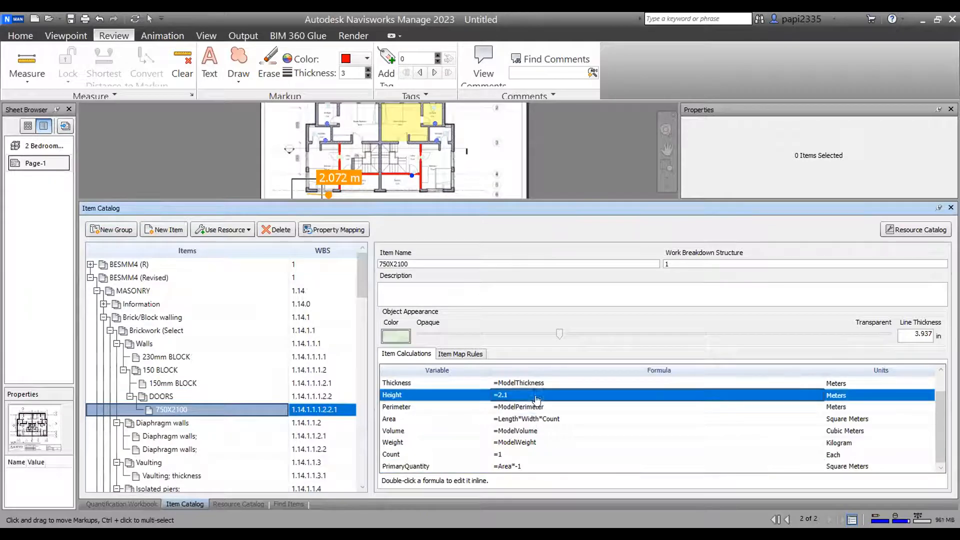
left_click(584, 420)
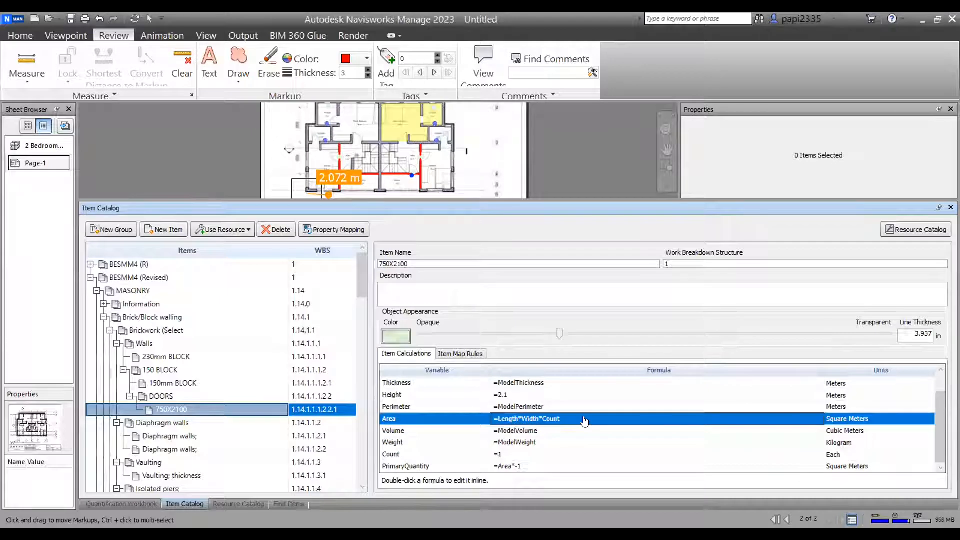
scroll(584, 421, "up", 1)
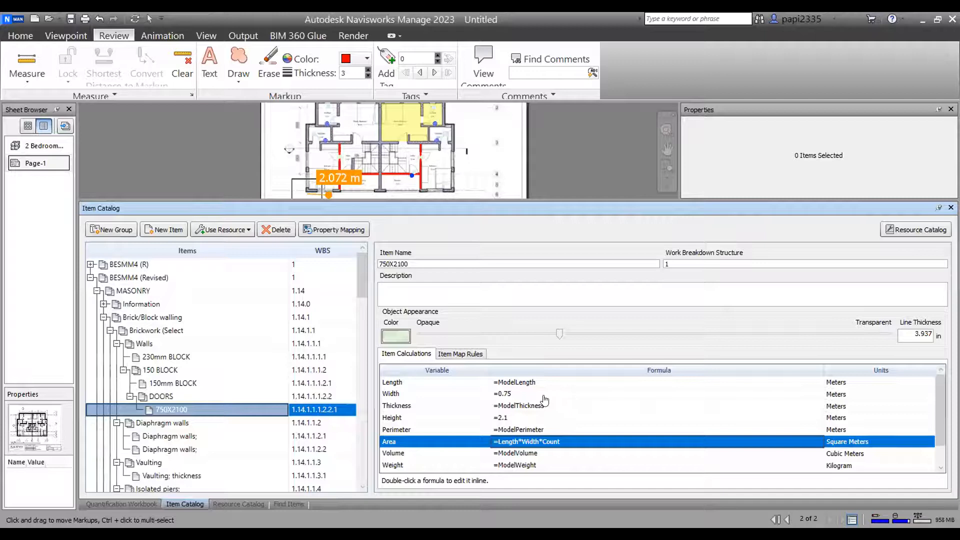
double_click(518, 444)
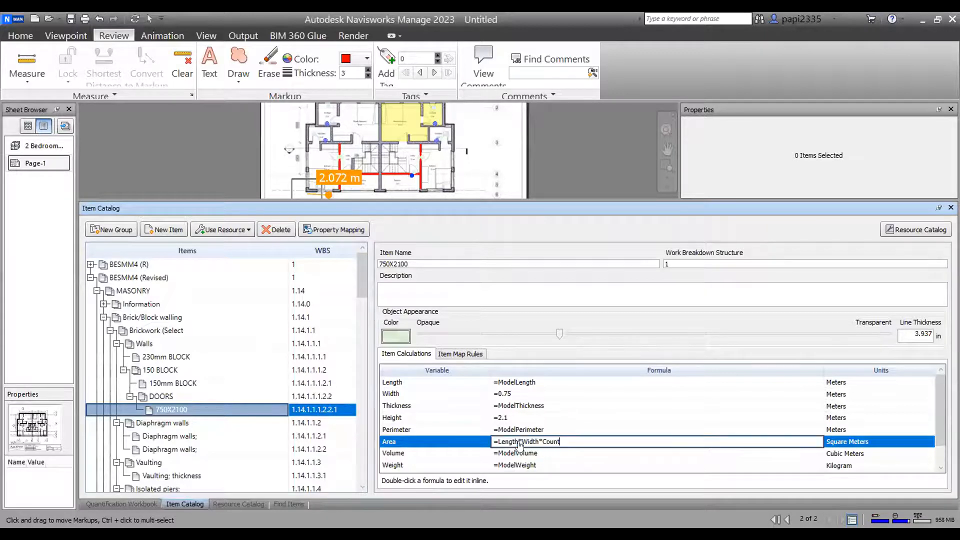
double_click(515, 446)
type("HEIGHT")
key("Return")
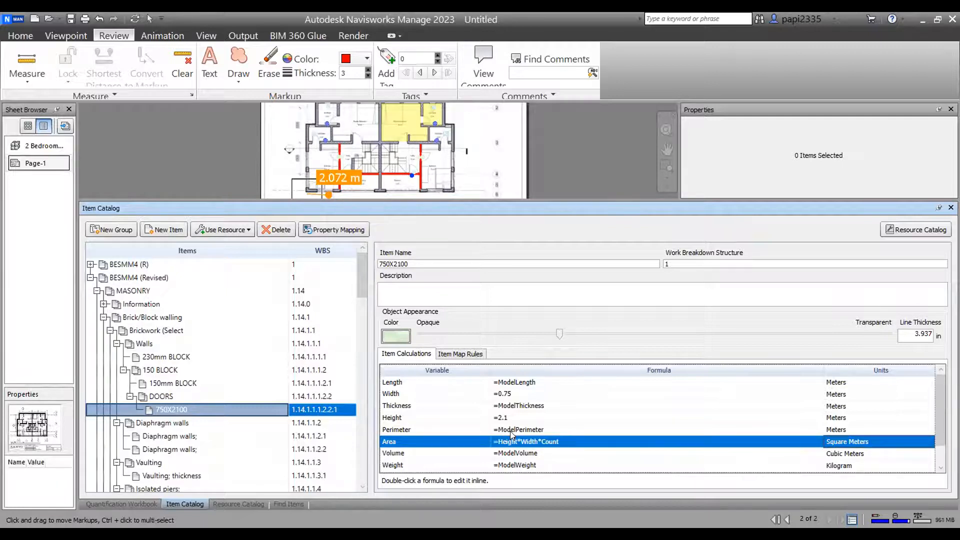
- Return to the Quantification Workbook and check the primary quantities of the 750X2100 doors, the 150 BLOCK group and the 150mm BLOCK item
left_click(117, 504)
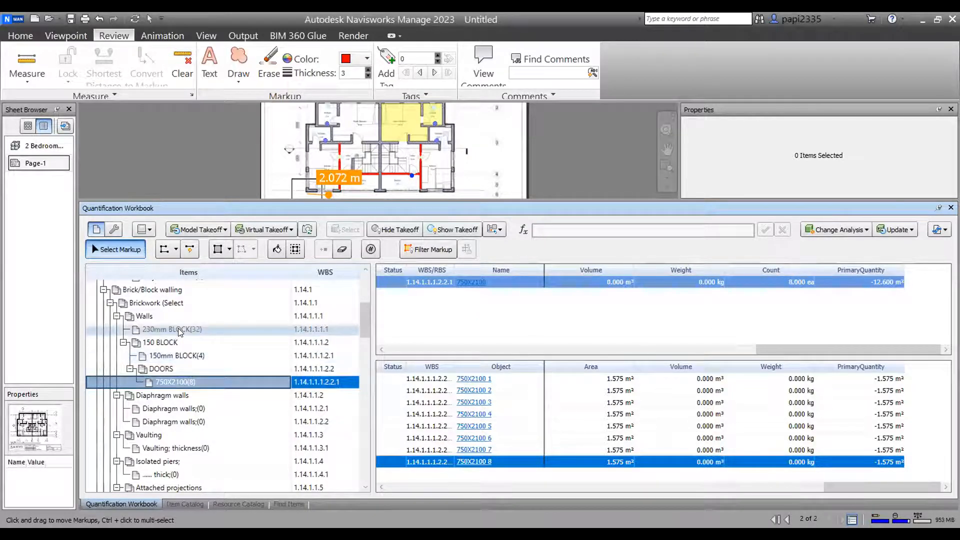
left_click(178, 342)
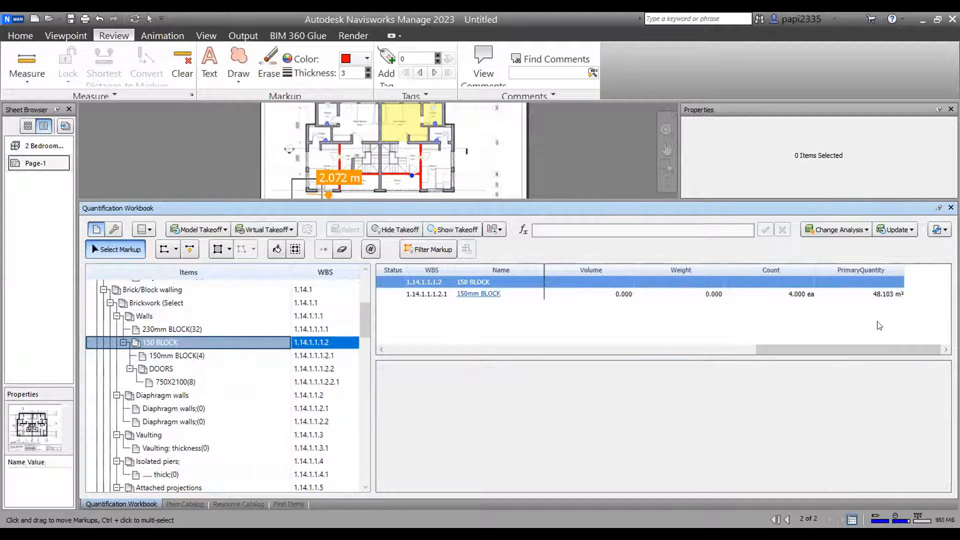
left_click(246, 352)
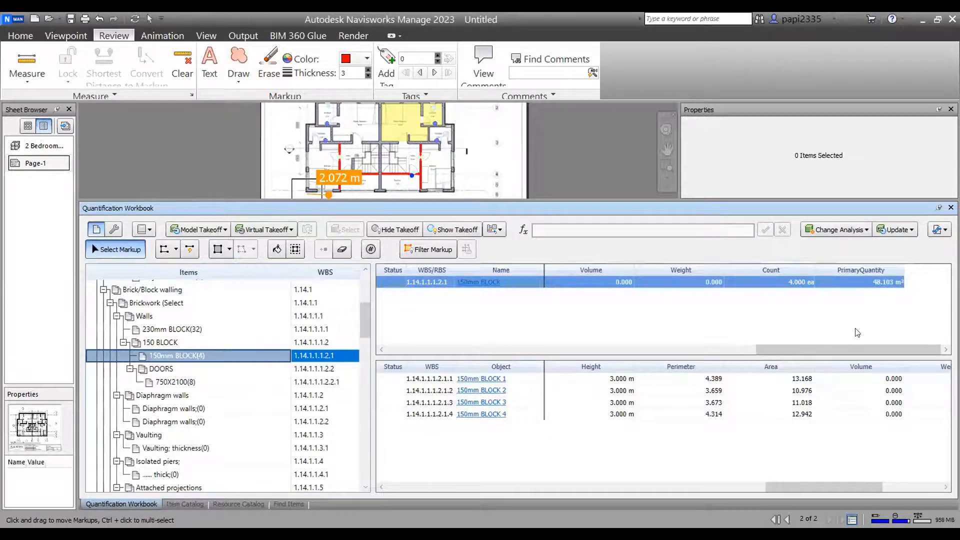
left_click(174, 342)
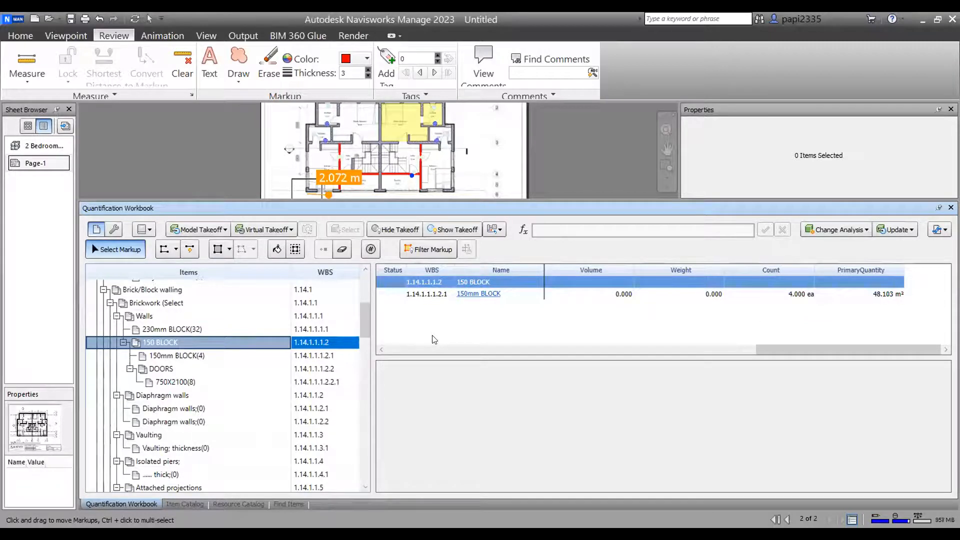
- Export the quantities to an Excel file named New Quantity Report on the Desktop and open it in Excel
left_click_drag(307, 272, 301, 306)
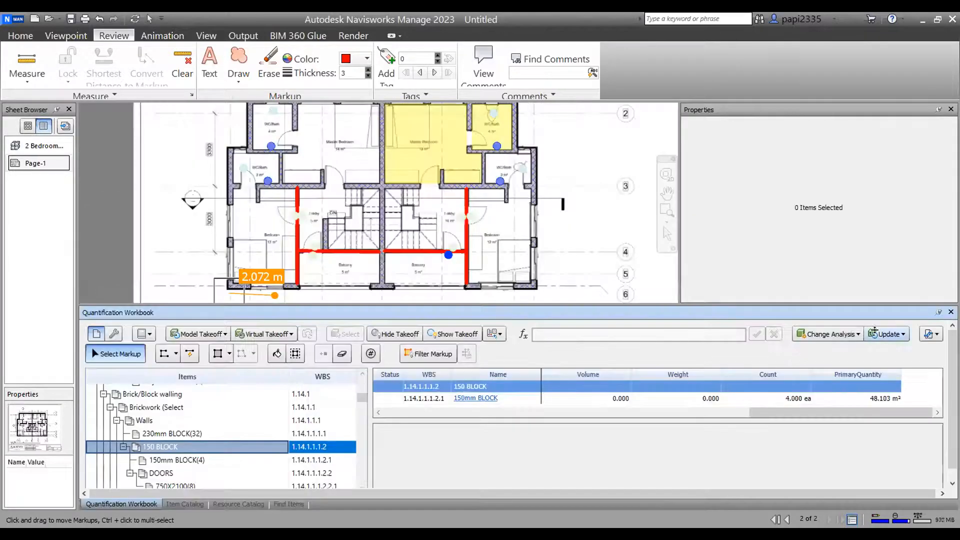
left_click(928, 334)
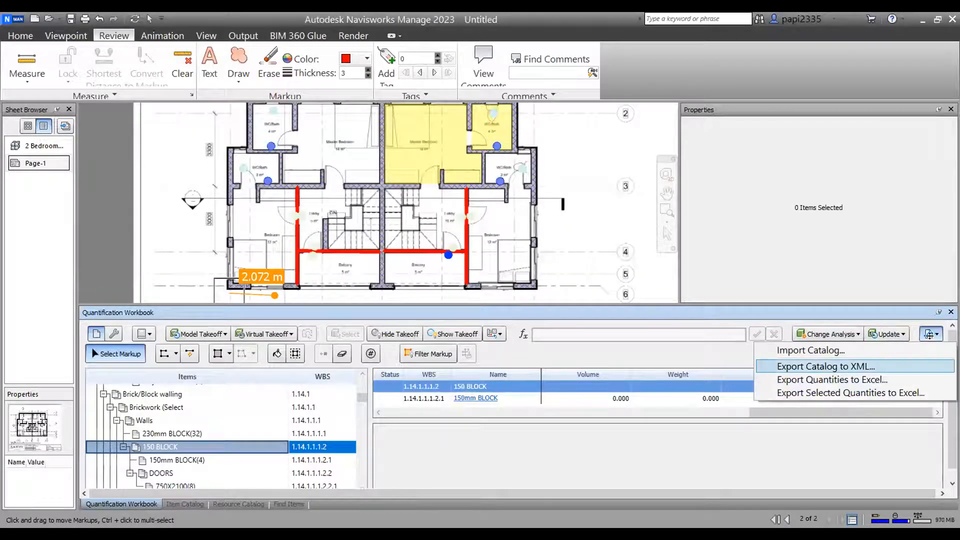
left_click(843, 379)
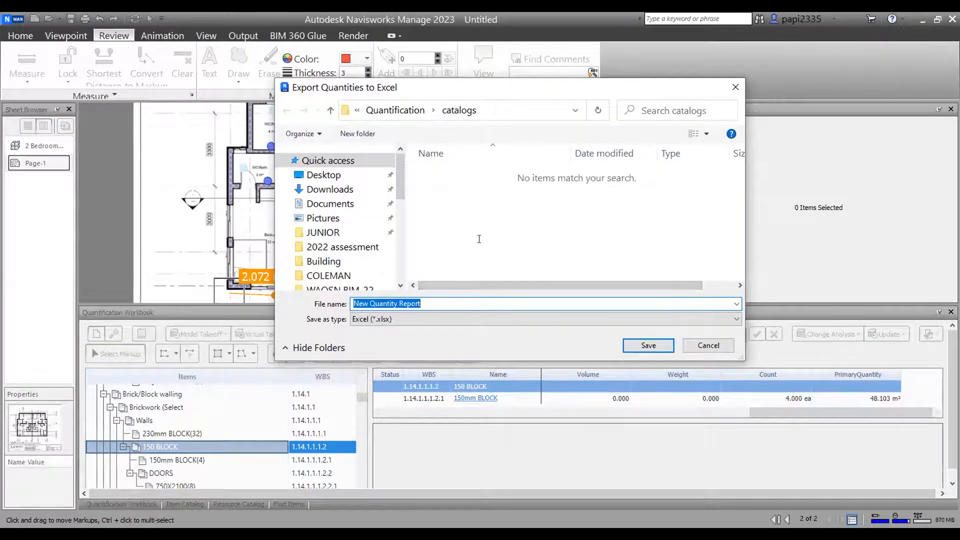
left_click(317, 176)
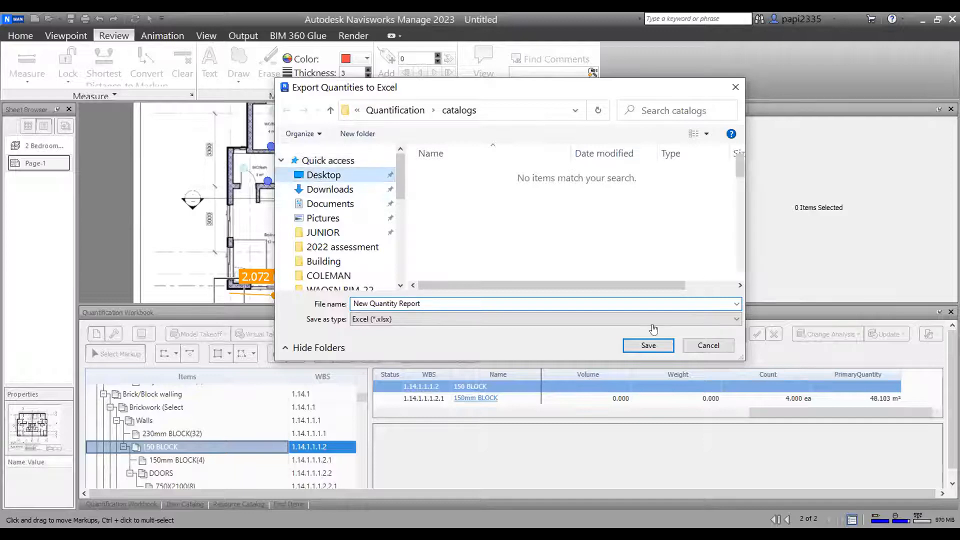
left_click(644, 345)
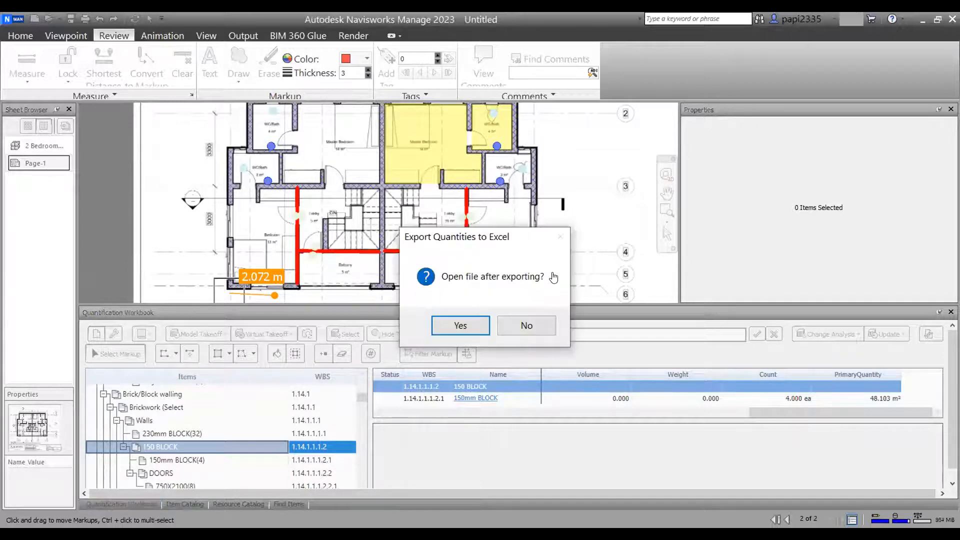
left_click(451, 332)
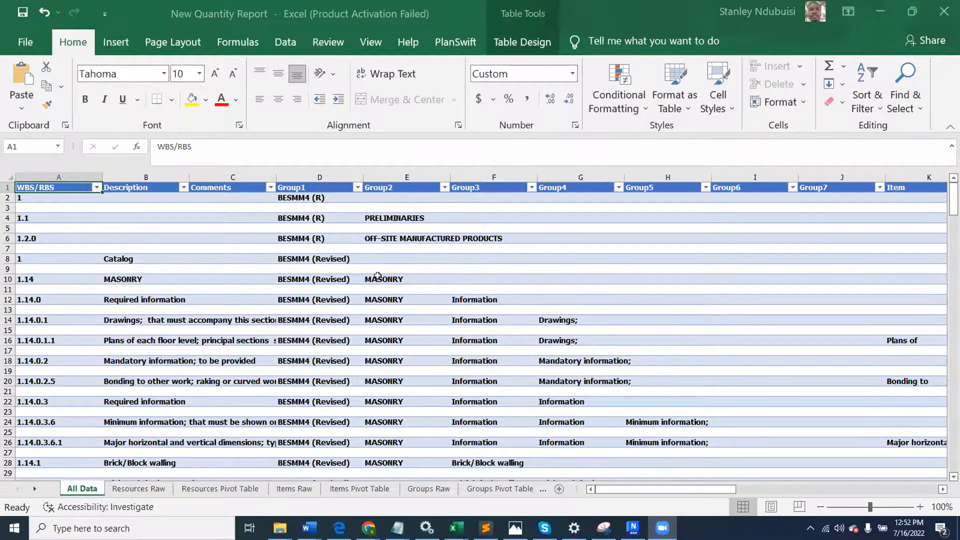
- Look through the All Data sheet's MASONRY rows, from the 230mm BLOCK entries down to the 750X2100 doors
scroll(378, 275, "down", 8)
scroll(377, 276, "down", 12)
key("ctrl+Home")
scroll(378, 275, "down", 11)
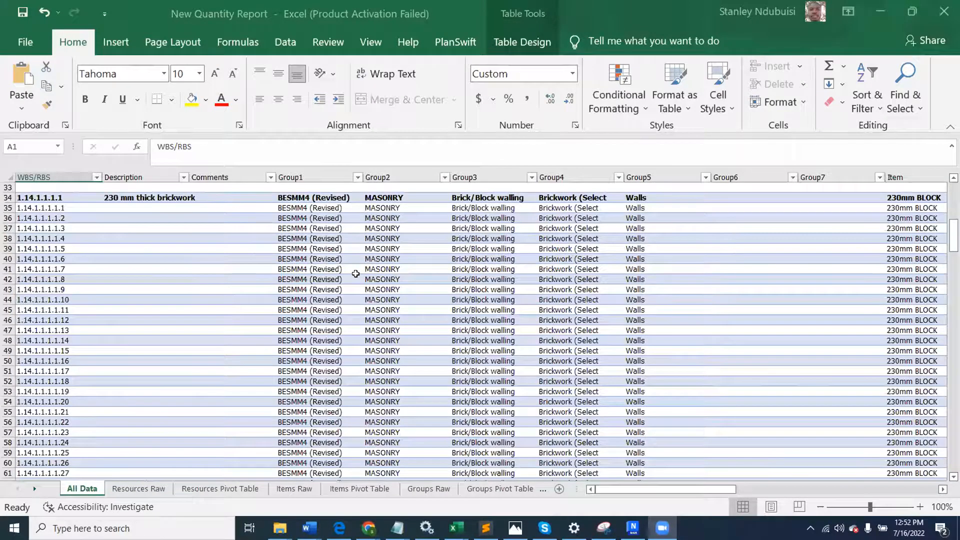
scroll(355, 273, "down", 13)
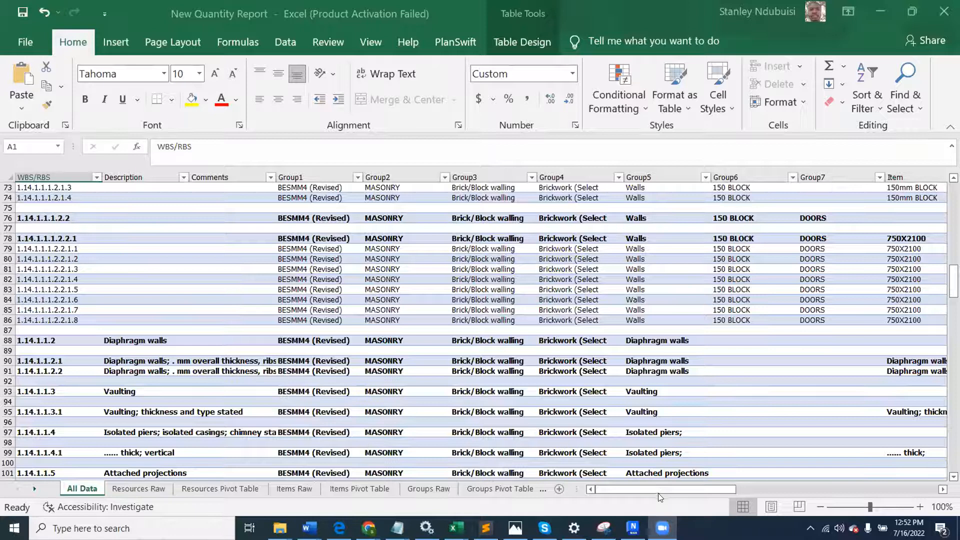
- Examine the PrimaryQuantity column and compare the 150mm BLOCK total with the 750X2100 door deduction
left_click_drag(655, 488, 878, 486)
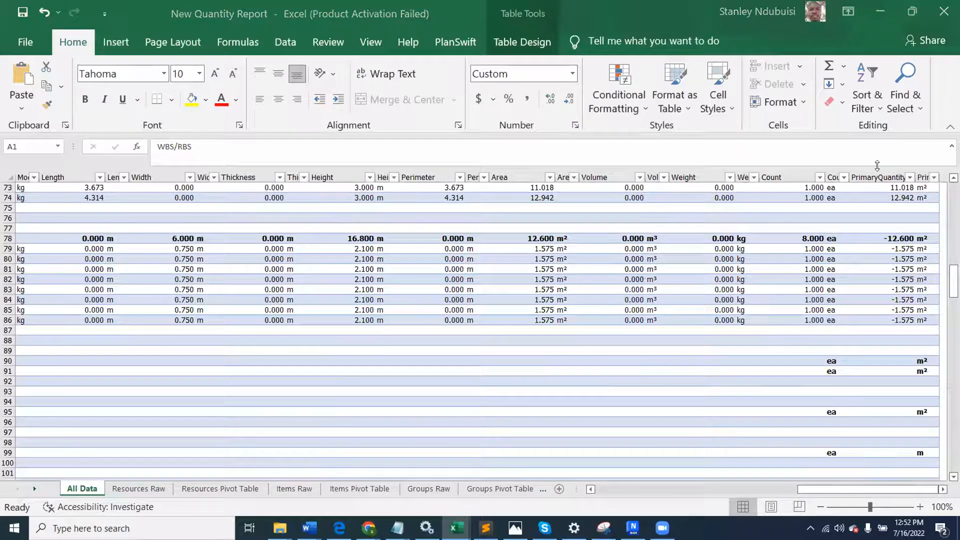
left_click(873, 171)
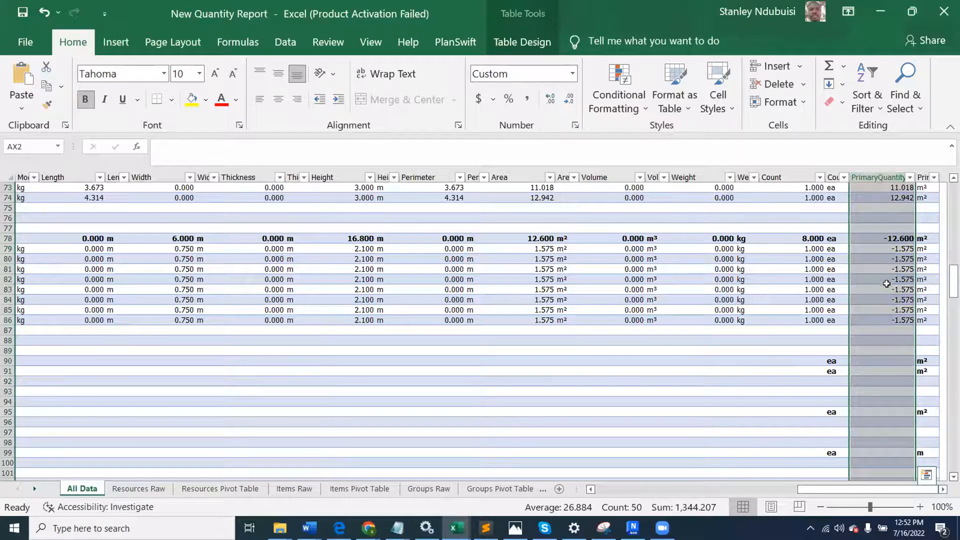
scroll(885, 281, "up", 20)
scroll(886, 287, "down", 20)
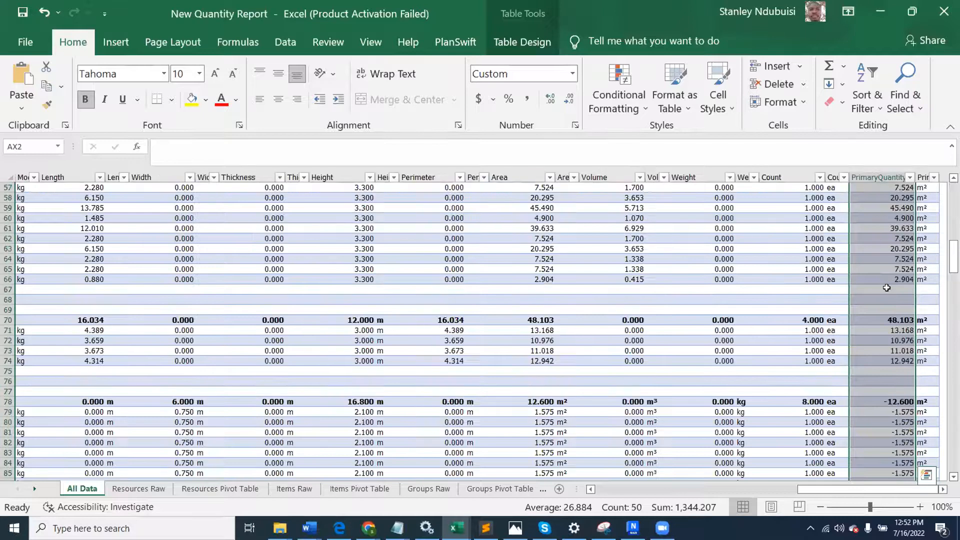
scroll(886, 287, "up", 4)
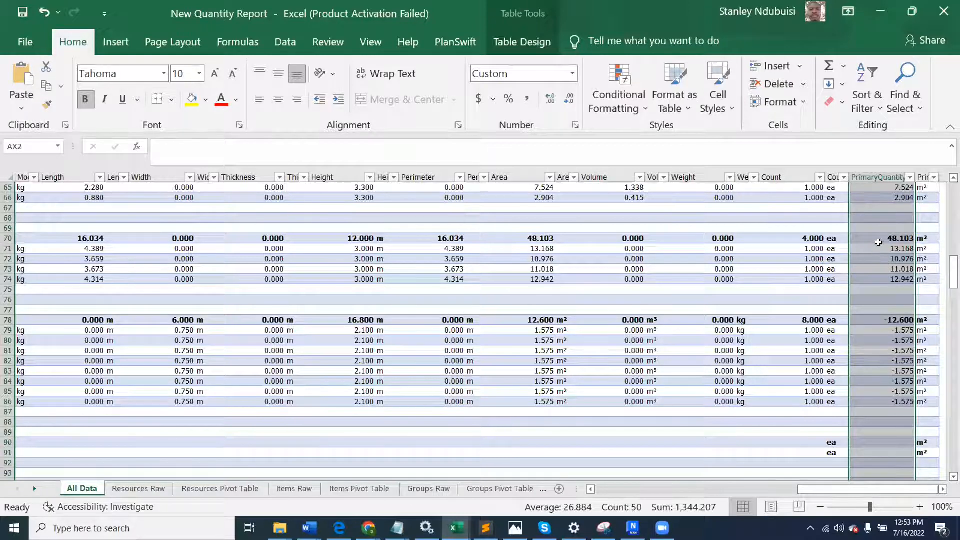
left_click(879, 239)
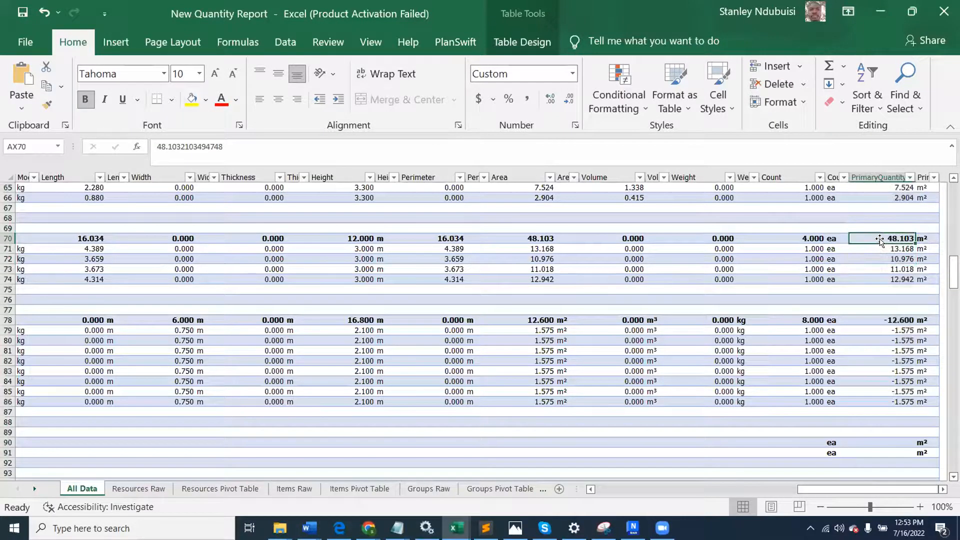
left_click(891, 319)
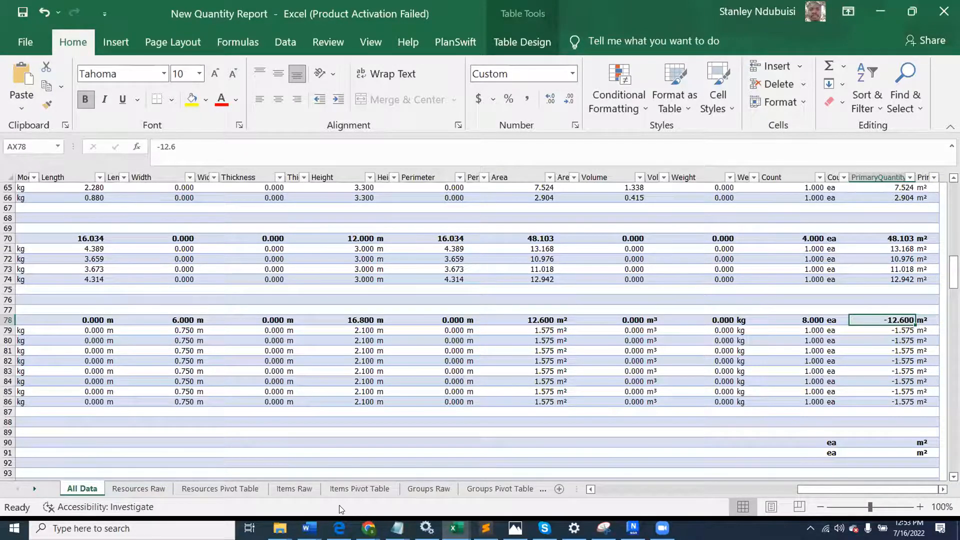
- Open the Items Pivot Table sheet and look through its grouped BESMM4 (Revised) items
left_click(359, 489)
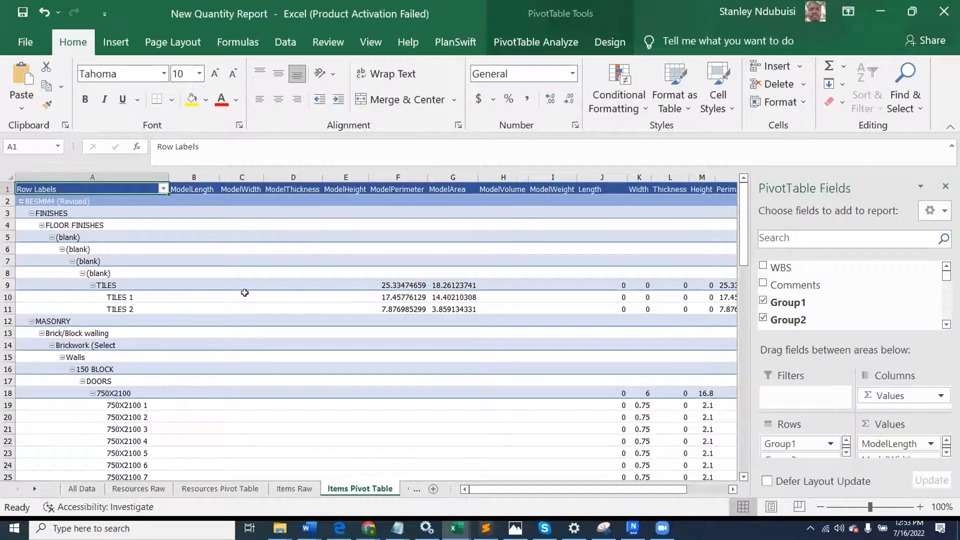
scroll(250, 291, "down", 16)
scroll(249, 291, "down", 16)
scroll(249, 293, "up", 20)
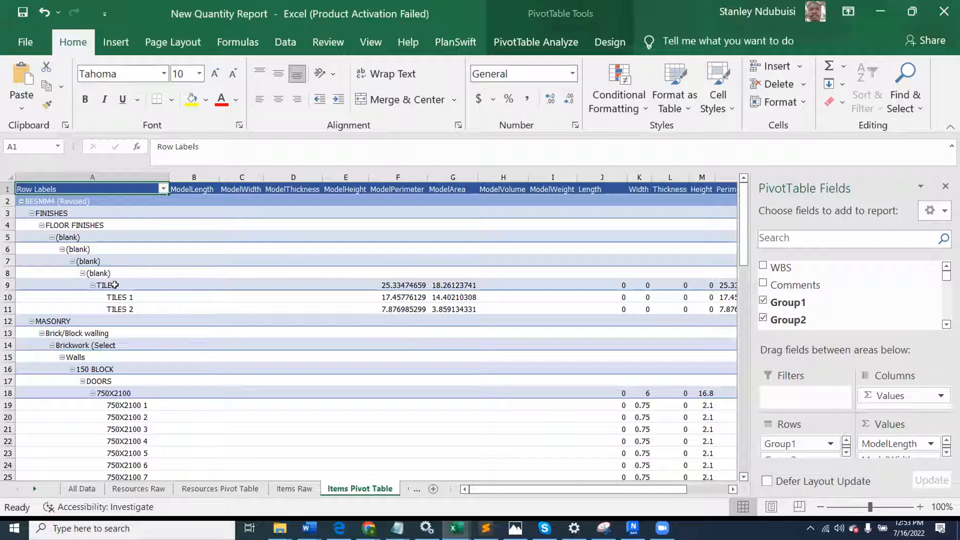
- Collapse the FLOOR FINISHES group in the pivot table and check its total in the PrimaryQuantity column
left_click(61, 224)
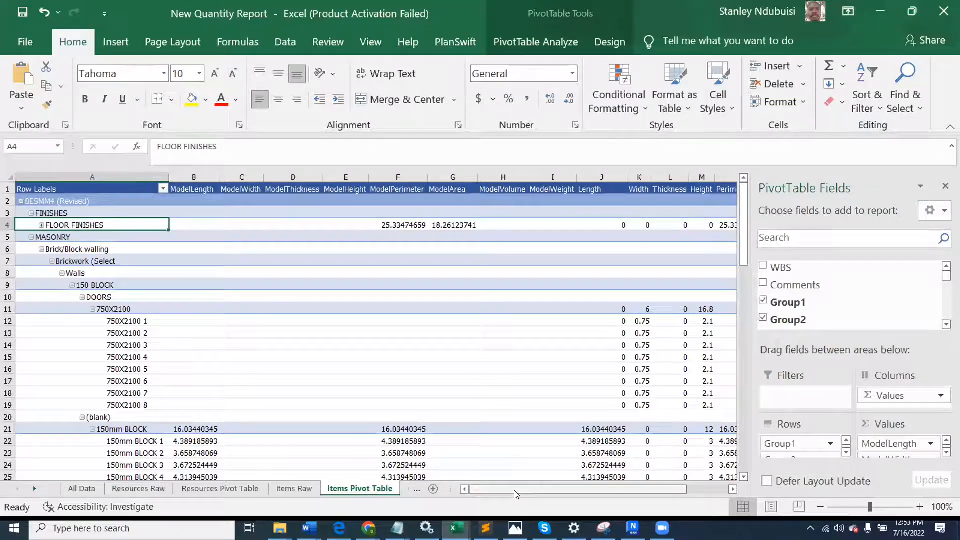
left_click_drag(516, 488, 643, 488)
left_click_drag(490, 494, 472, 492)
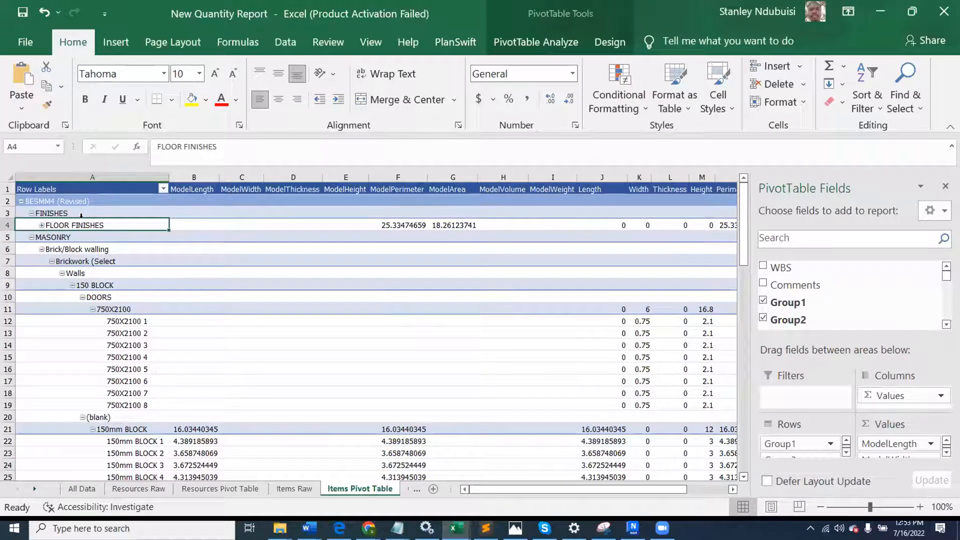
left_click_drag(500, 490, 542, 490)
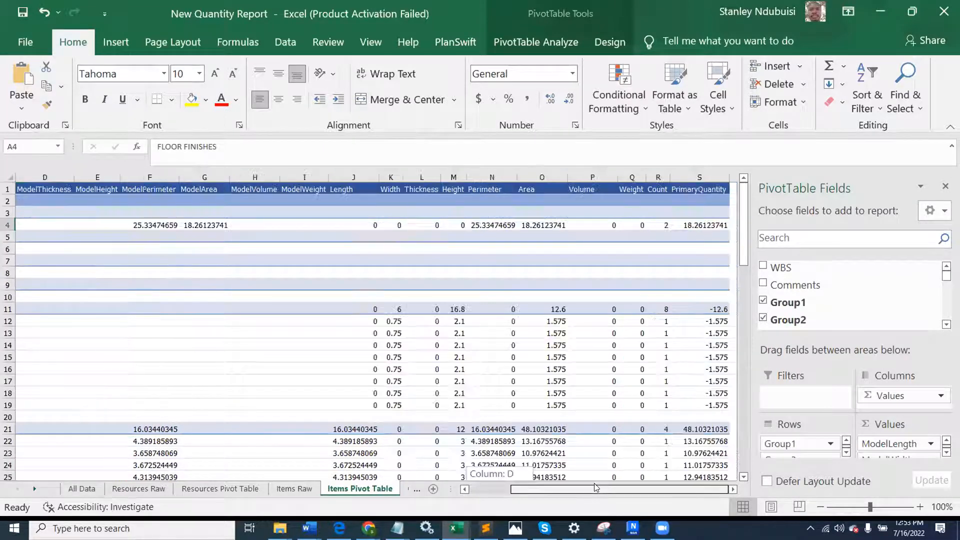
left_click(688, 222)
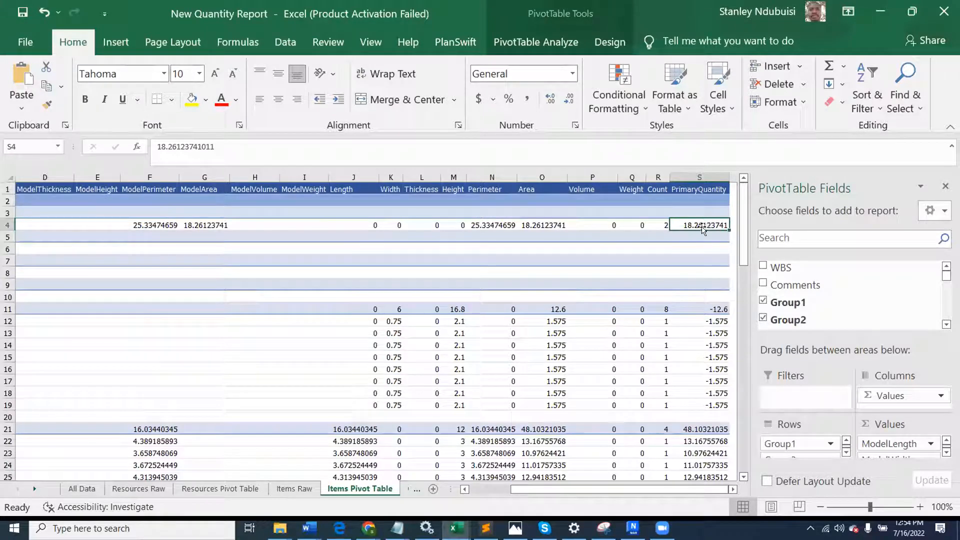
left_click_drag(590, 490, 549, 489)
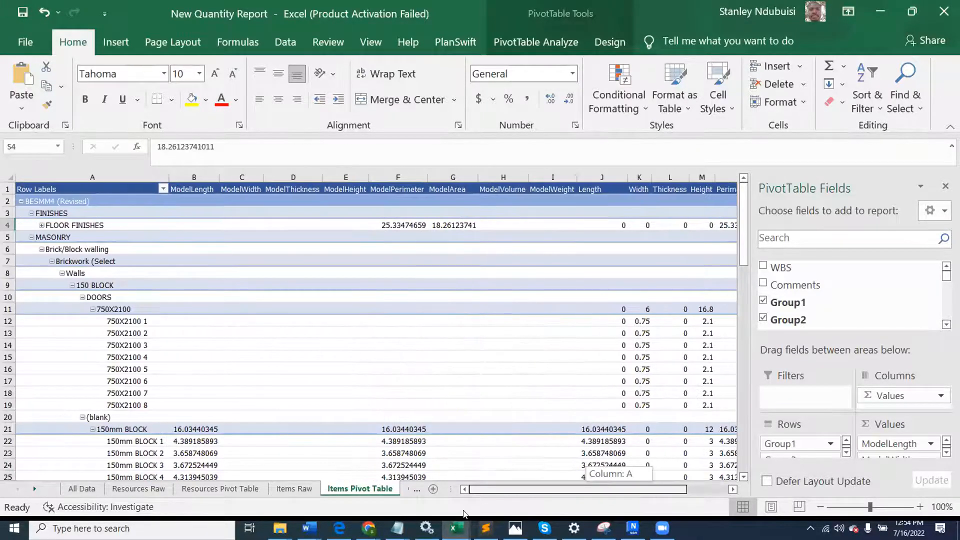
- Expand FLOOR FINISHES to view its TILES entries, and collapse the whole FINISHES group in the pivot table
left_click(42, 226)
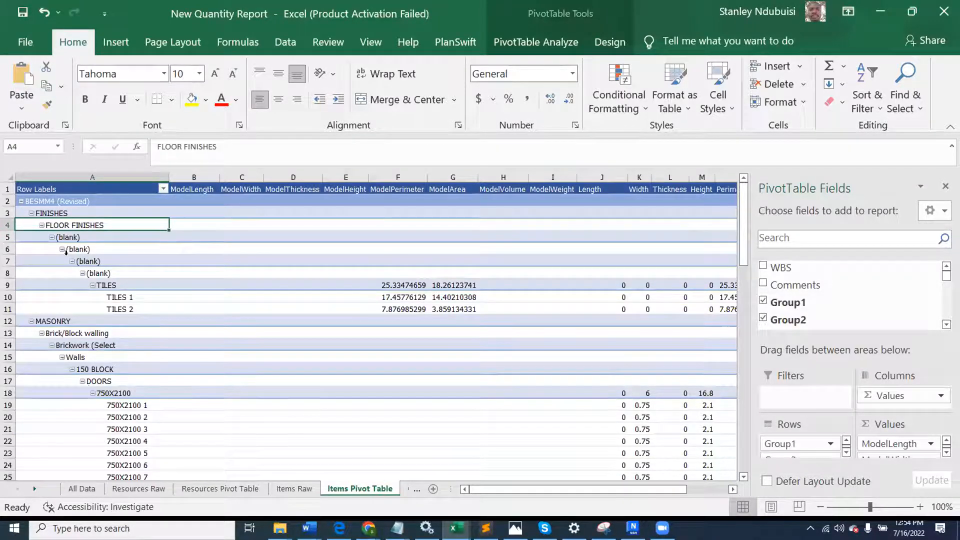
left_click(62, 249)
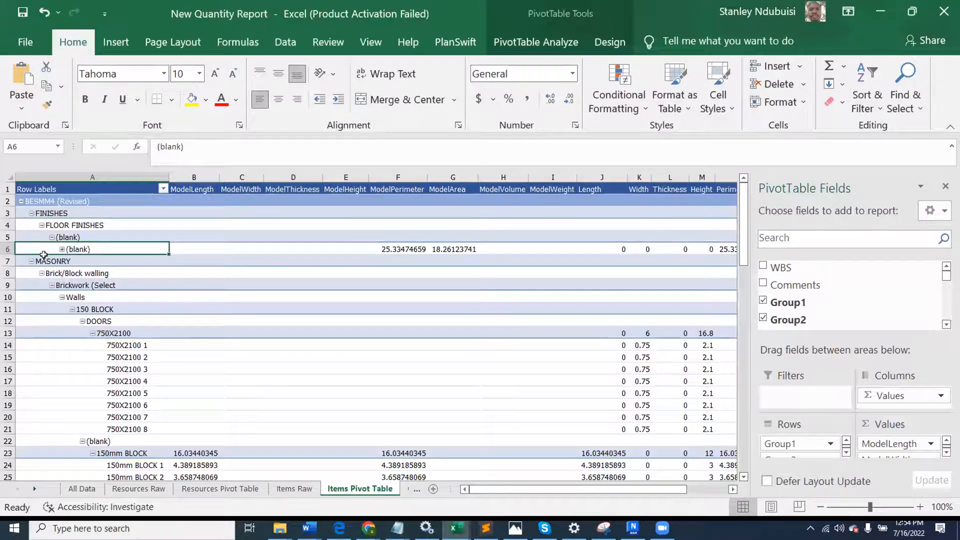
left_click(31, 213)
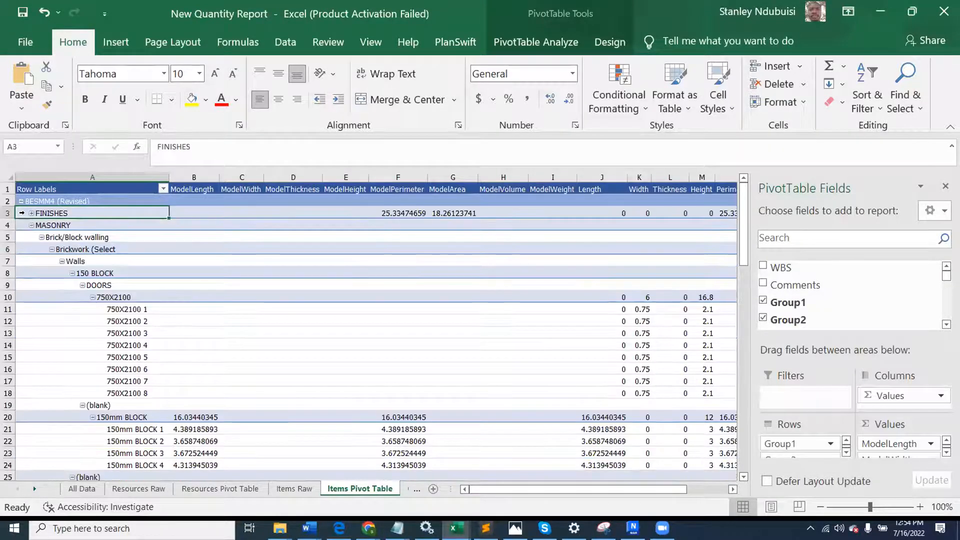
- Collapse the DOORS subgroup and the whole 150 BLOCK group under MASONRY Walls in the pivot table
scroll(180, 252, "down", 3)
scroll(180, 252, "up", 3)
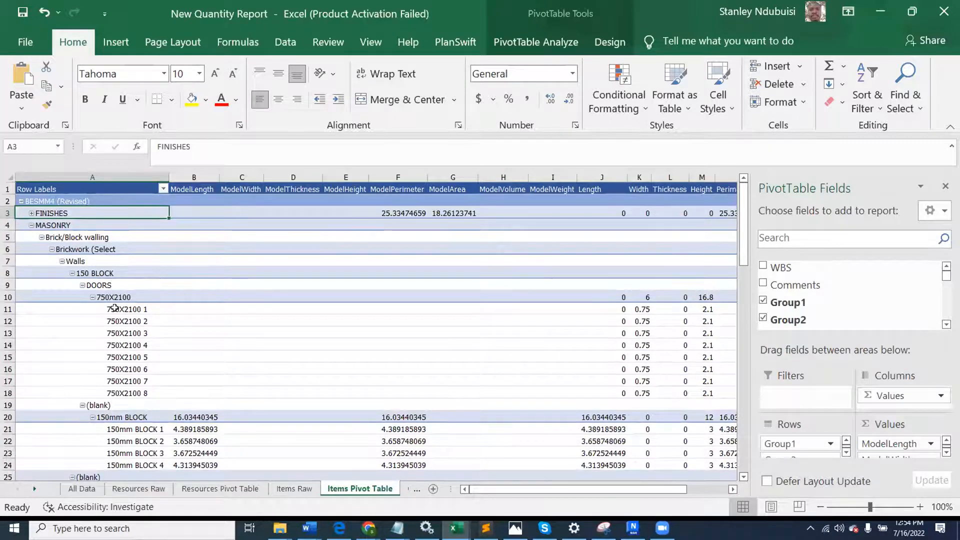
left_click(81, 286)
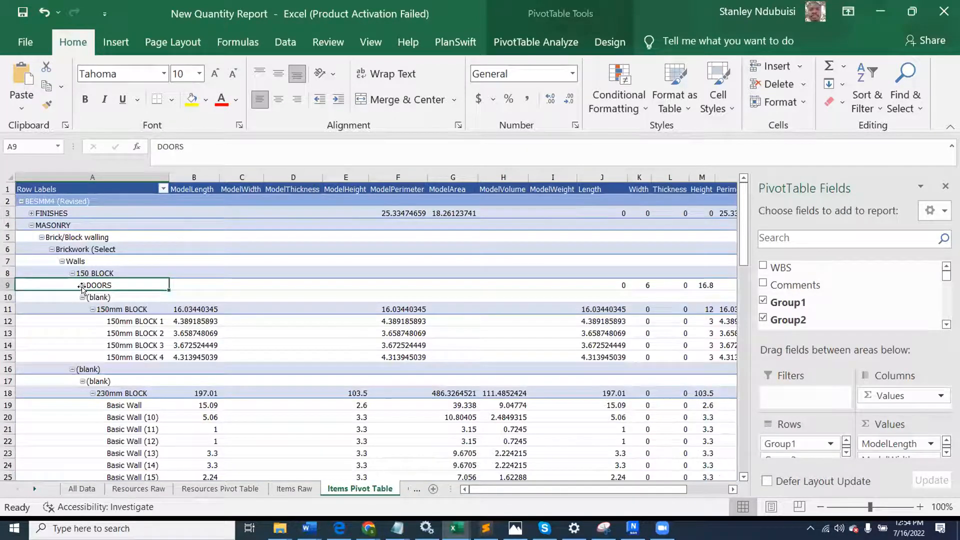
left_click(97, 273)
left_click(12, 273)
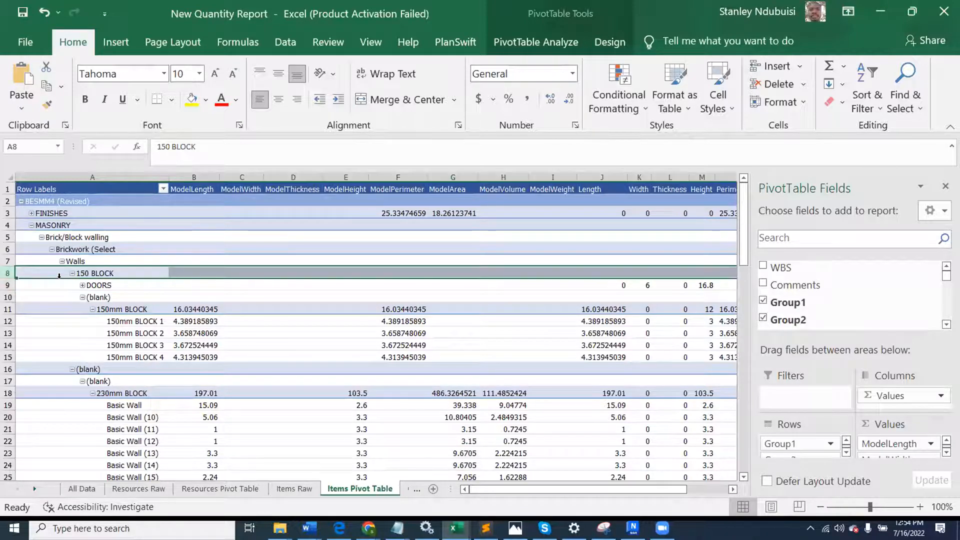
left_click(73, 274)
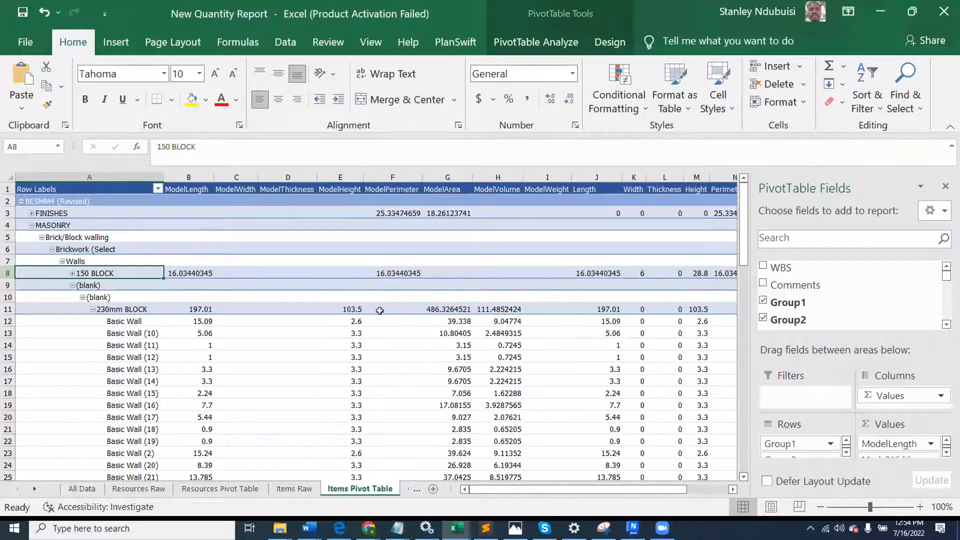
- Check the collapsed 150 BLOCK row's totals across to the PrimaryQuantity column
left_click_drag(628, 491, 683, 495)
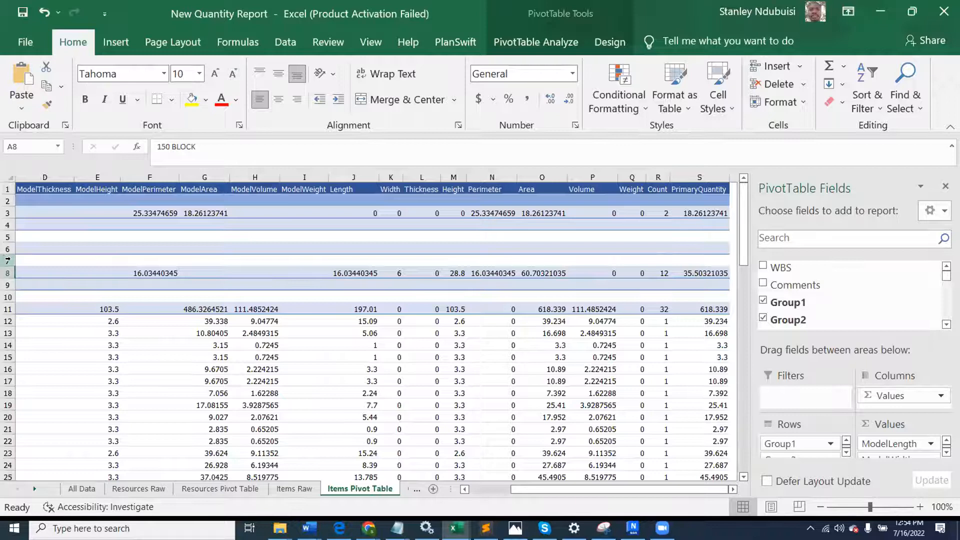
left_click(8, 272)
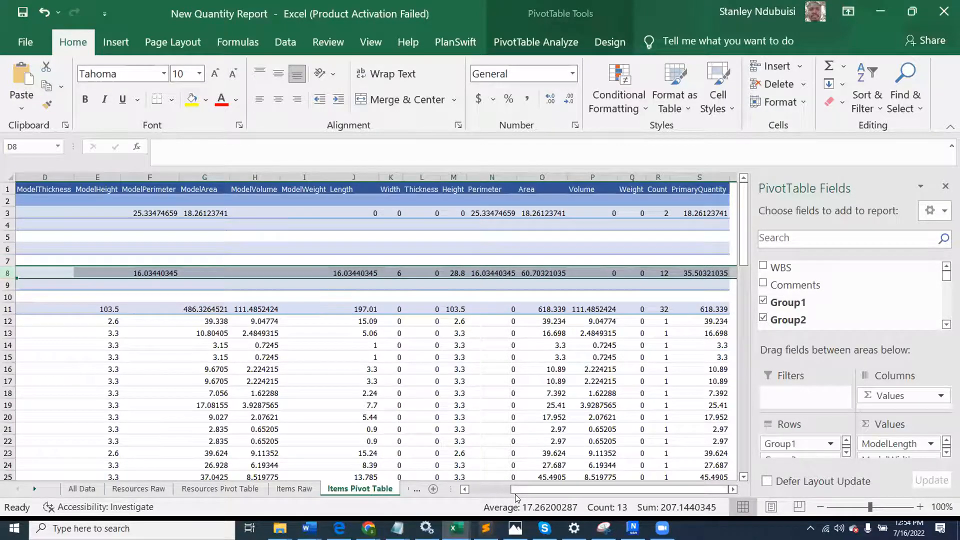
left_click_drag(525, 494, 429, 502)
- Look through the Basic Wall entries under 230mm BLOCK and collapse that group
scroll(104, 320, "down", 5)
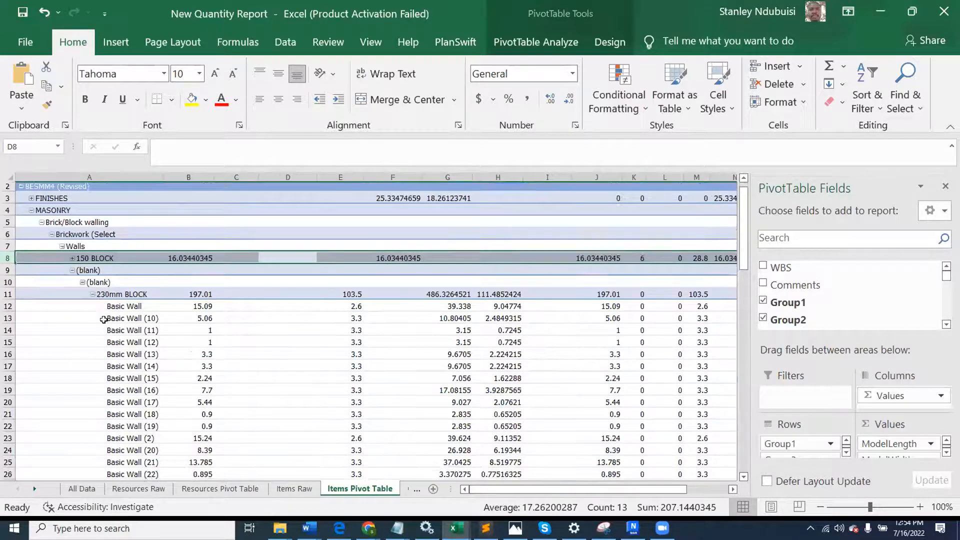
scroll(103, 320, "up", 4)
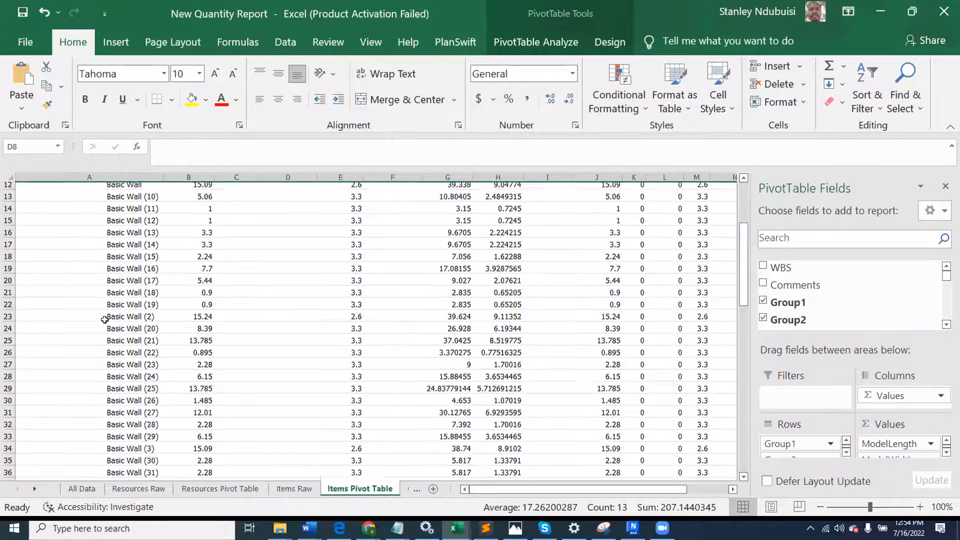
scroll(105, 320, "down", 2)
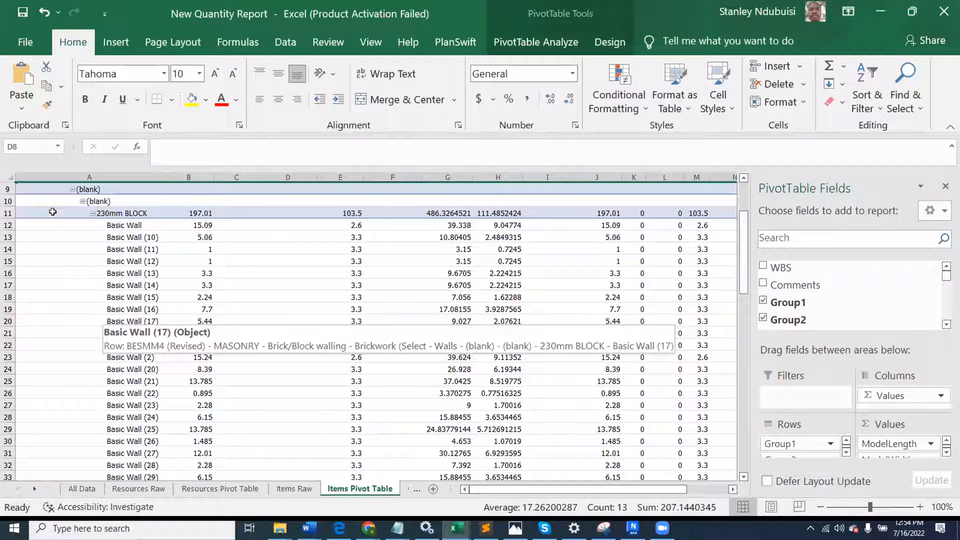
left_click(93, 212)
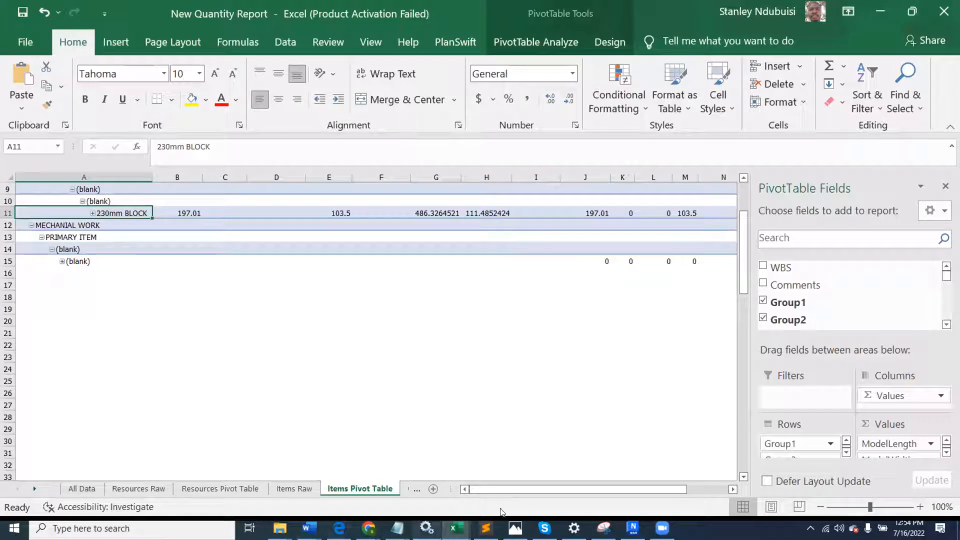
- Check the 230mm BLOCK row's total in the PrimaryQuantity column of the pivot table
left_click_drag(617, 490, 659, 493)
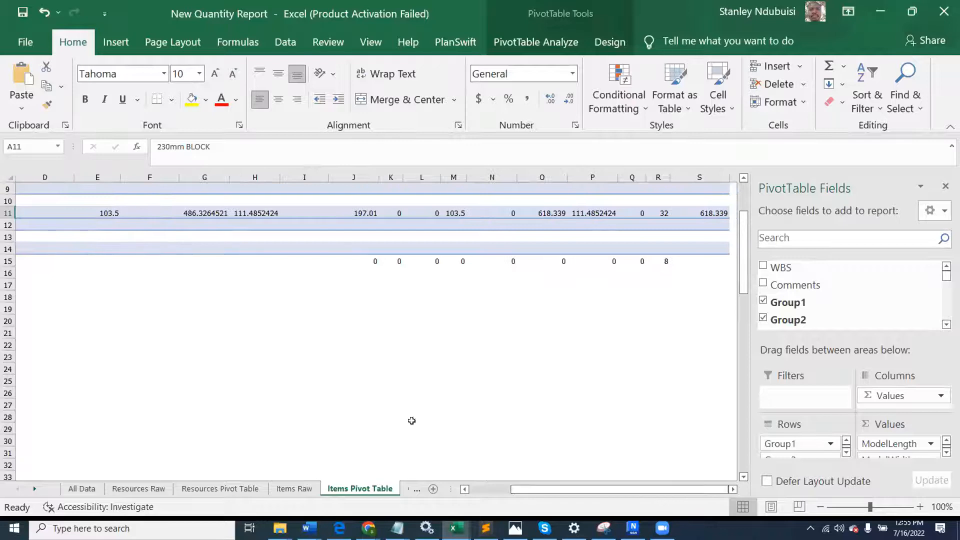
left_click(716, 208)
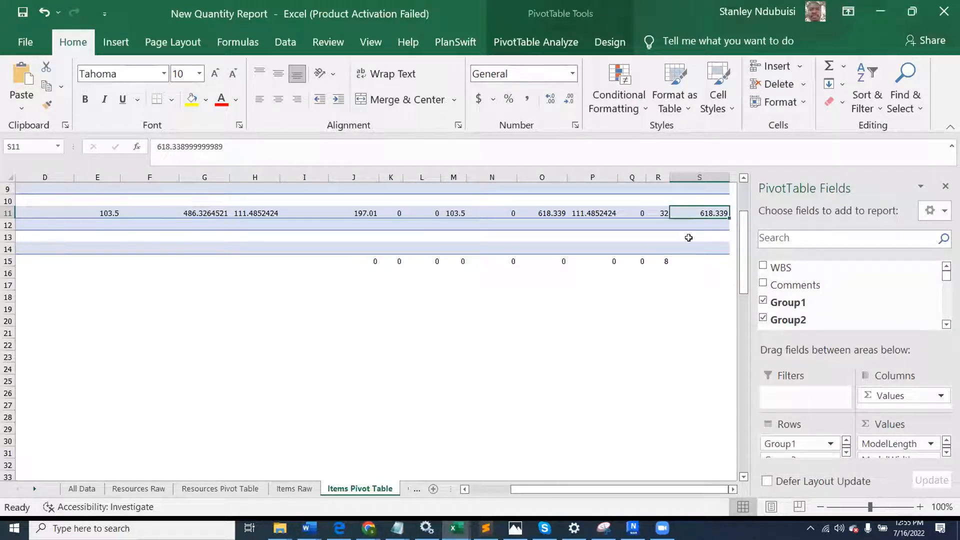
mouse_move(708, 219)
left_click(306, 288)
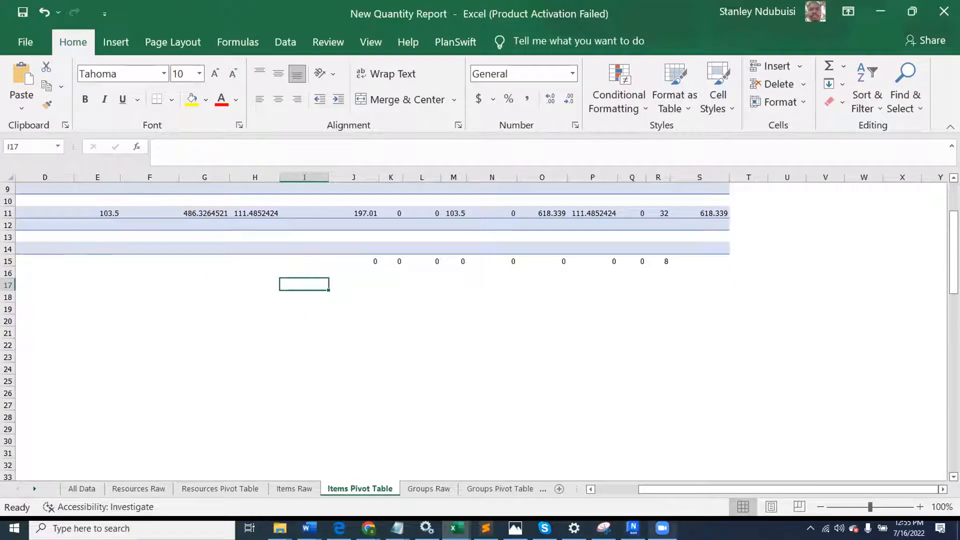
- Switch to Navisworks Manage and examine the takeoff markups on the floor plan, from the bathrooms down to the balconies
left_click(633, 527)
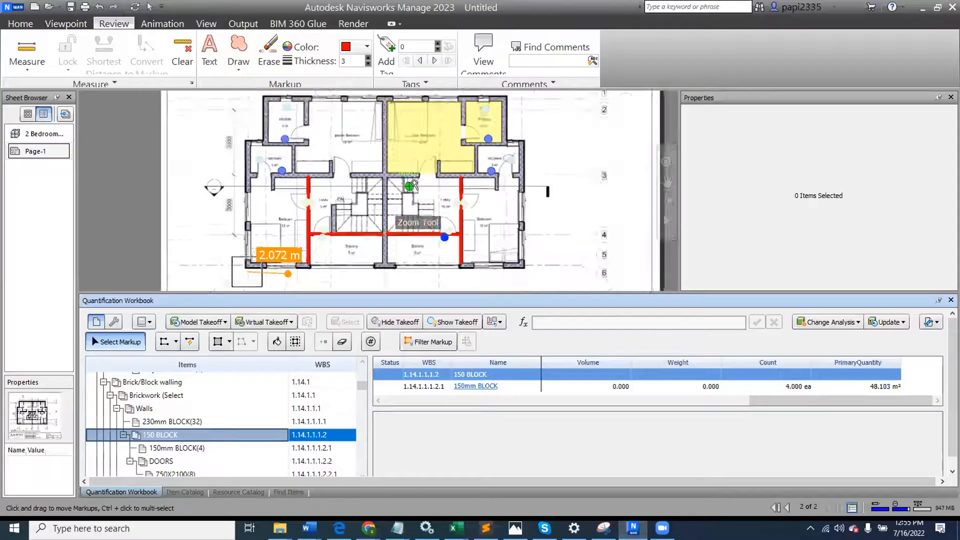
scroll(409, 186, "down", 1)
middle_click_drag(517, 156, 549, 174)
scroll(543, 173, "up", 1)
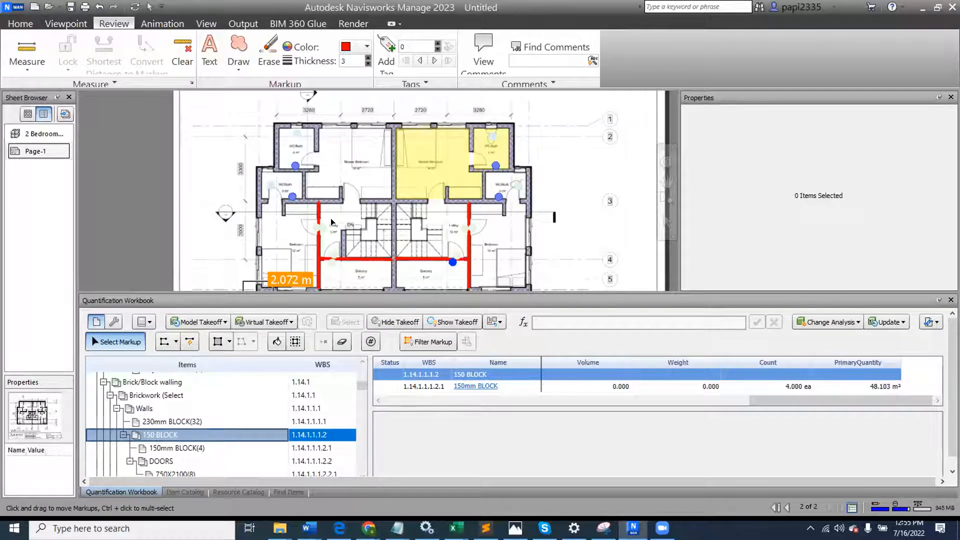
scroll(367, 170, "down", 1)
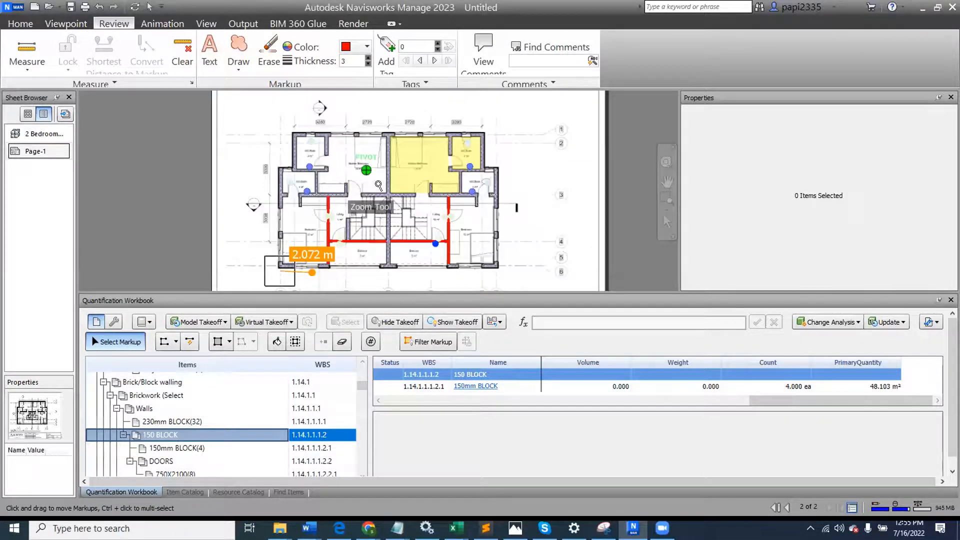
middle_click_drag(391, 209, 401, 169)
middle_click_drag(475, 224, 482, 209)
scroll(455, 230, "up", 4)
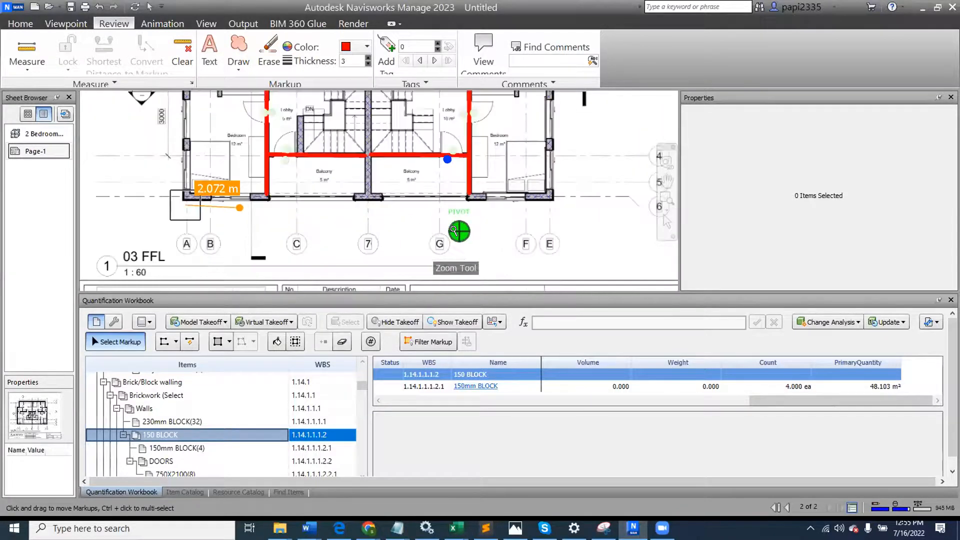
scroll(423, 187, "up", 1)
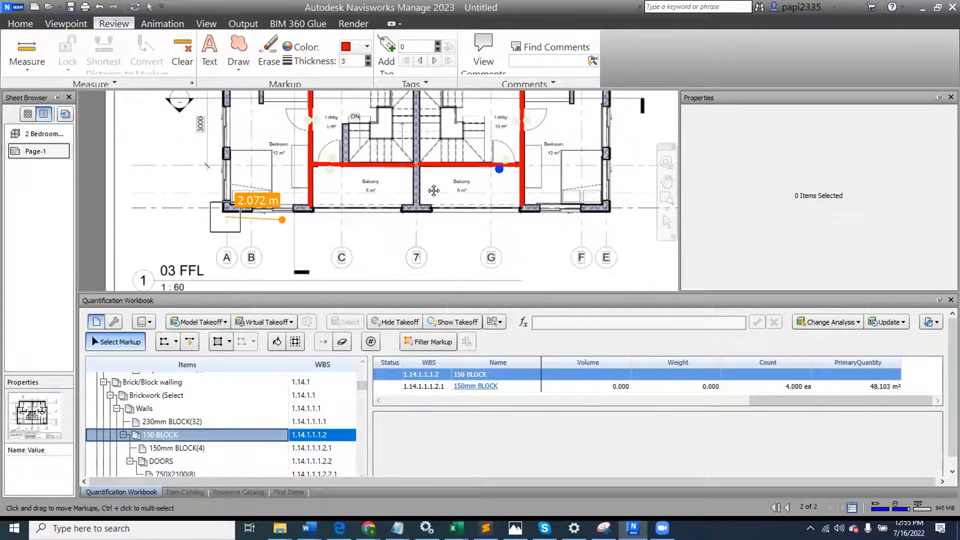
middle_click_drag(440, 171, 446, 190)
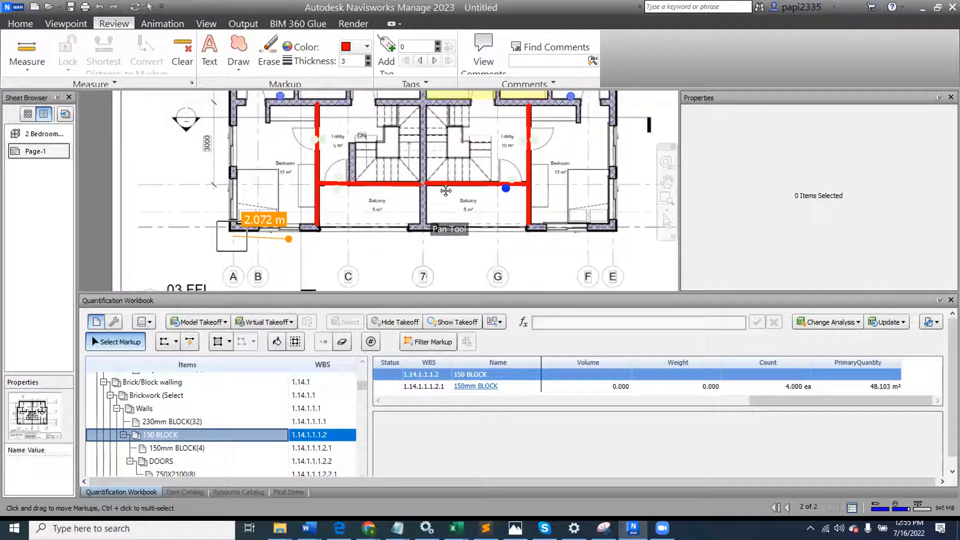
middle_click_drag(448, 157, 463, 181)
scroll(289, 181, "down", 3)
middle_click_drag(437, 259, 403, 183)
scroll(379, 219, "up", 1)
middle_click_drag(424, 236, 416, 211)
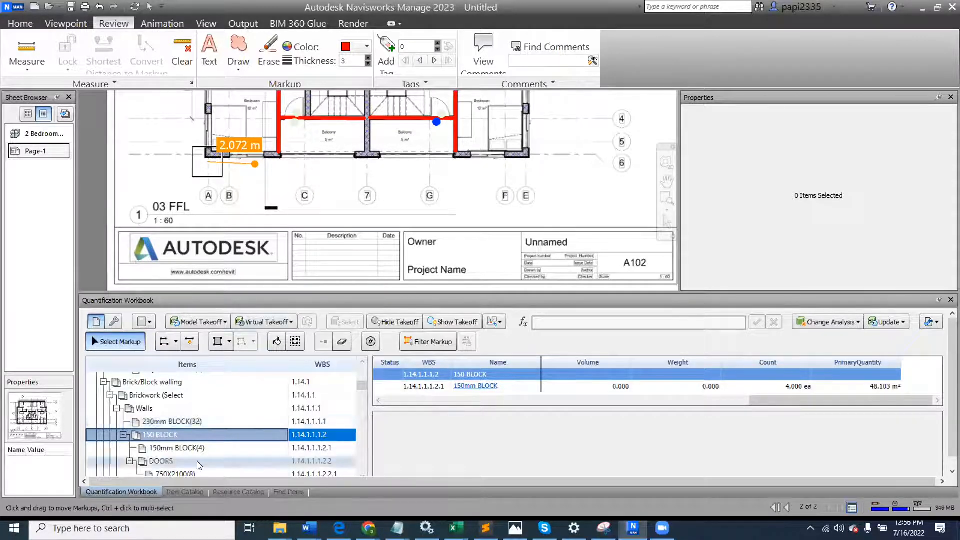
- Enlarge the Quantification Workbook, collapse its MASONRY group, and expand and select the MECHANIAL WORK group
scroll(203, 439, "down", 5)
scroll(202, 439, "down", 3)
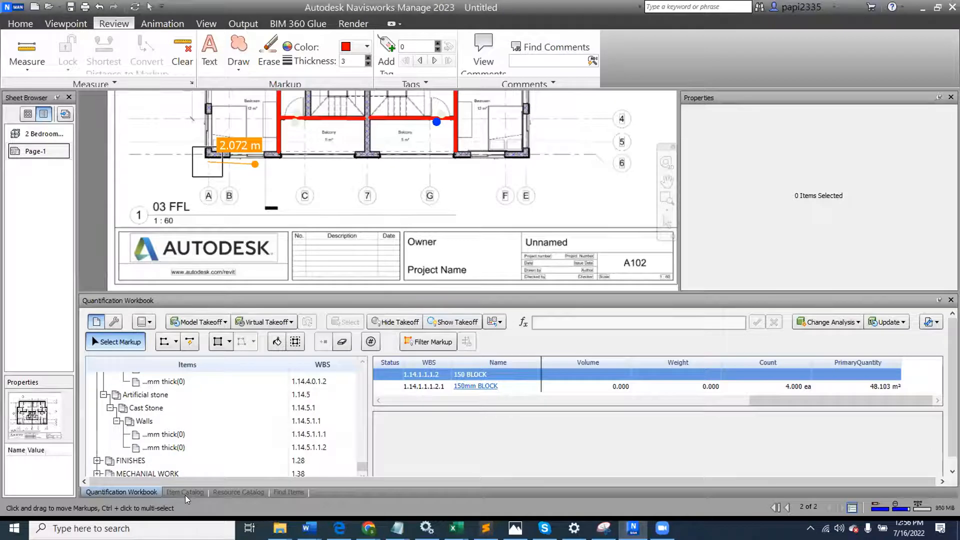
left_click_drag(502, 286, 520, 133)
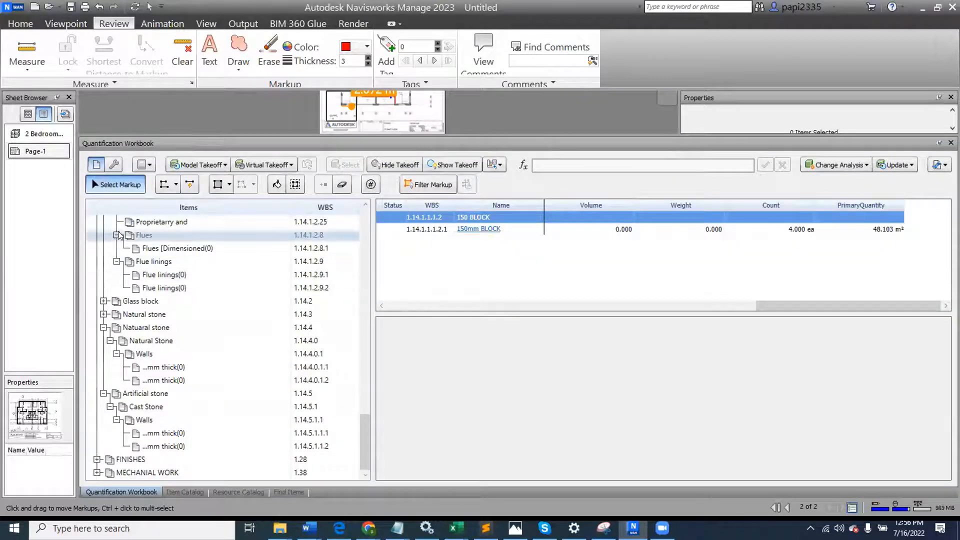
scroll(176, 246, "up", 15)
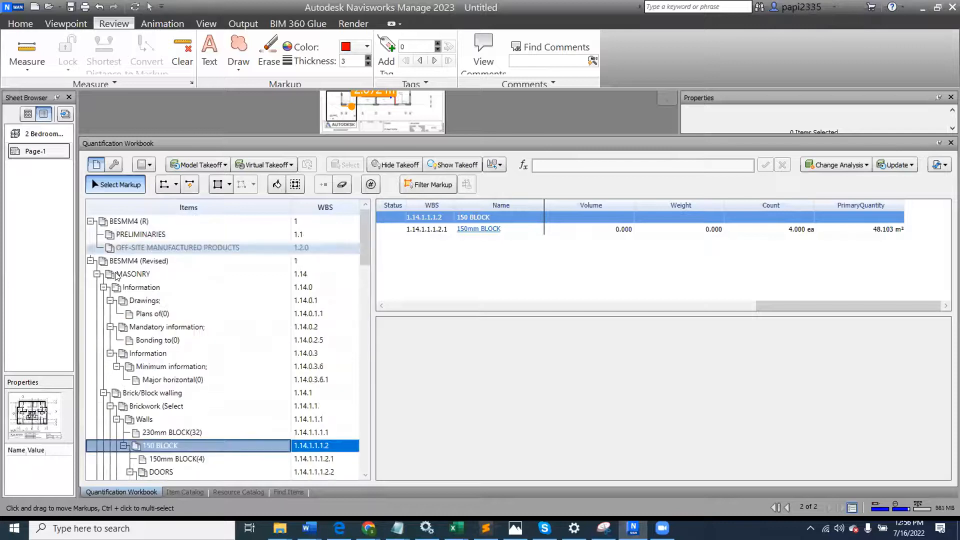
left_click(97, 273)
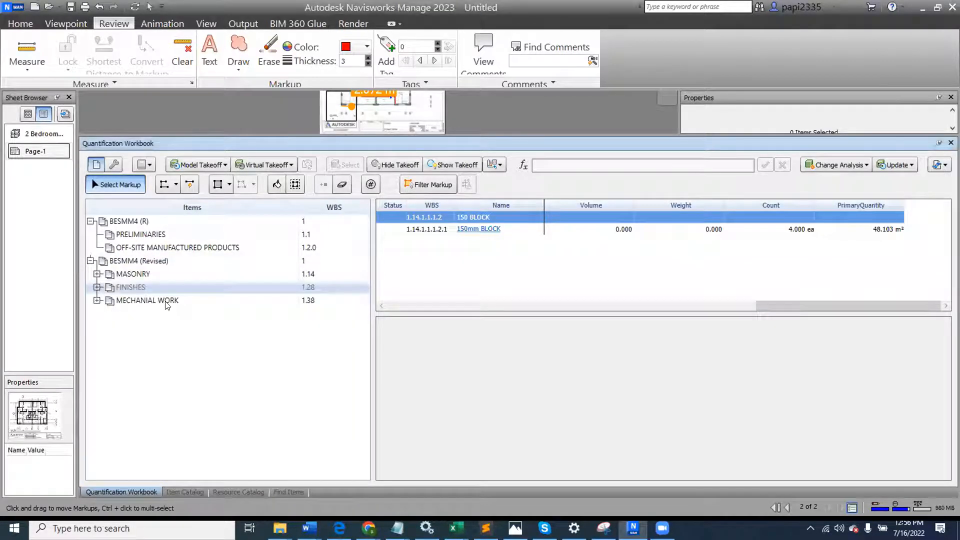
left_click(97, 300)
left_click(139, 313)
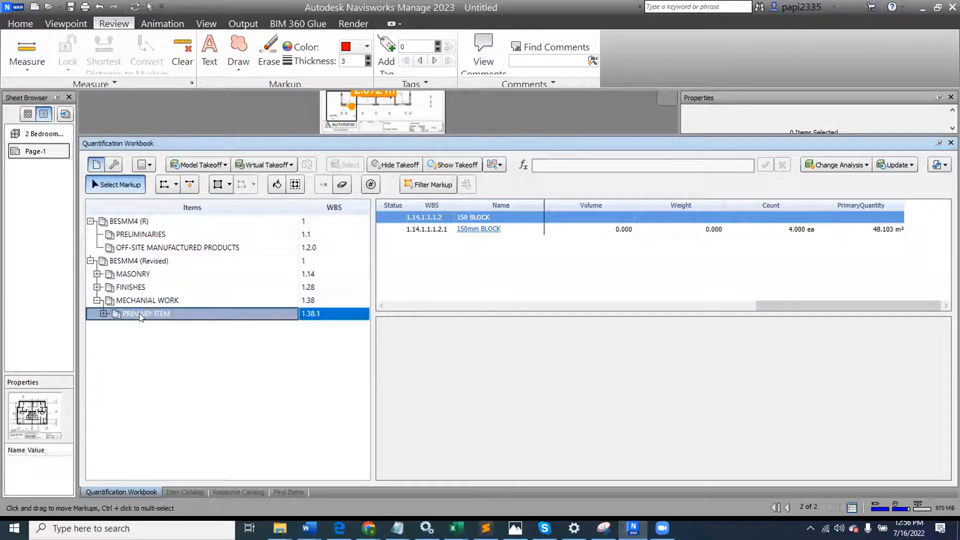
left_click(131, 301)
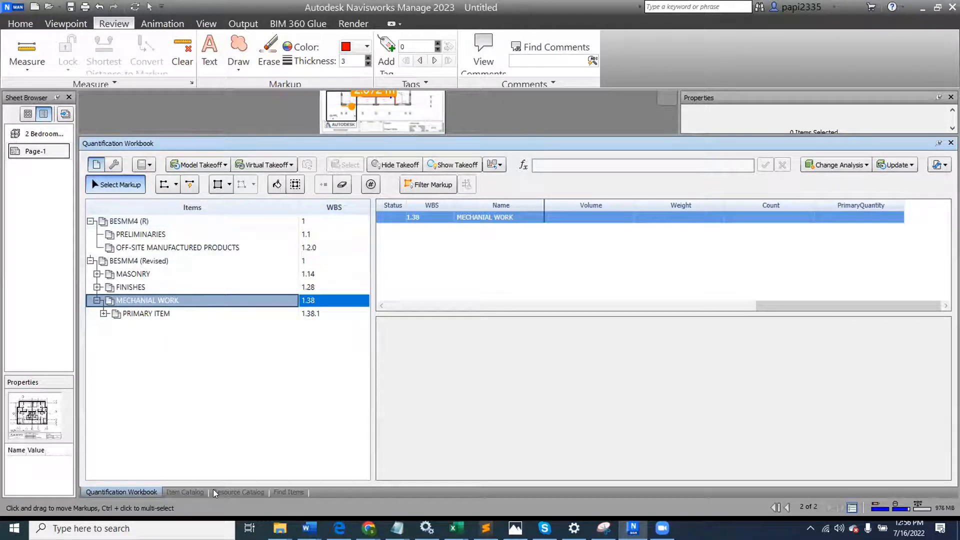
- In the Item Catalog, collapse MASONRY and add a group named PIPES under MECHANIAL WORK
left_click(188, 490)
scroll(119, 222, "up", 10)
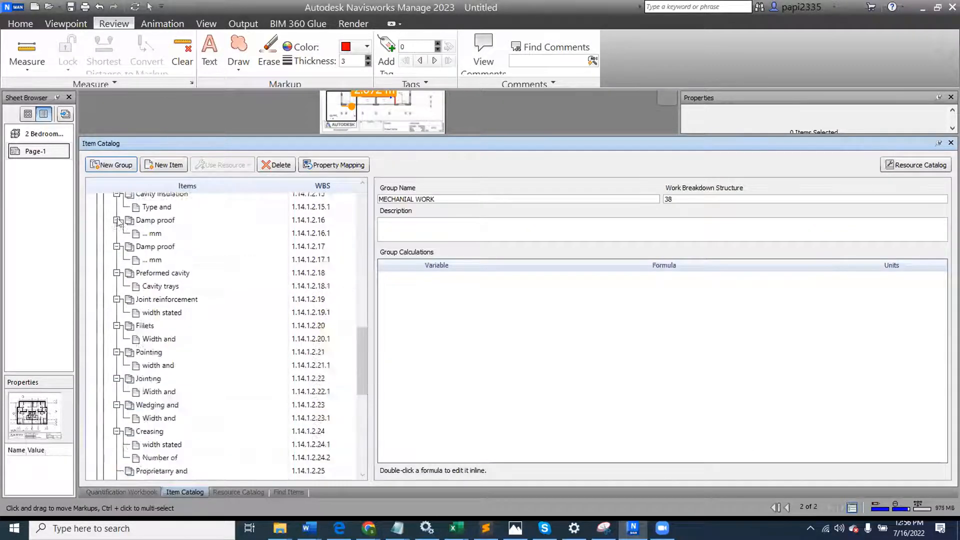
left_click(97, 225)
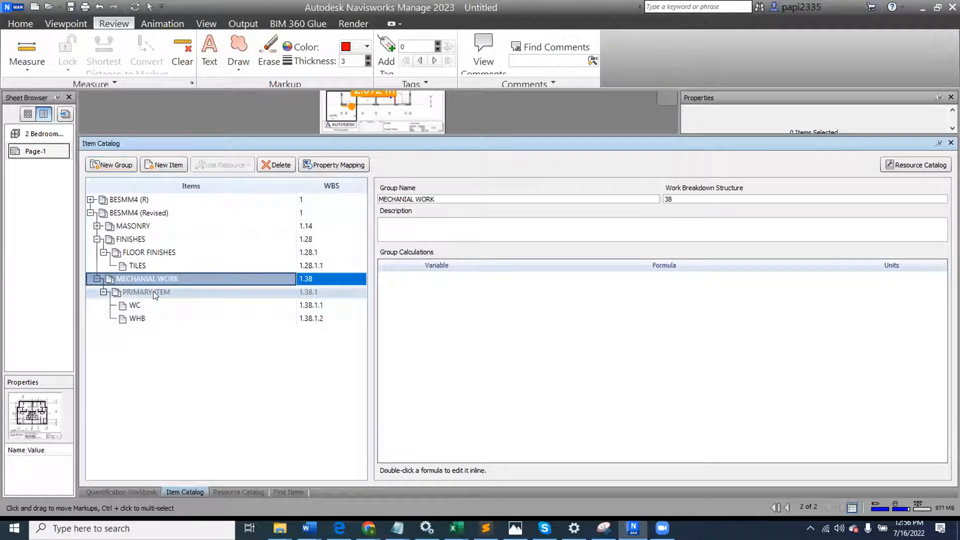
left_click(112, 164)
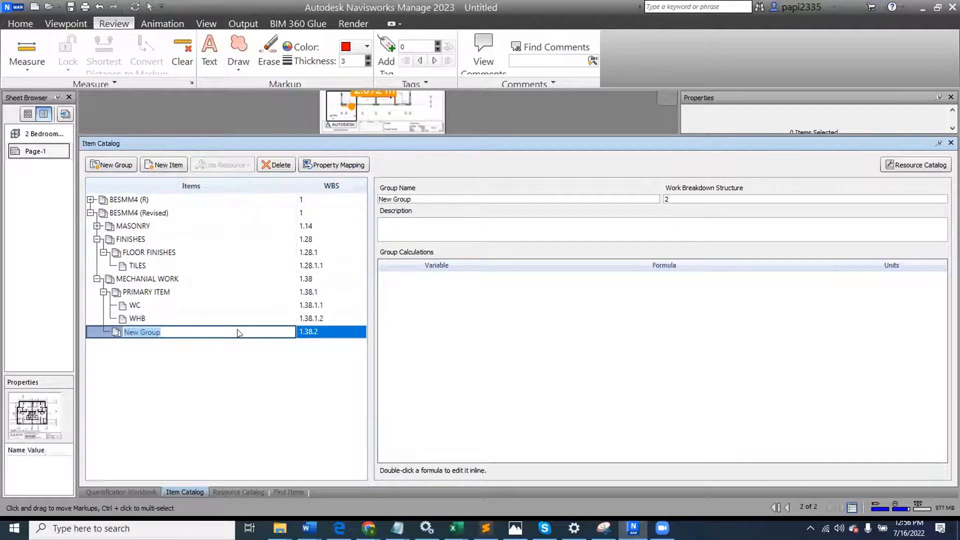
type("PIPES")
key("Return")
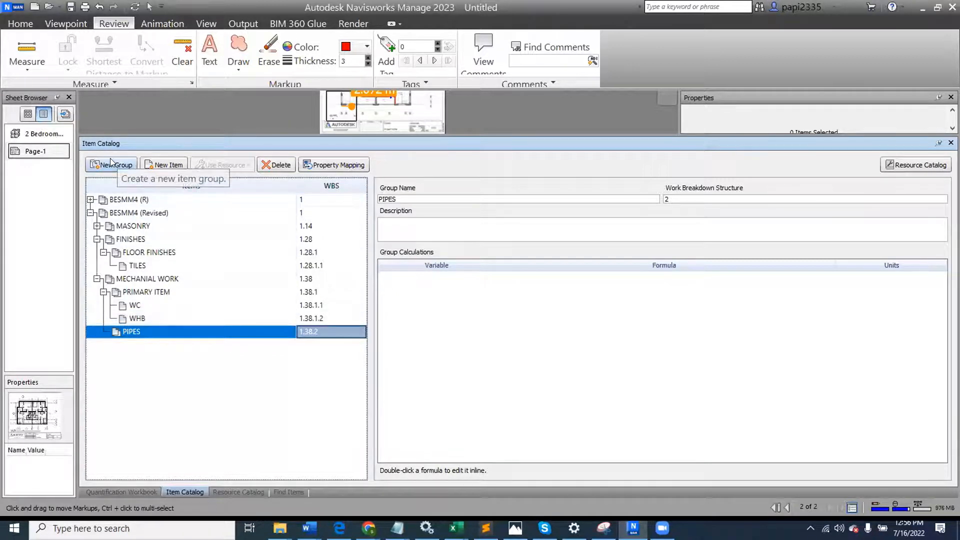
- Add a subgroup named 50MM PIPE inside the PIPES group
left_click(133, 166)
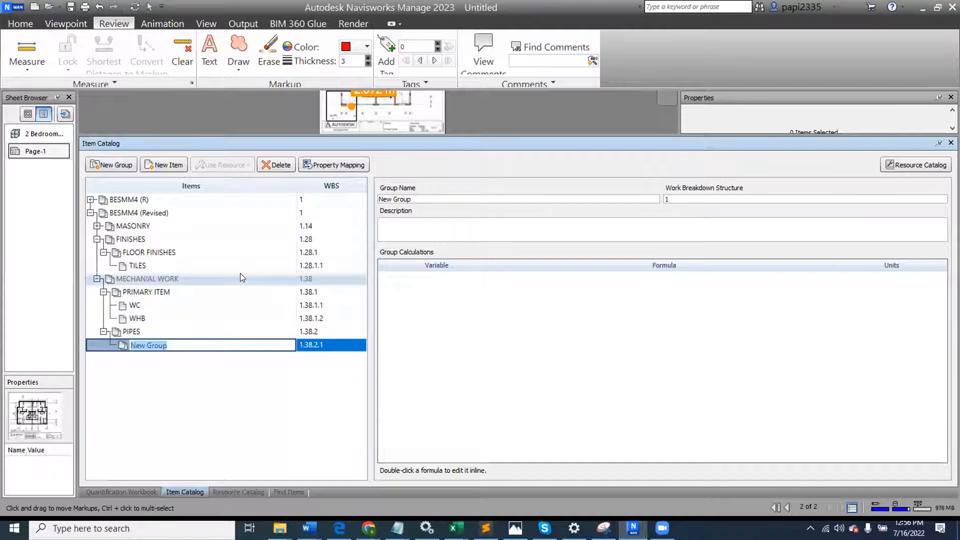
type("50MM PIPE")
key("Return")
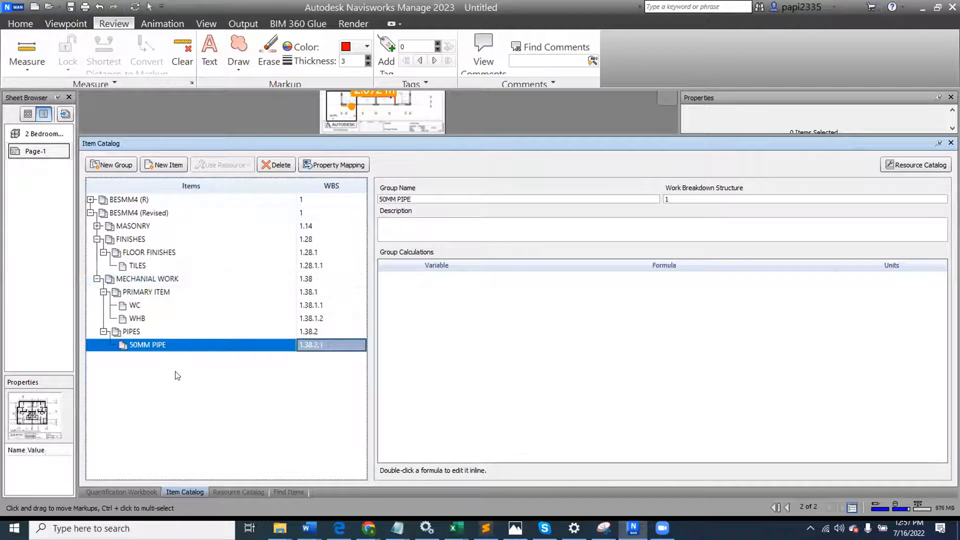
- Add two subgroups named PIPES and PIPE FITTINGS inside the 50MM PIPE group
left_click(121, 163)
type("PIPES")
key("Return")
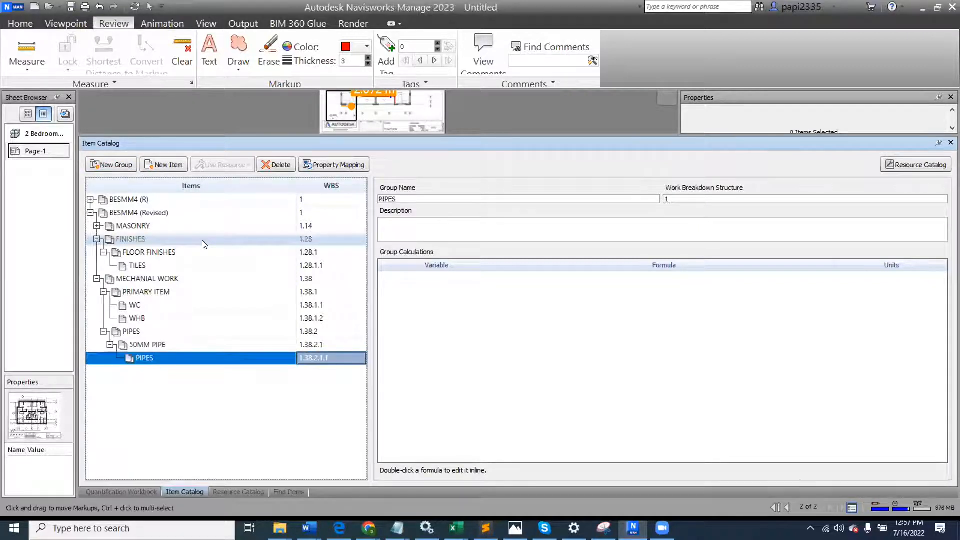
left_click(154, 345)
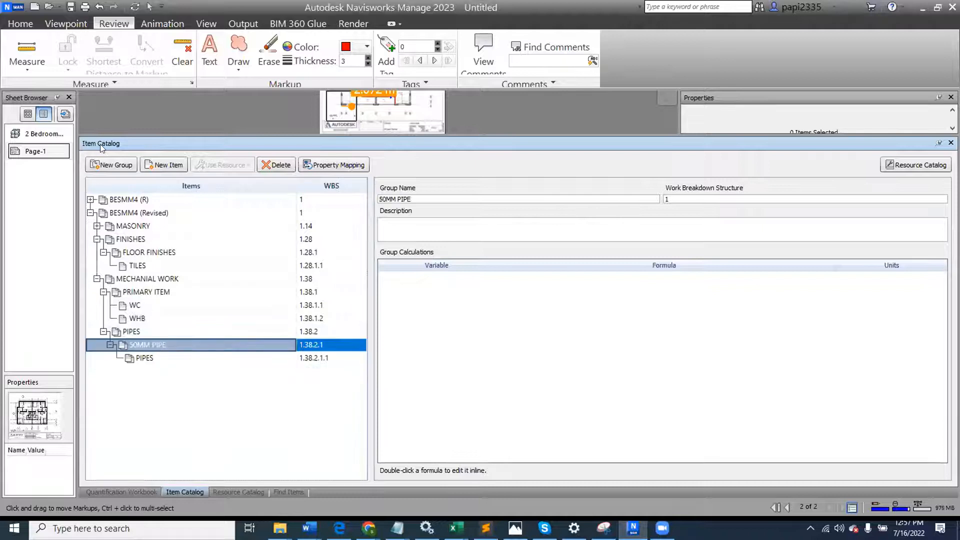
left_click(112, 164)
type("PIPE FITTINGS")
key("Return")
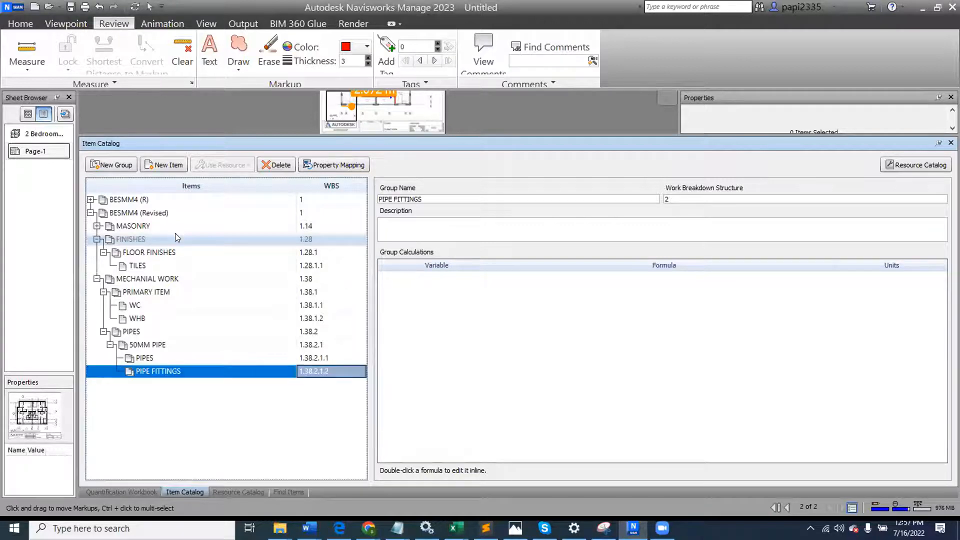
- Add a new item named 50MM PILE to the PIPES subgroup under 50MM PIPE
left_click(158, 357)
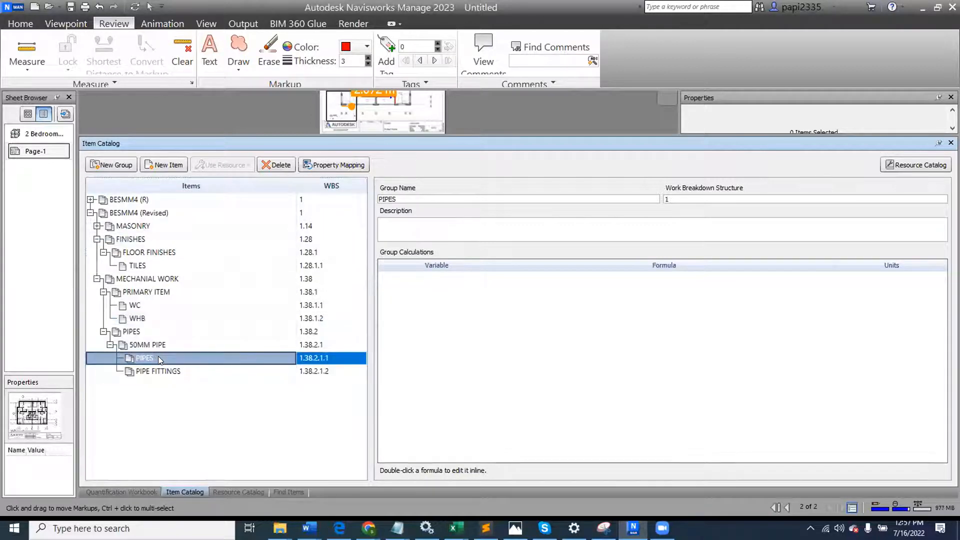
left_click(165, 370)
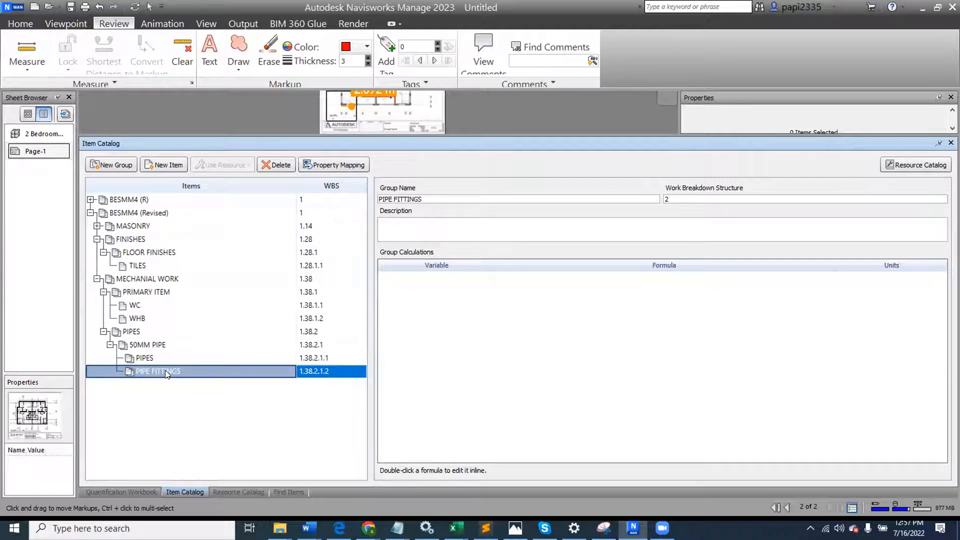
left_click(165, 356)
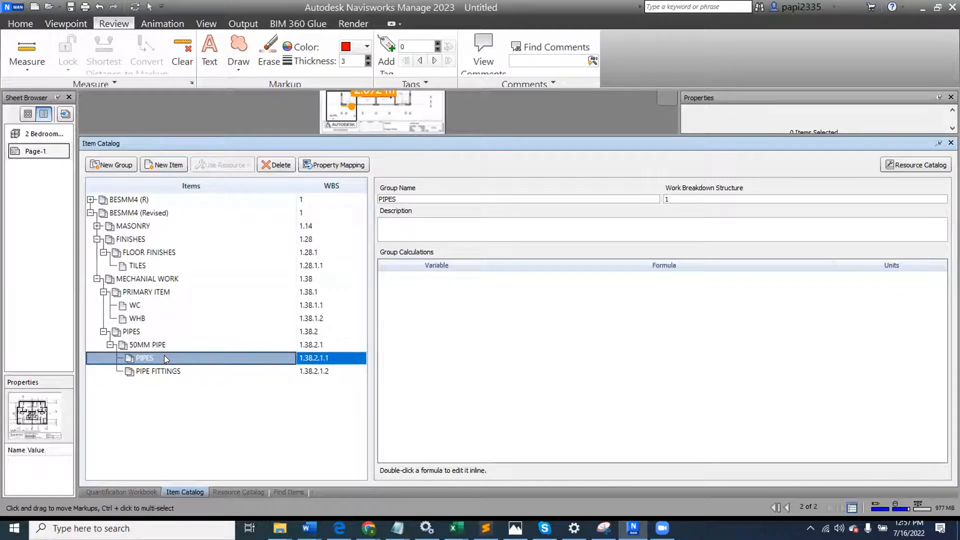
left_click(169, 165)
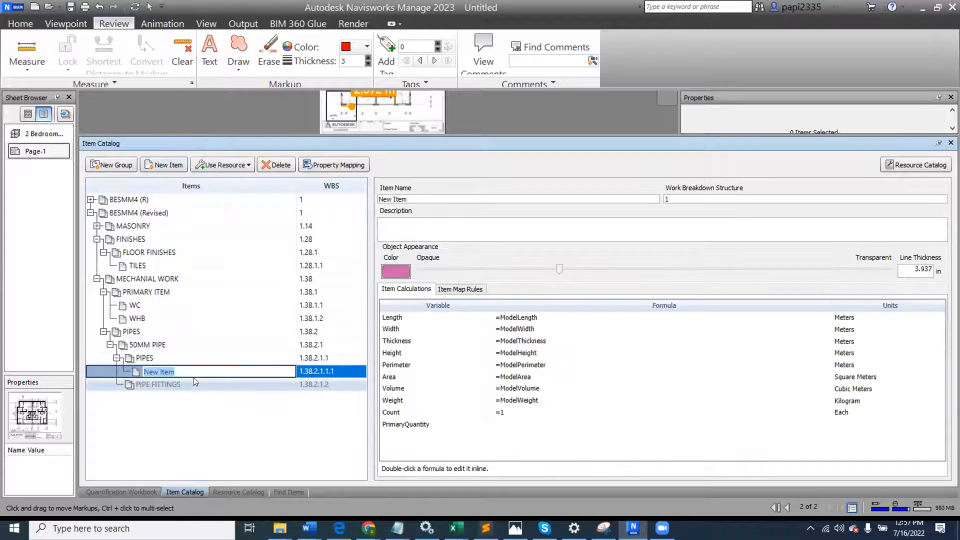
type("500M")
key("Left")
key("Left")
key("Left")
key("Left")
key("Left")
key("BackSpace")
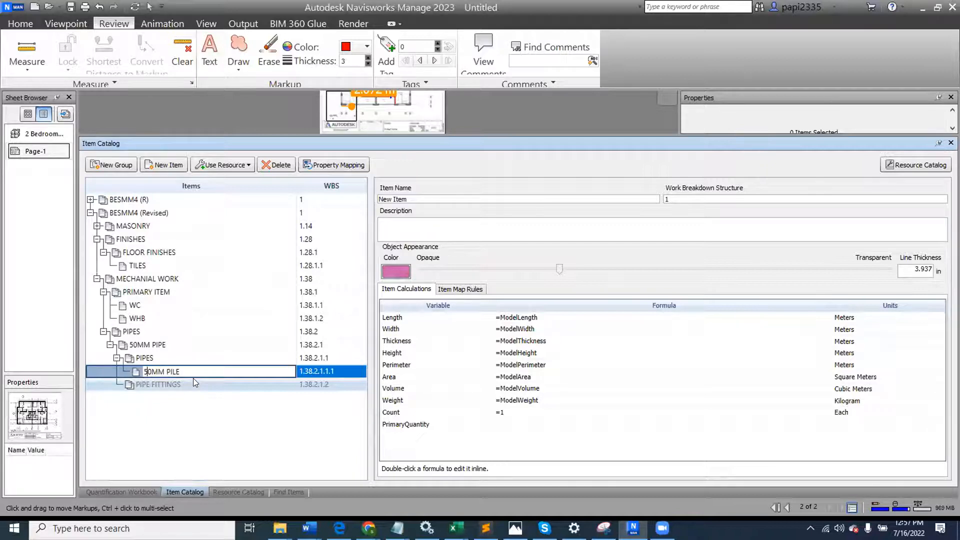
key("Return")
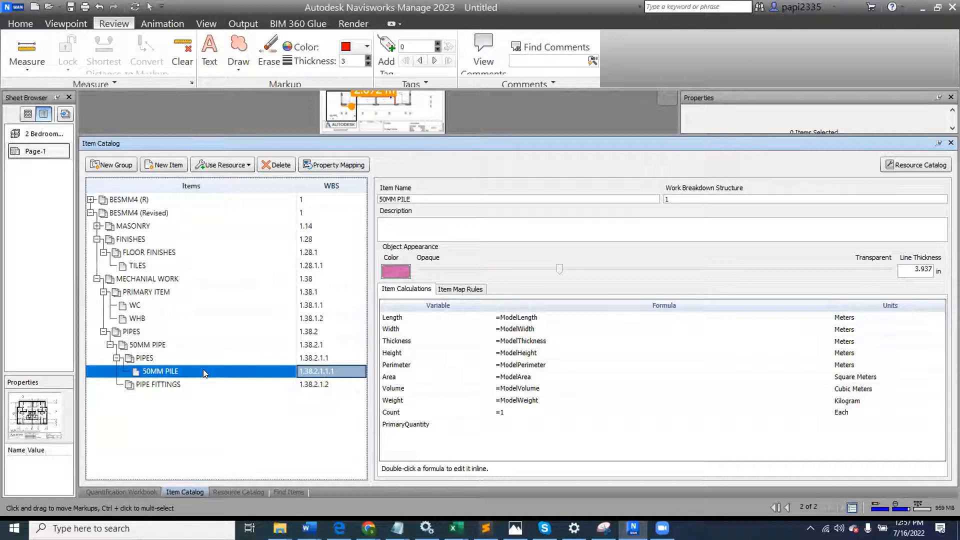
- Add a second item named 50MM PIPE HORIZONTAL to the same PIPES subgroup, below 50MM PILE
left_click(154, 359)
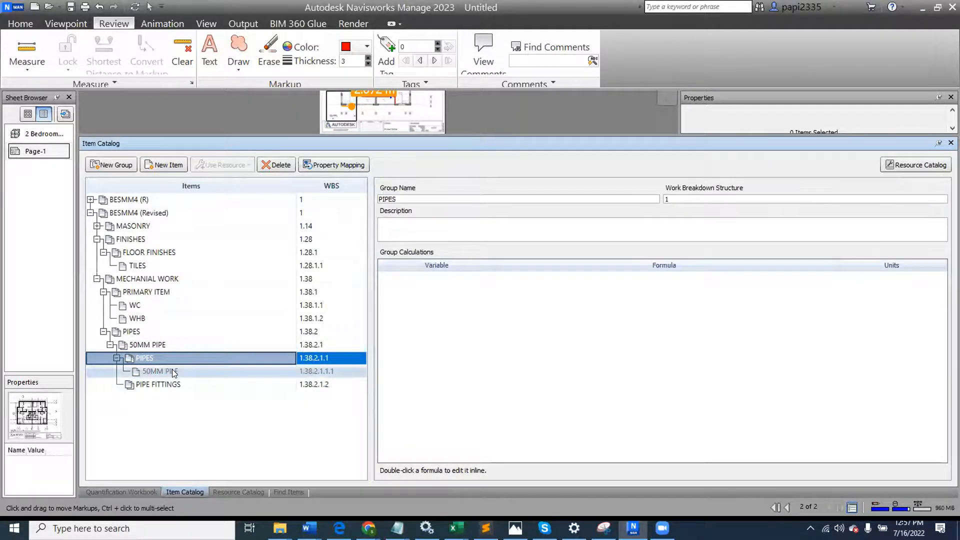
left_click(172, 370)
left_click(148, 166)
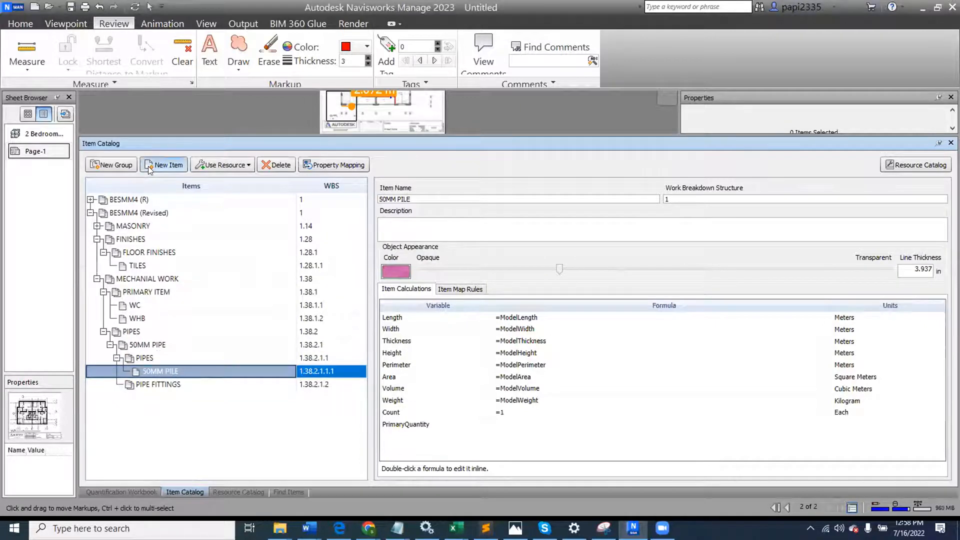
type("50MM ")
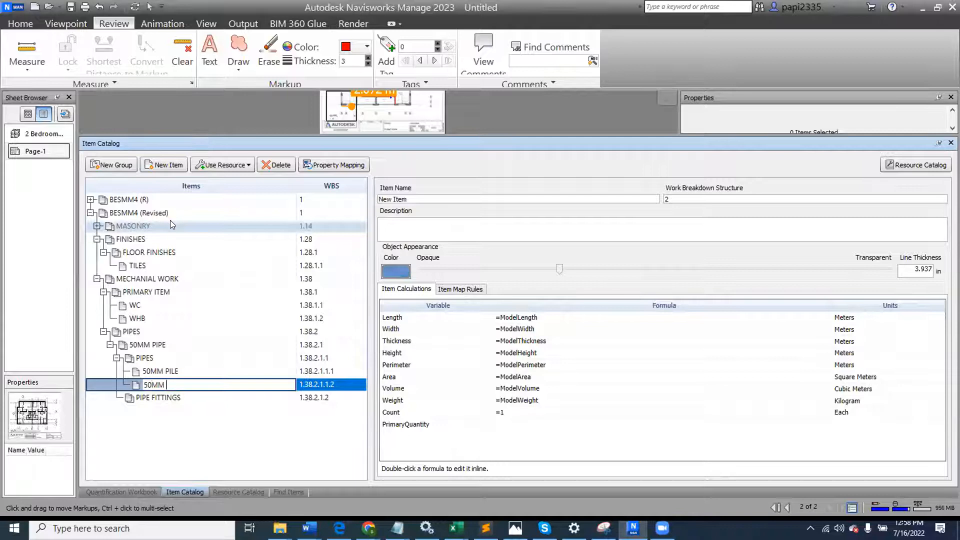
type("PIPE HORIZONTAL")
key("Return")
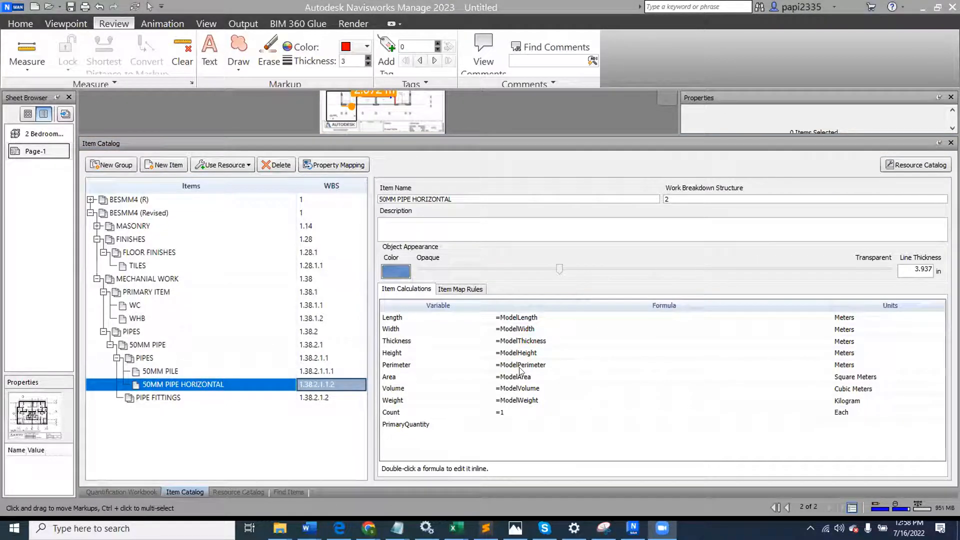
- Set the Height formula of the 50MM PIPE HORIZONTAL item to =3+0.6
left_click(621, 354)
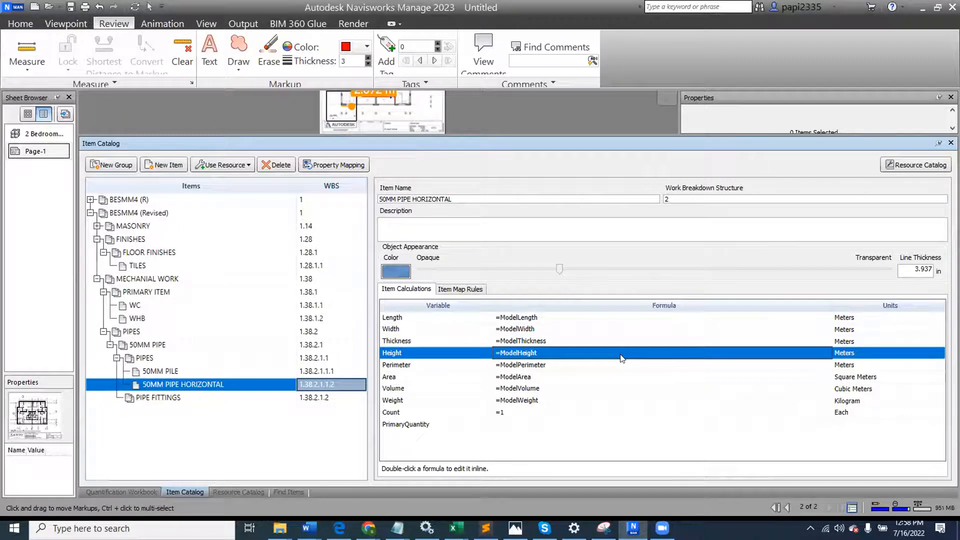
double_click(622, 356)
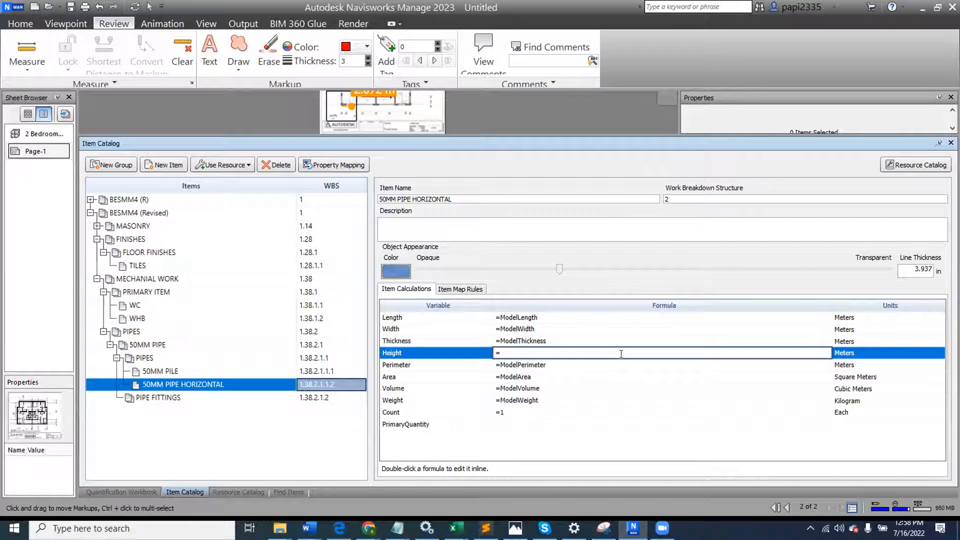
type("3+0.6")
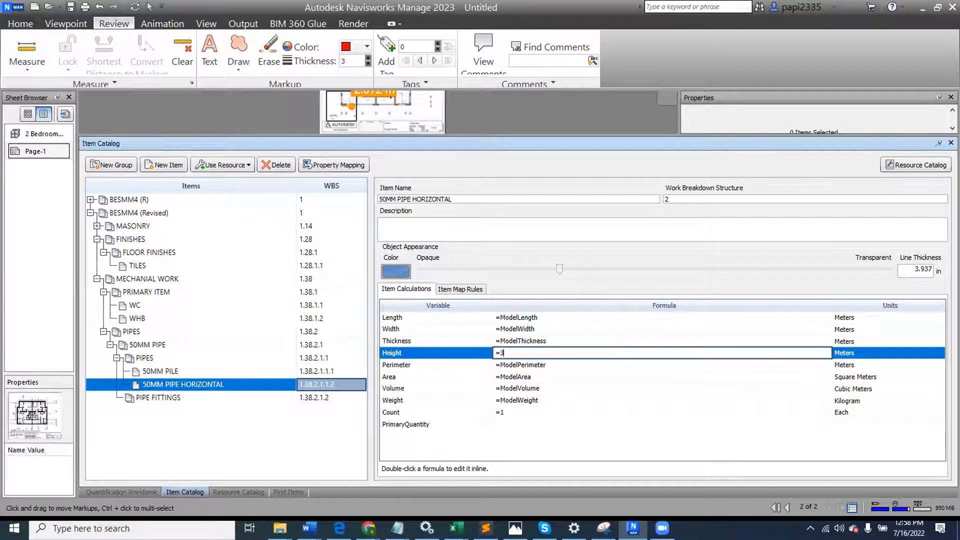
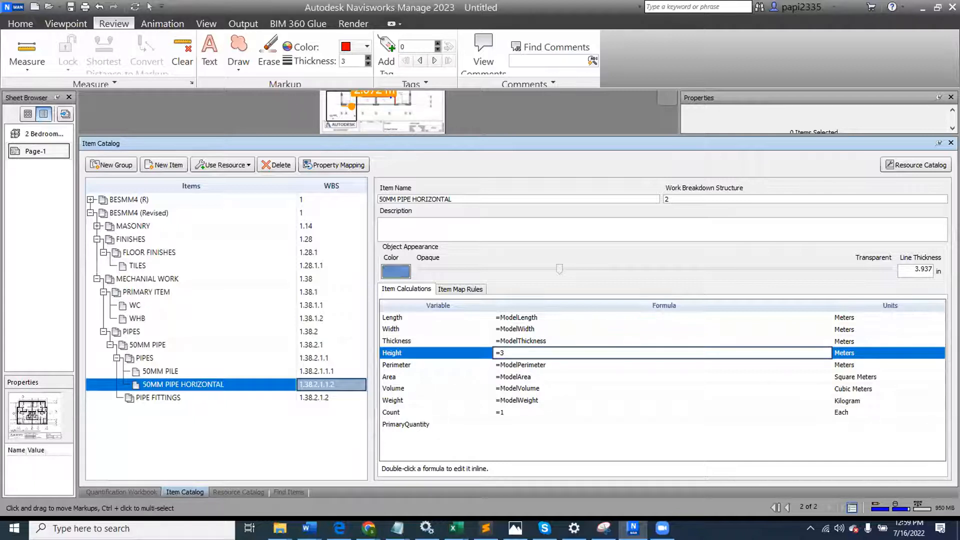
type("+0.6")
key("Return")
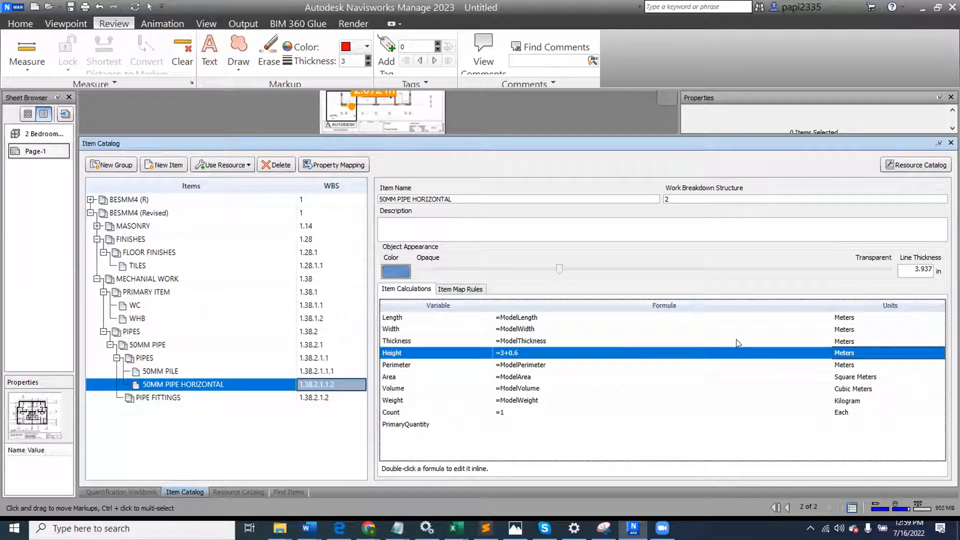
- Set the item's PrimaryQuantity formula to =Height*Count with Meters as its unit
left_click(534, 425)
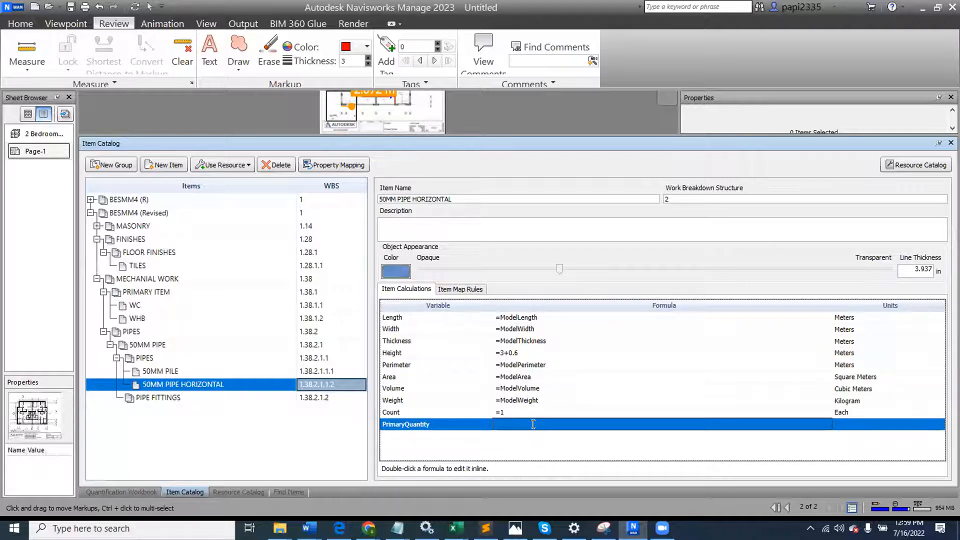
double_click(533, 425)
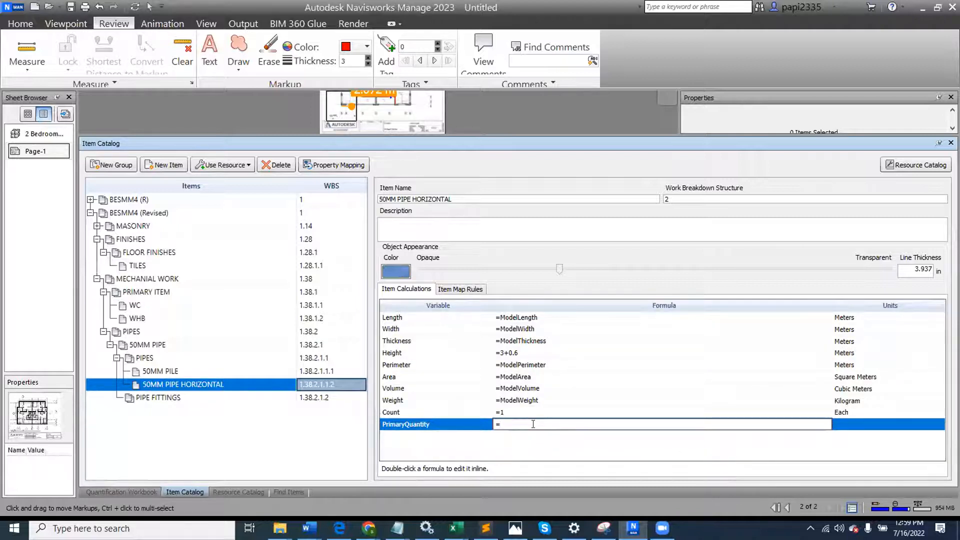
type("HEIGHT*COUNT")
key("Return")
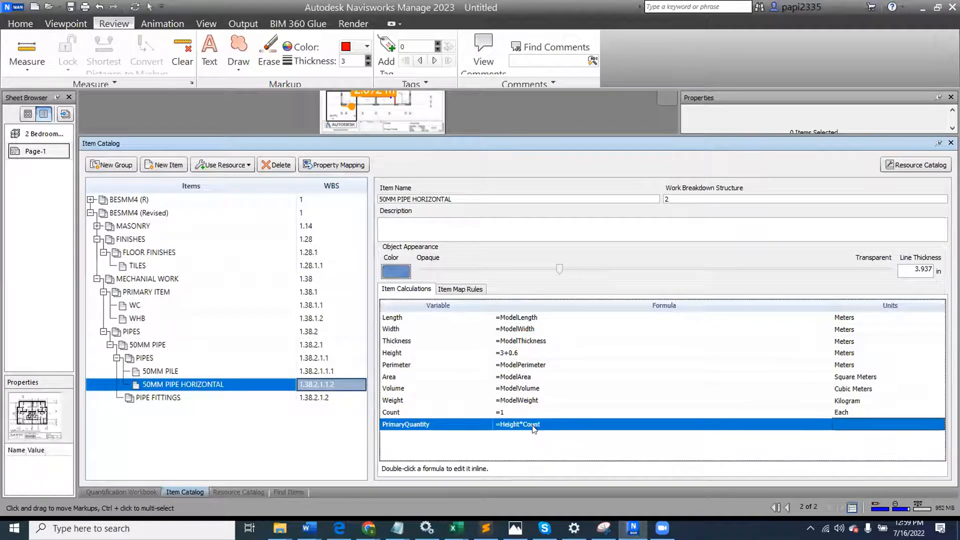
left_click(878, 425)
left_click(878, 425)
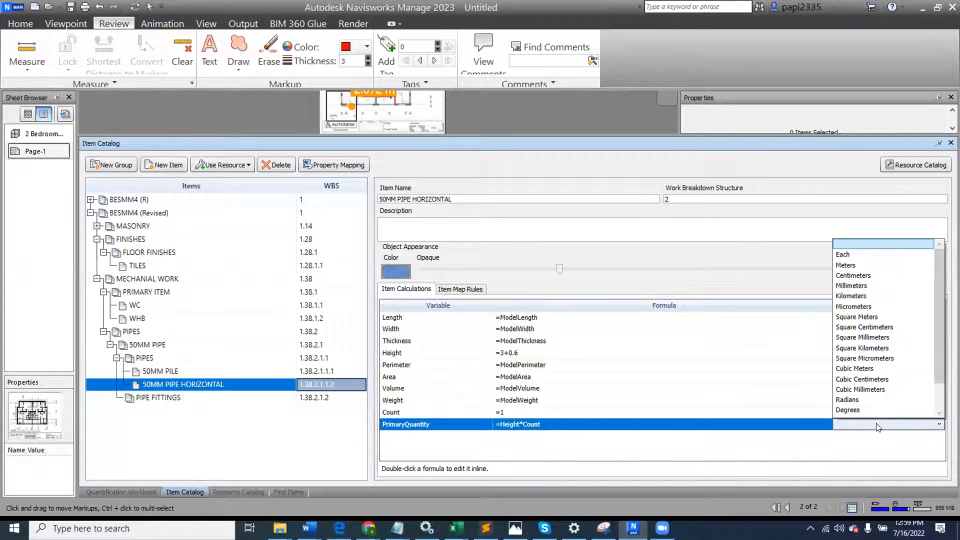
left_click(850, 265)
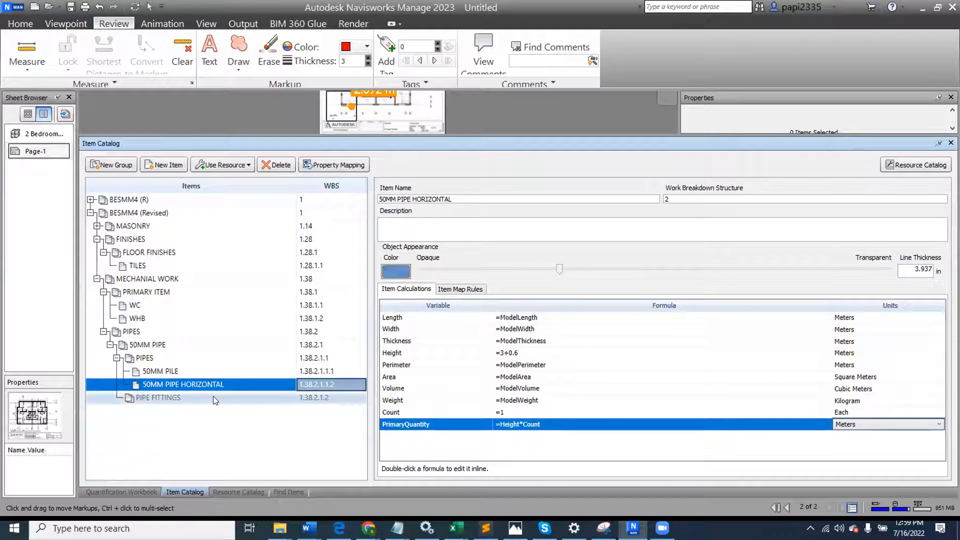
- Rename the 50MM PIPE HORIZONTAL item as 50MM PIPE VERTICAL
left_click(218, 382)
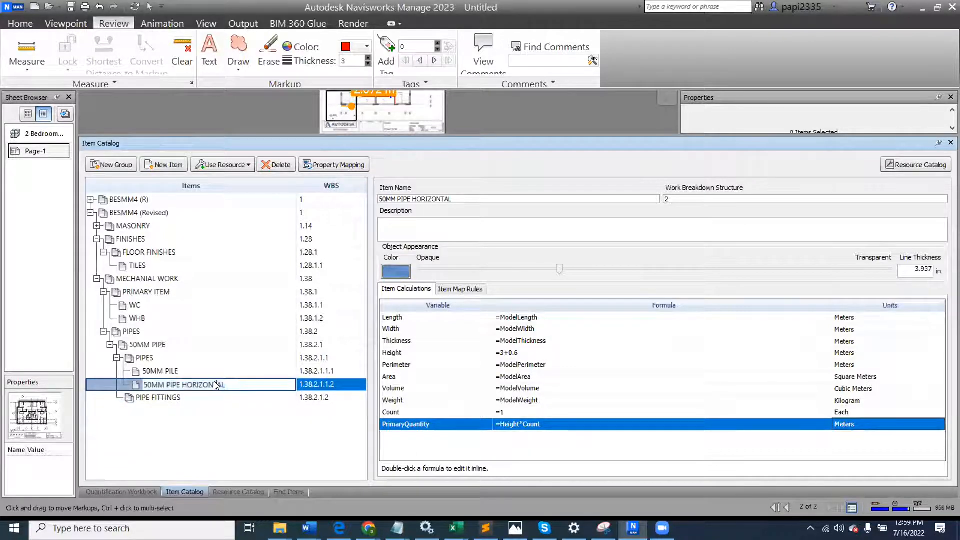
left_click_drag(239, 385, 187, 387)
type("VERTICAL")
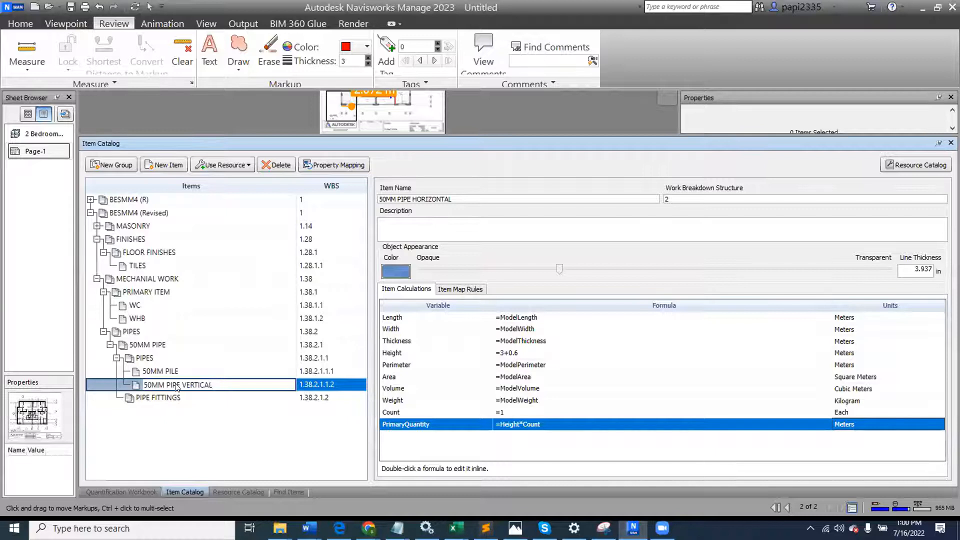
key("Return")
- Rename the 50MM PILE item as 50MM PIPE HORIZONTAL
left_click(184, 370)
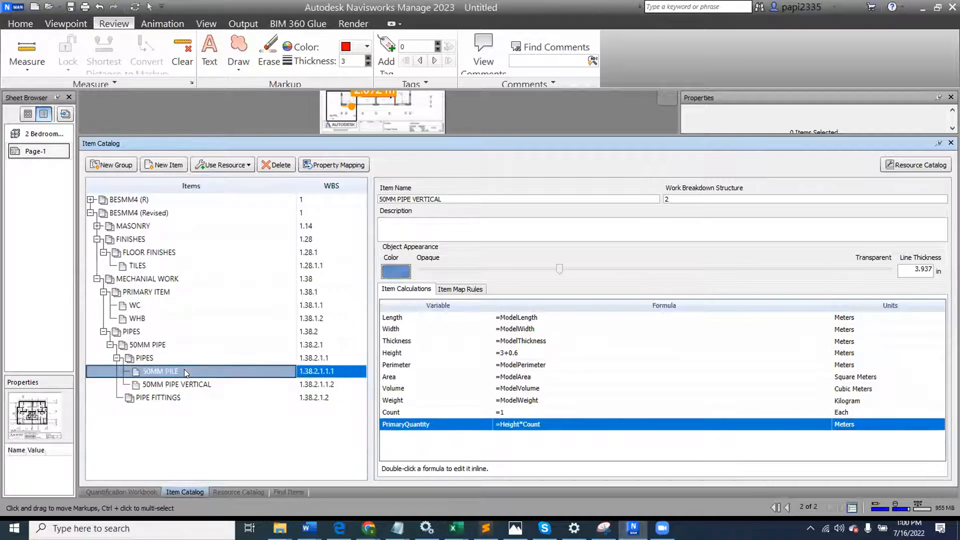
left_click(194, 371)
left_click(194, 371)
type("HRO")
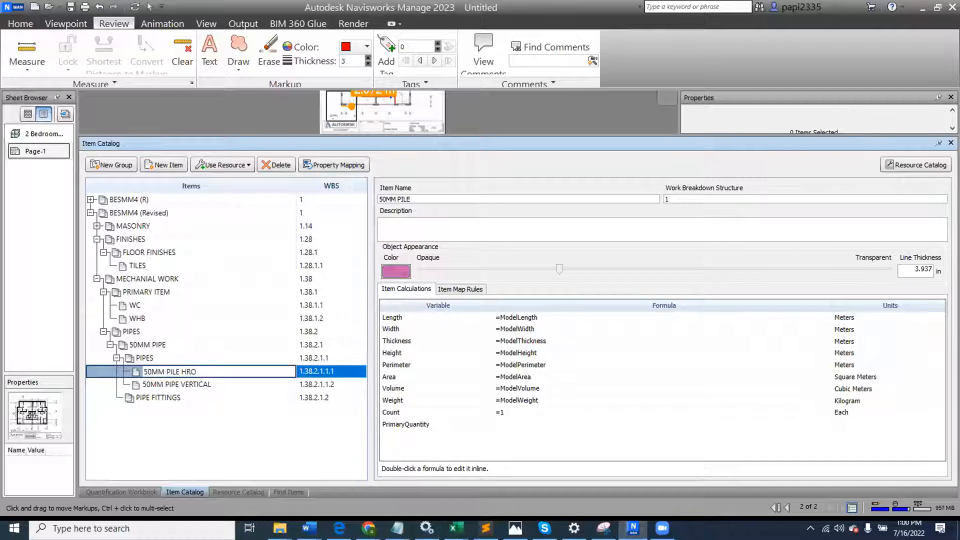
key("BackSpace")
key("BackSpace")
type("ORIZONTAL")
key("Left")
key("BackSpace")
type("P")
key("Return")
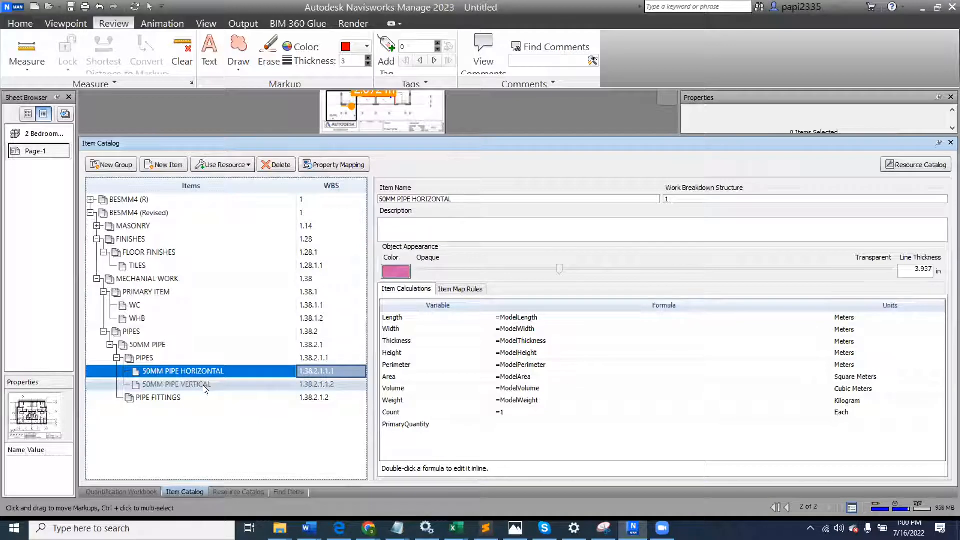
- Show the floor plan above a smaller Quantification Workbook and select the 50MM PIPE HORIZONTAL item there
left_click(192, 385)
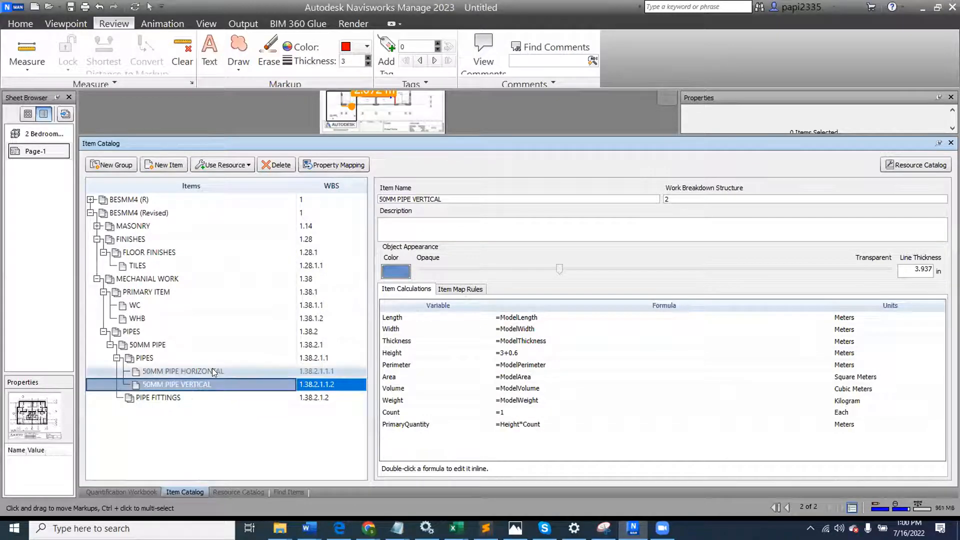
left_click(196, 371)
left_click(127, 489)
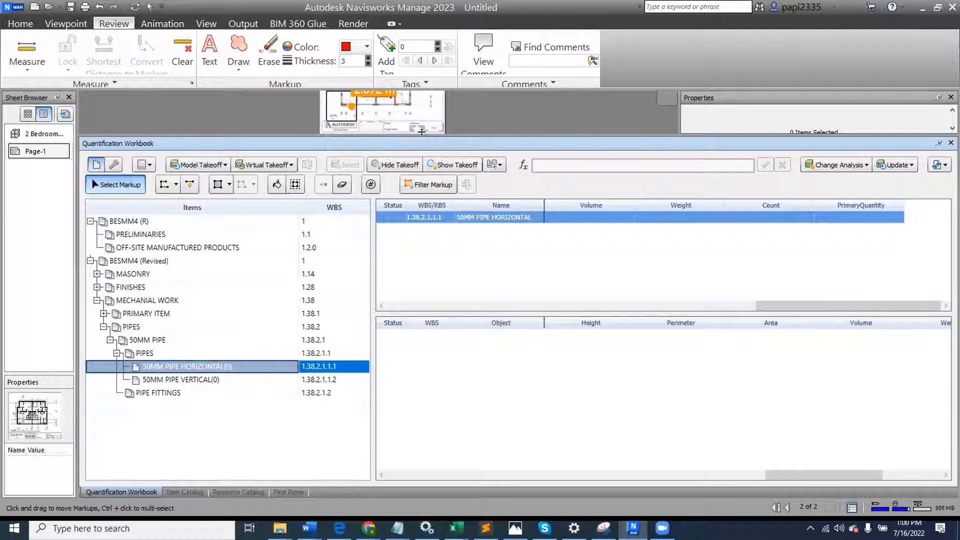
left_click_drag(424, 340, 424, 343)
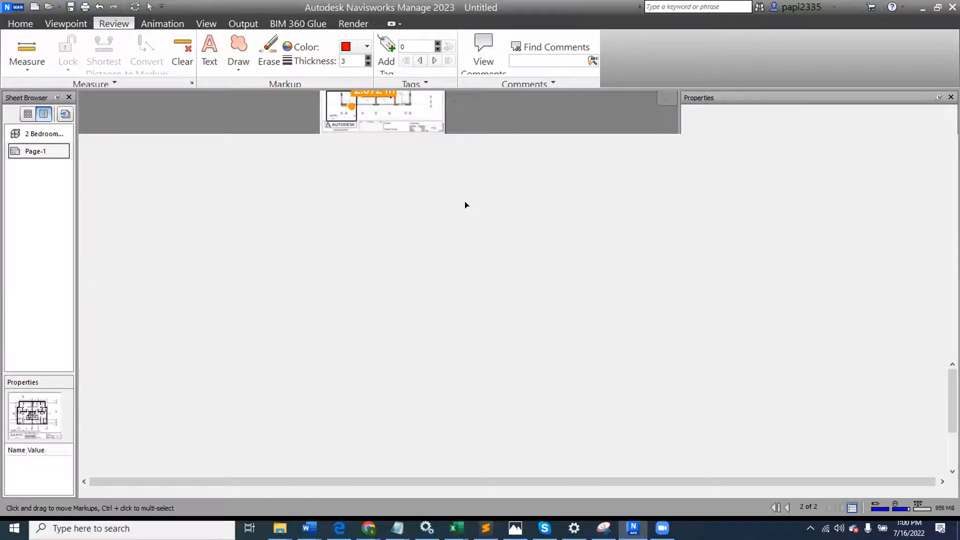
scroll(492, 199, "down", 2)
middle_click_drag(493, 200, 320, 280)
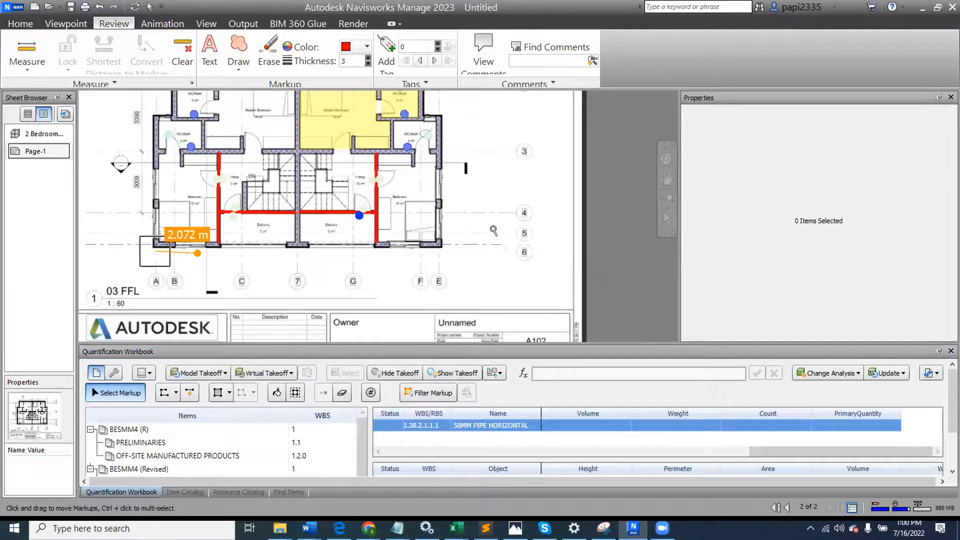
scroll(495, 230, "up", 5)
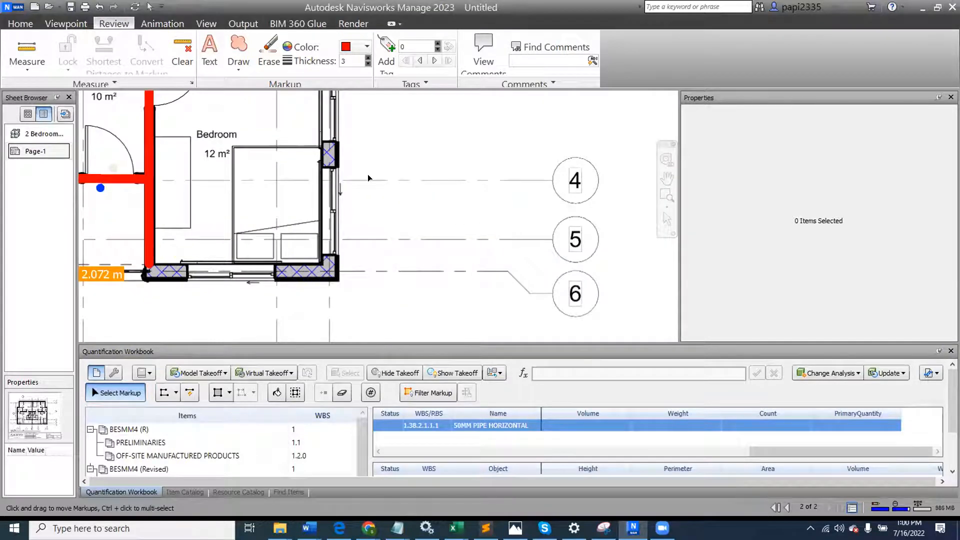
middle_click_drag(423, 278, 449, 243)
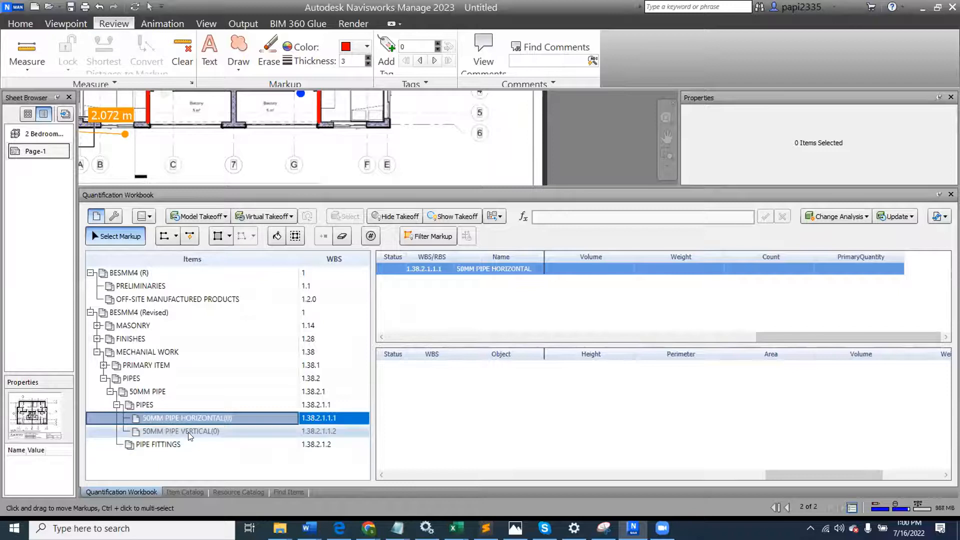
left_click(188, 431)
left_click(188, 418)
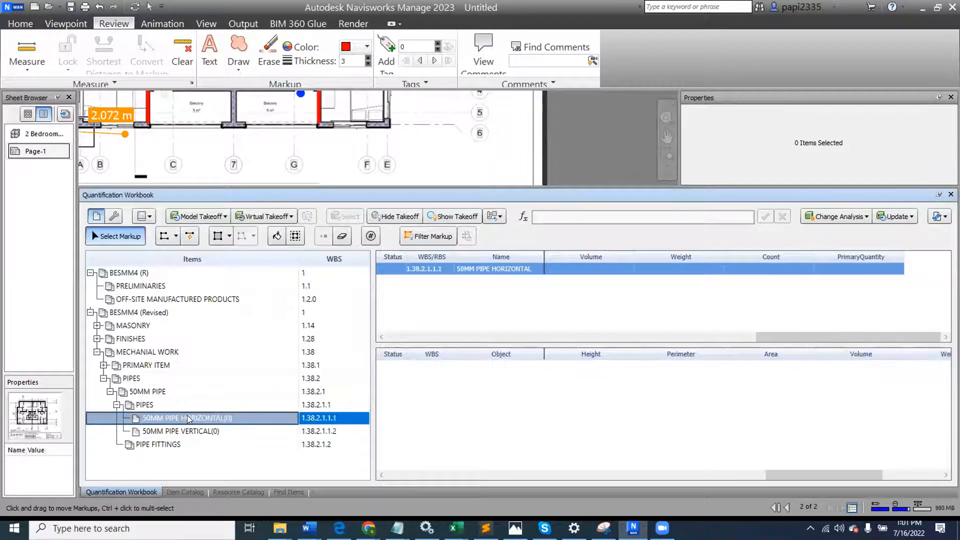
- Trace a polyline takeoff for 50MM PIPE HORIZONTAL from the grid 6 bubble along its gridline to the building's outer wall corner
left_click(168, 237)
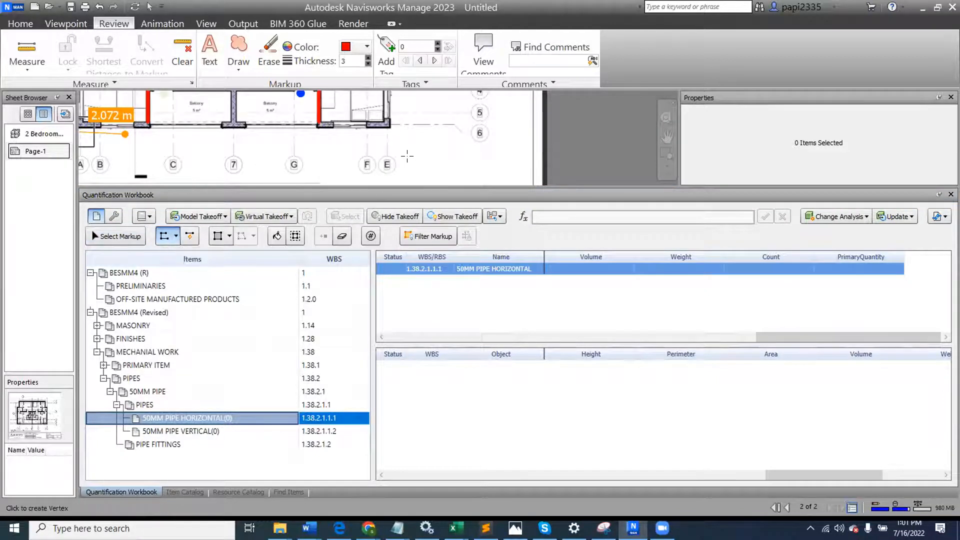
scroll(407, 145, "up", 3)
scroll(488, 163, "up", 3)
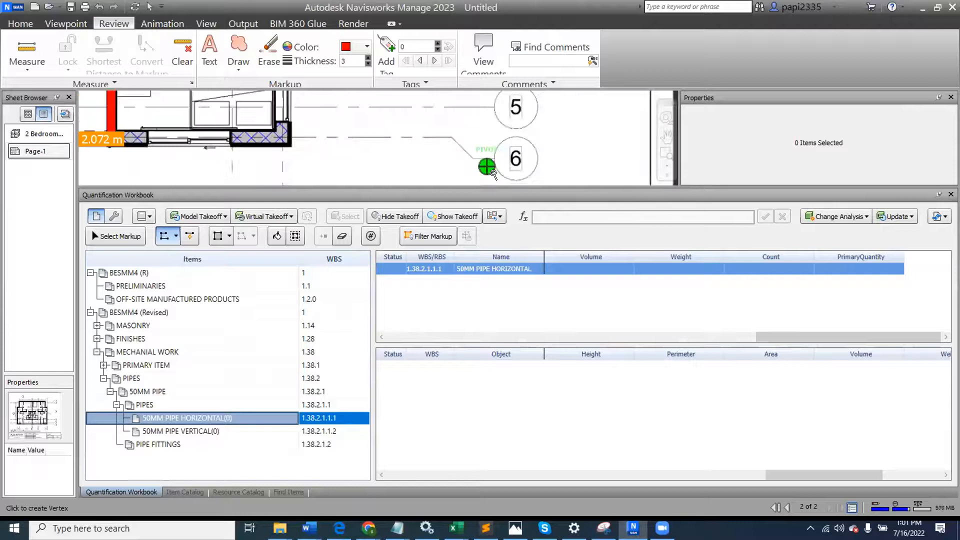
left_click(498, 154)
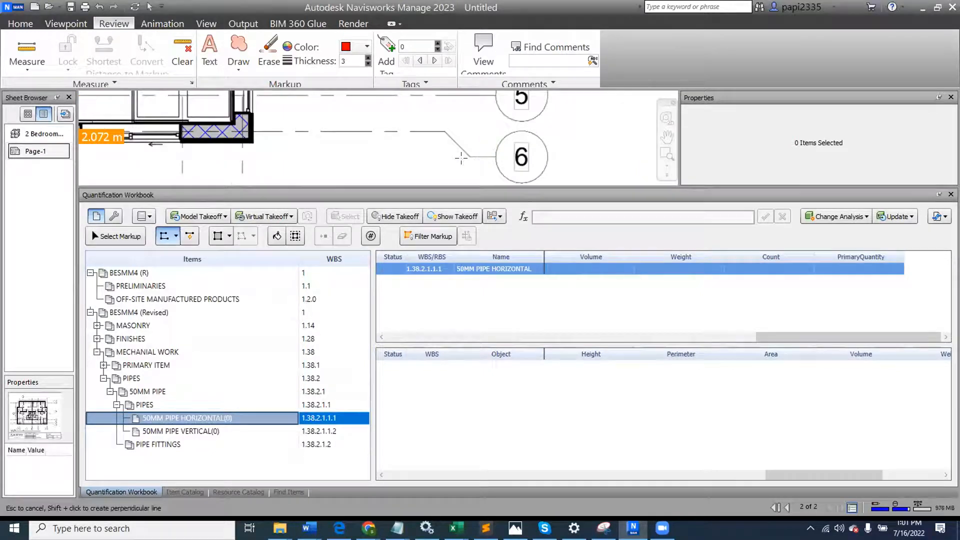
scroll(465, 156, "up", 2)
left_click(467, 156)
left_click(433, 119)
scroll(433, 119, "down", 1)
middle_click_drag(287, 126, 445, 126)
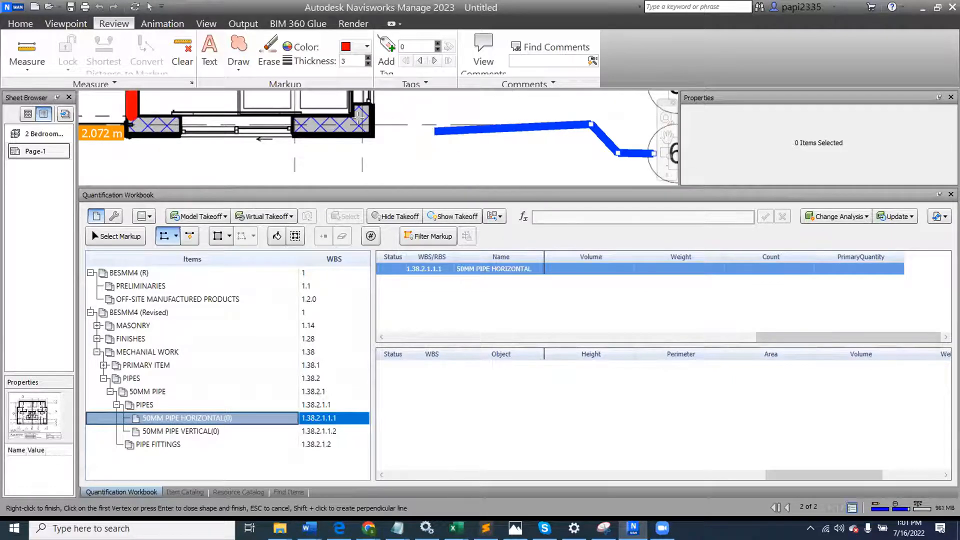
scroll(358, 118, "down", 1)
left_click(357, 119)
right_click(357, 120)
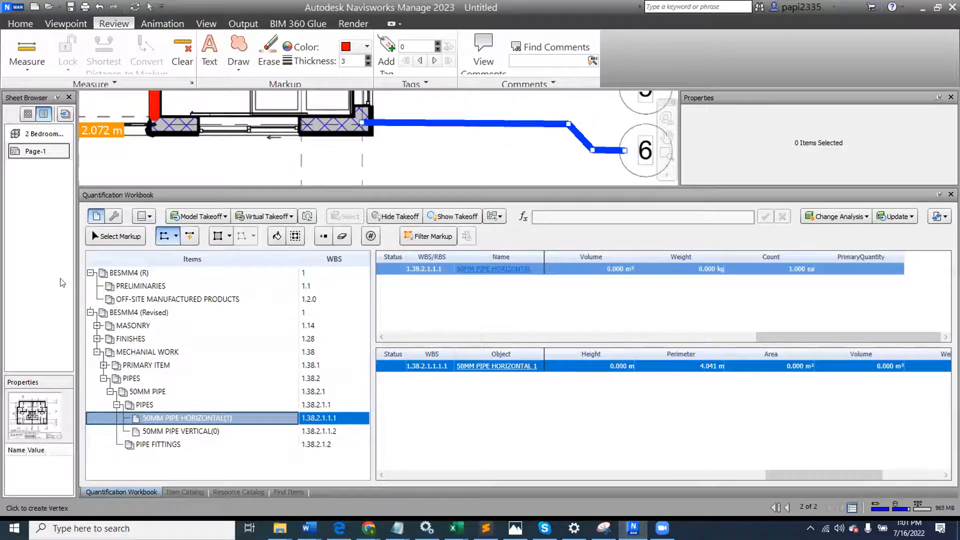
left_click(116, 236)
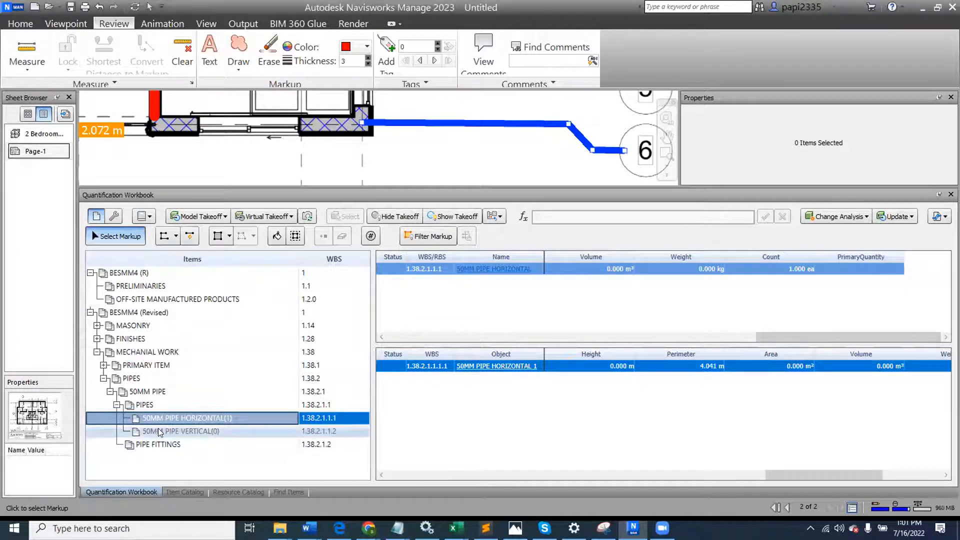
- Add a count takeoff for 50MM PIPE VERTICAL at the same wall corner and check its PrimaryQuantity
left_click(175, 431)
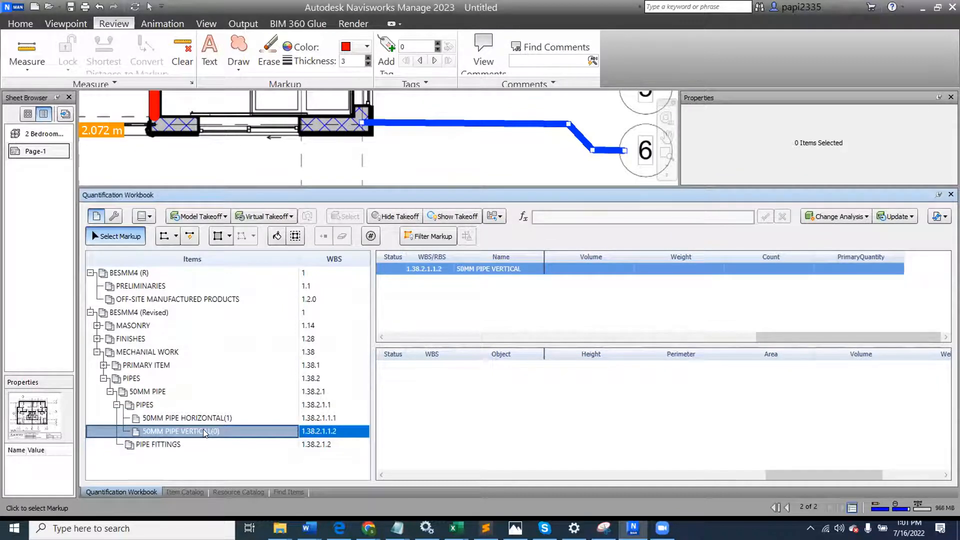
left_click(371, 236)
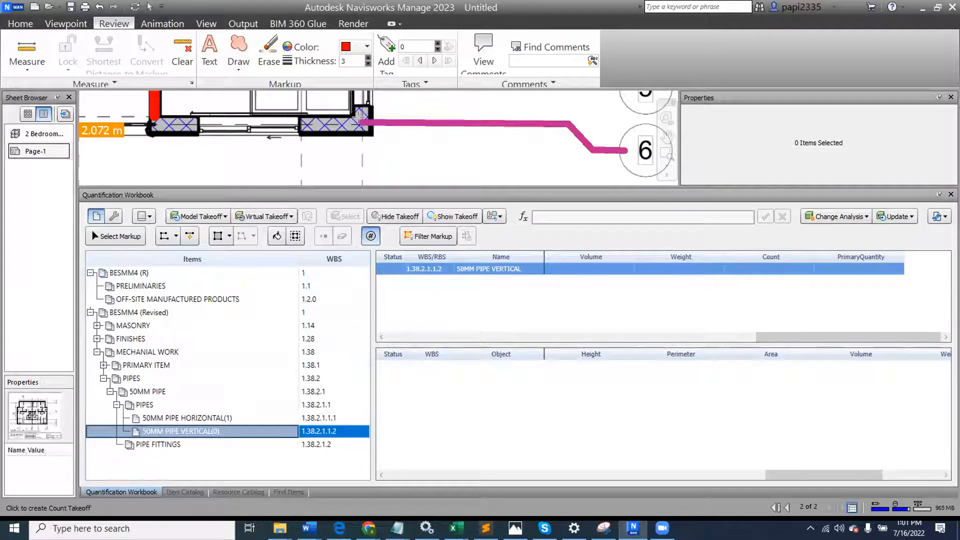
left_click(360, 119)
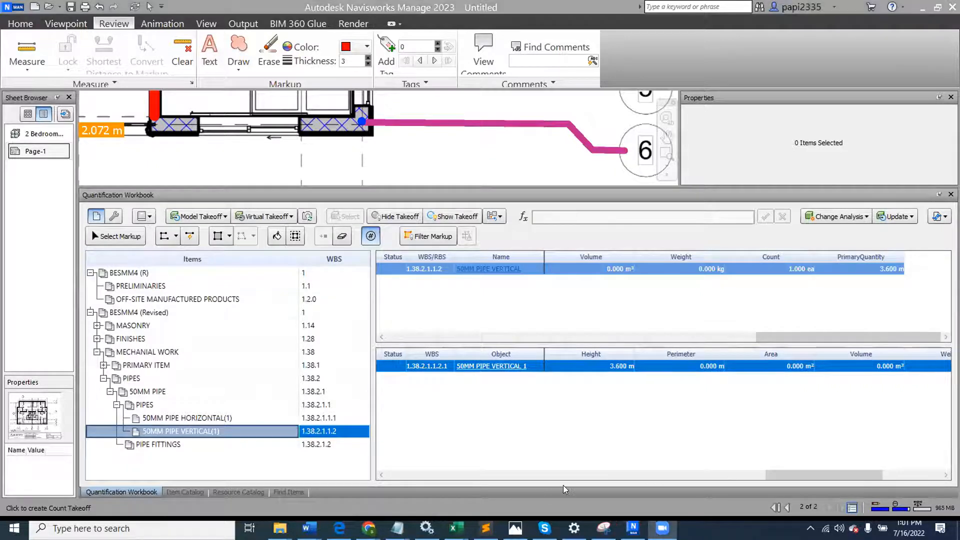
left_click_drag(772, 475, 827, 478)
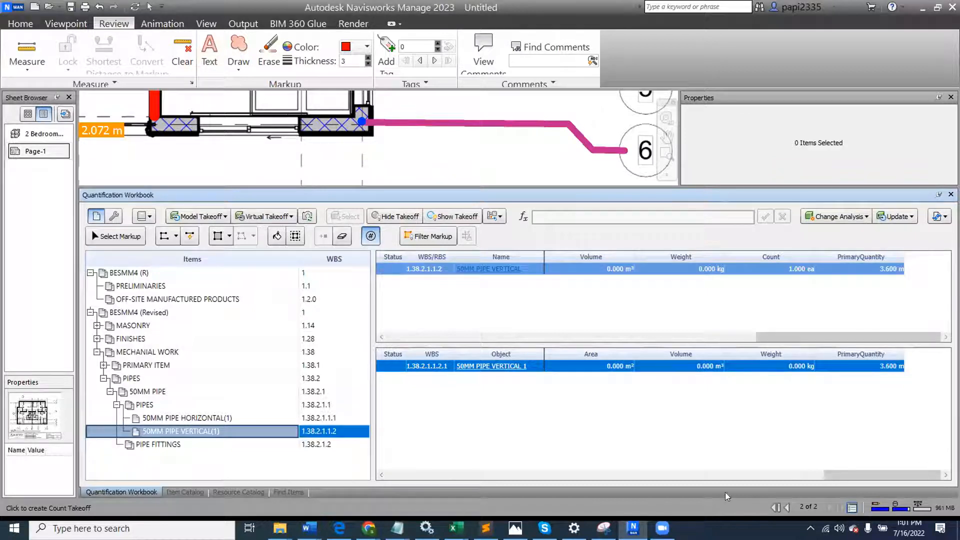
mouse_move(838, 477)
left_mouse_down()
mouse_move(910, 479)
mouse_move(803, 481)
mouse_move(890, 479)
left_mouse_up()
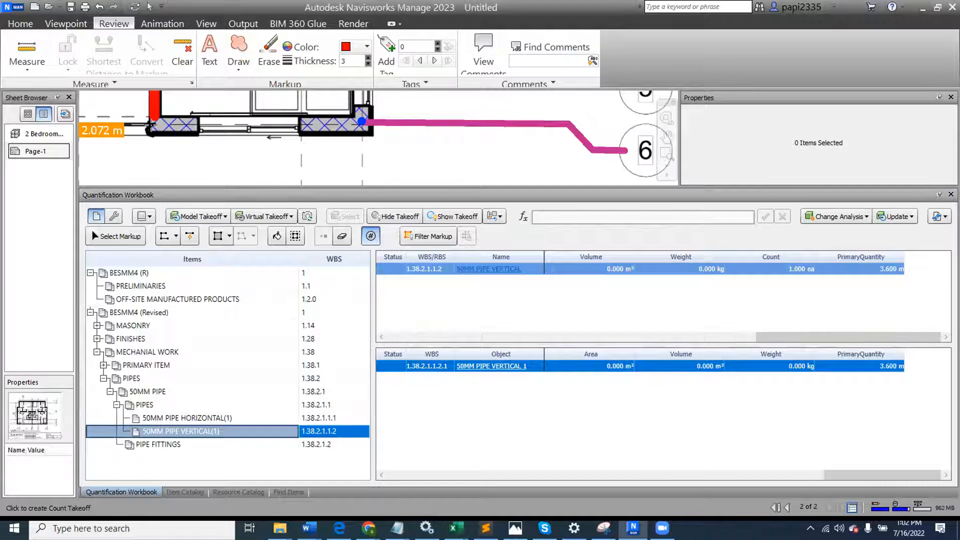
- Count three more 50MM PIPE VERTICAL points at the right, middle and left wall piers along the balcony front
left_click(151, 126)
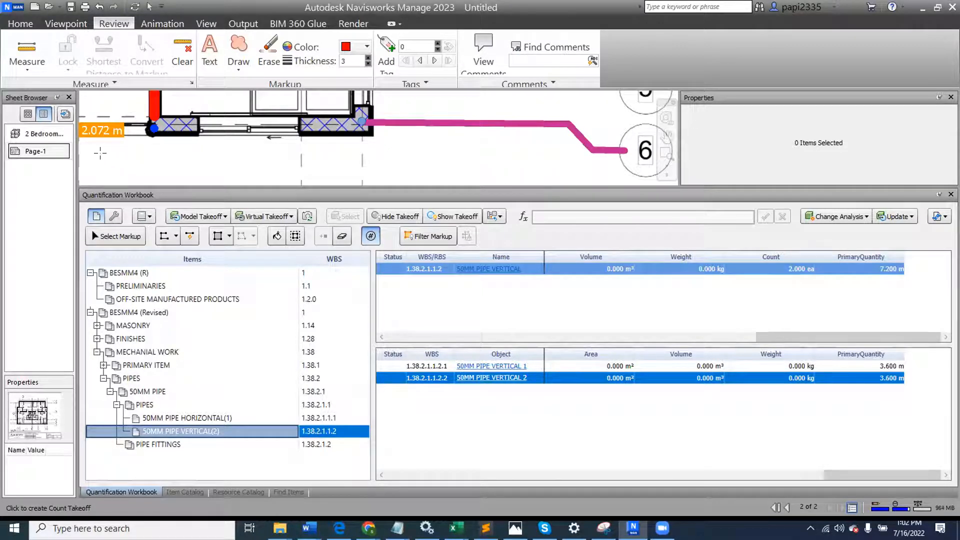
middle_click_drag(100, 154, 468, 161)
left_click(233, 135)
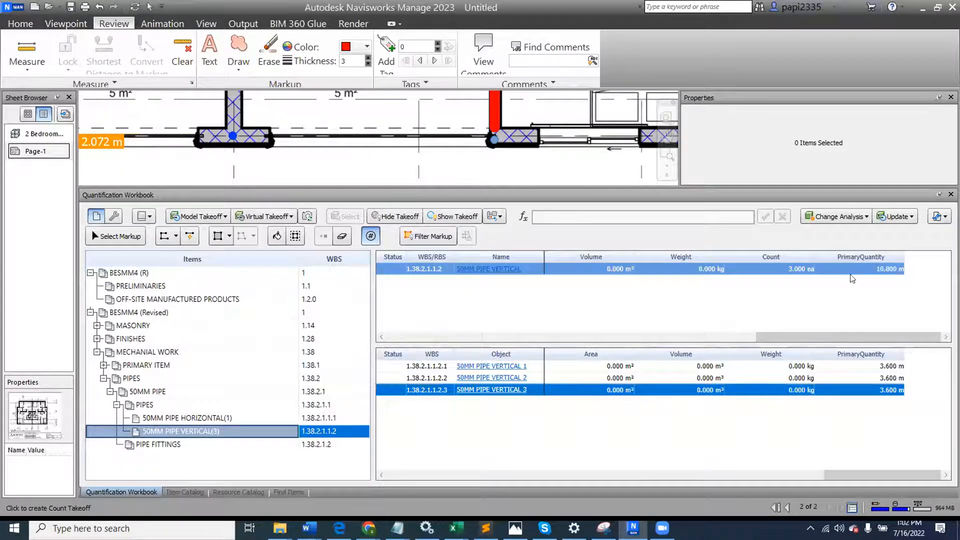
middle_click_drag(203, 135, 464, 146)
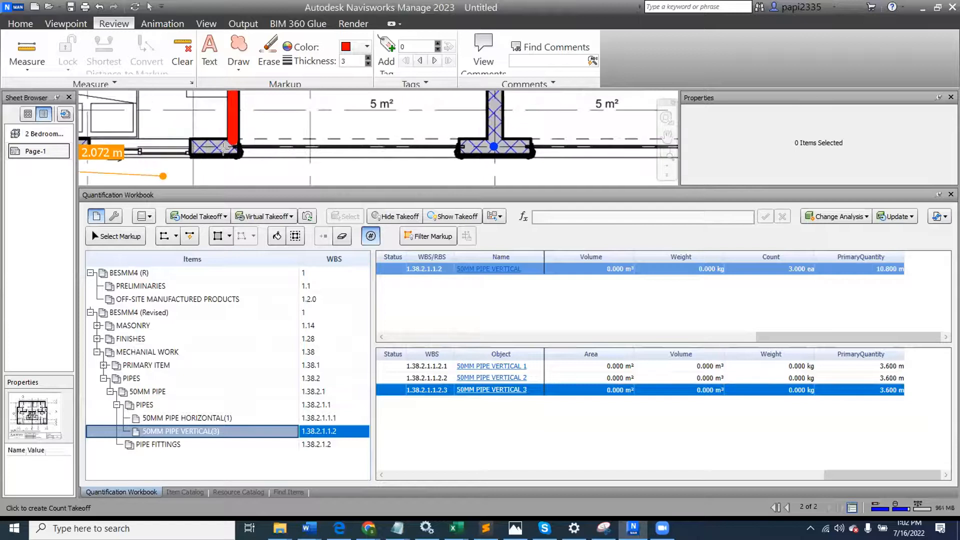
left_click(223, 147)
- Trace a second 50MM PIPE HORIZONTAL polyline from grid bubble E to the wall corner, along the front wall, ending just below the balcony pier
scroll(345, 120, "down", 4)
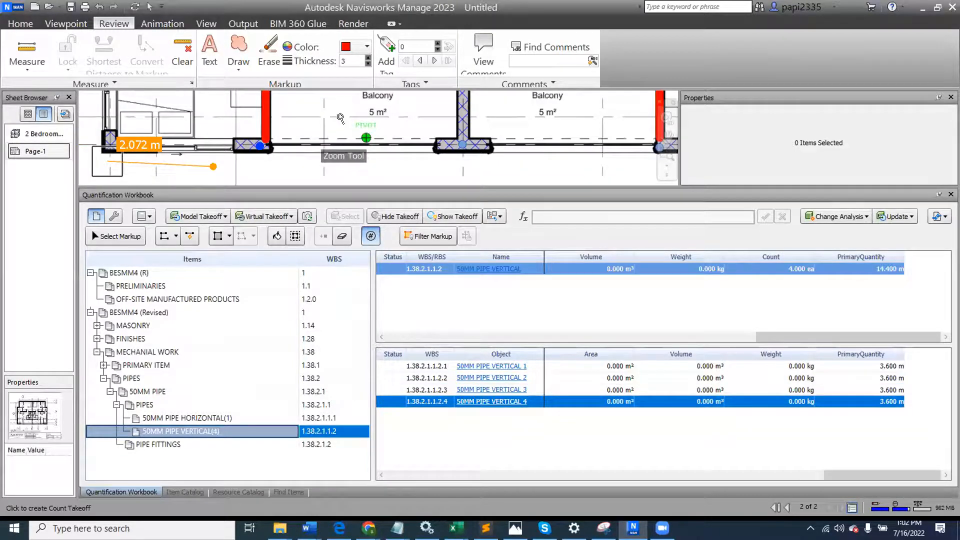
middle_click_drag(564, 166, 474, 164)
scroll(511, 153, "up", 4)
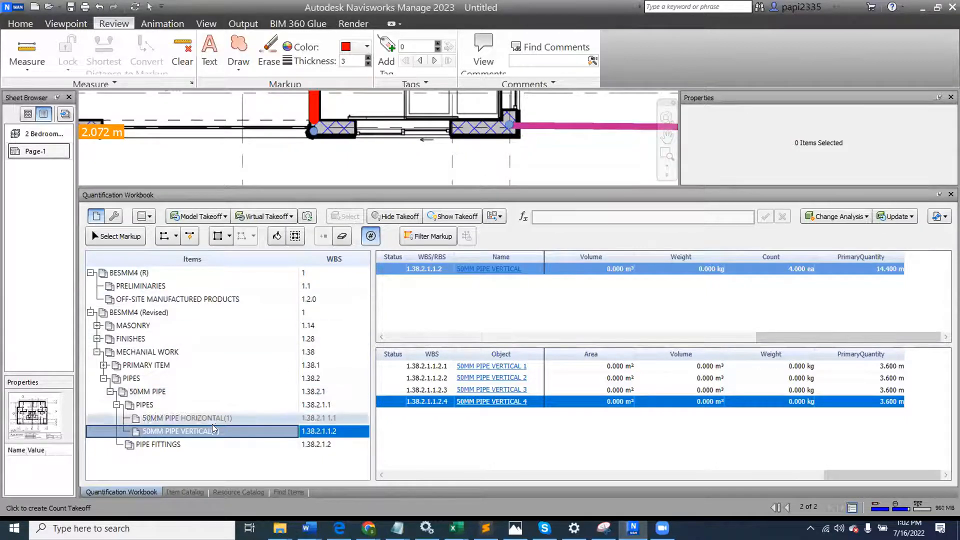
left_click(188, 418)
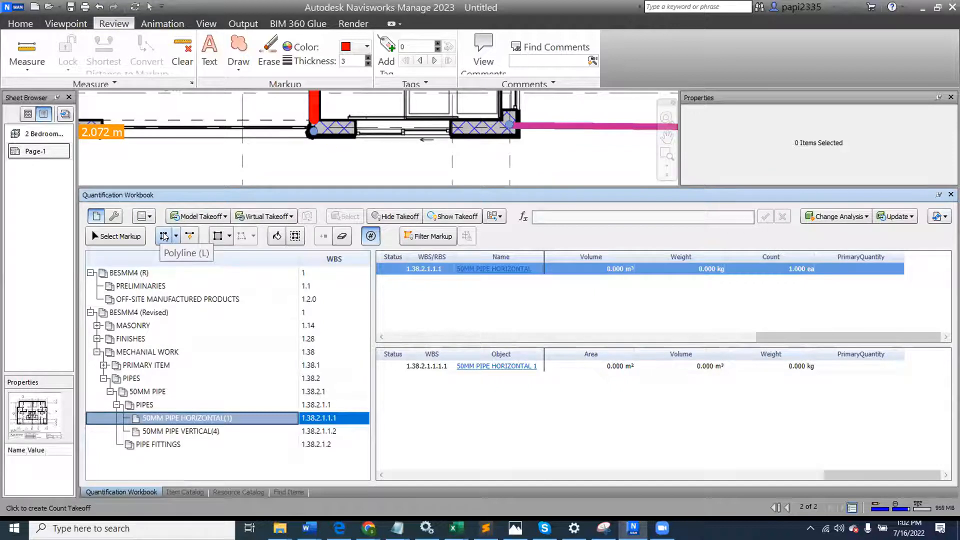
left_click(165, 237)
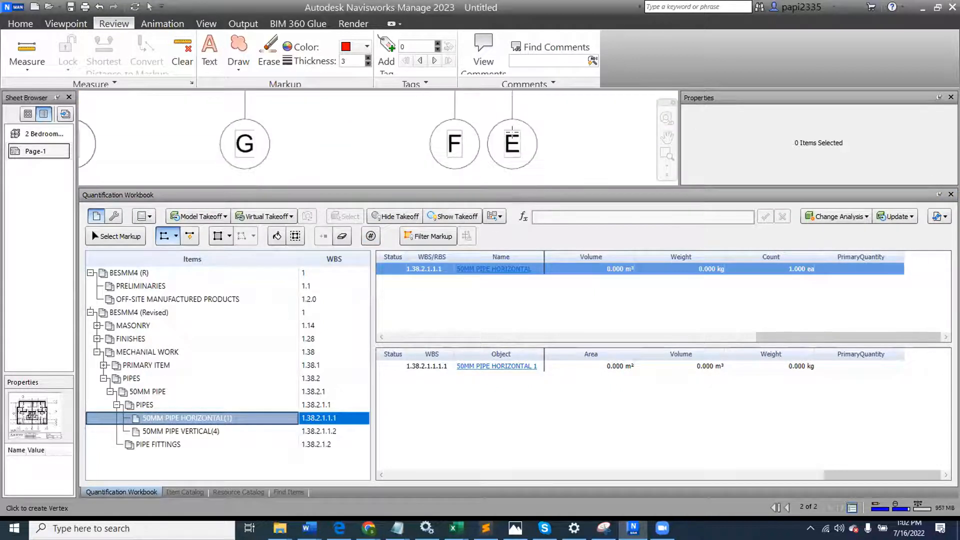
left_click(505, 144)
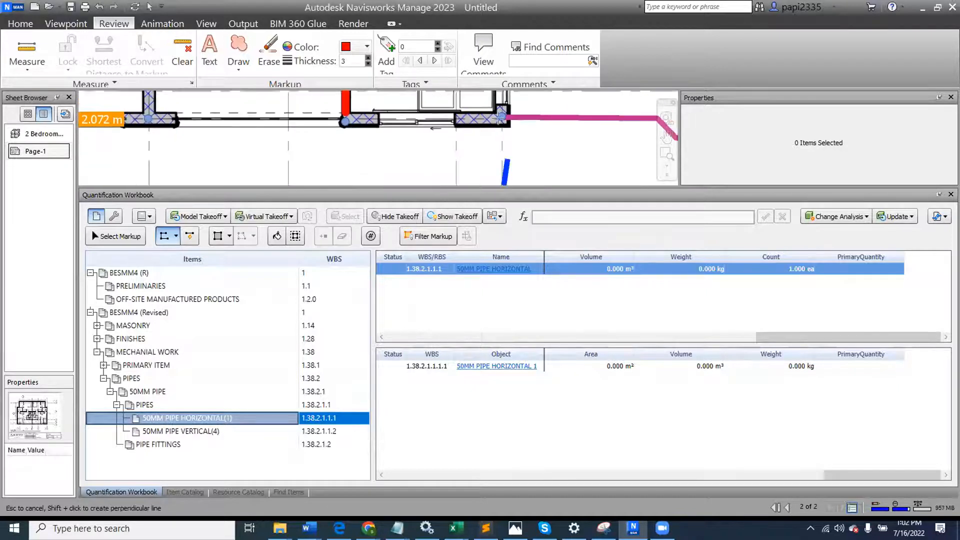
left_click(497, 110)
left_click(341, 114)
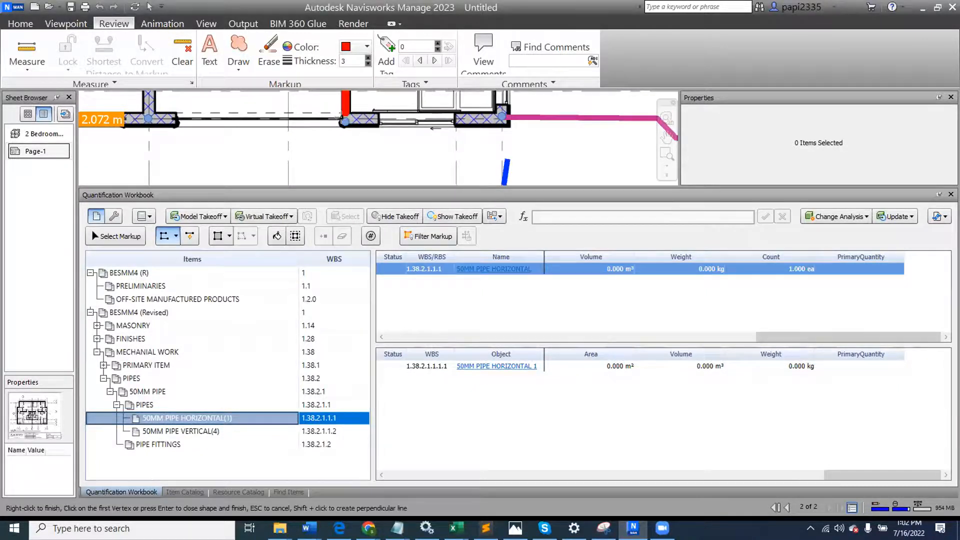
left_click(372, 113)
right_click(374, 114)
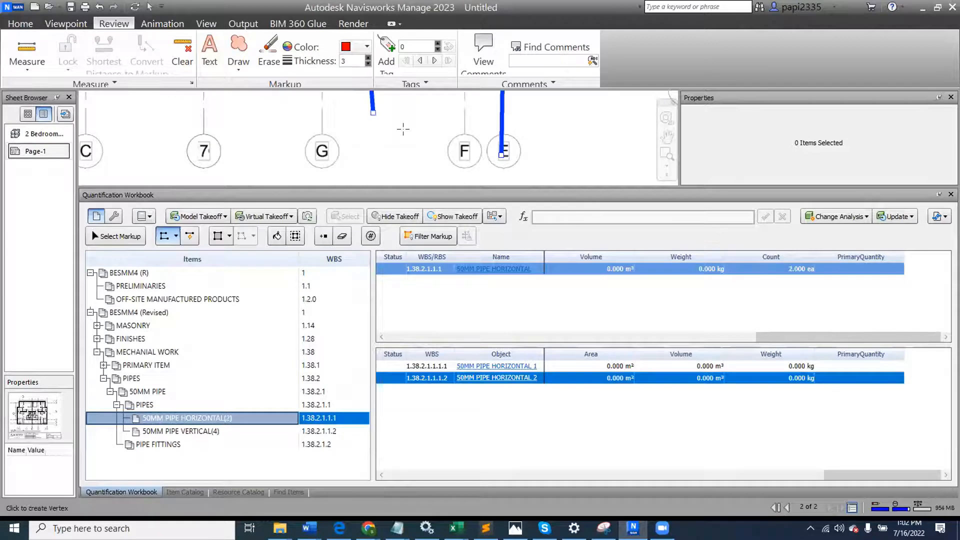
left_click(120, 238)
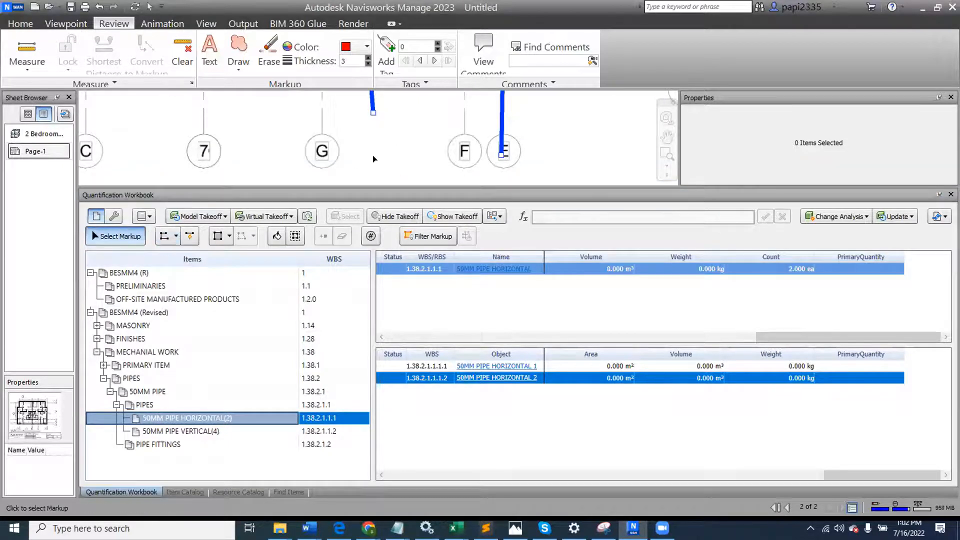
- Enlarge the drawing view above the Quantification Workbook to show both traced pipe runs on the floor plan
scroll(375, 158, "down", 2)
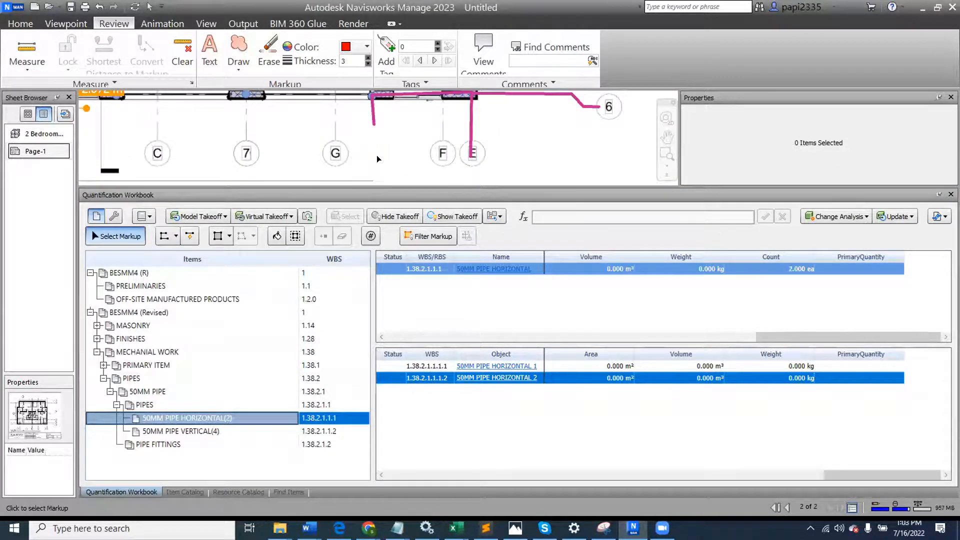
left_click_drag(404, 184, 421, 257)
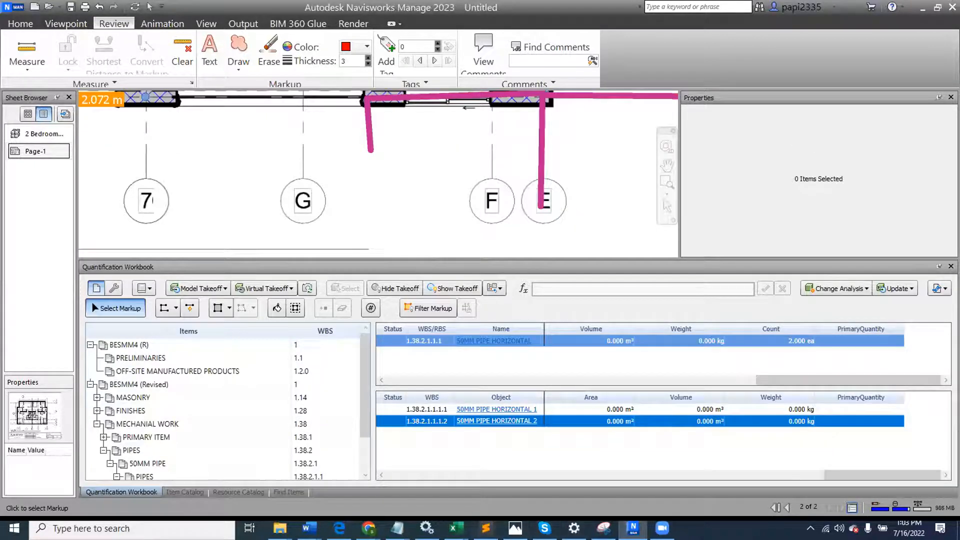
scroll(491, 226, "down", 1)
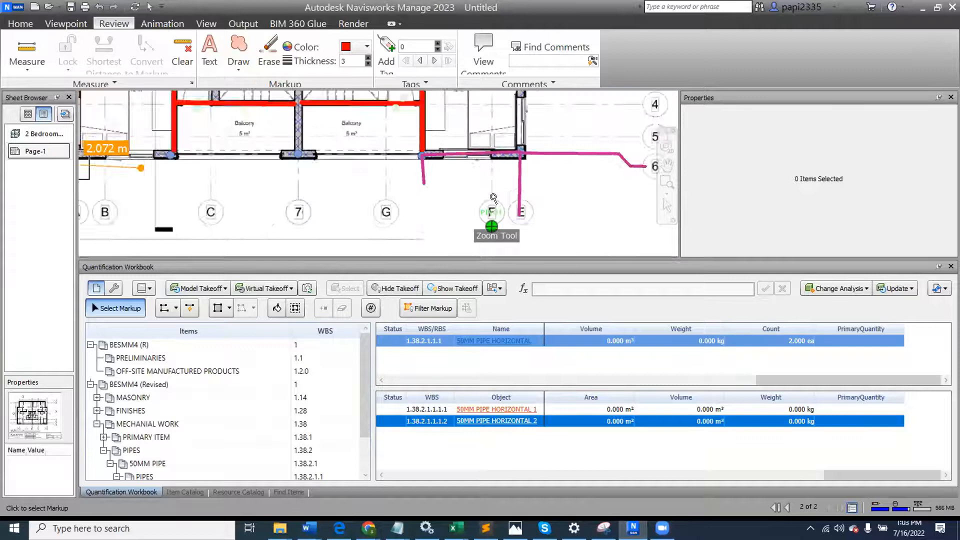
scroll(492, 204, "down", 2)
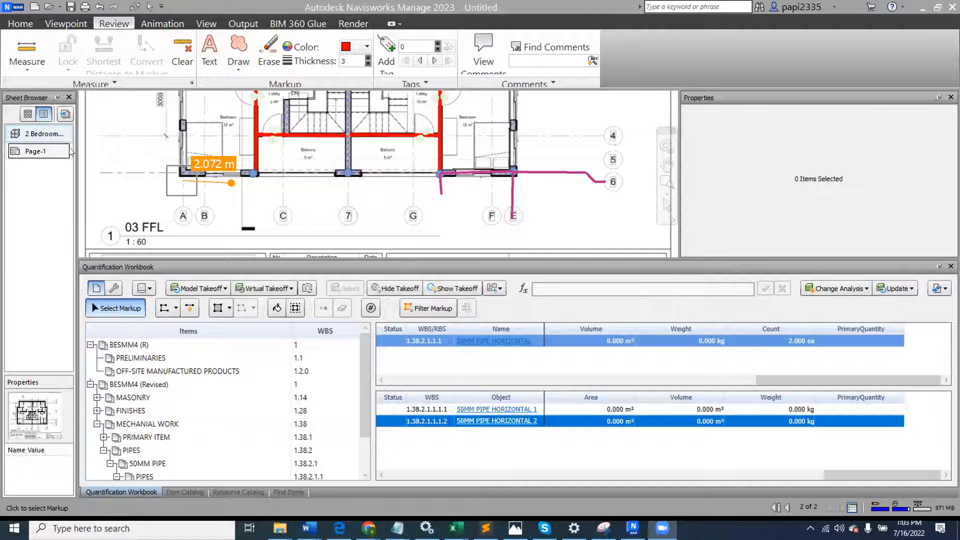
- Open the 2 Bedroom 3D model from the sheet list and enlarge its view above the Quantification Workbook
left_click(43, 149)
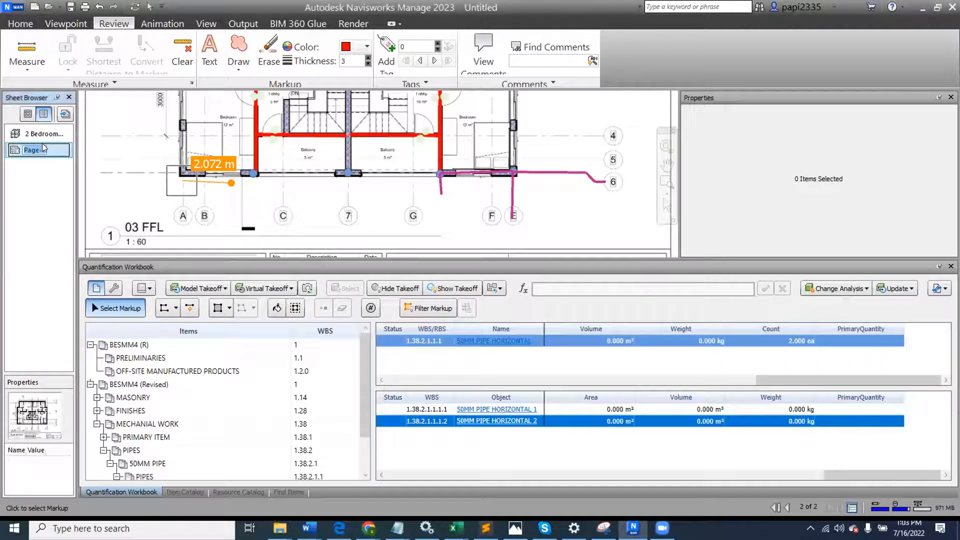
left_click(45, 134)
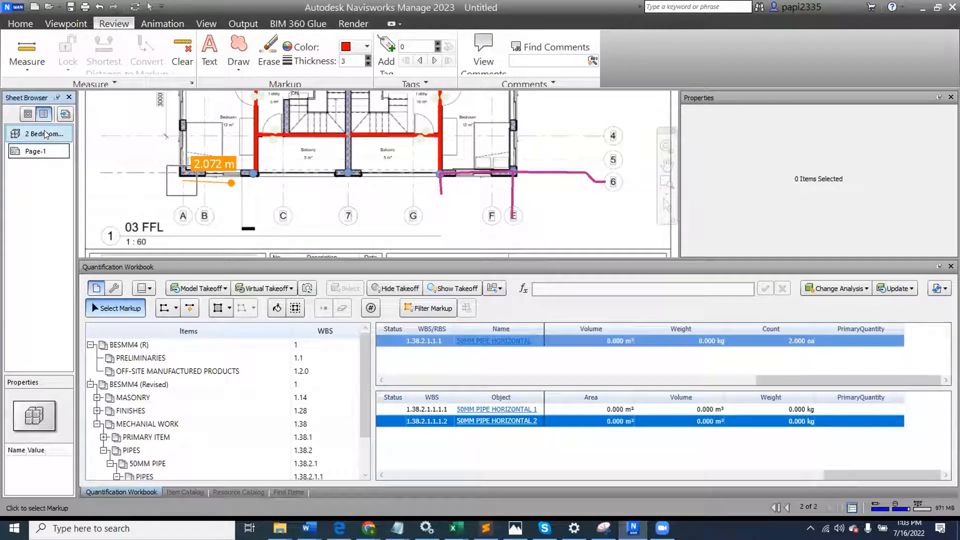
double_click(45, 134)
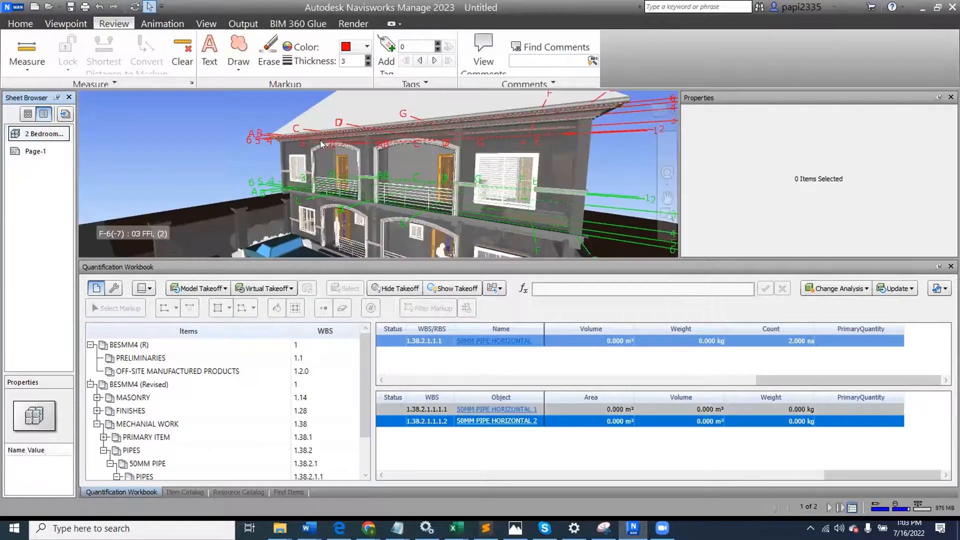
scroll(319, 144, "down", 4)
left_click_drag(497, 254, 500, 342)
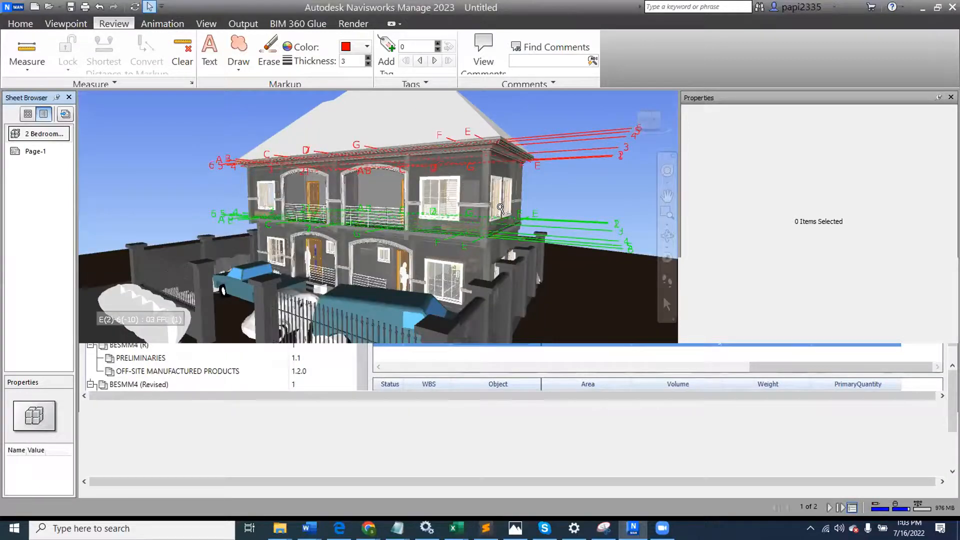
- Auto-hide the Quantification Workbook so that the 3D building model gets the full view height
scroll(500, 208, "down", 4)
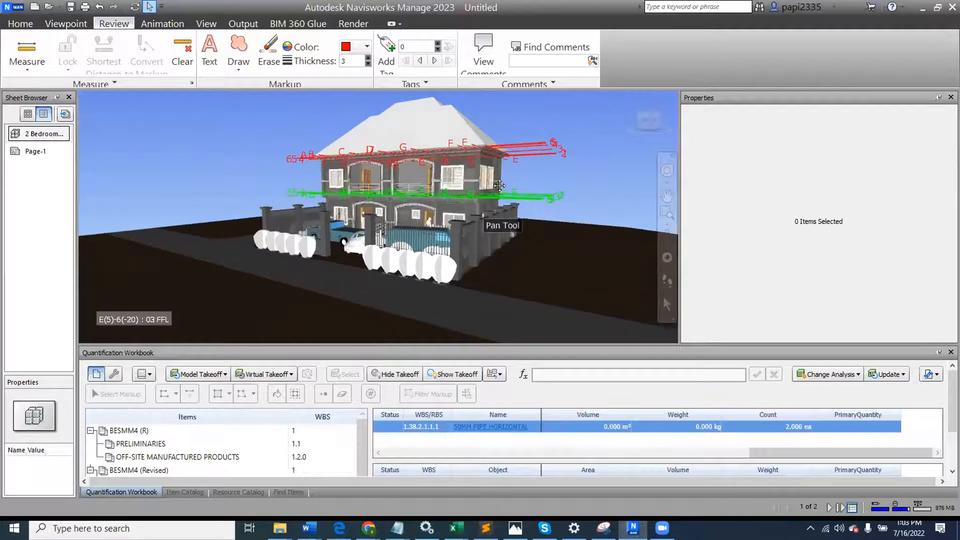
scroll(499, 185, "up", 5)
scroll(526, 240, "up", 3)
scroll(454, 209, "up", 3)
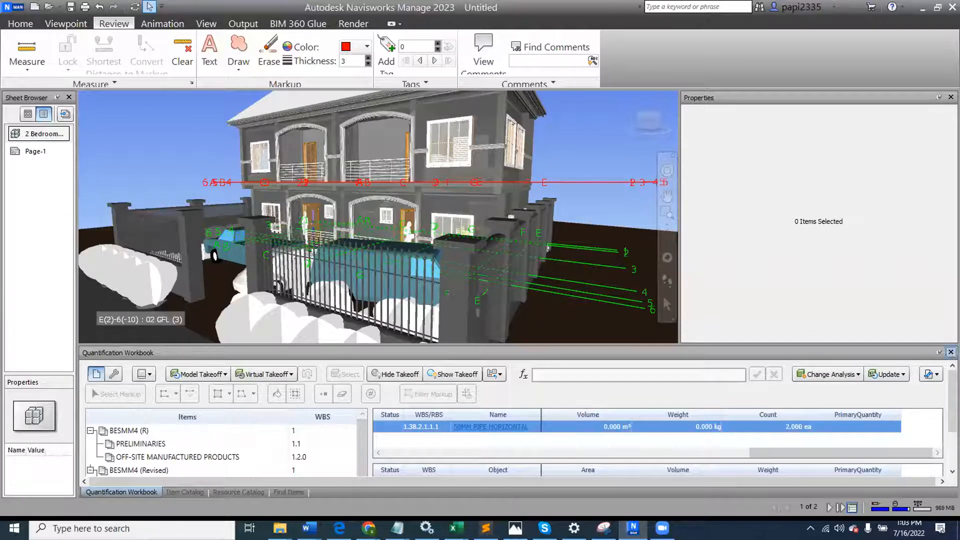
left_click(939, 351)
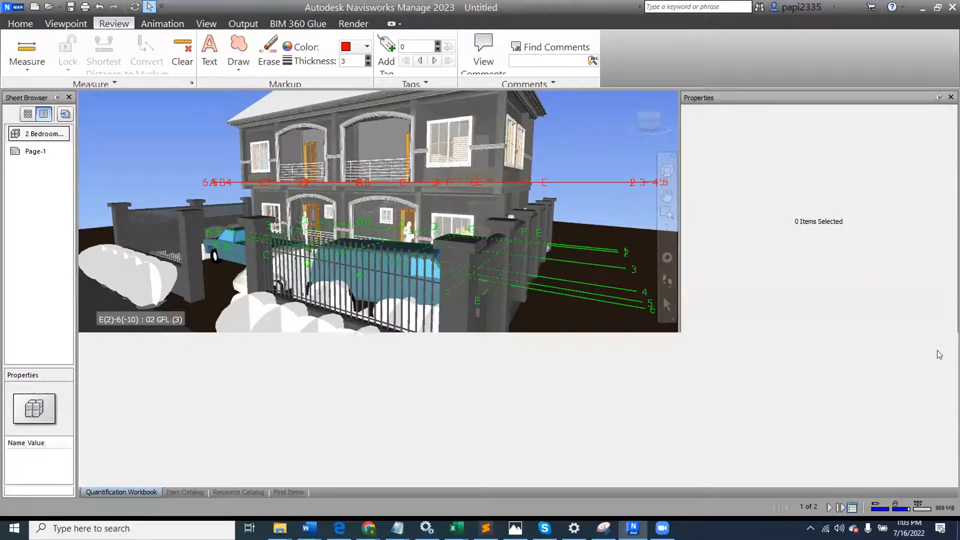
scroll(478, 164, "down", 3)
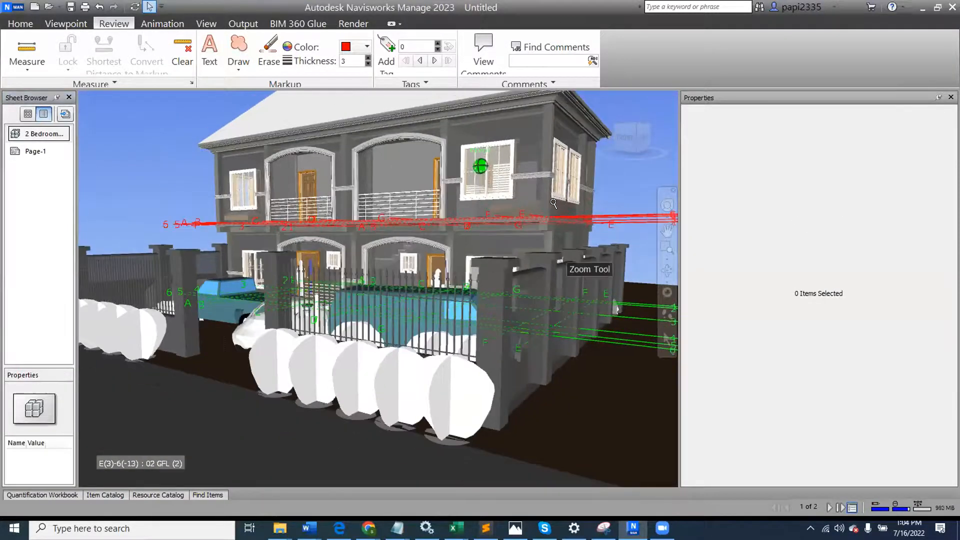
scroll(554, 260, "up", 2)
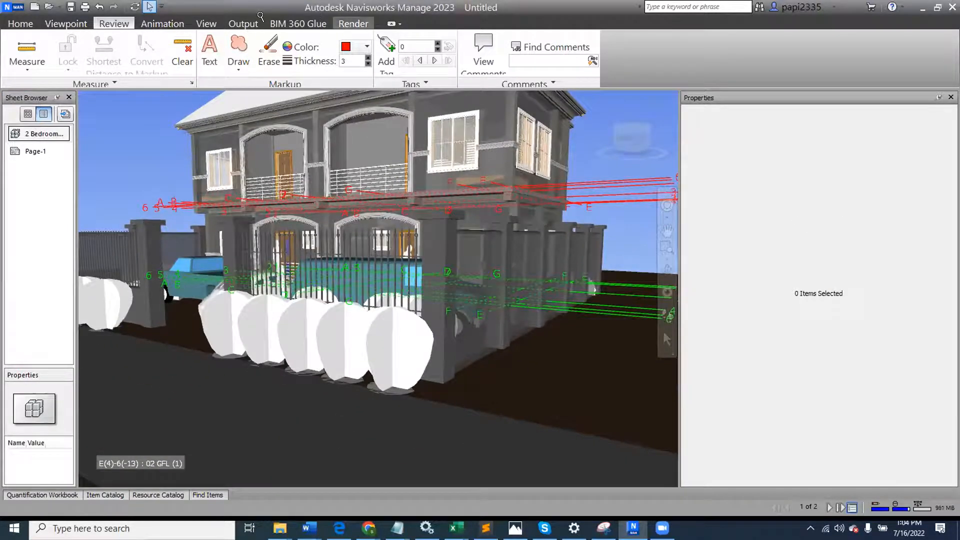
- Open the TimeLiner below the 3D building model and close the Properties window
left_click(25, 24)
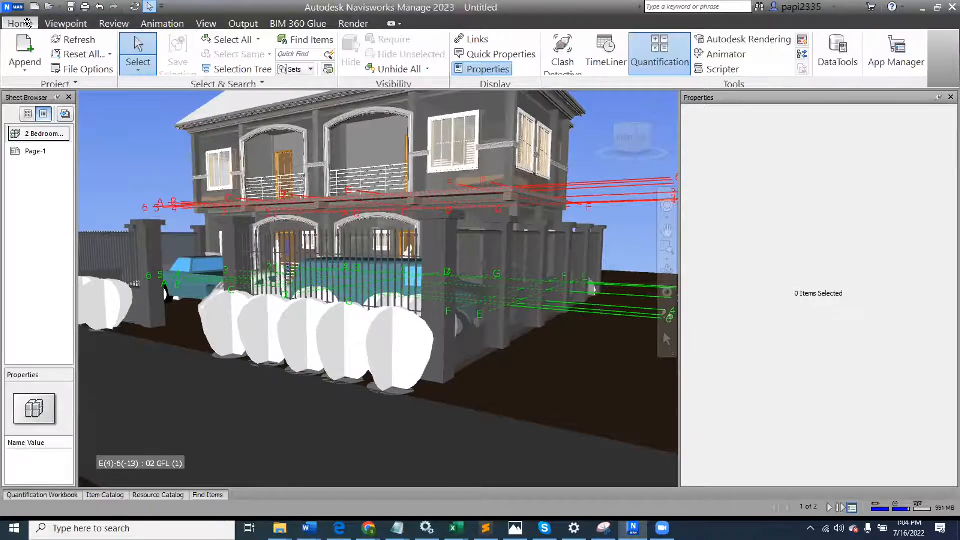
left_click(598, 49)
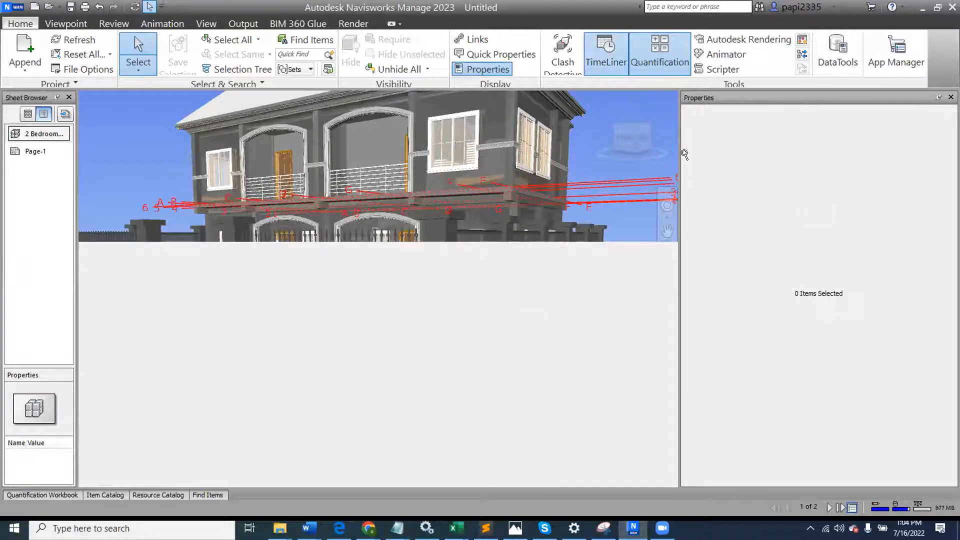
left_click(950, 97)
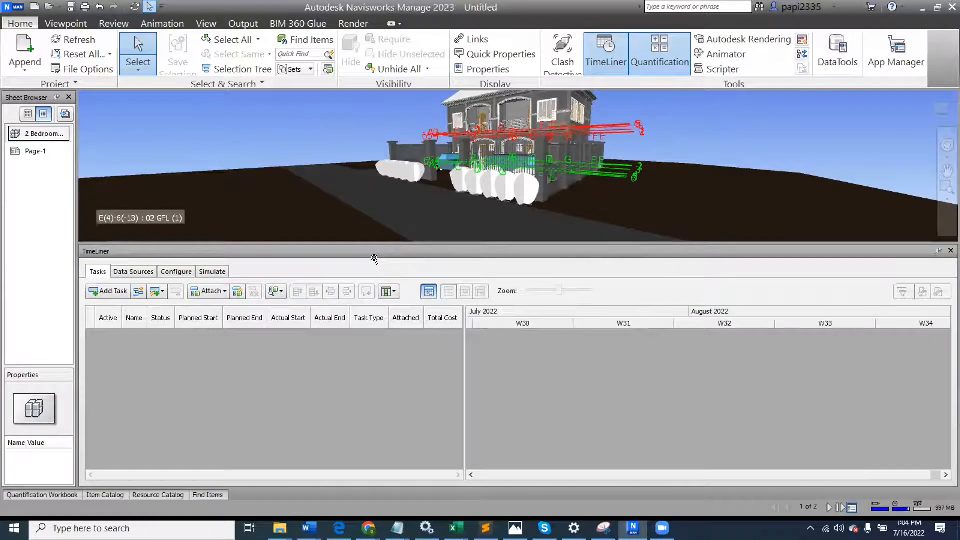
- Enlarge the TimeLiner upward so that only a narrow strip of the 3D model view remains above it
scroll(453, 168, "down", 2)
middle_click_drag(495, 155, 502, 256)
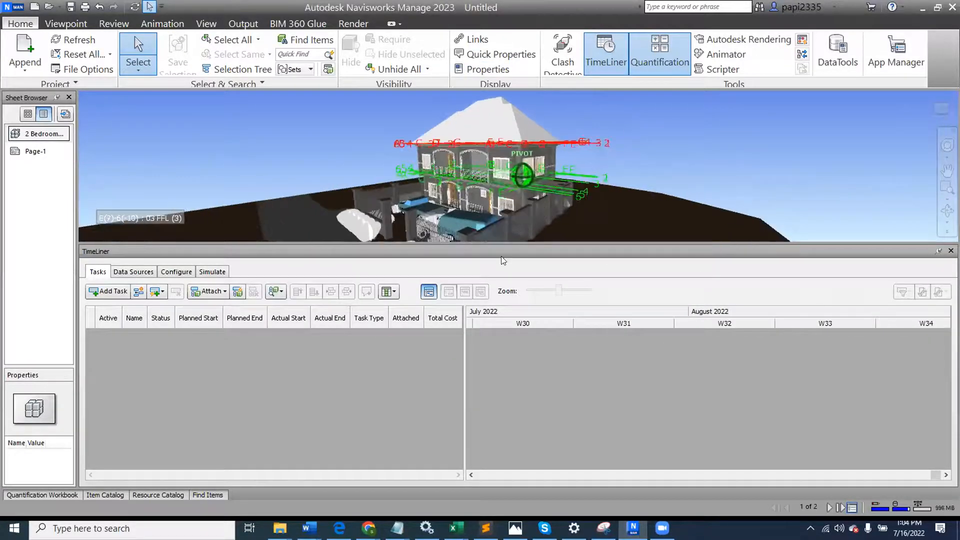
left_click_drag(506, 242, 397, 193)
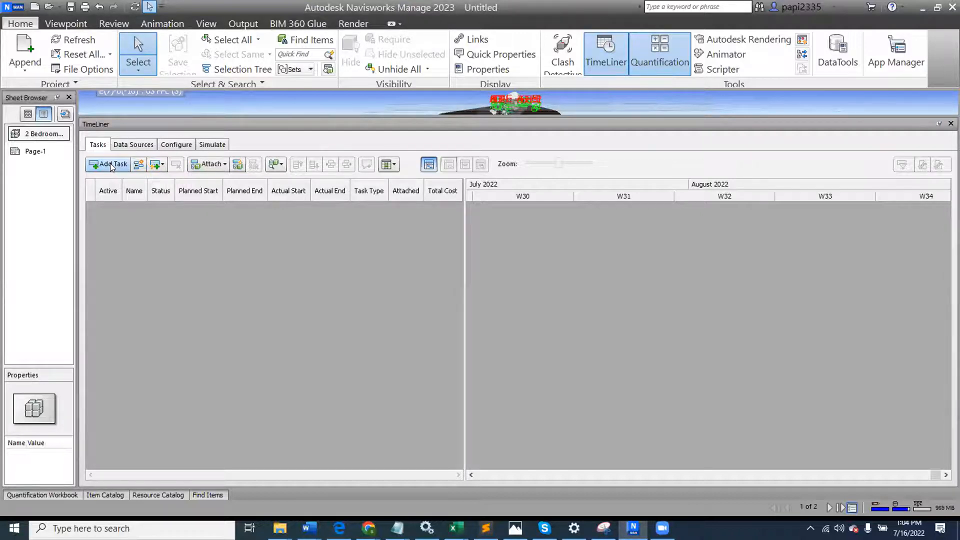
- Add a new task to the TimeLiner schedule and open its name for editing
left_click(110, 163)
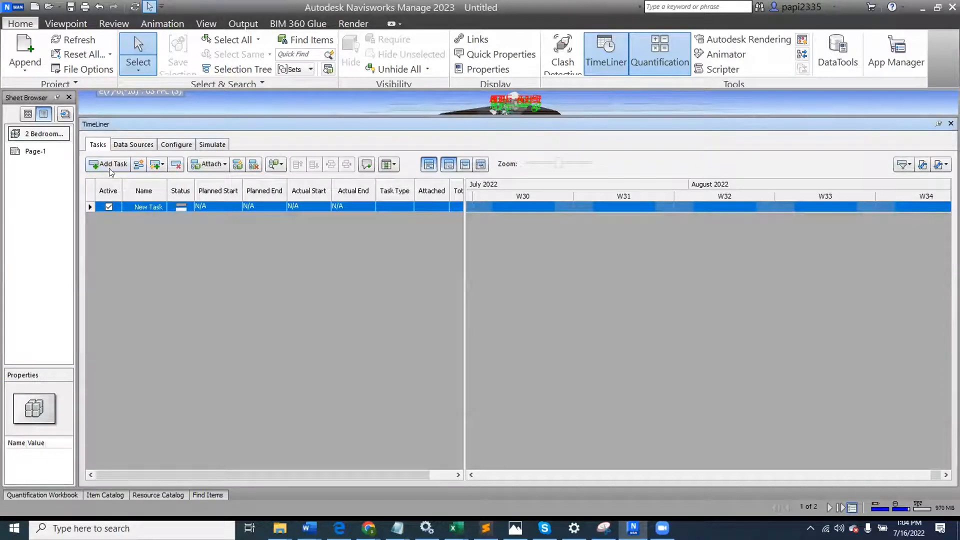
left_click(135, 206)
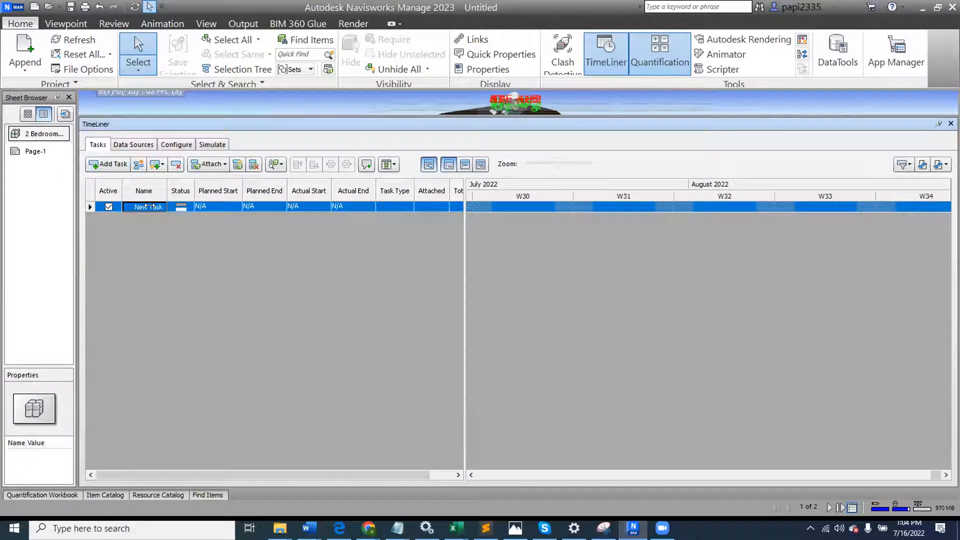
left_click(153, 206)
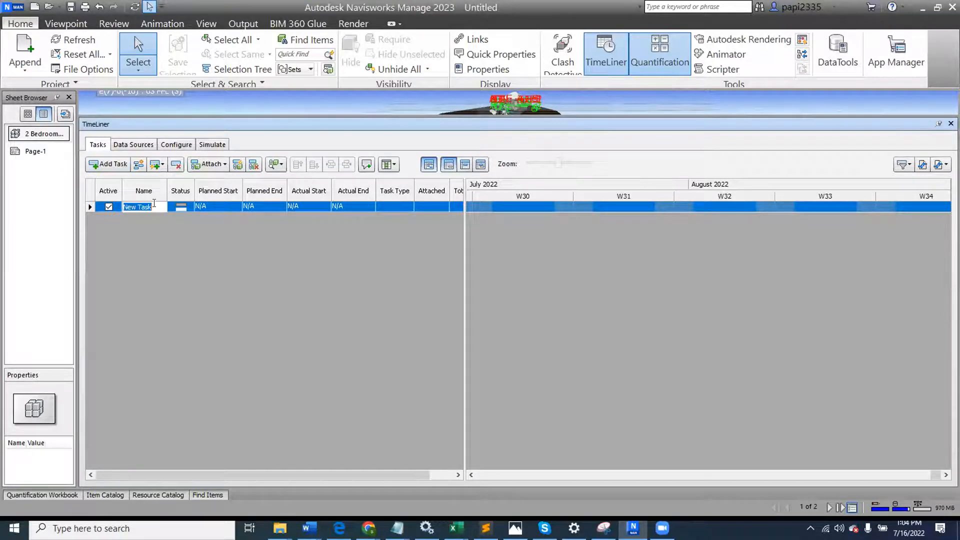
- Name the first TimeLiner task SITE CLEARANCE and add a new task row below it
type("site l")
key("BackSpace")
key("BackSpace")
key("BackSpace")
key("BackSpace")
key("BackSpace")
key("BackSpace")
type("sITE CKE")
key("BackSpace")
key("BackSpace")
type("LEARANCE")
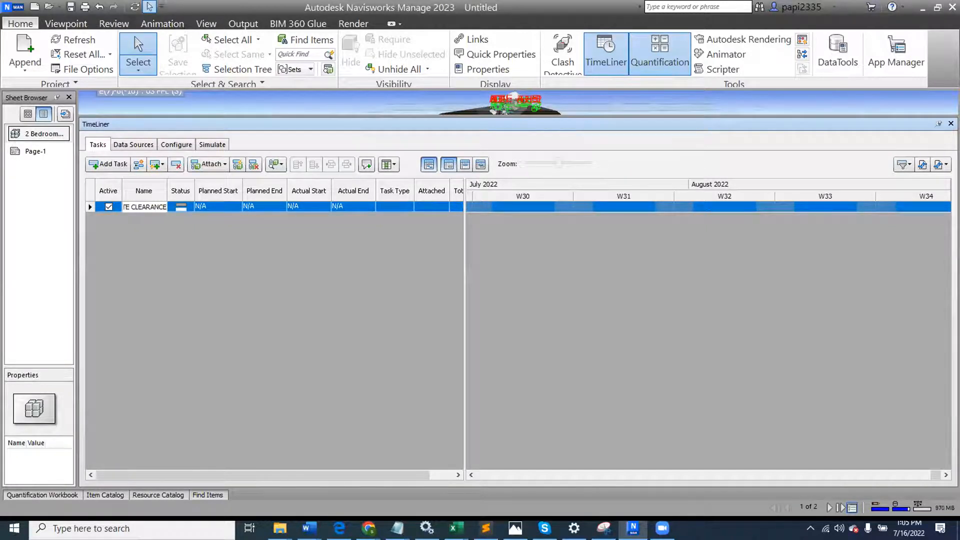
key("Return")
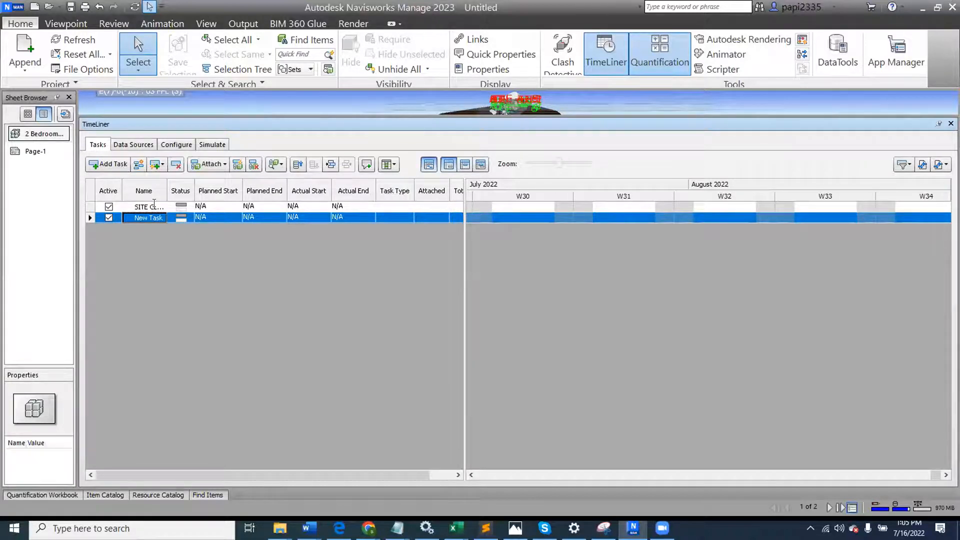
- Name the second task EXCAVATION and add another task row below it
type("eXCAVA")
key("BackSpace")
key("BackSpace")
key("BackSpace")
key("BackSpace")
key("BackSpace")
key("BackSpace")
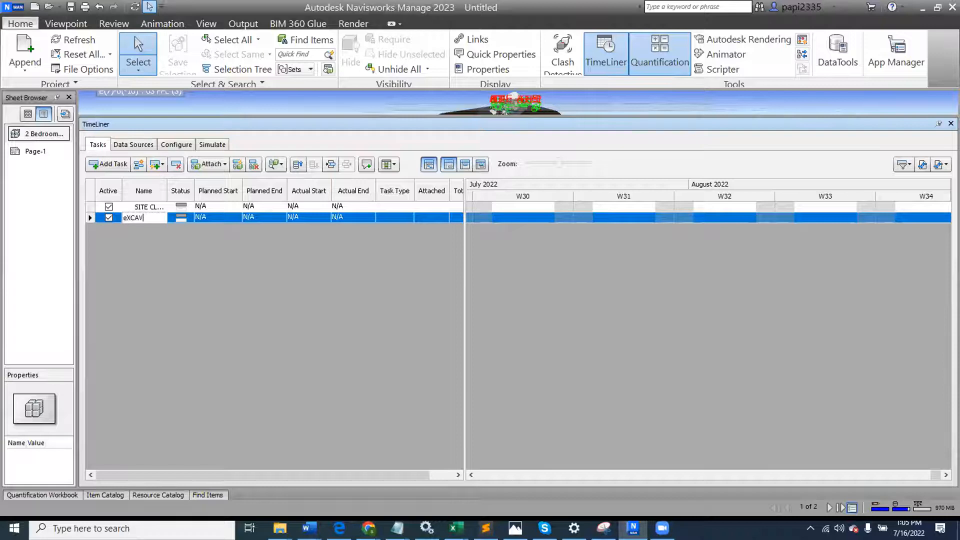
type("excava")
key("BackSpace")
key("BackSpace")
key("BackSpace")
key("BackSpace")
key("BackSpace")
key("BackSpace")
type("EXCAVA")
type("TION")
key("Return")
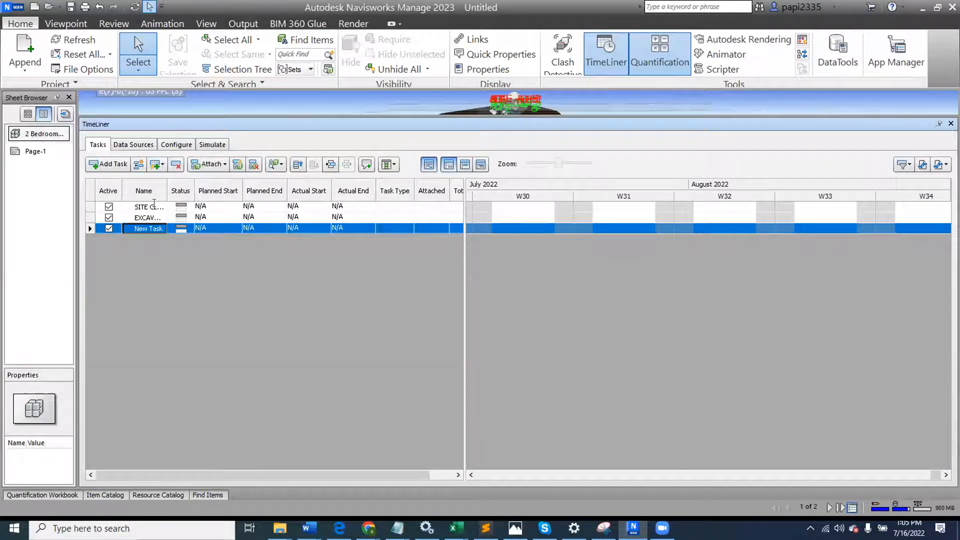
- Name the third task CcONCRETE and add a fourth task row
type("cONCRETE")
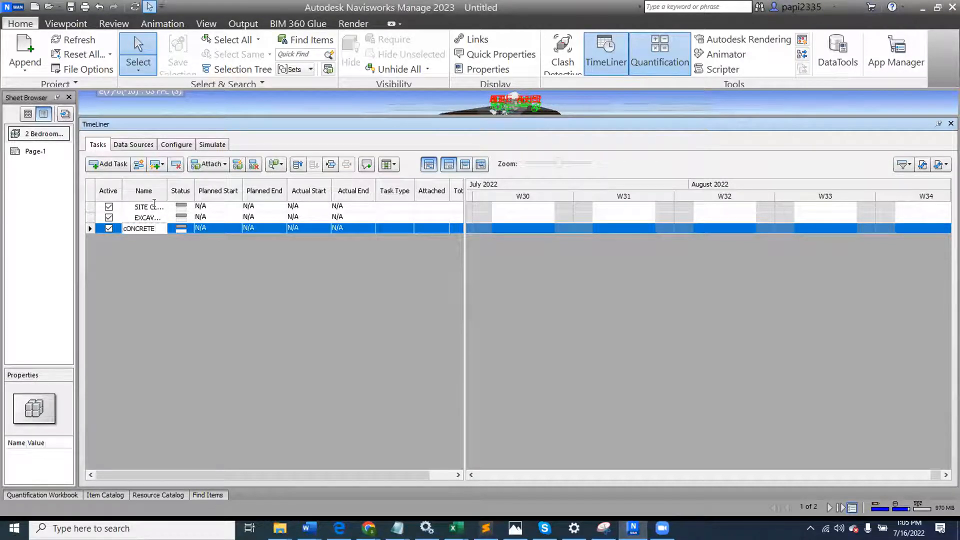
key("Left")
type("C")
key("Return")
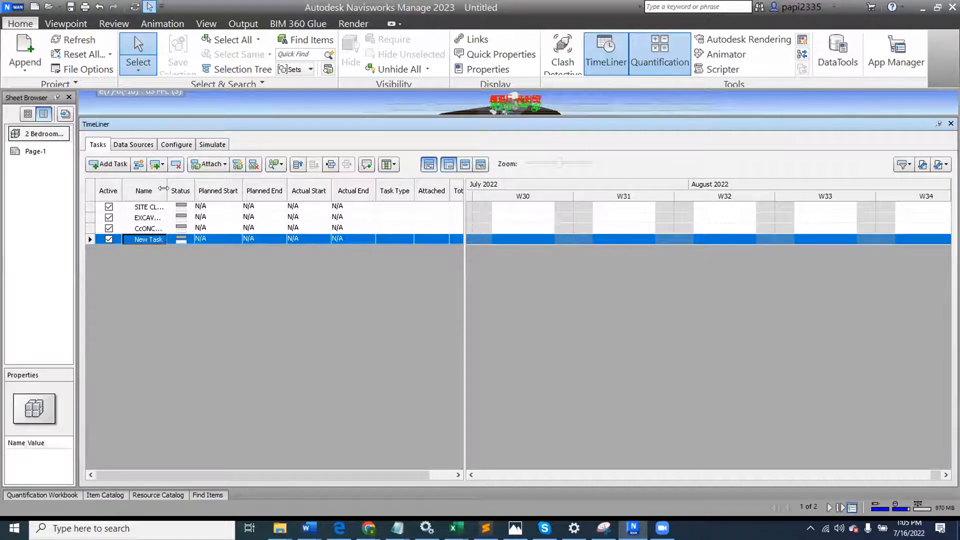
- Widen the Name column to fit the full task names and enlarge the task table to show every column through Total Cost
left_click_drag(165, 188, 245, 189)
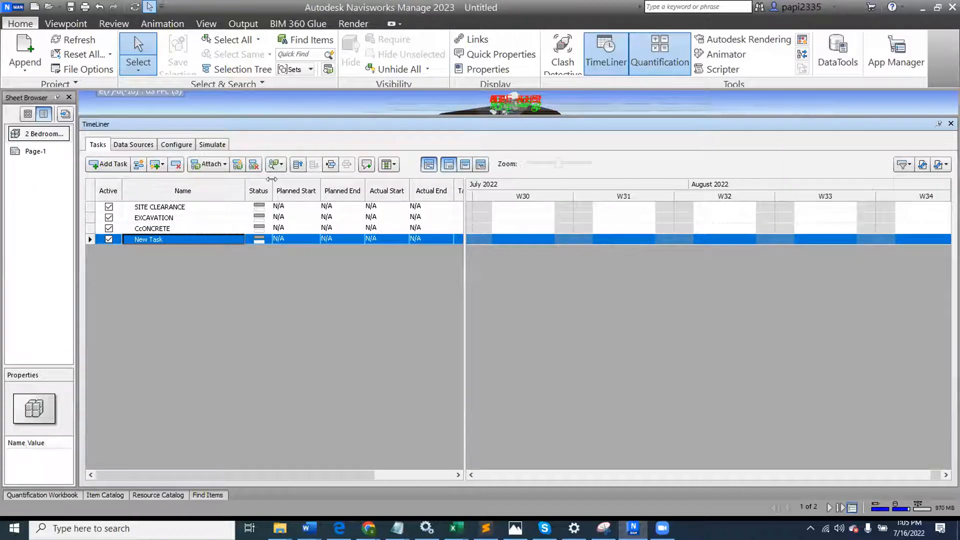
left_click_drag(322, 184, 323, 185)
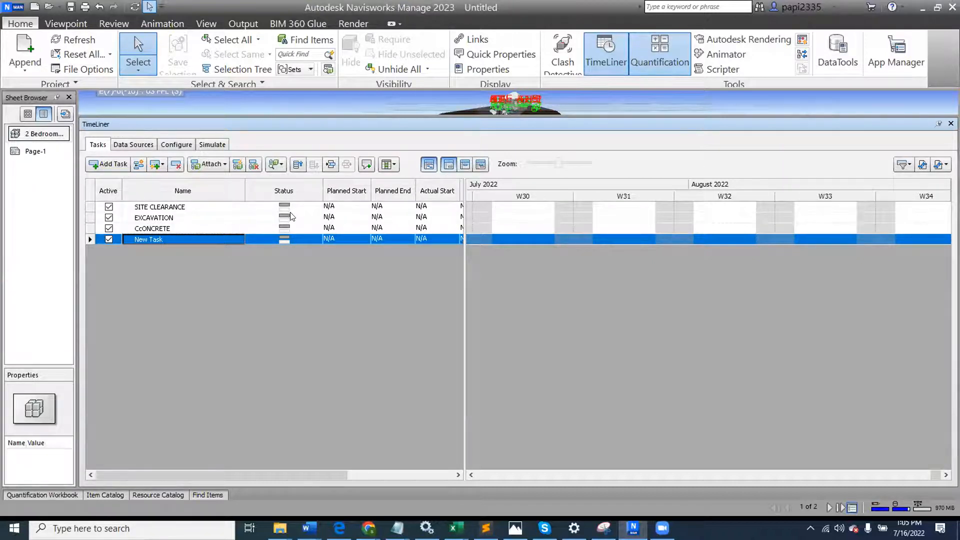
left_click(290, 213)
left_click(292, 209)
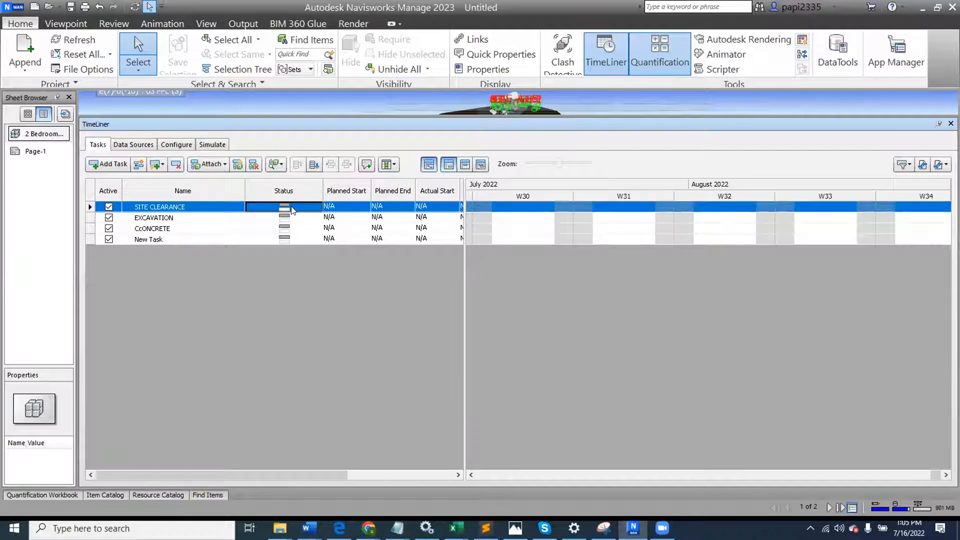
left_click(293, 220)
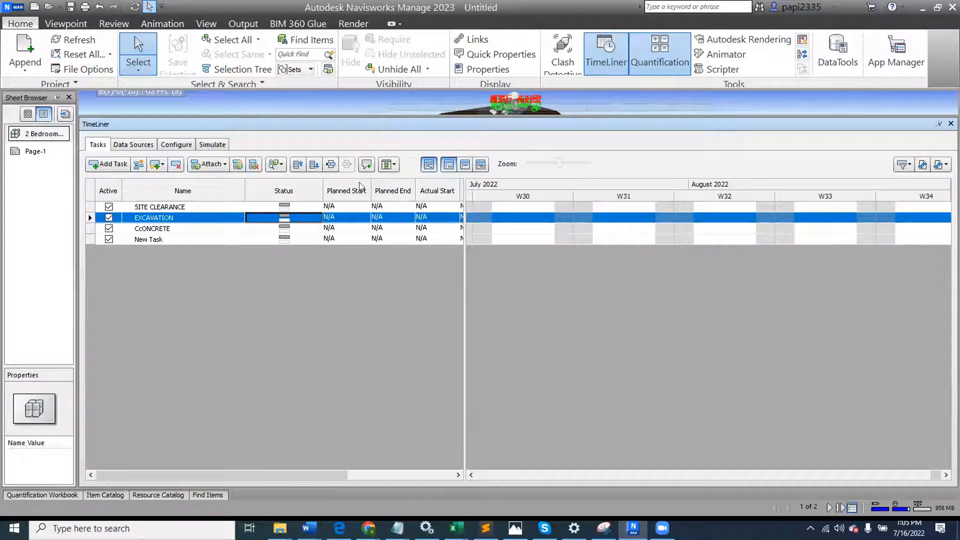
left_click_drag(322, 186, 278, 188)
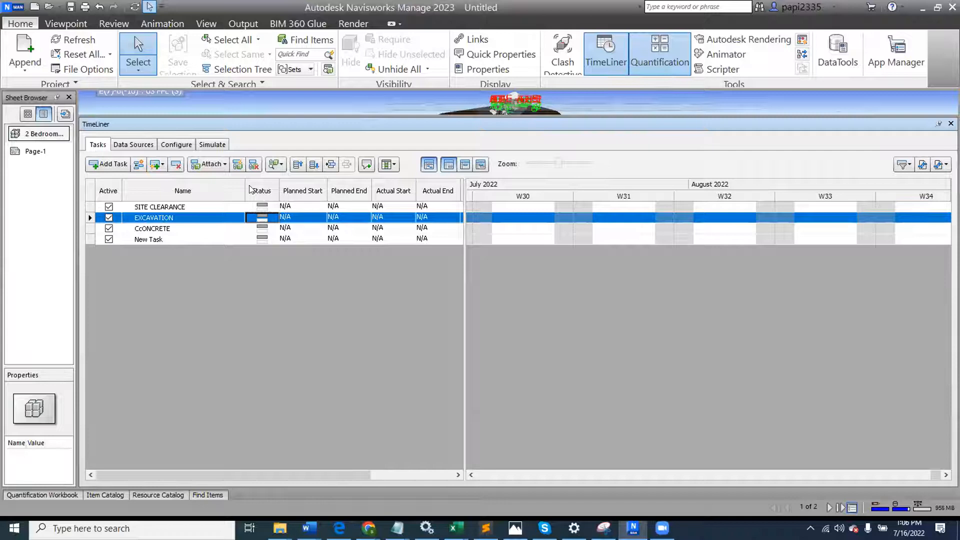
left_click_drag(209, 187, 207, 188)
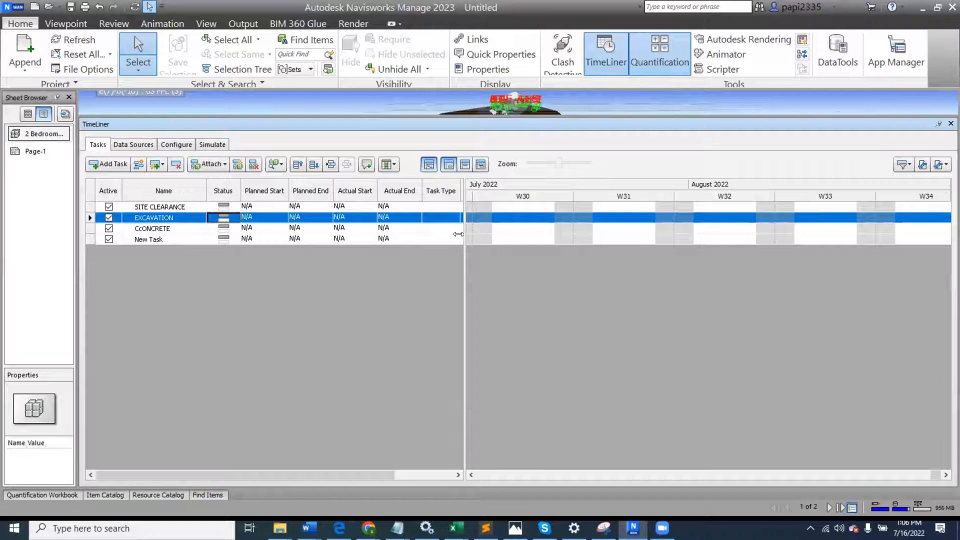
left_click_drag(472, 231, 691, 243)
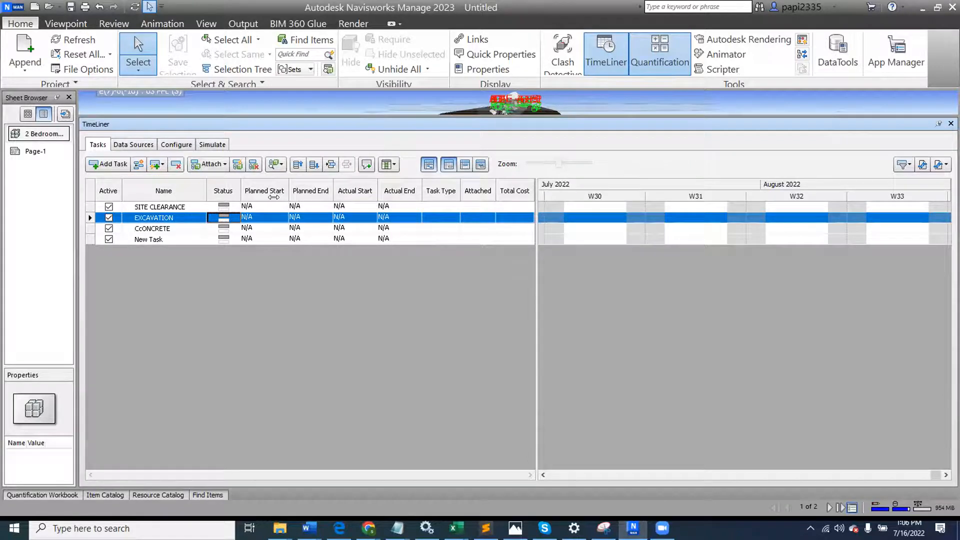
- Set both the planned start and planned end of the SITE CLEARANCE task to 7/16/2022
left_click(273, 206)
left_click(278, 207)
left_click(282, 207)
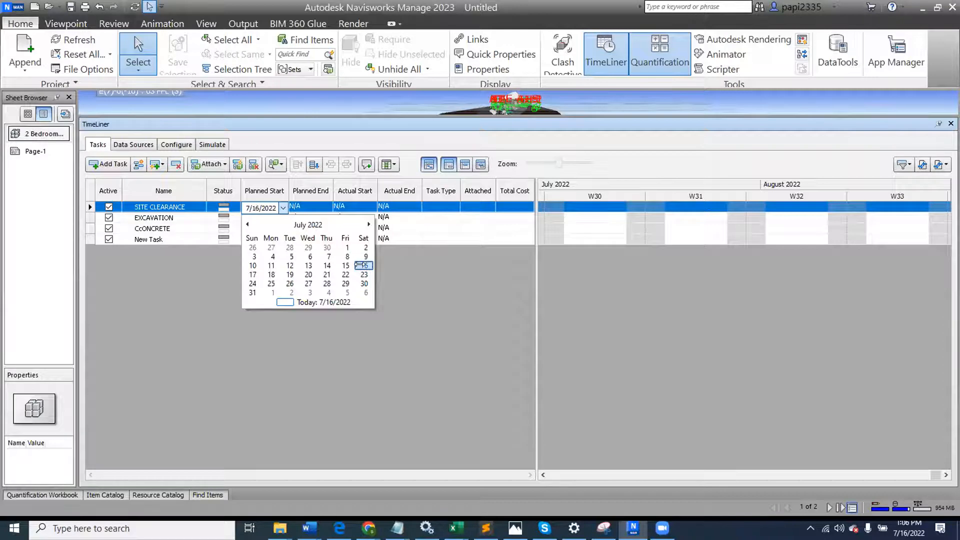
left_click(364, 265)
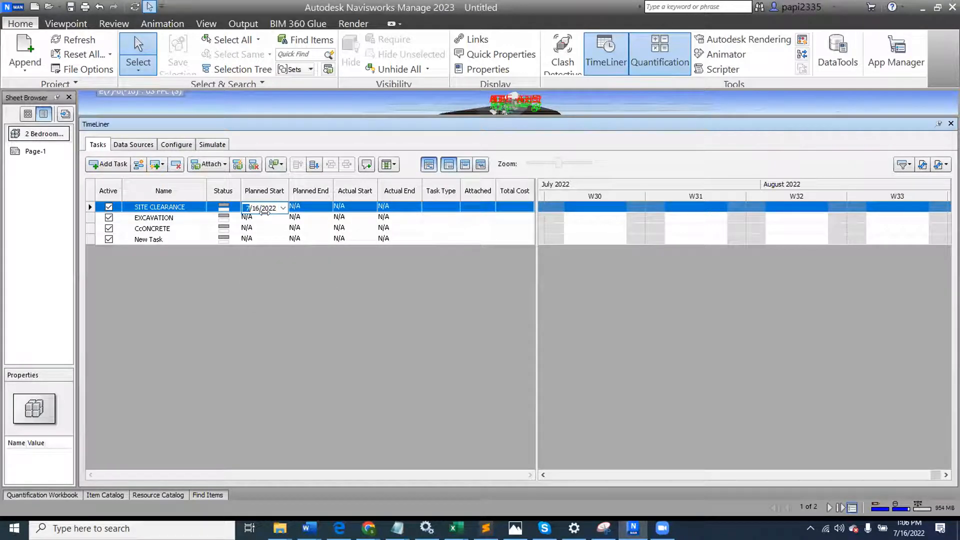
left_click(325, 206)
left_click(327, 207)
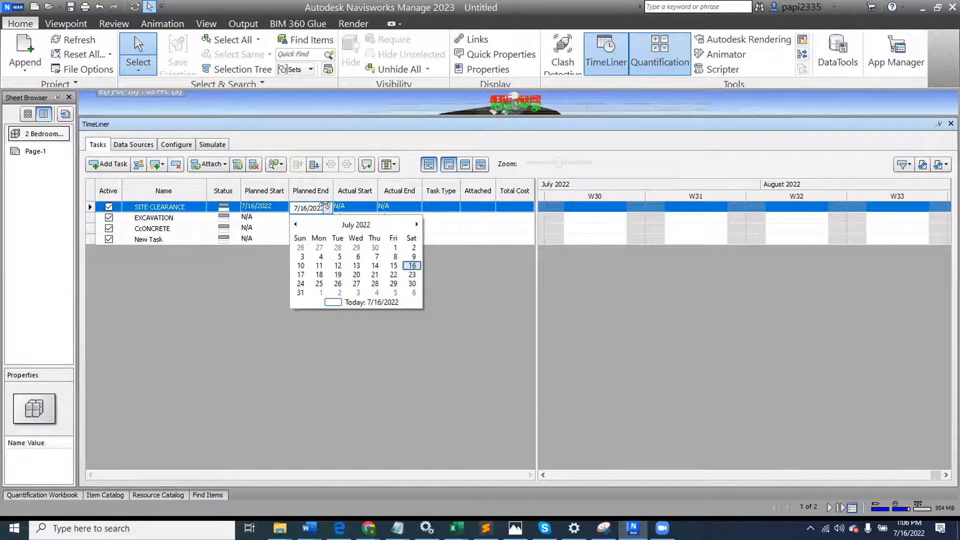
left_click(411, 266)
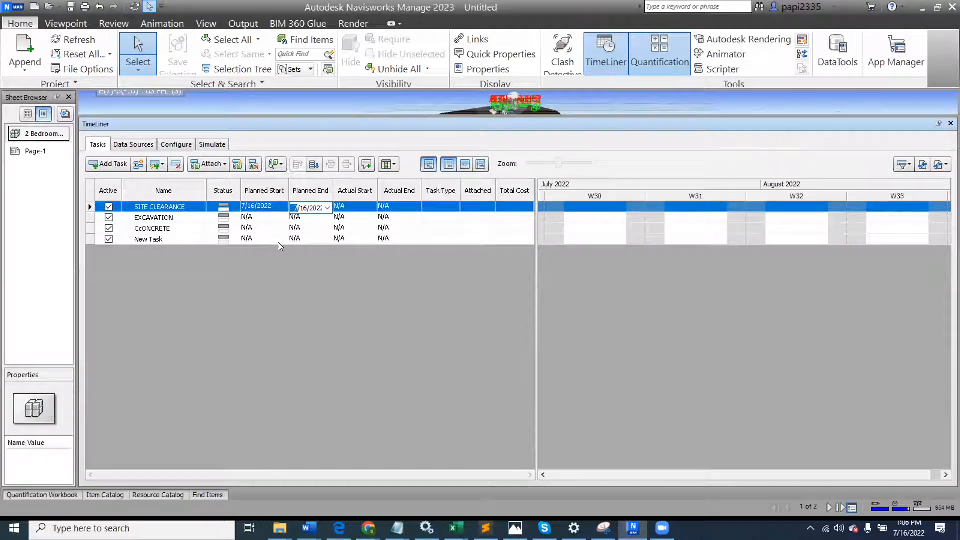
- Set the EXCAVATION task's planned start to 7/18/2022 and its planned end to 7/12/2022
left_click(258, 218)
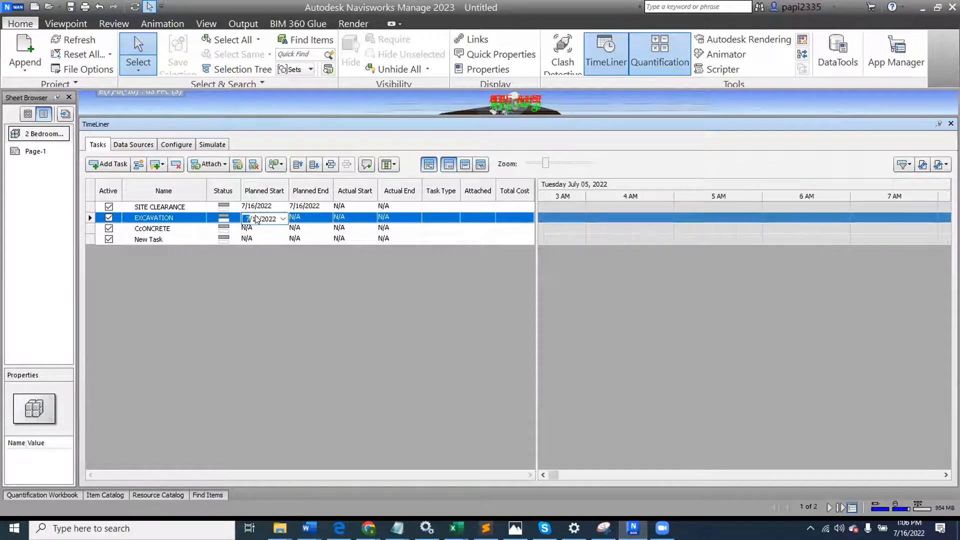
left_click(283, 219)
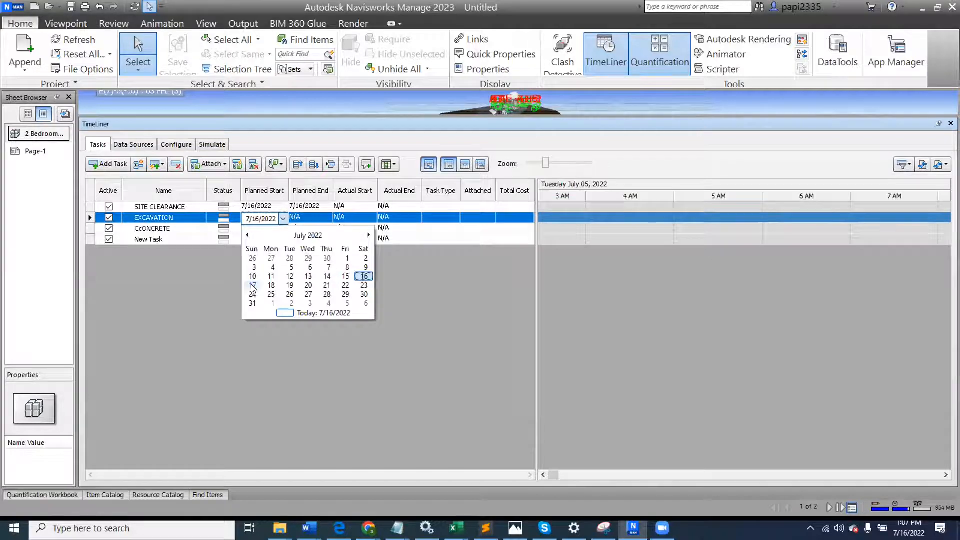
left_click(271, 285)
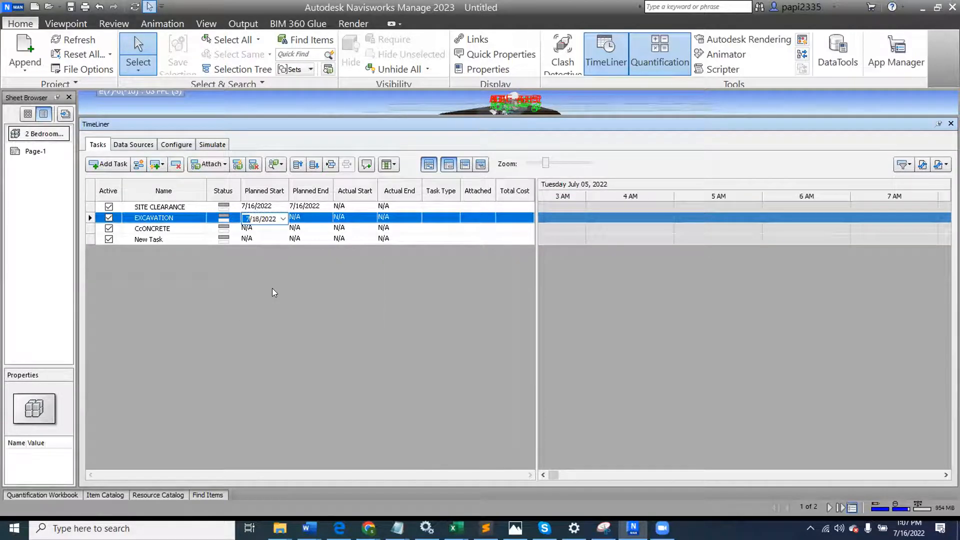
left_click(325, 219)
left_click(328, 218)
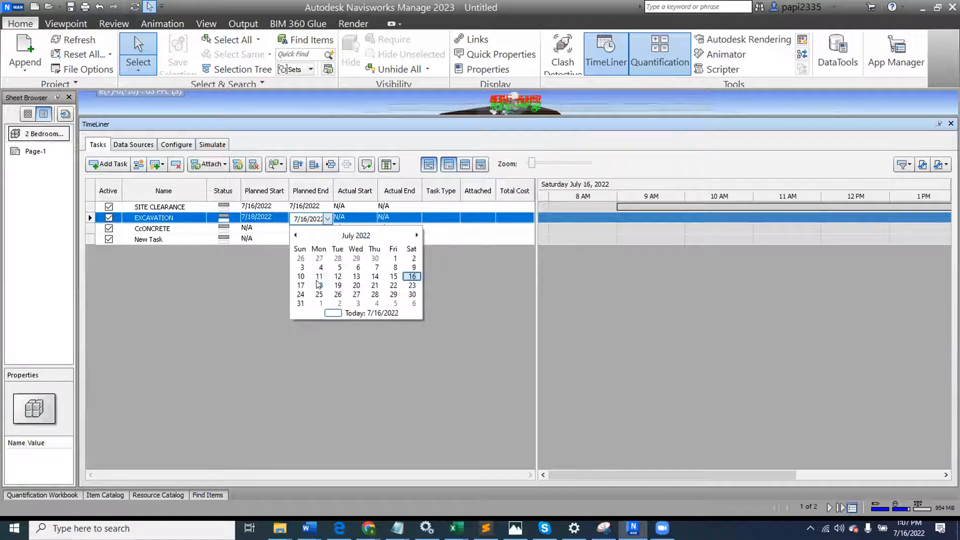
left_click(338, 276)
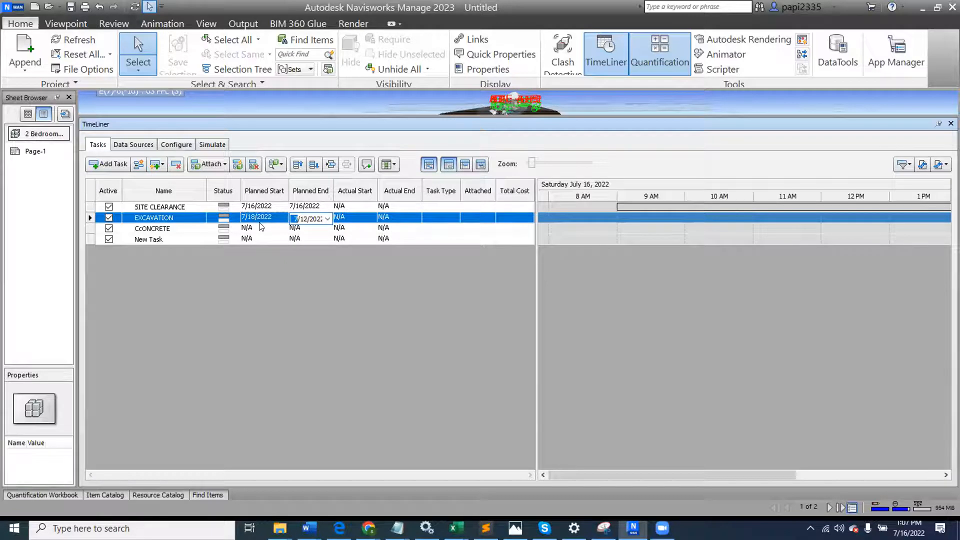
- Set the CcONCRETE task's planned start to 7/13/2022 and its planned end to 7/14/2022
left_click(270, 229)
left_click(283, 230)
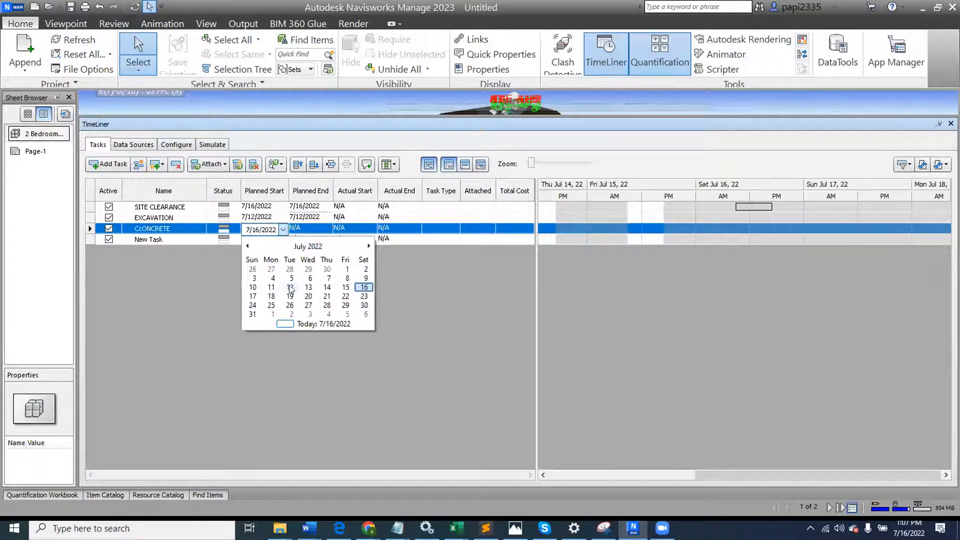
left_click(308, 287)
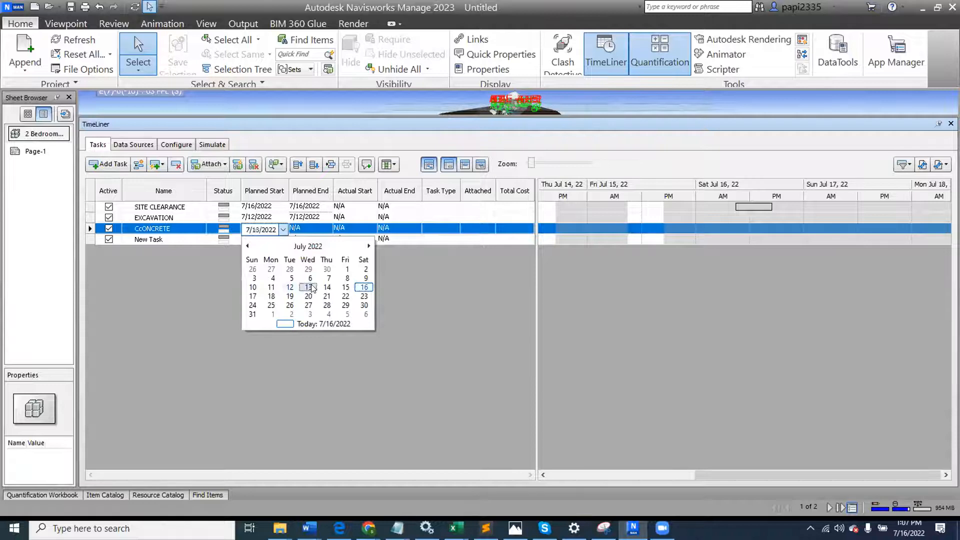
left_click(321, 229)
left_click(328, 230)
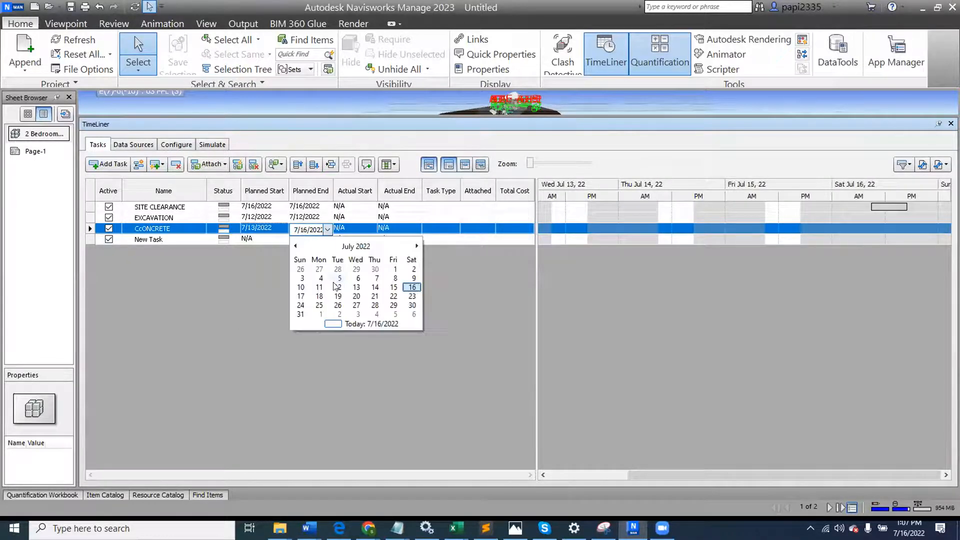
left_click(374, 287)
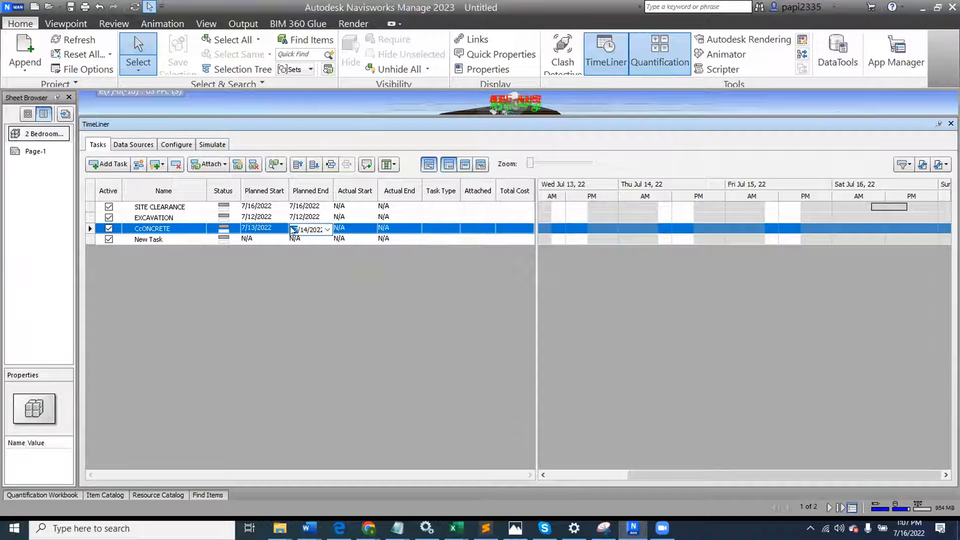
left_click(288, 285)
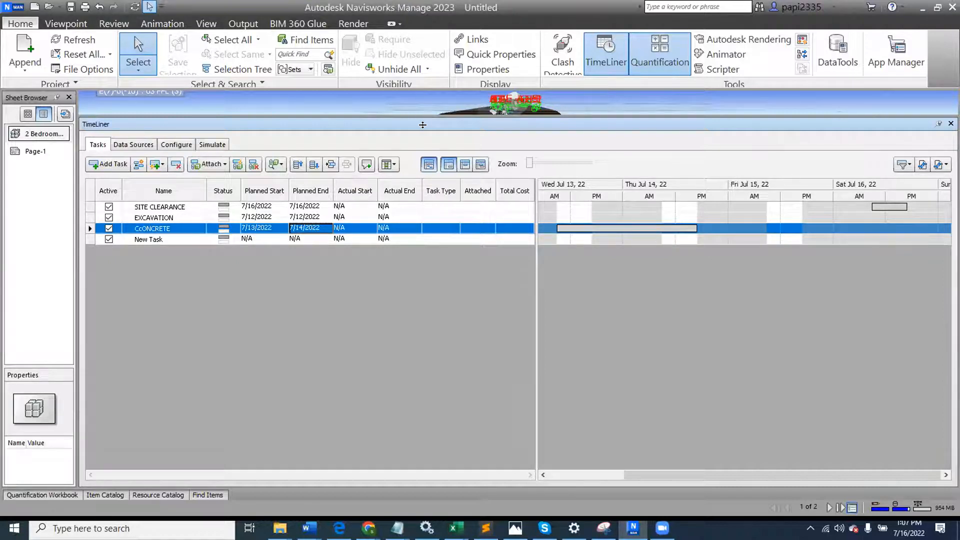
- Enlarge the 3D scene area above the TimeLiner and select the ground-floor front wall of the house
left_click_drag(440, 251, 440, 255)
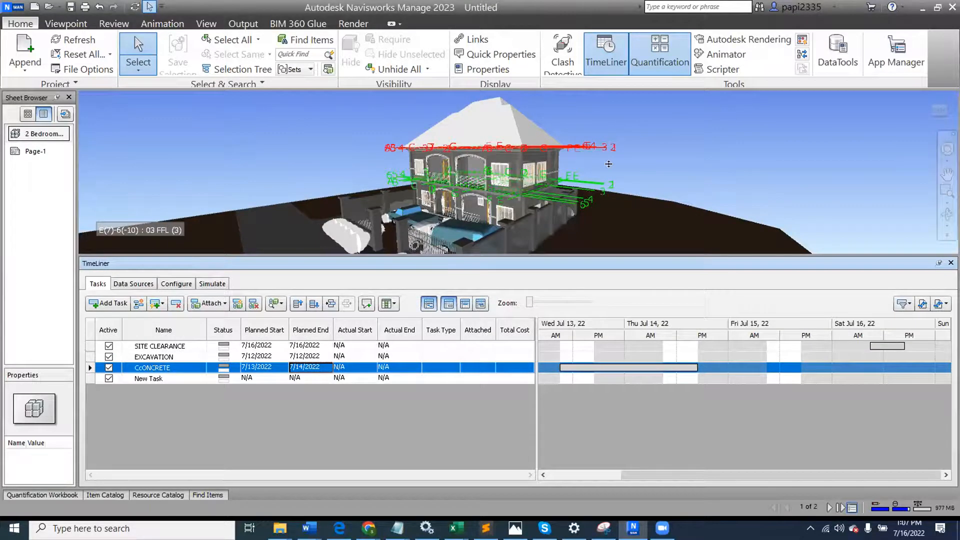
scroll(629, 143, "up", 5)
middle_click_drag(629, 143, 656, 173)
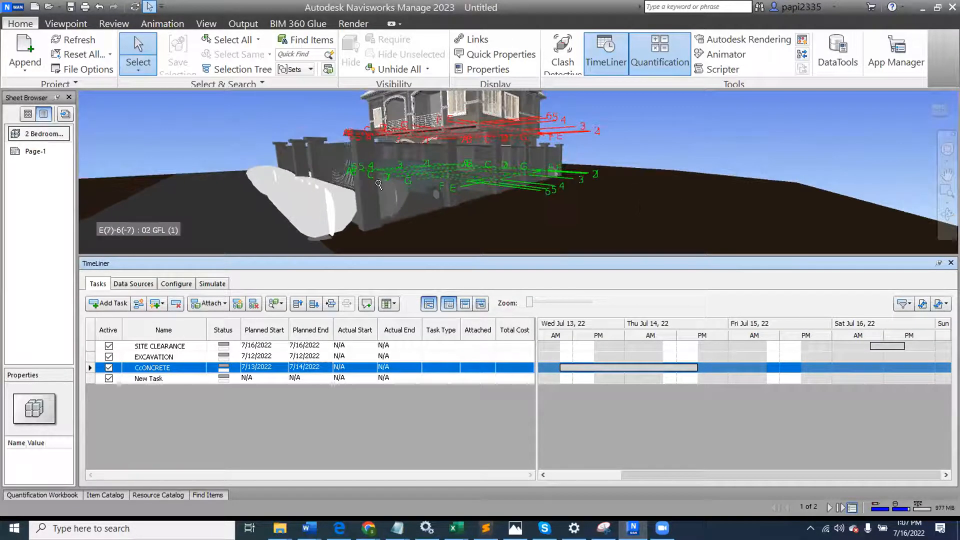
scroll(512, 185, "up", 2)
middle_click_drag(515, 184, 511, 184)
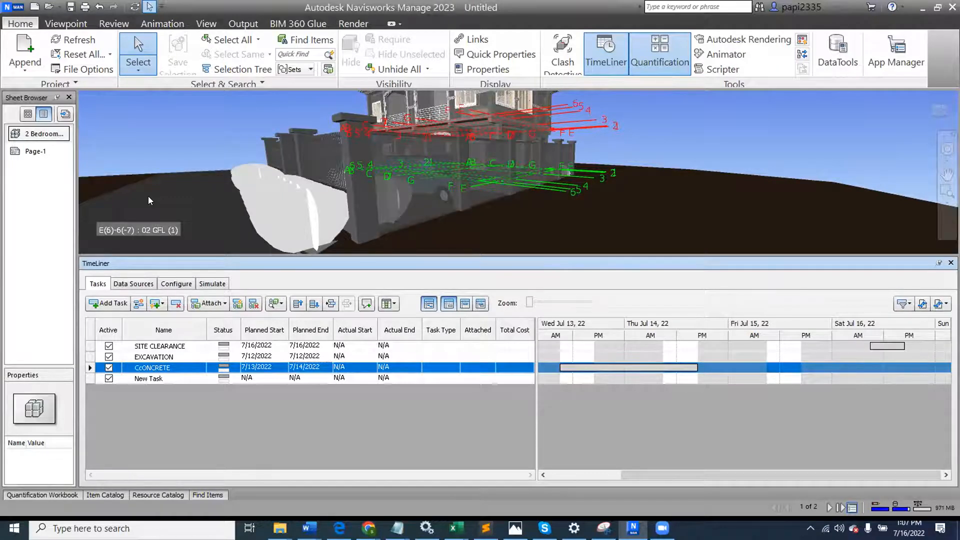
middle_click_drag(572, 185, 636, 149)
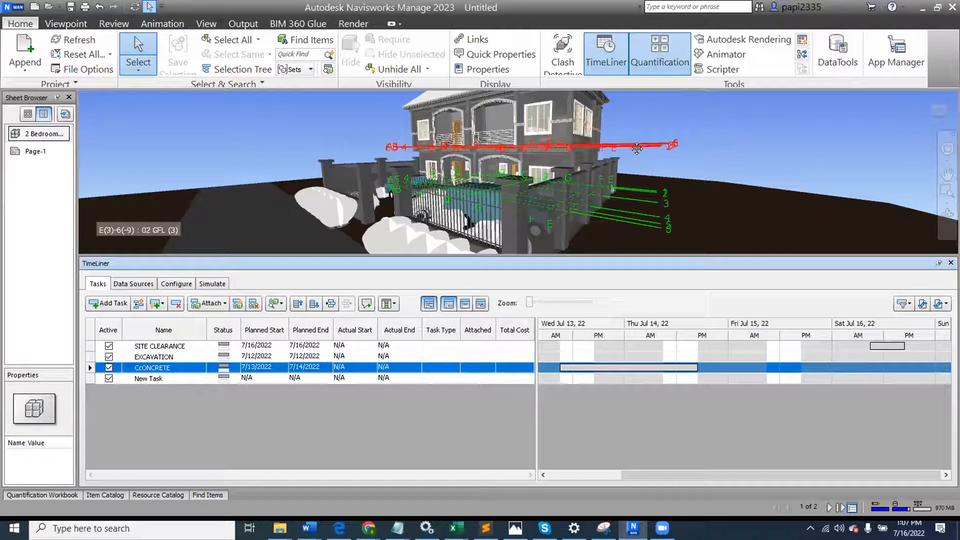
left_click(539, 150)
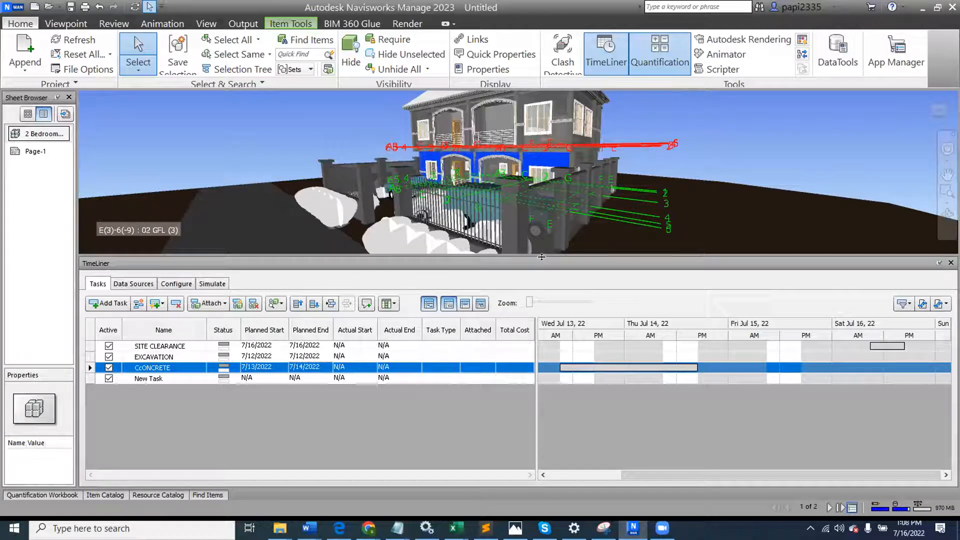
- Display the Selection Tree window and widen it so the full item names fit
scroll(573, 214, "up", 2)
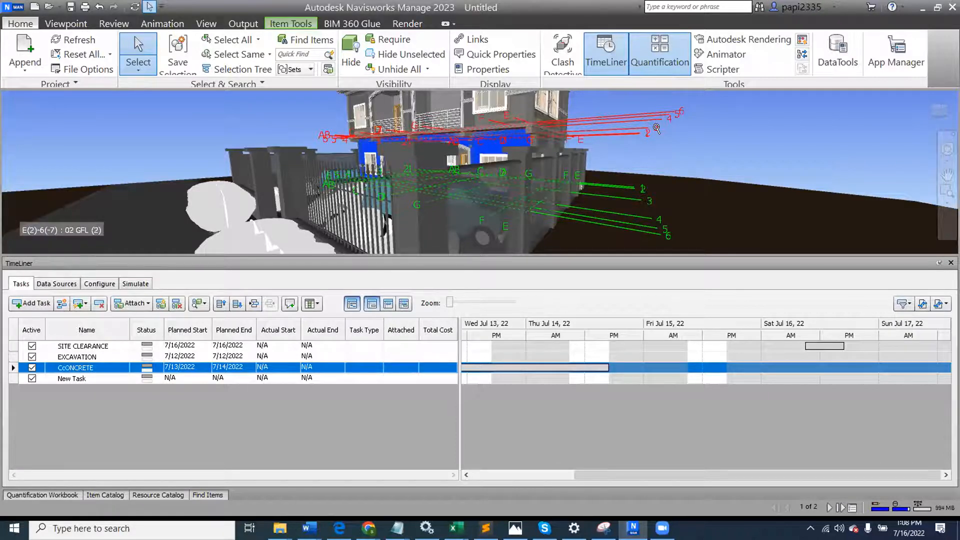
middle_click_drag(653, 123, 692, 136)
scroll(692, 136, "down", 1)
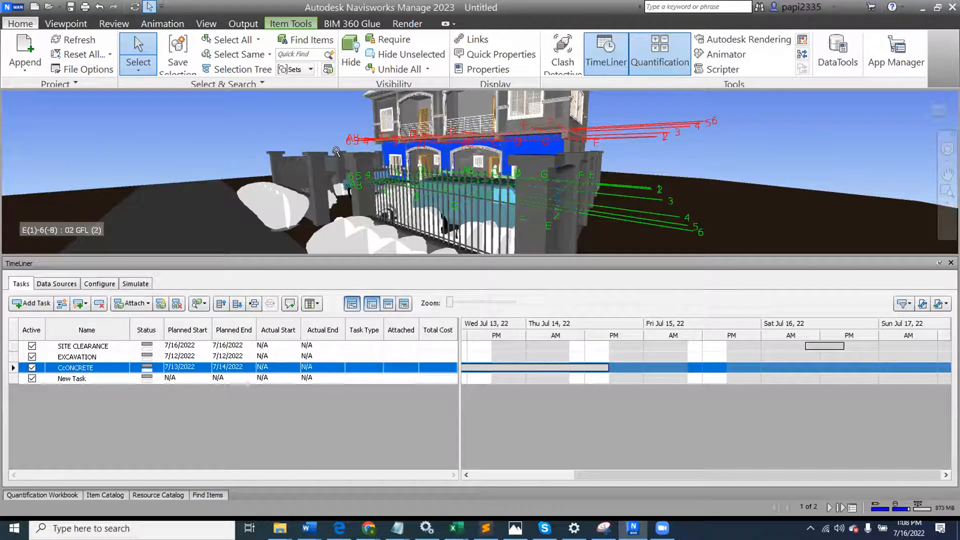
left_click(210, 21)
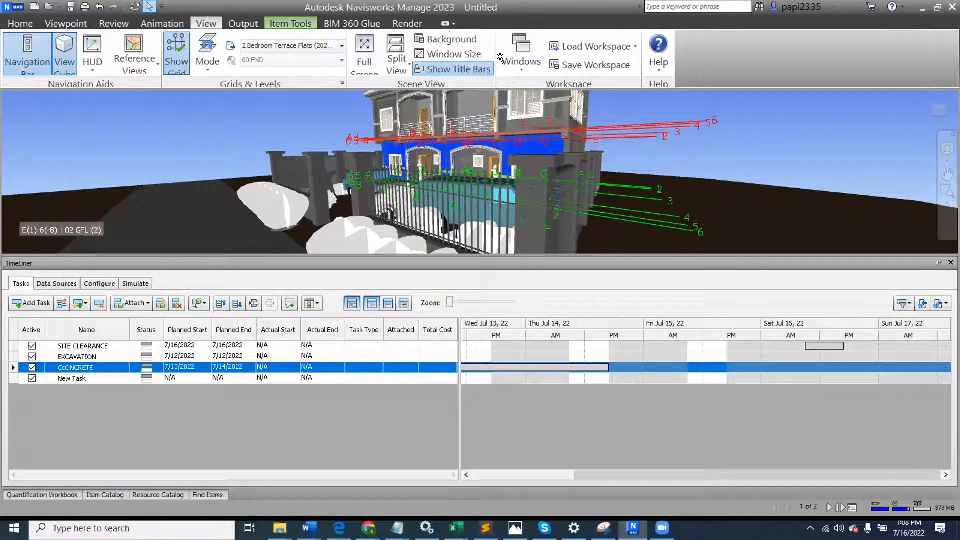
left_click(518, 65)
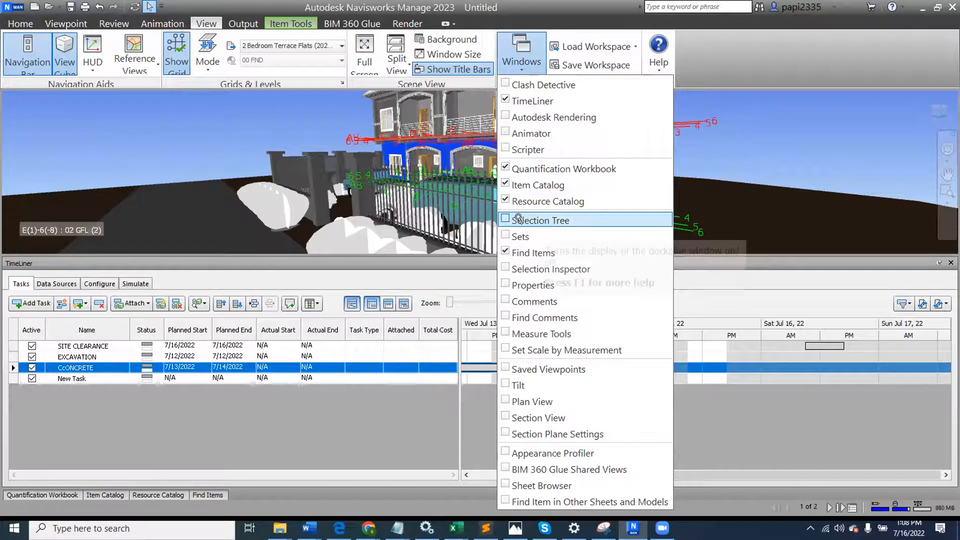
left_click(545, 220)
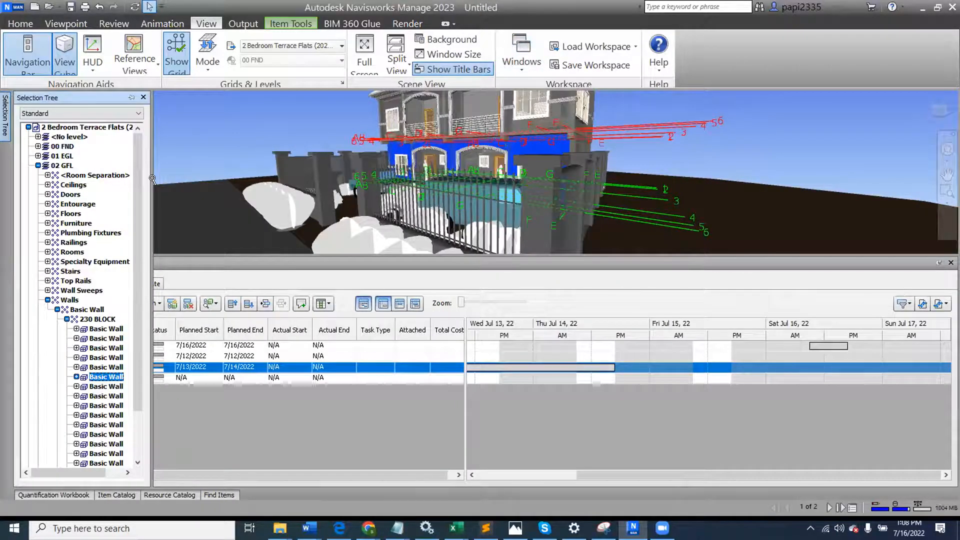
left_click_drag(152, 178, 260, 170)
middle_click_drag(306, 119, 385, 153)
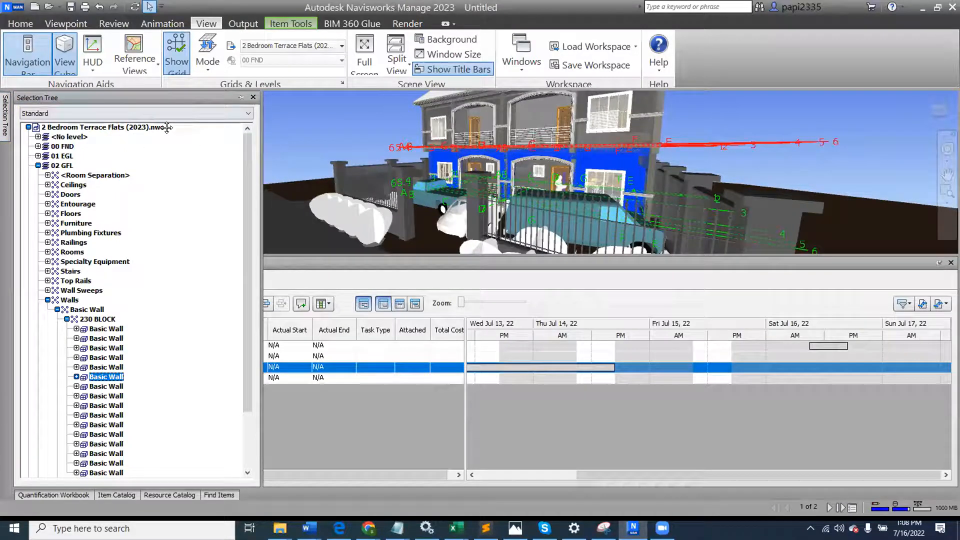
- Organise the Selection Tree by Properties and examine the entries under the Item category
left_click(37, 113)
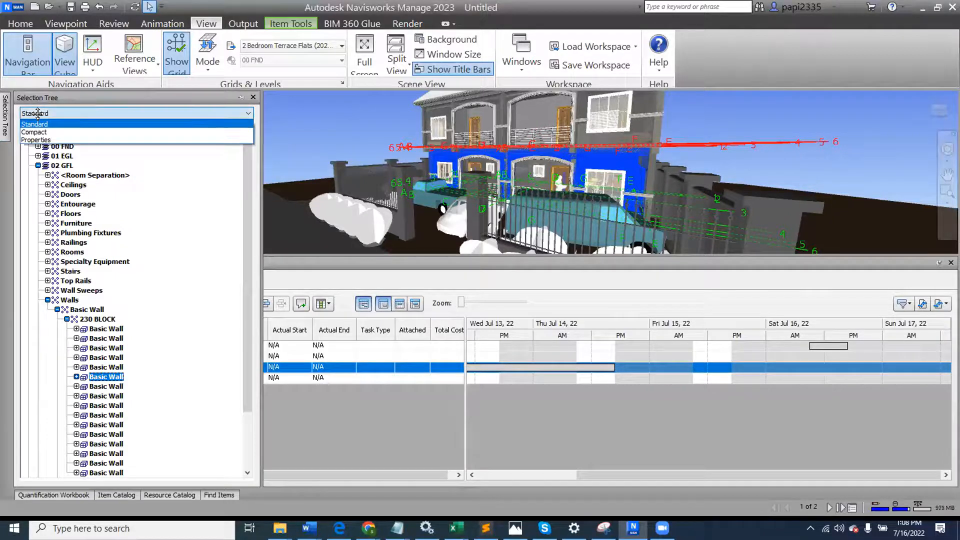
left_click(36, 140)
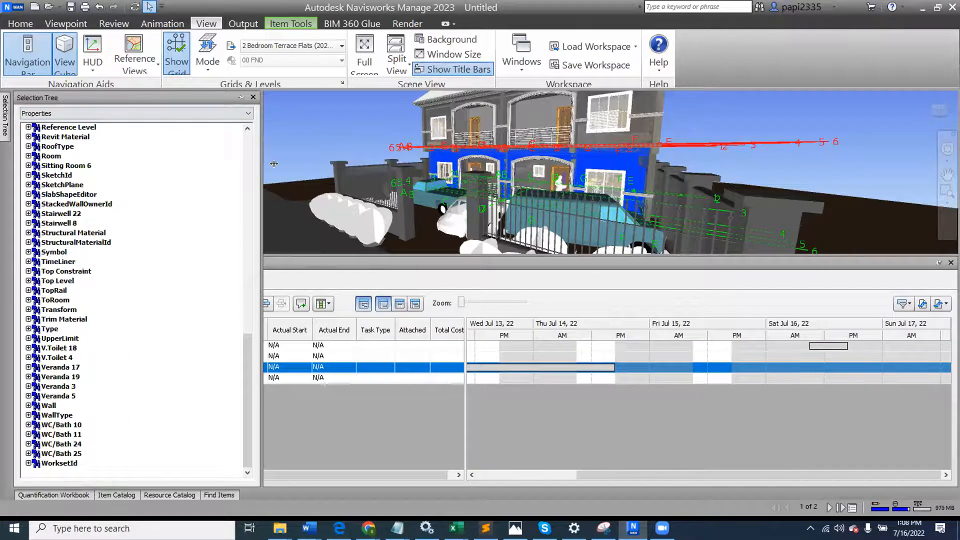
middle_click_drag(473, 162, 575, 172)
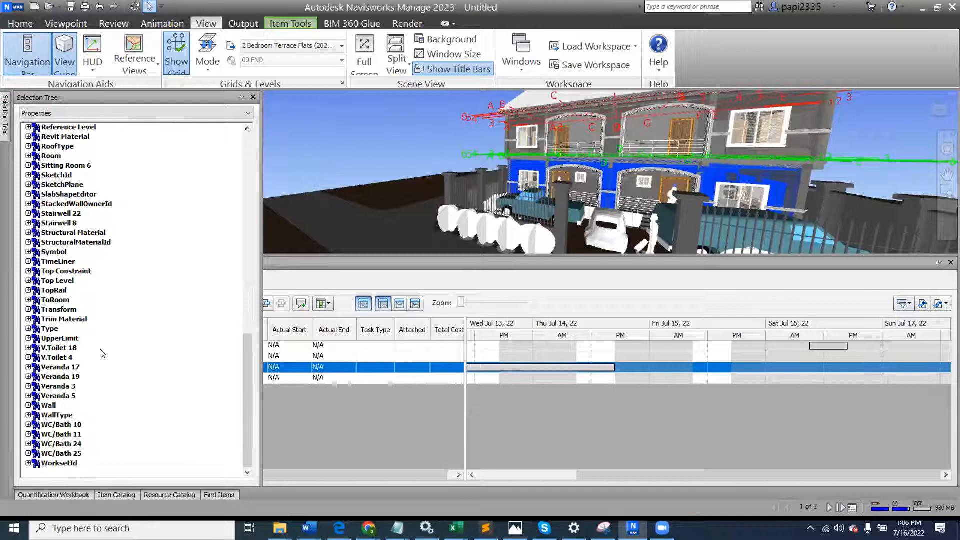
scroll(110, 339, "up", 3)
scroll(111, 339, "up", 15)
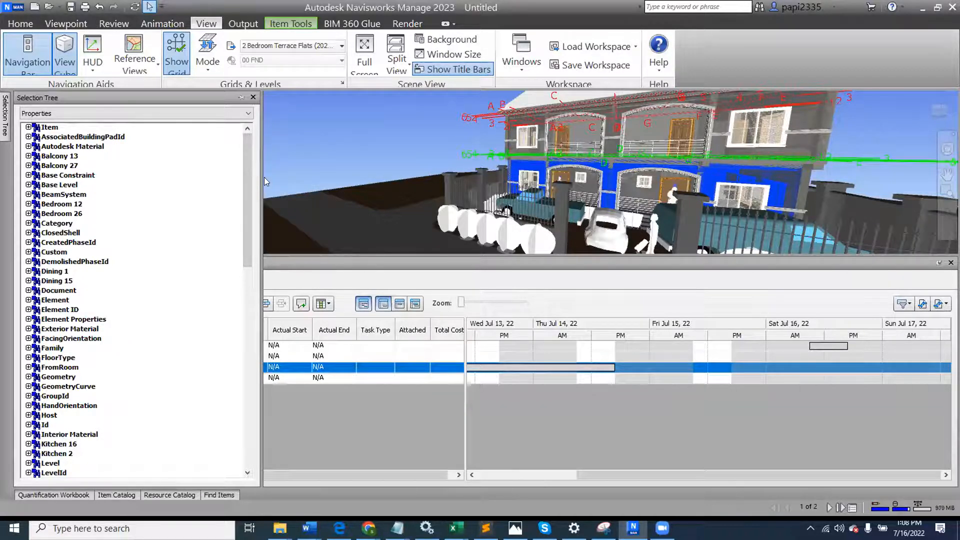
left_click(28, 127)
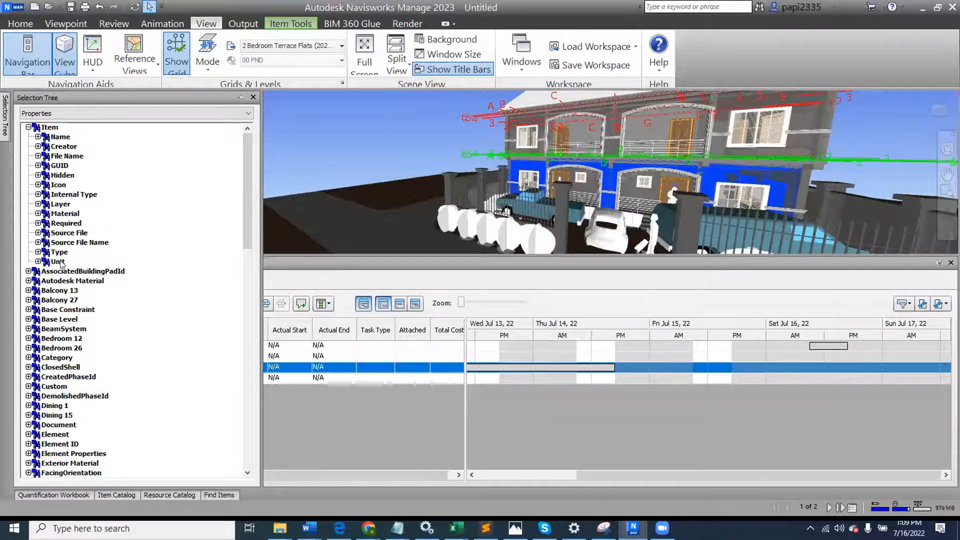
left_click(29, 127)
- Clear the wall selection and look through the model's property categories in the Selection Tree
left_click(320, 136)
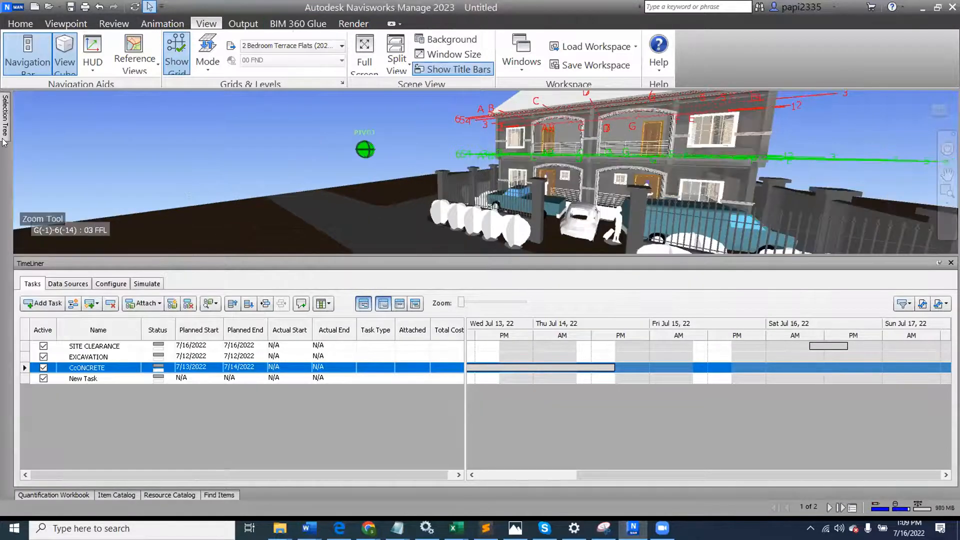
mouse_move(4, 120)
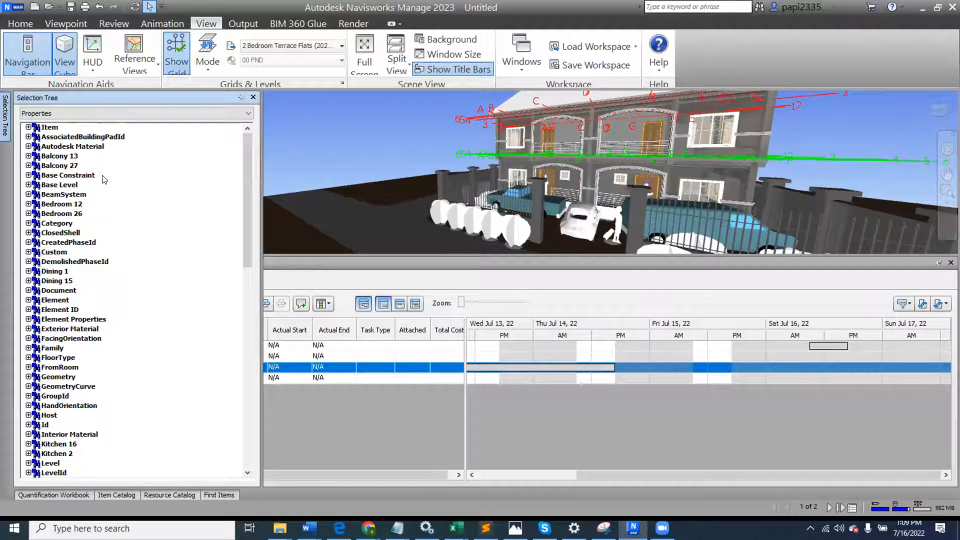
scroll(102, 179, "down", 1)
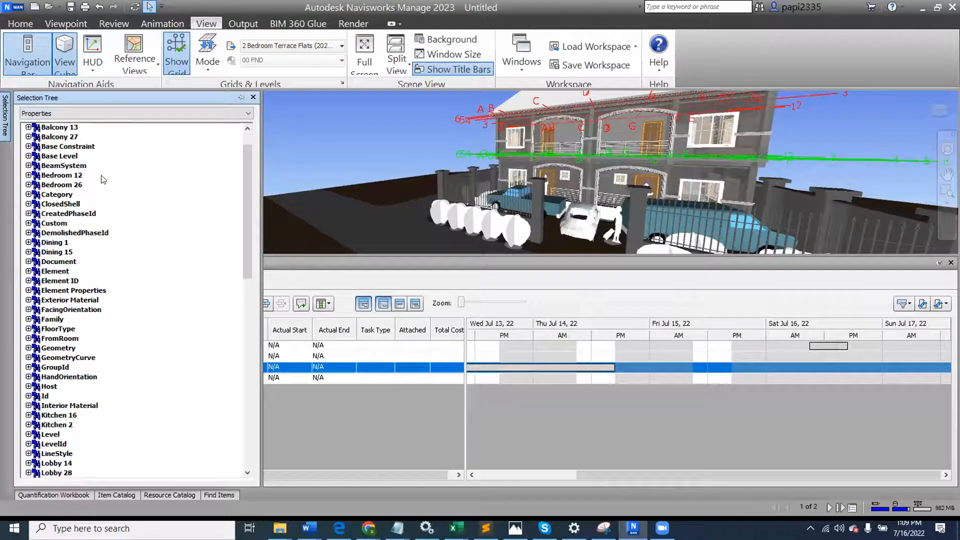
scroll(103, 180, "down", 3)
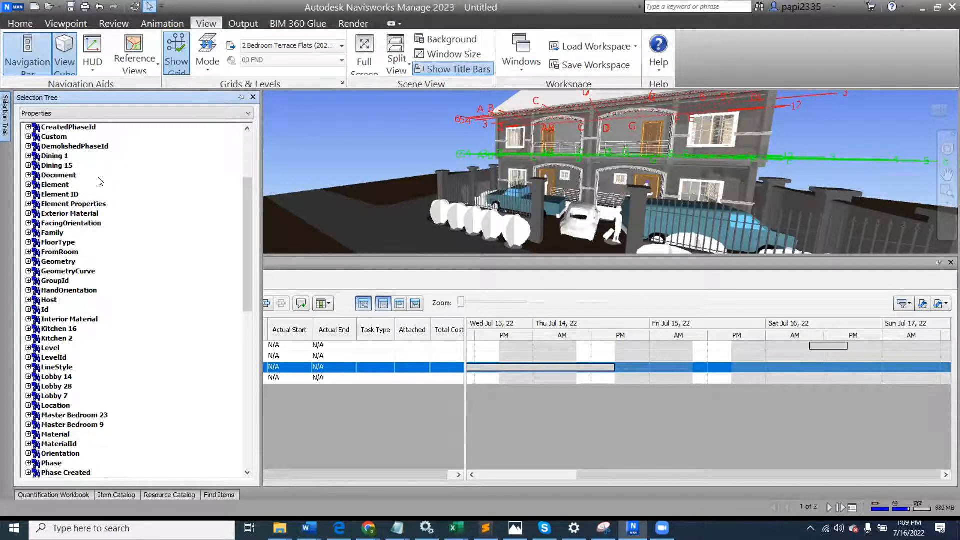
scroll(100, 181, "down", 14)
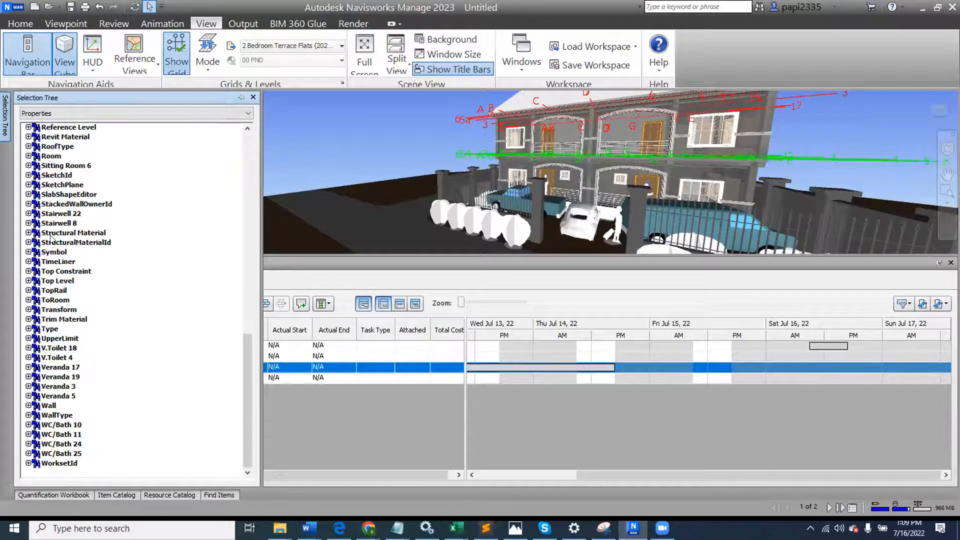
scroll(50, 239, "up", 1)
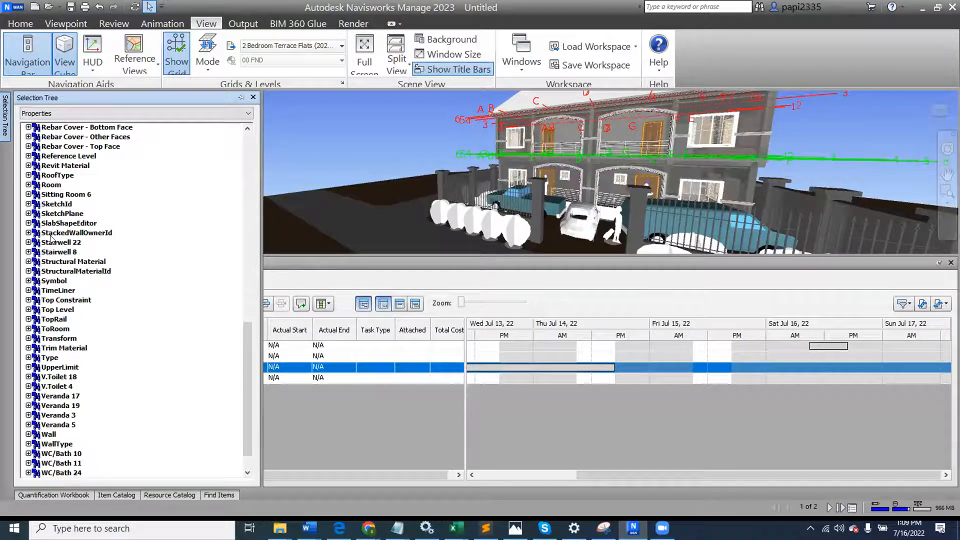
scroll(50, 238, "up", 4)
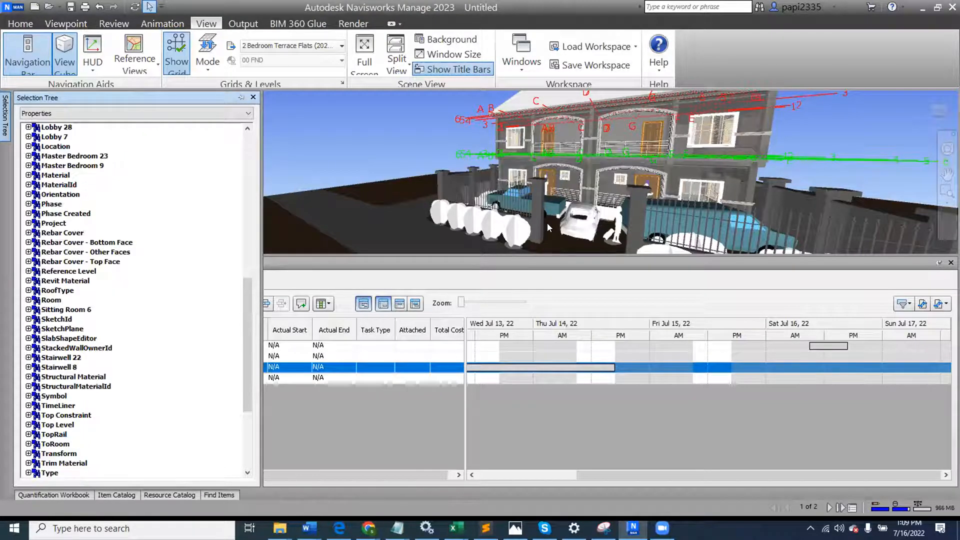
- Select the first-floor front wall and display its Custom properties in the Properties window
scroll(698, 140, "up", 5)
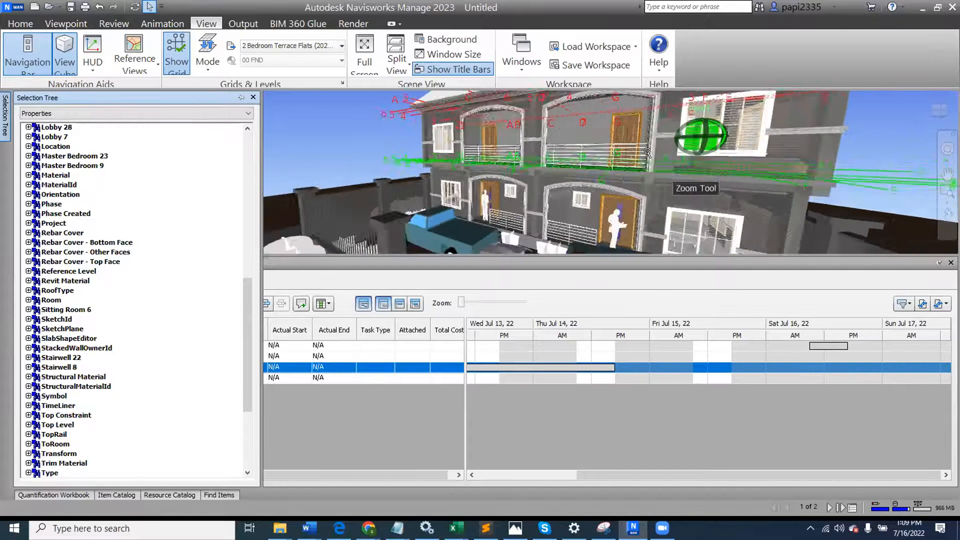
left_click(661, 173)
middle_click_drag(643, 166, 417, 175)
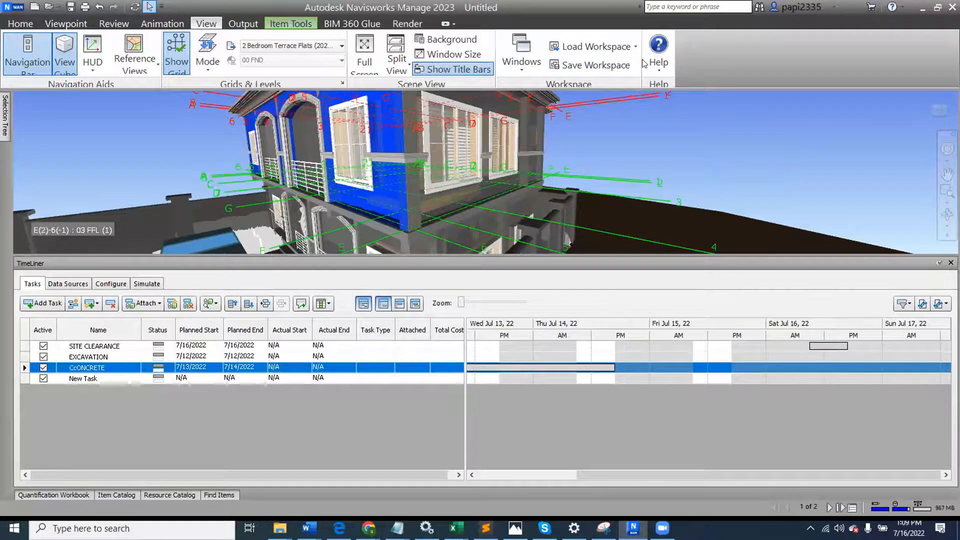
left_click(521, 55)
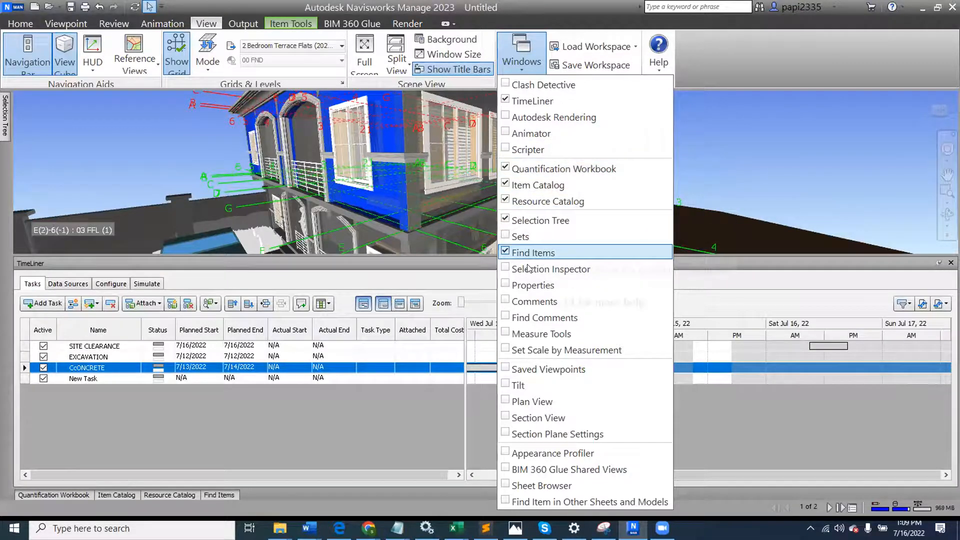
left_click(533, 286)
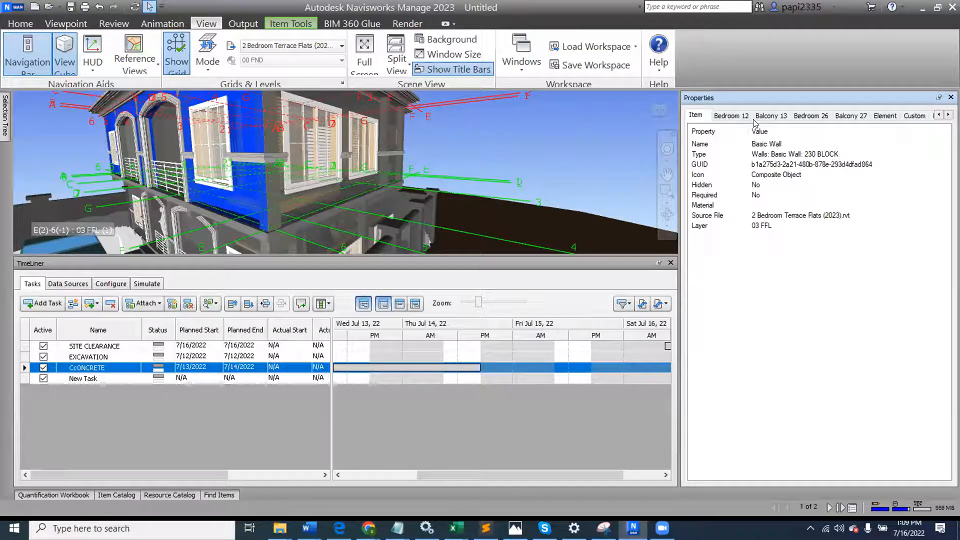
left_click(915, 117)
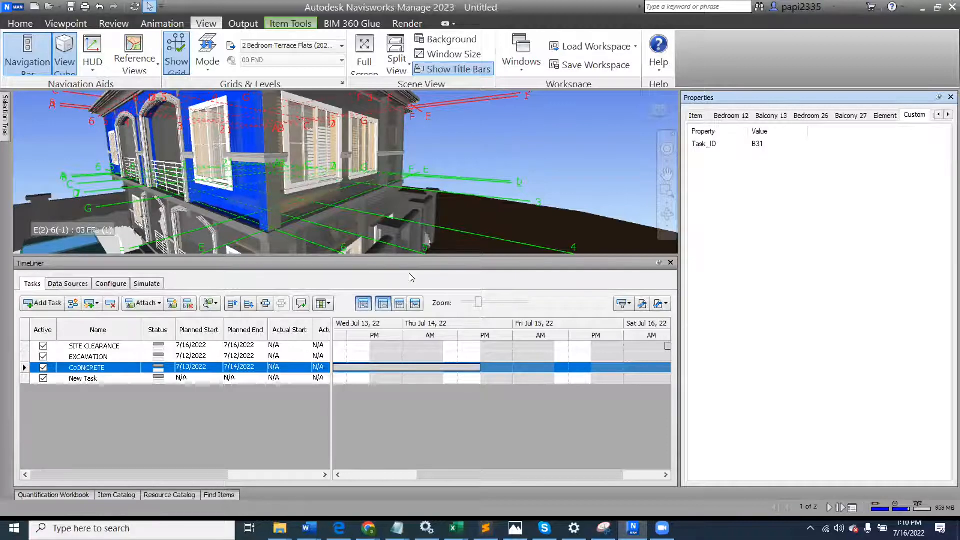
- Shrink the 3D scene to give the TimeLiner window more height
left_click_drag(420, 251, 387, 150)
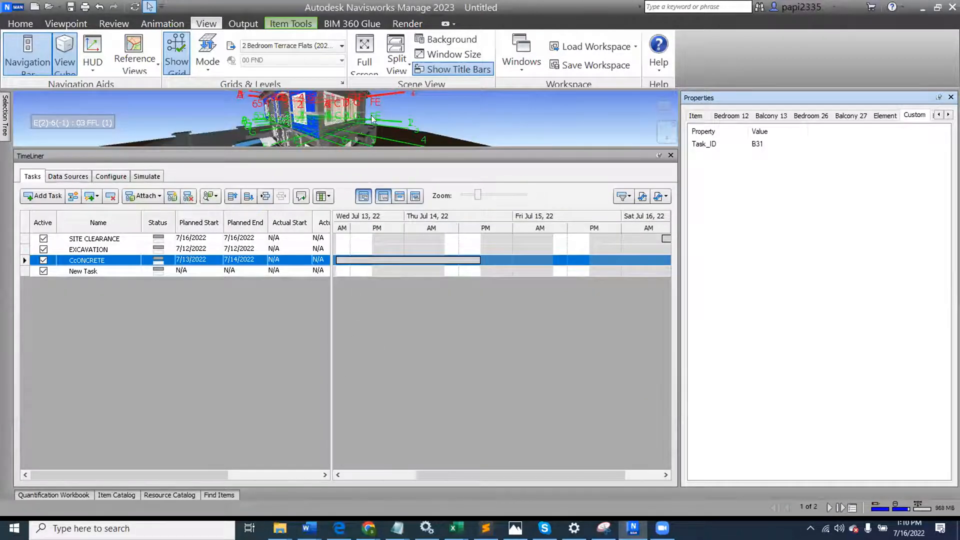
scroll(336, 105, "up", 2)
scroll(300, 104, "up", 2)
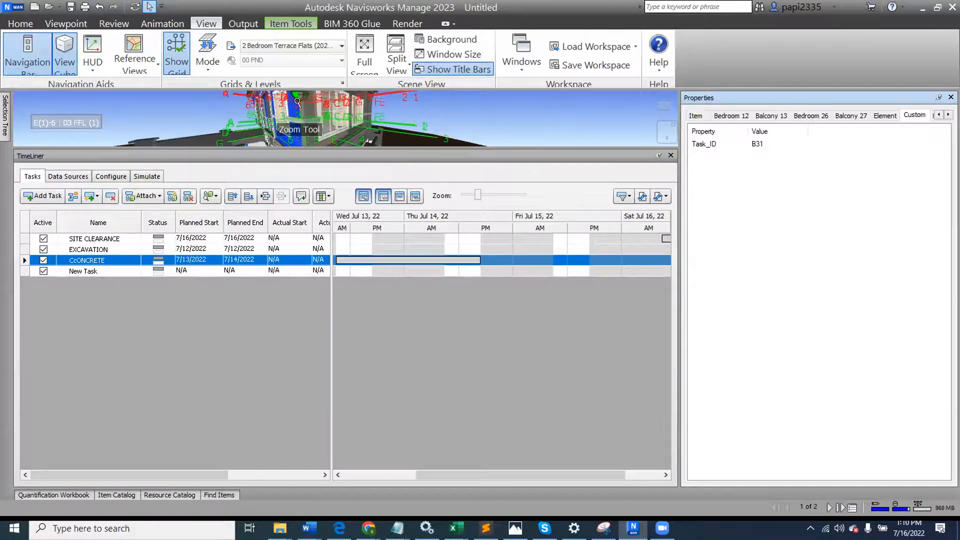
scroll(300, 104, "up", 2)
scroll(299, 107, "up", 2)
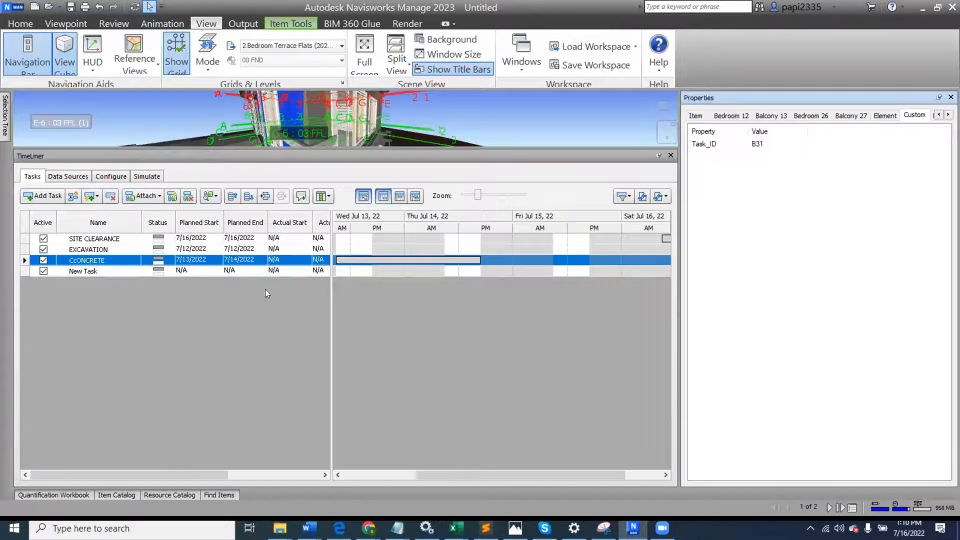
- Set the Selection Tree back to the Standard arrangement and collapse the 03 FFL level
left_click(5, 114)
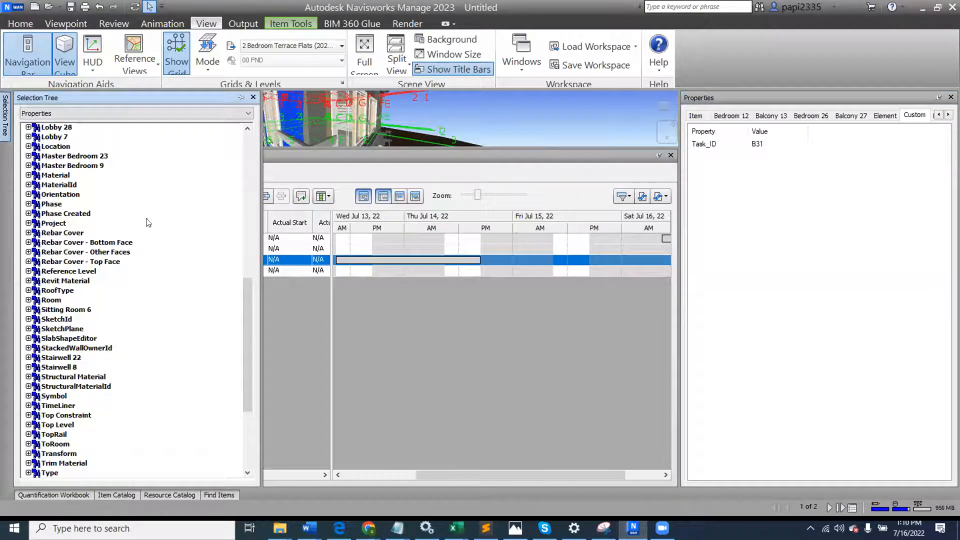
left_click(154, 117)
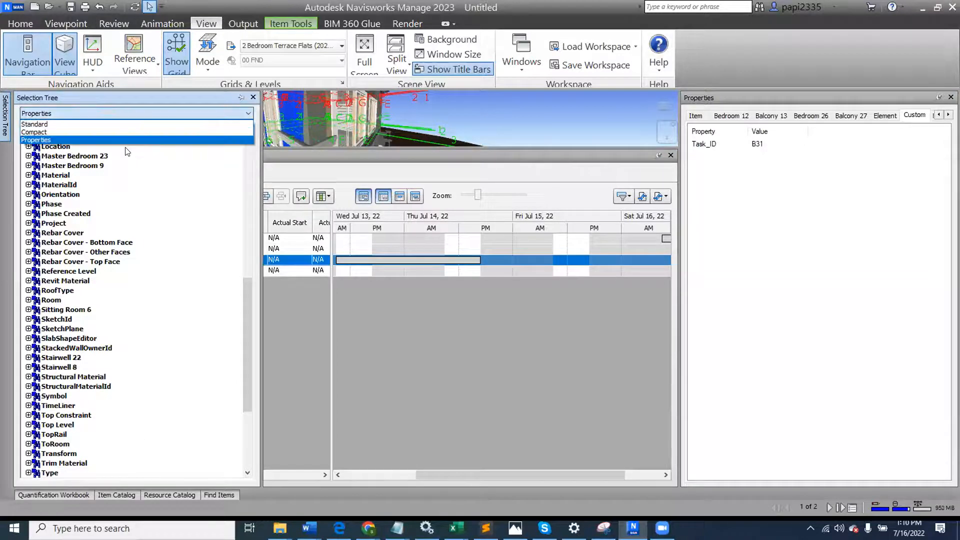
left_click(129, 123)
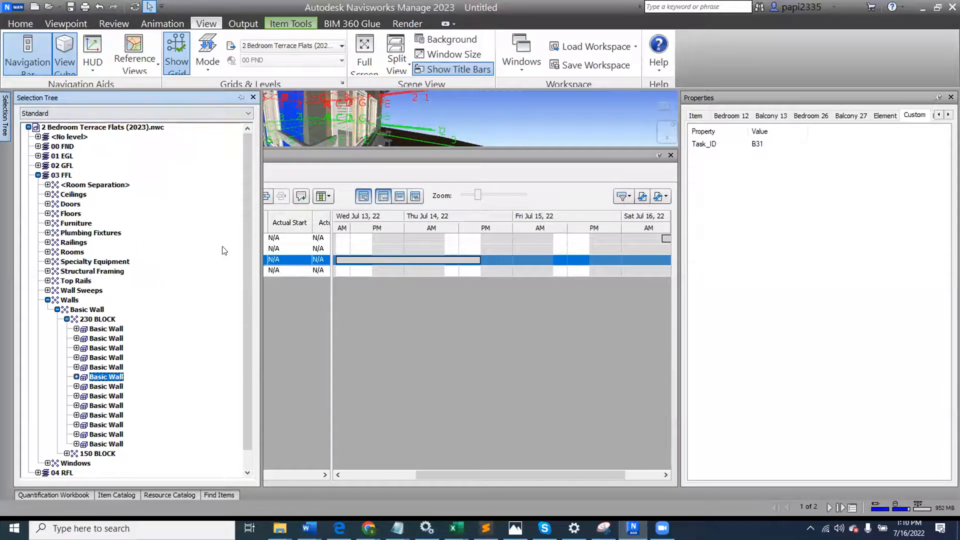
left_click(37, 175)
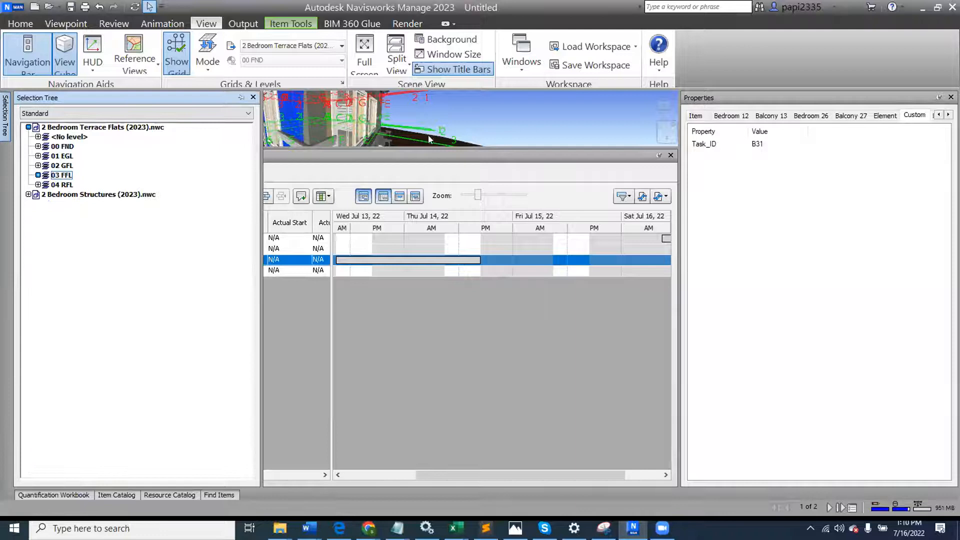
left_click(423, 154)
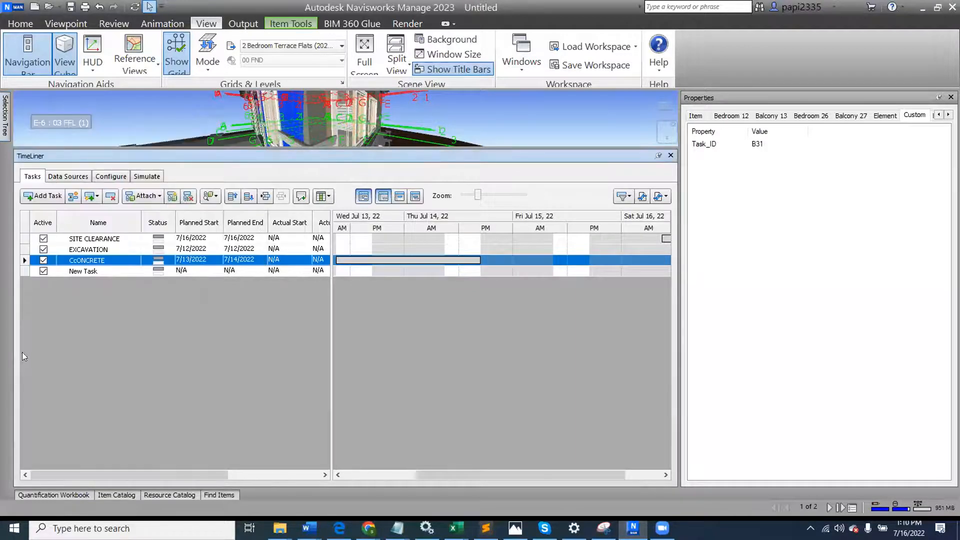
- Enlarge the 3D scene, select the site's ground surface, and attach it to the SITE CLEARANCE task as the current selection
left_click(100, 238)
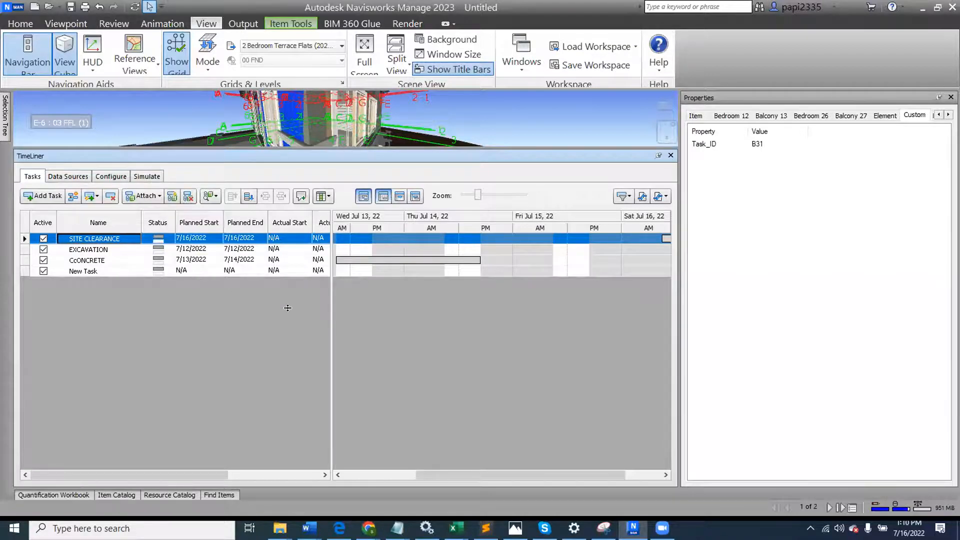
left_click_drag(287, 308, 287, 312)
scroll(432, 170, "down", 3)
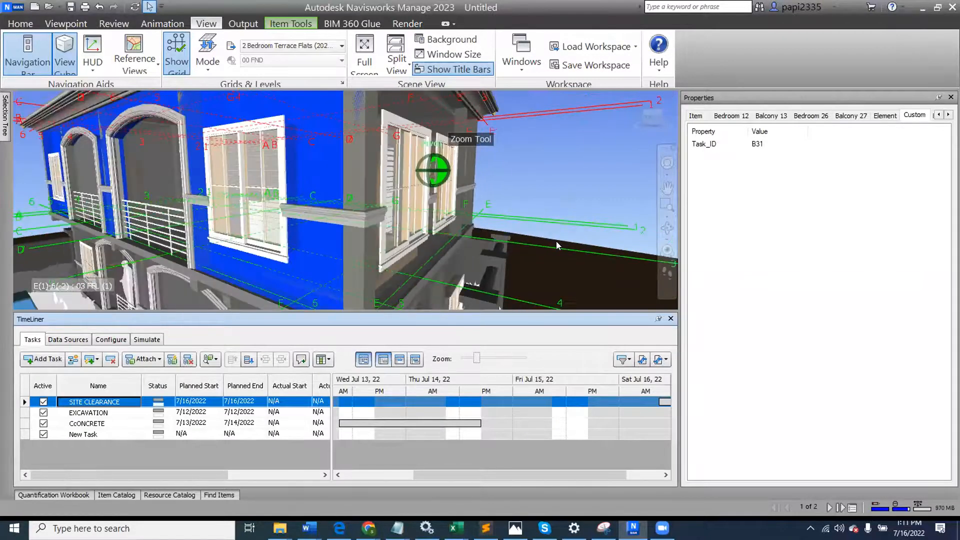
left_click(556, 245)
scroll(439, 142, "down", 3)
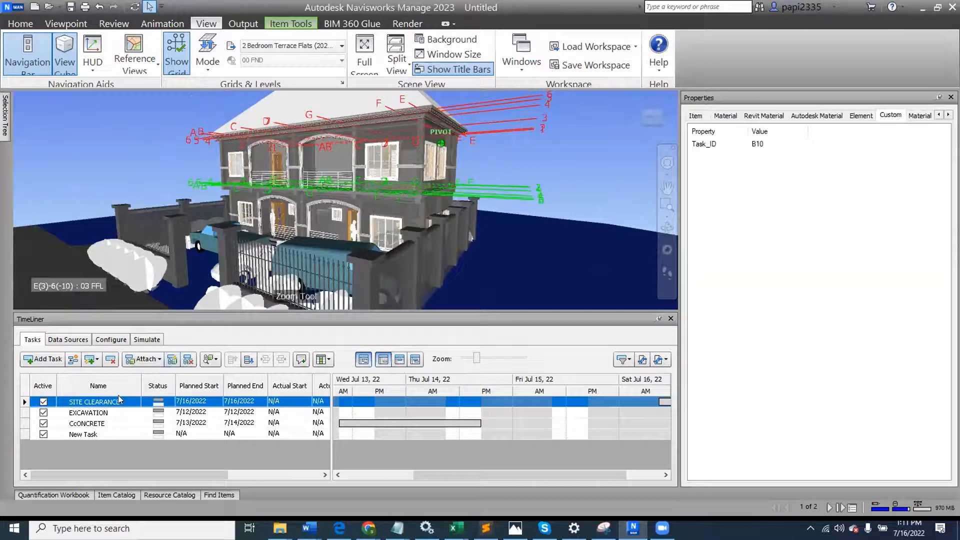
right_click(87, 404)
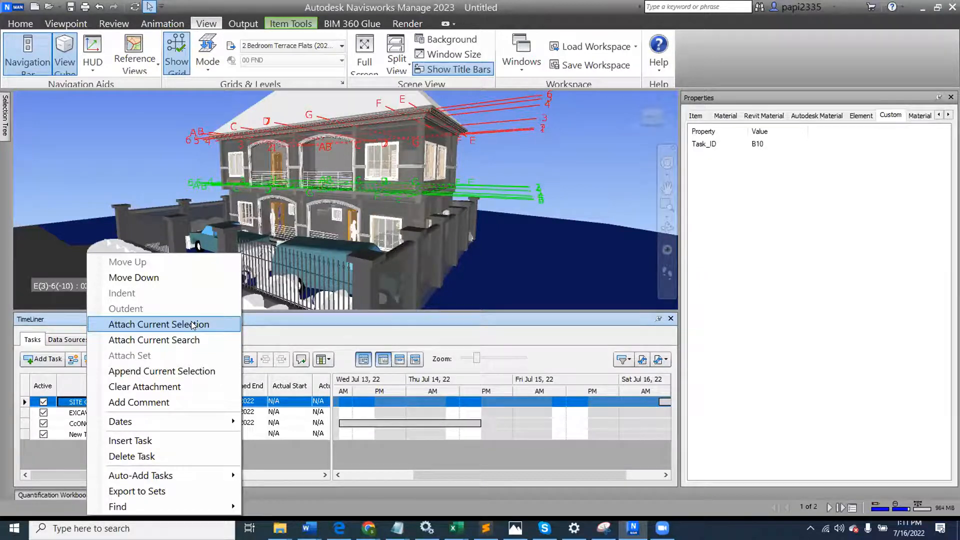
left_click(193, 324)
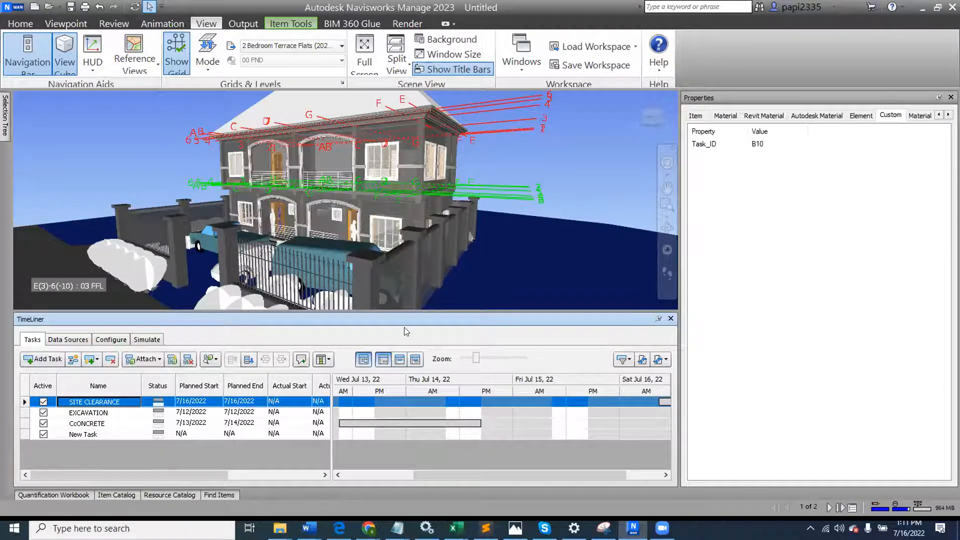
- Widen the TimeLiner task table to reveal the Attached column and close the Properties window
middle_click_drag(499, 226, 427, 222)
scroll(426, 222, "down", 1)
scroll(249, 239, "down", 3)
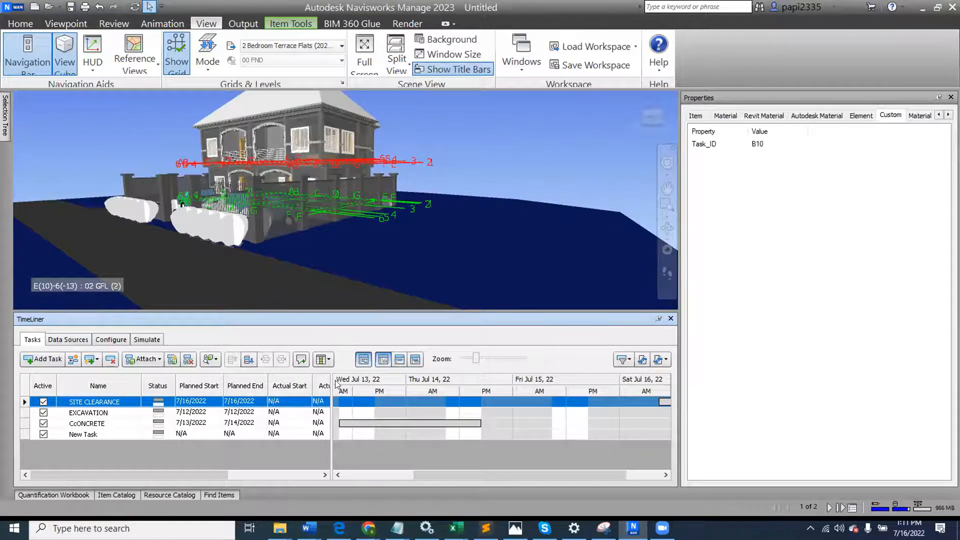
left_click_drag(328, 385, 470, 390)
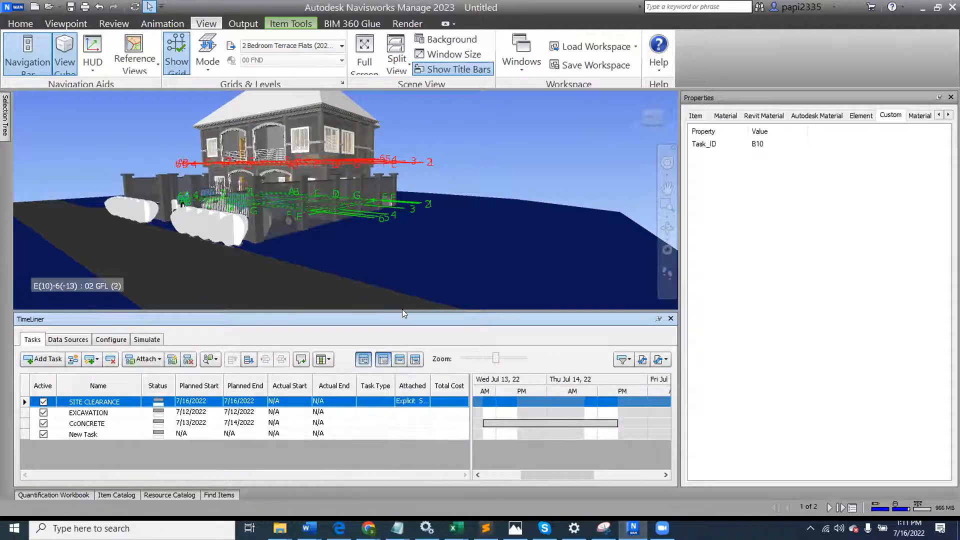
left_click_drag(426, 132, 426, 134)
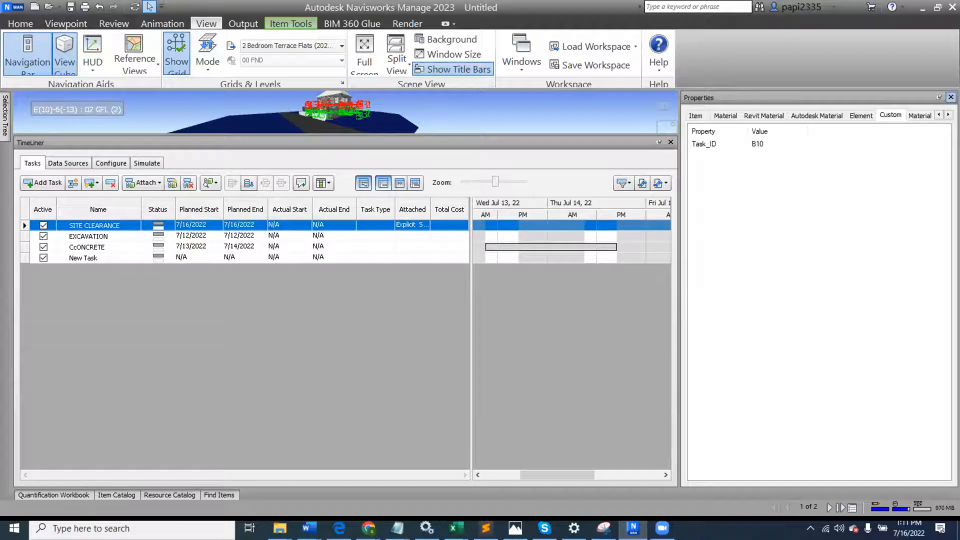
left_click(950, 97)
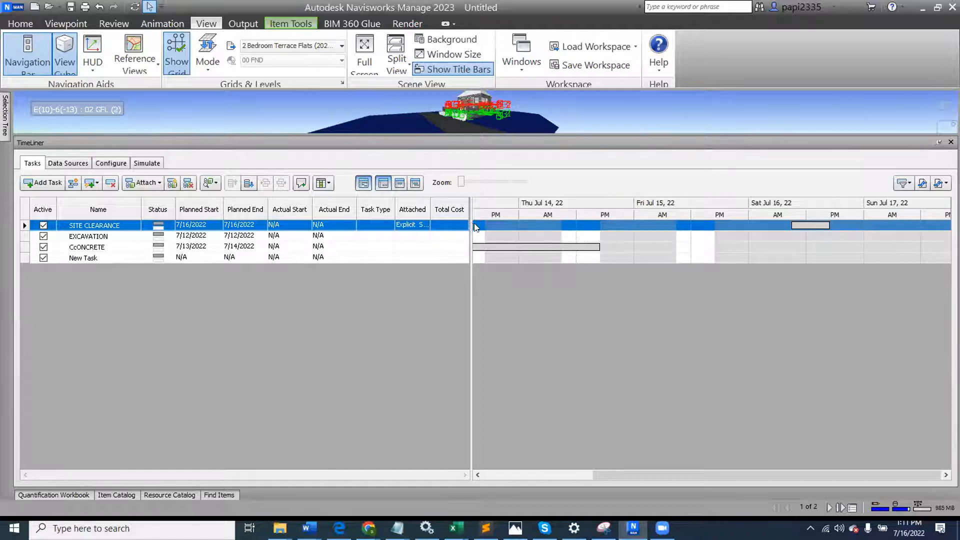
left_click_drag(471, 231, 646, 242)
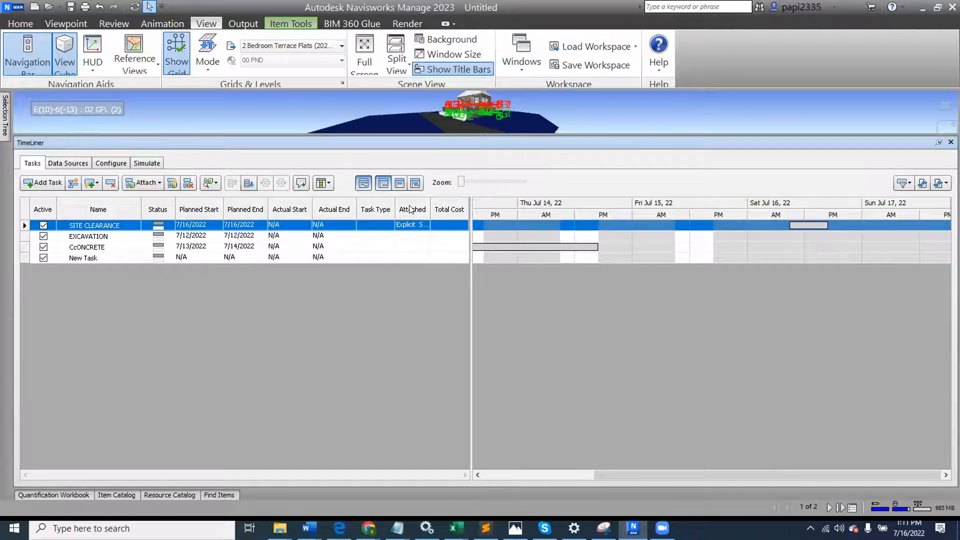
left_click(446, 209)
- Hide the 2 Bedroom Terrace Flats (2023).nwc model and the grid lines to expose the structural model's foundations from below
left_click(241, 128)
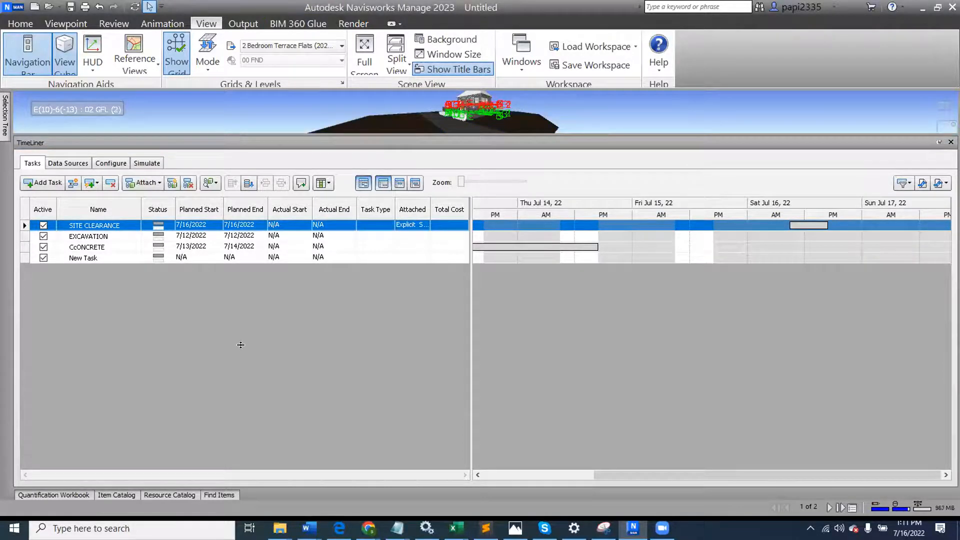
left_click_drag(240, 344, 240, 346)
scroll(507, 237, "down", 2)
middle_click_drag(509, 238, 517, 254)
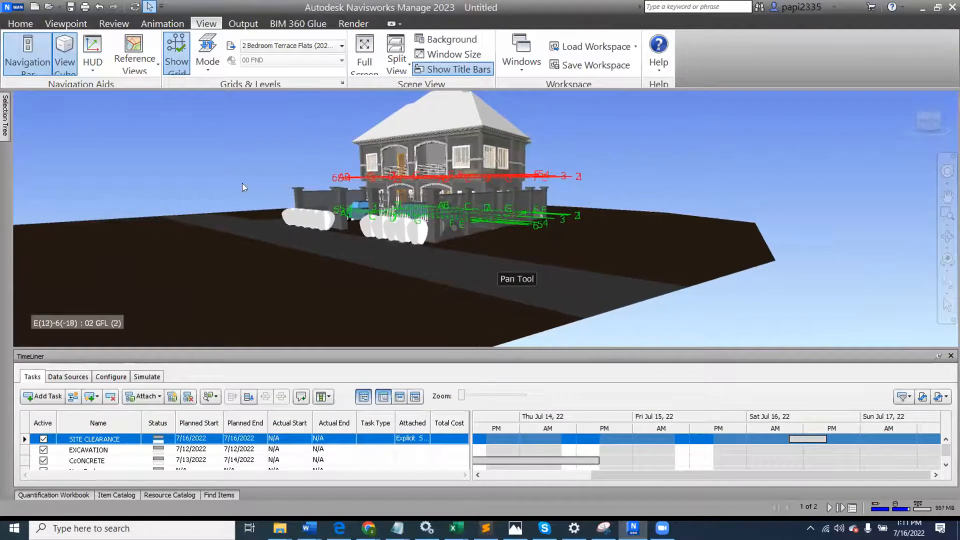
mouse_move(5, 112)
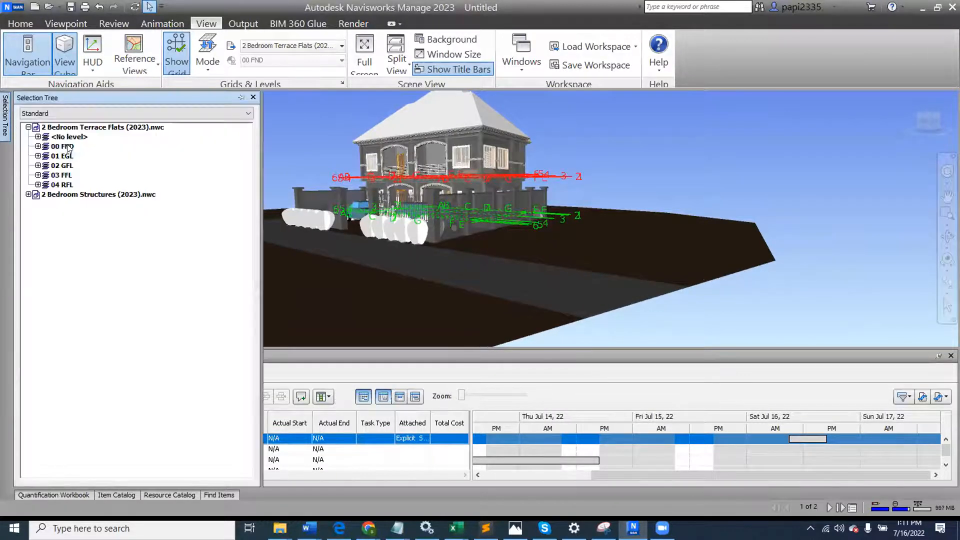
left_click(71, 128)
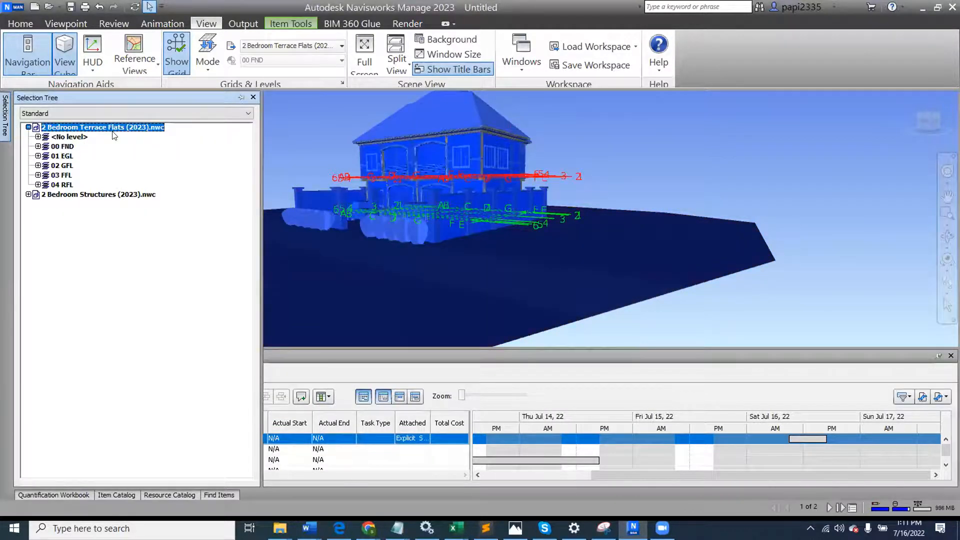
key("ctrl+h")
middle_click_drag(455, 261, 500, 212, "shift")
scroll(467, 205, "up", 3)
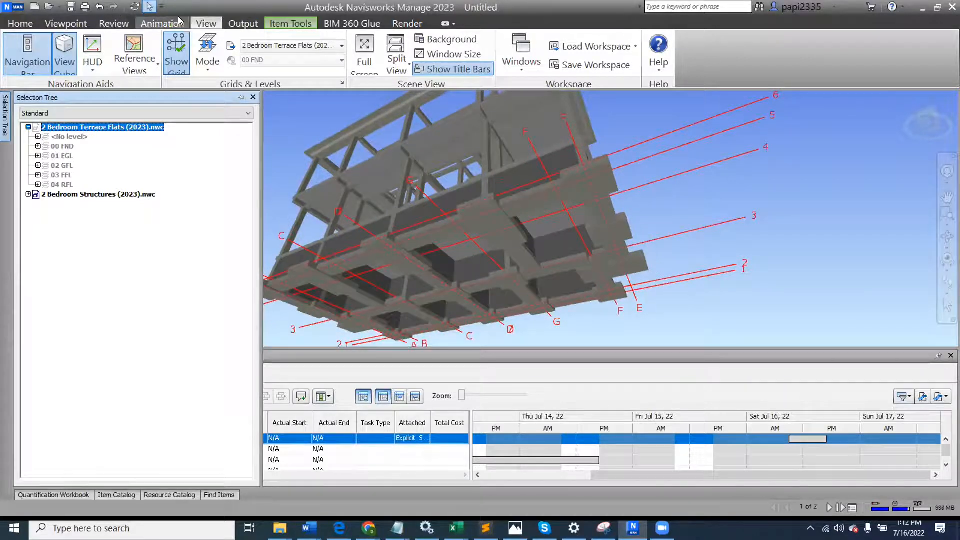
left_click(177, 52)
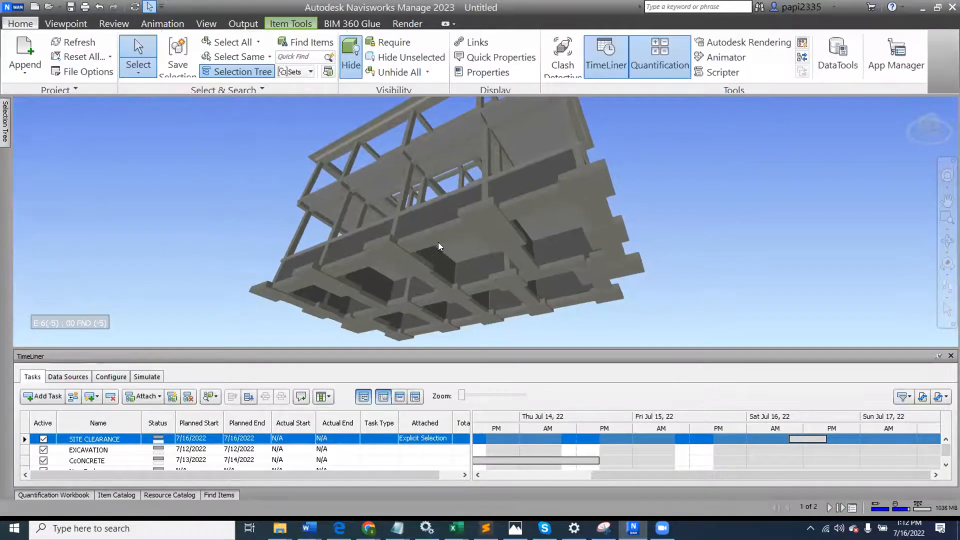
- Select two of the structure's foundation strips and extend the selection to all matching strips with Select Same
scroll(439, 243, "up", 2)
middle_click_drag(413, 279, 411, 255)
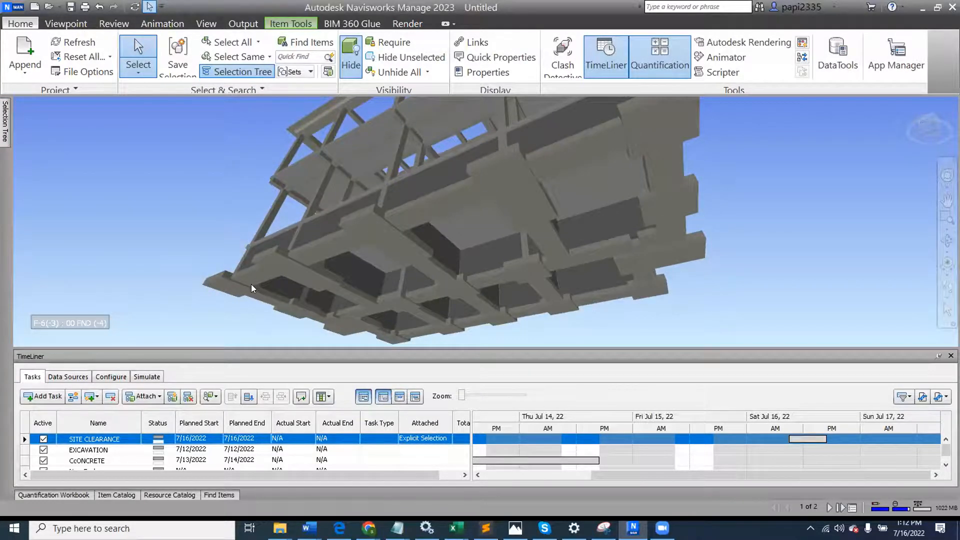
key("ctrl+h")
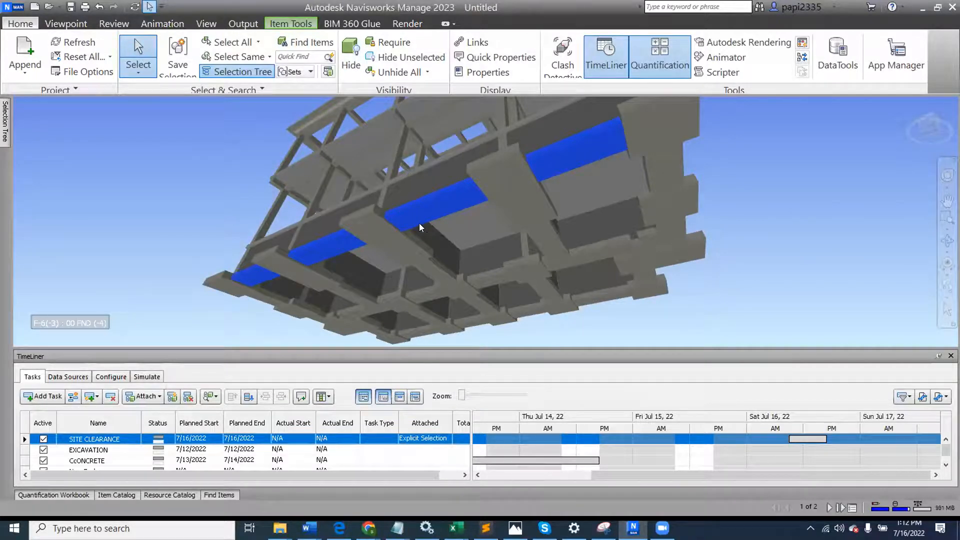
left_click(288, 270, "ctrl")
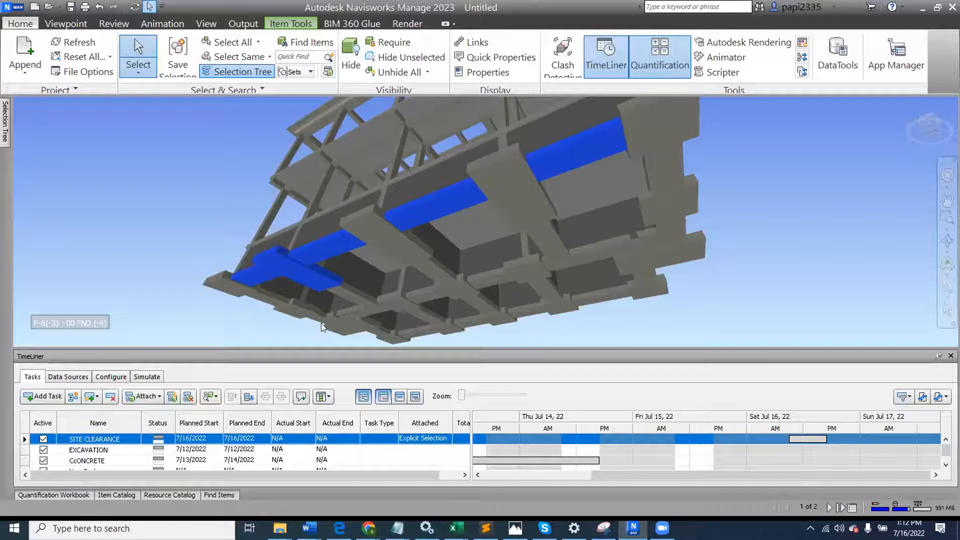
left_click(242, 58)
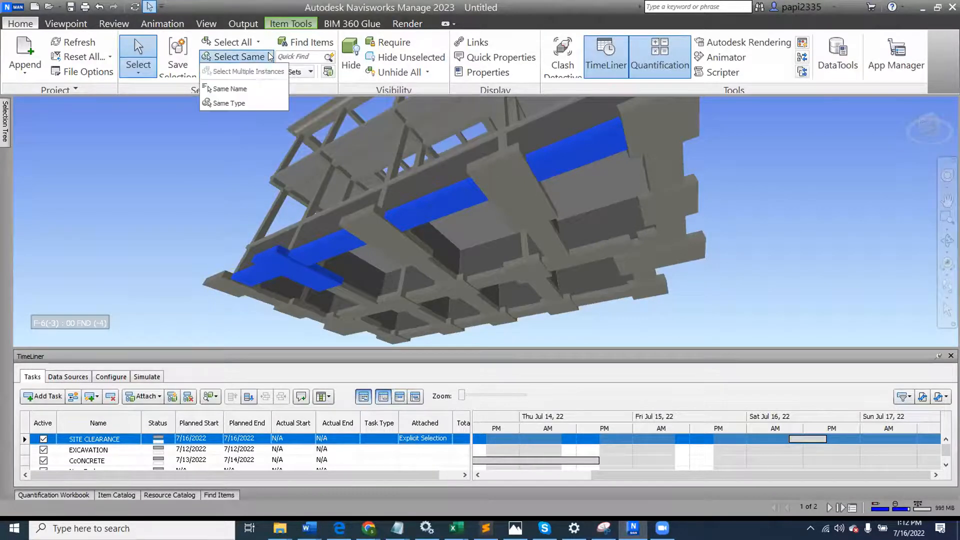
left_click(245, 95)
scroll(559, 221, "down", 5)
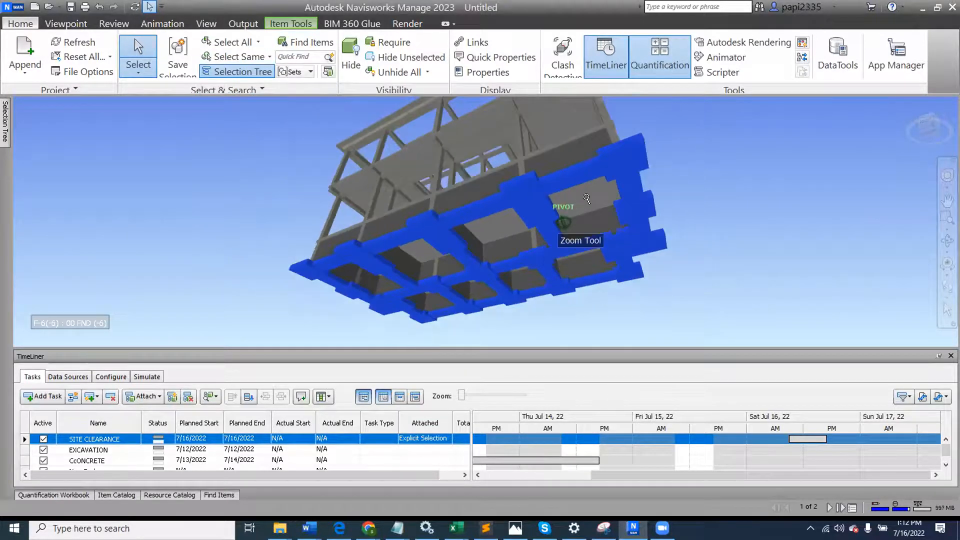
mouse_move(647, 208)
middle_mouse_down("shift")
mouse_move(643, 158)
mouse_move(640, 165)
middle_mouse_up("shift")
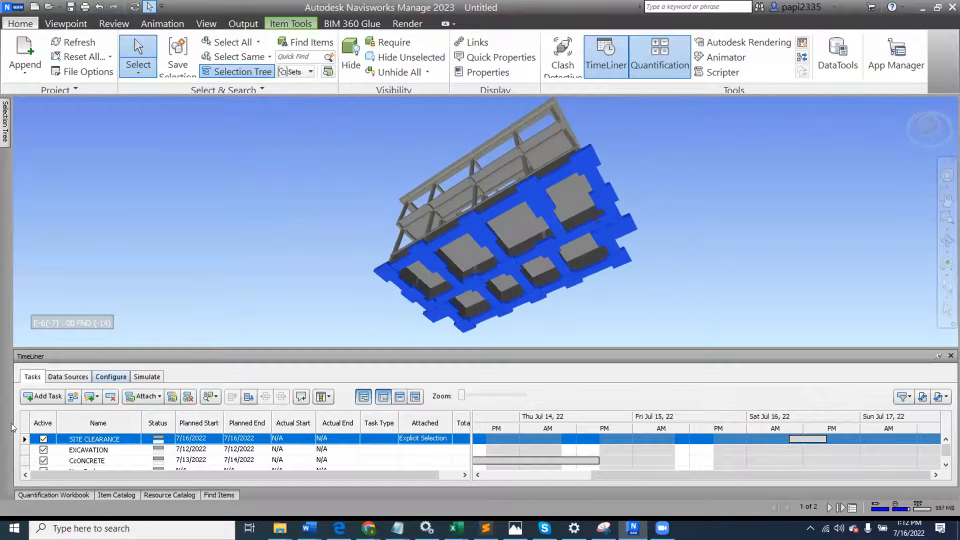
- Append the selected foundation strips to the EXCAVATION task and enlarge the TimeLiner window
right_click(98, 450)
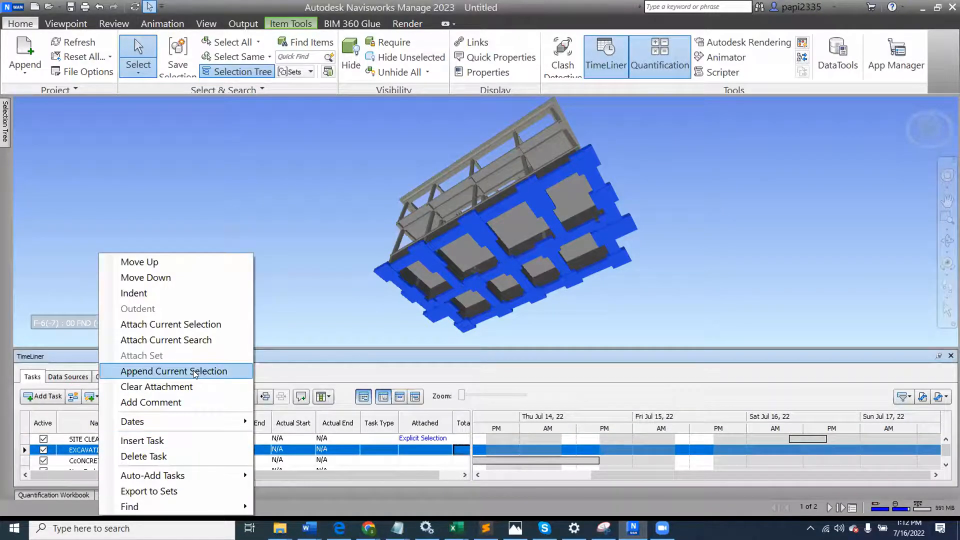
left_click(195, 372)
middle_click_drag(699, 182, 615, 197, "shift")
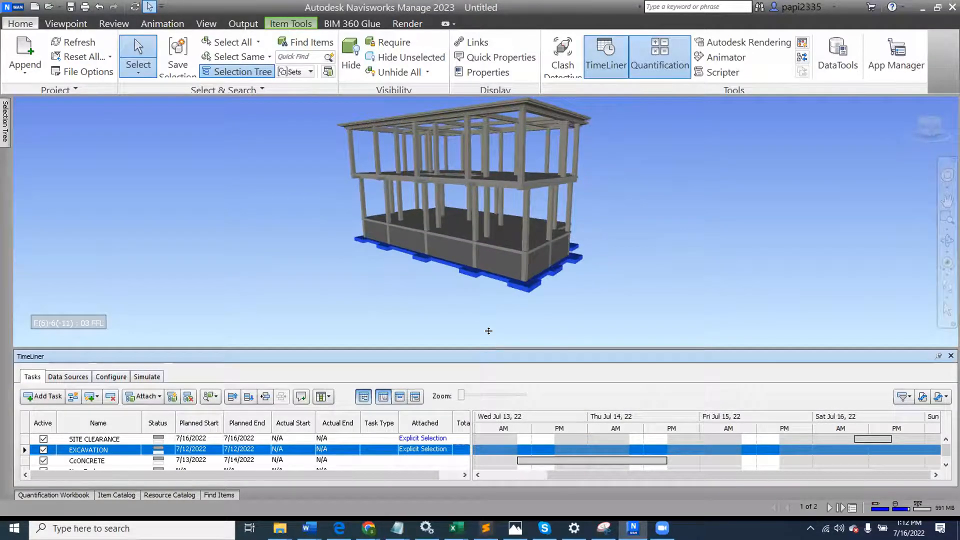
left_click_drag(505, 243, 504, 246)
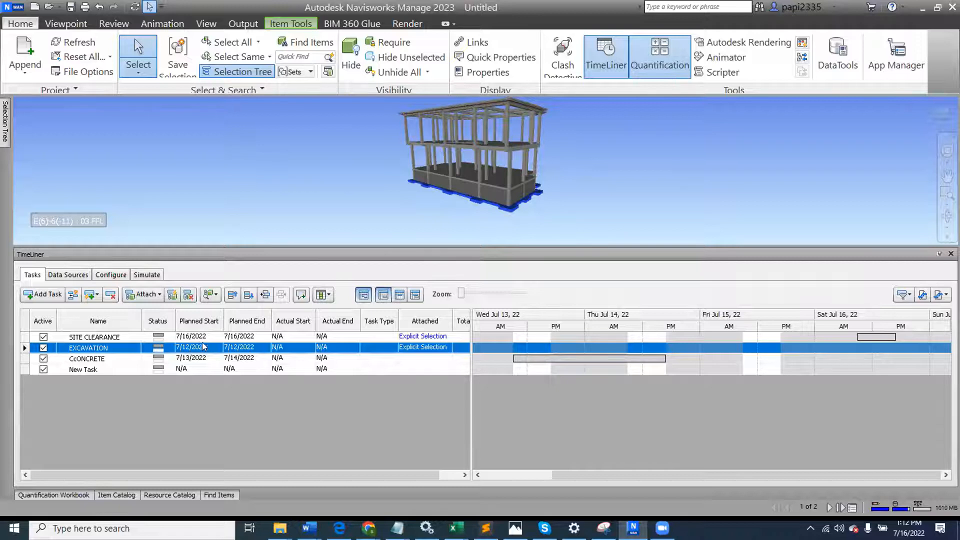
- Select the structure's front corner column and extend the selection to all columns with the same name
scroll(504, 154, "up", 5)
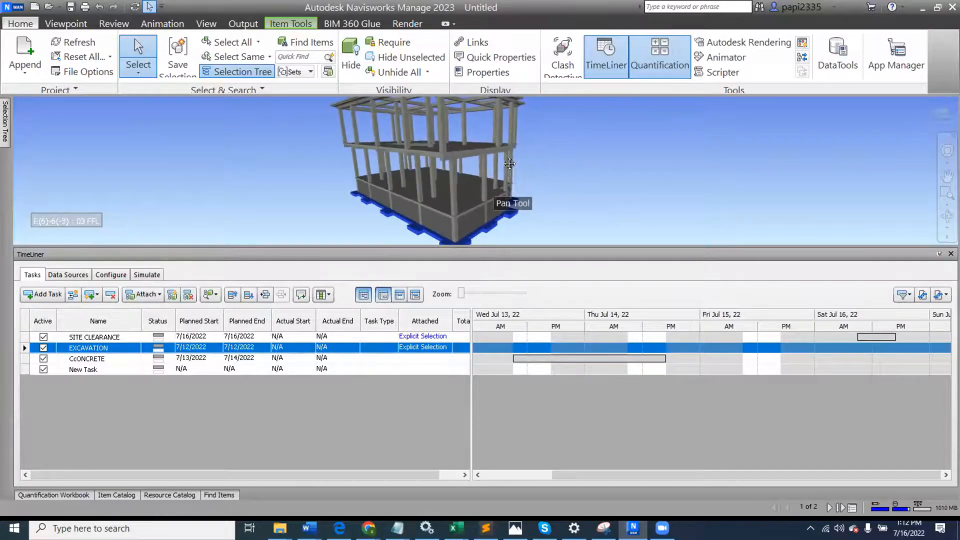
scroll(472, 190, "up", 1)
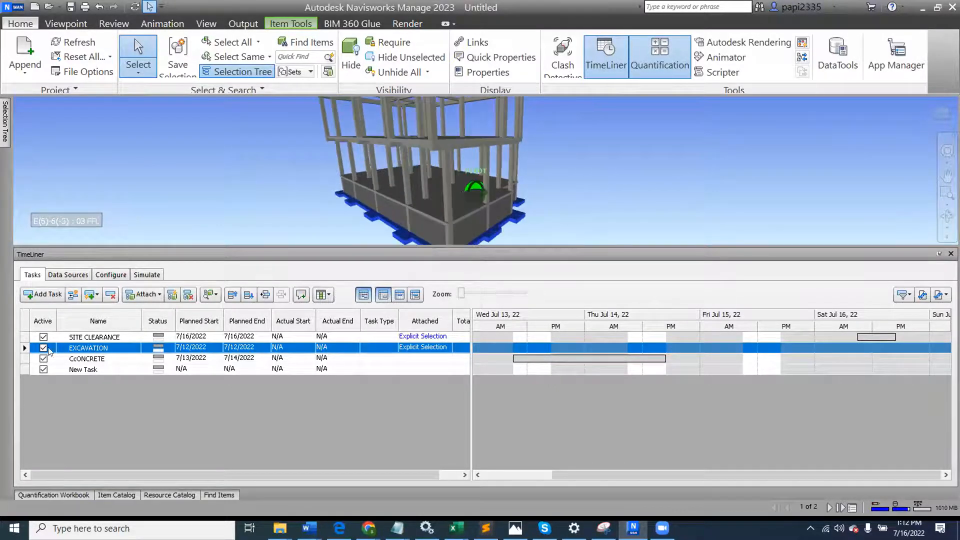
left_click(100, 358)
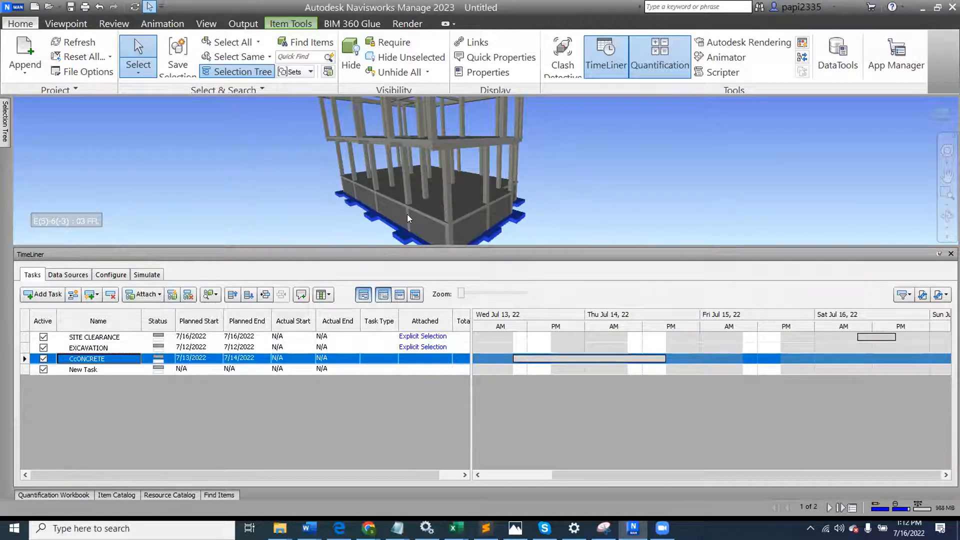
left_click(447, 199)
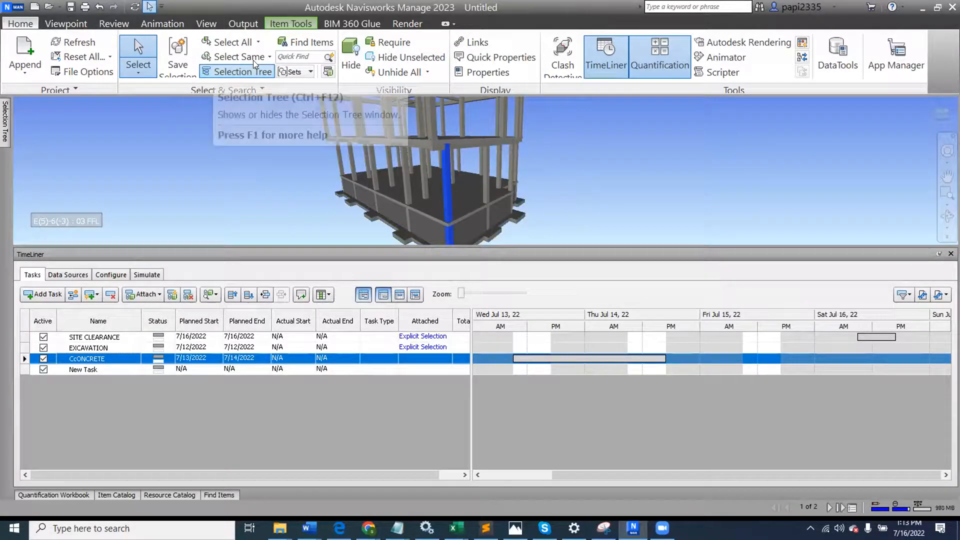
left_click(265, 56)
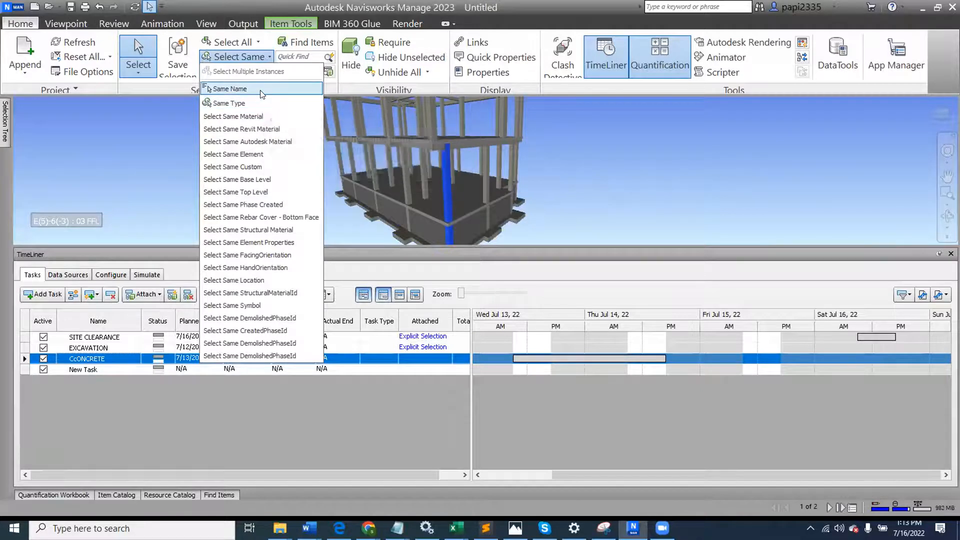
left_click(260, 90)
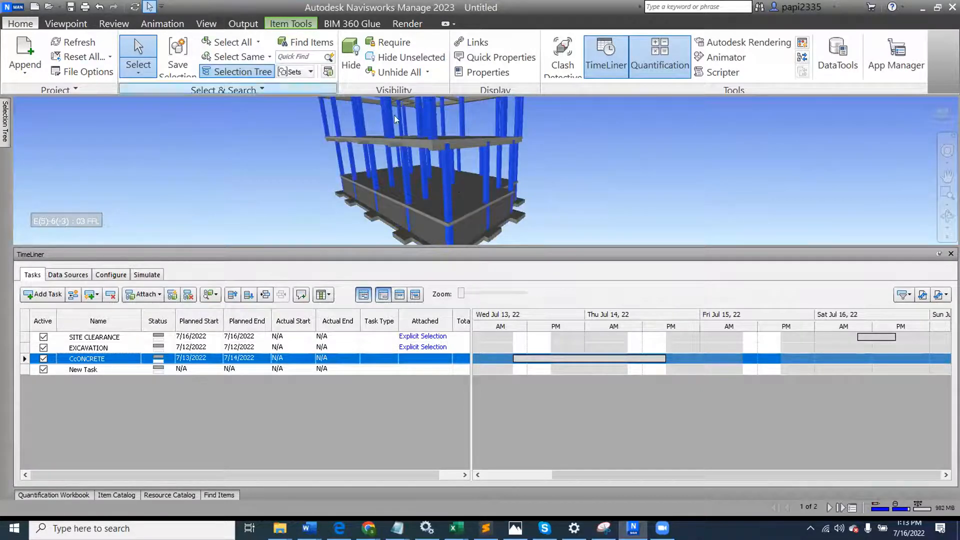
- Append the selected columns to the CcONCRETE task and adjust the TimeLiner window's height
right_click(104, 361)
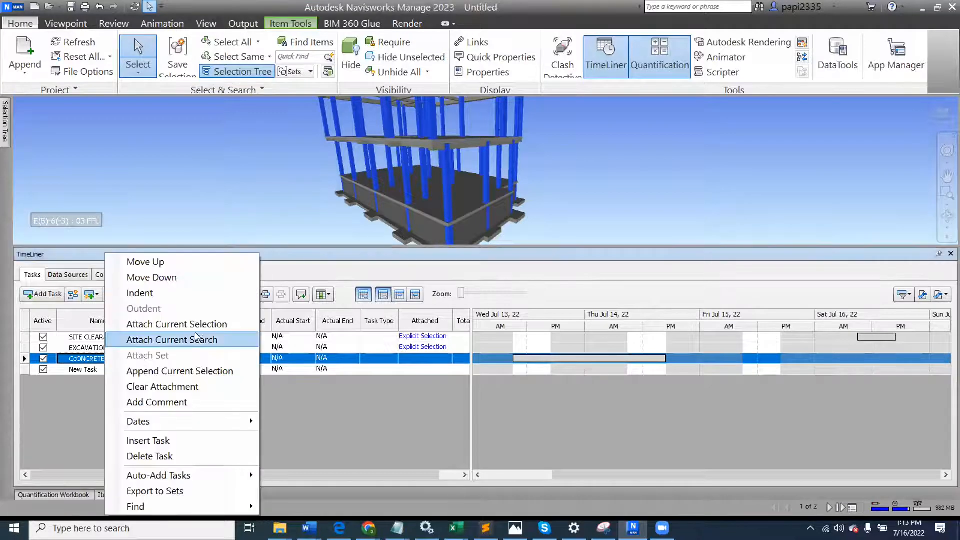
left_click(216, 371)
left_click_drag(571, 245, 559, 312)
left_click_drag(386, 310, 407, 217)
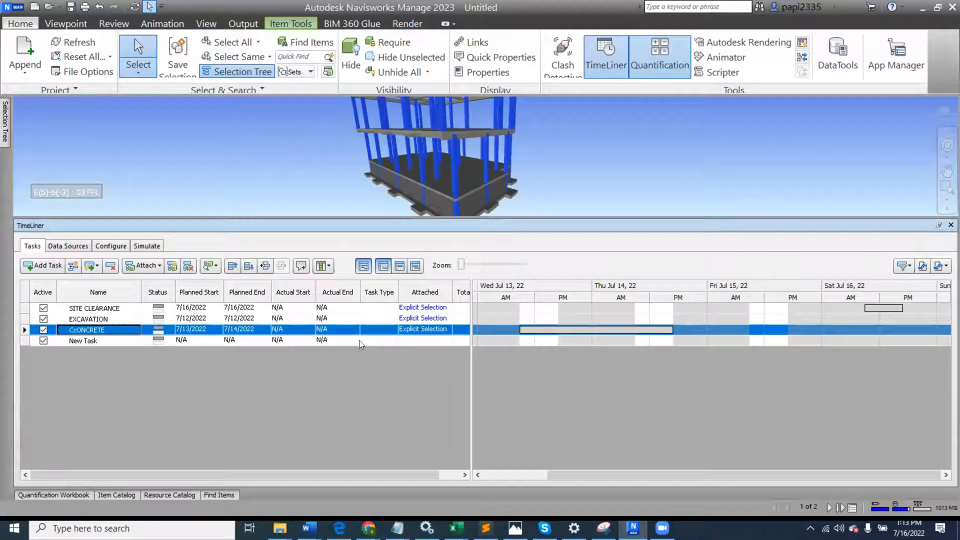
- Set the task type of the SITE CLEARANCE task to Construct
left_click(387, 308)
left_click(388, 308)
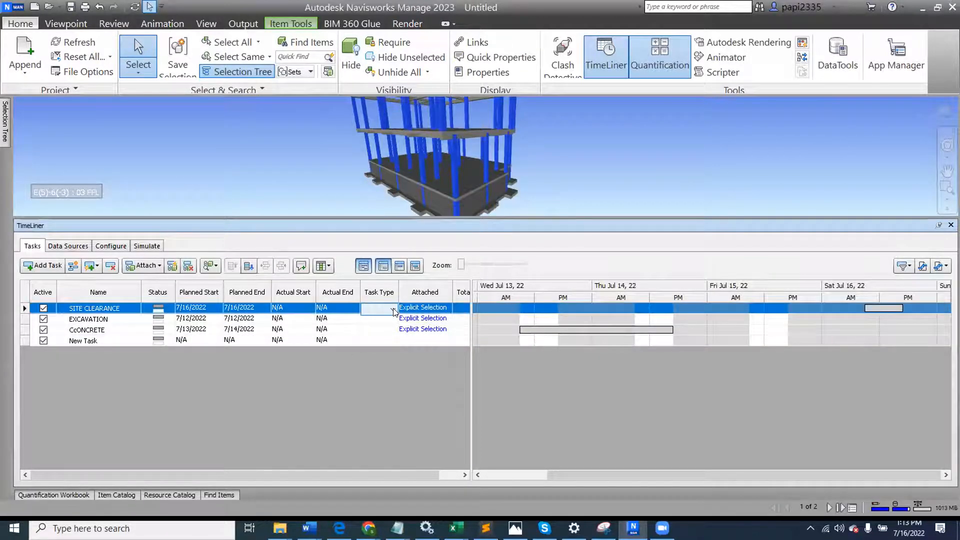
left_click(392, 309)
left_click(386, 330)
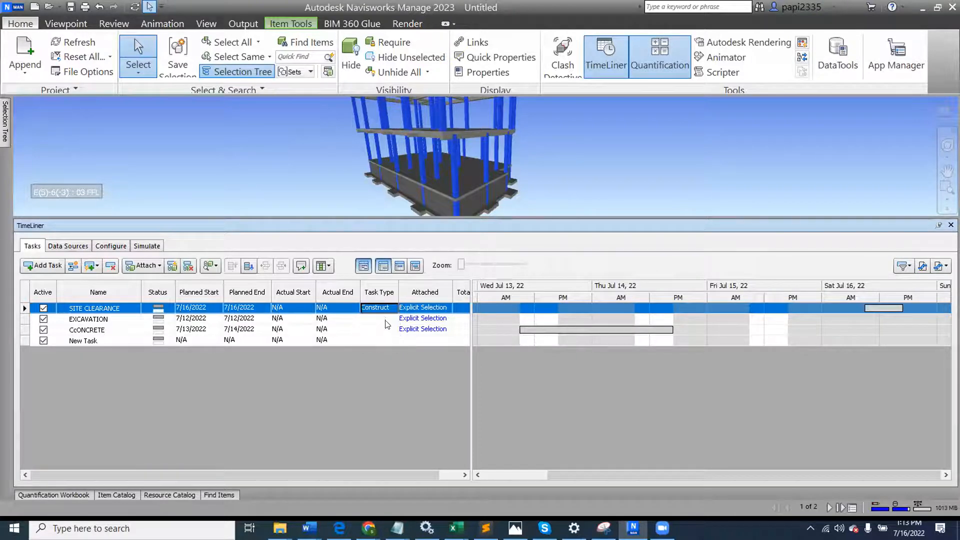
- Set the task type of the EXCAVATION and CcONCRETE tasks to Construct
left_click(388, 317)
left_click(389, 318)
left_click(385, 329)
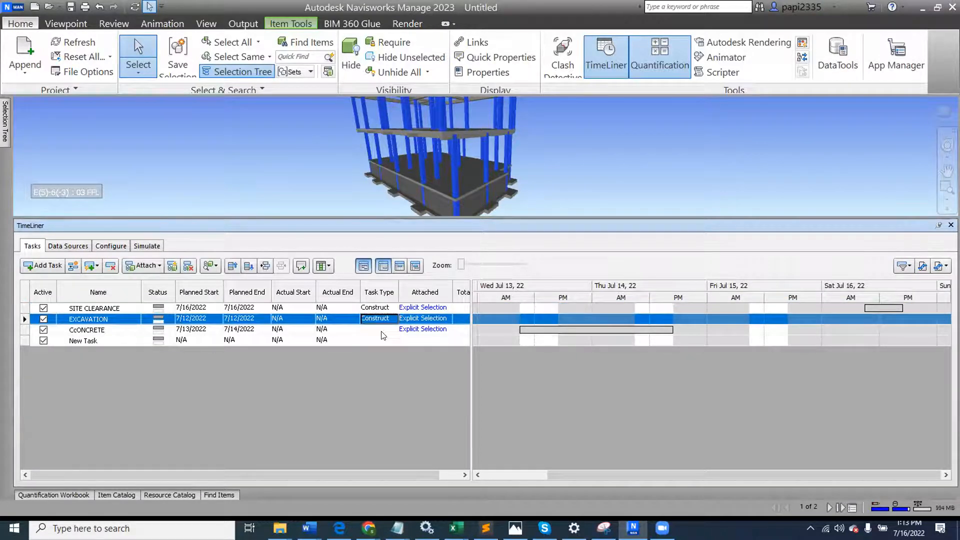
left_click(385, 330)
left_click(393, 330)
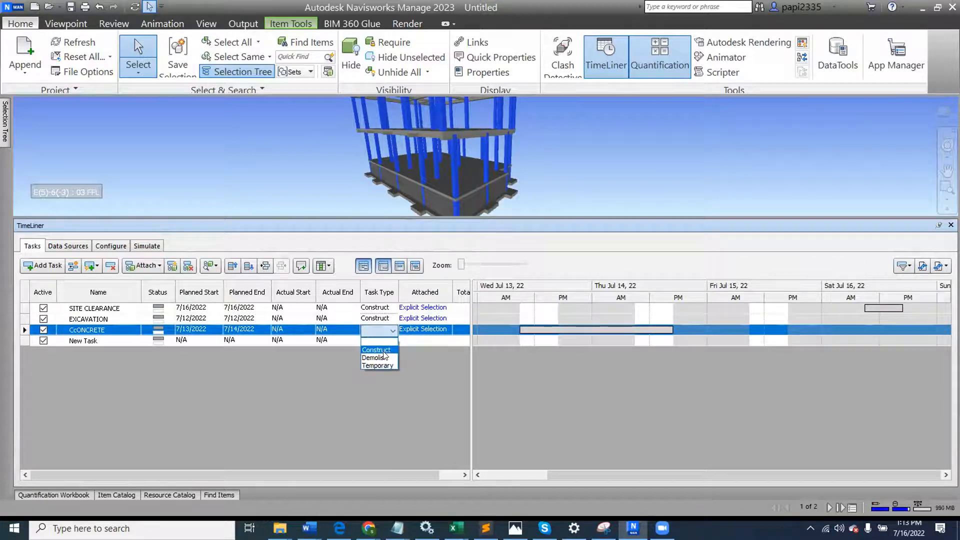
left_click(380, 349)
left_click(385, 339)
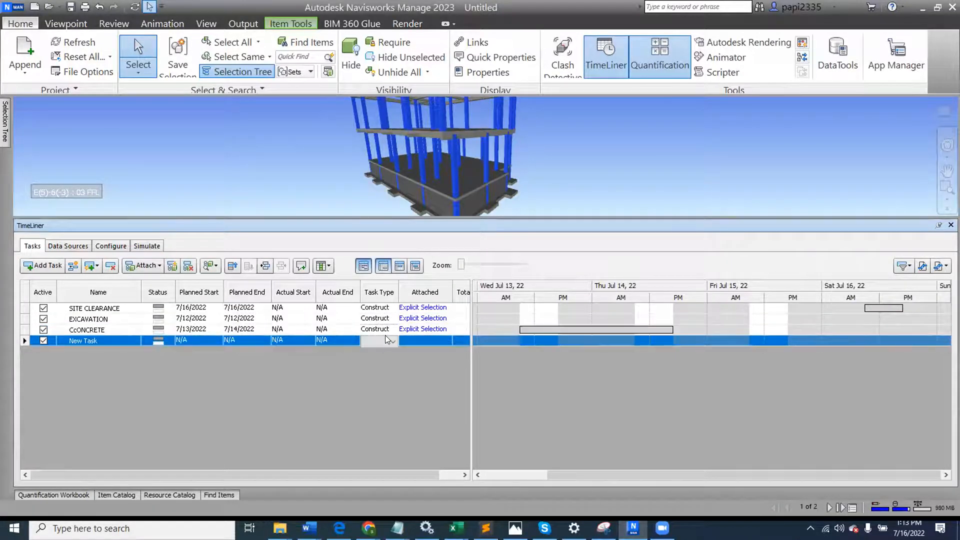
left_click(386, 328)
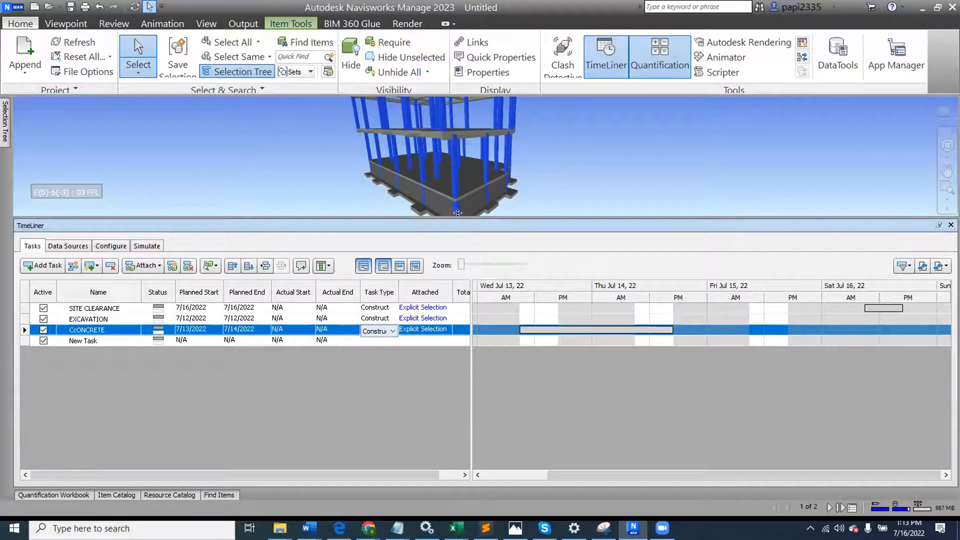
- Reduce the TimeLiner window's height and play the construction simulation, viewing the foundations and columns as they are built
left_click_drag(458, 214, 458, 303)
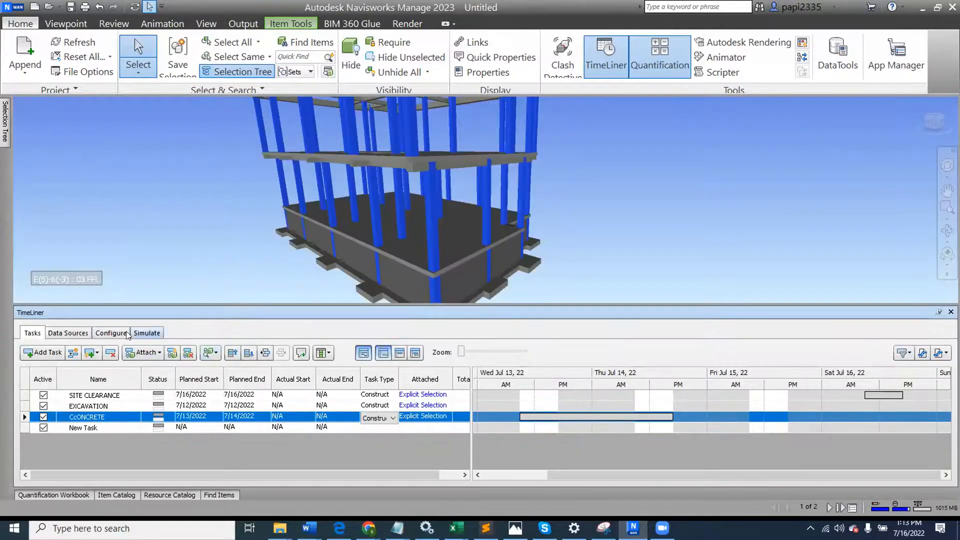
left_click(146, 333)
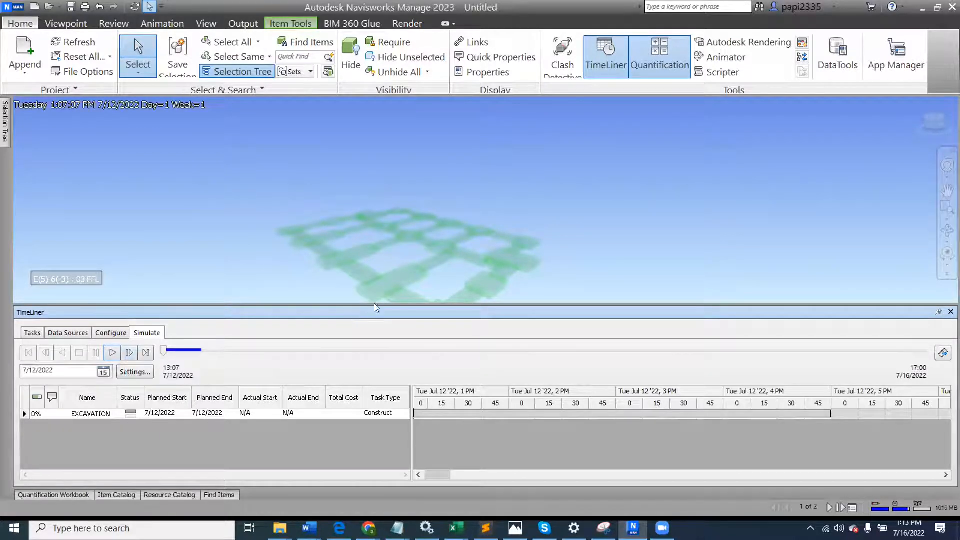
middle_click_drag(394, 249, 420, 216)
scroll(451, 220, "up", 2)
middle_click_drag(479, 224, 443, 242)
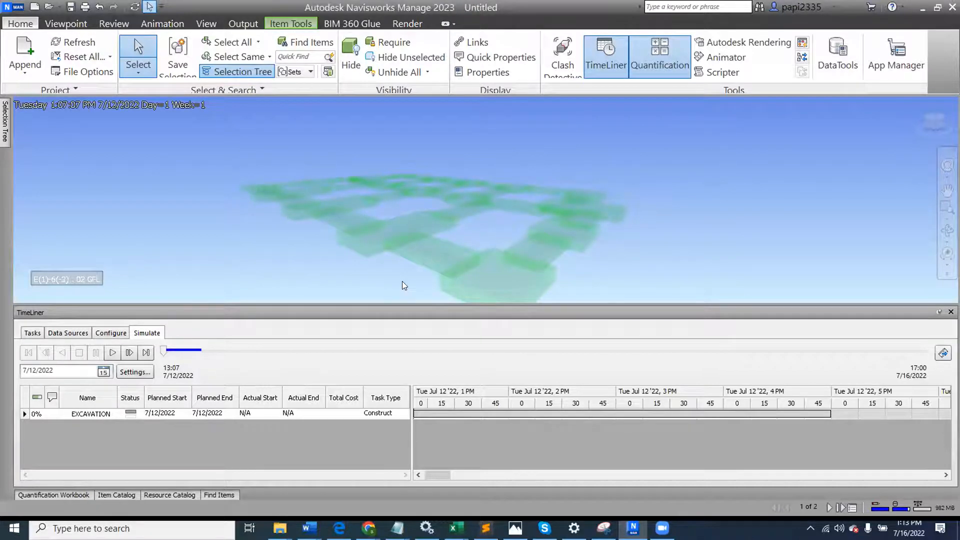
left_click(111, 354)
middle_click(691, 174)
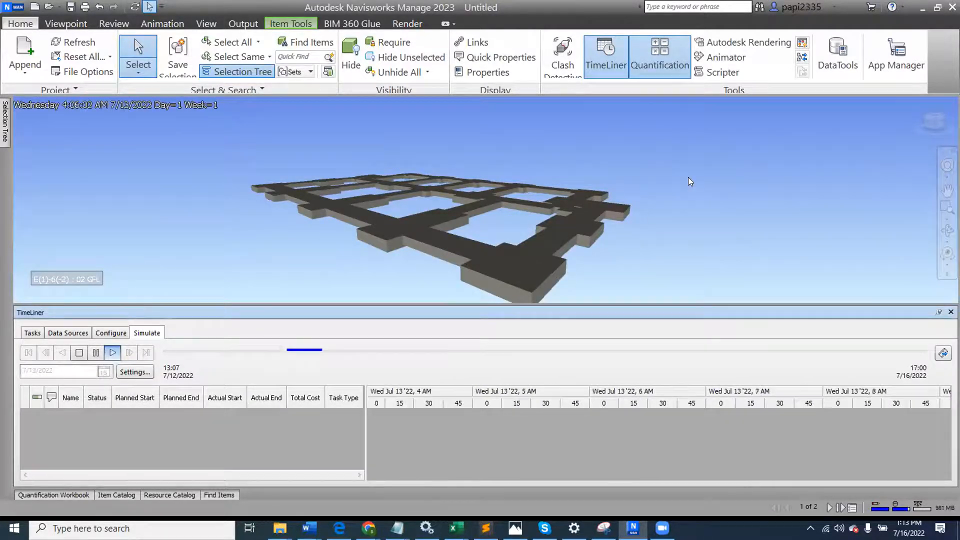
scroll(705, 155, "down", 3)
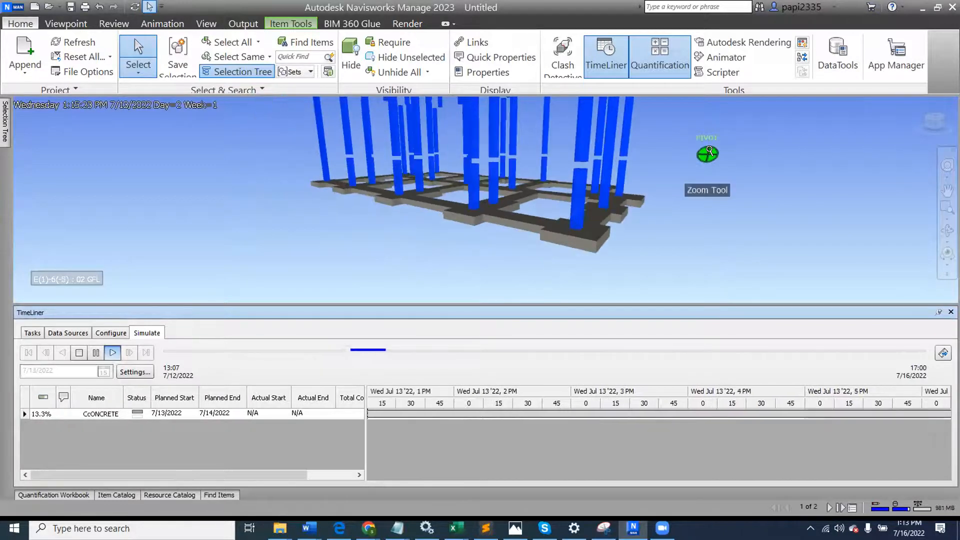
middle_click_drag(684, 173, 660, 194)
scroll(660, 196, "down", 3)
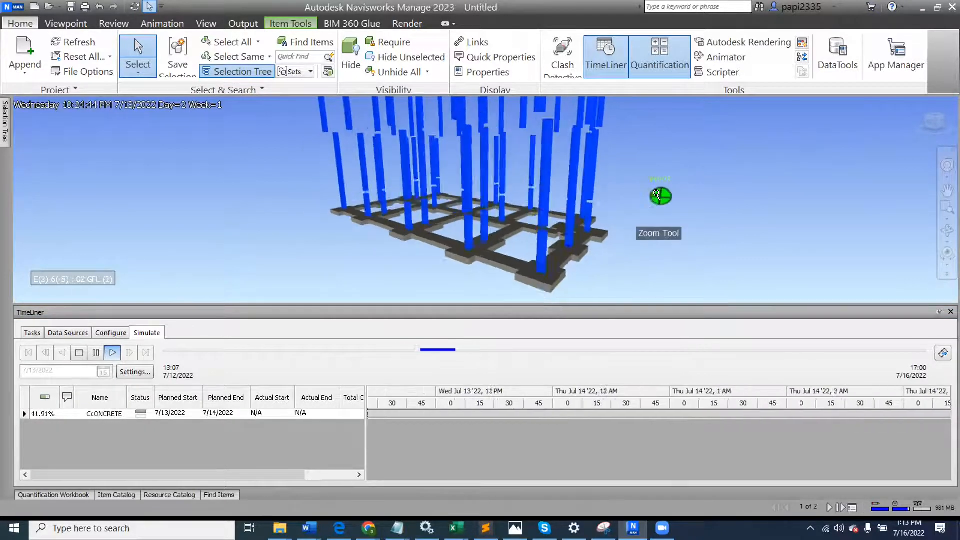
scroll(665, 176, "down", 3)
middle_click_drag(594, 209, 505, 236)
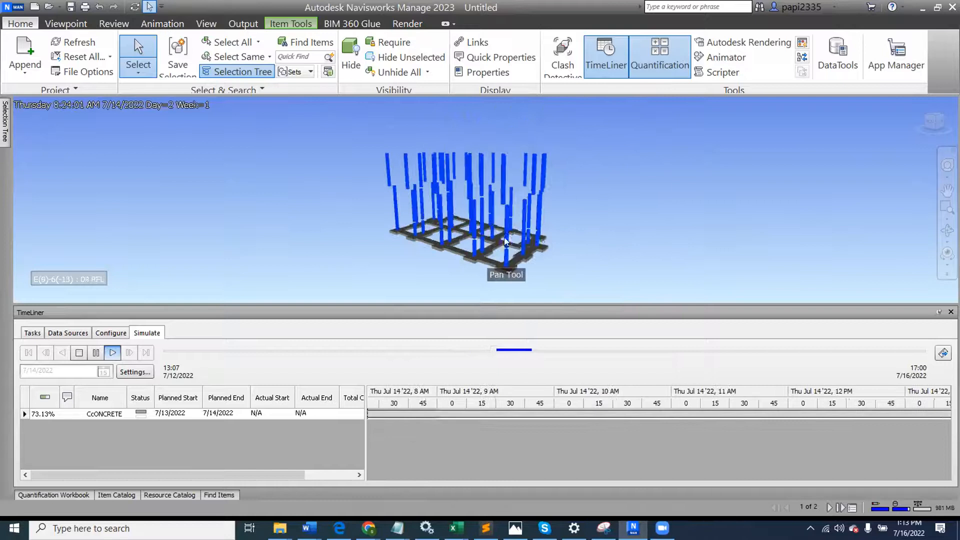
middle_click_drag(615, 241, 591, 232)
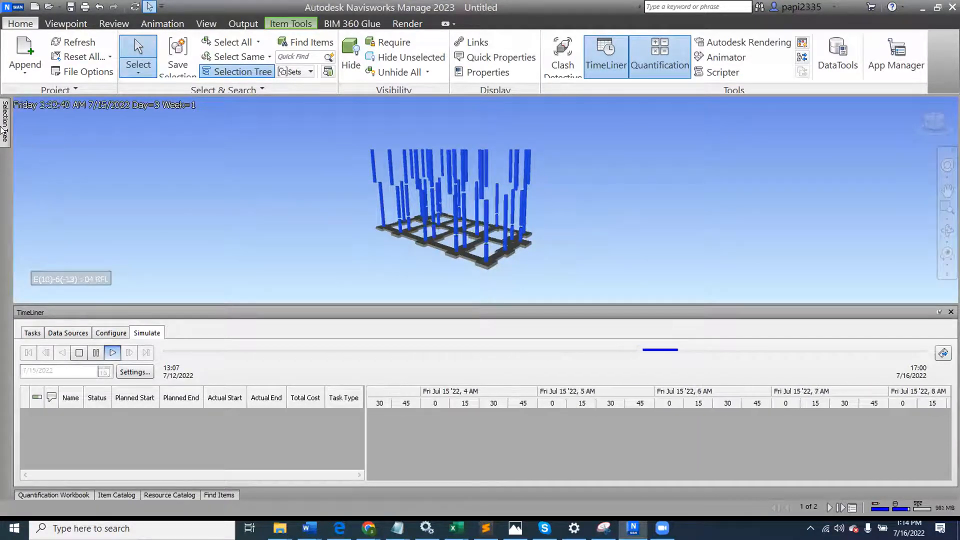
- Select the 2 Bedroom Terrace Flats (2023).nwc model in the selection tree and unhide it
mouse_move(5, 123)
scroll(150, 215, "up", 5)
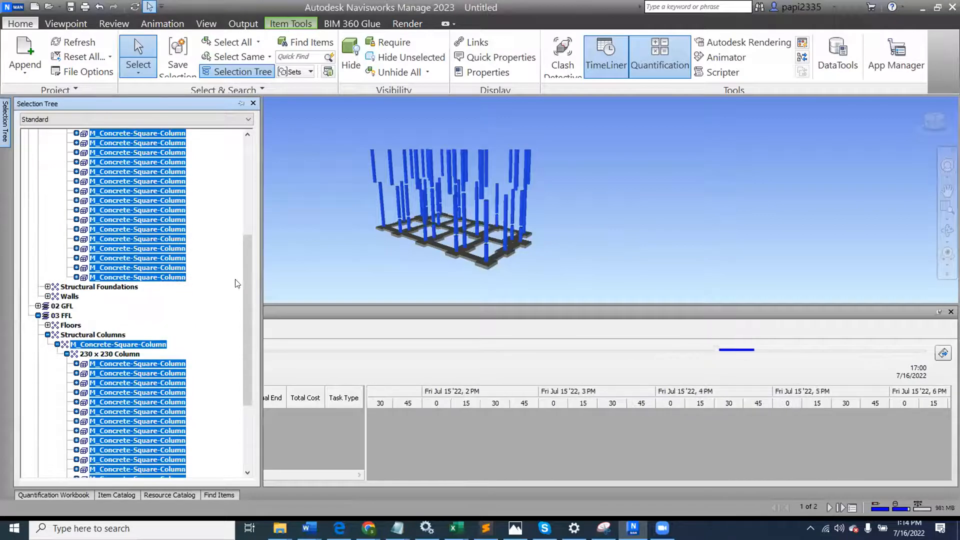
scroll(254, 245, "up", 6)
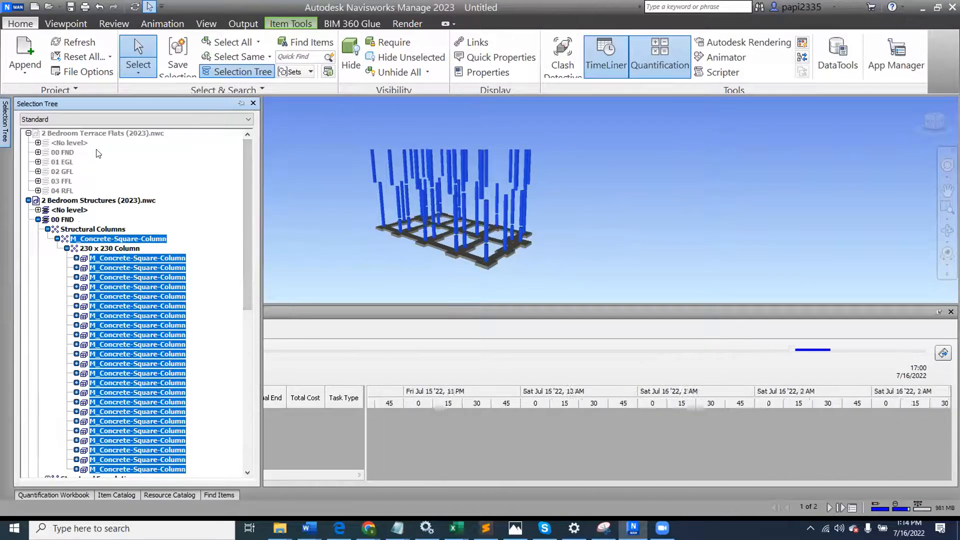
left_click(88, 133)
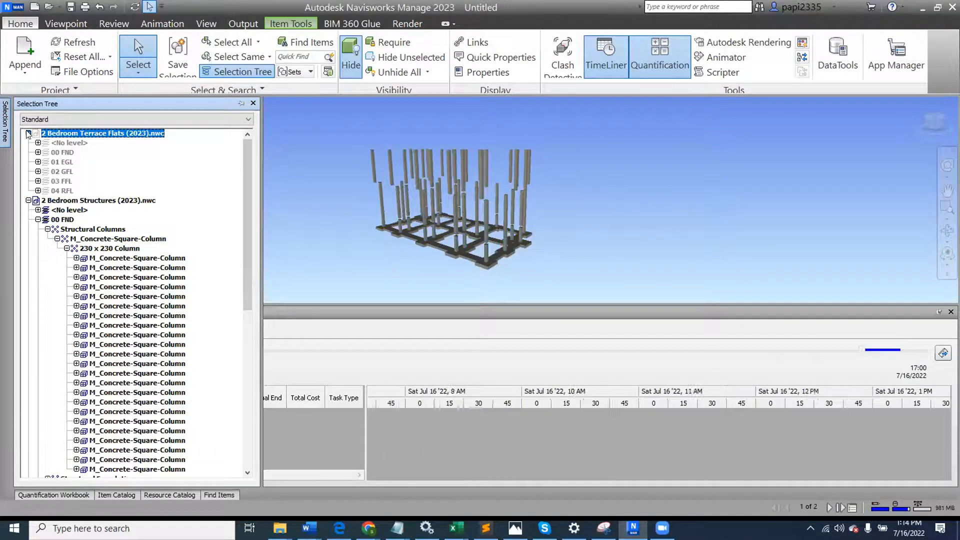
- Select the terrace flats' Topography under <No level> together with 2 Bedroom Structures (2023).nwc, and hide all unselected items
left_click(72, 143)
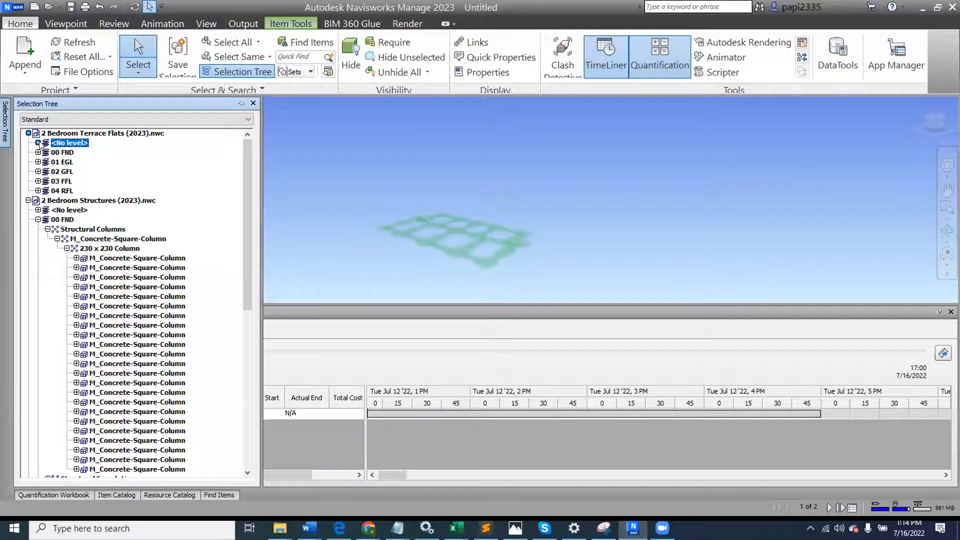
left_click(37, 142)
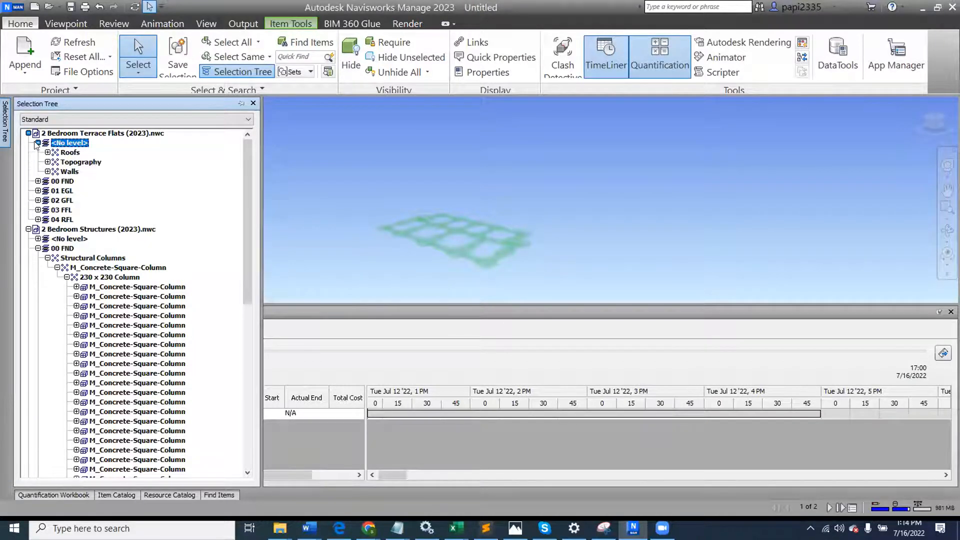
left_click(88, 161)
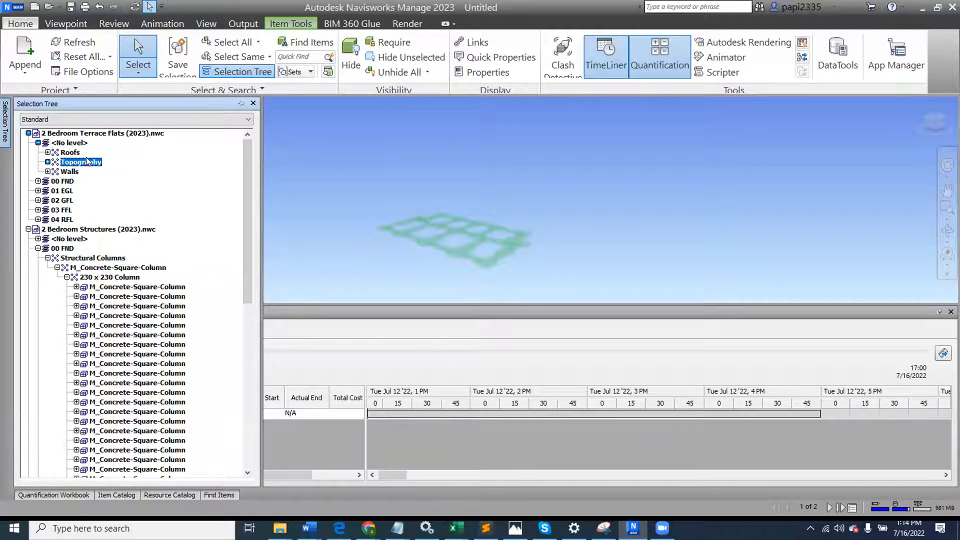
left_click(92, 230, "ctrl")
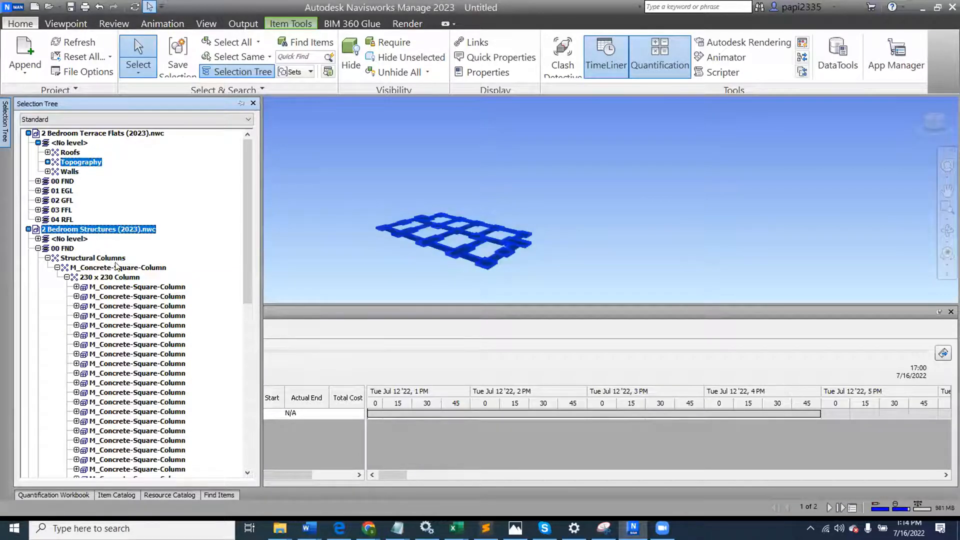
left_click(409, 61)
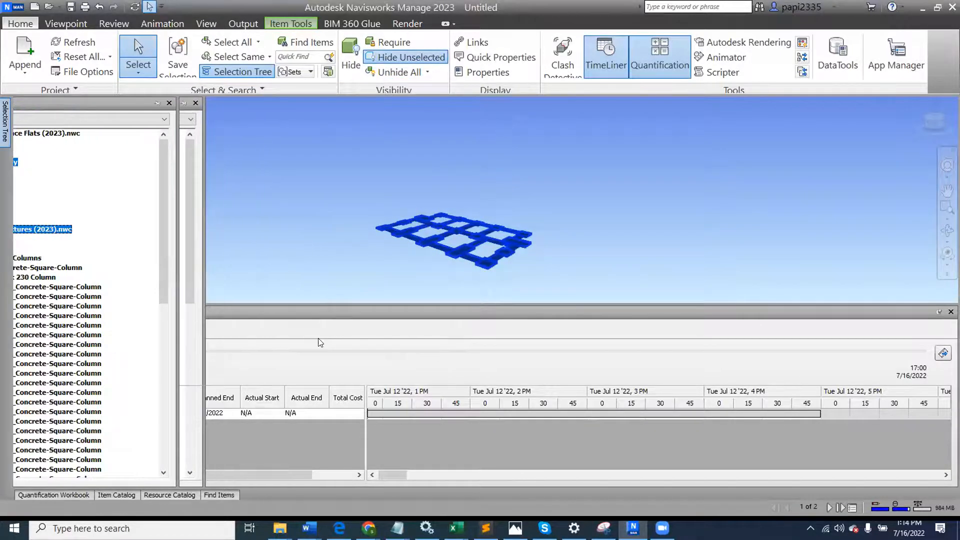
- Replay the construction simulation with the current visibility settings and examine the foundation and column sequence
left_click(112, 355)
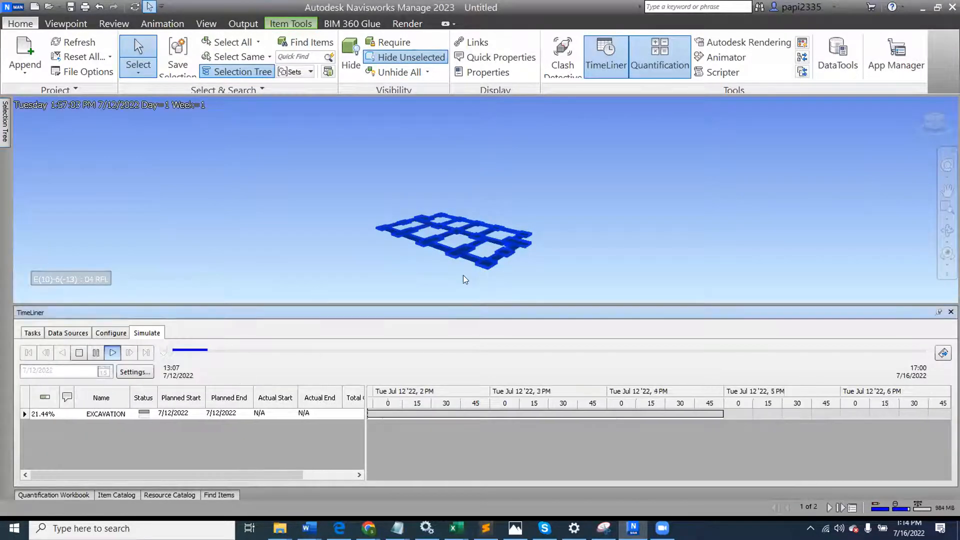
scroll(474, 233, "up", 3)
mouse_move(522, 225)
middle_mouse_down()
mouse_move(521, 214)
mouse_move(521, 222)
middle_mouse_up()
scroll(525, 194, "up", 2)
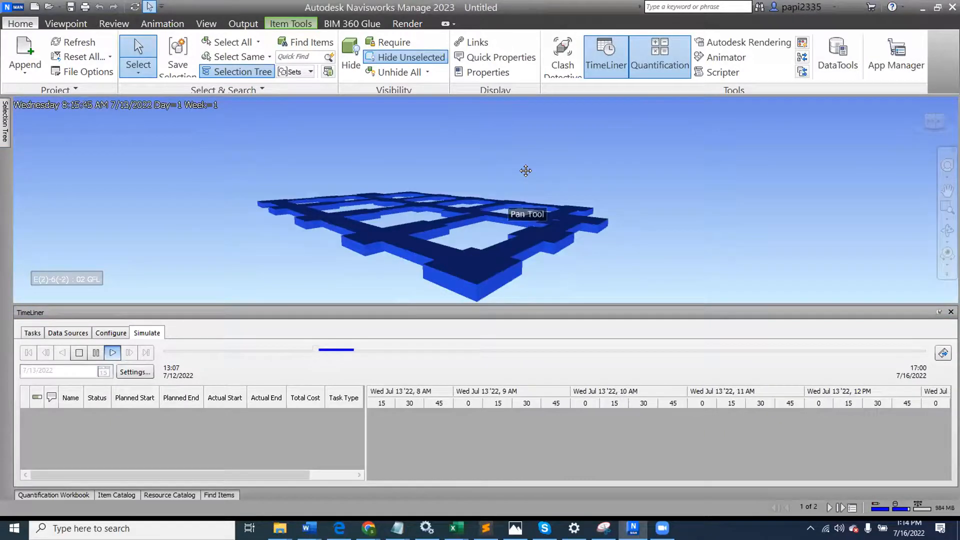
scroll(529, 218, "down", 3)
scroll(528, 217, "down", 1)
middle_click_drag(571, 213, 569, 226)
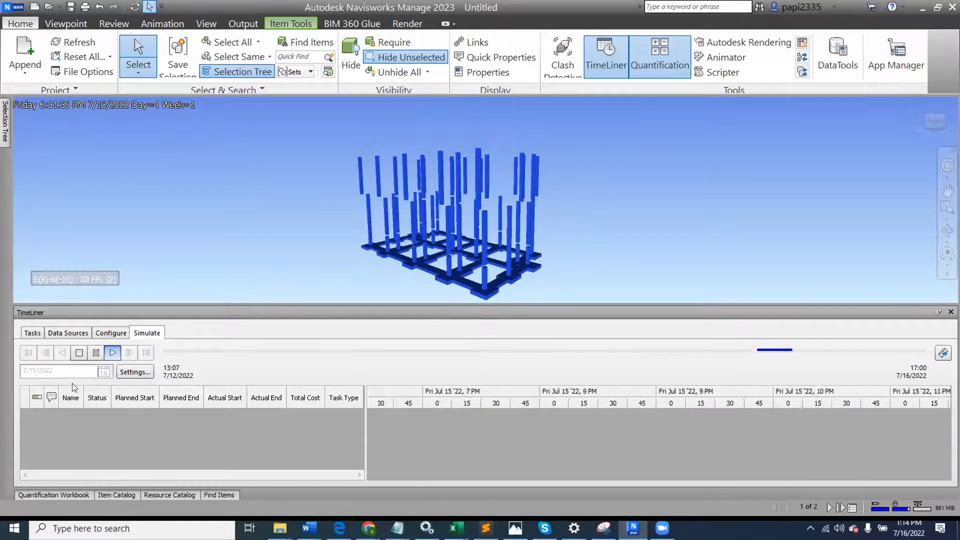
- Return to the TimeLiner task list, enlarge its window and delete all four tasks from SITE CLEARANCE to New Task
left_click(32, 332)
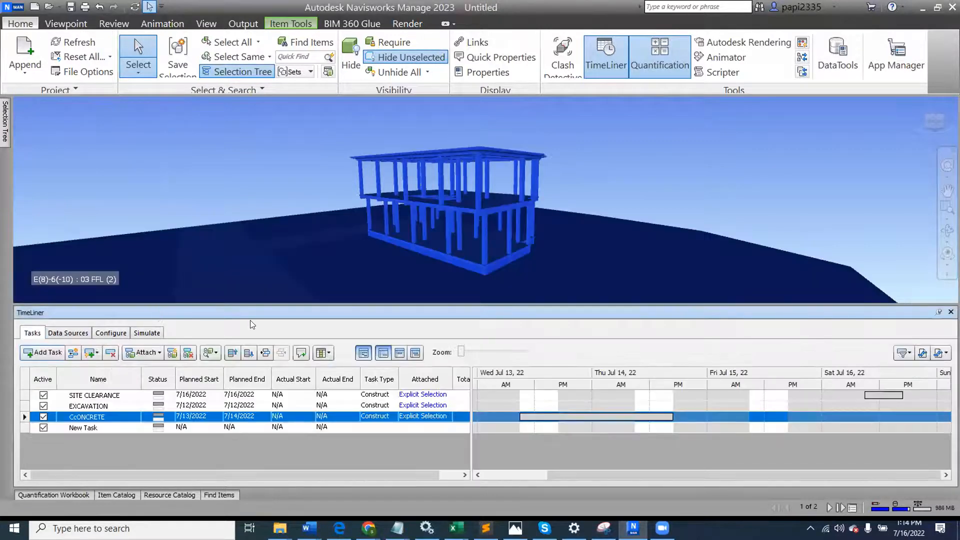
left_click_drag(320, 305, 320, 194)
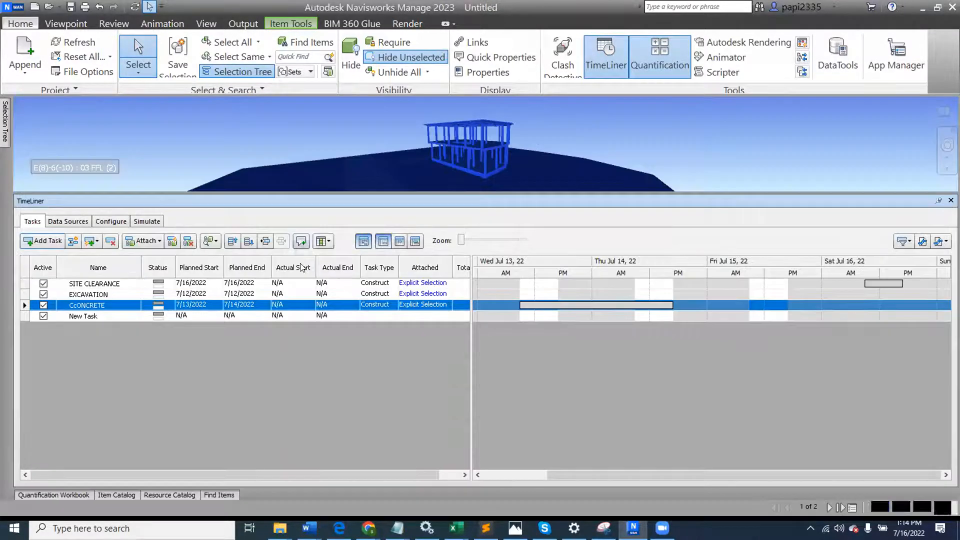
left_click(23, 284)
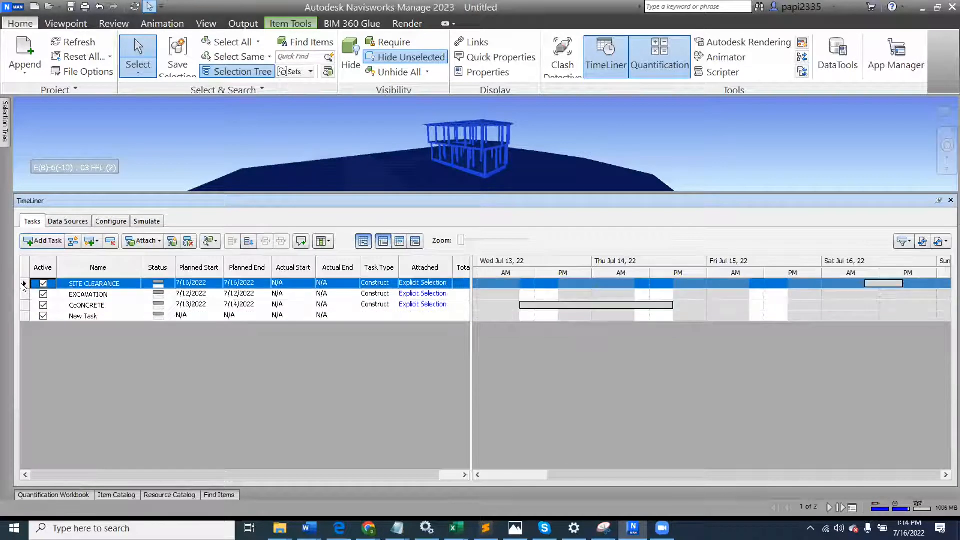
left_click(25, 316, "shift")
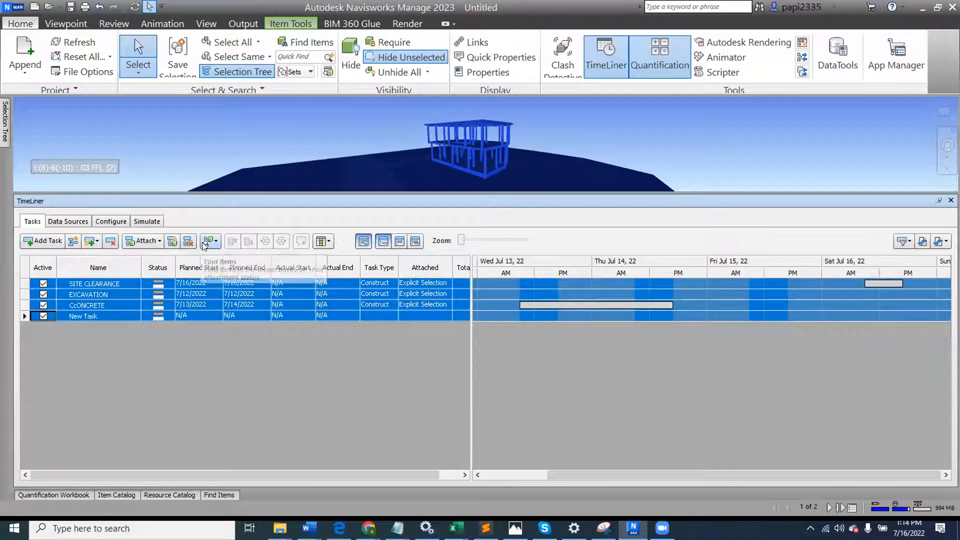
left_click(111, 242)
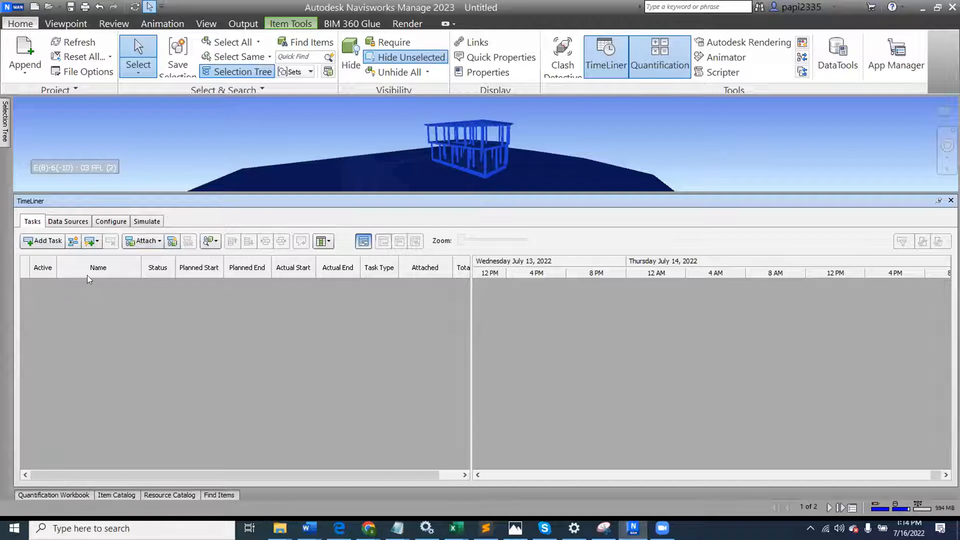
scroll(287, 169, "up", 2)
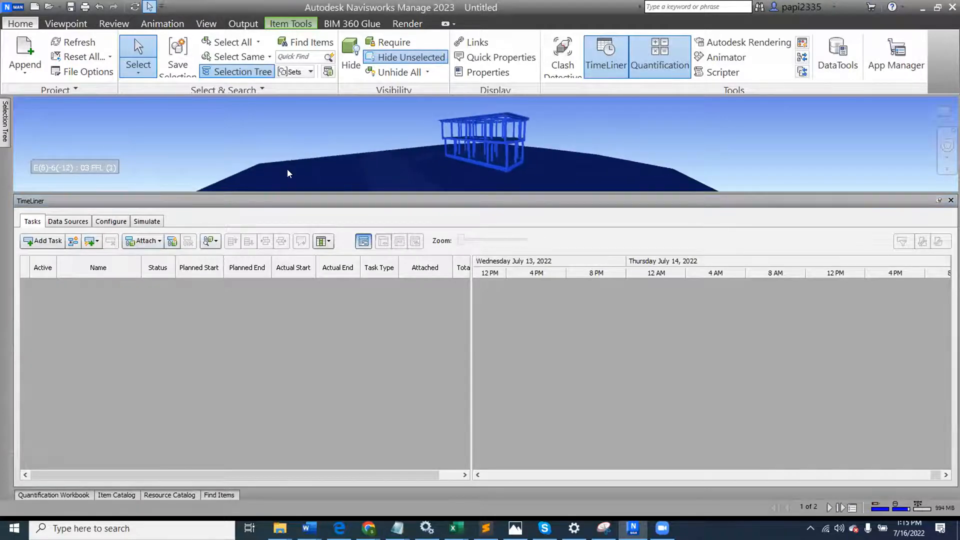
- Add a CSV Import data source in TimeLiner using PCC001-Activities from the WASQN 2022 BIM TOOLS TRAINING\Building folder on USB Drive (E:)
left_click(69, 221)
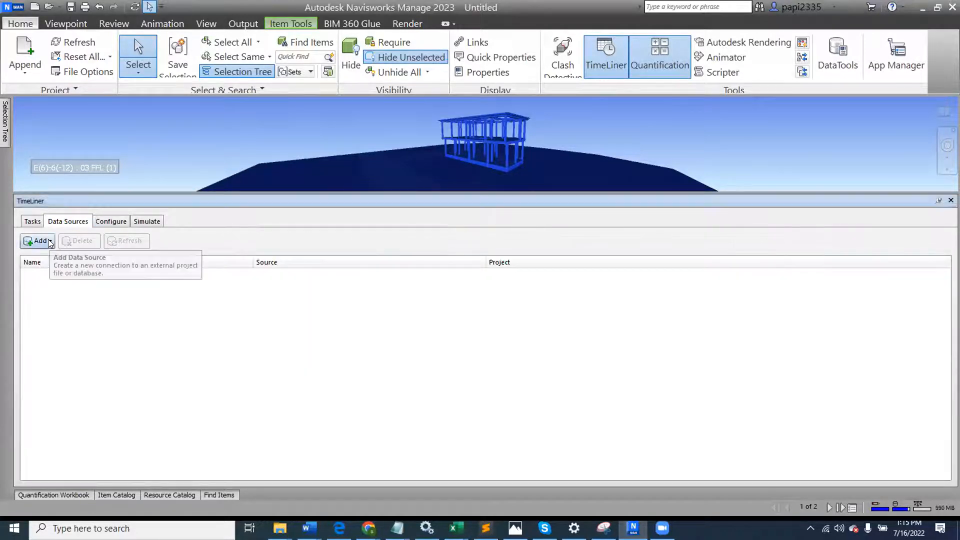
left_click(37, 242)
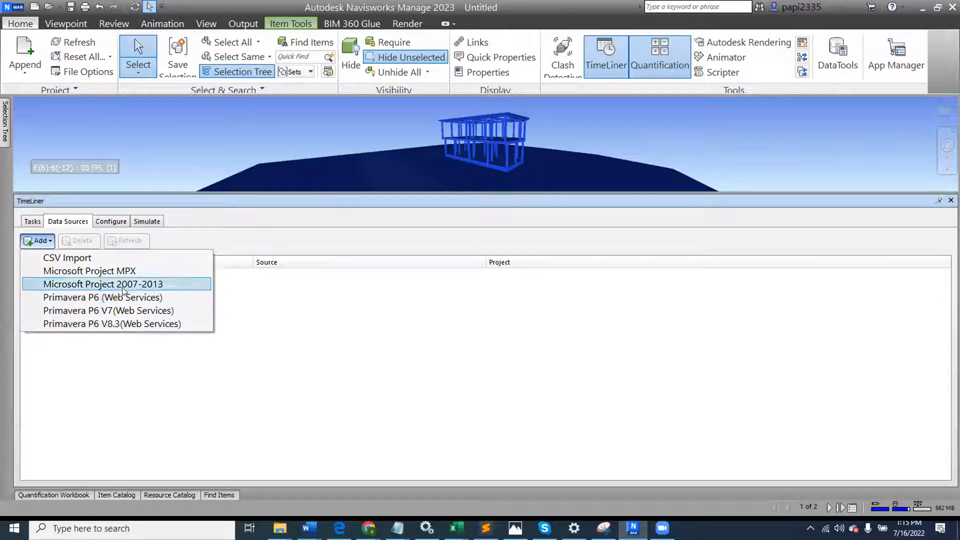
left_click(100, 256)
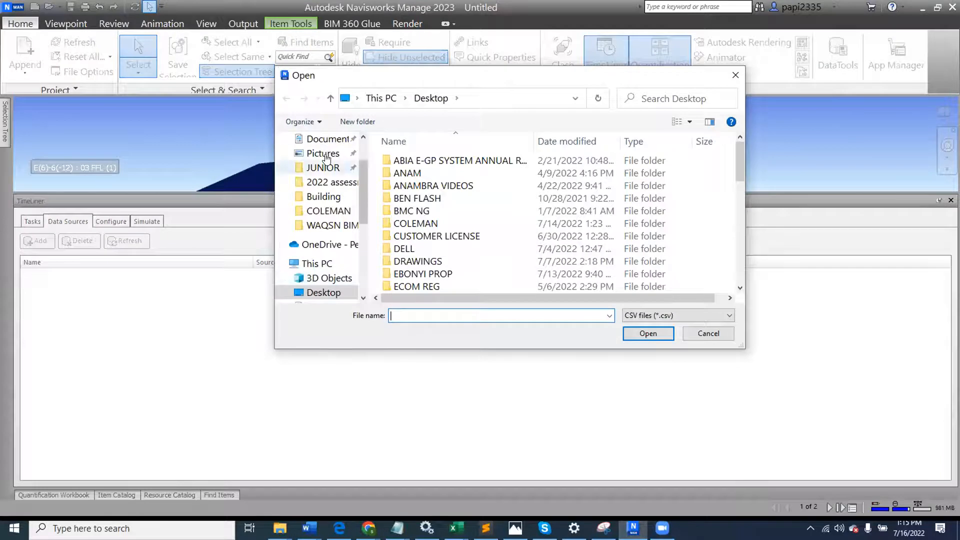
scroll(325, 158, "down", 5)
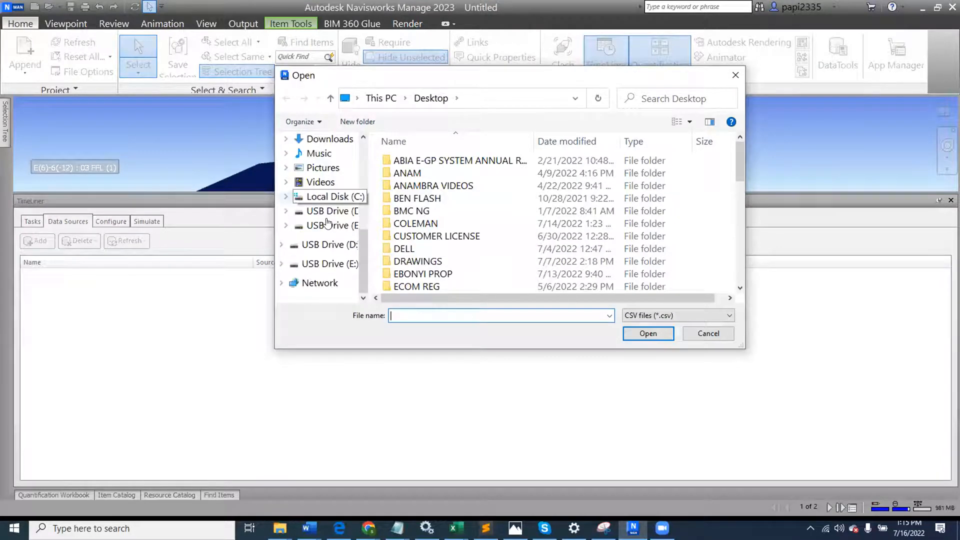
left_click(330, 264)
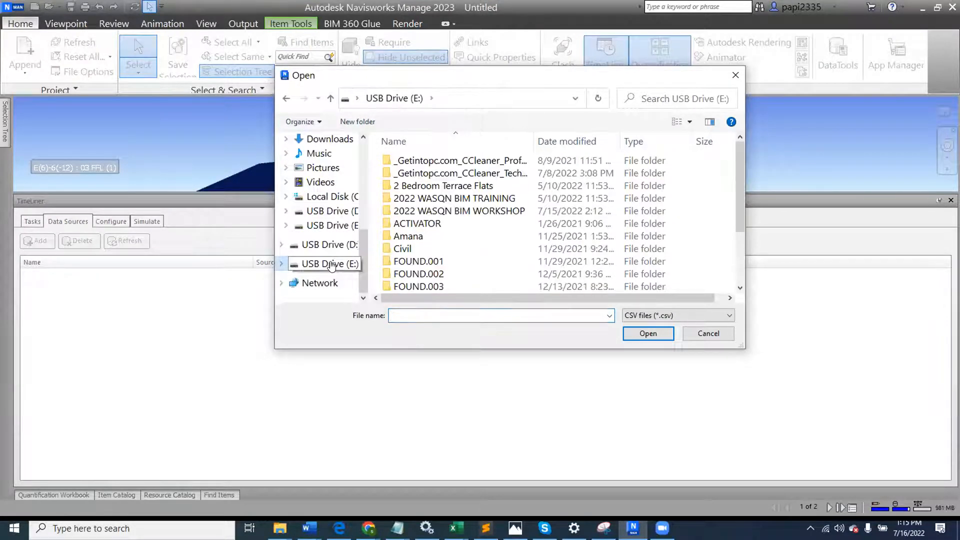
scroll(551, 211, "down", 2)
double_click(476, 287)
left_click(463, 167)
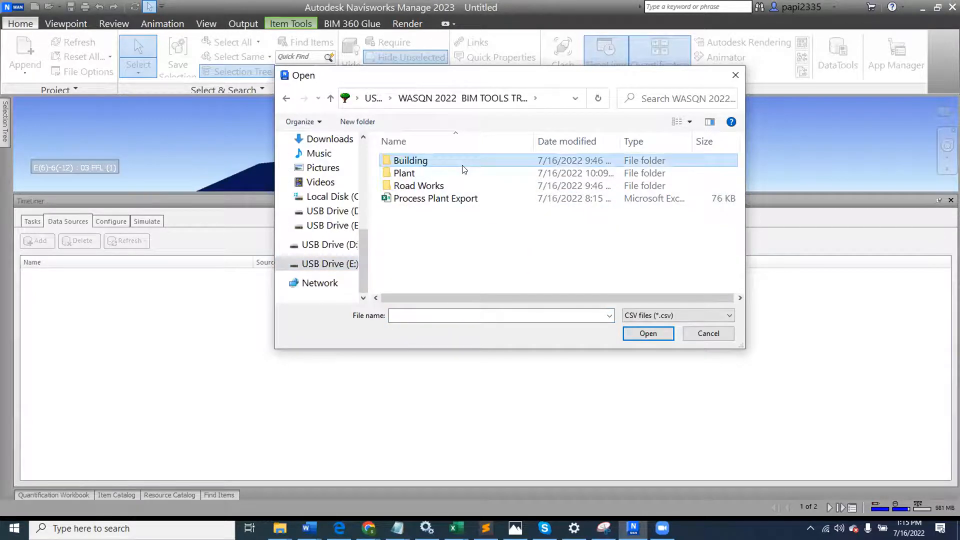
double_click(462, 166)
left_click(453, 163)
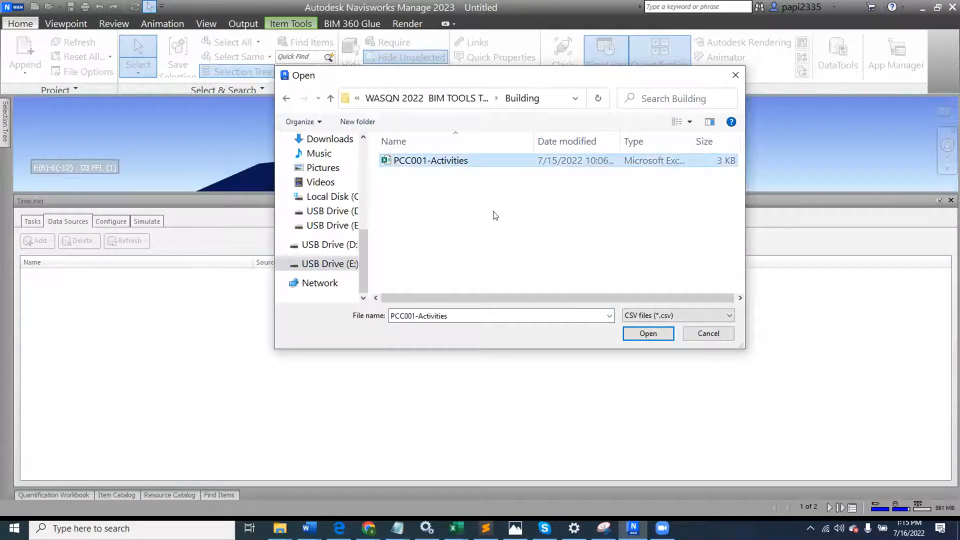
left_click(636, 332)
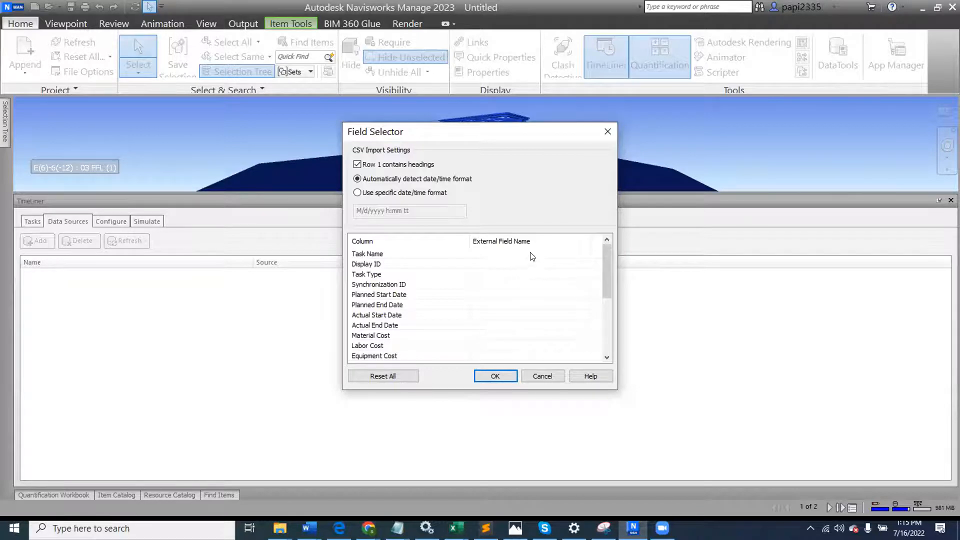
- Map the Task Name column to the Activity Name field and Task Type to status
left_click(531, 255)
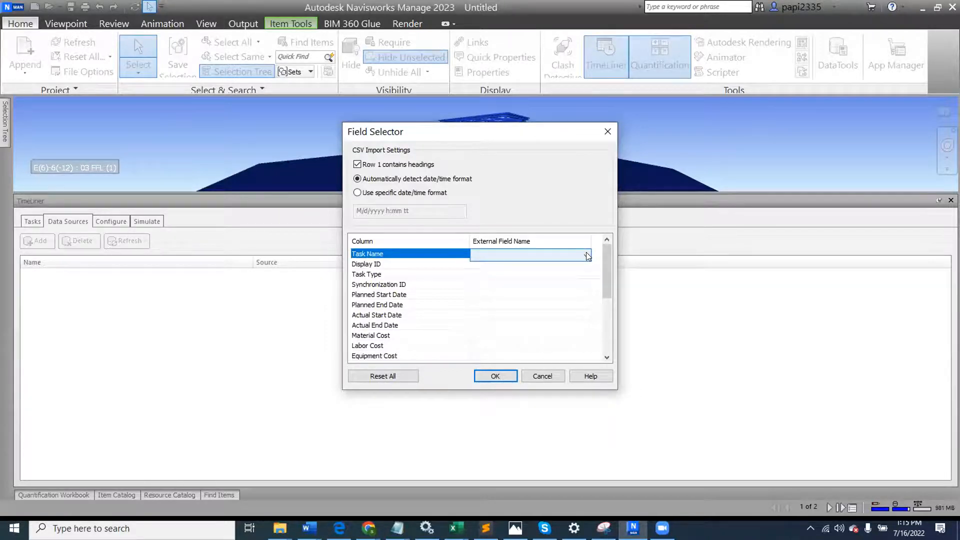
left_click(586, 254)
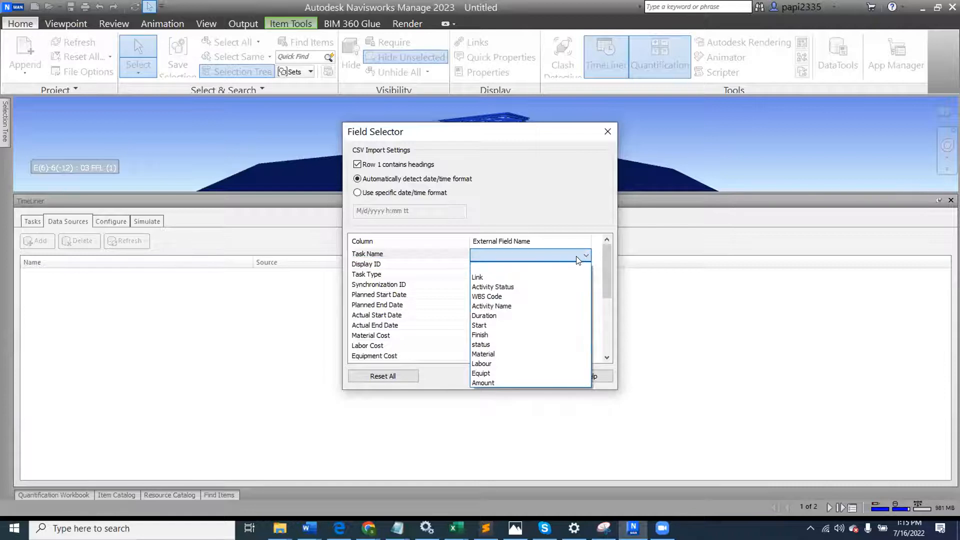
left_click(553, 305)
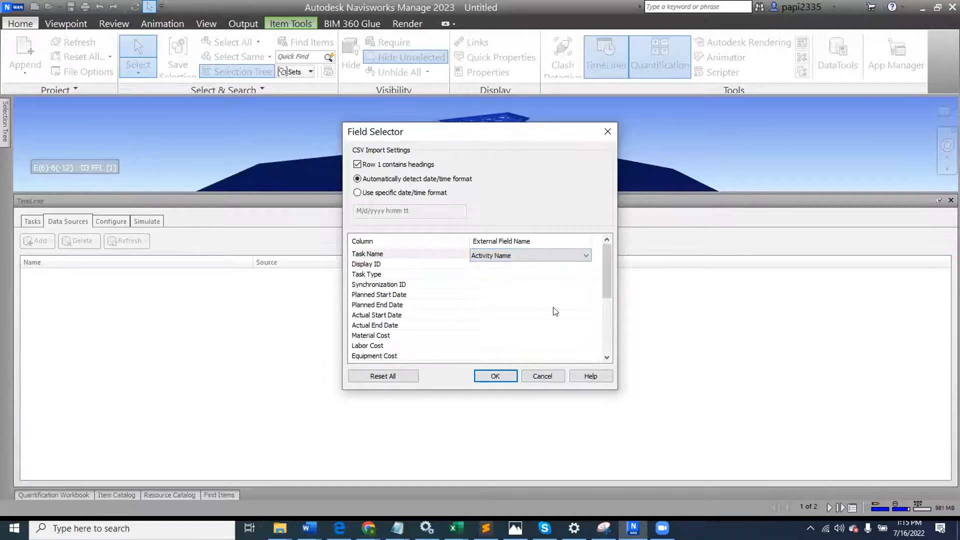
left_click(557, 273)
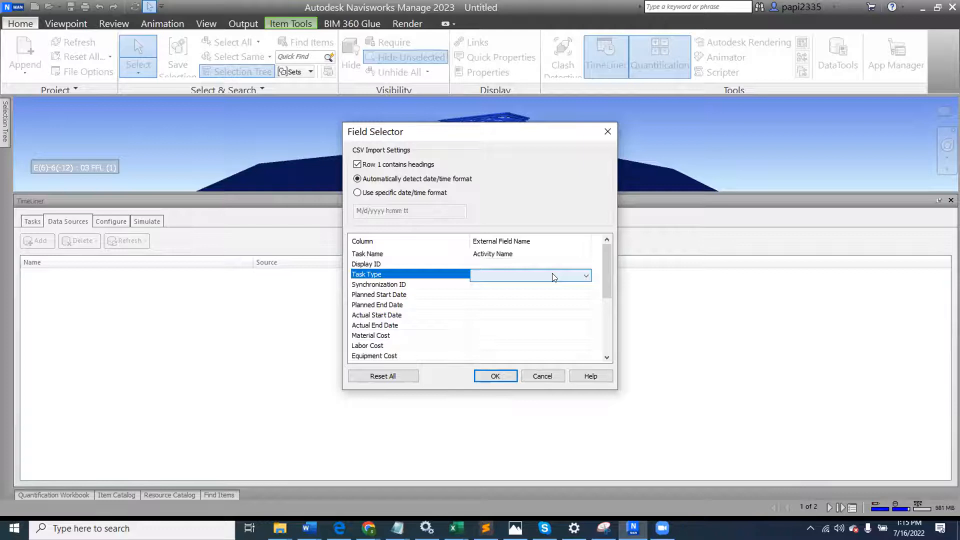
left_click(554, 277)
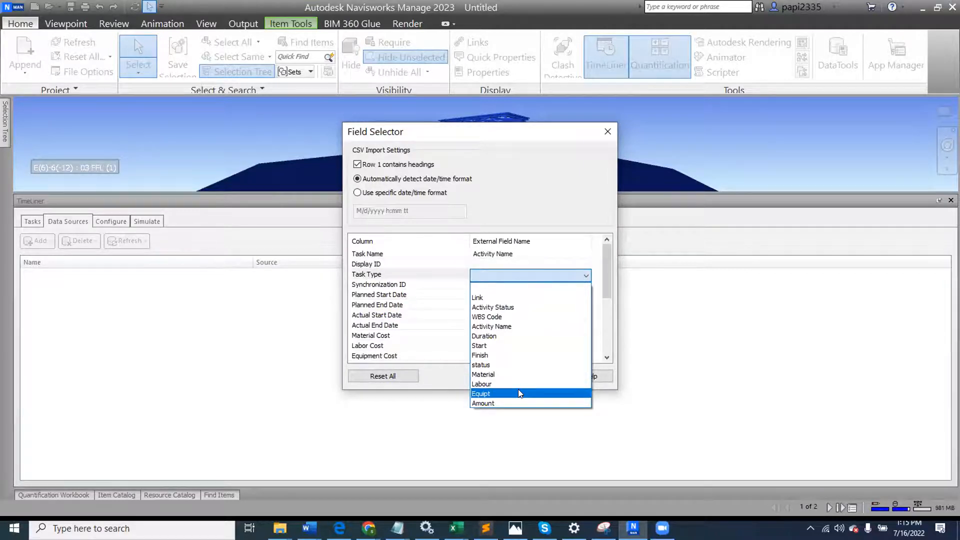
left_click(506, 363)
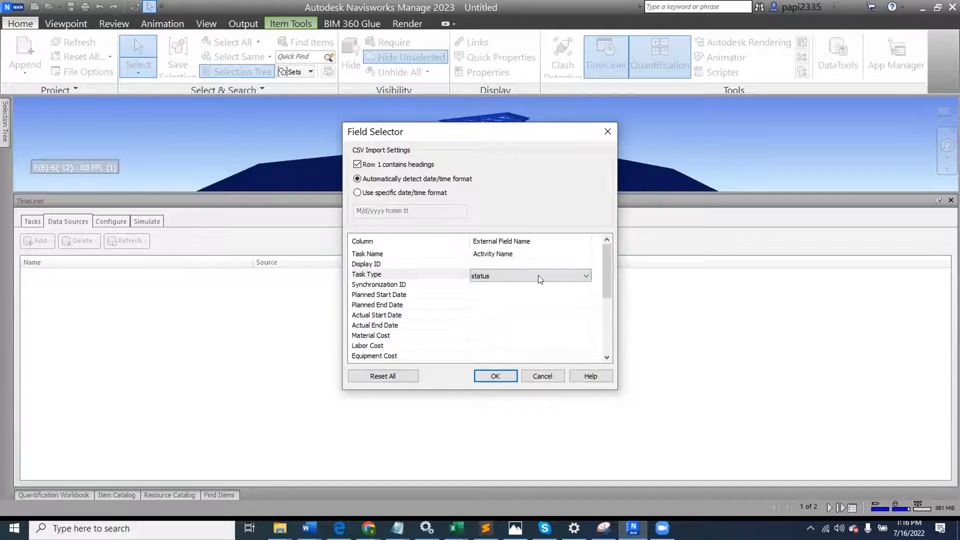
- Map the Synchronization ID column to the Link field
left_click(553, 286)
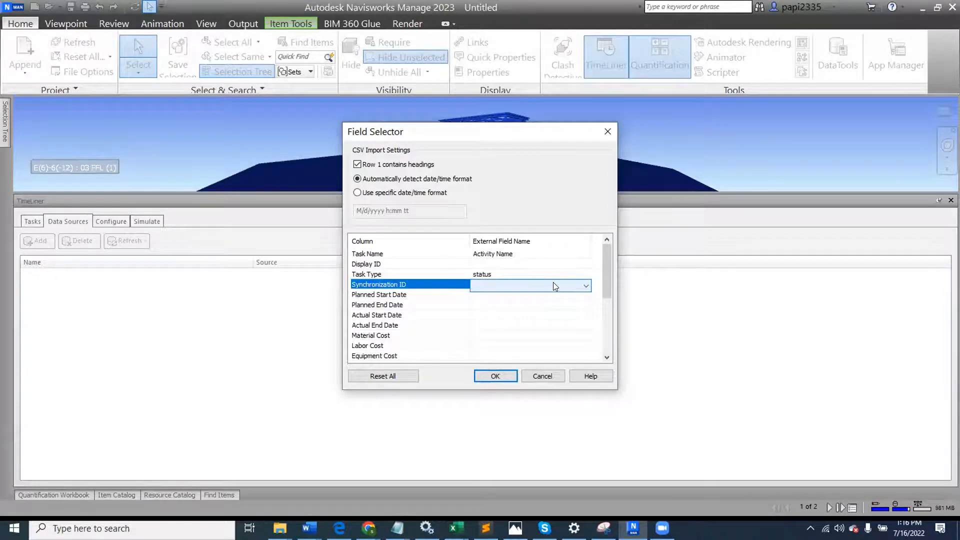
left_click(553, 285)
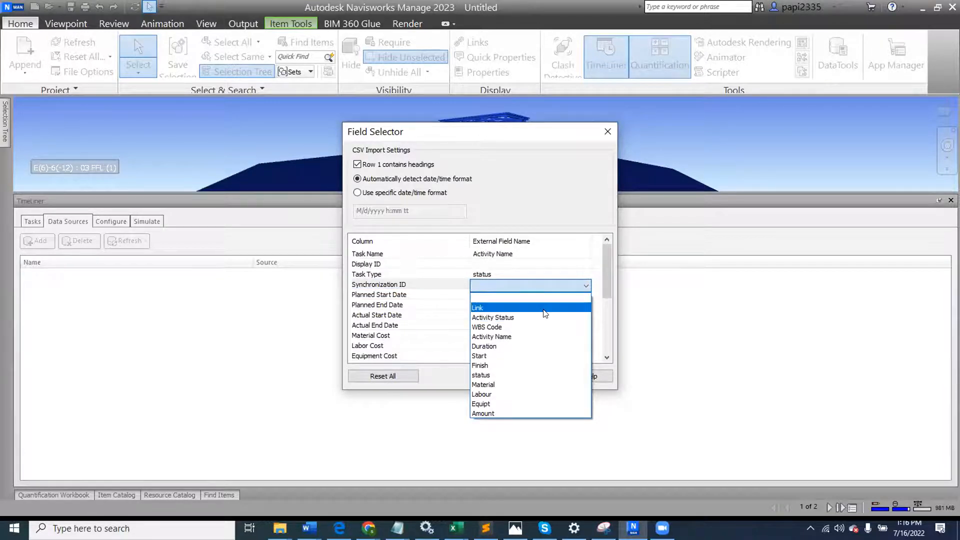
left_click(545, 307)
- Map Planned Start Date to the Start field and Planned End Date to Finish
left_click(543, 294)
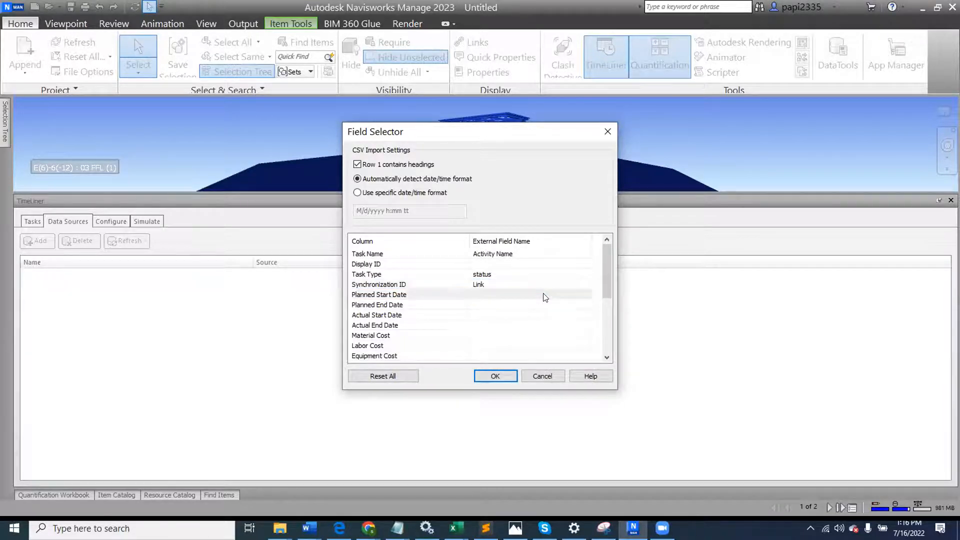
left_click(543, 295)
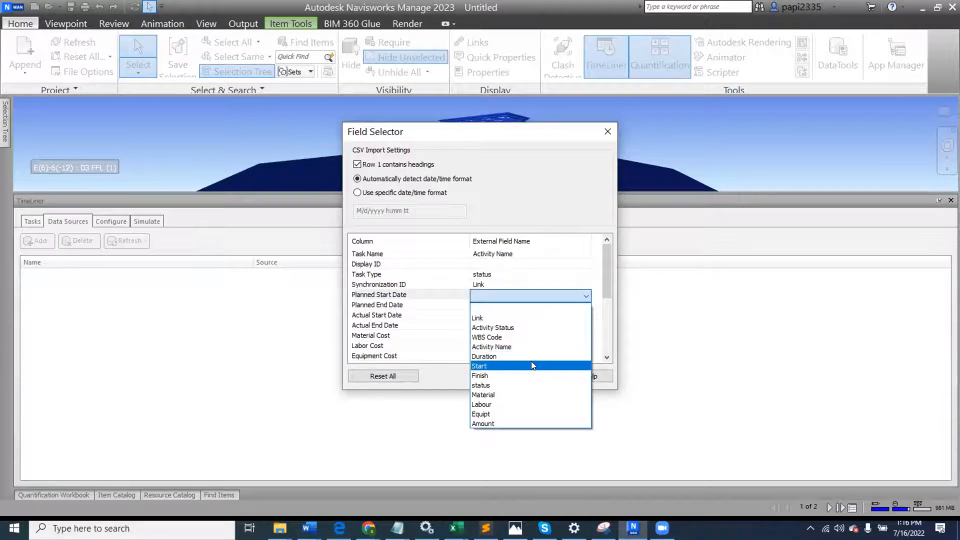
left_click(531, 365)
left_click(540, 305)
left_click(540, 307)
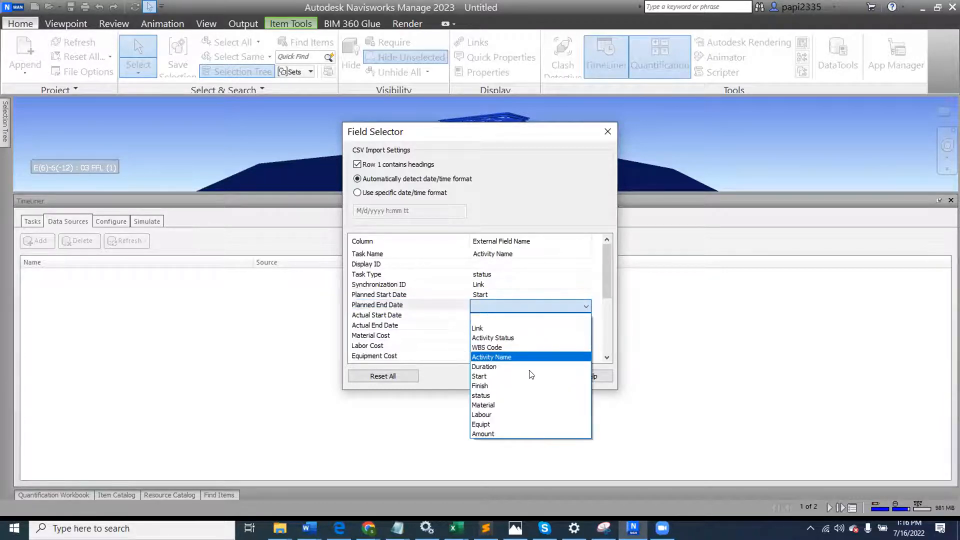
left_click(528, 382)
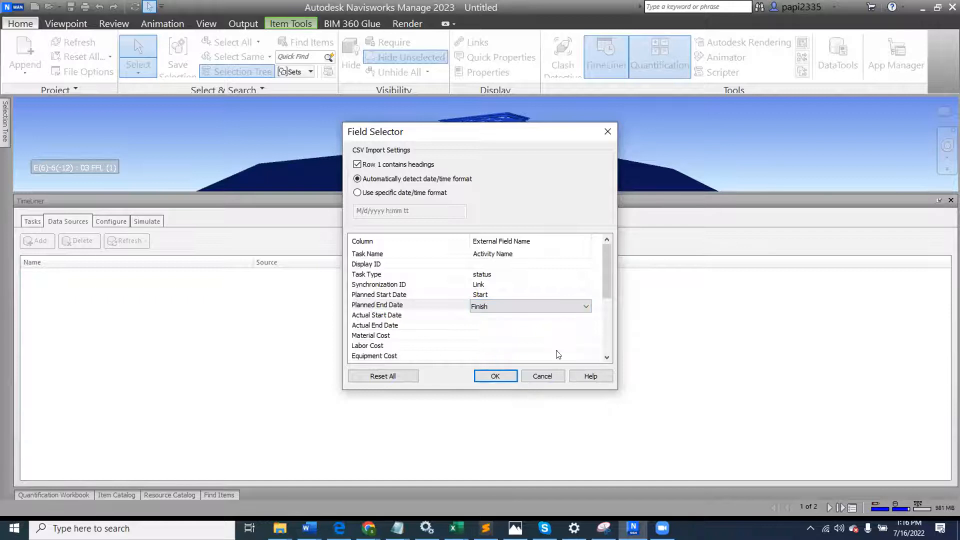
- Map Material Cost to the Material field and Equipment Cost to Equipt
left_click_drag(604, 273, 604, 298)
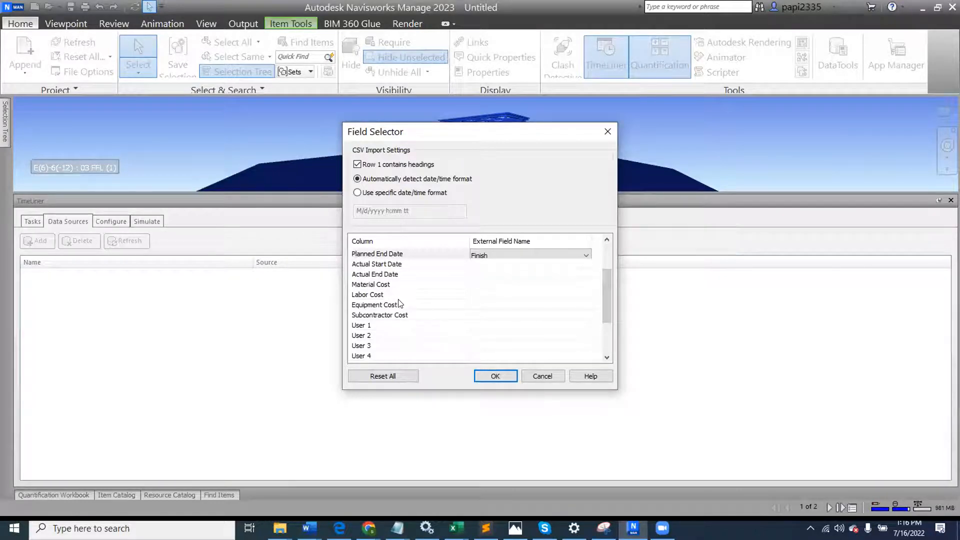
left_click(510, 283)
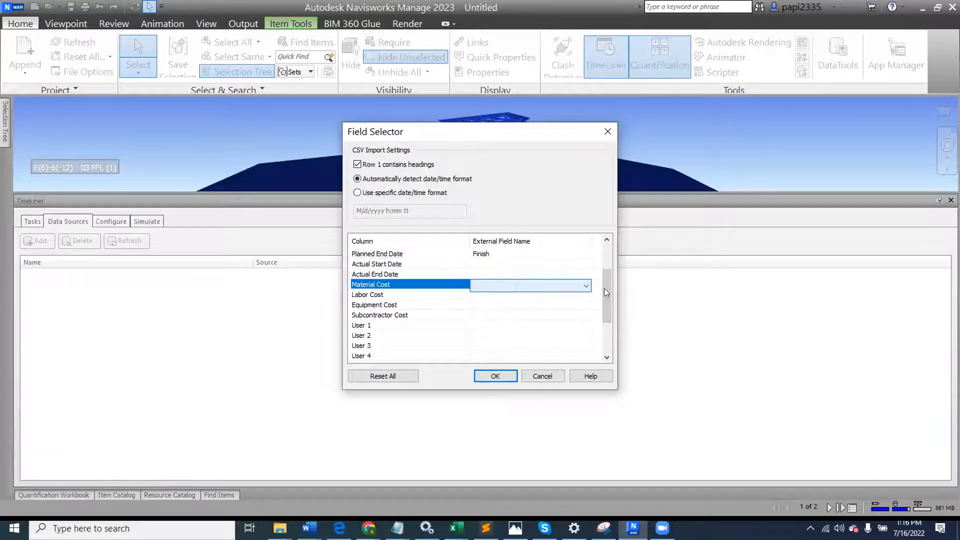
left_click(550, 285)
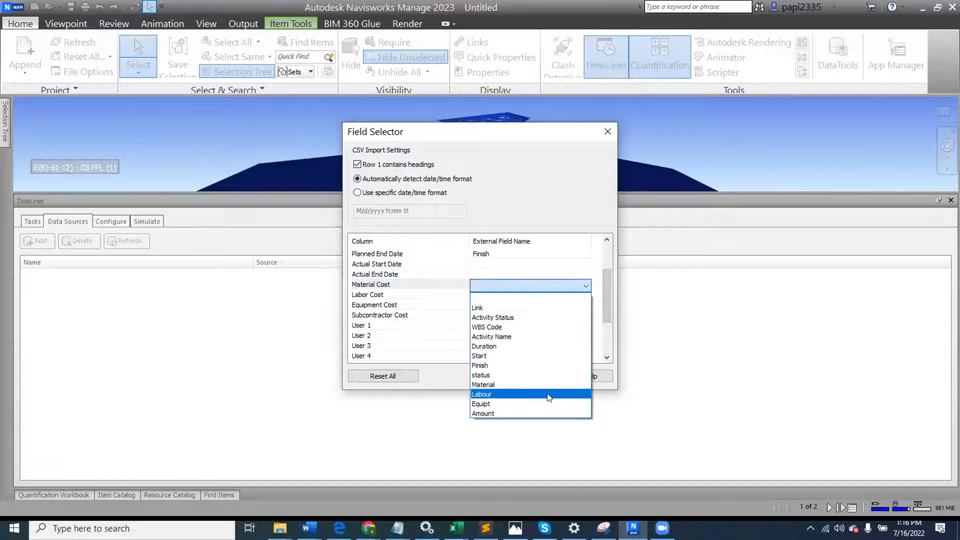
left_click(546, 384)
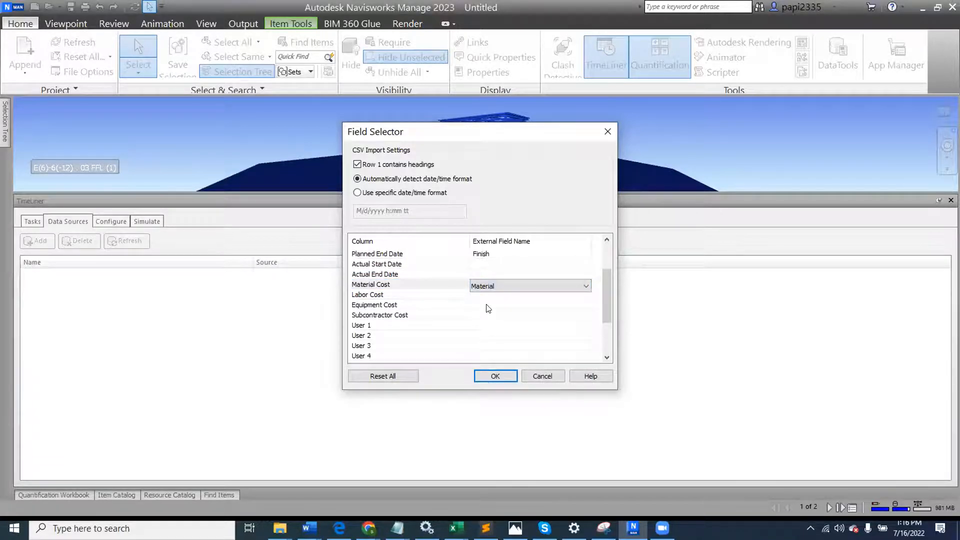
left_click(548, 305)
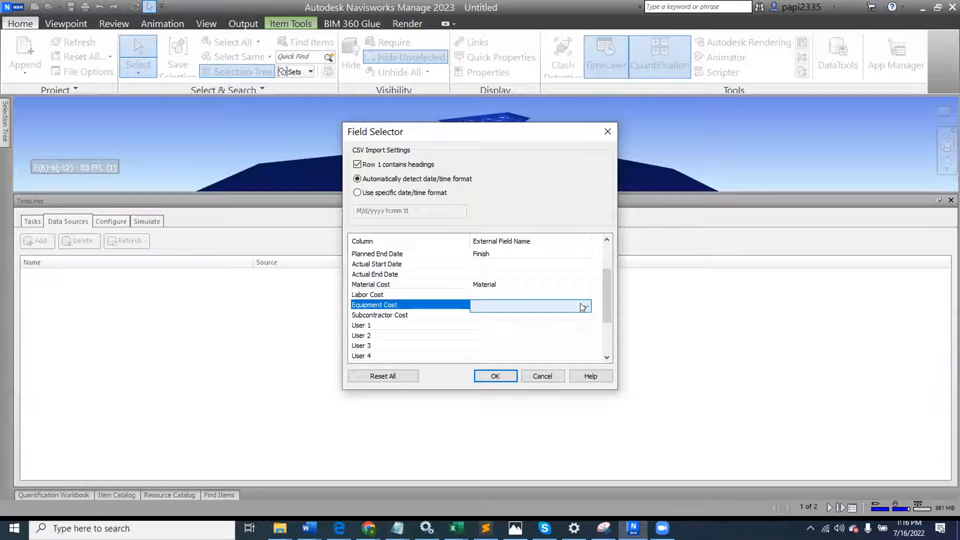
left_click(582, 307)
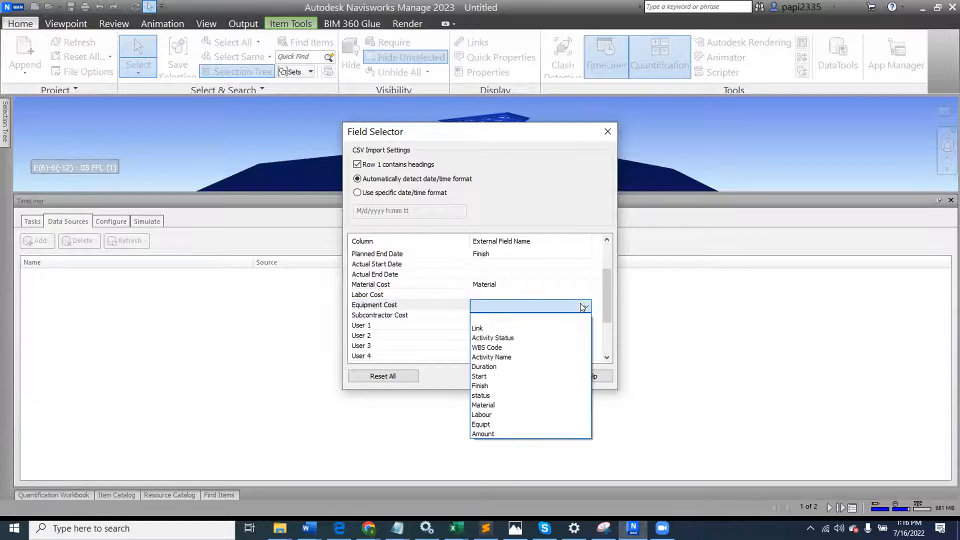
left_click(524, 425)
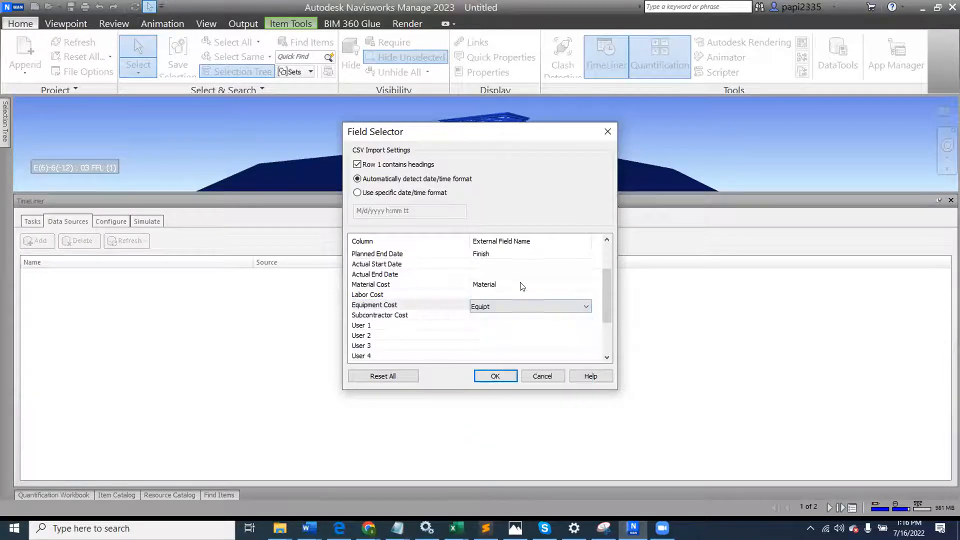
- Try to map Labor Cost to the Labour field, and accept the CSV field mappings
left_click(539, 295)
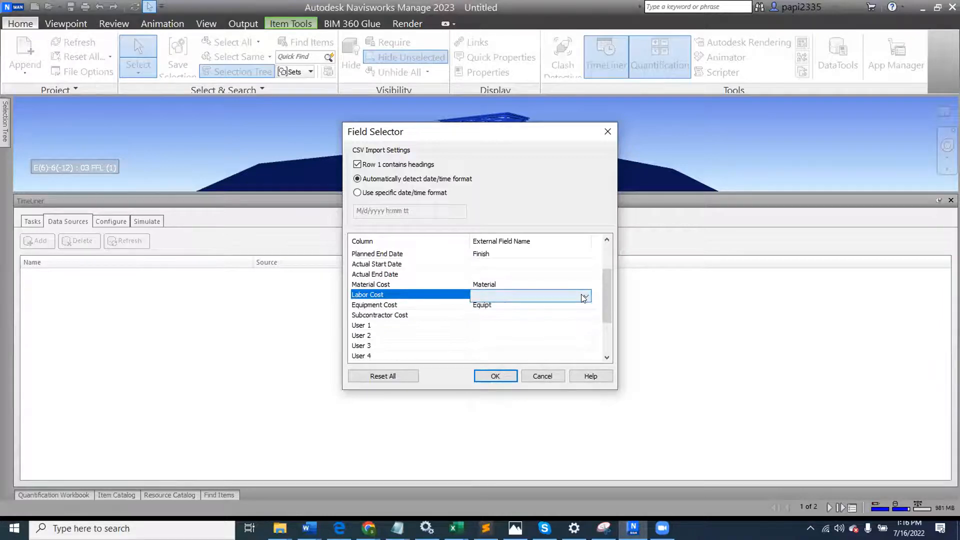
left_click(585, 295)
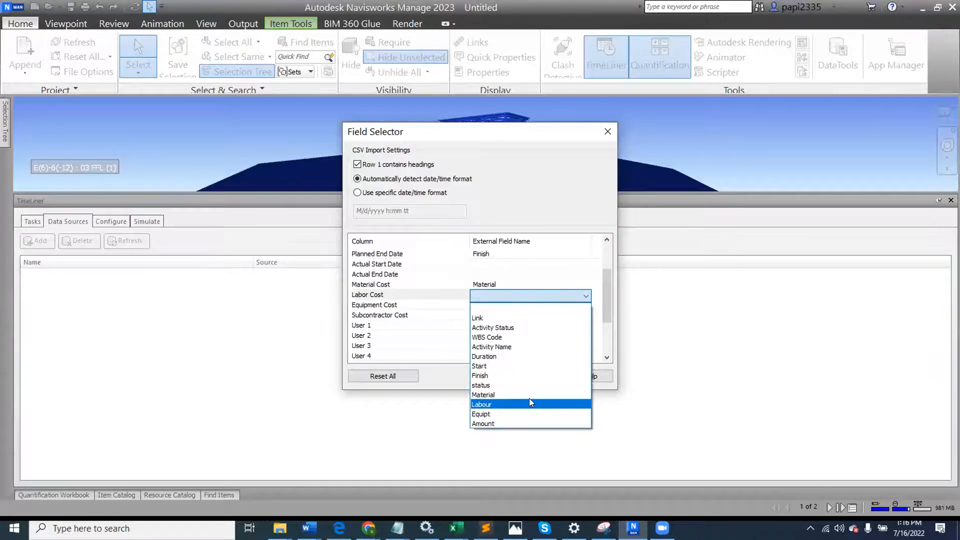
left_click(528, 404)
scroll(508, 292, "up", 2)
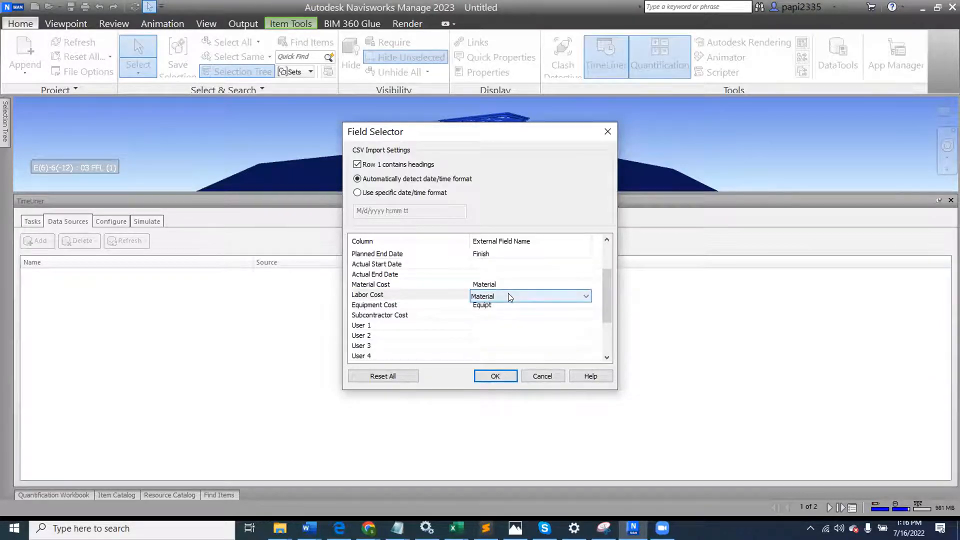
scroll(515, 320, "up", 2)
scroll(515, 320, "down", 3)
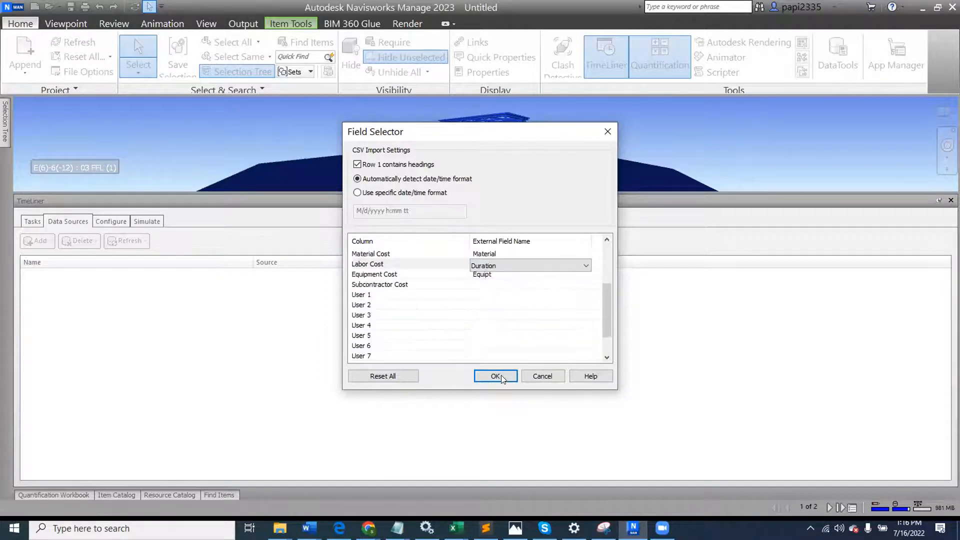
left_click(495, 377)
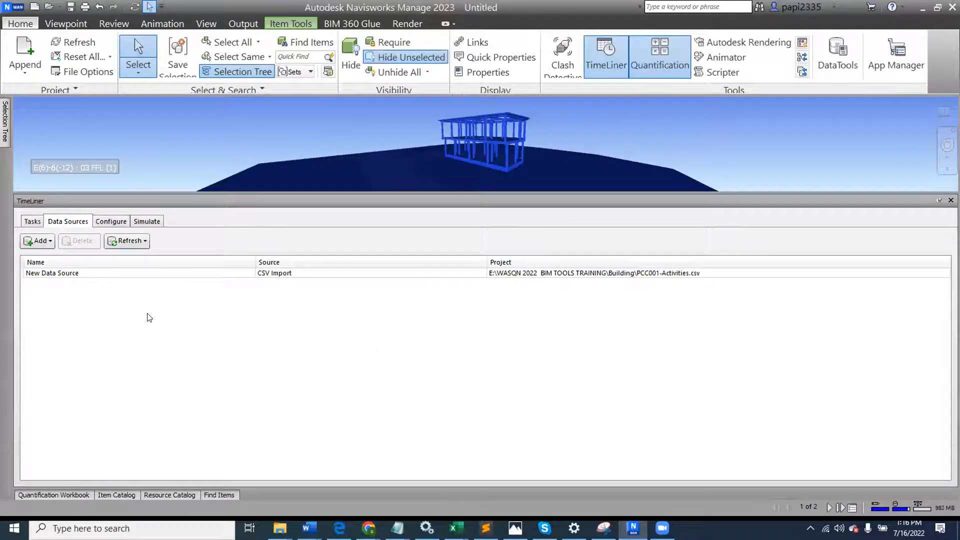
- Refresh all data sources with the Rebuild Task Hierarchy option to import the schedule tasks
left_click(142, 241)
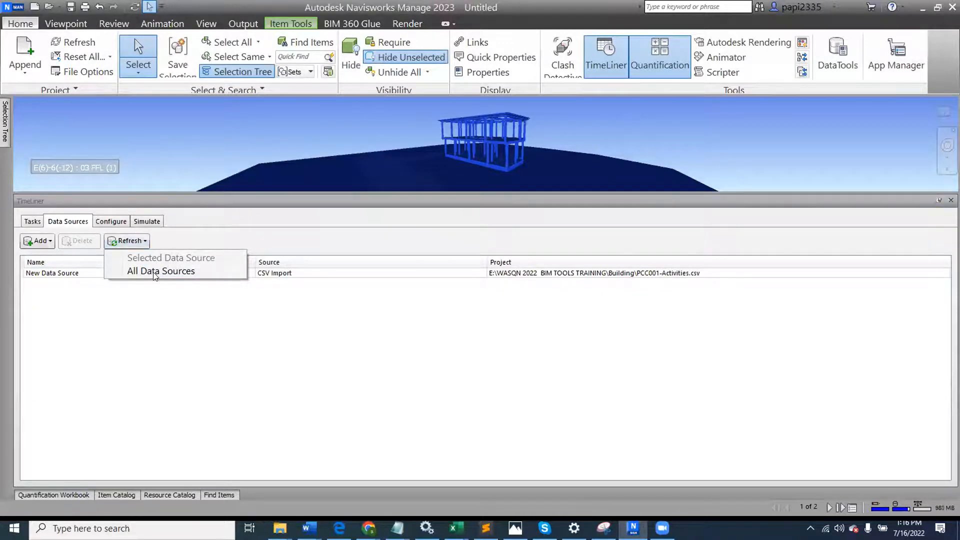
left_click(153, 272)
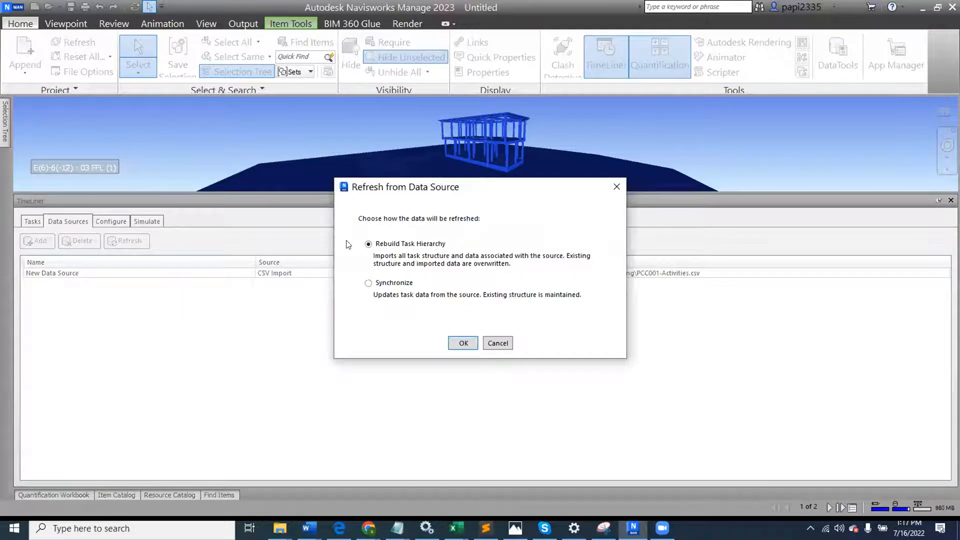
left_click(460, 343)
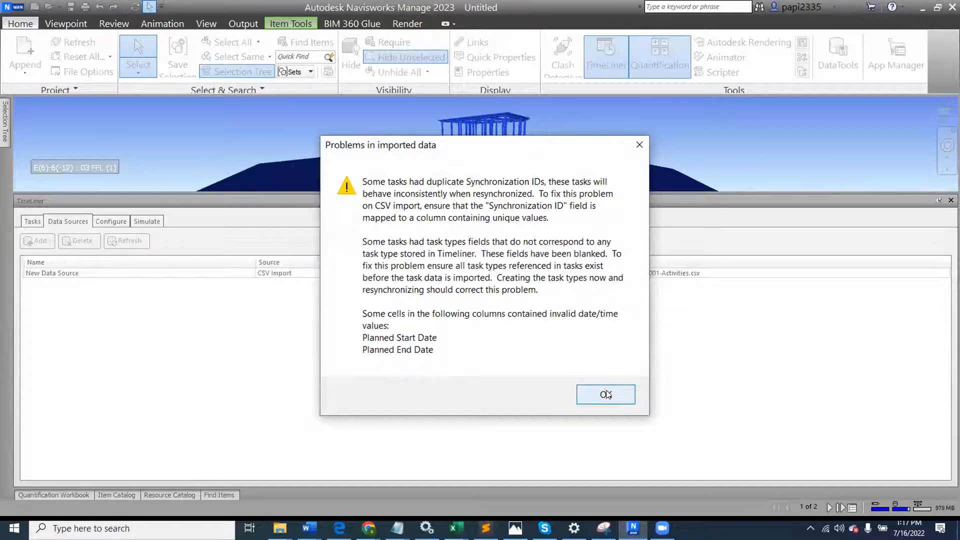
- Dismiss the import problems notice and examine the imported tasks and Gantt bars in an enlarged TimeLiner view
left_click(606, 394)
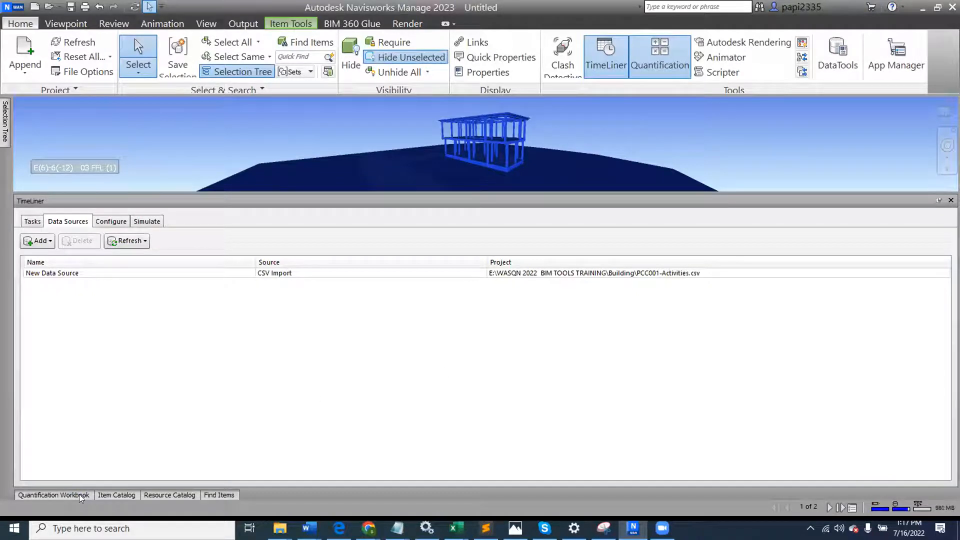
left_click(32, 221)
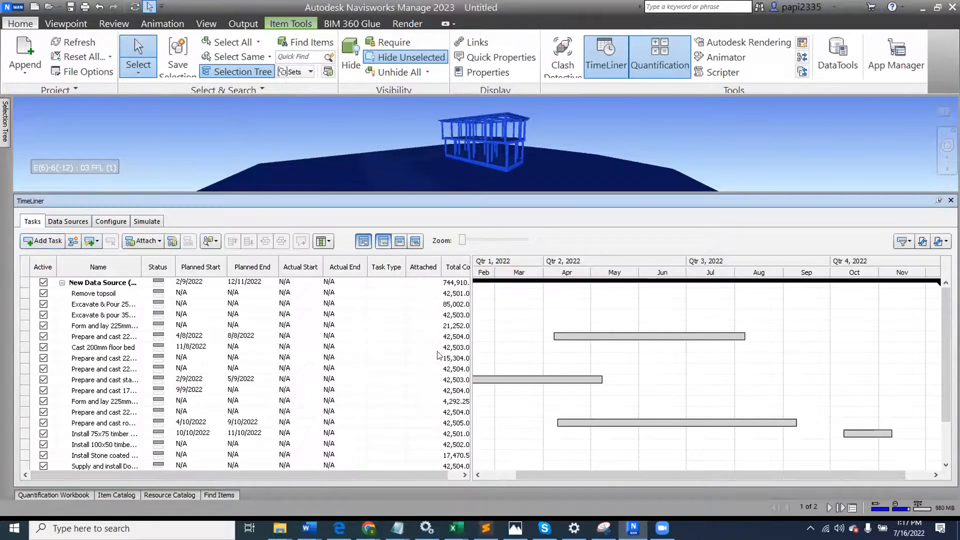
scroll(593, 349, "down", 2)
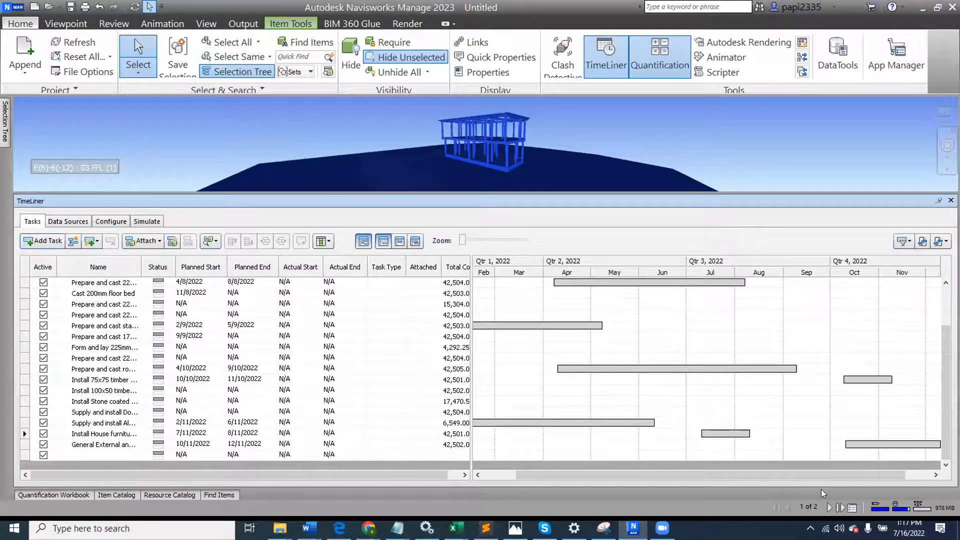
left_click_drag(595, 192, 595, 161)
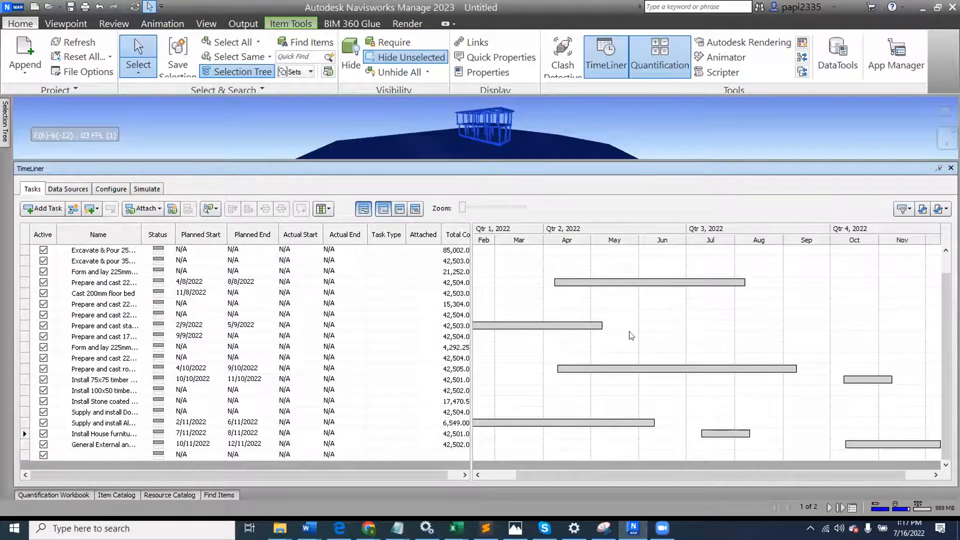
left_click(816, 461)
scroll(301, 344, "up", 1)
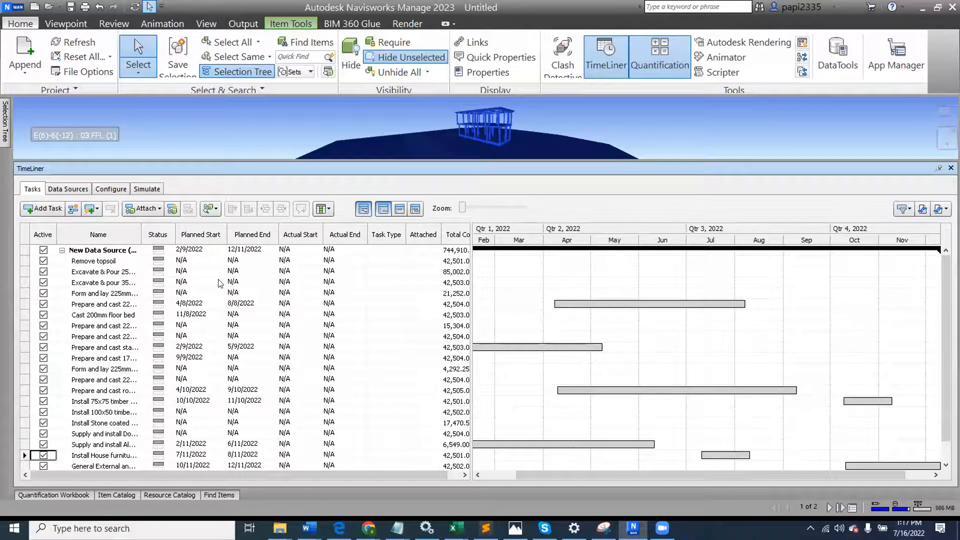
scroll(481, 125, "up", 3)
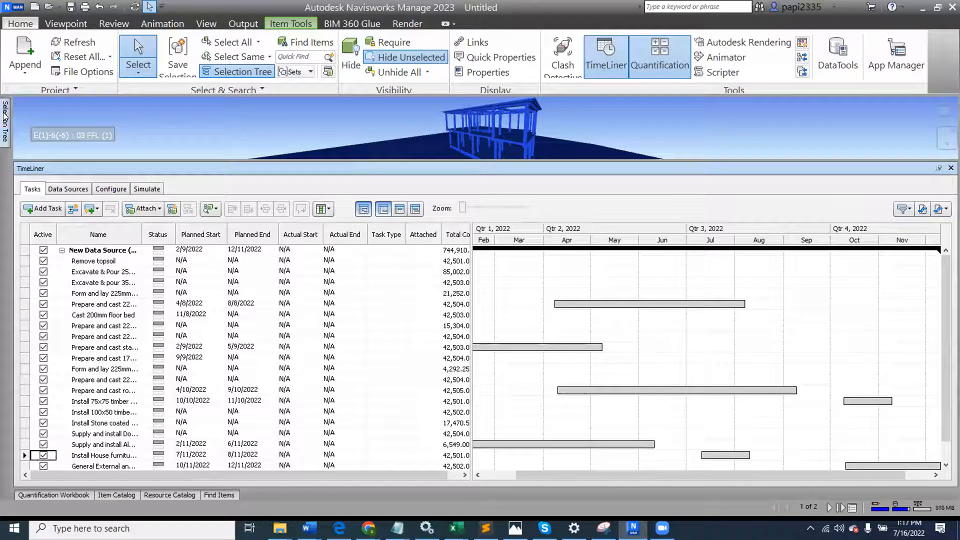
- Switch the Selection Tree to the Properties view and expand the Task_ID values under the Custom category
mouse_move(5, 121)
left_click(117, 116)
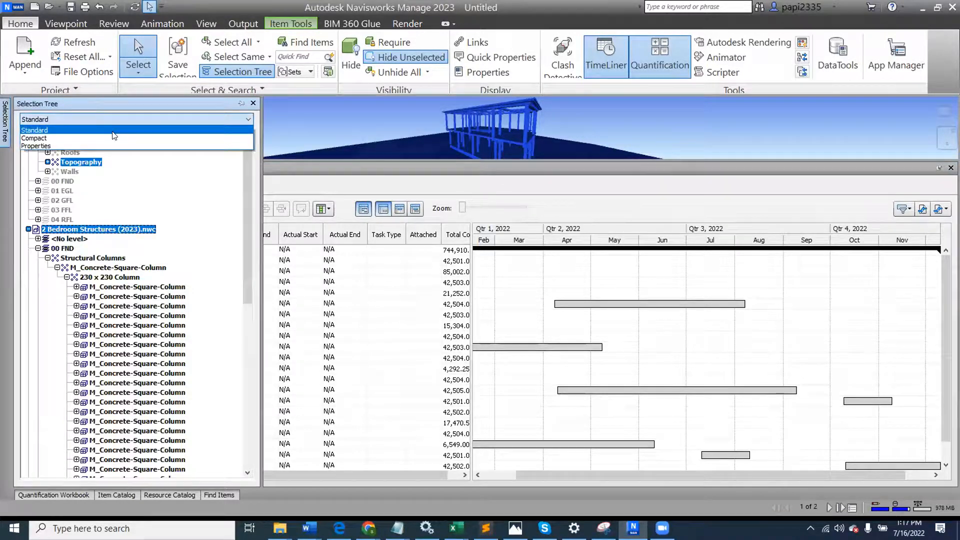
left_click(111, 140)
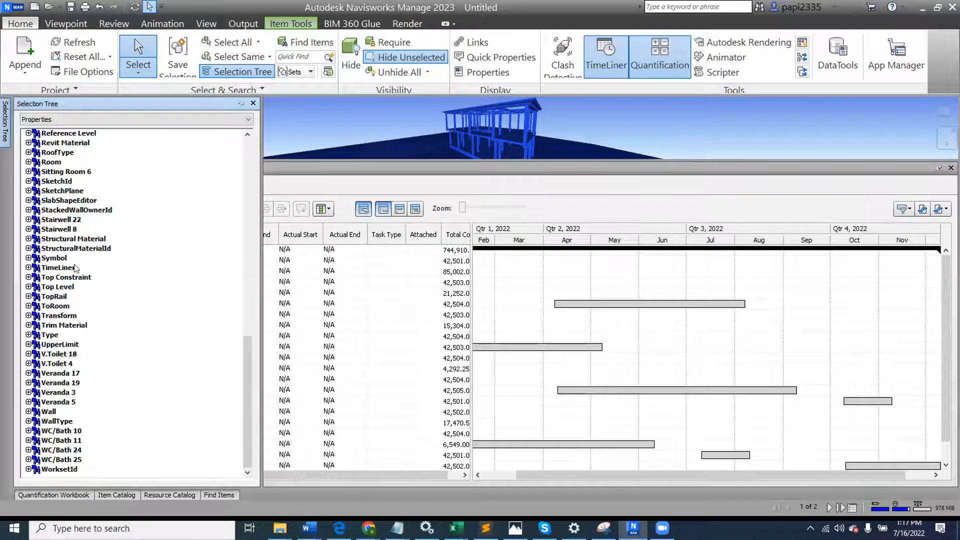
scroll(75, 268, "up", 15)
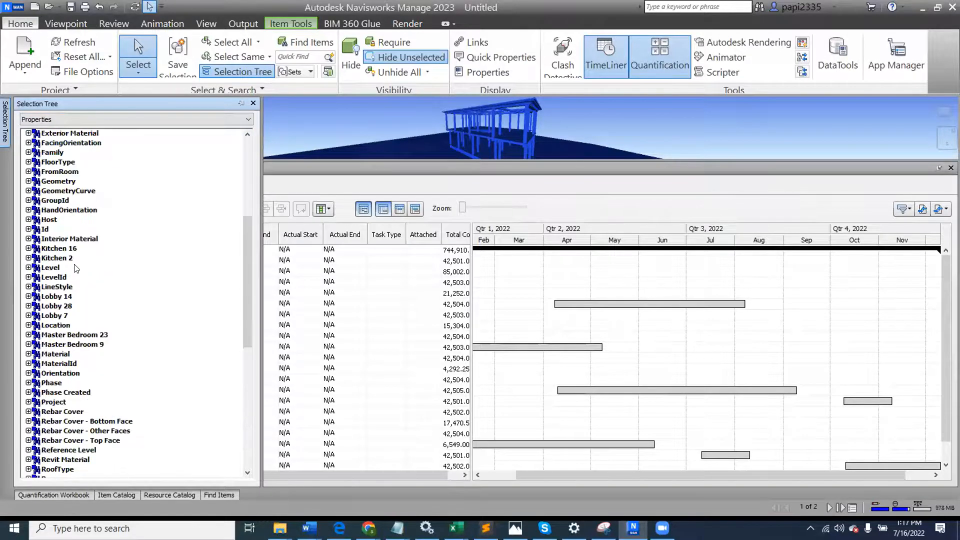
scroll(75, 269, "up", 2)
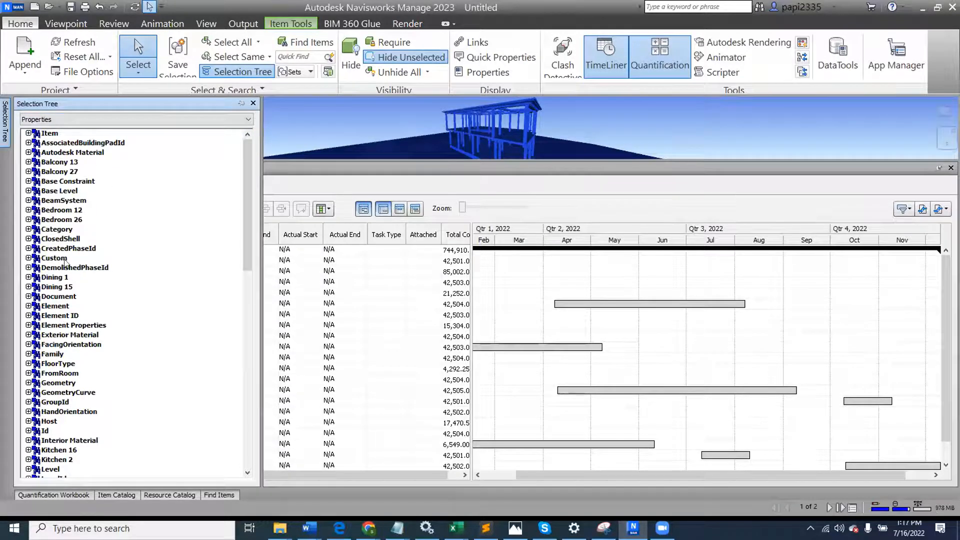
left_click(31, 258)
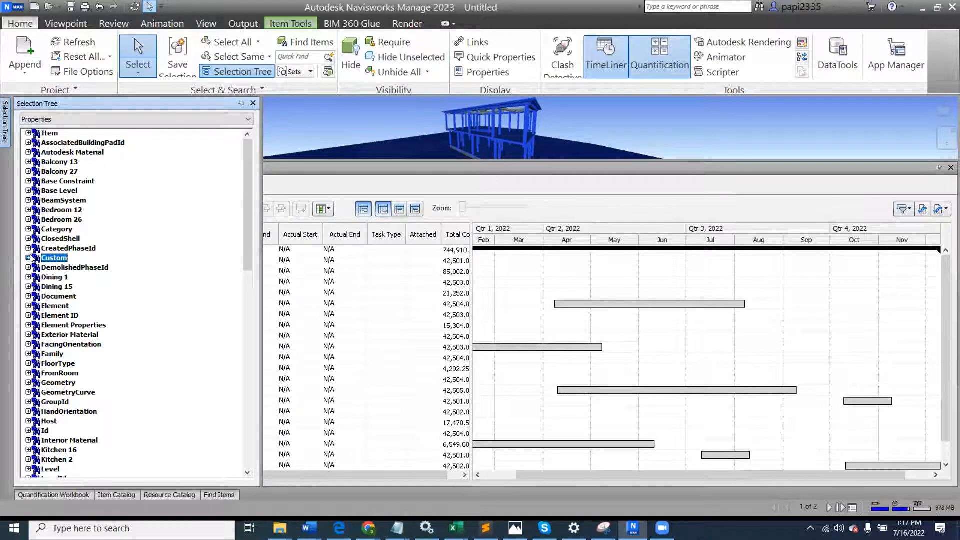
left_click(29, 257)
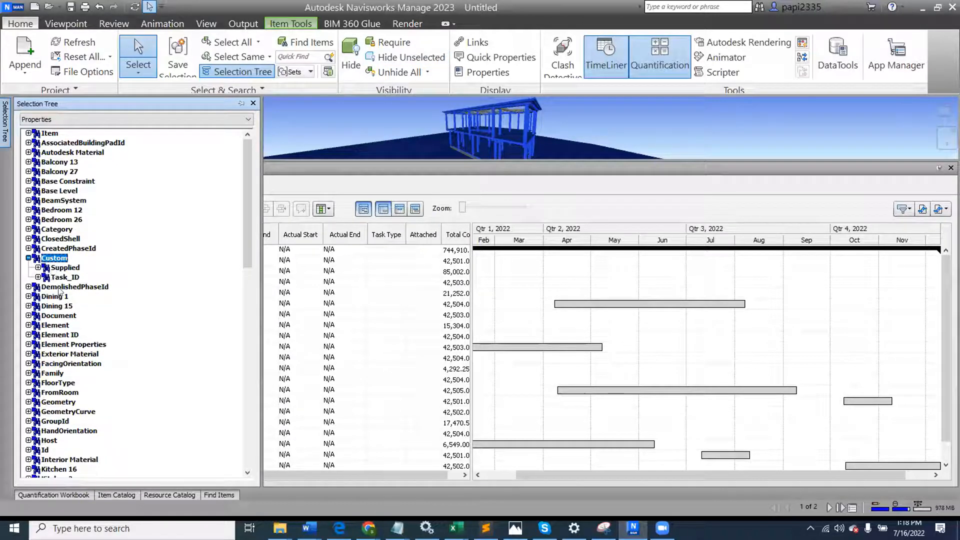
left_click(67, 278)
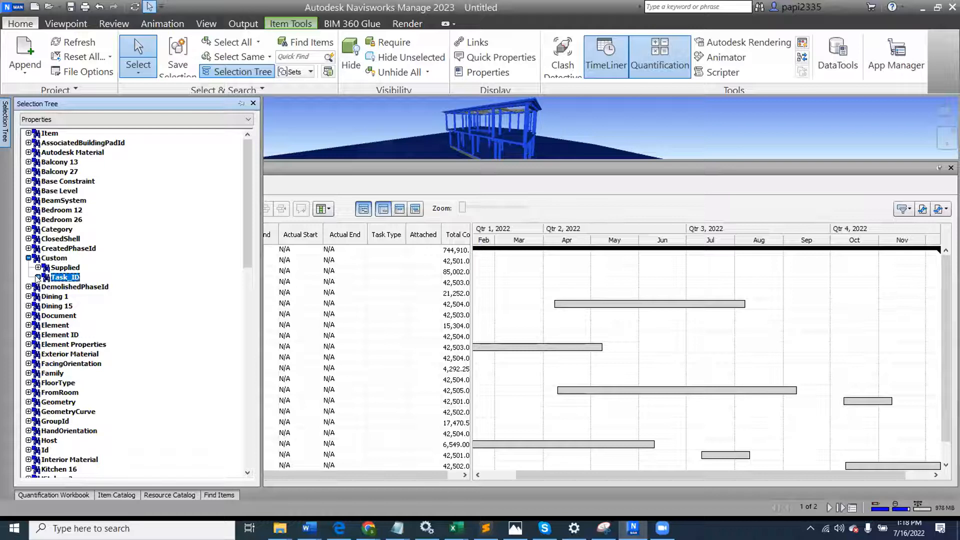
left_click(38, 278)
scroll(88, 252, "down", 6)
scroll(72, 205, "up", 2)
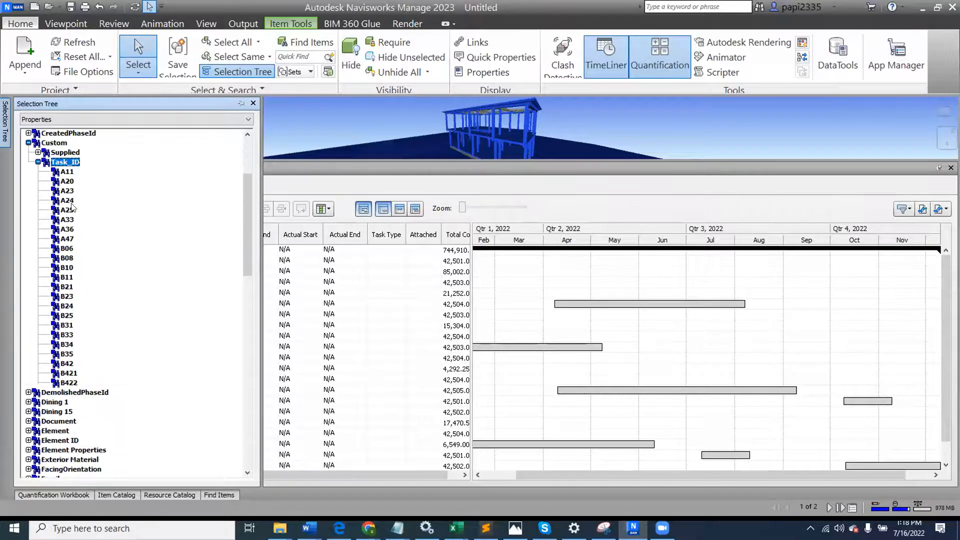
- Check the model items behind Task_ID values A25, B08 and B11, collapse the Task_ID list and return to the TimeLiner tasks
left_click(67, 210)
left_click(67, 257)
left_click(65, 278)
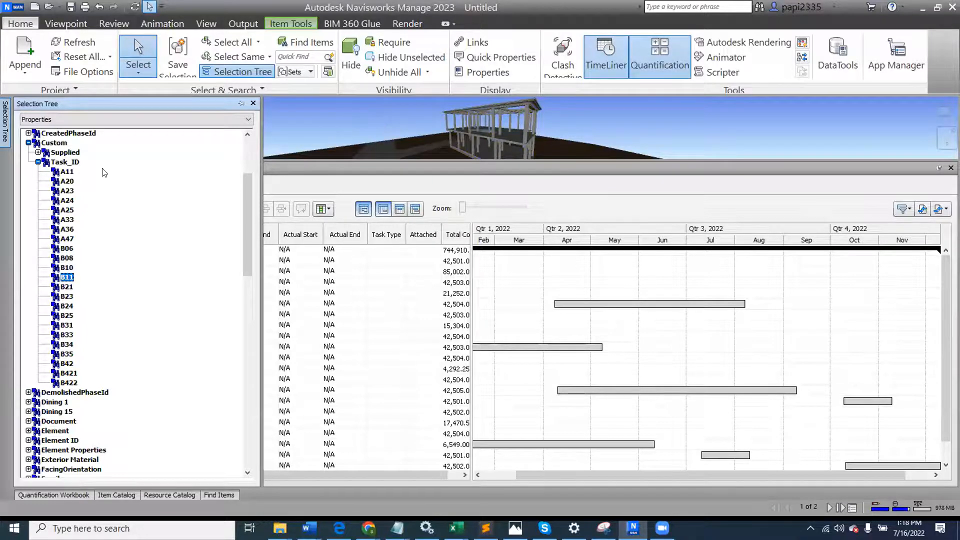
left_click(38, 162)
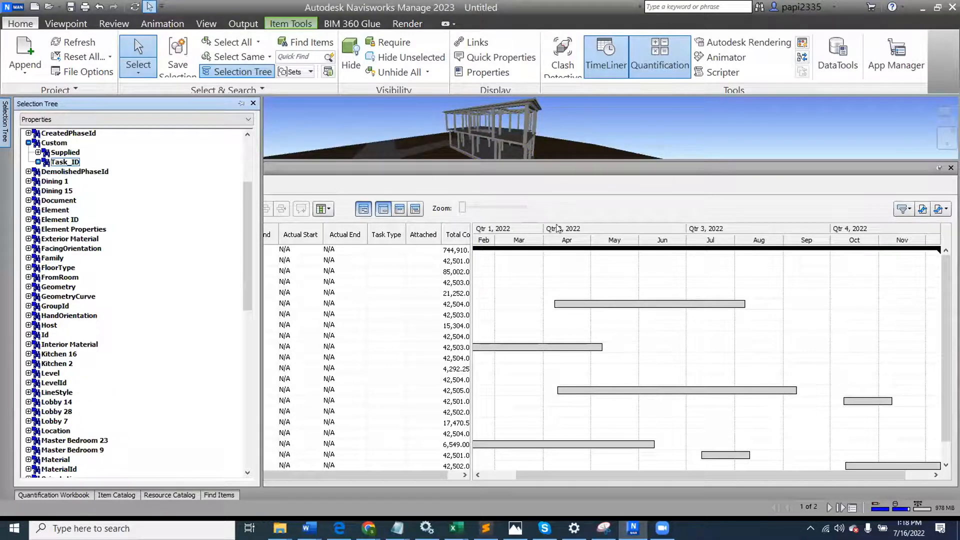
left_click(561, 168)
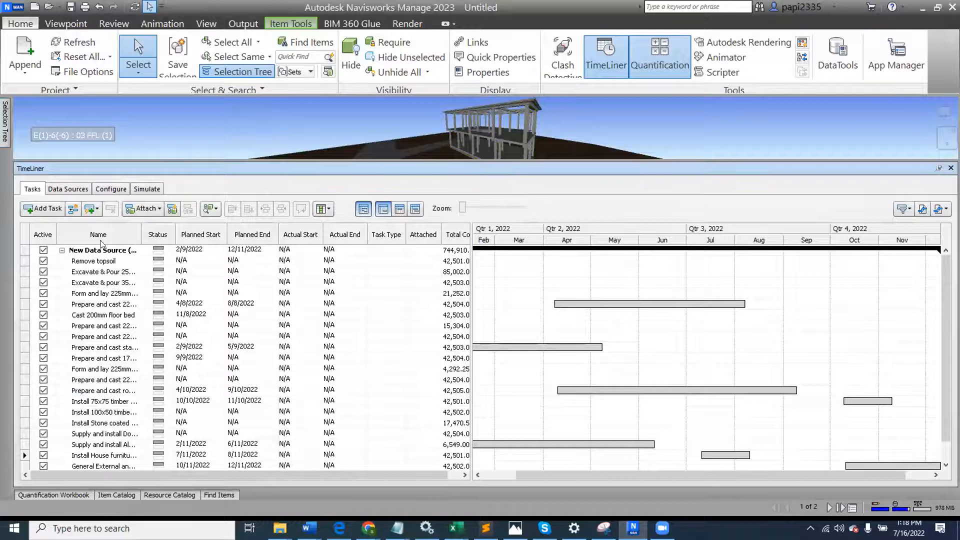
- Start a new auto-attach rule from the Attach Items to Tasks by Category/Property template, using Synchronization ID as the task column
left_click(171, 208)
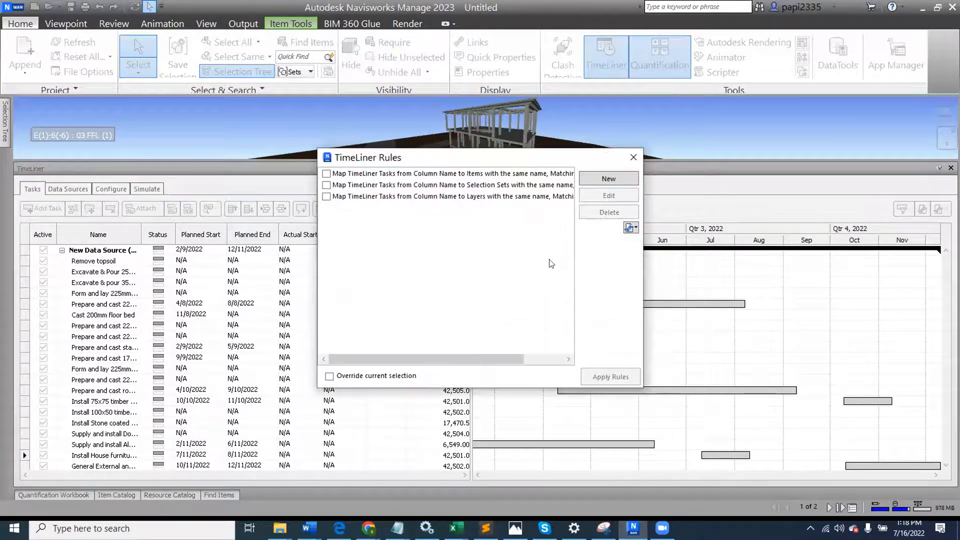
left_click(618, 175)
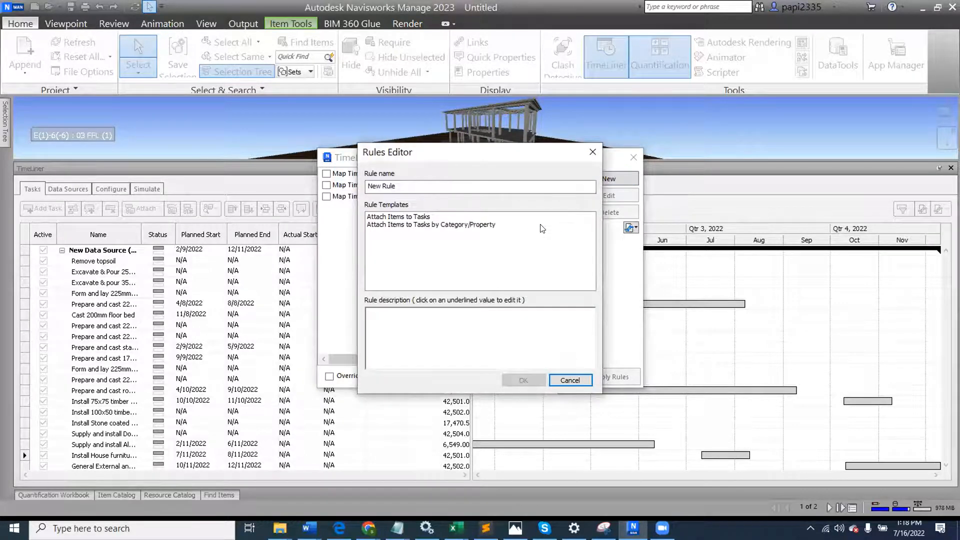
left_click(434, 227)
left_click(434, 227)
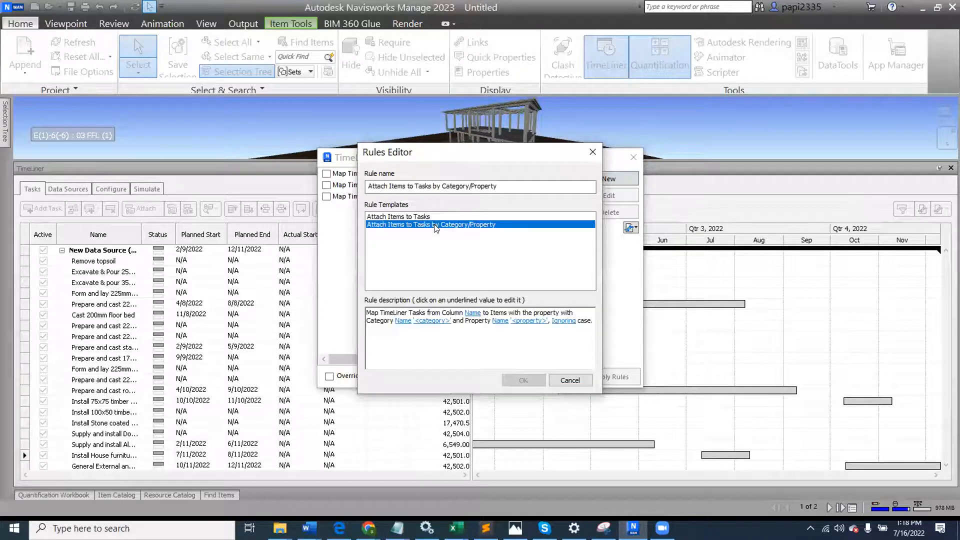
left_click(476, 315)
left_click(487, 273)
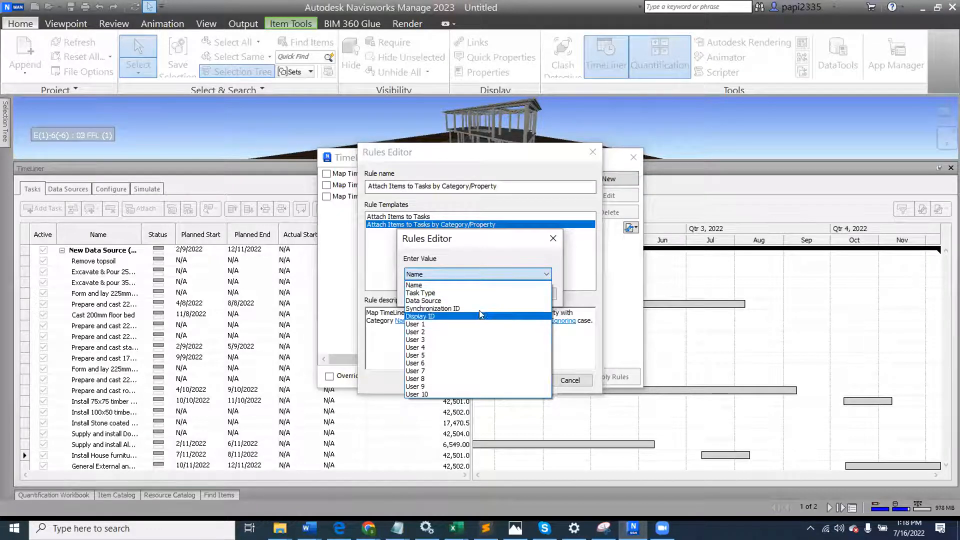
left_click(482, 308)
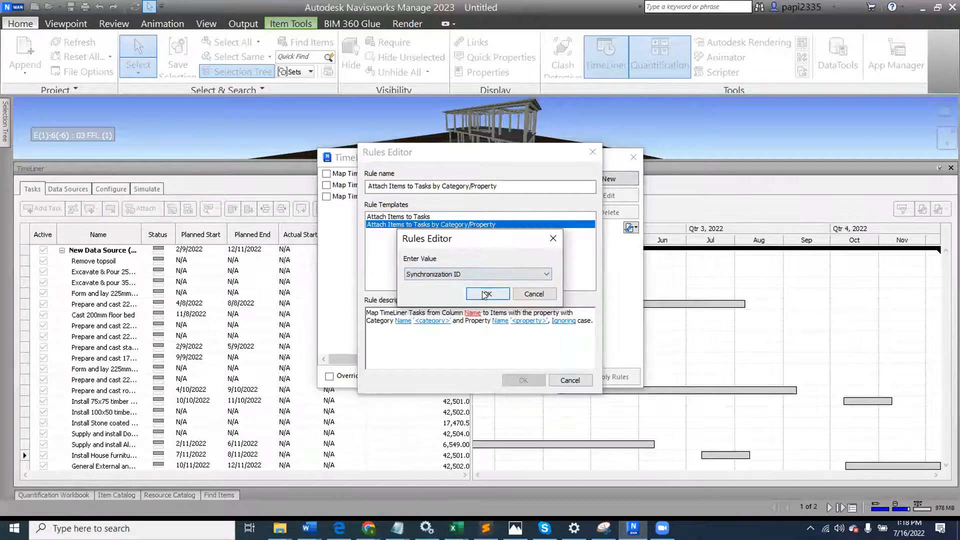
left_click(484, 294)
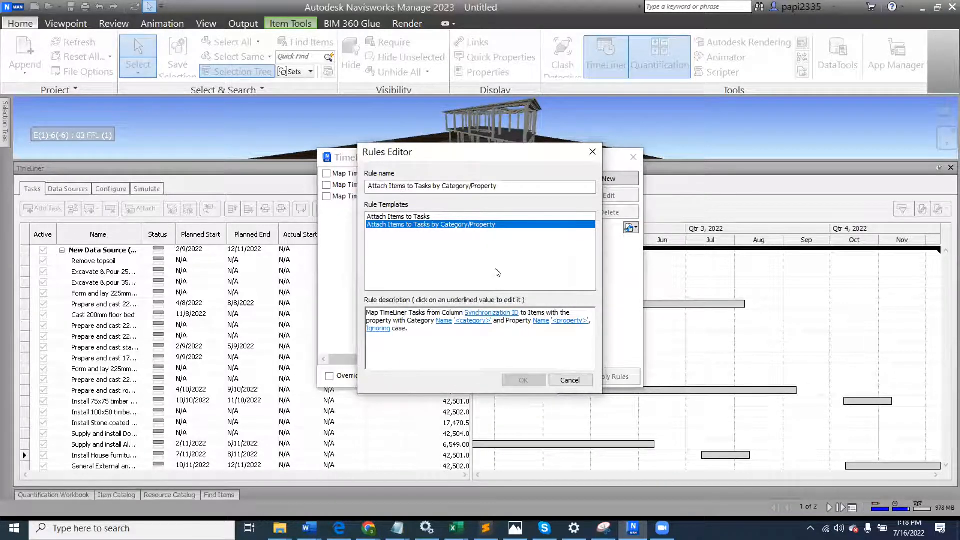
- Set the rule's category to Custom and its property to Task_ID, and accept the rule
left_click(464, 323)
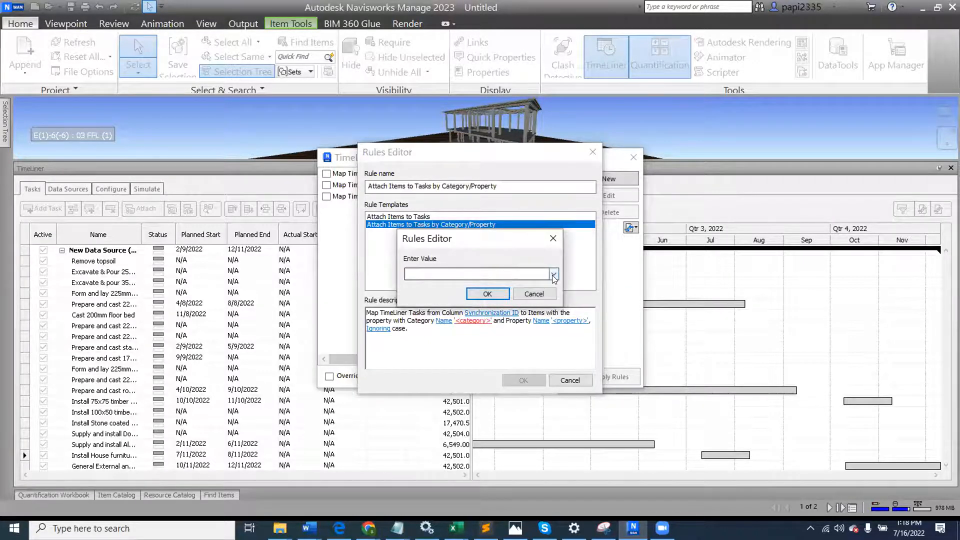
left_click(554, 275)
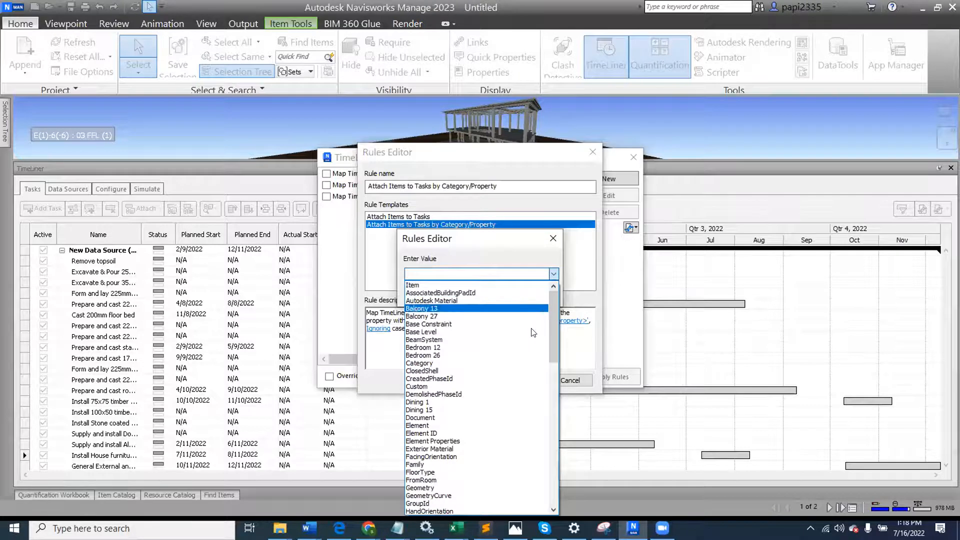
left_click(523, 389)
left_click(492, 294)
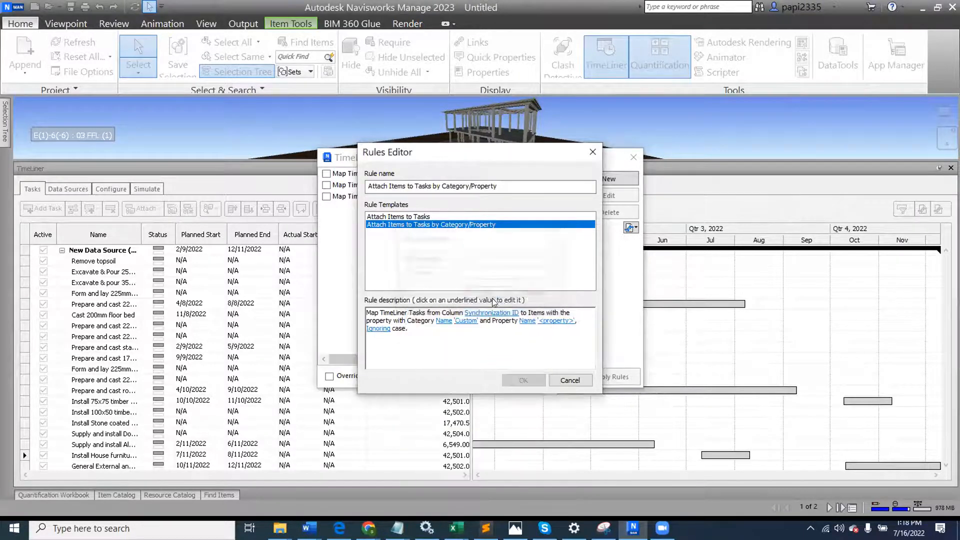
left_click(553, 321)
left_click(554, 273)
left_click(537, 293)
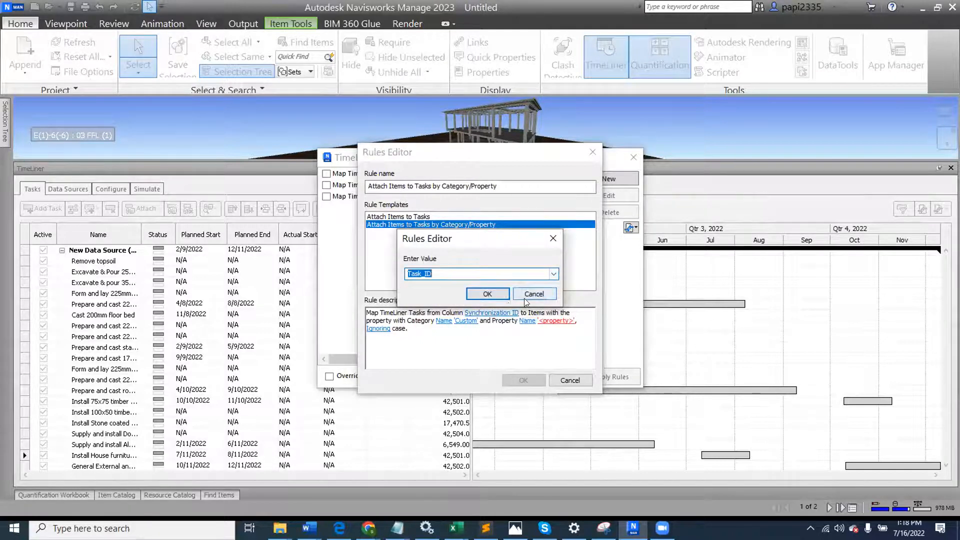
left_click(487, 294)
left_click(523, 380)
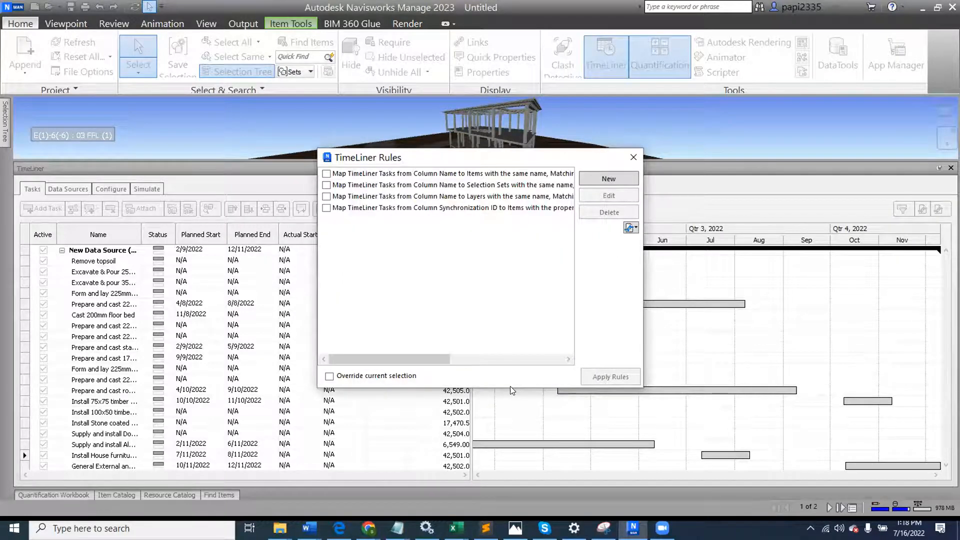
- Apply only the new Synchronization ID rule to attach model items to the tasks, and close the TimeLiner rules
left_click(327, 208)
left_click(601, 377)
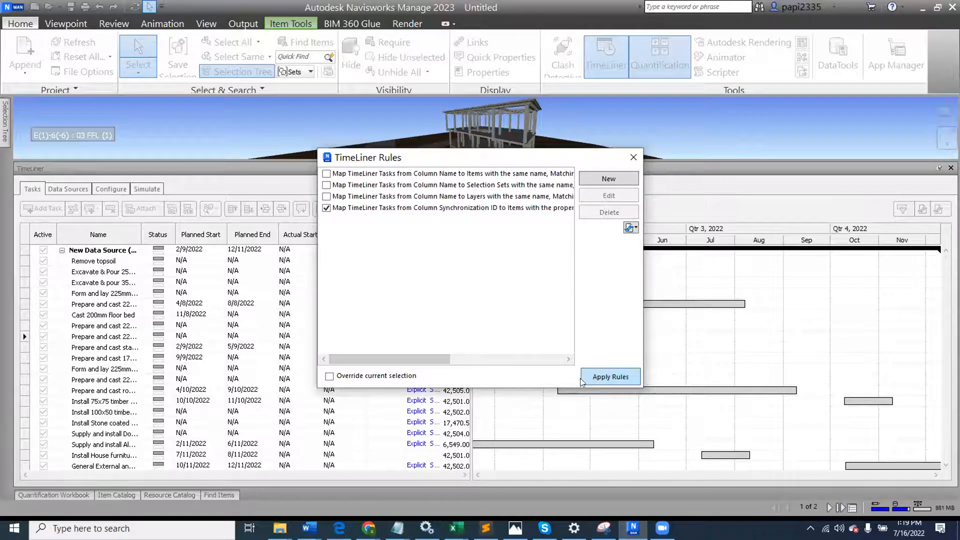
left_click(633, 157)
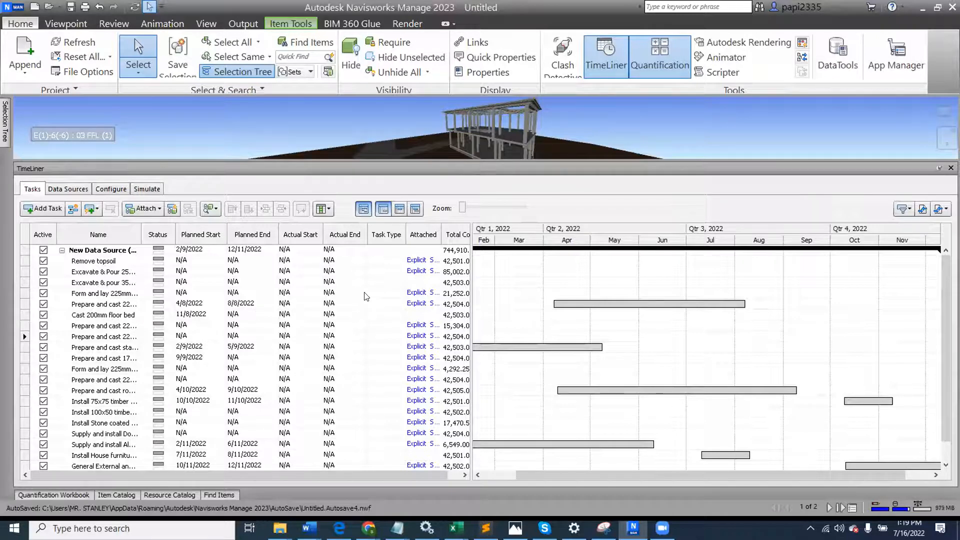
- Try to select all tasks from the New Data Source row down to assign a common task type
left_click(384, 251)
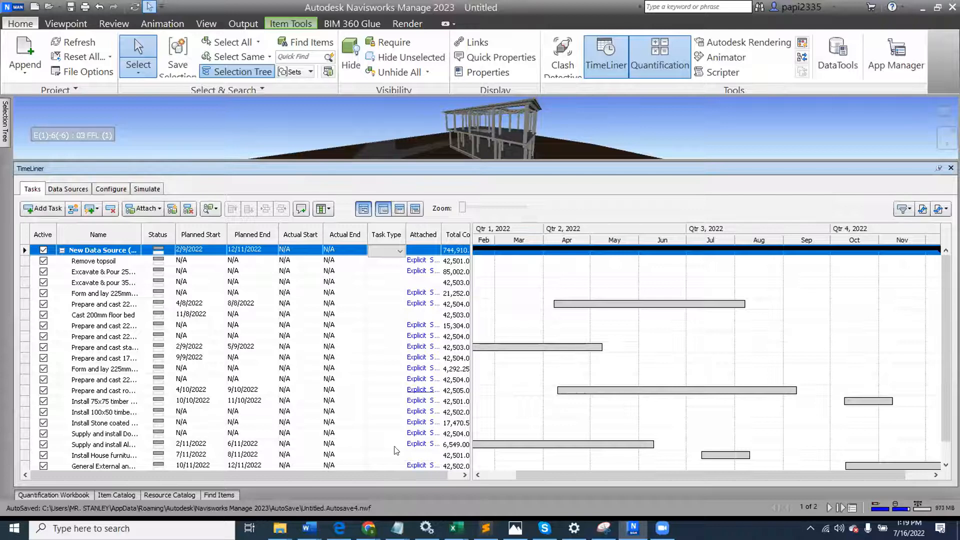
left_click(383, 463, "shift")
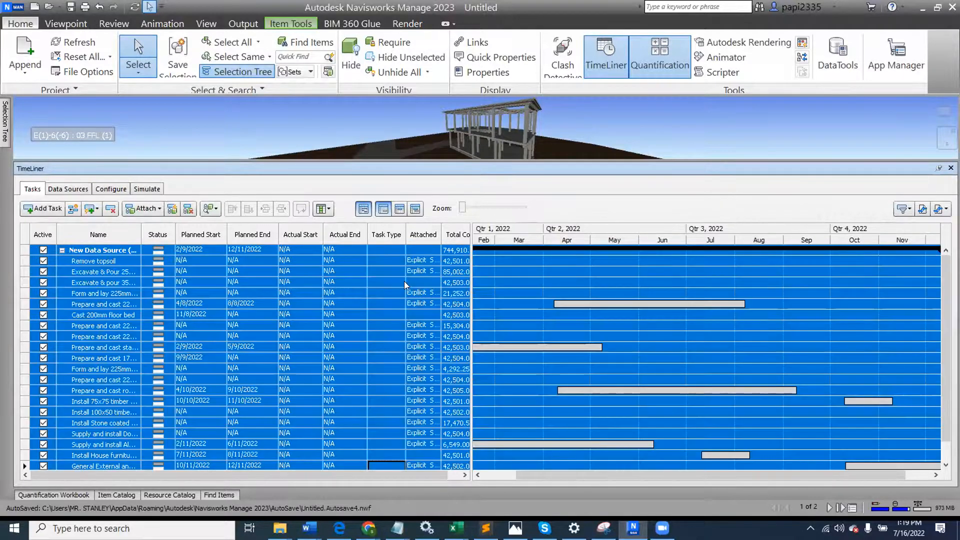
left_click(385, 257)
left_click(385, 249)
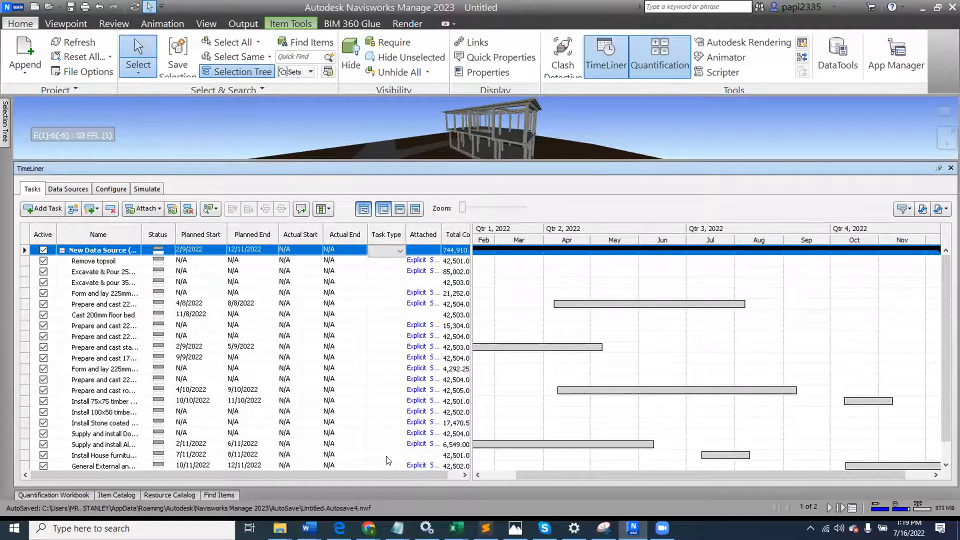
left_click(386, 454, "shift")
- Set the task type of the New Data Source summary task to Construct
left_click(399, 248)
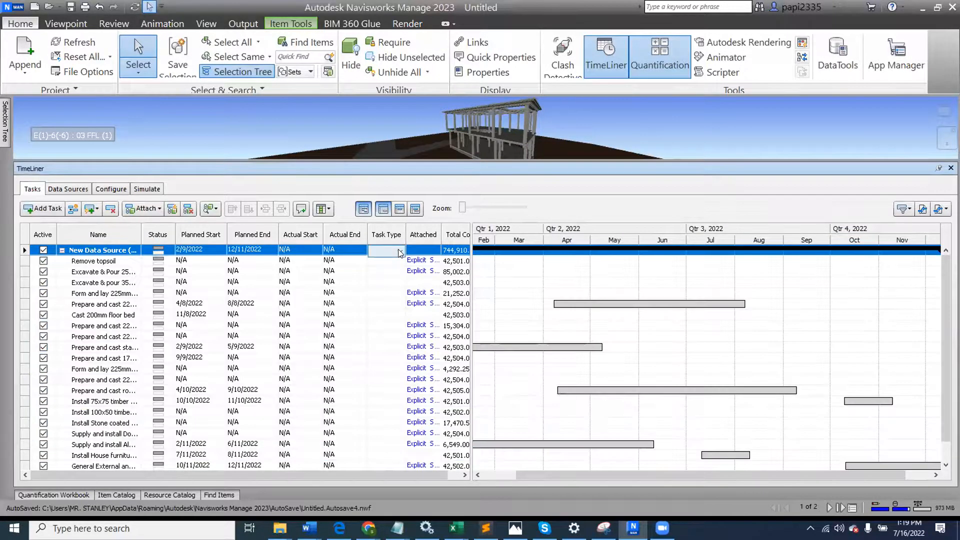
left_click(399, 250)
left_click(392, 270)
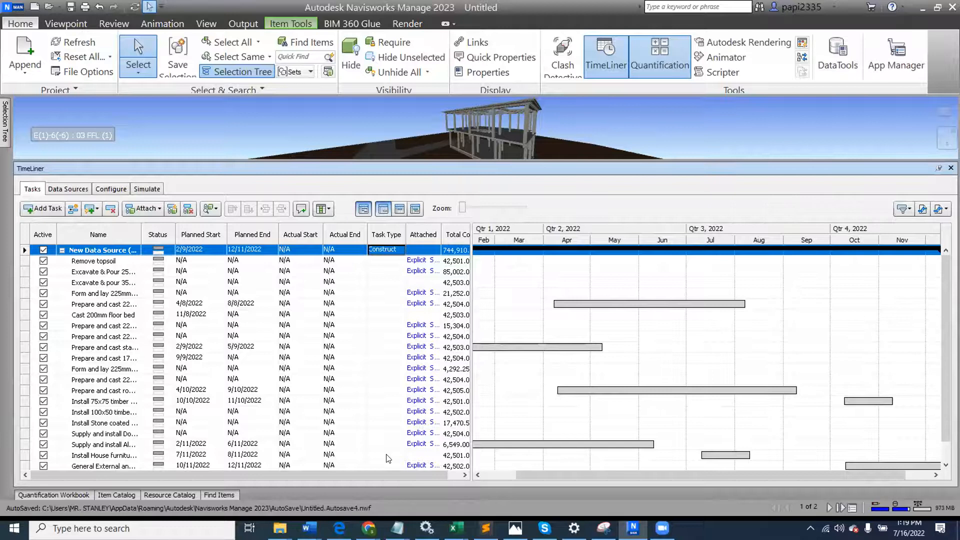
- Fill the Construct task type down from the New Data Source row to the Install House furniture task
left_click(385, 454, "shift")
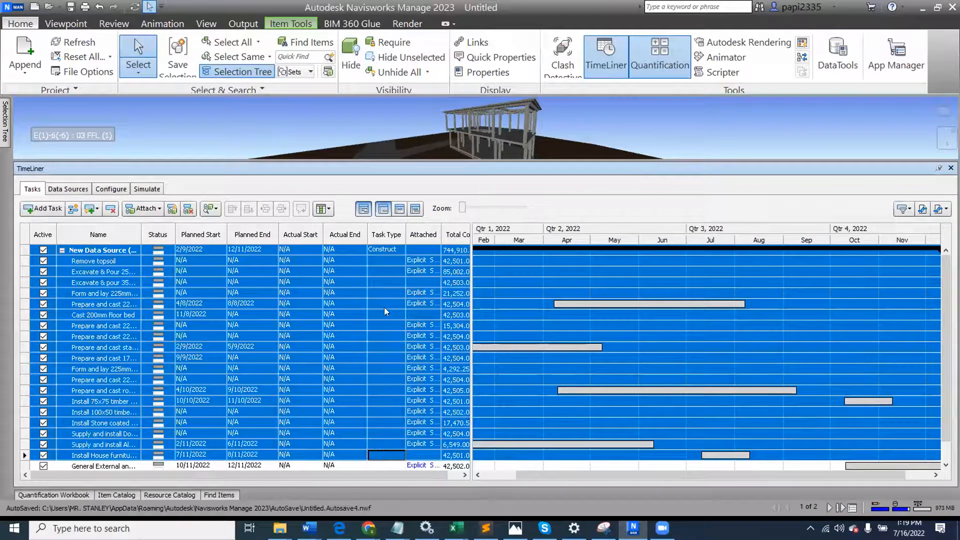
right_click(388, 249)
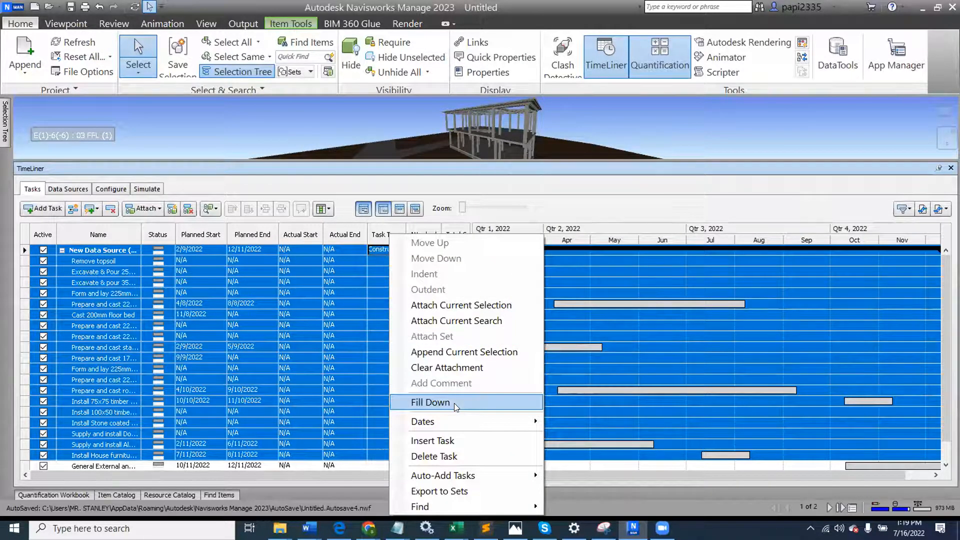
left_click(454, 403)
scroll(400, 378, "down", 1)
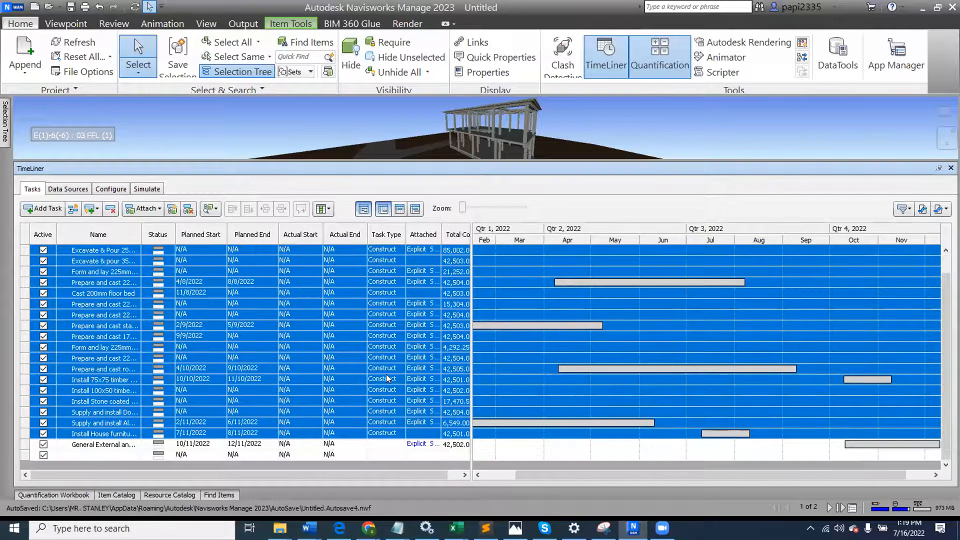
left_click(377, 350)
scroll(376, 348, "down", 1)
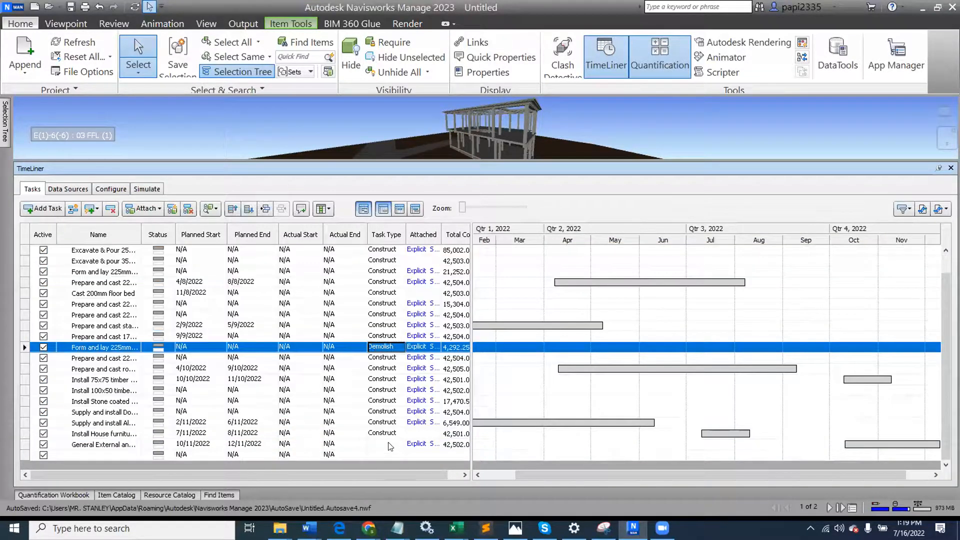
left_click(383, 444)
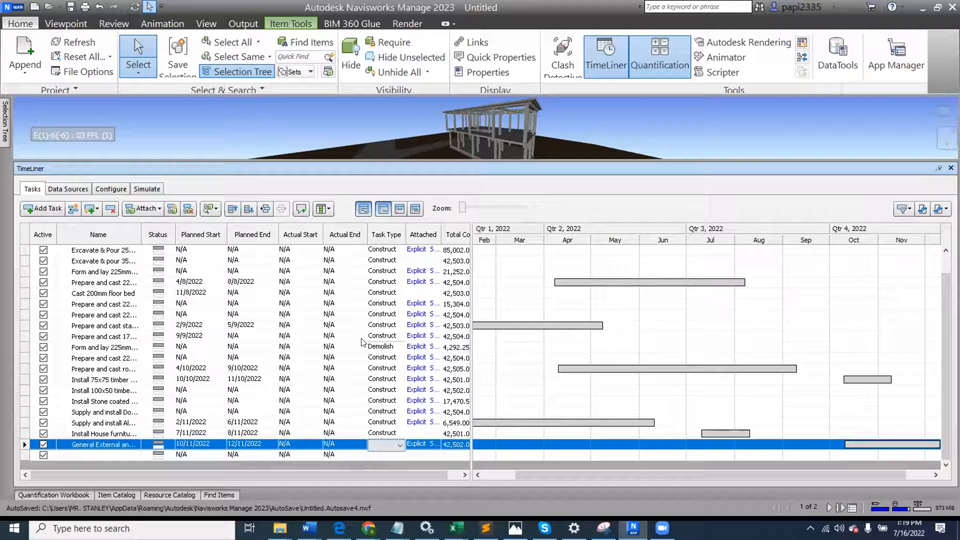
- Switch TimeLiner to the simulation, enlarge the 3D view and clear the model selection
left_click(147, 188)
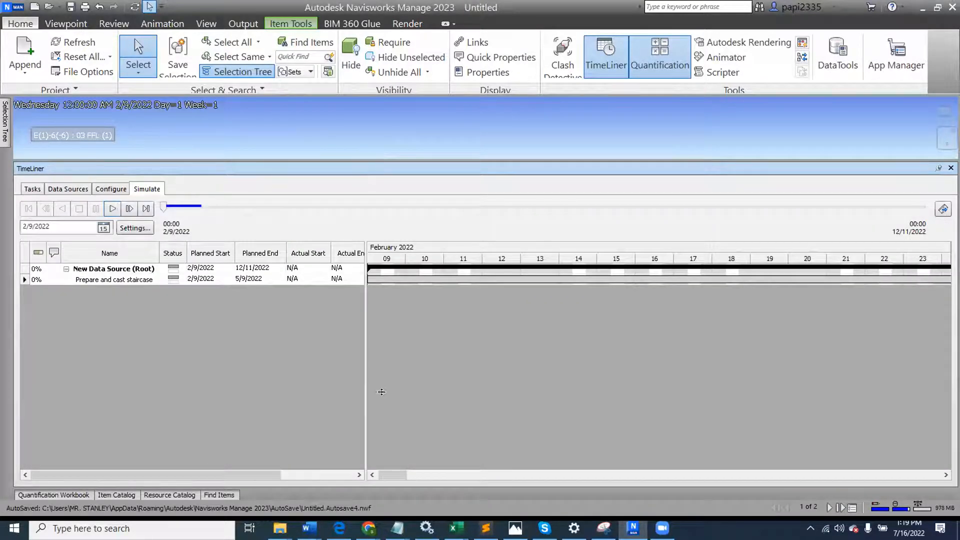
left_click_drag(381, 391, 389, 413)
mouse_move(7, 110)
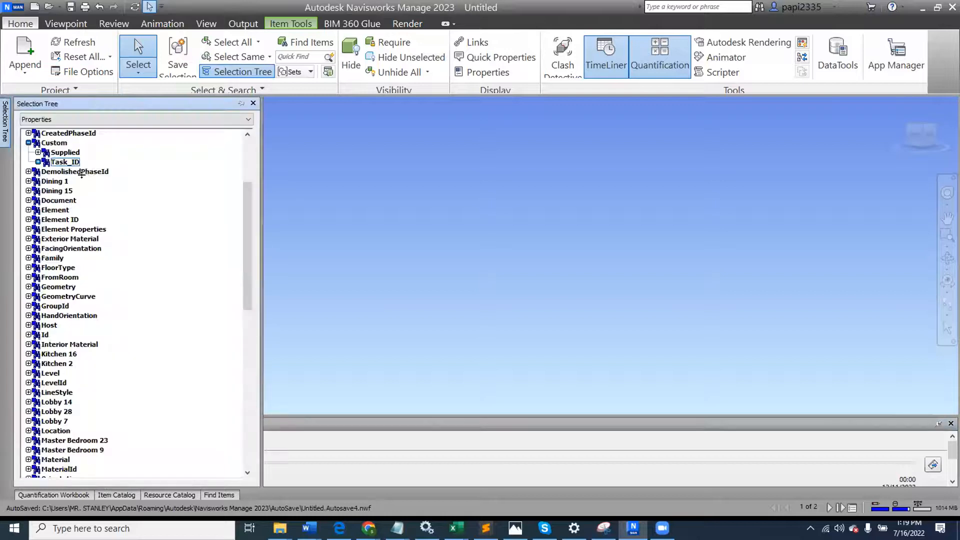
left_click(75, 133)
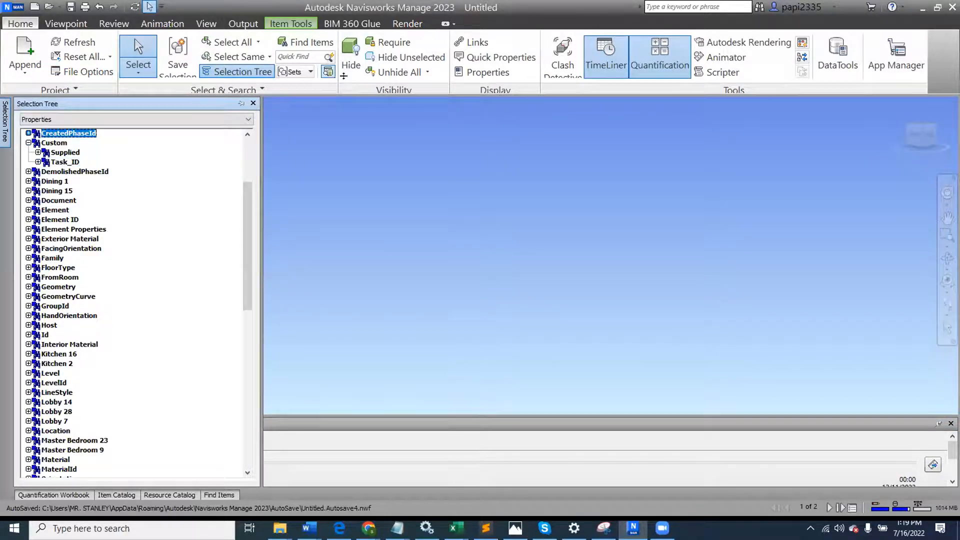
left_click(399, 70)
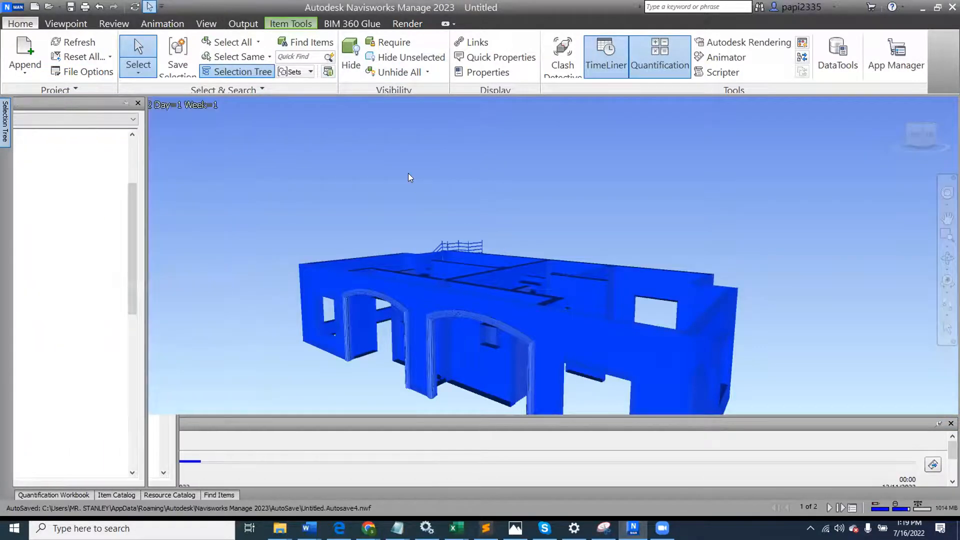
left_click(406, 170)
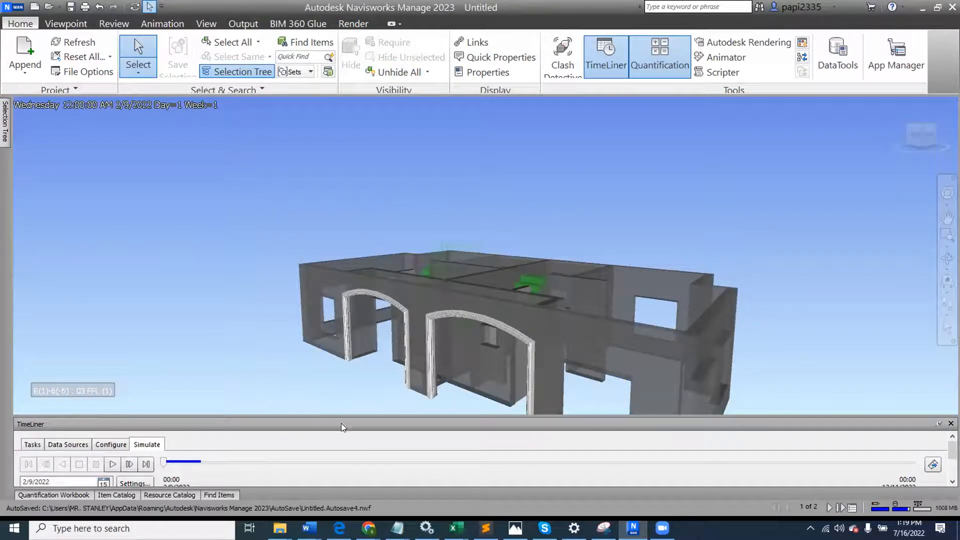
- Play the construction simulation from 2/9/2022 and follow the building sequence from the front corner of the house
left_click_drag(338, 405, 320, 321)
left_click(113, 382)
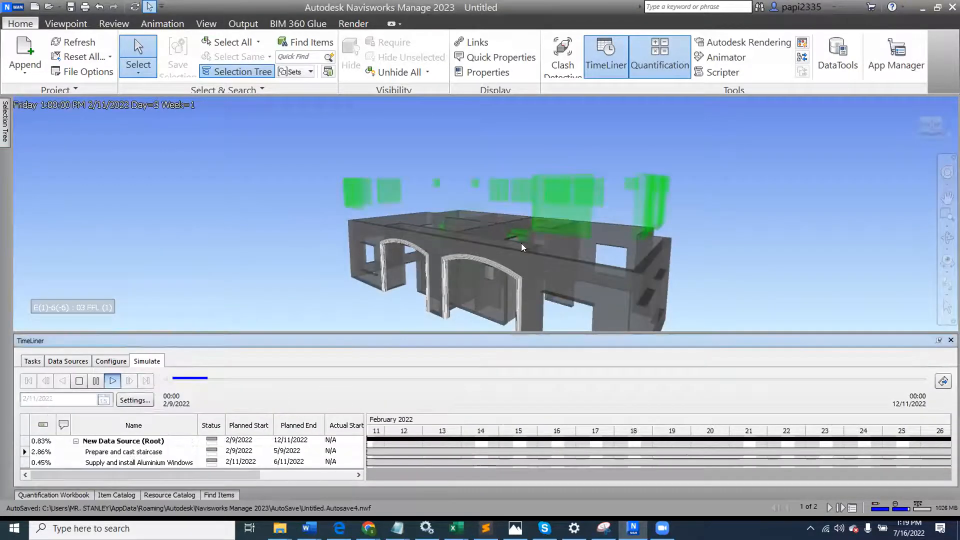
left_click_drag(457, 331, 452, 397)
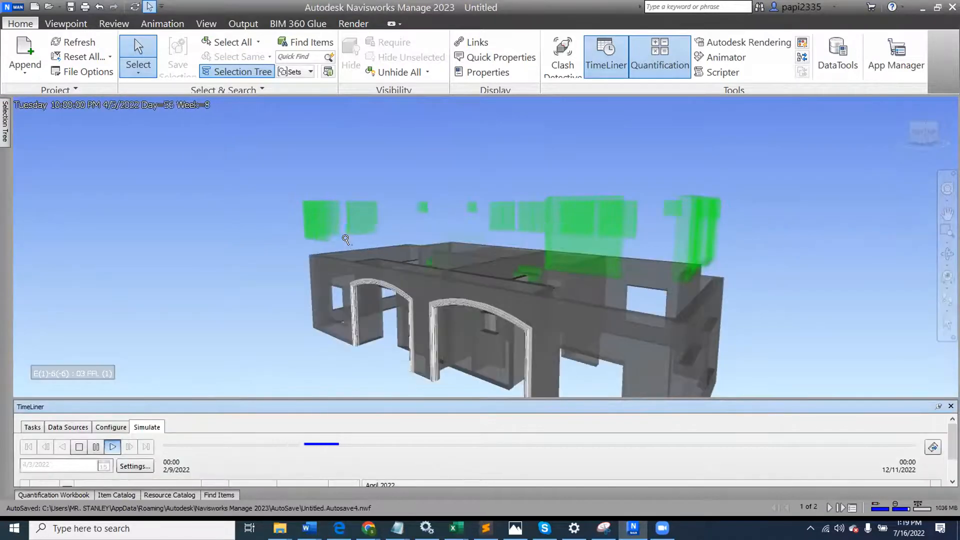
scroll(326, 244, "down", 3)
scroll(568, 278, "down", 2)
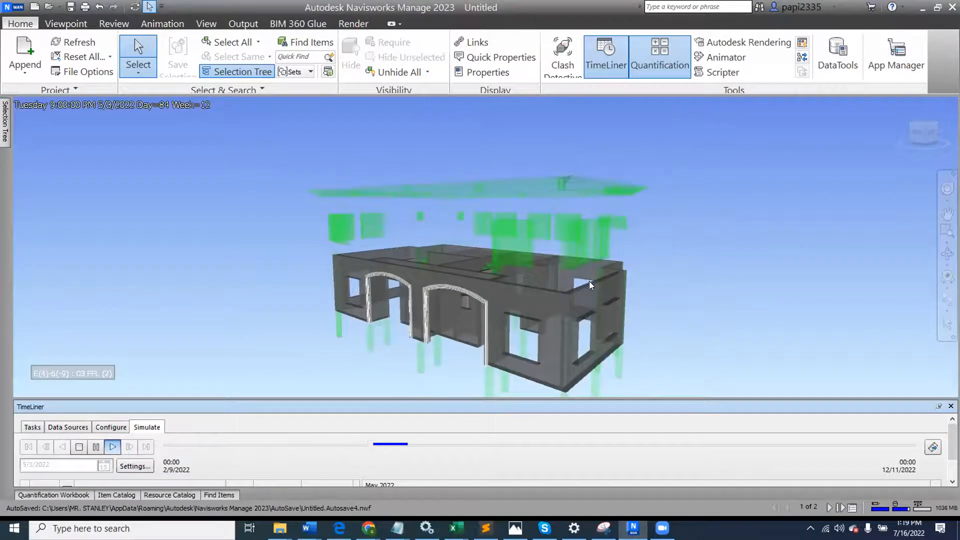
scroll(589, 281, "down", 3)
middle_click_drag(699, 274, 653, 263)
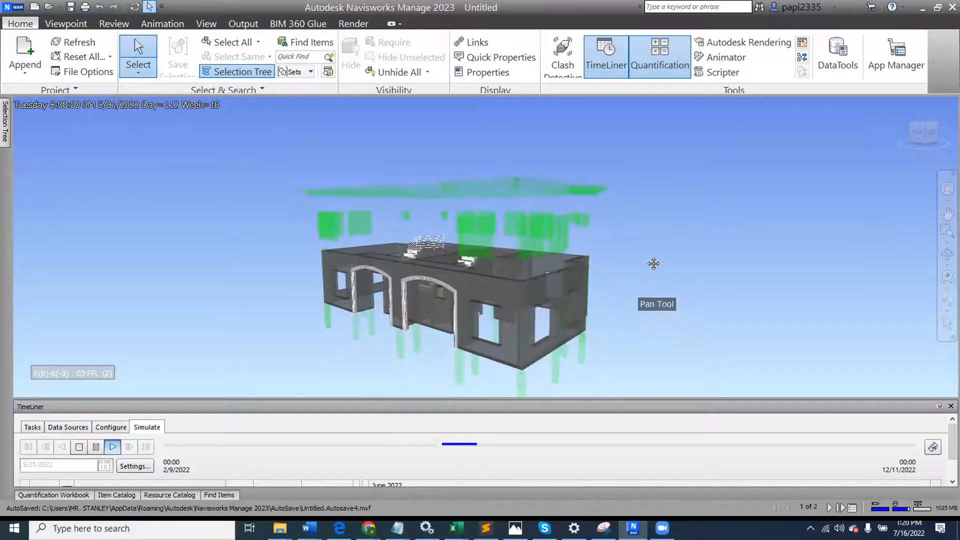
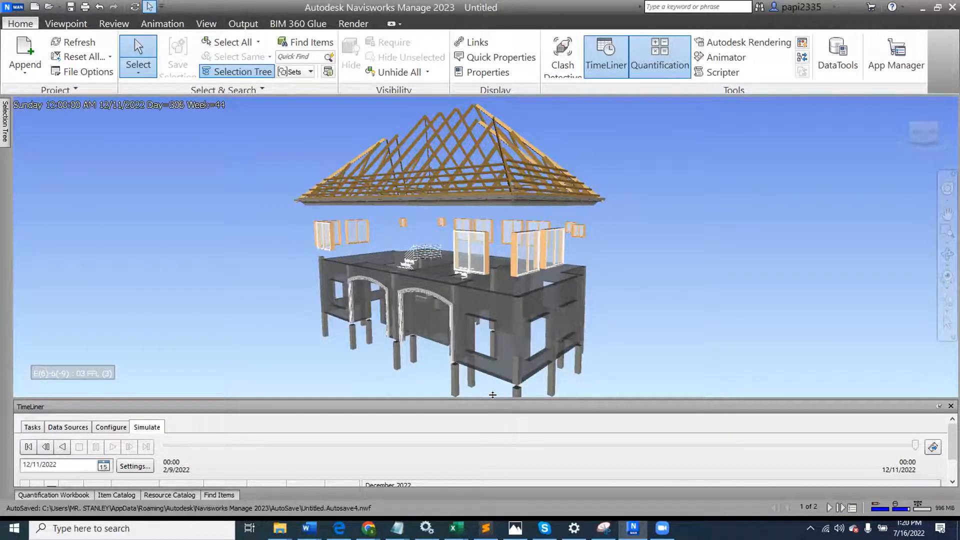
- Return to the TimeLiner task list and widen the task table to show the full Total Cost column
left_click_drag(499, 174, 493, 158)
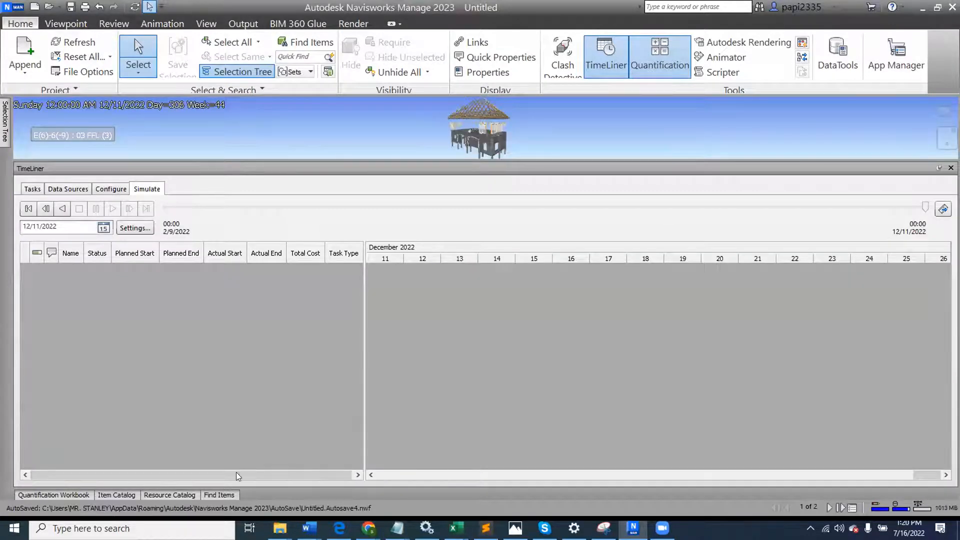
left_click(32, 189)
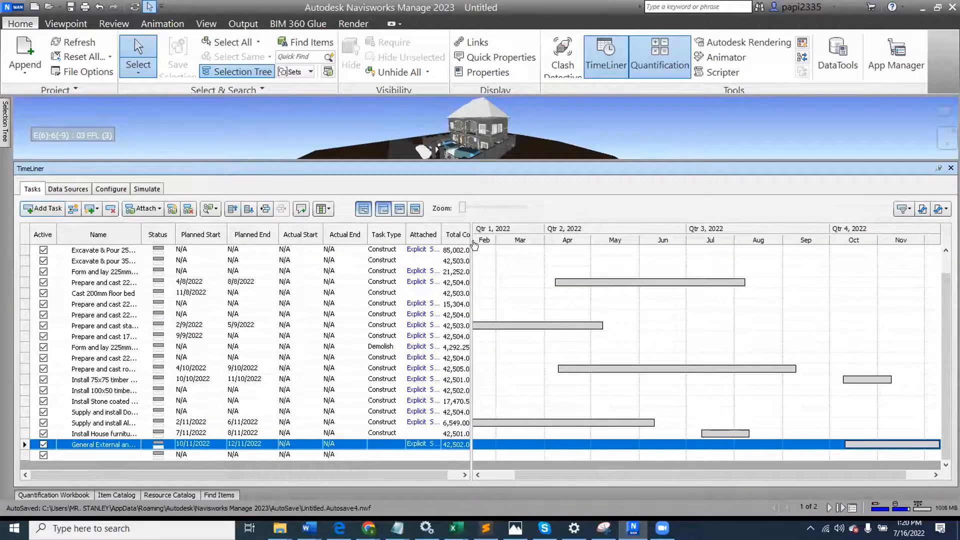
left_click_drag(471, 240, 483, 239)
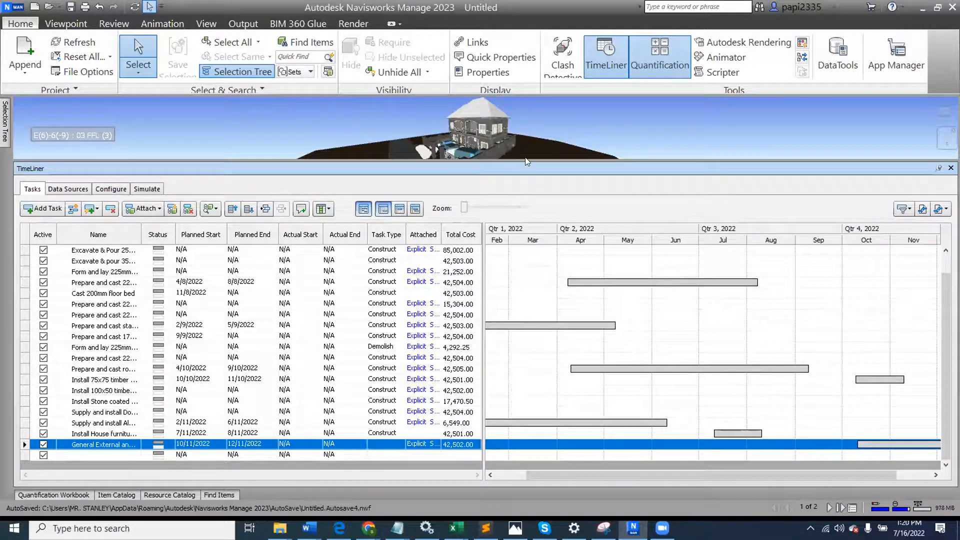
- Enlarge the 3D view and examine the complete house model with its fence, gate and parked cars
left_click_drag(527, 159, 523, 384)
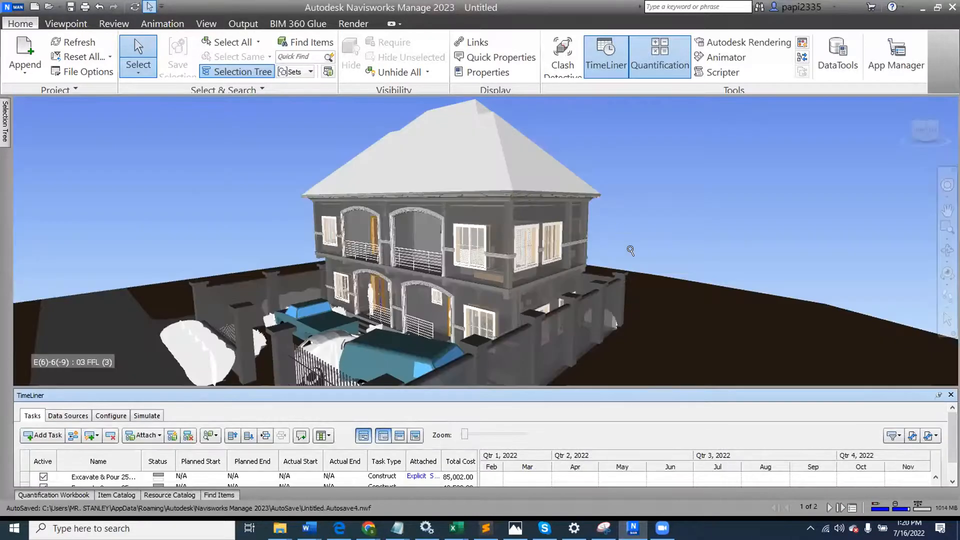
scroll(642, 280, "down", 3)
middle_click_drag(647, 285, 565, 256)
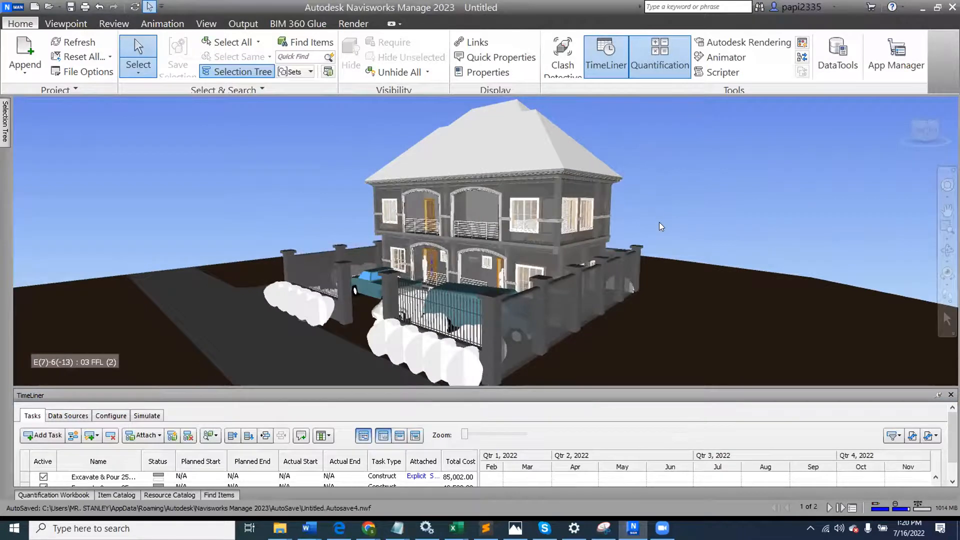
middle_click_drag(658, 222, 652, 217)
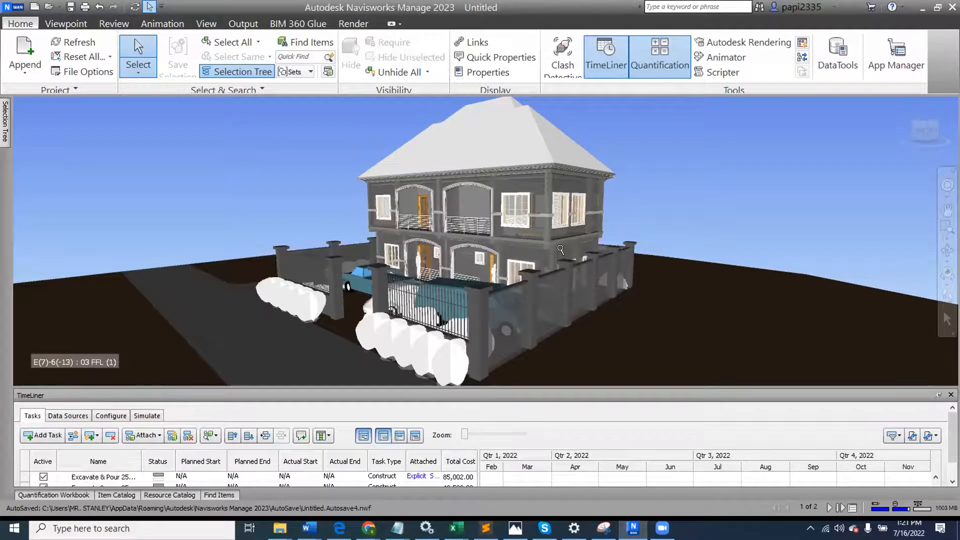
scroll(560, 249, "up", 3)
scroll(578, 216, "up", 4)
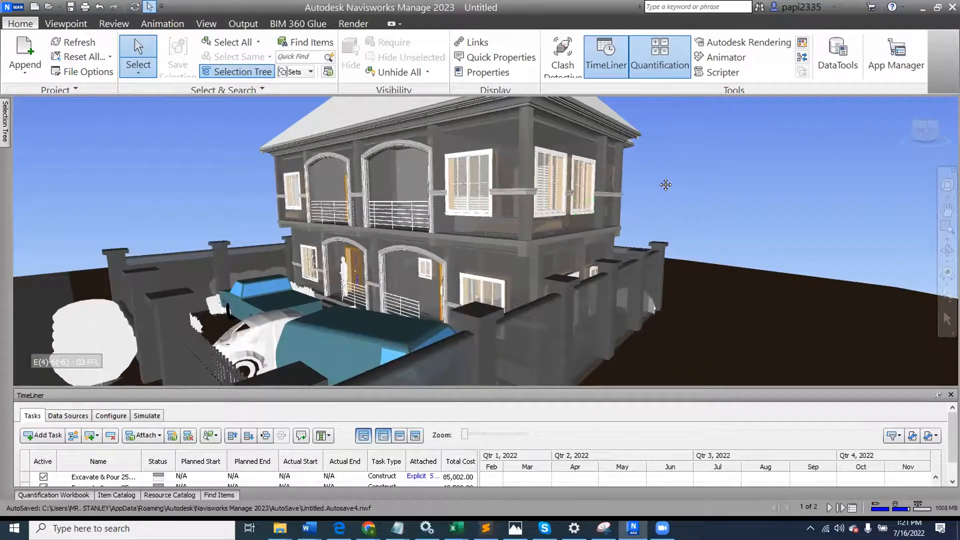
middle_click_drag(664, 184, 700, 210)
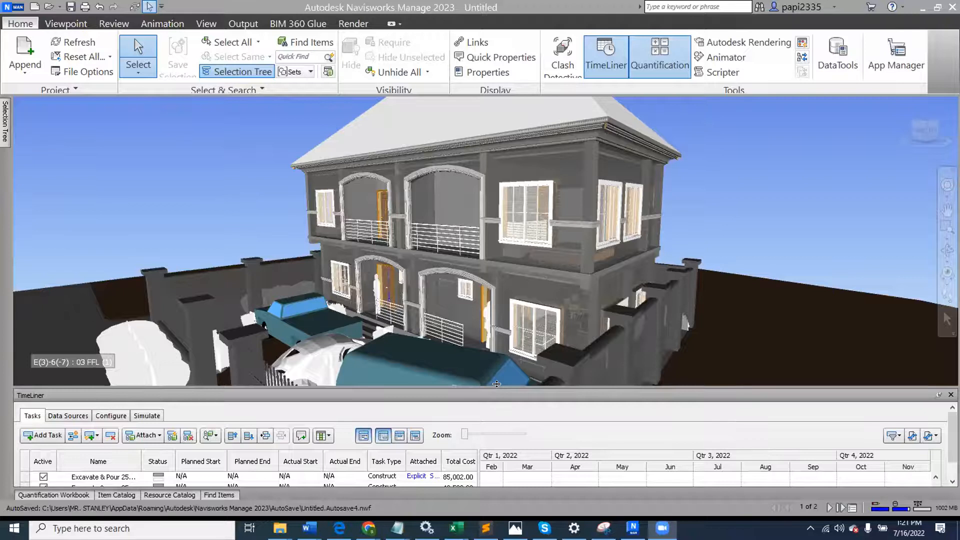
- Close TimeLiner and open the Page-1 floor plan sheet from the Sheet Browser
left_click_drag(497, 384, 523, 144)
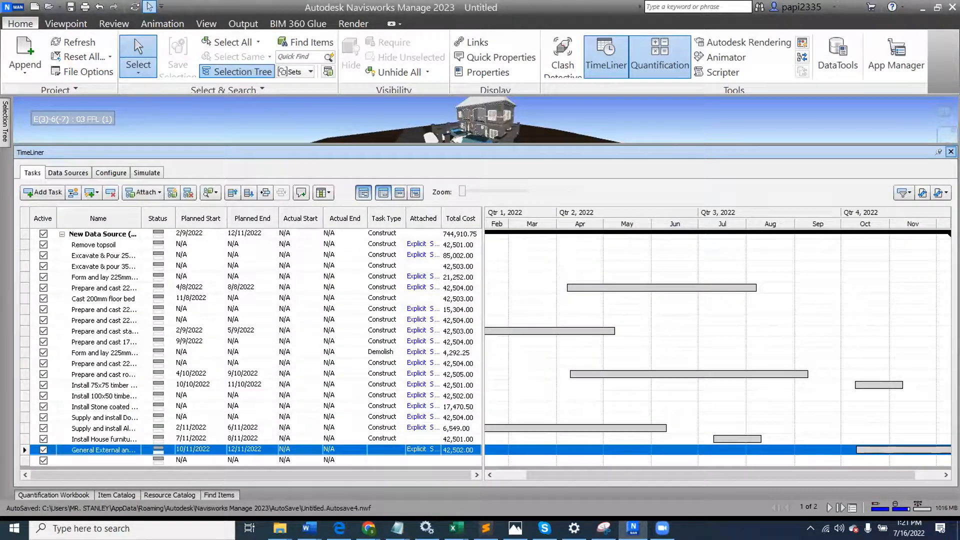
left_click(951, 152)
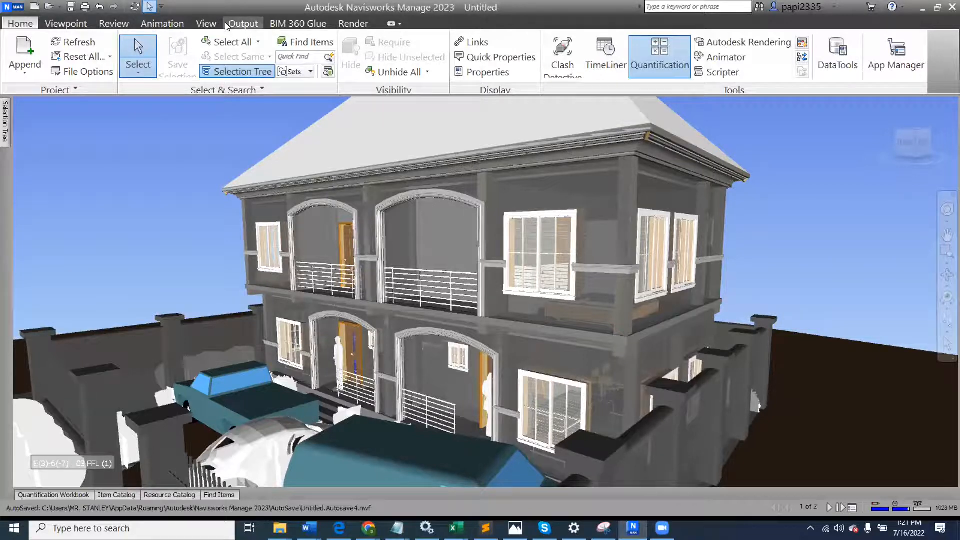
left_click(206, 24)
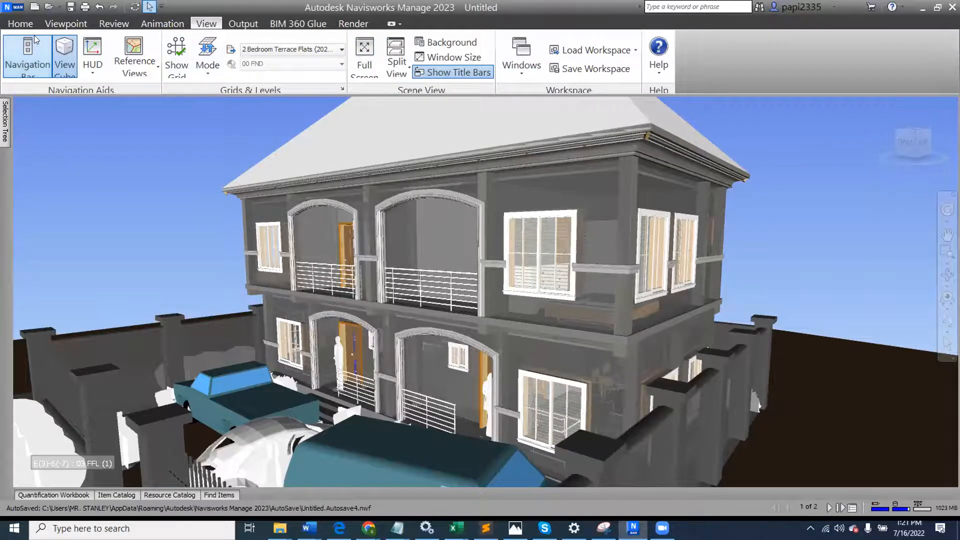
left_click(27, 24)
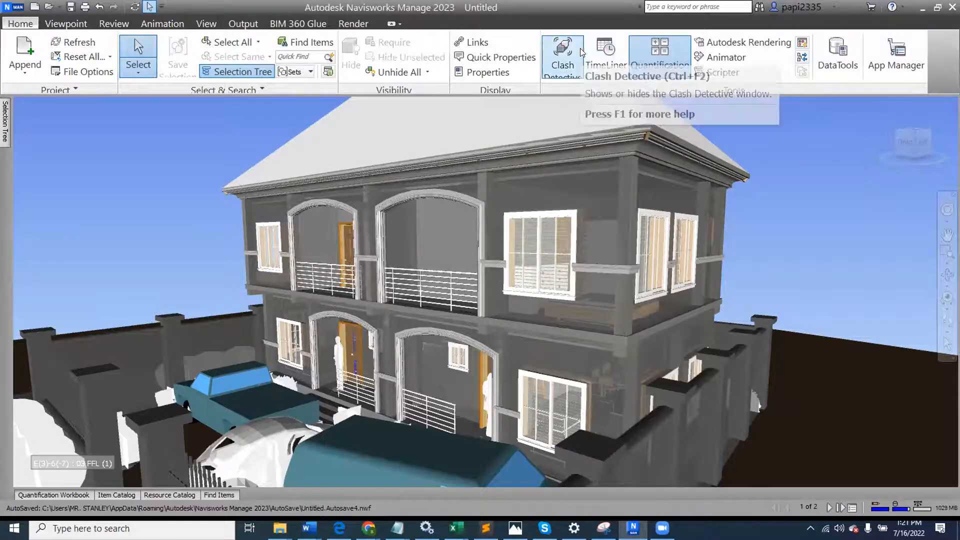
left_click(69, 494)
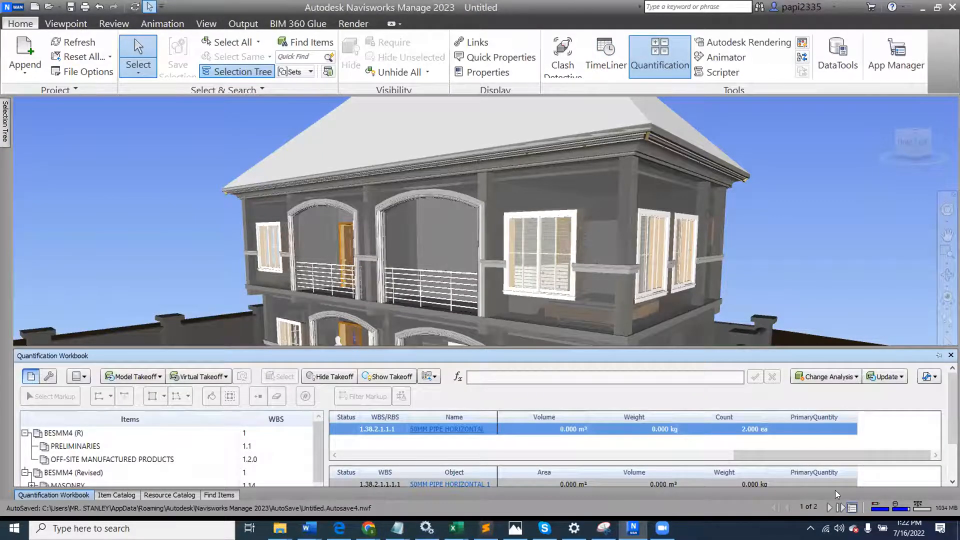
left_click(851, 507)
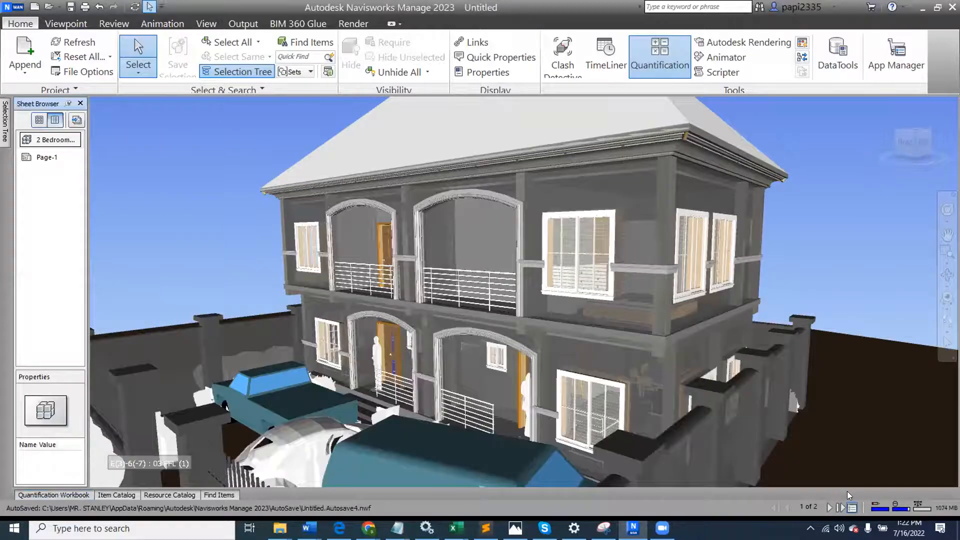
double_click(46, 157)
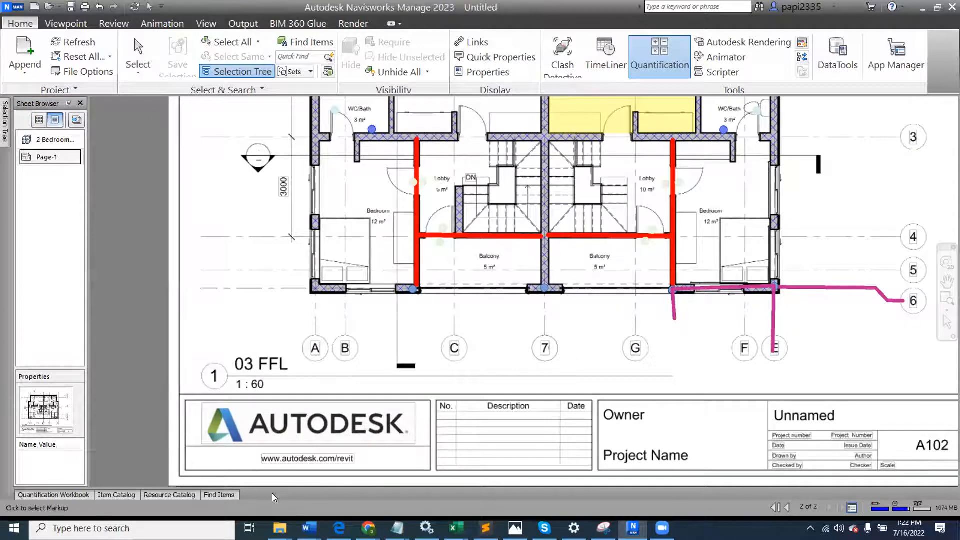
- Open the Quantification Workbook alongside the floor plan and enlarge it to show the 50MM PIPE items
left_click(42, 494)
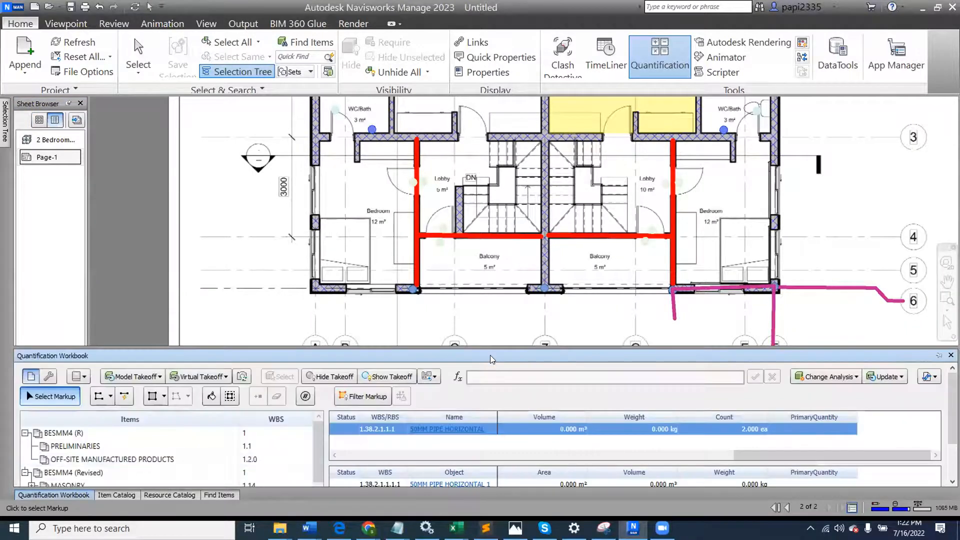
left_click_drag(491, 346, 509, 224)
scroll(421, 188, "up", 2)
scroll(421, 188, "up", 2)
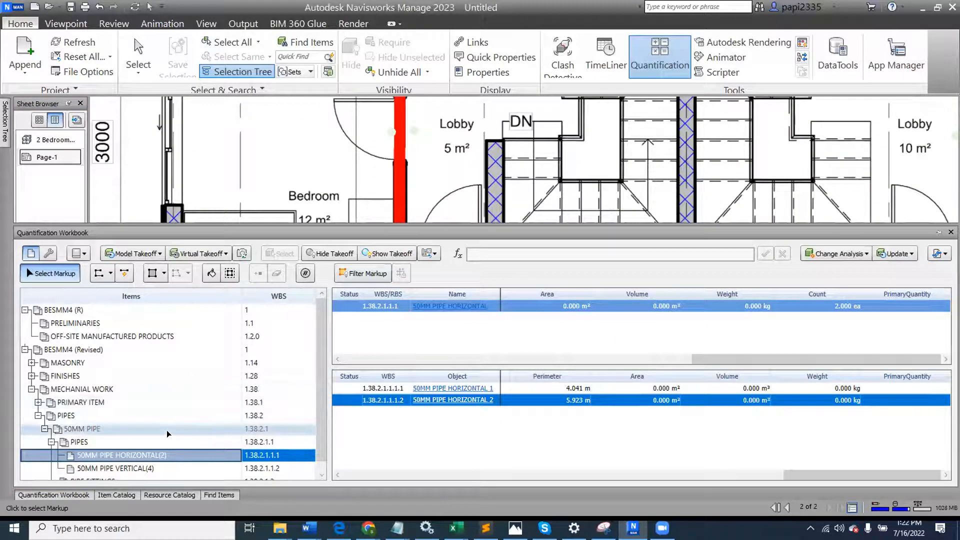
scroll(166, 429, "down", 1)
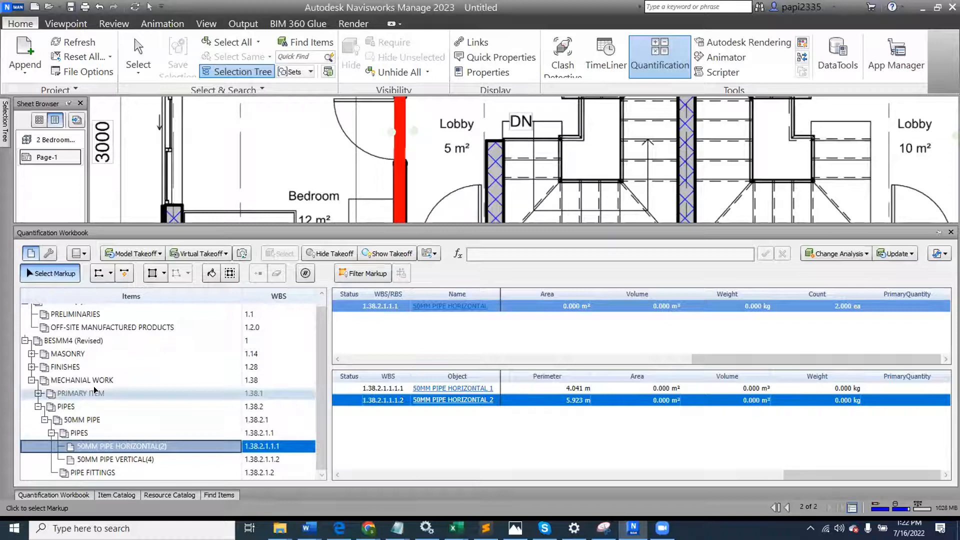
- Expand the MASONRY group and examine the takeoff of the DOORS items under 150 BLOCK
left_click(31, 353)
scroll(85, 358, "down", 3)
scroll(85, 358, "down", 2)
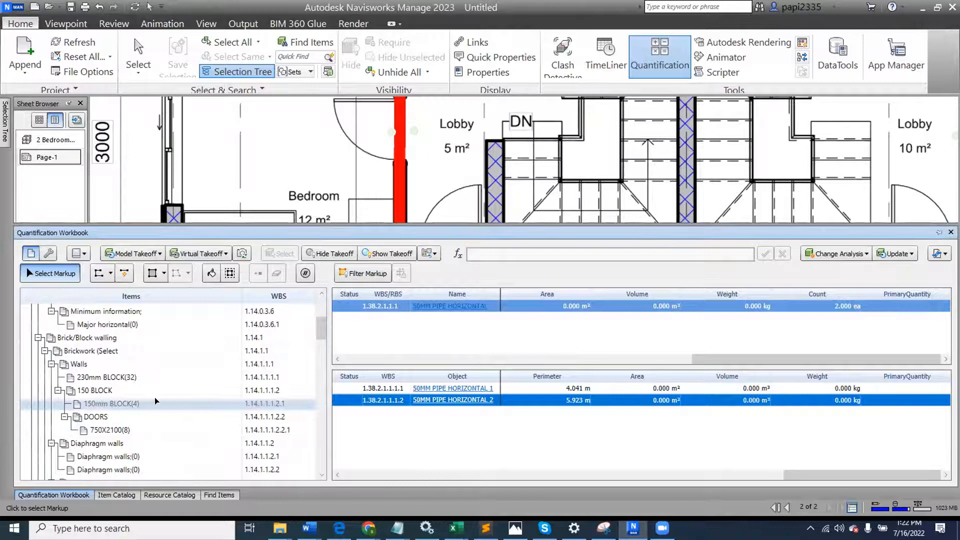
left_click(113, 391)
left_click(107, 428)
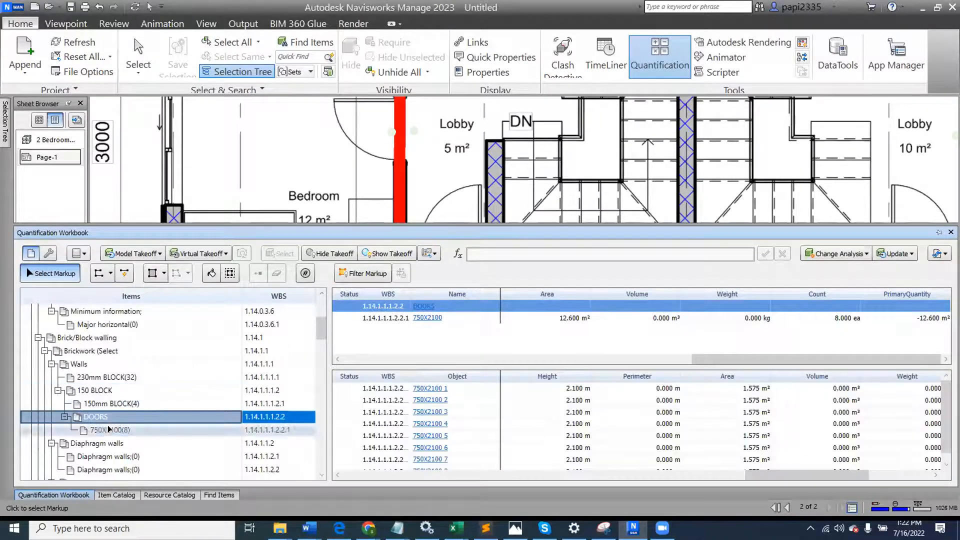
- Set the markup colour of the 750X2100 door item to red in the Item Catalog
left_click(118, 494)
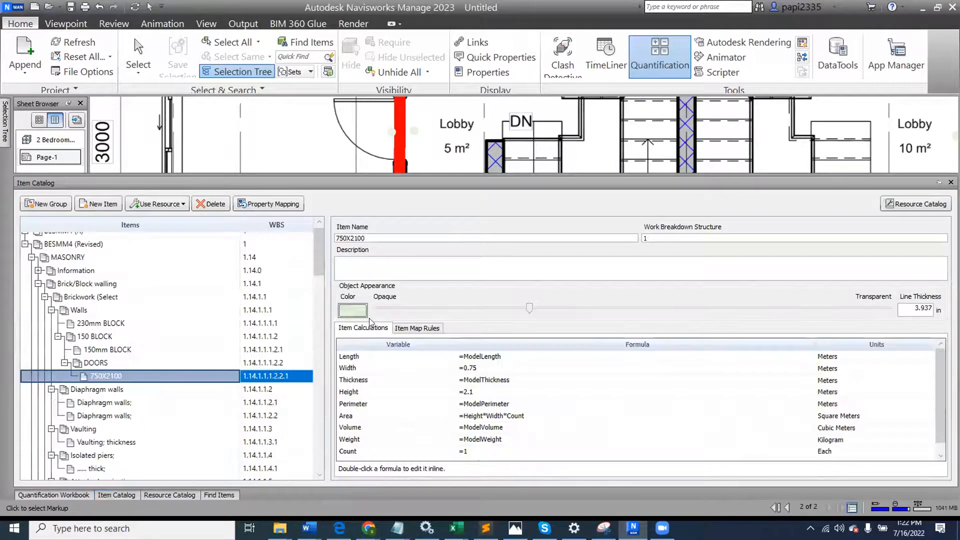
left_click(356, 306)
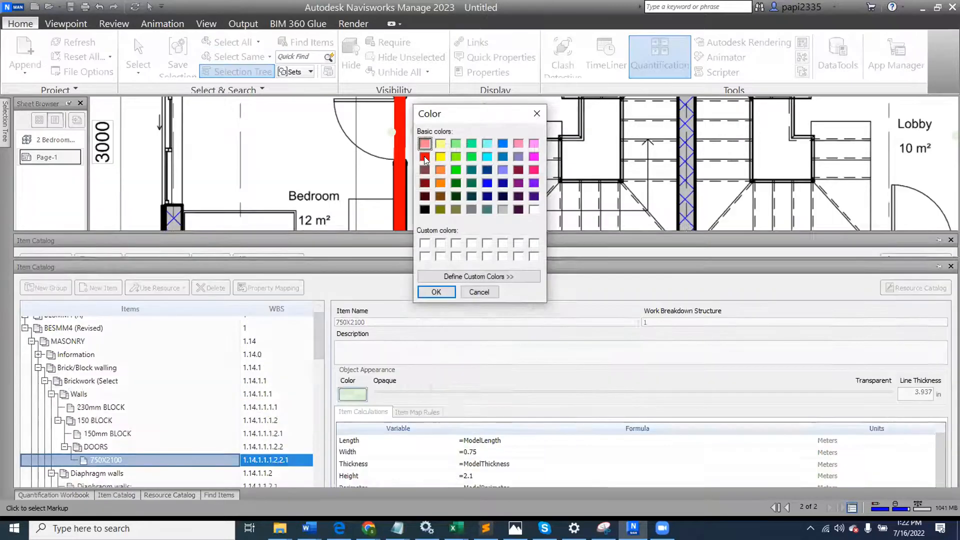
left_click(441, 294)
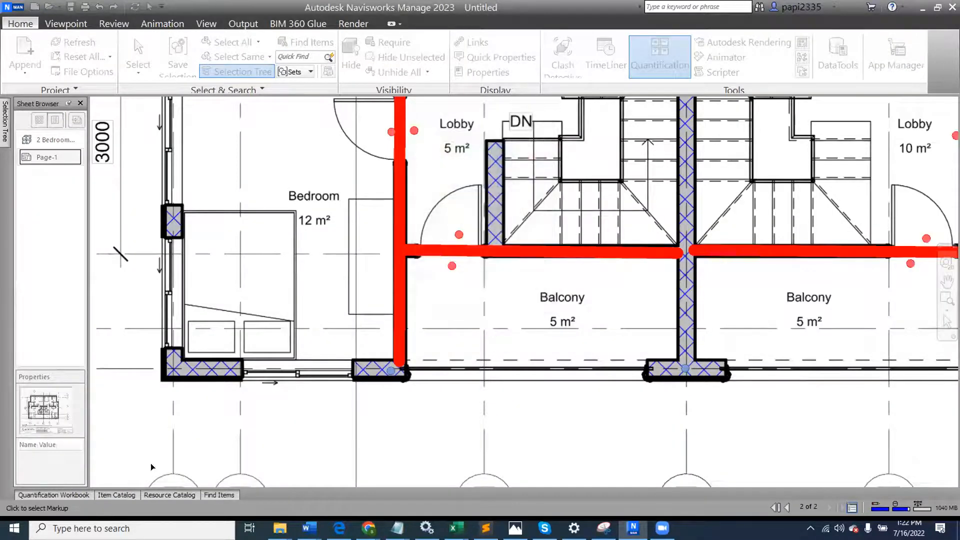
- Select the four duplicate door markups together, one at each lobby and balcony door on the floor plan
middle_click_drag(507, 196, 394, 257)
middle_click_drag(783, 231, 765, 245)
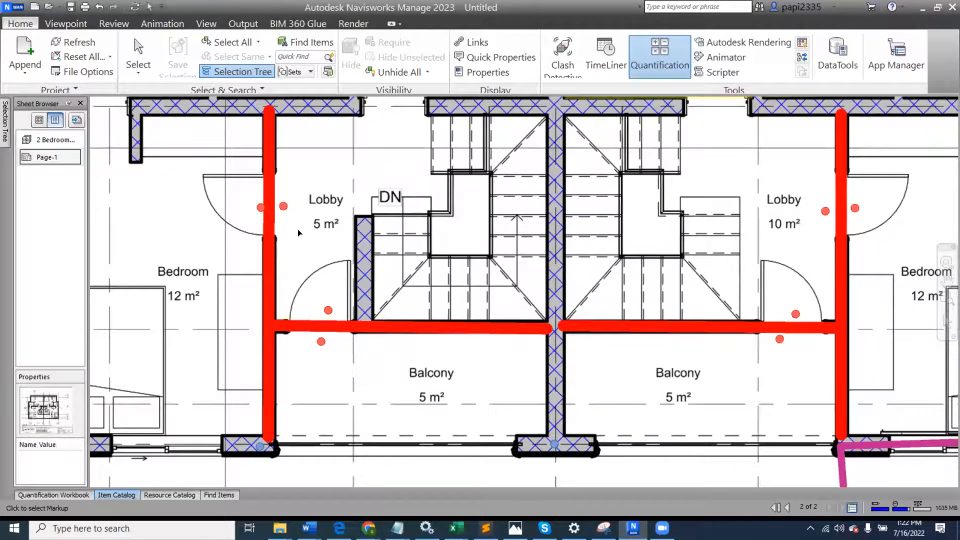
left_click(283, 206)
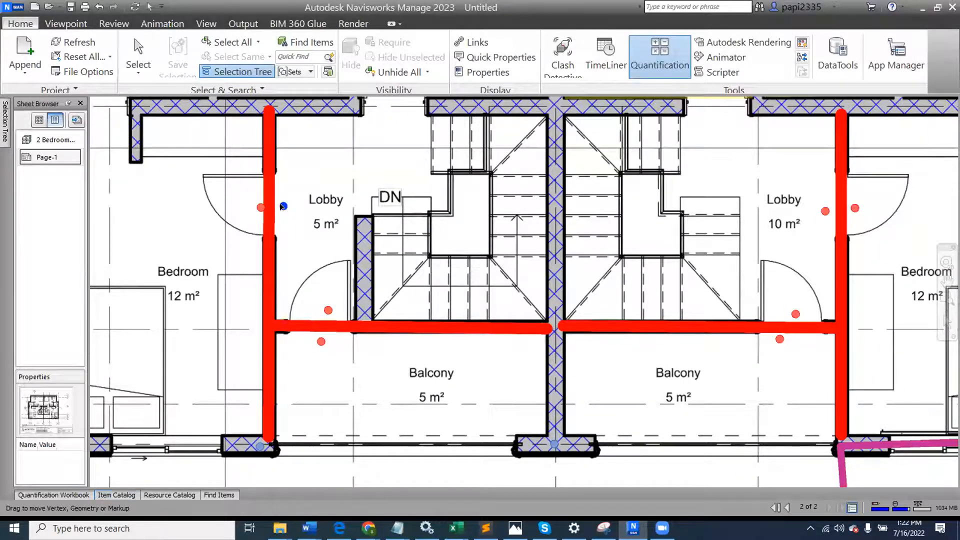
left_click(322, 342)
scroll(347, 244, "down", 2)
scroll(349, 242, "up", 1)
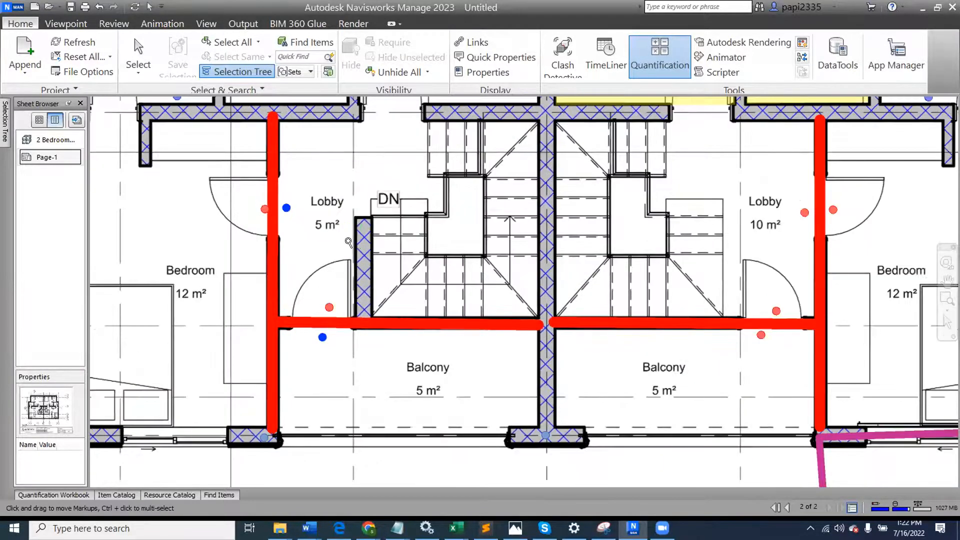
scroll(349, 242, "down", 2)
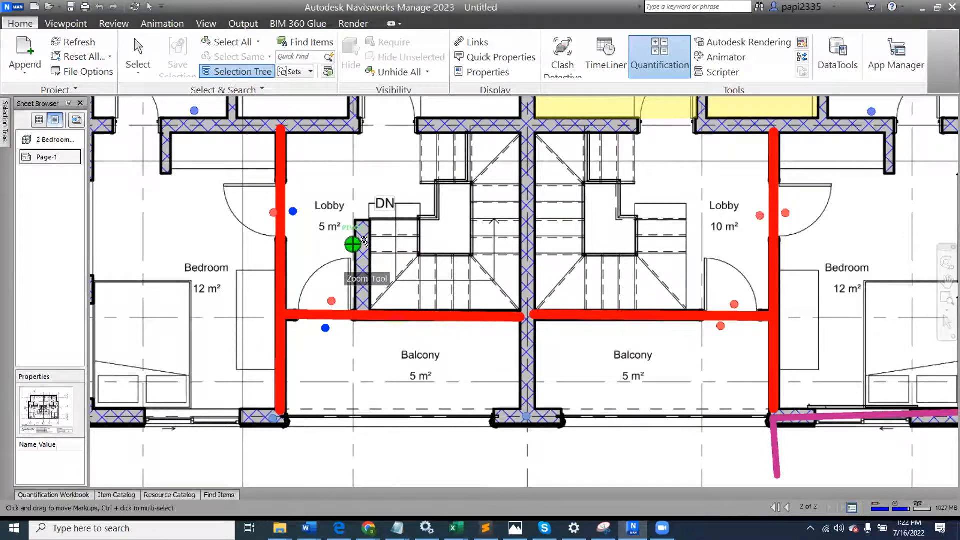
scroll(352, 243, "down", 1)
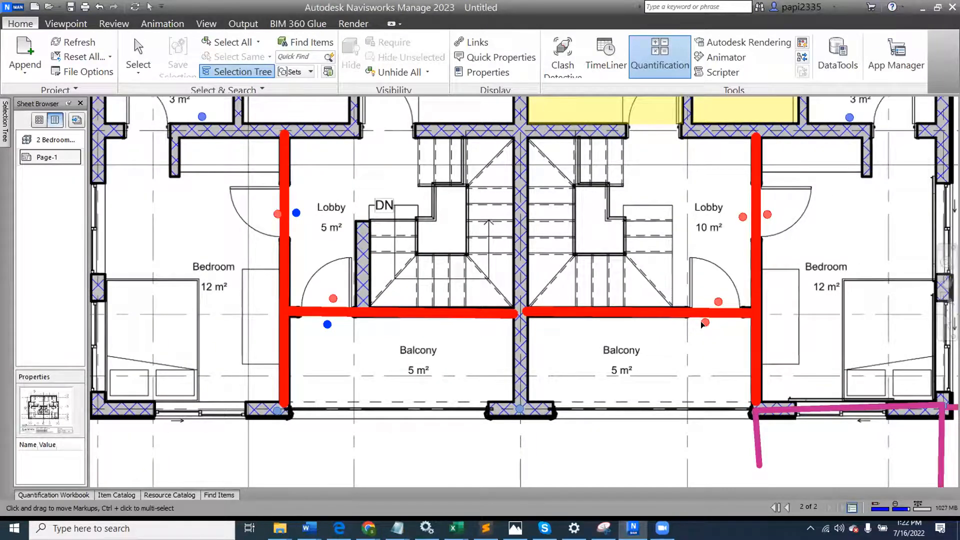
scroll(715, 228, "up", 1)
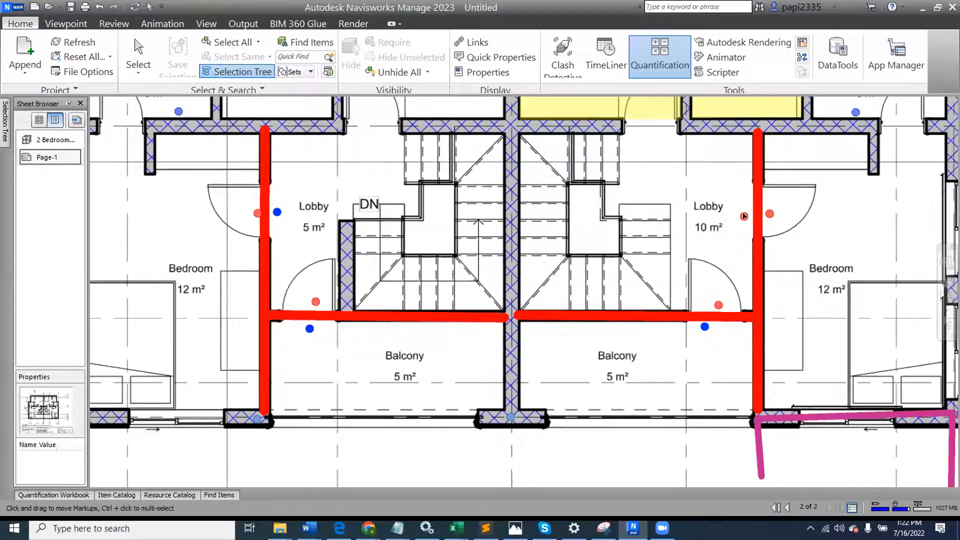
scroll(677, 236, "down", 3)
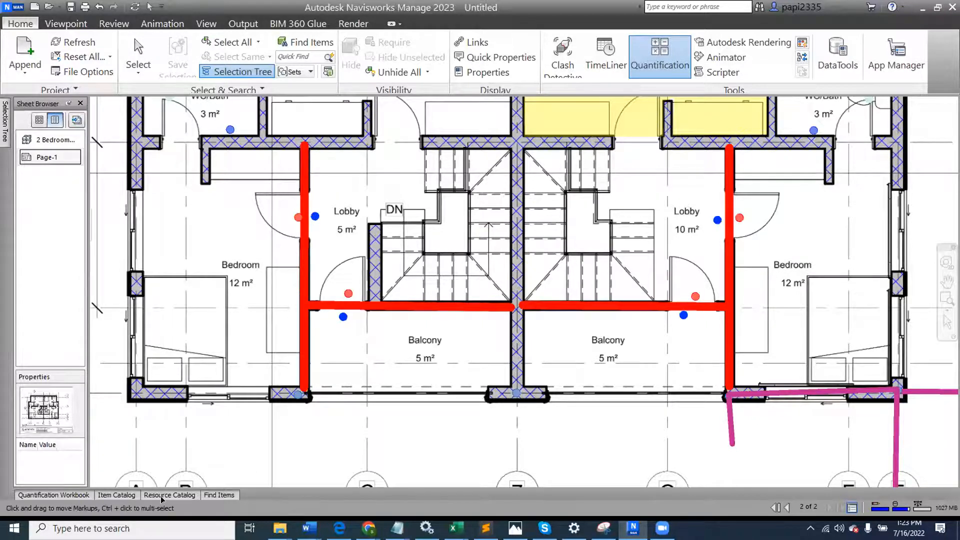
- Select the takeoff objects corresponding to the four selected door markups and delete those takeoffs from the 750X2100 item
left_click(85, 493)
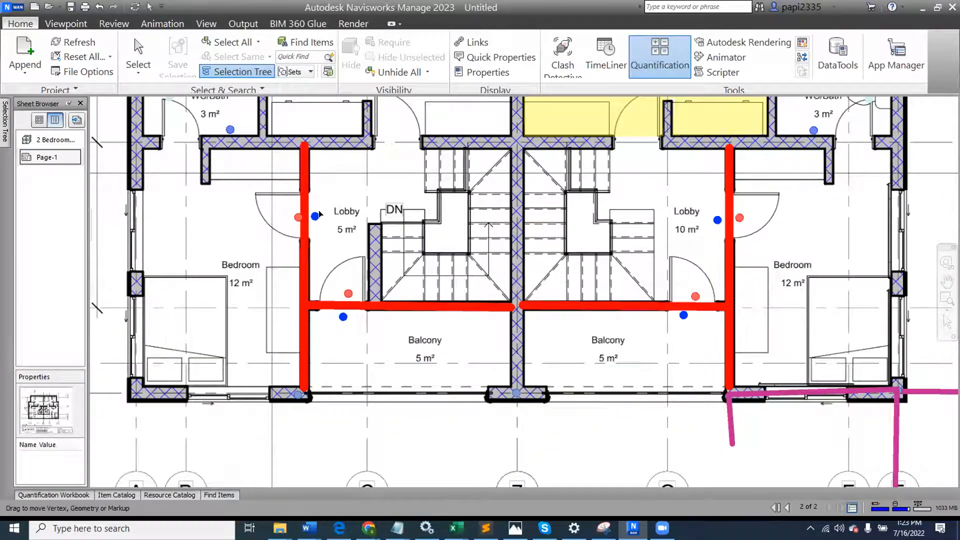
right_click(314, 216)
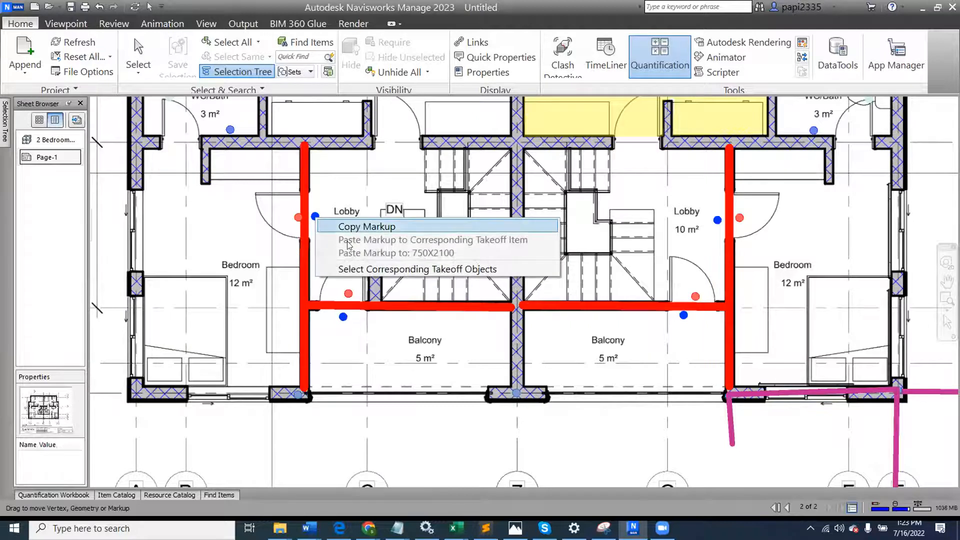
left_click(371, 270)
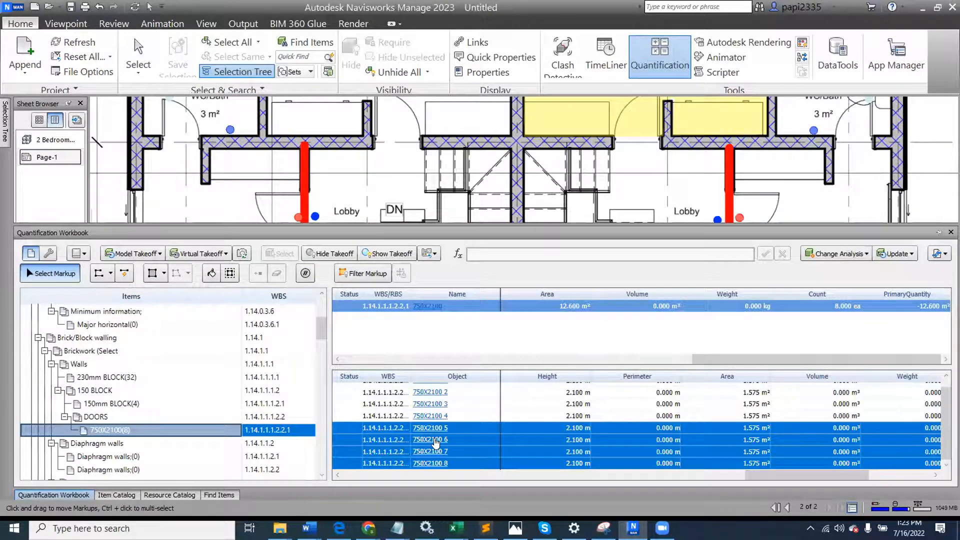
right_click(401, 431)
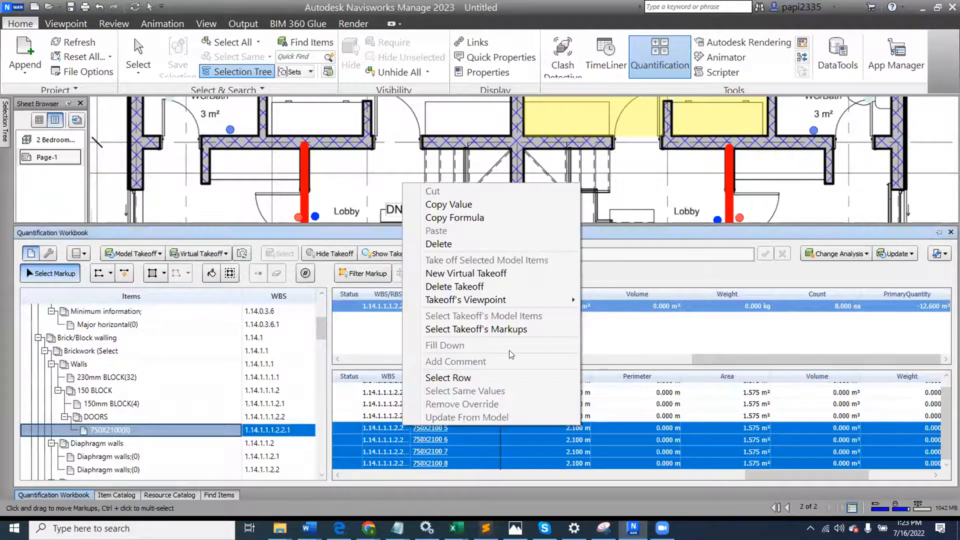
left_click(504, 285)
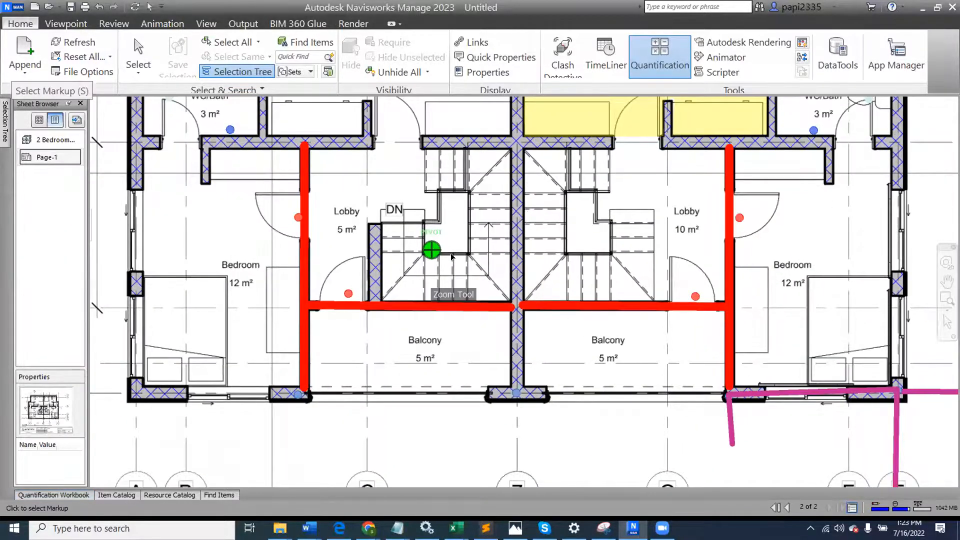
- Select the remaining door markup near the 5 m² lobby and check the 750X2100 takeoff rows in the Quantification Workbook
scroll(451, 256, "up", 1)
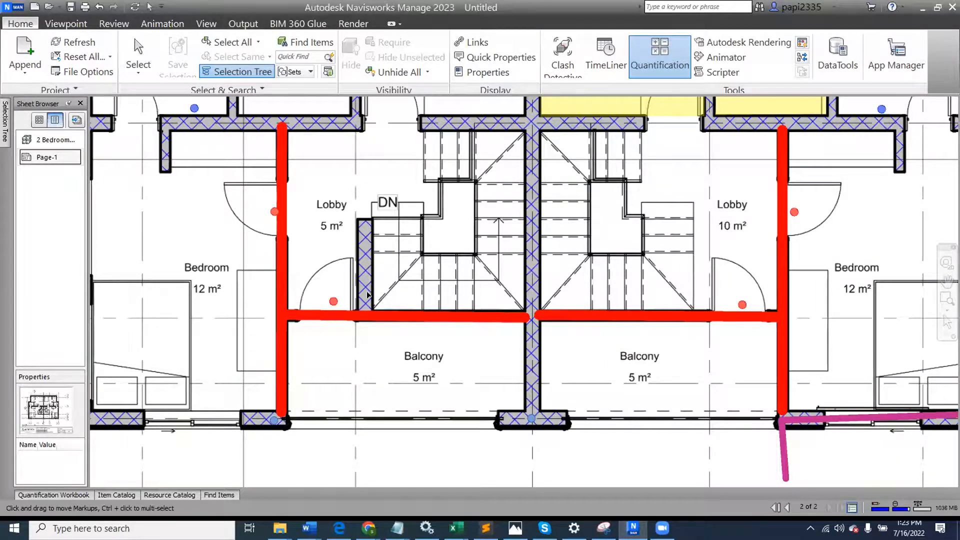
scroll(322, 307, "up", 1)
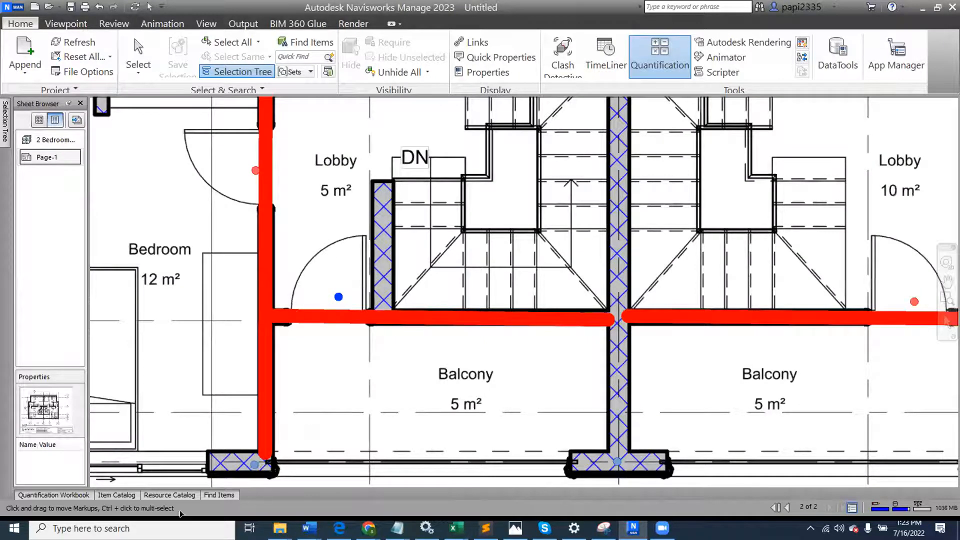
left_click(83, 494)
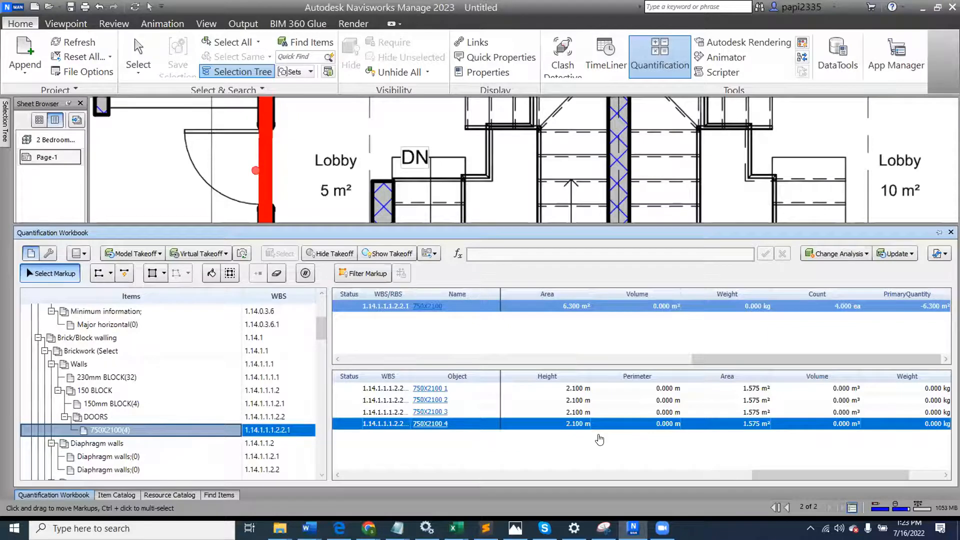
scroll(539, 190, "down", 2)
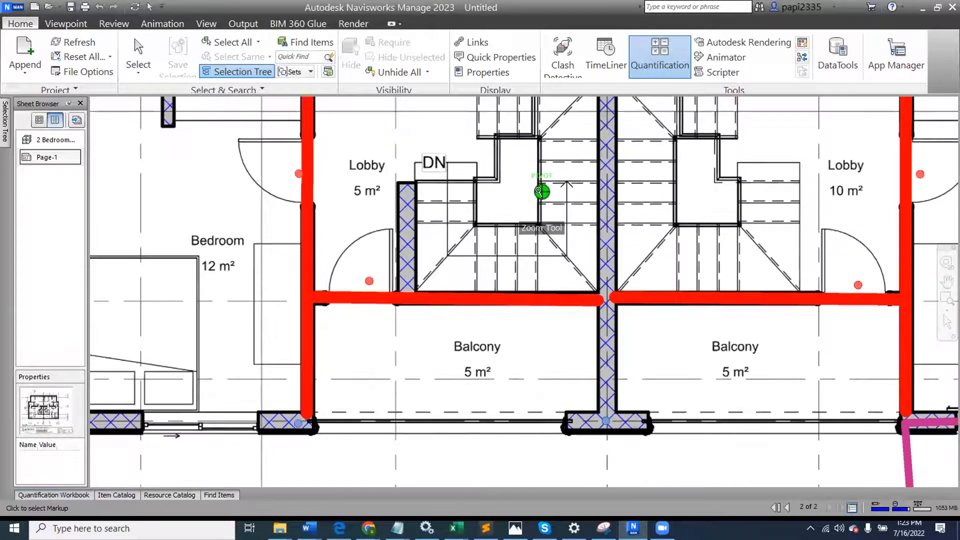
scroll(541, 190, "up", 1)
middle_click_drag(510, 167, 503, 196)
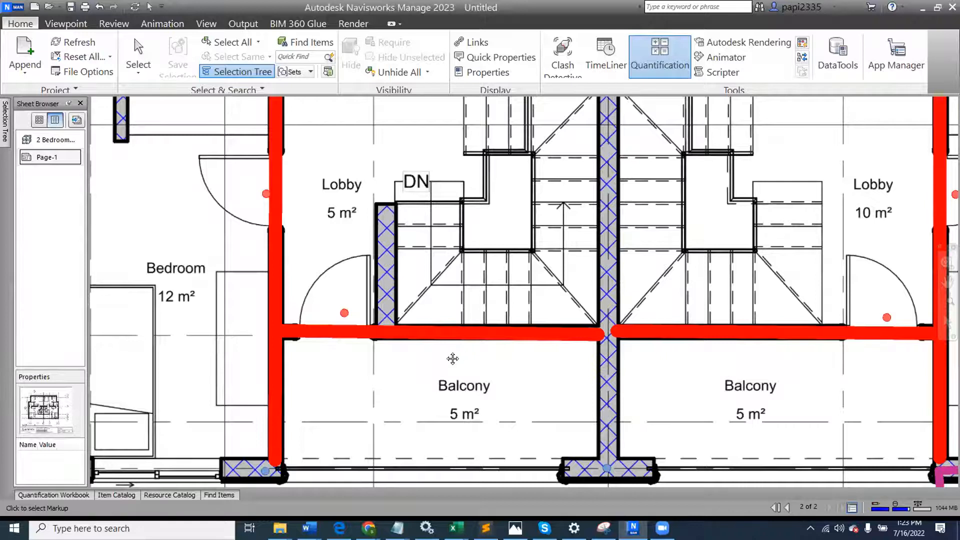
- Select the wall markup above the 5 m² balcony beside the 5 m² lobby and examine its corresponding 150mm BLOCK takeoff object
left_click(437, 332)
scroll(450, 225, "down", 2)
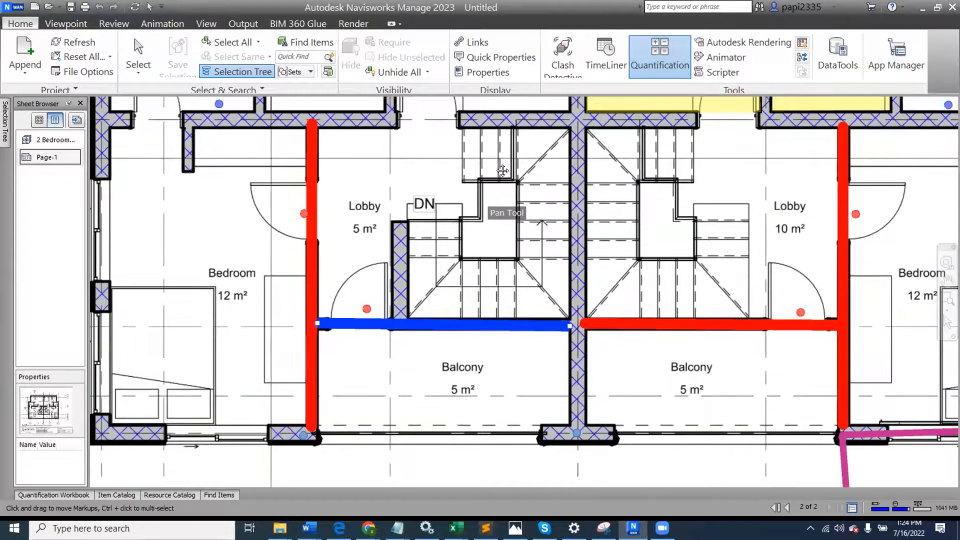
scroll(495, 330, "down", 2)
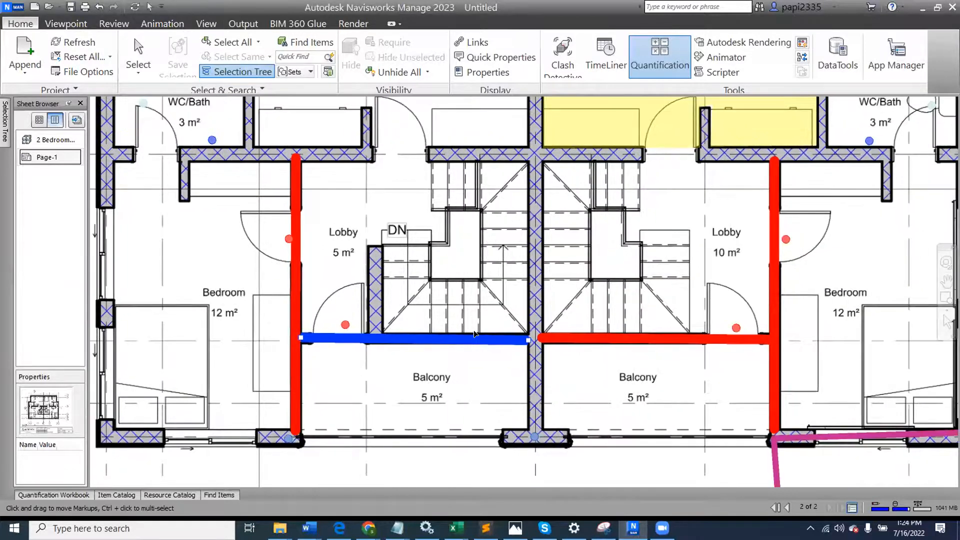
right_click(470, 340)
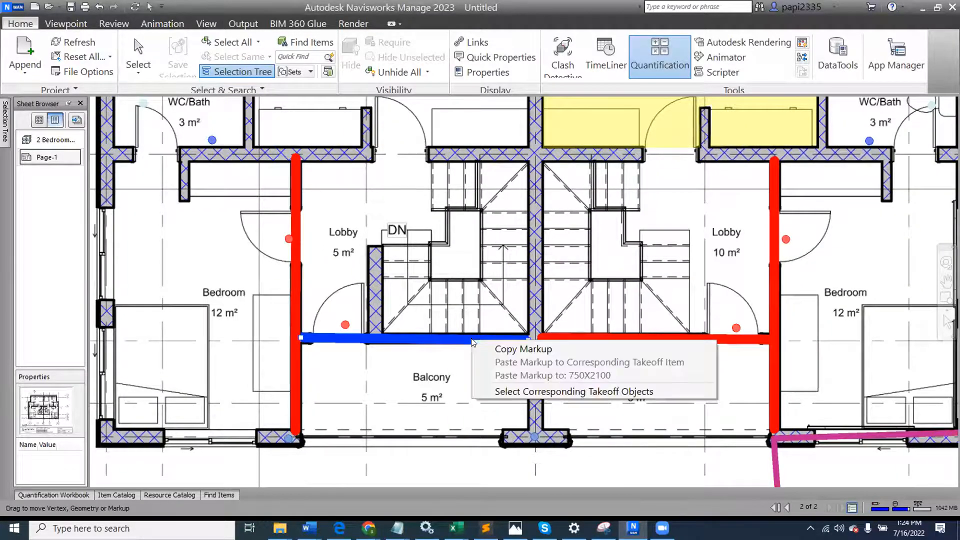
left_click(580, 391)
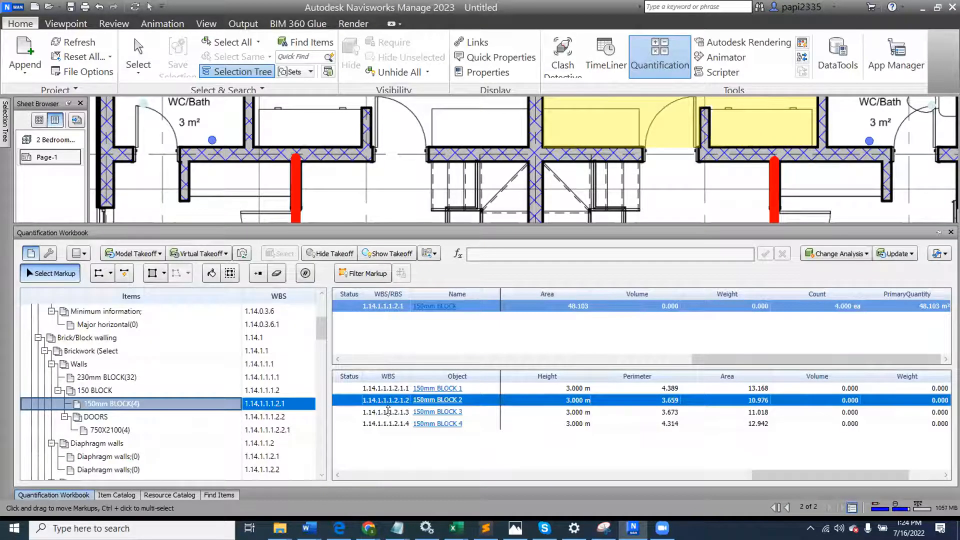
right_click(414, 396)
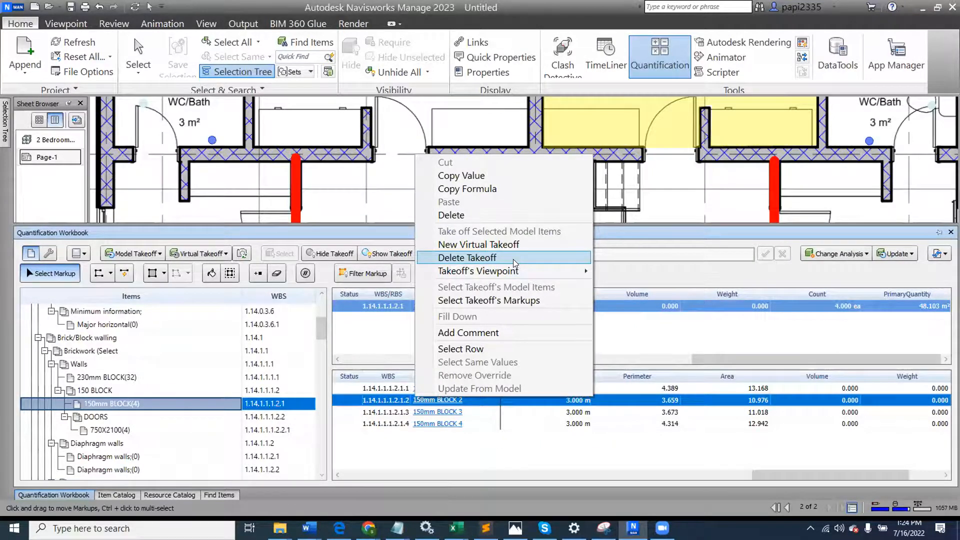
left_click(360, 191)
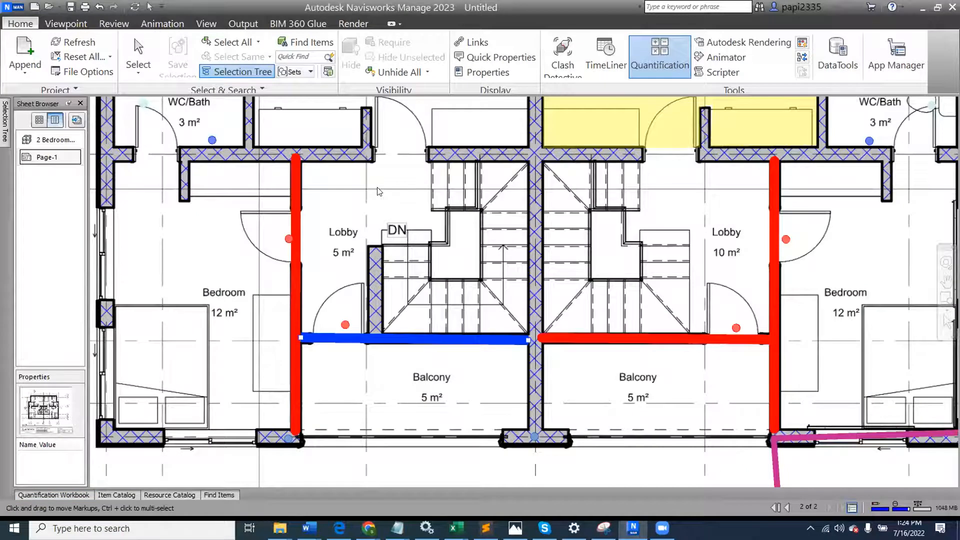
- Open the QTO file from the WASQN 2022 BIM TOOLS TRAINING folder, discarding the changes to Untitled.nwf
left_click(49, 7)
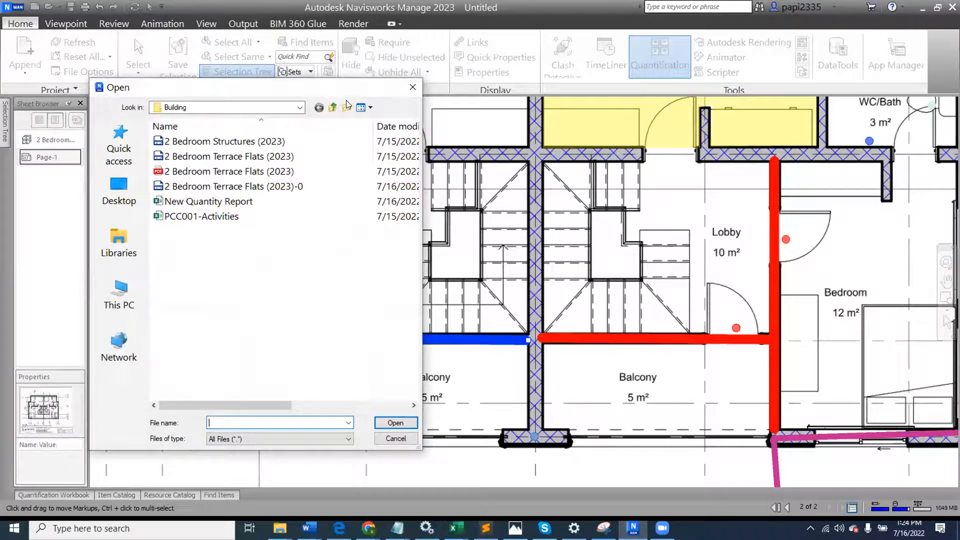
left_click(332, 107)
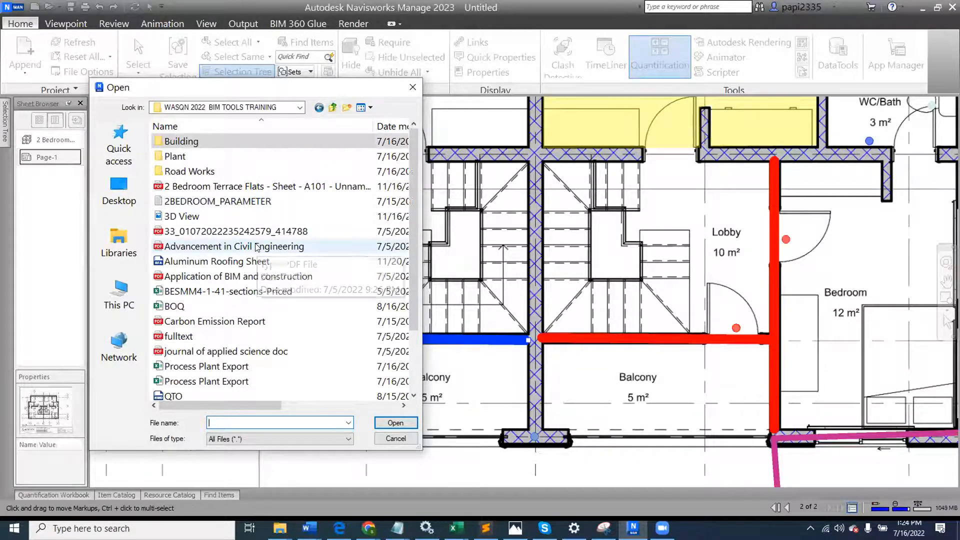
scroll(260, 247, "down", 2)
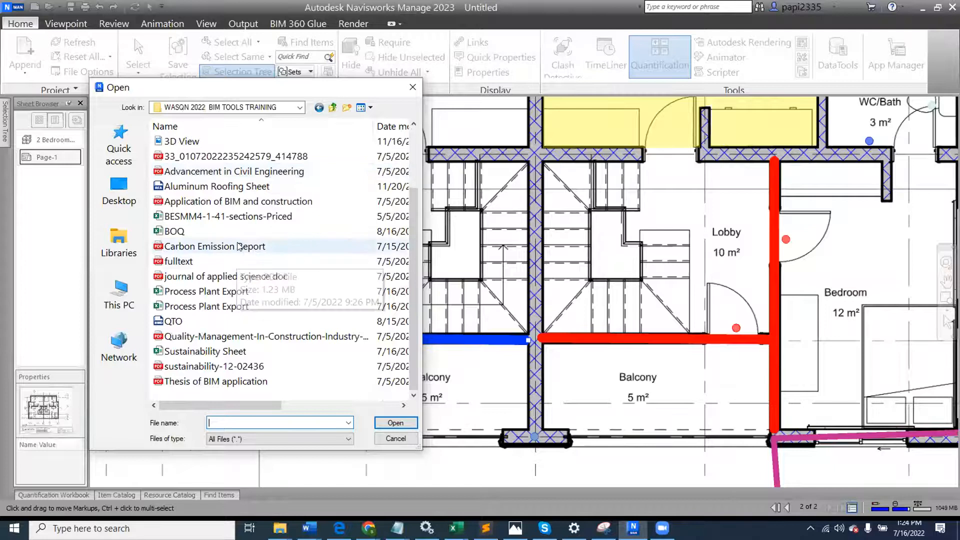
left_click(223, 322)
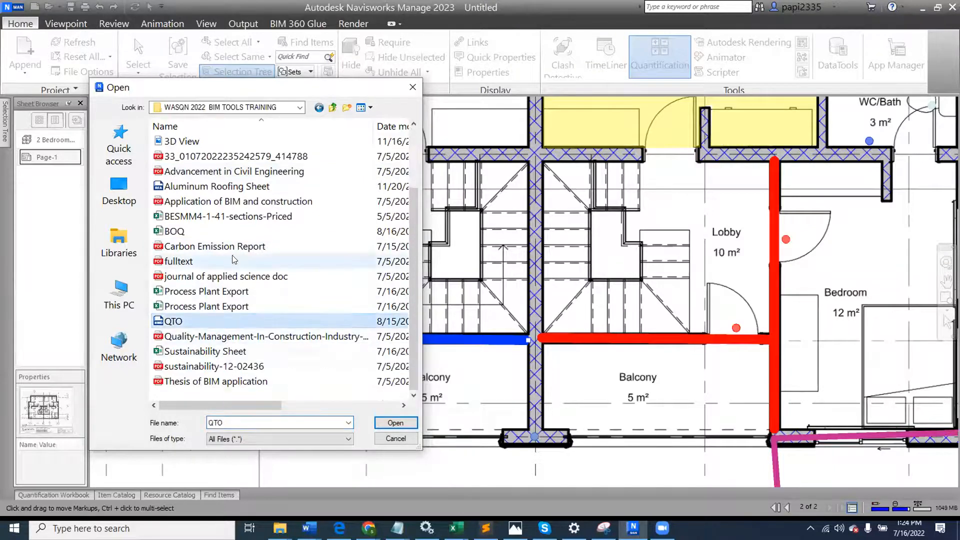
left_click(395, 422)
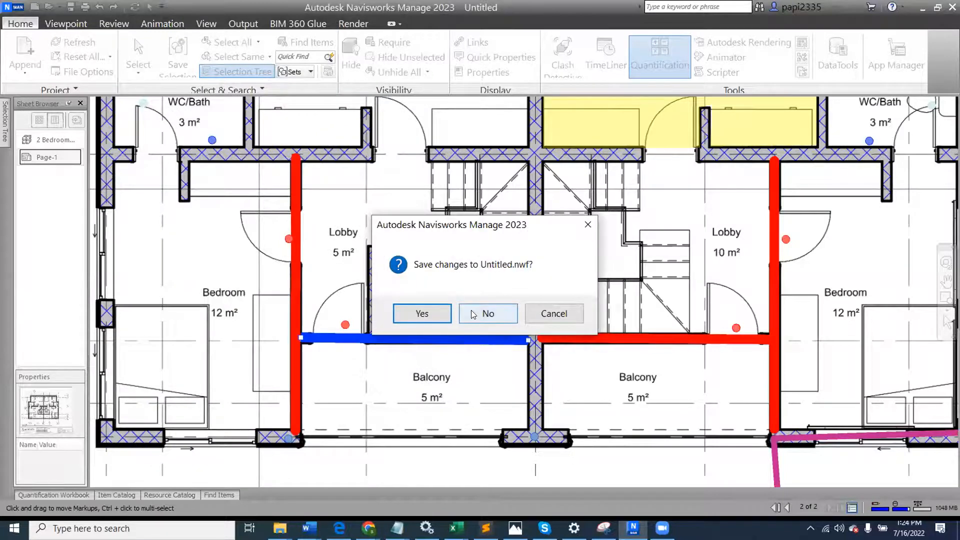
left_click(473, 314)
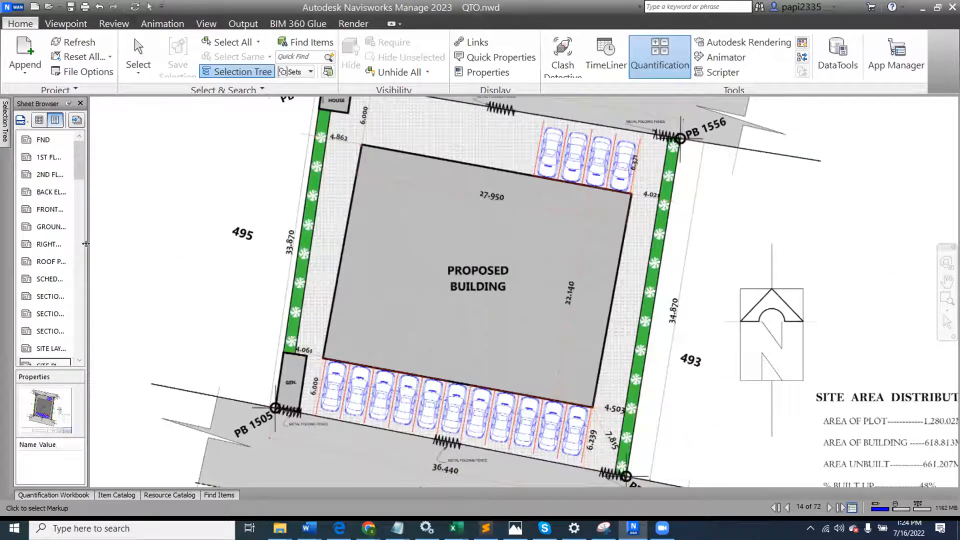
- Widen the Sheet Browser to show full sheet names, and open the 1ST FLOOR sheet to view its plan
left_click_drag(325, 260, 323, 262)
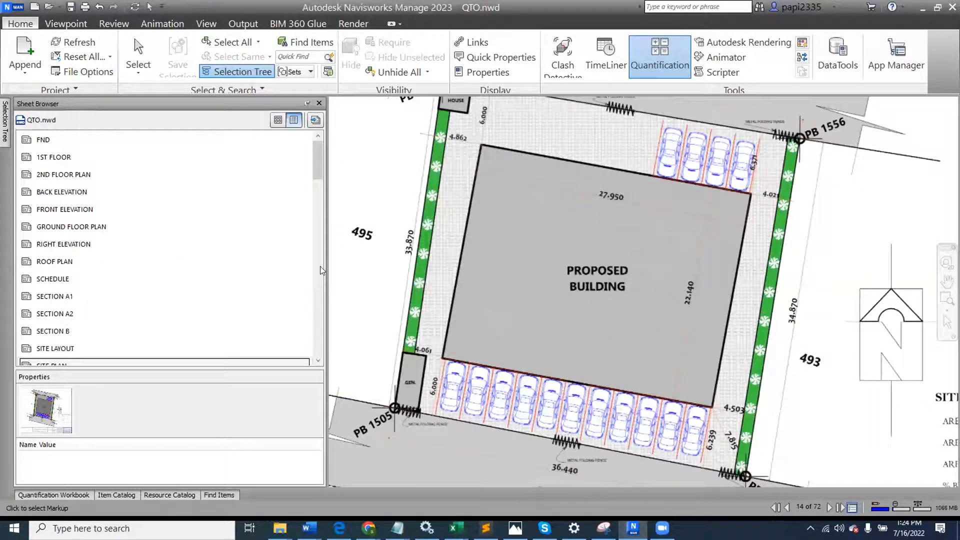
double_click(112, 157)
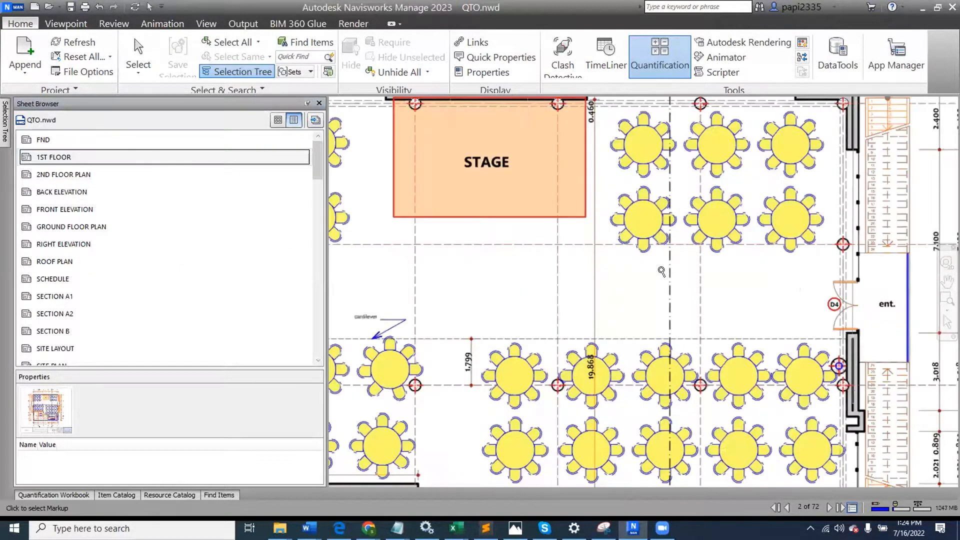
scroll(667, 275, "down", 3)
scroll(595, 354, "down", 2)
scroll(595, 353, "up", 6)
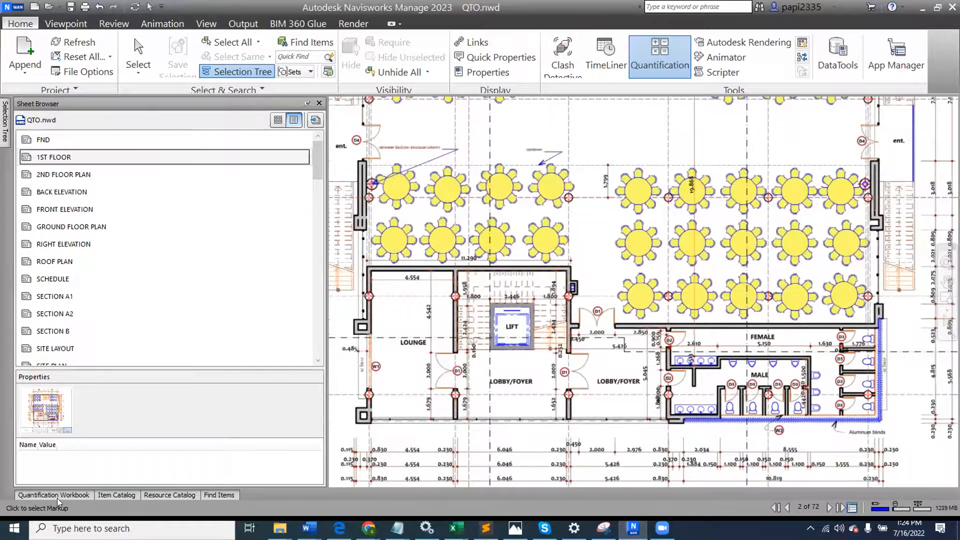
- Show the Quantification Workbook enlarged and expand Main Building Works and Substructures to examine the takeoff groups, including Excavation and Filling
left_click(57, 495)
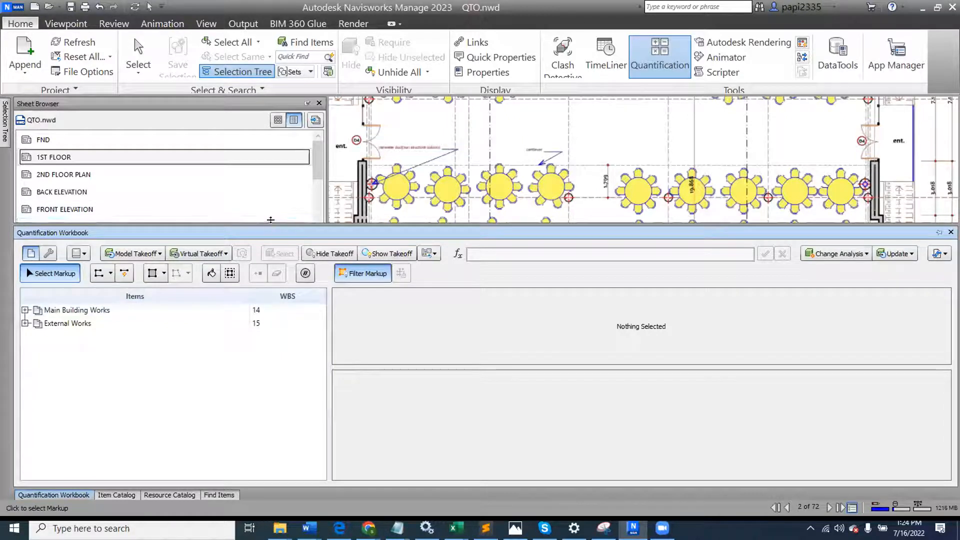
left_click_drag(266, 222, 266, 136)
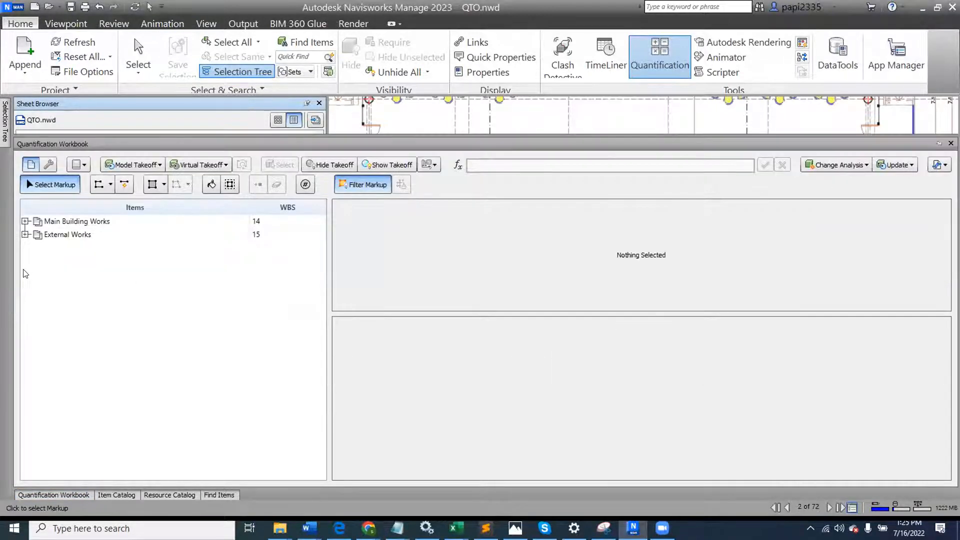
left_click(25, 222)
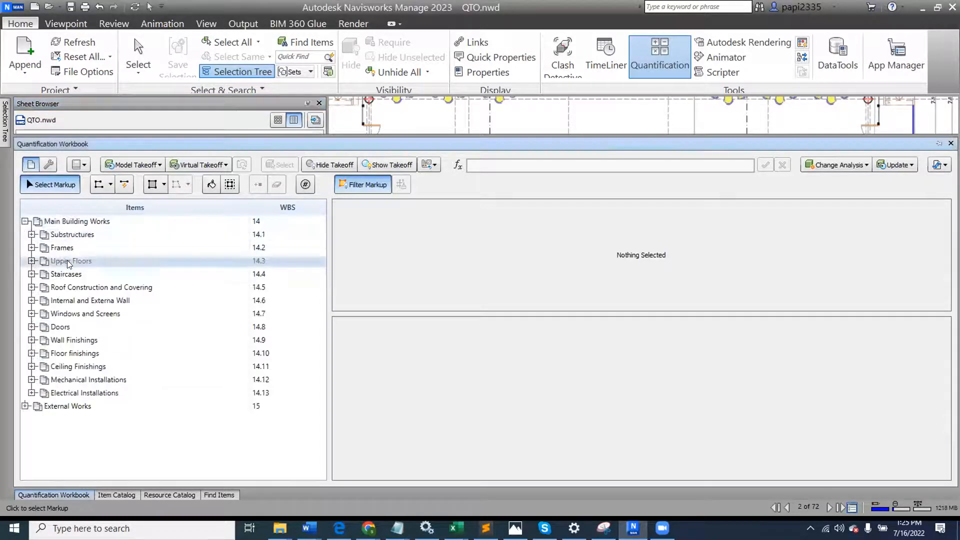
left_click(62, 235)
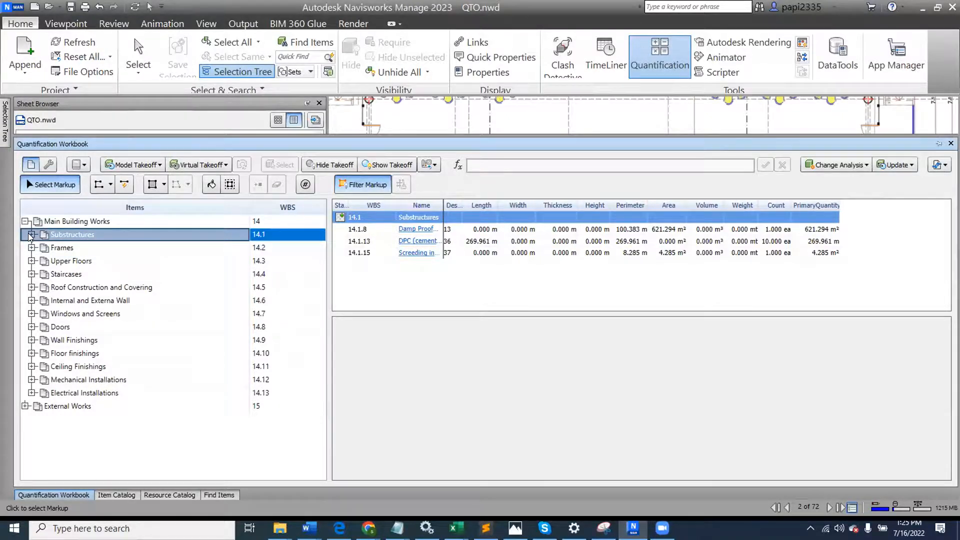
left_click(30, 234)
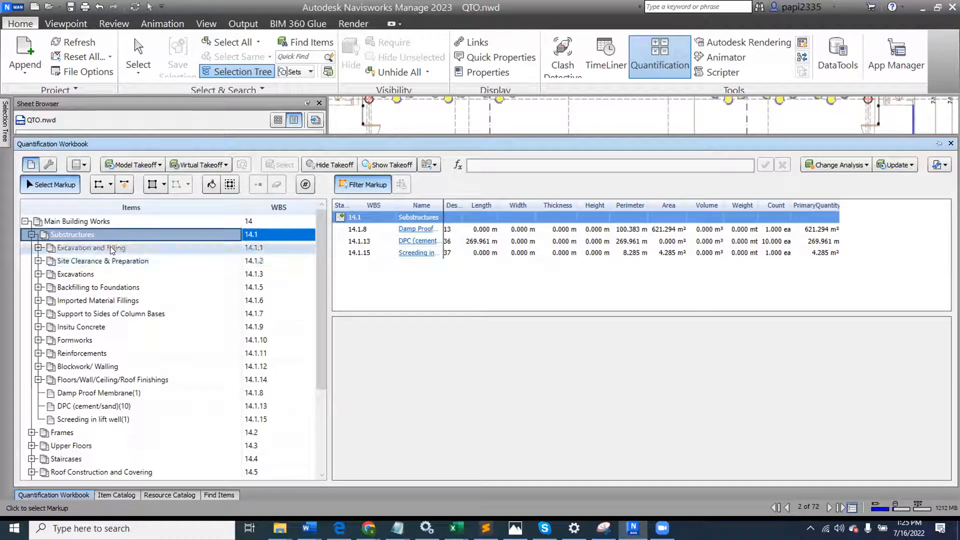
left_click(76, 249)
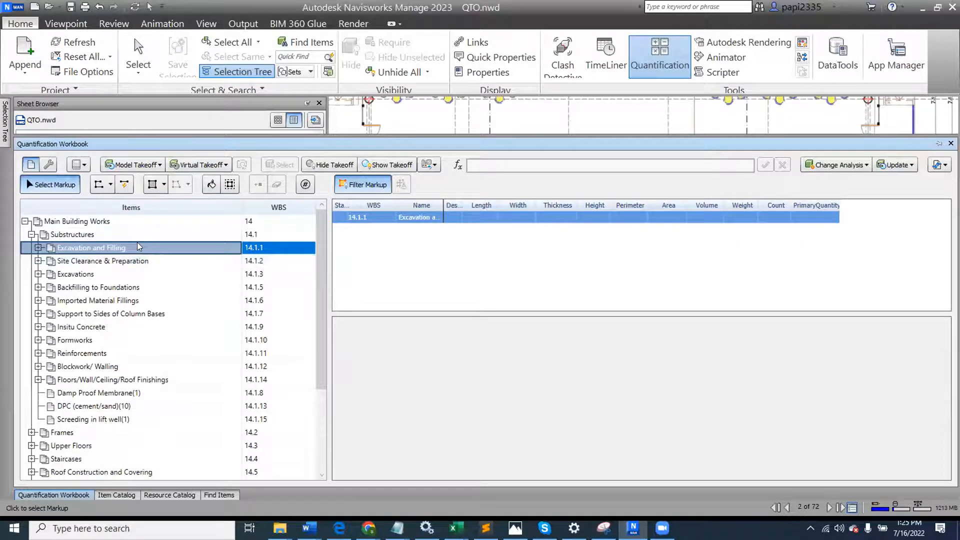
- In the Item Catalog, expand Excavation and Filling and Excavations, and review the Removing Trees, Pit Excavations and Trench Excavations entries
left_click(129, 495)
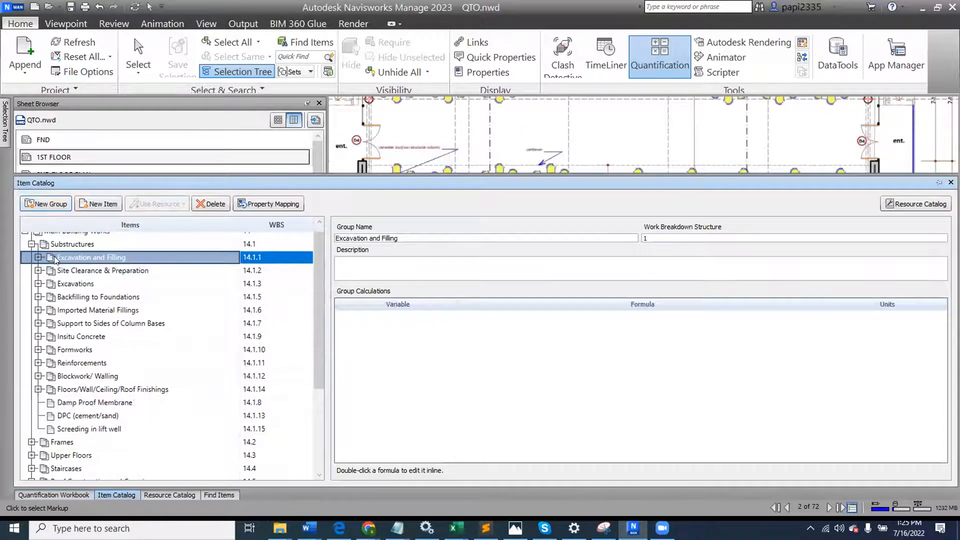
left_click(38, 256)
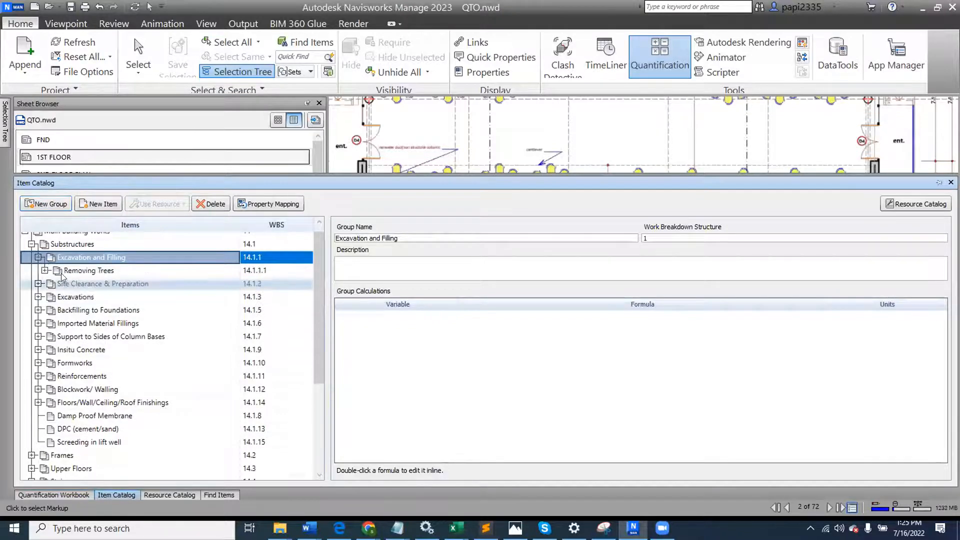
left_click(92, 271)
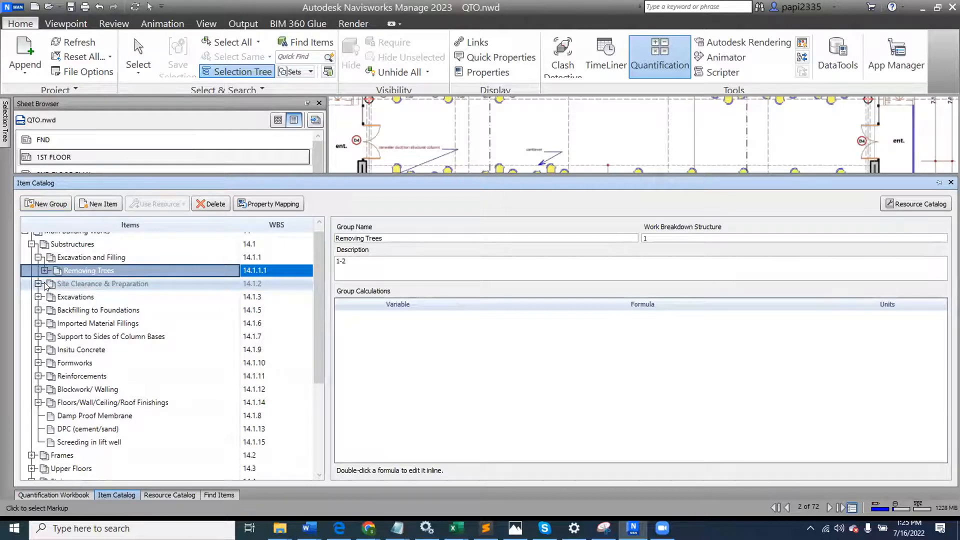
left_click(38, 297)
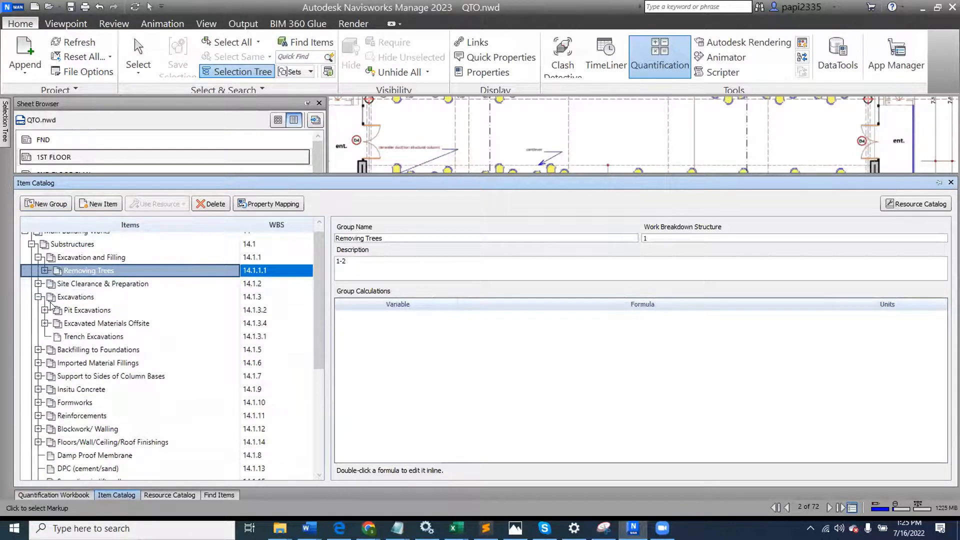
left_click(91, 310)
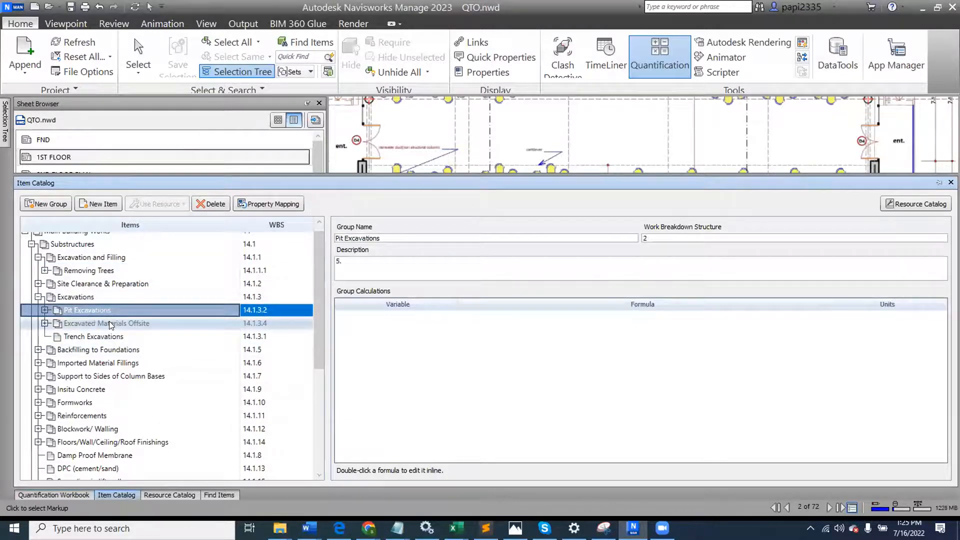
left_click(104, 323)
left_click(111, 338)
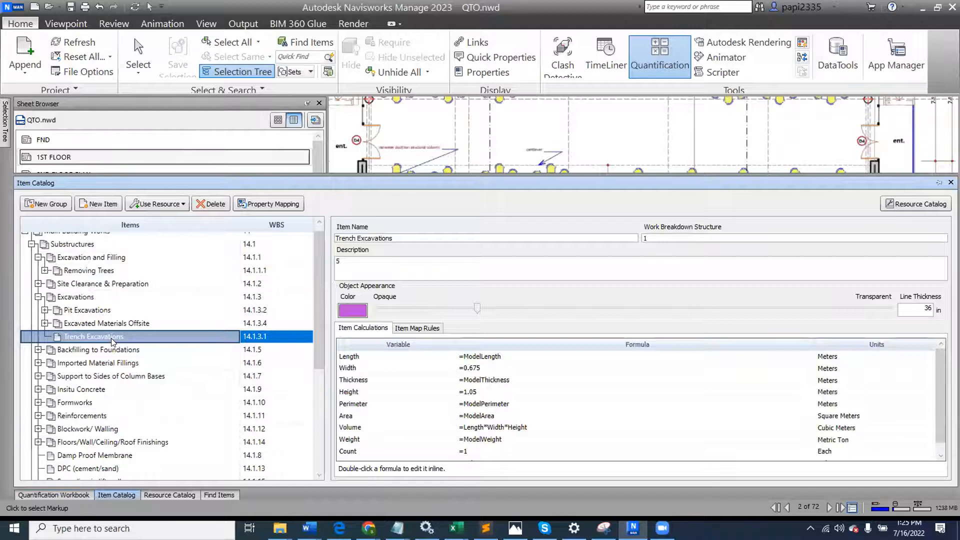
- Expand Pit Excavations in the Item Catalog and examine the calculation formulas of the BT-1 and Lift Shaft items
left_click(75, 311)
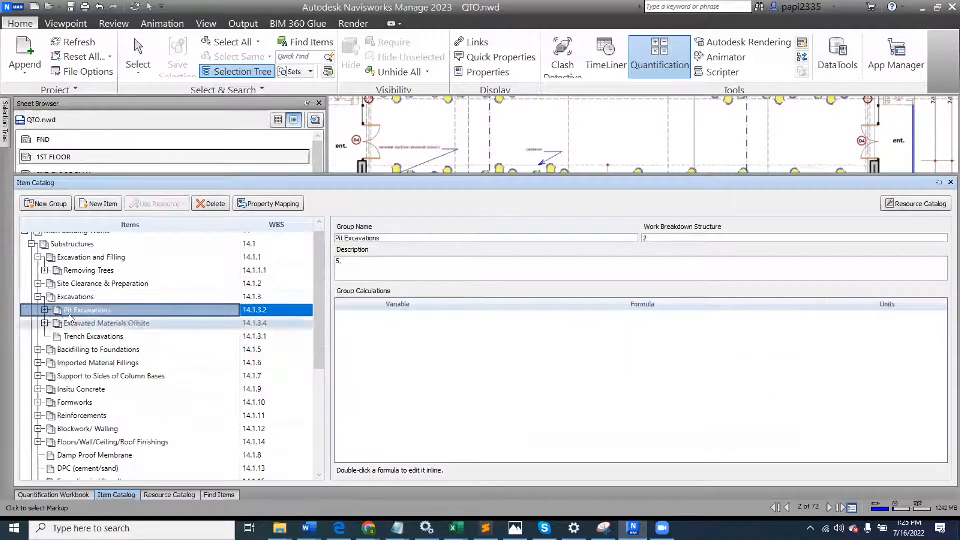
left_click(45, 310)
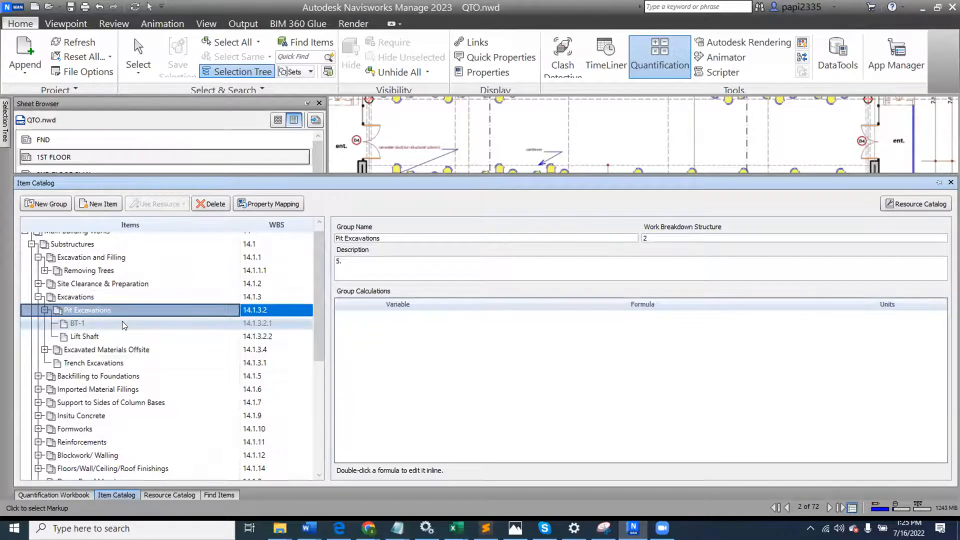
left_click(121, 322)
left_click(121, 310)
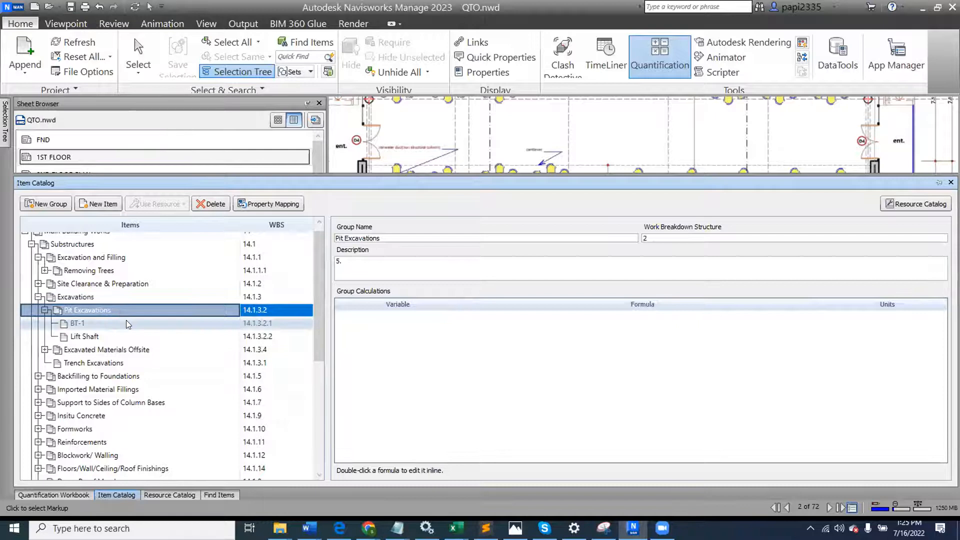
left_click(126, 321)
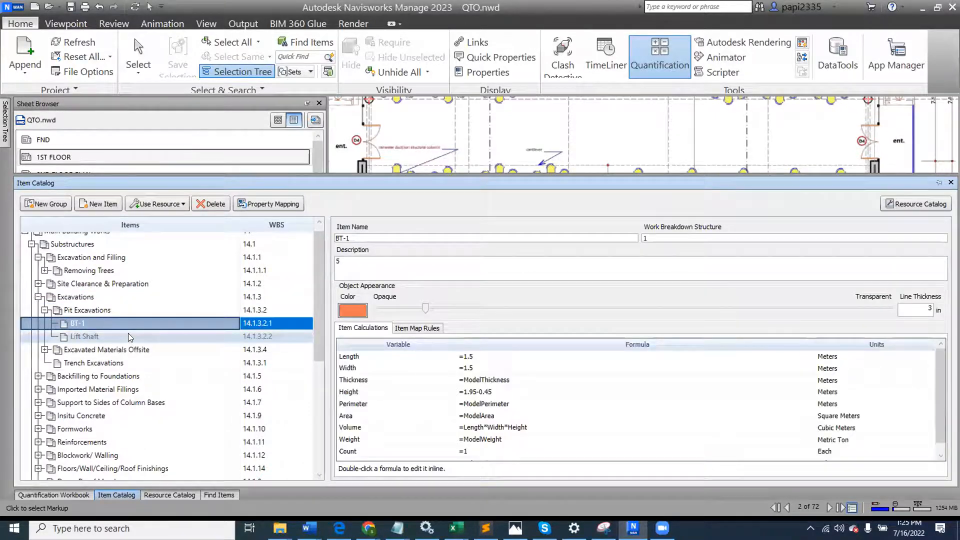
left_click(128, 332)
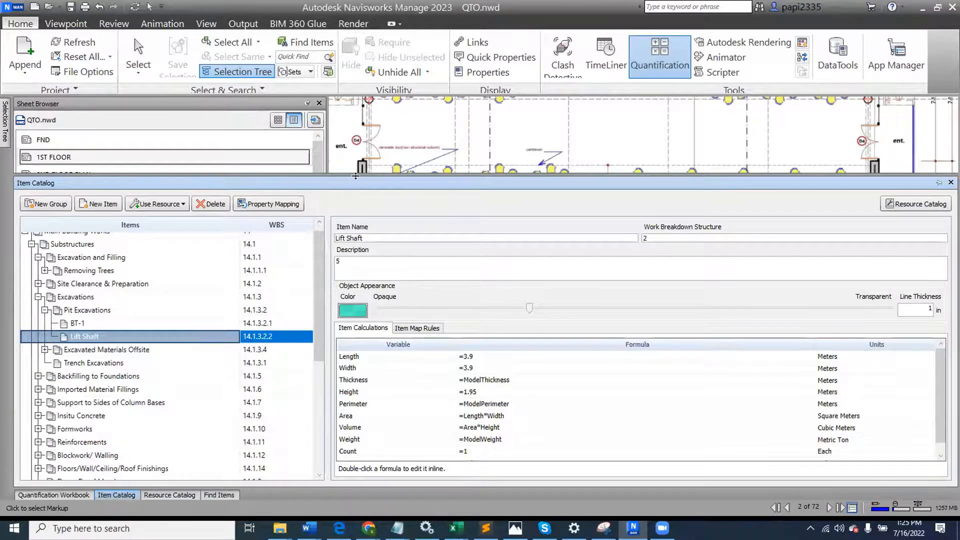
- Shrink the Item Catalog and look through the whole sheet list, including the structural and M&E drawings
left_click_drag(385, 384, 385, 391)
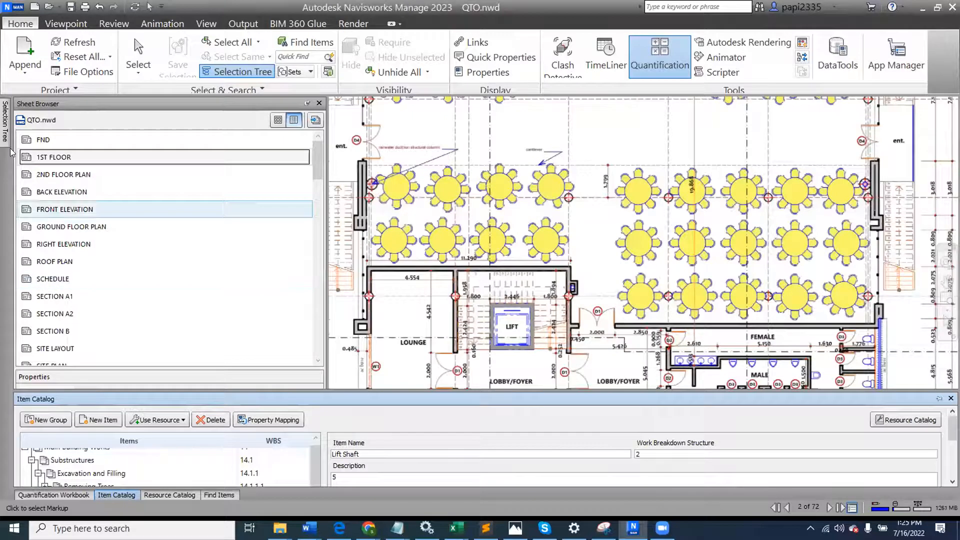
scroll(127, 261, "down", 8)
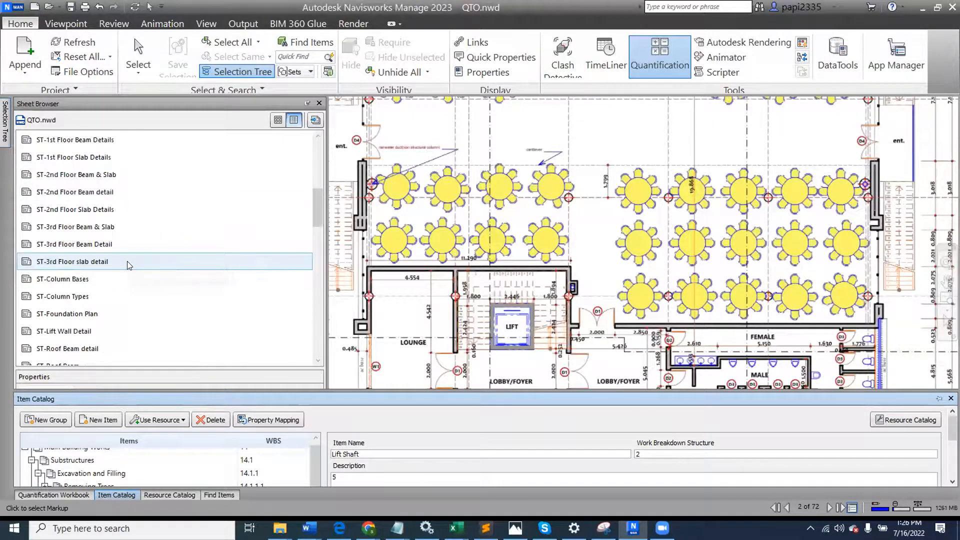
scroll(127, 261, "down", 8)
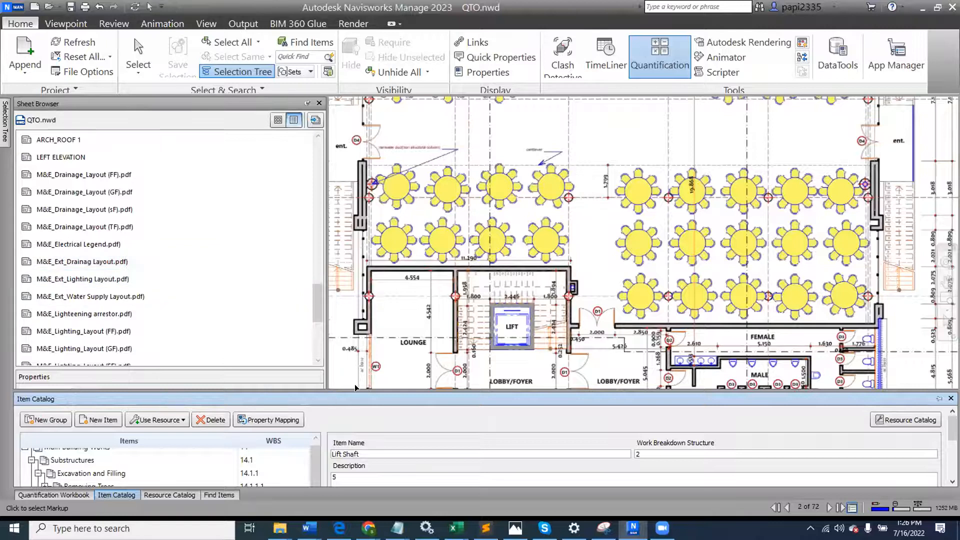
scroll(120, 210, "down", 1)
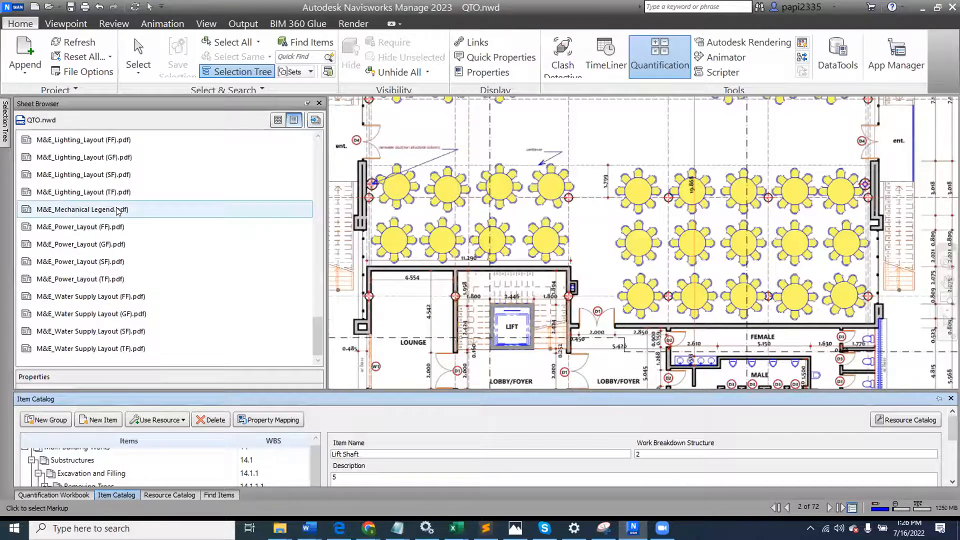
scroll(118, 211, "up", 6)
scroll(116, 209, "up", 10)
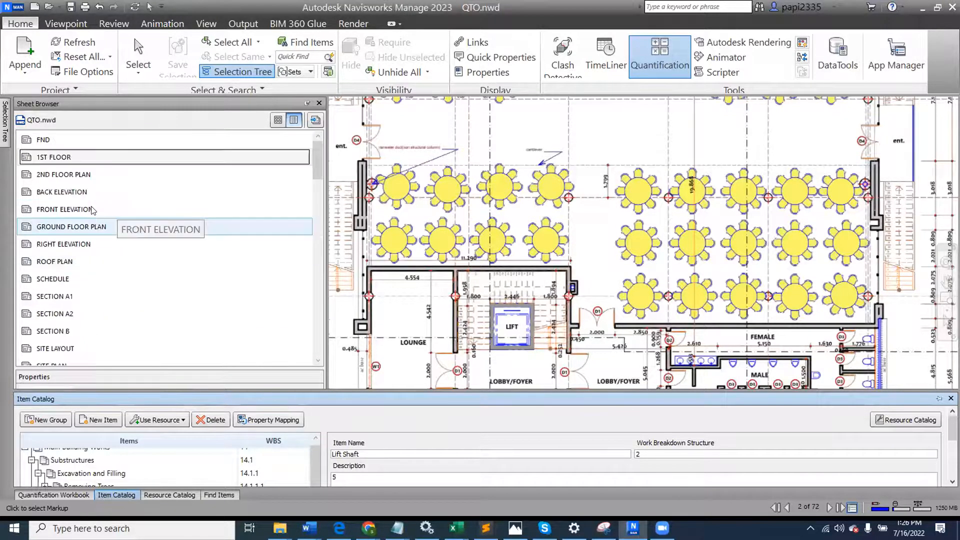
- Open the FND sheet and bring the column bases of the foundation plan into view
left_click(62, 145)
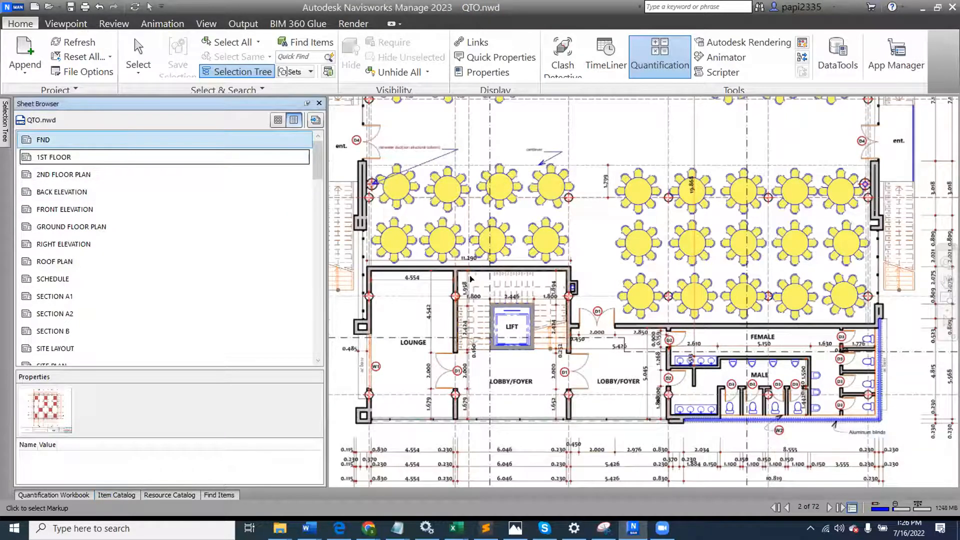
double_click(71, 138)
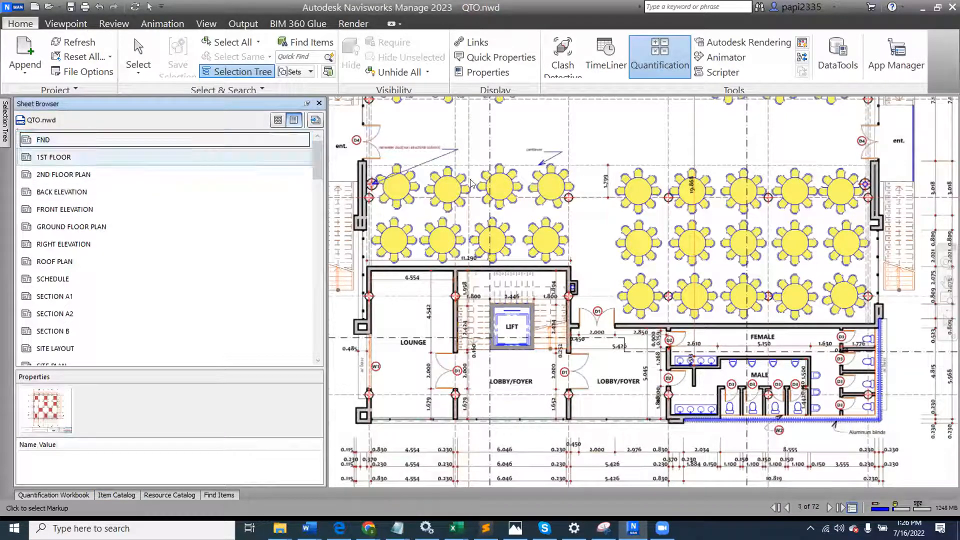
scroll(580, 195, "down", 3)
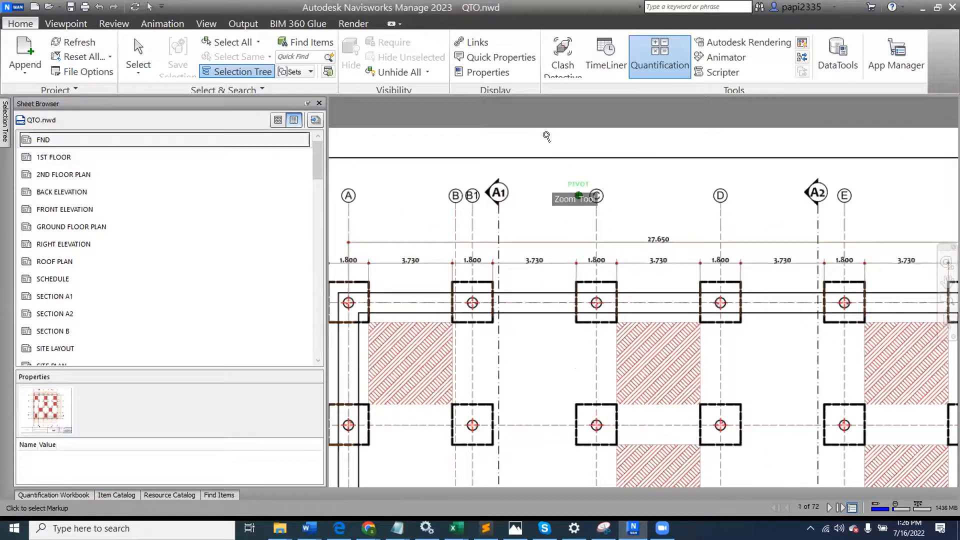
scroll(547, 137, "down", 3)
middle_click_drag(620, 306, 589, 216)
left_click(42, 494)
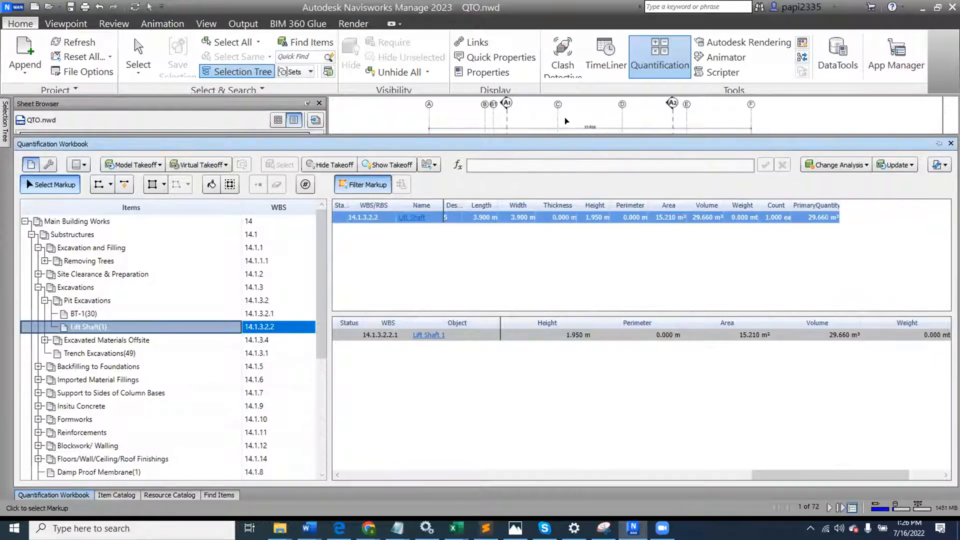
left_click(565, 120)
scroll(632, 349, "up", 2)
scroll(625, 319, "down", 1)
middle_click_drag(627, 340, 619, 321)
scroll(451, 392, "up", 2)
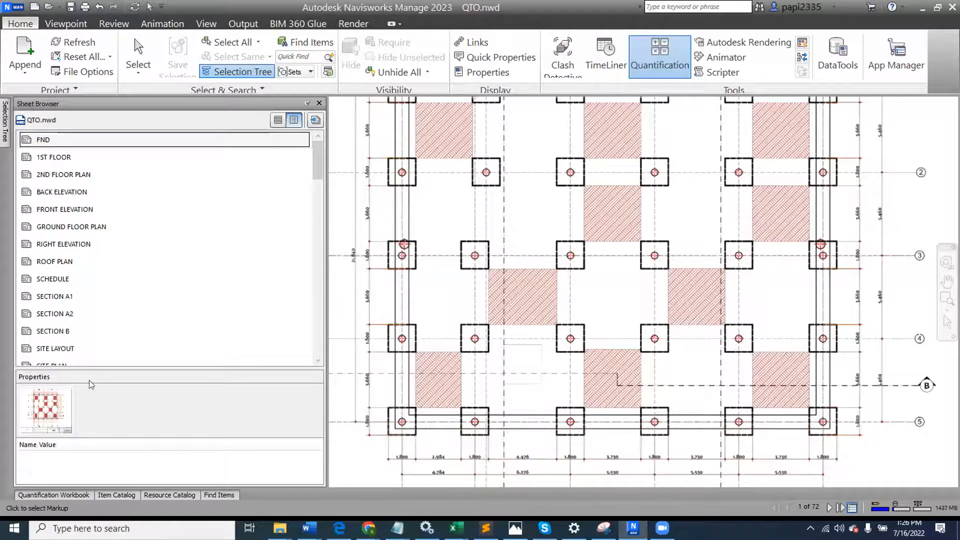
- Enlarge the Item Catalog and examine the Lift Shaft item's Length, Width, Height, Perimeter, Area and PrimaryQuantity formulas
left_click(74, 496)
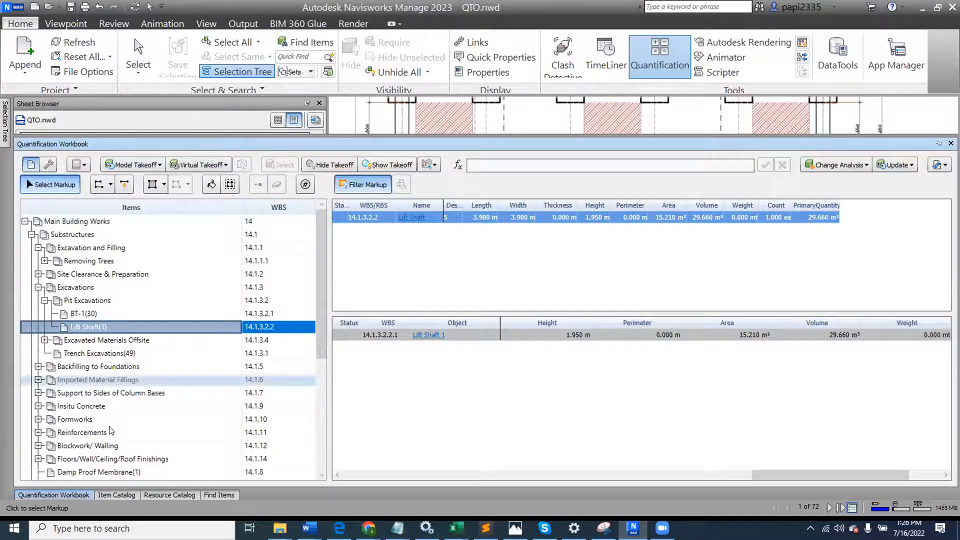
left_click(117, 495)
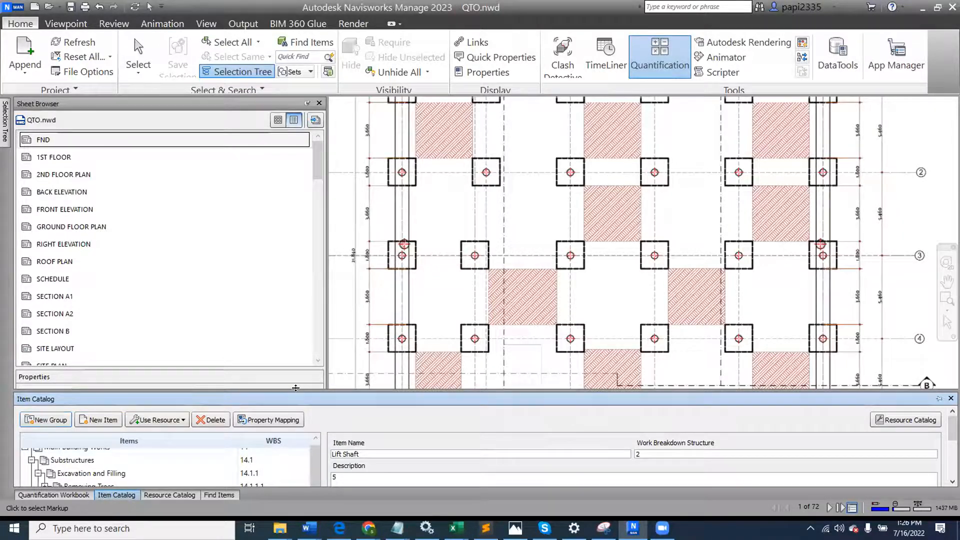
left_click_drag(352, 166, 352, 157)
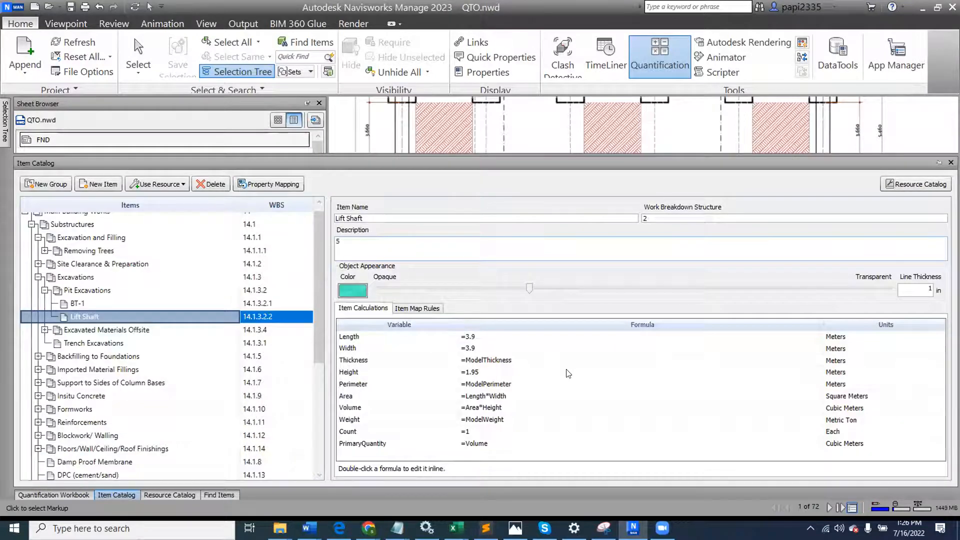
left_click(495, 338)
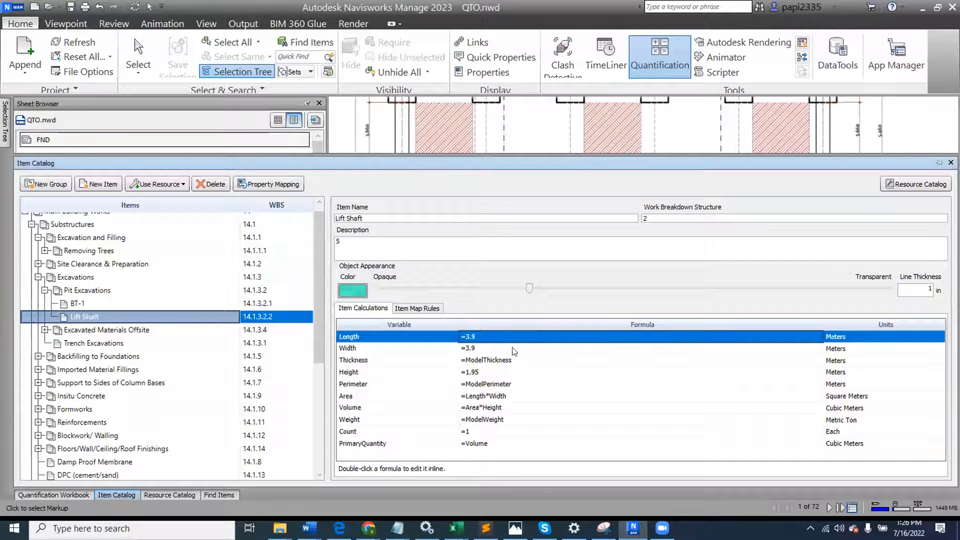
left_click(512, 349)
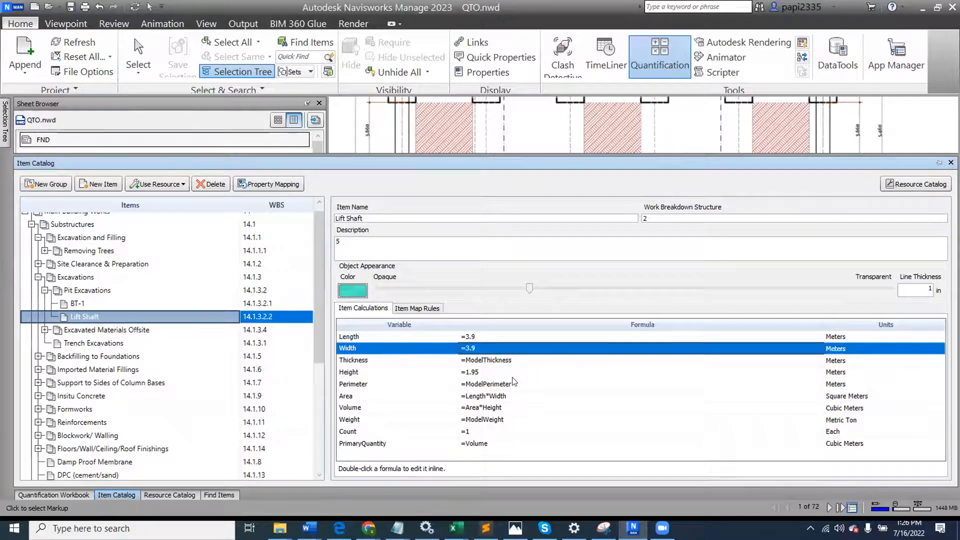
left_click(512, 374)
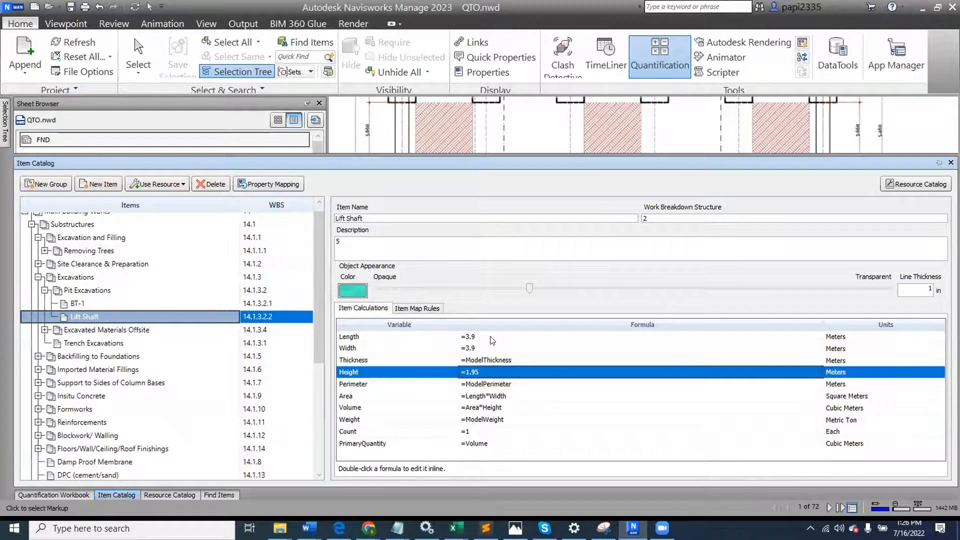
left_click(520, 384)
left_click(515, 395)
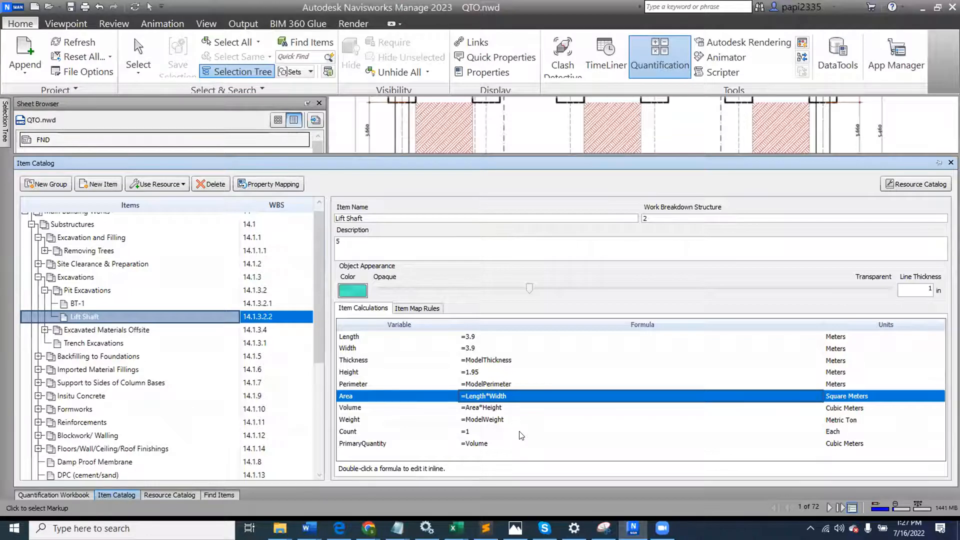
left_click(500, 448)
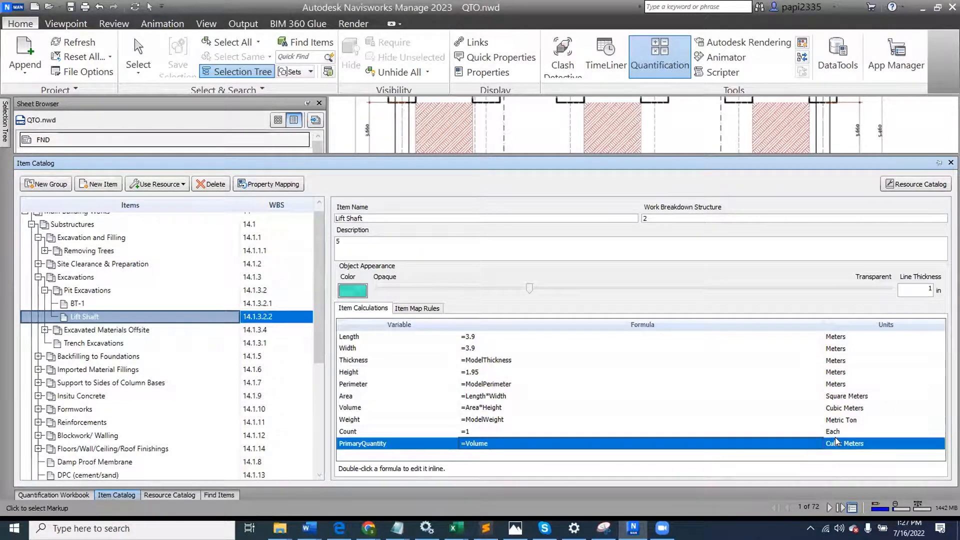
- In the Quantification Workbook, collapse Substructures and expand Internal and Externa Wall down to the 225mm Blockwall group's items
left_click(53, 494)
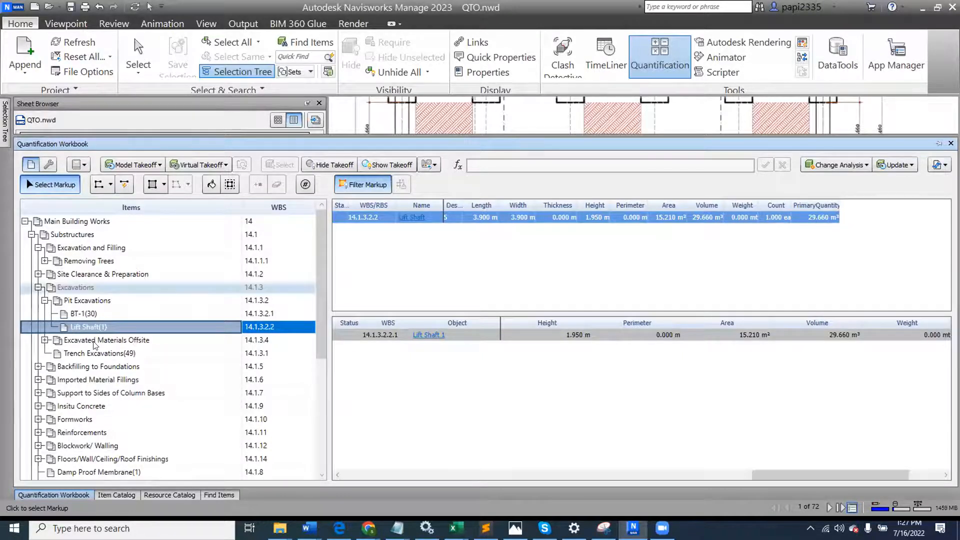
left_click(38, 287)
left_click(32, 234)
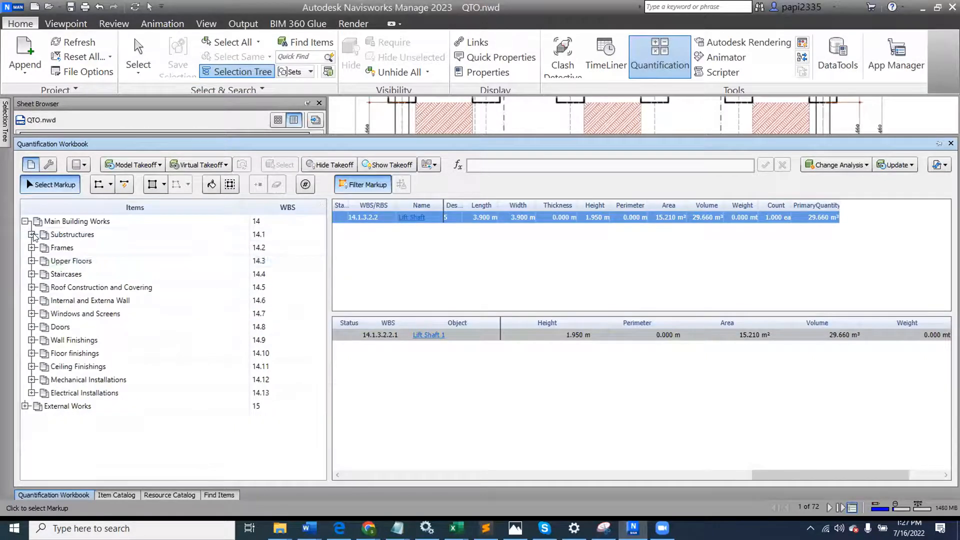
left_click(31, 300)
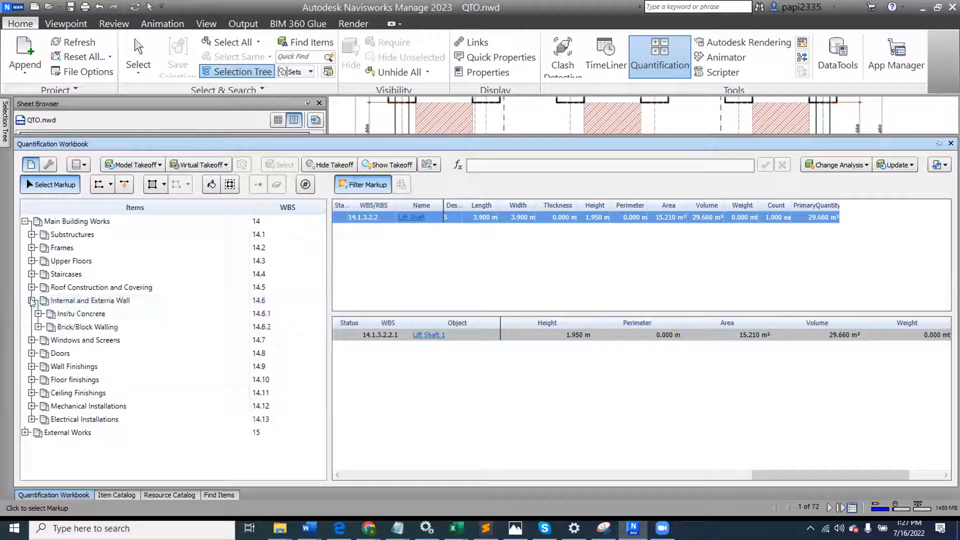
left_click(37, 327)
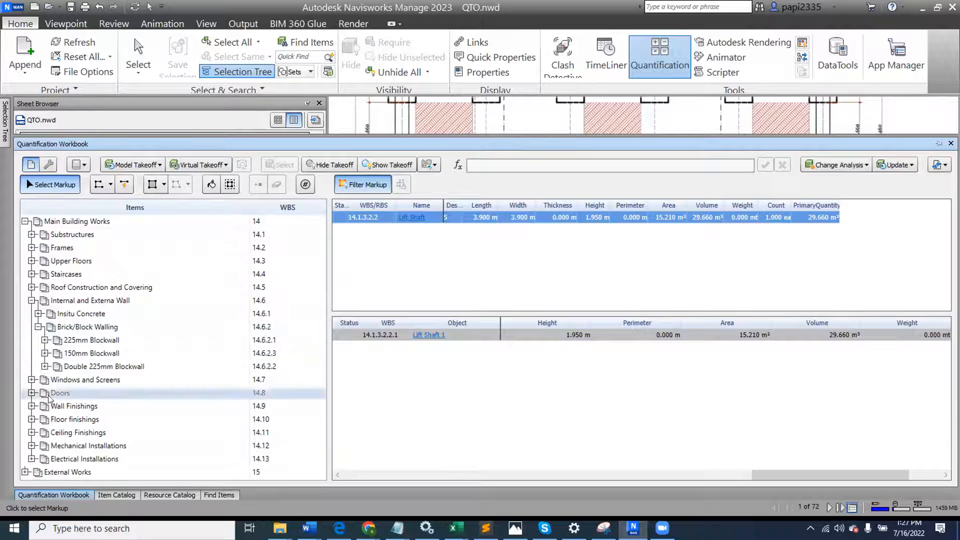
left_click(45, 340)
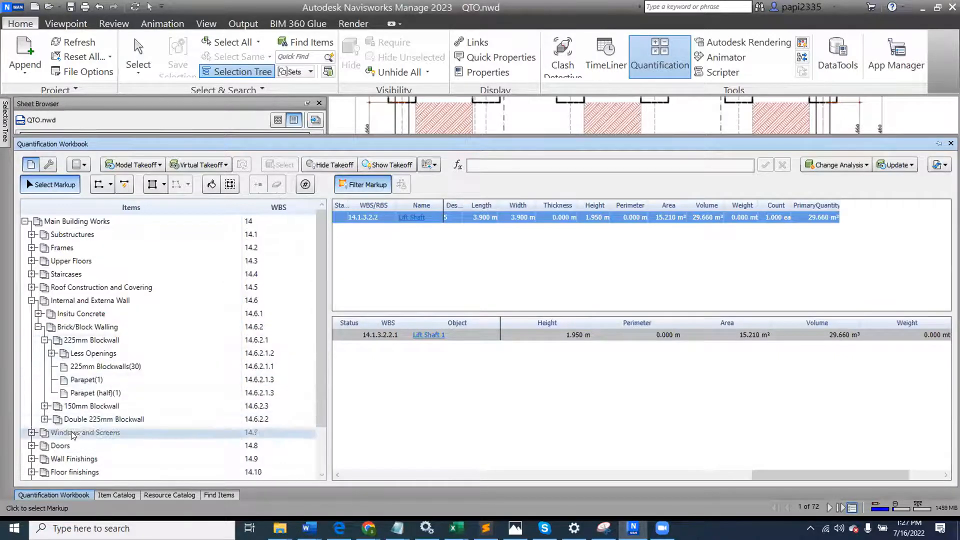
- Examine the takeoff quantities of Less Openings, 225mm Blockwalls, Parapet and Parapet (half) in the 225mm Blockwall group
left_click(94, 356)
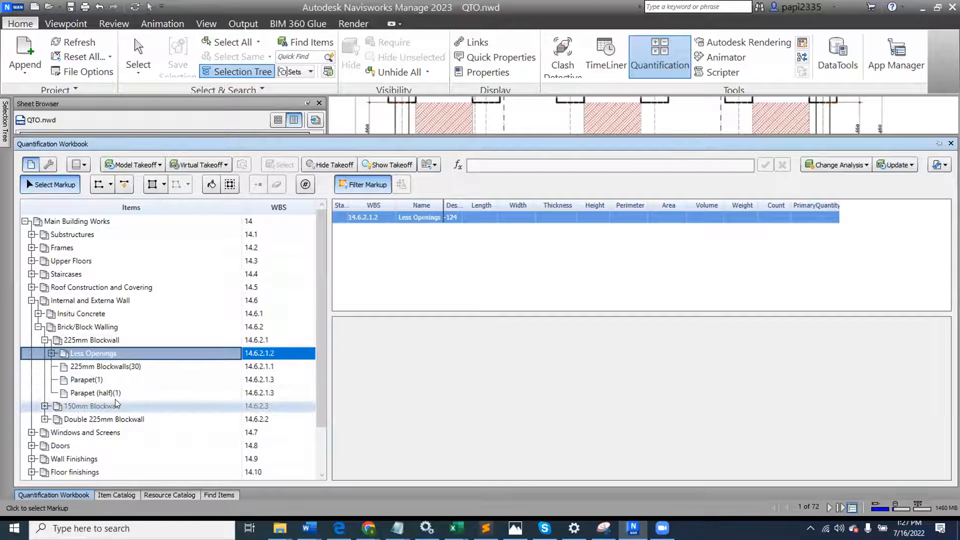
left_click(106, 367)
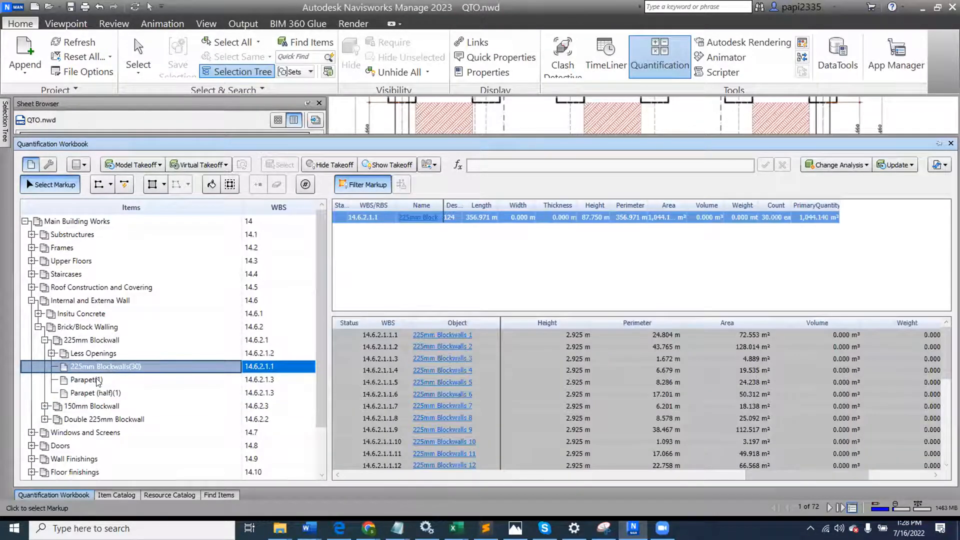
left_click(97, 380)
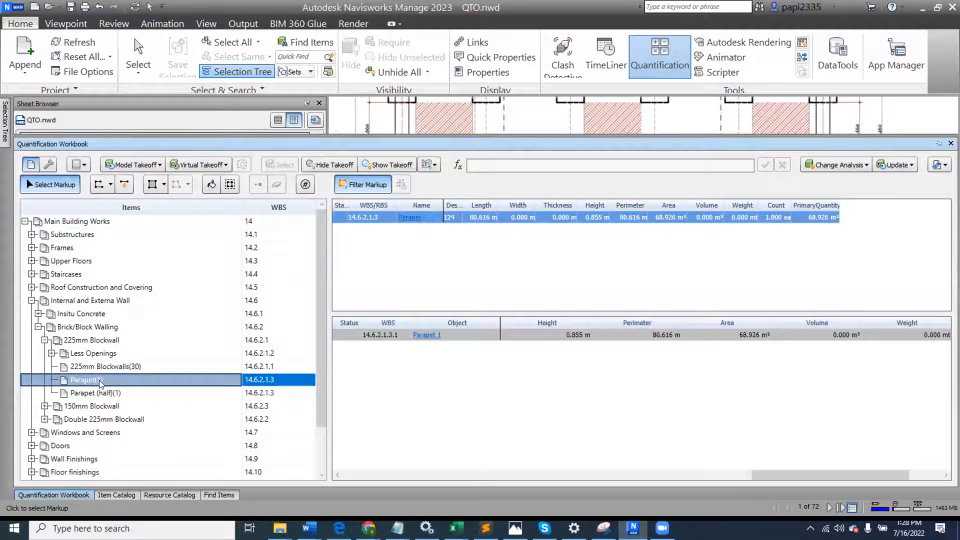
left_click(119, 394)
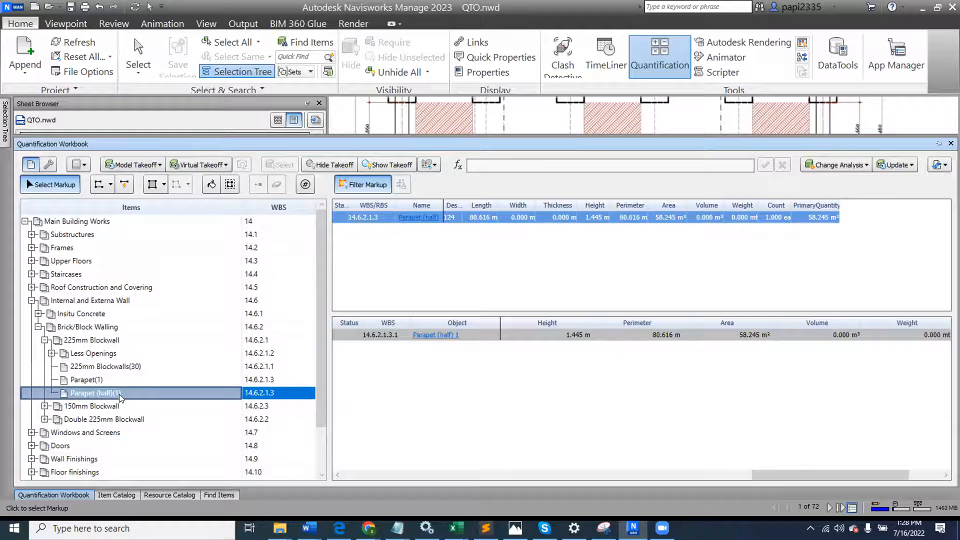
left_click(134, 376)
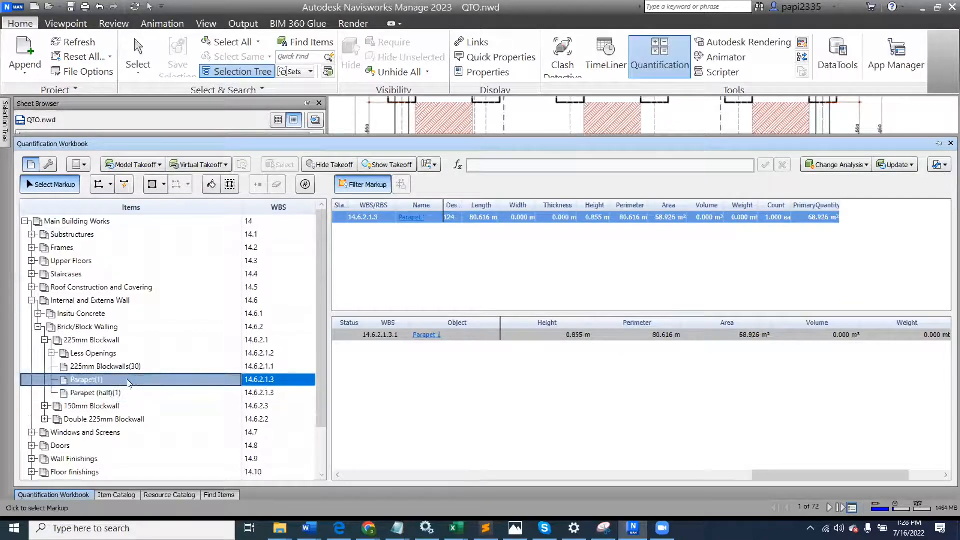
- In the Item Catalog, compare the description codes of Less Openings, the 225mm Blockwalls item and their parent 225mm Blockwall group
left_click(115, 353)
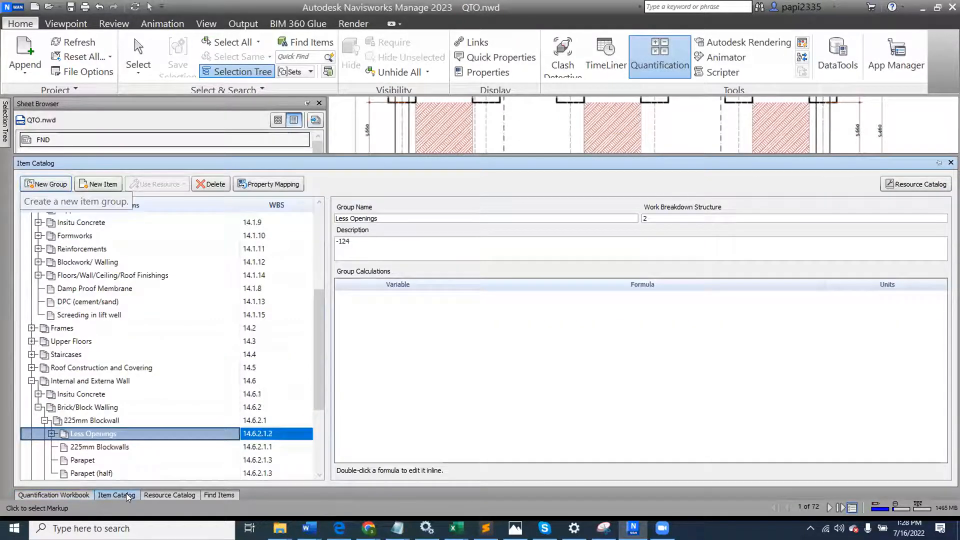
scroll(150, 378, "down", 3)
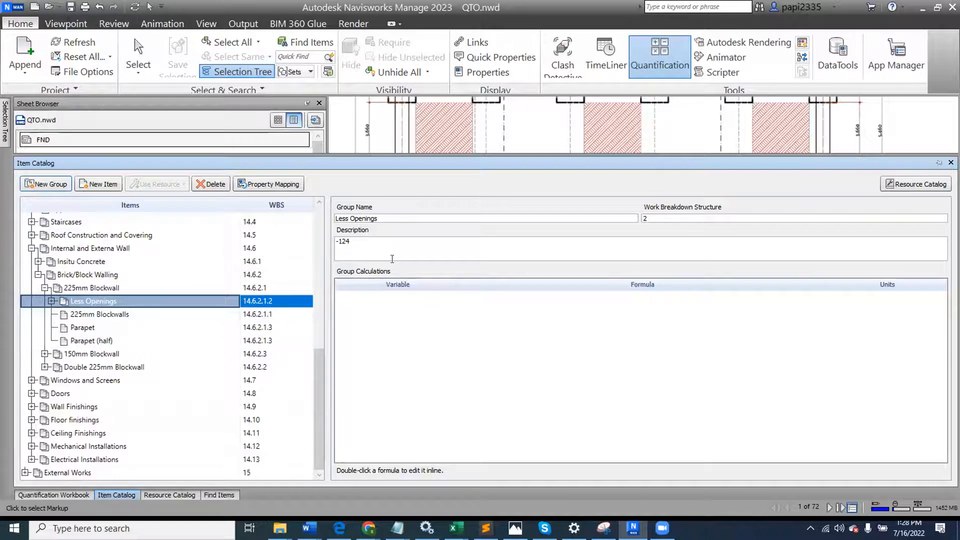
left_click(366, 246)
left_click_drag(366, 246, 330, 246)
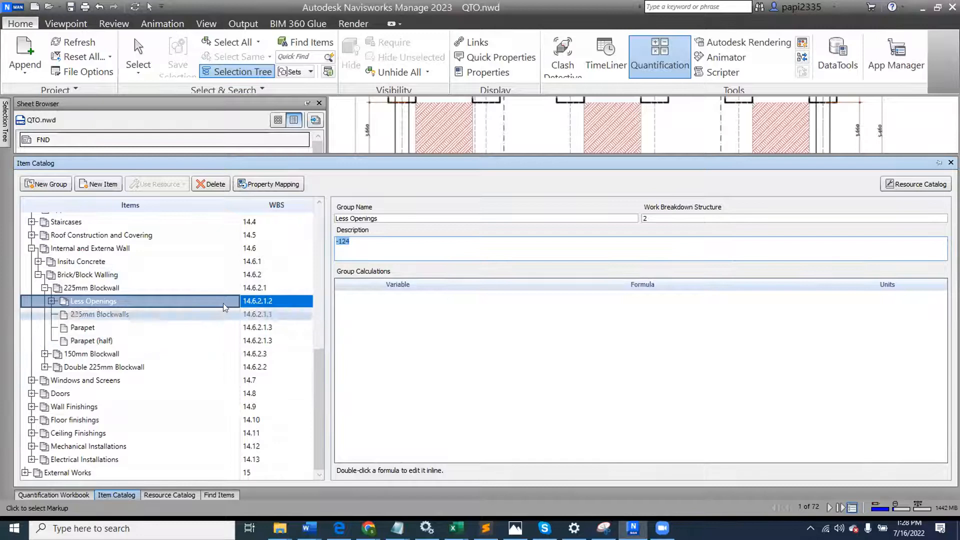
left_click(336, 240)
left_click(125, 315)
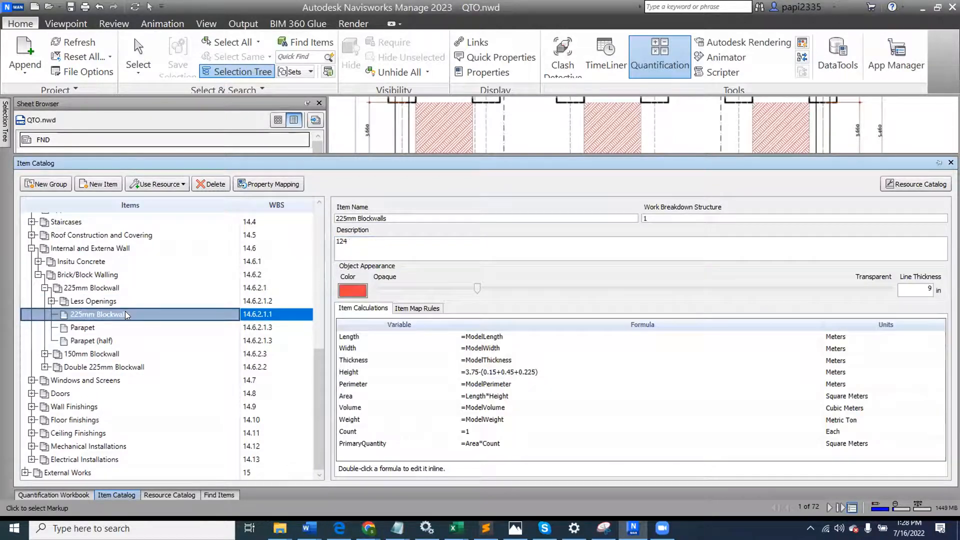
left_click_drag(349, 241, 301, 244)
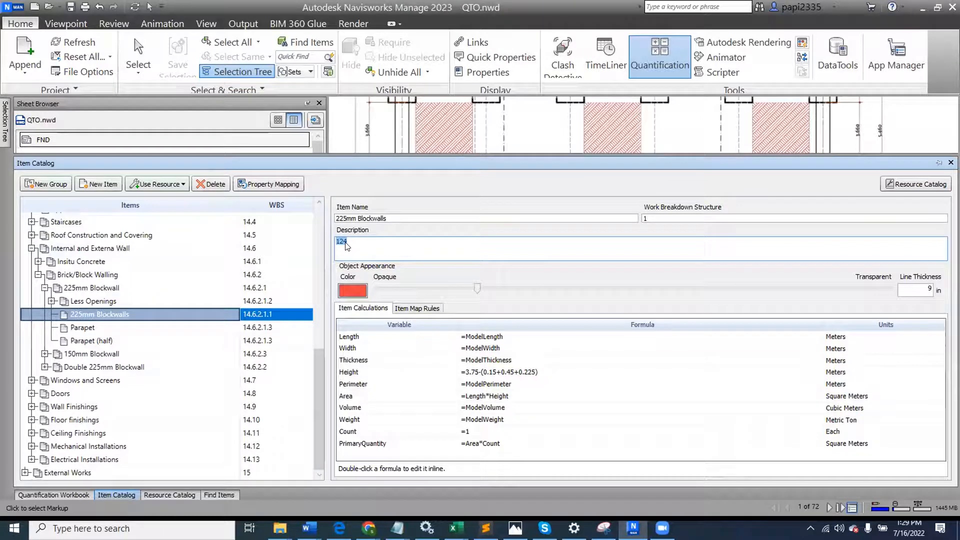
left_click(136, 302)
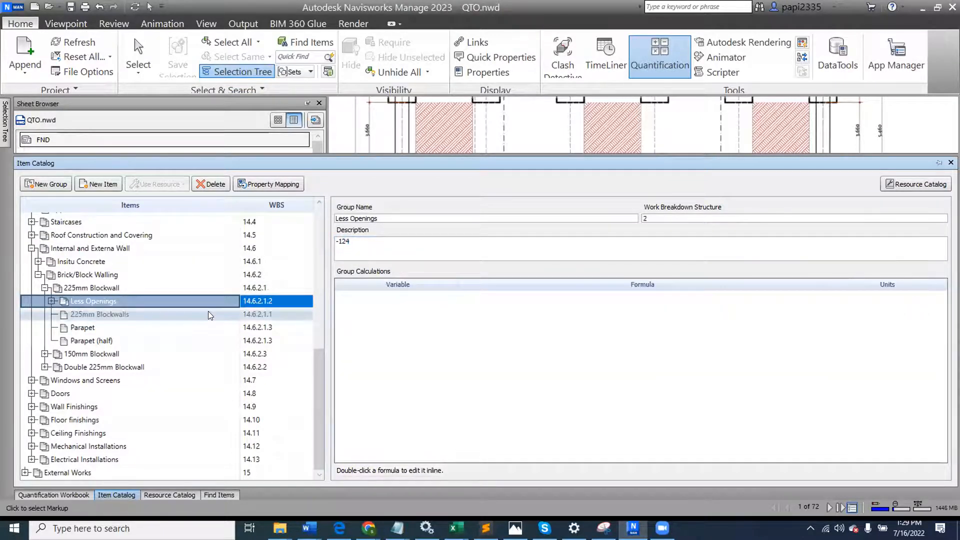
left_click(355, 242)
double_click(340, 241)
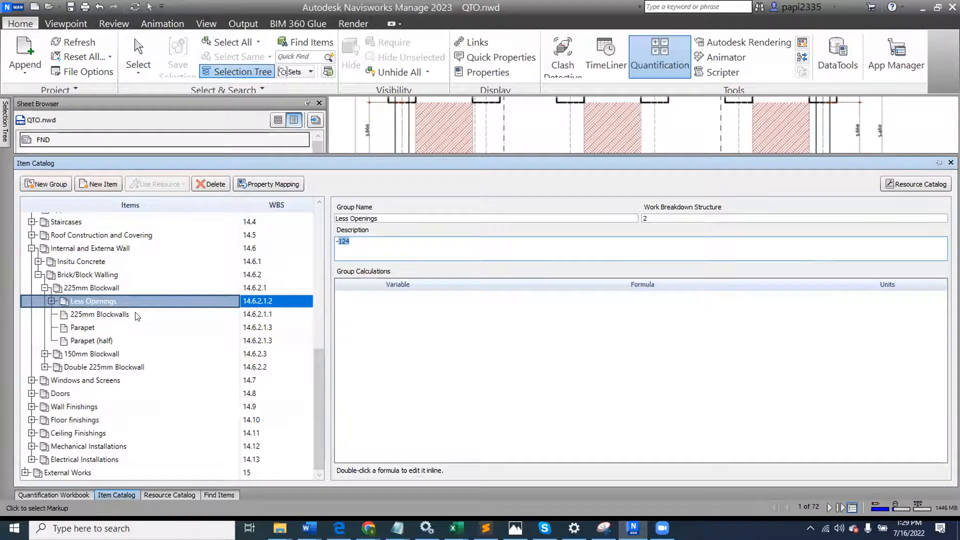
left_click(135, 288)
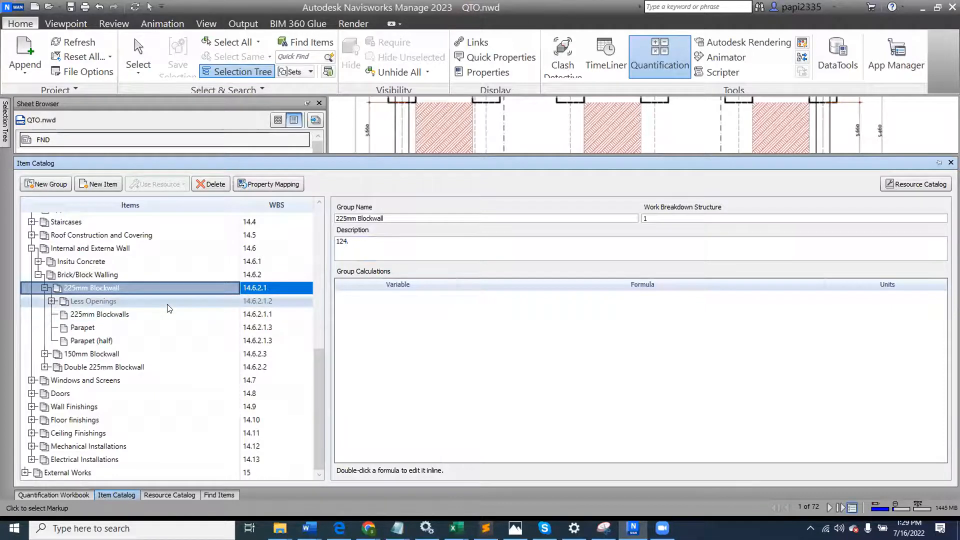
- Export the Quantification Workbook's quantities to Excel as New Quantity Report, replacing the existing file in the Building folder
left_click(53, 495)
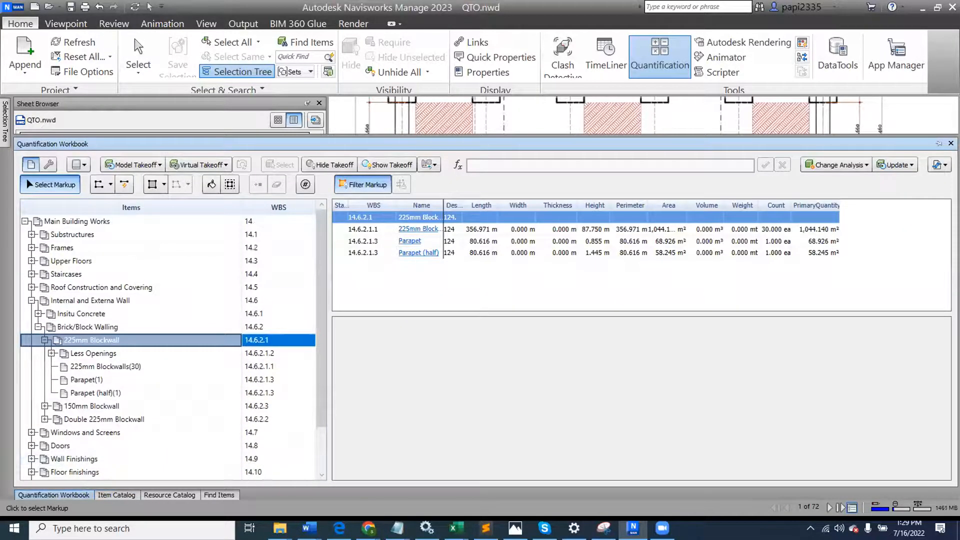
left_click(938, 165)
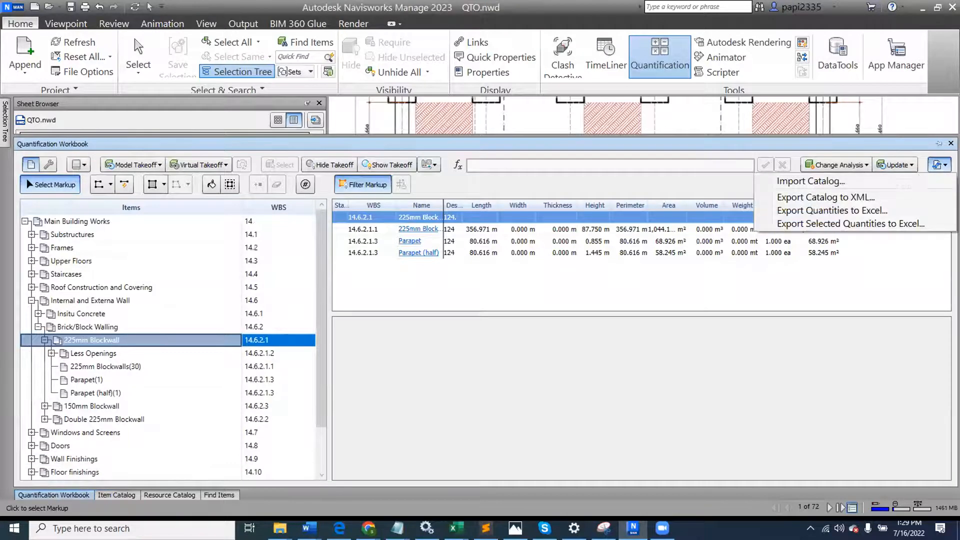
left_click(832, 210)
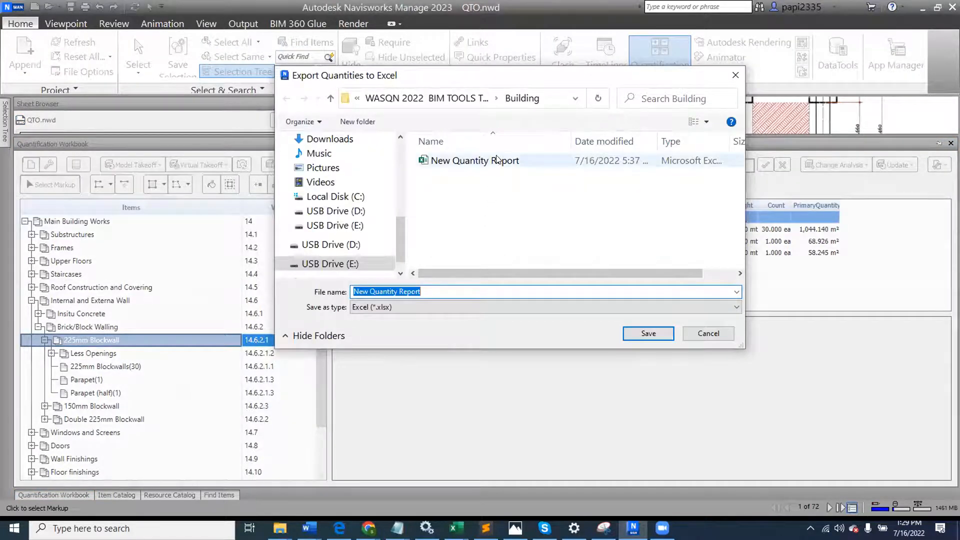
left_click(500, 161)
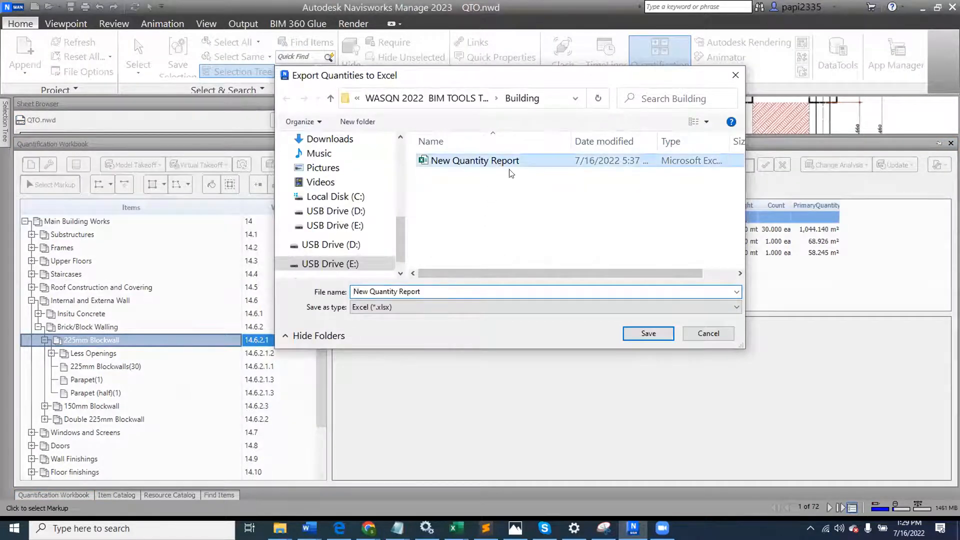
left_click(647, 334)
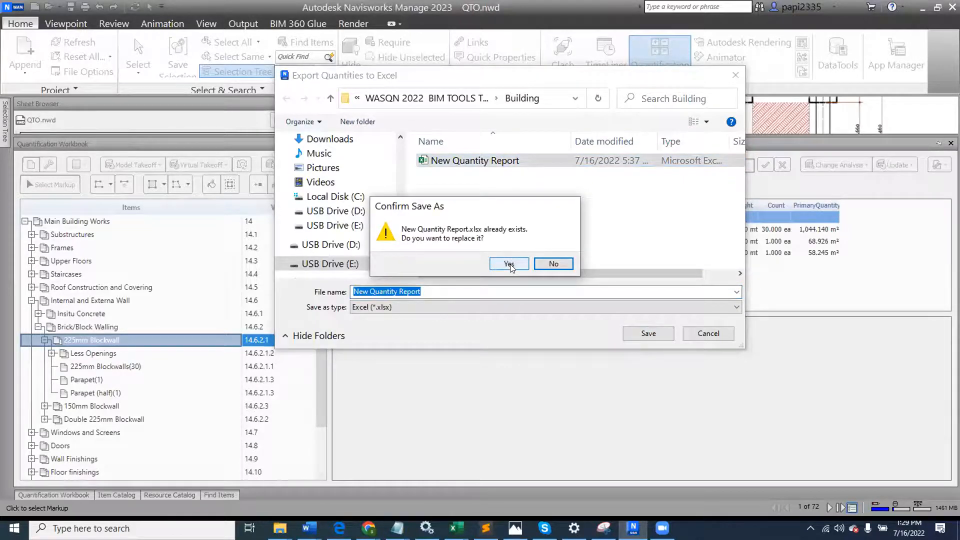
left_click(509, 264)
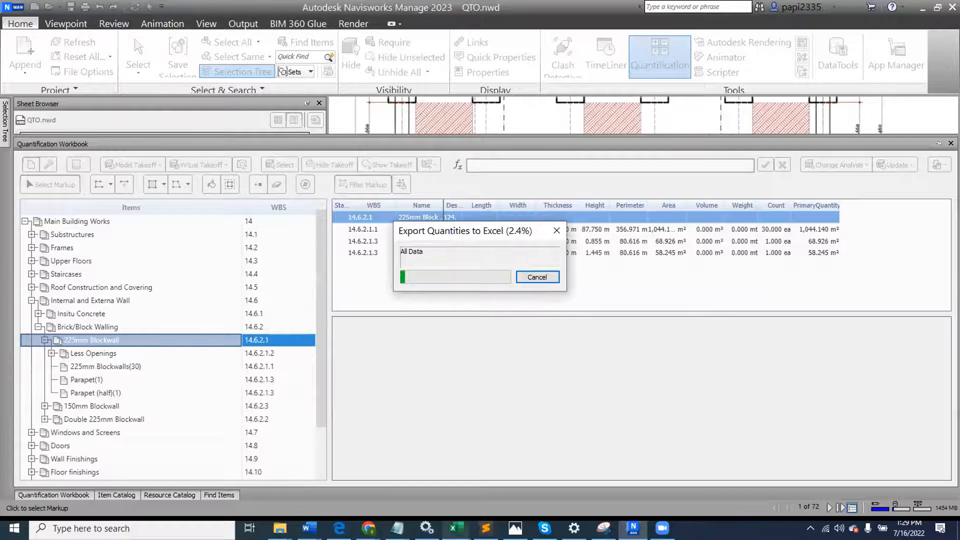
- Close the New Quantity Report workbook already open in Excel and return to the QTO project in Navisworks
left_click(455, 527)
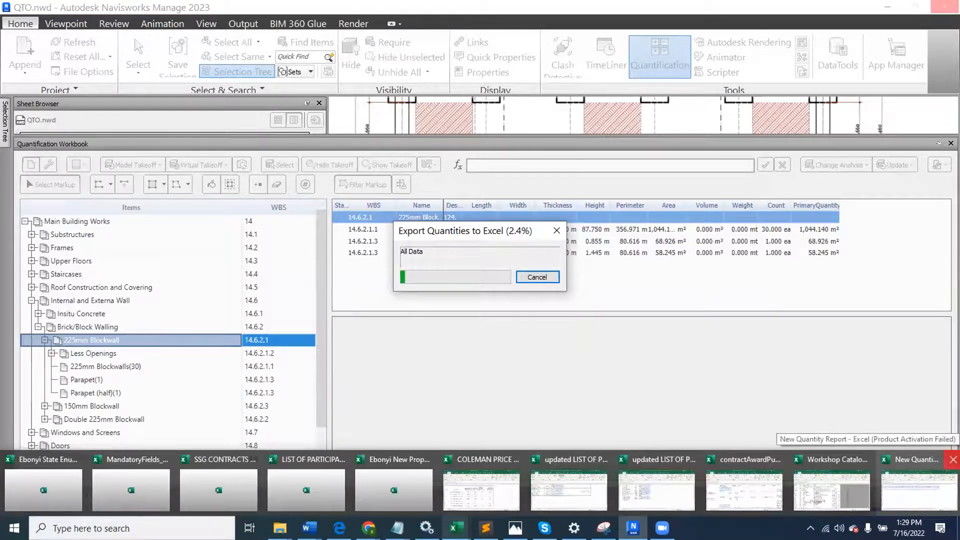
left_click(953, 459)
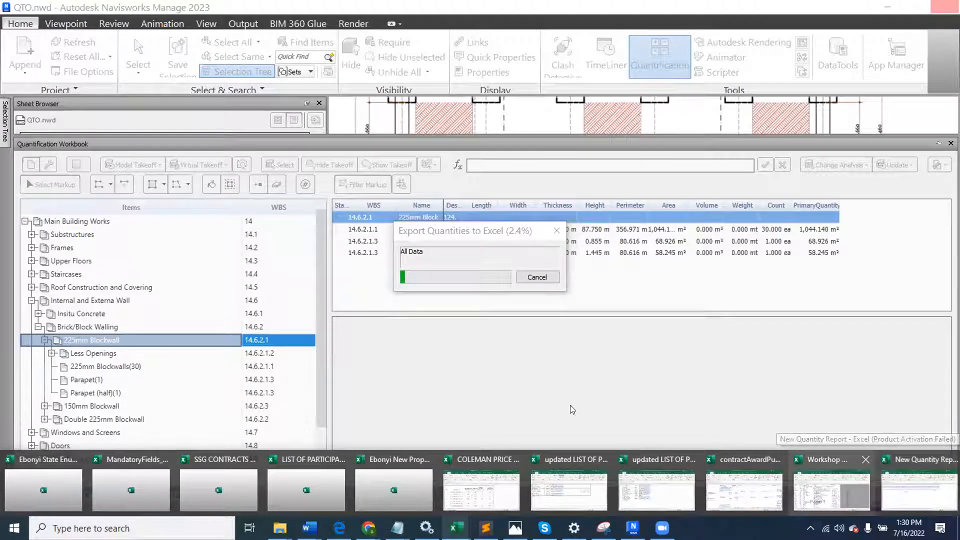
left_click(478, 295)
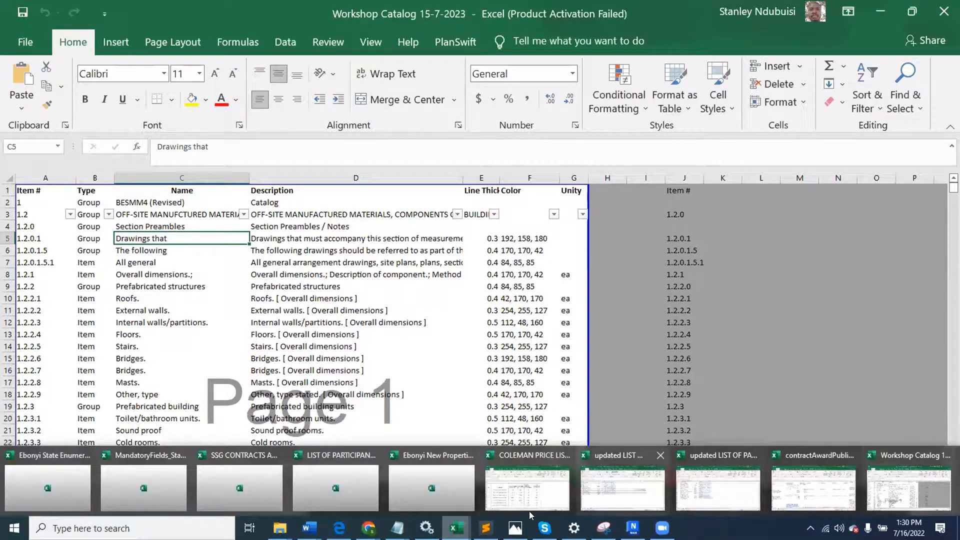
mouse_move(633, 527)
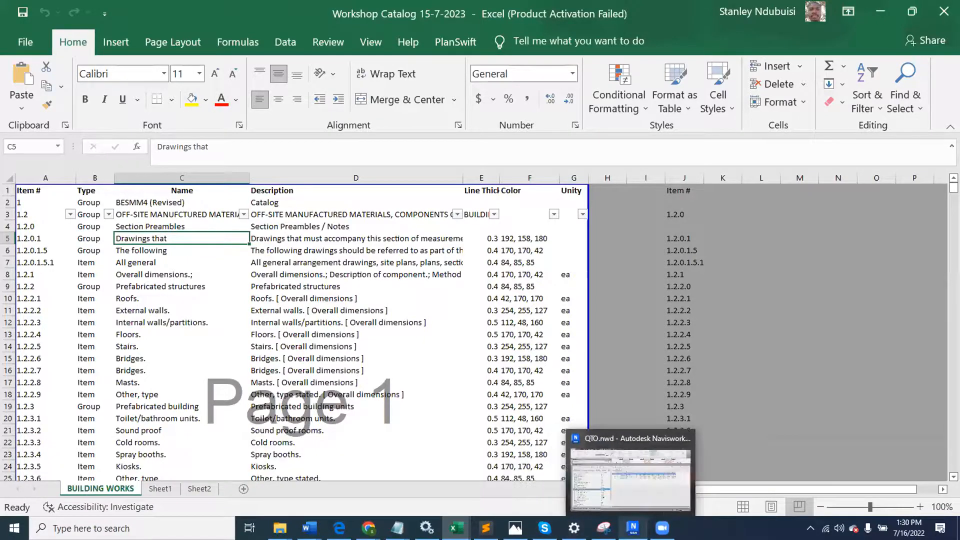
left_click(637, 479)
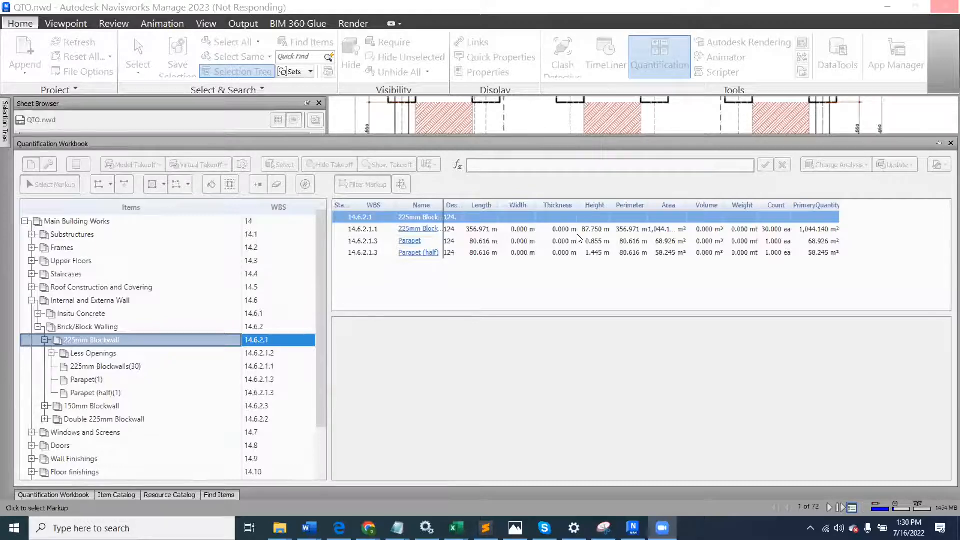
key("alt+Tab")
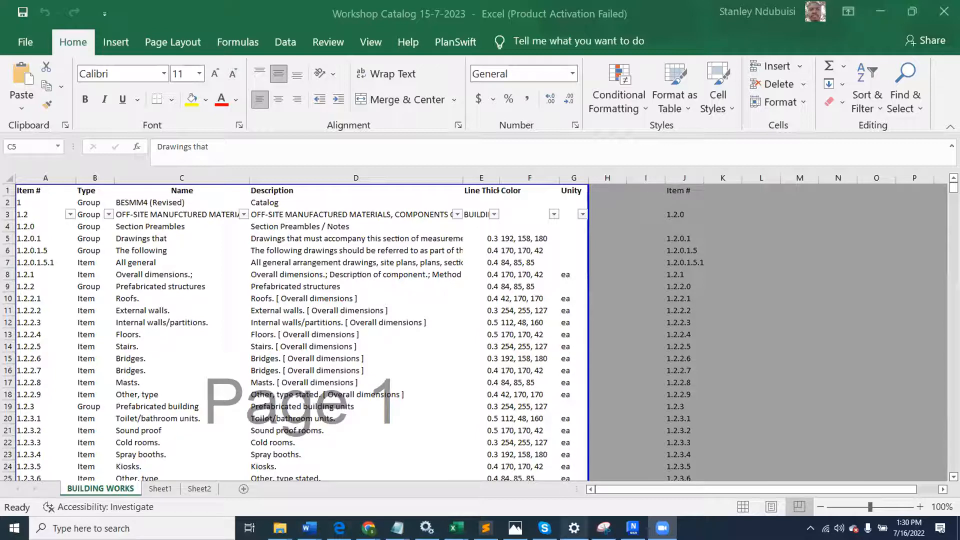
mouse_move(632, 527)
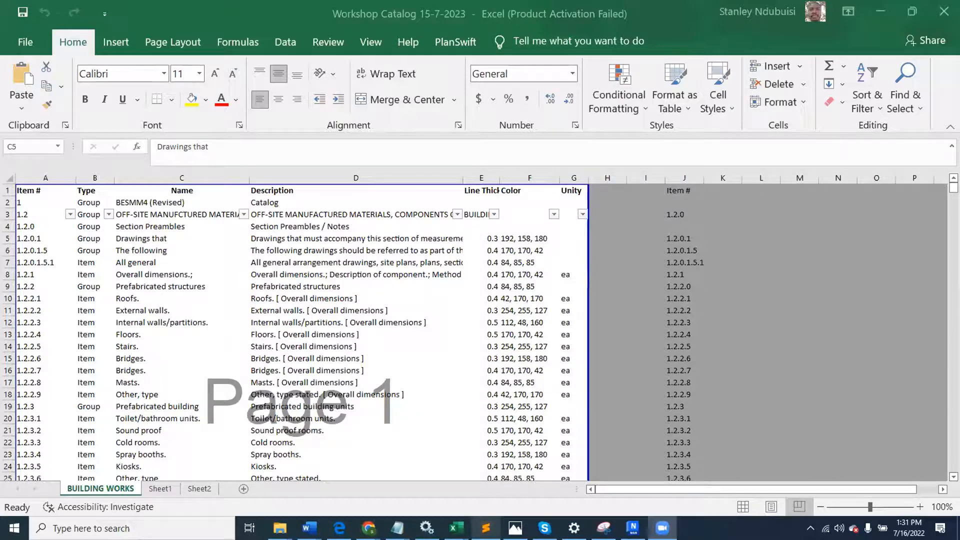
key("alt+Tab")
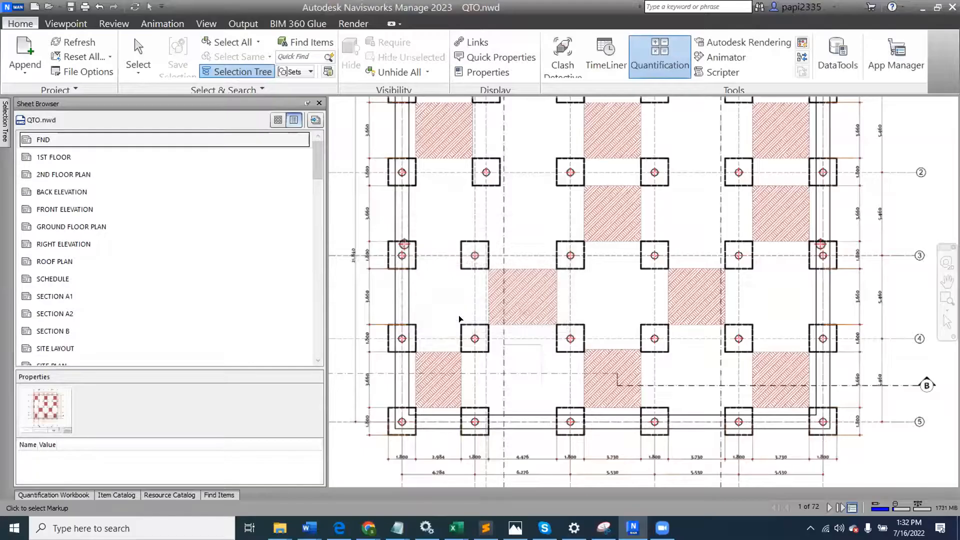
- Switch to the exported New Quantity Report in Excel and skim the All Data sheet from Main Building Works down to External Works
key("alt+Tab")
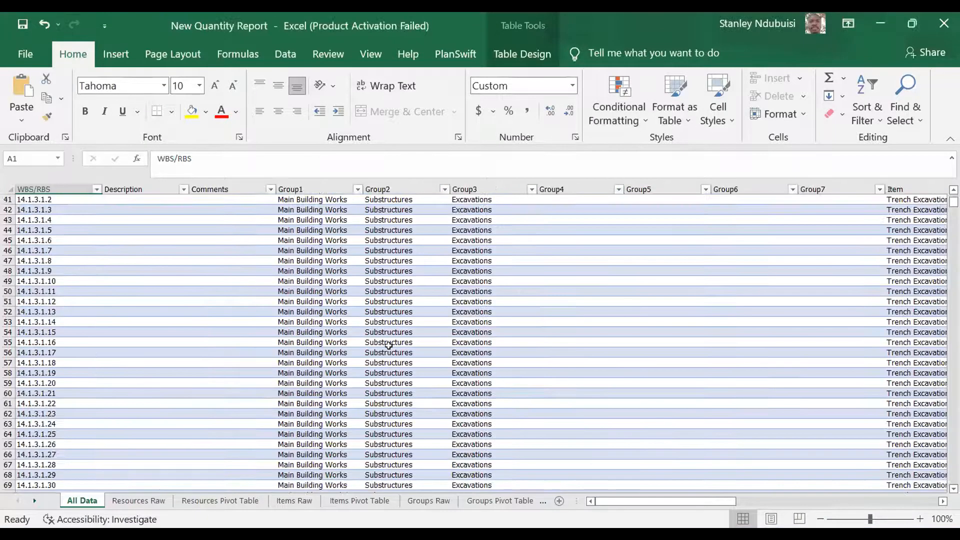
scroll(389, 344, "up", 13)
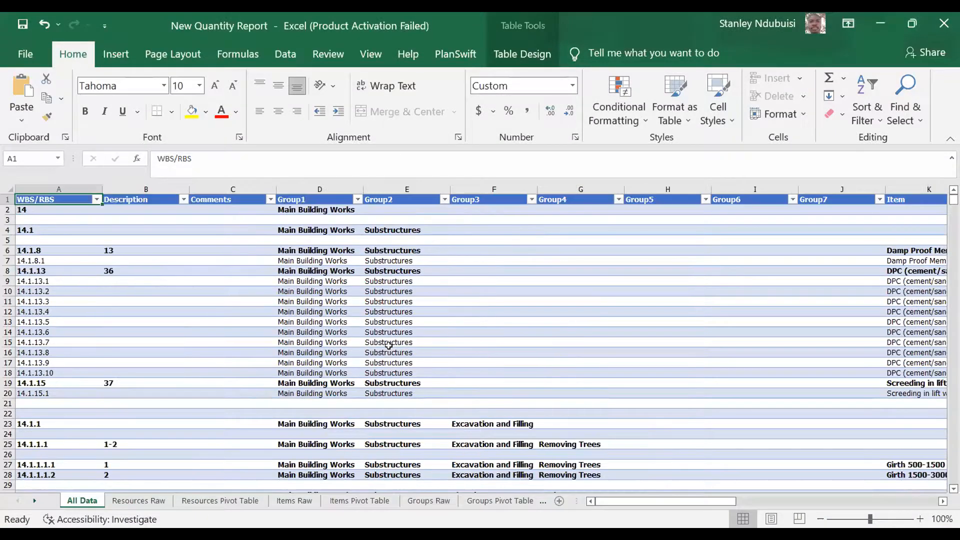
scroll(390, 344, "down", 20)
scroll(389, 338, "down", 20)
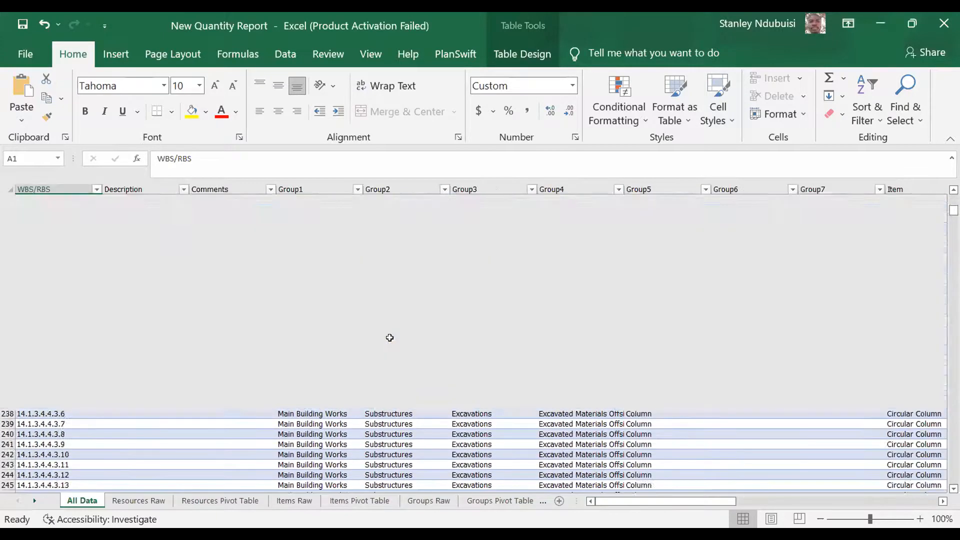
scroll(388, 337, "down", 20)
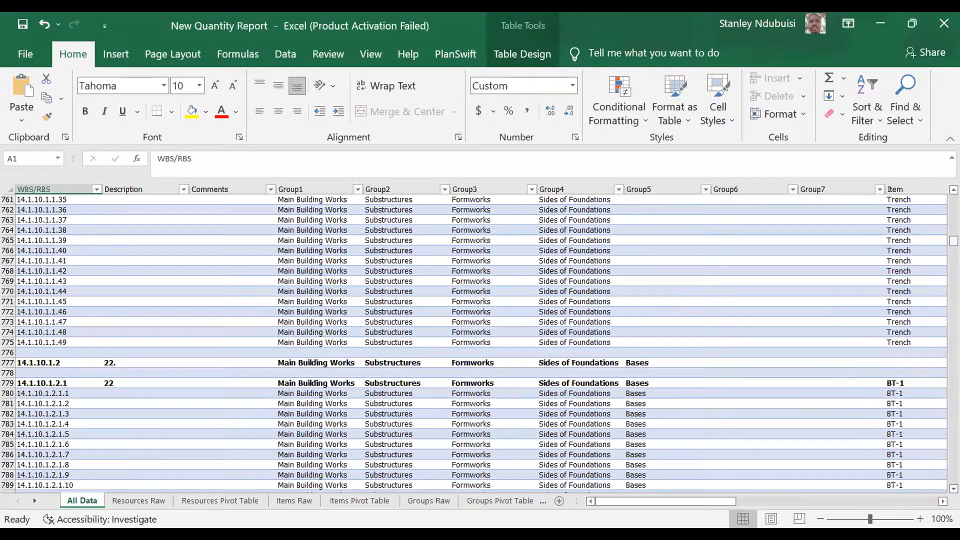
left_click_drag(953, 241, 953, 472)
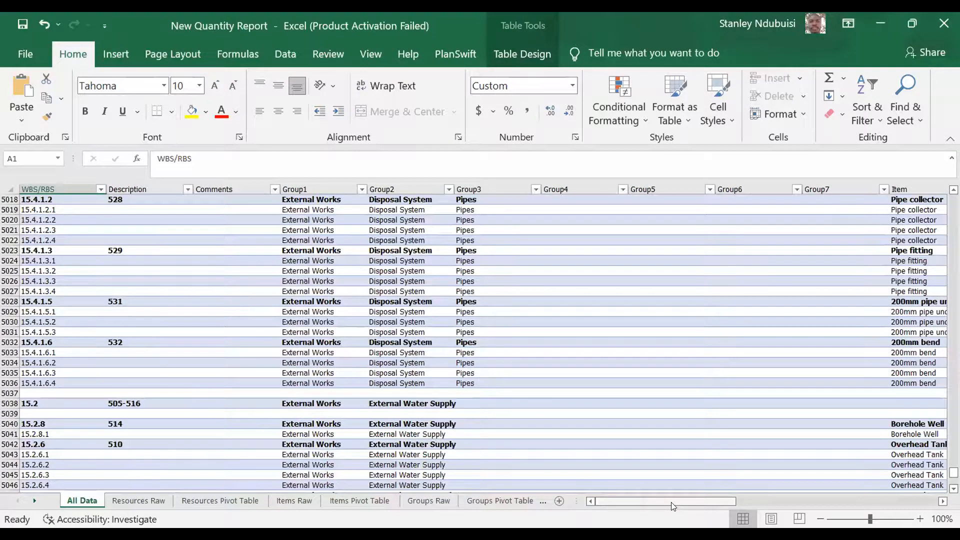
left_click_drag(671, 502, 497, 502)
- Examine the description codes of the electrical and mechanical installation items, including Tees under 13mm pipe fittings
scroll(234, 326, "up", 20)
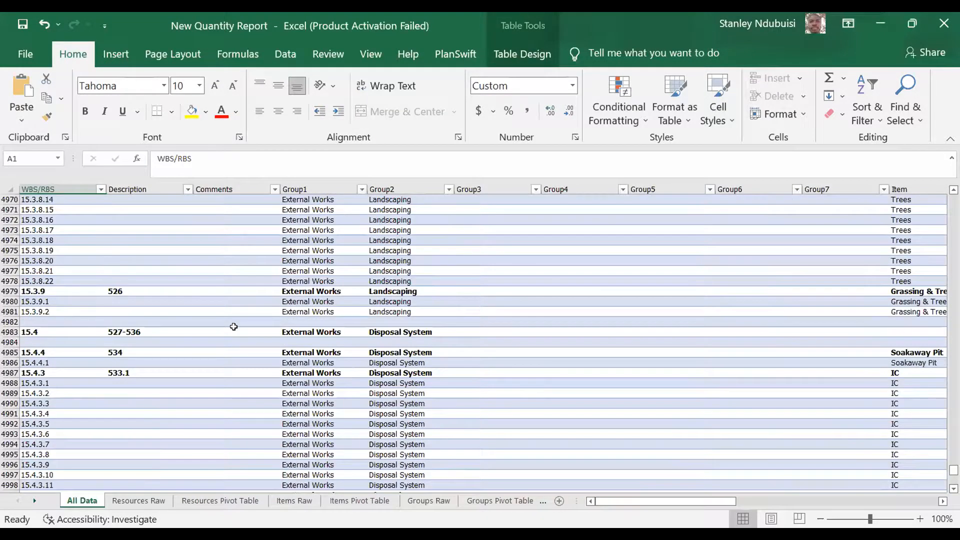
scroll(233, 326, "up", 20)
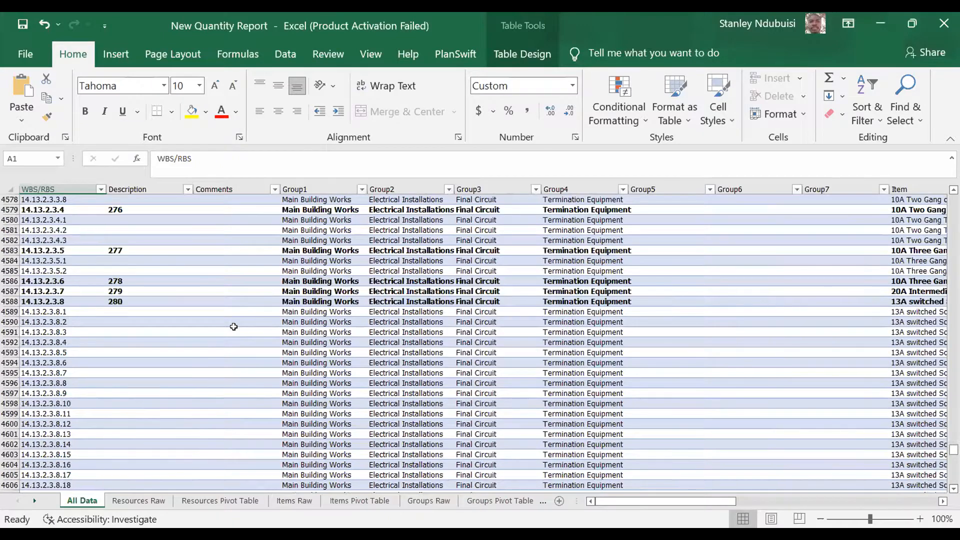
scroll(231, 327, "up", 20)
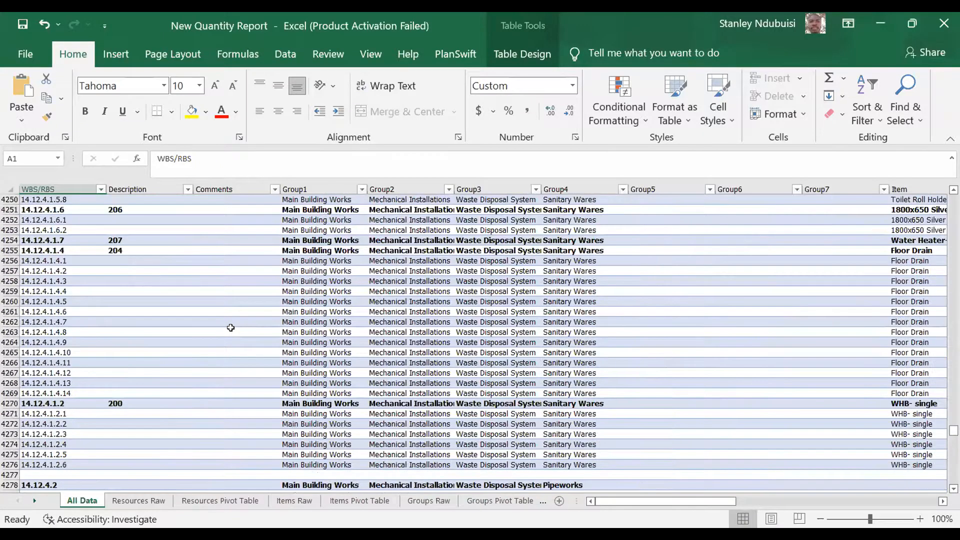
scroll(221, 318, "down", 8)
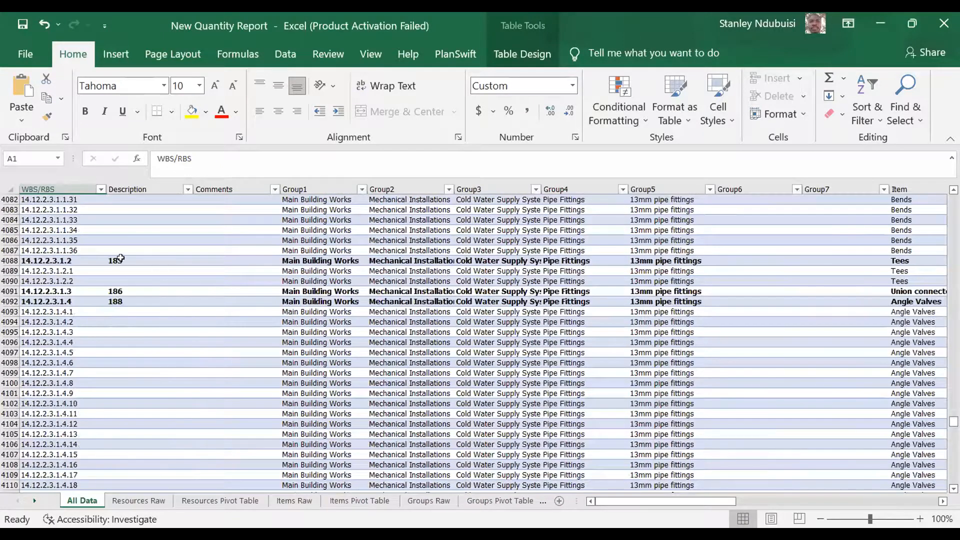
left_click(116, 261)
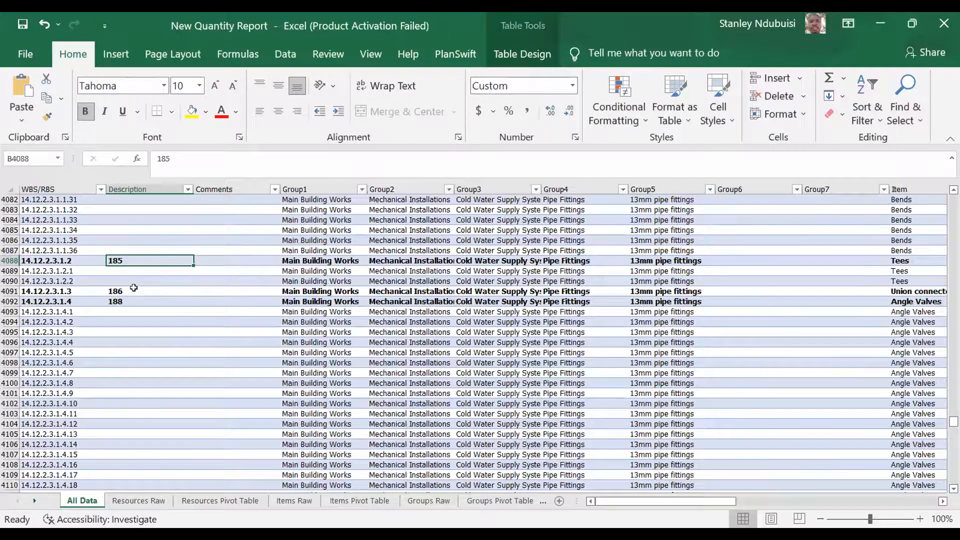
- Review the All Data rows from Mechanical Installations back through finishings and doors to the 225mm Blockwall window openings
scroll(134, 294, "down", 20)
scroll(136, 300, "up", 20)
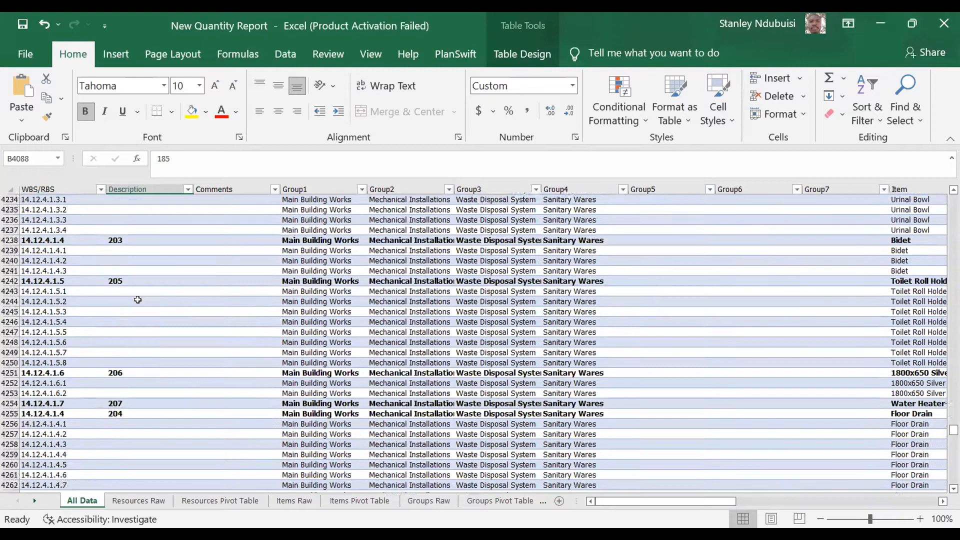
scroll(134, 300, "up", 20)
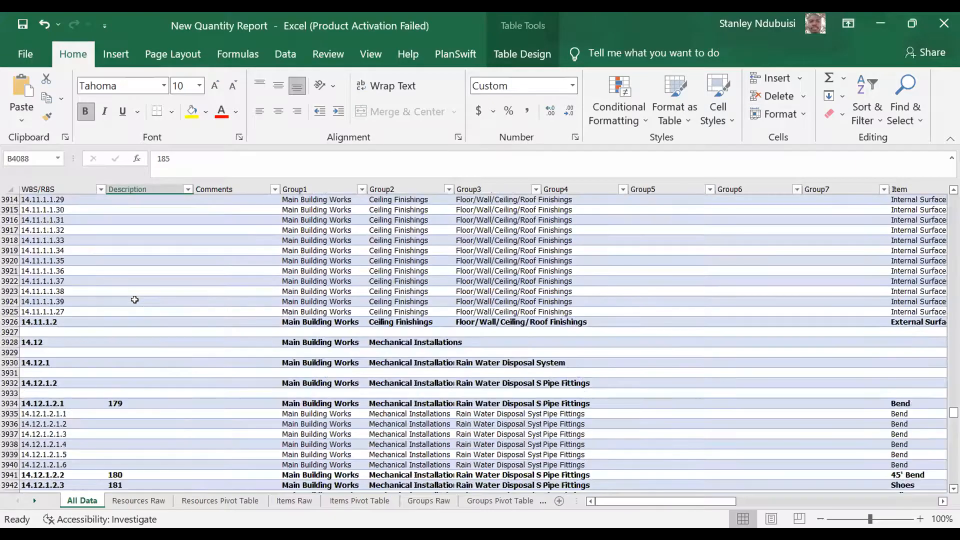
scroll(134, 300, "up", 20)
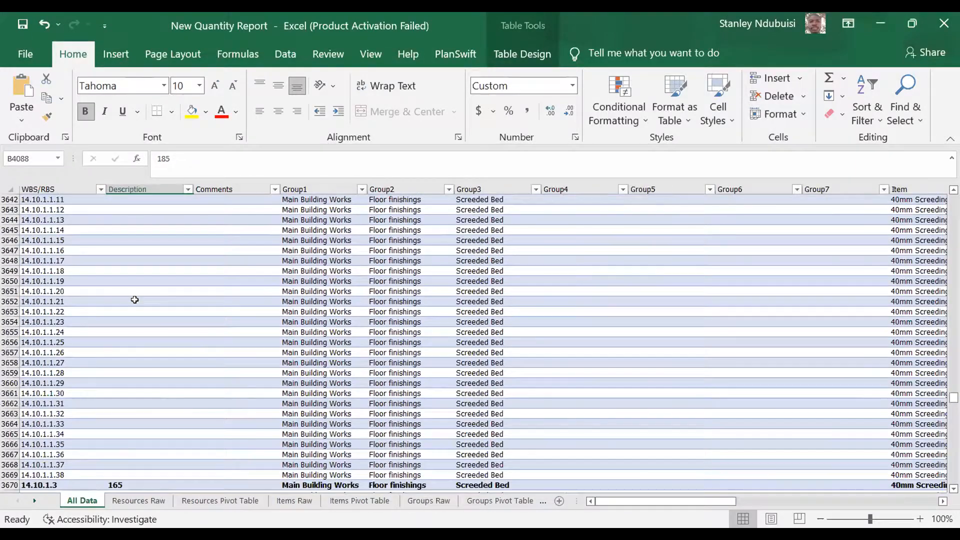
scroll(133, 300, "up", 20)
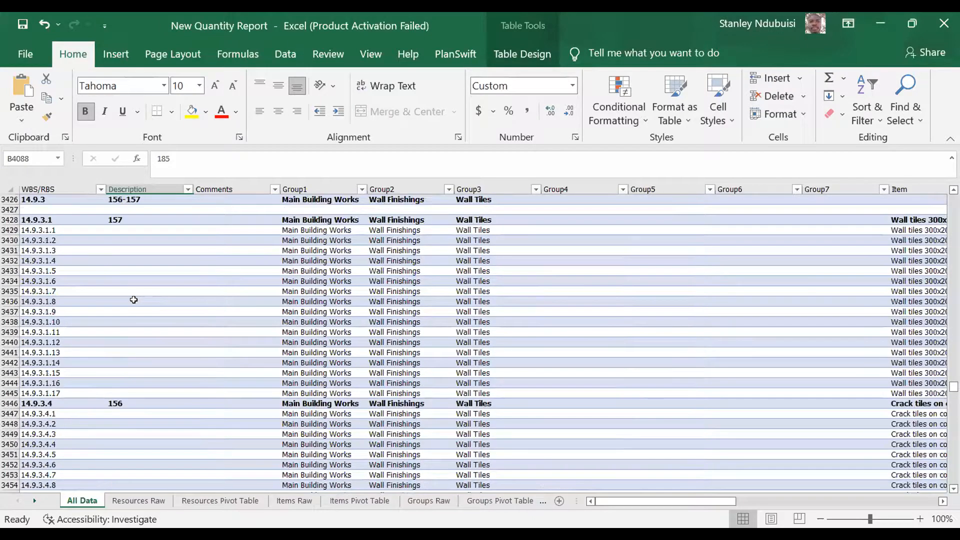
scroll(134, 300, "up", 20)
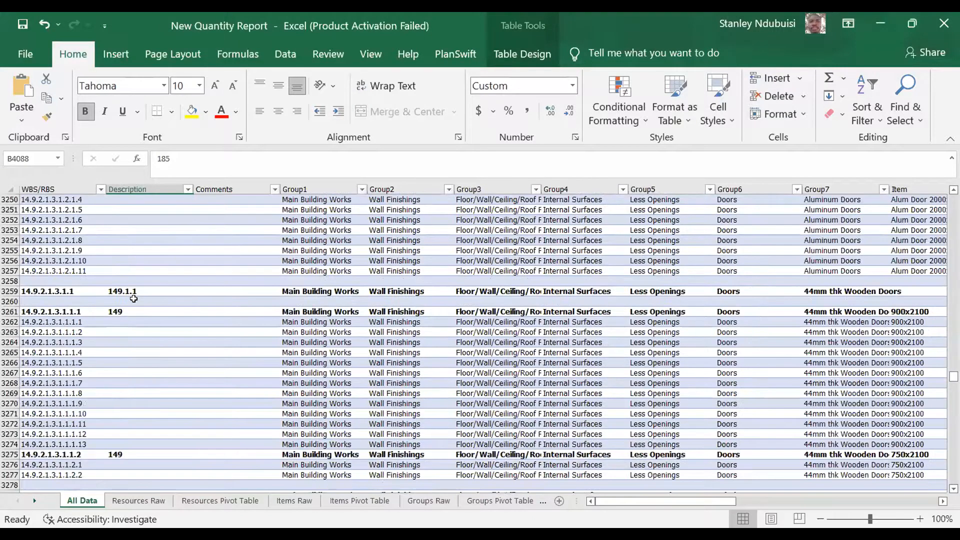
scroll(133, 298, "up", 20)
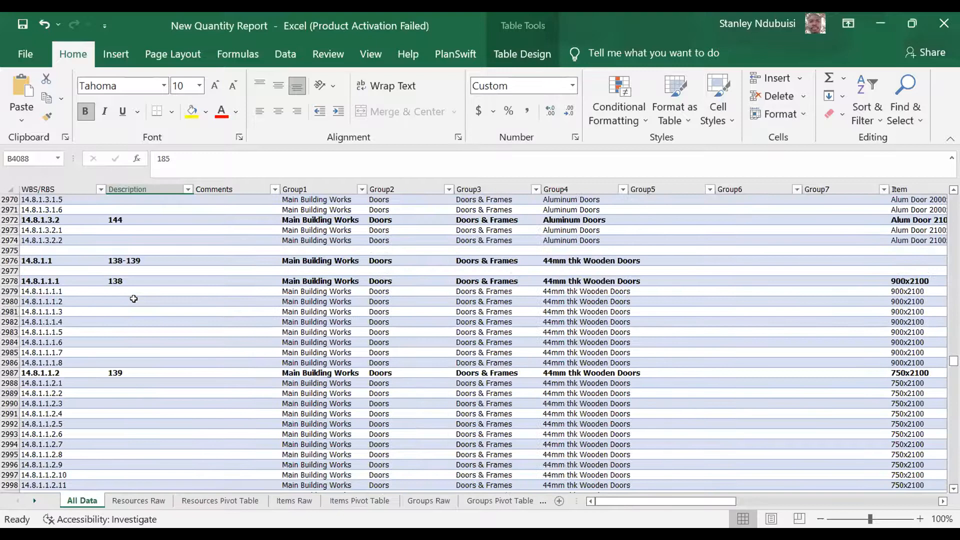
scroll(119, 284, "up", 11)
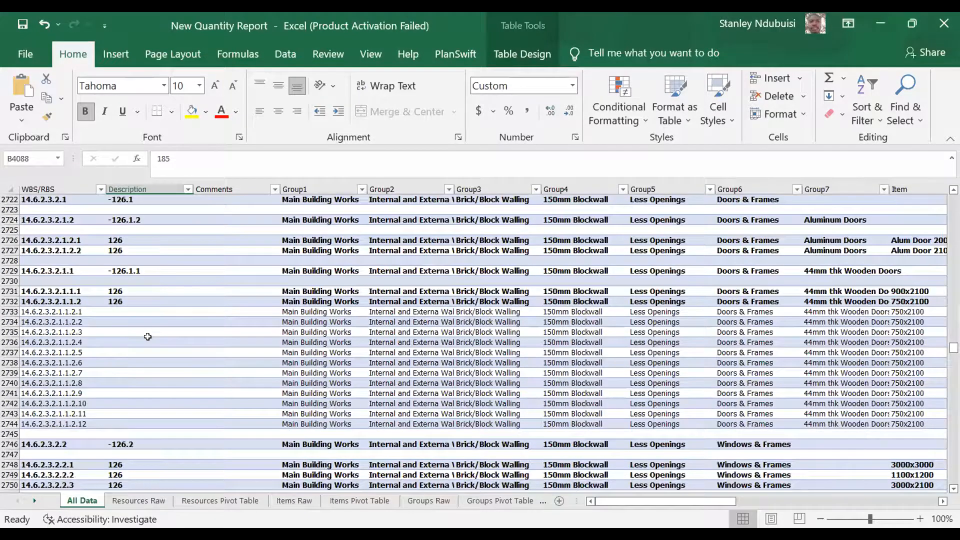
scroll(141, 336, "down", 1)
scroll(142, 337, "up", 20)
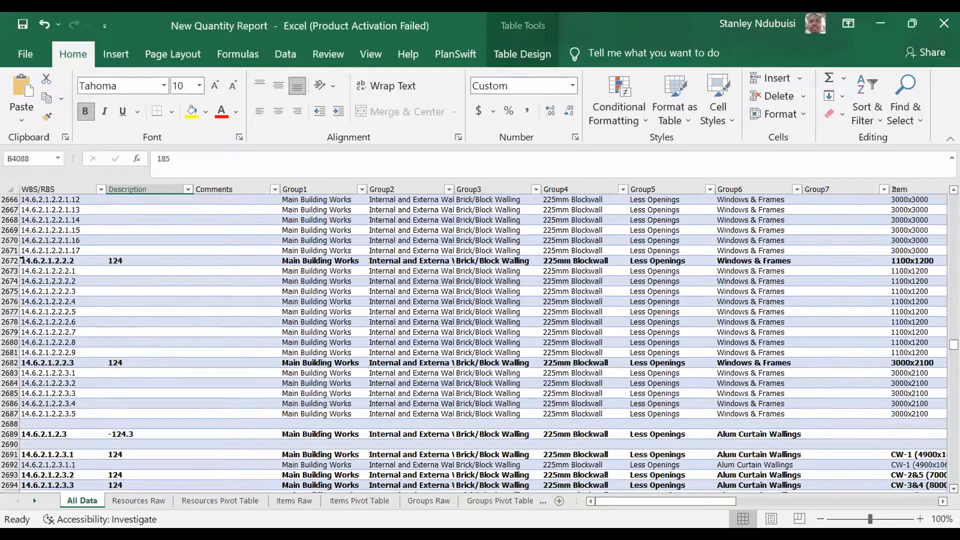
- Examine the dimensions and primary quantities of the 1100x1200, 3000x2100 and 3000x3000 windows under the 225mm Blockwall's Less Openings
left_click(8, 260)
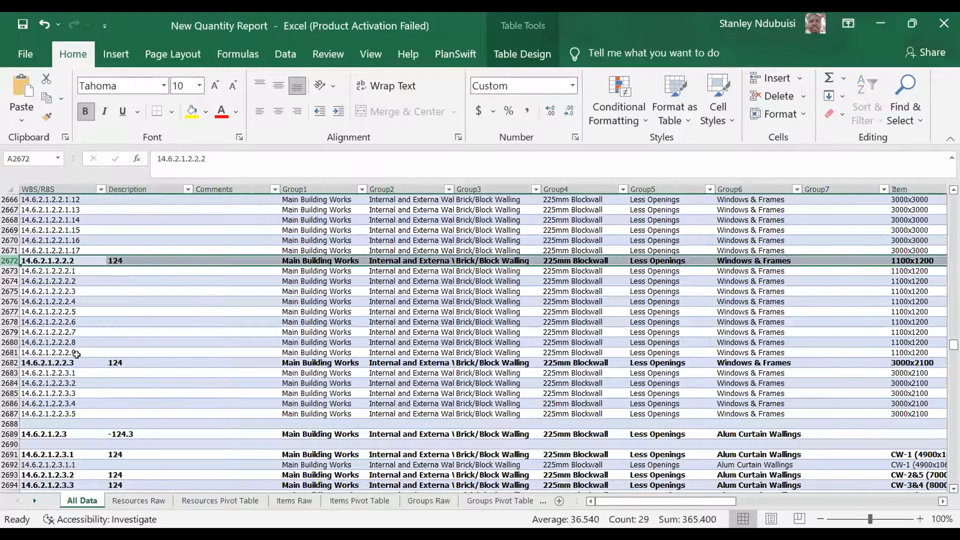
left_click(8, 361)
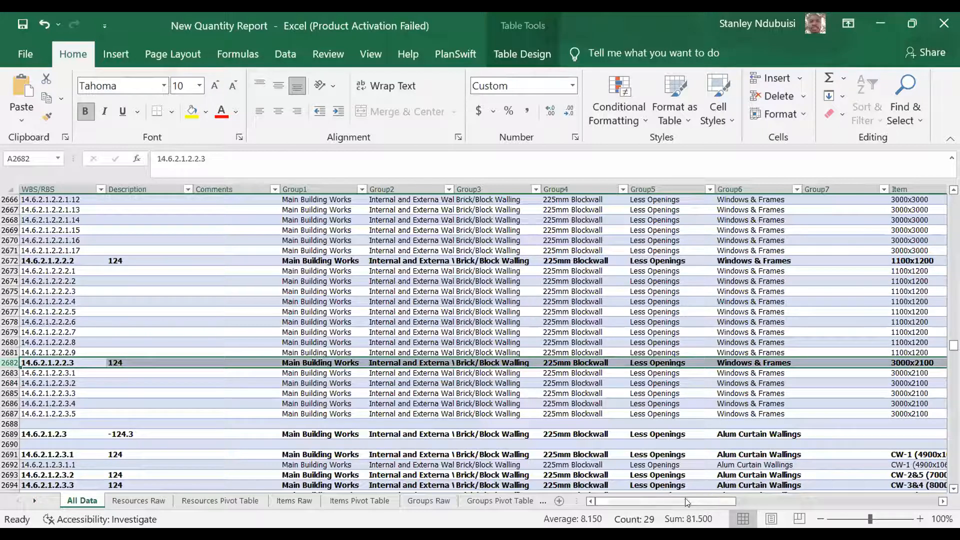
left_click_drag(760, 500, 933, 503)
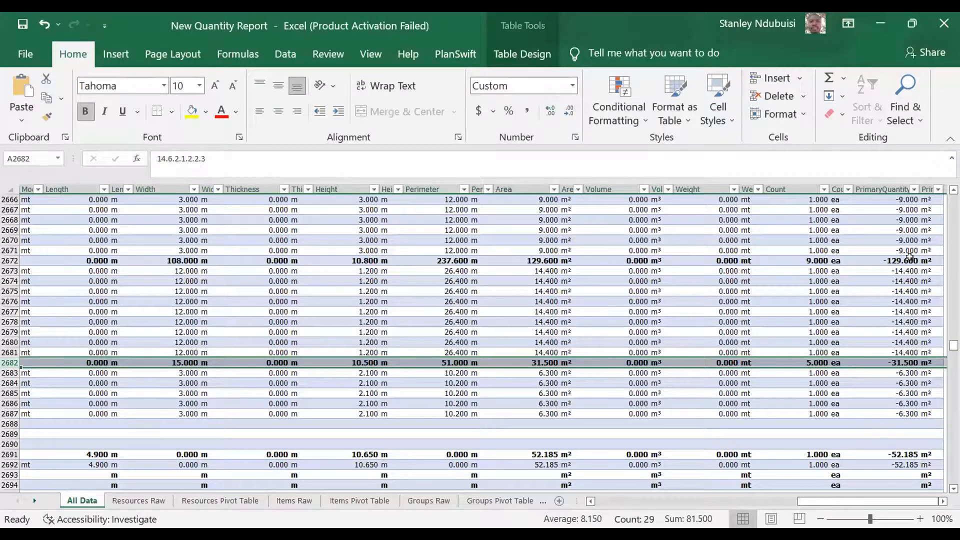
scroll(918, 417, "down", 5)
scroll(918, 415, "up", 3)
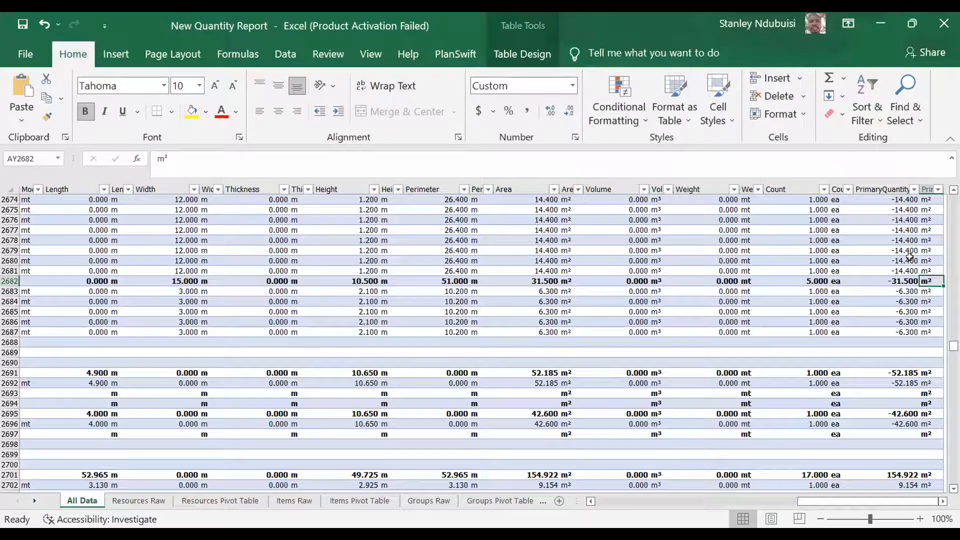
left_click(901, 280)
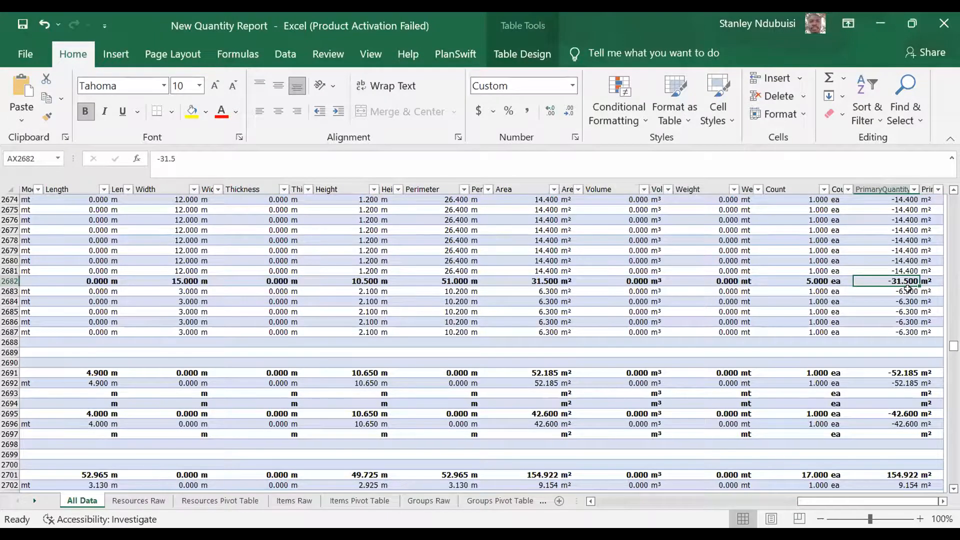
scroll(908, 289, "up", 5)
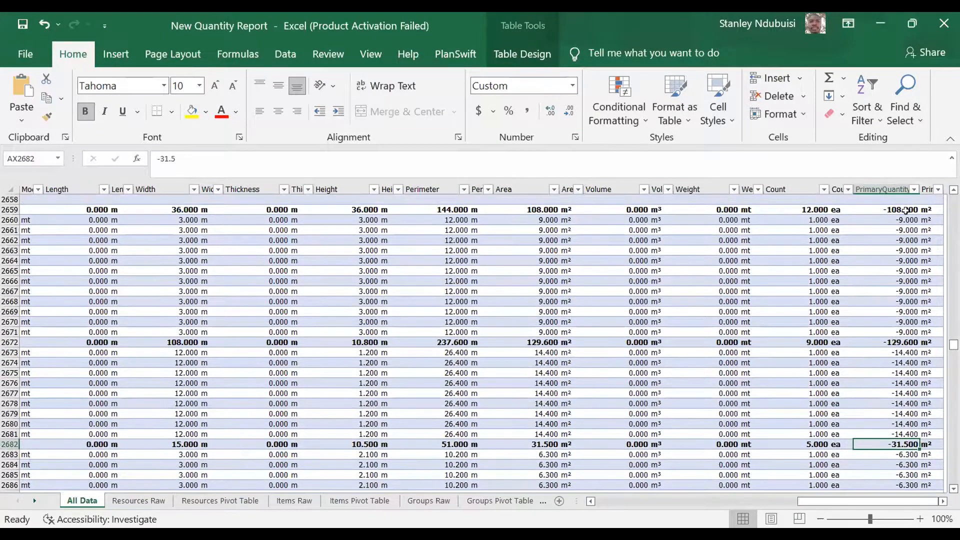
left_click(905, 209)
scroll(901, 258, "up", 8)
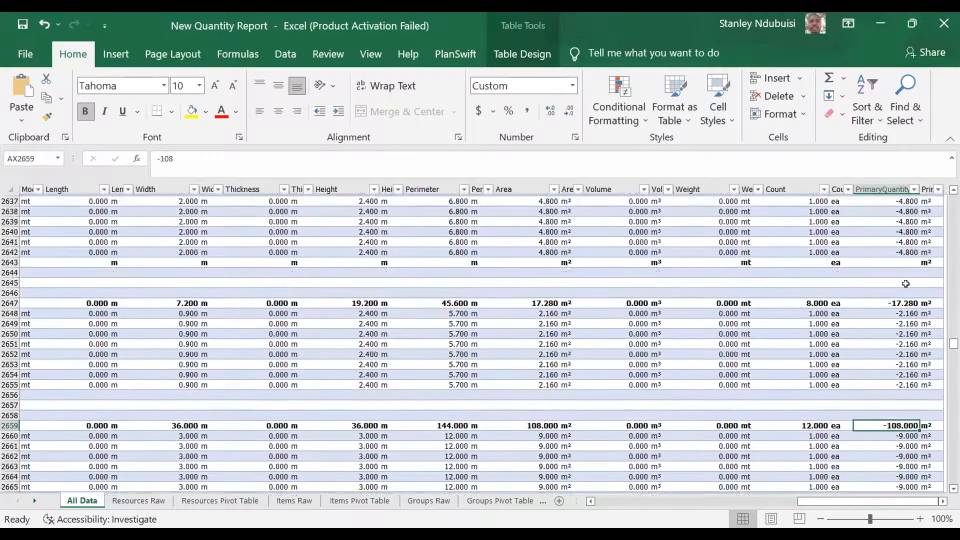
scroll(902, 411, "down", 5)
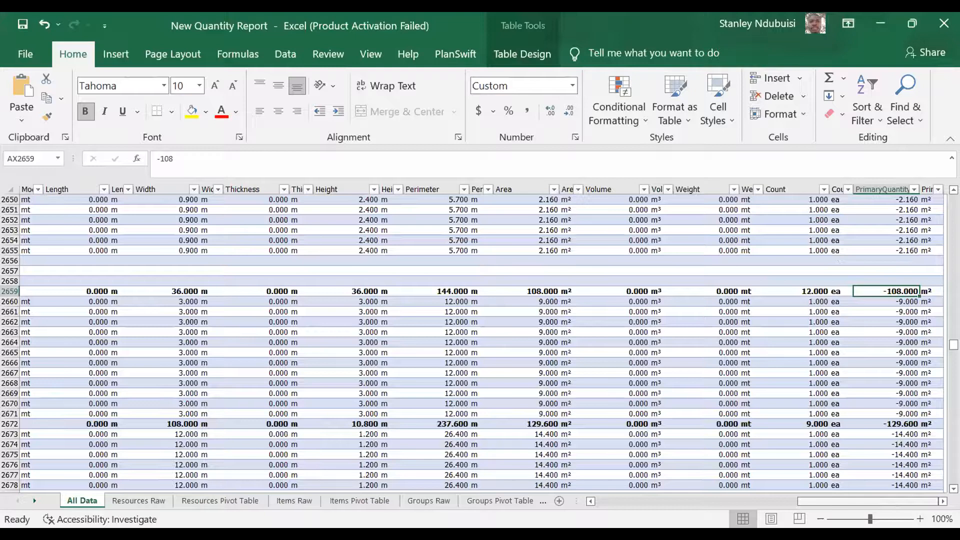
- Trace the WBS and description codes between the 225mm Blockwall's Less Openings, its Parapet items and the parent Brick/Block Walling group
left_click_drag(884, 501, 675, 501)
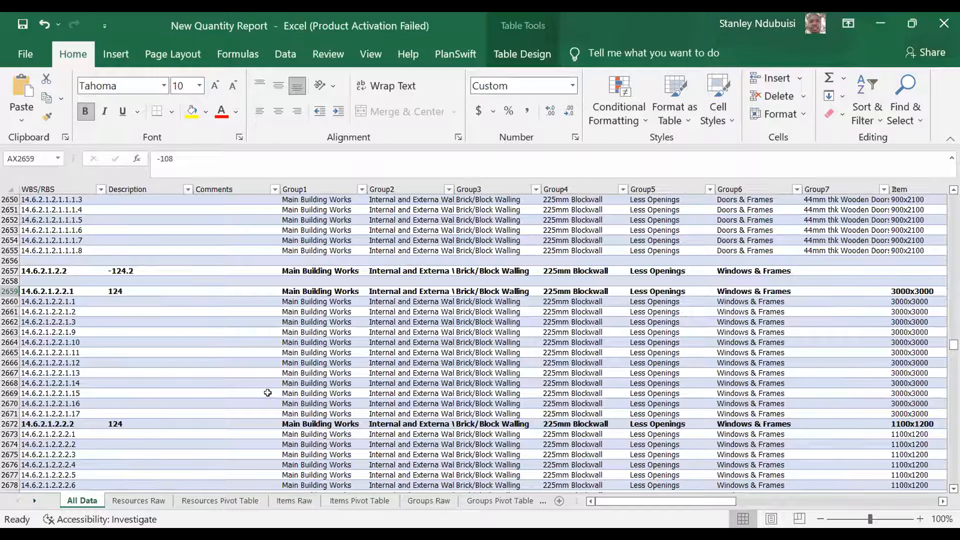
scroll(267, 393, "up", 3)
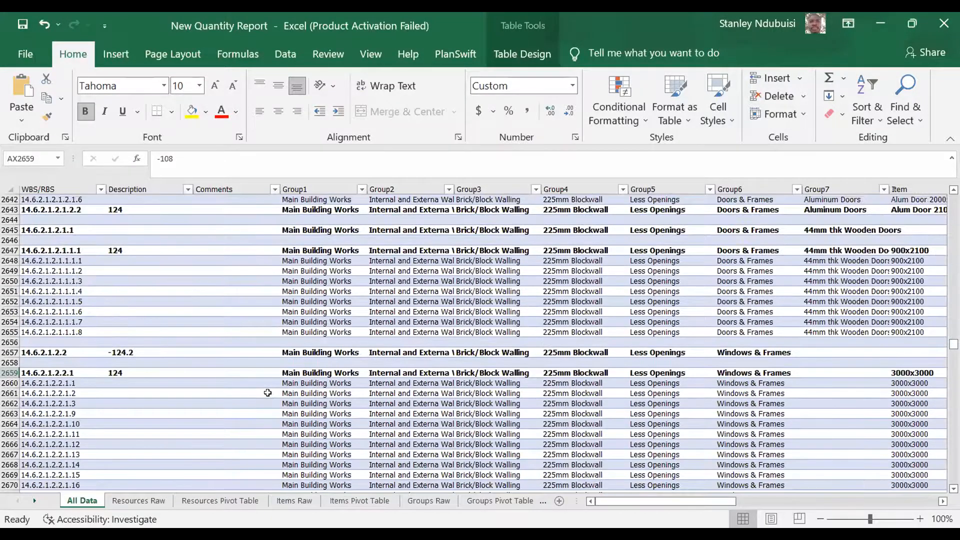
scroll(267, 392, "up", 3)
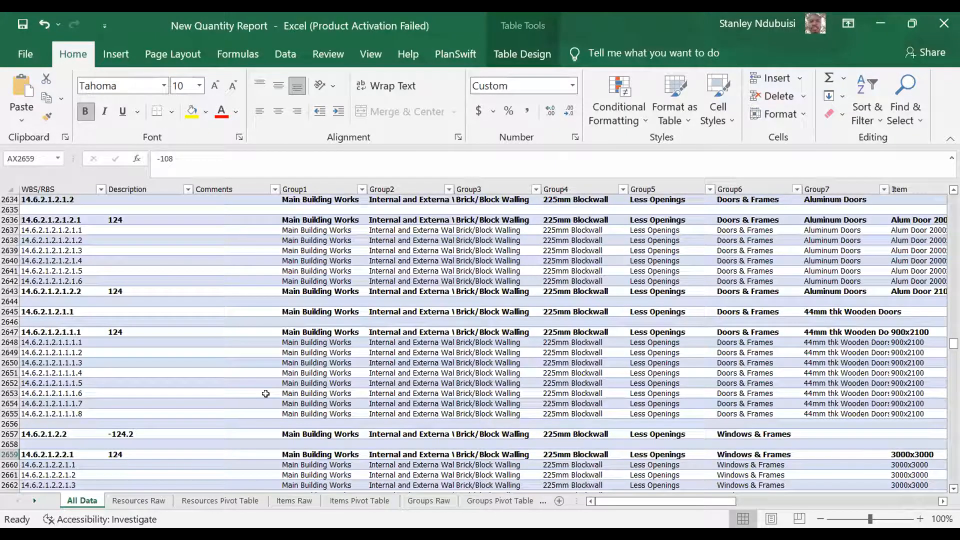
scroll(255, 384, "up", 5)
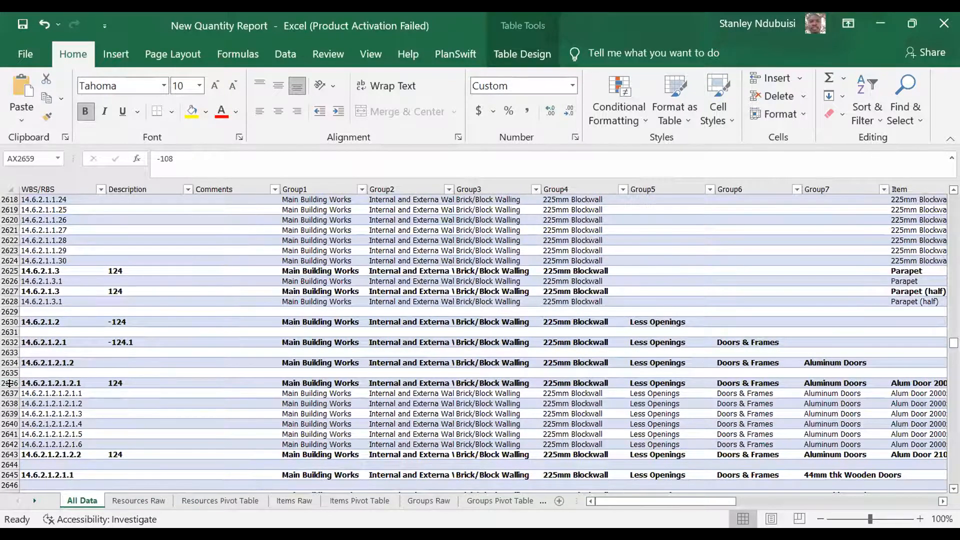
scroll(143, 367, "up", 7)
scroll(143, 367, "up", 3)
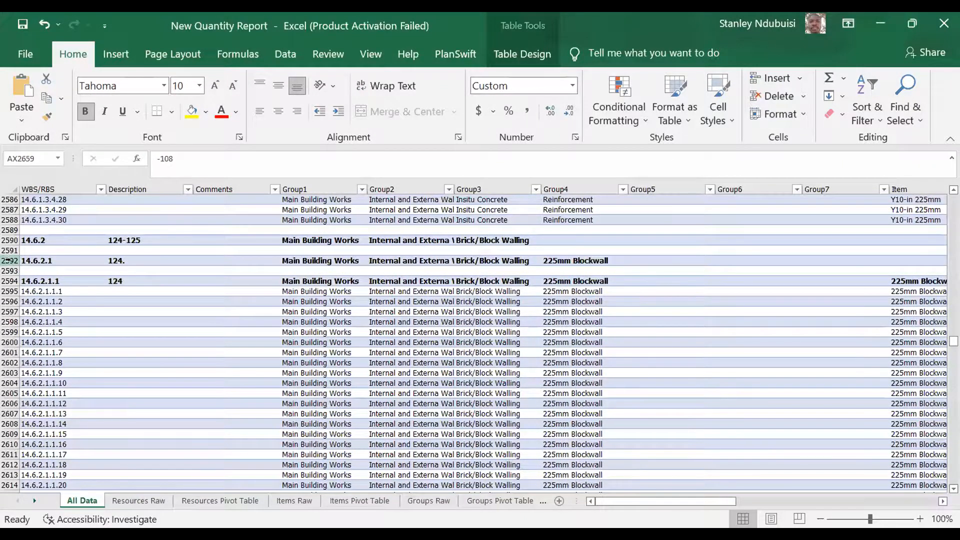
scroll(8, 260, "up", 18)
scroll(6, 260, "down", 13)
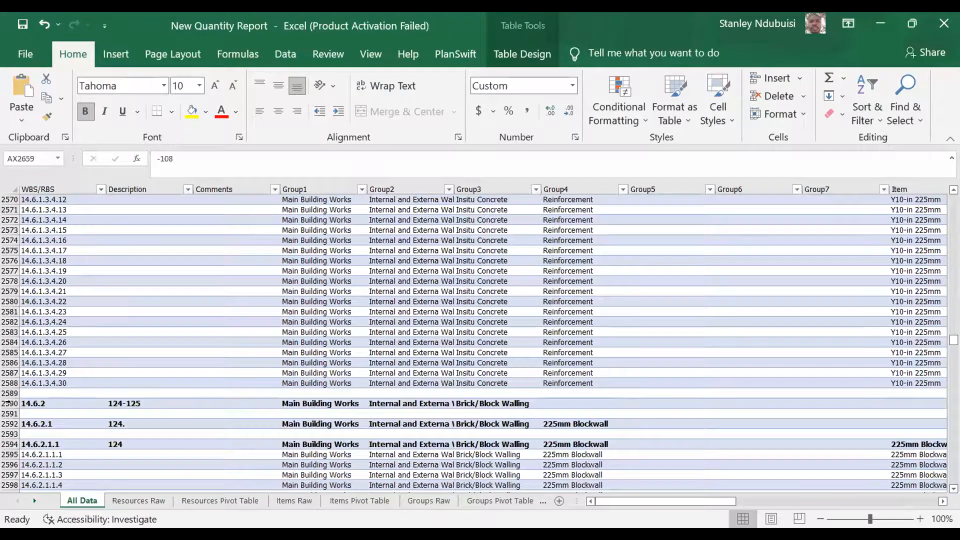
left_click(7, 403)
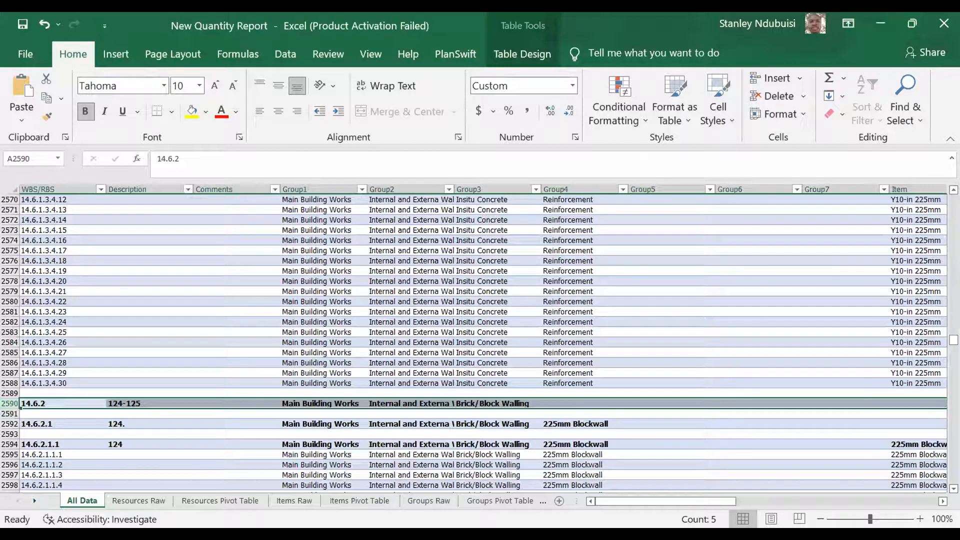
scroll(633, 343, "down", 14)
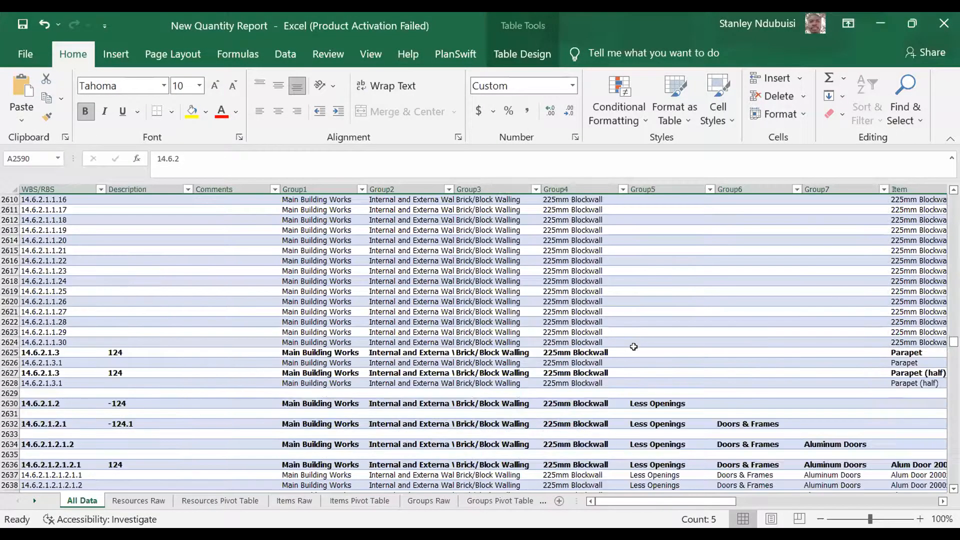
scroll(532, 345, "up", 11)
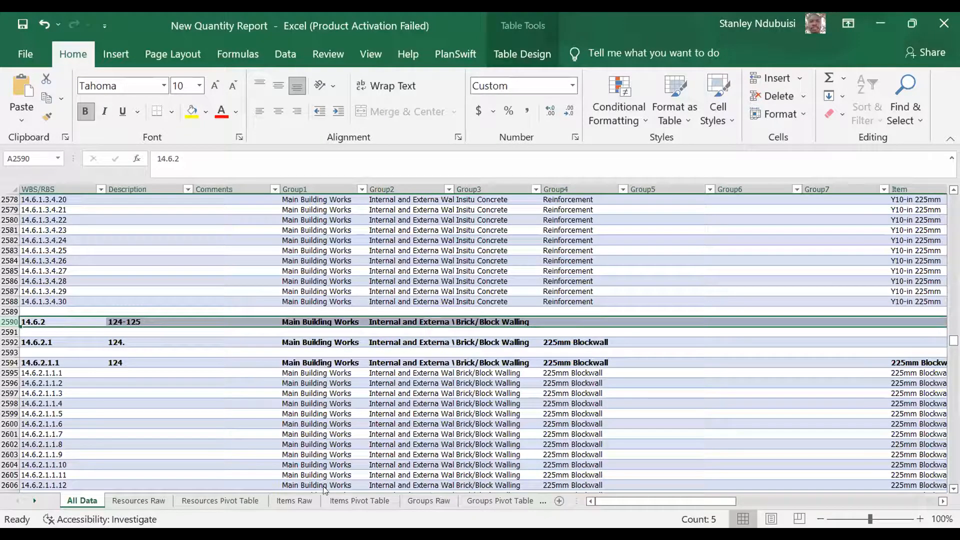
- Switch to the BOQ workbook, browse its Materials sheet, then enable its content and continue without updating the unavailable links
key("alt+Tab")
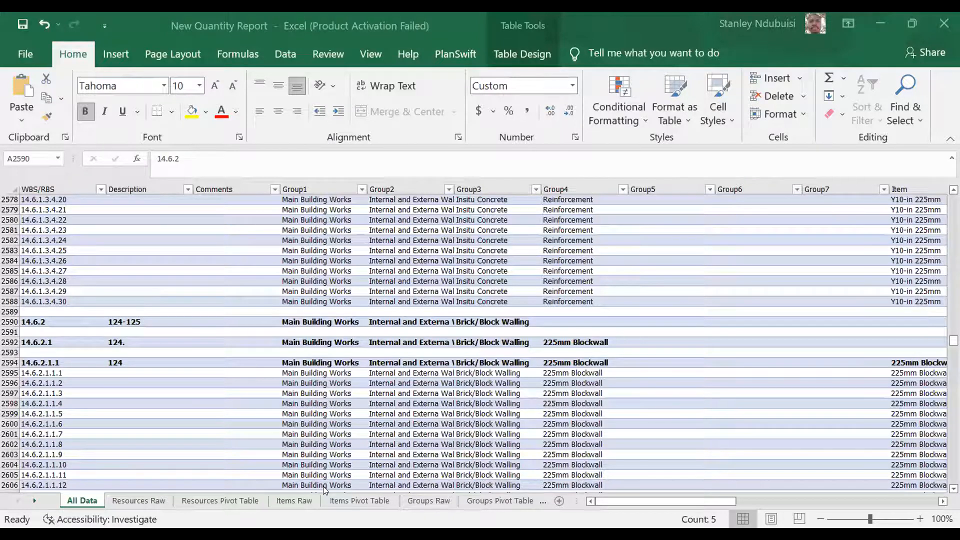
left_click(323, 485)
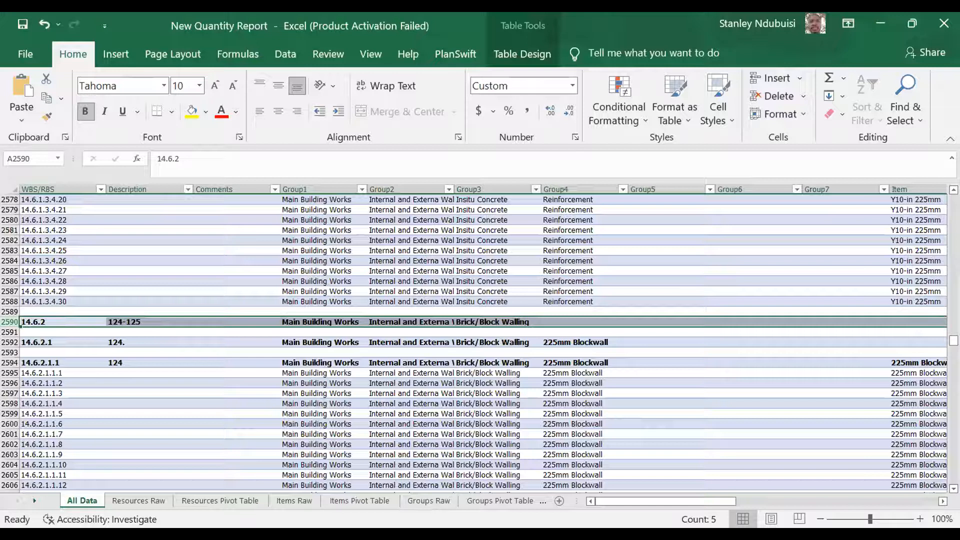
key("alt+Tab")
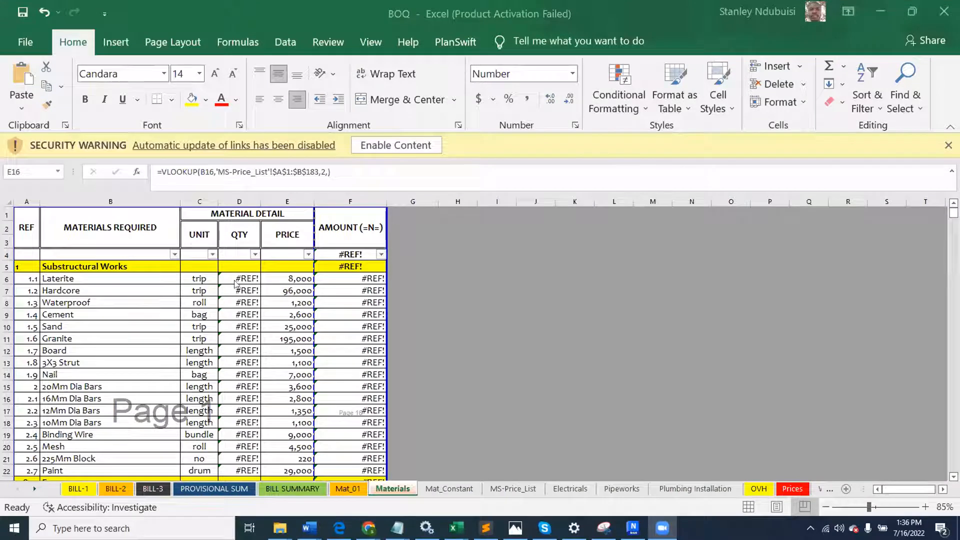
scroll(235, 283, "down", 2)
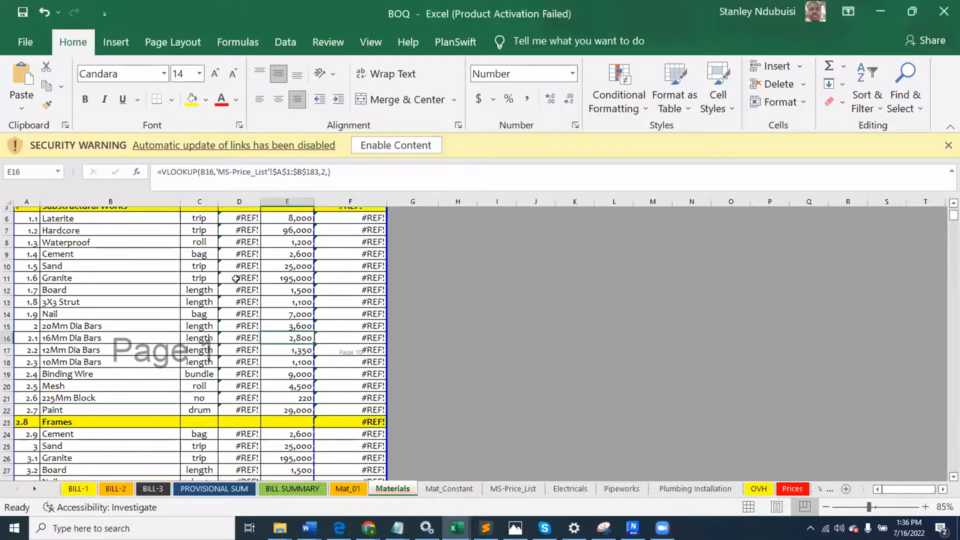
scroll(236, 278, "down", 6)
left_click(396, 145)
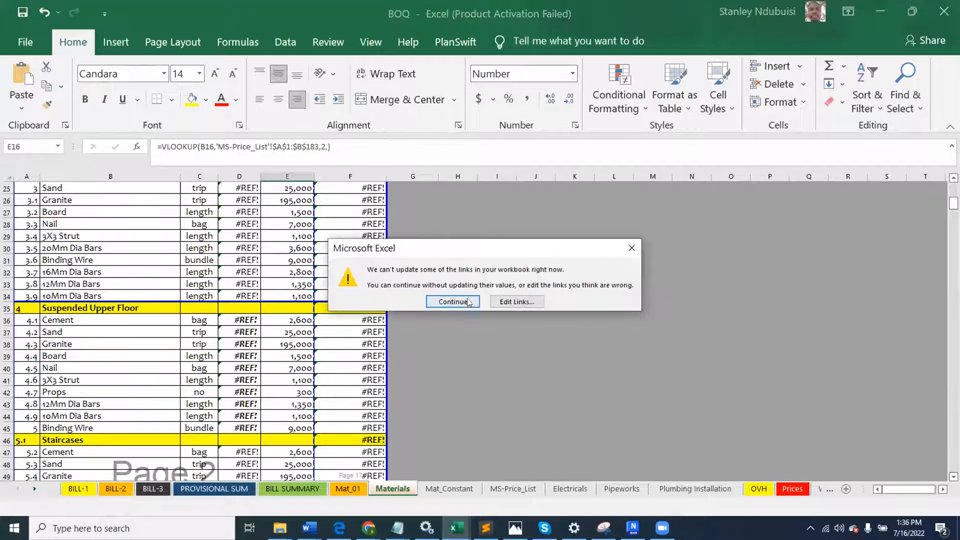
left_click(462, 302)
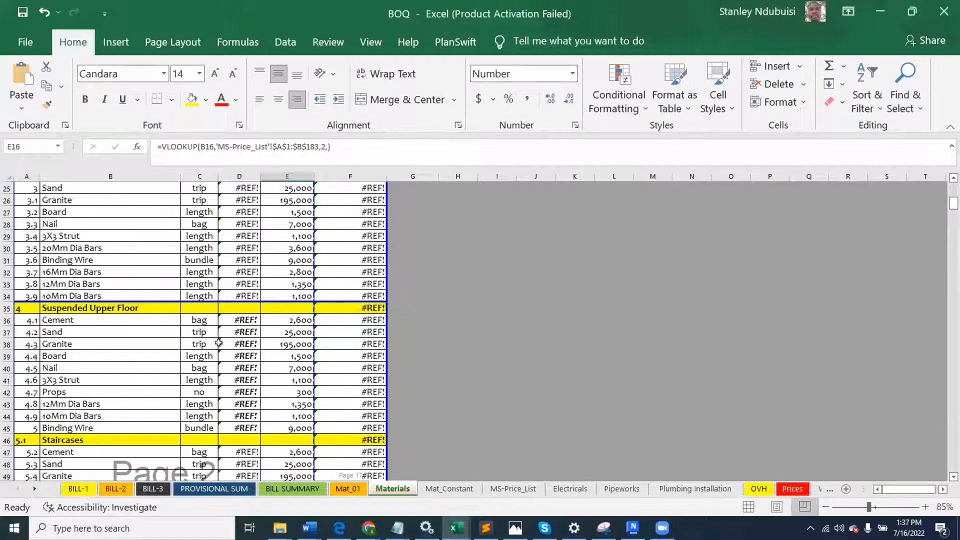
- Expand the Window Installations group on the BILL-2 sheet and review its window and curtain walling items
left_click(116, 488)
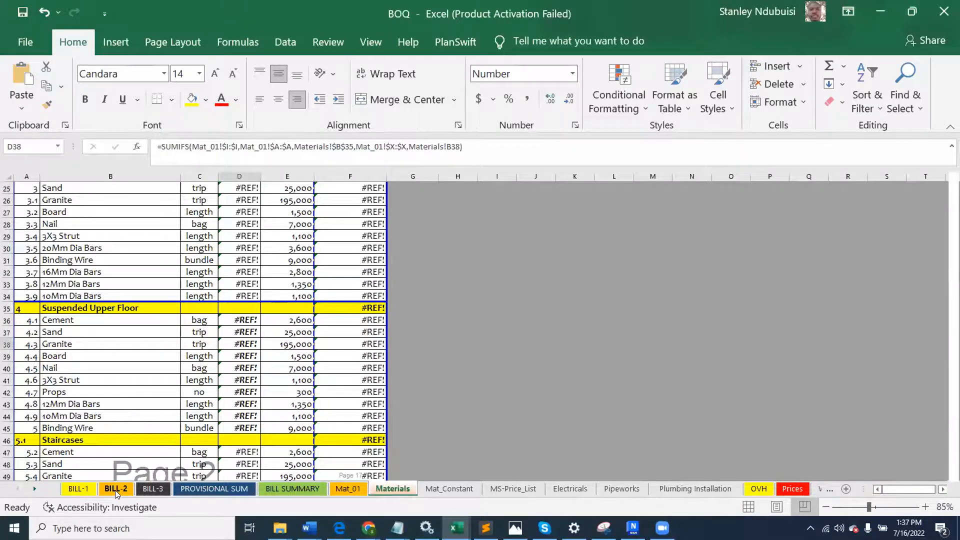
scroll(368, 341, "up", 3)
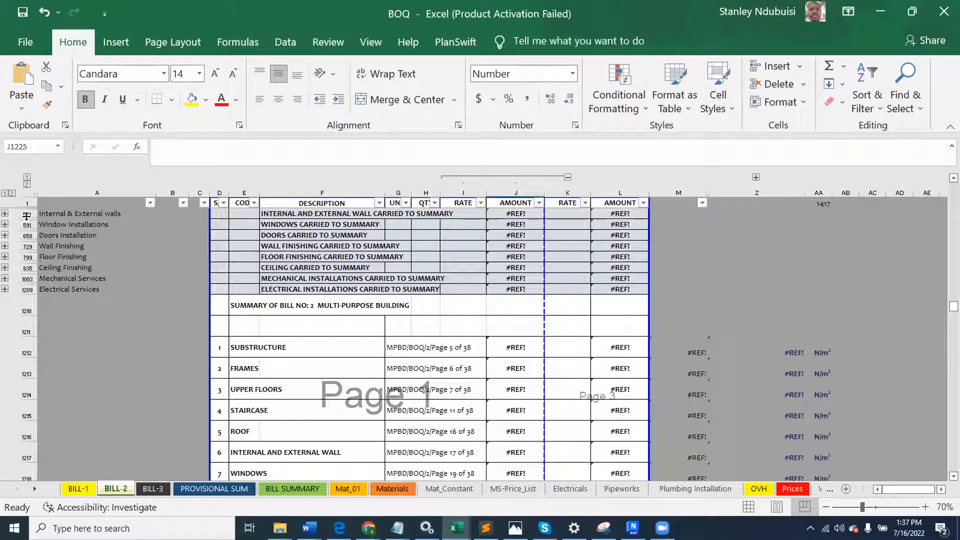
left_click(5, 224)
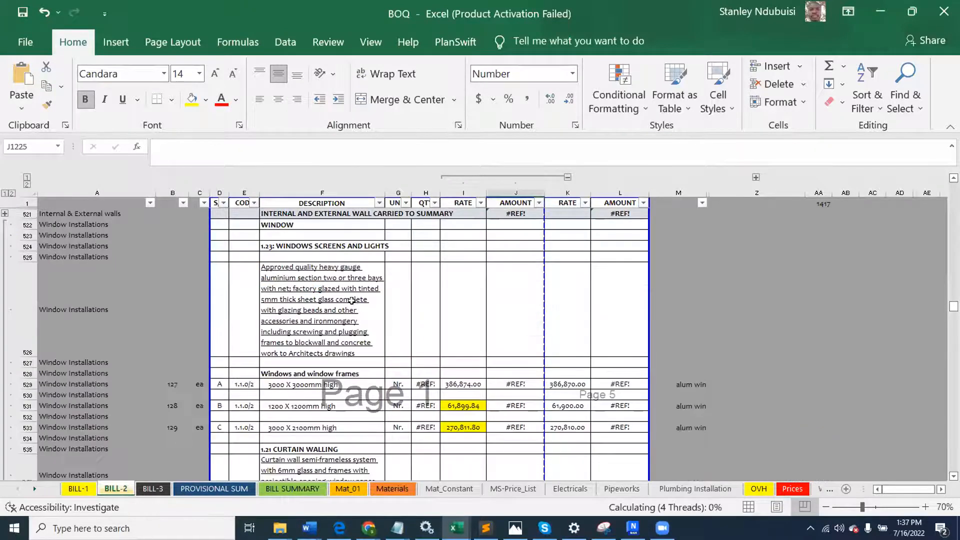
scroll(350, 299, "down", 15)
left_click(353, 298)
scroll(354, 298, "up", 15)
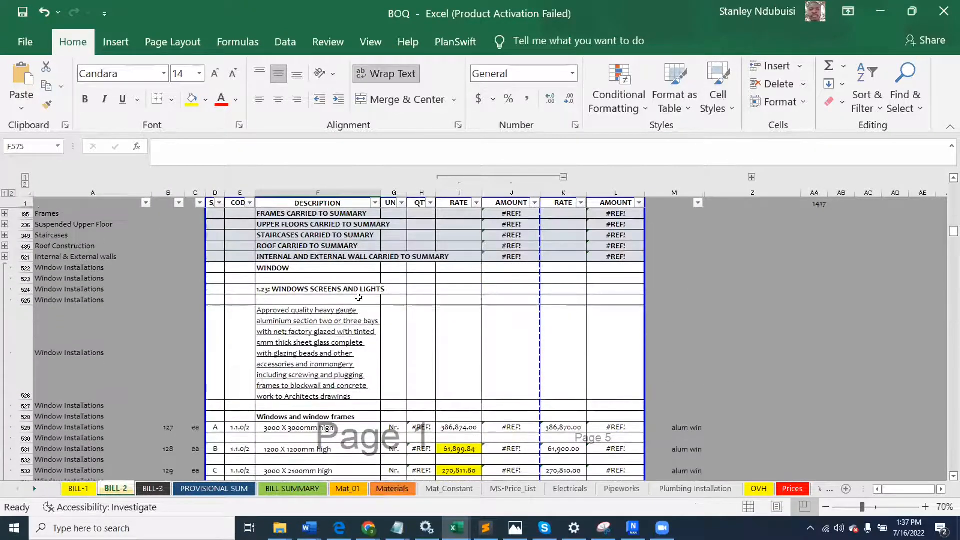
scroll(358, 298, "down", 3)
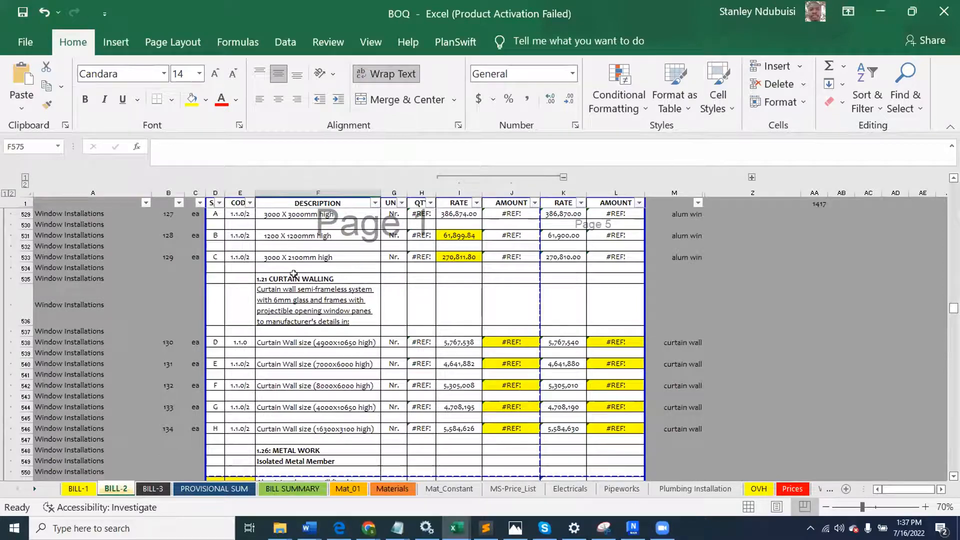
scroll(277, 265, "up", 3)
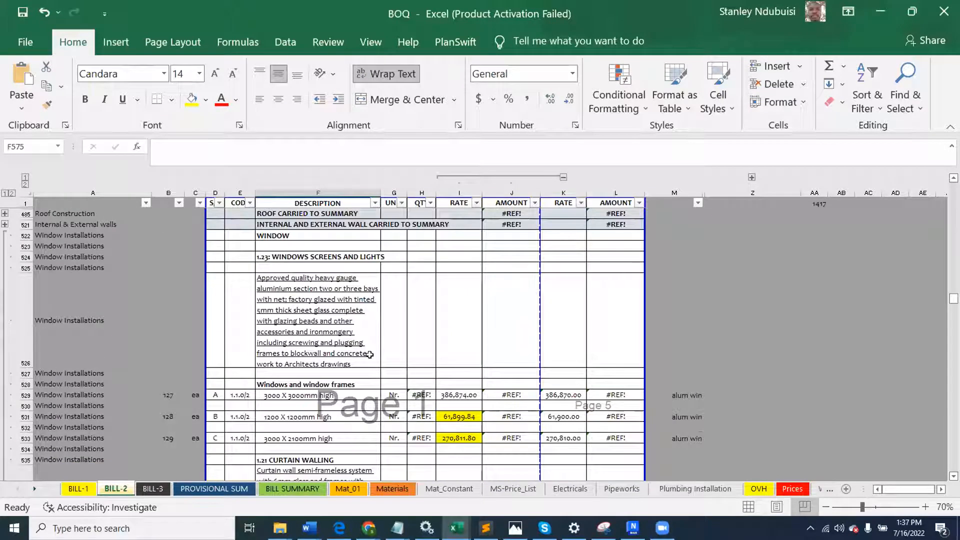
- Examine the quantity formula of the 3000 X 3000mm high window and its references to the New Quantity Report workbook
left_click(335, 334)
left_click(429, 392)
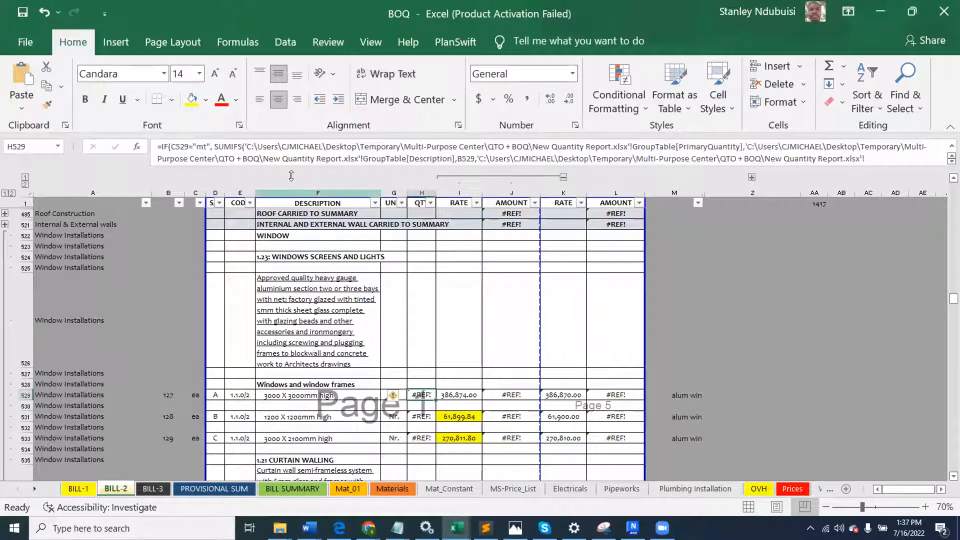
left_click_drag(159, 145, 644, 181)
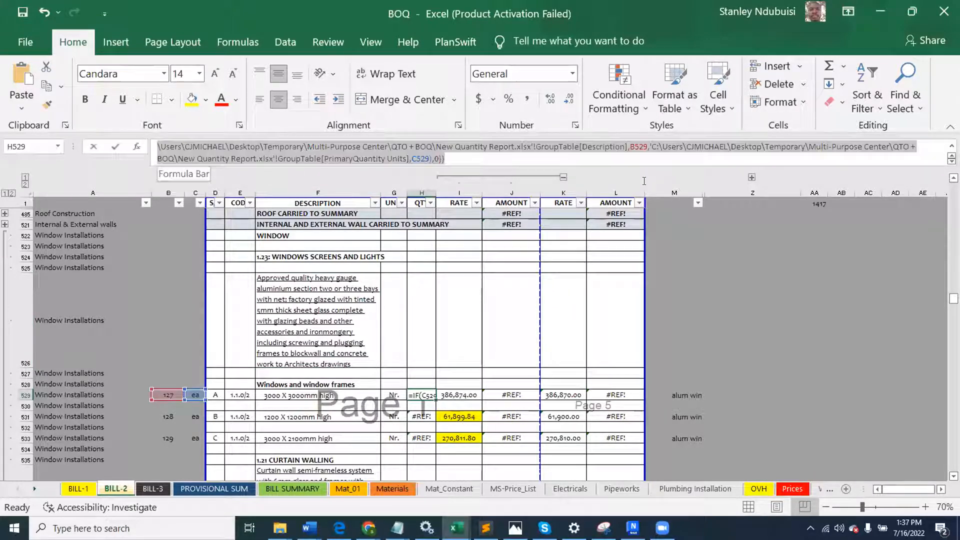
left_click(450, 151)
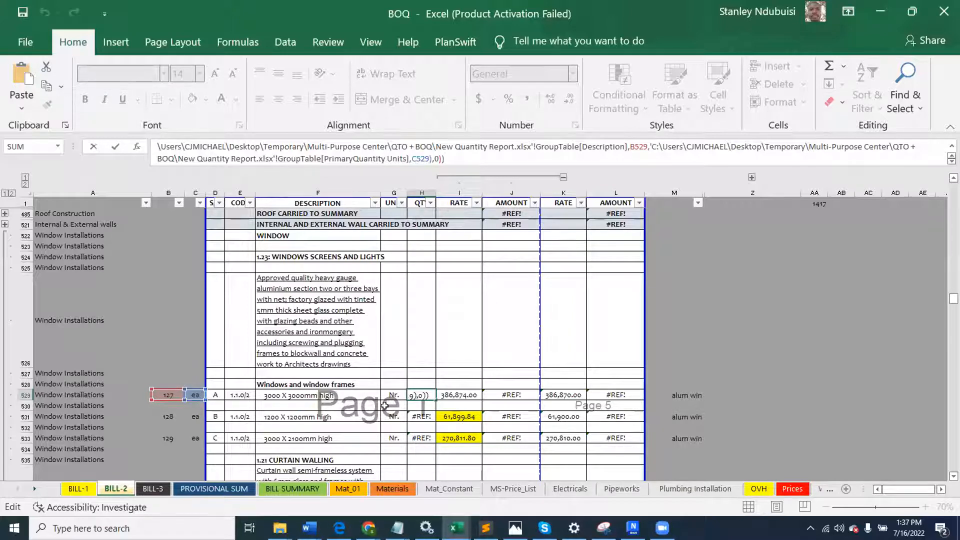
key("ctrl+Return")
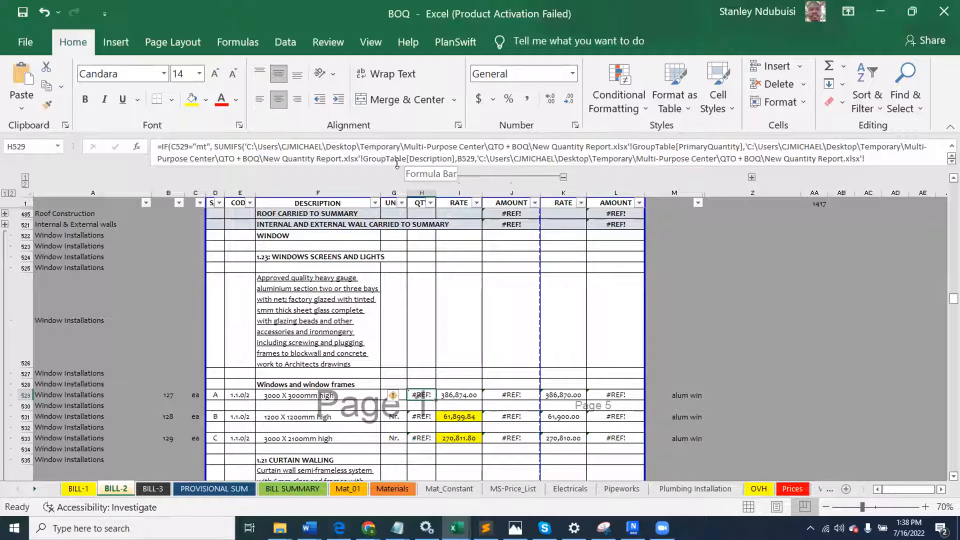
double_click(398, 164)
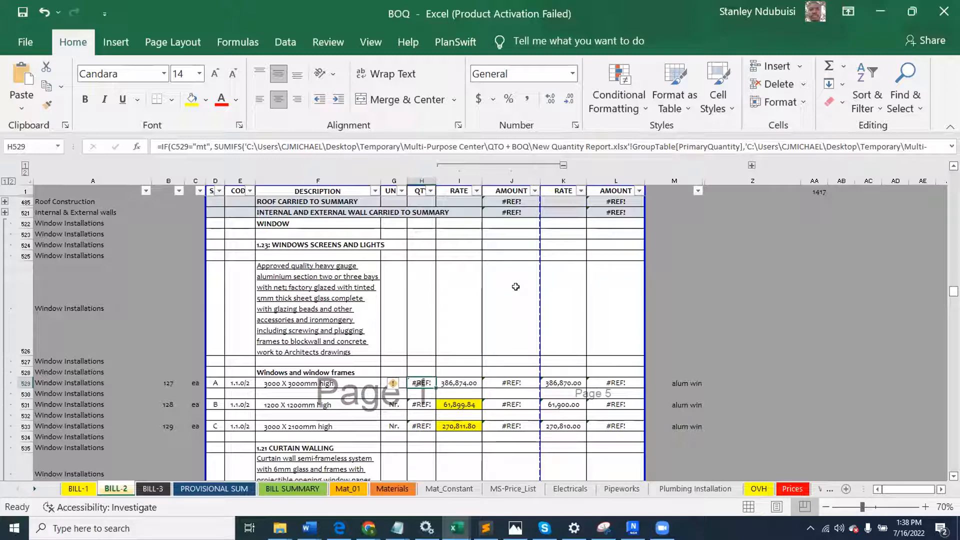
left_click(516, 287)
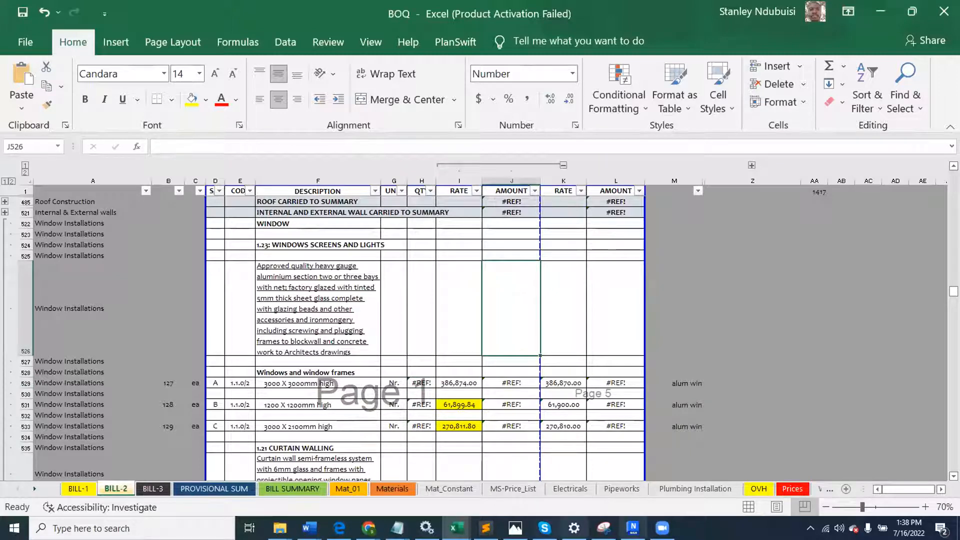
- Switch to the QTO.nwd project in Navisworks
left_click(632, 528)
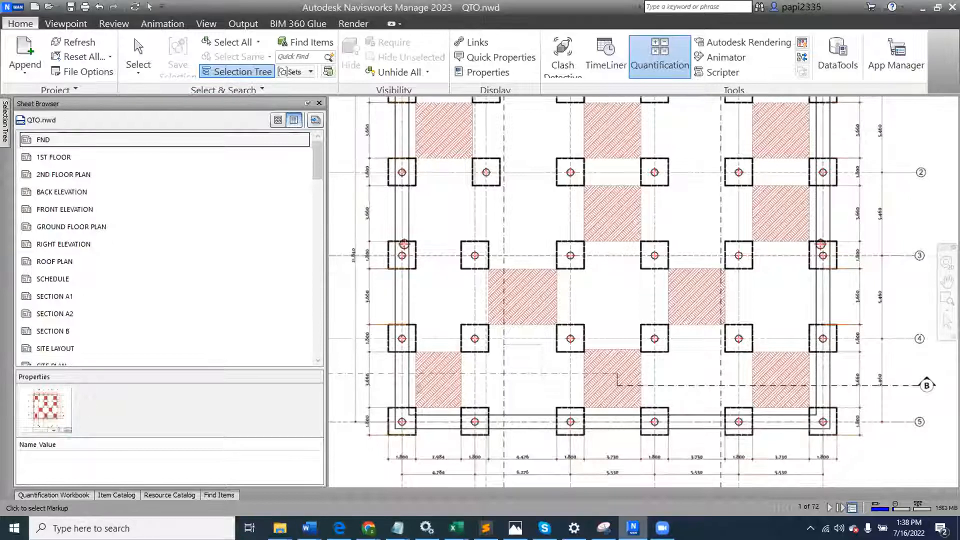